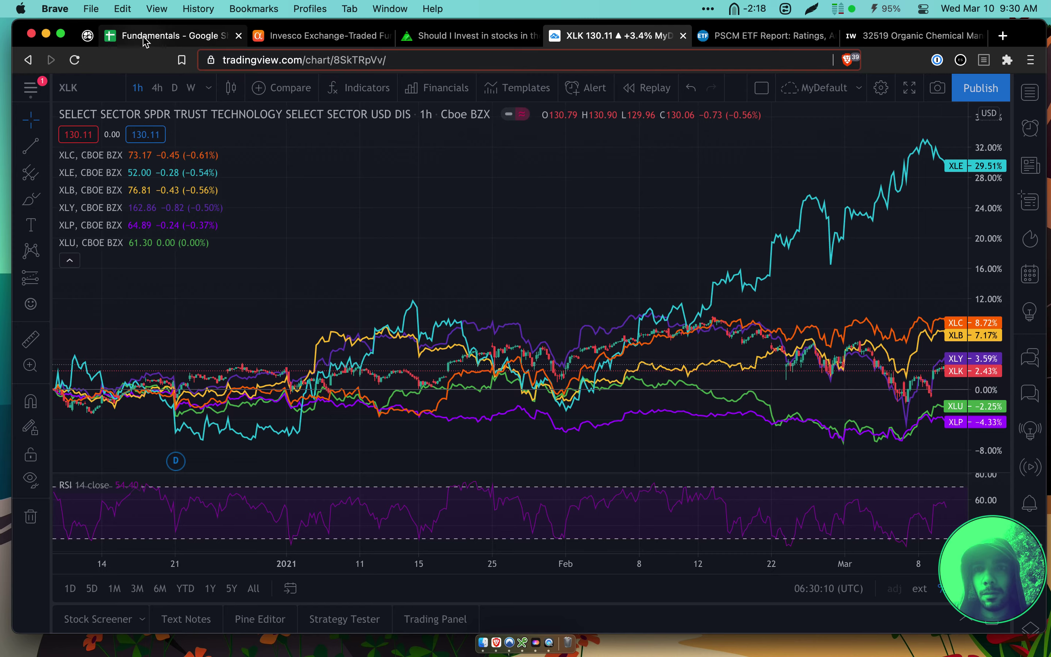
Switch to the Fundamentals spreadsheet and review the Sector list and the US Small, US and Global ETF columns
{"action": "left_click", "coordinate": [156, 41]}
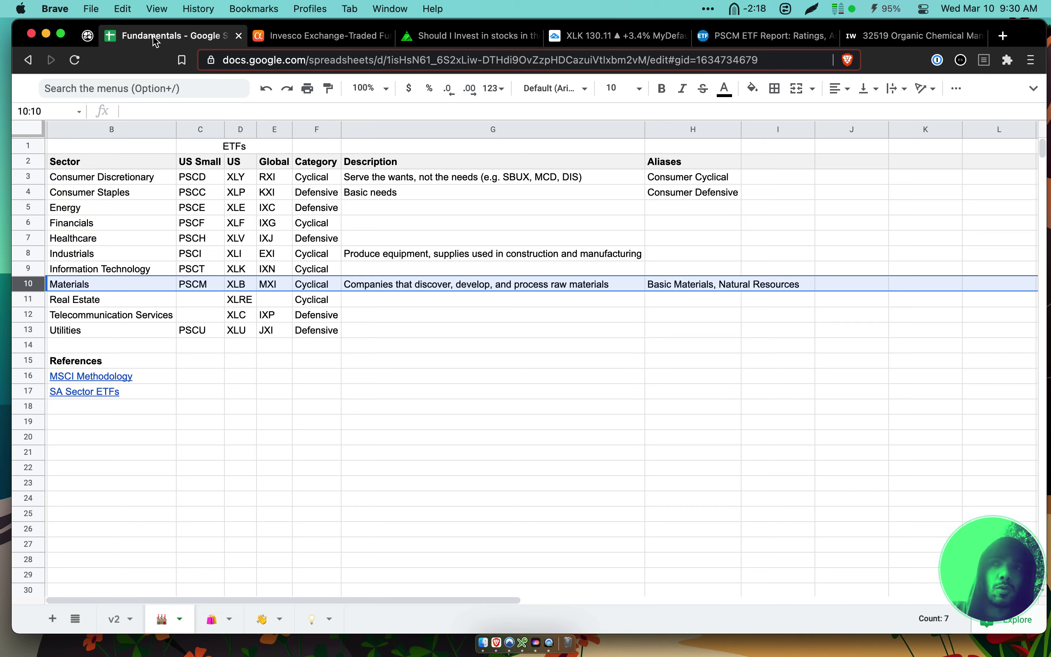
{"action": "left_click", "coordinate": [346, 312]}
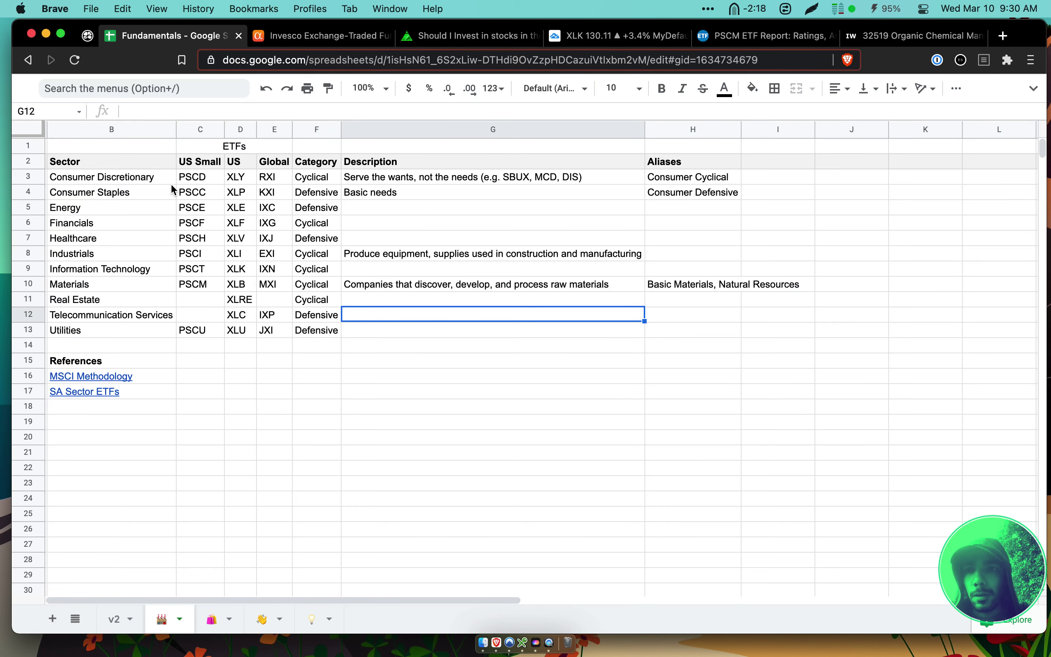
{"action": "left_click_drag", "start_coordinate": [99, 169], "coordinate": [169, 335]}
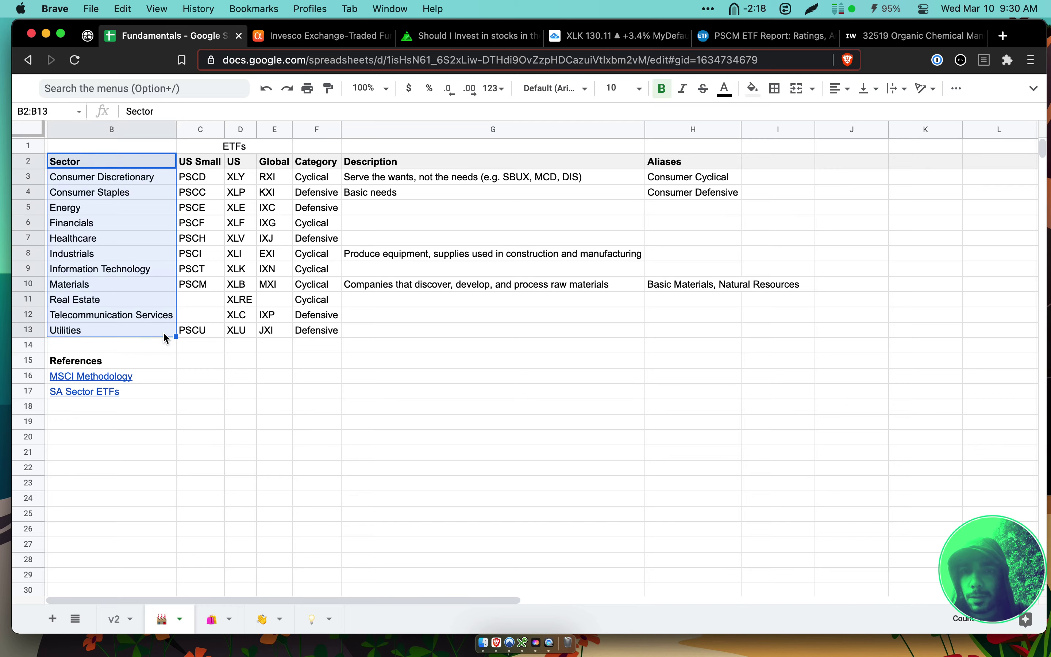
{"action": "left_click", "coordinate": [199, 130]}
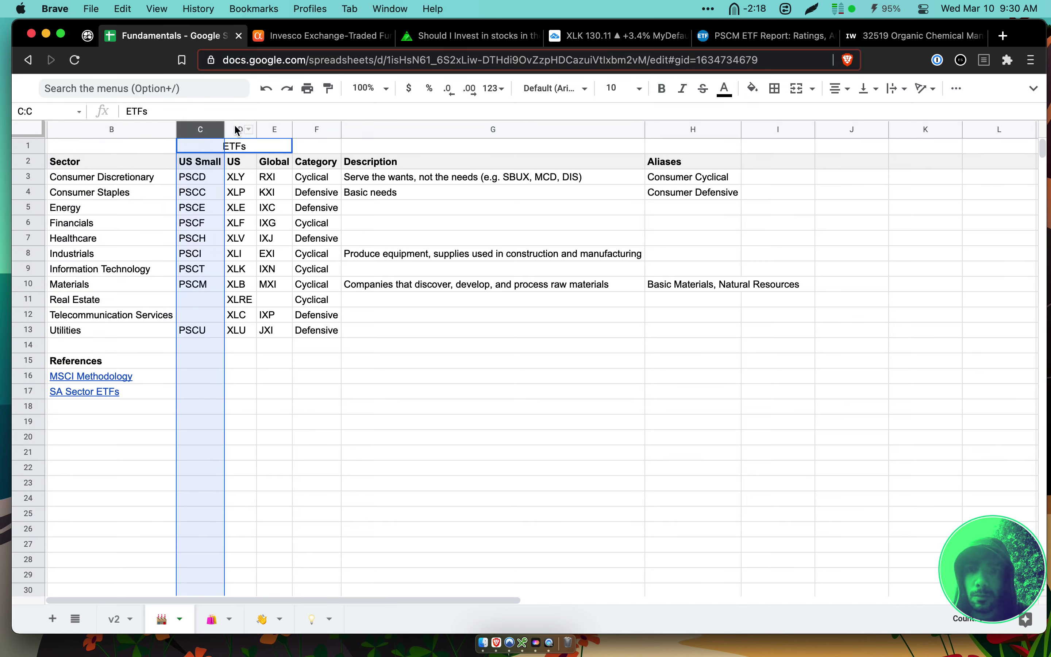
{"action": "left_click", "coordinate": [240, 131]}
{"action": "left_click", "coordinate": [275, 129]}
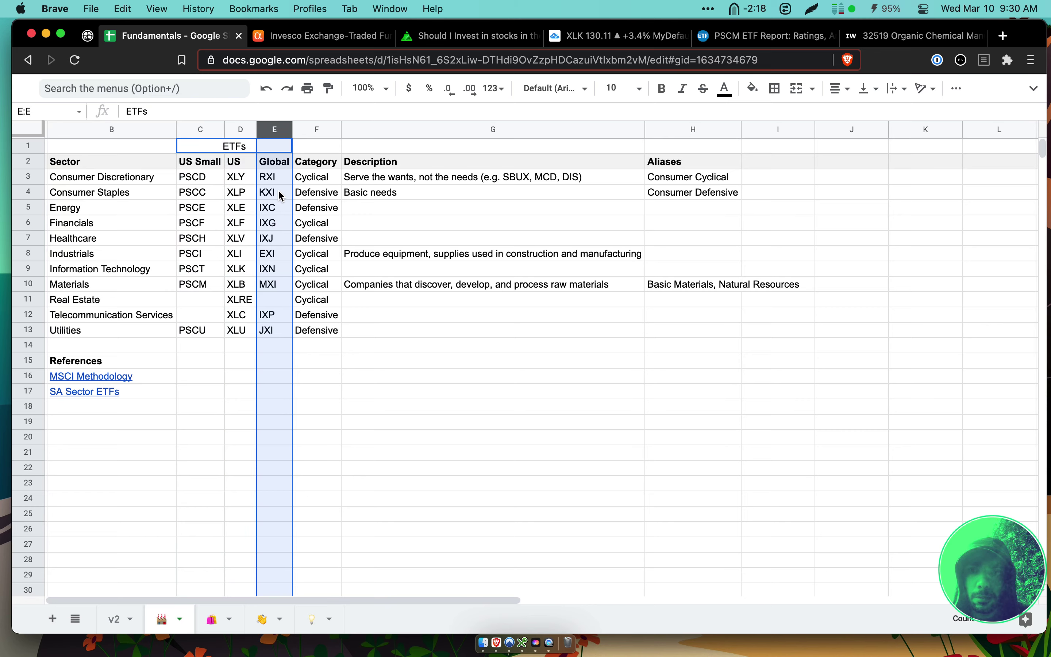
Review the Category column, the Information Technology row and the US ETF column in the sector table
{"action": "left_click", "coordinate": [320, 194]}
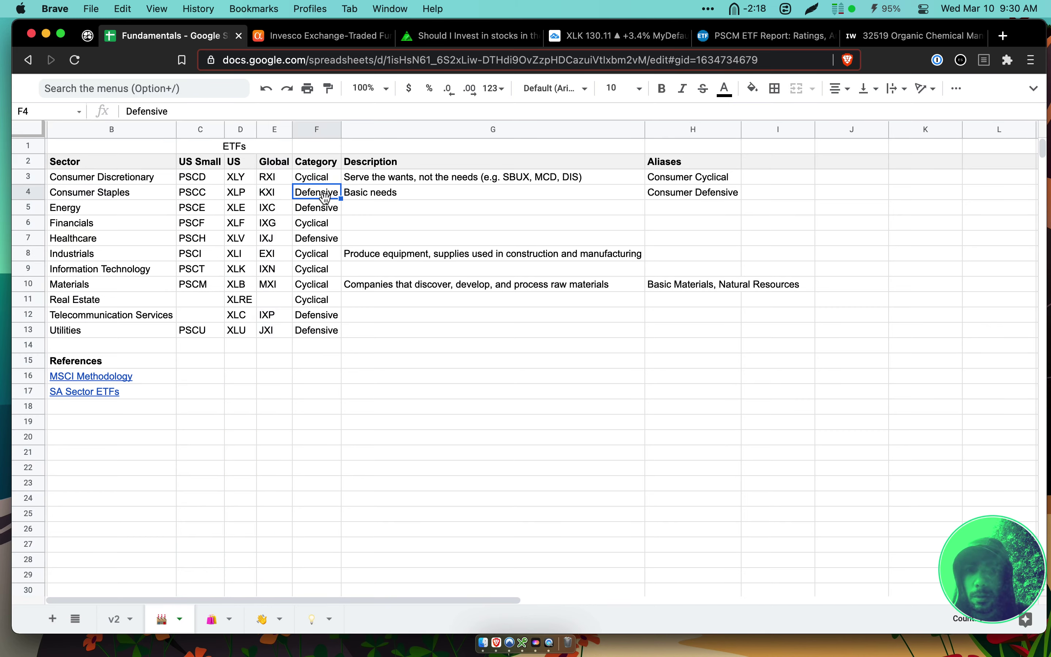
{"action": "left_click", "coordinate": [320, 130]}
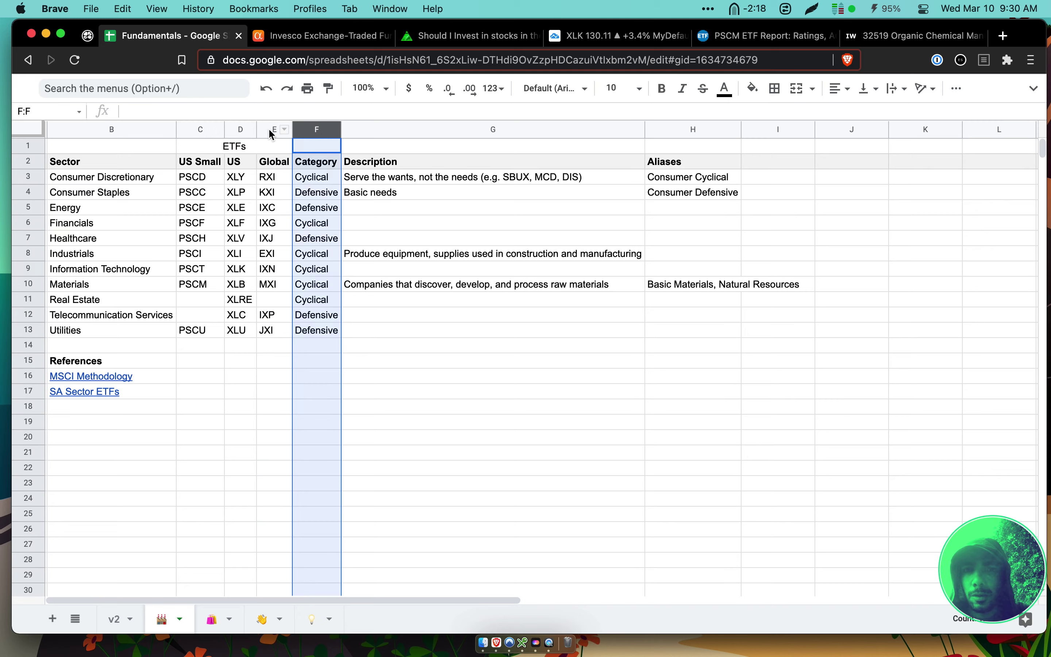
{"action": "left_click", "coordinate": [183, 238]}
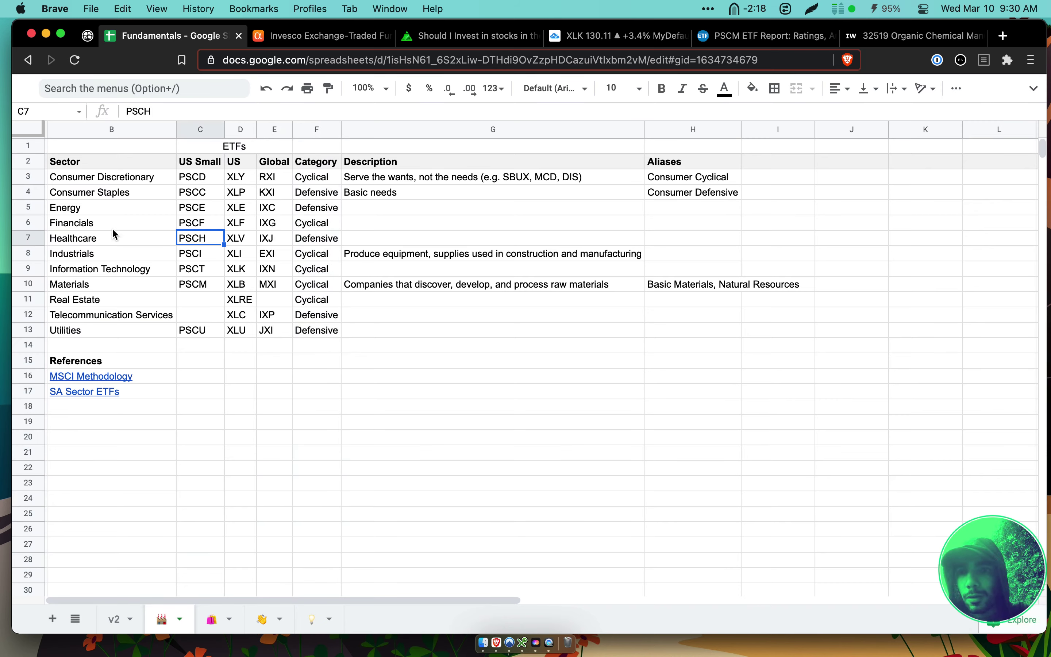
{"action": "left_click", "coordinate": [35, 270]}
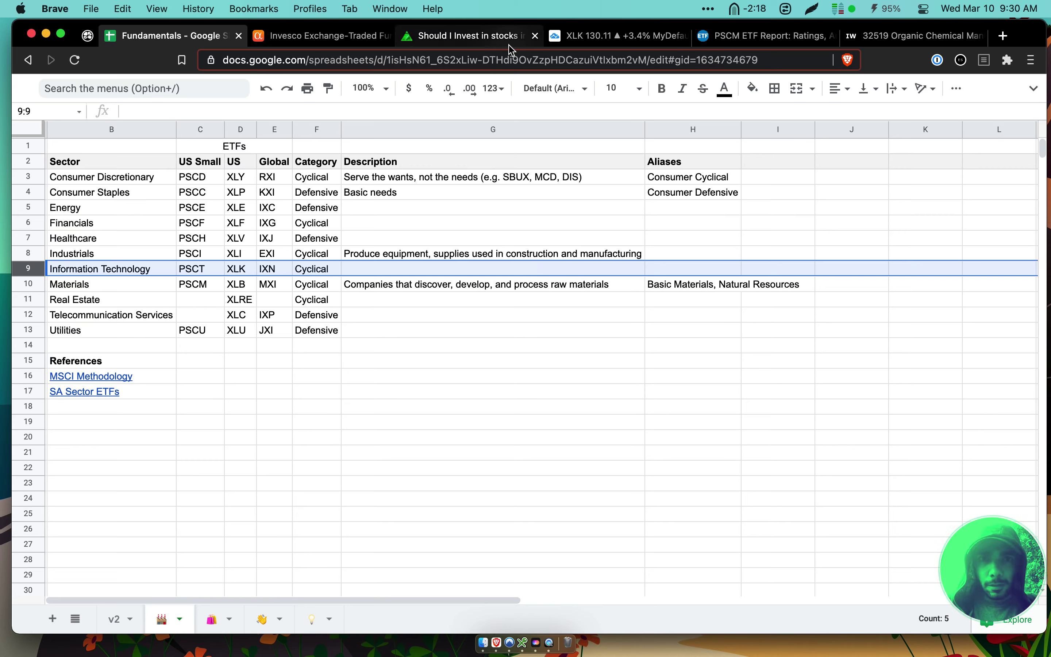
{"action": "left_click", "coordinate": [241, 129]}
Switch to the TradingView chart and compare the sector ETFs over 3 months and 1 year
{"action": "left_click", "coordinate": [617, 40]}
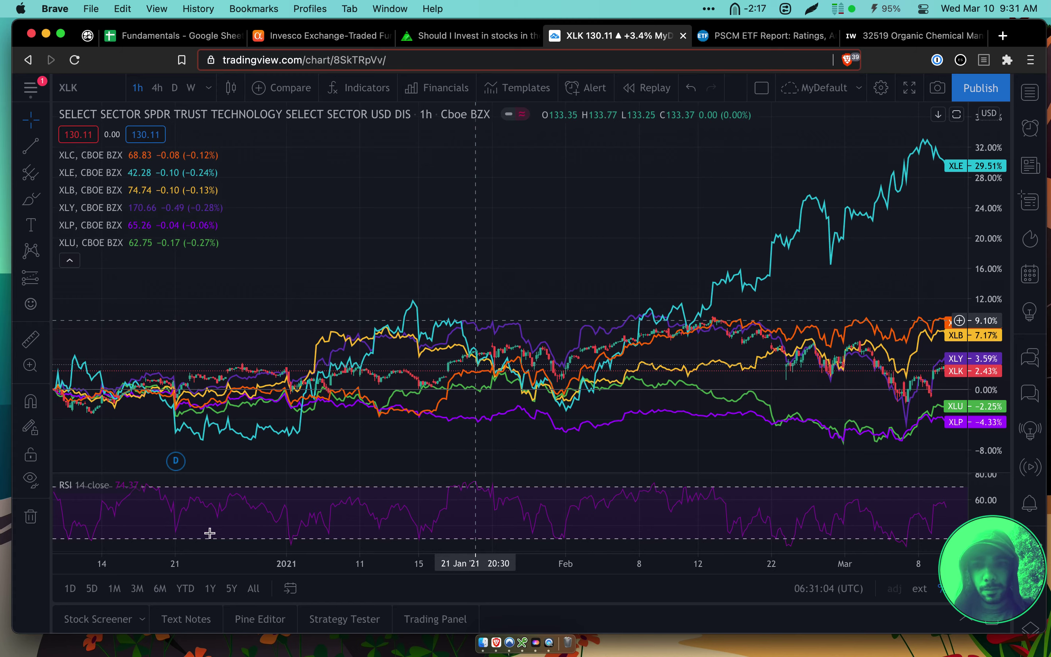
{"action": "left_click", "coordinate": [137, 594]}
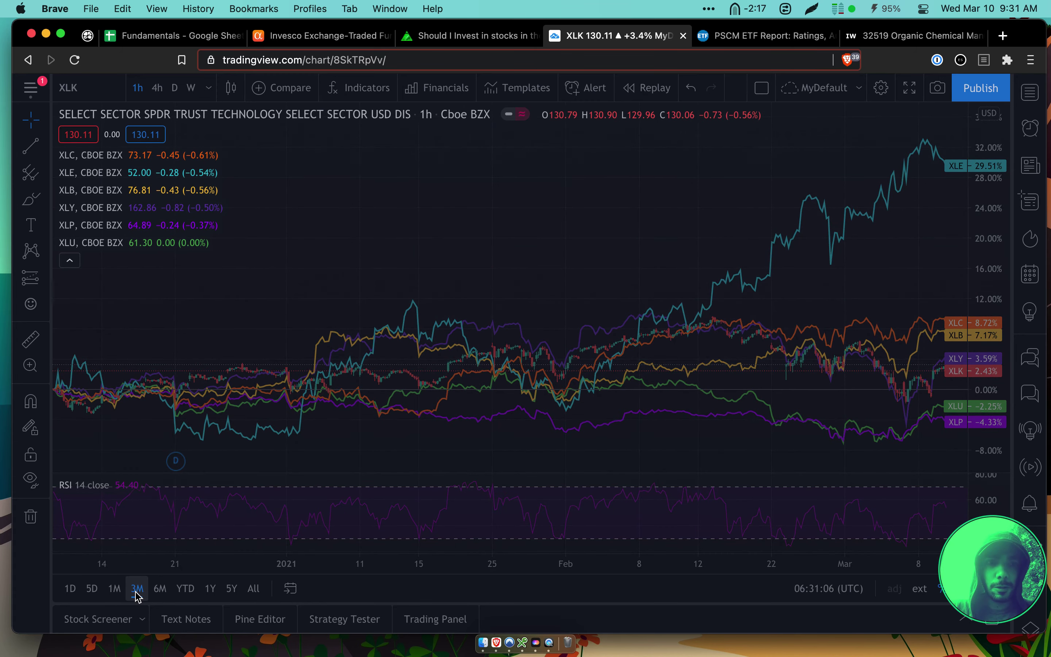
{"action": "left_click", "coordinate": [210, 590]}
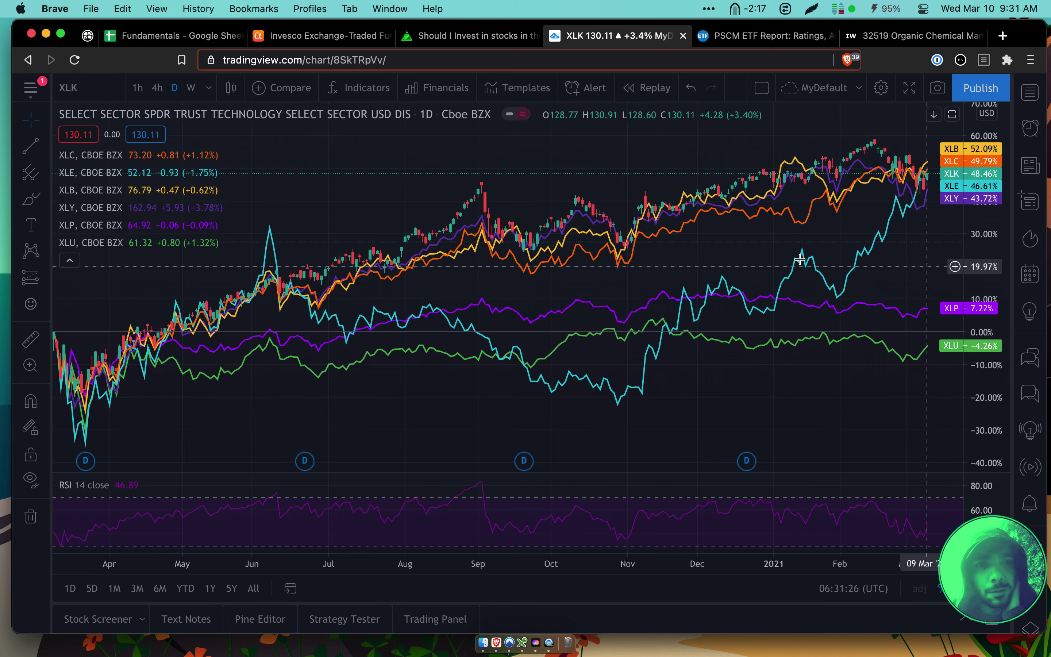
Look up the US Materials ETF in the Fundamentals spreadsheet, and compare the sector ETFs on the TradingView chart over 3 months and 5 years
{"action": "left_click", "coordinate": [201, 41]}
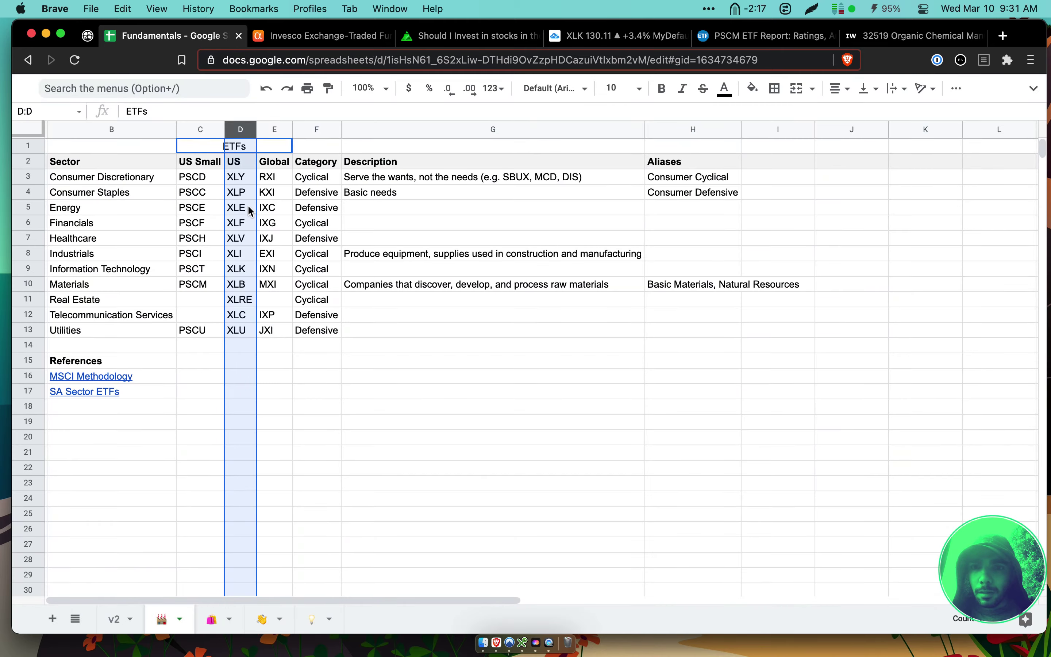
{"action": "left_click", "coordinate": [251, 289]}
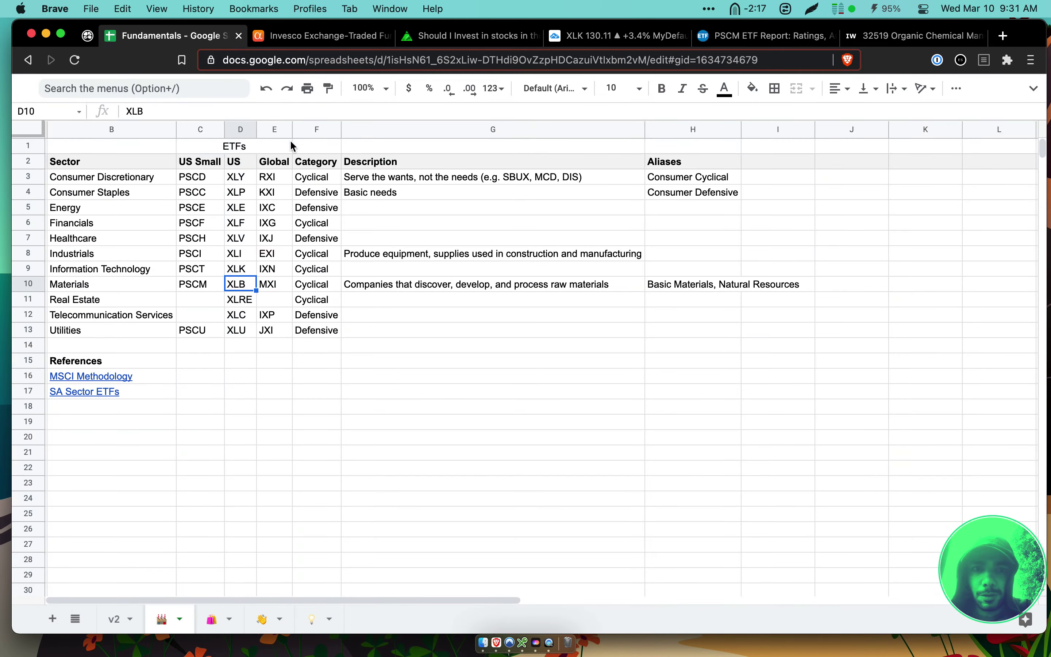
{"action": "left_click", "coordinate": [574, 37]}
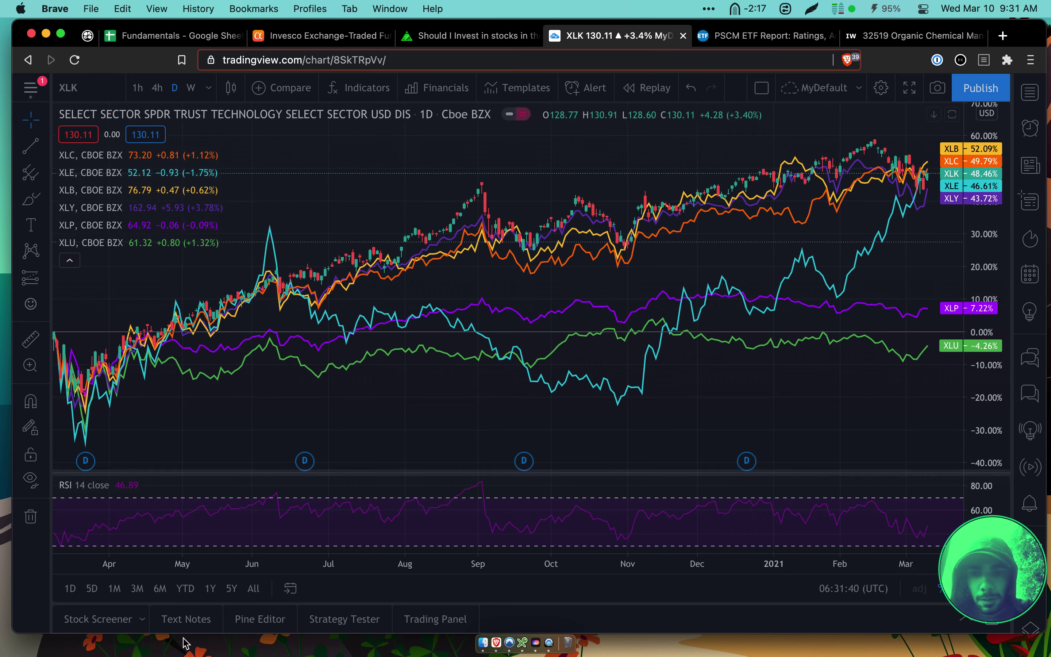
{"action": "left_click", "coordinate": [137, 589]}
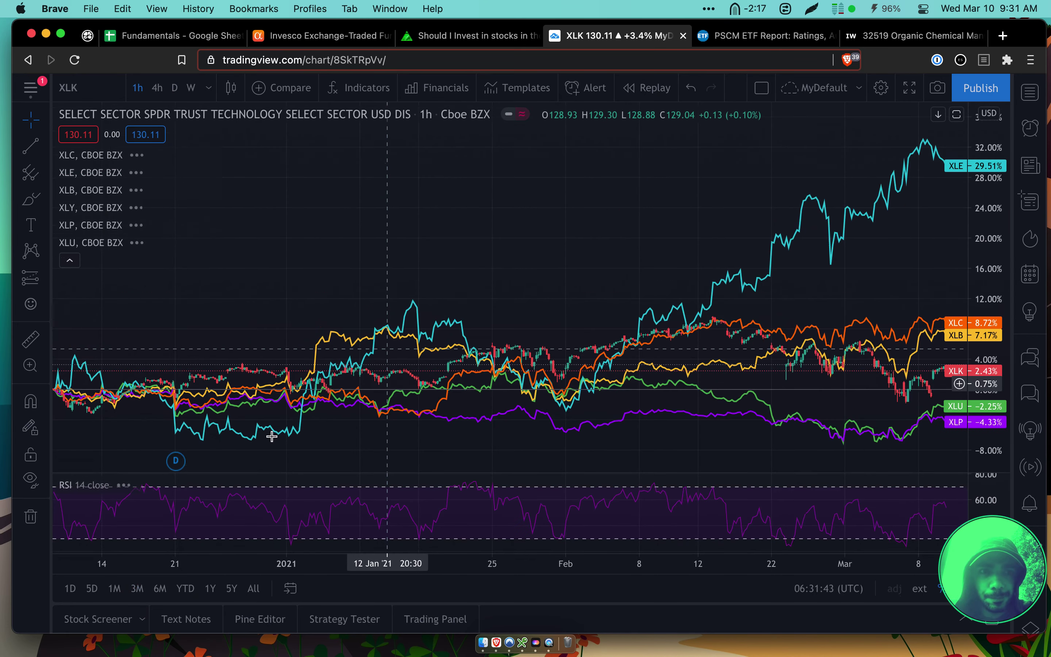
{"action": "left_click", "coordinate": [236, 593]}
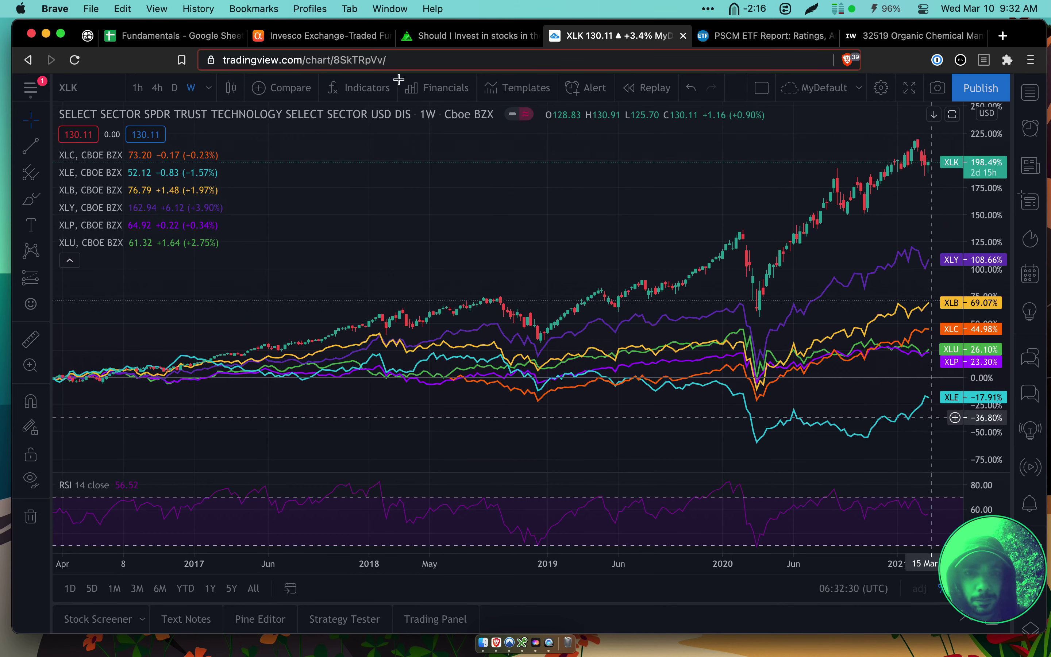
Look up the US Consumer Staples ETF in the Fundamentals spreadsheet and return to the TradingView sector comparison chart
{"action": "left_click", "coordinate": [181, 43]}
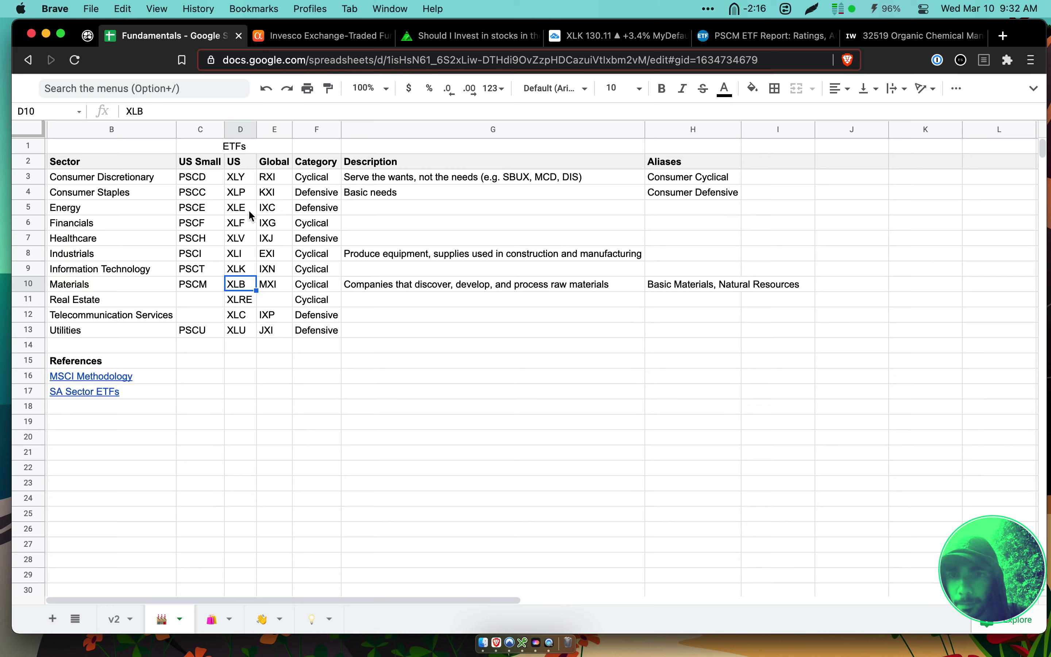
{"action": "left_click", "coordinate": [237, 194]}
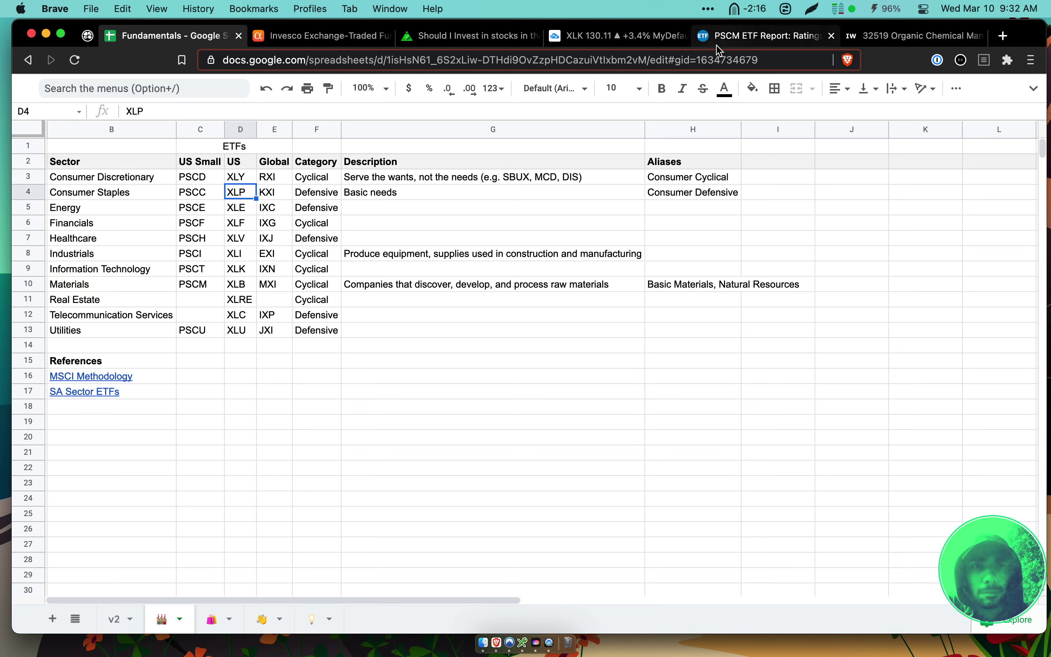
{"action": "left_click", "coordinate": [610, 43]}
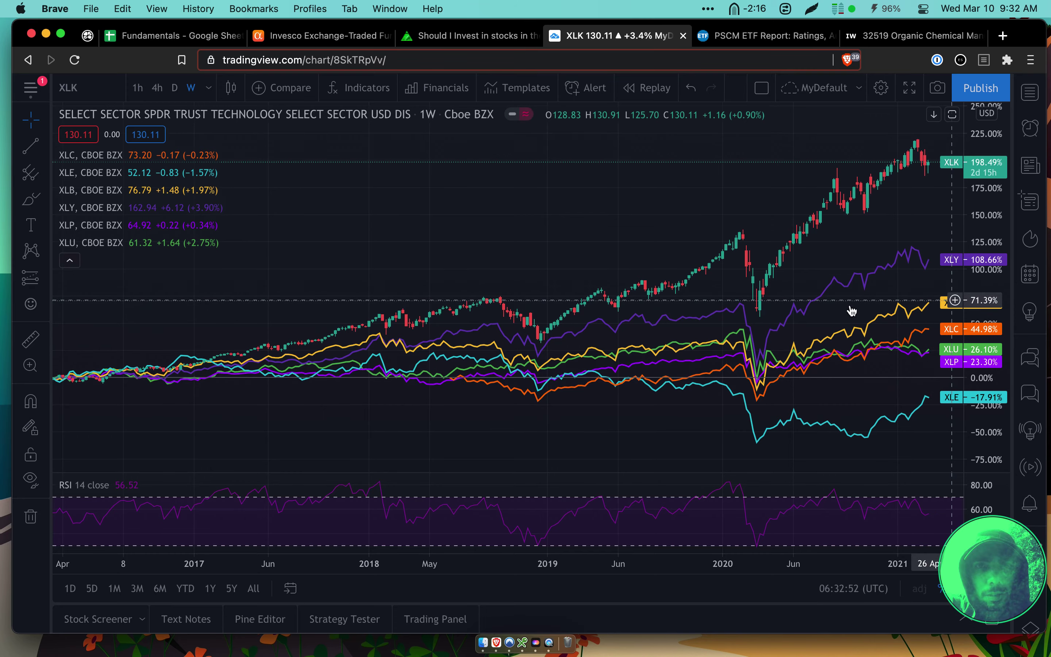
Return to the Fundamentals spreadsheet and locate the Materials ETF PSCM in the US Small column
{"action": "left_click", "coordinate": [332, 40]}
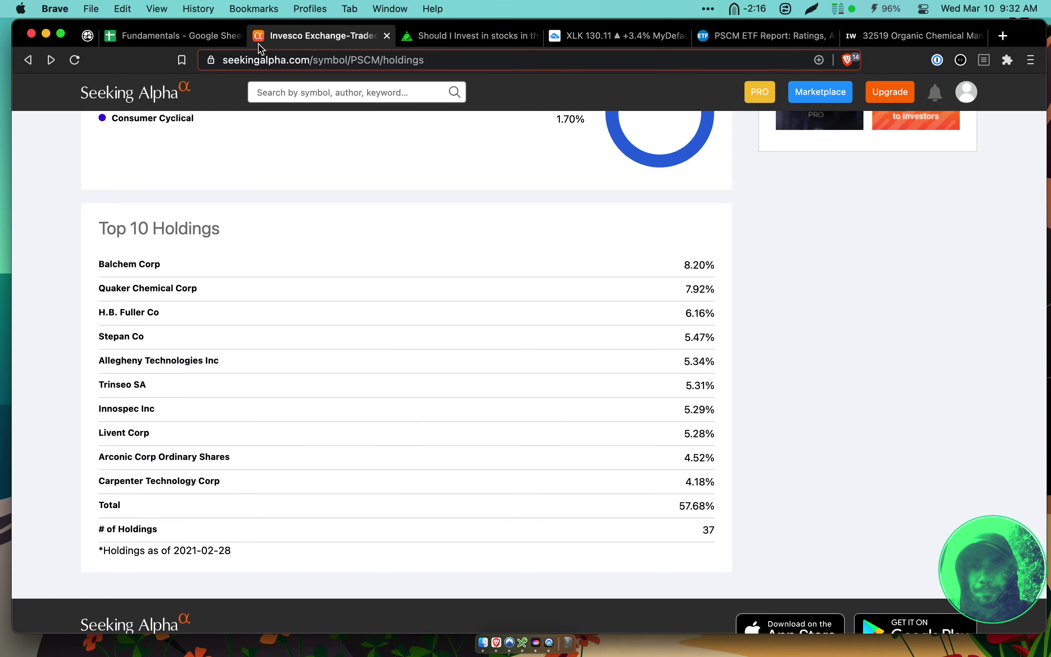
{"action": "left_click", "coordinate": [191, 42]}
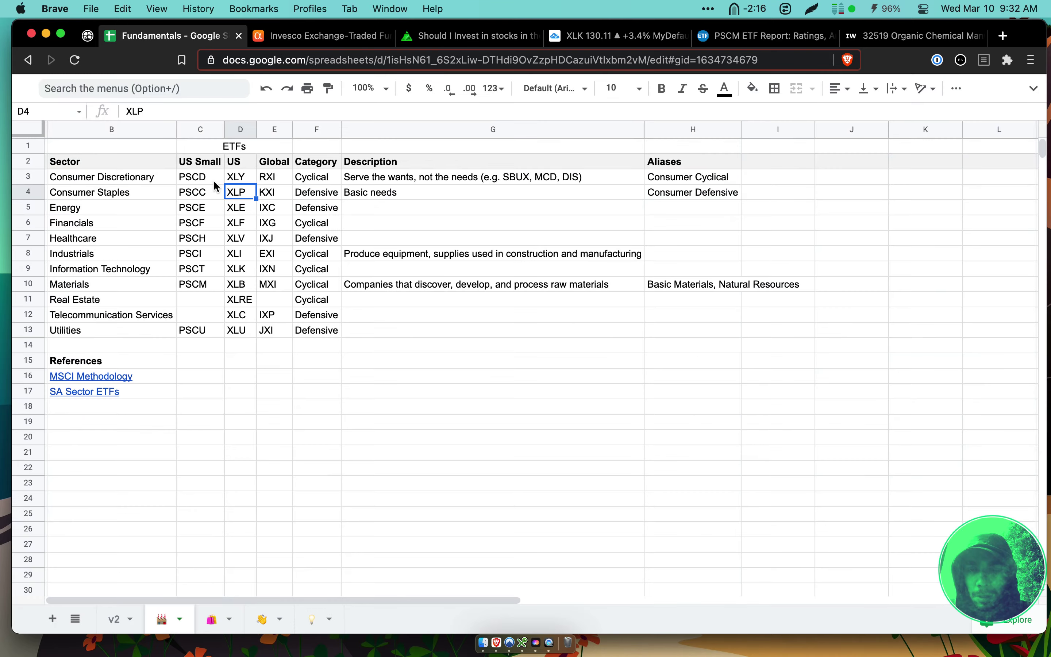
{"action": "left_click", "coordinate": [195, 126]}
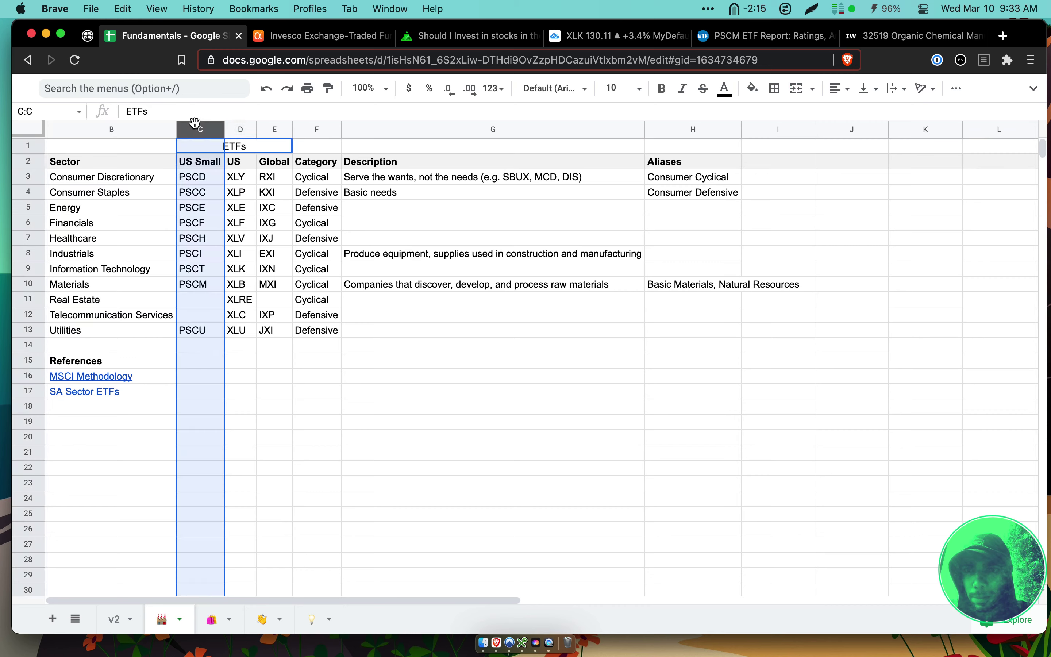
{"action": "left_click", "coordinate": [205, 285]}
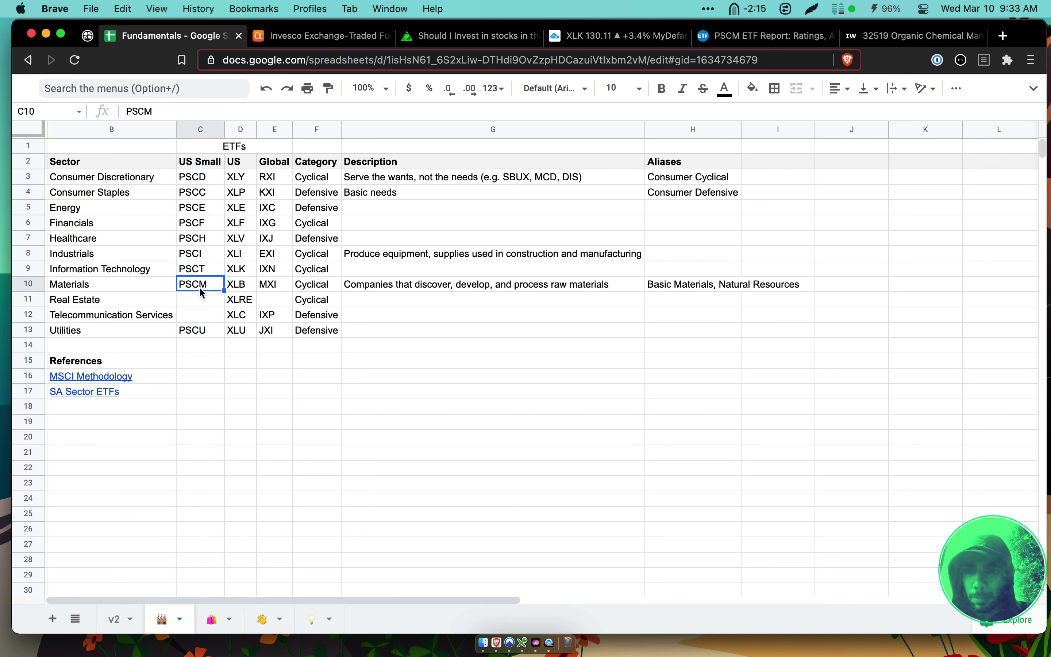
Switch to Seeking Alpha and review the Top 10 Holdings of the PSCM ETF
{"action": "left_click", "coordinate": [370, 39]}
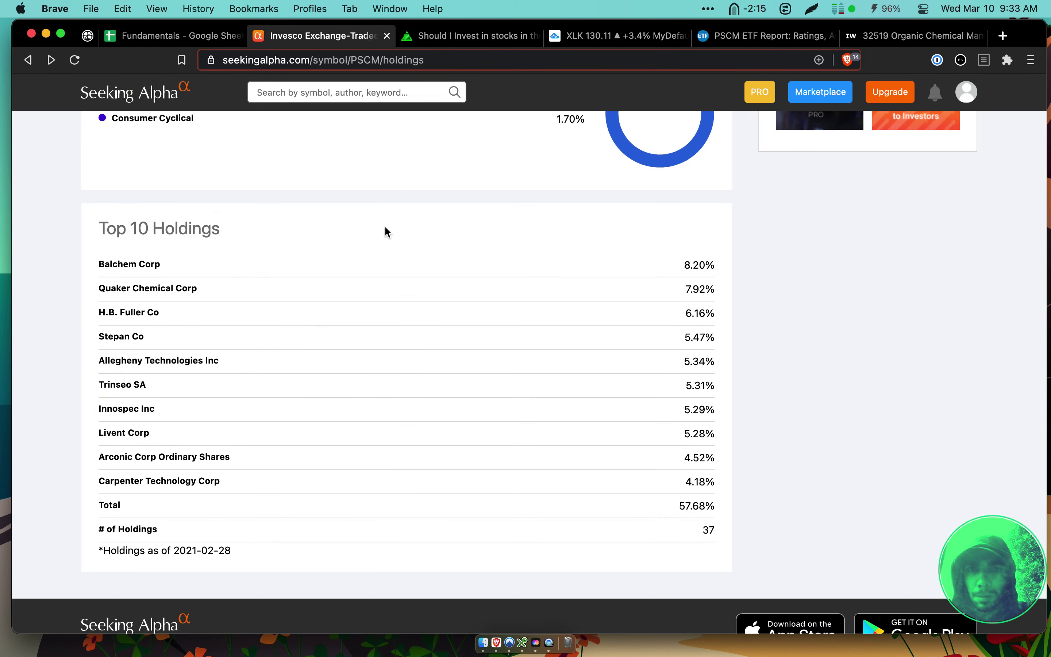
{"action": "scroll", "coordinate": [295, 312], "scroll_direction": "down", "scroll_amount": 1}
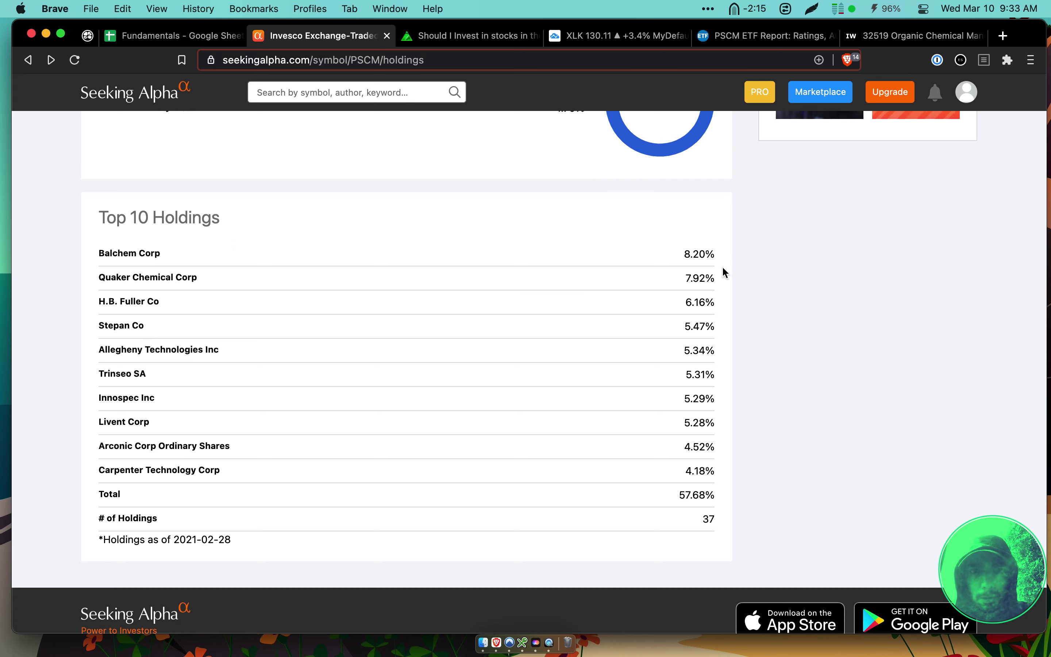
{"action": "left_click_drag", "start_coordinate": [723, 270], "coordinate": [84, 482]}
{"action": "left_click", "coordinate": [84, 479]}
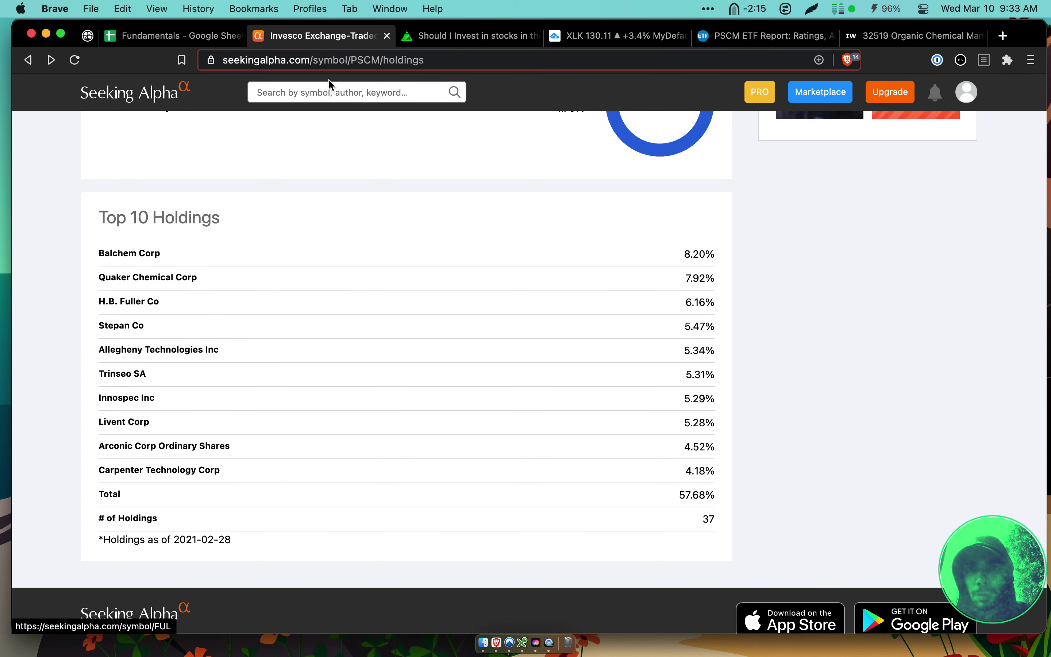
Switch to Zacks, show the sector rank table and expand the Basic Materials sector
{"action": "left_click", "coordinate": [441, 43]}
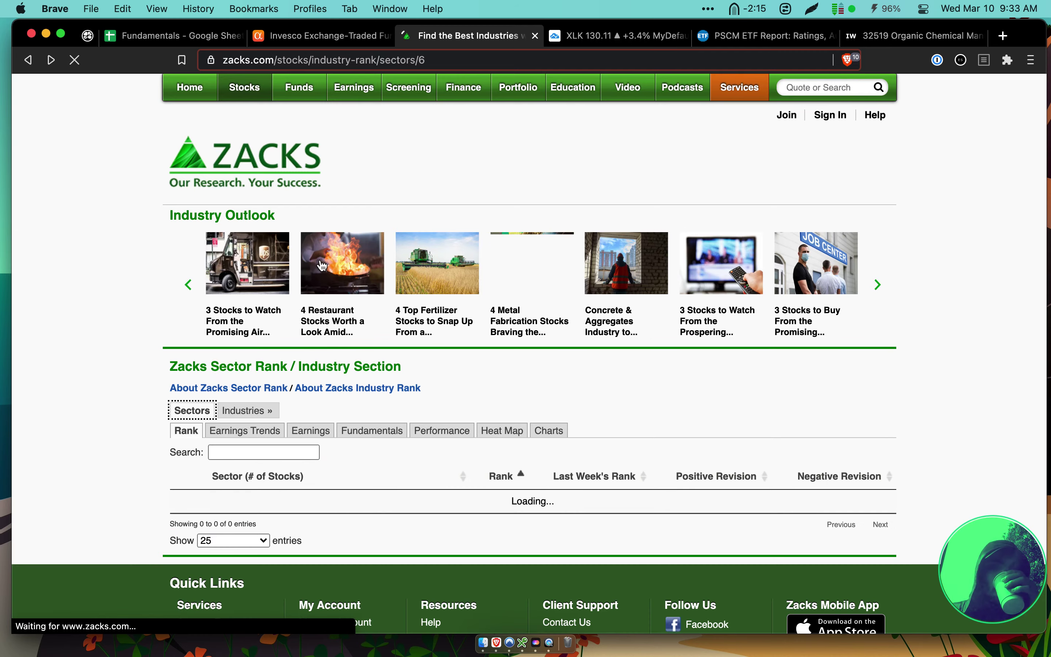
{"action": "scroll", "coordinate": [343, 306], "scroll_direction": "down", "scroll_amount": 10}
{"action": "scroll", "coordinate": [322, 263], "scroll_direction": "up", "scroll_amount": 1}
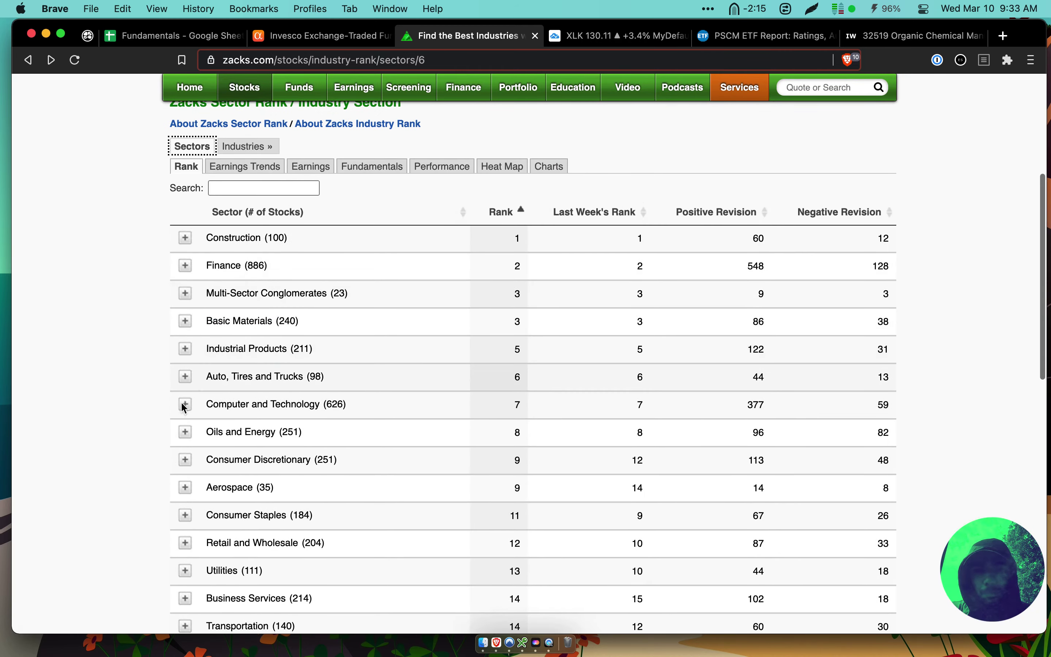
{"action": "left_click", "coordinate": [185, 321]}
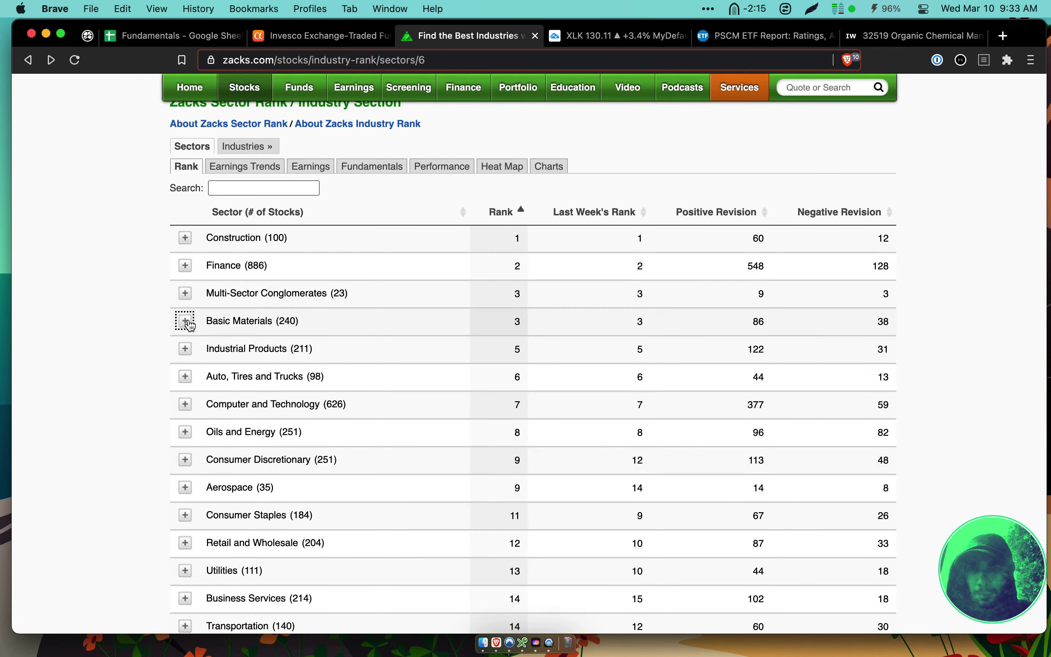
Examine the industries listed under Basic Materials, from Mining - Iron to Mining - Silver, with their positive and negative revisions
{"action": "scroll", "coordinate": [135, 346], "scroll_direction": "down", "scroll_amount": 2}
{"action": "scroll", "coordinate": [135, 347], "scroll_direction": "down", "scroll_amount": 5}
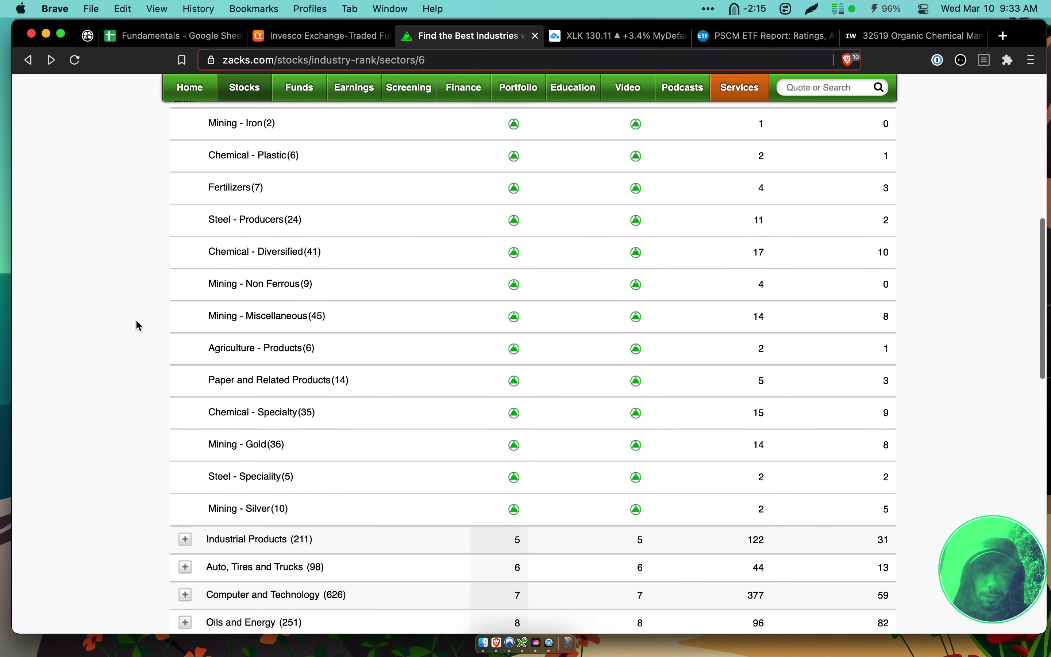
{"action": "scroll", "coordinate": [112, 287], "scroll_direction": "up", "scroll_amount": 2}
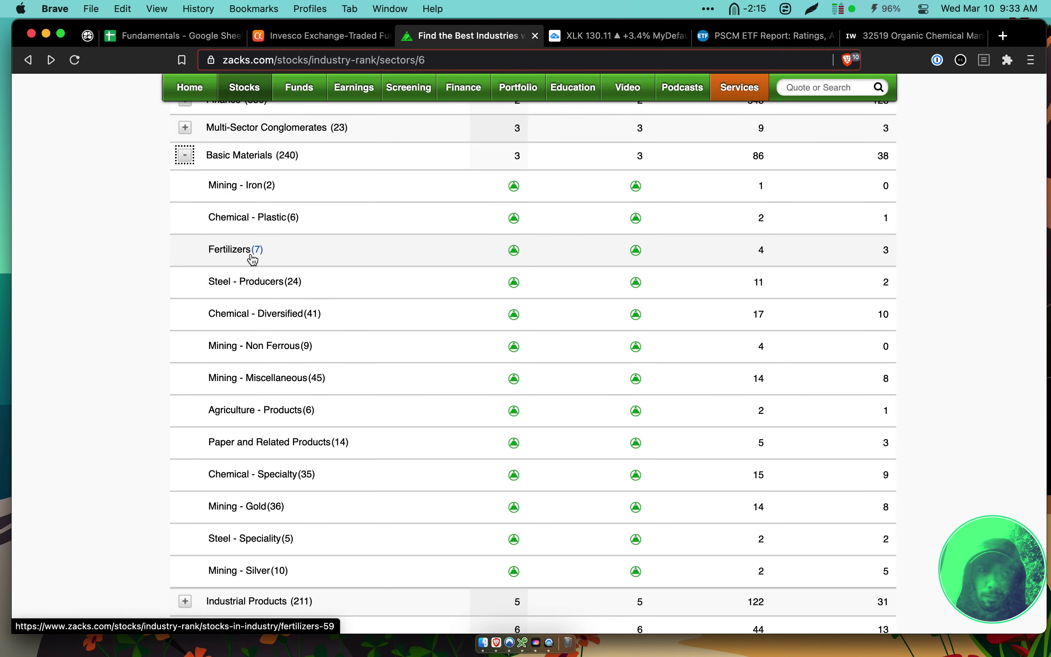
{"action": "scroll", "coordinate": [251, 258], "scroll_direction": "up", "scroll_amount": 2}
{"action": "scroll", "coordinate": [254, 262], "scroll_direction": "up", "scroll_amount": 2}
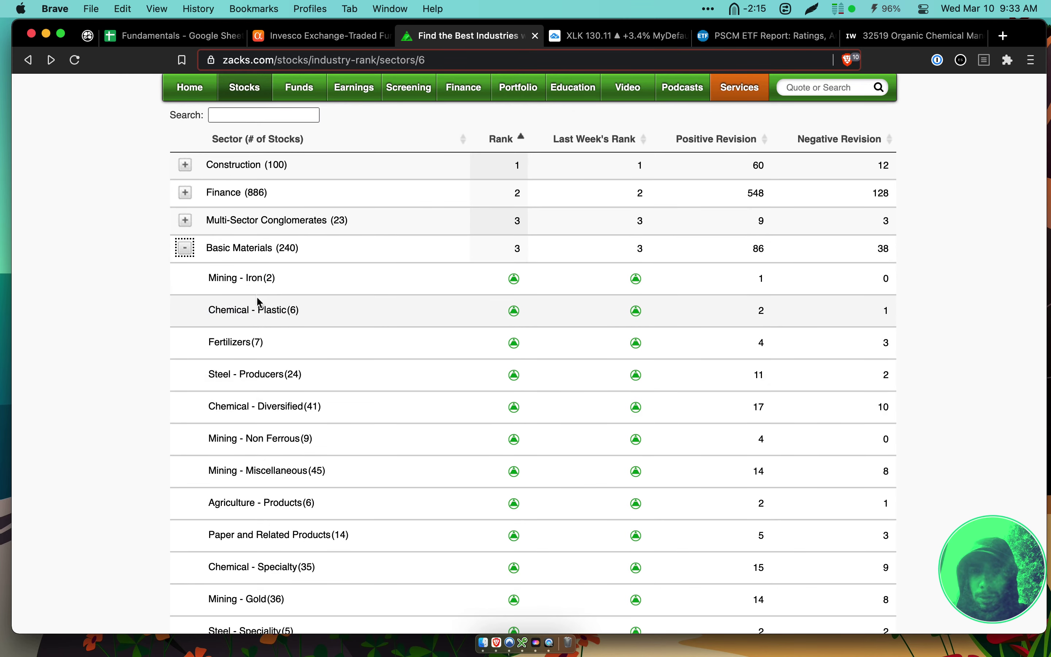
{"action": "scroll", "coordinate": [286, 425], "scroll_direction": "down", "scroll_amount": 2}
{"action": "scroll", "coordinate": [288, 452], "scroll_direction": "down", "scroll_amount": 2}
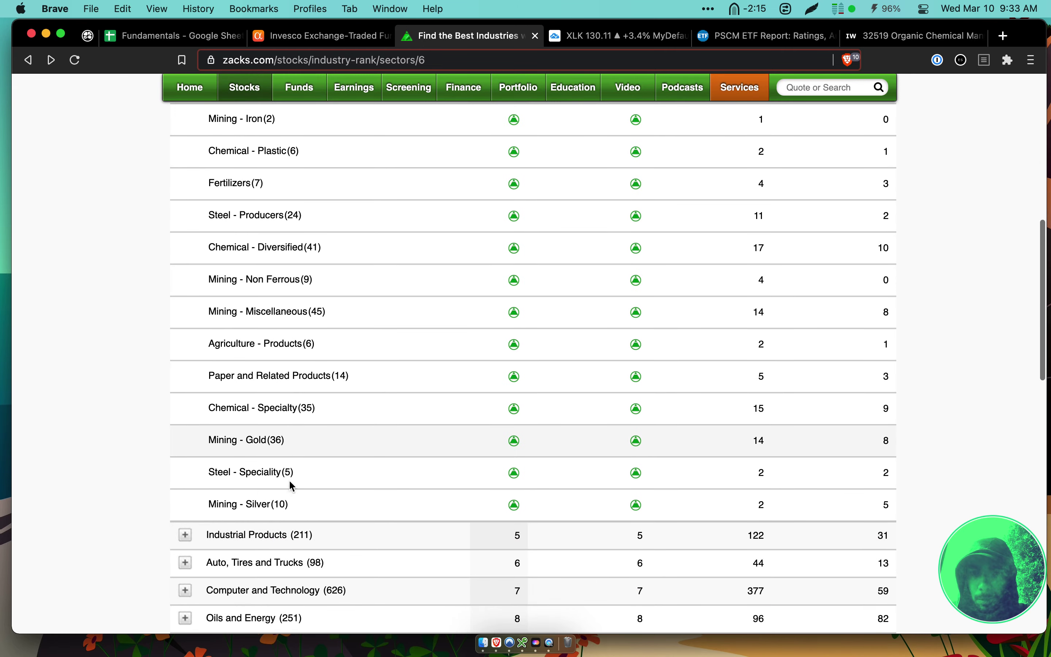
{"action": "scroll", "coordinate": [257, 406], "scroll_direction": "up", "scroll_amount": 2}
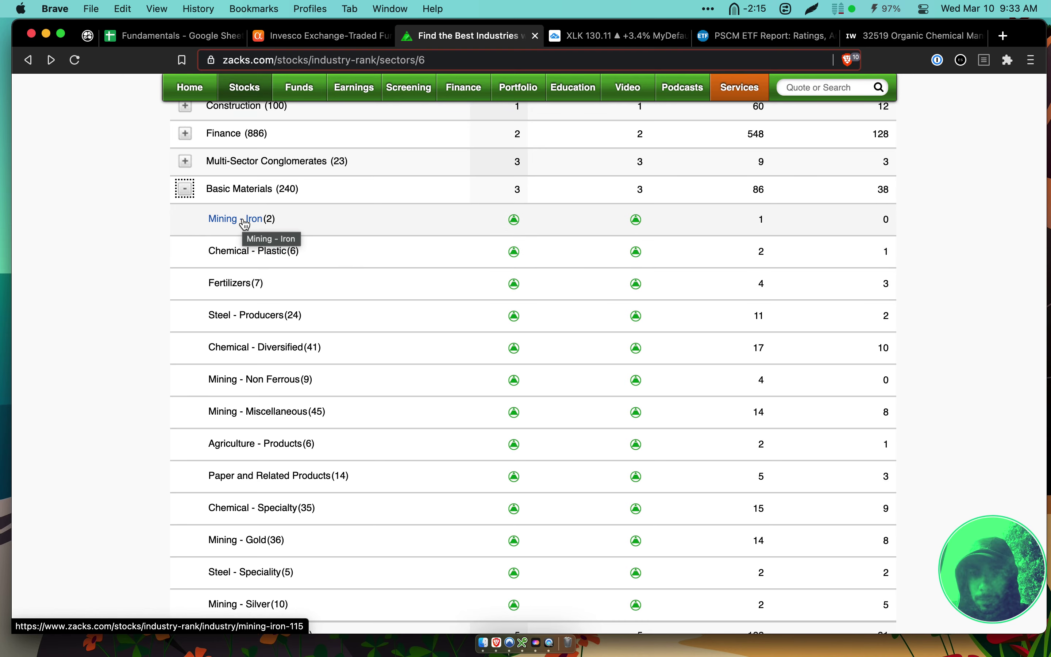
Look through the Basic Materials industries, open the Fertilizers industry page and review its performance against the S&P 500
{"action": "scroll", "coordinate": [260, 324], "scroll_direction": "down", "scroll_amount": 6}
{"action": "scroll", "coordinate": [290, 346], "scroll_direction": "up", "scroll_amount": 3}
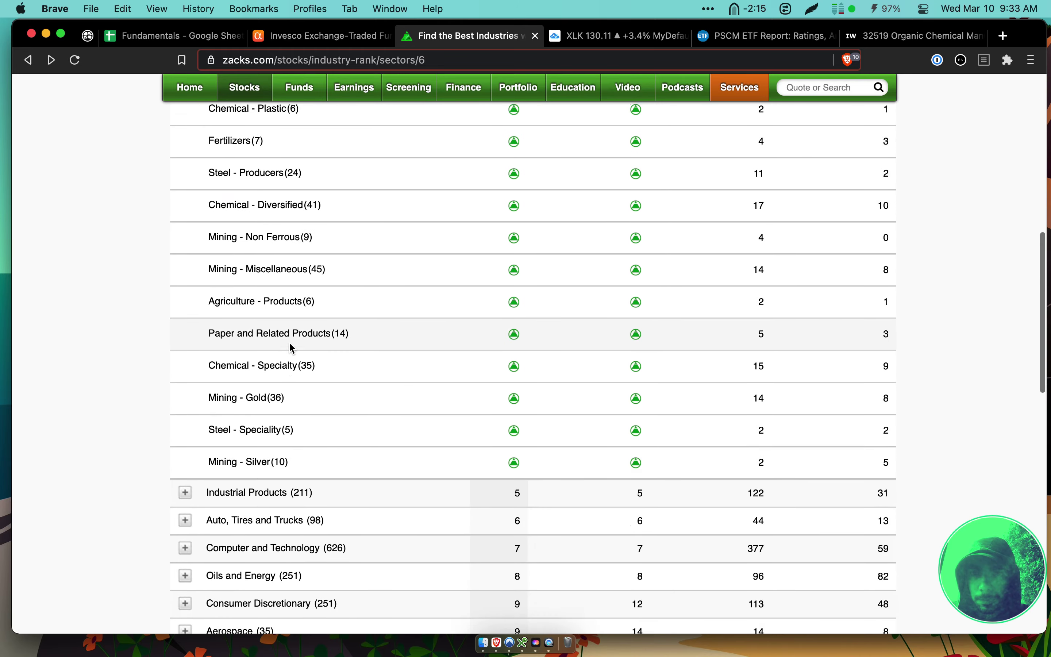
{"action": "scroll", "coordinate": [289, 341], "scroll_direction": "up", "scroll_amount": 2}
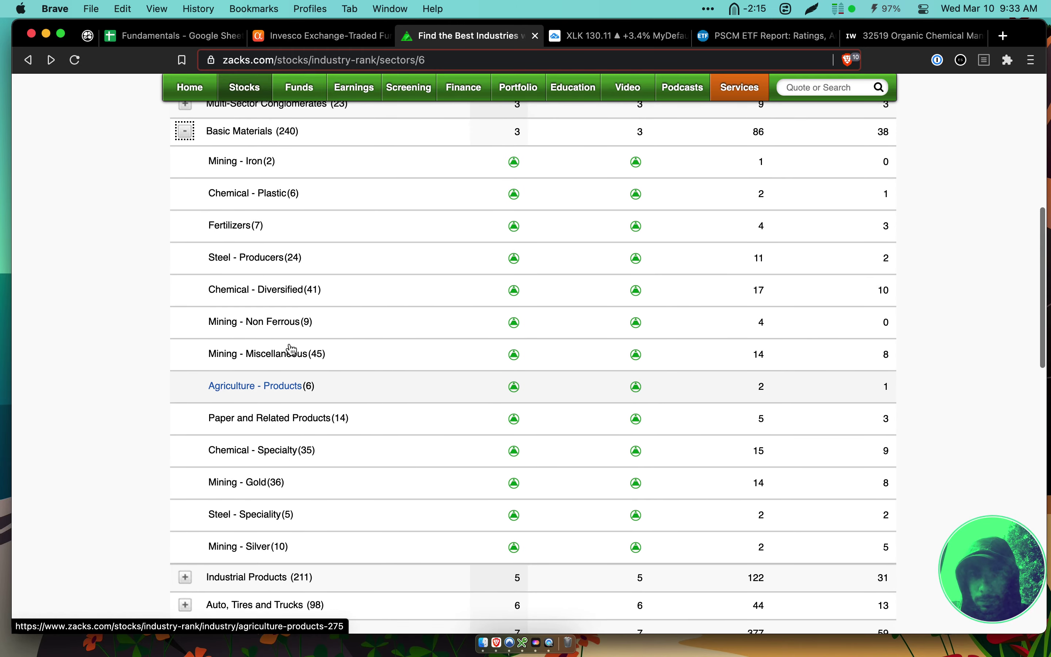
{"action": "scroll", "coordinate": [299, 319], "scroll_direction": "up", "scroll_amount": 1}
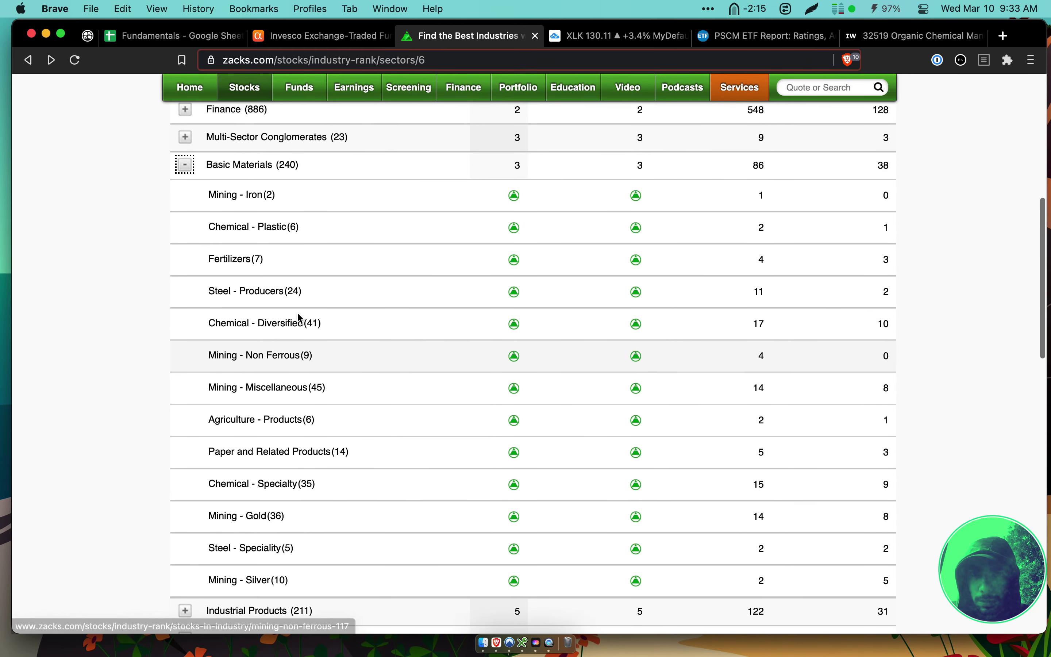
{"action": "scroll", "coordinate": [274, 282], "scroll_direction": "up", "scroll_amount": 1}
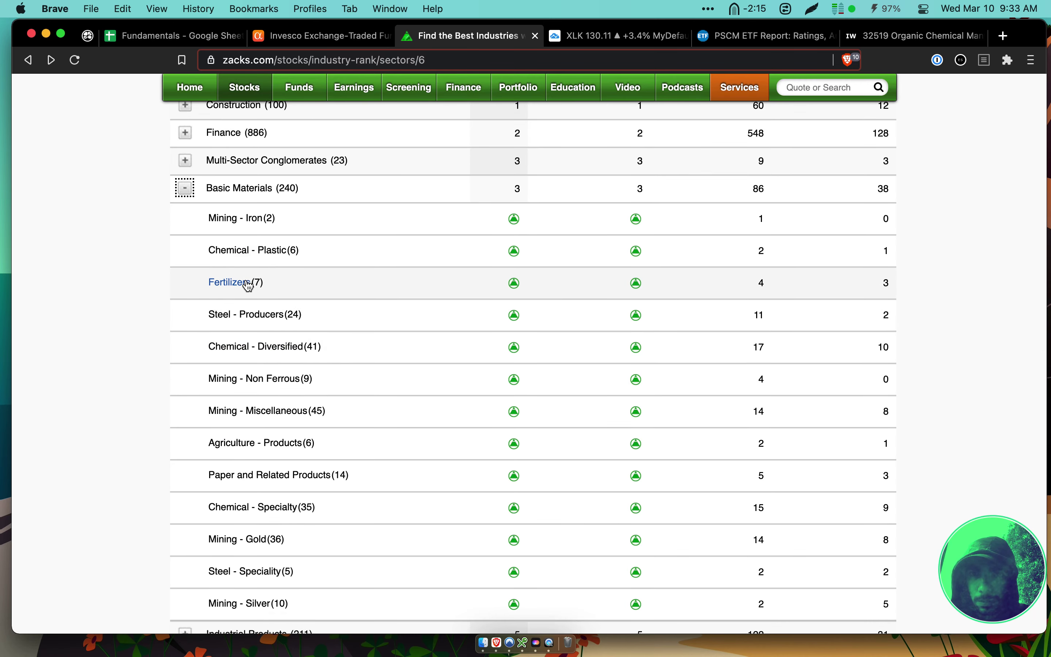
{"action": "left_click", "coordinate": [249, 283]}
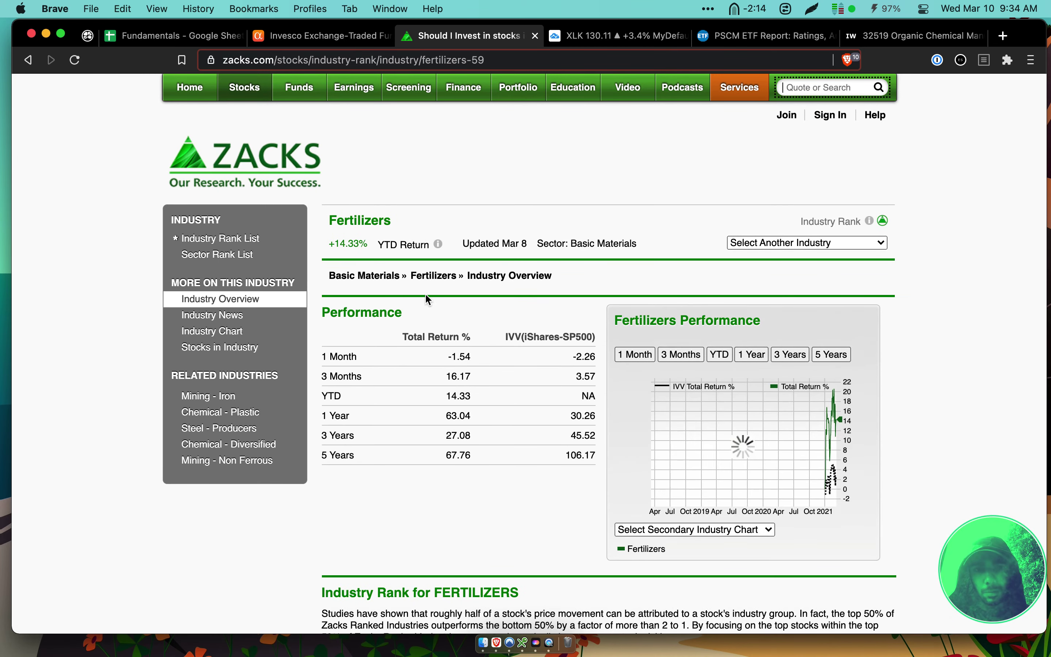
{"action": "scroll", "coordinate": [426, 295], "scroll_direction": "down", "scroll_amount": 2}
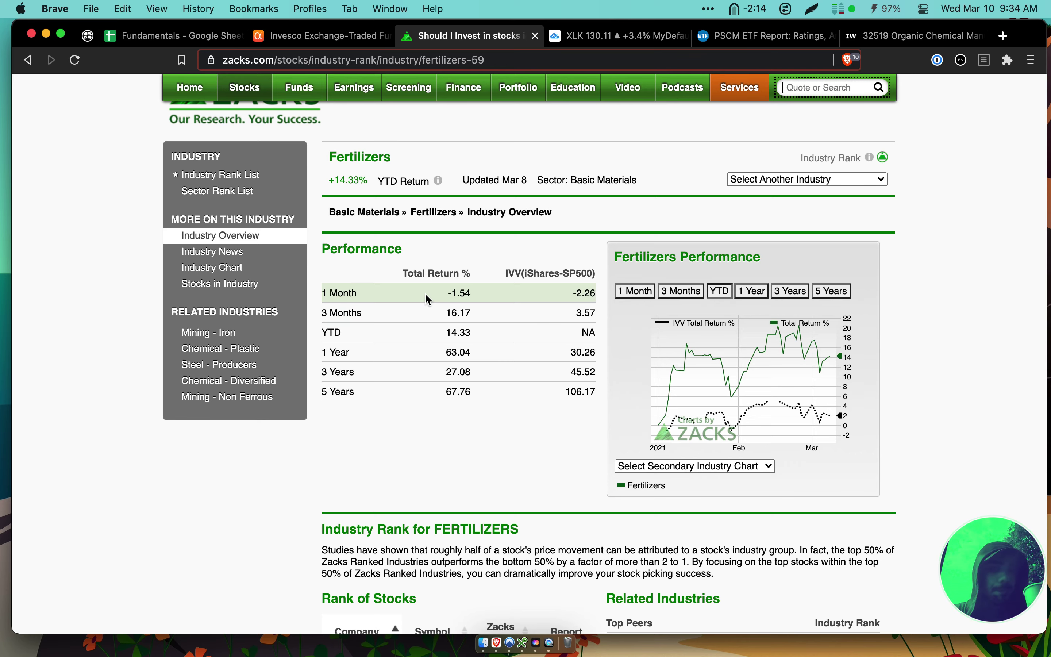
Go back to the Zacks sector rank table, expand Basic Materials again and look over its industries
{"action": "scroll", "coordinate": [547, 179], "scroll_direction": "left", "scroll_amount": 5}
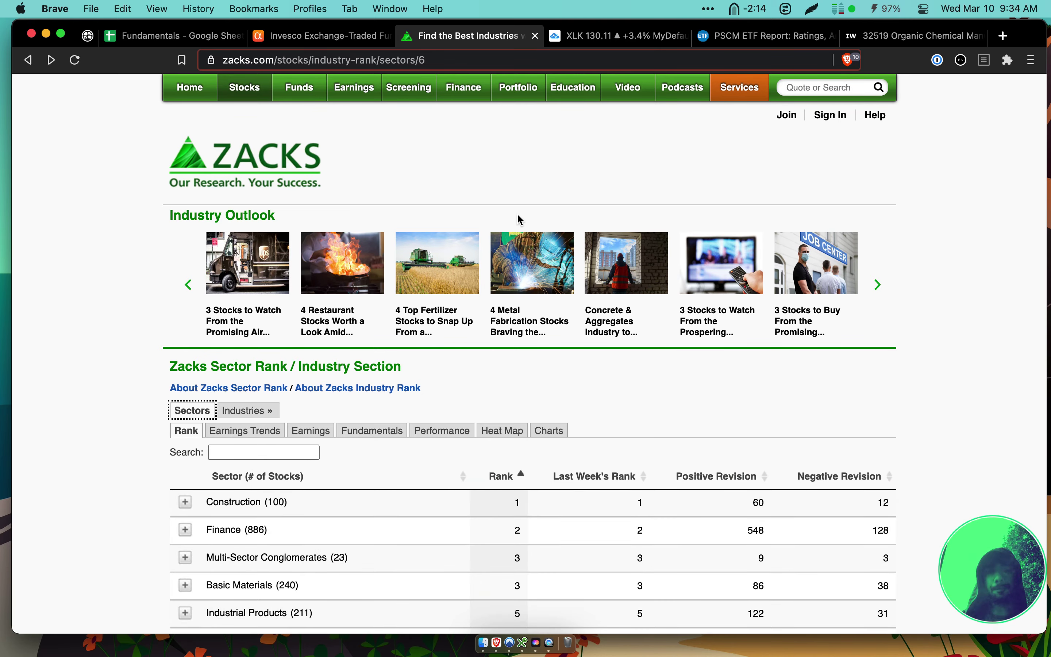
{"action": "scroll", "coordinate": [500, 399], "scroll_direction": "down", "scroll_amount": 10}
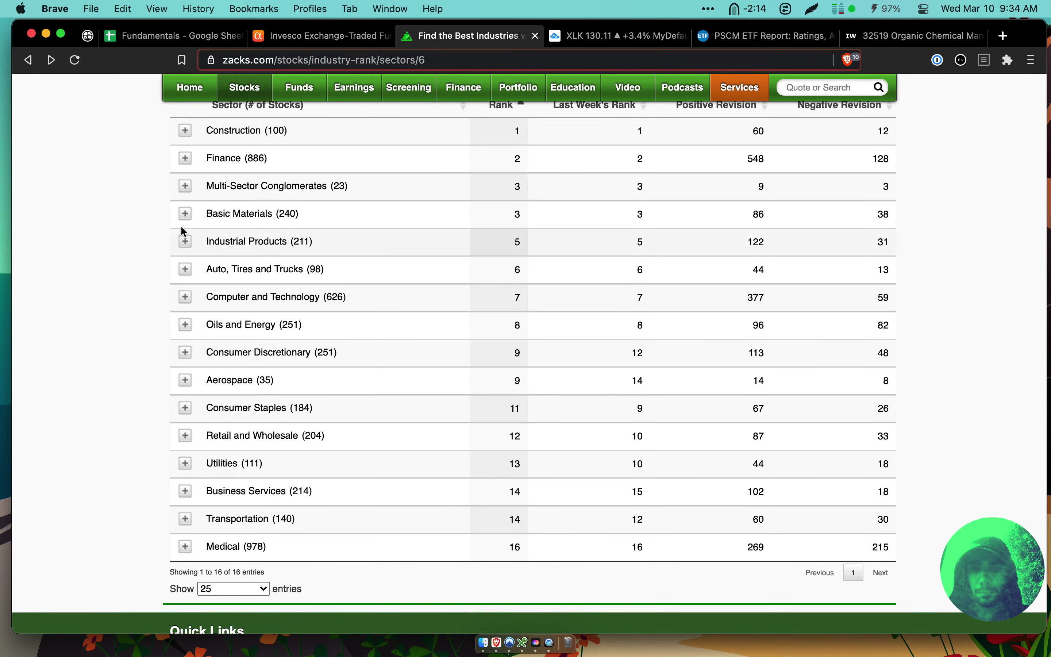
{"action": "left_click", "coordinate": [185, 214]}
{"action": "scroll", "coordinate": [267, 276], "scroll_direction": "down", "scroll_amount": 2}
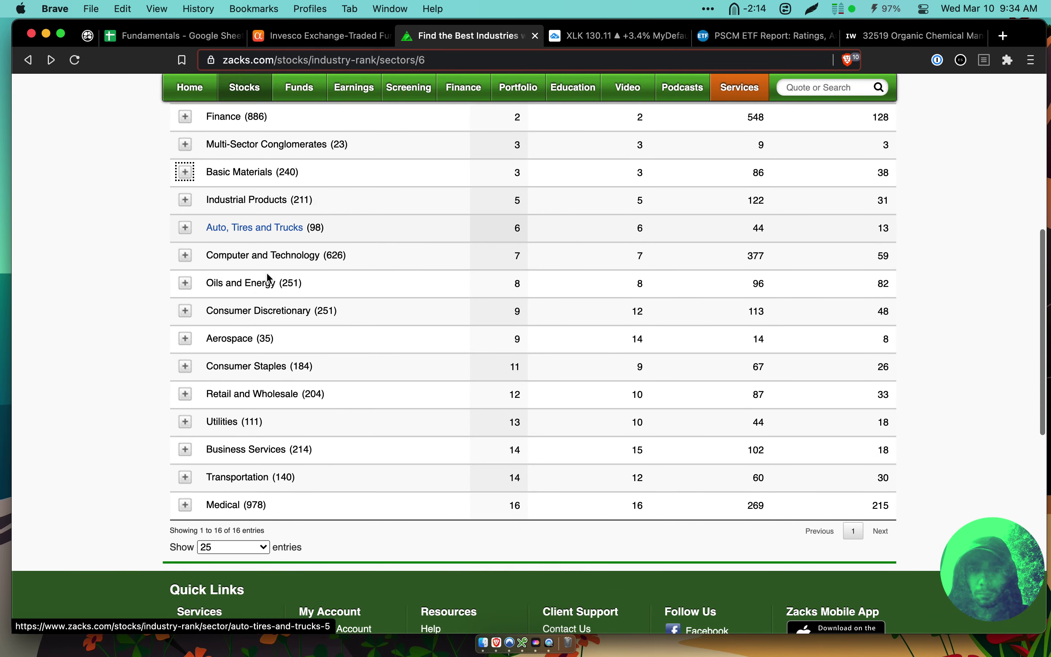
{"action": "scroll", "coordinate": [148, 208], "scroll_direction": "down", "scroll_amount": 3}
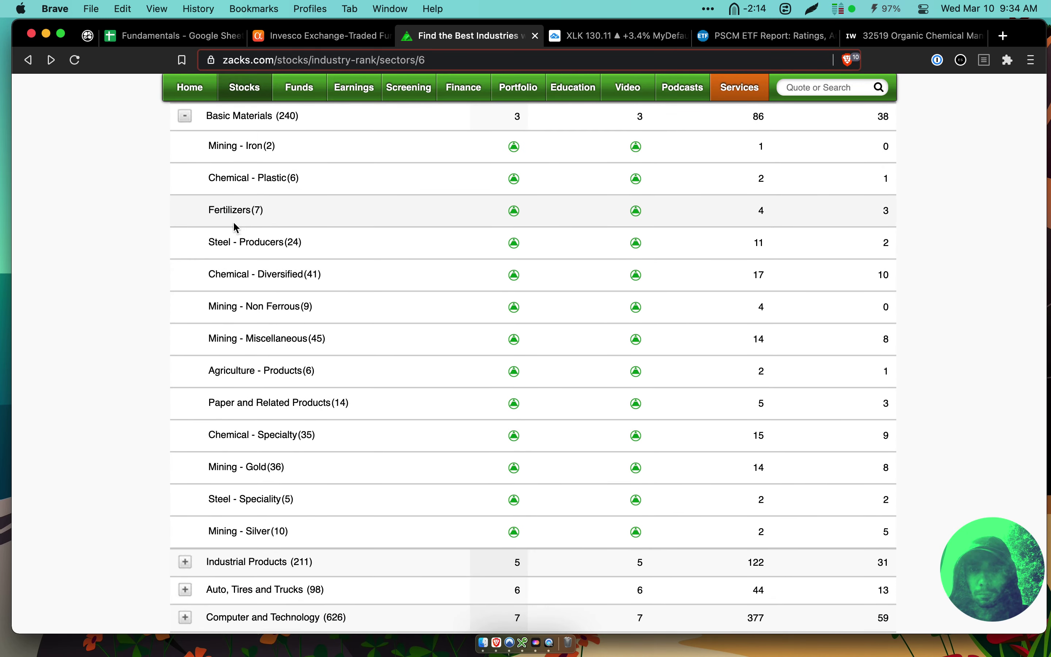
{"action": "scroll", "coordinate": [192, 215], "scroll_direction": "down", "scroll_amount": 4}
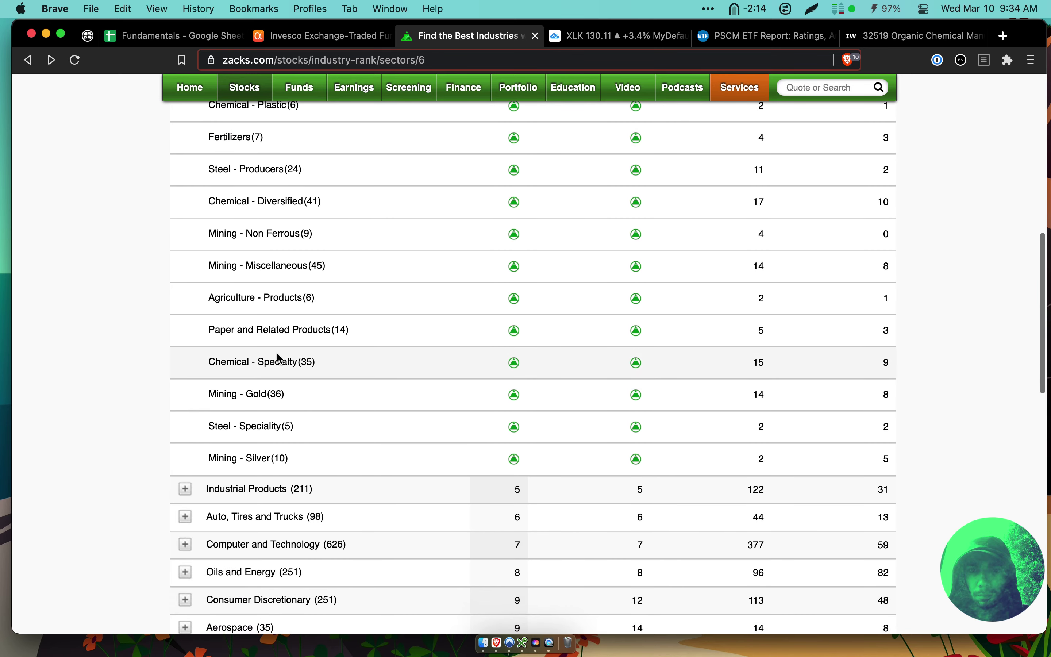
{"action": "scroll", "coordinate": [265, 306], "scroll_direction": "up", "scroll_amount": 4}
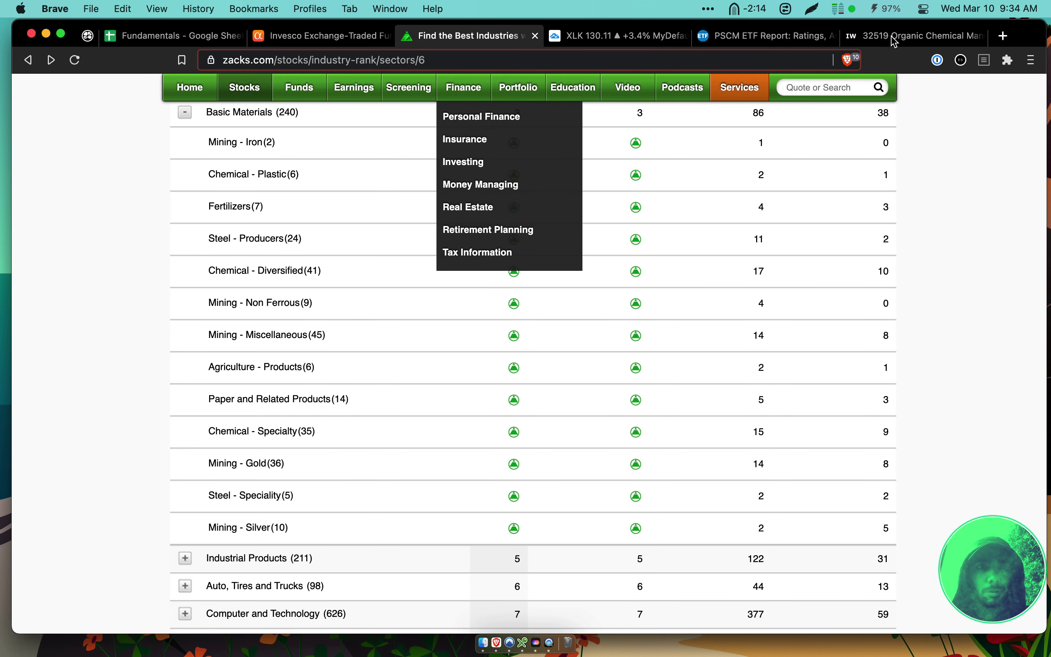
Switch to IBISWorld, search for "fertilizer" and open the 32531 Fertilizer Manufacturing in the US report to view its supply chain
{"action": "left_click", "coordinate": [873, 38]}
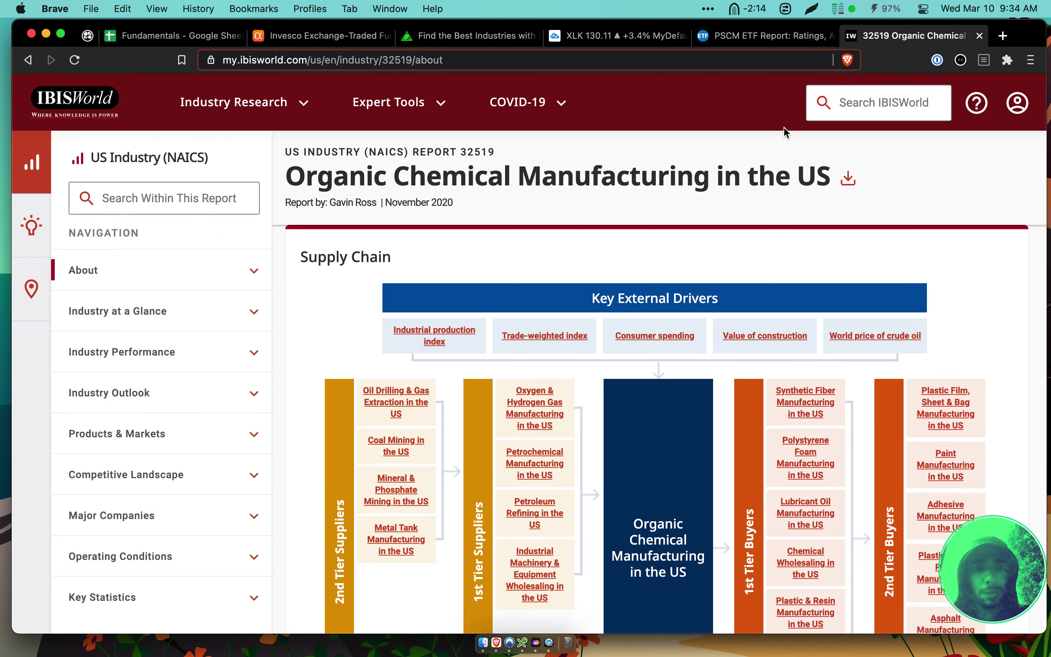
{"action": "left_click", "coordinate": [895, 107]}
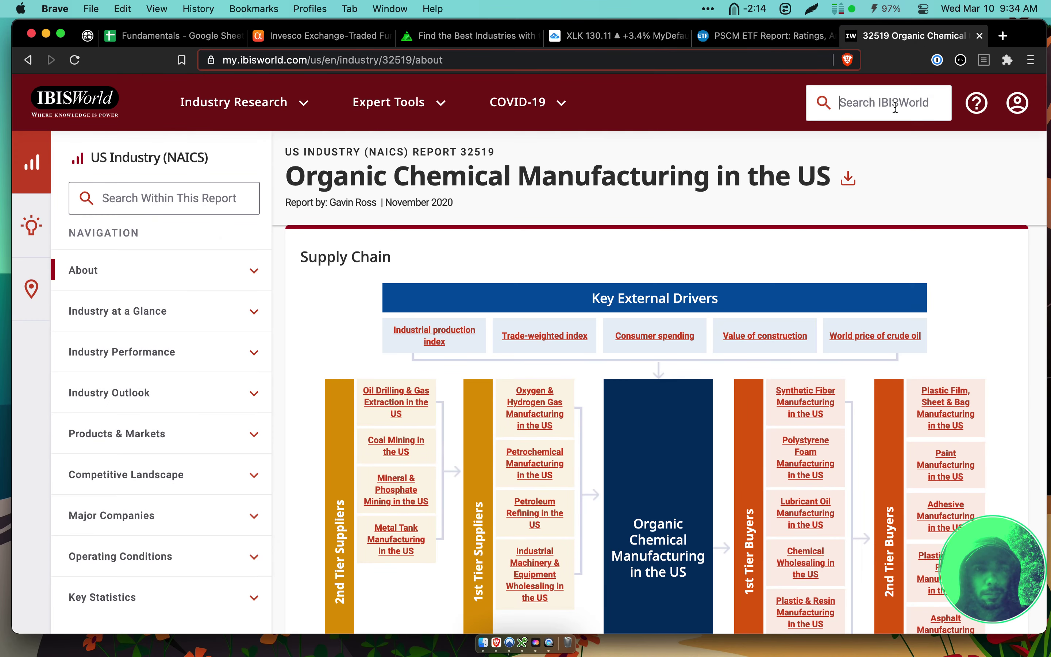
{"action": "type", "text": "fertilizer"}
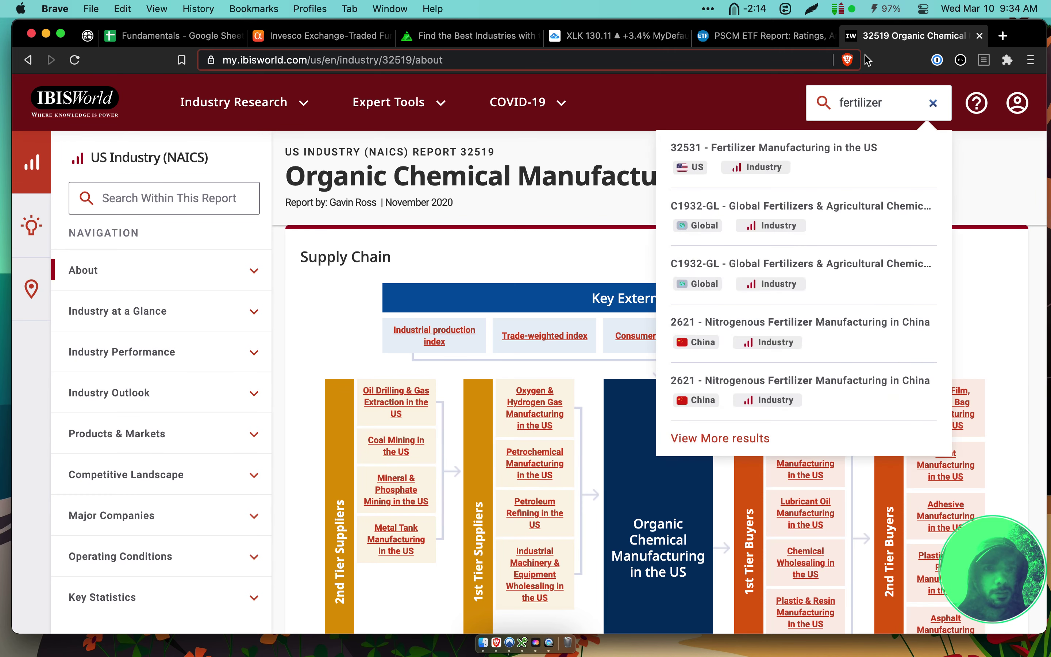
{"action": "left_click", "coordinate": [851, 157]}
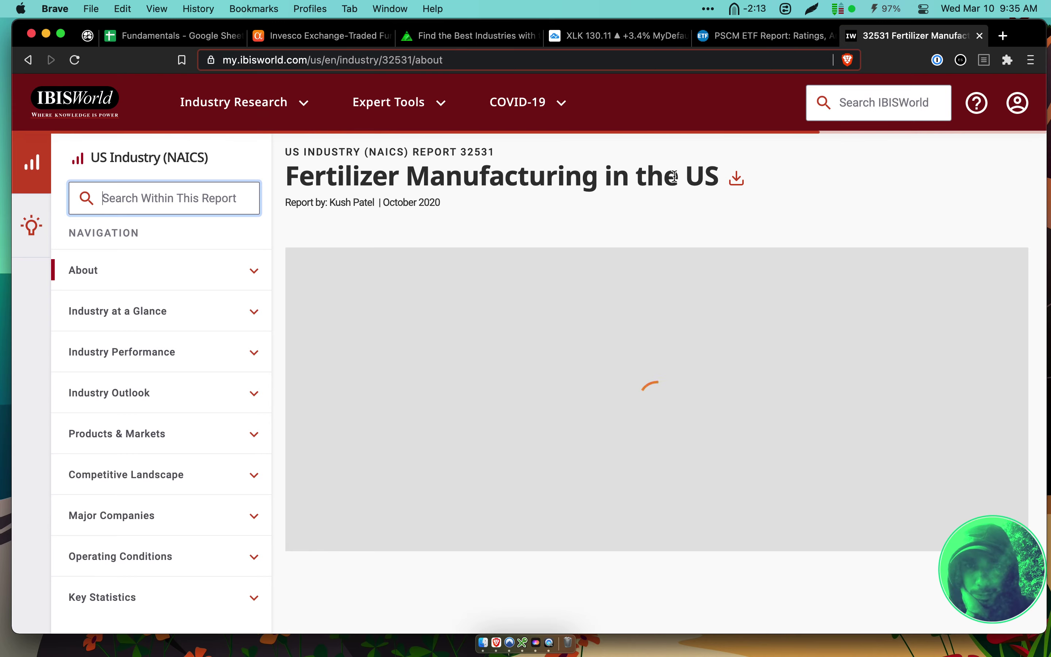
{"action": "scroll", "coordinate": [606, 219], "scroll_direction": "down", "scroll_amount": 2}
{"action": "scroll", "coordinate": [606, 219], "scroll_direction": "down", "scroll_amount": 10}
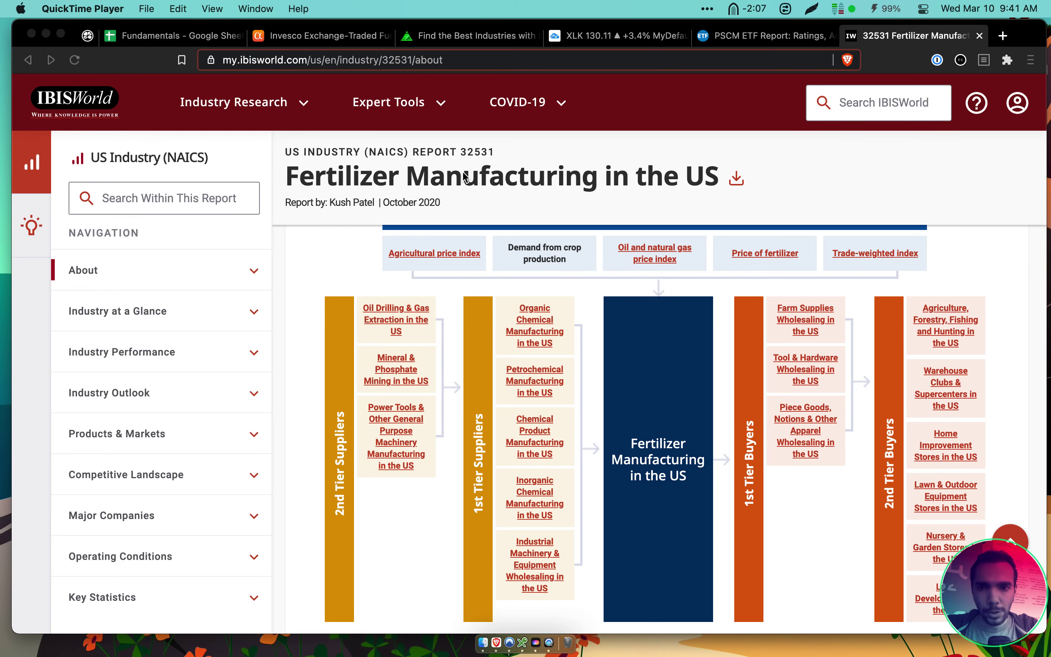
Return to the Fundamentals spreadsheet and select the entire Materials row
{"action": "left_click", "coordinate": [182, 36]}
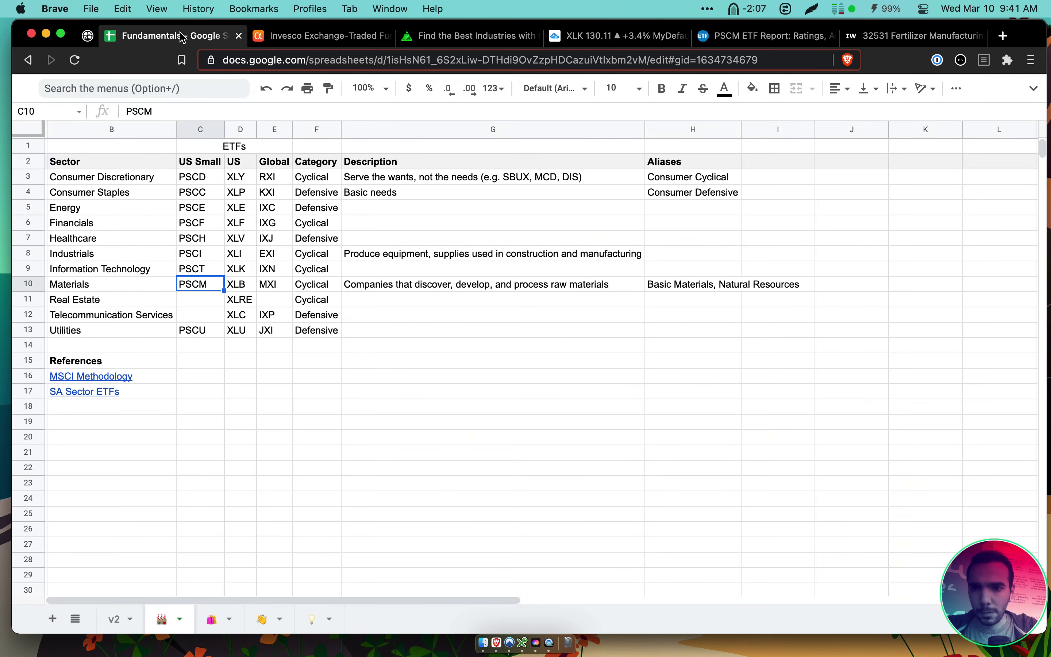
{"action": "left_click", "coordinate": [28, 283]}
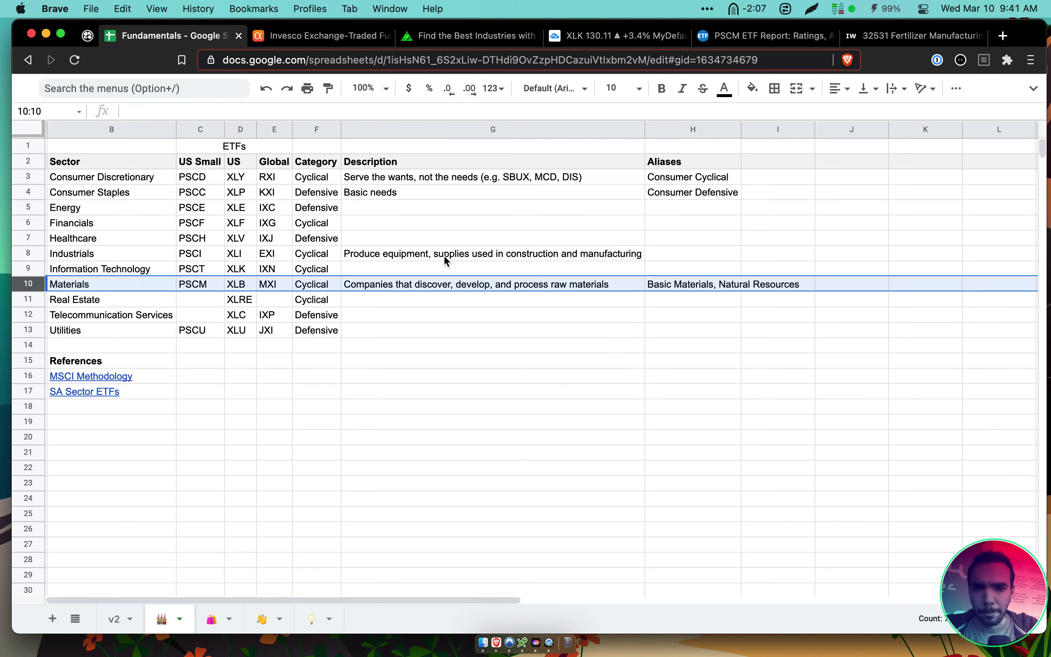
Switch to Zacks, reopen the Fertilizers industry page and review its performance, Rank of Stocks and related industries
{"action": "left_click", "coordinate": [455, 43]}
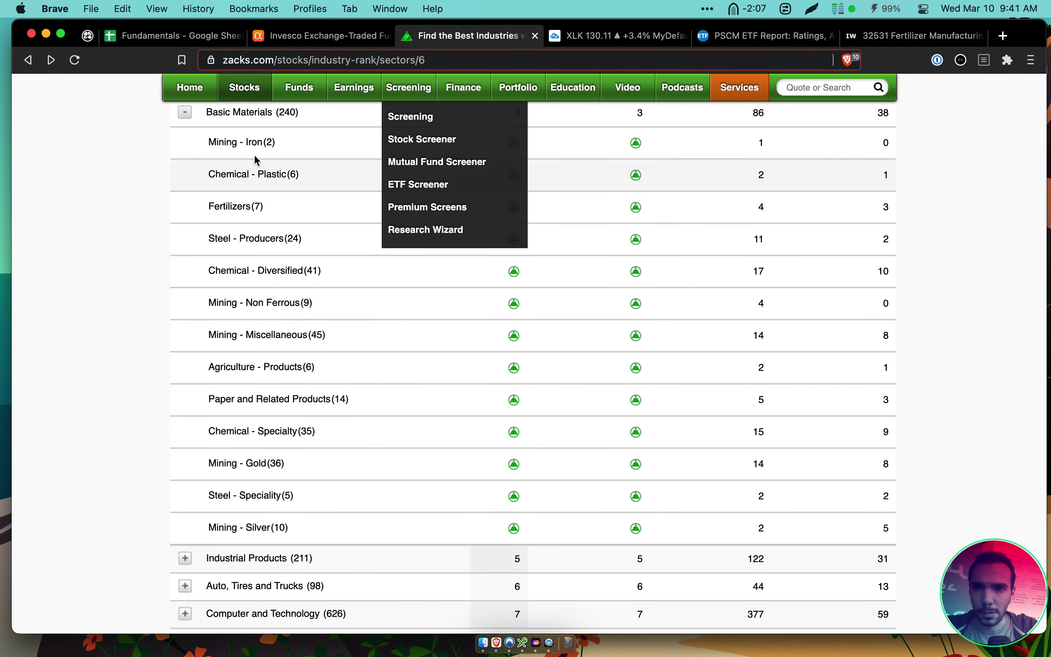
{"action": "left_click", "coordinate": [230, 208]}
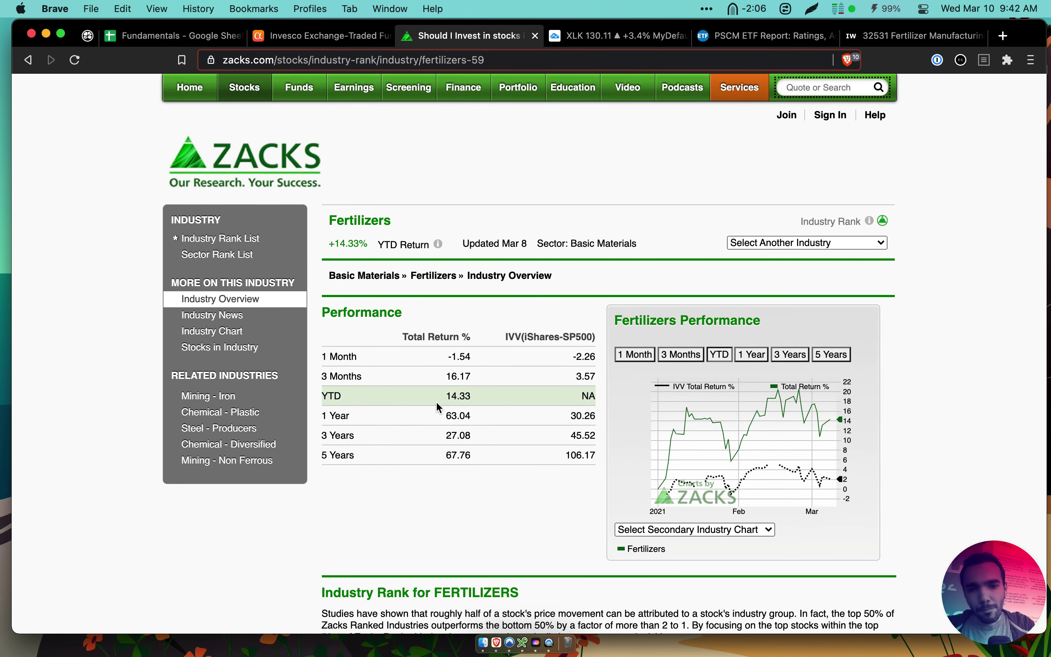
{"action": "scroll", "coordinate": [797, 414], "scroll_direction": "down", "scroll_amount": 10}
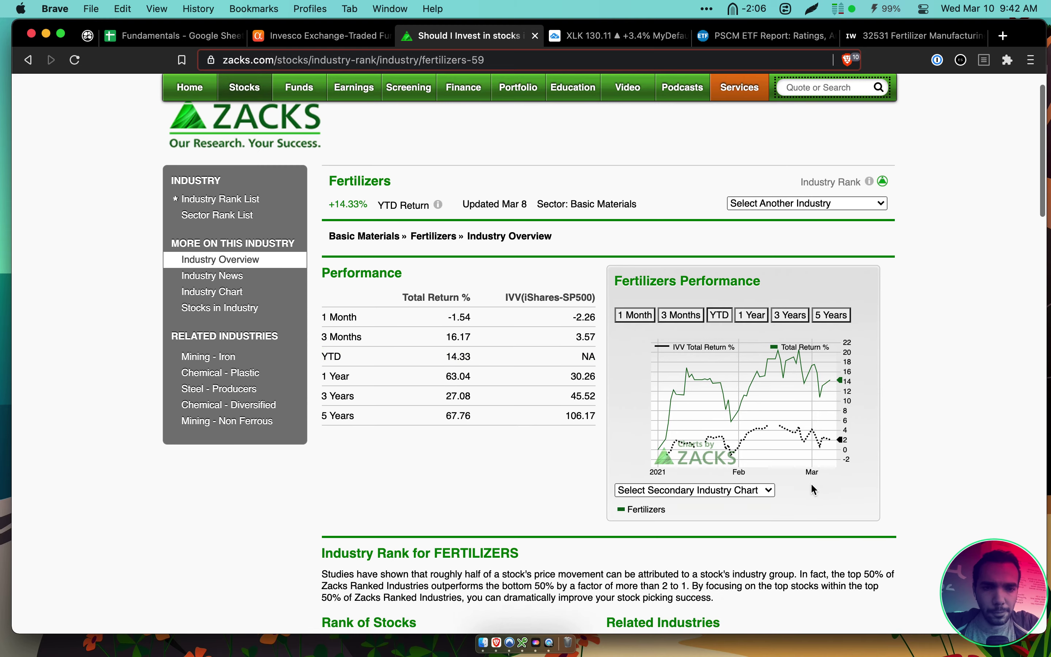
{"action": "scroll", "coordinate": [629, 303], "scroll_direction": "down", "scroll_amount": 3}
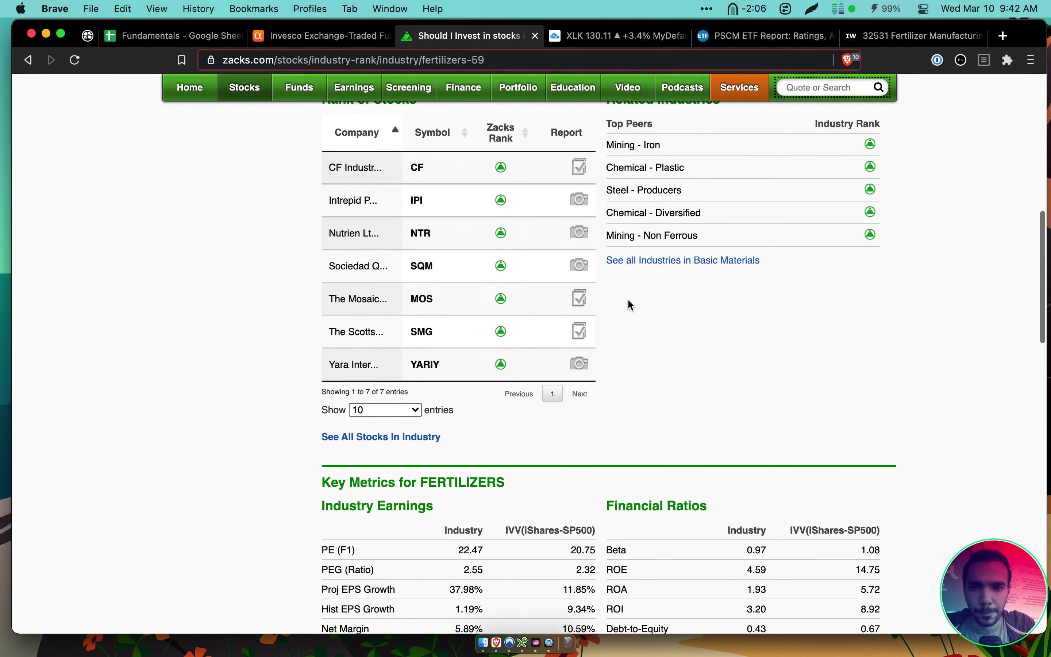
{"action": "scroll", "coordinate": [593, 303], "scroll_direction": "up", "scroll_amount": 3}
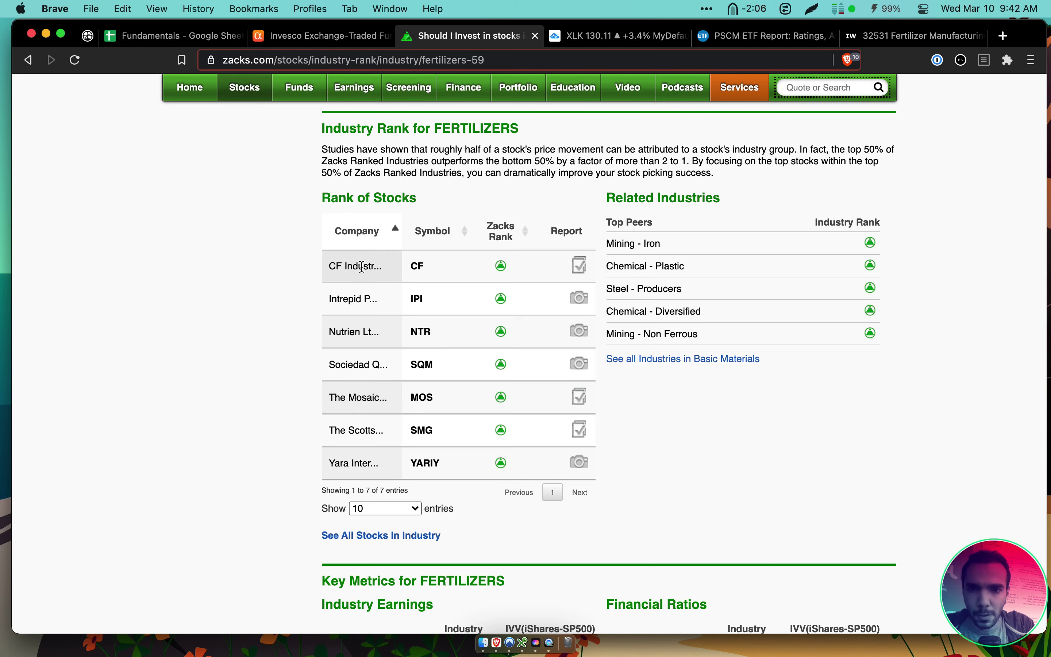
List all stocks in the Fertilizers industry, review their ranks and industry news, and go back to the industry overview
{"action": "left_click", "coordinate": [394, 542]}
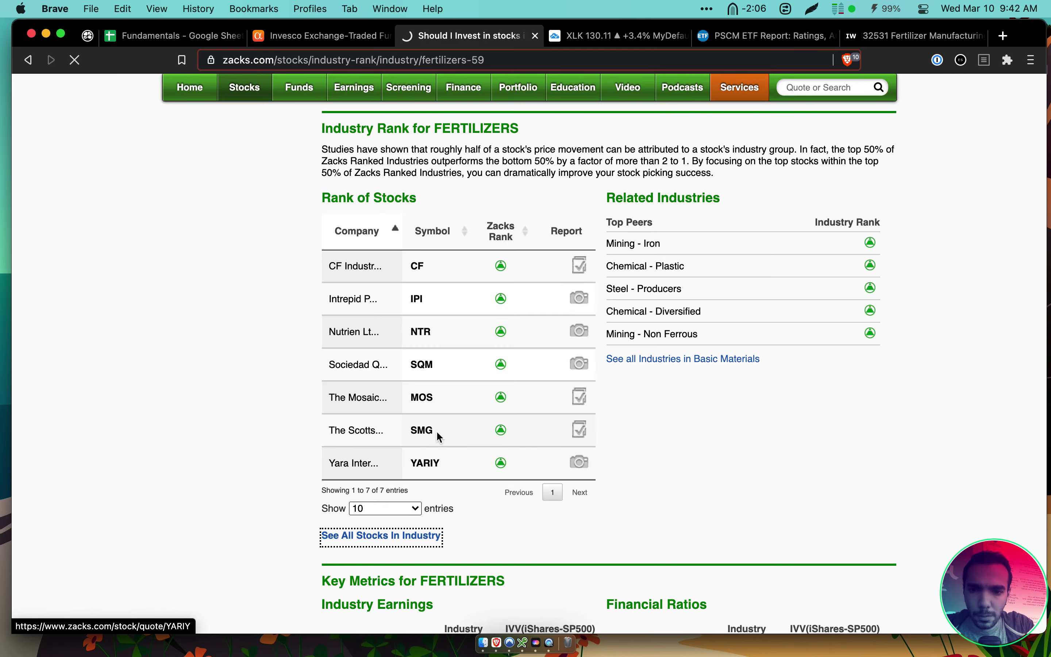
{"action": "scroll", "coordinate": [475, 391], "scroll_direction": "down", "scroll_amount": 5}
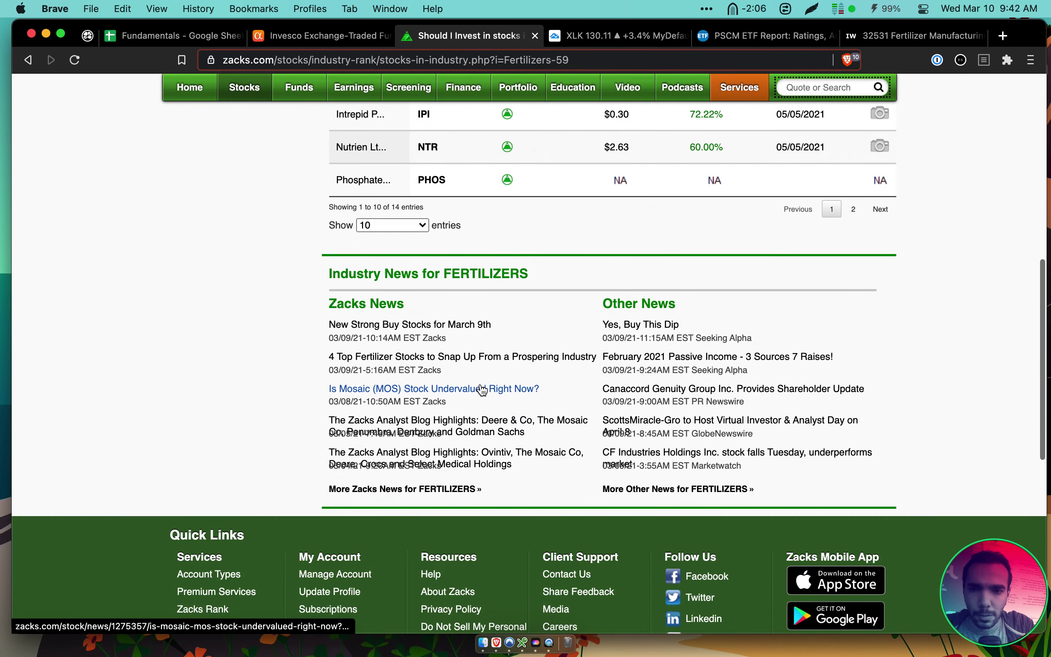
{"action": "scroll", "coordinate": [481, 389], "scroll_direction": "up", "scroll_amount": 7}
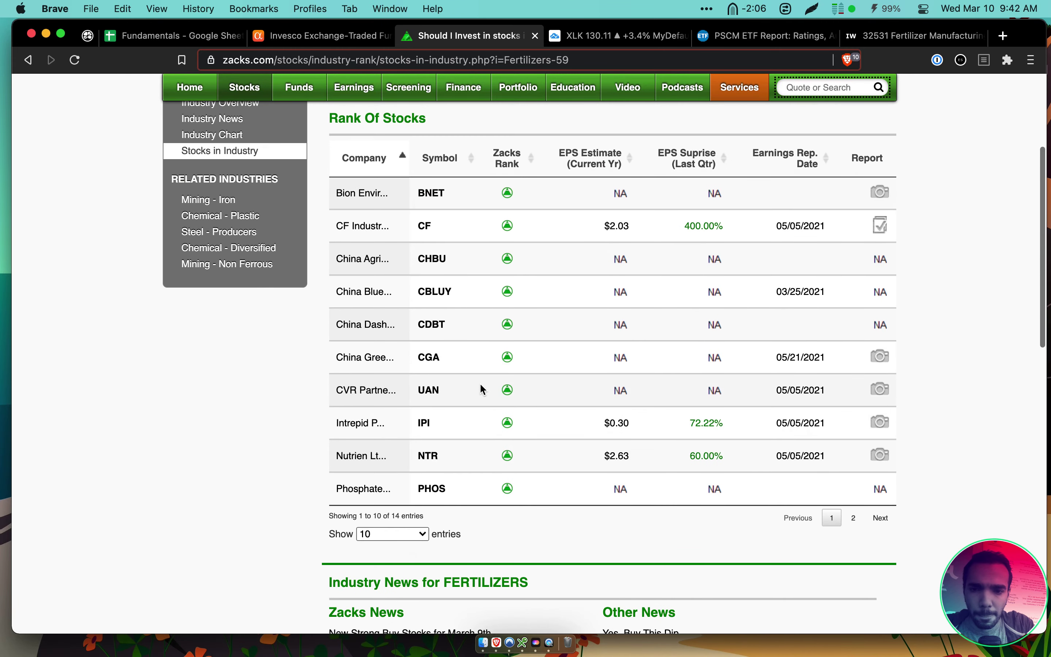
{"action": "scroll", "coordinate": [424, 500], "scroll_direction": "up", "scroll_amount": 5}
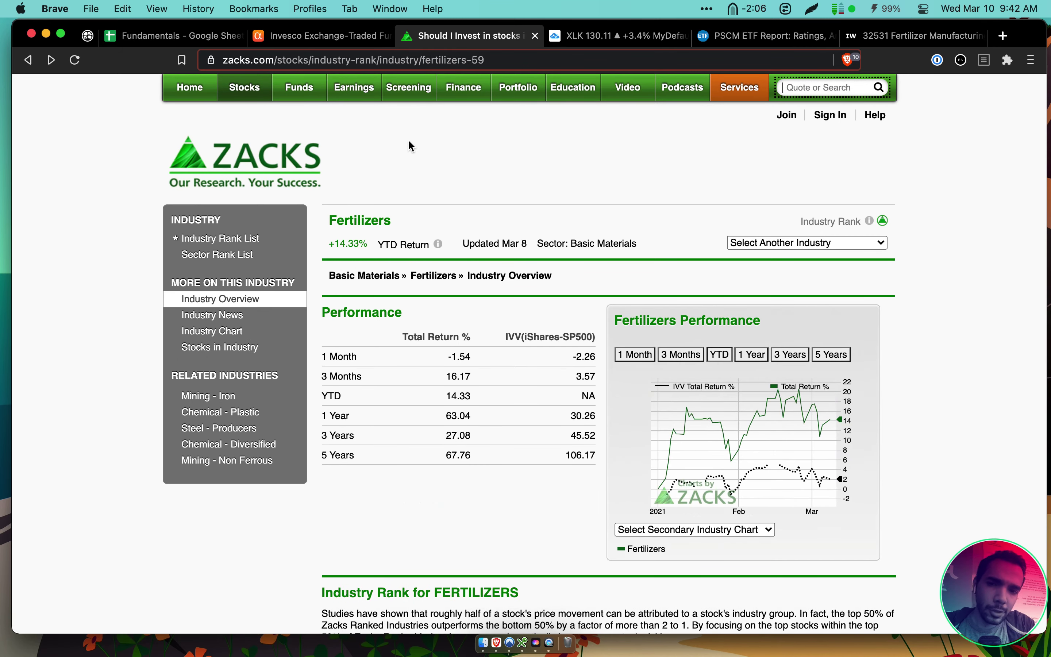
Revisit the Fundamentals spreadsheet and return to Zacks to review the Rank of Stocks for the Fertilizers industry
{"action": "left_click", "coordinate": [469, 64]}
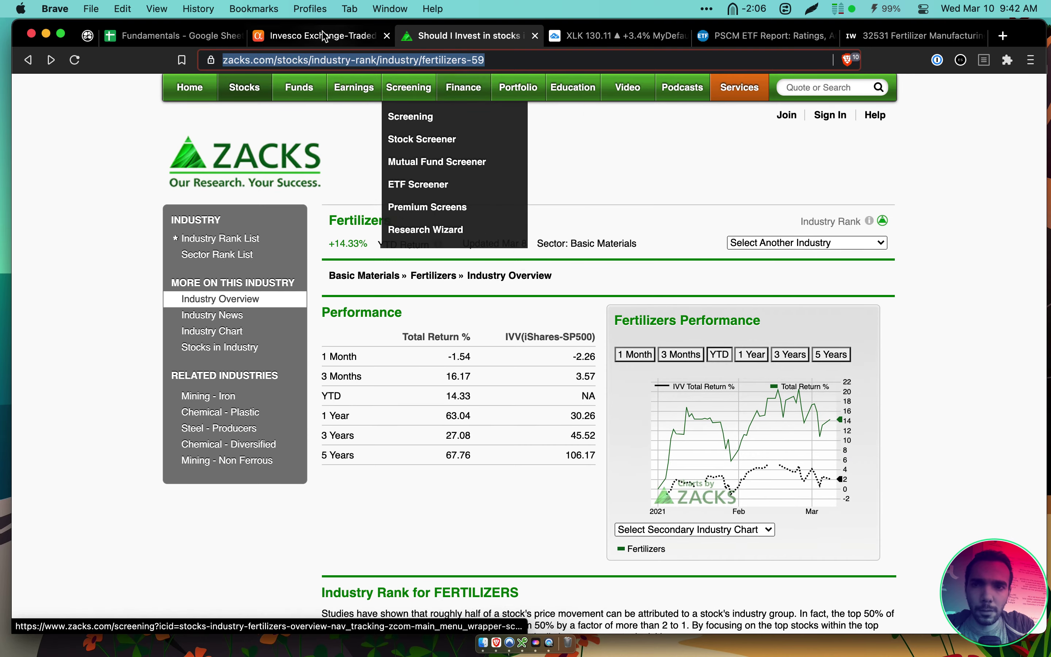
{"action": "left_click", "coordinate": [166, 41]}
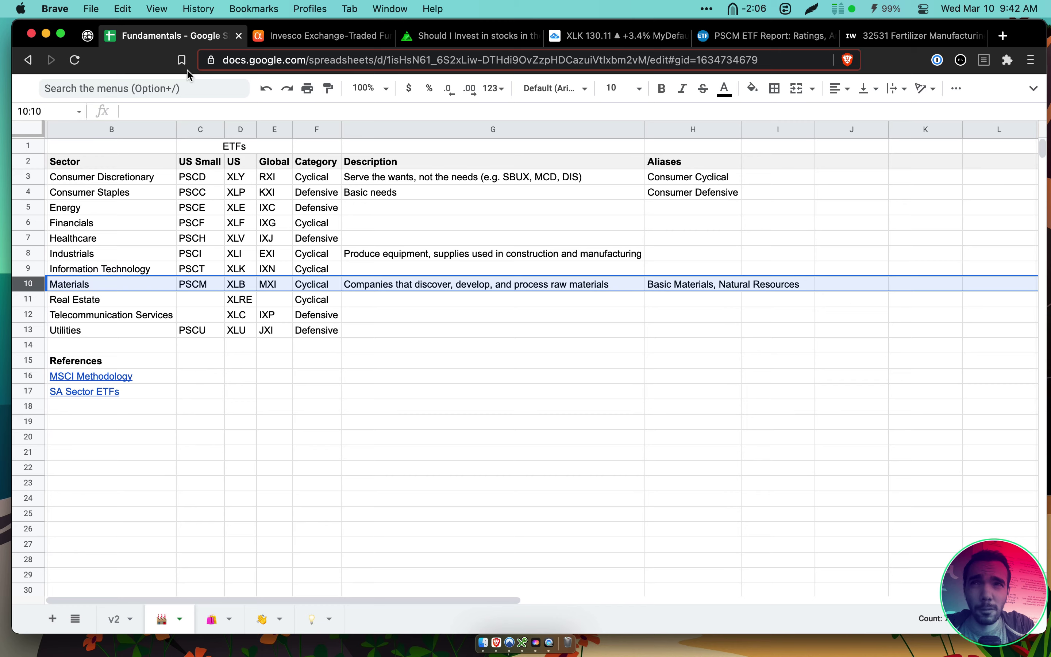
{"action": "left_click", "coordinate": [303, 46]}
{"action": "left_click", "coordinate": [475, 44]}
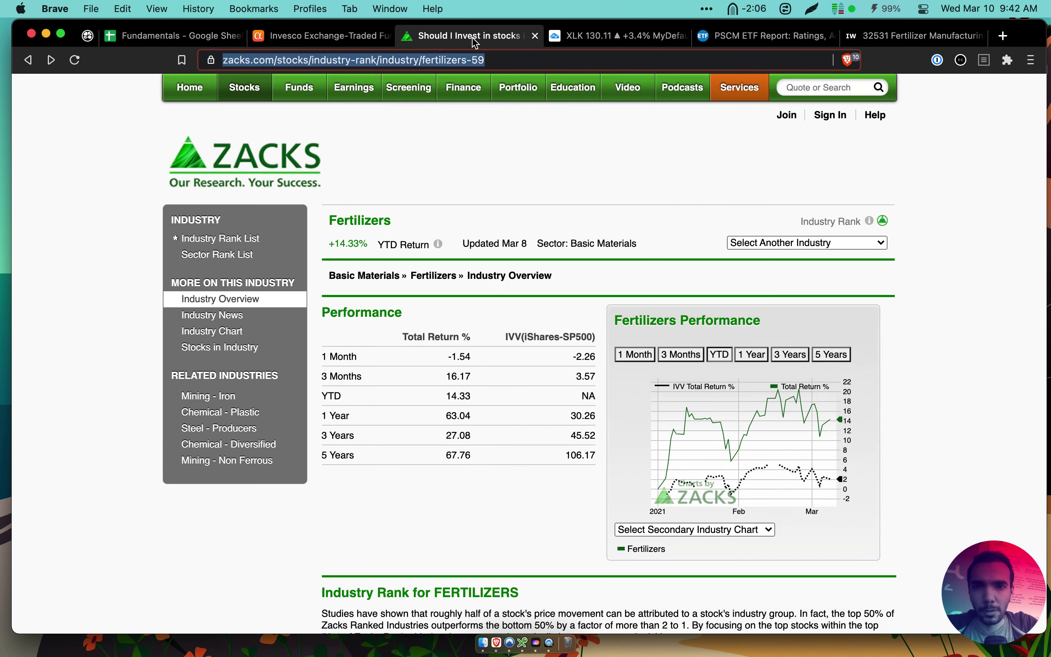
{"action": "scroll", "coordinate": [473, 174], "scroll_direction": "down", "scroll_amount": 10}
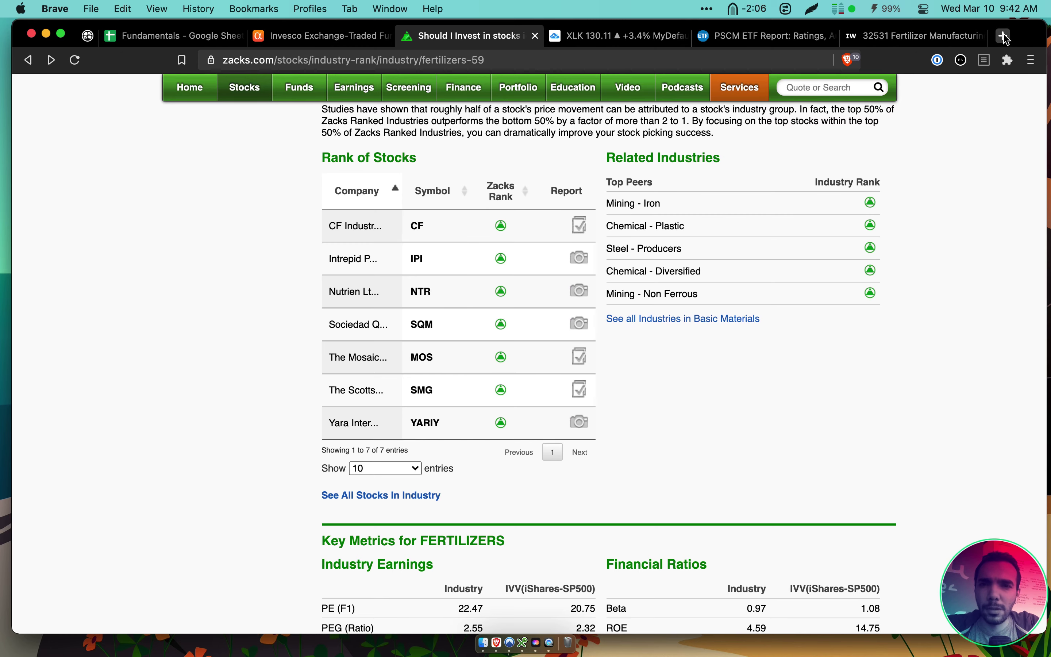
Open the Finbox stock screener in a new browser tab
{"action": "key", "text": "super+t"}
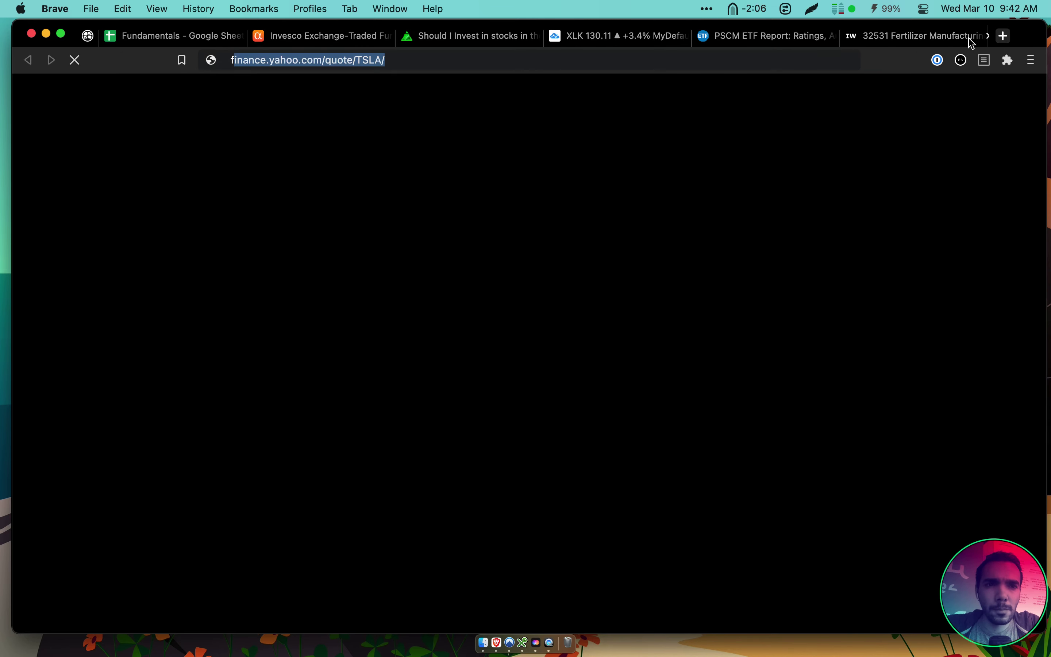
{"action": "key", "text": "super+t"}
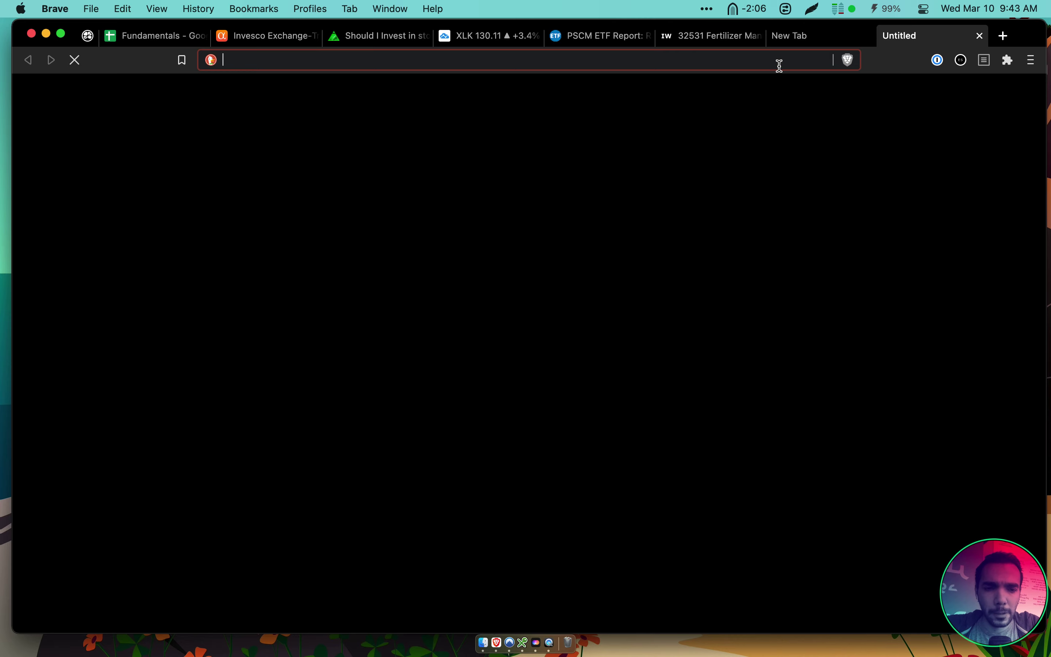
{"action": "key", "text": "super+w"}
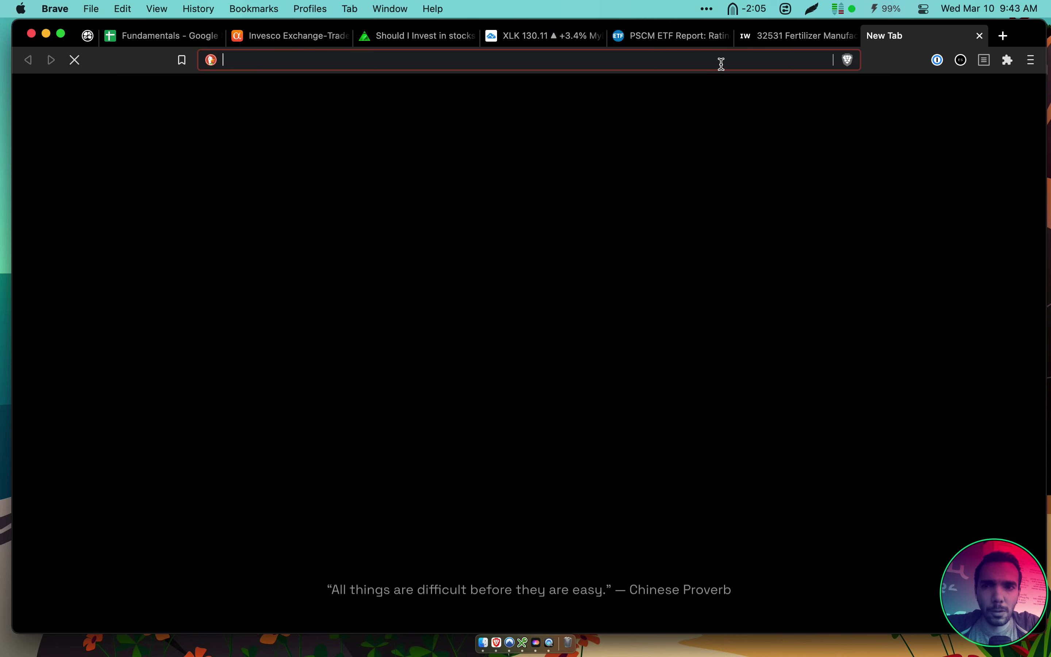
{"action": "type", "text": "finbo"}
{"action": "key", "text": "Return"}
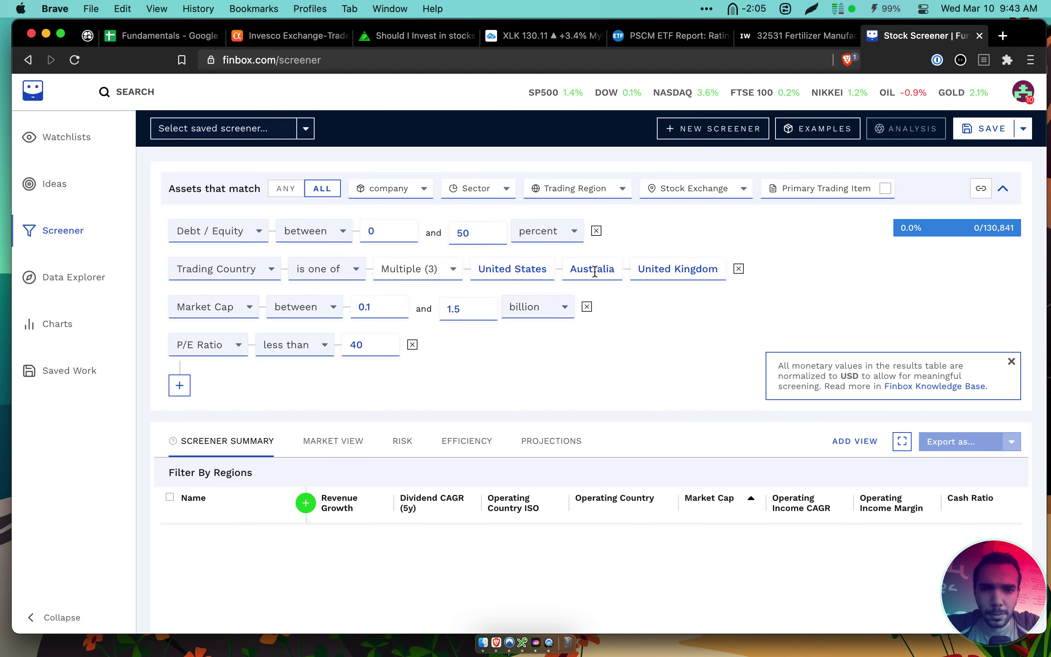
Limit the Trading Country filter to United States by removing Australia and United Kingdom
{"action": "left_click", "coordinate": [442, 274]}
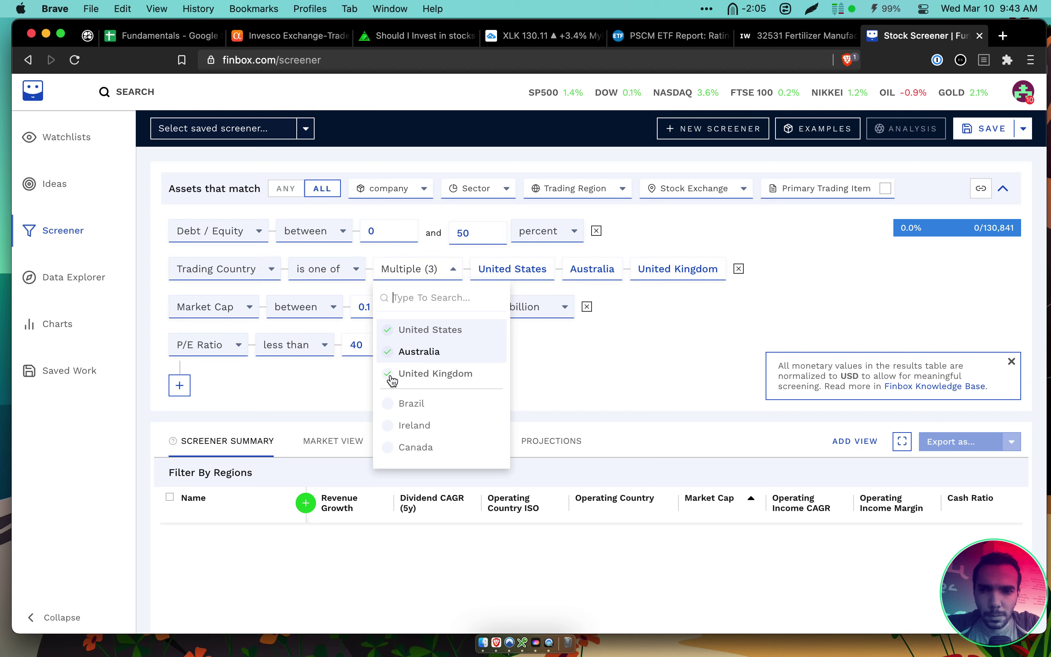
{"action": "left_click", "coordinate": [399, 402]}
{"action": "left_click", "coordinate": [428, 362]}
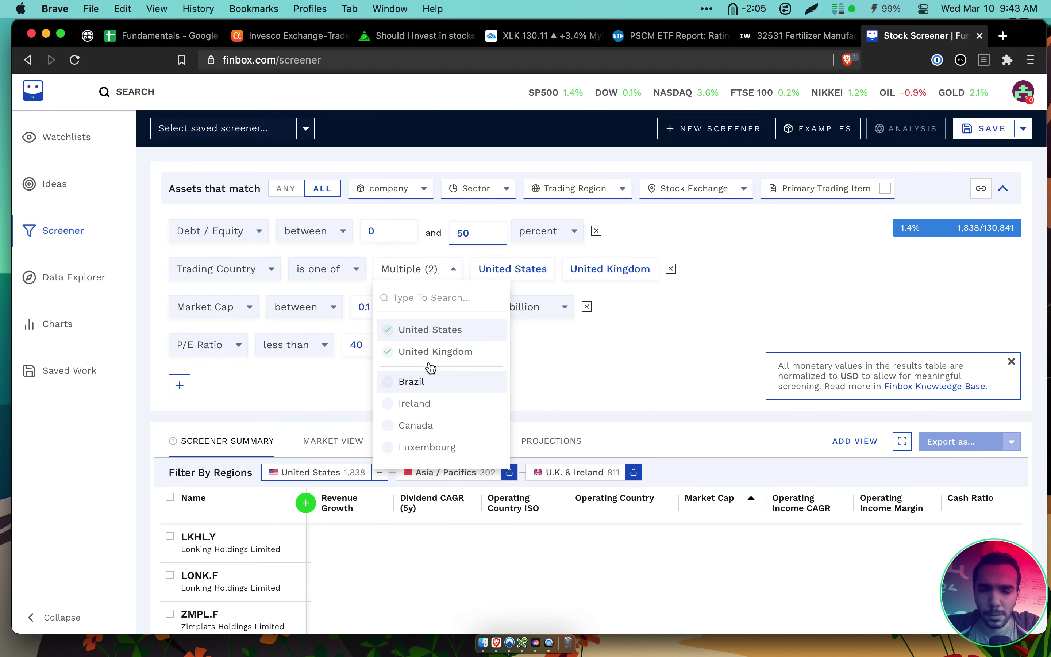
{"action": "left_click", "coordinate": [394, 376]}
{"action": "left_click", "coordinate": [409, 354]}
{"action": "left_click", "coordinate": [622, 331]}
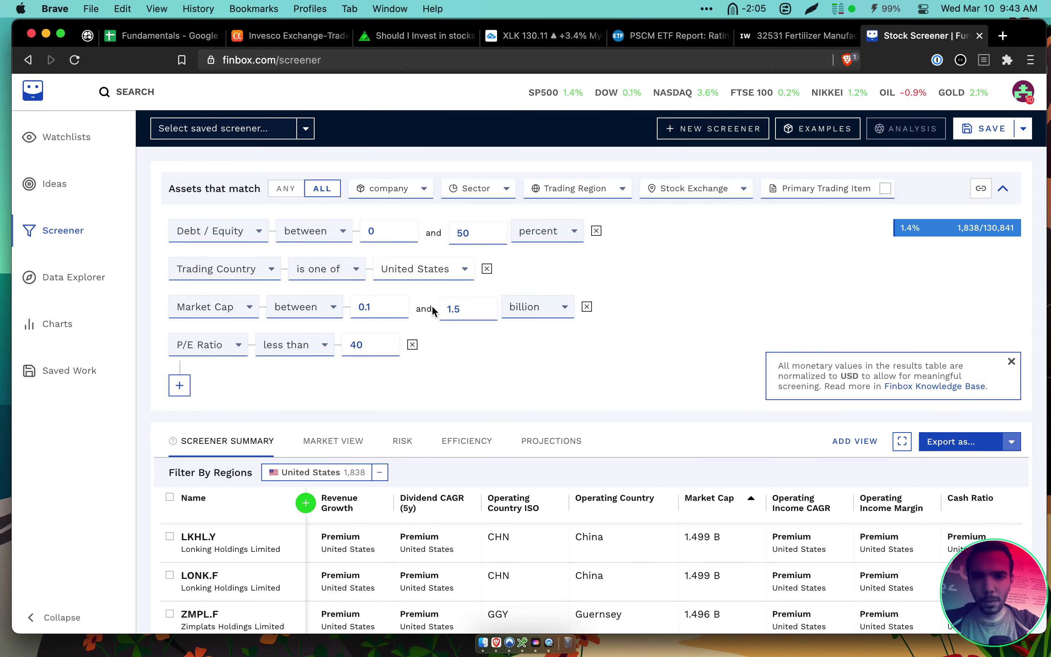
Set the Market Cap filter to less than or equal to 5 billion and remove the Debt / Equity and P/E Ratio filters
{"action": "left_click", "coordinate": [309, 308]}
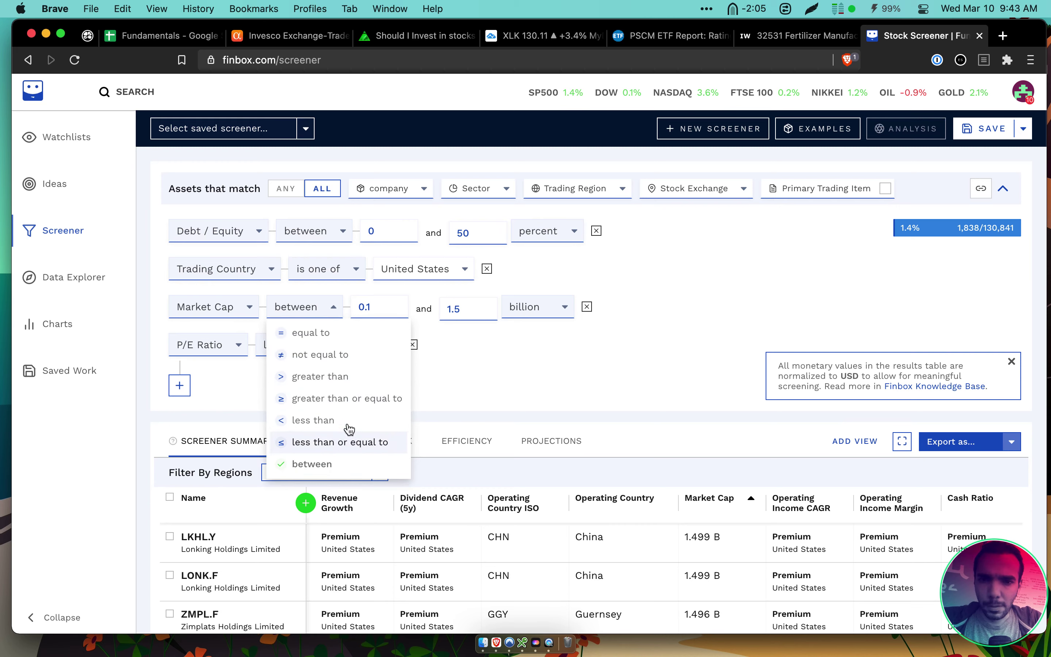
{"action": "key", "text": "Return"}
{"action": "double_click", "coordinate": [441, 306]}
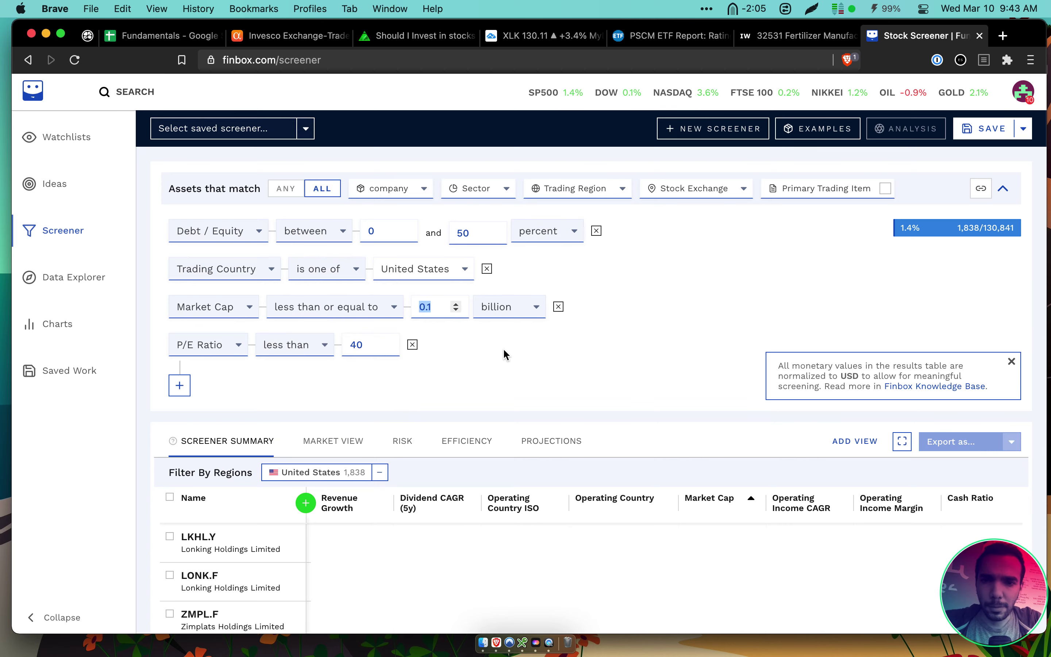
{"action": "type", "text": "5"}
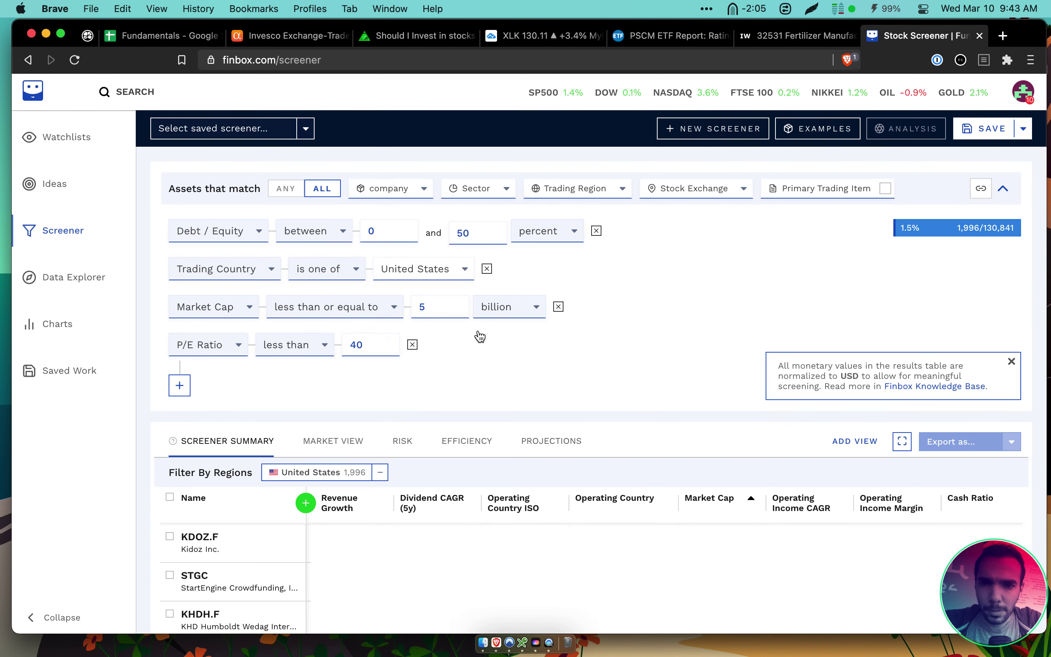
{"action": "left_click", "coordinate": [596, 231]}
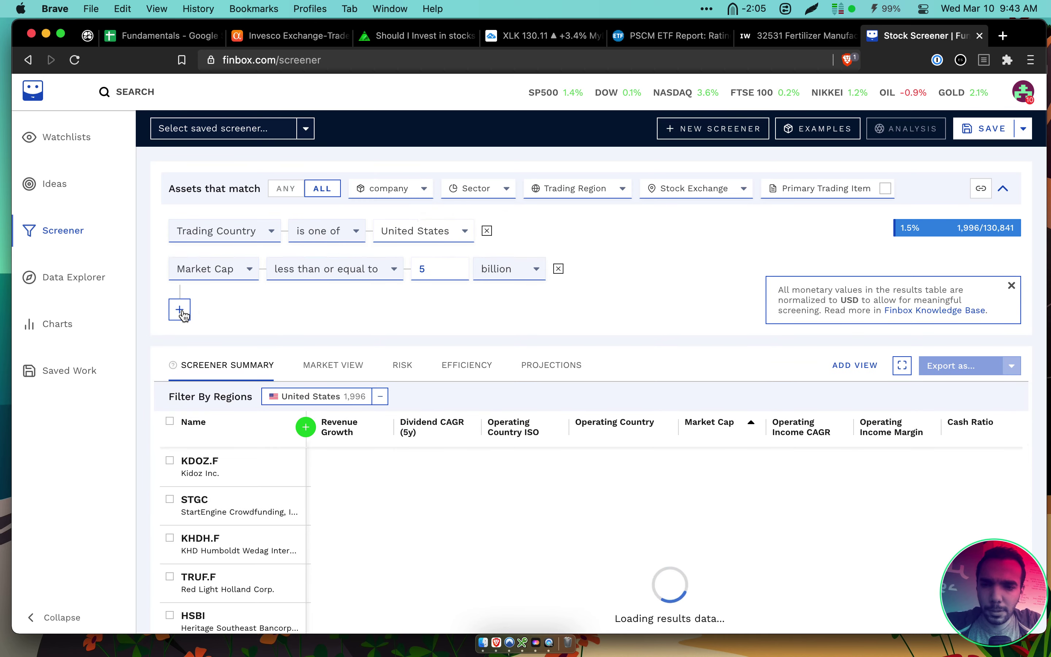
Add a new filter to the screener using the Industry (GICS) metric
{"action": "left_click", "coordinate": [181, 311]}
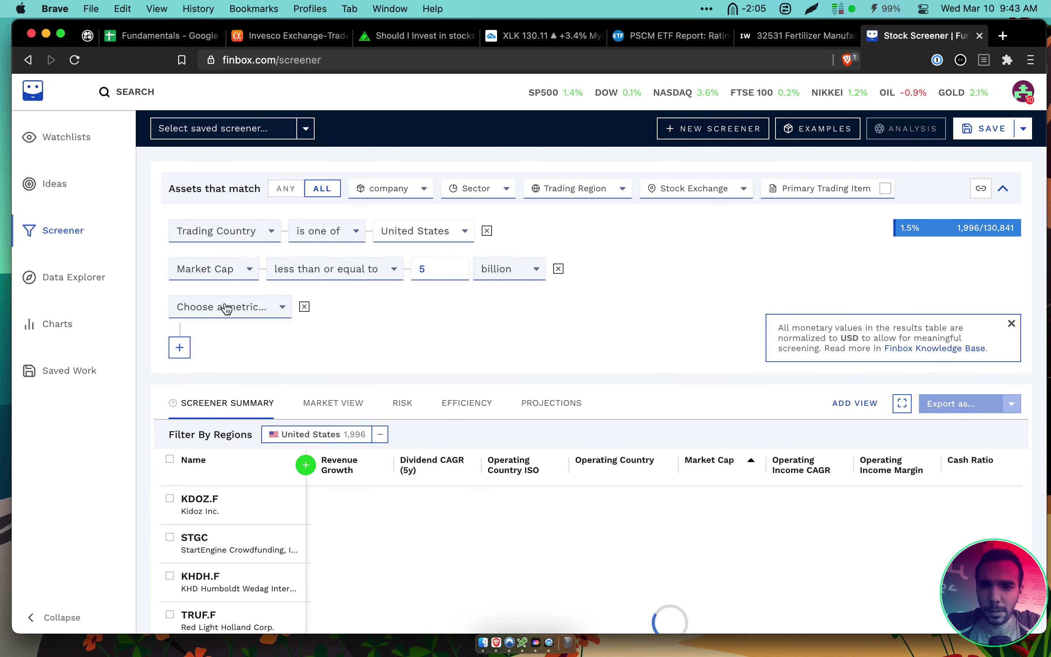
{"action": "left_click", "coordinate": [262, 317]}
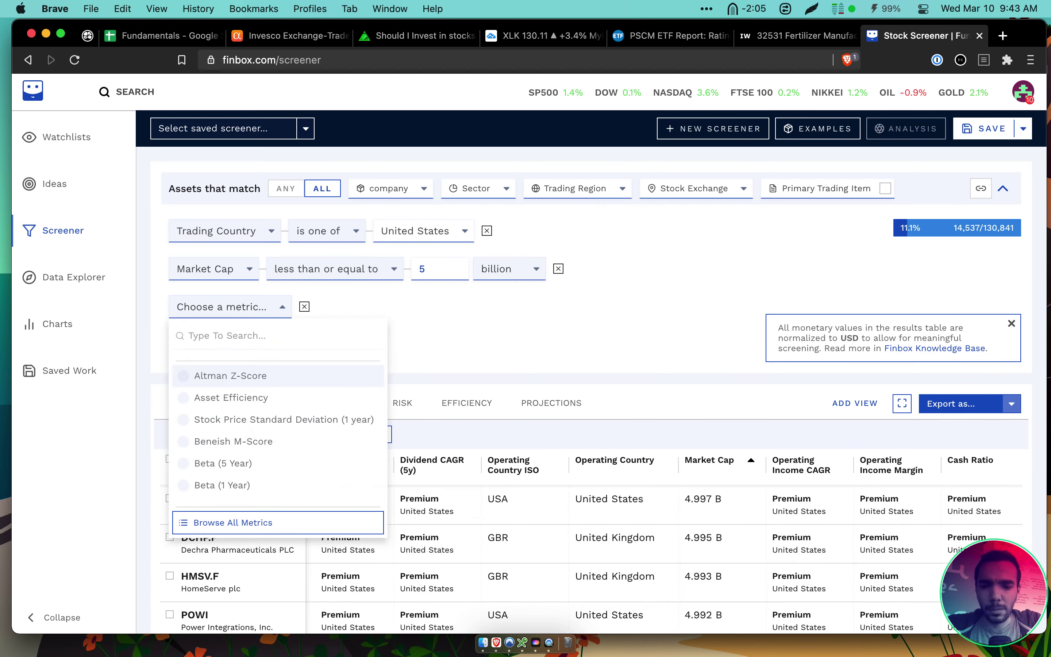
{"action": "type", "text": "industr"}
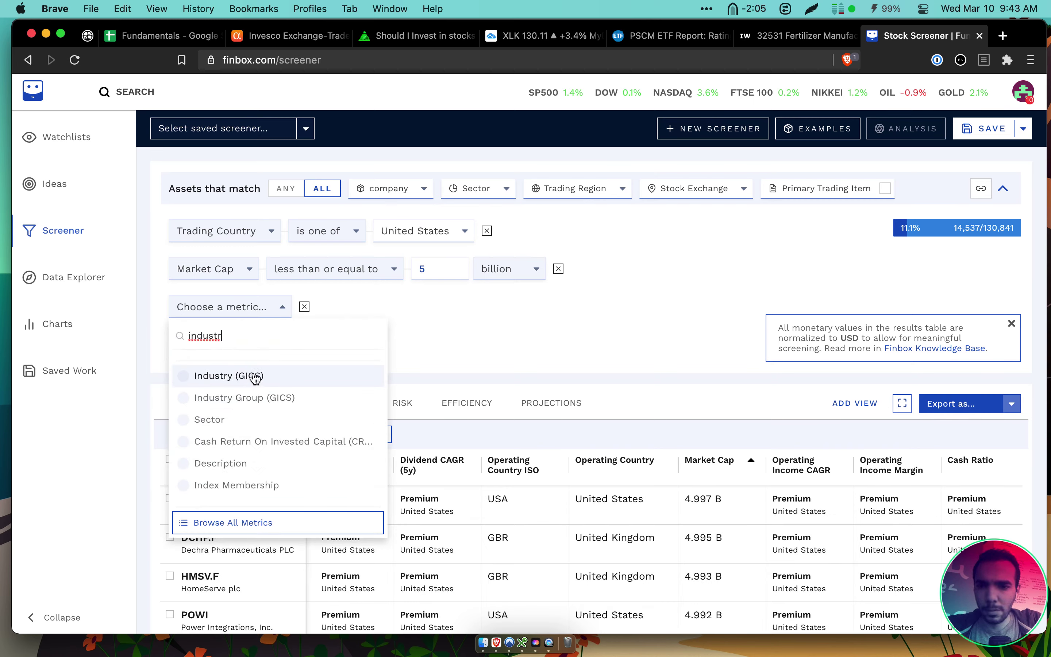
{"action": "scroll", "coordinate": [256, 378], "scroll_direction": "down", "scroll_amount": 2}
{"action": "scroll", "coordinate": [255, 378], "scroll_direction": "up", "scroll_amount": 2}
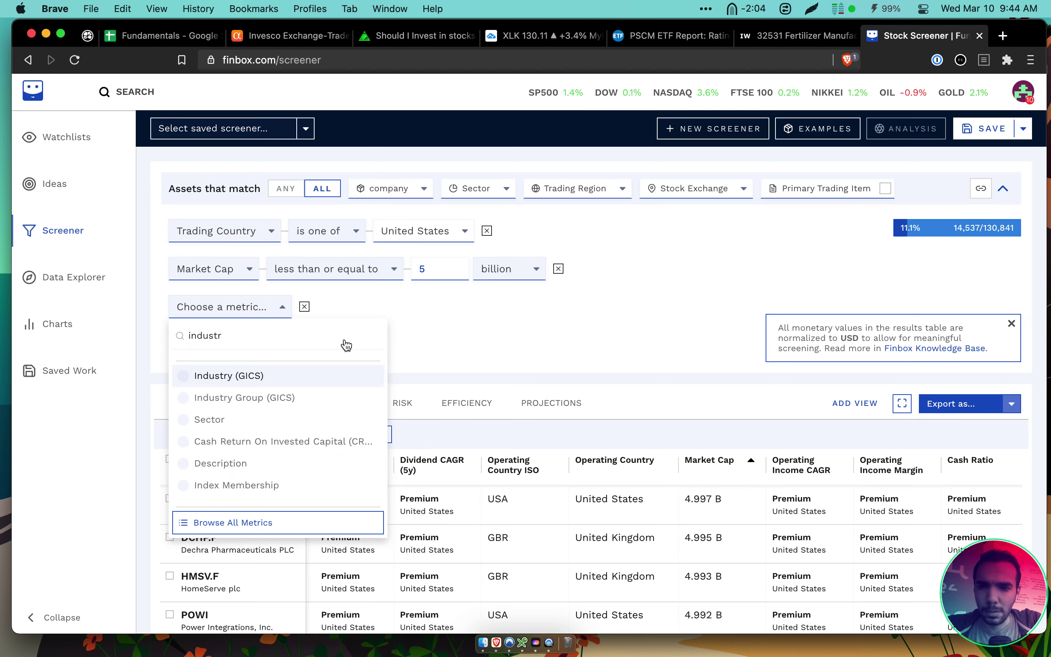
{"action": "key", "text": "Return"}
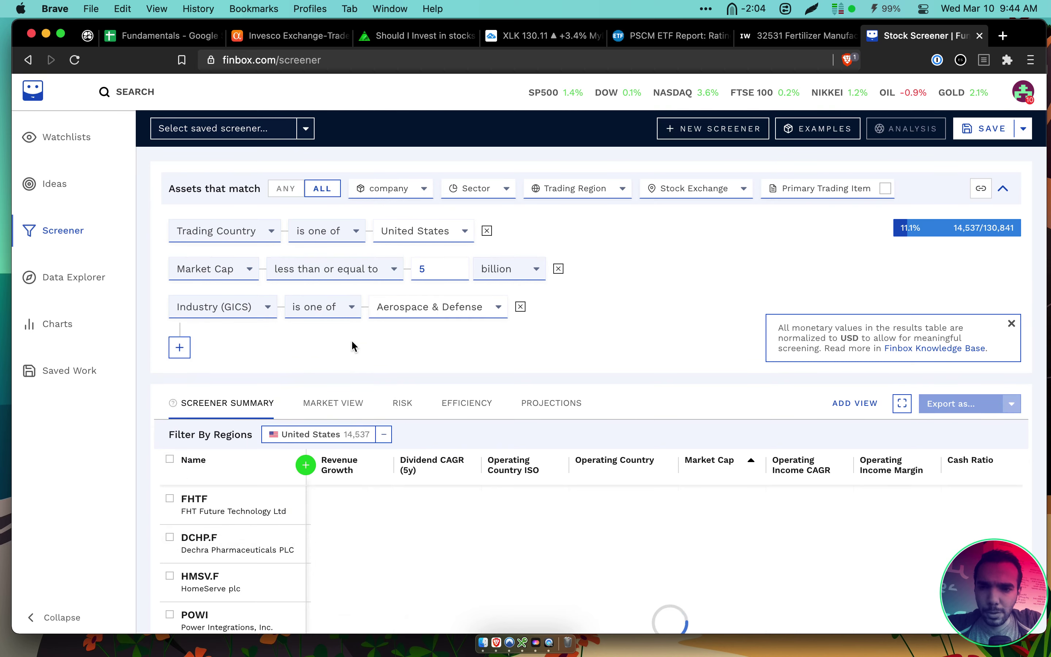
Search the Industry (GICS) values for "ferti", clear the search and check the filter's list of metrics
{"action": "left_click", "coordinate": [421, 309]}
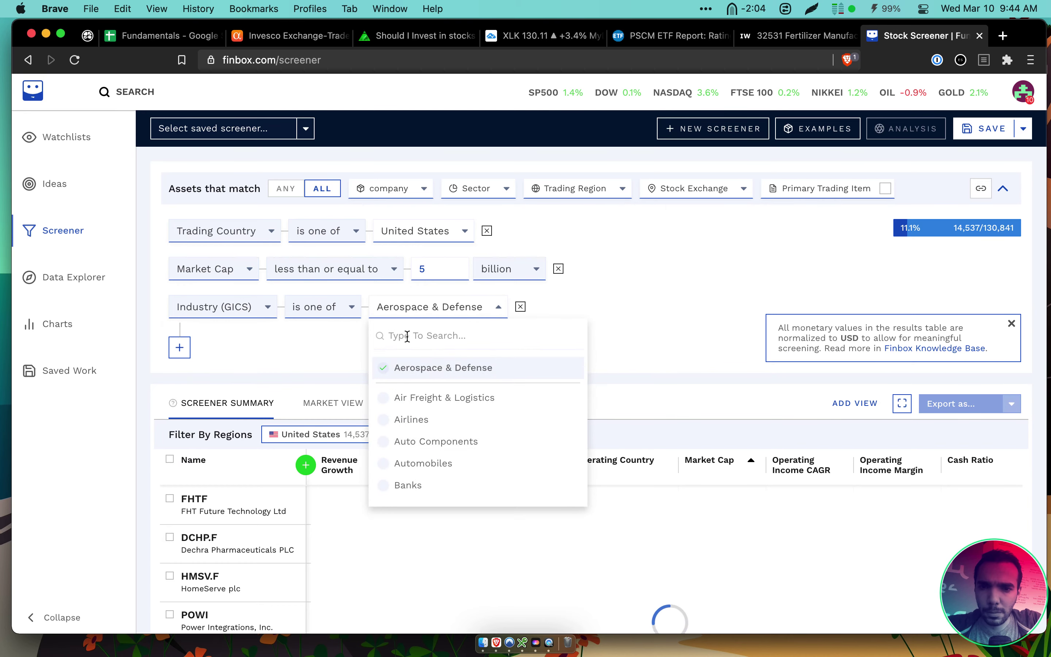
{"action": "type", "text": "ferti"}
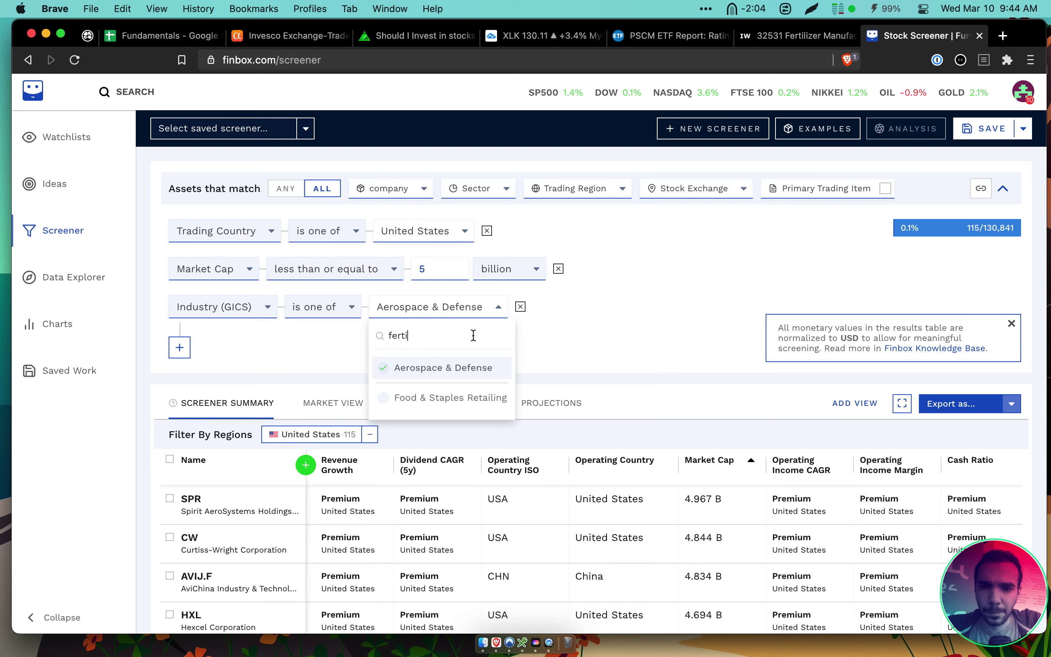
{"action": "key", "text": "super+a"}
{"action": "key", "text": "BackSpace"}
{"action": "left_click", "coordinate": [242, 316]}
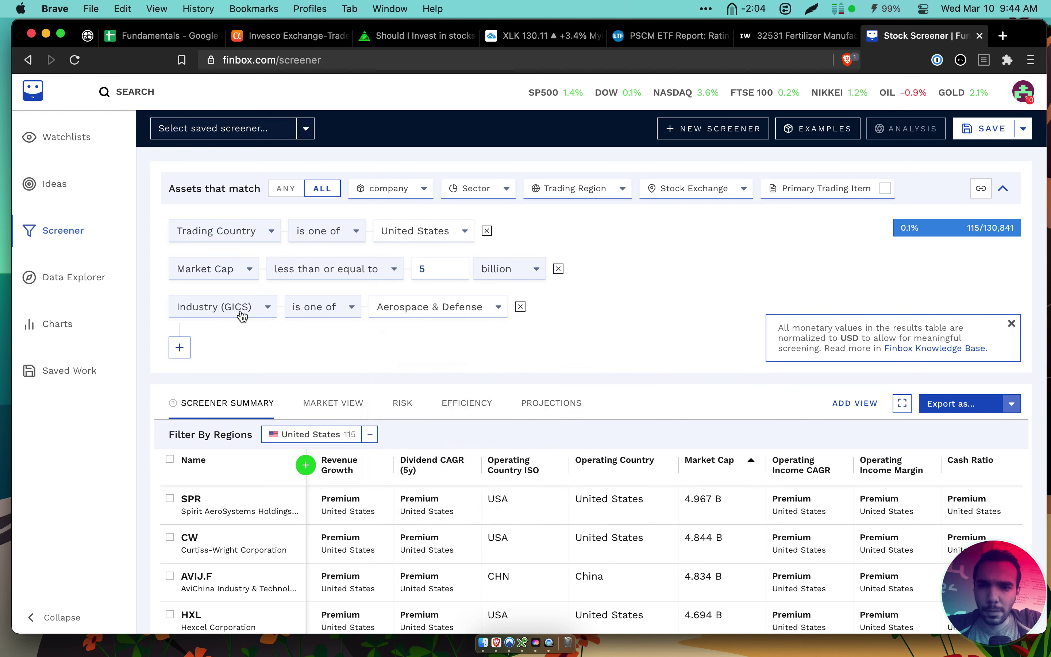
{"action": "left_click", "coordinate": [242, 315]}
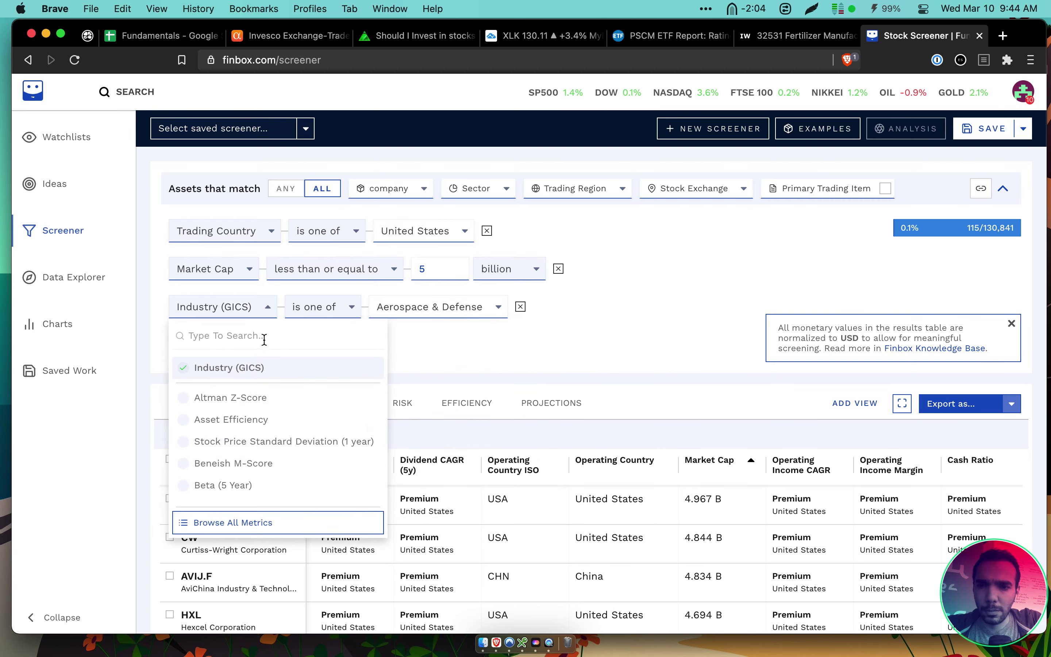
Browse the available Industry (GICS) values, search them for "agric" and clear the search
{"action": "left_click", "coordinate": [412, 308]}
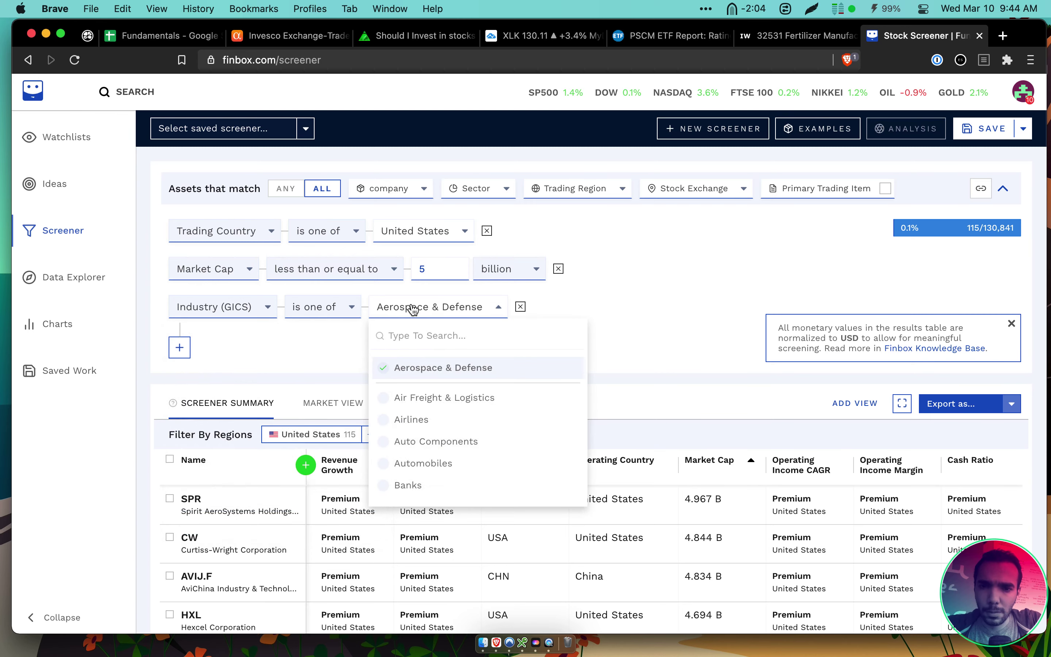
{"action": "scroll", "coordinate": [428, 443], "scroll_direction": "down", "scroll_amount": 15}
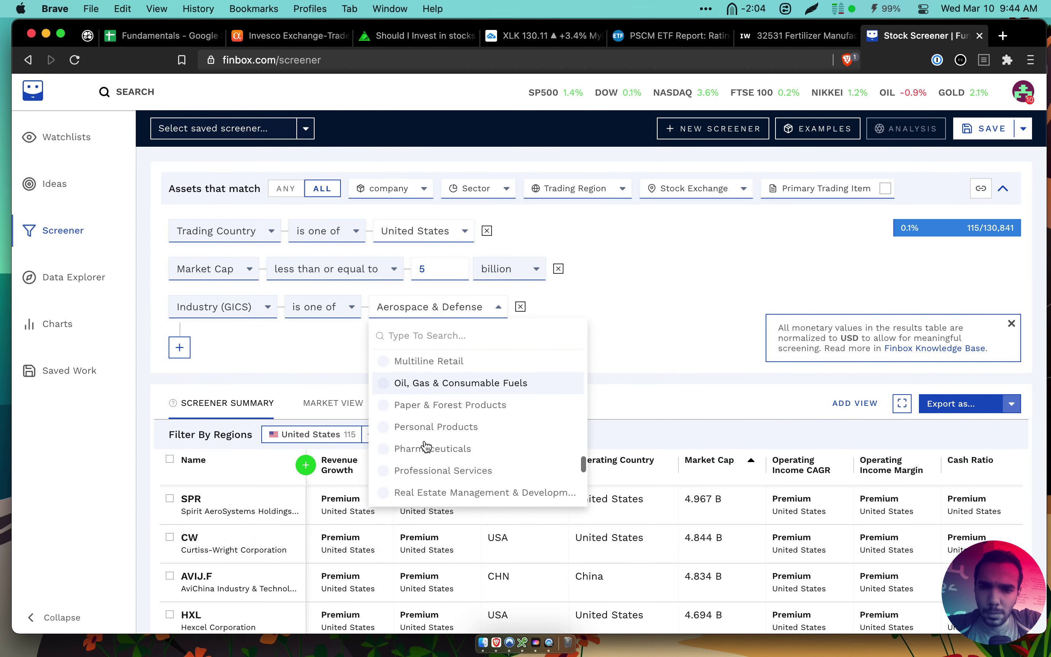
{"action": "scroll", "coordinate": [425, 445], "scroll_direction": "up", "scroll_amount": 5}
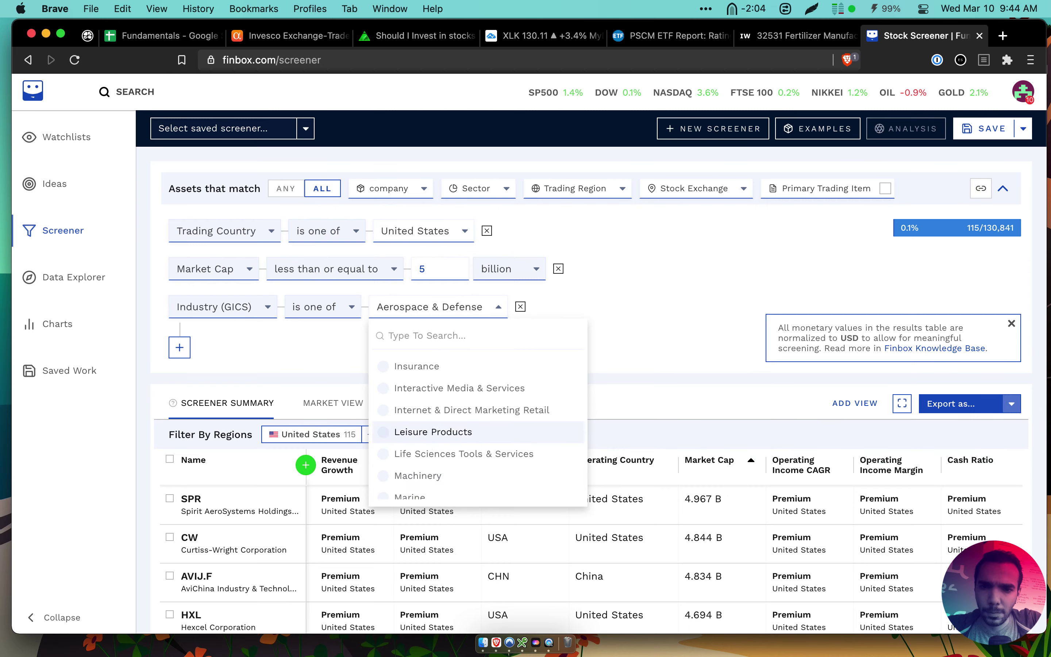
{"action": "type", "text": "agri"}
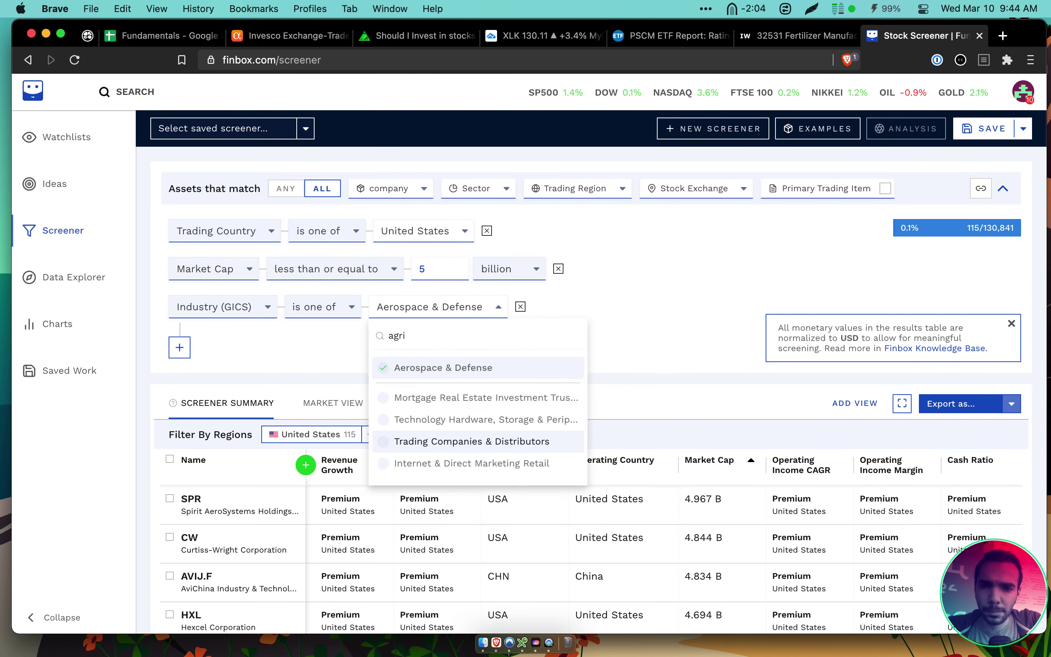
{"action": "type", "text": "c"}
{"action": "key", "text": "BackSpace"}
{"action": "key", "text": "BackSpace"}
{"action": "key", "text": "BackSpace"}
{"action": "key", "text": "BackSpace"}
{"action": "key", "text": "BackSpace"}
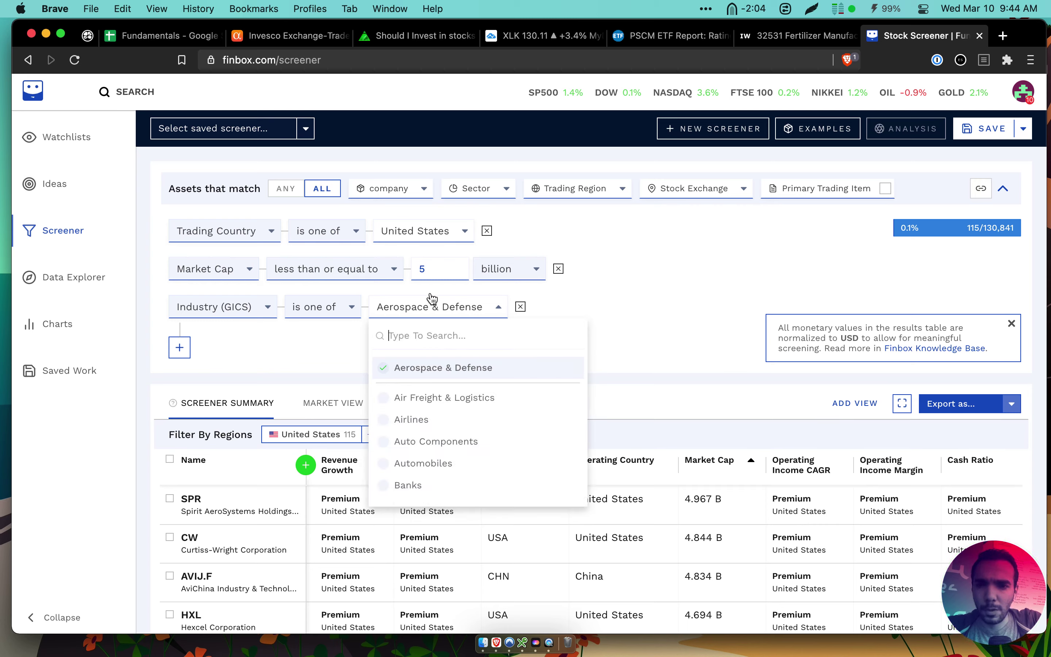
Change the industry filter's metric to Industry Group (GICS) and look through its available groups
{"action": "left_click", "coordinate": [289, 315]}
{"action": "left_click", "coordinate": [245, 310]}
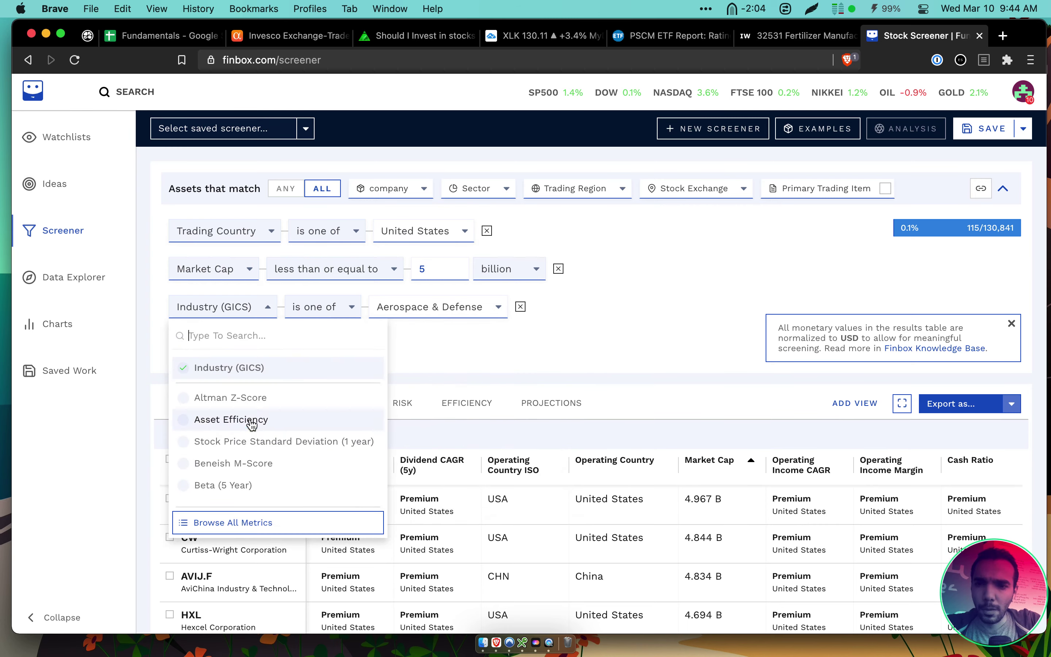
{"action": "type", "text": "industry"}
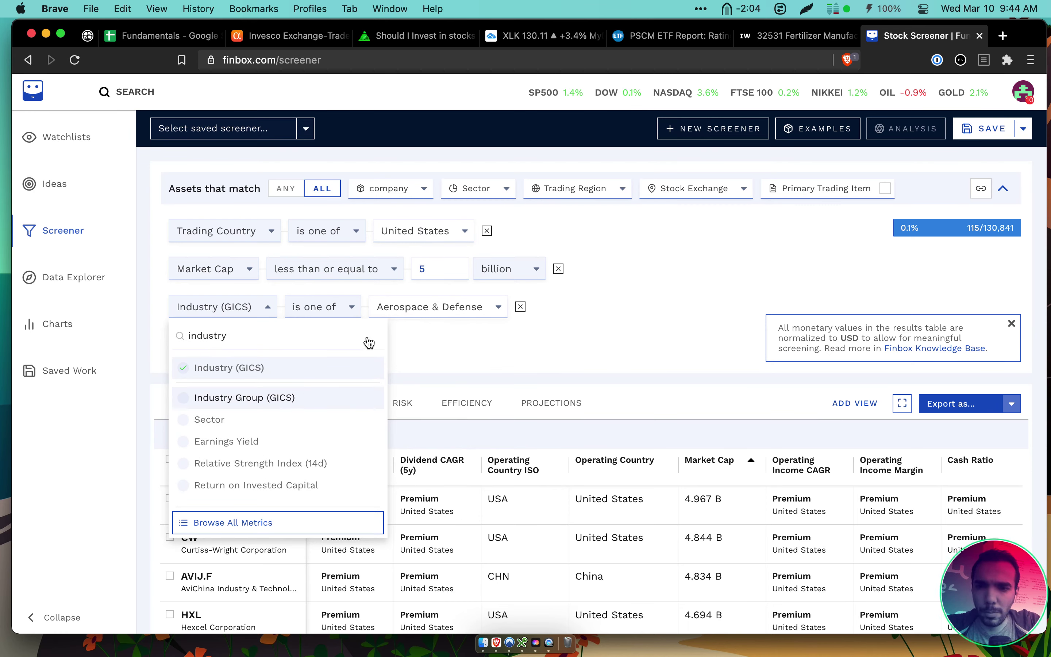
{"action": "key", "text": "Return"}
{"action": "left_click", "coordinate": [462, 307]}
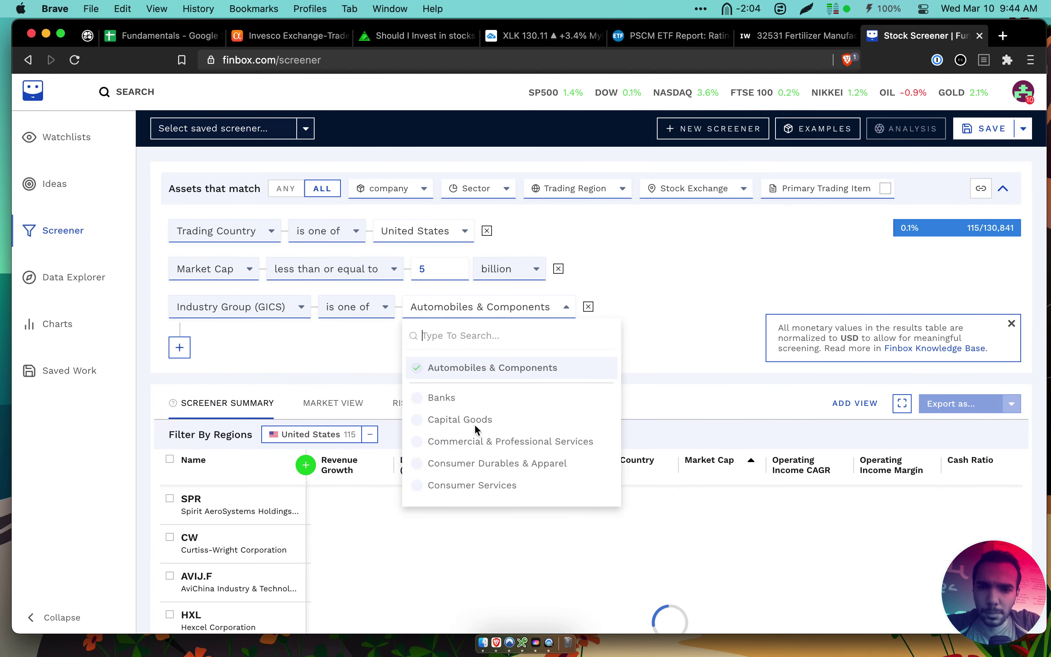
{"action": "scroll", "coordinate": [475, 426], "scroll_direction": "down", "scroll_amount": 10}
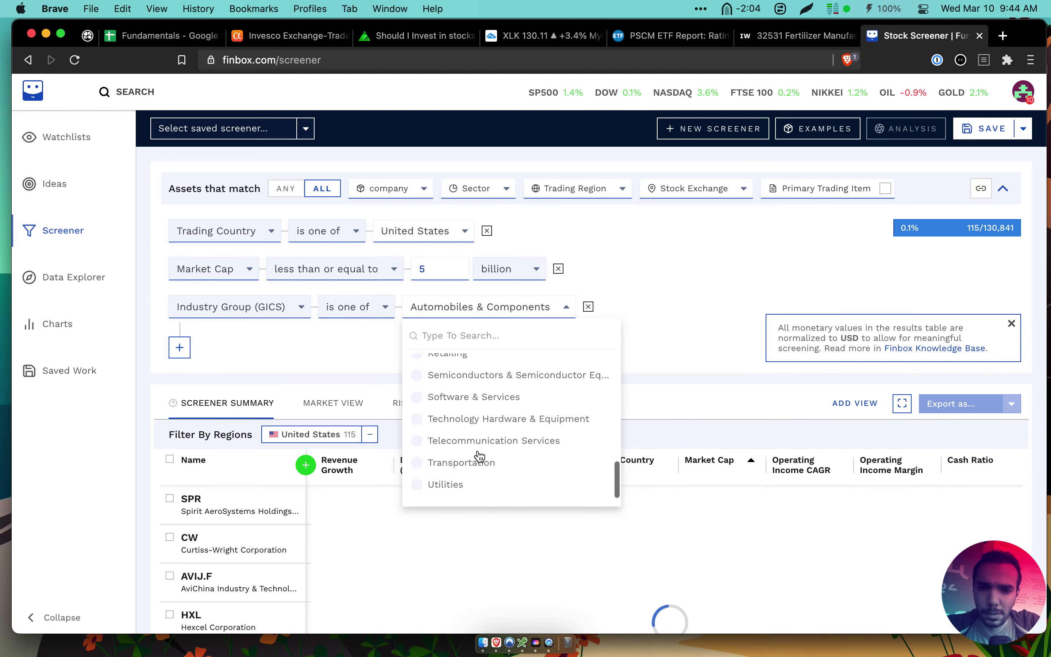
{"action": "scroll", "coordinate": [478, 452], "scroll_direction": "up", "scroll_amount": 10}
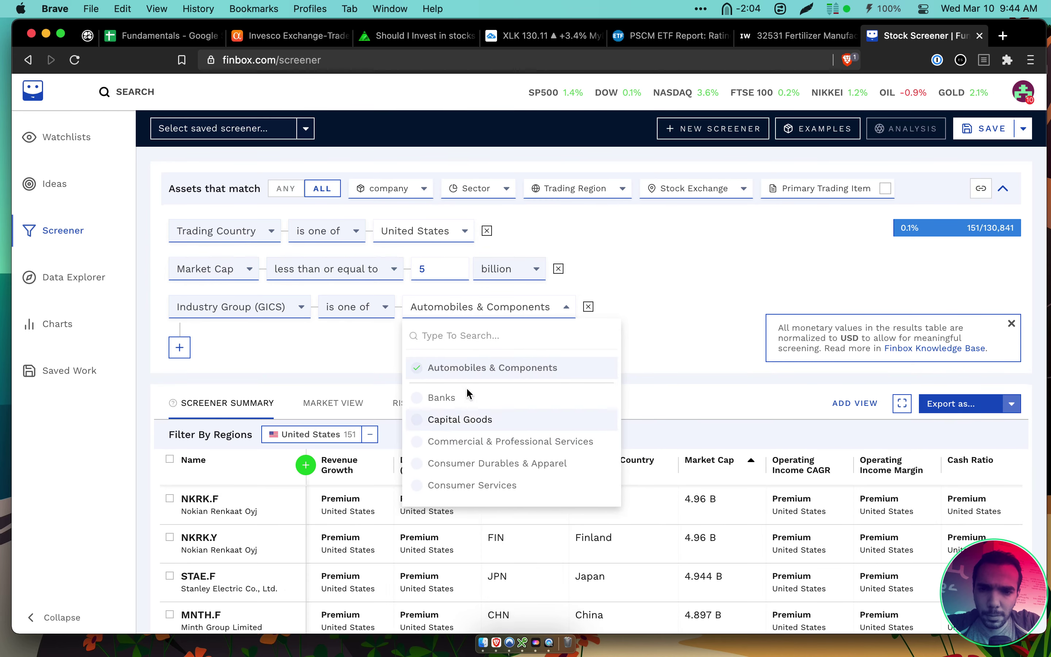
Replace the Industry Group (GICS) metric of the third filter with Sector
{"action": "left_click", "coordinate": [278, 307]}
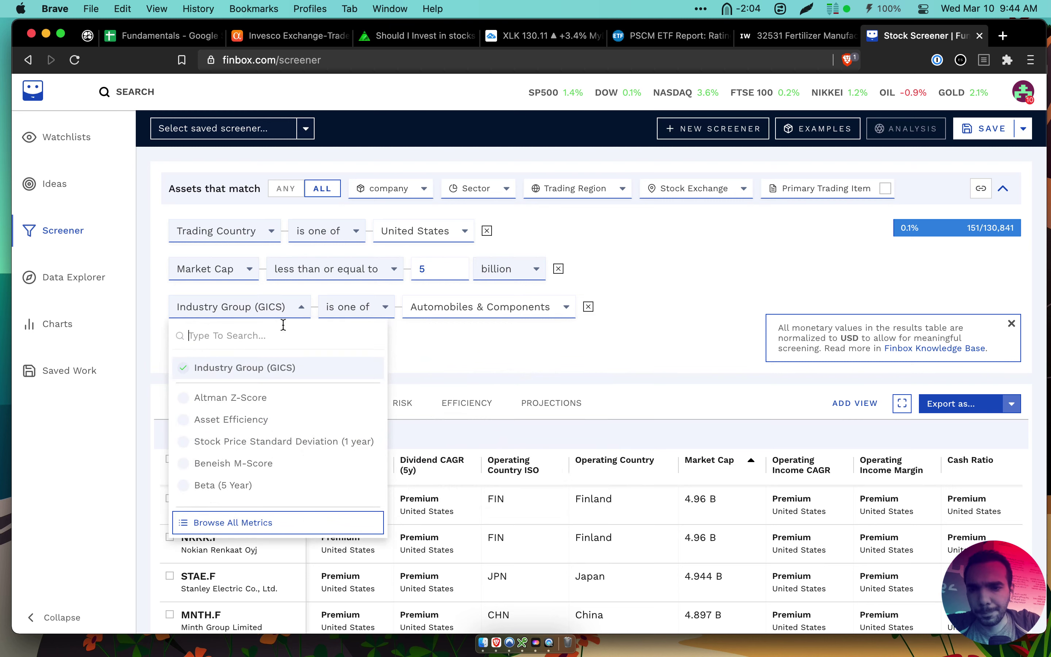
{"action": "type", "text": "sector"}
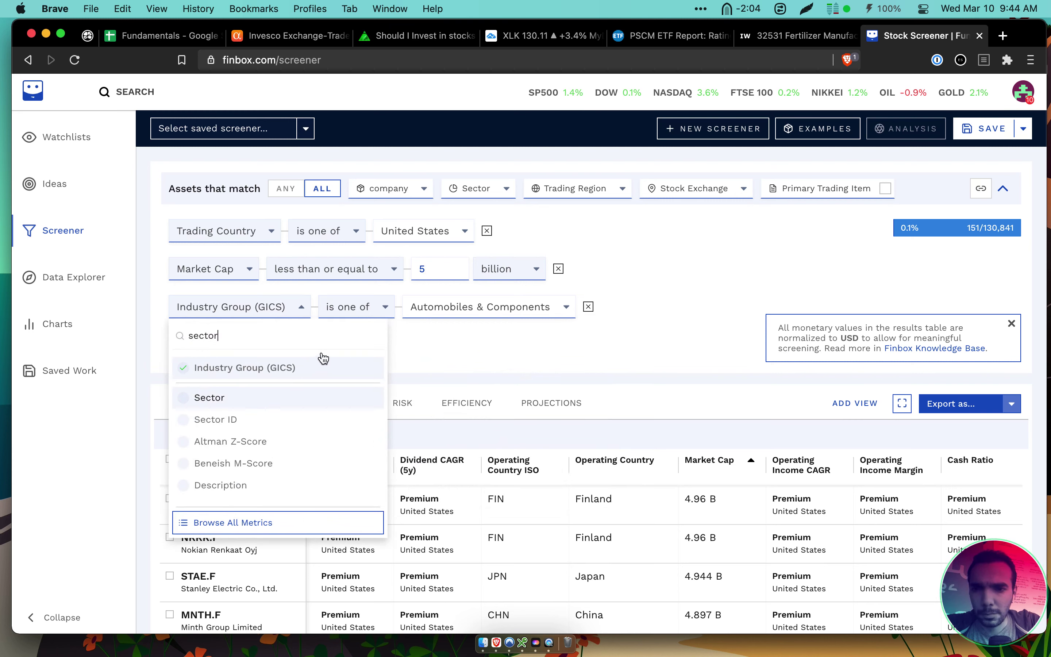
{"action": "left_click", "coordinate": [258, 397]}
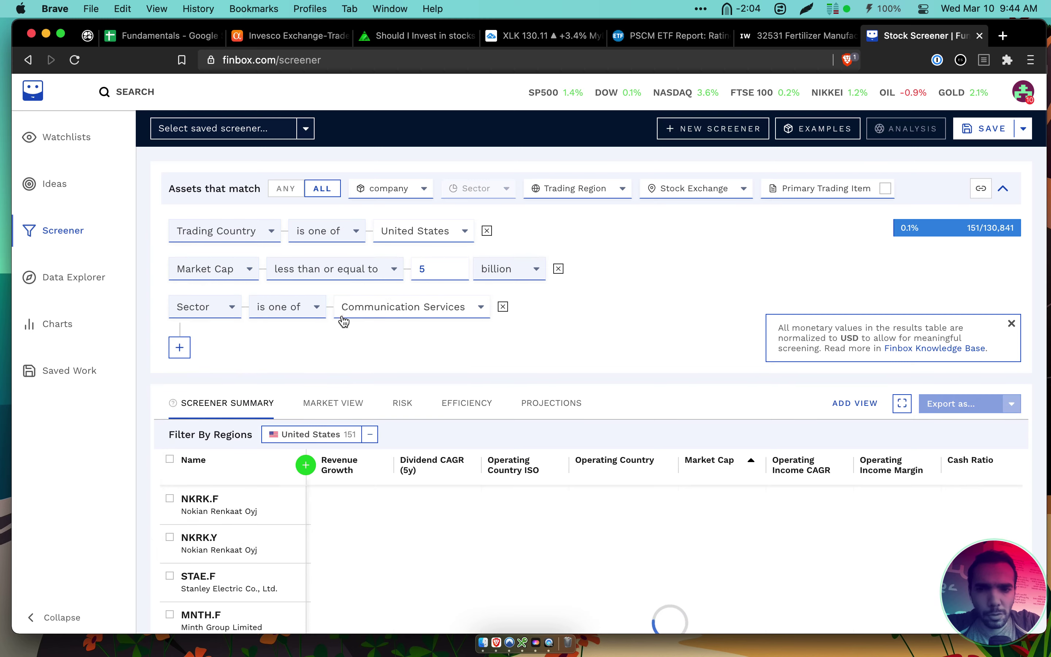
Set the Sector filter to Materials only, removing Communication Services from its selected values
{"action": "left_click", "coordinate": [407, 314]}
{"action": "scroll", "coordinate": [400, 430], "scroll_direction": "down", "scroll_amount": 3}
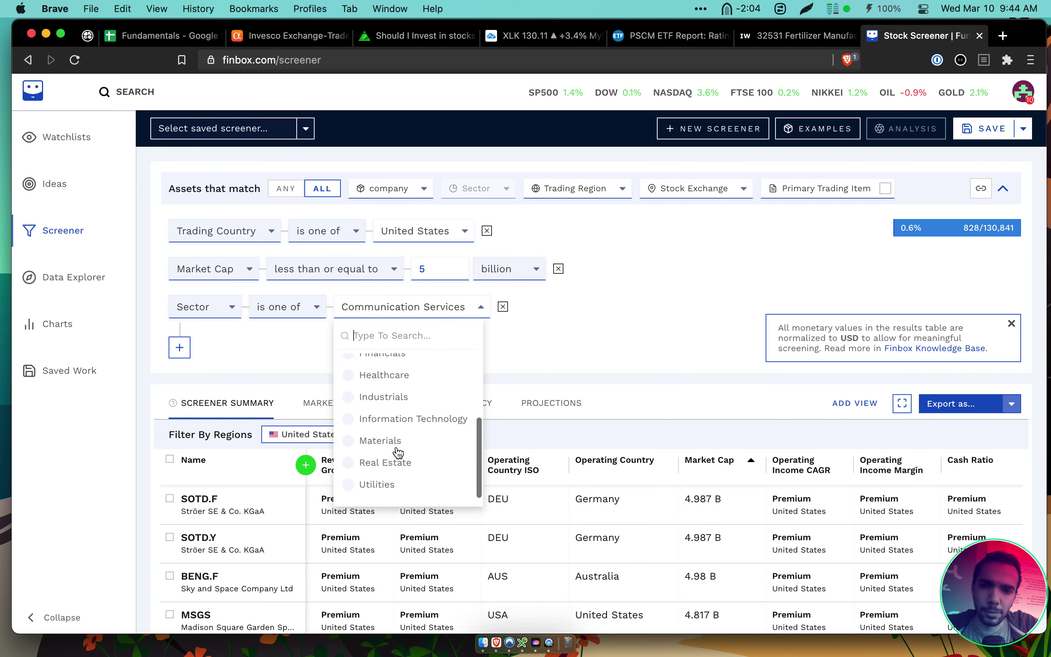
{"action": "scroll", "coordinate": [424, 393], "scroll_direction": "up", "scroll_amount": 3}
{"action": "scroll", "coordinate": [426, 393], "scroll_direction": "down", "scroll_amount": 3}
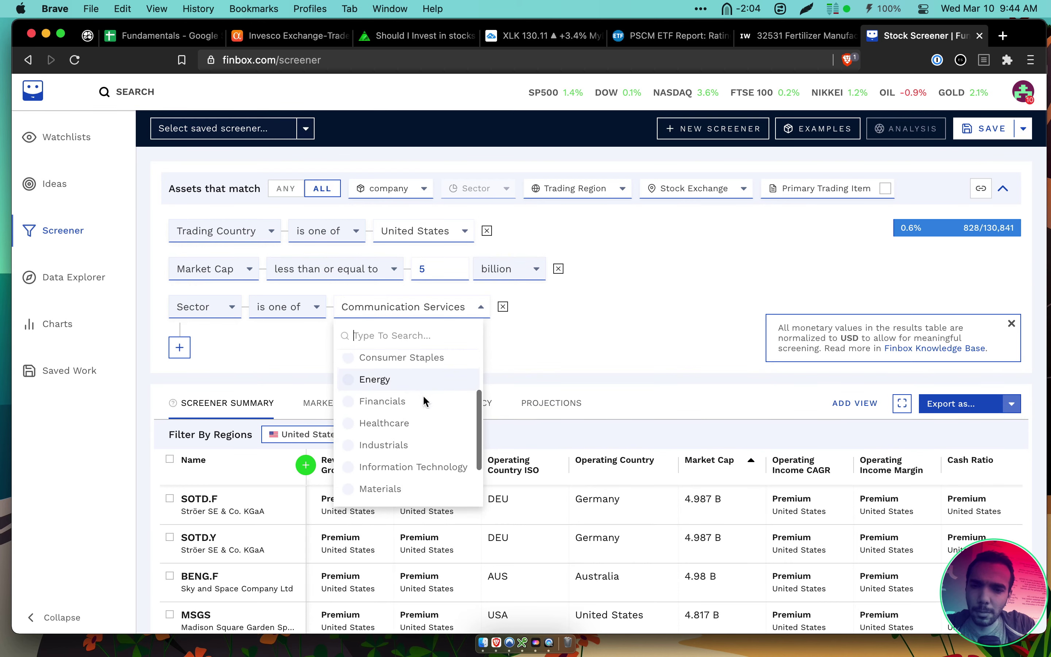
{"action": "scroll", "coordinate": [404, 483], "scroll_direction": "down", "scroll_amount": 1}
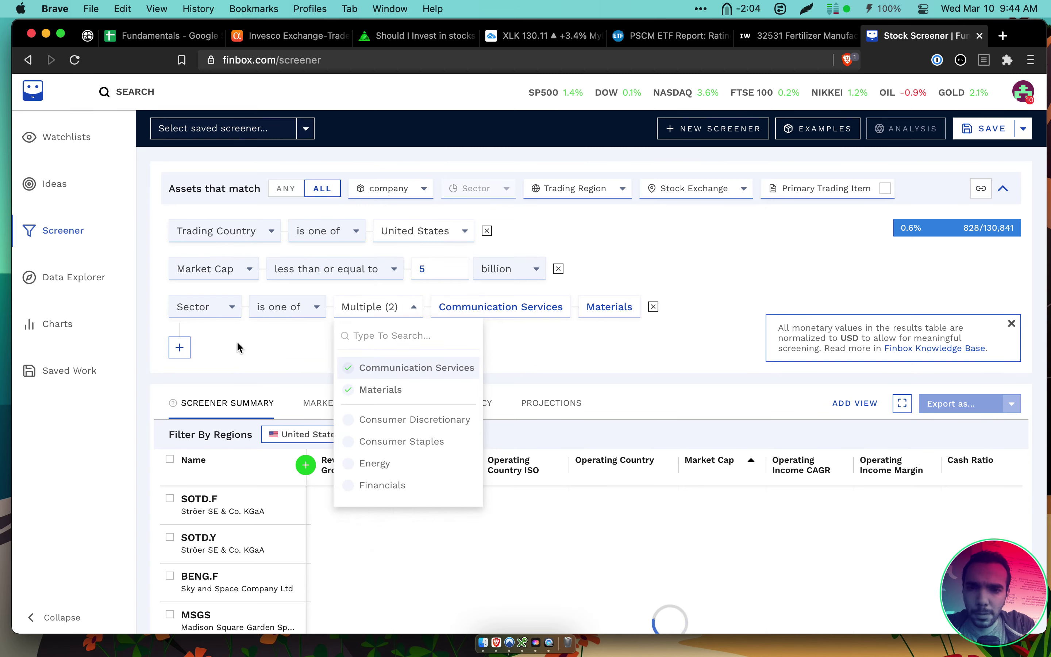
{"action": "left_click", "coordinate": [350, 369]}
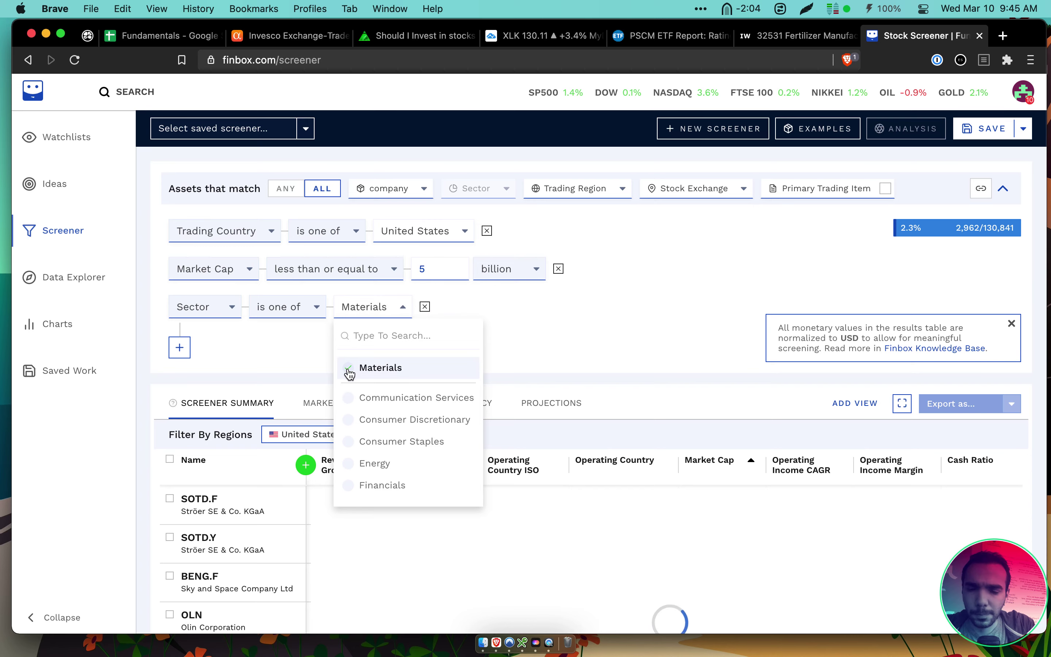
{"action": "left_click", "coordinate": [238, 351]}
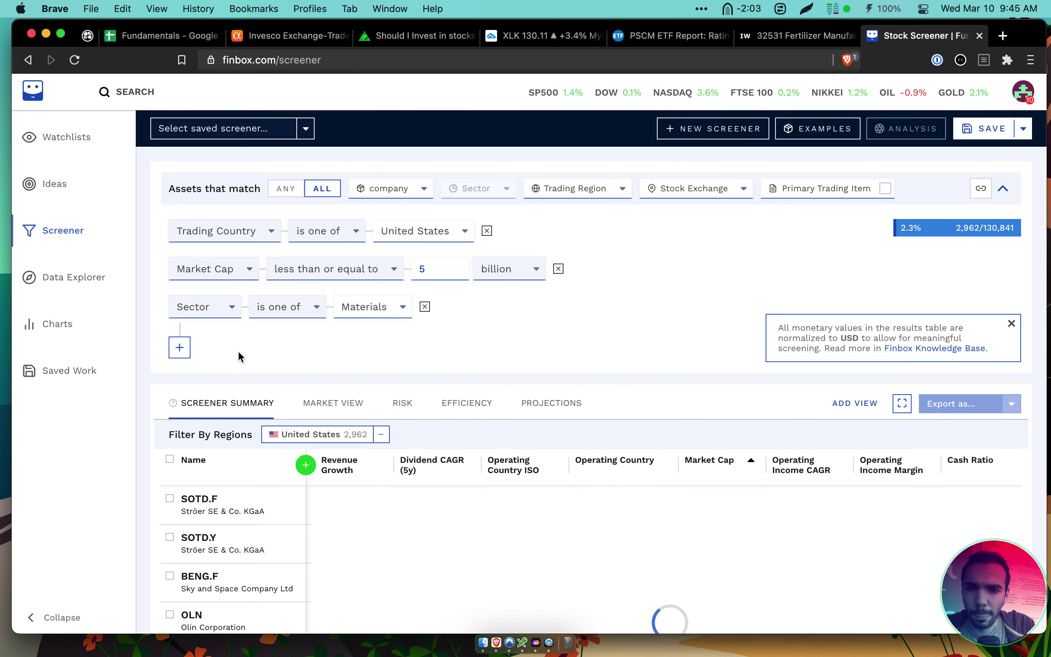
Add a fourth filter, search its metrics for "subsec" and "sector", and clear the search
{"action": "left_click", "coordinate": [180, 348]}
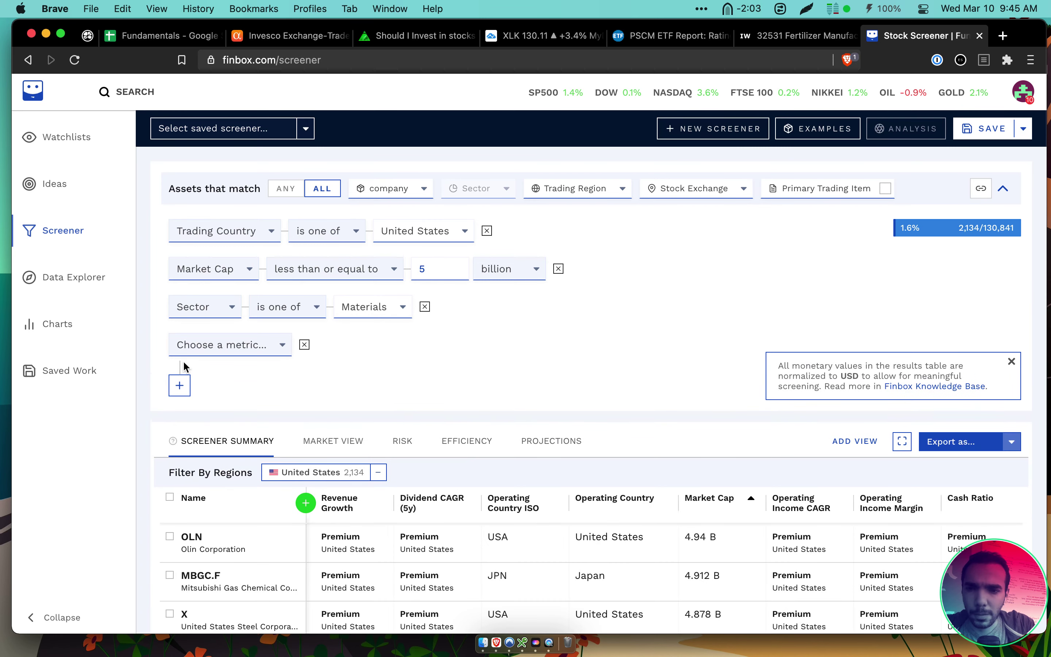
{"action": "left_click", "coordinate": [216, 347]}
{"action": "type", "text": "subsec"}
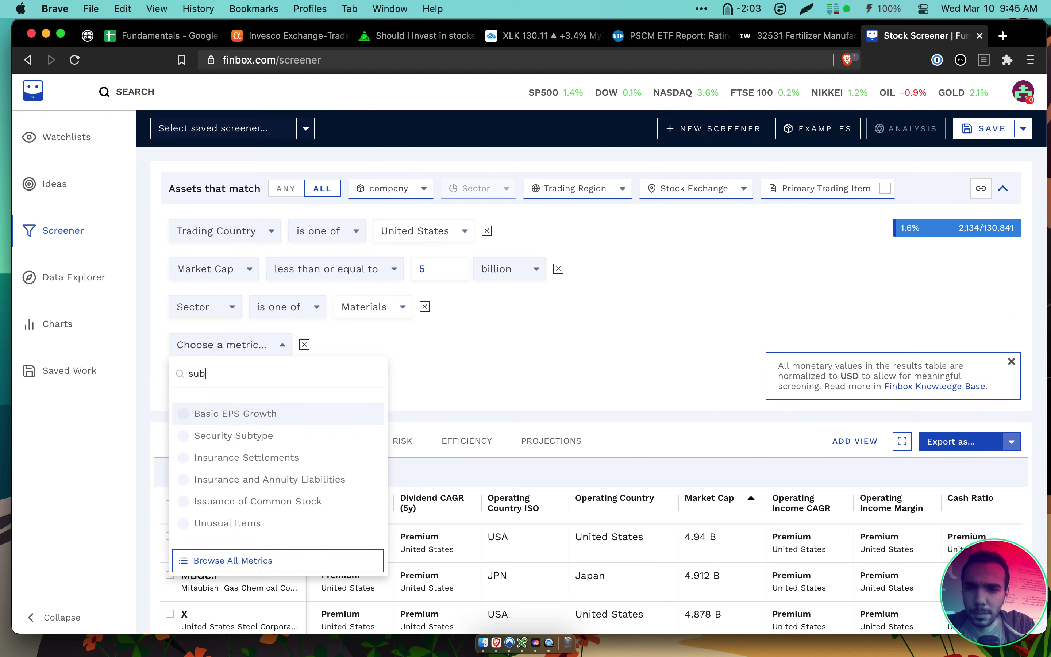
{"action": "key", "text": "BackSpace"}
{"action": "key", "text": "BackSpace"}
{"action": "key", "text": "BackSpace"}
{"action": "key", "text": "BackSpace"}
{"action": "key", "text": "BackSpace"}
{"action": "type", "text": "ector"}
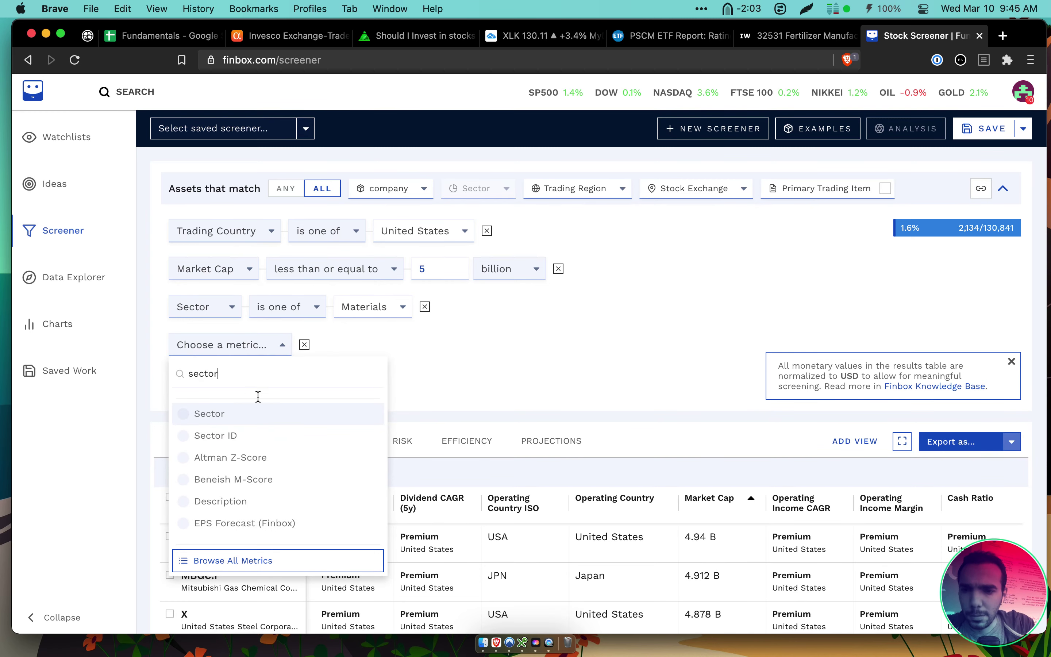
{"action": "scroll", "coordinate": [281, 453], "scroll_direction": "down", "scroll_amount": 3}
{"action": "scroll", "coordinate": [281, 453], "scroll_direction": "down", "scroll_amount": 10}
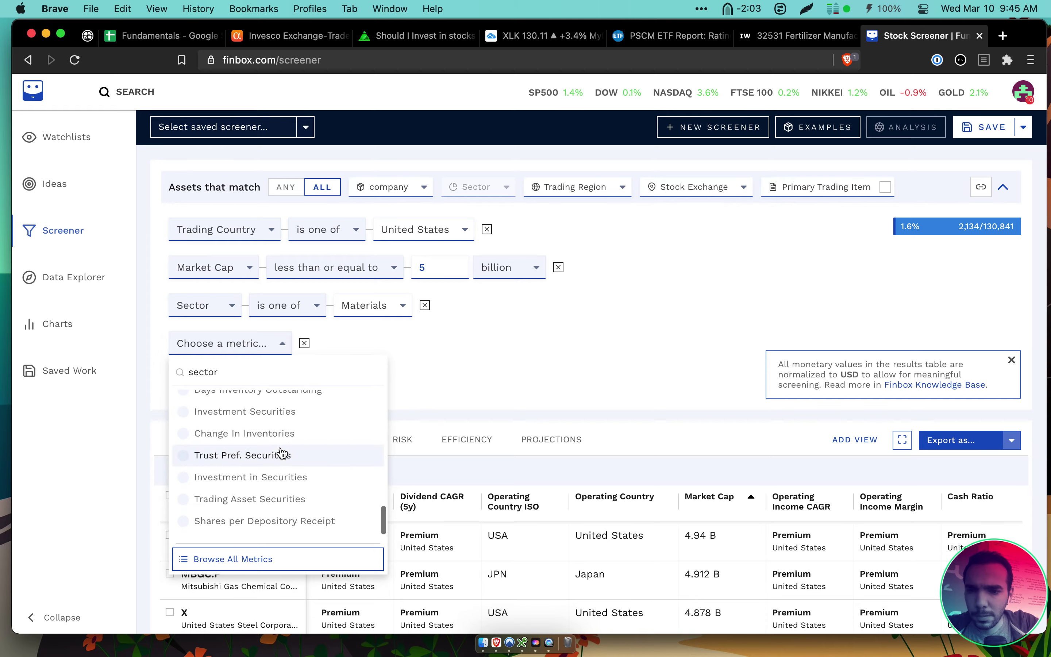
{"action": "key", "text": "BackSpace"}
{"action": "key", "text": "BackSpace"}
{"action": "key", "text": "BackSpace"}
{"action": "key", "text": "BackSpace"}
{"action": "key", "text": "BackSpace"}
{"action": "key", "text": "BackSpace"}
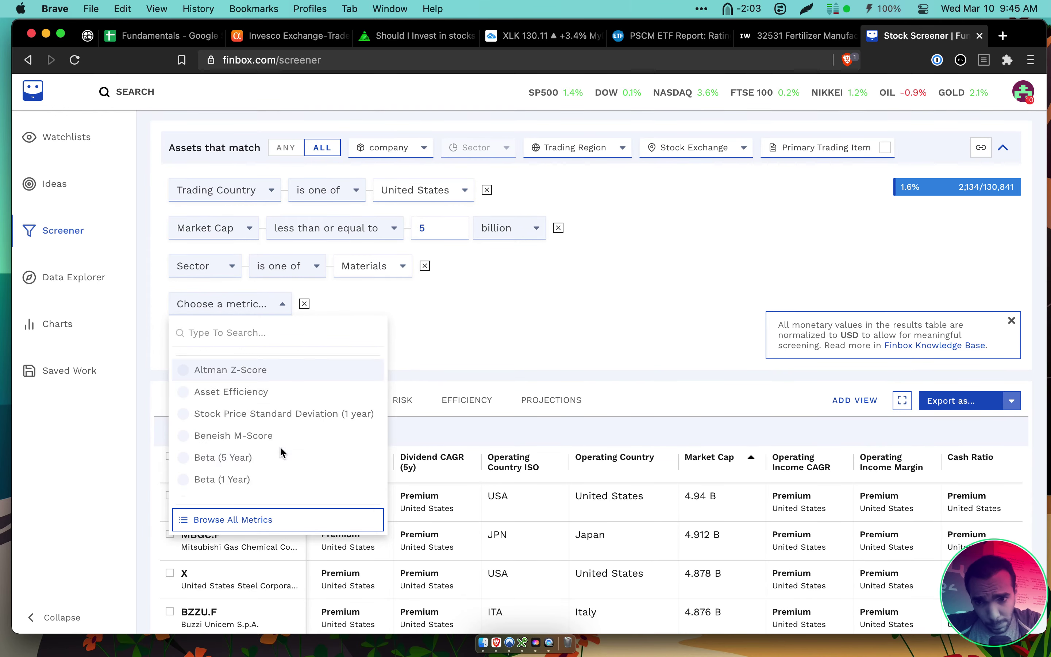
Search the fourth filter's metrics for "industry" and choose Industry (GICS)
{"action": "type", "text": "industry"}
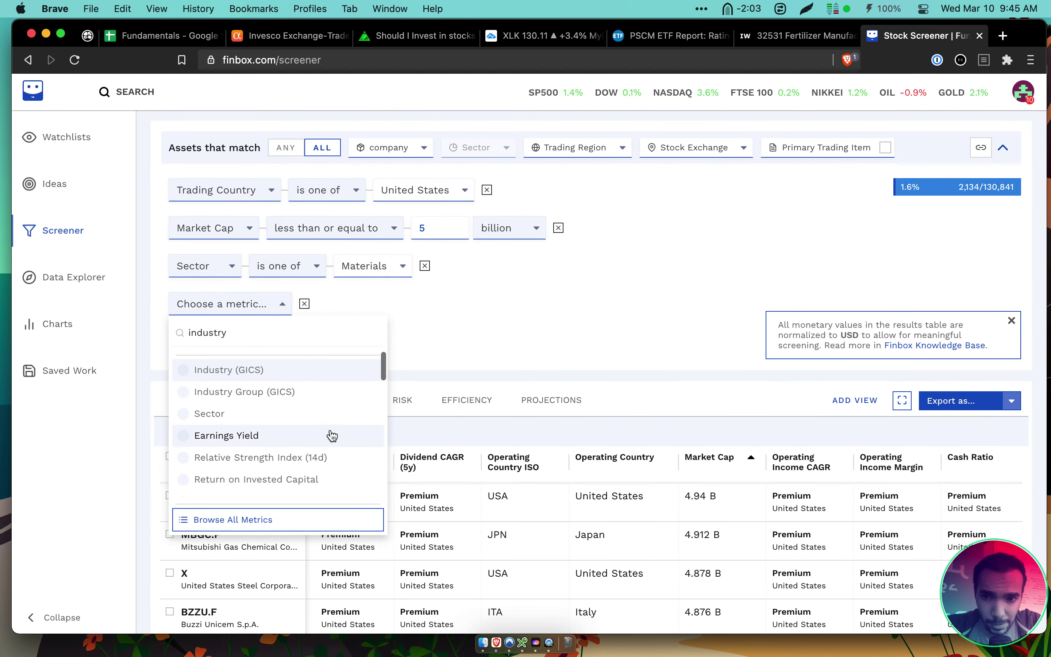
{"action": "scroll", "coordinate": [332, 434], "scroll_direction": "down", "scroll_amount": 10}
{"action": "scroll", "coordinate": [331, 436], "scroll_direction": "up", "scroll_amount": 10}
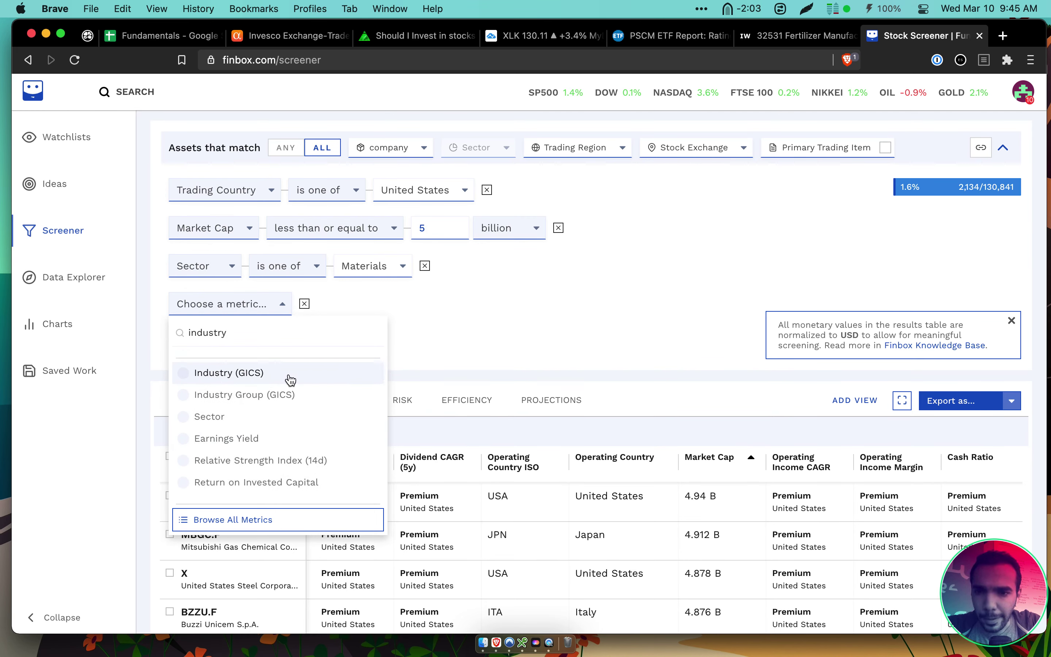
{"action": "key", "text": "Return"}
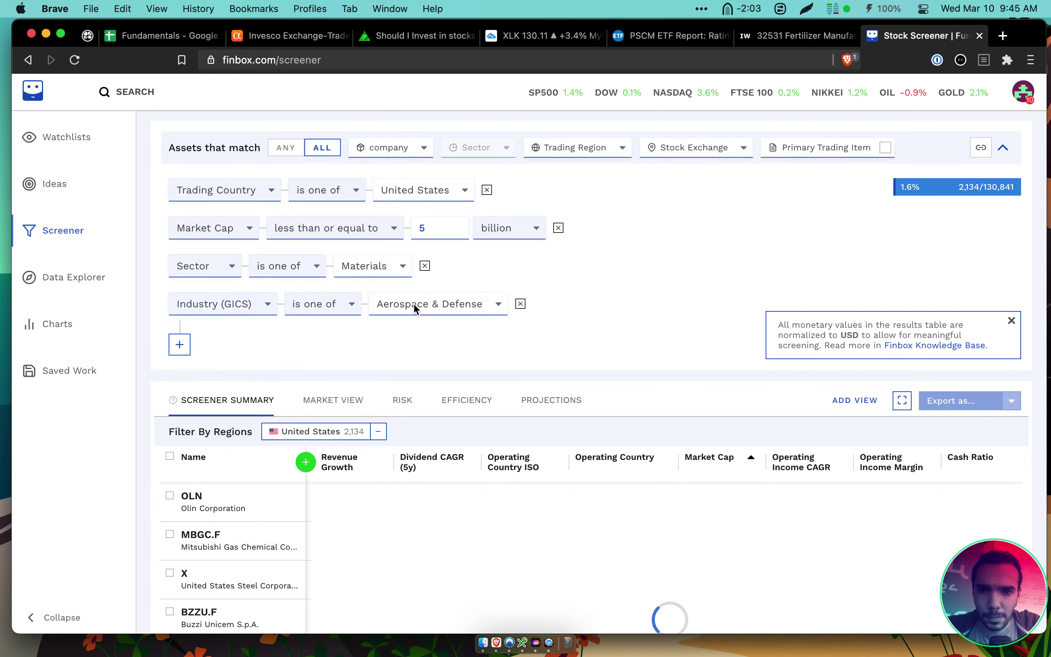
Look through the available Industry (GICS) values for one that fits fertilizers, keeping the current selection
{"action": "left_click", "coordinate": [421, 304]}
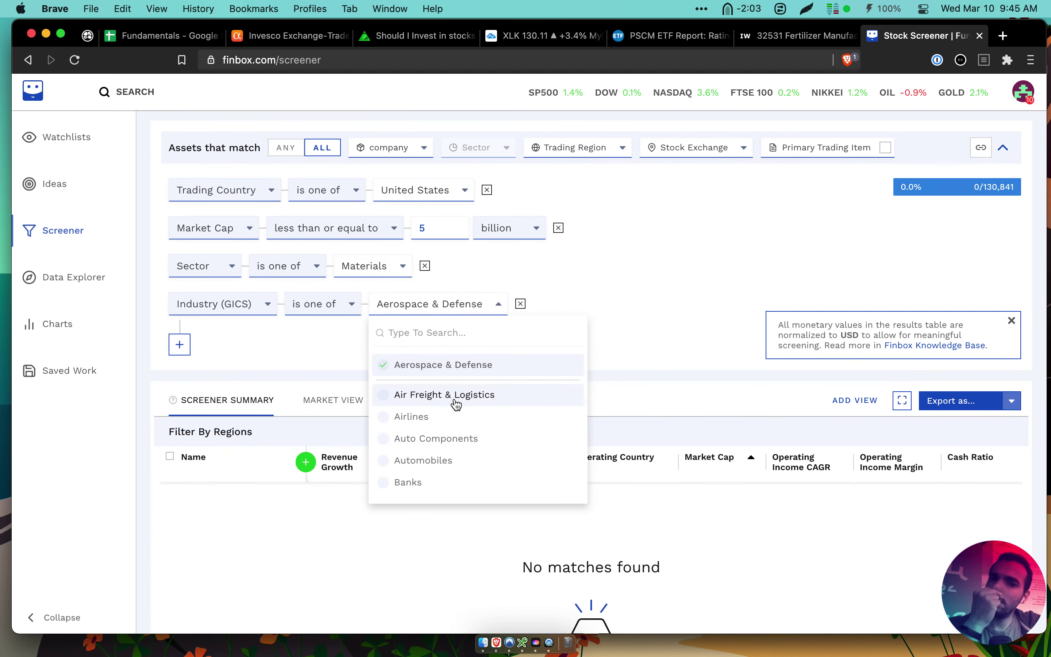
{"action": "scroll", "coordinate": [454, 402], "scroll_direction": "down", "scroll_amount": 2}
{"action": "scroll", "coordinate": [454, 404], "scroll_direction": "down", "scroll_amount": 5}
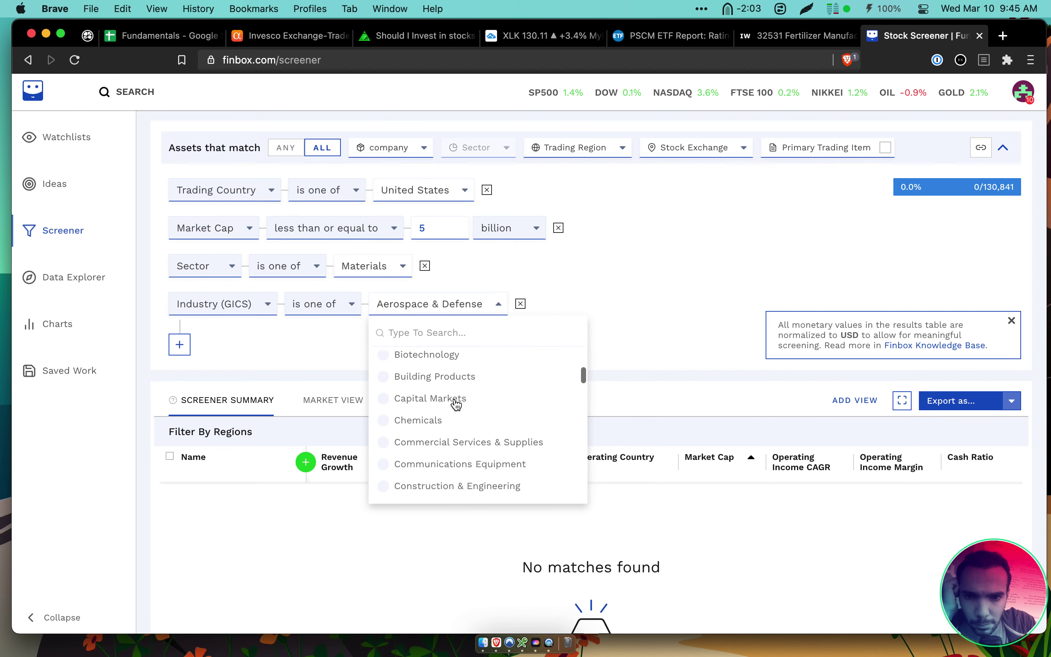
{"action": "scroll", "coordinate": [439, 400], "scroll_direction": "down", "scroll_amount": 1}
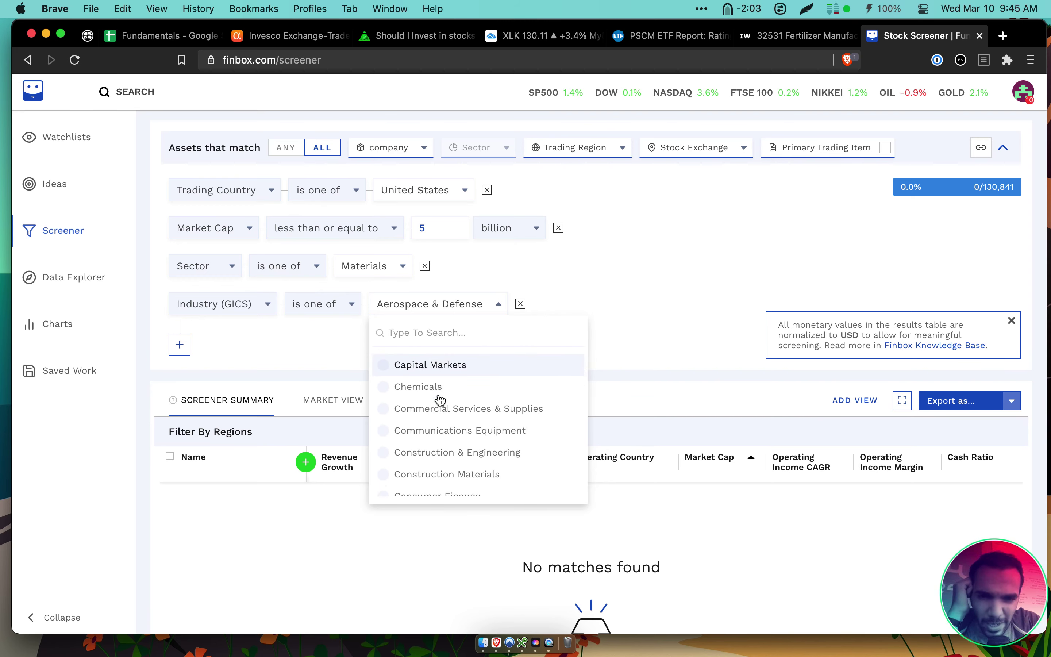
{"action": "scroll", "coordinate": [440, 400], "scroll_direction": "down", "scroll_amount": 5}
{"action": "scroll", "coordinate": [439, 400], "scroll_direction": "up", "scroll_amount": 1}
{"action": "scroll", "coordinate": [439, 400], "scroll_direction": "down", "scroll_amount": 1}
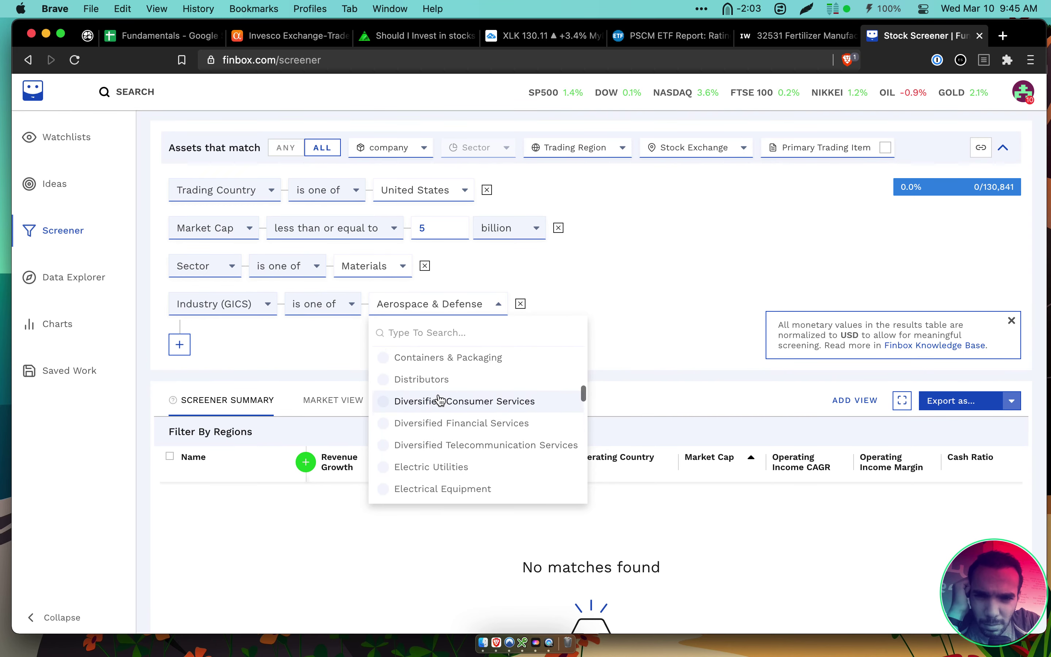
{"action": "scroll", "coordinate": [440, 400], "scroll_direction": "down", "scroll_amount": 9}
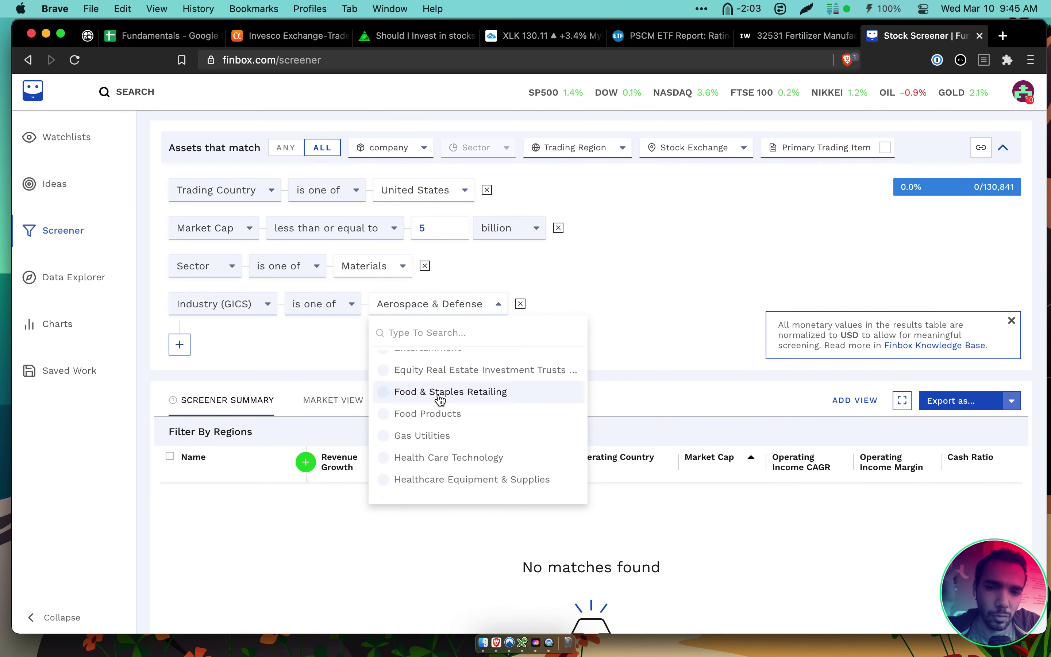
{"action": "scroll", "coordinate": [439, 400], "scroll_direction": "down", "scroll_amount": 7}
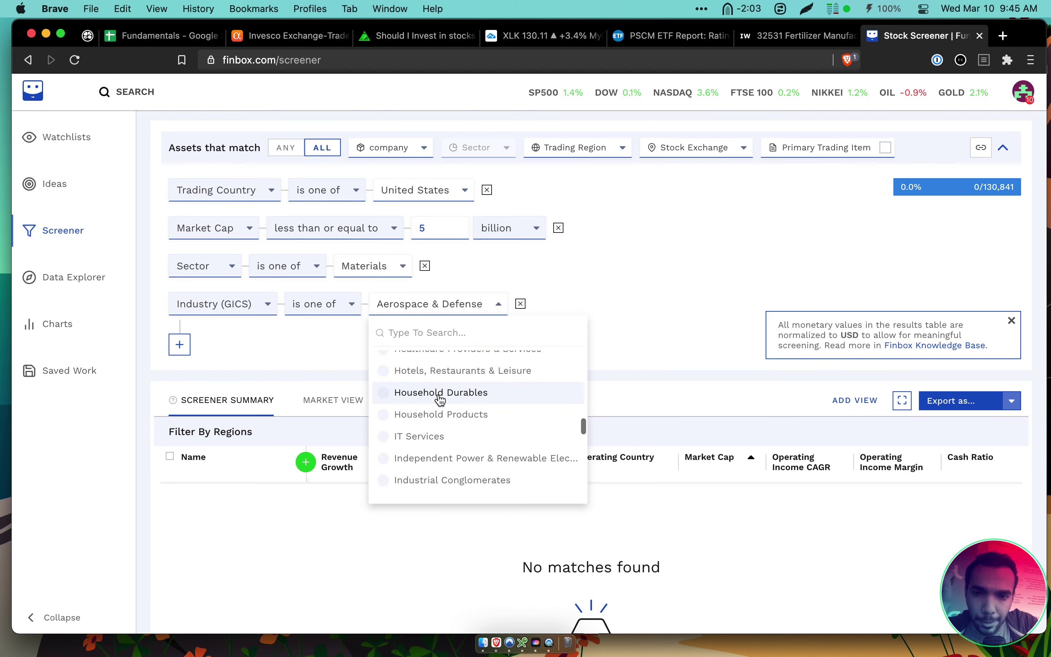
{"action": "scroll", "coordinate": [440, 400], "scroll_direction": "down", "scroll_amount": 4}
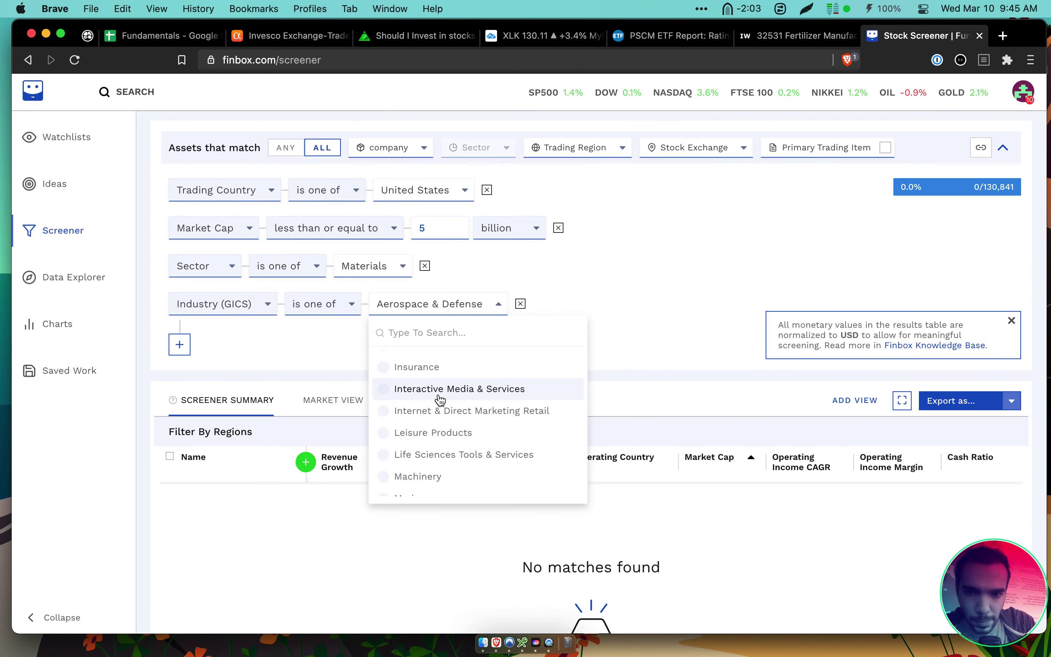
{"action": "scroll", "coordinate": [440, 400], "scroll_direction": "down", "scroll_amount": 8}
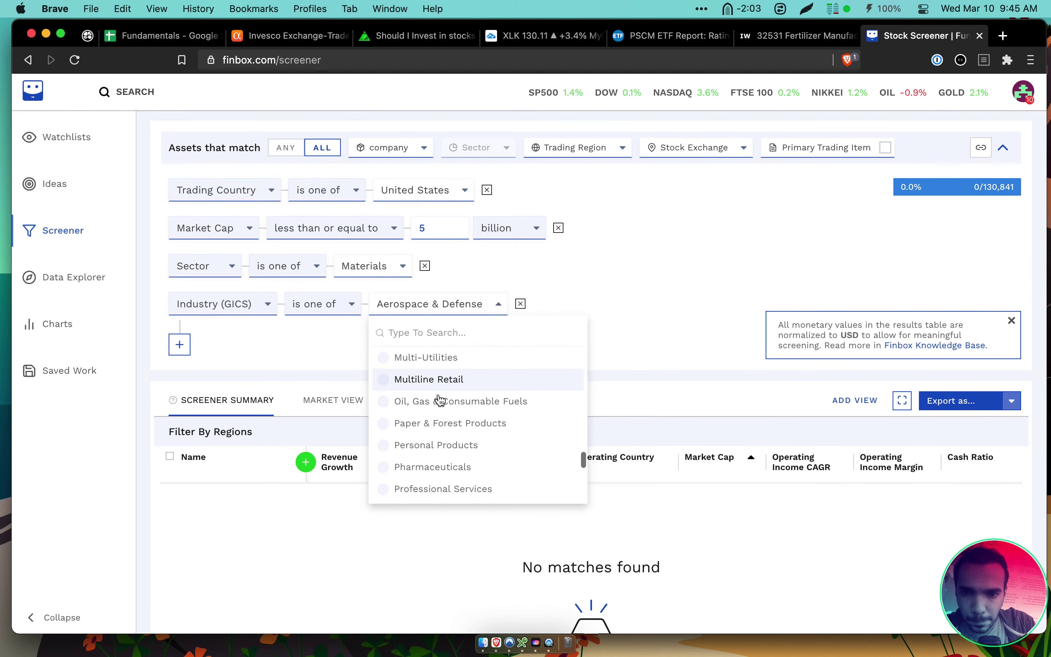
{"action": "scroll", "coordinate": [439, 400], "scroll_direction": "down", "scroll_amount": 2}
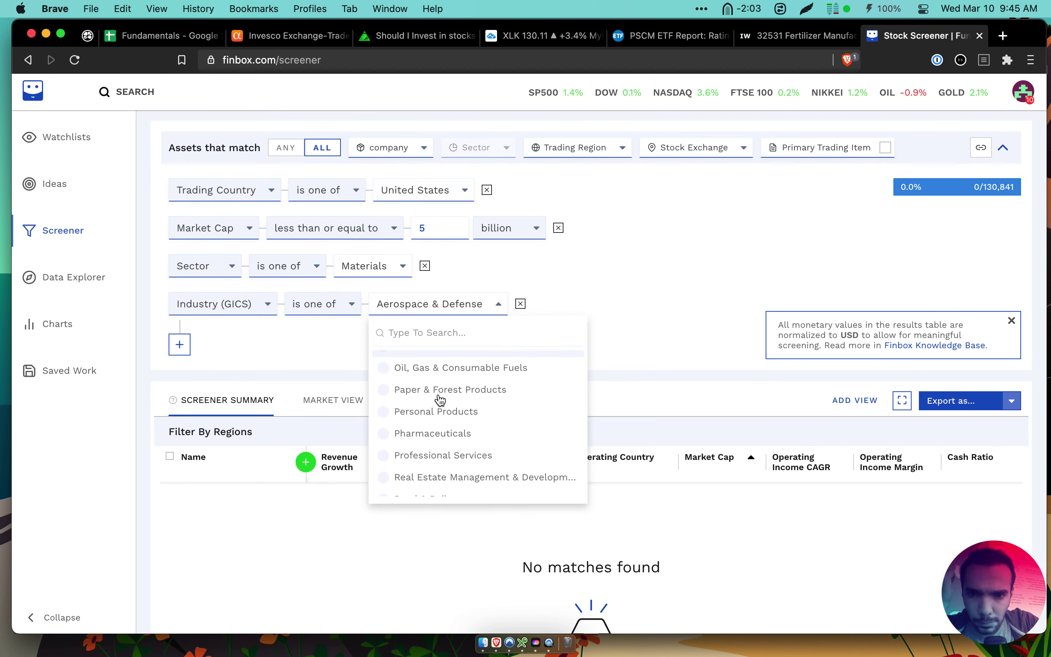
{"action": "scroll", "coordinate": [516, 401], "scroll_direction": "down", "scroll_amount": 7}
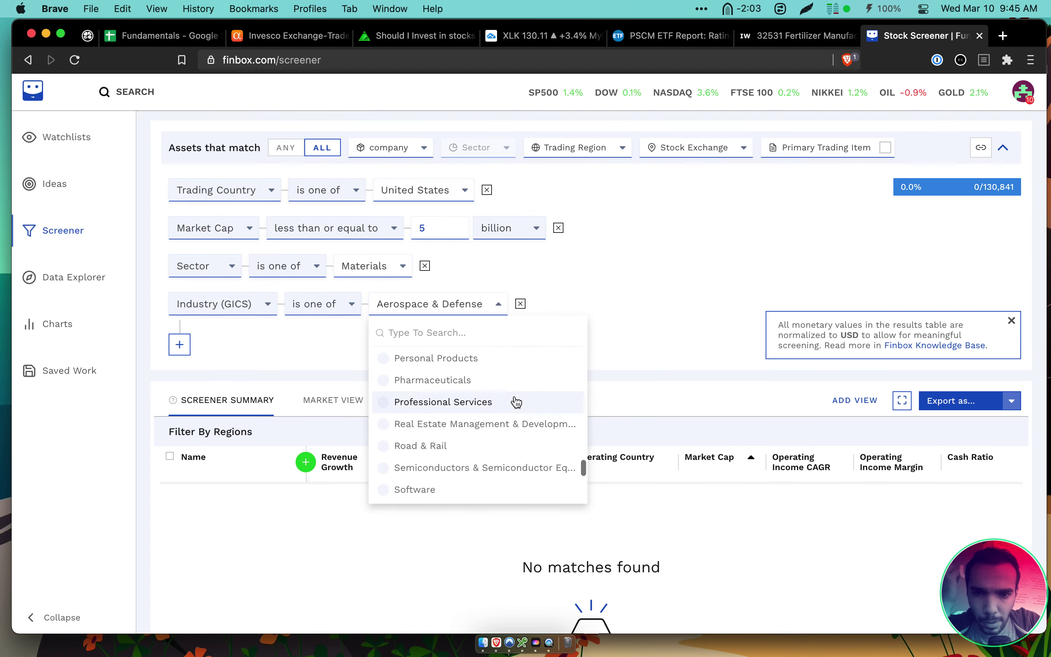
{"action": "scroll", "coordinate": [516, 402], "scroll_direction": "down", "scroll_amount": 10}
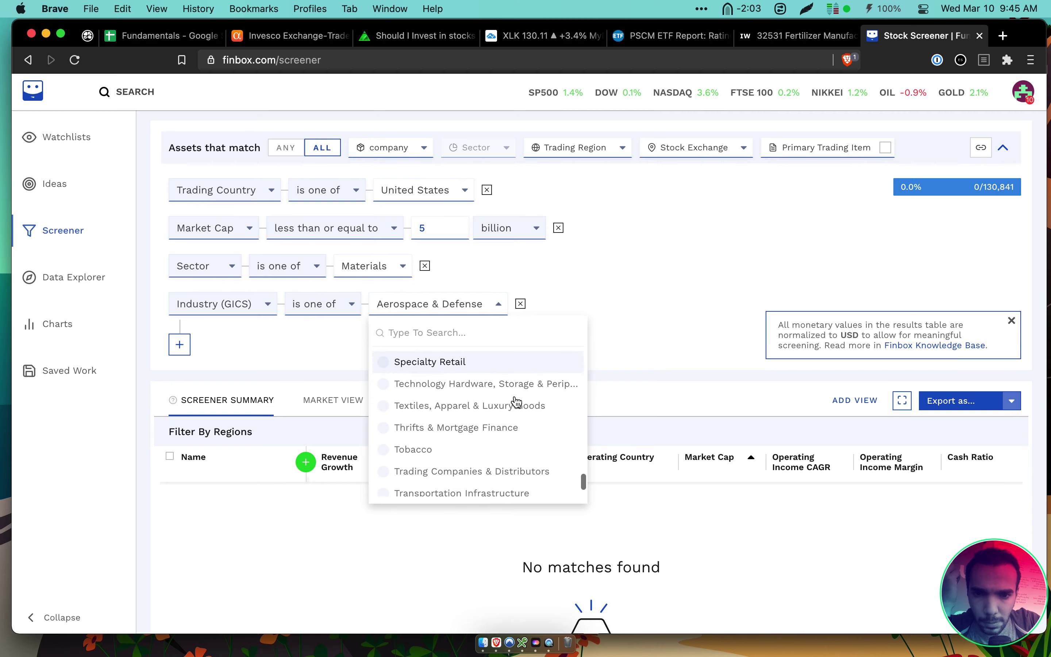
{"action": "left_click", "coordinate": [701, 343]}
{"action": "scroll", "coordinate": [687, 411], "scroll_direction": "up", "scroll_amount": 3}
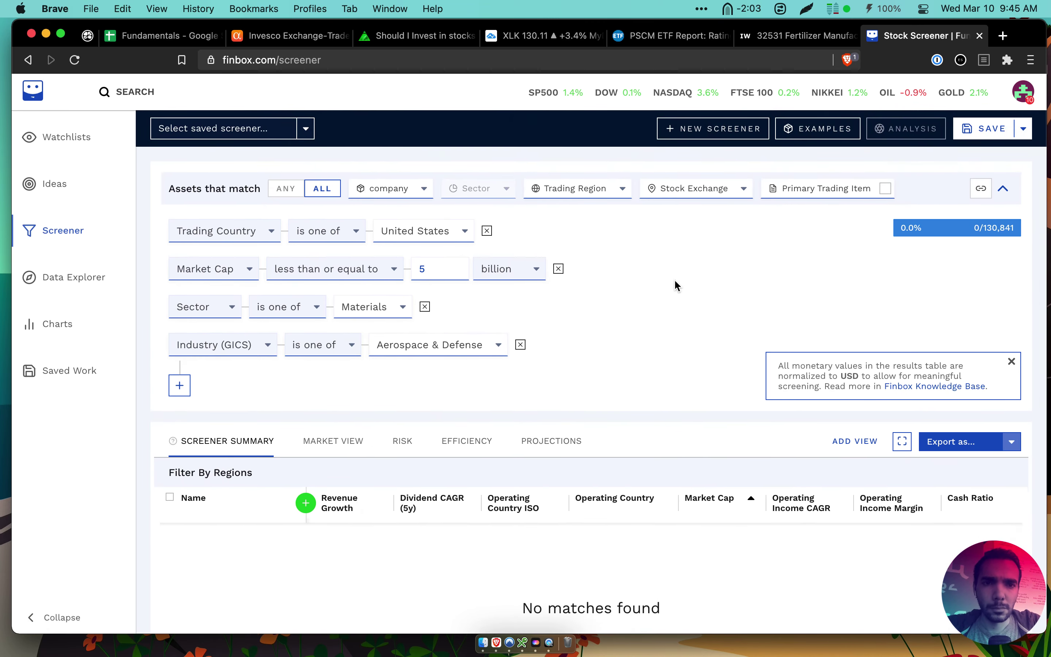
Close the Finbox screener, return to the IBISWorld fertilizer report and highlight its NAICS report number 32531
{"action": "key", "text": "super+w"}
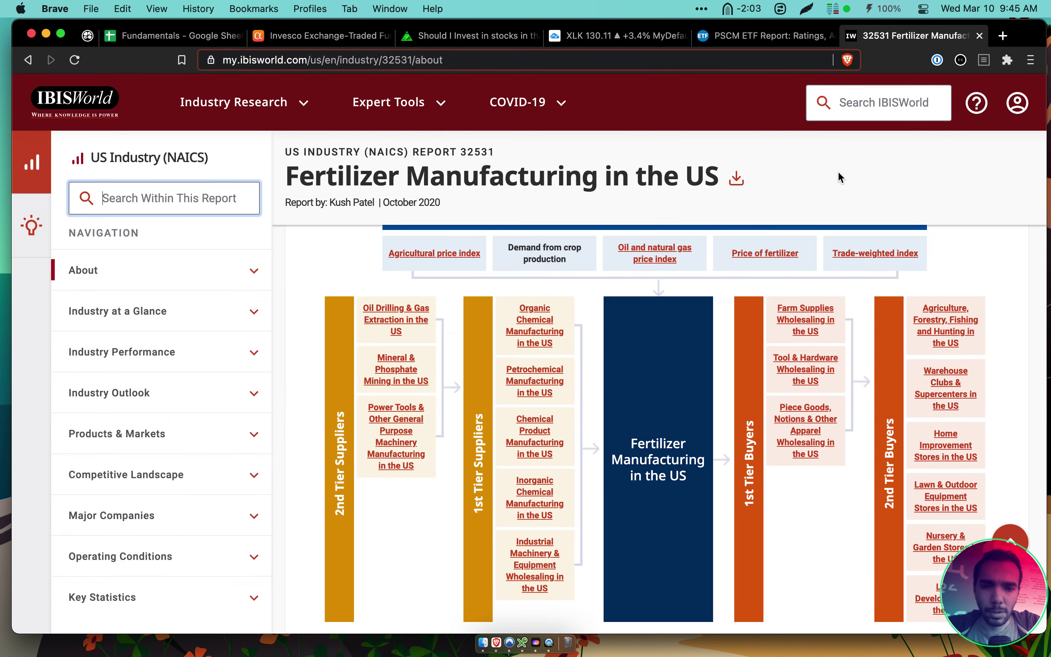
{"action": "double_click", "coordinate": [384, 154]}
{"action": "double_click", "coordinate": [485, 156]}
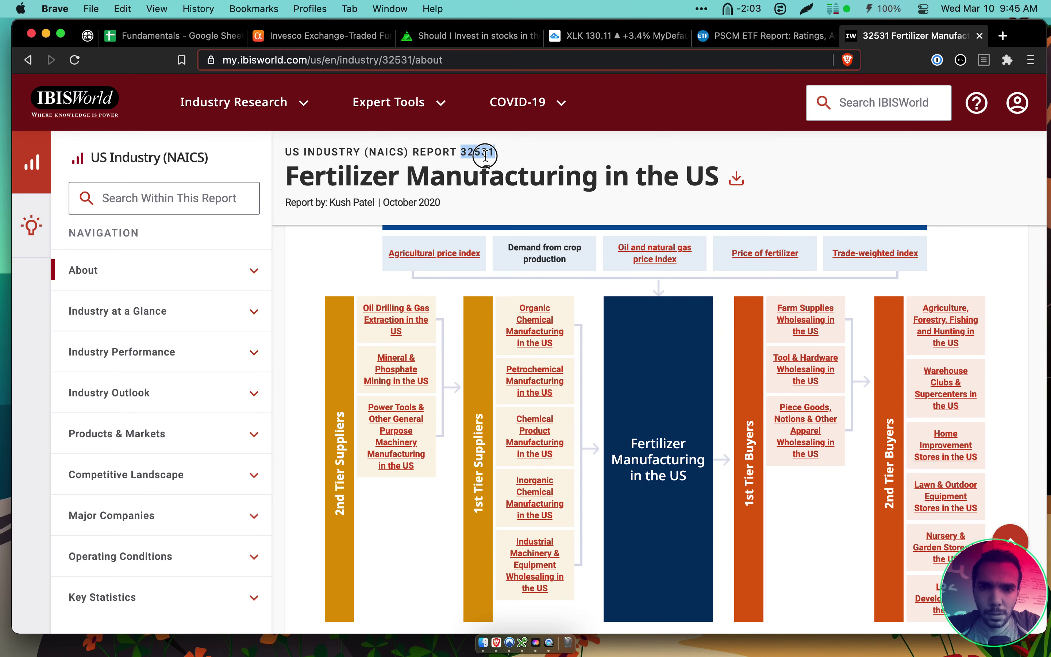
Open the Major Companies section of the fertilizer manufacturing report and review its major players and their market shares
{"action": "scroll", "coordinate": [121, 406], "scroll_direction": "down", "scroll_amount": 3}
{"action": "left_click", "coordinate": [165, 516]}
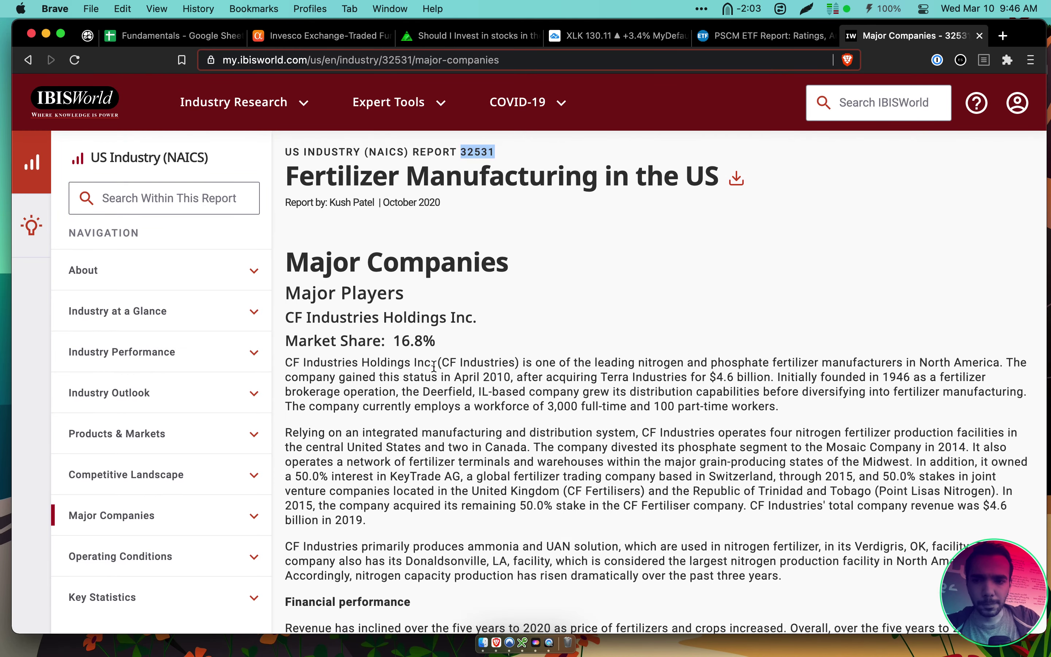
{"action": "scroll", "coordinate": [487, 433], "scroll_direction": "down", "scroll_amount": 5}
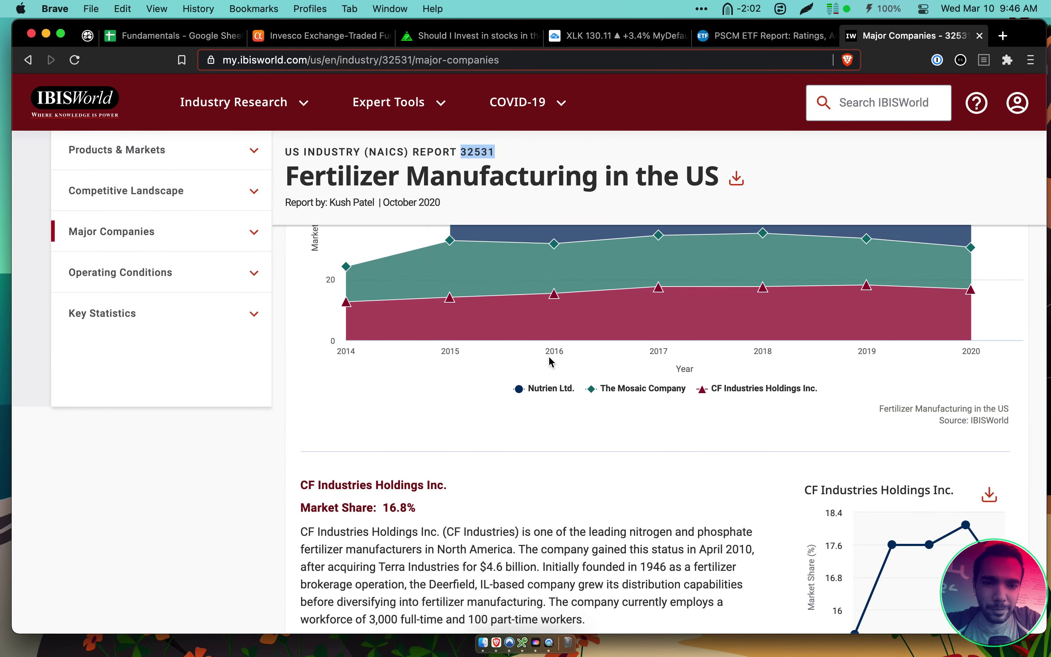
{"action": "scroll", "coordinate": [549, 355], "scroll_direction": "down", "scroll_amount": 15}
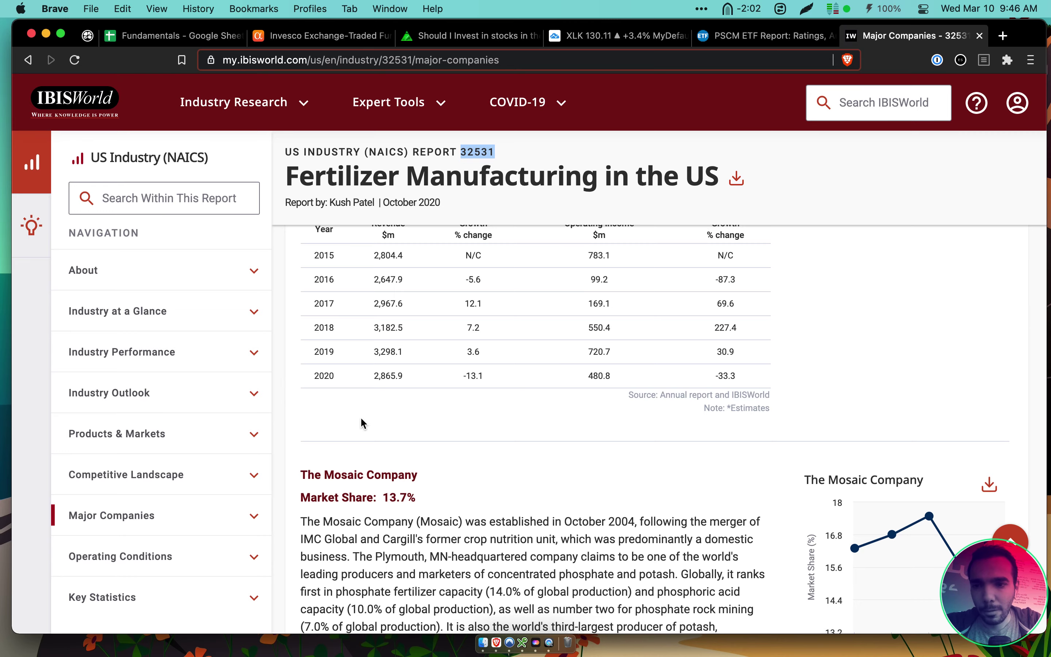
{"action": "scroll", "coordinate": [360, 423], "scroll_direction": "up", "scroll_amount": 15}
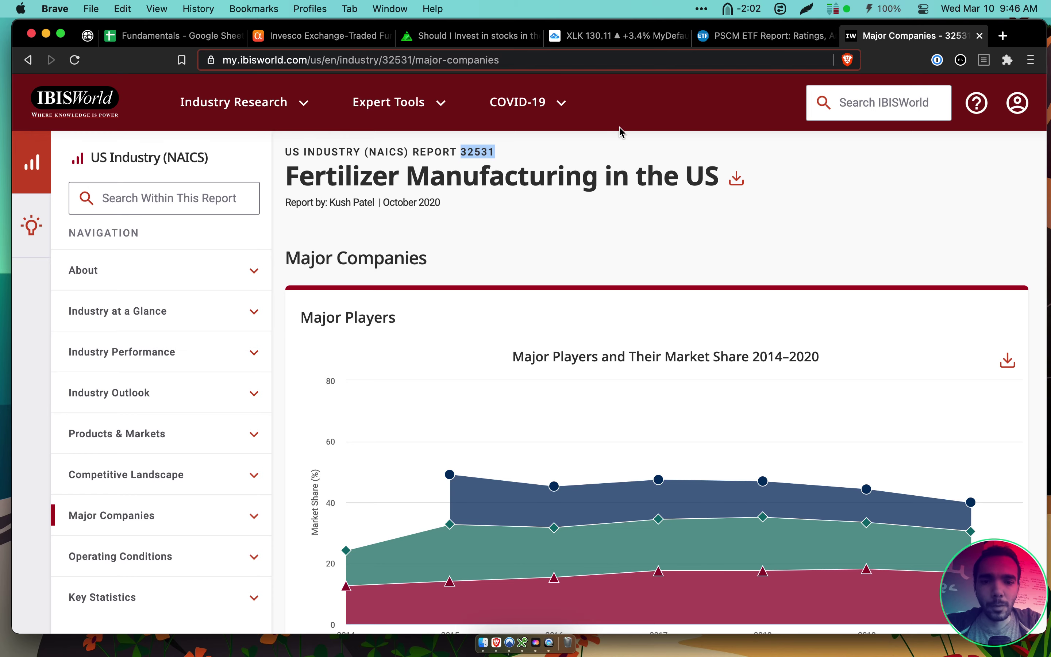
Open the gurufocus.com home page in a new tab, discarding the unfinished search for a stock screener
{"action": "key", "text": "super+t"}
{"action": "type", "text": "stock"}
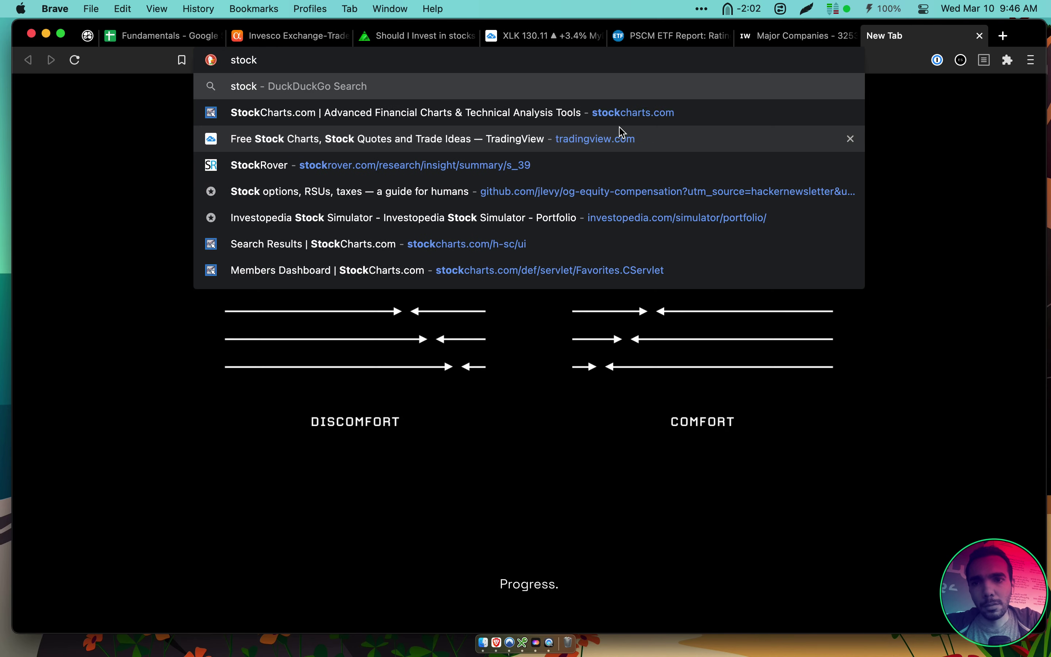
{"action": "type", "text": " screene"}
{"action": "key", "text": "super+BackSpace"}
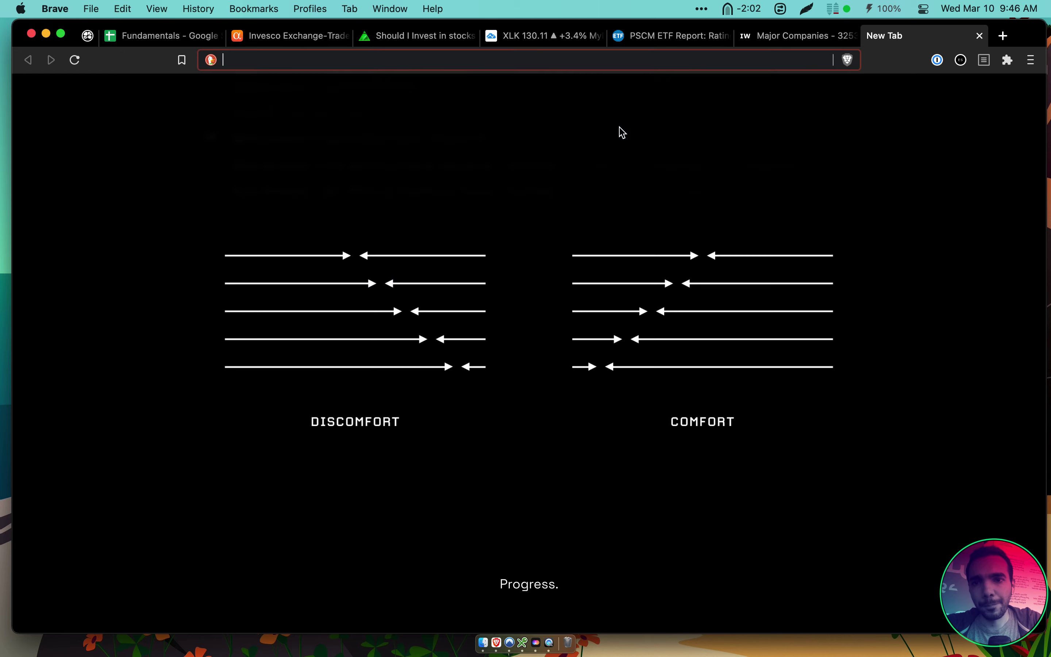
{"action": "type", "text": "gurufocus.com/"}
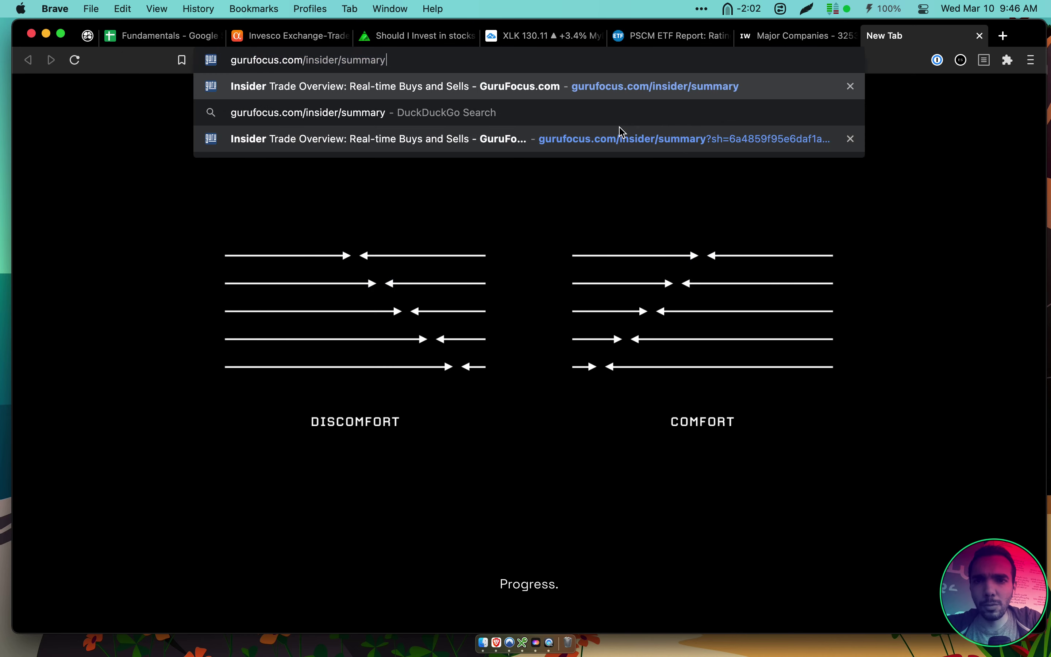
{"action": "key", "text": "BackSpace"}
{"action": "key", "text": "Return"}
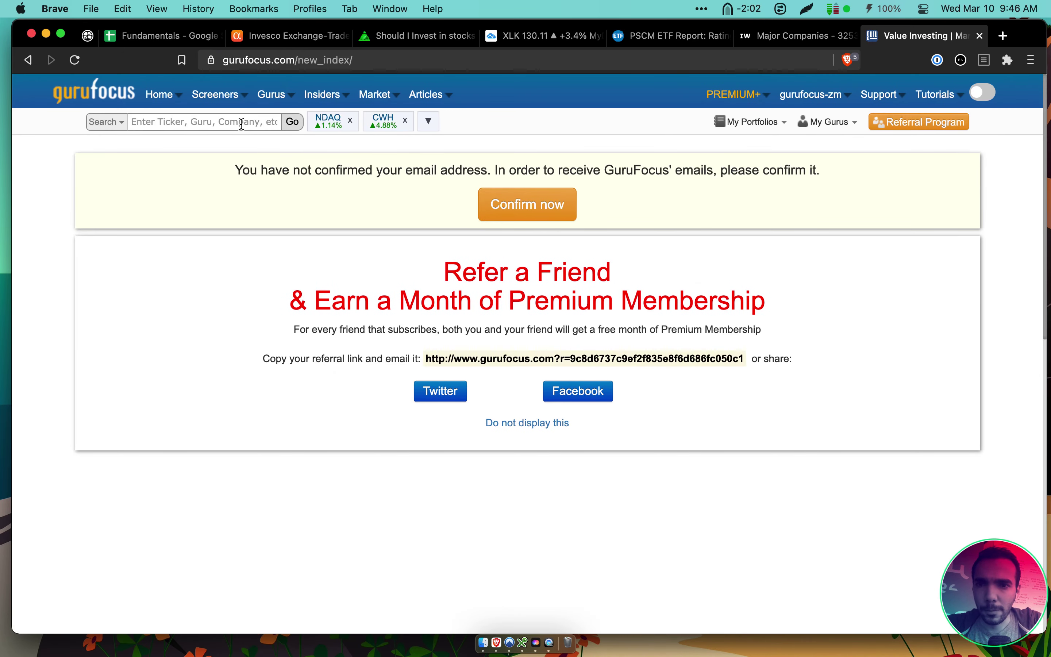
Open the GuruFocus All-in-One stock screener and skip its welcome tour
{"action": "left_click", "coordinate": [129, 124]}
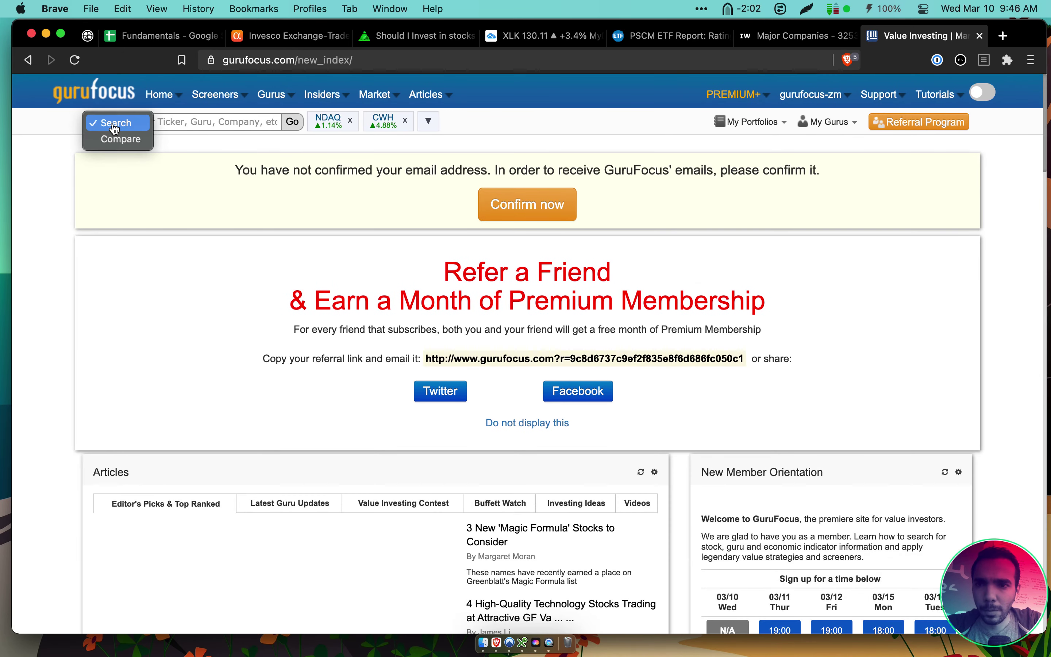
{"action": "left_click", "coordinate": [215, 94]}
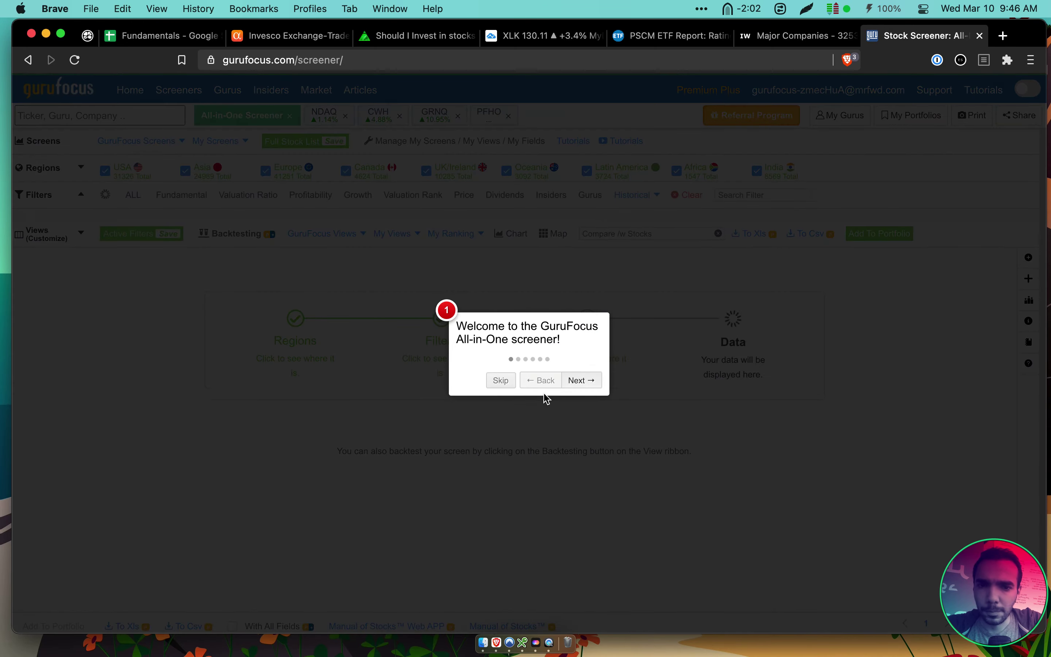
{"action": "left_click", "coordinate": [504, 379]}
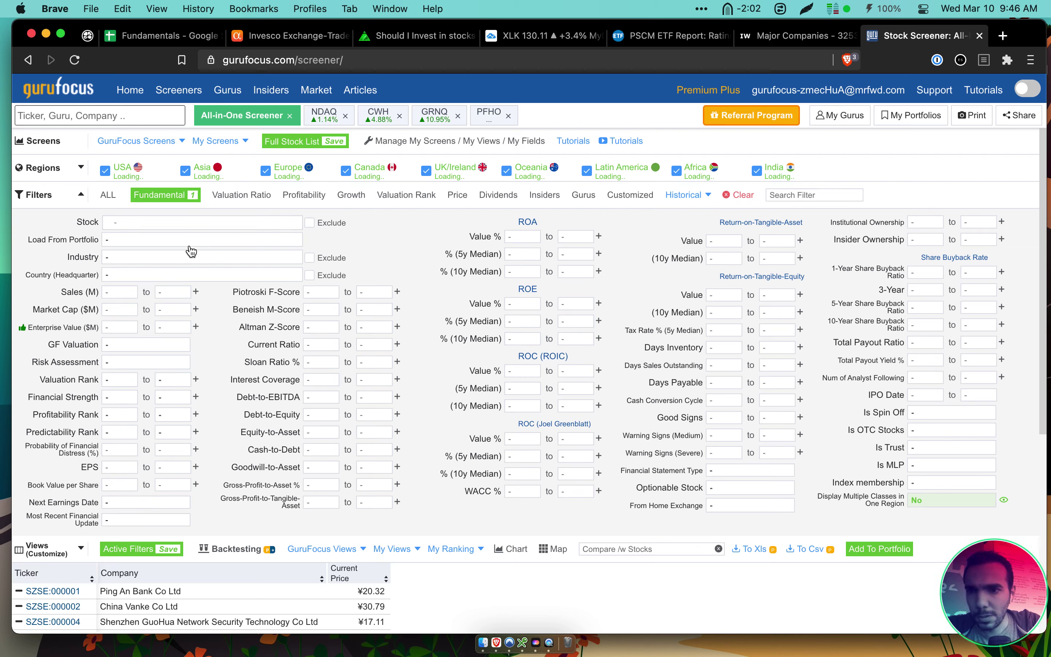
Find the Industry filter and restrict the screener to Agricultural Inputs under Basic Materials, Agriculture
{"action": "key", "text": "super+f"}
{"action": "type", "text": "industry"}
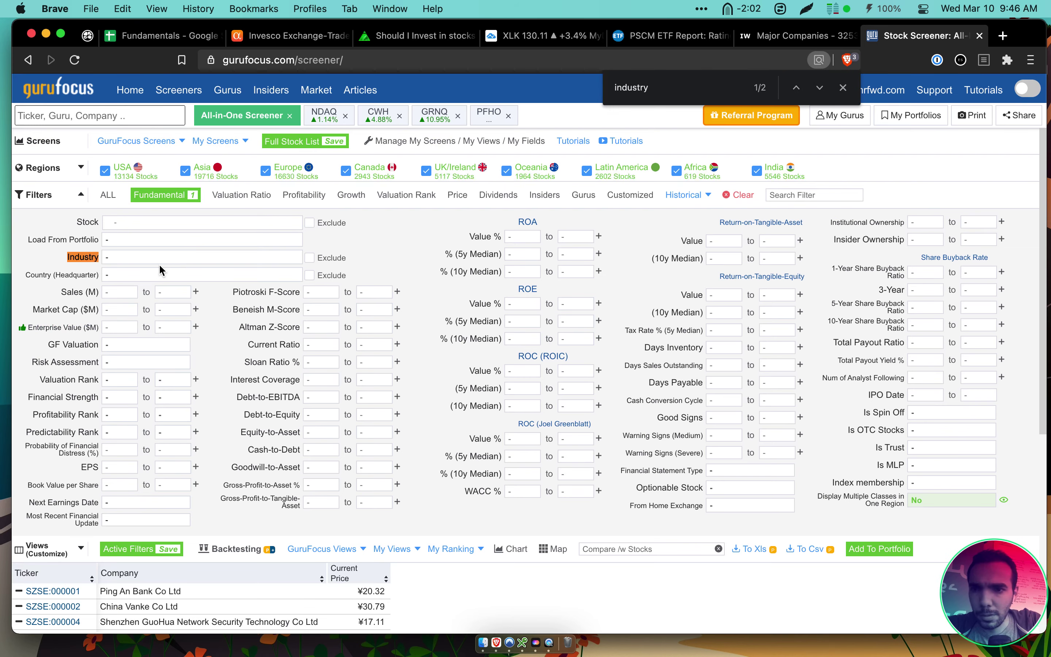
{"action": "left_click", "coordinate": [156, 260]}
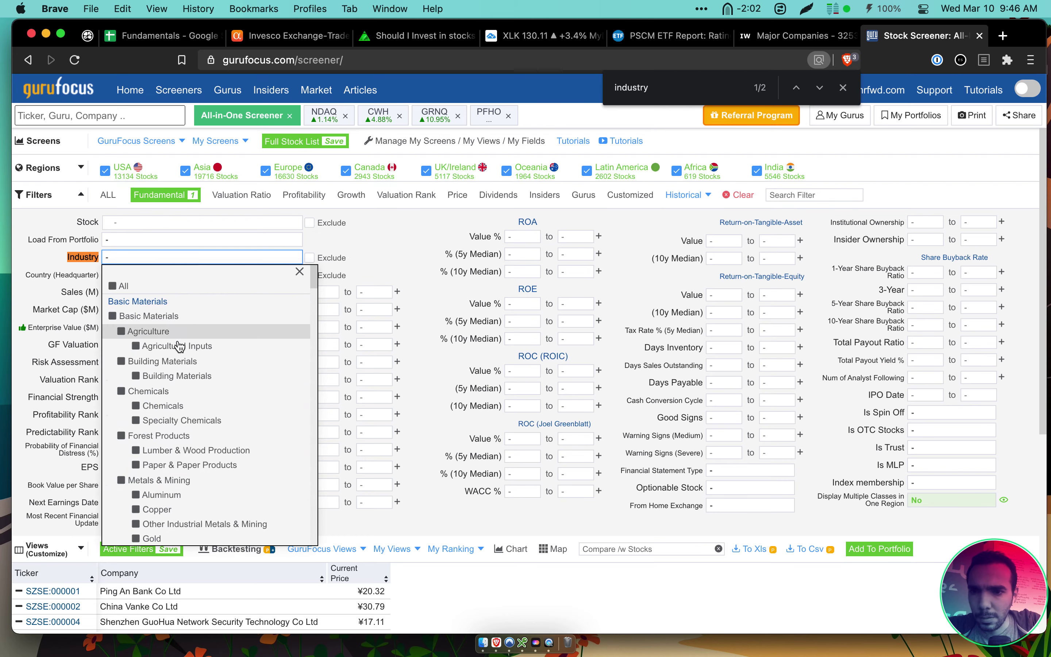
{"action": "scroll", "coordinate": [179, 346], "scroll_direction": "down", "scroll_amount": 1}
{"action": "scroll", "coordinate": [178, 324], "scroll_direction": "down", "scroll_amount": 1}
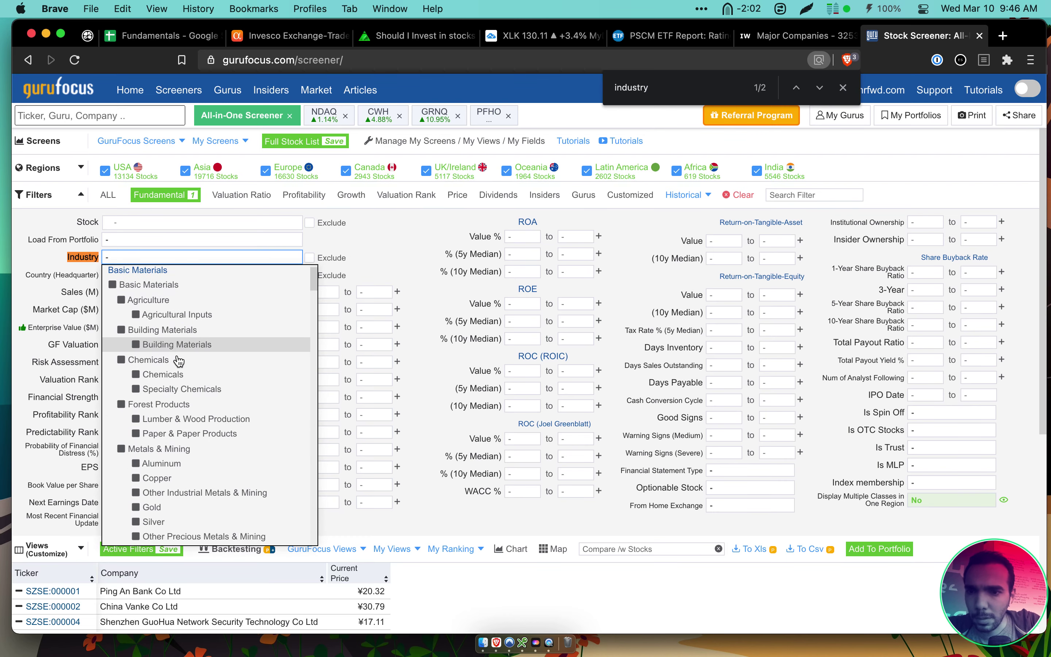
{"action": "left_click", "coordinate": [135, 309]}
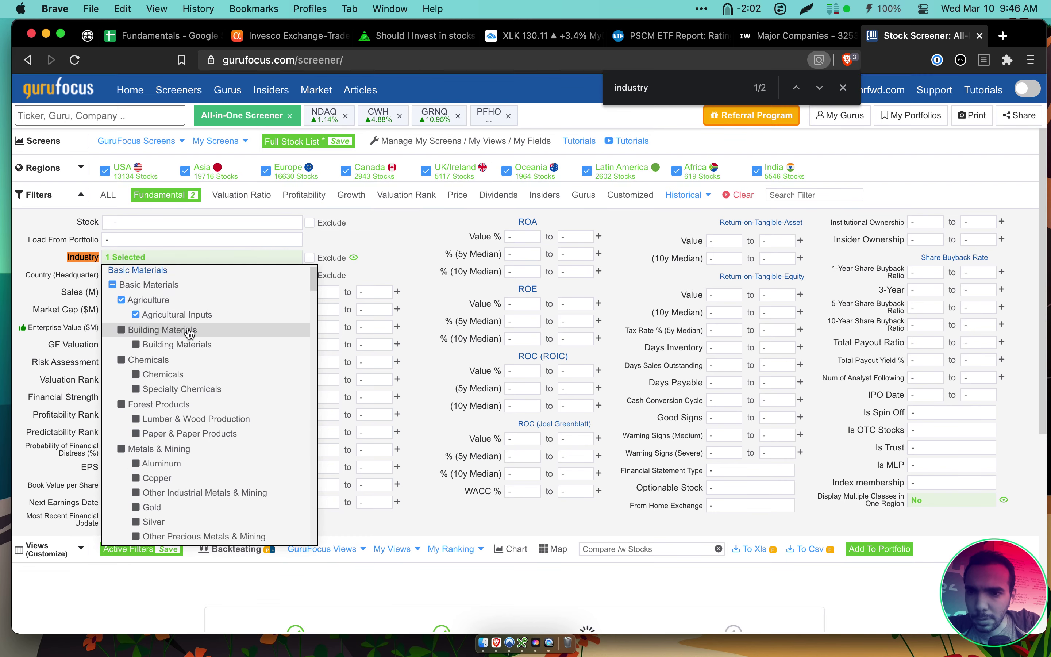
{"action": "scroll", "coordinate": [196, 381], "scroll_direction": "down", "scroll_amount": 3}
{"action": "scroll", "coordinate": [195, 380], "scroll_direction": "down", "scroll_amount": 3}
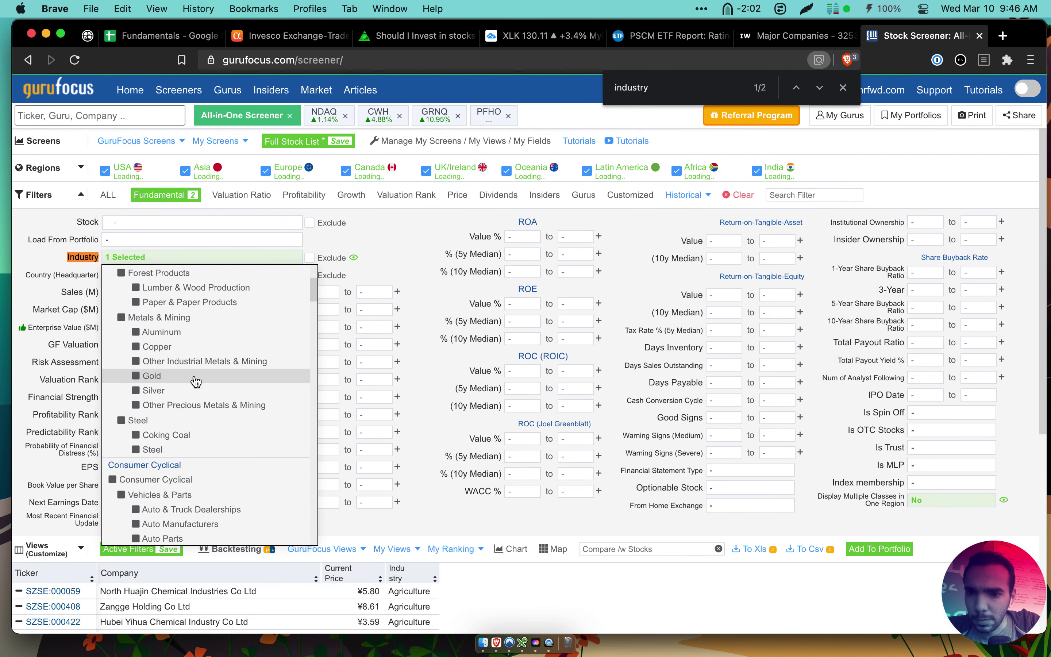
{"action": "scroll", "coordinate": [195, 378], "scroll_direction": "up", "scroll_amount": 5}
{"action": "left_click", "coordinate": [393, 257]}
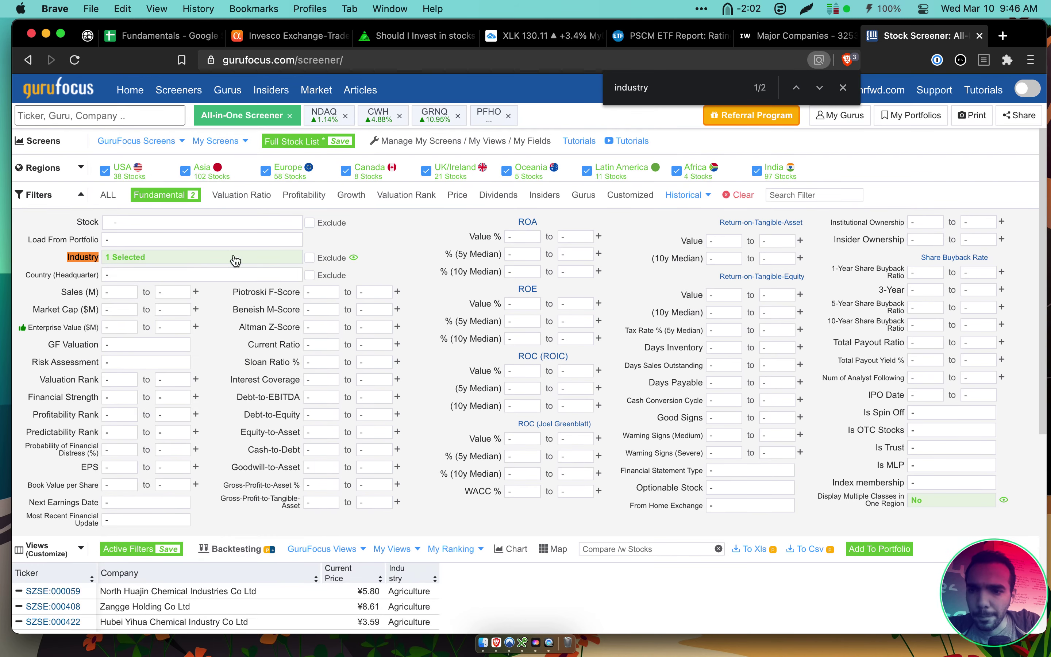
Find the Market Cap ($M) filter and set its upper limit to $5.0B - mid
{"action": "key", "text": "super+f"}
{"action": "type", "text": "market"}
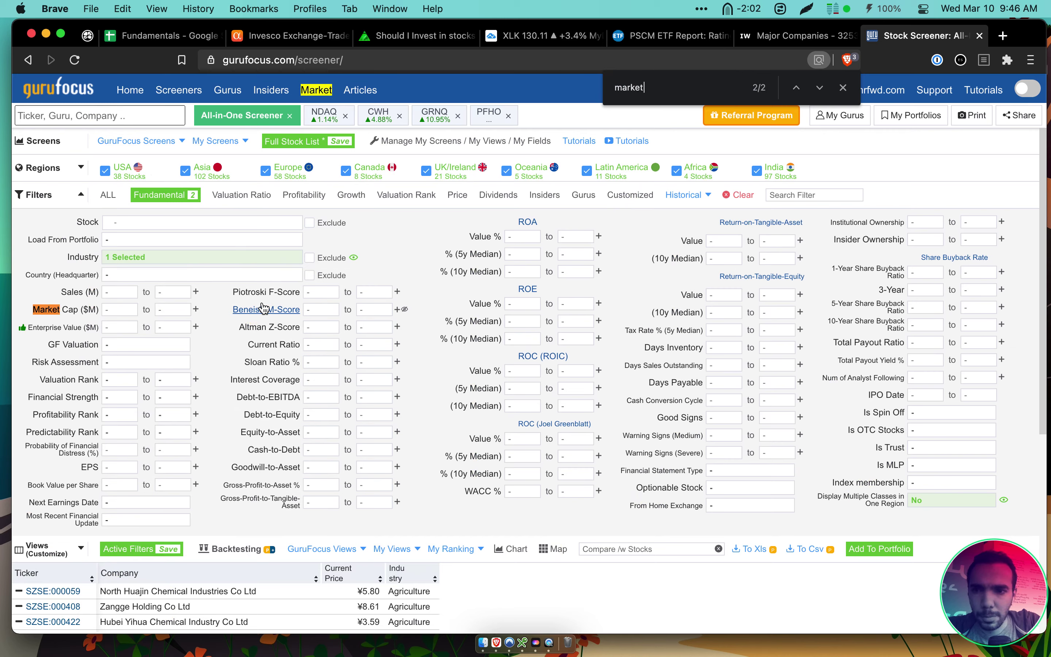
{"action": "left_click", "coordinate": [173, 310]}
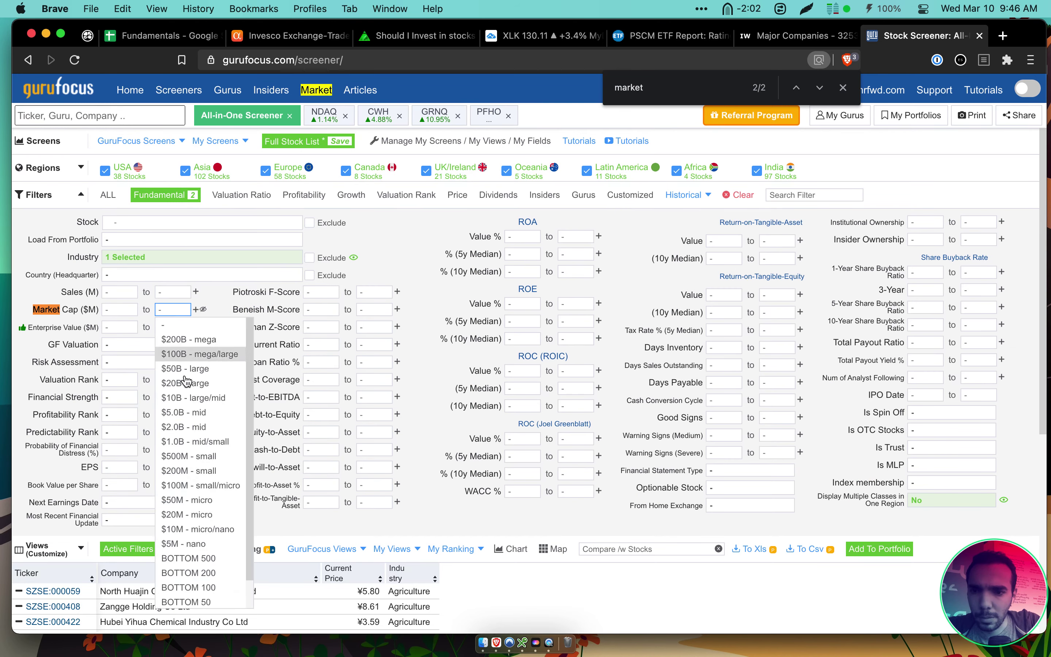
{"action": "left_click", "coordinate": [208, 413]}
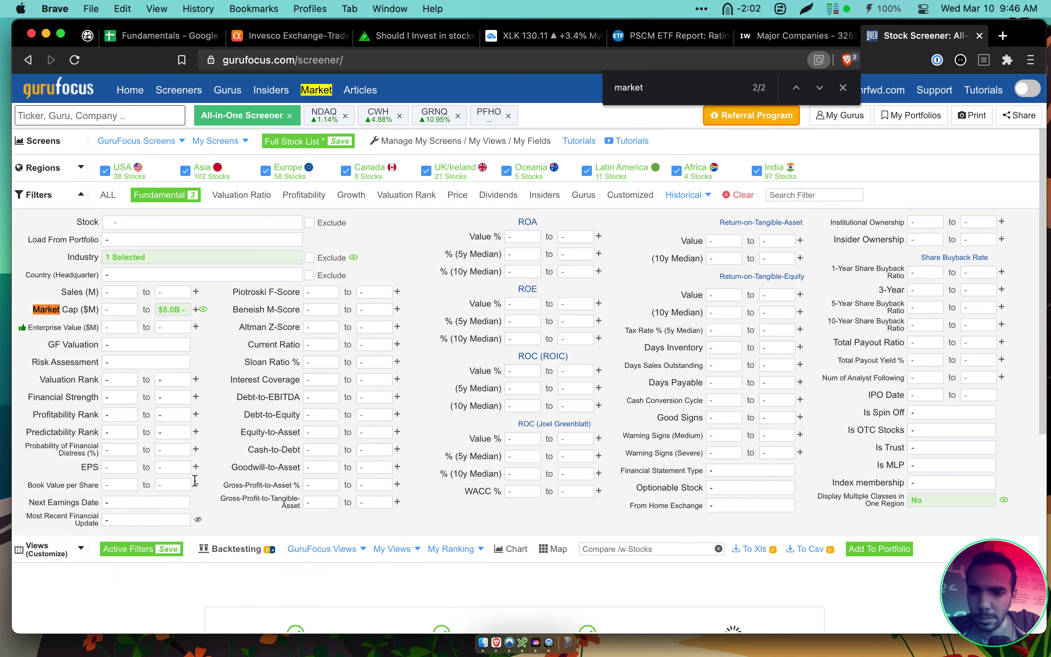
{"action": "scroll", "coordinate": [226, 422], "scroll_direction": "down", "scroll_amount": 5}
{"action": "scroll", "coordinate": [229, 397], "scroll_direction": "up", "scroll_amount": 10}
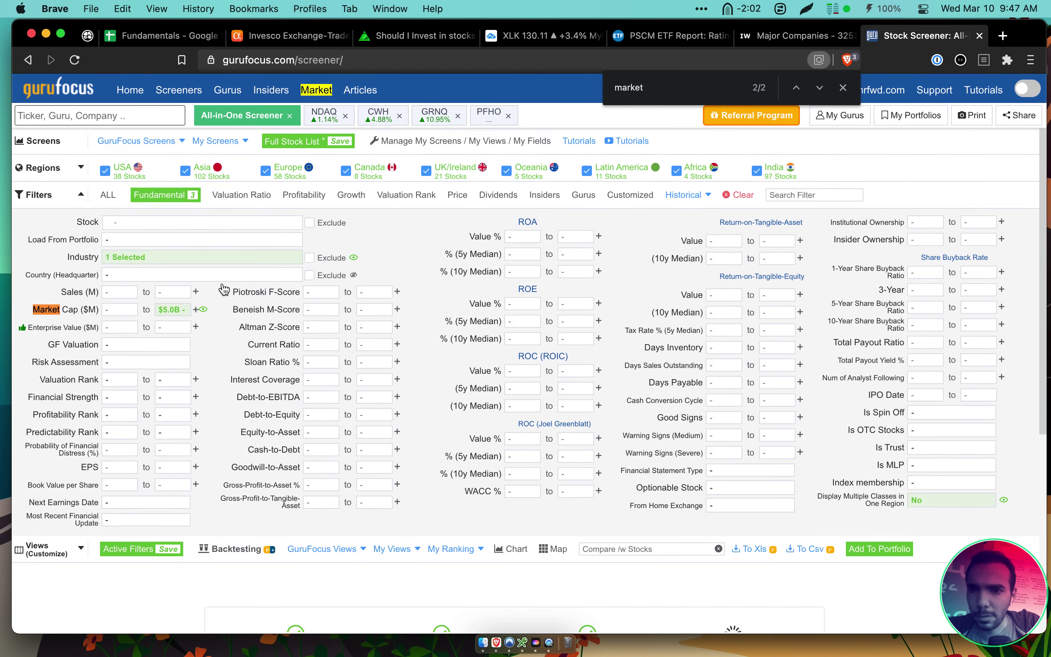
Search the screener page for a region or country filter and view the Country (Headquarter) choices without selecting one
{"action": "key", "text": "super+f"}
{"action": "type", "text": "region"}
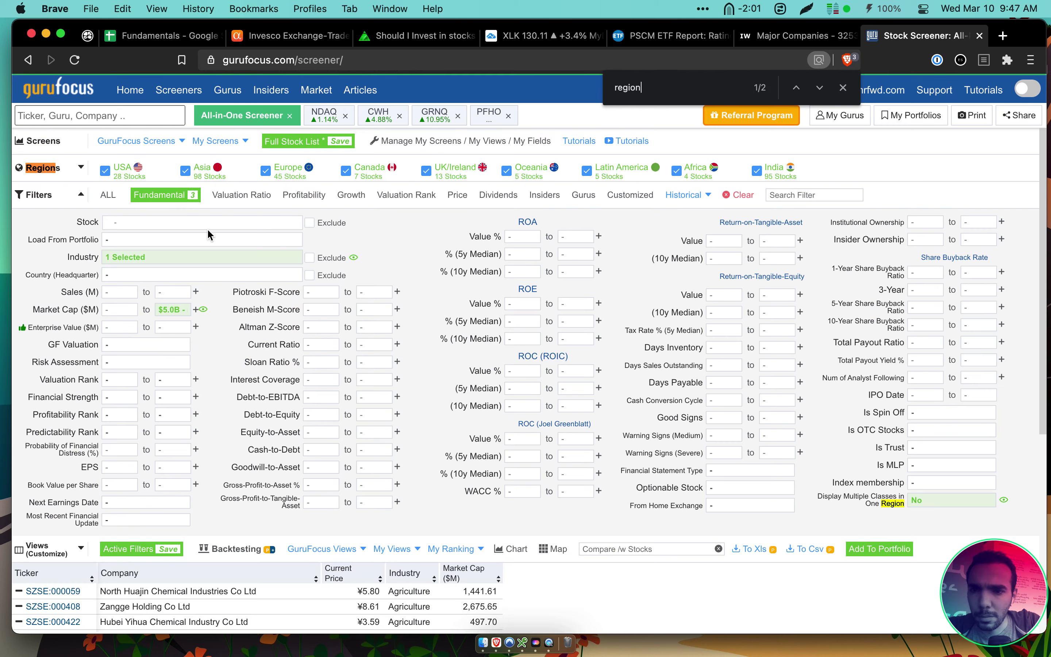
{"action": "key", "text": "BackSpace"}
{"action": "key", "text": "BackSpace"}
{"action": "key", "text": "BackSpace"}
{"action": "key", "text": "BackSpace"}
{"action": "key", "text": "BackSpace"}
{"action": "key", "text": "BackSpace"}
{"action": "type", "text": "country"}
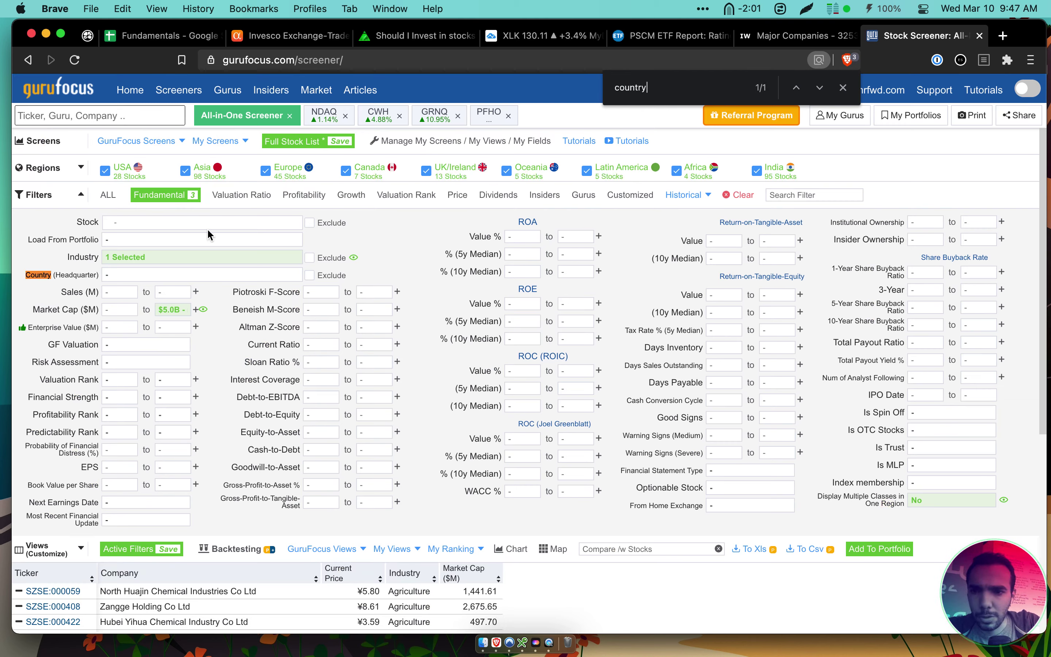
{"action": "left_click", "coordinate": [151, 276]}
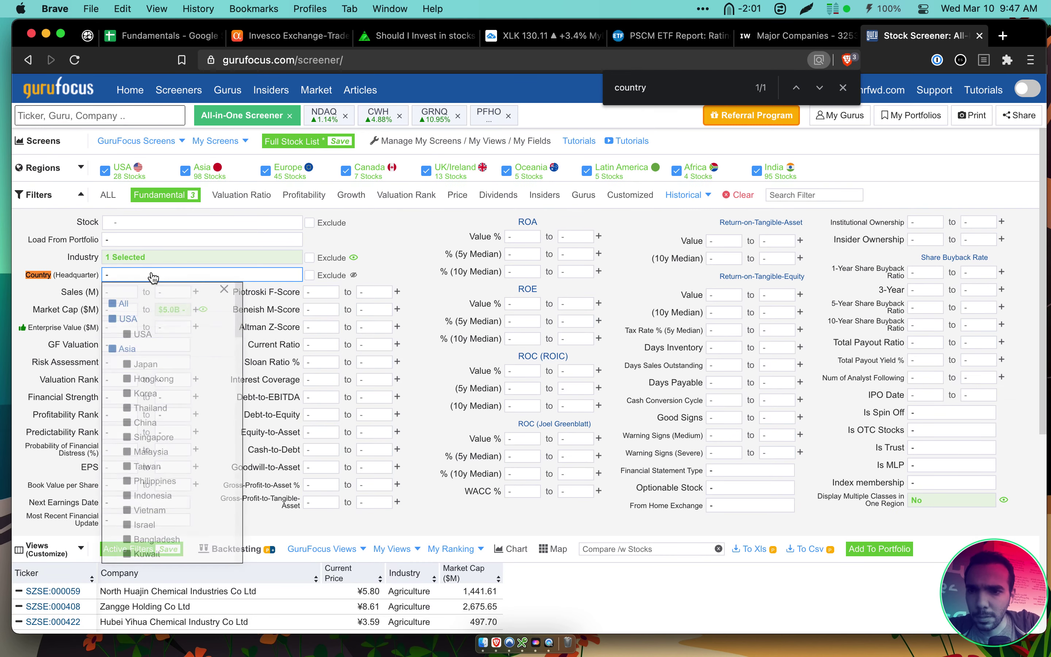
{"action": "left_click", "coordinate": [153, 276]}
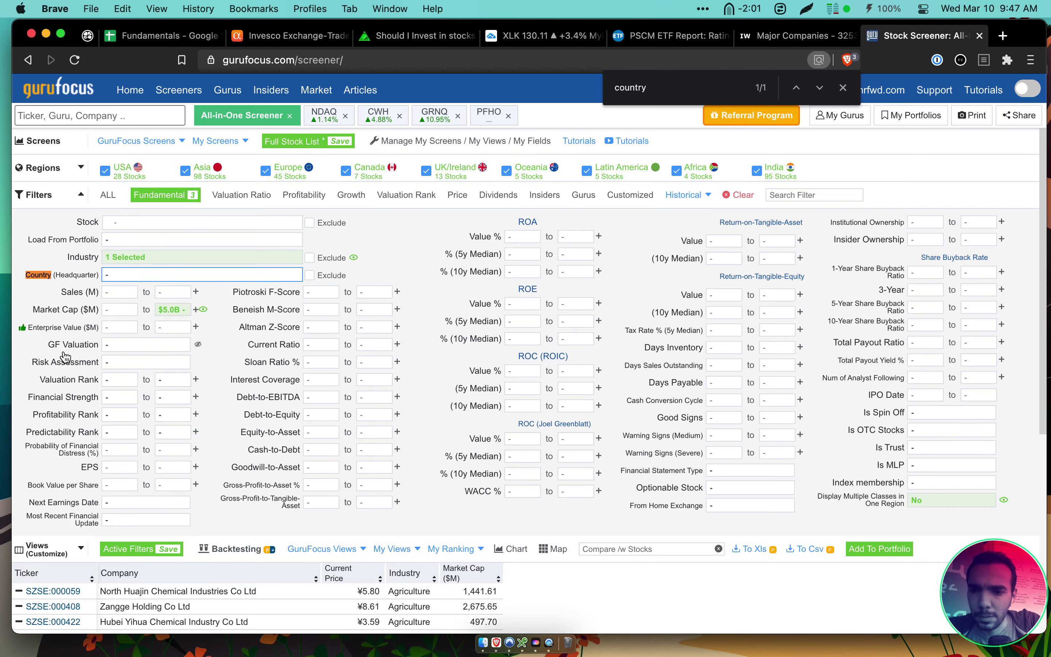
{"action": "scroll", "coordinate": [65, 312], "scroll_direction": "down", "scroll_amount": 5}
{"action": "scroll", "coordinate": [66, 358], "scroll_direction": "up", "scroll_amount": 5}
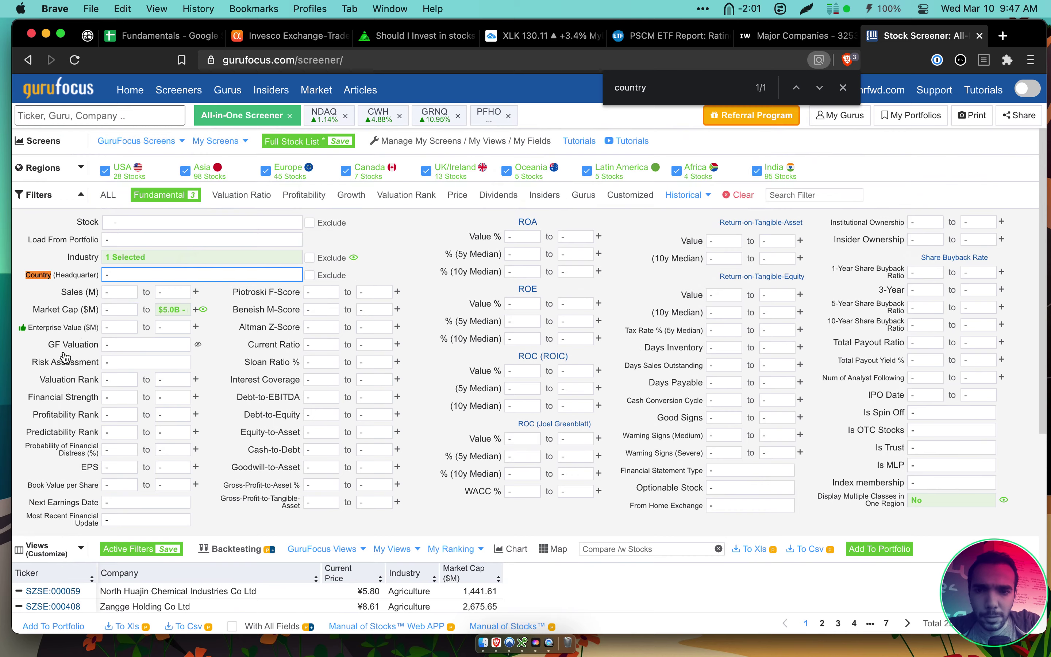
{"action": "key", "text": "super+f"}
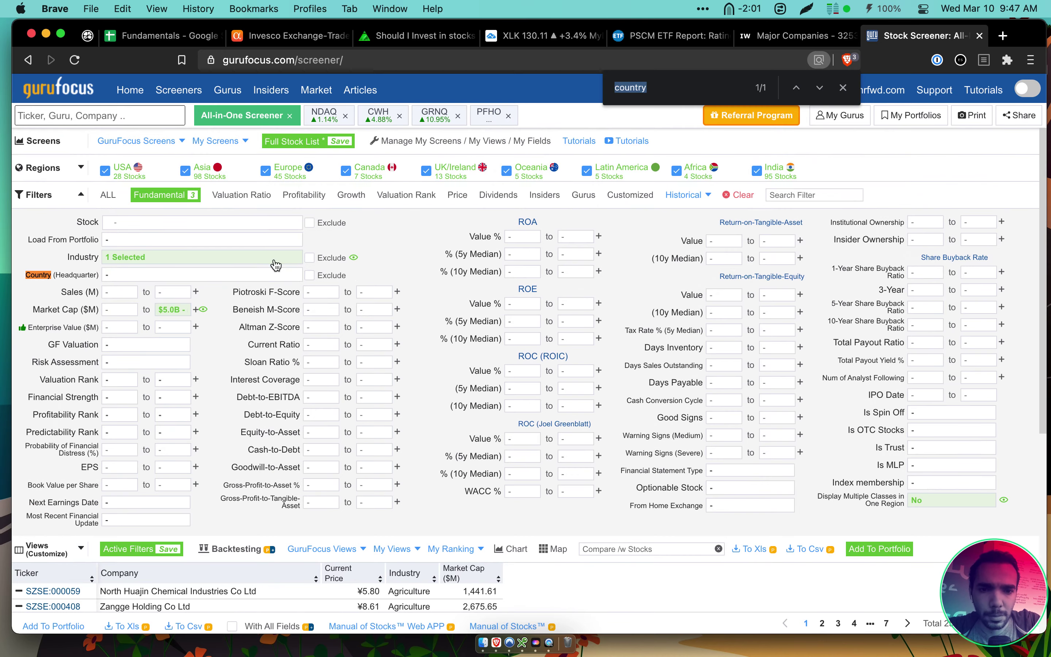
{"action": "type", "text": "list"}
{"action": "key", "text": "BackSpace"}
{"action": "key", "text": "BackSpace"}
{"action": "key", "text": "BackSpace"}
{"action": "key", "text": "BackSpace"}
{"action": "key", "text": "BackSpace"}
{"action": "key", "text": "BackSpace"}
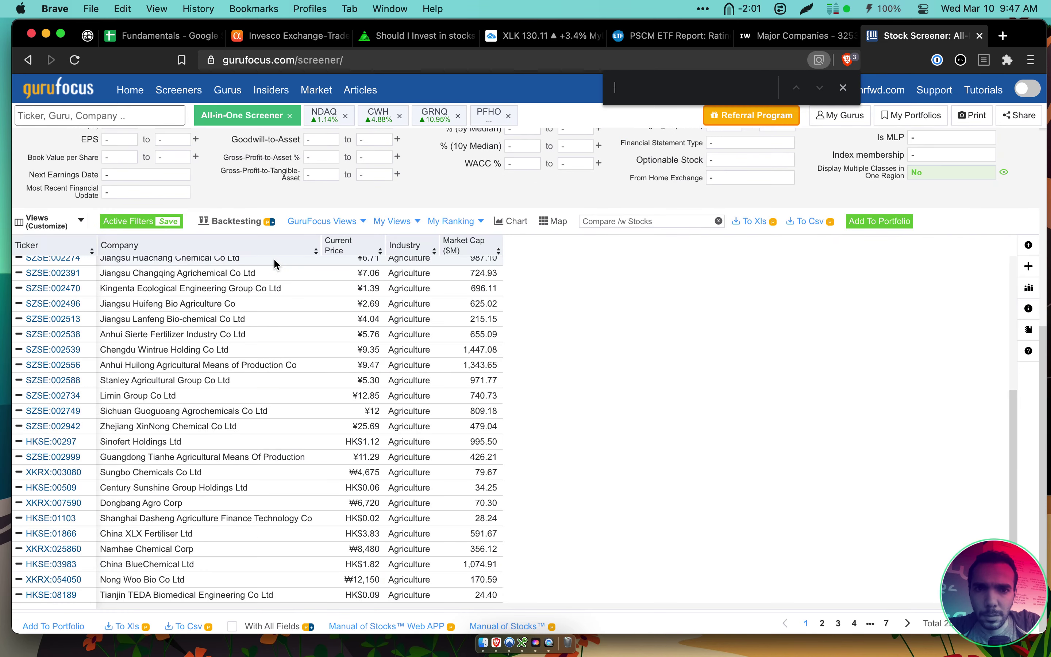
{"action": "key", "text": "super+e"}
{"action": "type", "text": "xchnage"}
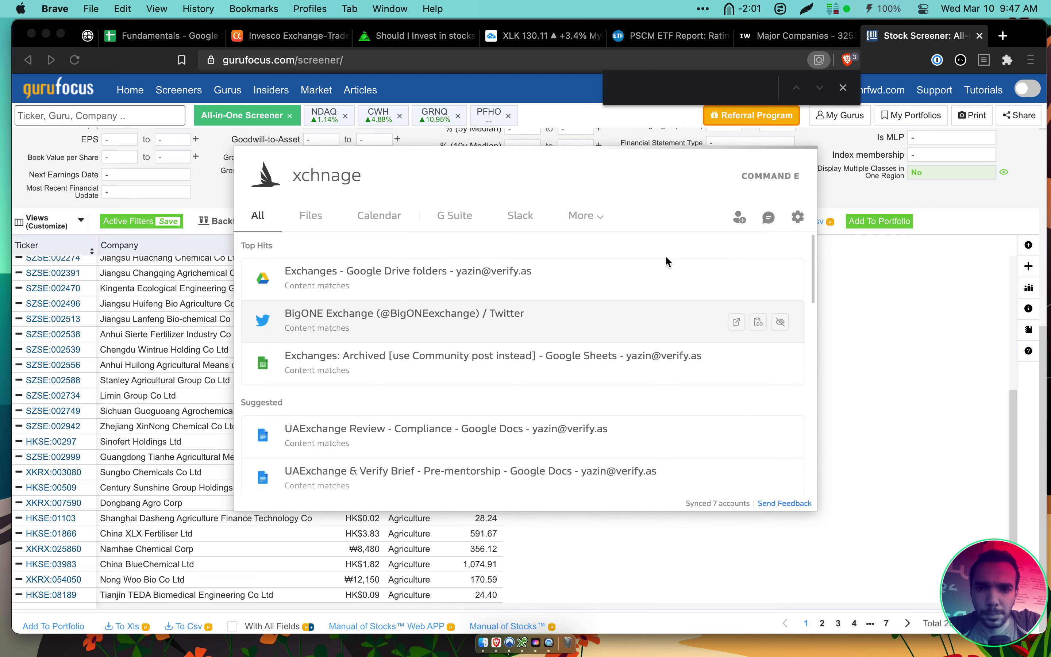
{"action": "key", "text": "Escape"}
{"action": "key", "text": "Escape"}
{"action": "key", "text": "Escape"}
{"action": "scroll", "coordinate": [694, 260], "scroll_direction": "up", "scroll_amount": 6}
{"action": "scroll", "coordinate": [692, 274], "scroll_direction": "up", "scroll_amount": 6}
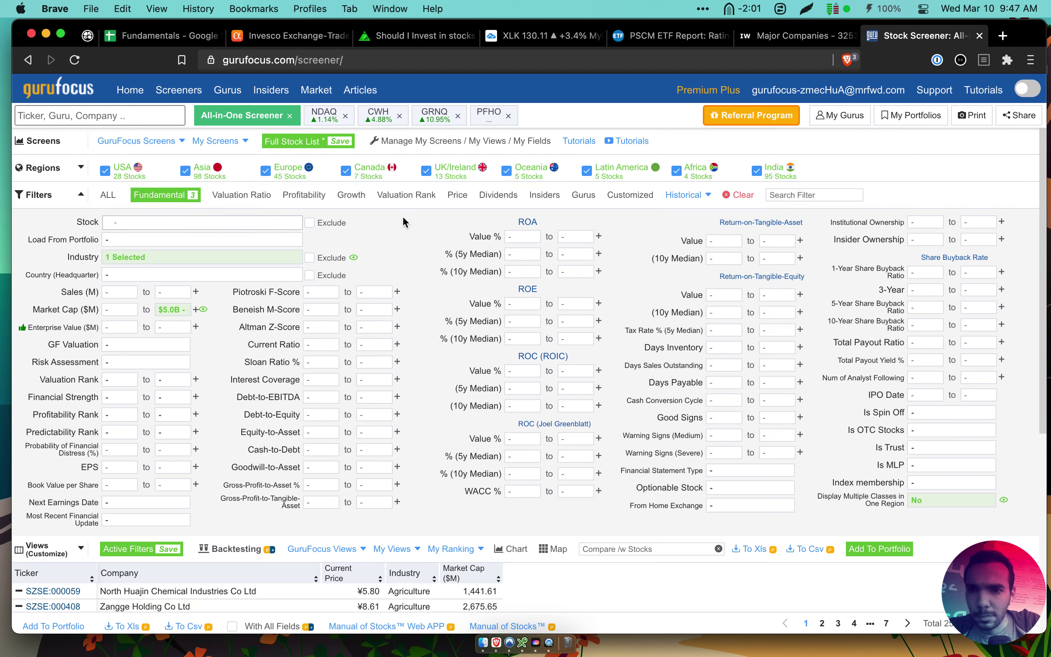
Set the Country (Headquarter) filter to USA and review the matching stocks
{"action": "left_click", "coordinate": [408, 225]}
{"action": "left_click", "coordinate": [217, 267]}
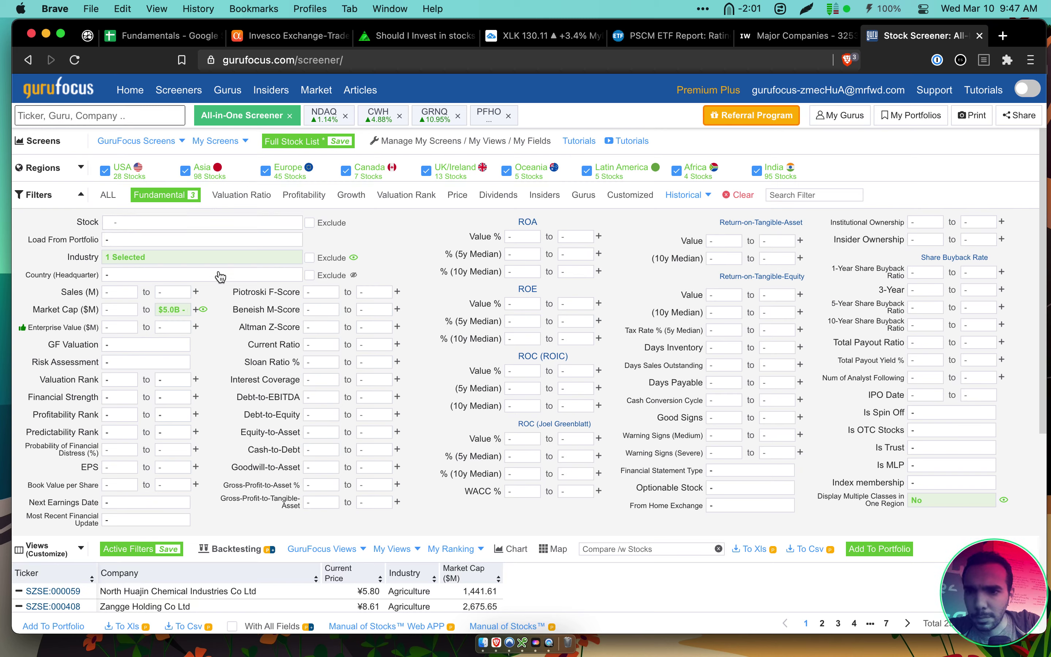
{"action": "left_click", "coordinate": [150, 331]}
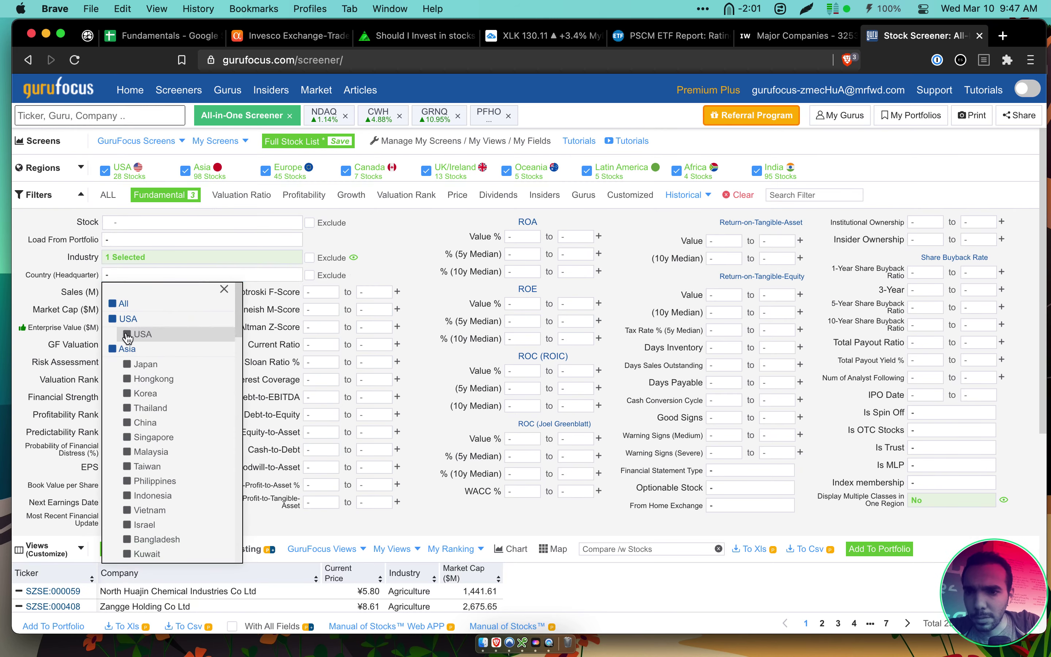
{"action": "left_click", "coordinate": [409, 262]}
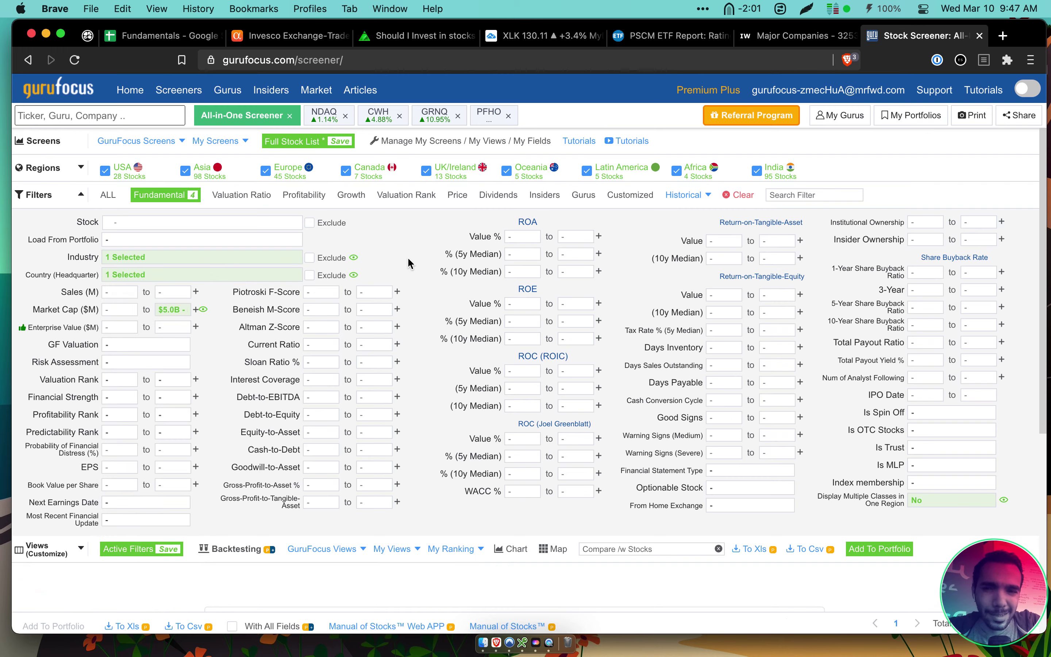
{"action": "scroll", "coordinate": [409, 262], "scroll_direction": "down", "scroll_amount": 5}
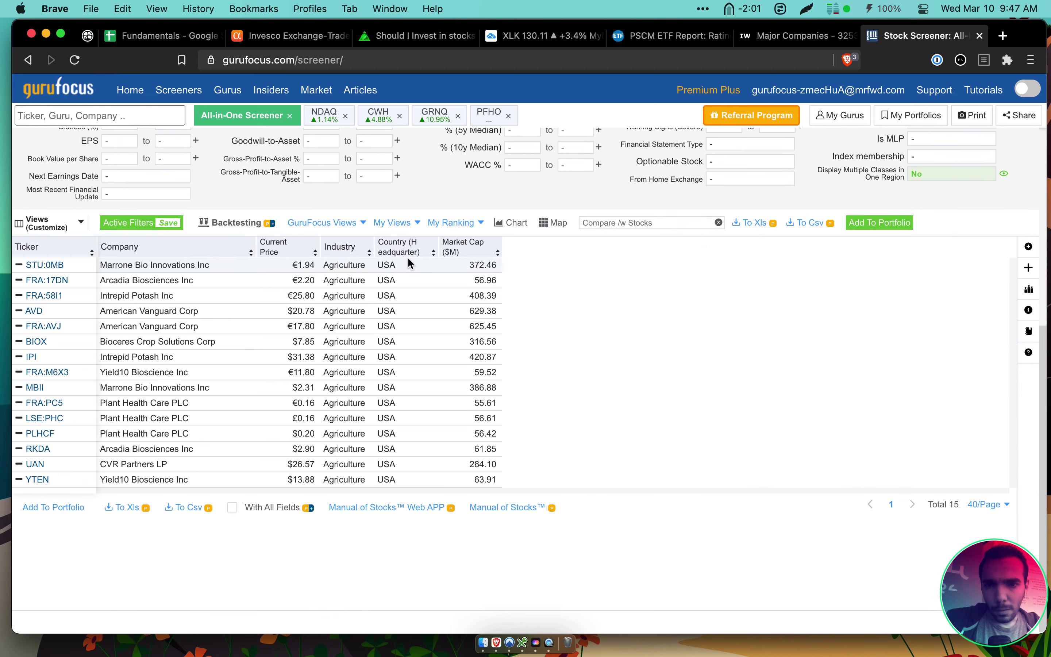
{"action": "scroll", "coordinate": [408, 260], "scroll_direction": "up", "scroll_amount": 5}
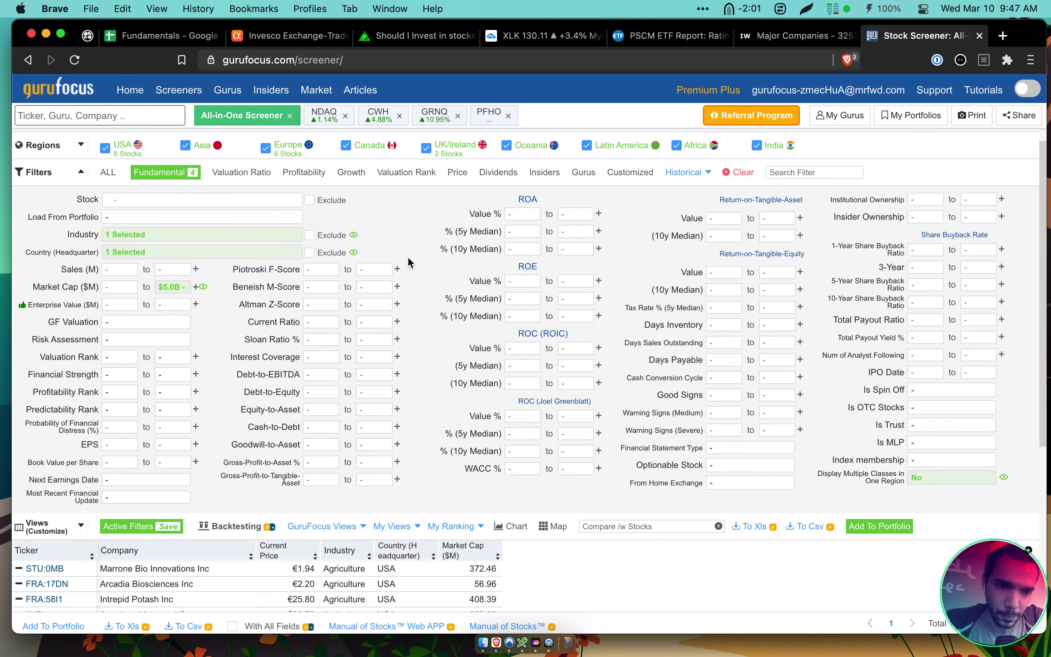
Search the screener page for an exchange filter
{"action": "key", "text": "super+f"}
{"action": "type", "text": "exchna"}
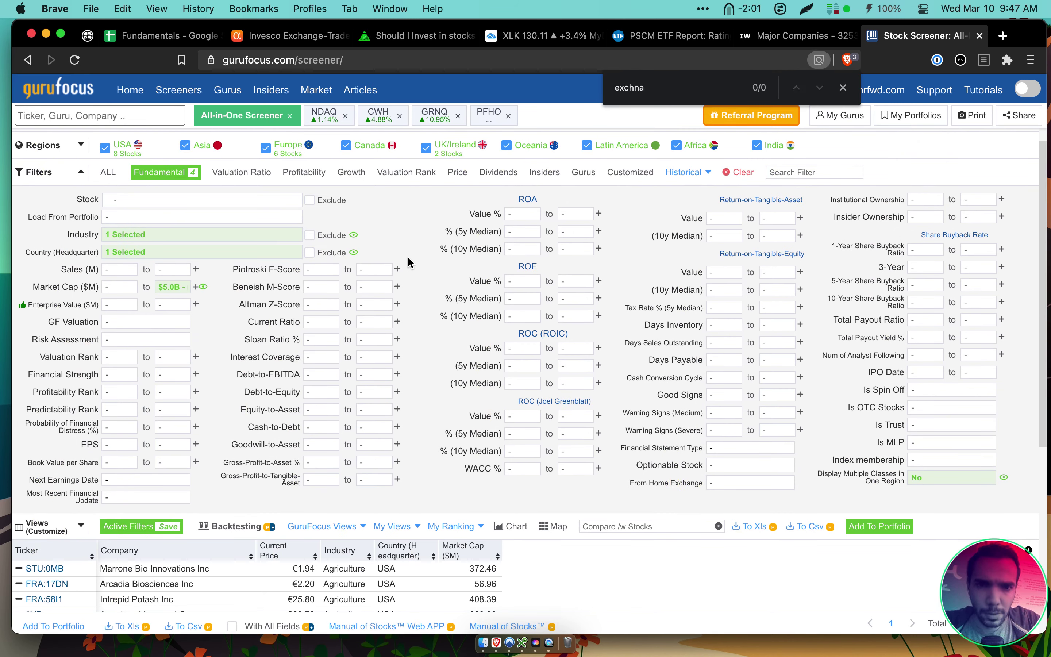
{"action": "key", "text": "BackSpace"}
{"action": "key", "text": "BackSpace"}
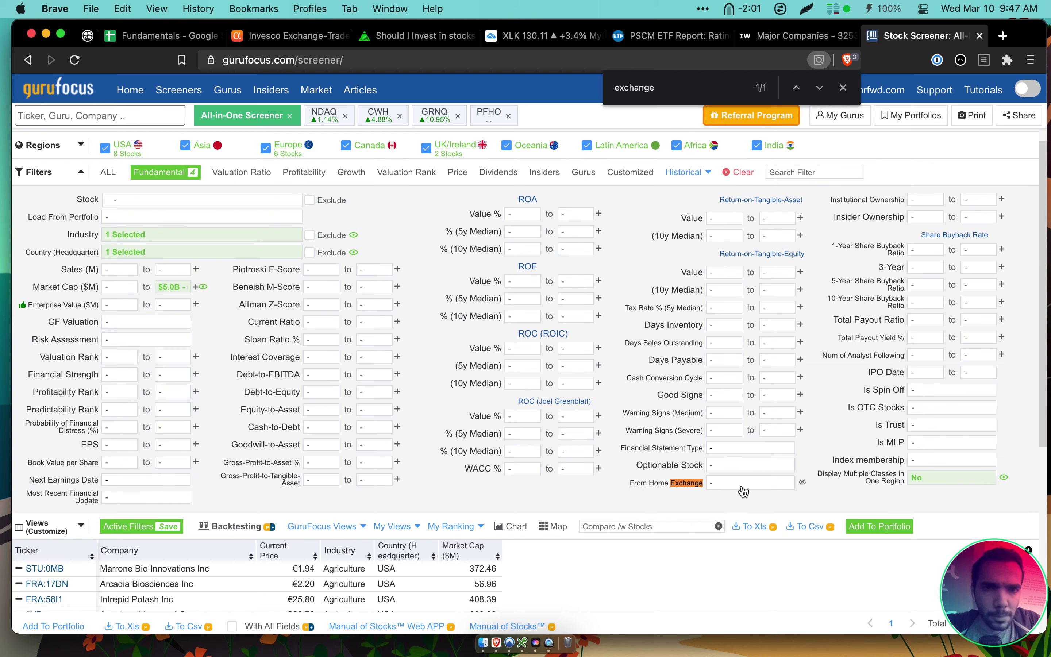
{"action": "key", "text": "Escape"}
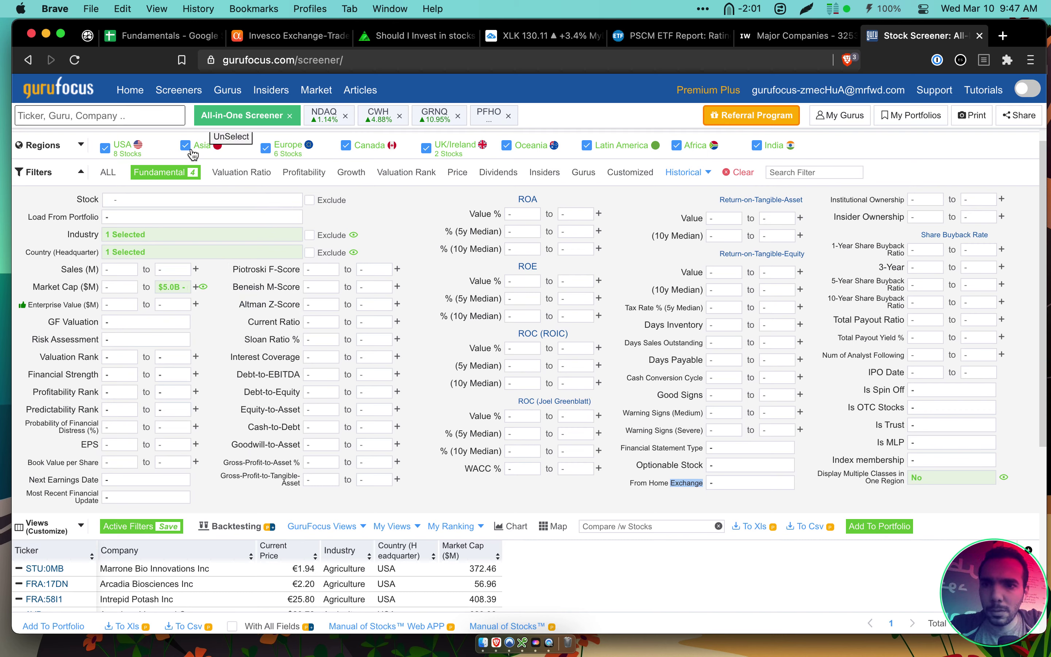
Restrict the screener's regions to USA by deselecting Asia, Europe, Canada, UK/Ireland, Oceania, Latin America, Africa and India
{"action": "left_click", "coordinate": [78, 147]}
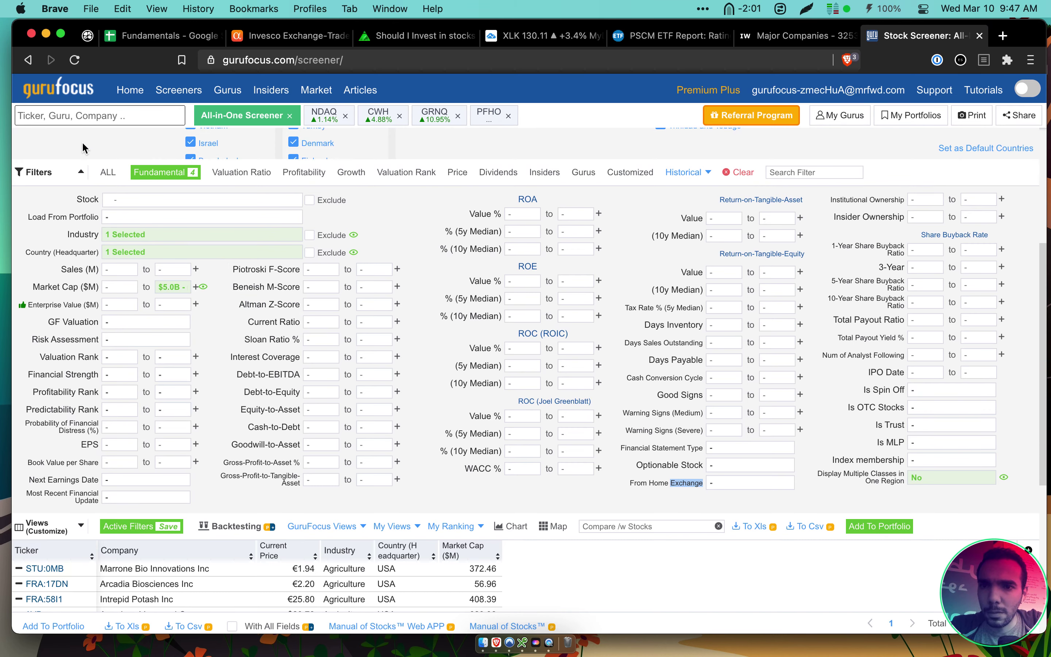
{"action": "left_click", "coordinate": [88, 153]}
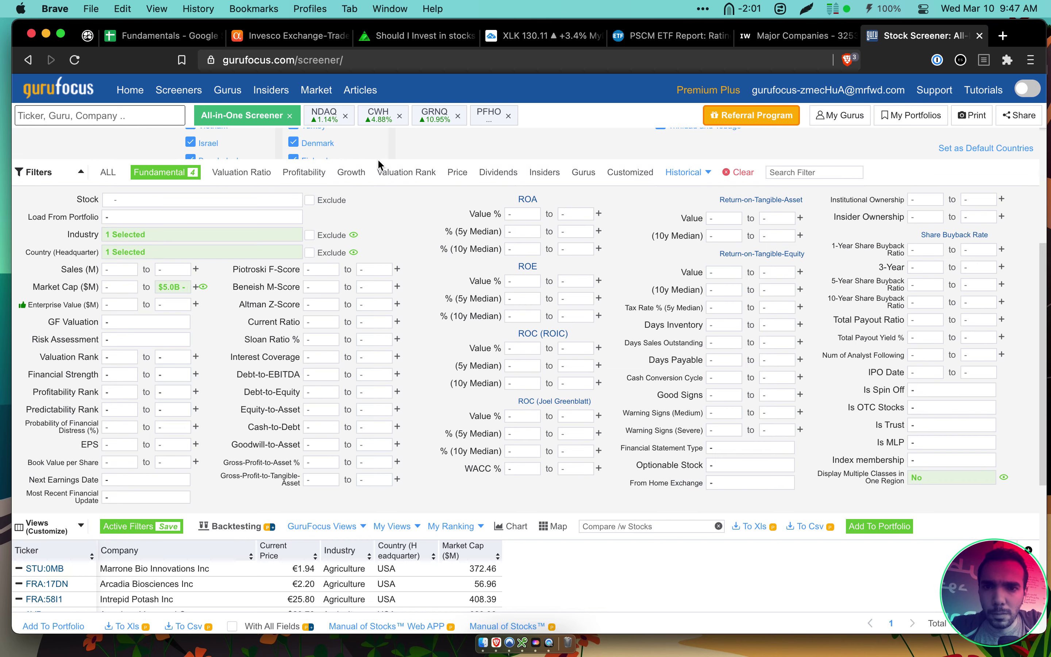
{"action": "scroll", "coordinate": [379, 144], "scroll_direction": "up", "scroll_amount": 6}
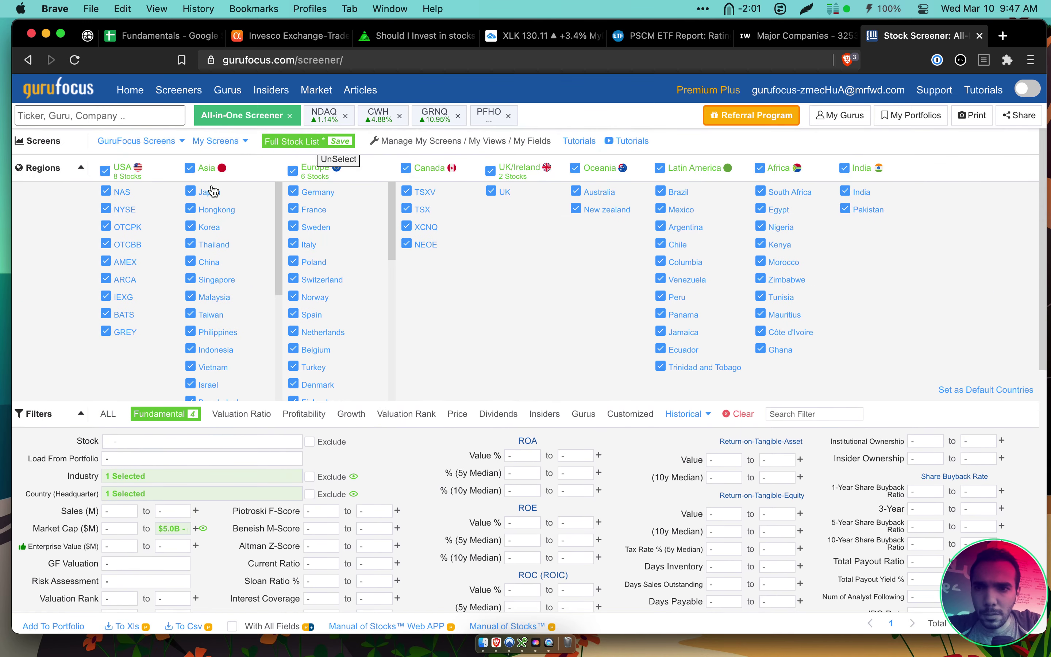
{"action": "left_click", "coordinate": [190, 168]}
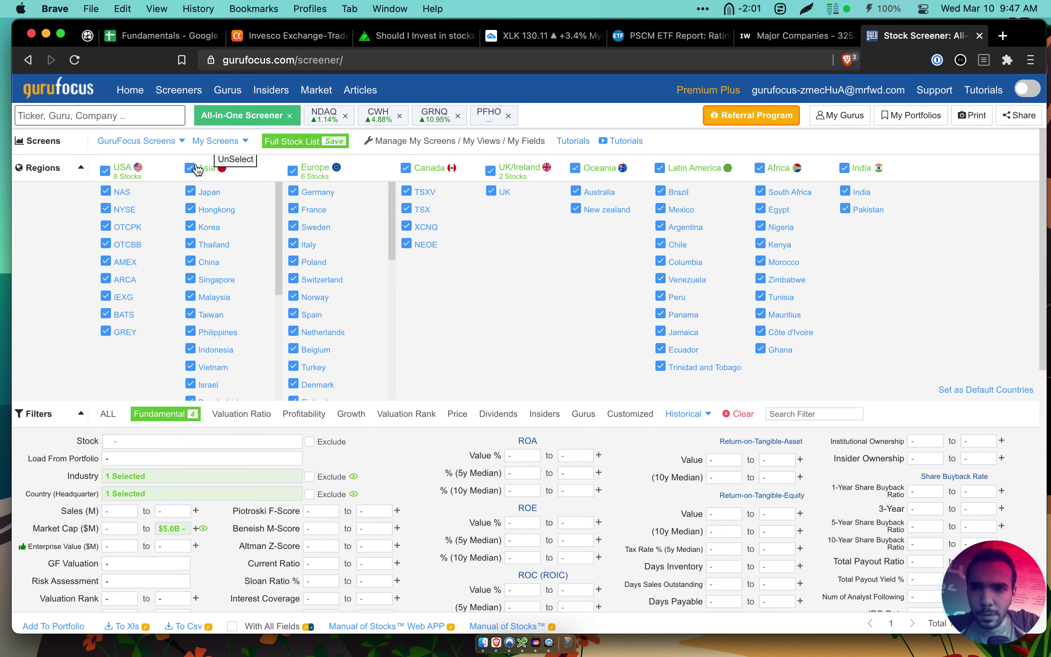
{"action": "left_click", "coordinate": [292, 171]}
{"action": "left_click", "coordinate": [406, 168]}
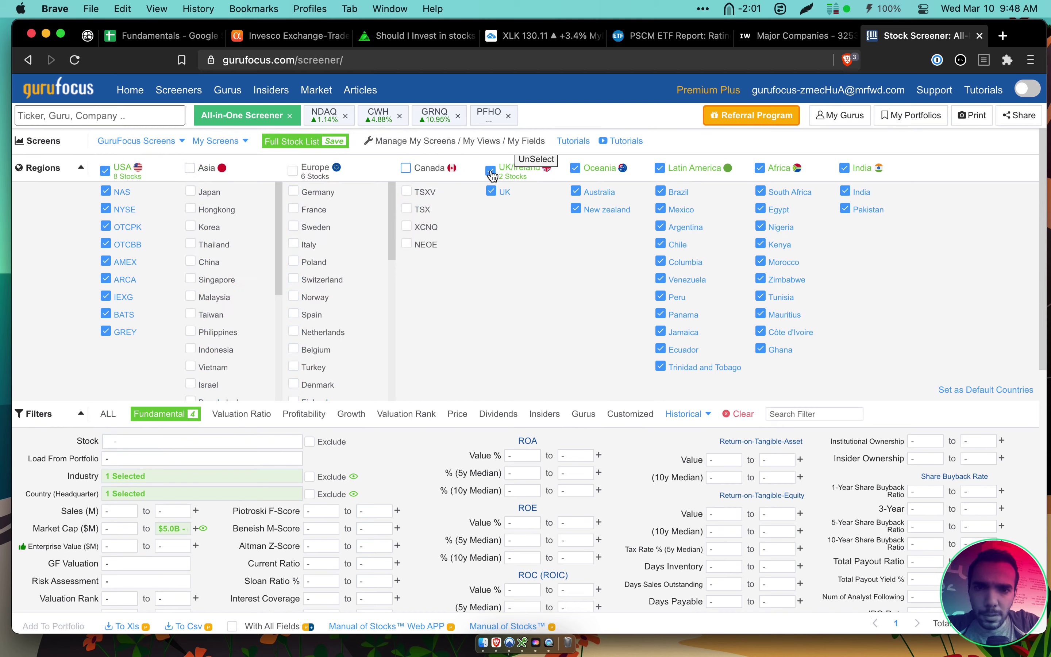
{"action": "left_click", "coordinate": [491, 171]}
{"action": "left_click", "coordinate": [575, 169]}
{"action": "left_click", "coordinate": [660, 169]}
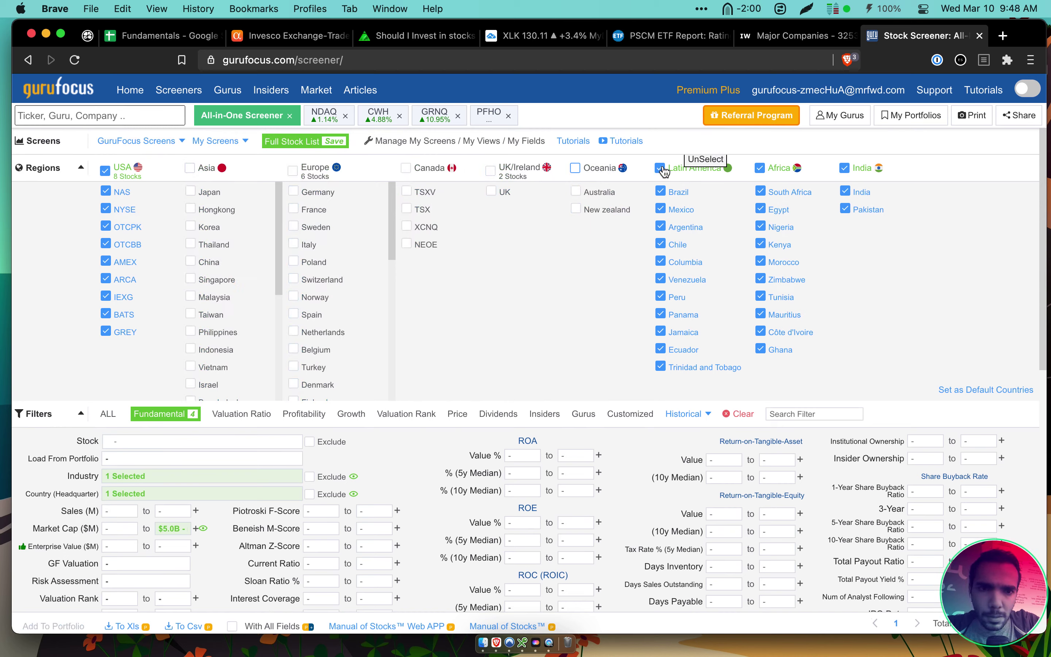
{"action": "left_click", "coordinate": [760, 170]}
{"action": "left_click", "coordinate": [839, 169]}
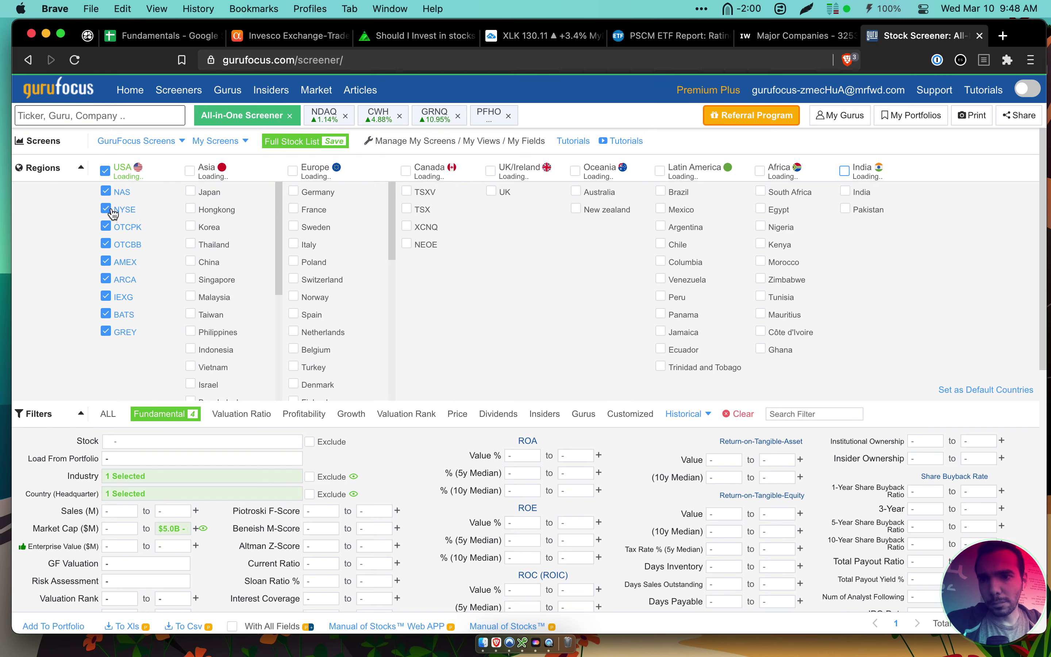
{"action": "left_click", "coordinate": [80, 168]}
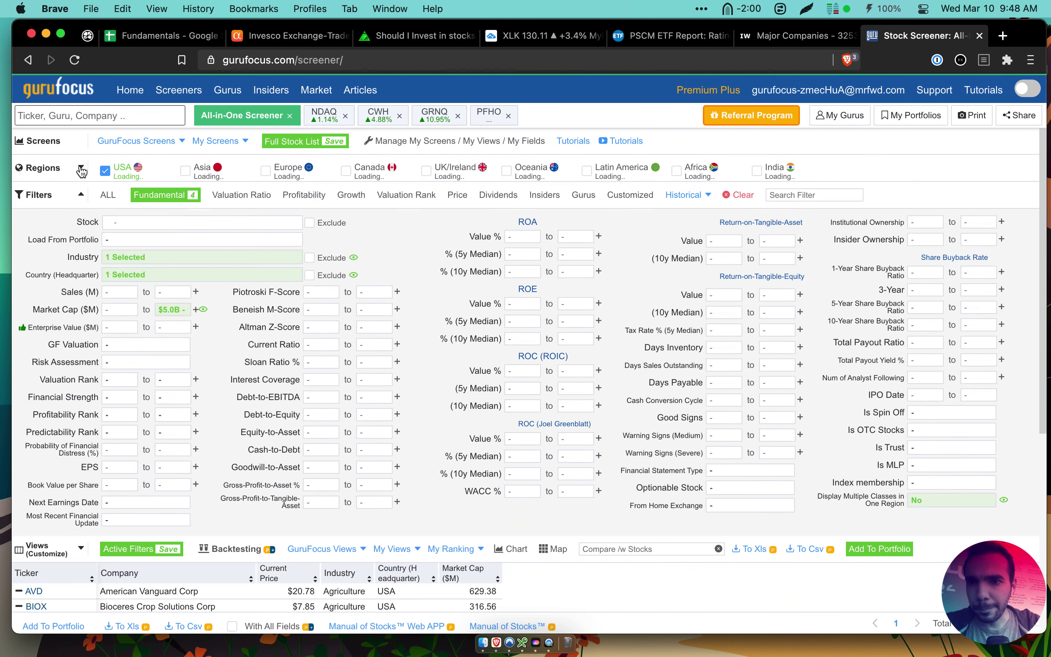
Clear the Country (Headquarter) filter so that no country is selected
{"action": "left_click", "coordinate": [282, 280]}
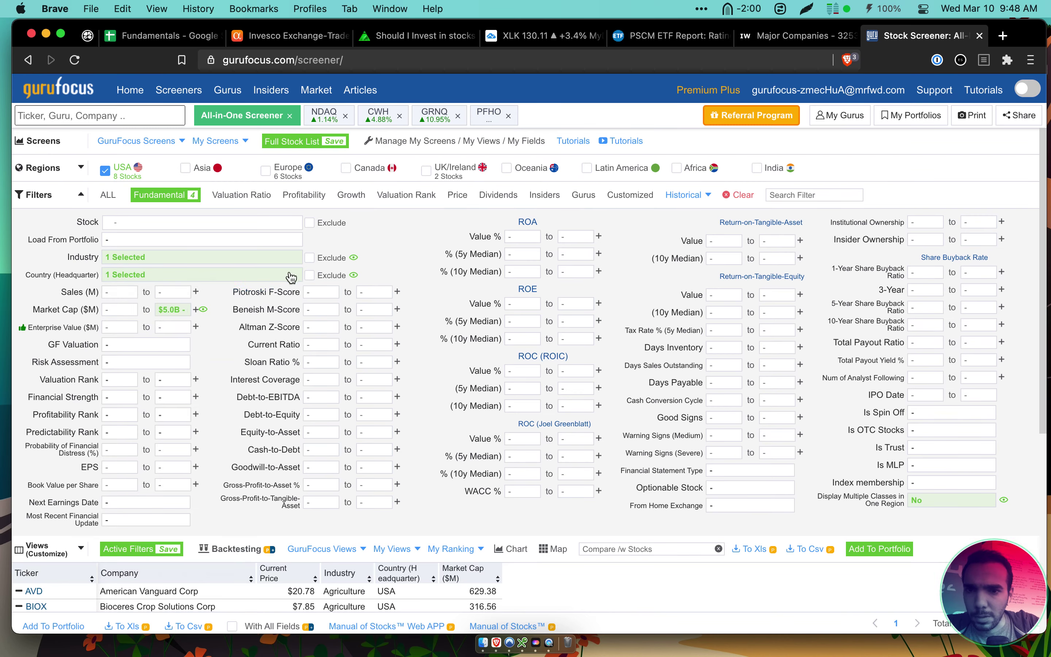
{"action": "left_click", "coordinate": [291, 278]}
{"action": "left_click", "coordinate": [112, 303]}
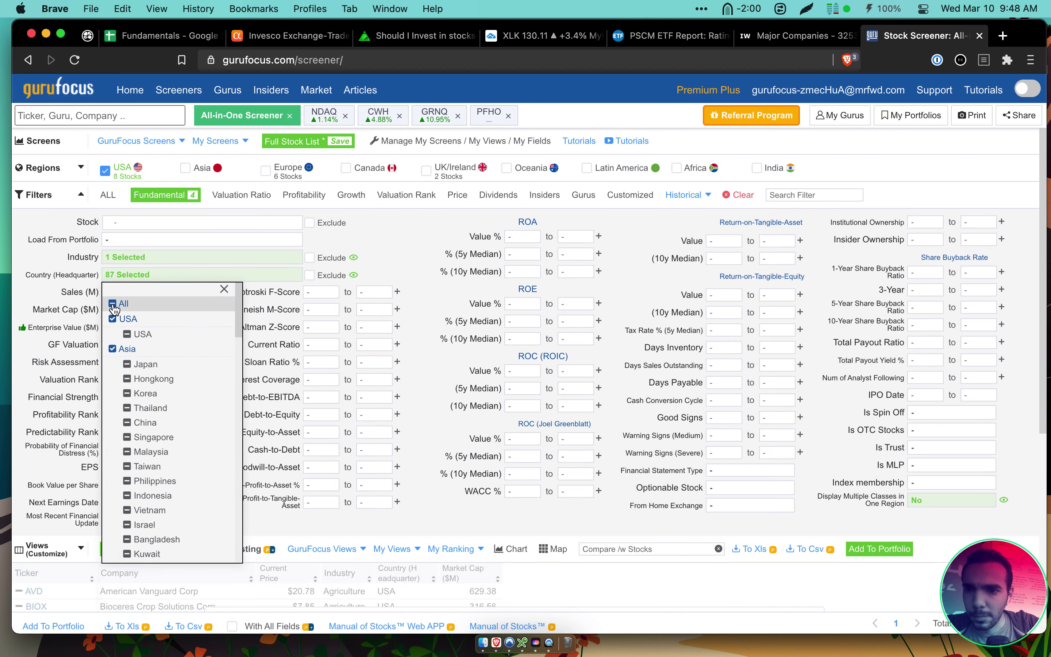
{"action": "left_click", "coordinate": [113, 303]}
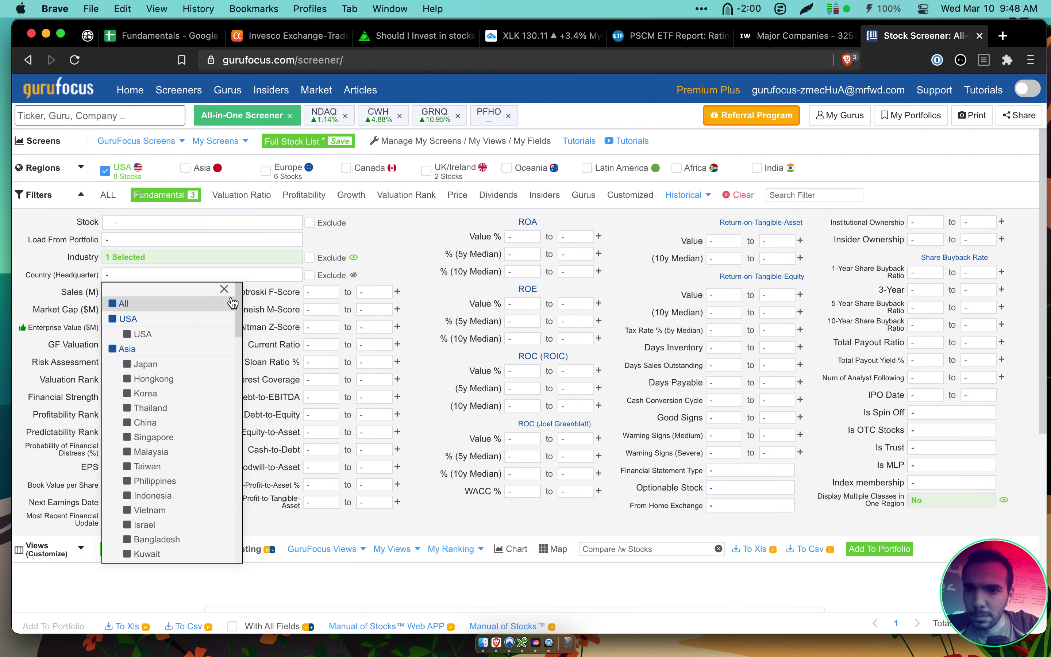
{"action": "left_click", "coordinate": [225, 289]}
Examine the list of matching agriculture stocks, comparing company names, prices and market caps
{"action": "scroll", "coordinate": [395, 256], "scroll_direction": "down", "scroll_amount": 5}
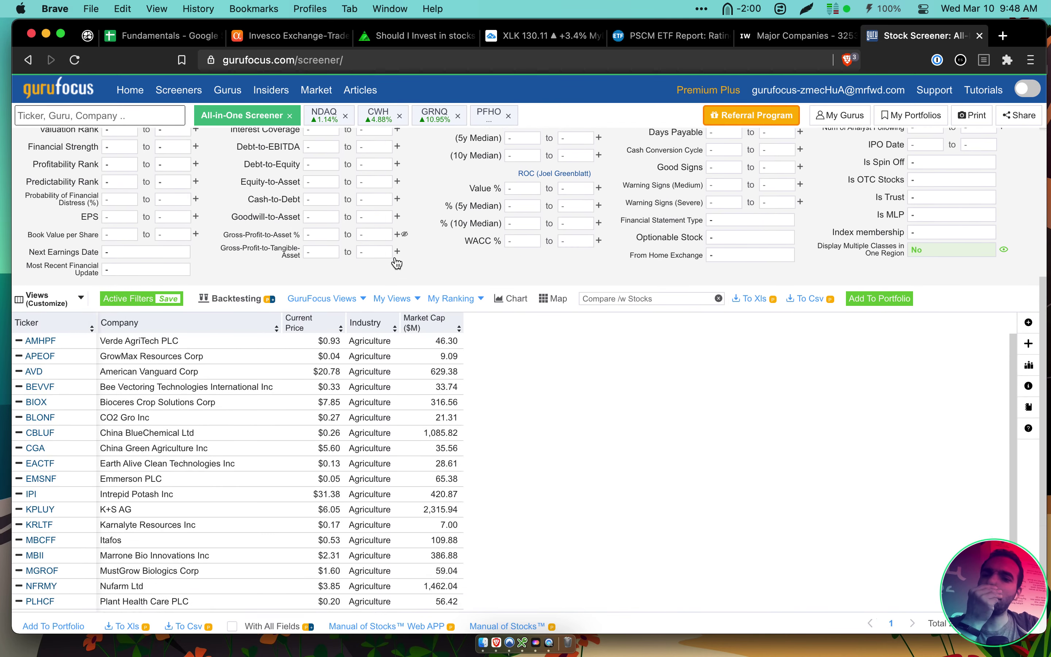
{"action": "scroll", "coordinate": [396, 263], "scroll_direction": "down", "scroll_amount": 2}
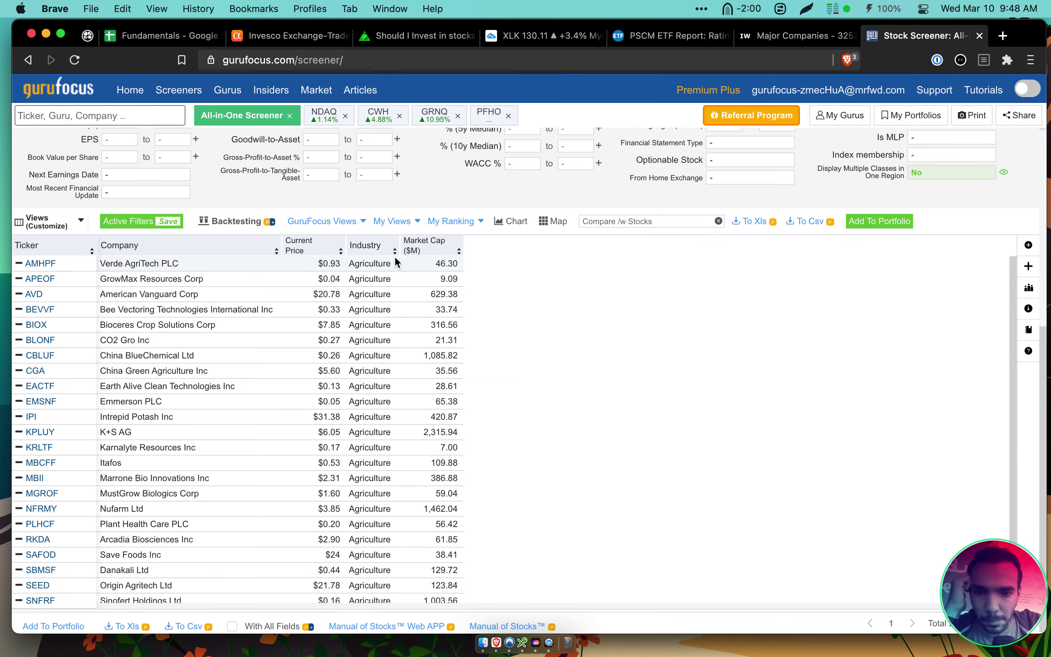
{"action": "scroll", "coordinate": [396, 263], "scroll_direction": "down", "scroll_amount": 2}
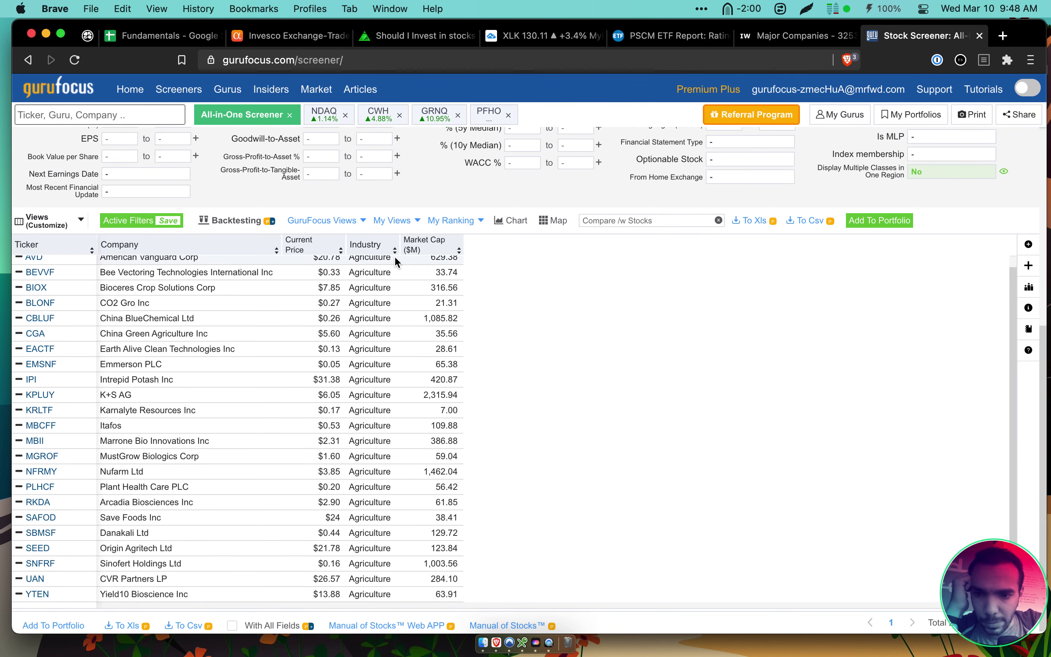
{"action": "scroll", "coordinate": [358, 414], "scroll_direction": "up", "scroll_amount": 10}
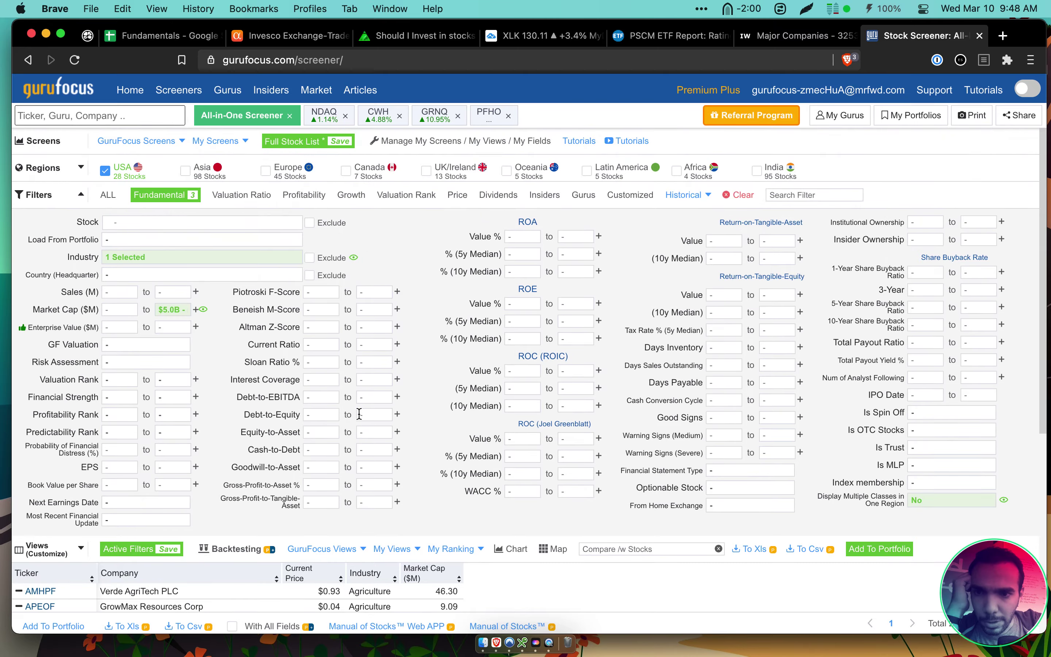
{"action": "scroll", "coordinate": [402, 295], "scroll_direction": "down", "scroll_amount": 1}
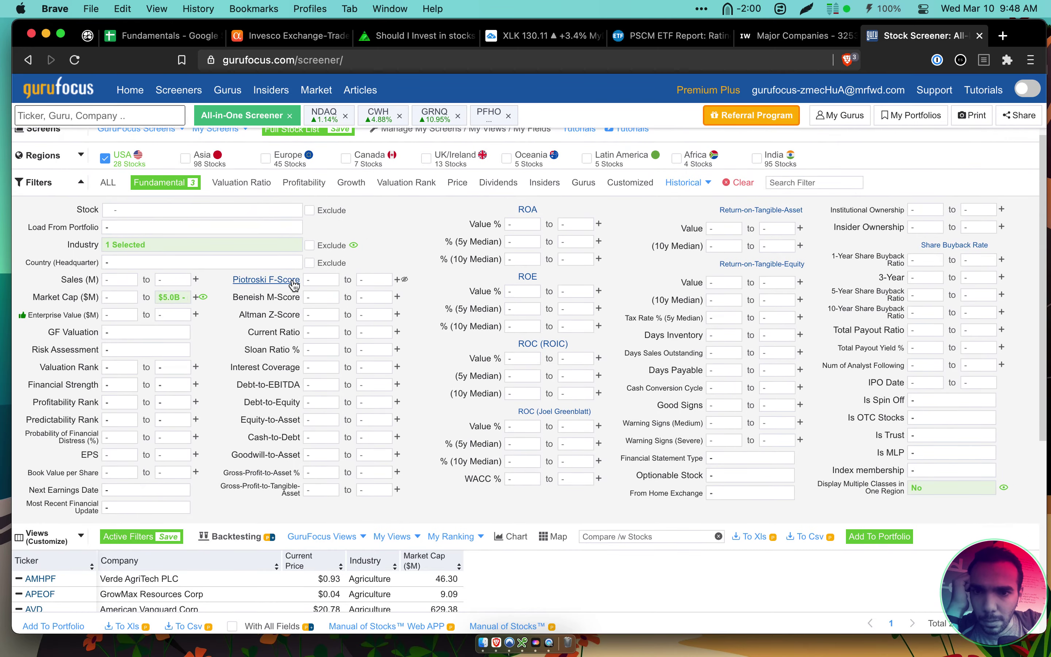
{"action": "scroll", "coordinate": [291, 280], "scroll_direction": "down", "scroll_amount": 10}
{"action": "scroll", "coordinate": [292, 280], "scroll_direction": "down", "scroll_amount": 2}
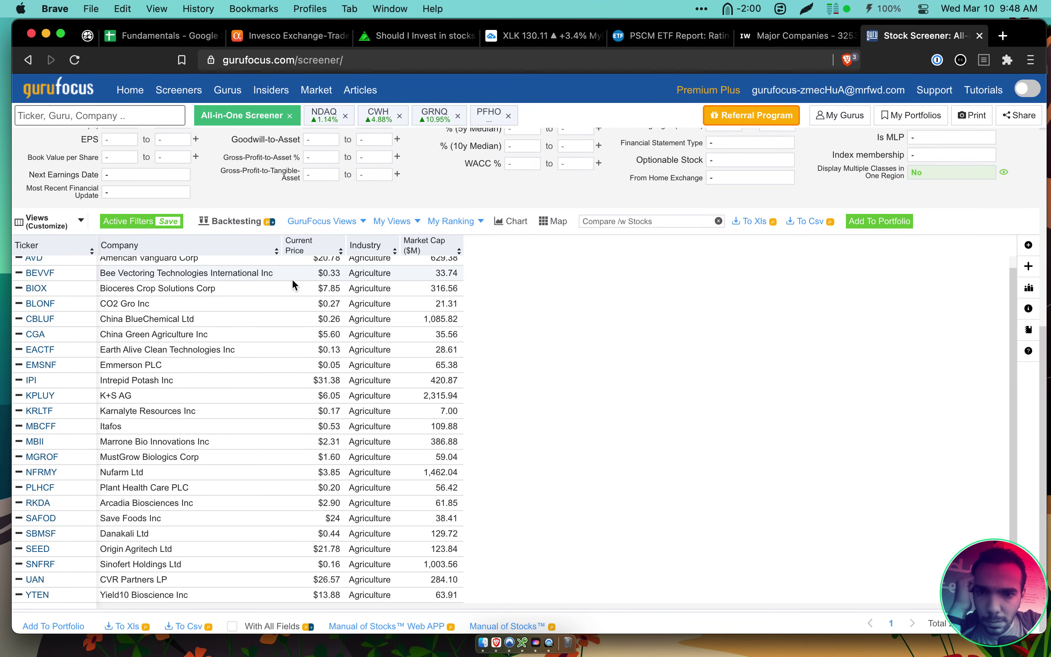
{"action": "scroll", "coordinate": [288, 326], "scroll_direction": "up", "scroll_amount": 3}
{"action": "scroll", "coordinate": [289, 329], "scroll_direction": "up", "scroll_amount": 1}
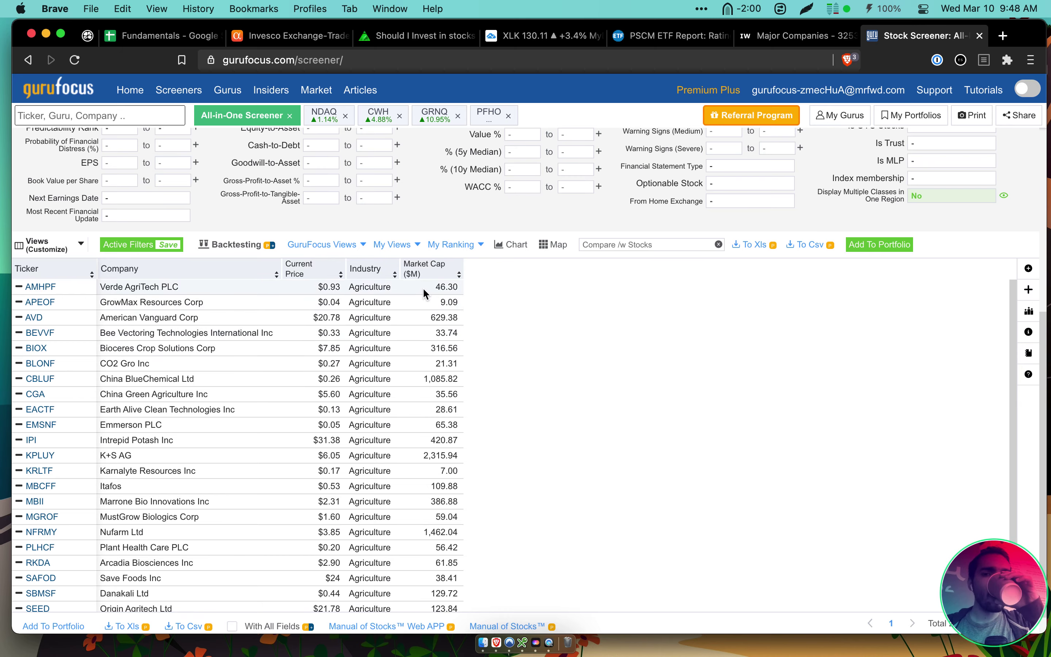
Set the Market Cap ($M) filter's lower limit to $50M - micro and review the matching stocks
{"action": "scroll", "coordinate": [427, 363], "scroll_direction": "up", "scroll_amount": 10}
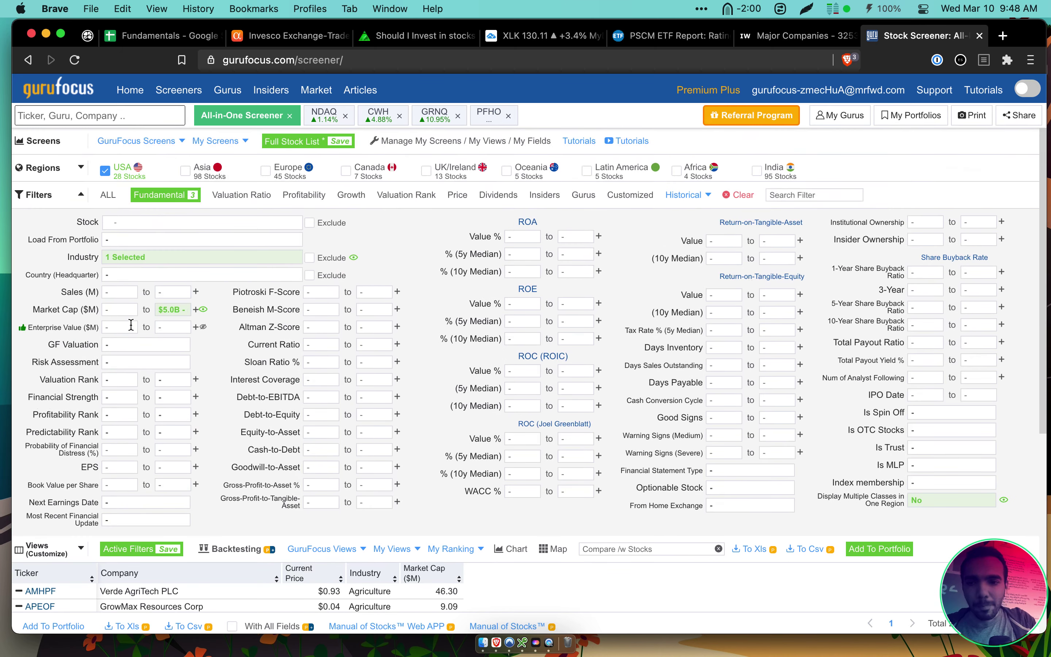
{"action": "left_click", "coordinate": [136, 311]}
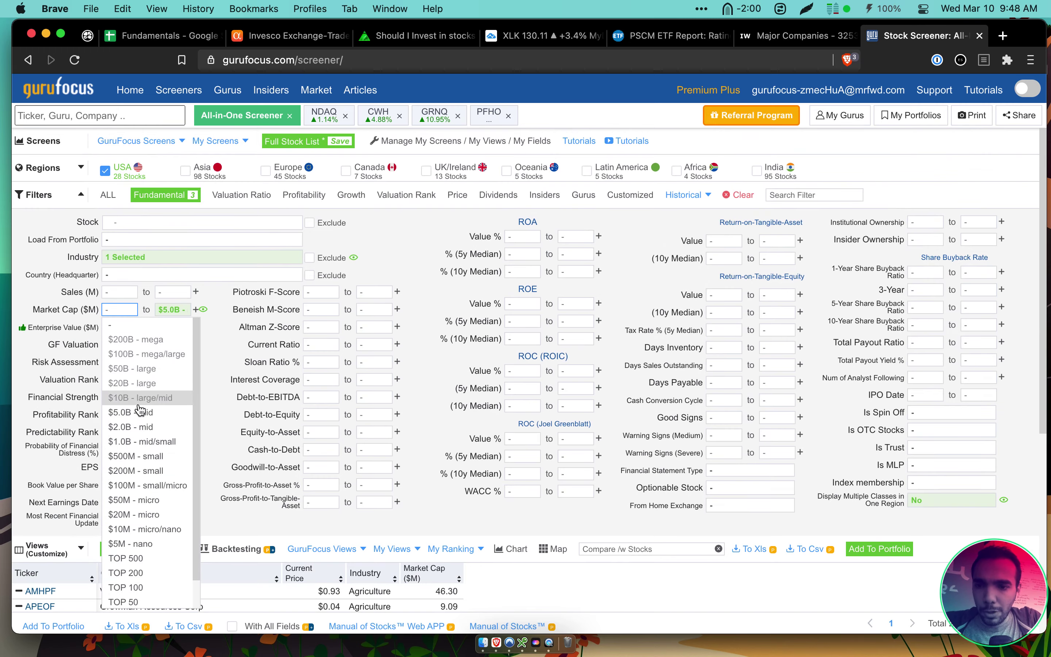
{"action": "scroll", "coordinate": [145, 404], "scroll_direction": "down", "scroll_amount": 1}
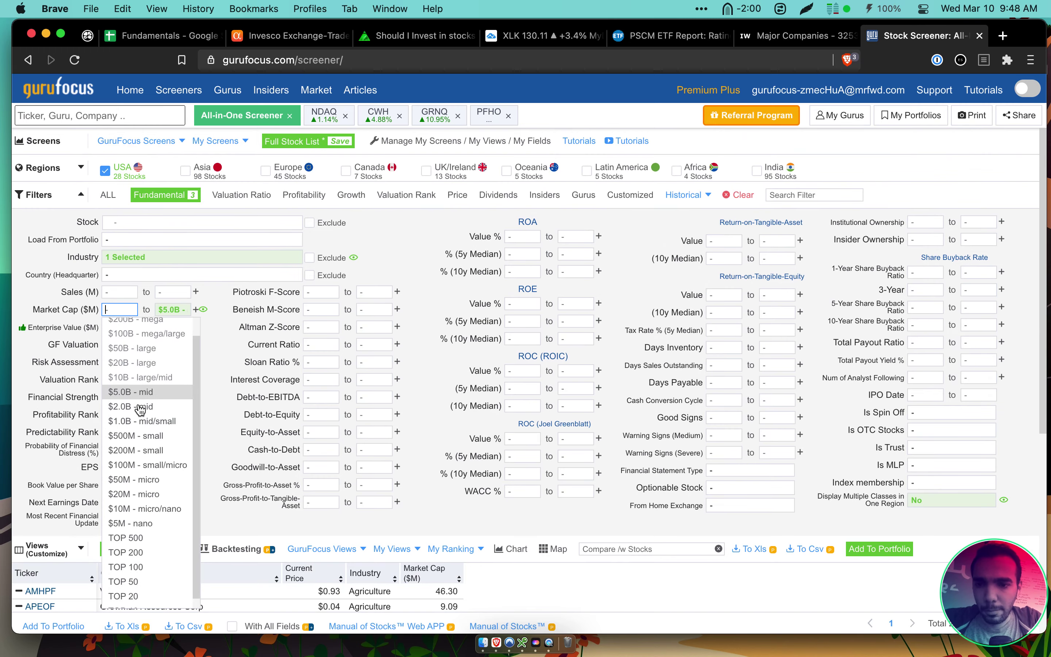
{"action": "left_click", "coordinate": [166, 484]}
{"action": "scroll", "coordinate": [235, 486], "scroll_direction": "down", "scroll_amount": 10}
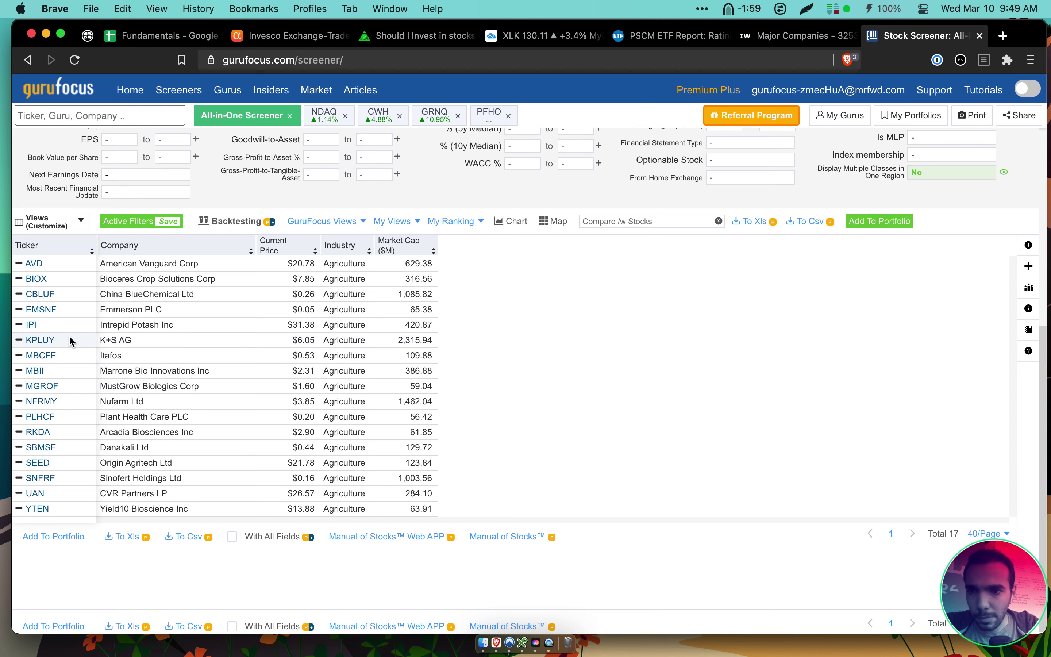
{"action": "mouse_move", "coordinate": [68, 337]}
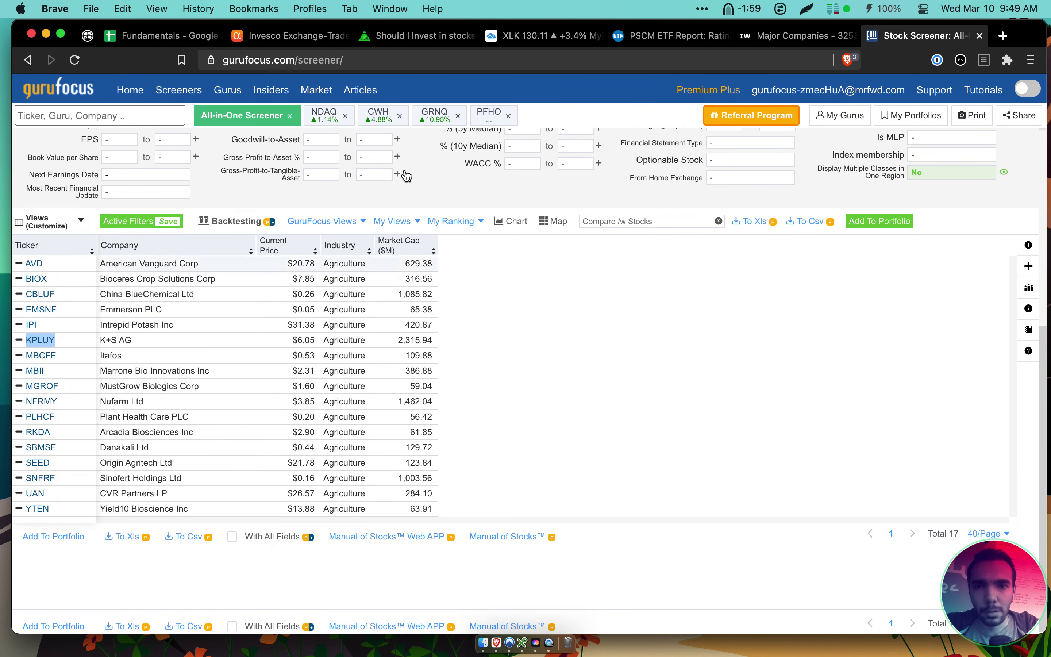
Switch to the Seeking Alpha page for PSCM and examine its holdings breakdown and Top 10 Holdings
{"action": "left_click", "coordinate": [287, 36]}
{"action": "left_click", "coordinate": [168, 38]}
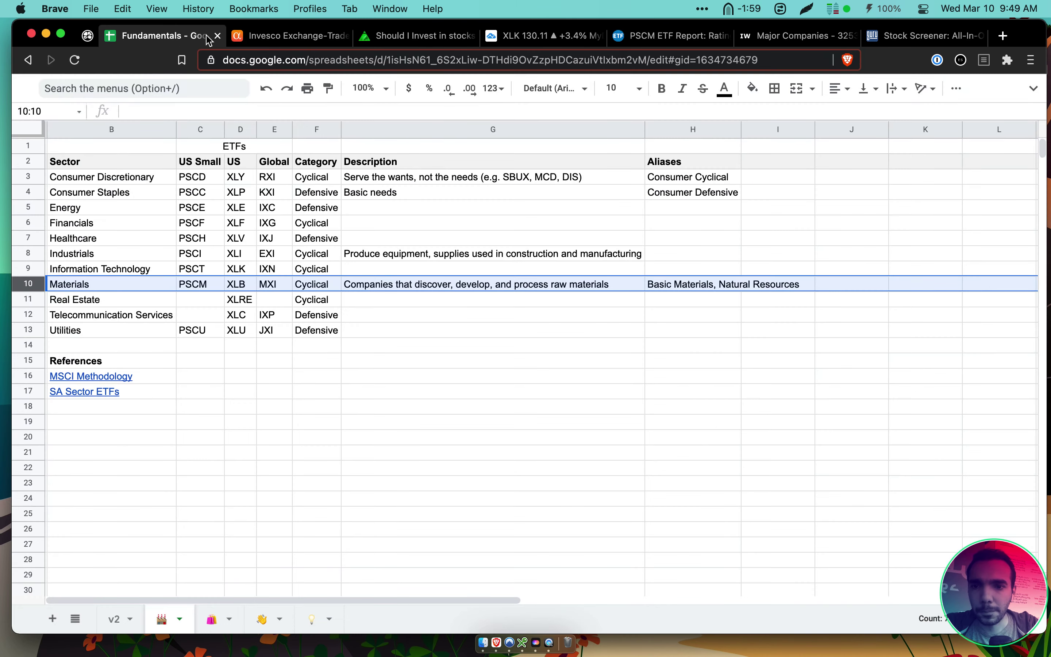
{"action": "left_click", "coordinate": [283, 37]}
{"action": "scroll", "coordinate": [334, 329], "scroll_direction": "down", "scroll_amount": 2}
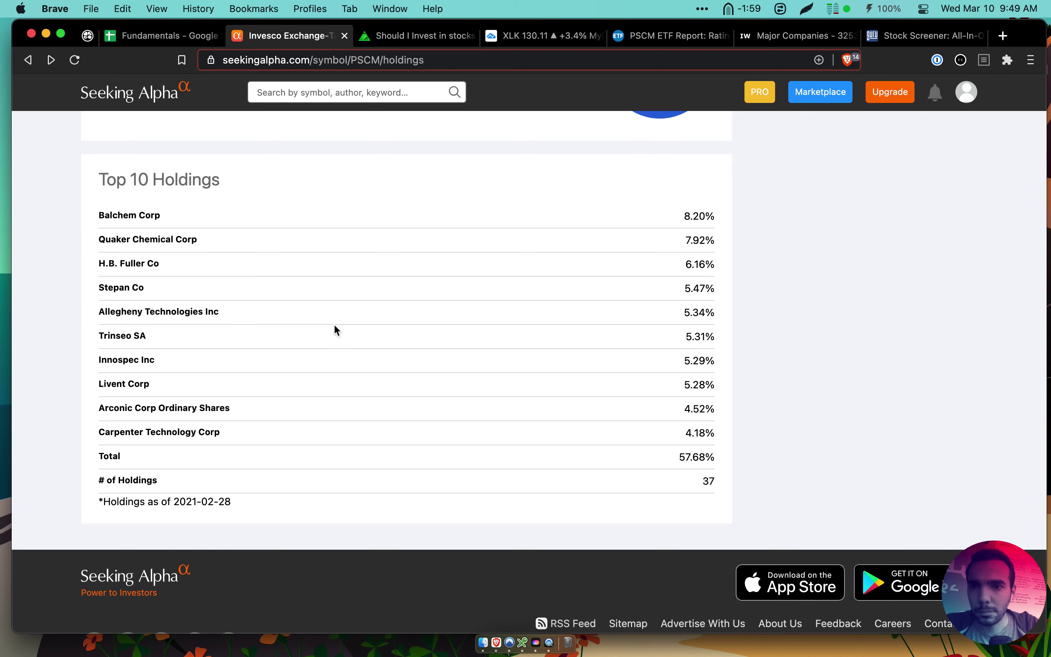
{"action": "scroll", "coordinate": [335, 326], "scroll_direction": "up", "scroll_amount": 10}
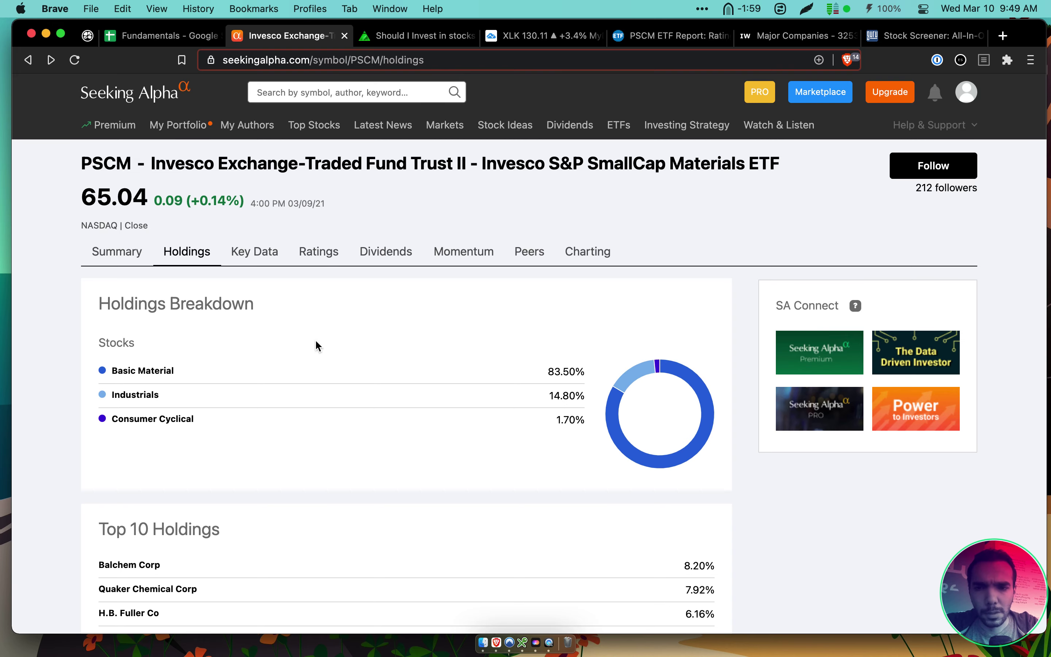
{"action": "scroll", "coordinate": [310, 430], "scroll_direction": "down", "scroll_amount": 10}
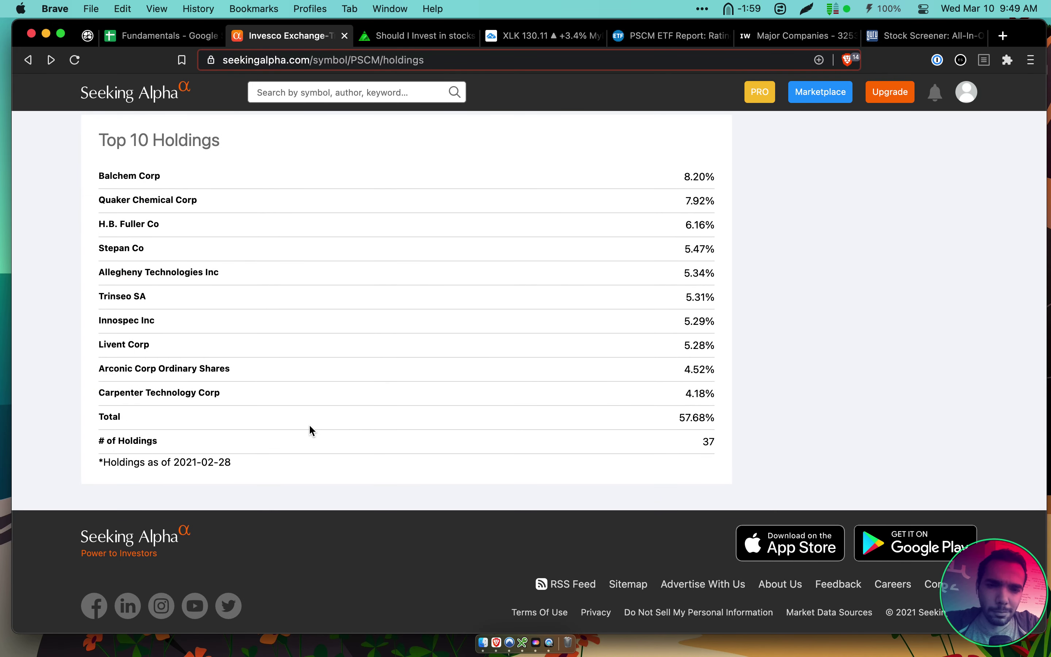
{"action": "scroll", "coordinate": [310, 429], "scroll_direction": "up", "scroll_amount": 5}
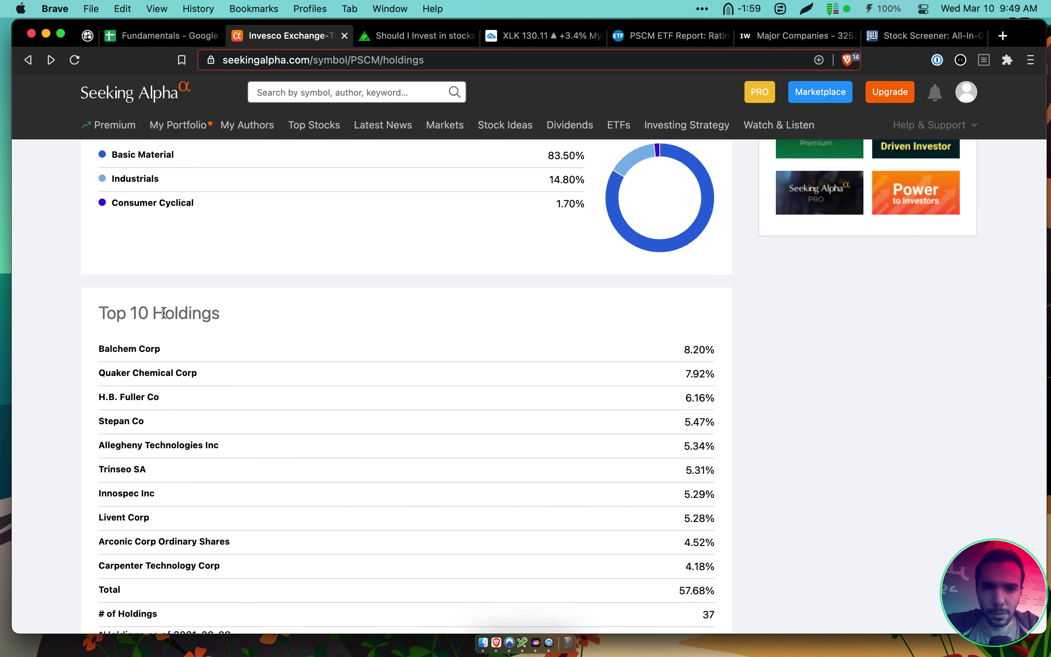
{"action": "scroll", "coordinate": [165, 330], "scroll_direction": "up", "scroll_amount": 4}
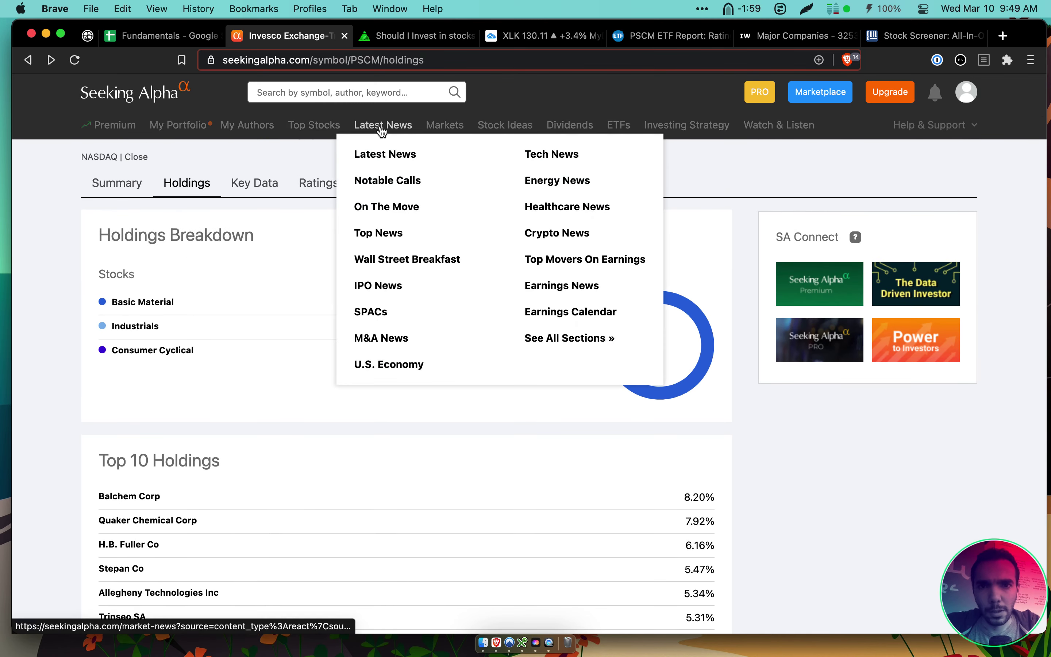
Move the etf.com PSCM report beside the Seeking Alpha page and look through the full list of PSCM holdings
{"action": "left_click_drag", "start_coordinate": [699, 36], "coordinate": [443, 36]}
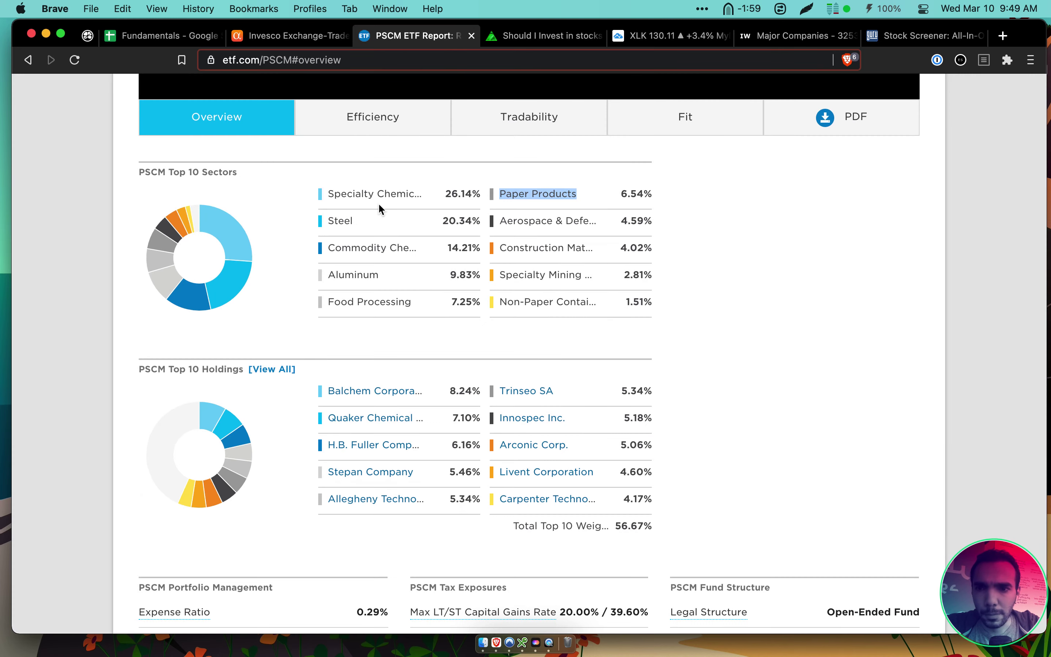
{"action": "scroll", "coordinate": [364, 300], "scroll_direction": "down", "scroll_amount": 6}
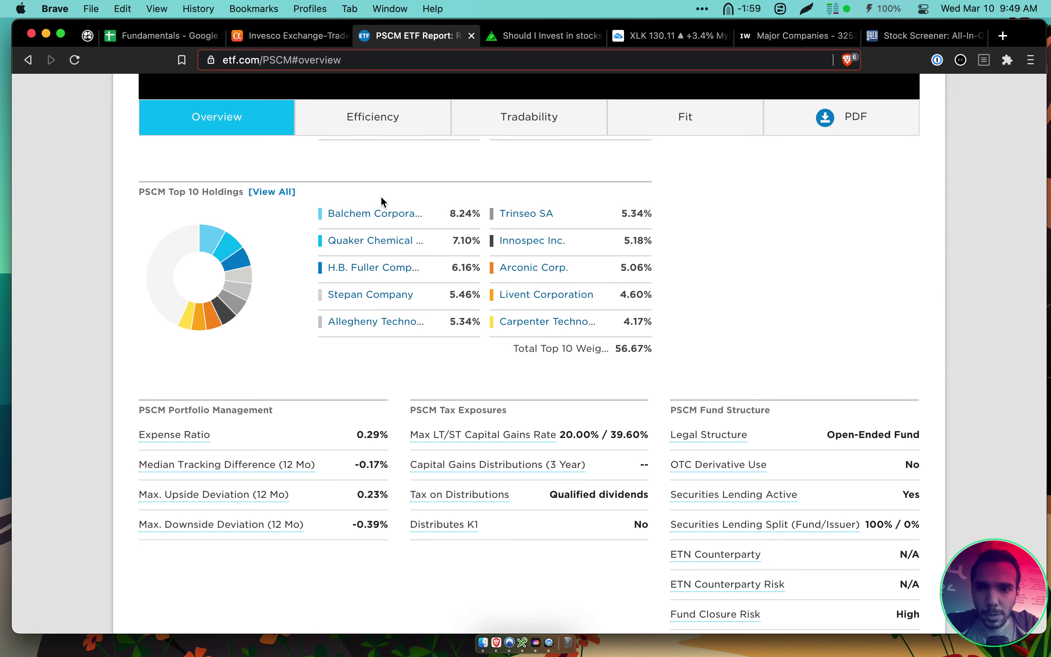
{"action": "left_click", "coordinate": [283, 192]}
{"action": "scroll", "coordinate": [496, 237], "scroll_direction": "down", "scroll_amount": 10}
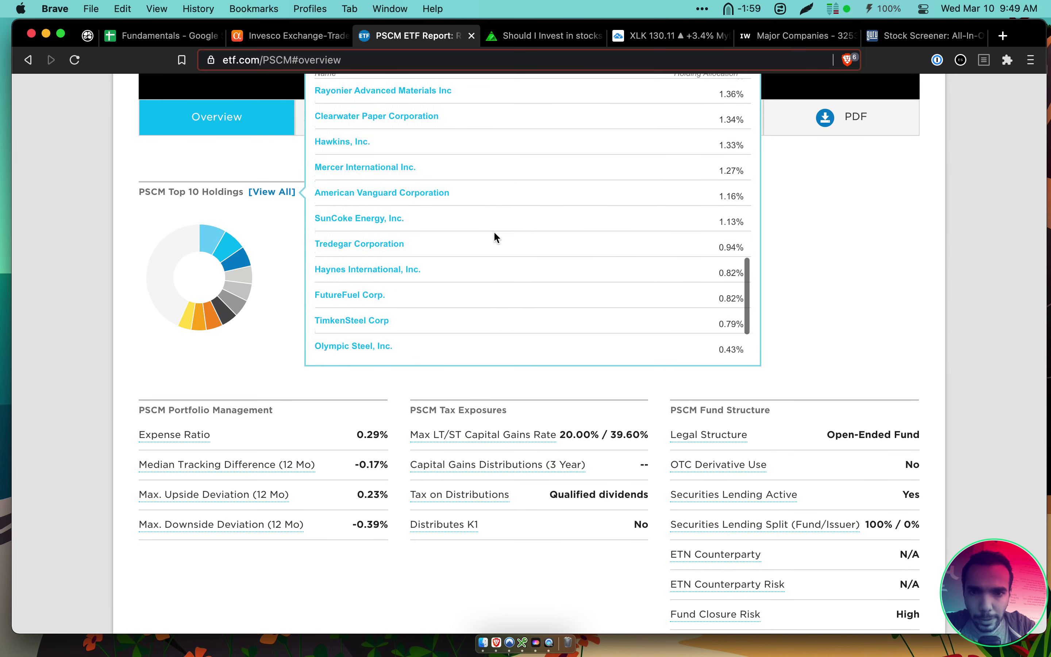
{"action": "scroll", "coordinate": [494, 233], "scroll_direction": "down", "scroll_amount": 2}
{"action": "scroll", "coordinate": [494, 233], "scroll_direction": "up", "scroll_amount": 4}
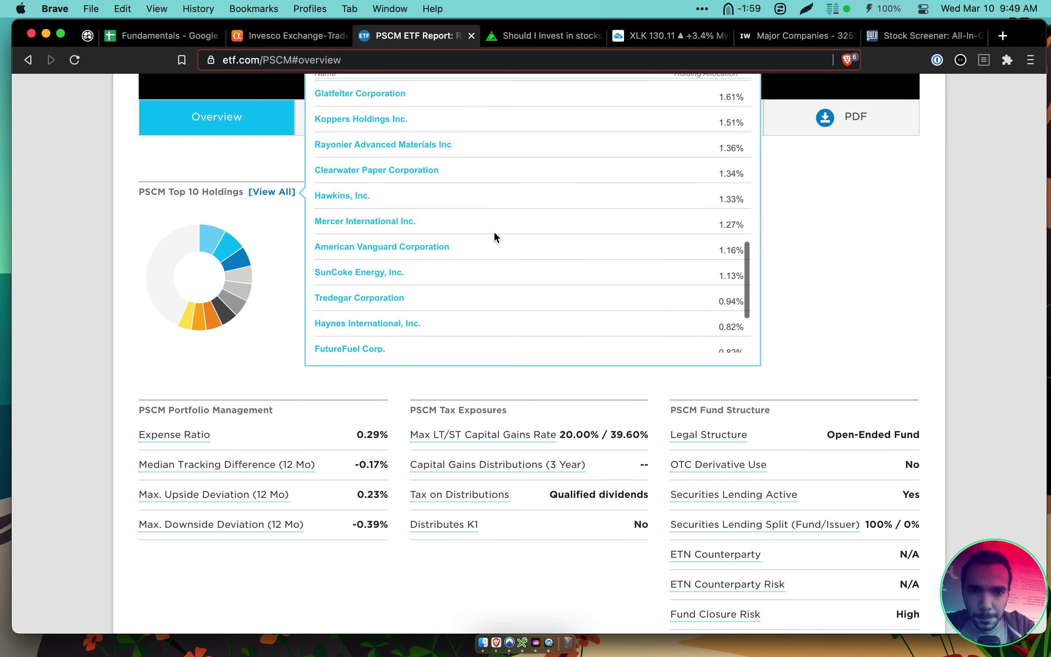
{"action": "scroll", "coordinate": [495, 235], "scroll_direction": "up", "scroll_amount": 8}
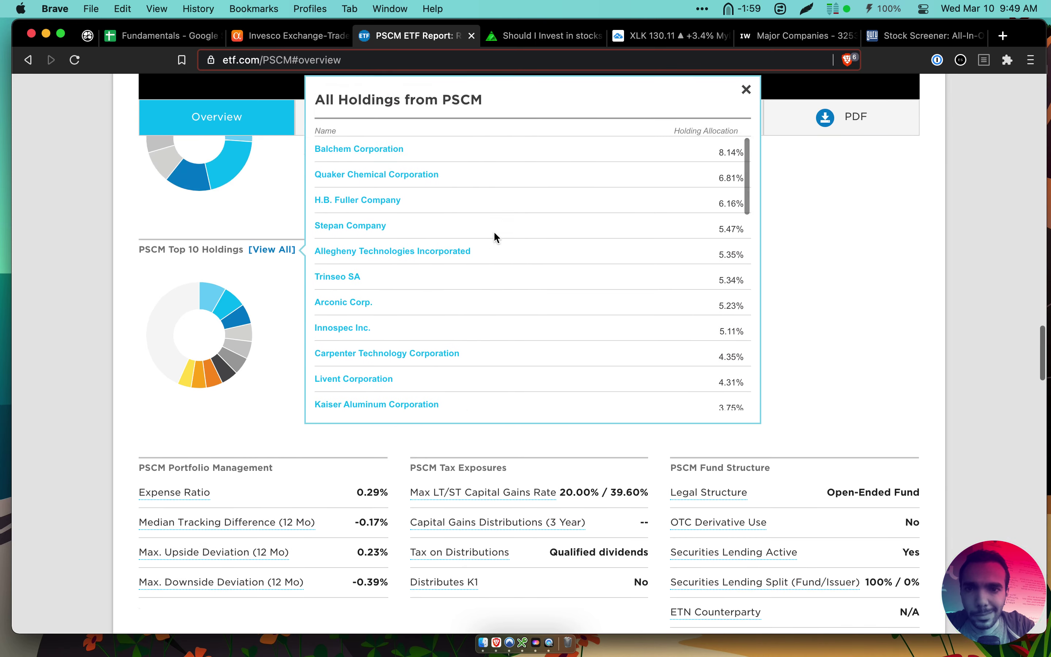
{"action": "scroll", "coordinate": [494, 231], "scroll_direction": "up", "scroll_amount": 3}
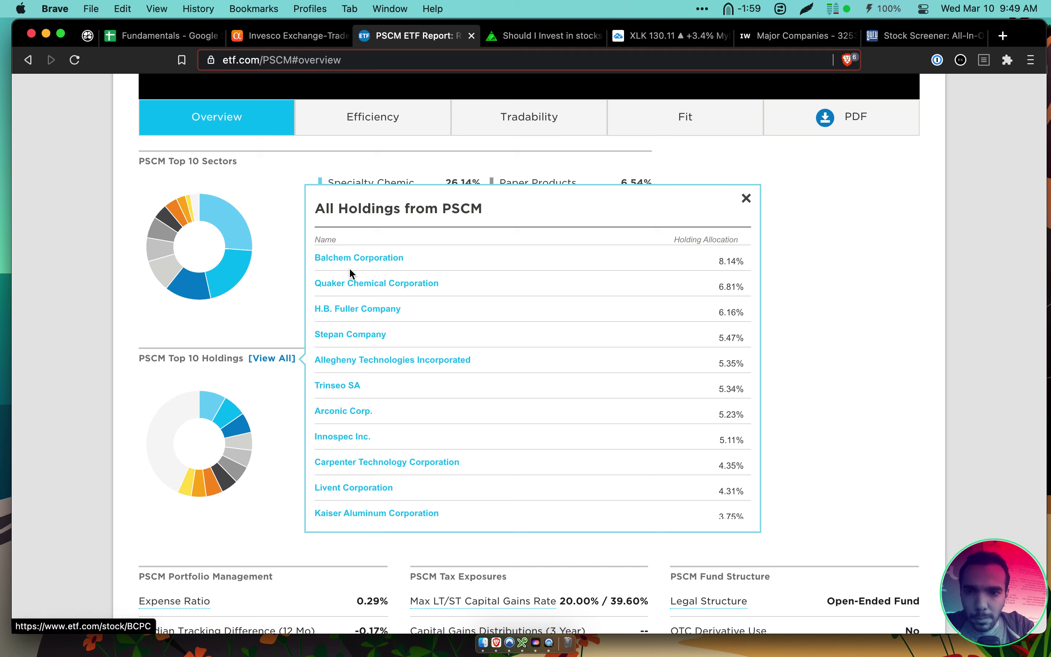
Close the full PSCM holdings list and review the report's performance, country, sector and Top 10 Holdings sections
{"action": "scroll", "coordinate": [366, 386], "scroll_direction": "down", "scroll_amount": 1}
{"action": "scroll", "coordinate": [366, 385], "scroll_direction": "up", "scroll_amount": 1}
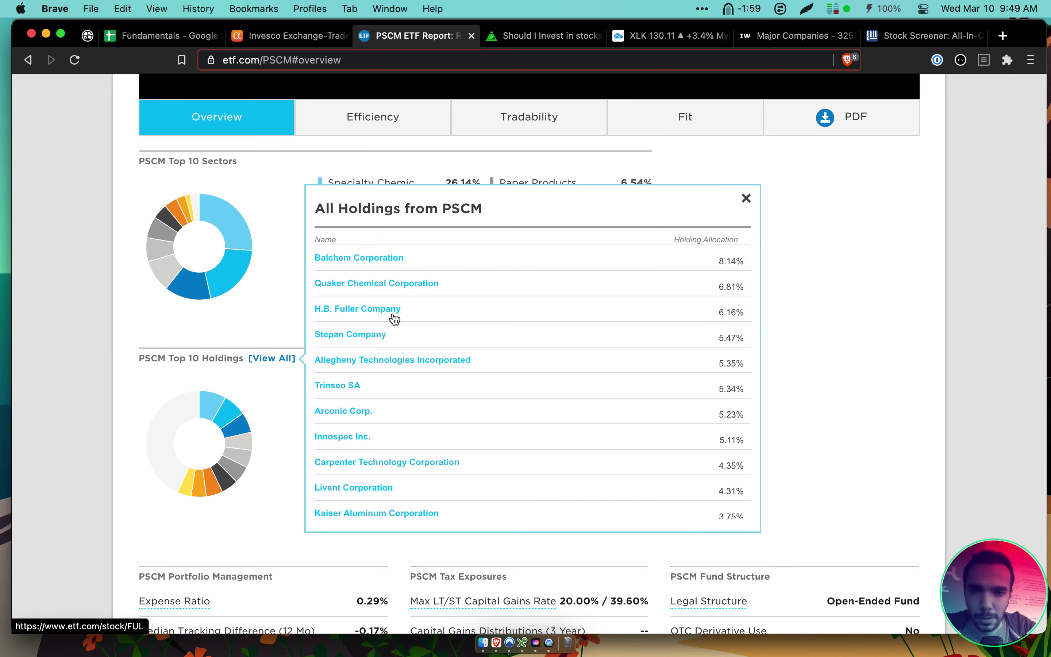
{"action": "left_click", "coordinate": [744, 200]}
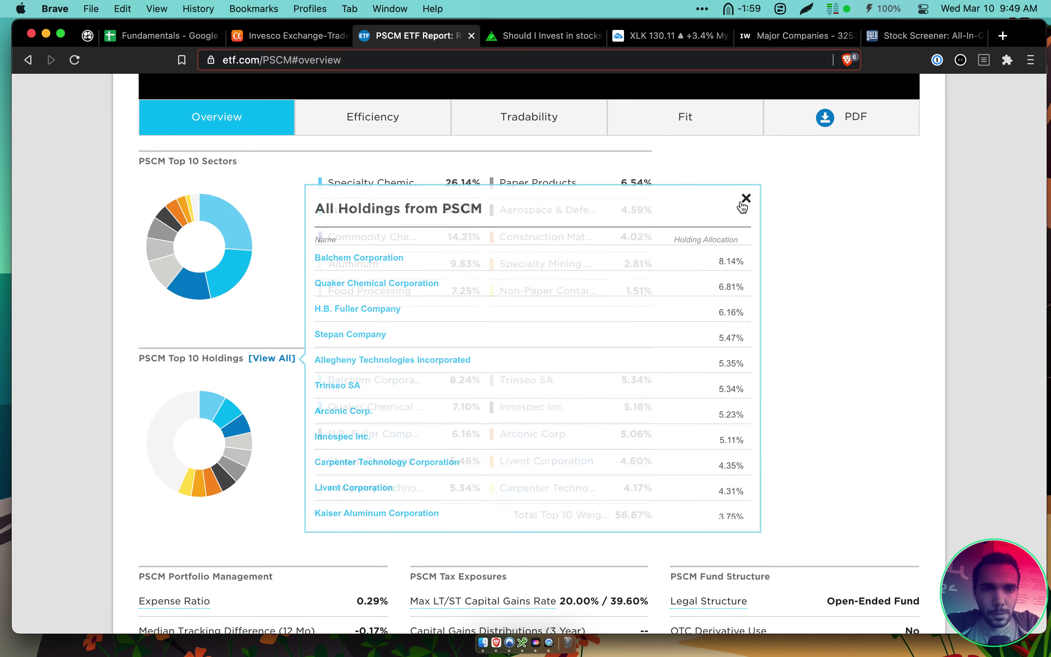
{"action": "scroll", "coordinate": [644, 140], "scroll_direction": "up", "scroll_amount": 5}
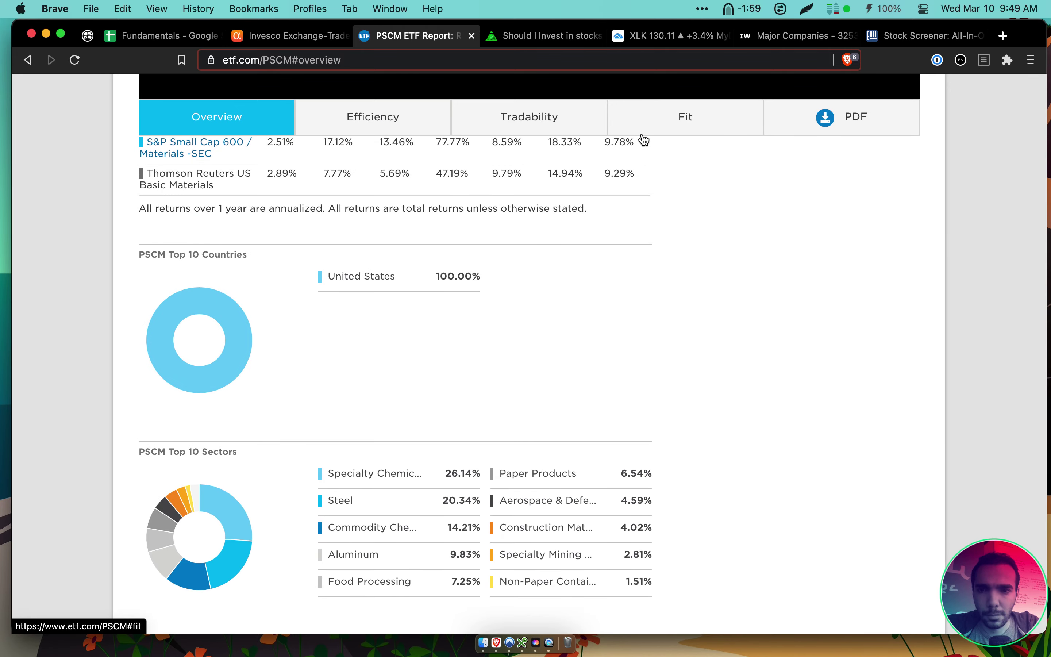
{"action": "scroll", "coordinate": [560, 303], "scroll_direction": "up", "scroll_amount": 6}
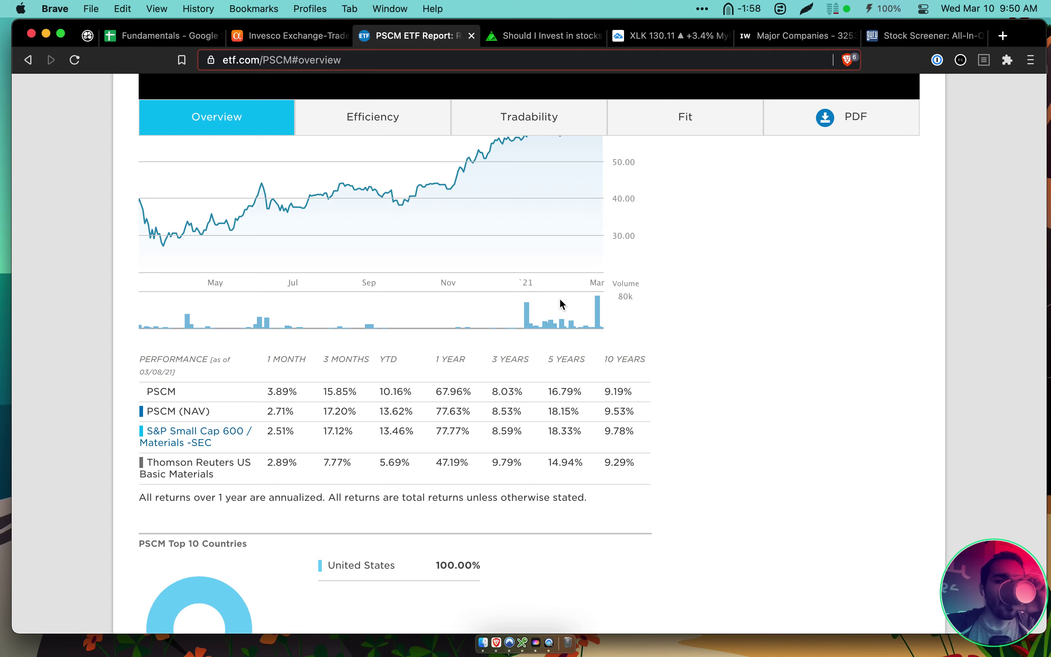
{"action": "scroll", "coordinate": [578, 312], "scroll_direction": "down", "scroll_amount": 8}
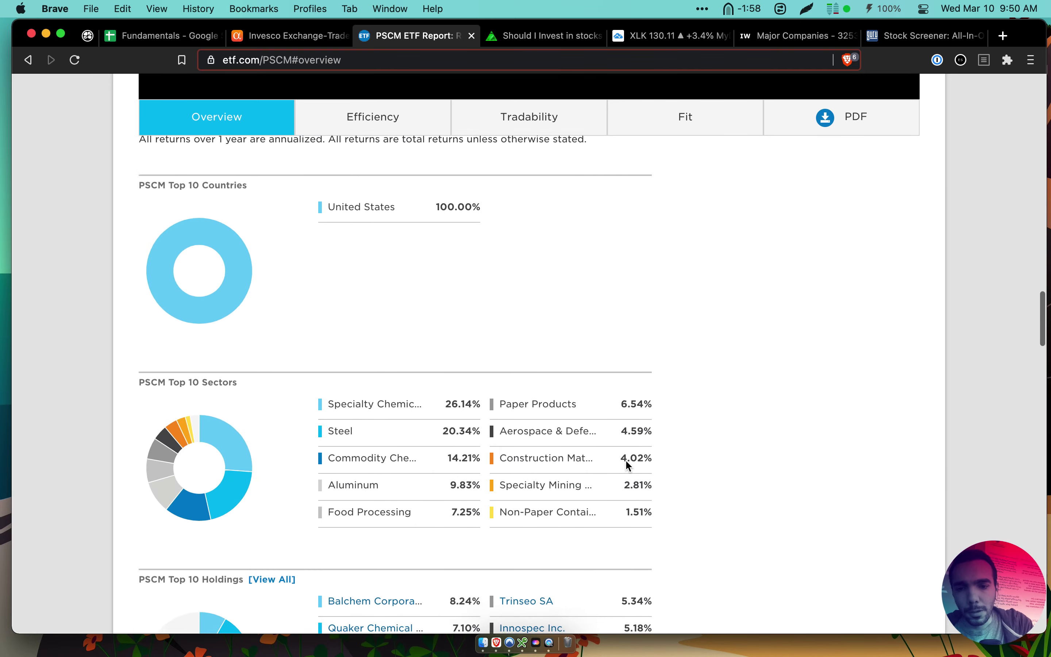
{"action": "scroll", "coordinate": [640, 353], "scroll_direction": "down", "scroll_amount": 8}
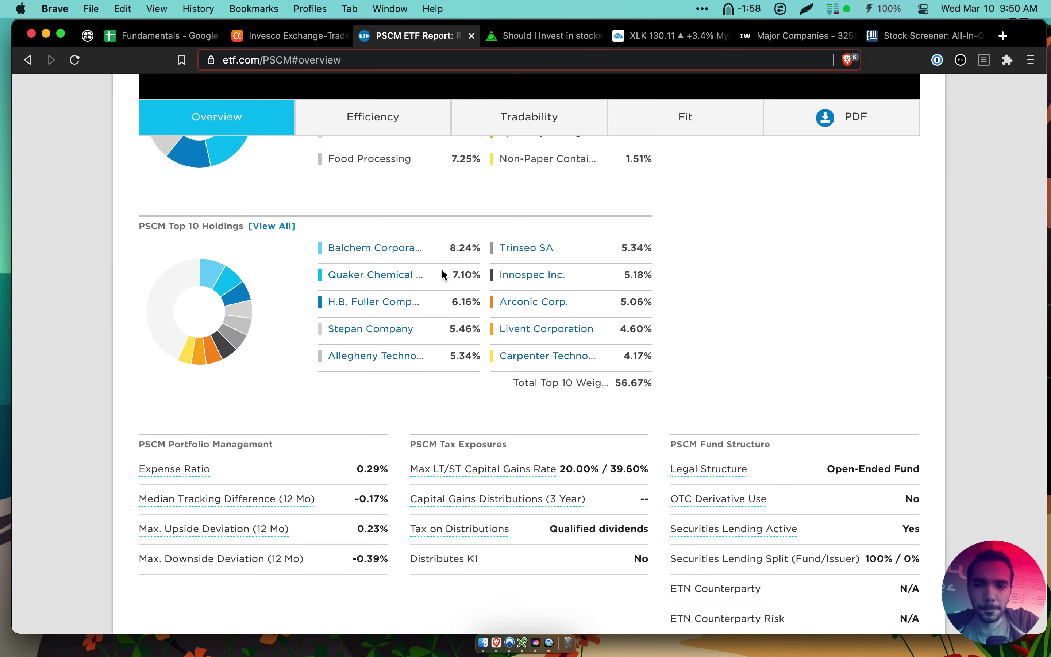
{"action": "scroll", "coordinate": [416, 321], "scroll_direction": "down", "scroll_amount": 1}
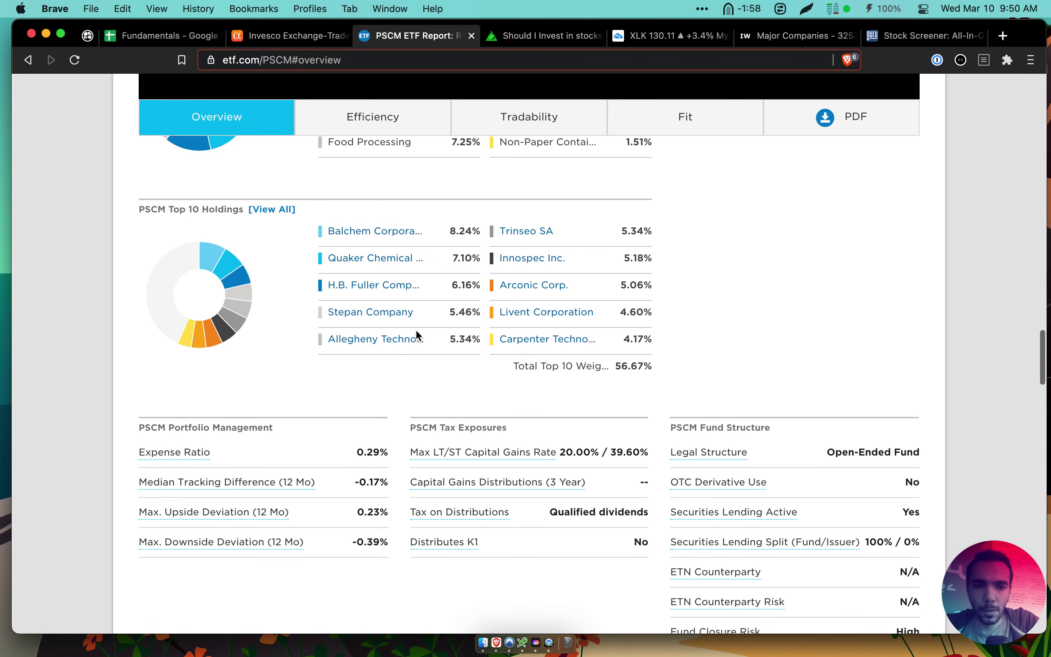
{"action": "scroll", "coordinate": [415, 331], "scroll_direction": "up", "scroll_amount": 2}
{"action": "scroll", "coordinate": [417, 331], "scroll_direction": "up", "scroll_amount": 1}
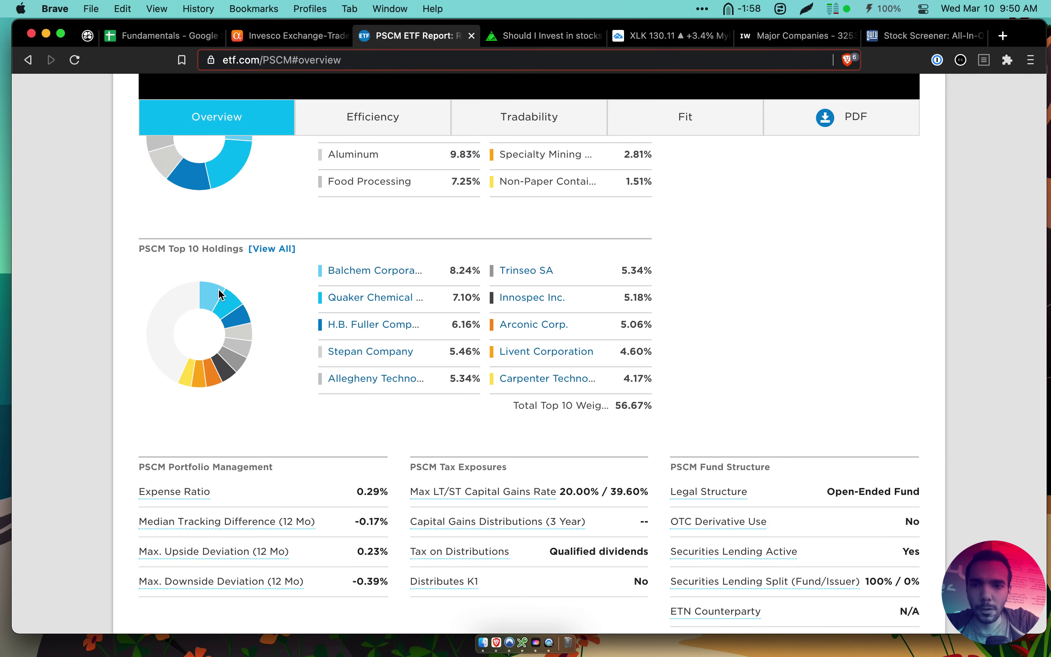
{"action": "scroll", "coordinate": [269, 258], "scroll_direction": "up", "scroll_amount": 5}
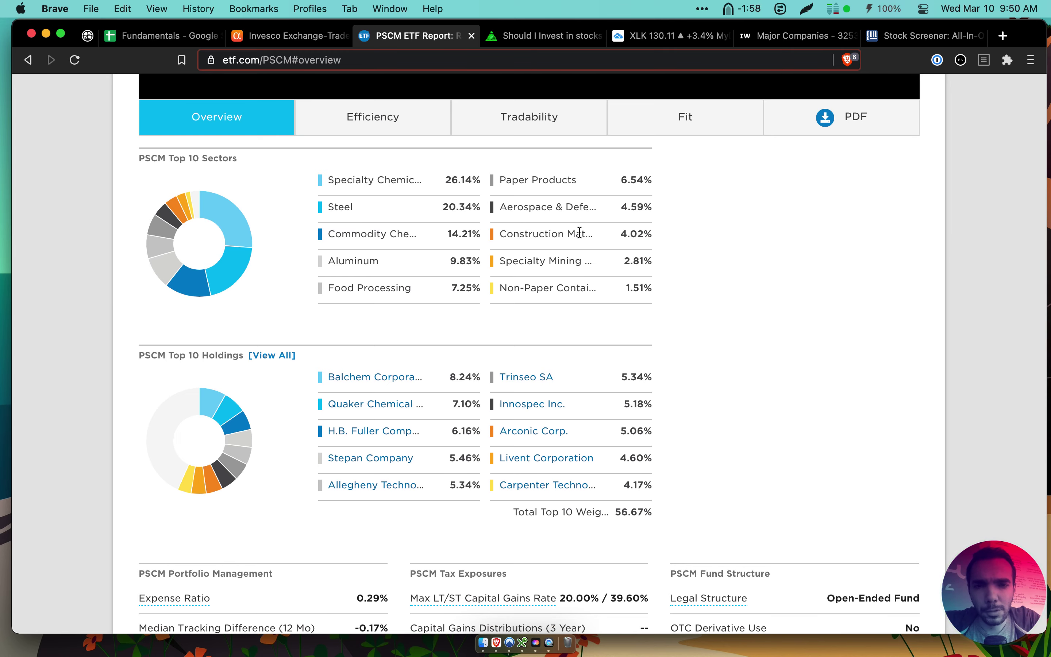
Examine the PSCM Top 10 Sectors, highlighting the aerospace and defense and Food Processing entries, and check the sections around them
{"action": "left_click_drag", "start_coordinate": [515, 209], "coordinate": [596, 222]}
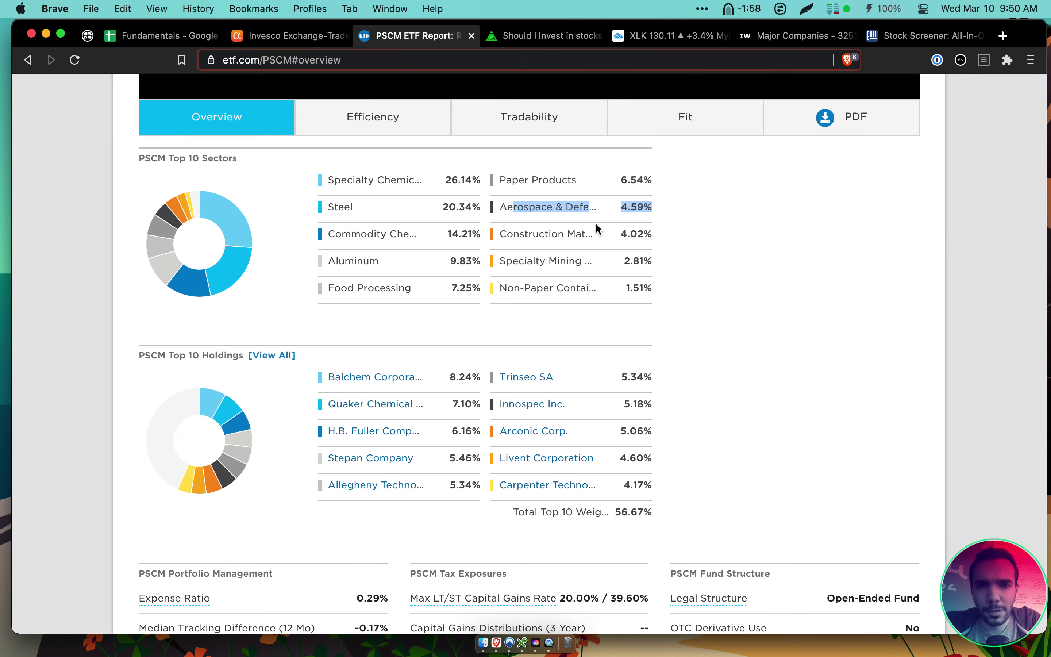
{"action": "scroll", "coordinate": [573, 213], "scroll_direction": "up", "scroll_amount": 2}
{"action": "left_click", "coordinate": [564, 233]}
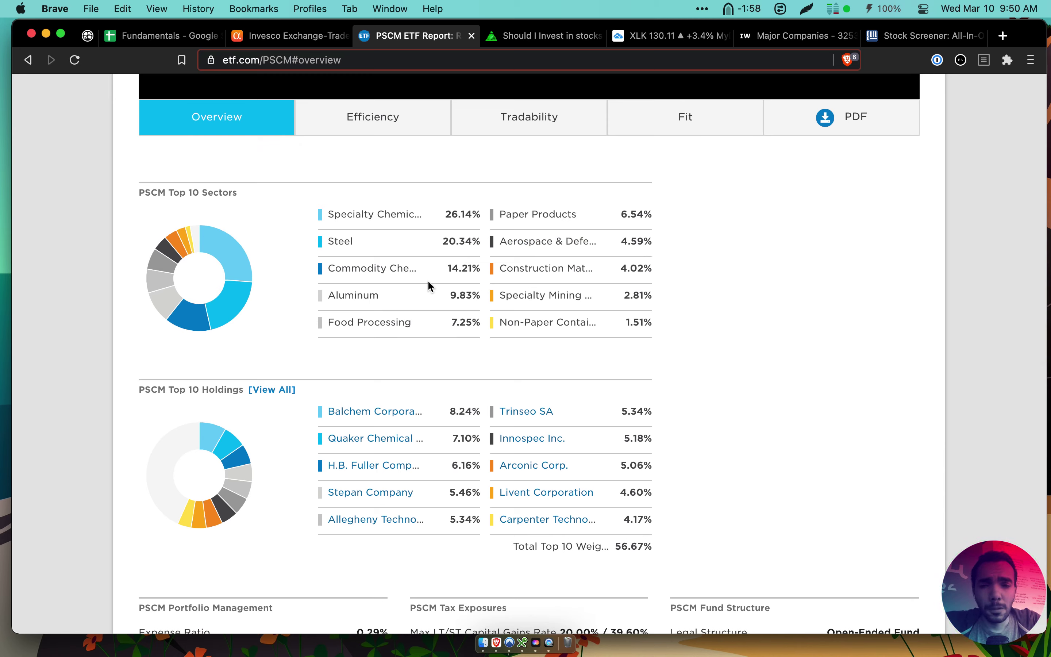
{"action": "triple_click", "coordinate": [396, 319]}
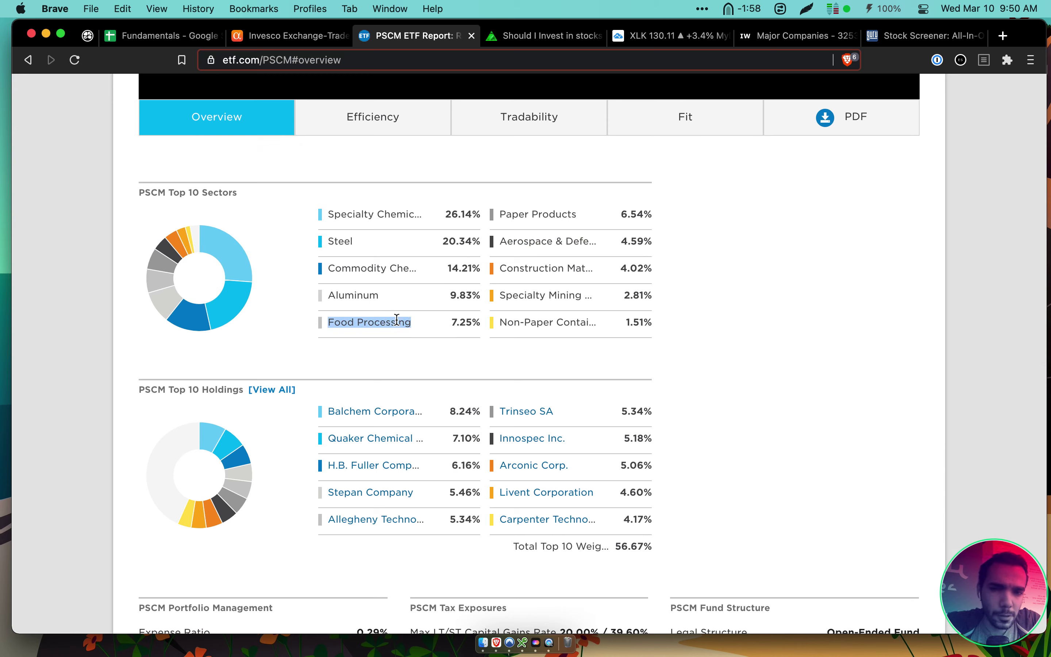
{"action": "left_click", "coordinate": [397, 319]}
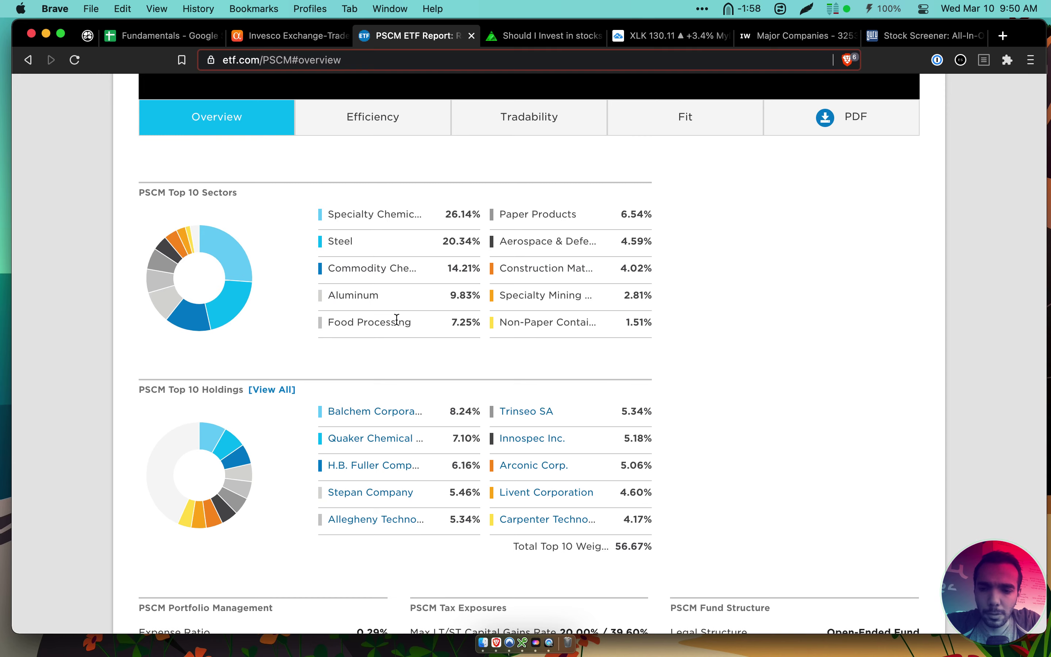
{"action": "scroll", "coordinate": [765, 374], "scroll_direction": "down", "scroll_amount": 10}
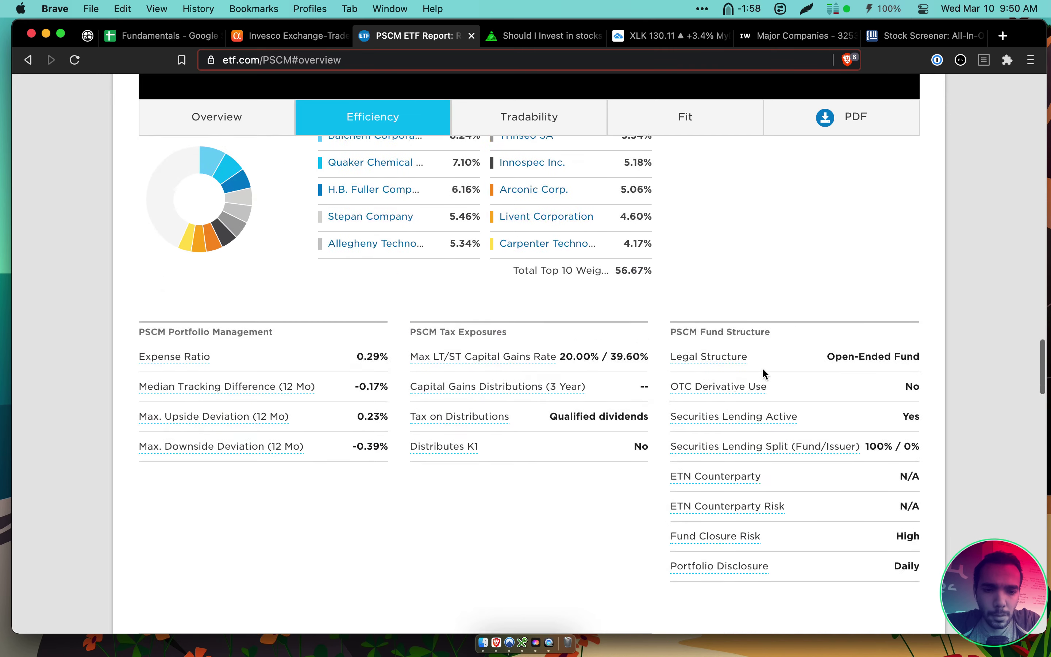
{"action": "scroll", "coordinate": [765, 373], "scroll_direction": "up", "scroll_amount": 5}
{"action": "scroll", "coordinate": [761, 374], "scroll_direction": "up", "scroll_amount": 10}
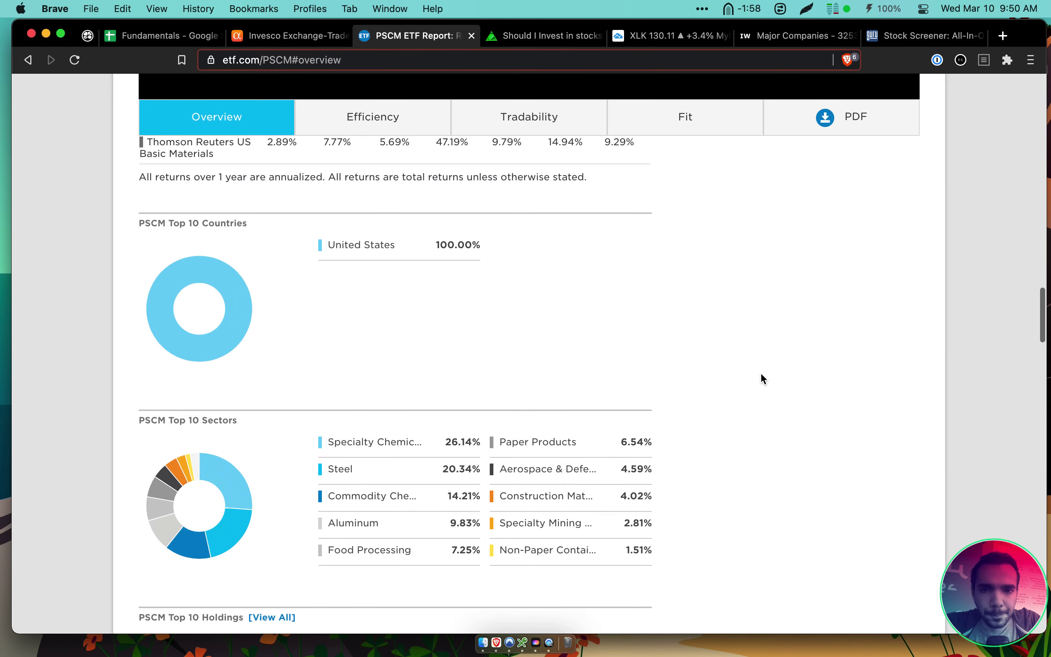
Place the GuruFocus screener beside the Zacks Fertilizers page, compare their stocks and preview the summary for IPI
{"action": "left_click", "coordinate": [573, 39]}
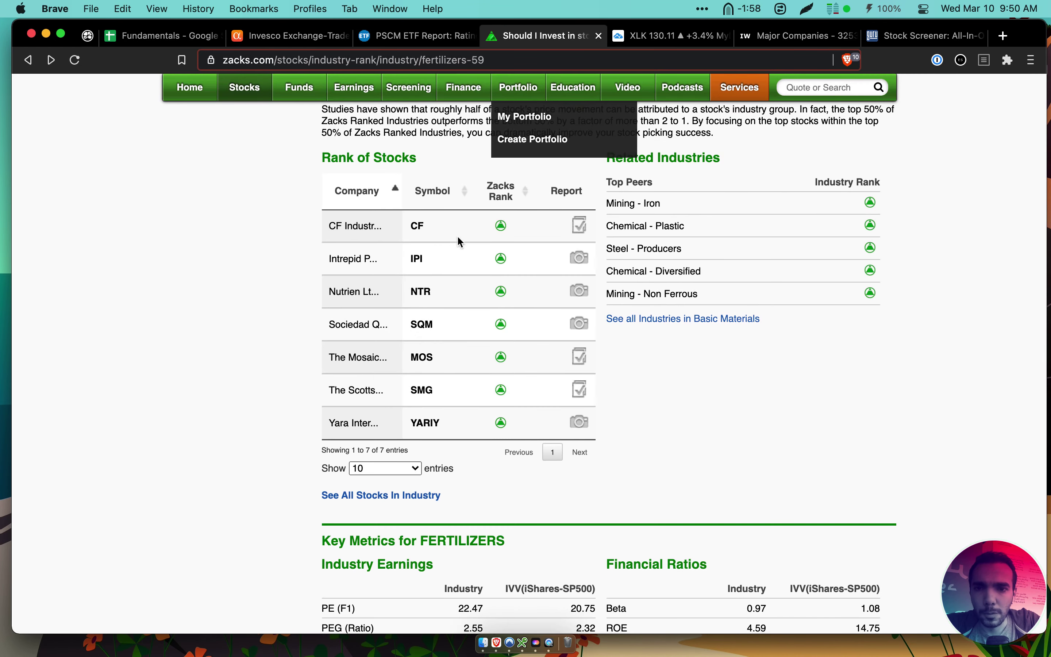
{"action": "scroll", "coordinate": [456, 237], "scroll_direction": "up", "scroll_amount": 2}
{"action": "scroll", "coordinate": [362, 284], "scroll_direction": "up", "scroll_amount": 1}
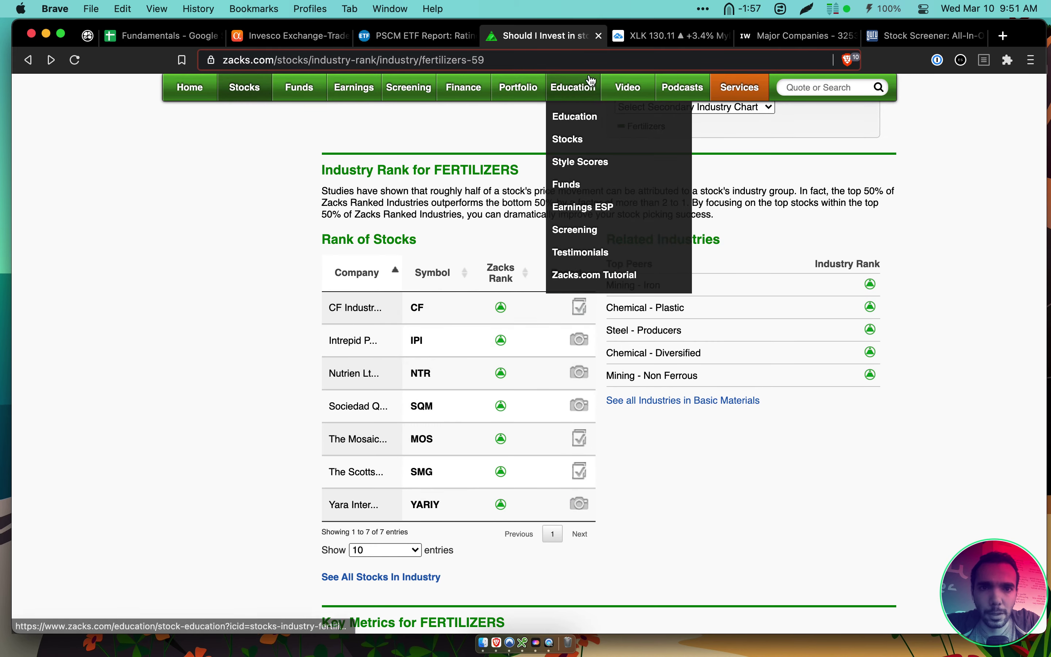
{"action": "left_click_drag", "start_coordinate": [925, 36], "coordinate": [678, 40]}
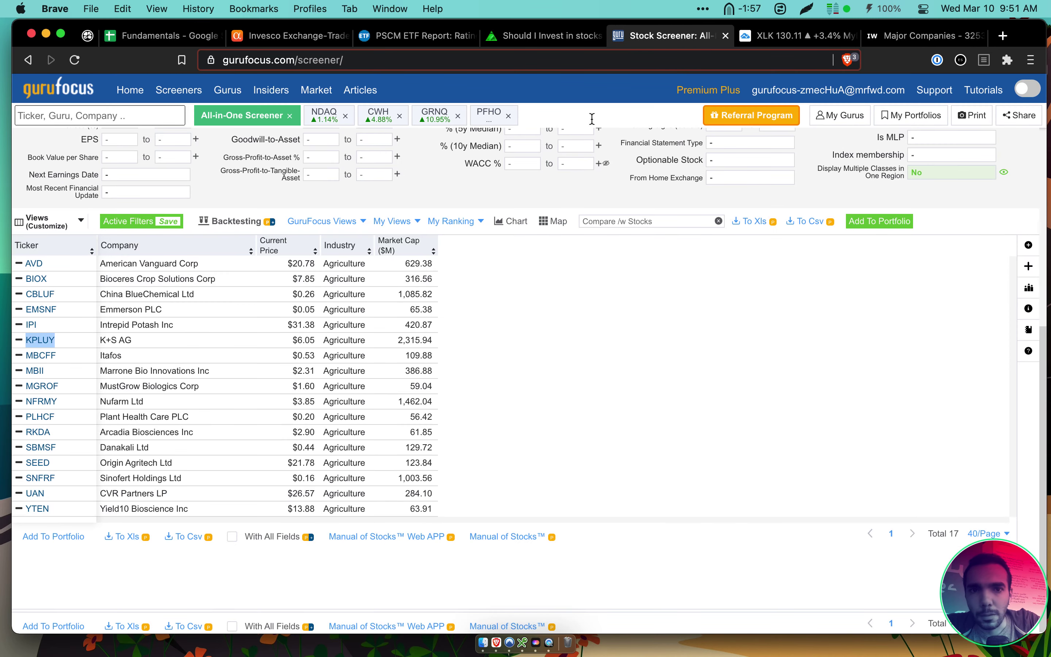
{"action": "left_click", "coordinate": [537, 34]}
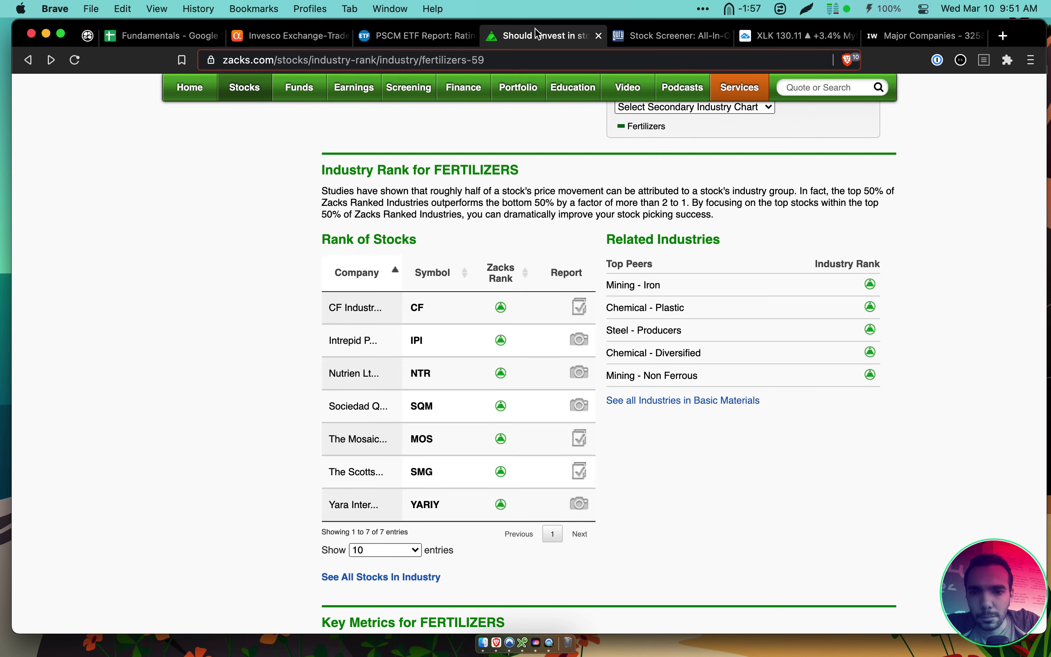
{"action": "left_click", "coordinate": [646, 43]}
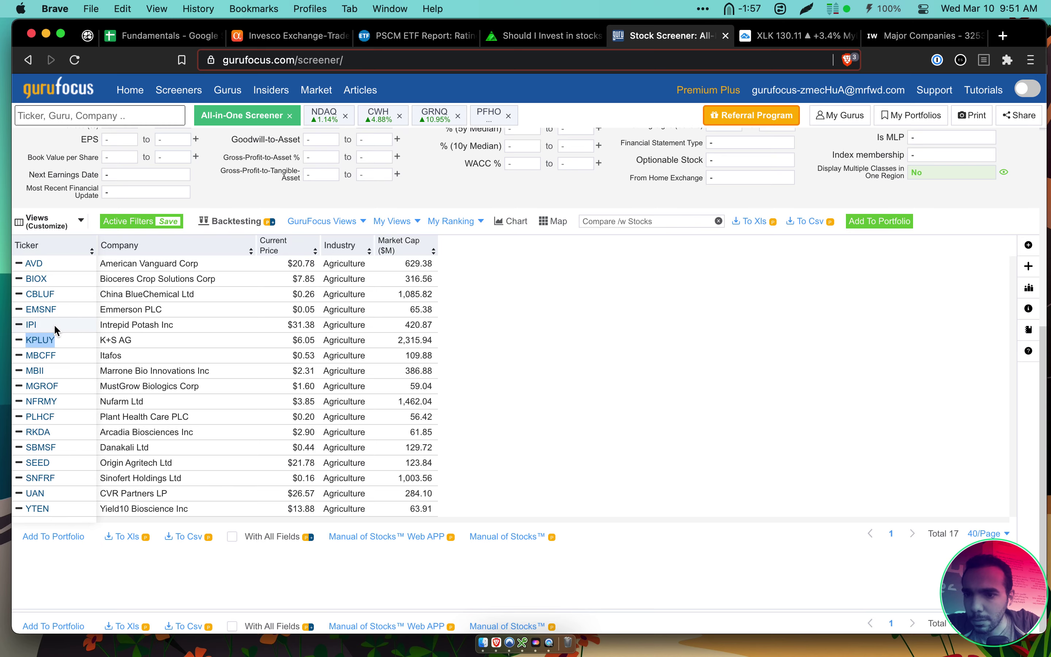
{"action": "mouse_move", "coordinate": [32, 324]}
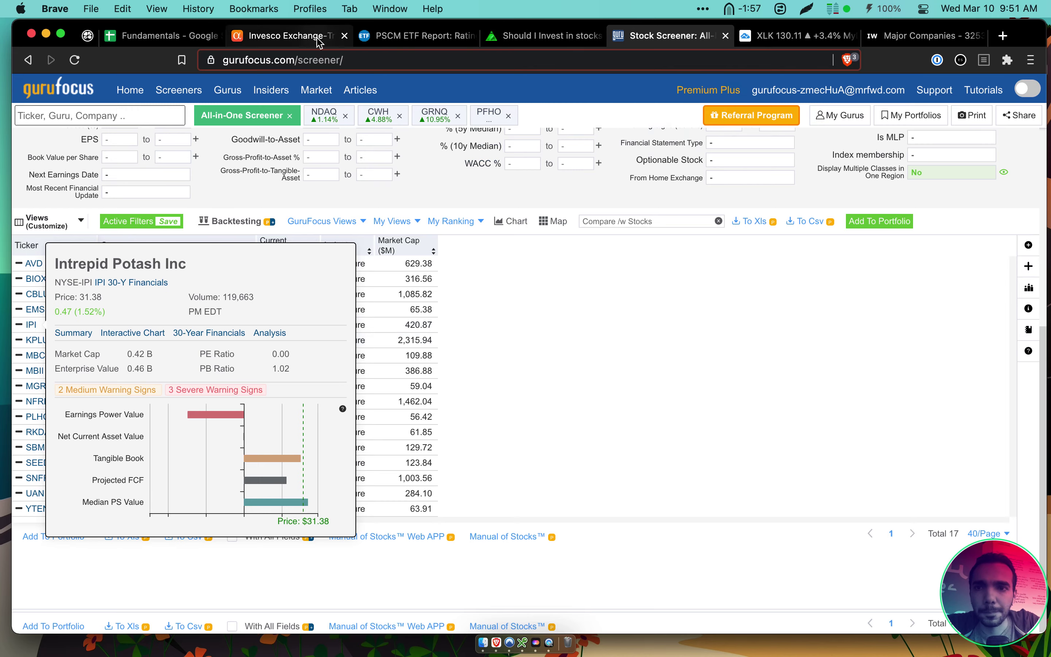
In the v2 sheet of the Fundamentals spreadsheet, replace the ADT ticker in cell Y1 with IPI
{"action": "left_click", "coordinate": [153, 40]}
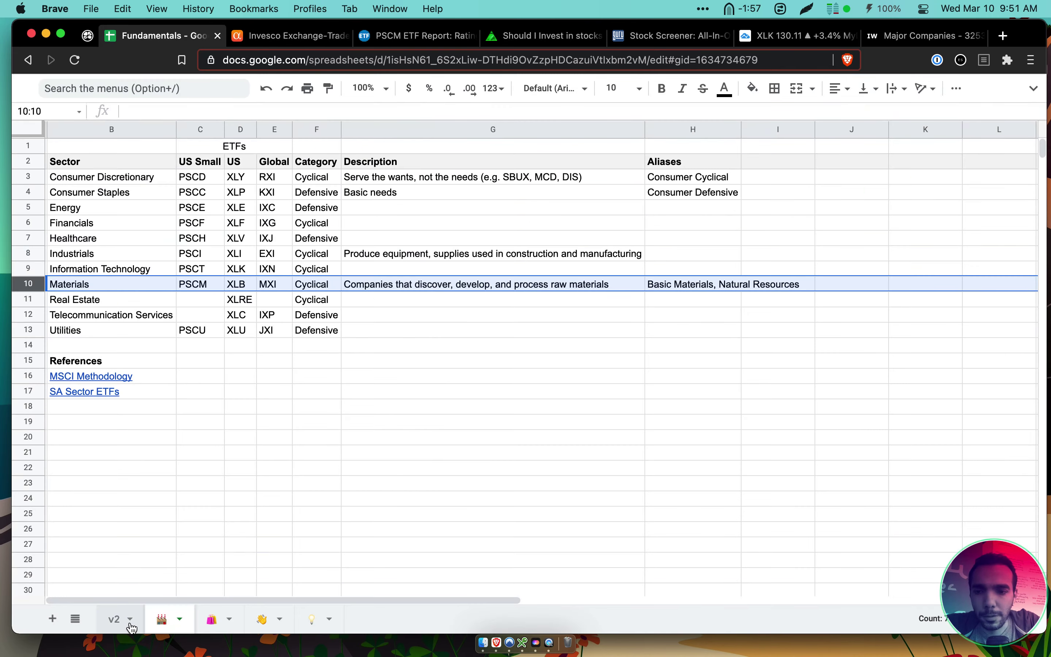
{"action": "left_click", "coordinate": [108, 619]}
{"action": "left_click", "coordinate": [836, 146]}
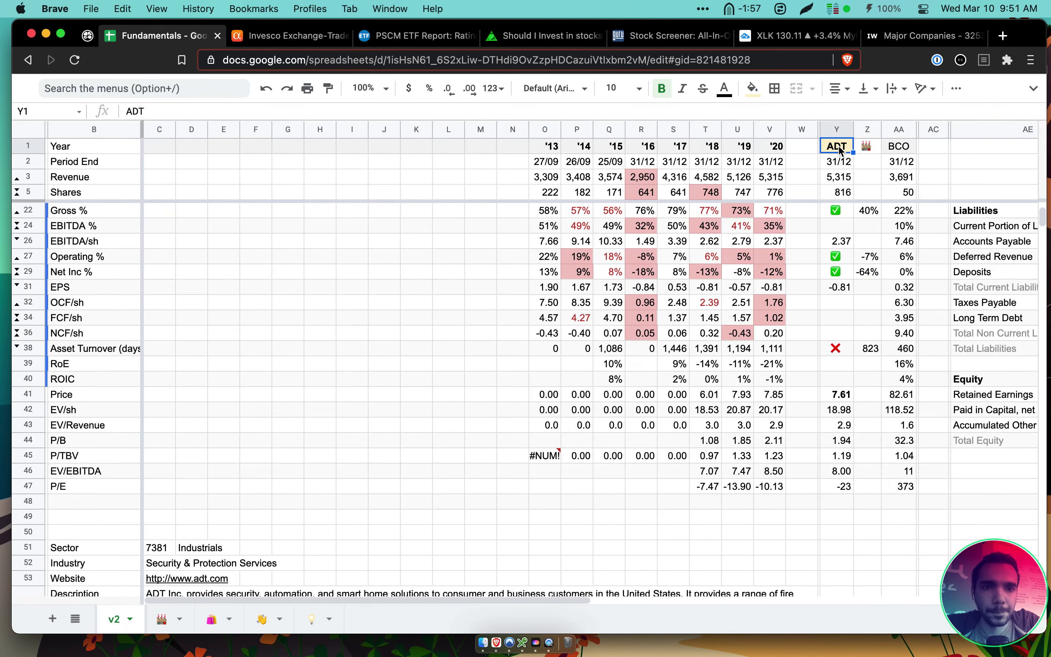
{"action": "type", "text": "IP"}
{"action": "left_click", "coordinate": [869, 210]}
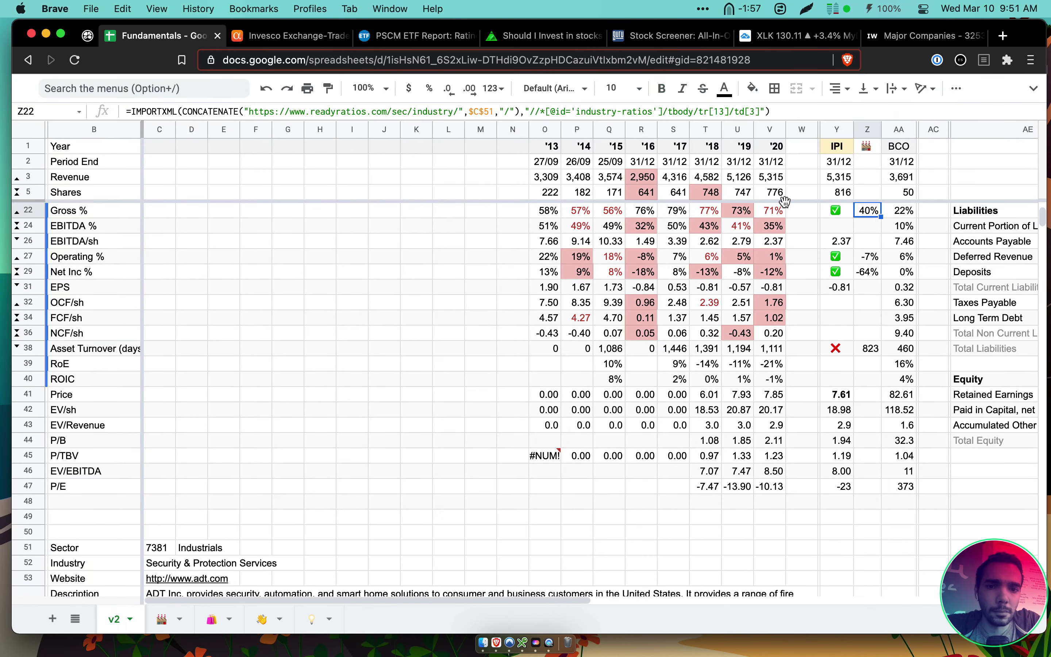
Open TheStreet's peer group report for IPI in a new tab using the Peer Group search
{"action": "key", "text": "super+t"}
{"action": "type", "text": "peer"}
{"action": "key", "text": "Tab"}
{"action": "type", "text": "ipp"}
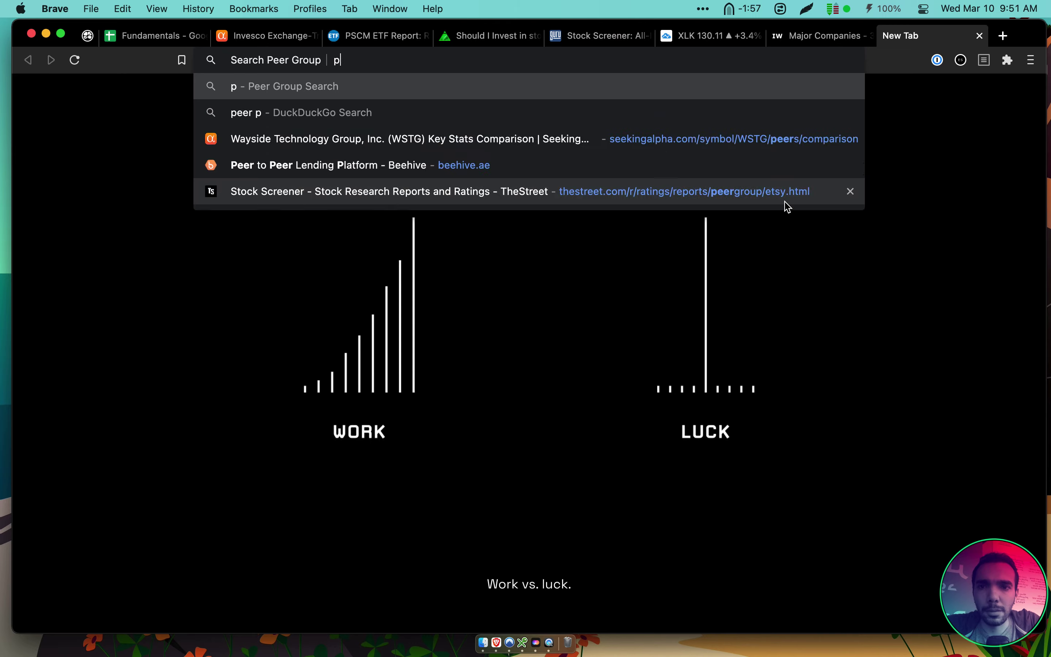
{"action": "key", "text": "BackSpace"}
{"action": "type", "text": "i"}
{"action": "key", "text": "Return"}
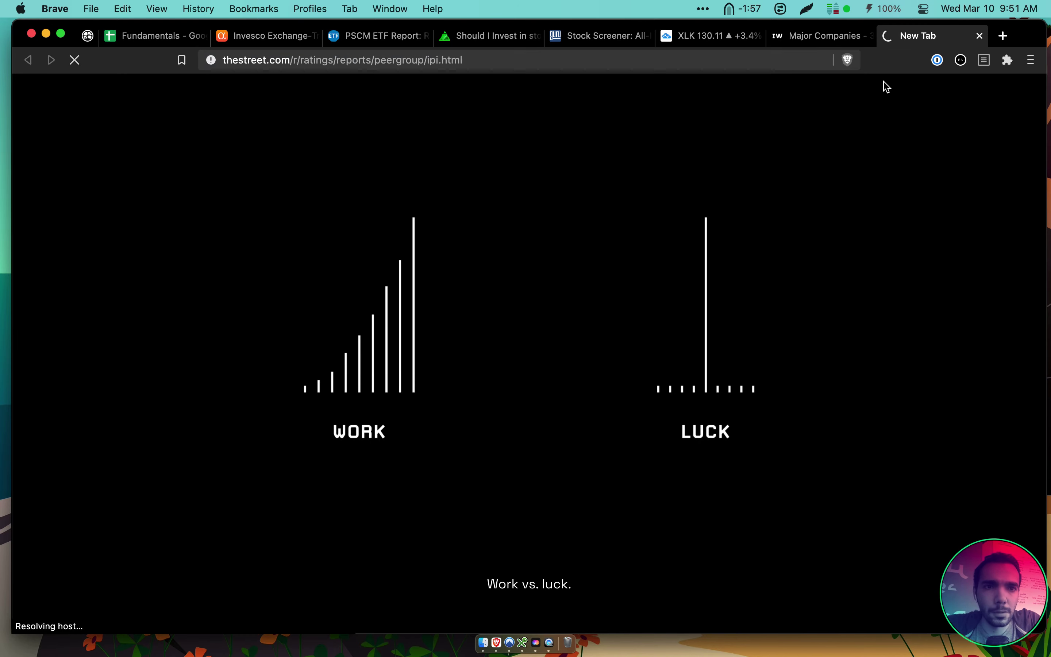
Move TheStreet's report beside the PSCM report and examine the companies in Intrepid Potash's peer group table
{"action": "left_click_drag", "start_coordinate": [903, 35], "coordinate": [478, 39]}
{"action": "scroll", "coordinate": [185, 292], "scroll_direction": "down", "scroll_amount": 5}
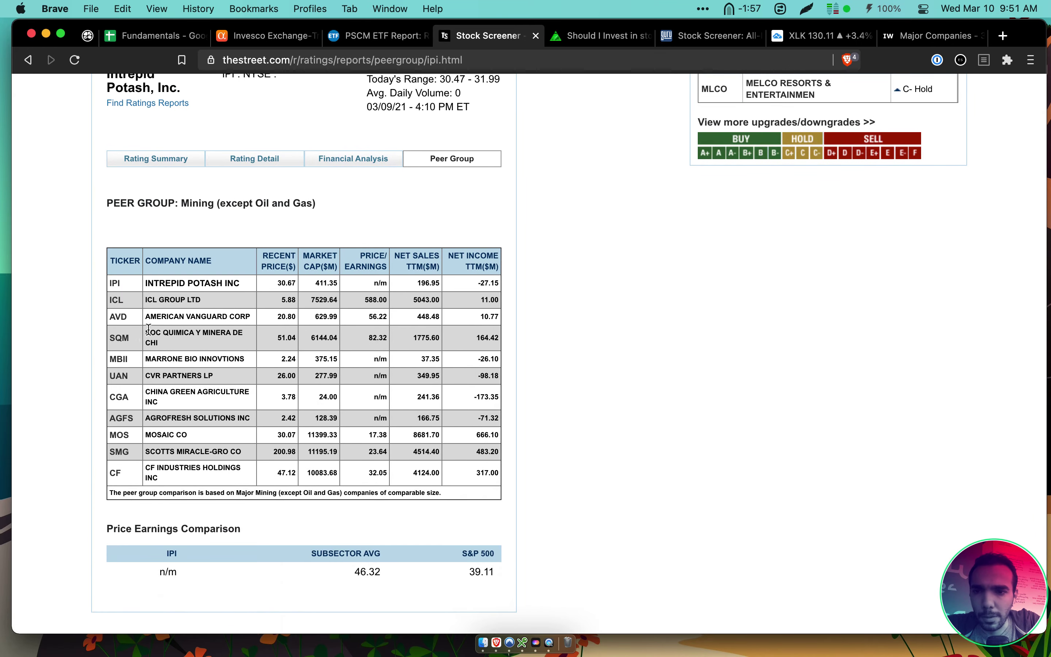
{"action": "scroll", "coordinate": [140, 332], "scroll_direction": "up", "scroll_amount": 5}
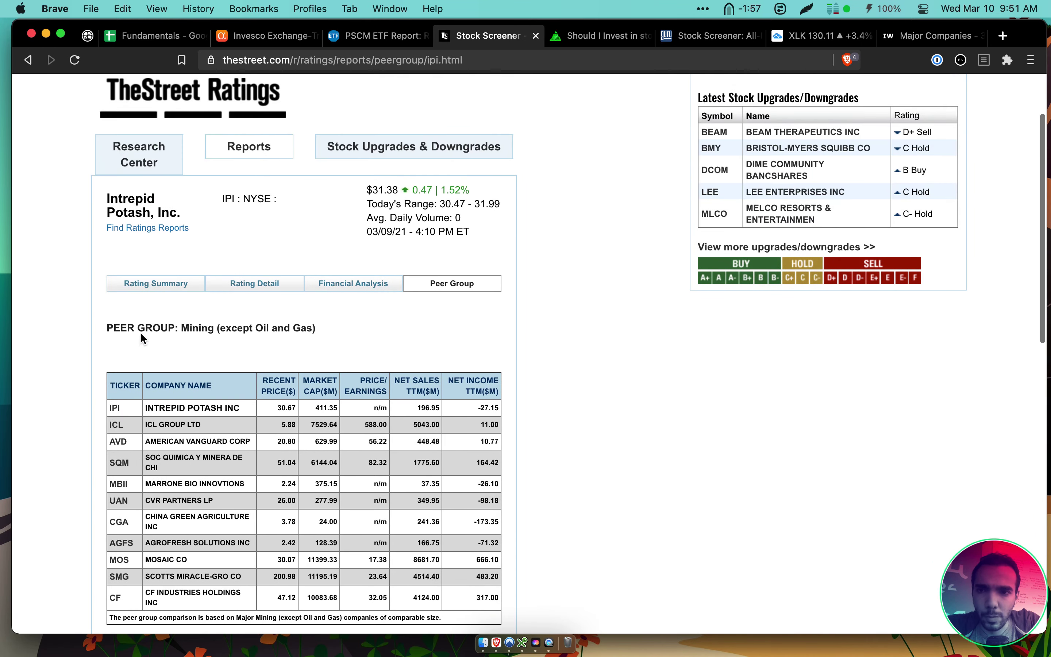
{"action": "scroll", "coordinate": [176, 304], "scroll_direction": "down", "scroll_amount": 7}
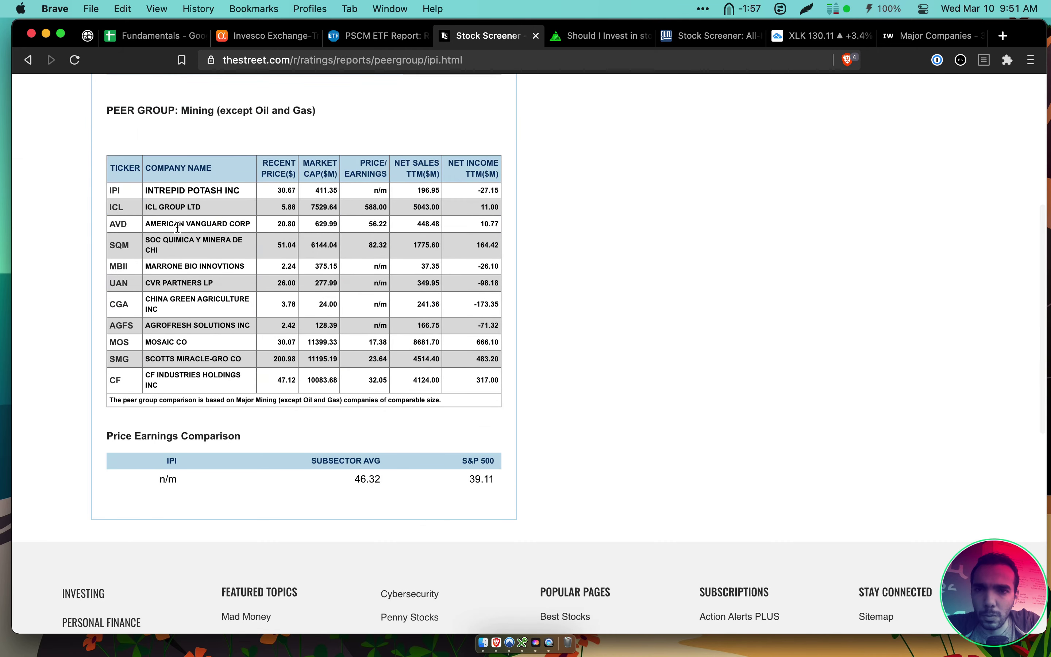
{"action": "scroll", "coordinate": [171, 322], "scroll_direction": "down", "scroll_amount": 1}
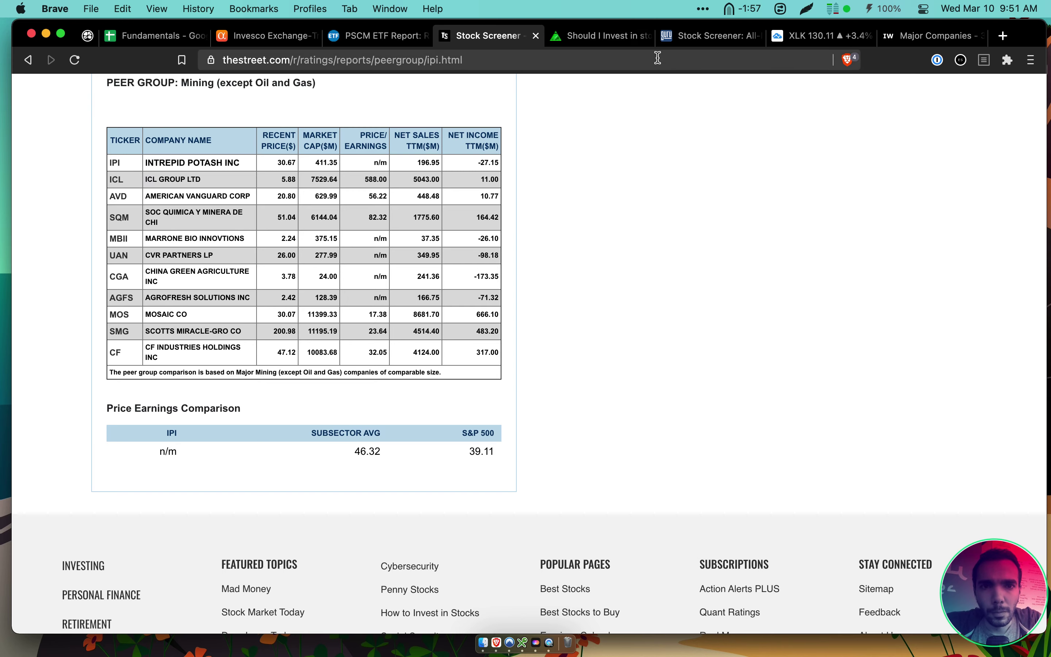
Place the GuruFocus screener beside TheStreet's report and compare its agriculture stocks with the IPI peer group
{"action": "left_click_drag", "start_coordinate": [699, 37], "coordinate": [508, 44]}
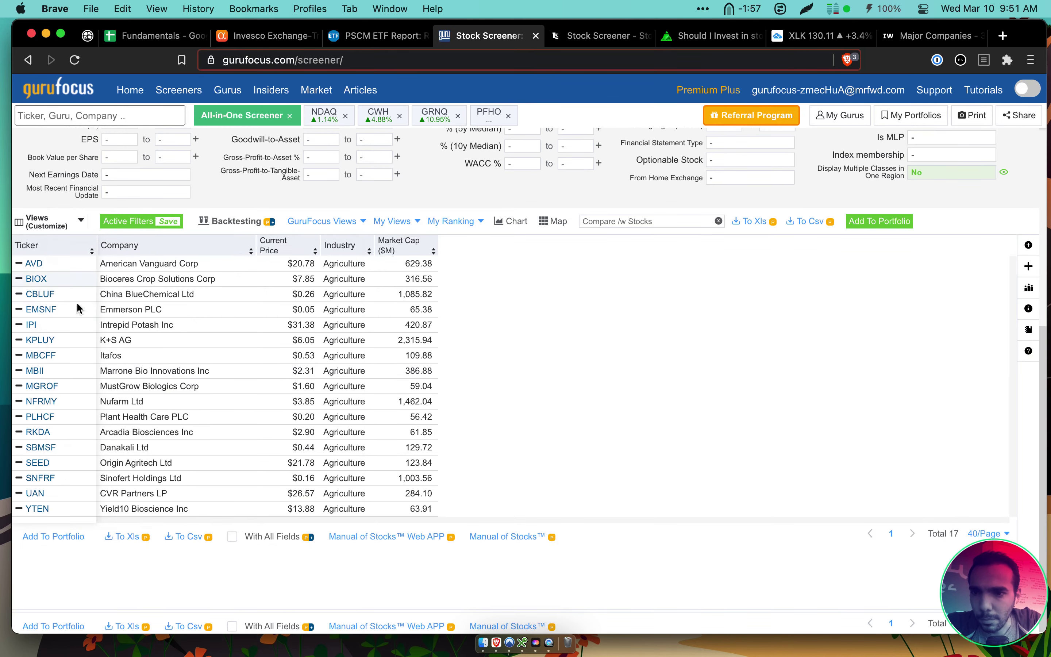
{"action": "key", "text": "ctrl+Tab"}
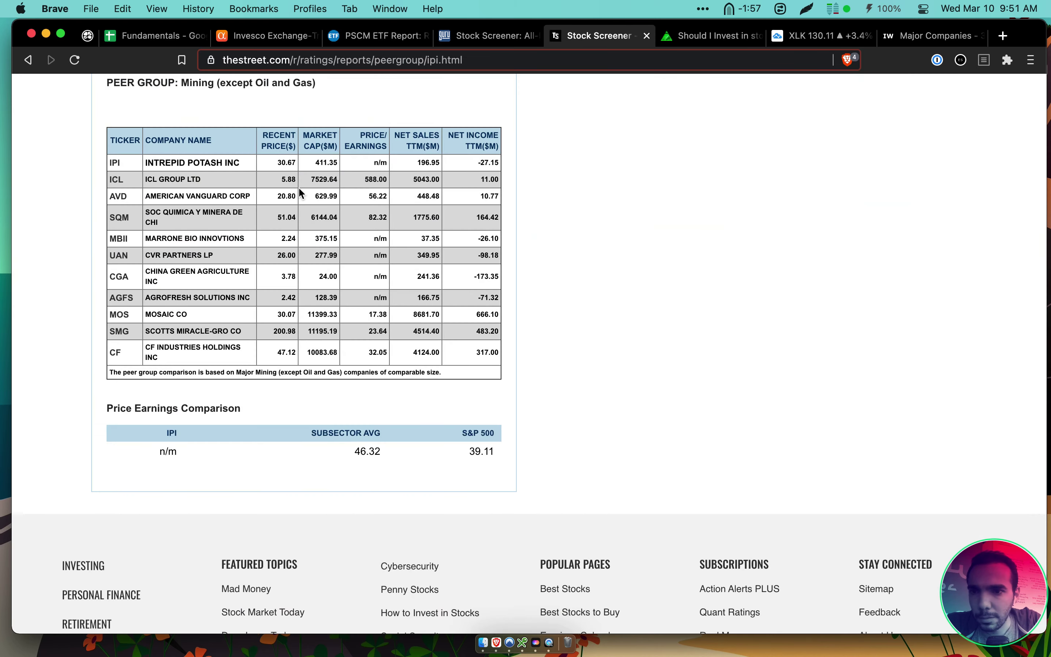
{"action": "left_click", "coordinate": [515, 36]}
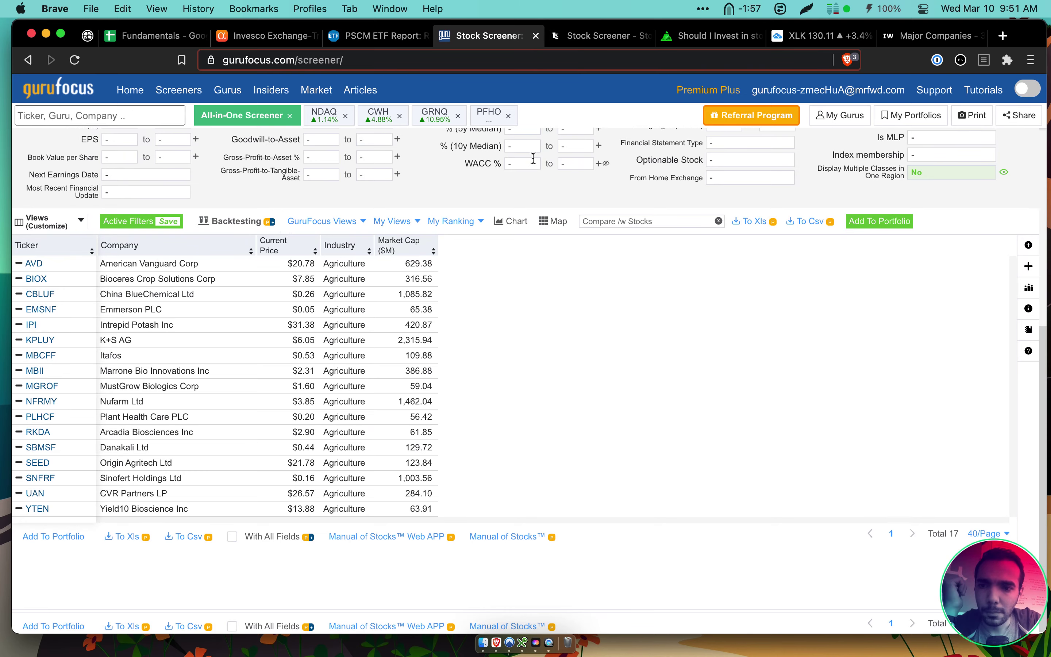
{"action": "left_click", "coordinate": [599, 37]}
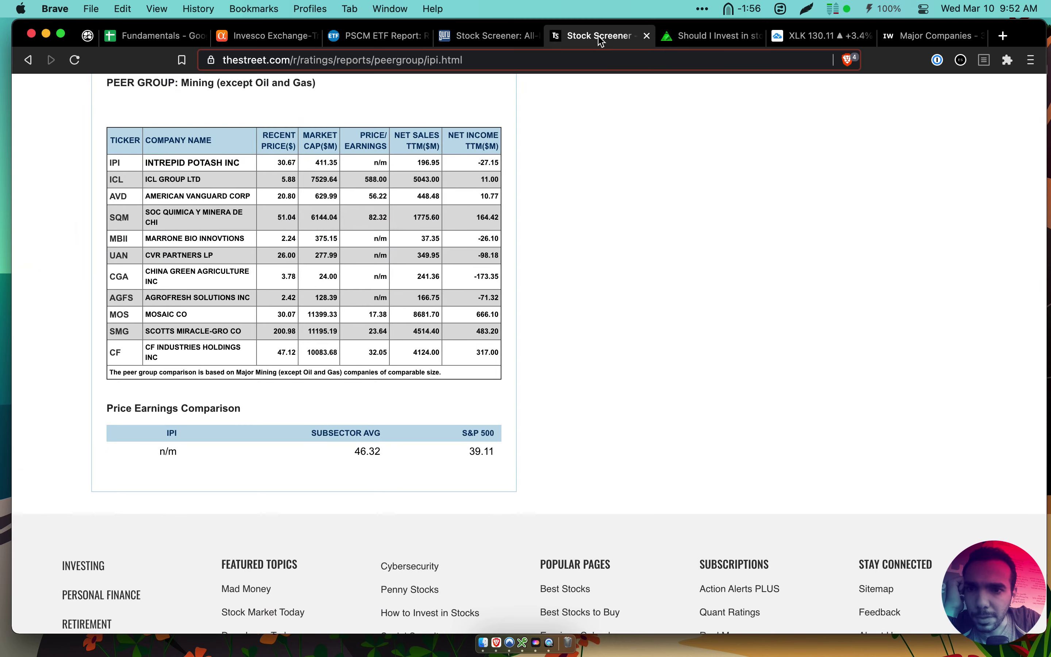
{"action": "left_click", "coordinate": [485, 37]}
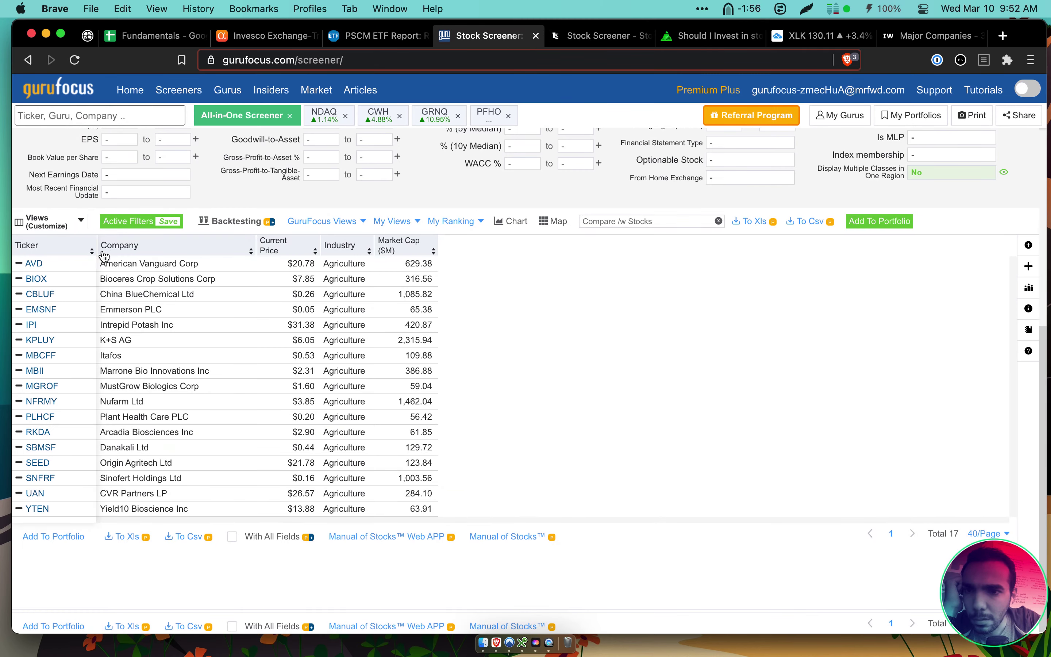
In the v2 sheet of the Fundamentals spreadsheet, set the comparison ticker in cell AA1 to AVD
{"action": "left_click", "coordinate": [117, 40]}
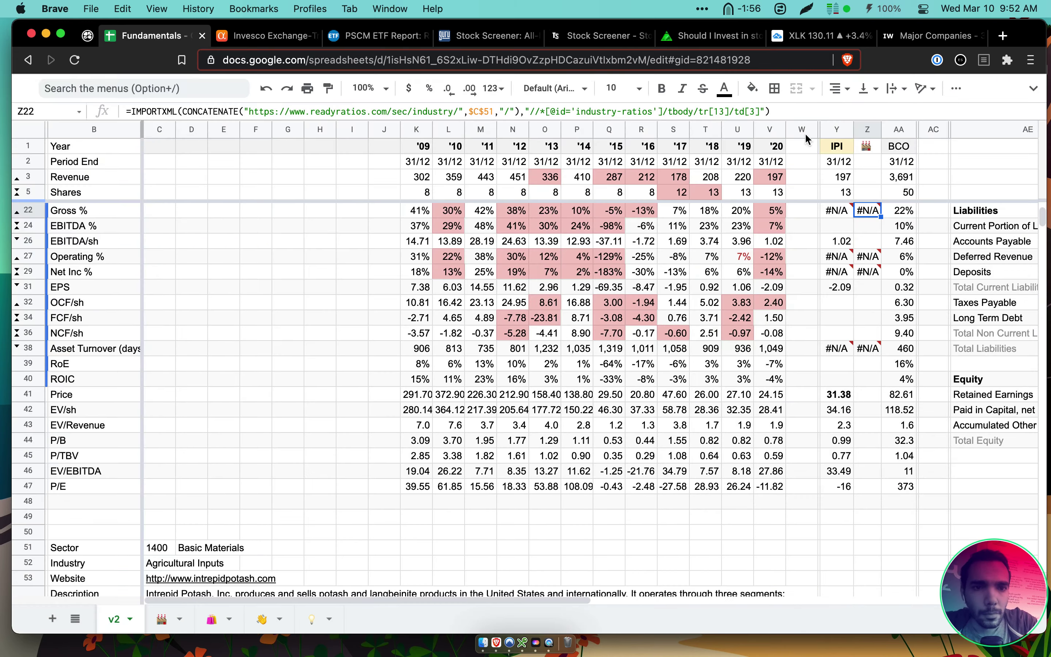
{"action": "left_click", "coordinate": [899, 147]}
{"action": "type", "text": "AVD"}
{"action": "left_click", "coordinate": [995, 177]}
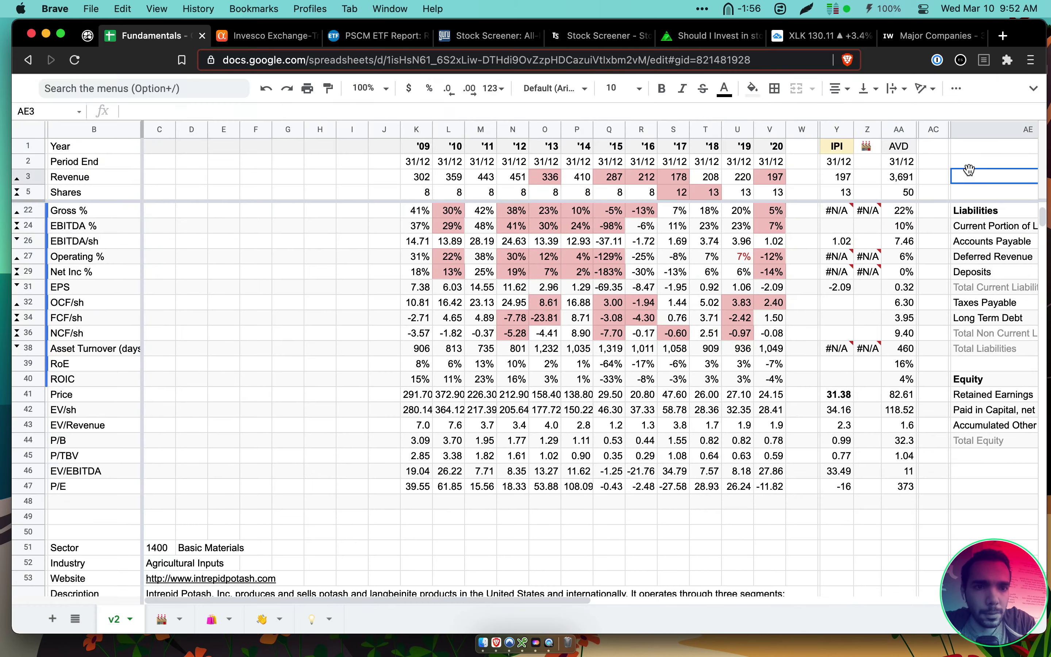
{"action": "scroll", "coordinate": [832, 199], "scroll_direction": "up", "scroll_amount": 2}
{"action": "scroll", "coordinate": [832, 194], "scroll_direction": "up", "scroll_amount": 5}
{"action": "scroll", "coordinate": [833, 185], "scroll_direction": "down", "scroll_amount": 10}
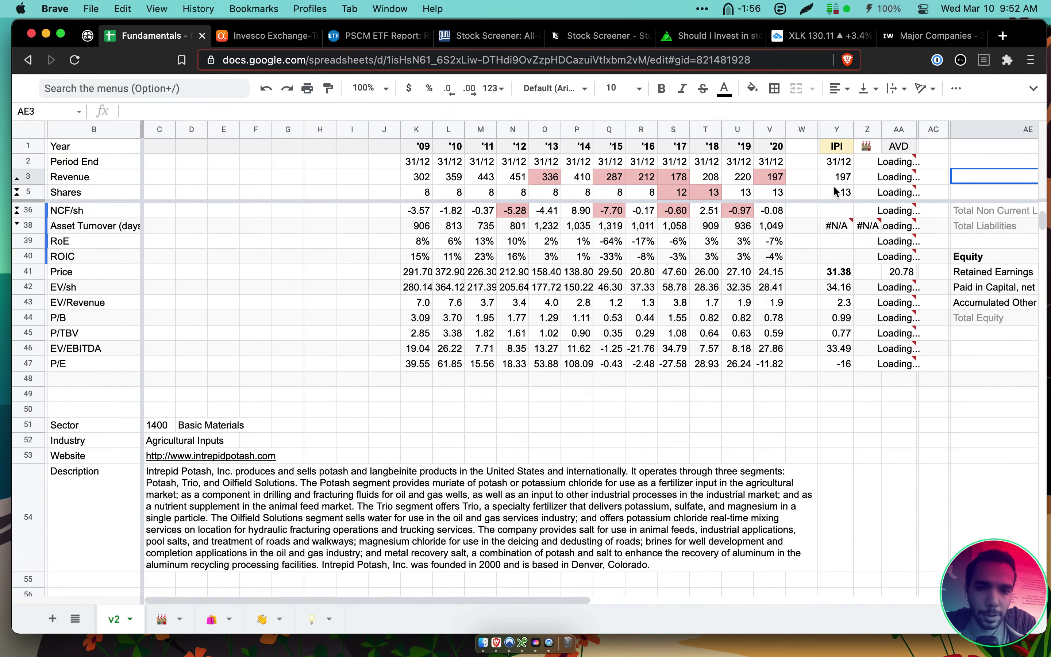
Switch to Roam Research and add the bullet "Company Reviews" to the March 10th, 2021 daily note
{"action": "left_click", "coordinate": [88, 36]}
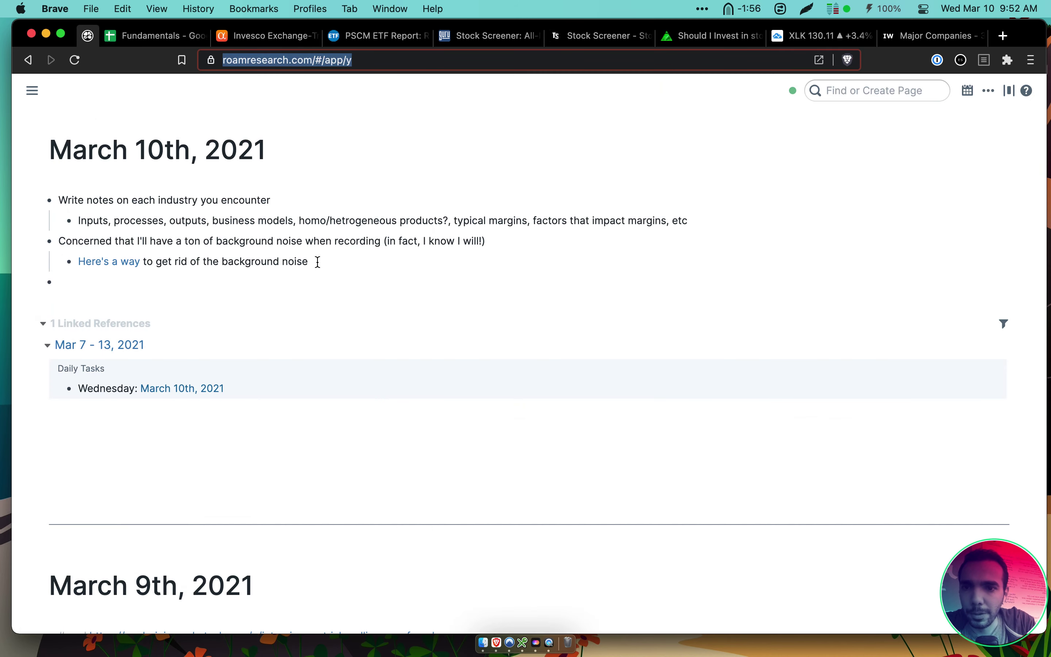
{"action": "type", "text": "Company"}
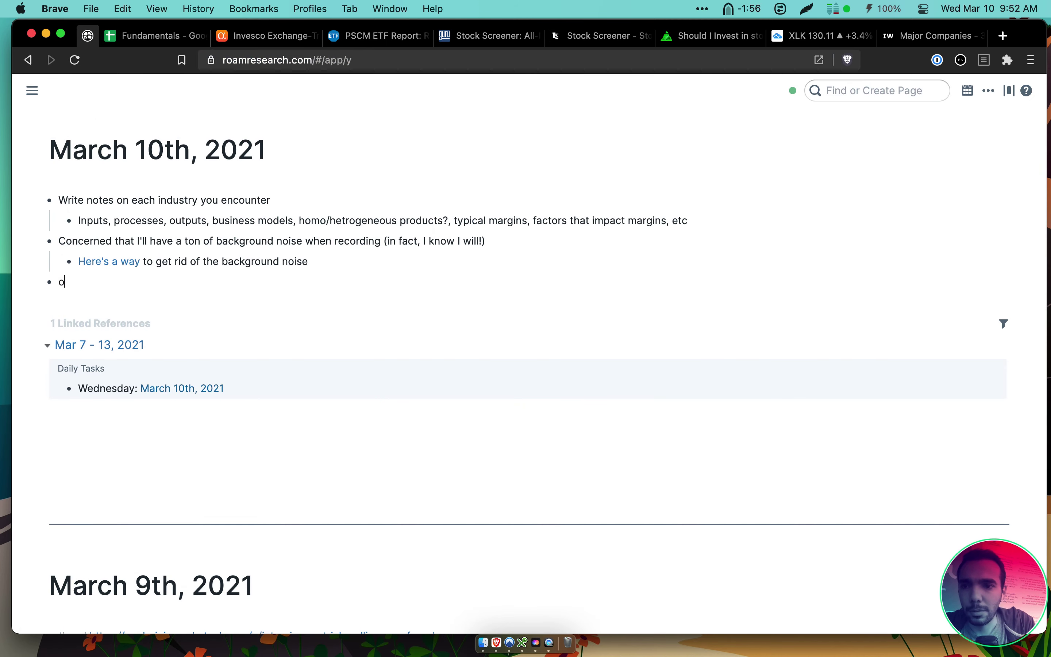
{"action": "key", "text": "BackSpace"}
{"action": "key", "text": "BackSpace"}
{"action": "type", "text": "ny `r"}
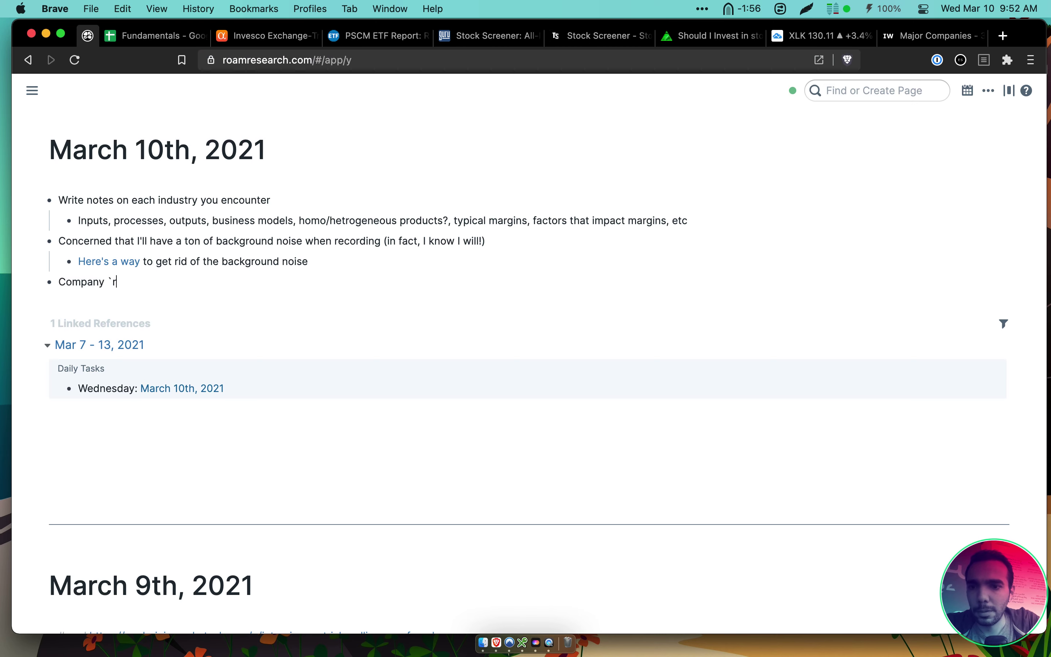
{"action": "type", "text": "eviewed"}
{"action": "key", "text": "alt+BackSpace"}
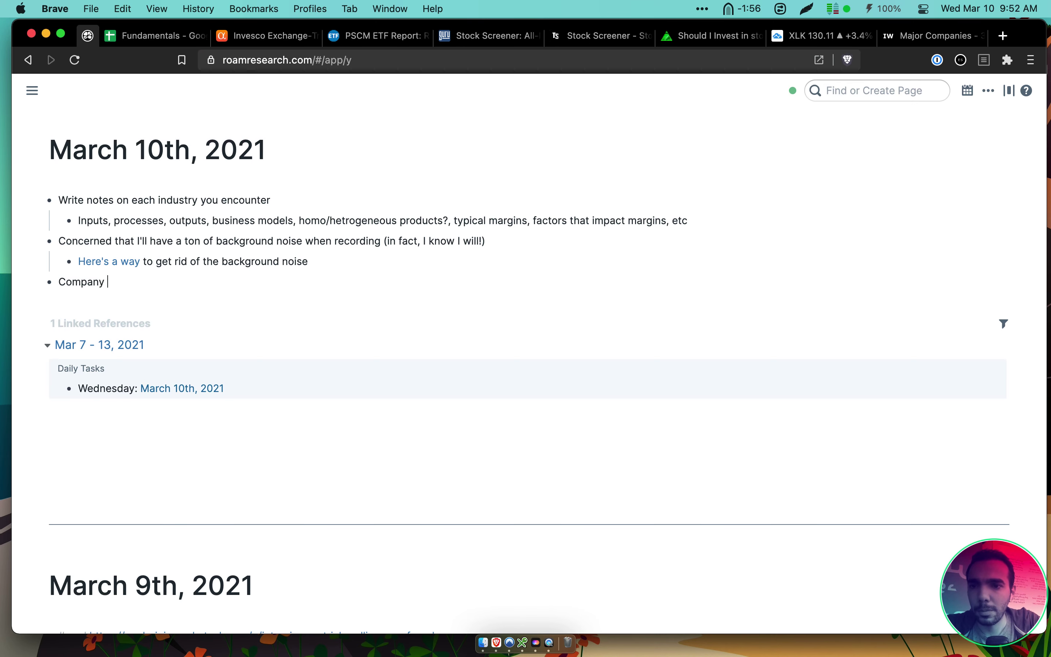
{"action": "type", "text": "Reviews"}
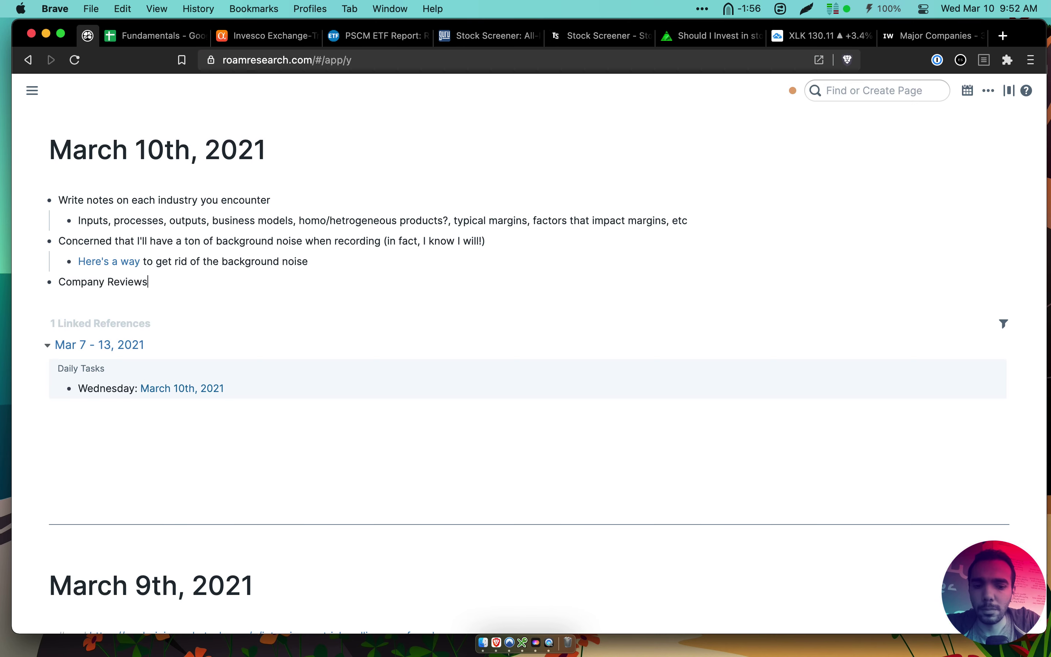
Focus on the Company Reviews bullet and add a nested bullet reading "Industry: Ferti"
{"action": "key", "text": "super+period"}
{"action": "key", "text": "Return"}
{"action": "type", "text": "Ind"}
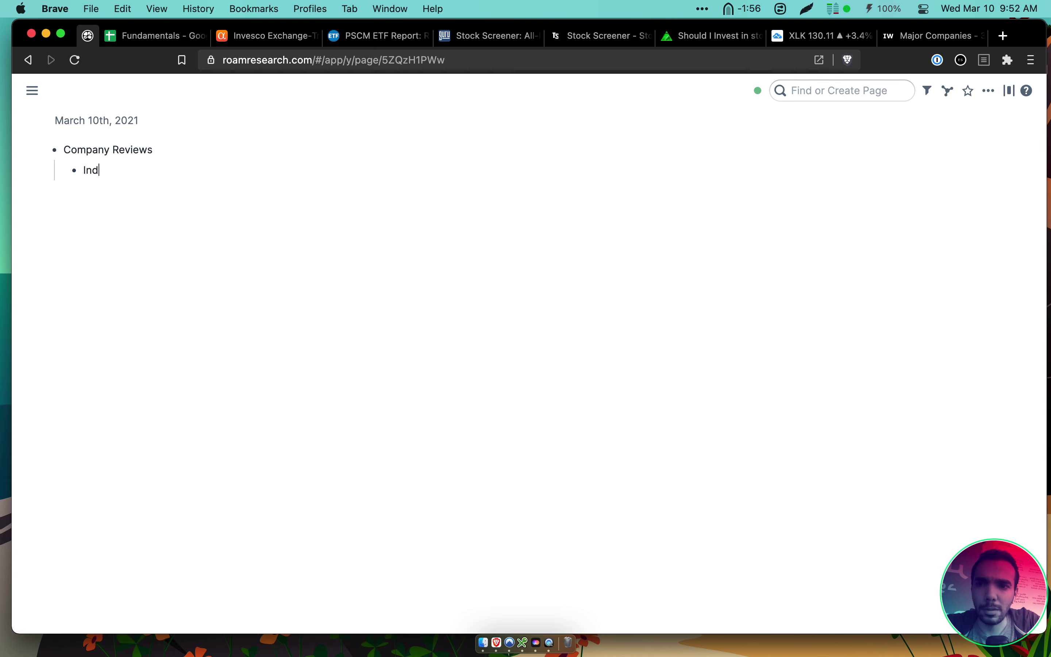
{"action": "type", "text": "ustry: Agriculatur"}
{"action": "key", "text": "alt+BackSpace"}
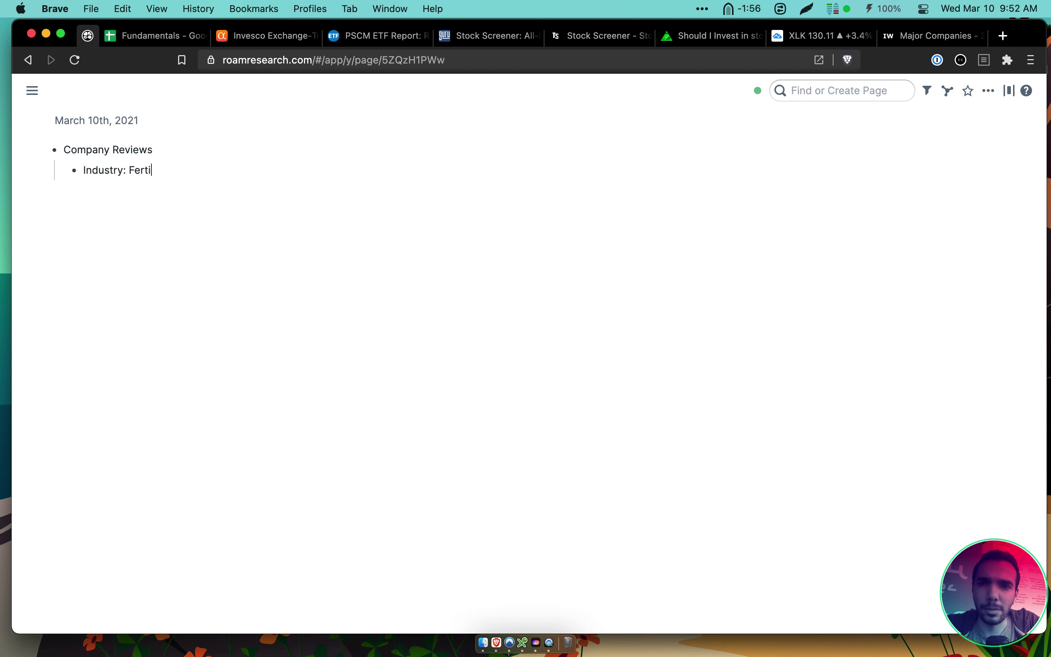
Browse the GuruFocus screener's Industry filter options to see how the agriculture-related industries are classified
{"action": "left_click", "coordinate": [476, 37]}
{"action": "scroll", "coordinate": [196, 277], "scroll_direction": "up", "scroll_amount": 5}
{"action": "scroll", "coordinate": [196, 277], "scroll_direction": "up", "scroll_amount": 4}
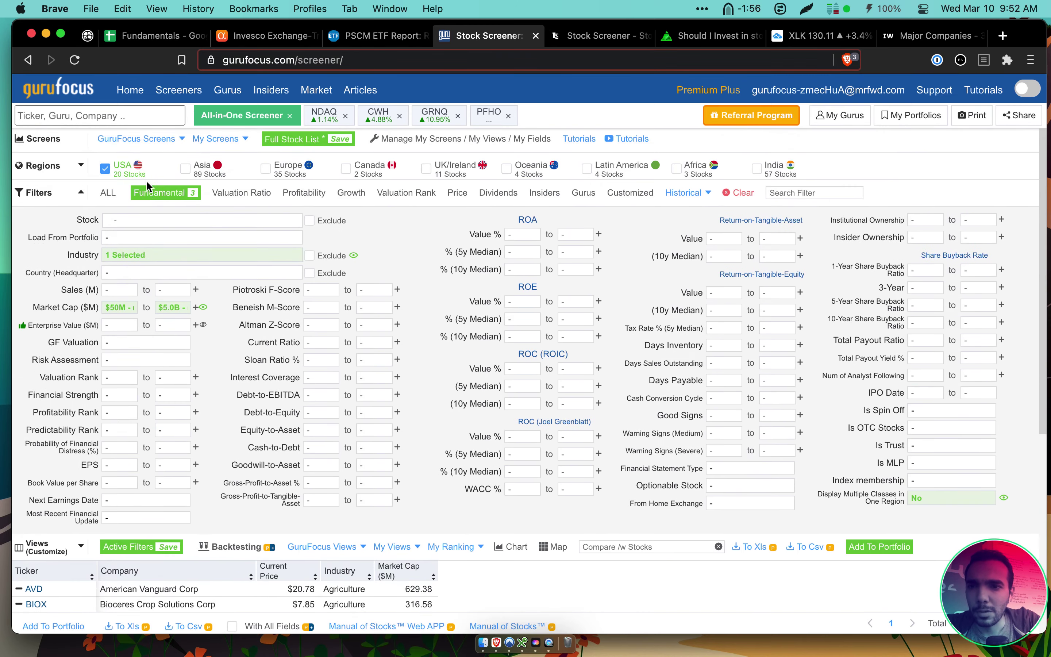
{"action": "left_click", "coordinate": [160, 258]}
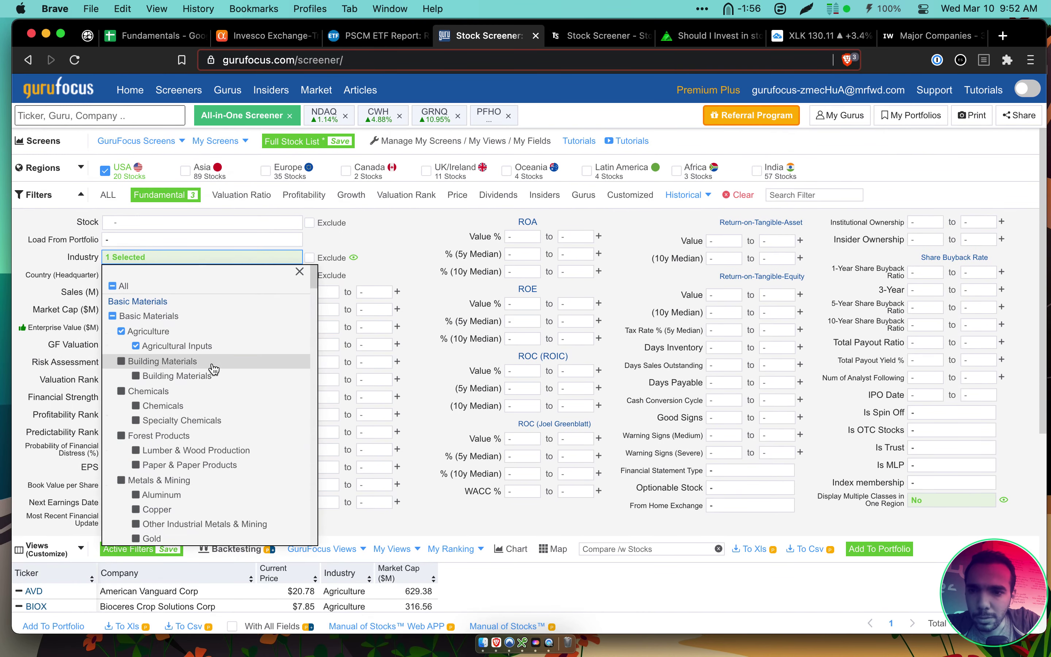
{"action": "scroll", "coordinate": [213, 367], "scroll_direction": "down", "scroll_amount": 2}
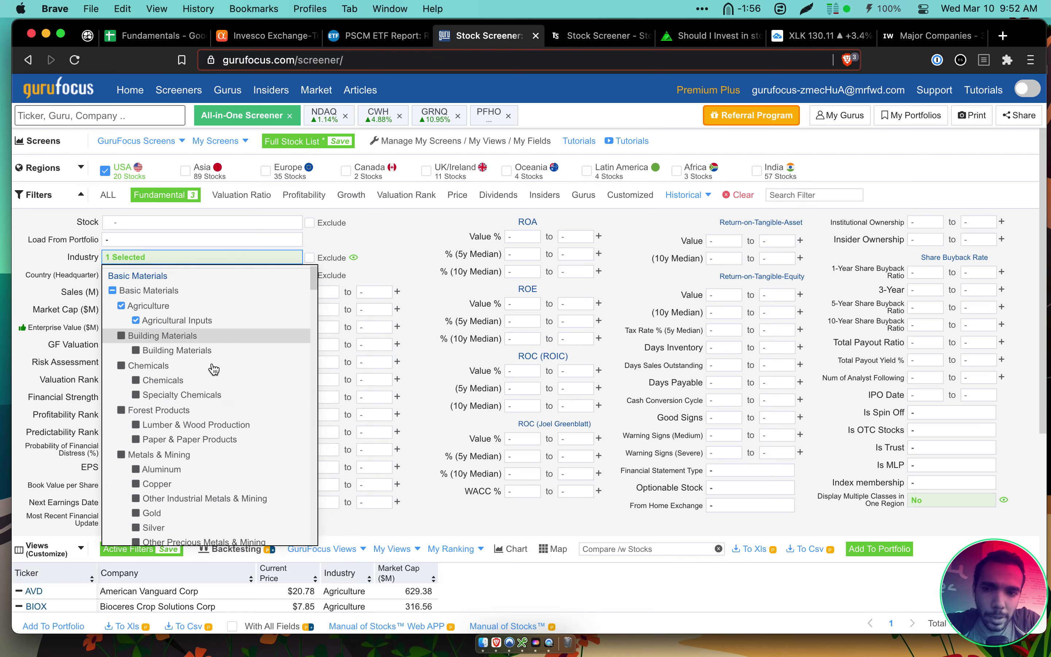
{"action": "scroll", "coordinate": [214, 369], "scroll_direction": "down", "scroll_amount": 5}
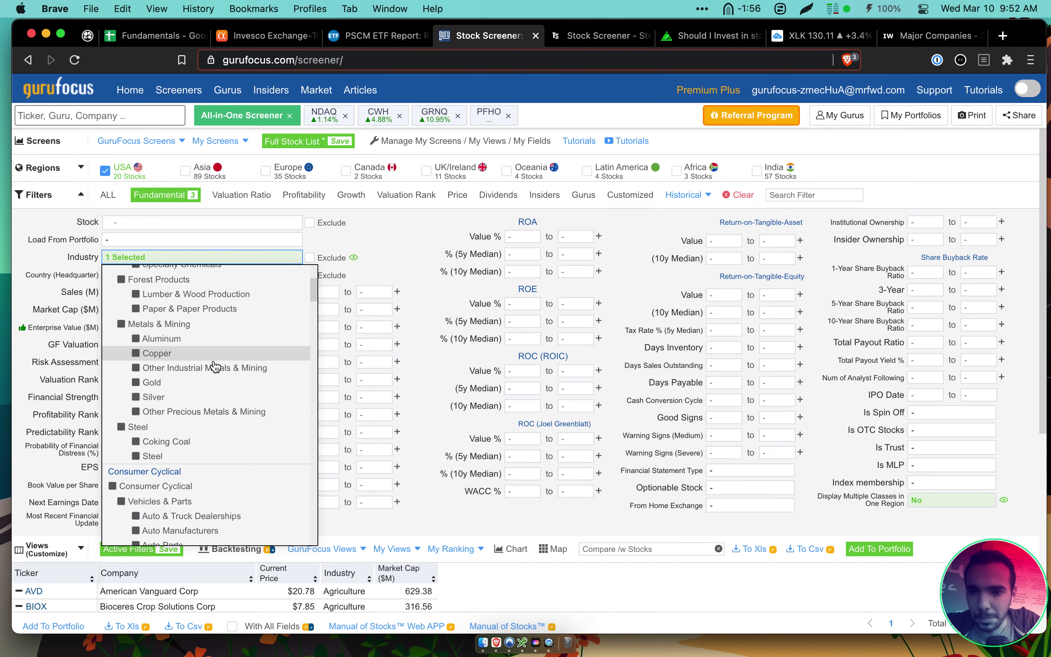
{"action": "scroll", "coordinate": [204, 331], "scroll_direction": "up", "scroll_amount": 7}
{"action": "scroll", "coordinate": [178, 330], "scroll_direction": "down", "scroll_amount": 20}
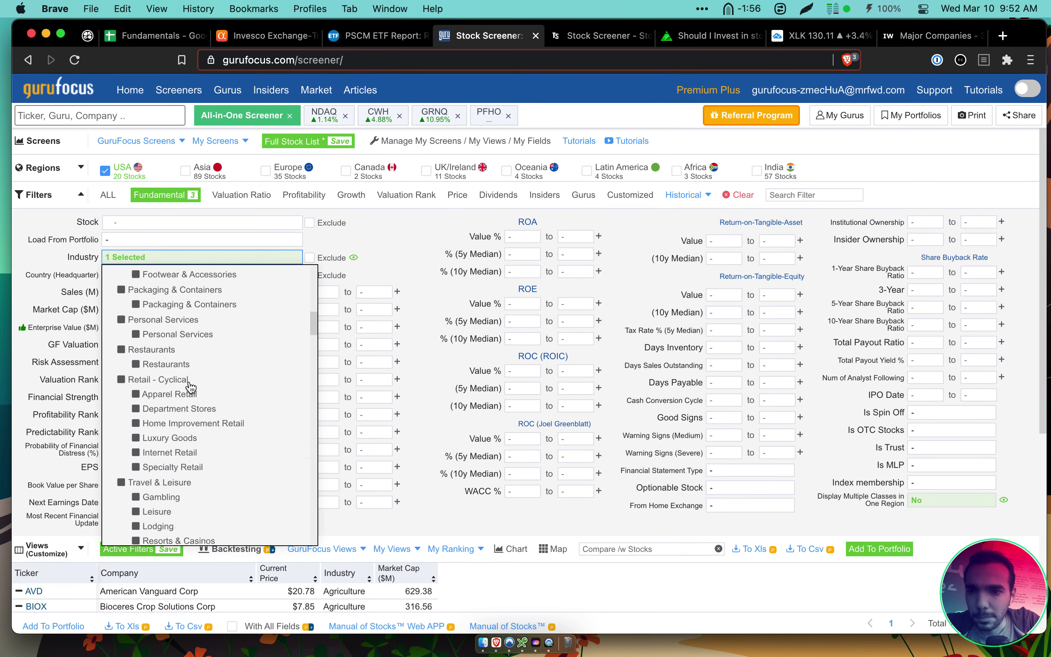
{"action": "scroll", "coordinate": [191, 387], "scroll_direction": "down", "scroll_amount": 20}
{"action": "scroll", "coordinate": [191, 385], "scroll_direction": "up", "scroll_amount": 12}
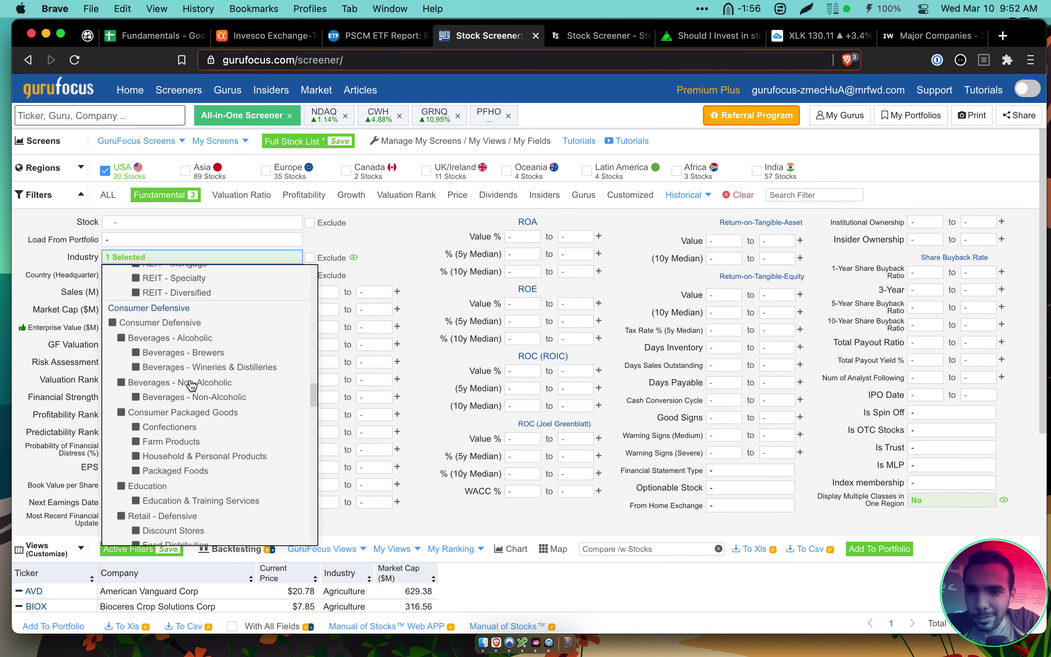
{"action": "scroll", "coordinate": [191, 385], "scroll_direction": "up", "scroll_amount": 5}
{"action": "left_click", "coordinate": [391, 253]}
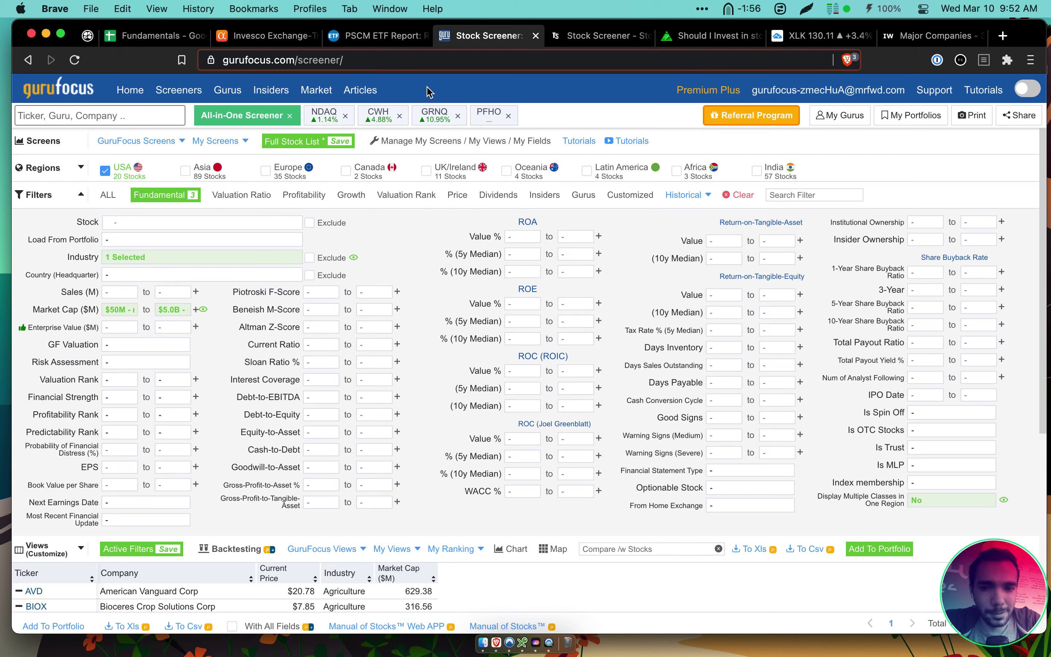
Review the sectors and holdings in the PSCM report on ETF.com, TheStreet's IPI peer table and Seeking Alpha's PSCM holdings
{"action": "left_click", "coordinate": [373, 41]}
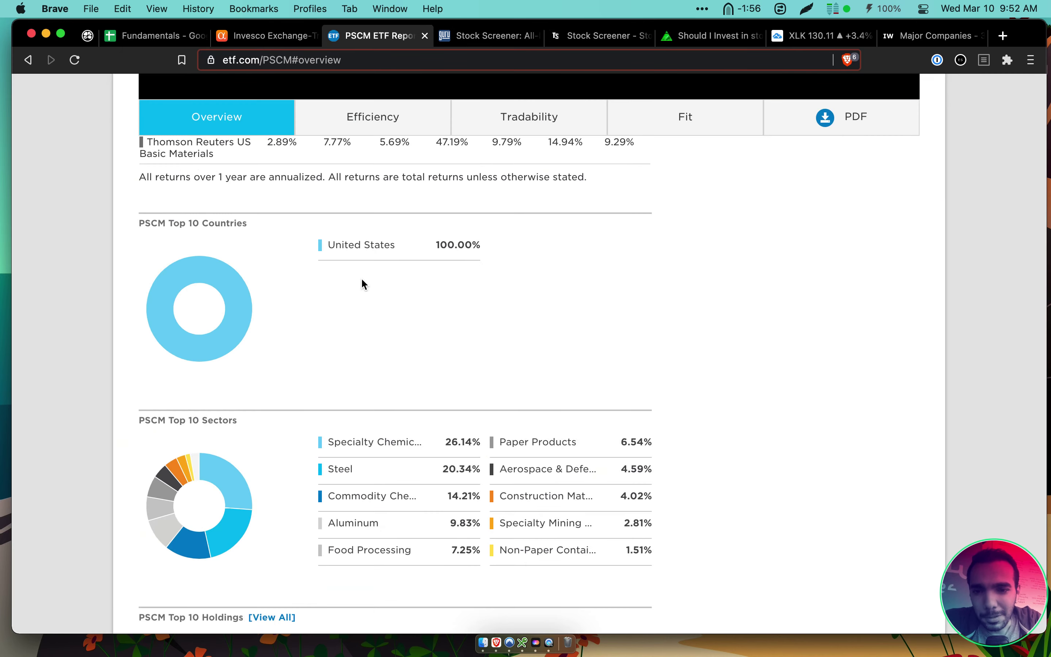
{"action": "scroll", "coordinate": [363, 283], "scroll_direction": "up", "scroll_amount": 2}
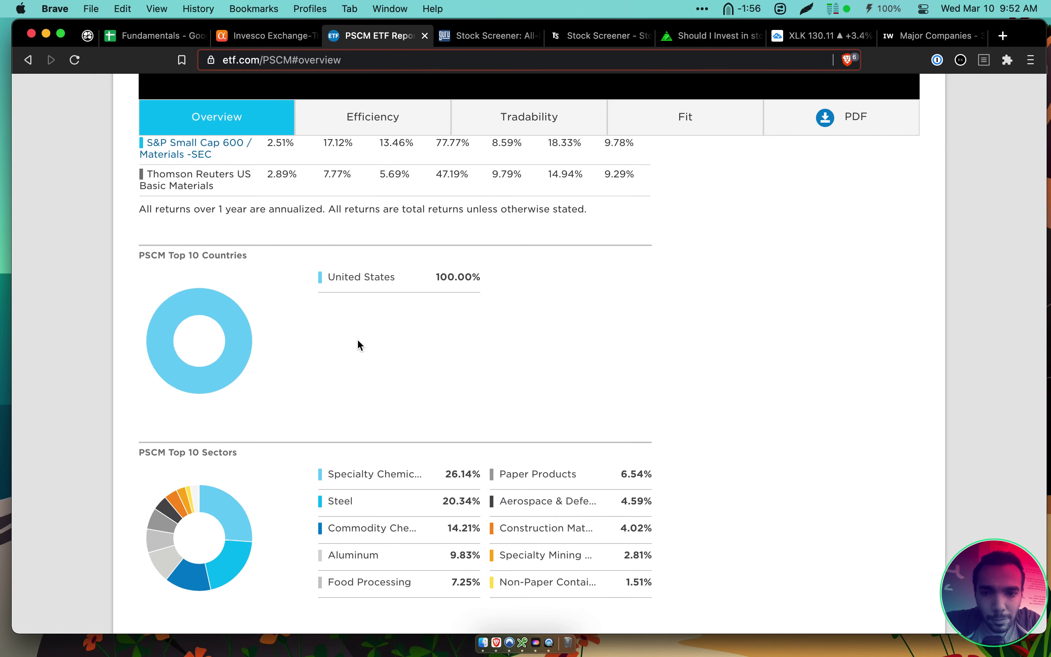
{"action": "scroll", "coordinate": [359, 344], "scroll_direction": "down", "scroll_amount": 8}
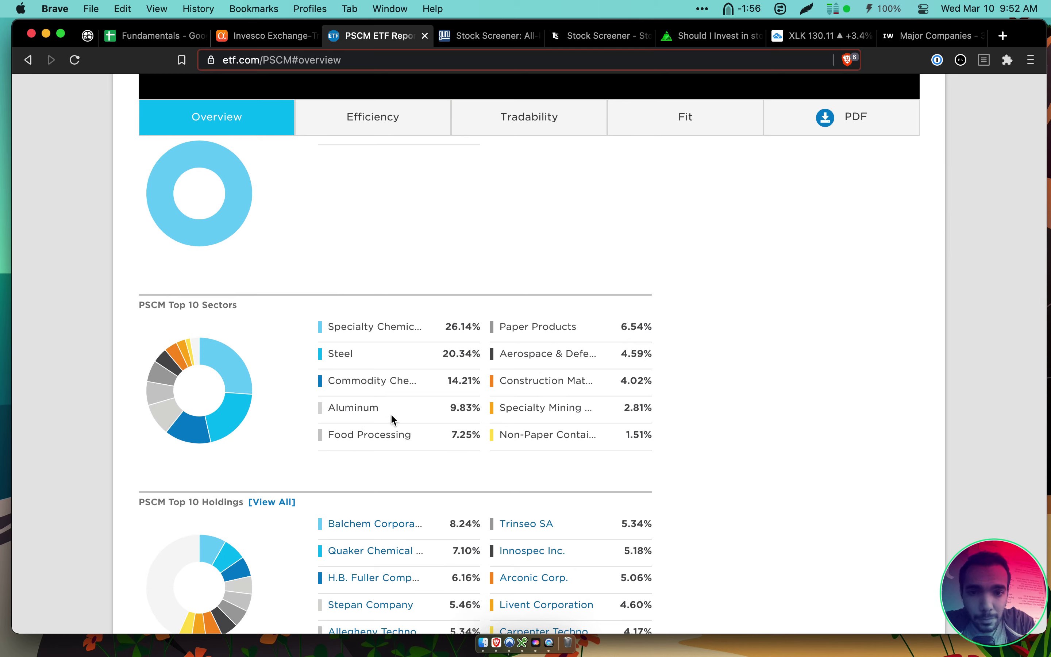
{"action": "scroll", "coordinate": [341, 330], "scroll_direction": "down", "scroll_amount": 20}
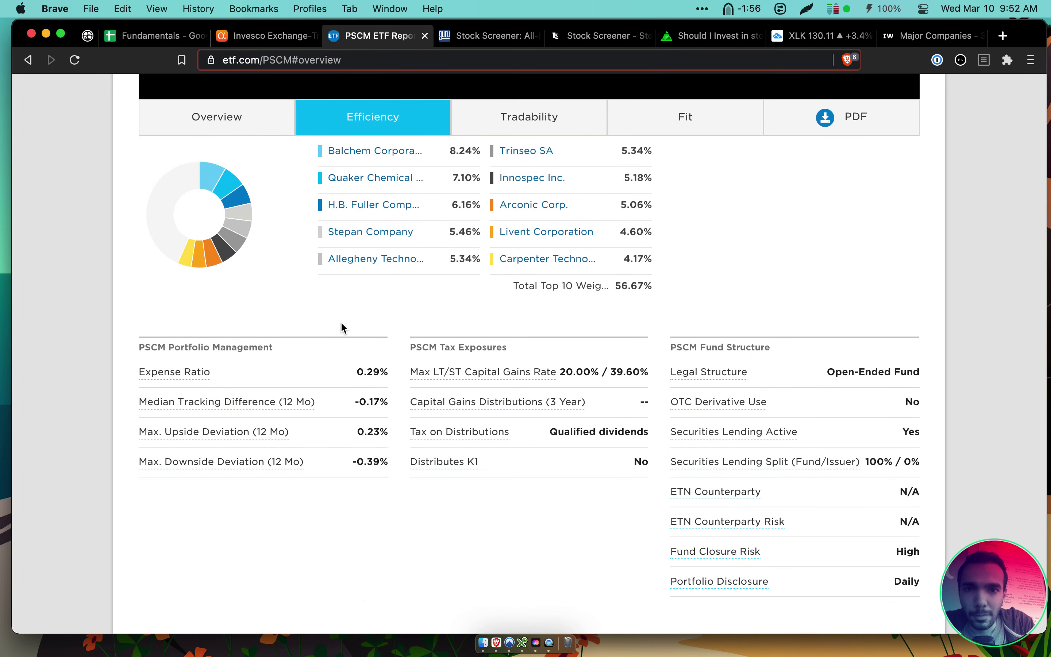
{"action": "scroll", "coordinate": [341, 323], "scroll_direction": "up", "scroll_amount": 20}
{"action": "left_click", "coordinate": [585, 37]}
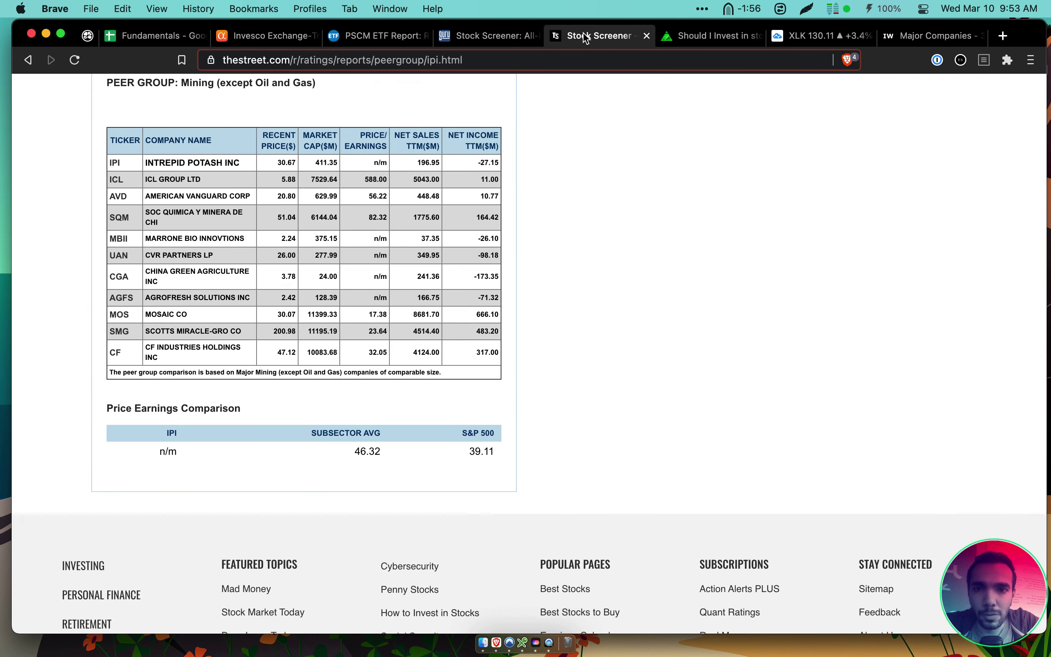
{"action": "left_click", "coordinate": [274, 37]}
{"action": "scroll", "coordinate": [228, 230], "scroll_direction": "up", "scroll_amount": 3}
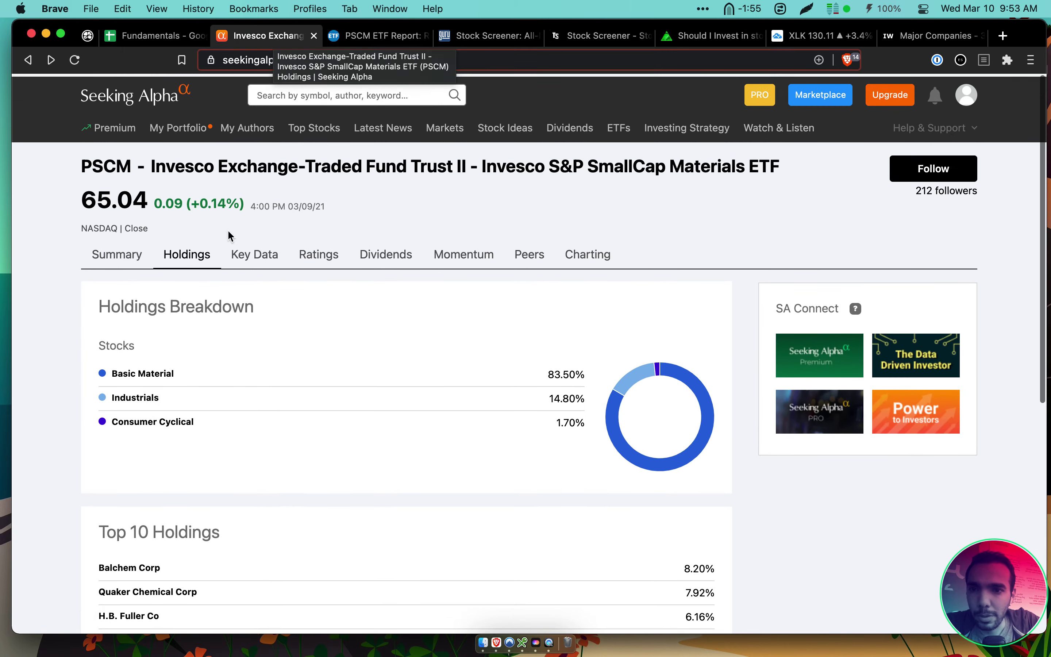
Return to the Fundamentals spreadsheet and read Intrepid Potash's company description in row 54
{"action": "left_click", "coordinate": [145, 34]}
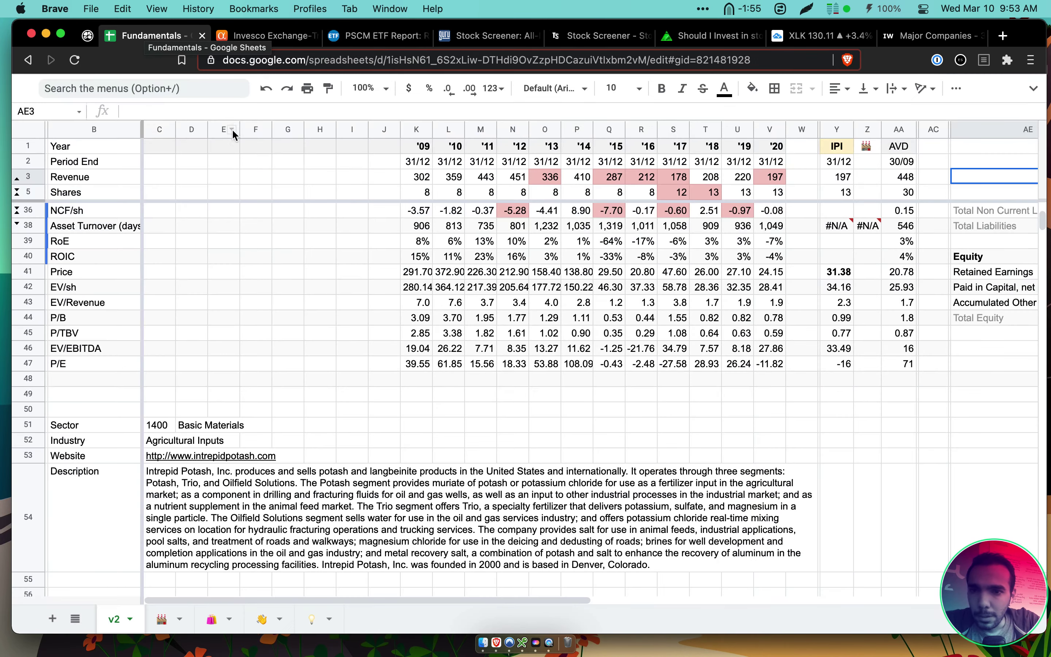
{"action": "scroll", "coordinate": [358, 281], "scroll_direction": "up", "scroll_amount": 10}
{"action": "scroll", "coordinate": [358, 281], "scroll_direction": "down", "scroll_amount": 14}
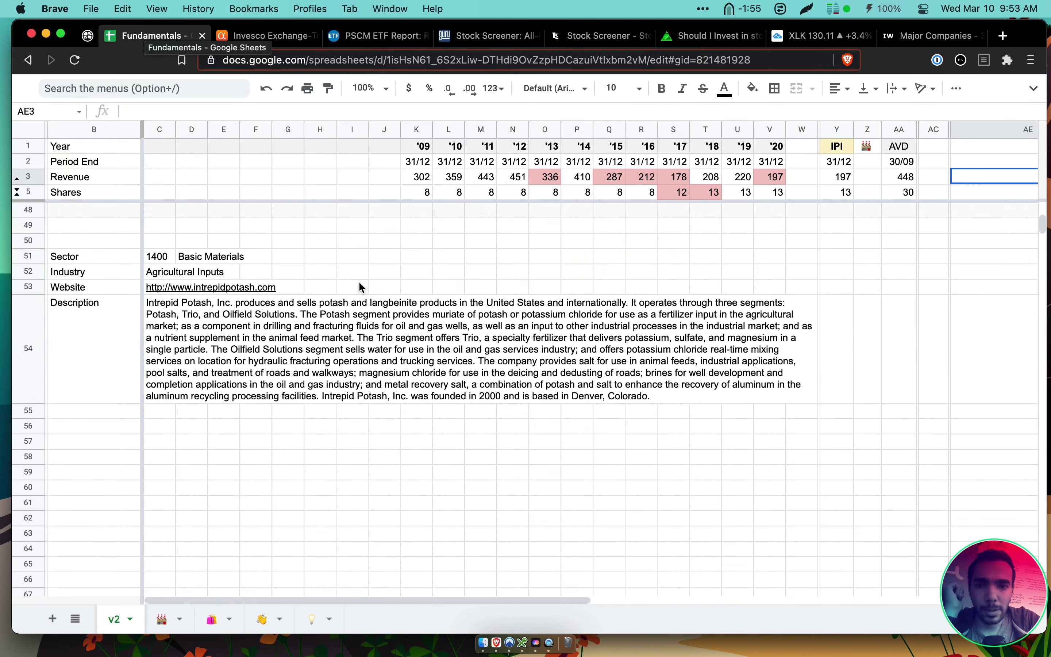
{"action": "left_click", "coordinate": [253, 328]}
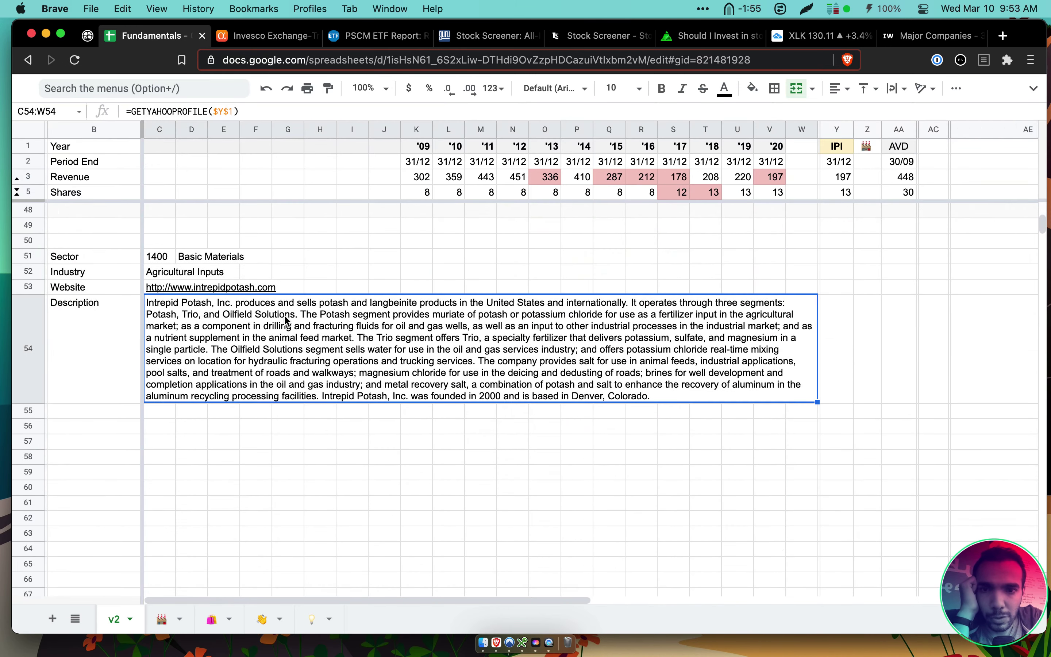
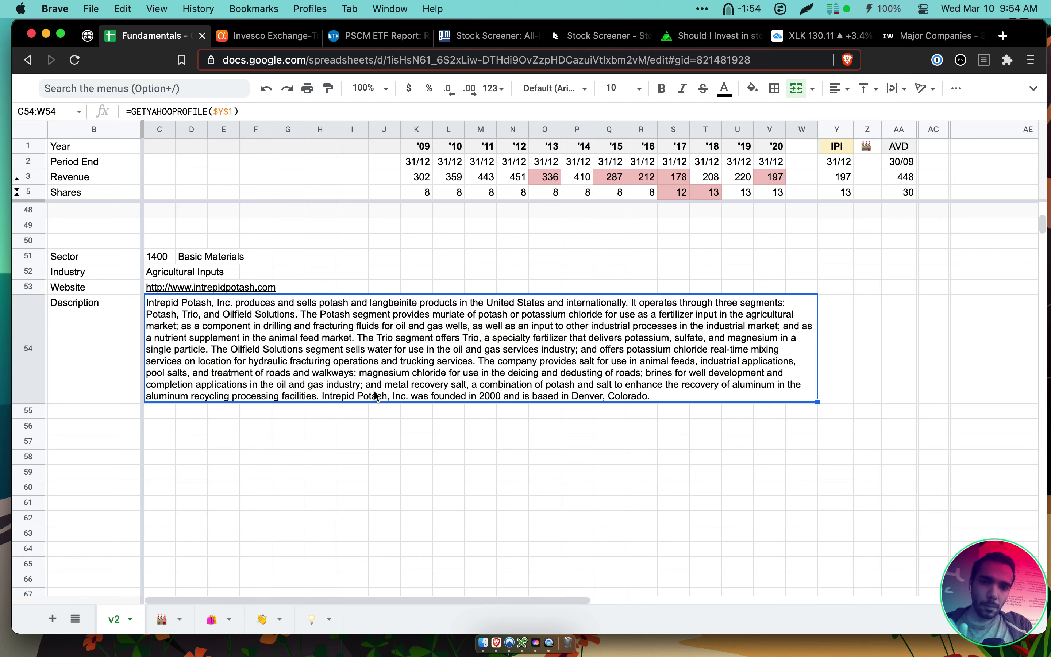
{"action": "left_click", "coordinate": [167, 290]}
{"action": "left_click", "coordinate": [330, 278]}
Examine IPI's yearly revenue in row 3, the '16–'20 shares and debt figures, and the revenue for '18 to '20
{"action": "scroll", "coordinate": [330, 278], "scroll_direction": "up", "scroll_amount": 5}
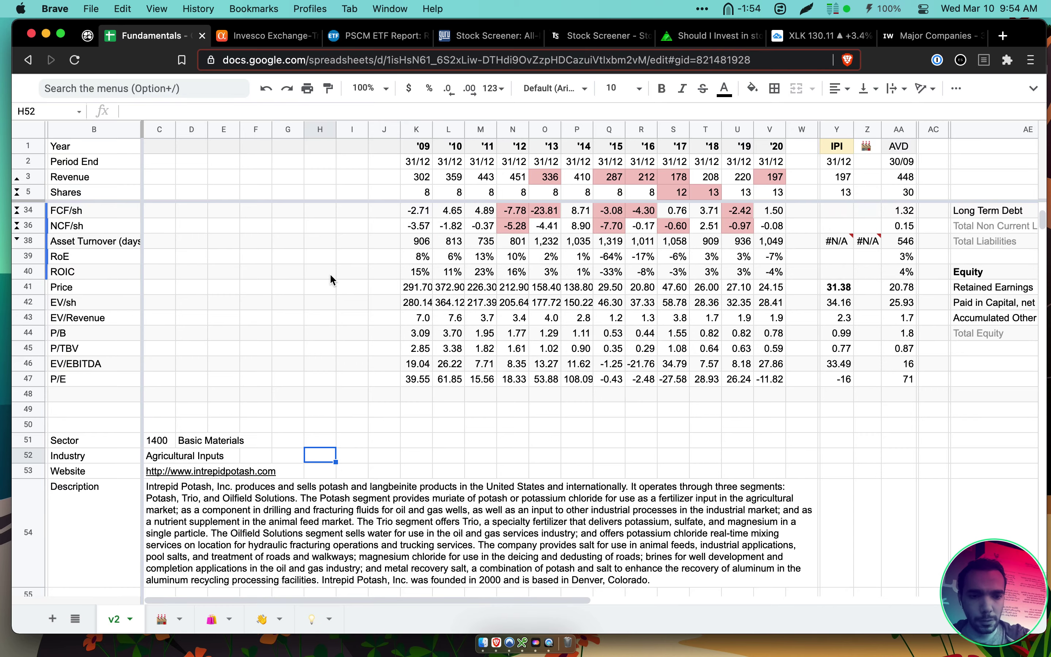
{"action": "scroll", "coordinate": [438, 213], "scroll_direction": "up", "scroll_amount": 10}
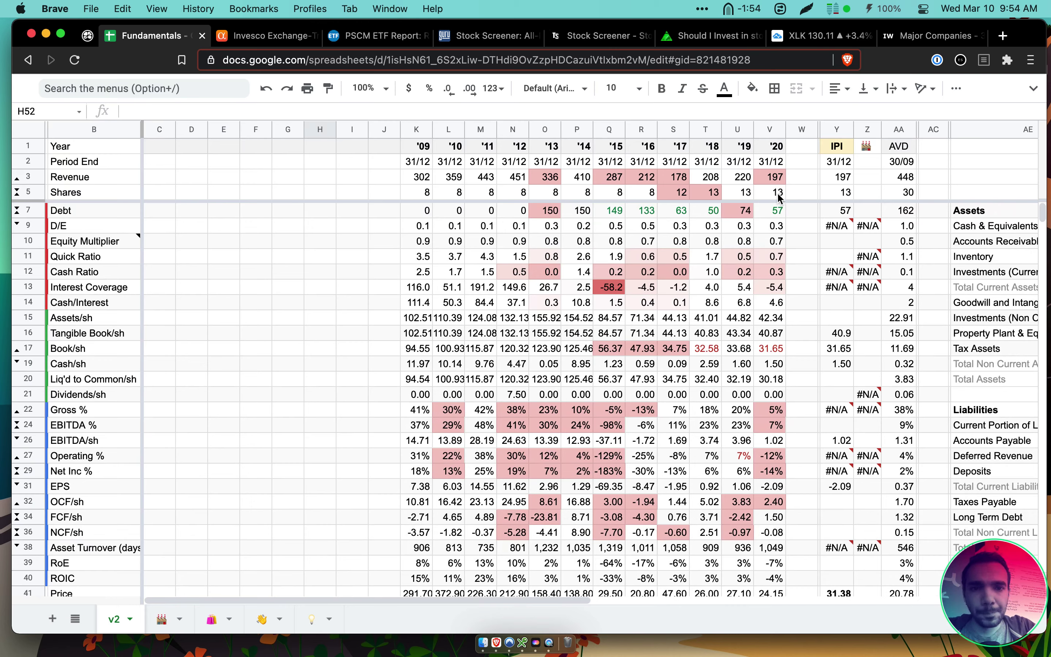
{"action": "left_click", "coordinate": [780, 178]}
{"action": "key", "text": "super+shift+Left"}
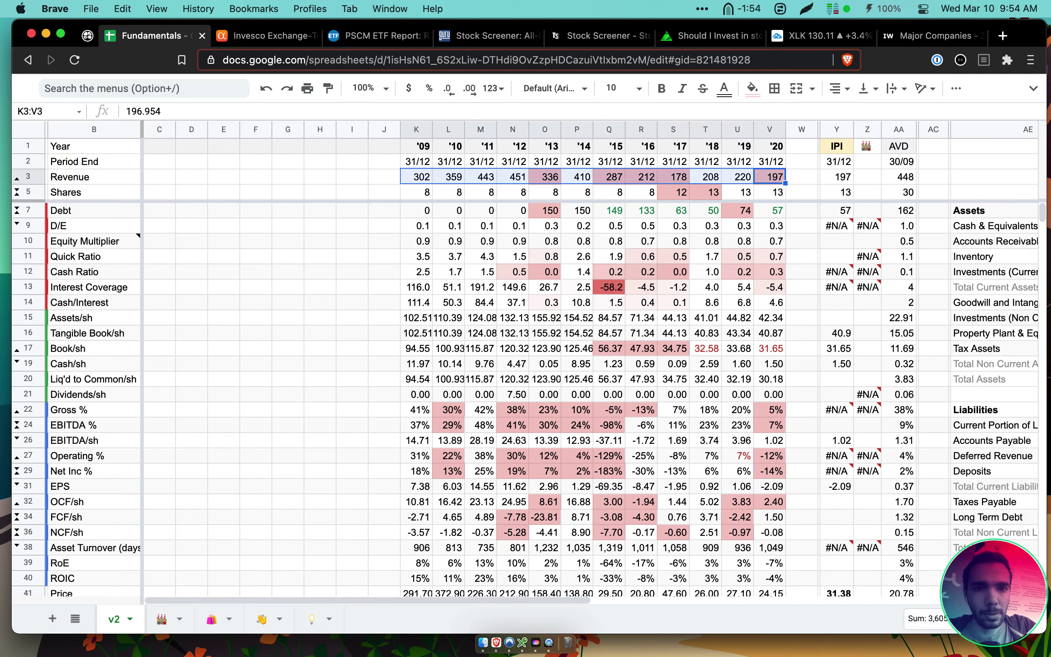
{"action": "left_click_drag", "start_coordinate": [777, 146], "coordinate": [643, 210]}
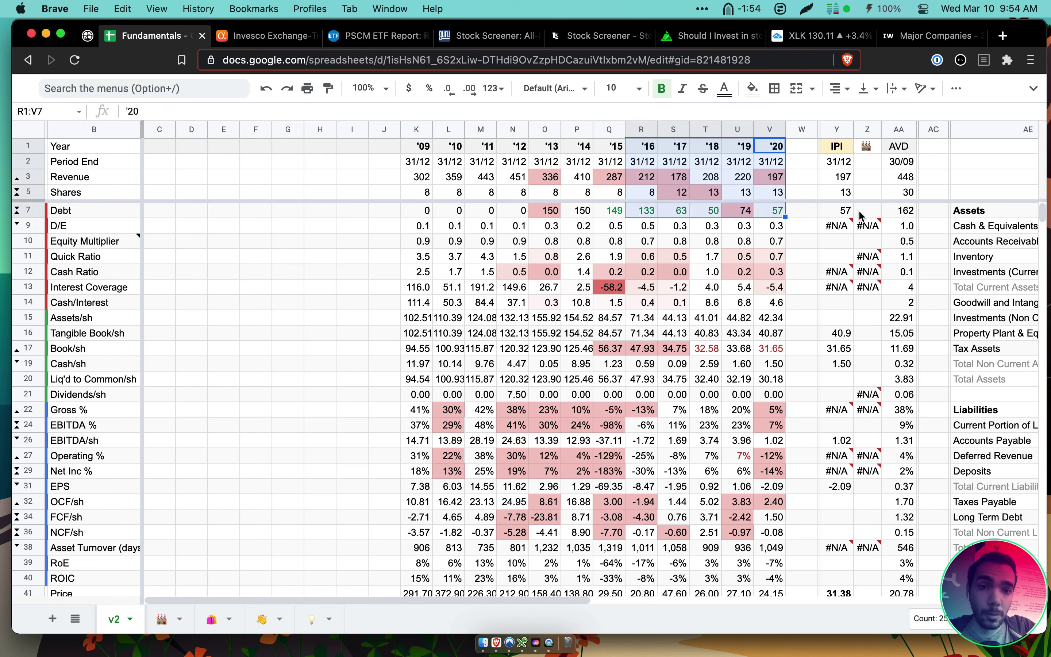
{"action": "left_click", "coordinate": [838, 193]}
{"action": "left_click", "coordinate": [764, 182]}
{"action": "left_click_drag", "start_coordinate": [719, 183], "coordinate": [774, 182]}
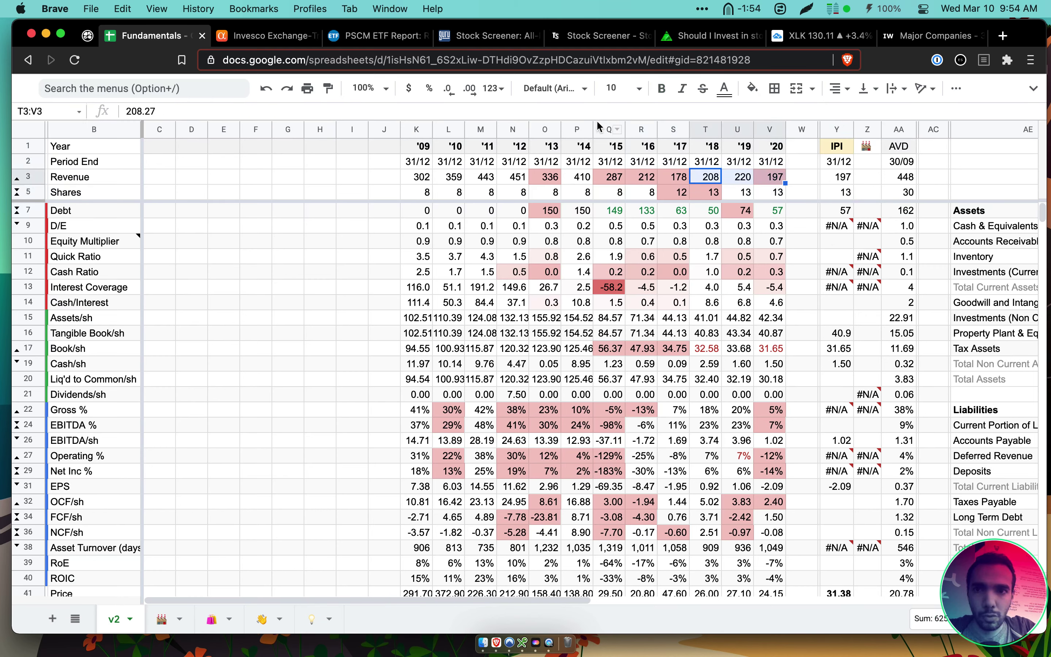
Open a TradingView chart for IPI in a new tab and place it right after the Fundamentals spreadsheet
{"action": "key", "text": "super+t"}
{"action": "type", "text": "tv"}
{"action": "key", "text": "Tab"}
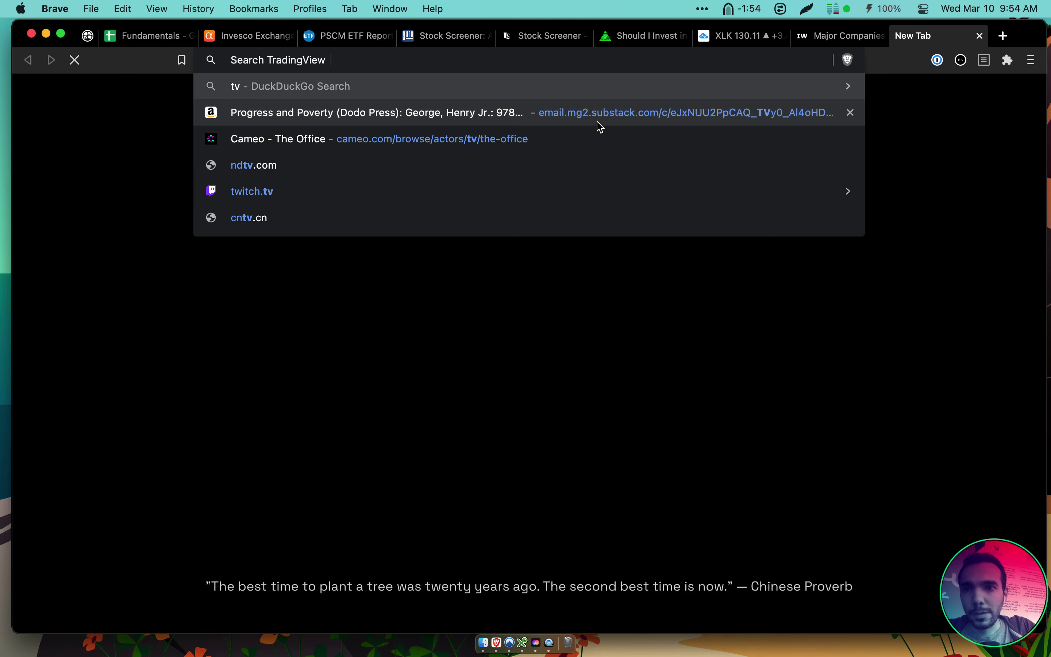
{"action": "type", "text": "ipi"}
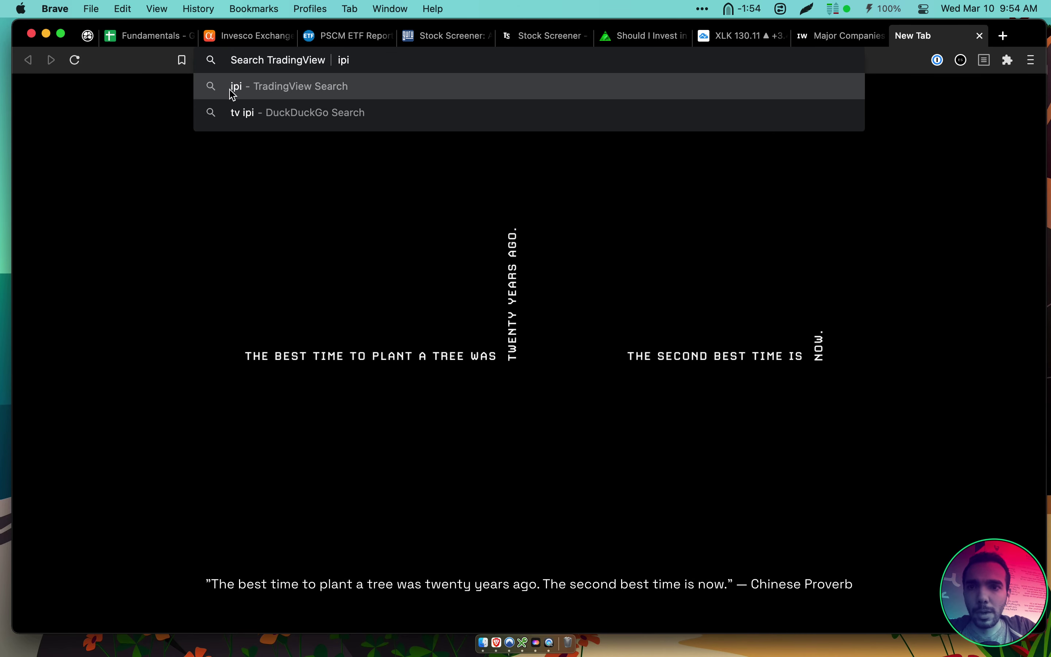
{"action": "key", "text": "Return"}
{"action": "left_click_drag", "start_coordinate": [921, 36], "coordinate": [247, 41]}
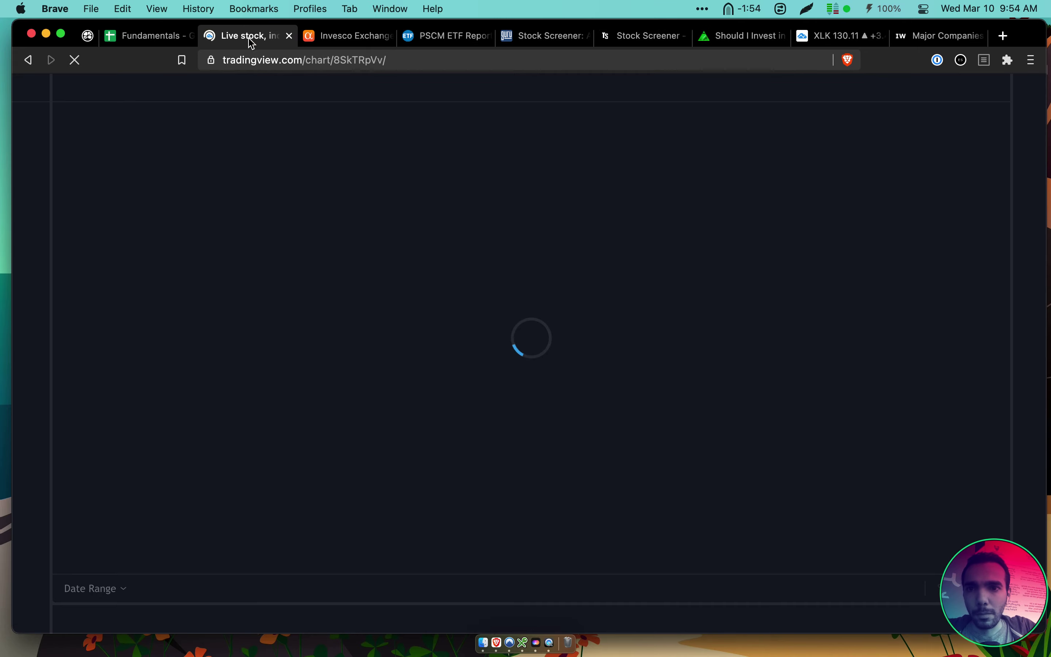
Add the small-cap materials ETF PSCM from Cboe BZX as a comparison symbol on the IPI chart
{"action": "left_click", "coordinate": [147, 43]}
{"action": "left_click", "coordinate": [281, 43]}
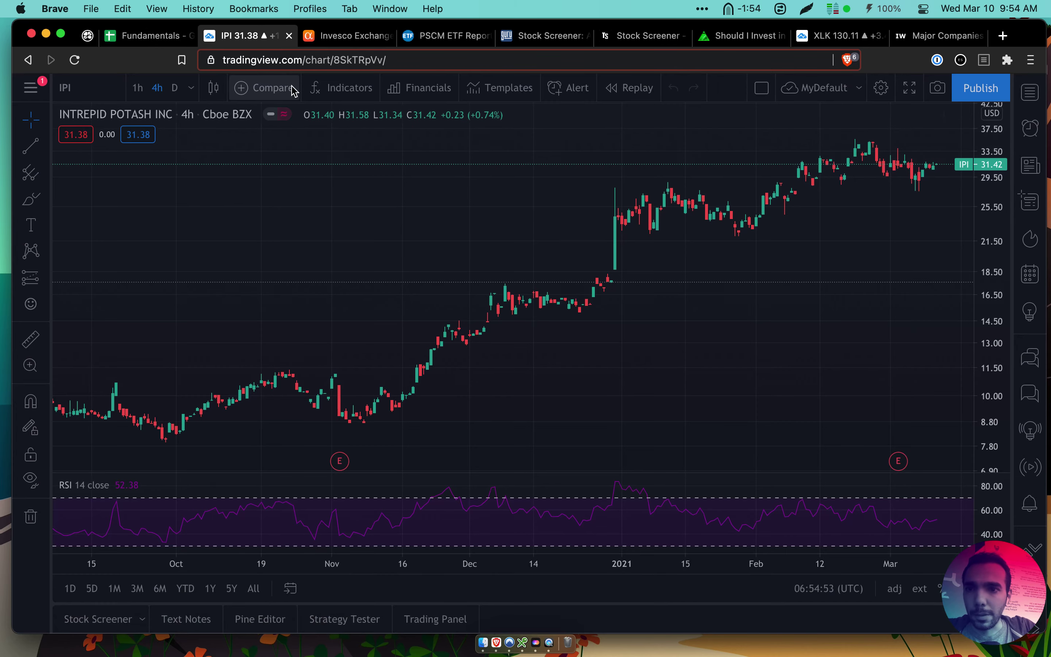
{"action": "left_click", "coordinate": [273, 89]}
{"action": "type", "text": "PSCM"}
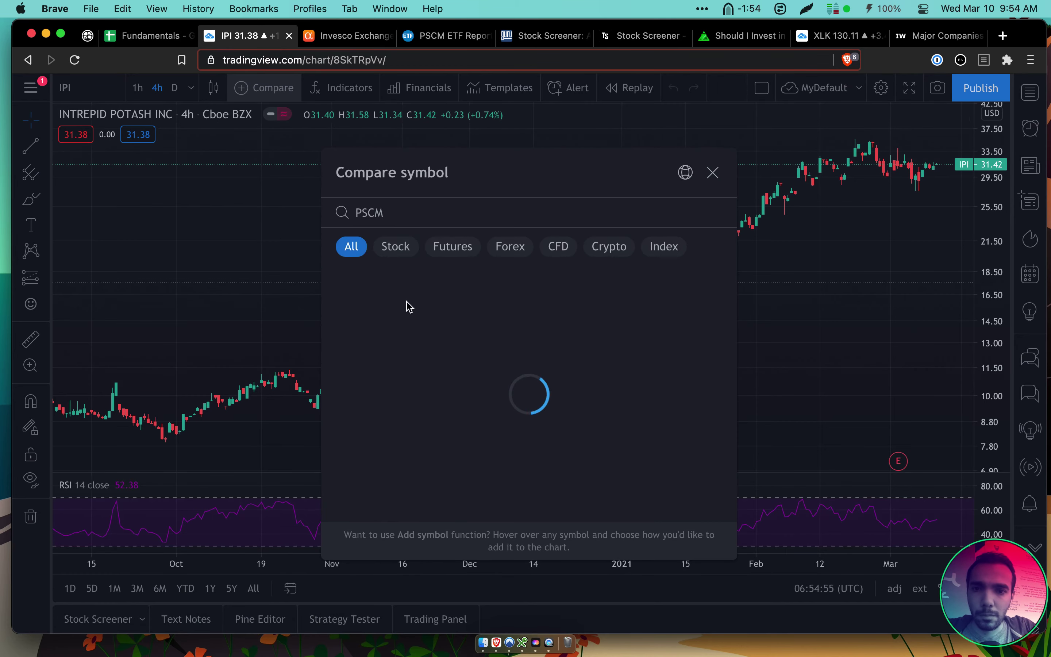
{"action": "left_click", "coordinate": [470, 290]}
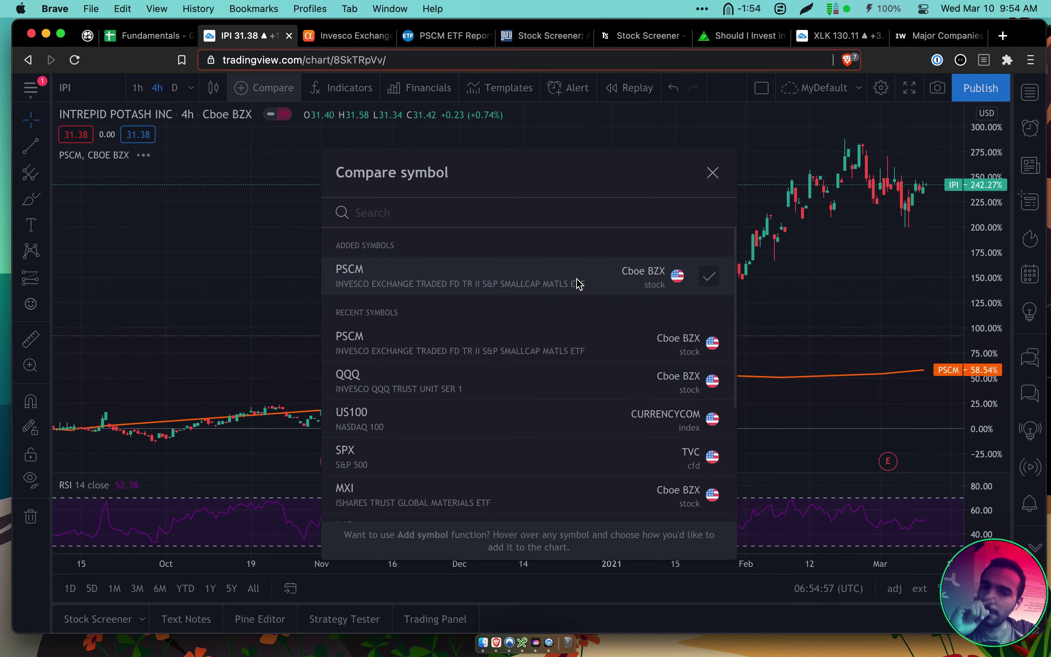
{"action": "left_click", "coordinate": [713, 173]}
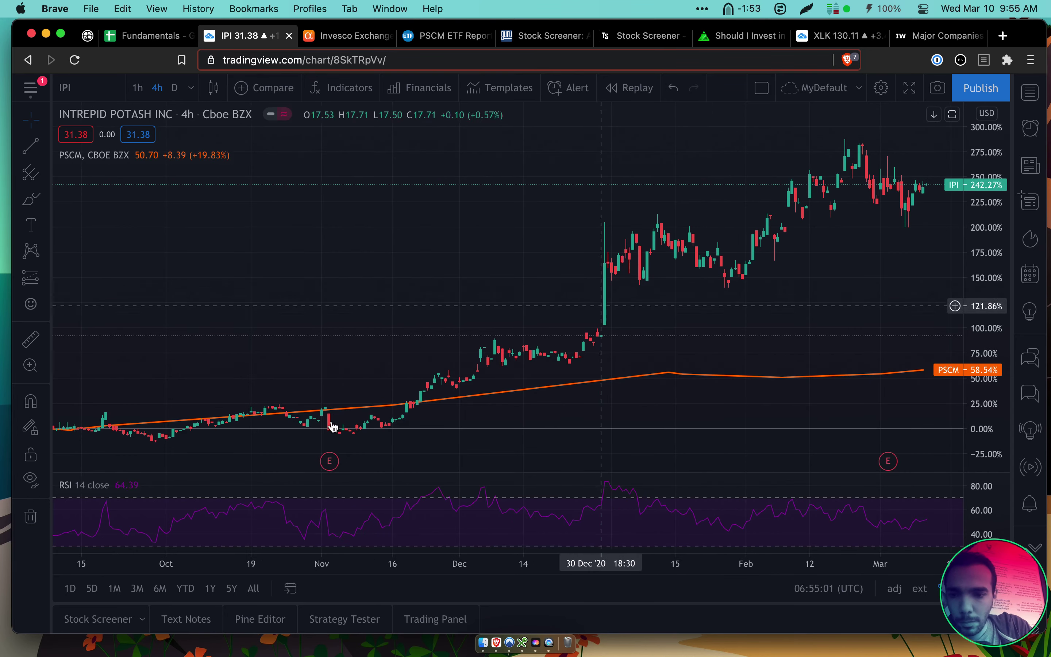
Compare IPI with PSCM over six months and three months, and on daily candles around the late-2020 to March 2021 rise
{"action": "left_click", "coordinate": [159, 590]}
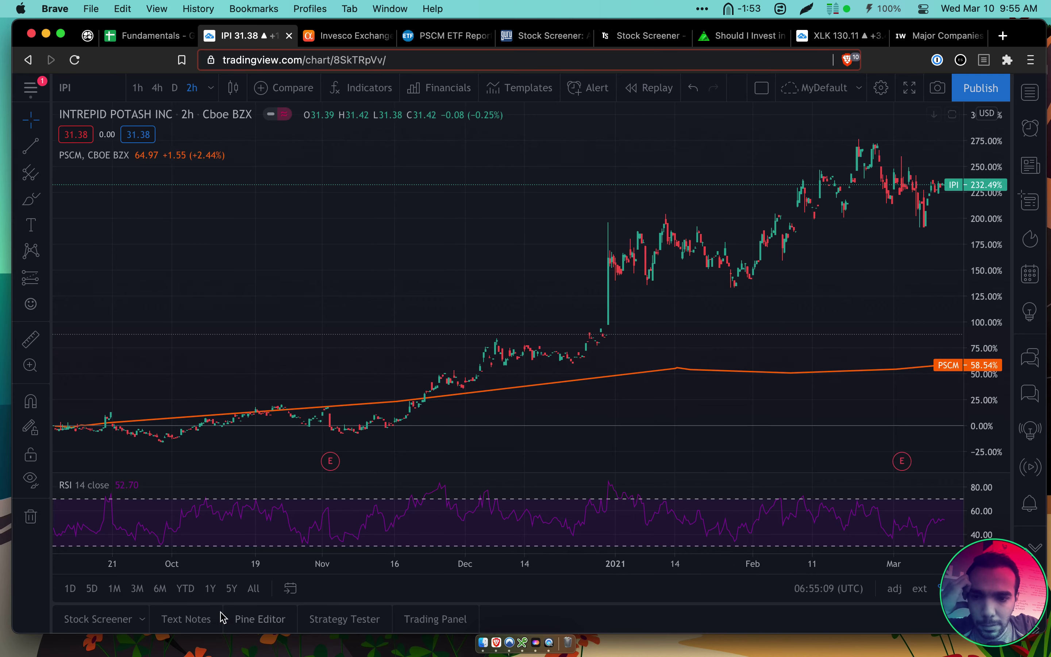
{"action": "left_click", "coordinate": [139, 588]}
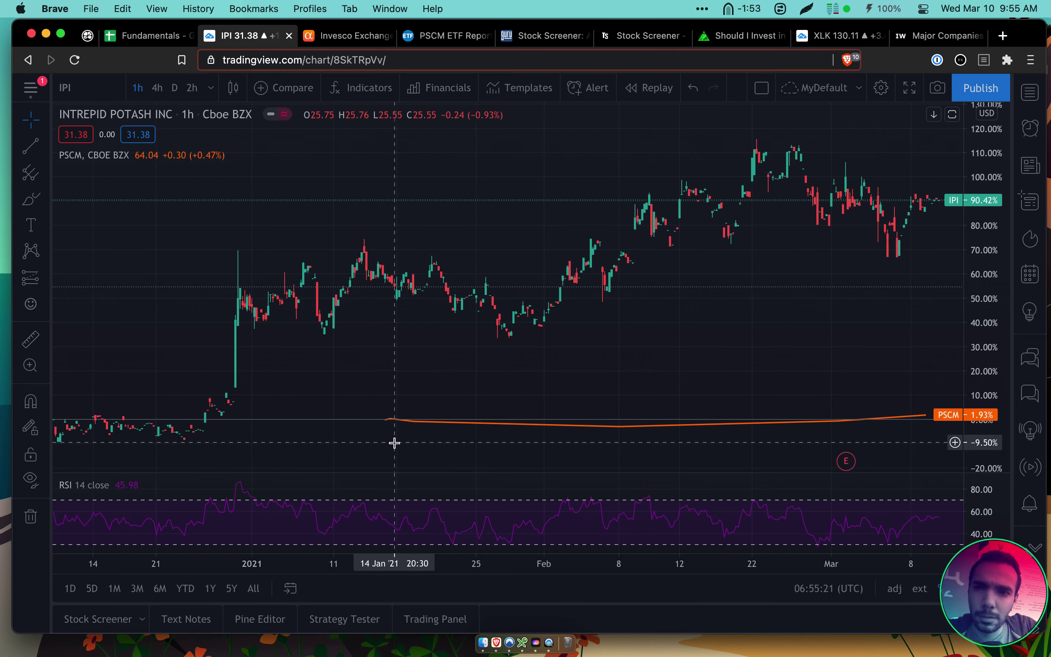
{"action": "left_click", "coordinate": [175, 88]}
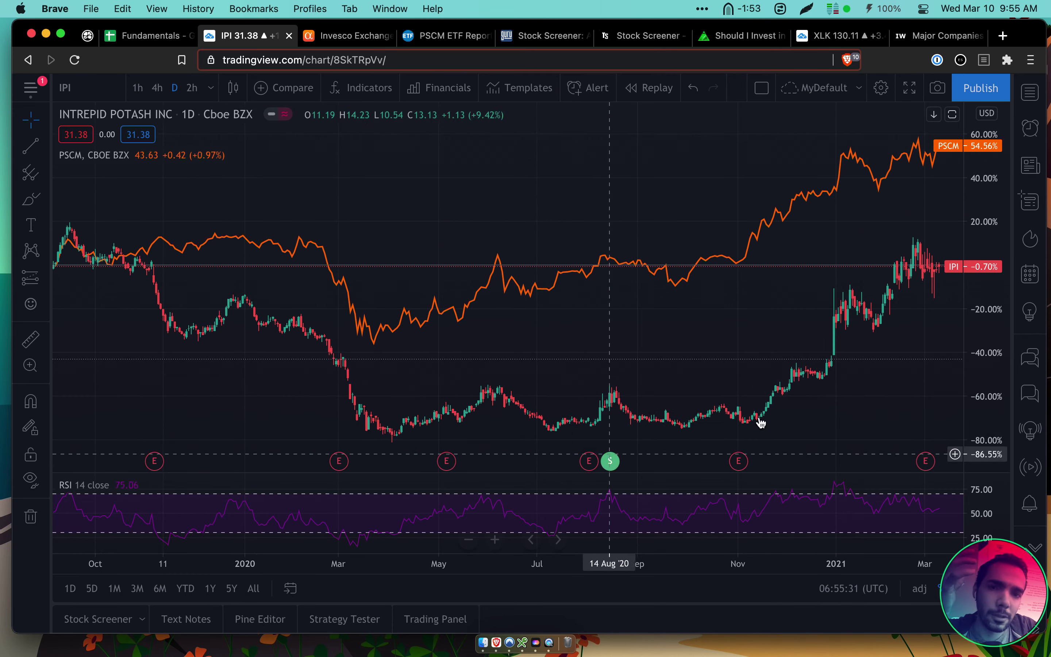
{"action": "left_click_drag", "start_coordinate": [788, 357], "coordinate": [146, 399]}
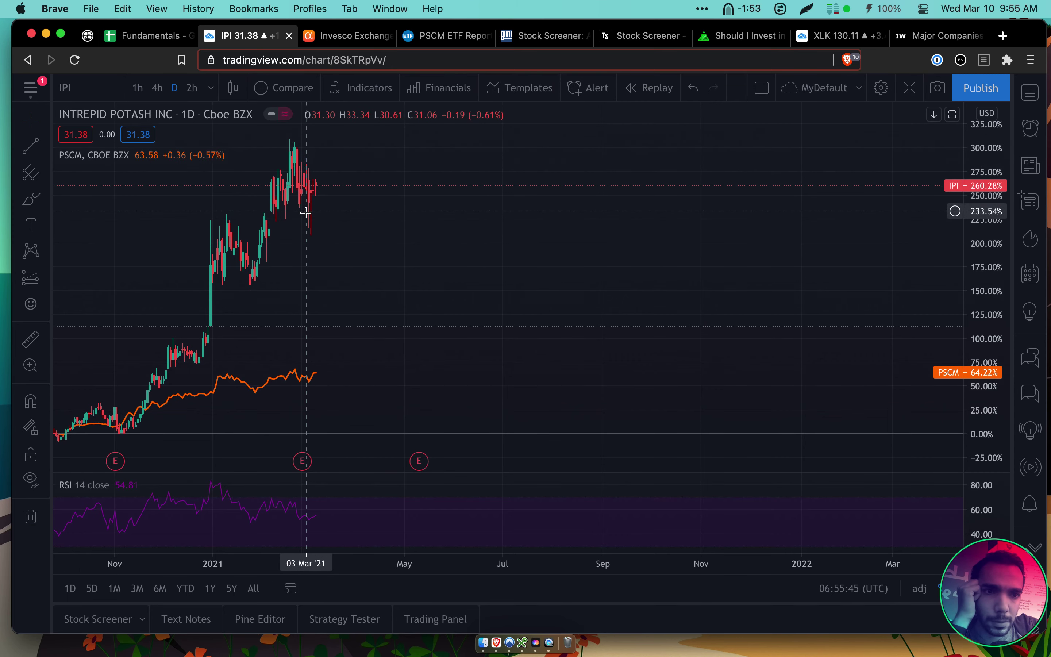
{"action": "mouse_move", "coordinate": [1032, 608]}
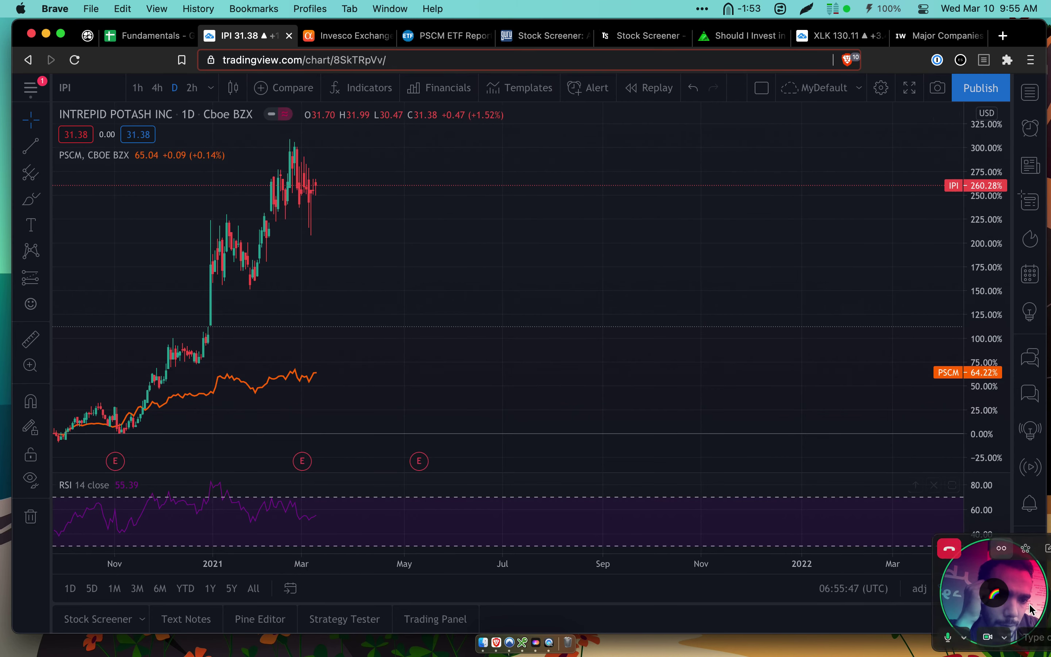
{"action": "left_click", "coordinate": [882, 637]}
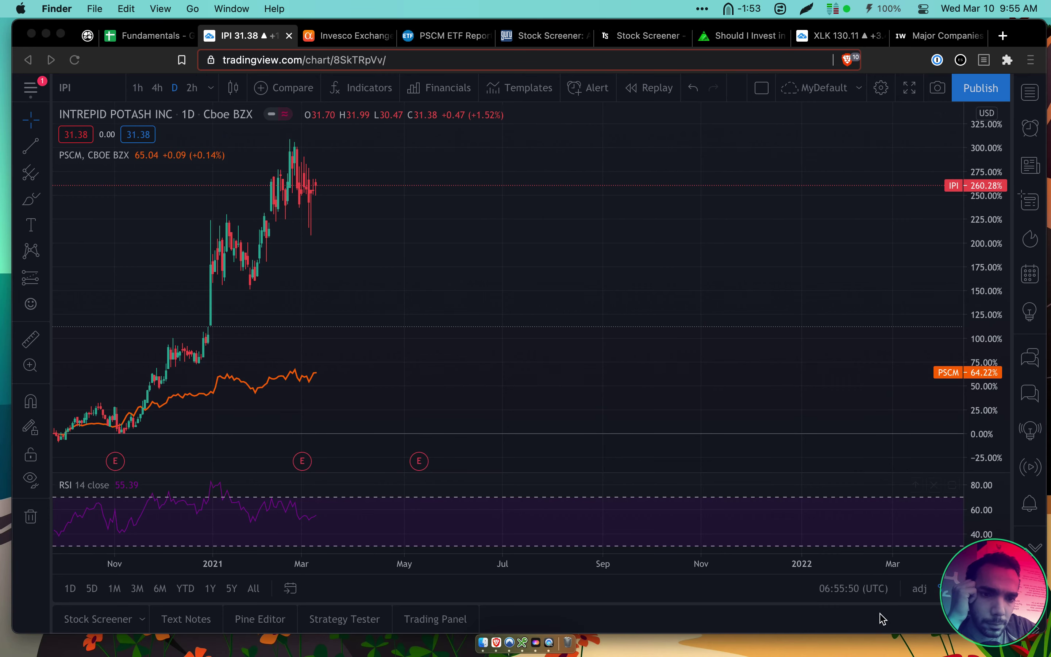
{"action": "left_click", "coordinate": [885, 637]}
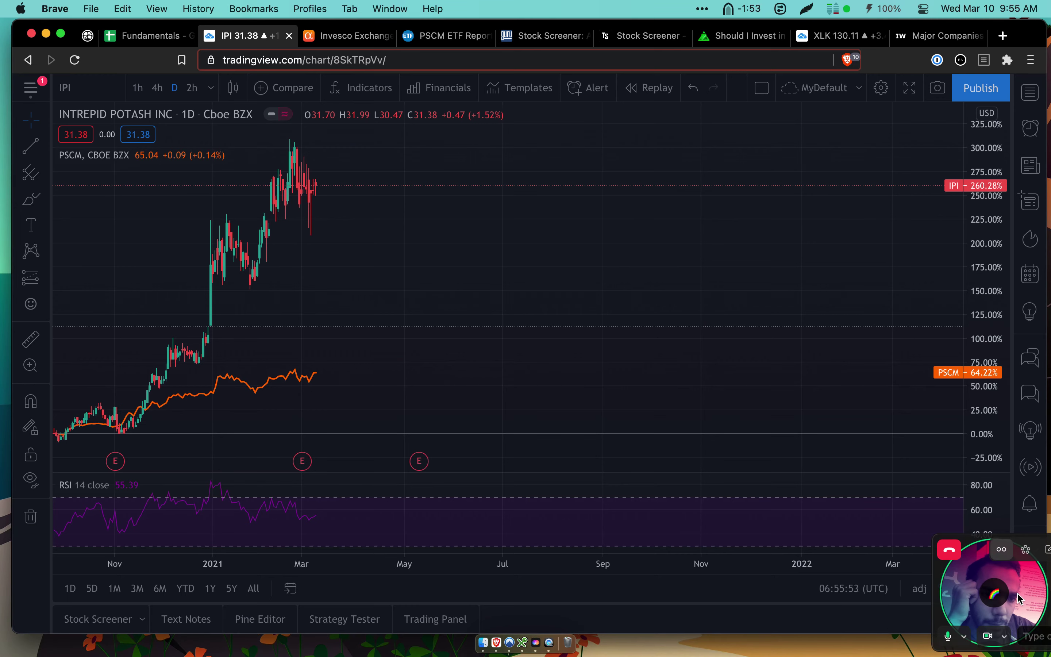
{"action": "mouse_move", "coordinate": [1025, 591]}
{"action": "left_mouse_down"}
{"action": "mouse_move", "coordinate": [996, 414]}
{"action": "mouse_move", "coordinate": [1012, 413]}
{"action": "mouse_move", "coordinate": [995, 521]}
{"action": "mouse_move", "coordinate": [1026, 599]}
{"action": "left_mouse_up"}
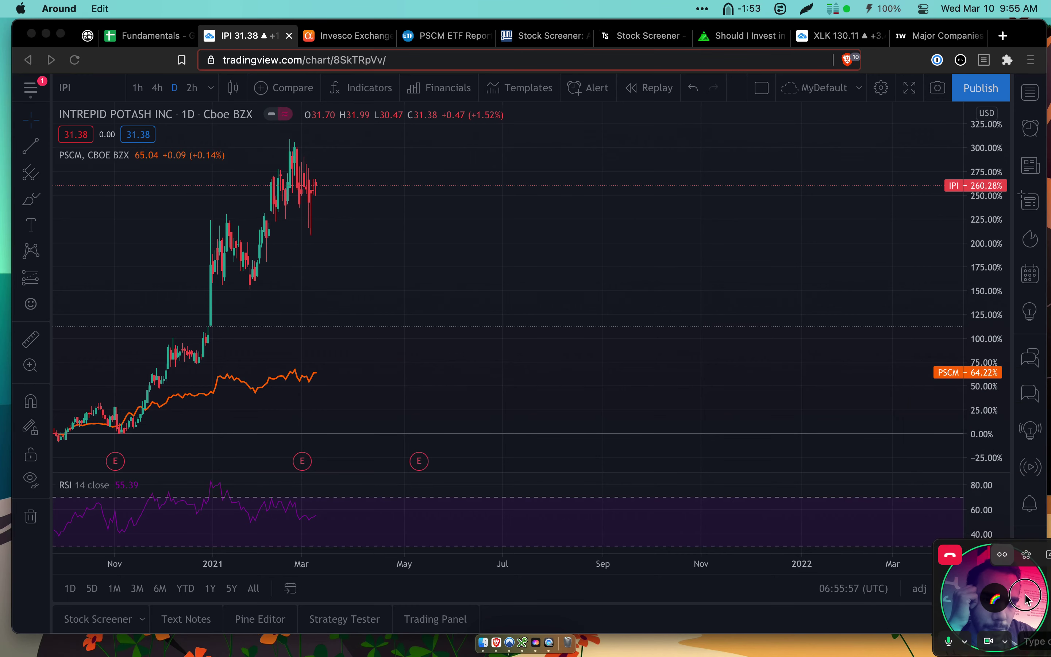
{"action": "left_click", "coordinate": [722, 400]}
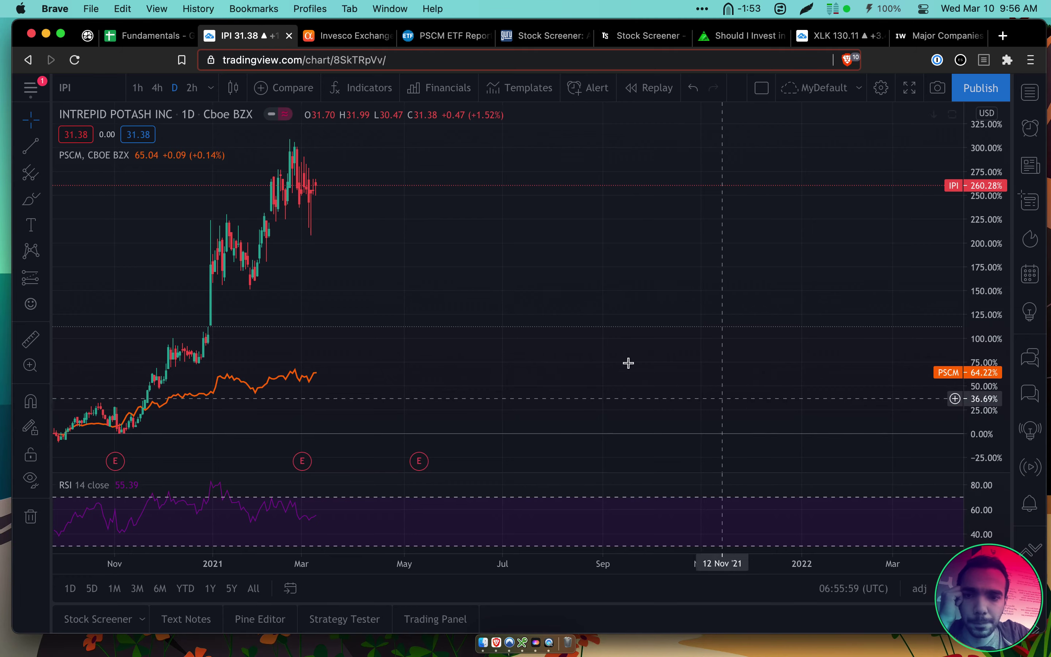
Show the last three months of the IPI and PSCM comparison and switch the interval to 4 hours
{"action": "left_click", "coordinate": [138, 590]}
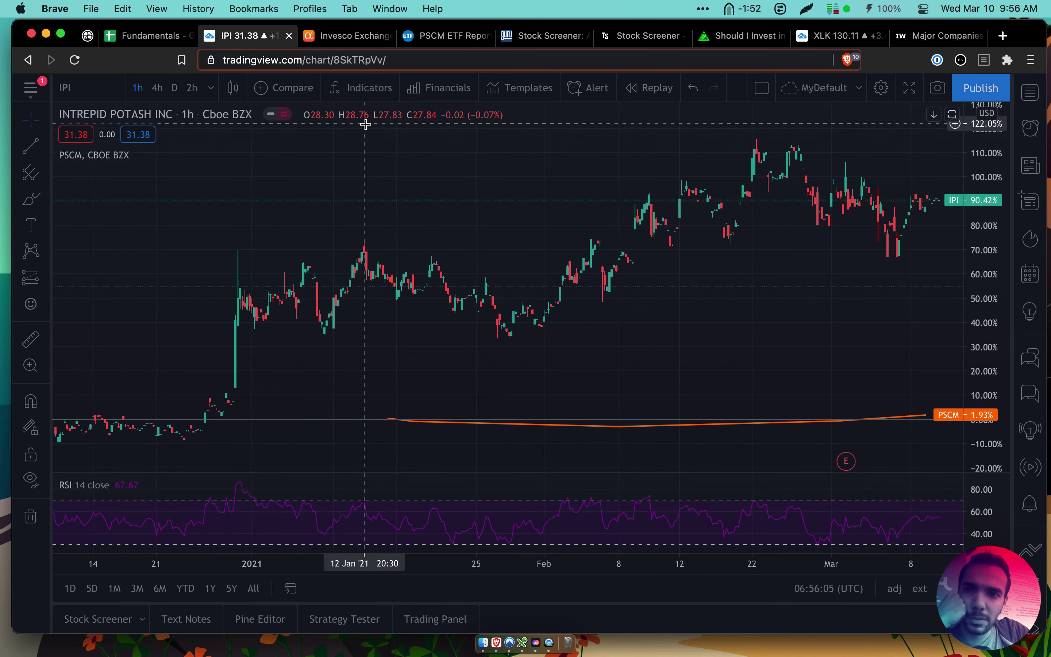
{"action": "left_click", "coordinate": [157, 89]}
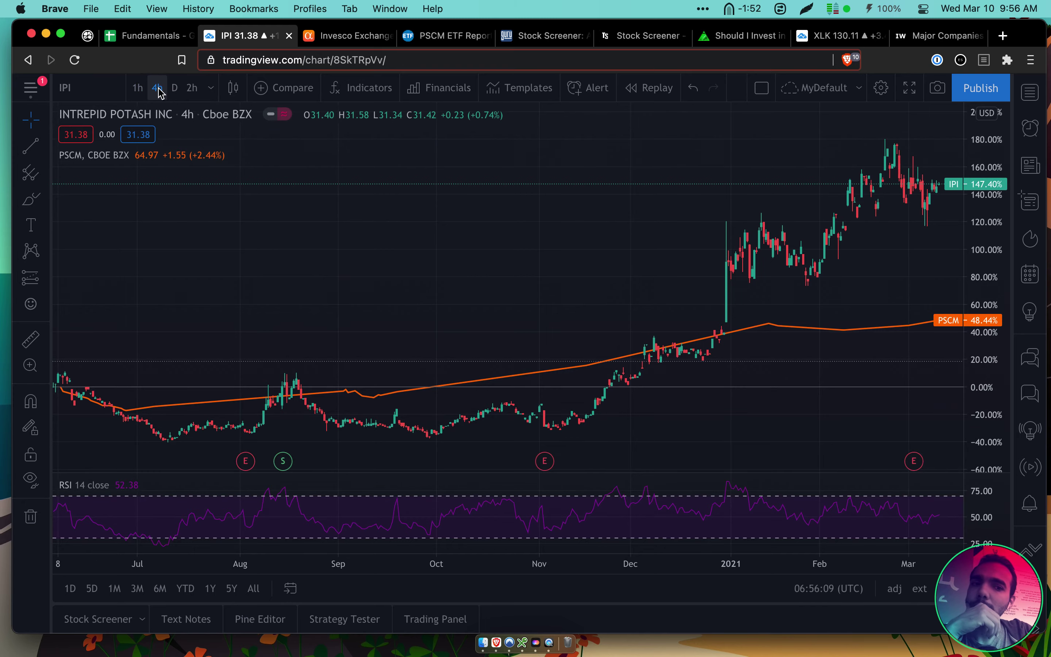
Look up the US Materials ETF ticker in the spreadsheet's sector list and add XLB to the IPI chart on the same % scale
{"action": "left_click", "coordinate": [171, 42]}
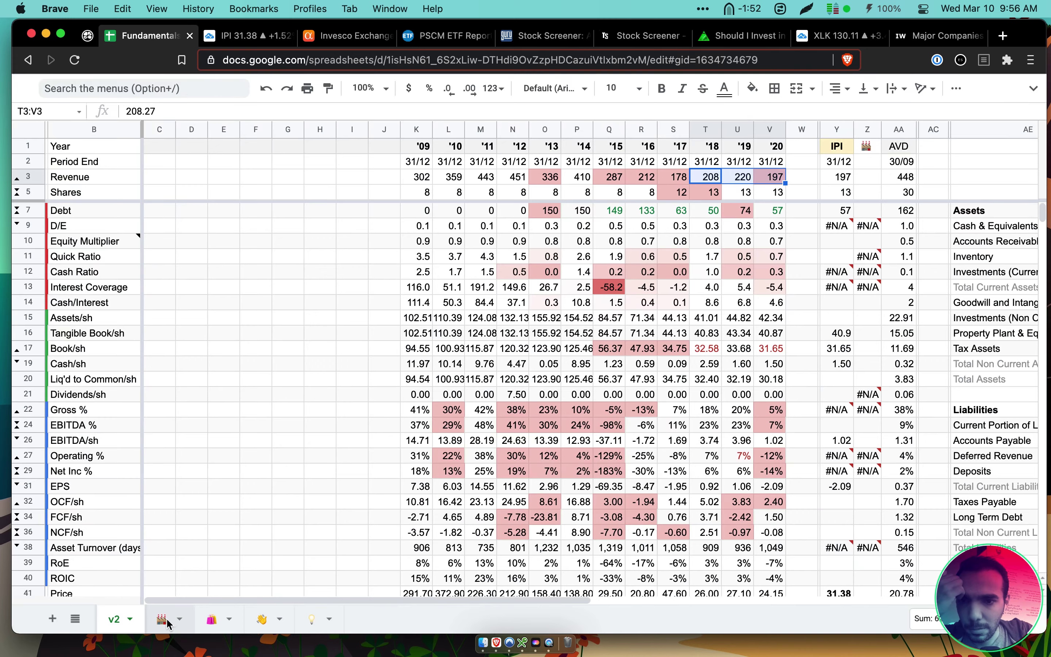
{"action": "left_click", "coordinate": [163, 619]}
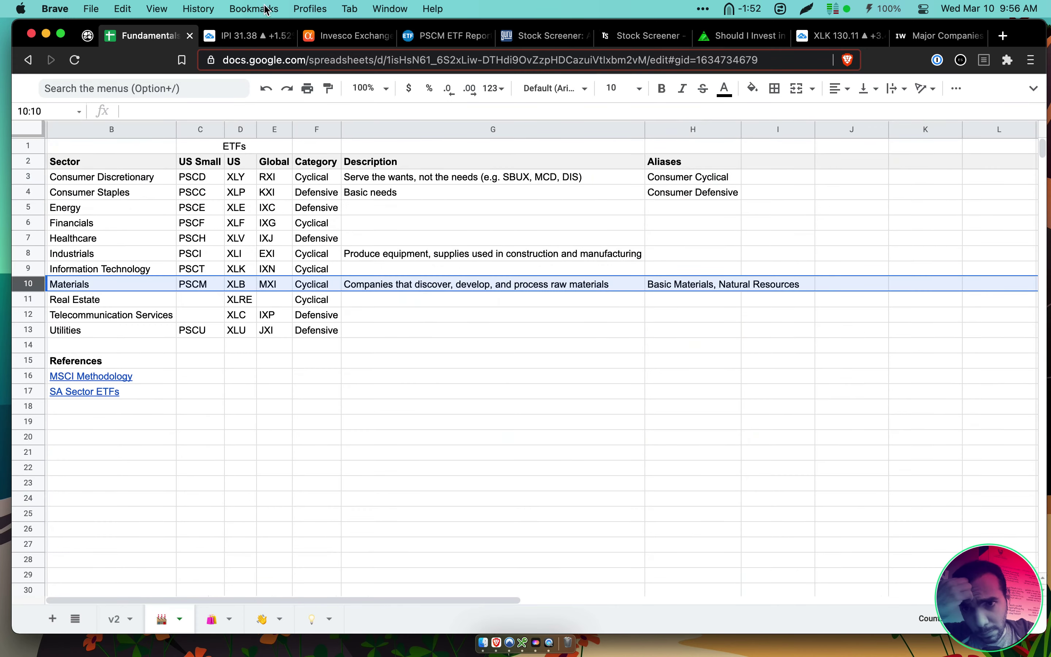
{"action": "left_click", "coordinate": [261, 39]}
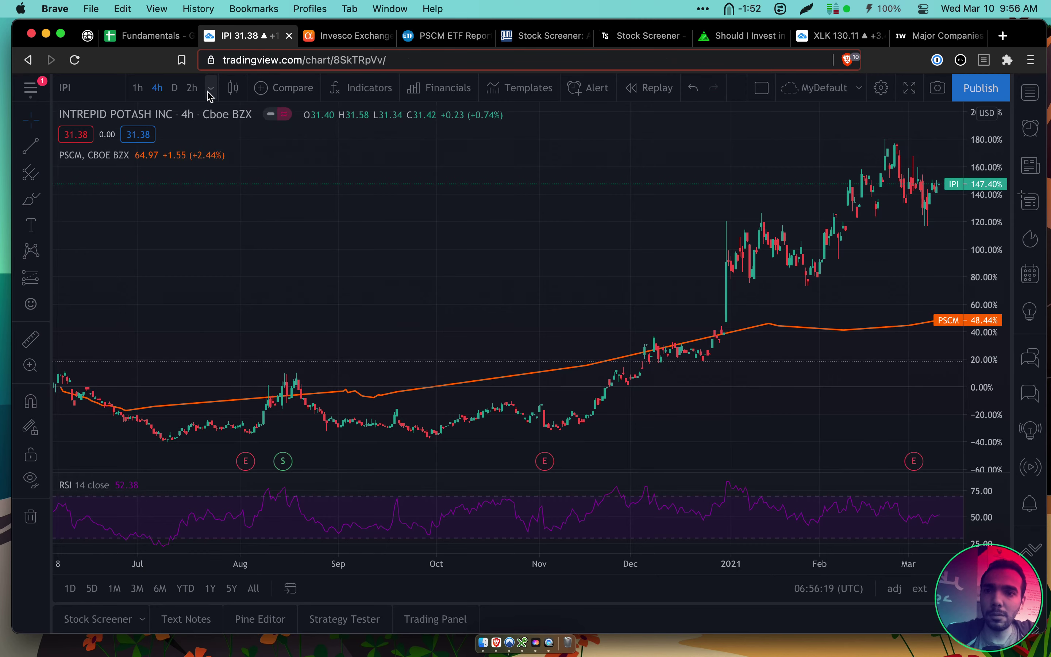
{"action": "left_click", "coordinate": [283, 87]}
{"action": "type", "text": "XL"}
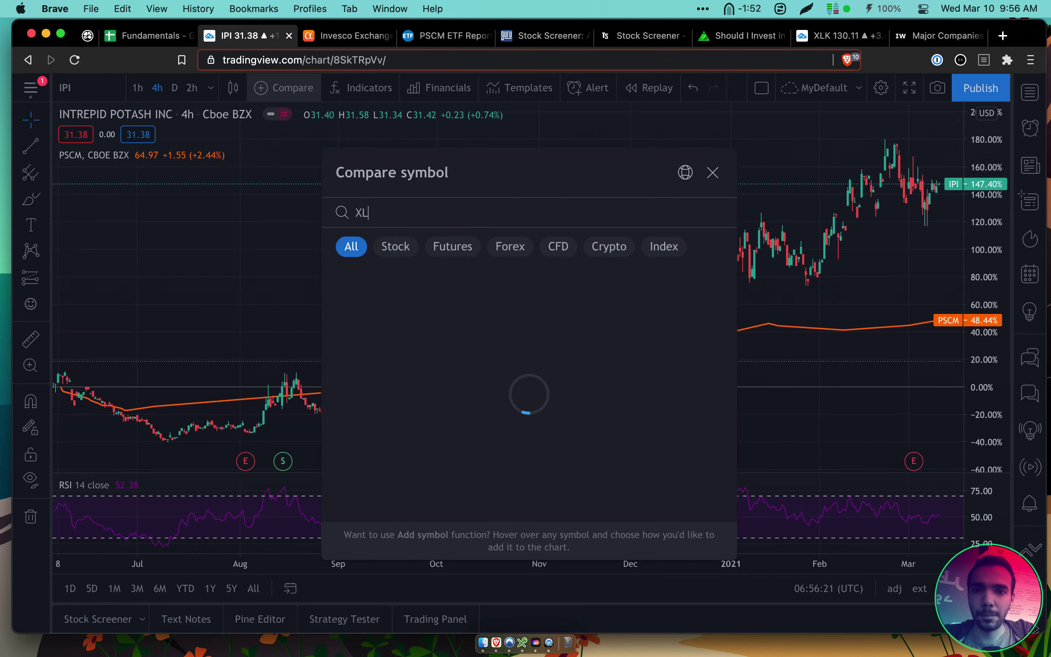
{"action": "type", "text": "B"}
{"action": "mouse_move", "coordinate": [460, 294]}
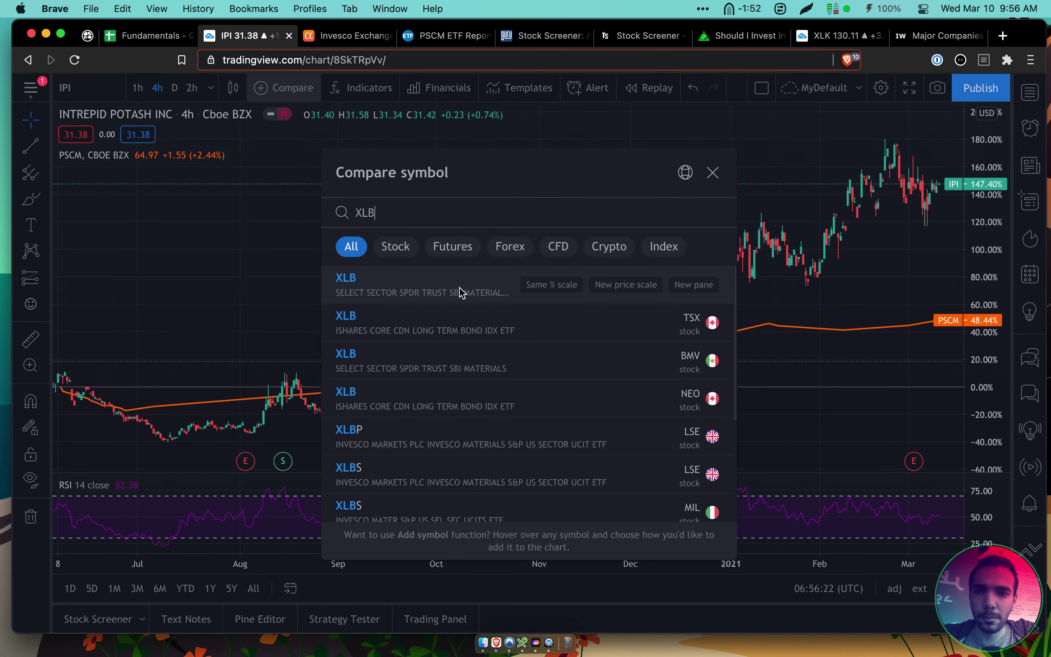
{"action": "left_click", "coordinate": [561, 292]}
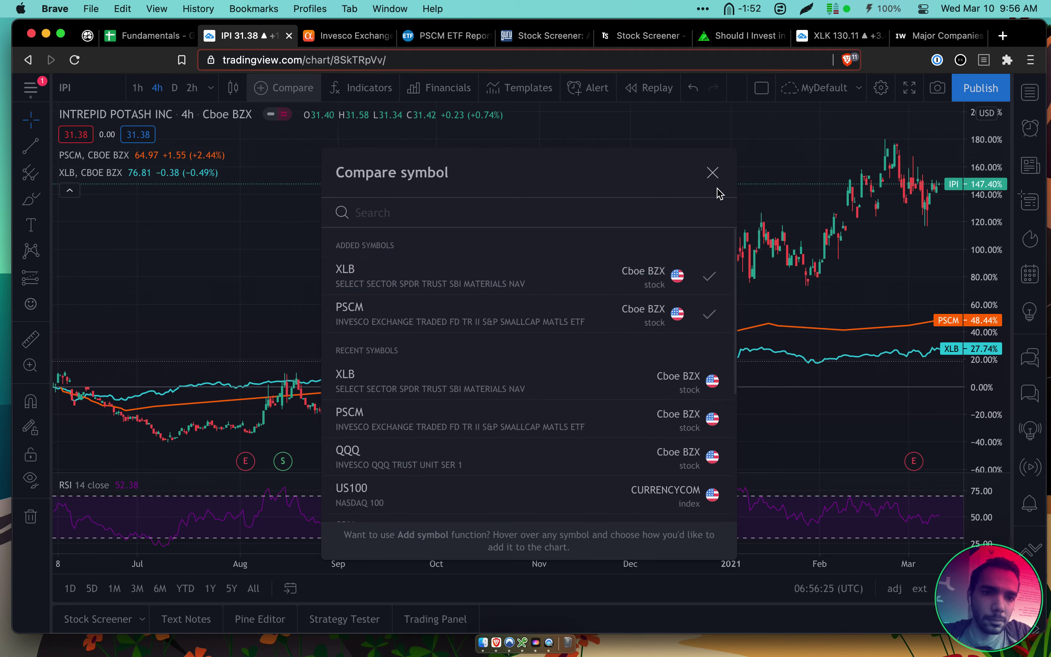
{"action": "left_click", "coordinate": [713, 172]}
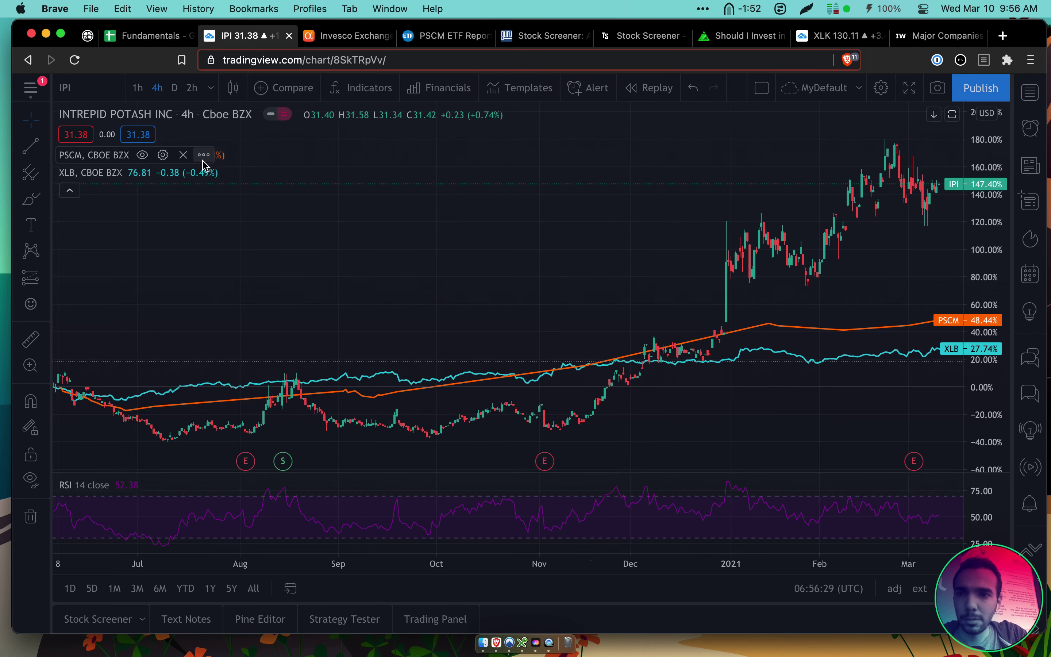
{"action": "mouse_move", "coordinate": [186, 160]}
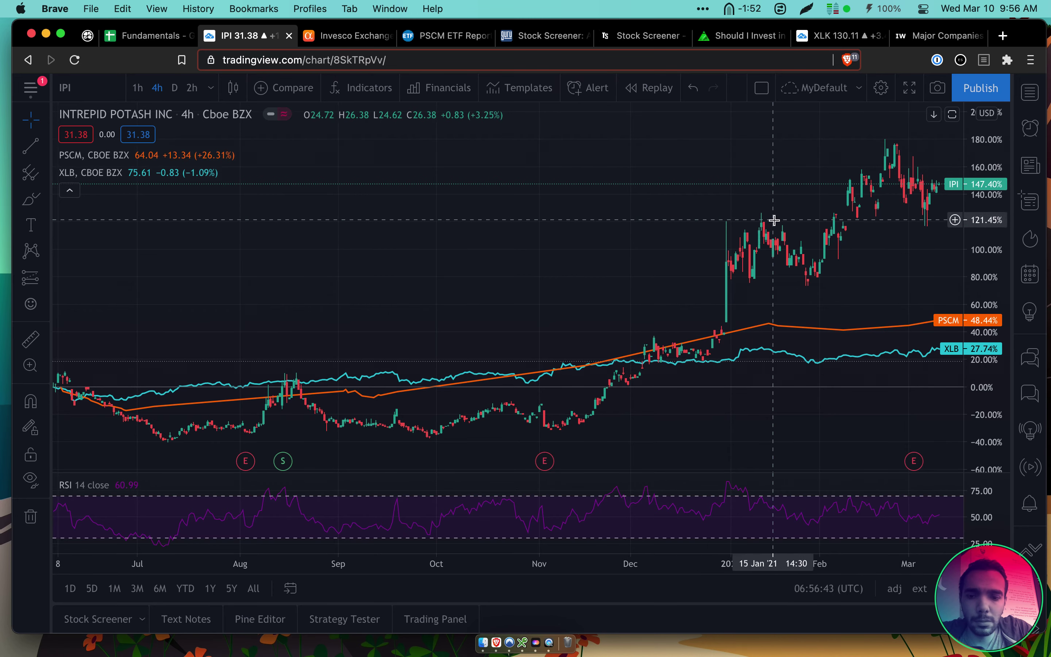
Open a second TradingView chart for IPI in a new tab, place it beside the first chart and examine the price jump
{"action": "key", "text": "cmd+t"}
{"action": "type", "text": "tv"}
{"action": "key", "text": "Tab"}
{"action": "type", "text": "pi"}
{"action": "key", "text": "BackSpace"}
{"action": "key", "text": "BackSpace"}
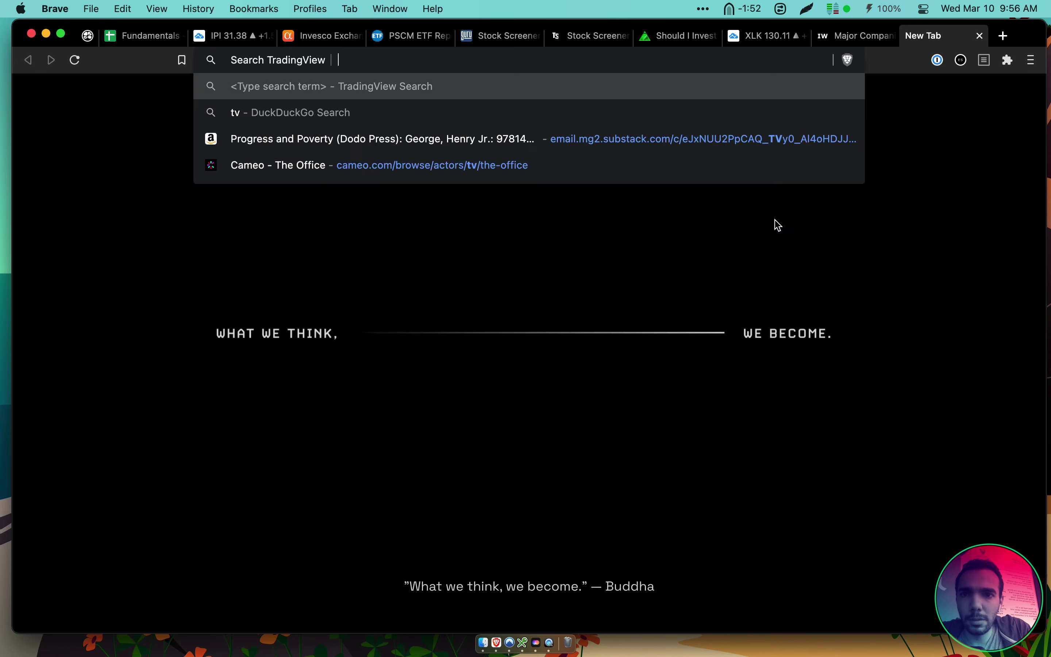
{"action": "type", "text": "ipi"}
{"action": "key", "text": "Return"}
{"action": "left_click_drag", "start_coordinate": [943, 36], "coordinate": [328, 46]}
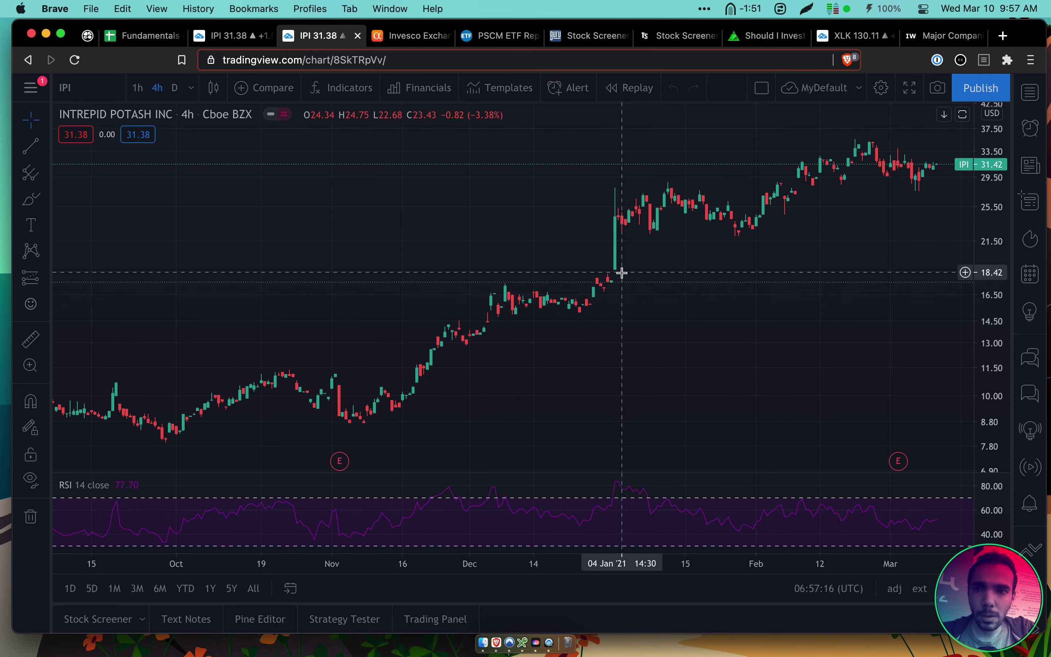
Replace the second IPI chart with IPI's Yahoo Finance page and read the company profile
{"action": "key", "text": "super+l"}
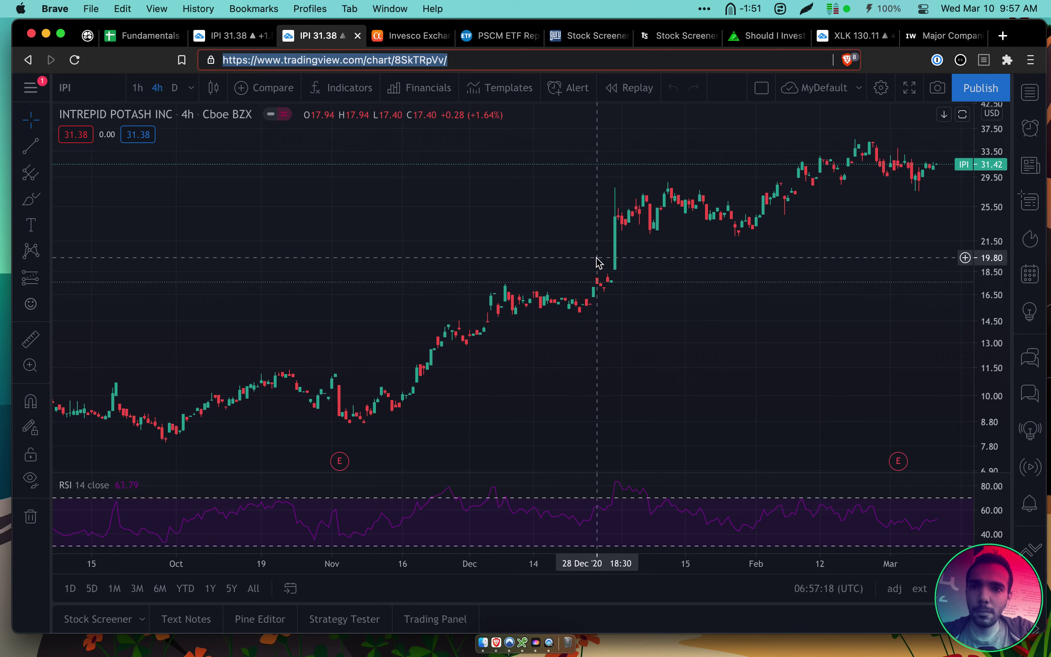
{"action": "type", "text": "yf ipi"}
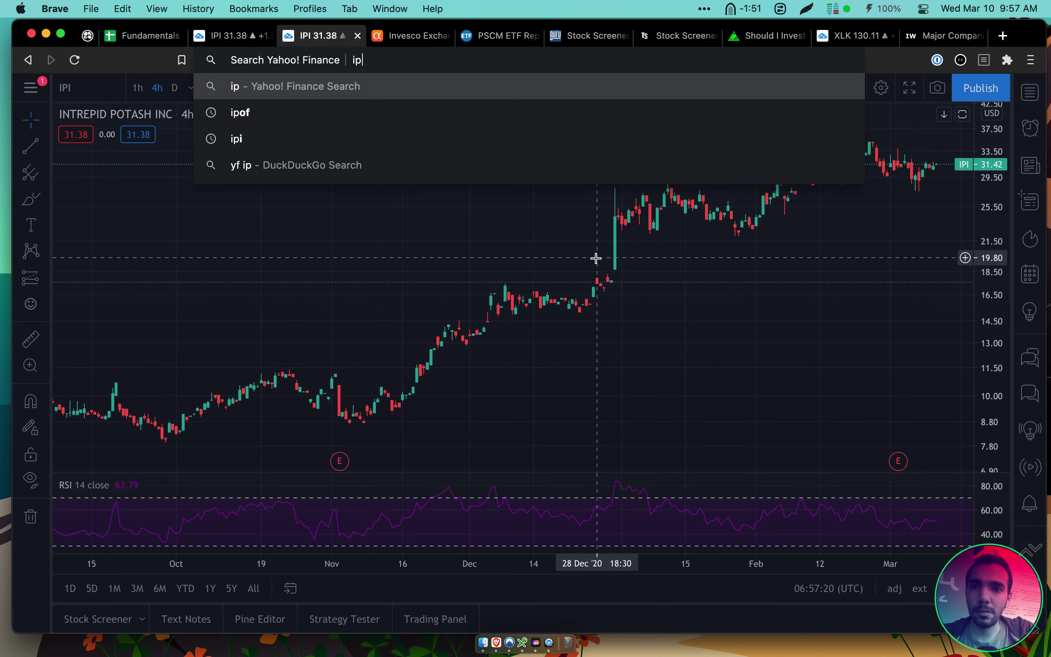
{"action": "key", "text": "Return"}
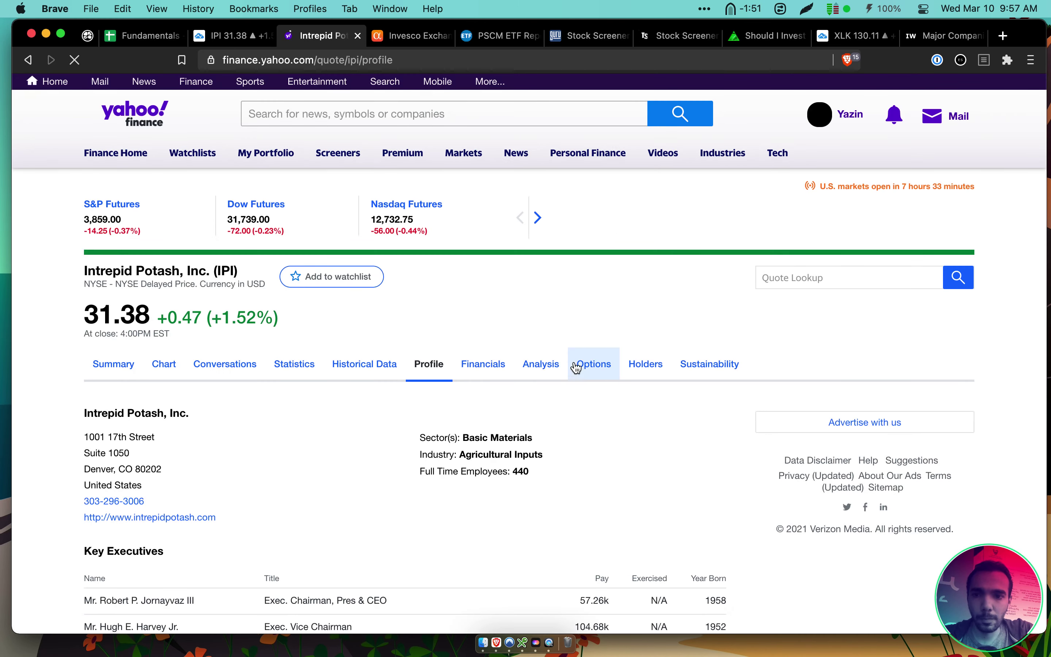
{"action": "scroll", "coordinate": [574, 365], "scroll_direction": "down", "scroll_amount": 2}
{"action": "scroll", "coordinate": [329, 323], "scroll_direction": "down", "scroll_amount": 2}
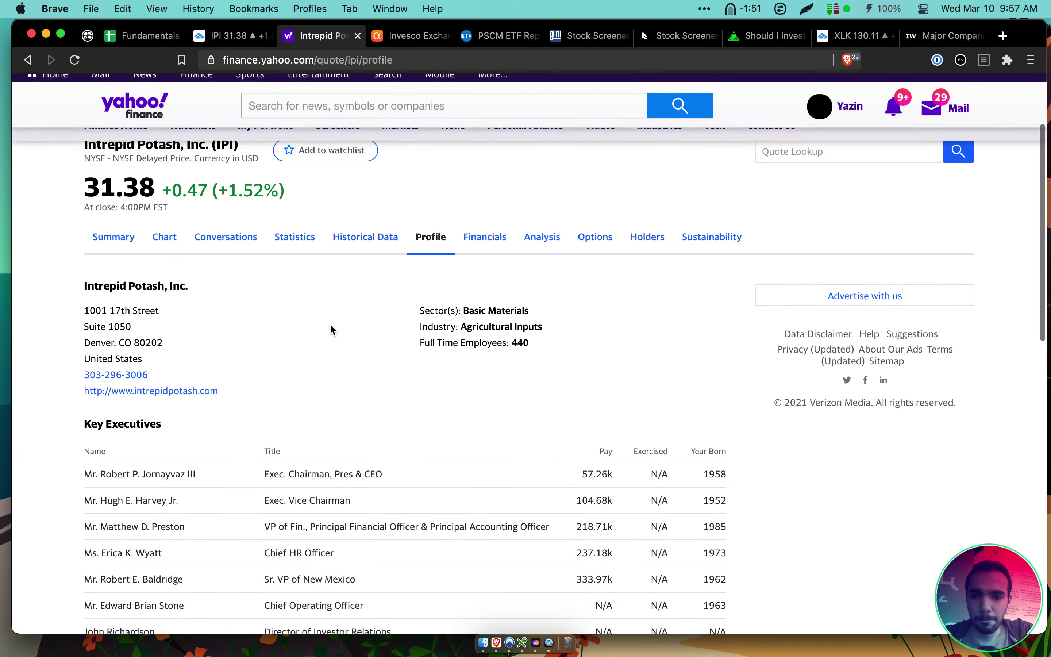
Review the recent Intrepid Potash headlines on Yahoo Finance's IPI summary, close that page and return to the Fundamentals spreadsheet
{"action": "left_click", "coordinate": [111, 238]}
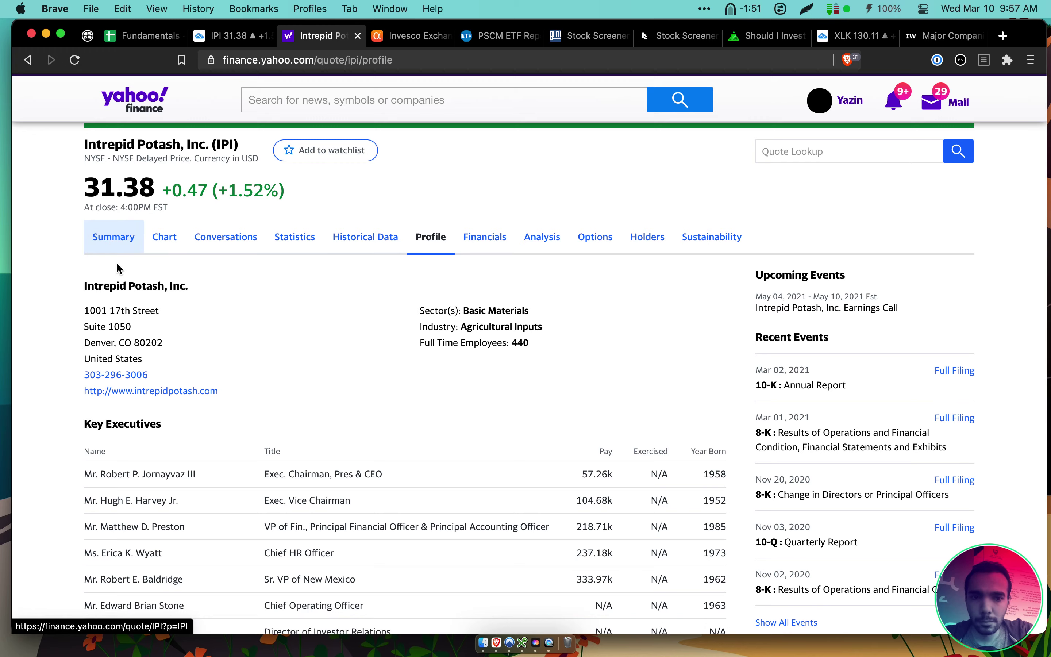
{"action": "scroll", "coordinate": [129, 338], "scroll_direction": "down", "scroll_amount": 10}
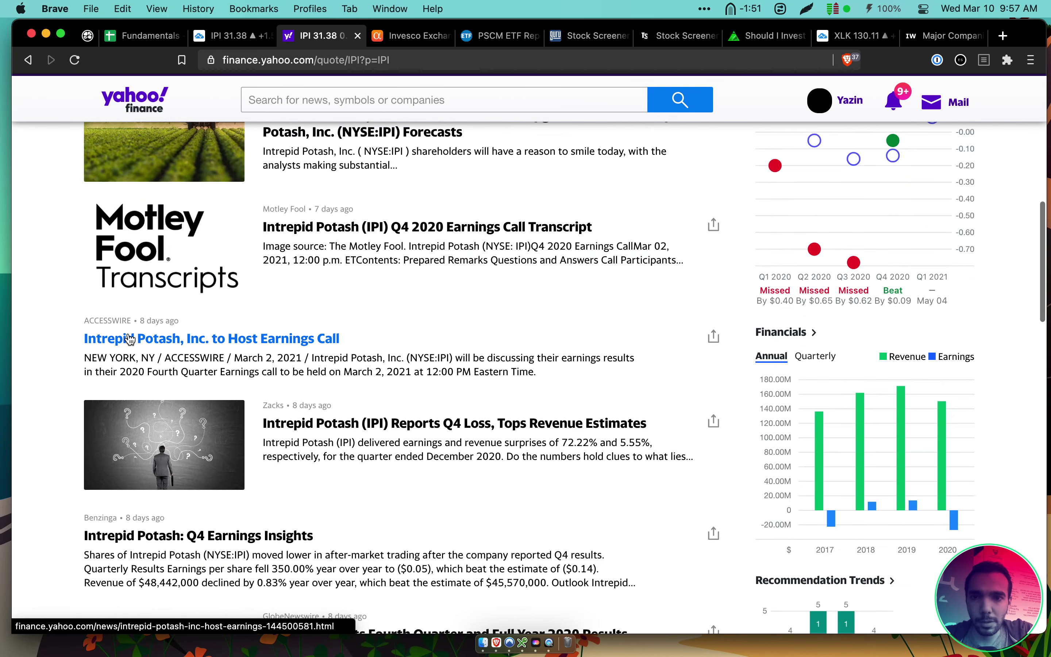
{"action": "scroll", "coordinate": [131, 339], "scroll_direction": "up", "scroll_amount": 3}
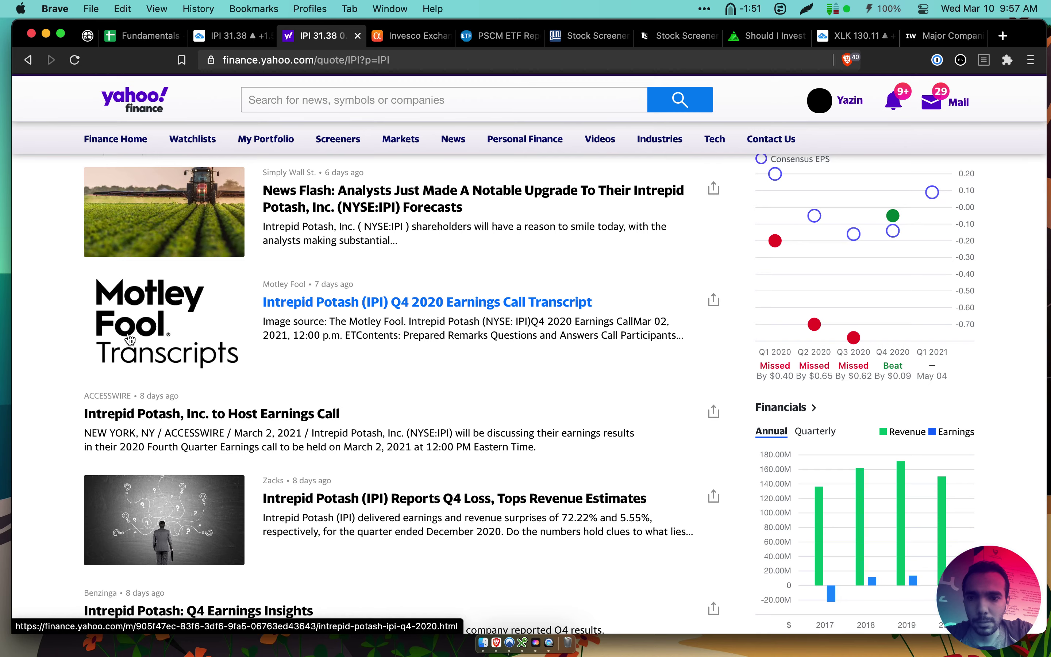
{"action": "scroll", "coordinate": [129, 339], "scroll_direction": "down", "scroll_amount": 8}
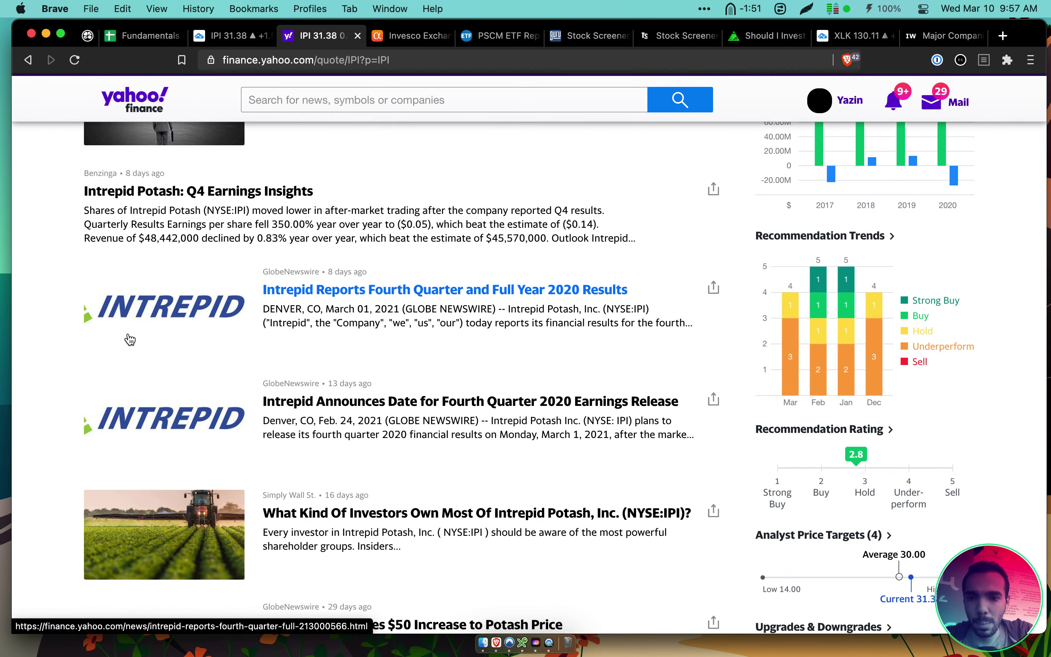
{"action": "key", "text": "super+w"}
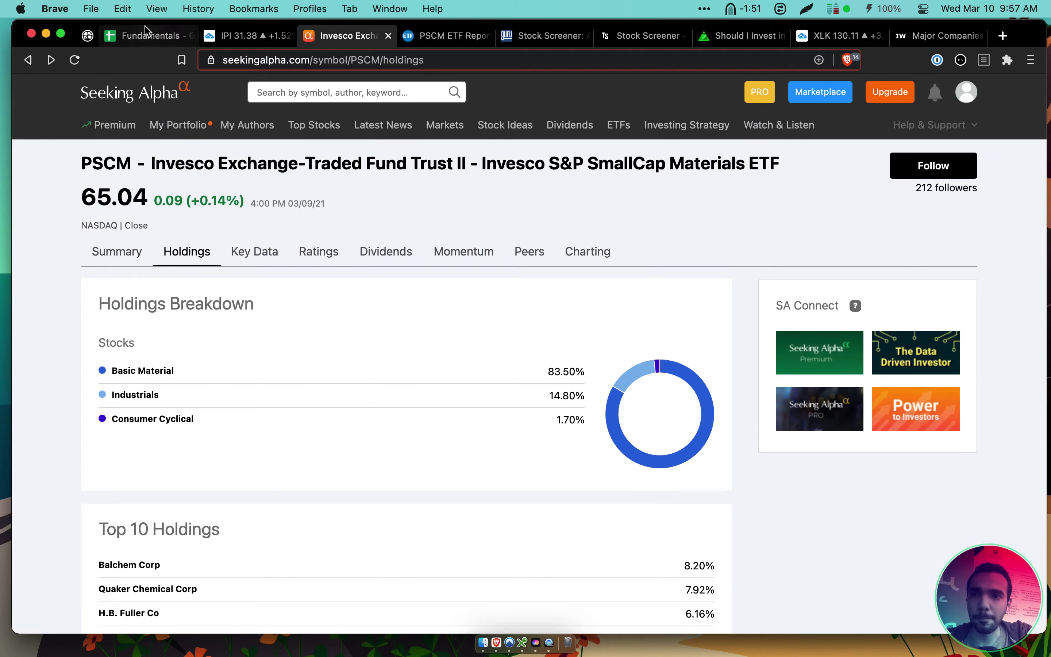
{"action": "left_click", "coordinate": [165, 36]}
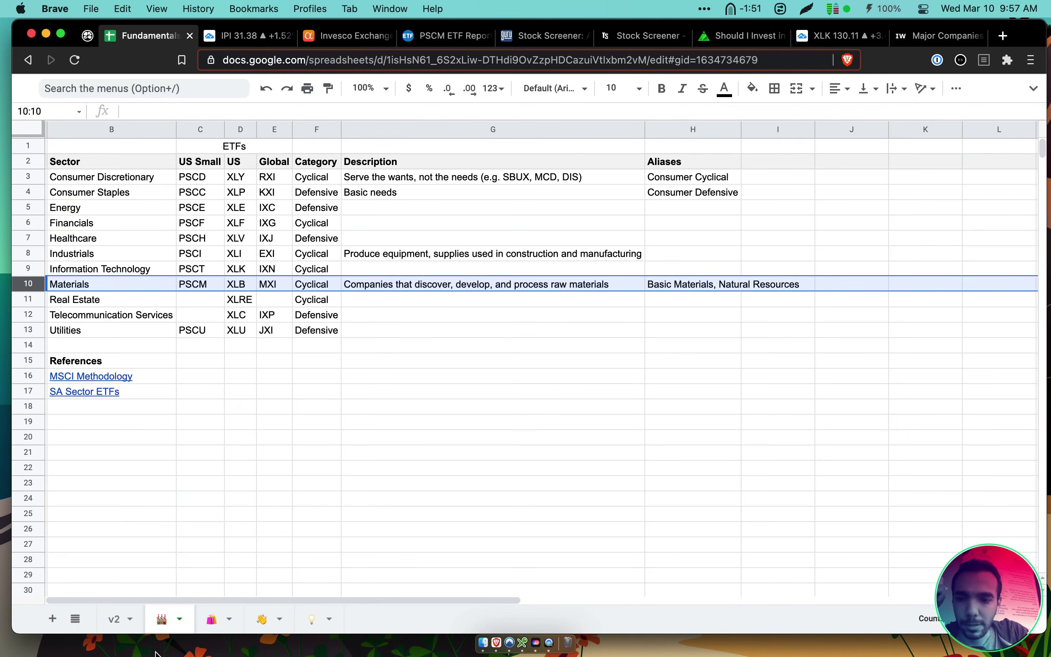
Open the v2 fundamentals sheet, check IPI's price jump around 30 December 2020 on its TradingView chart, and return to the sheet
{"action": "left_click", "coordinate": [114, 618]}
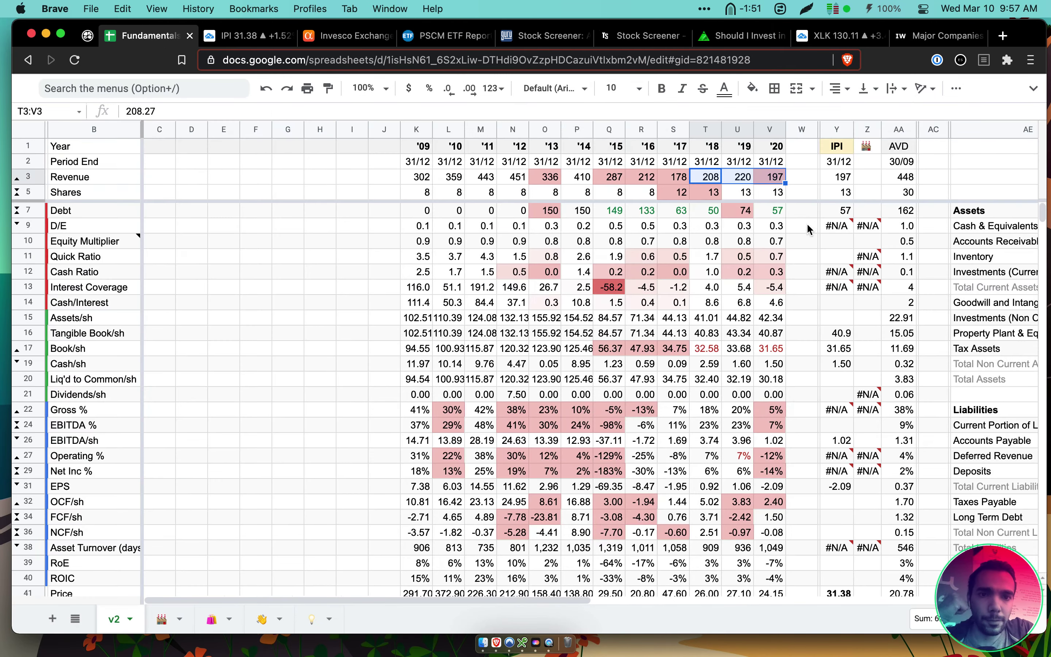
{"action": "left_click", "coordinate": [802, 229]}
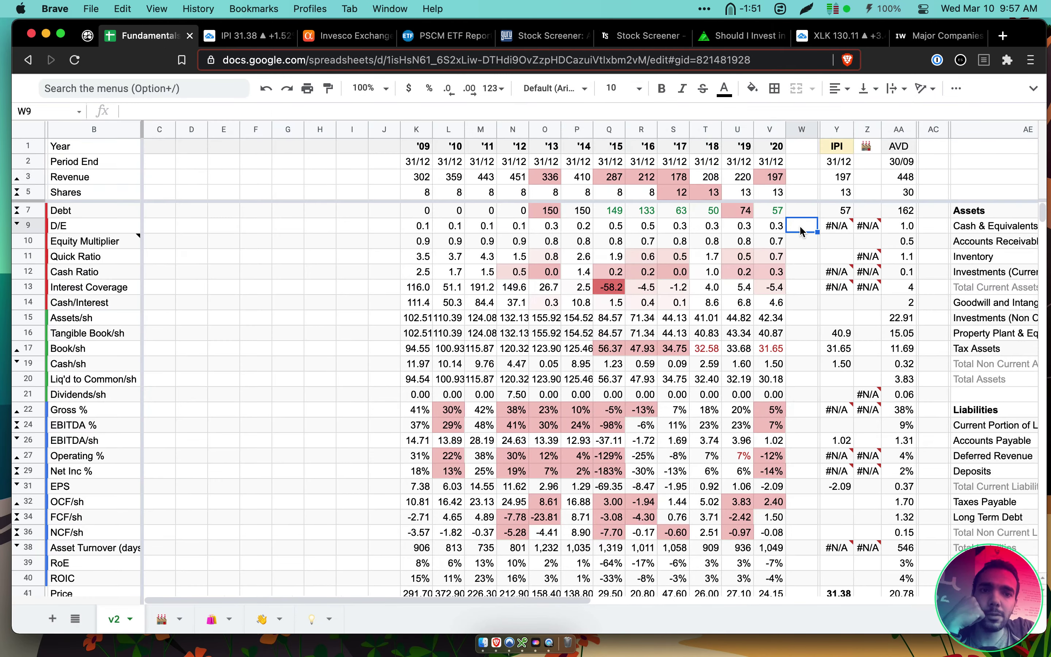
{"action": "left_click", "coordinate": [250, 37]}
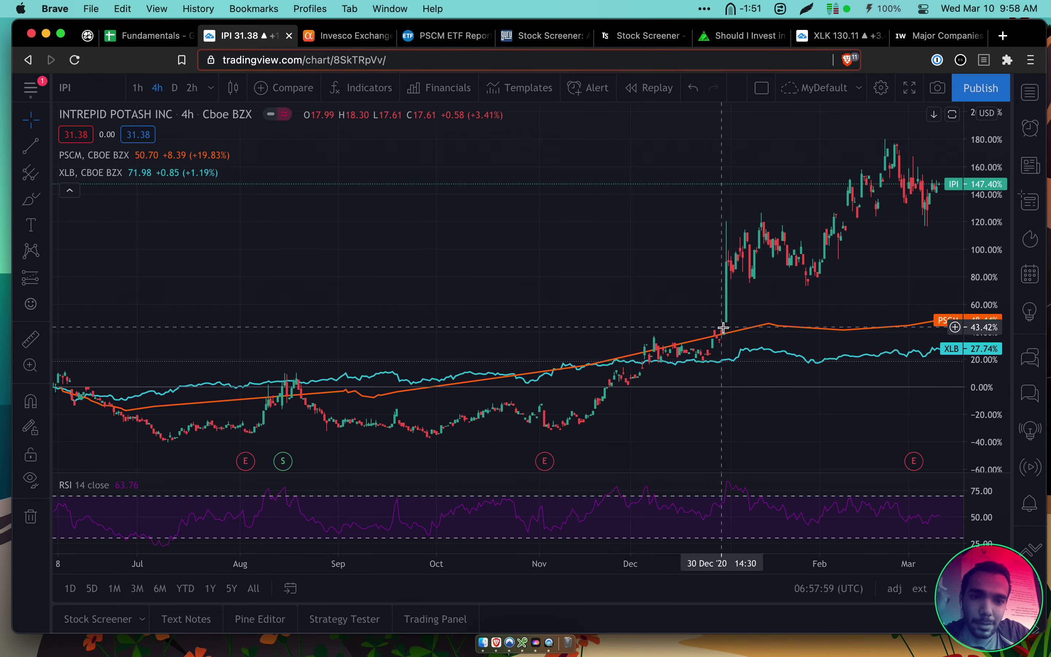
{"action": "left_click", "coordinate": [147, 36]}
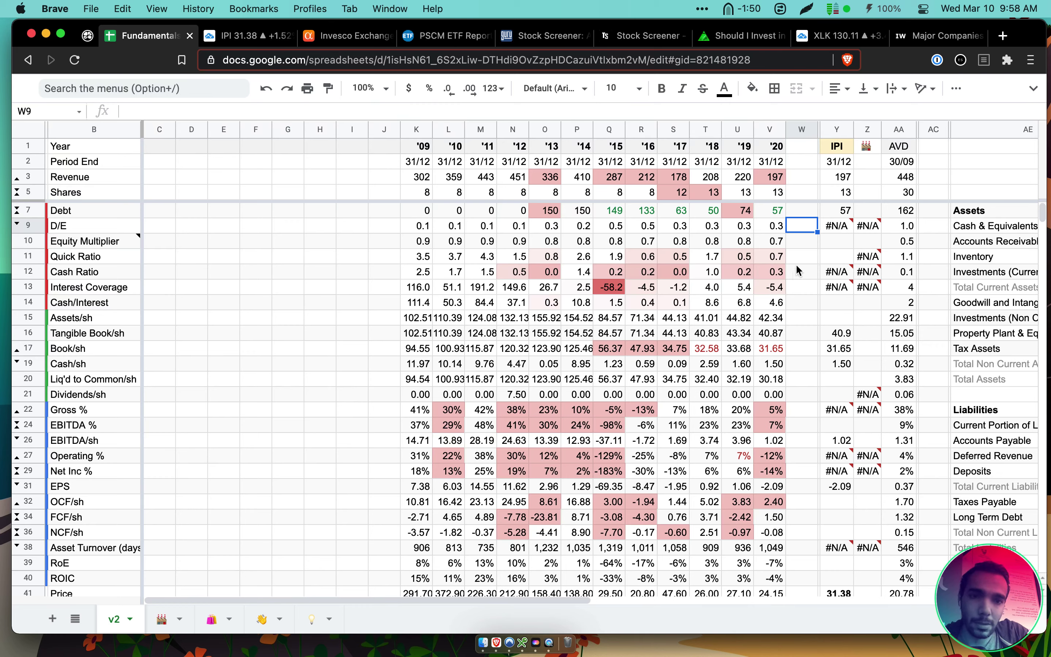
Inspect the D/E check formula and the error details in the IPI and industry comparison columns
{"action": "left_click", "coordinate": [842, 232]}
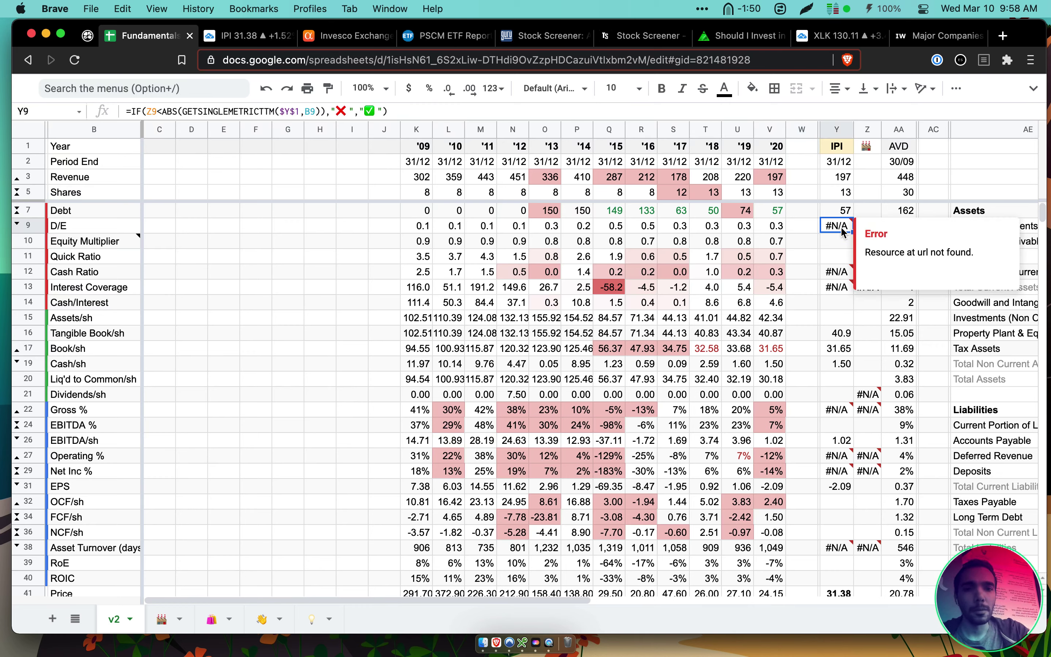
{"action": "left_click", "coordinate": [775, 167]}
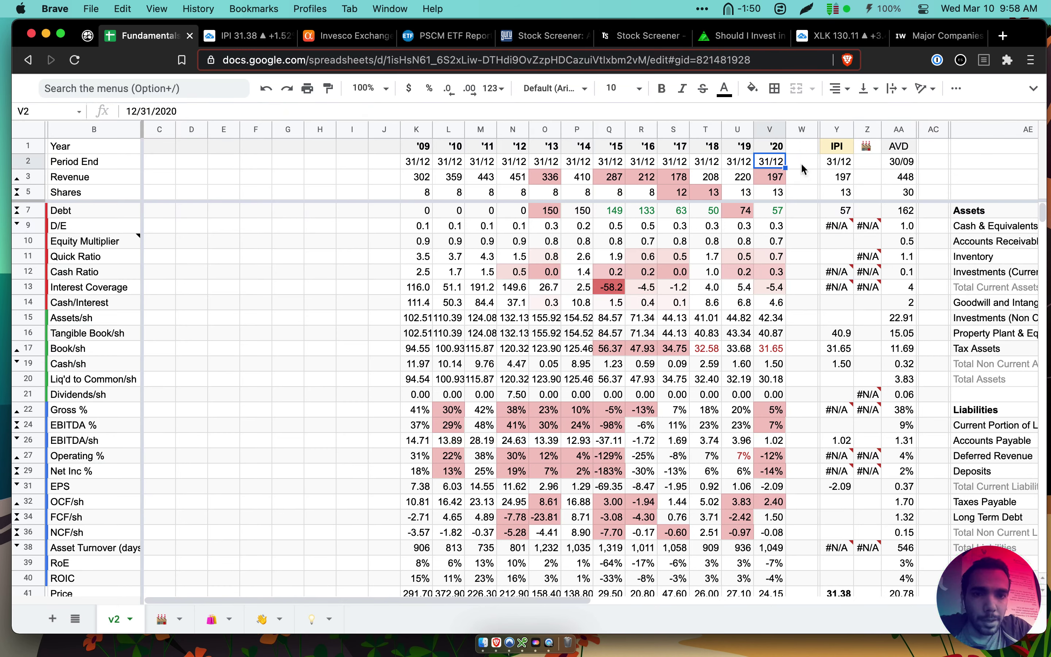
{"action": "left_click", "coordinate": [834, 129]}
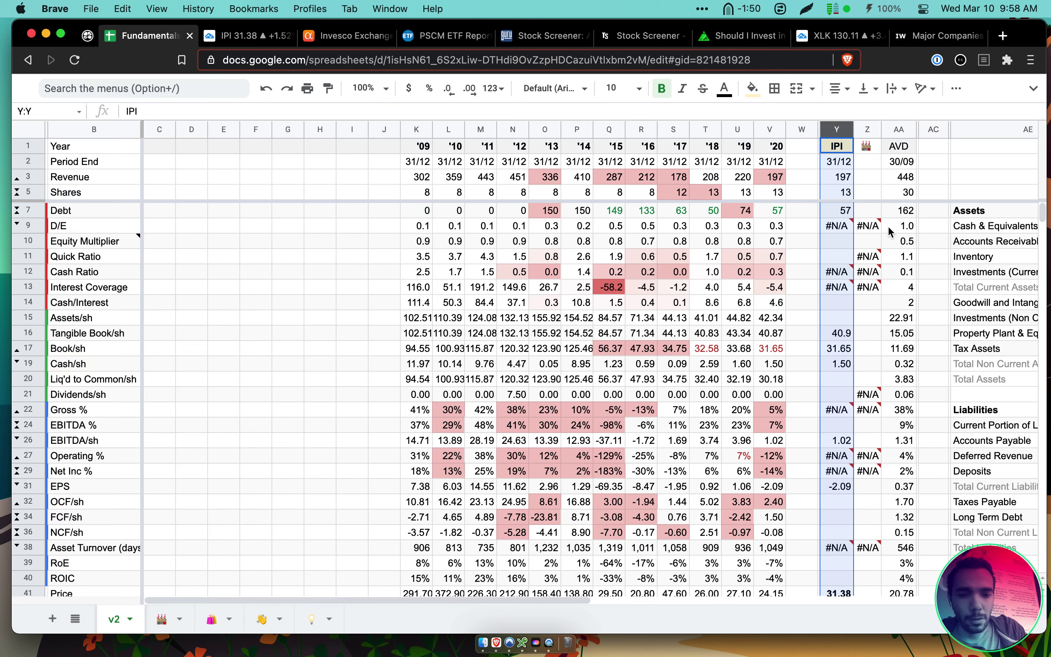
{"action": "mouse_move", "coordinate": [876, 232]}
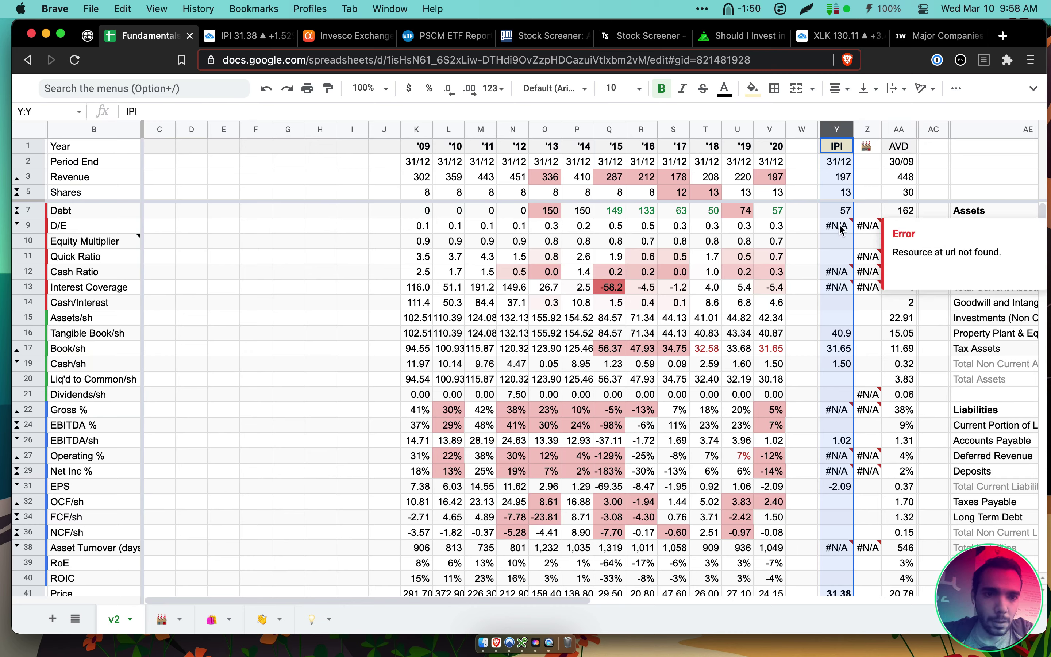
{"action": "mouse_move", "coordinate": [841, 230]}
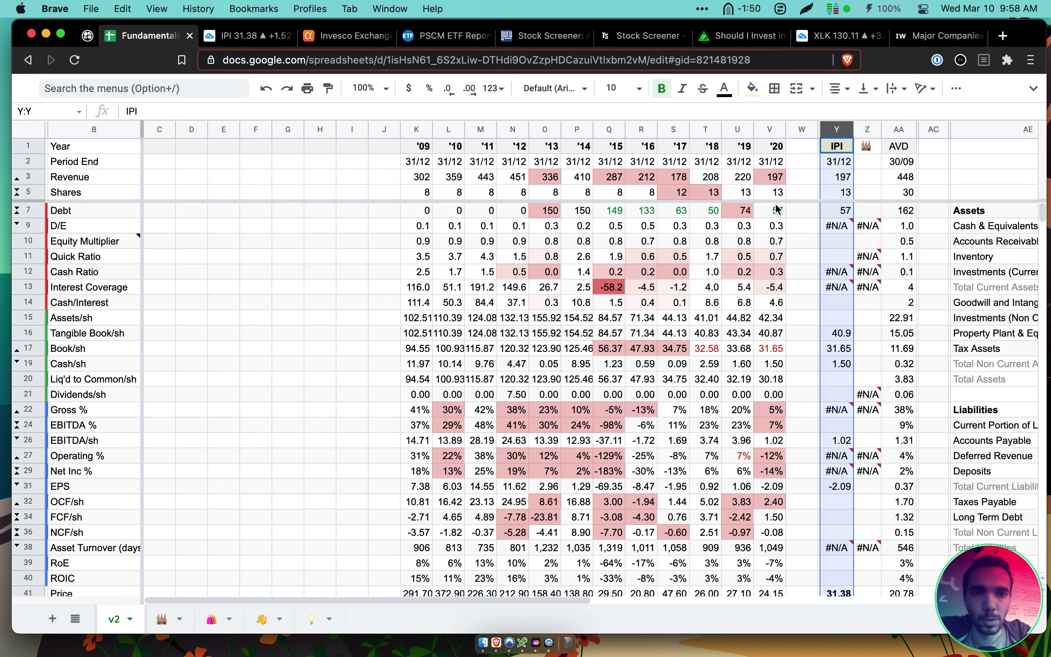
Review IPI's revenue for 2019 and 2020 and its share counts from 2018 to 2020
{"action": "left_click", "coordinate": [745, 180]}
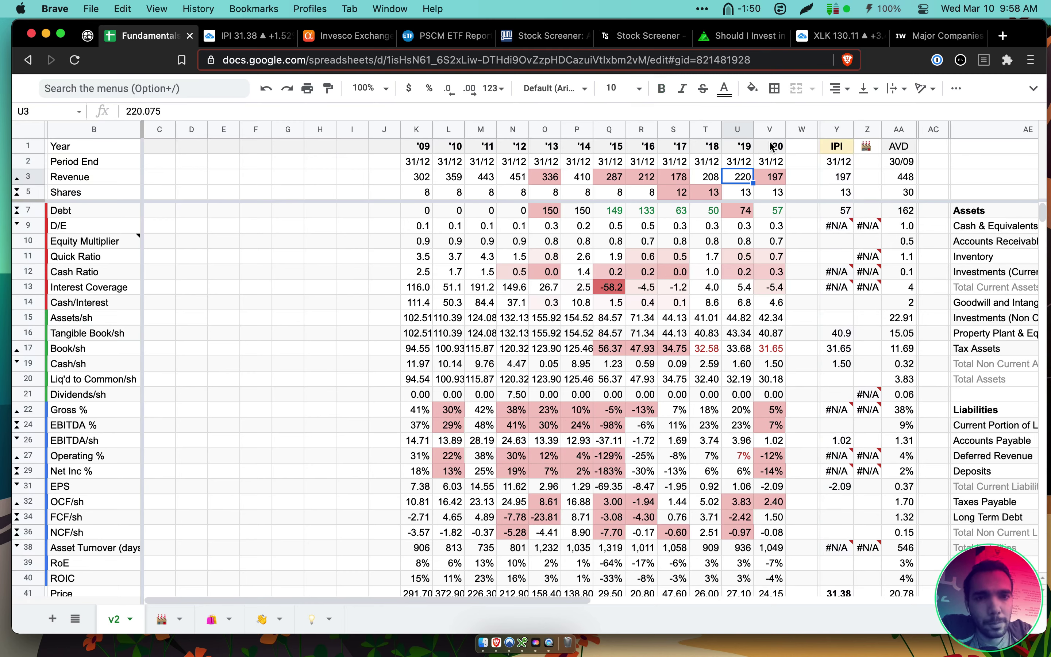
{"action": "left_click_drag", "start_coordinate": [770, 130], "coordinate": [727, 128]}
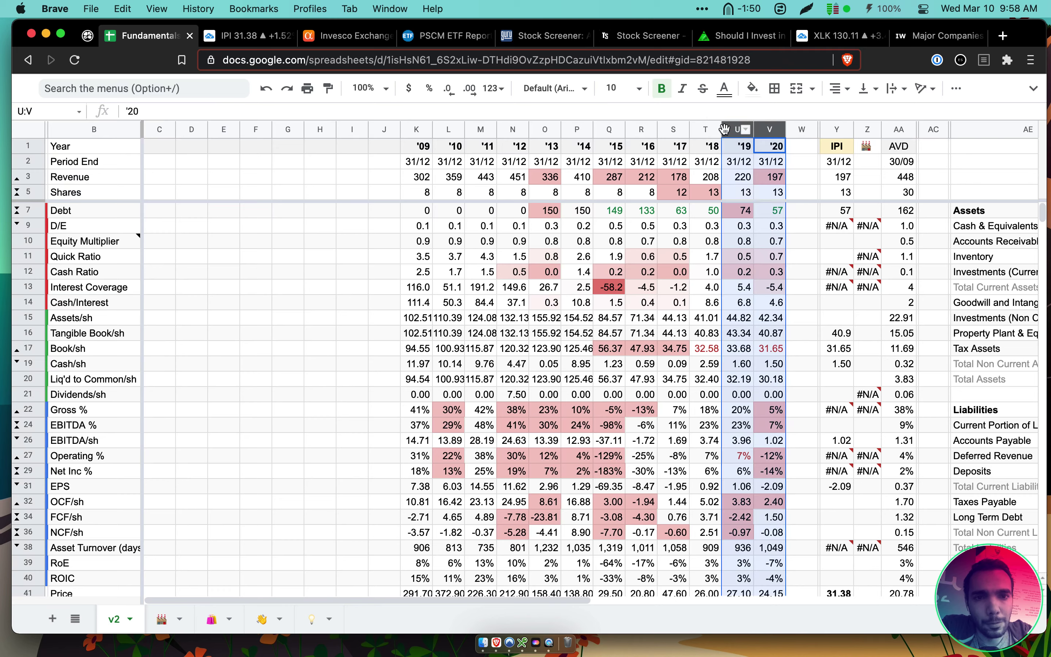
{"action": "left_click", "coordinate": [772, 178]}
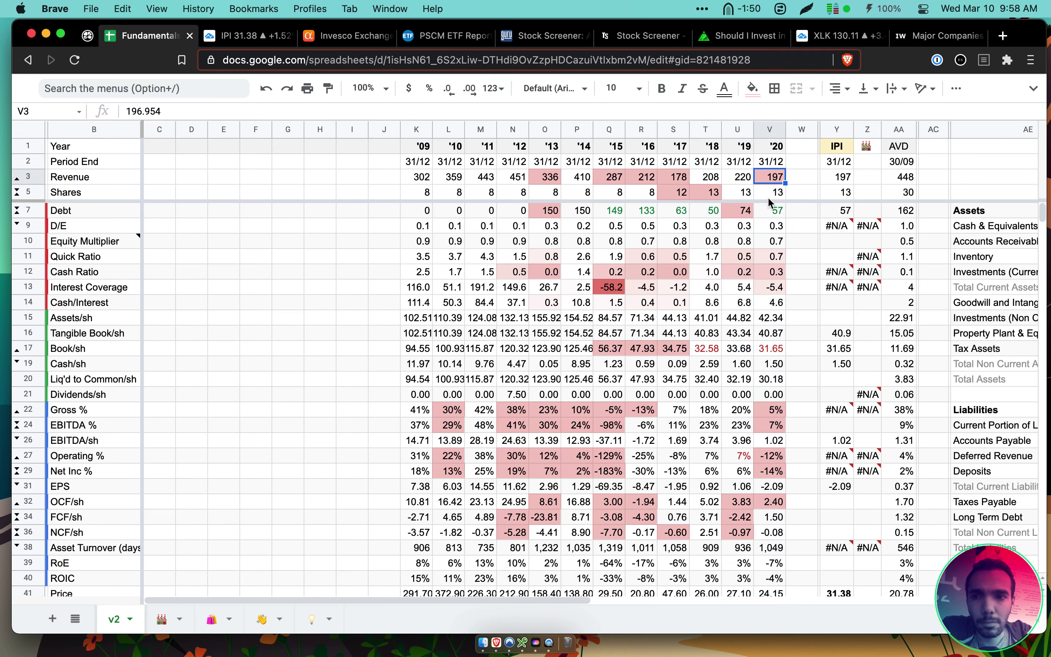
{"action": "left_click_drag", "start_coordinate": [770, 197], "coordinate": [707, 196]}
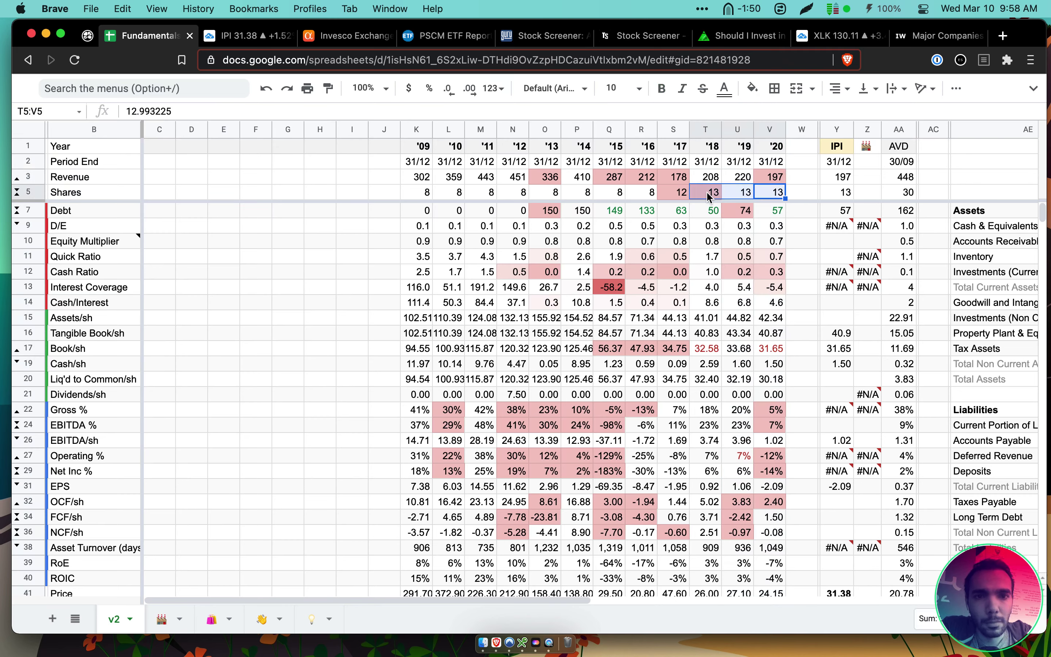
Check IPI's 2020 debt against its revenue, D/E ratio and equity multiplier
{"action": "left_click", "coordinate": [779, 217]}
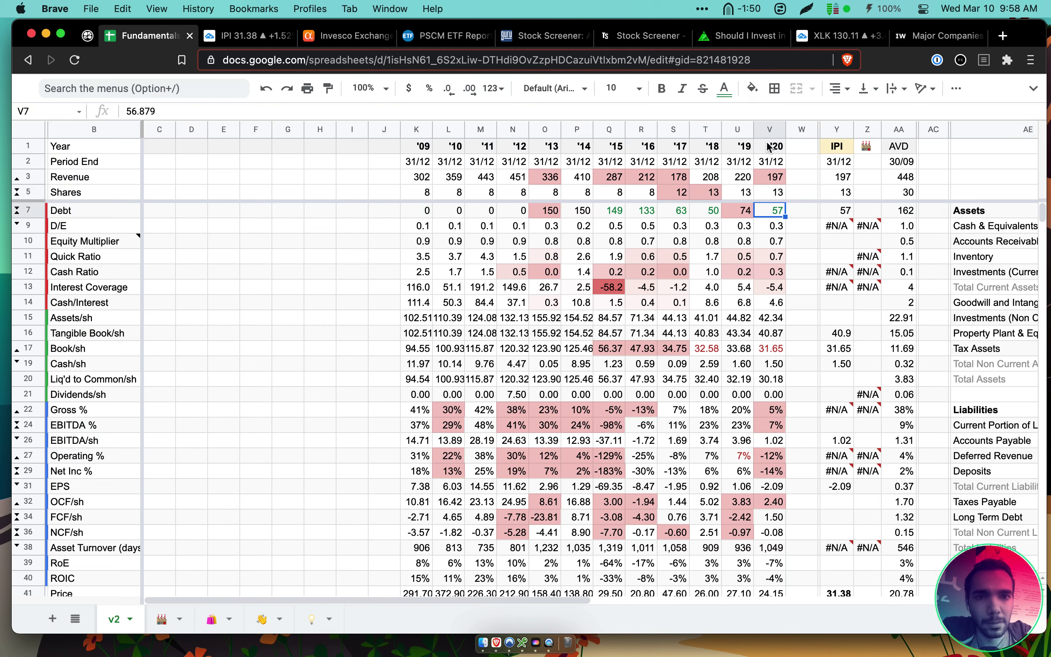
{"action": "left_click", "coordinate": [767, 131]}
{"action": "left_click", "coordinate": [775, 227]}
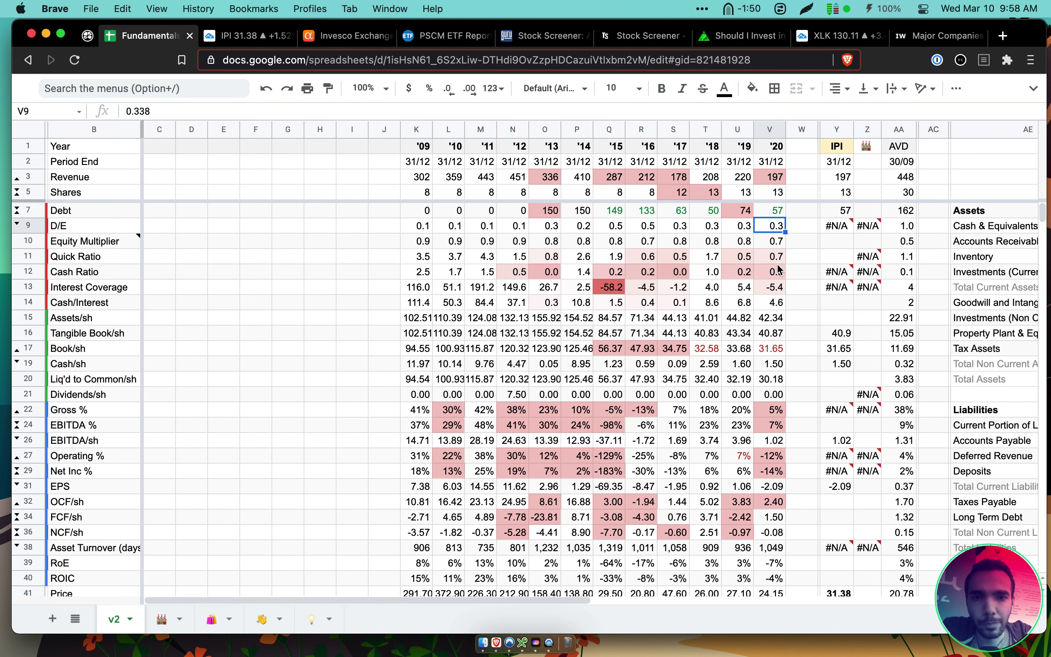
{"action": "left_click", "coordinate": [776, 213]}
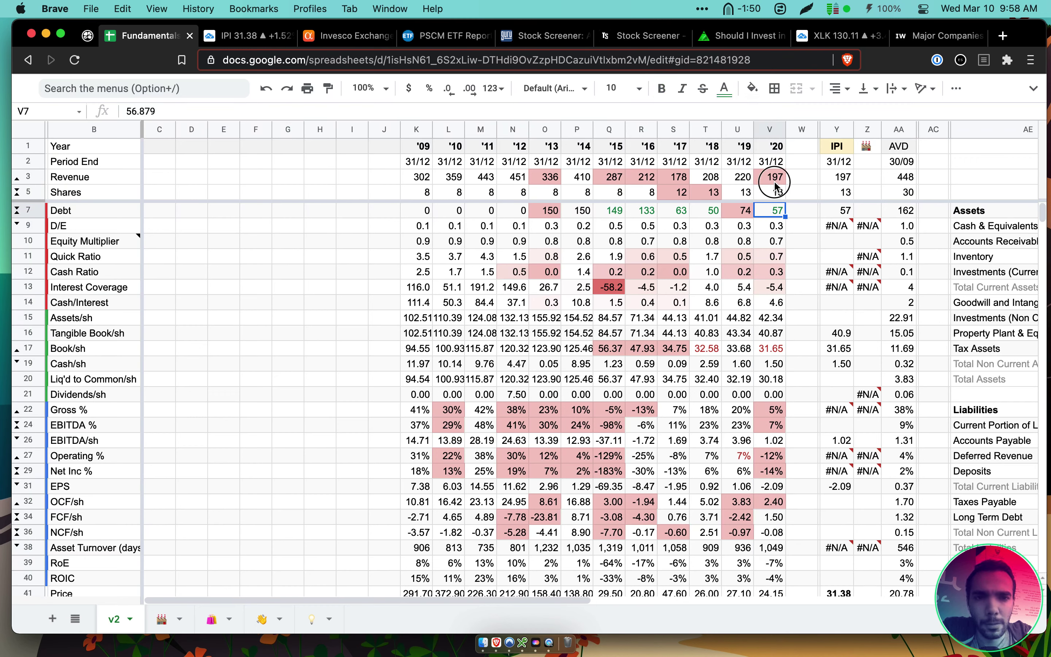
{"action": "left_click", "coordinate": [776, 182]}
{"action": "left_click", "coordinate": [775, 227]}
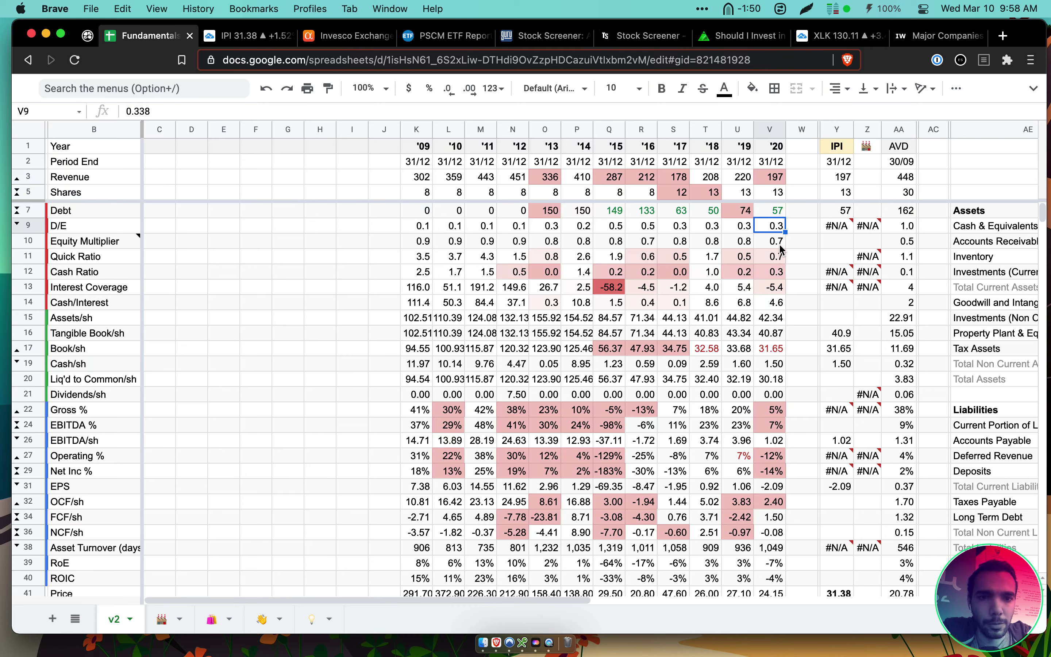
{"action": "left_click", "coordinate": [777, 241]}
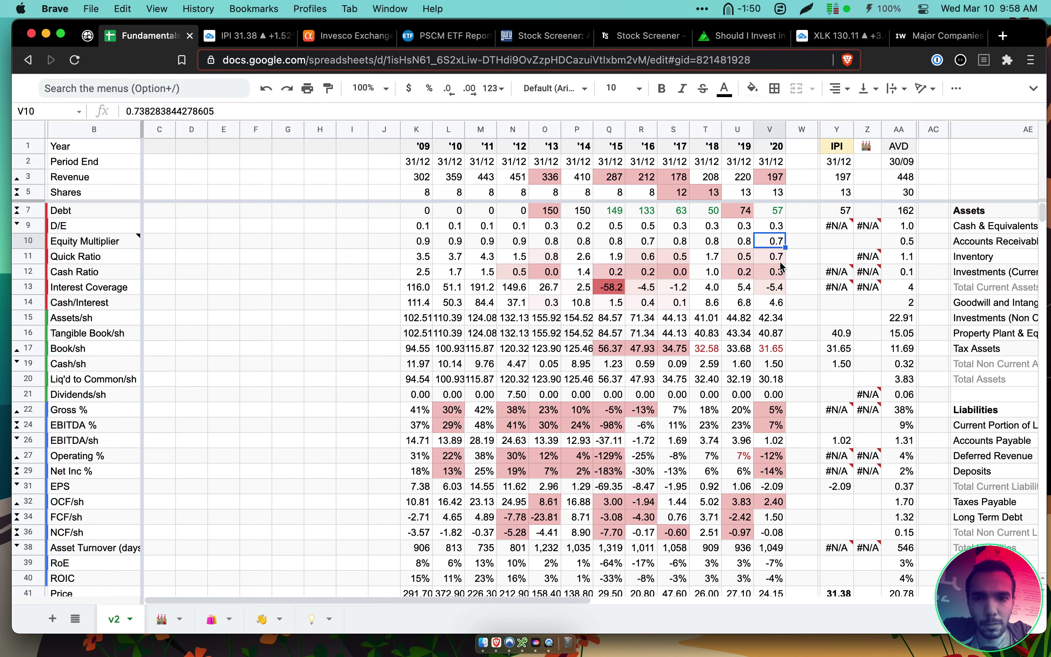
Examine IPI's debt rows through Cash/Interest and its per-share rows from Assets/sh to Dividends/sh across all years
{"action": "left_click_drag", "start_coordinate": [778, 257], "coordinate": [30, 303]}
{"action": "left_click", "coordinate": [775, 214]}
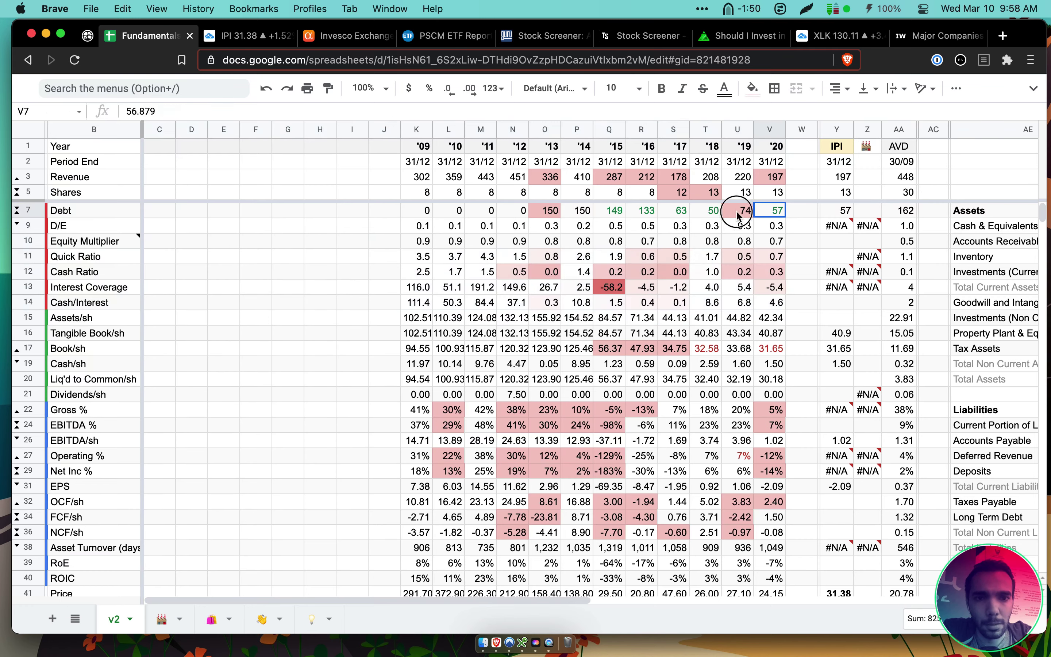
{"action": "left_click_drag", "start_coordinate": [737, 213], "coordinate": [41, 301]}
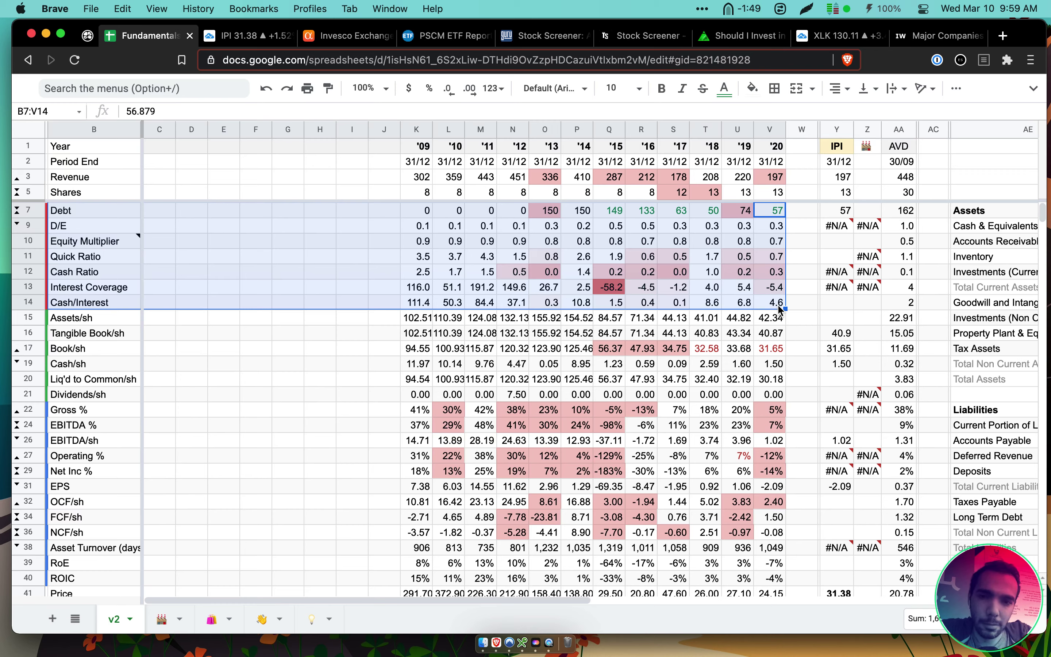
{"action": "left_click_drag", "start_coordinate": [776, 318], "coordinate": [60, 399]}
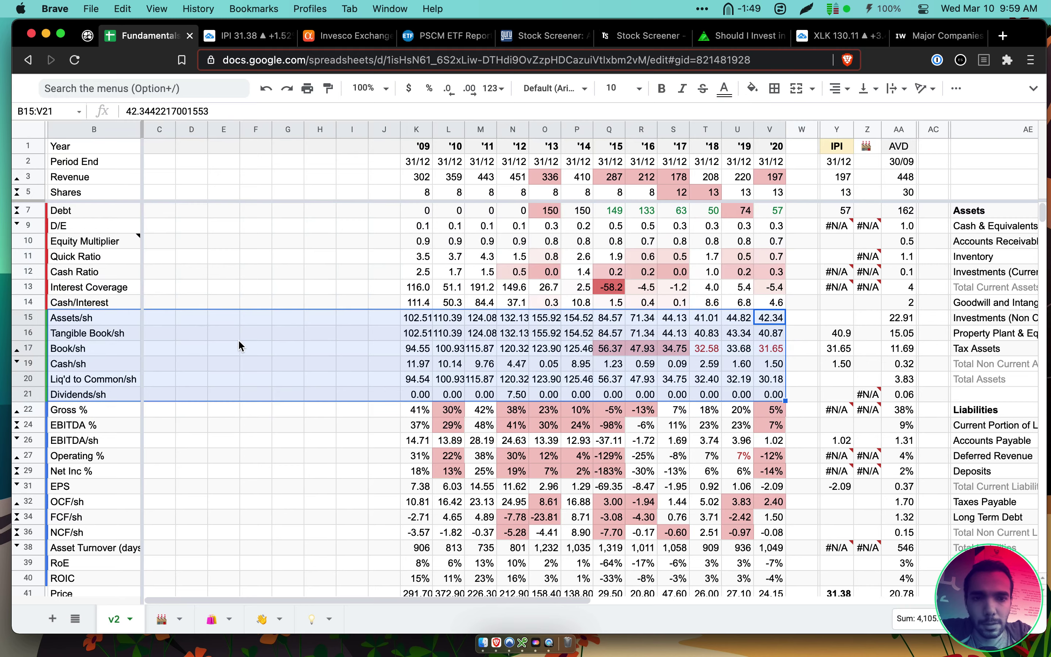
{"action": "scroll", "coordinate": [238, 339], "scroll_direction": "down", "scroll_amount": 2}
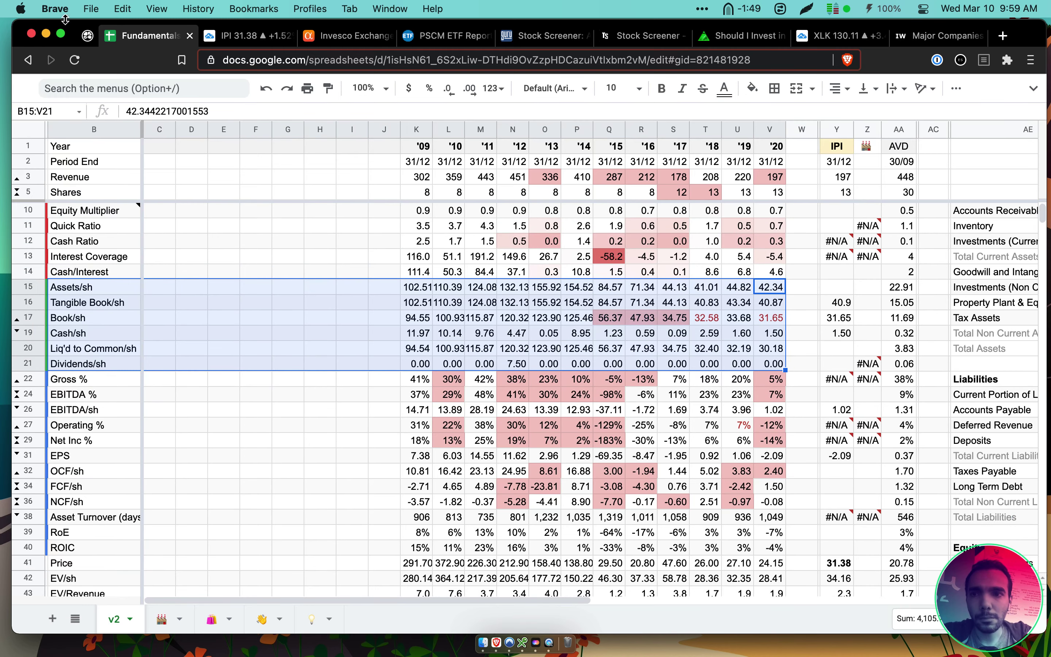
In the Roam notes, add a nested bullet under the industry line and extend that line to "Industry: Fertilizer/Agriculture Inputs"
{"action": "left_click", "coordinate": [87, 36]}
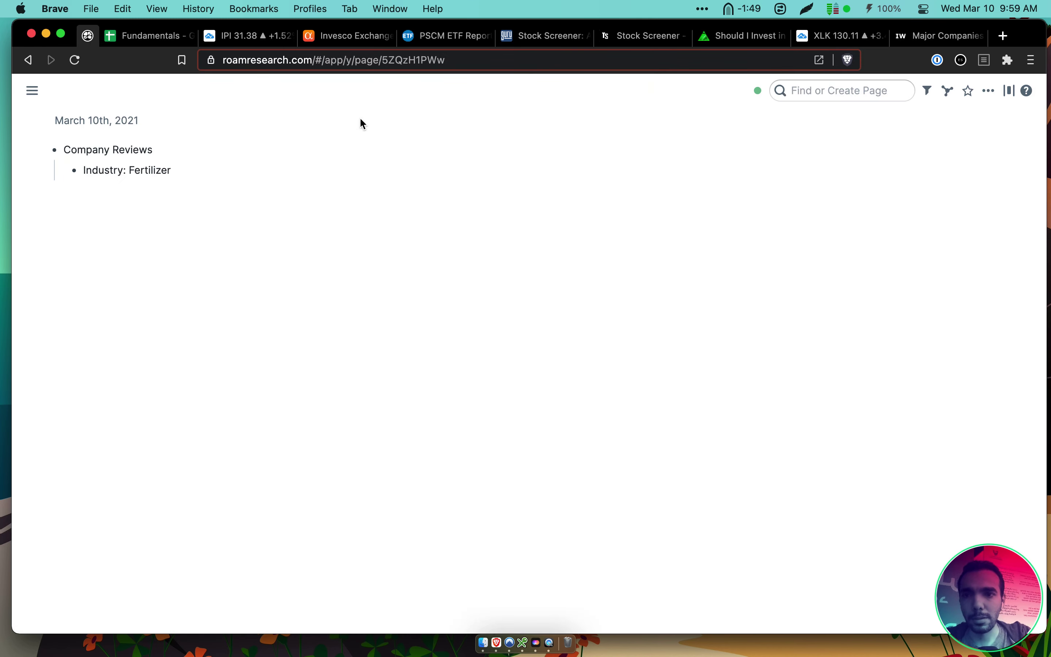
{"action": "key", "text": "Return"}
{"action": "key", "text": "Tab"}
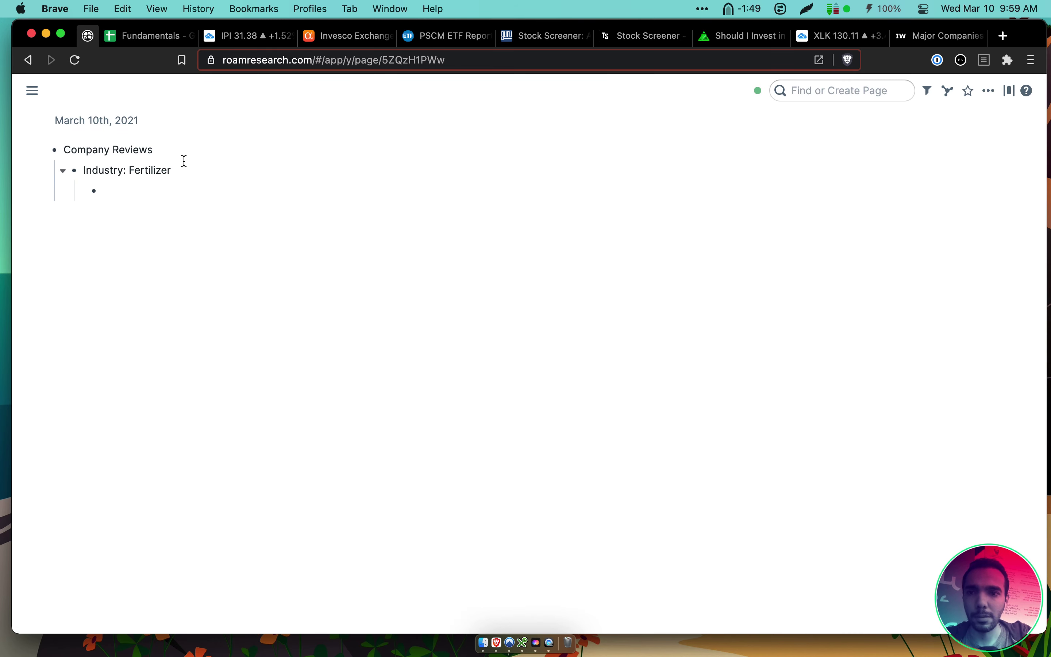
{"action": "left_click", "coordinate": [184, 161]}
{"action": "type", "text": "/Agric"}
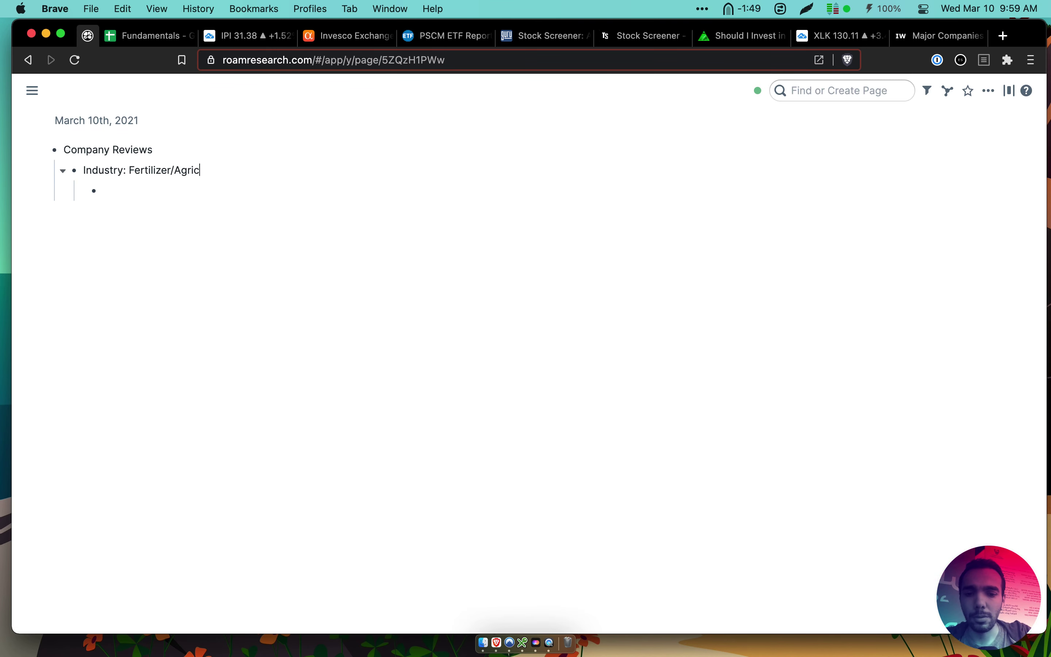
{"action": "type", "text": "ulture Inputs"}
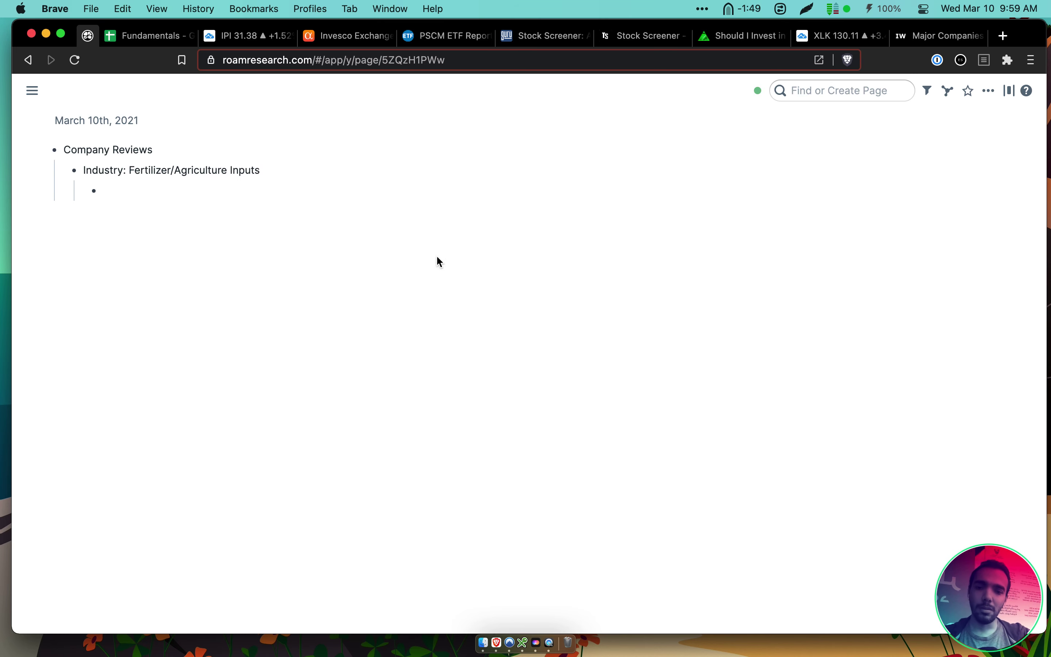
Enter IPI as the company under the industry line and start an empty nested bullet beneath it
{"action": "type", "text": "IPI"}
{"action": "key", "text": "Return"}
{"action": "key", "text": "Tab"}
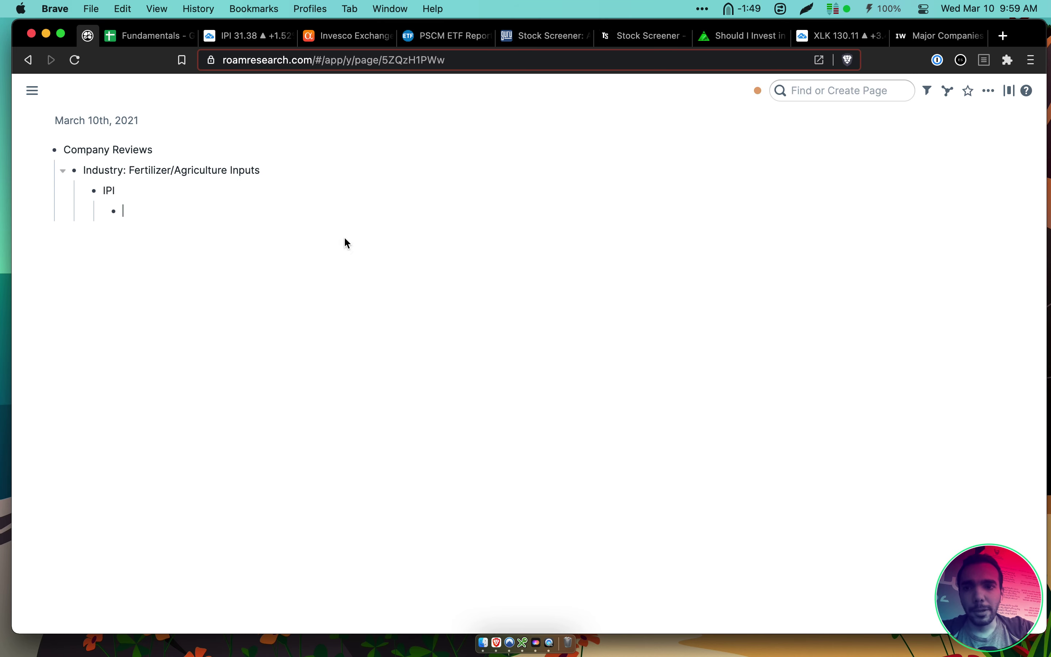
Switch back to the Fundamentals spreadsheet and review IPI's liquidity and asset-per-share rows
{"action": "left_click", "coordinate": [148, 37]}
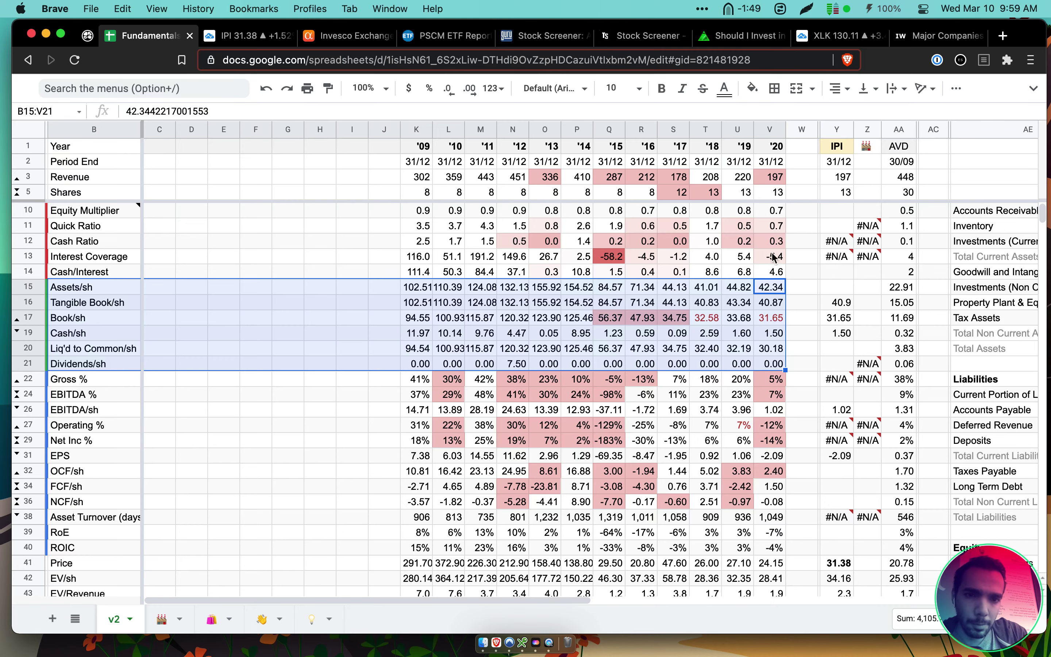
{"action": "scroll", "coordinate": [763, 207], "scroll_direction": "up", "scroll_amount": 1}
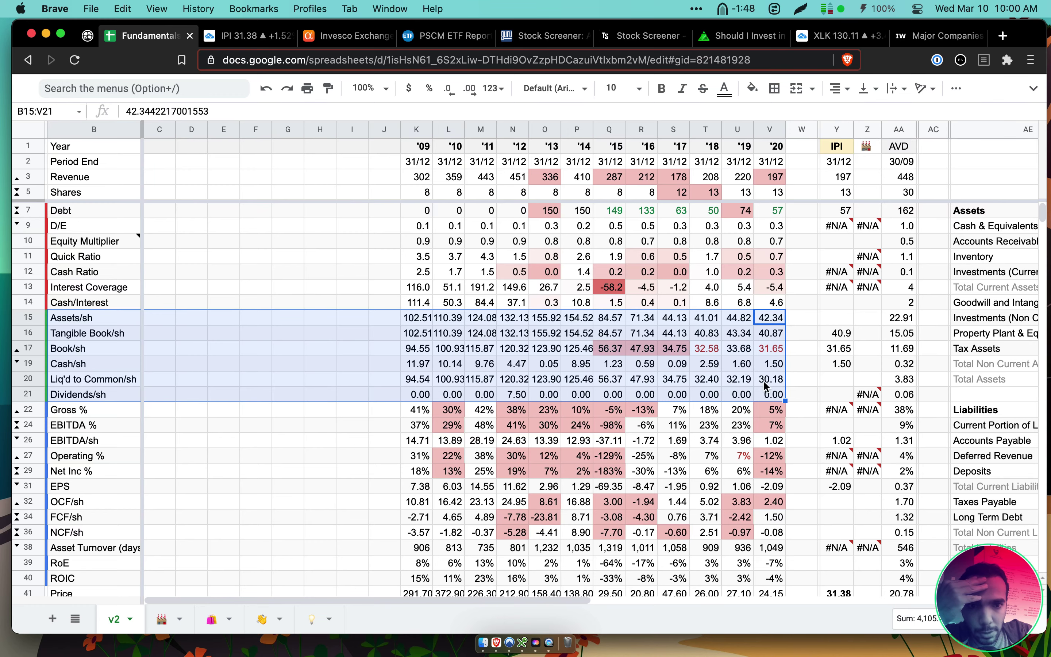
{"action": "scroll", "coordinate": [739, 376], "scroll_direction": "down", "scroll_amount": 1}
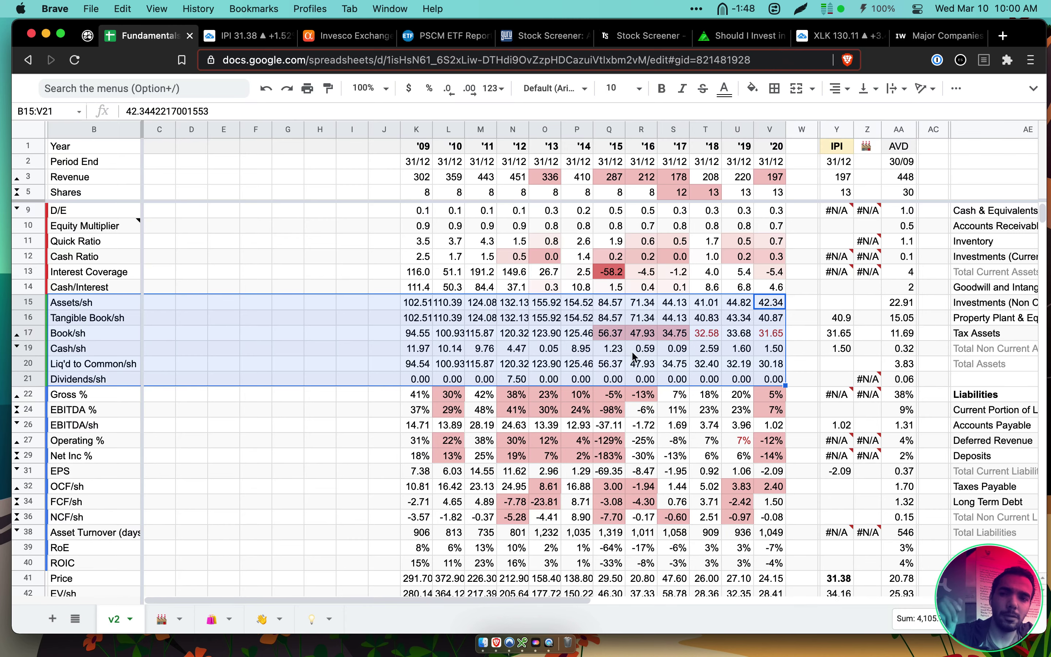
Find and open the Fundamentals spreadsheet's script editor
{"action": "left_click", "coordinate": [172, 89]}
{"action": "type", "text": "script"}
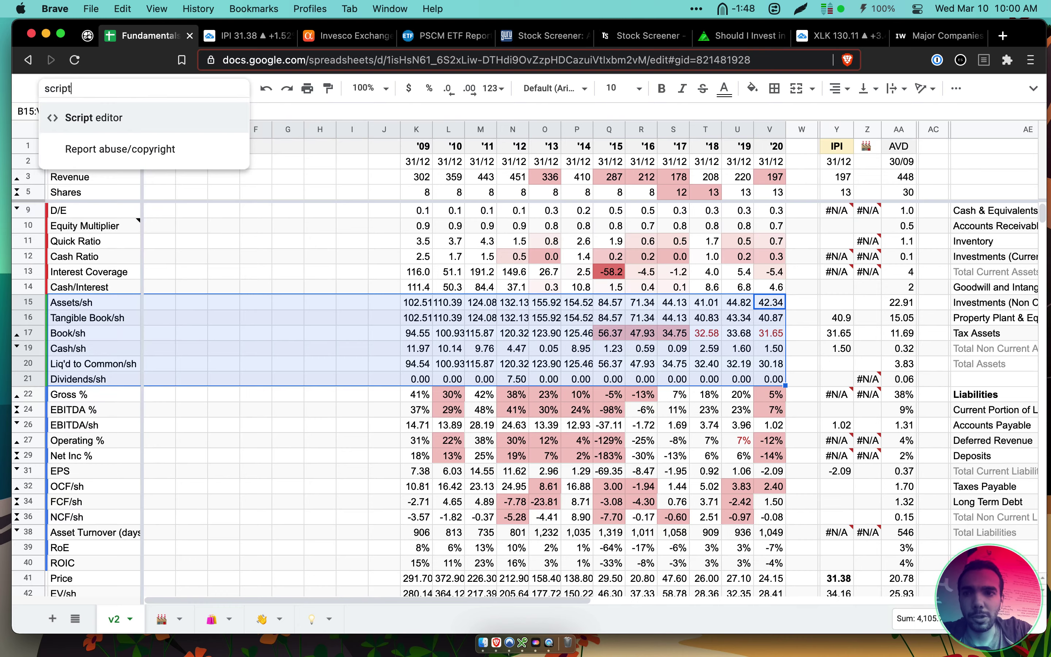
{"action": "key", "text": "Return"}
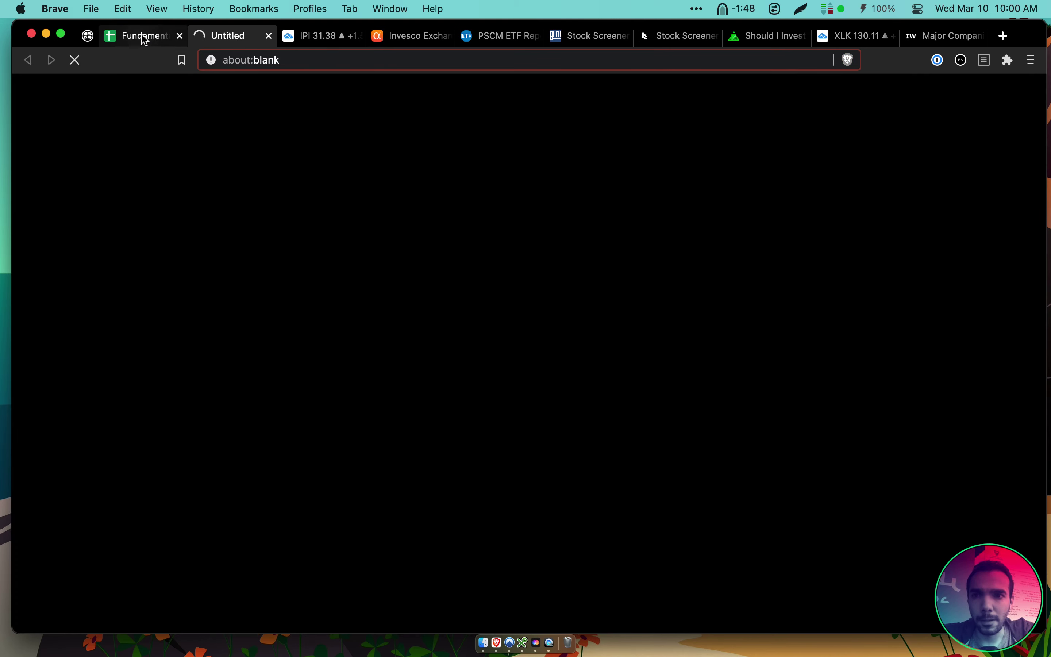
{"action": "left_click", "coordinate": [146, 35]}
{"action": "left_click", "coordinate": [229, 39]}
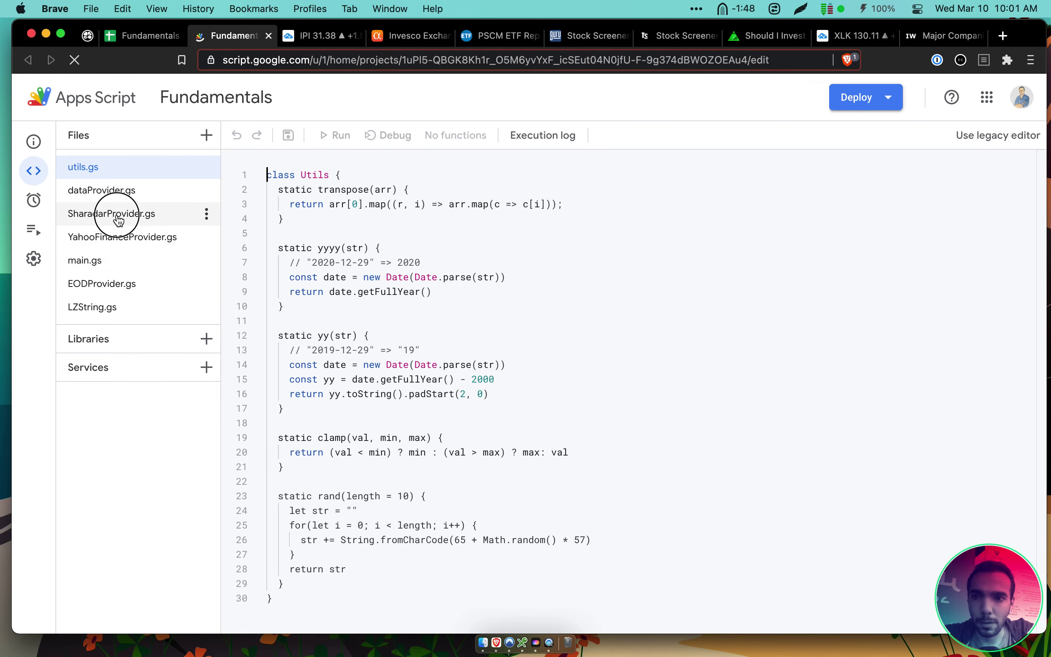
Open SharadarProvider.gs and examine the formula that calculates the Liq'd to Common/sh metric
{"action": "left_click", "coordinate": [86, 213]}
{"action": "scroll", "coordinate": [378, 418], "scroll_direction": "down", "scroll_amount": 15}
{"action": "scroll", "coordinate": [378, 418], "scroll_direction": "down", "scroll_amount": 15}
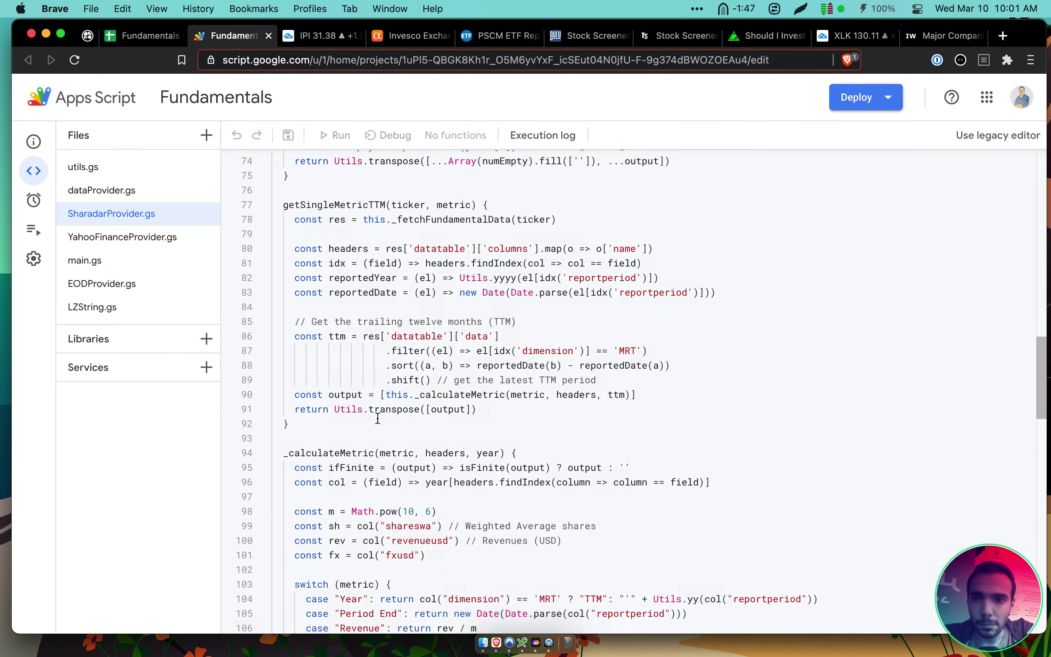
{"action": "scroll", "coordinate": [378, 418], "scroll_direction": "down", "scroll_amount": 2}
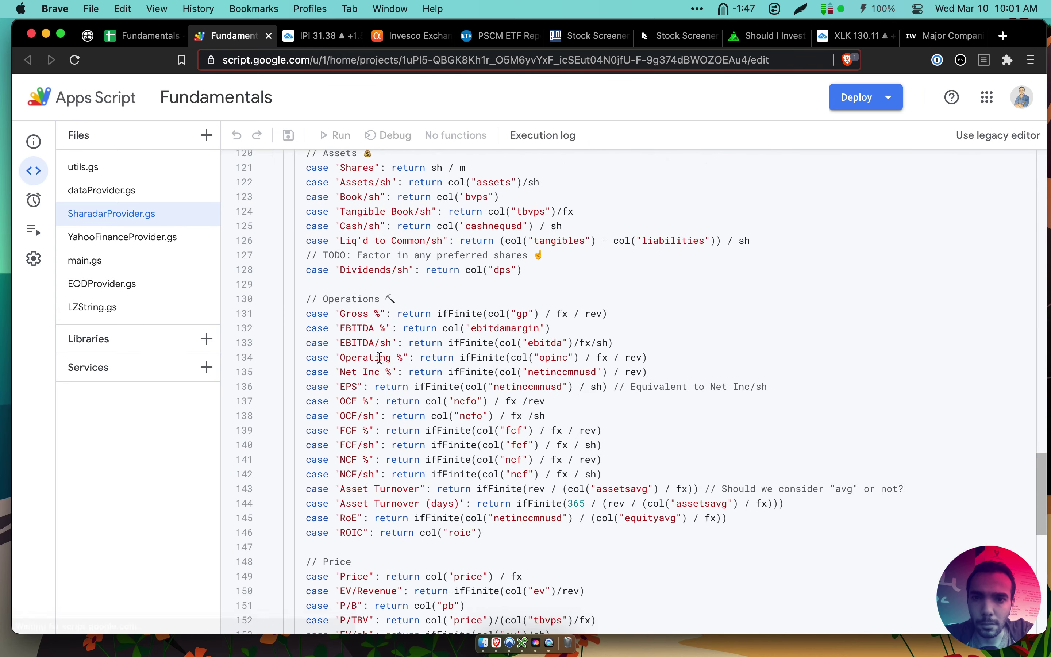
{"action": "left_click", "coordinate": [548, 245]}
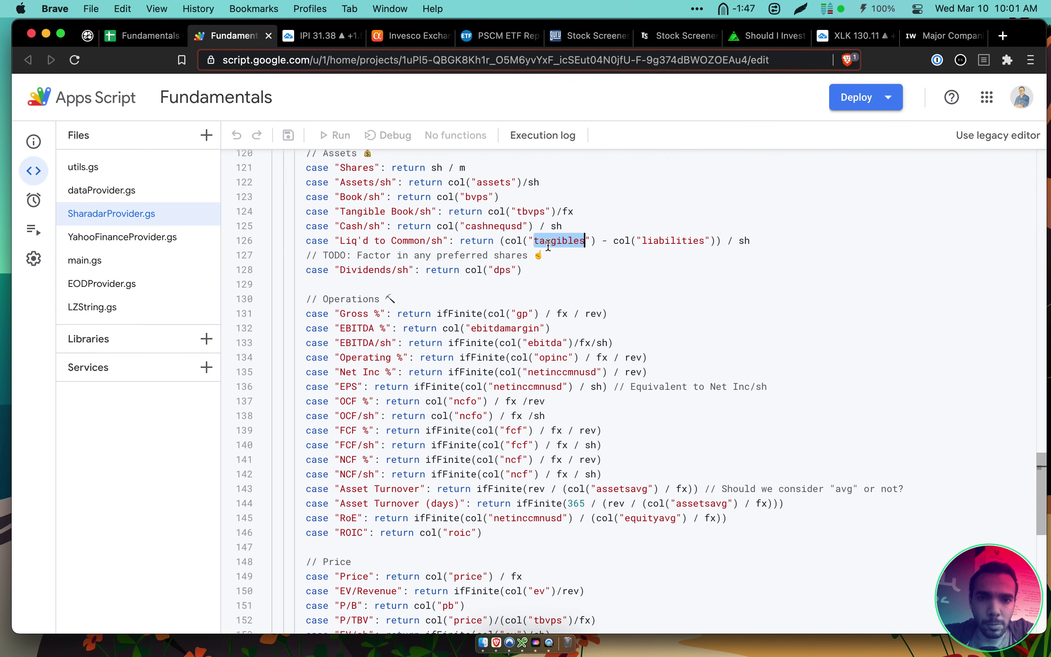
{"action": "left_click", "coordinate": [675, 242]}
{"action": "left_click", "coordinate": [708, 231]}
{"action": "left_click_drag", "start_coordinate": [754, 242], "coordinate": [460, 243]}
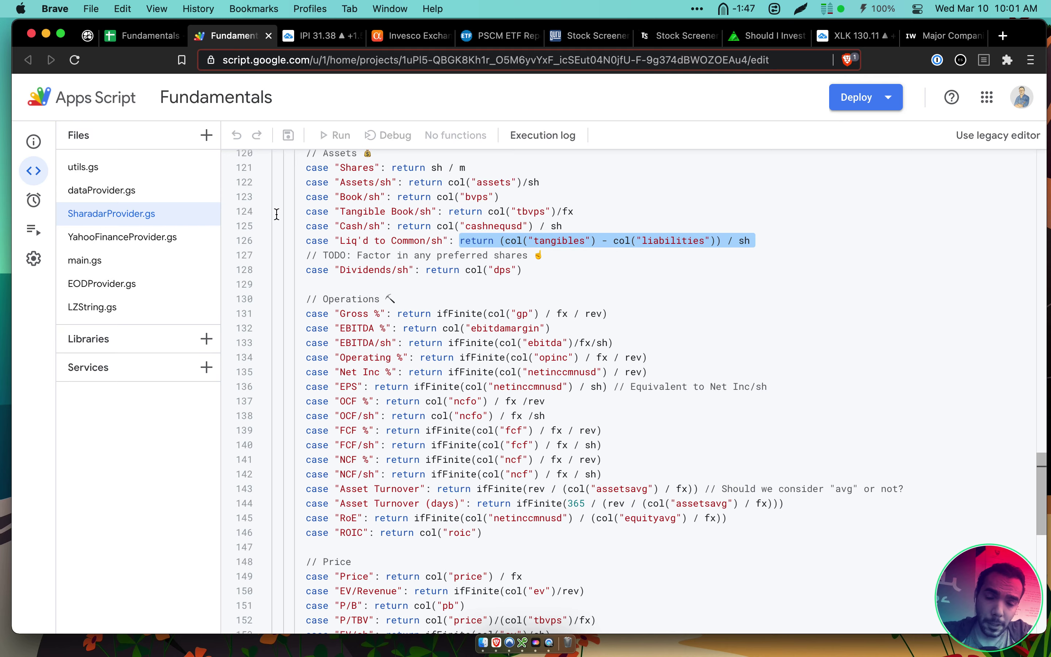
Return to the Fundamentals spreadsheet and add the note "Tangibles - Liabilities/sh" to the Liq'd to Common/sh label cell
{"action": "left_click", "coordinate": [142, 38]}
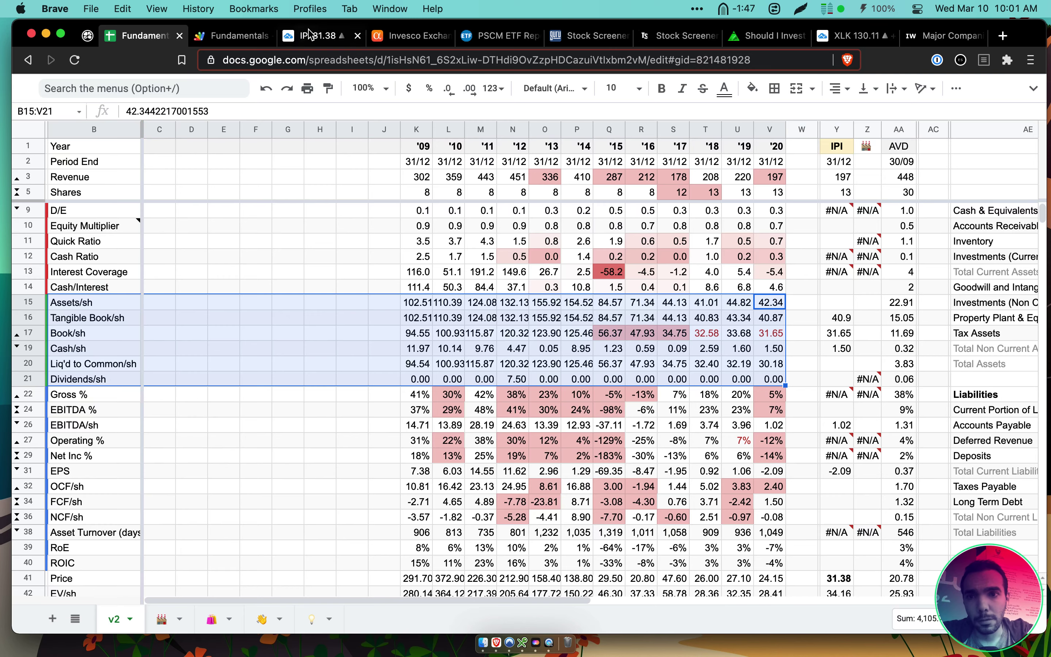
{"action": "left_click", "coordinate": [91, 366]}
{"action": "right_click", "coordinate": [92, 367]}
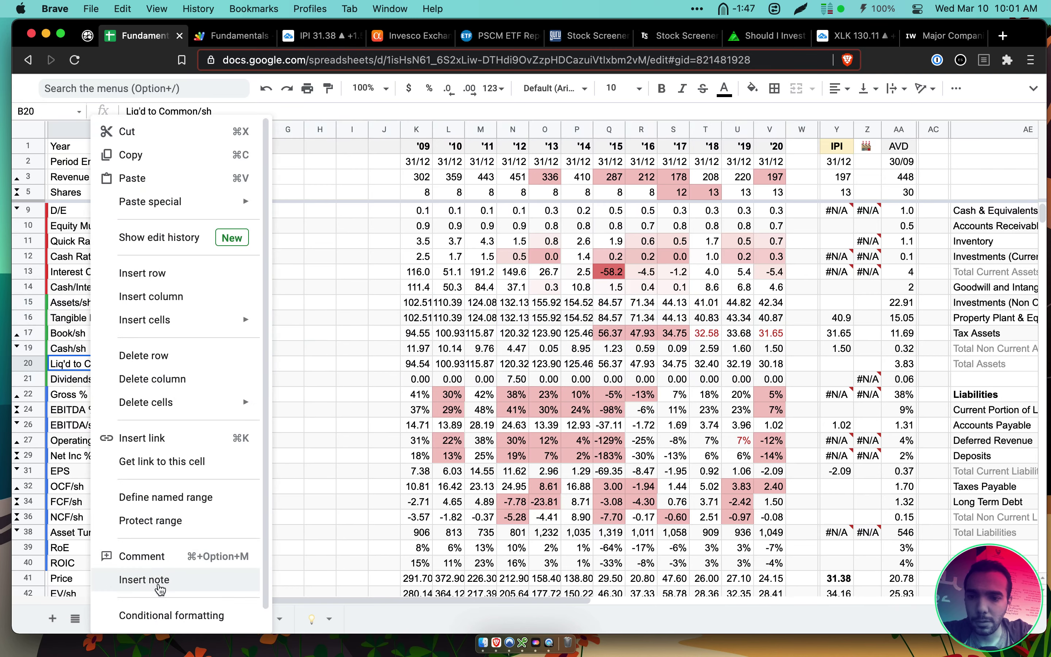
{"action": "left_click", "coordinate": [143, 580]}
{"action": "key", "text": "BackSpace"}
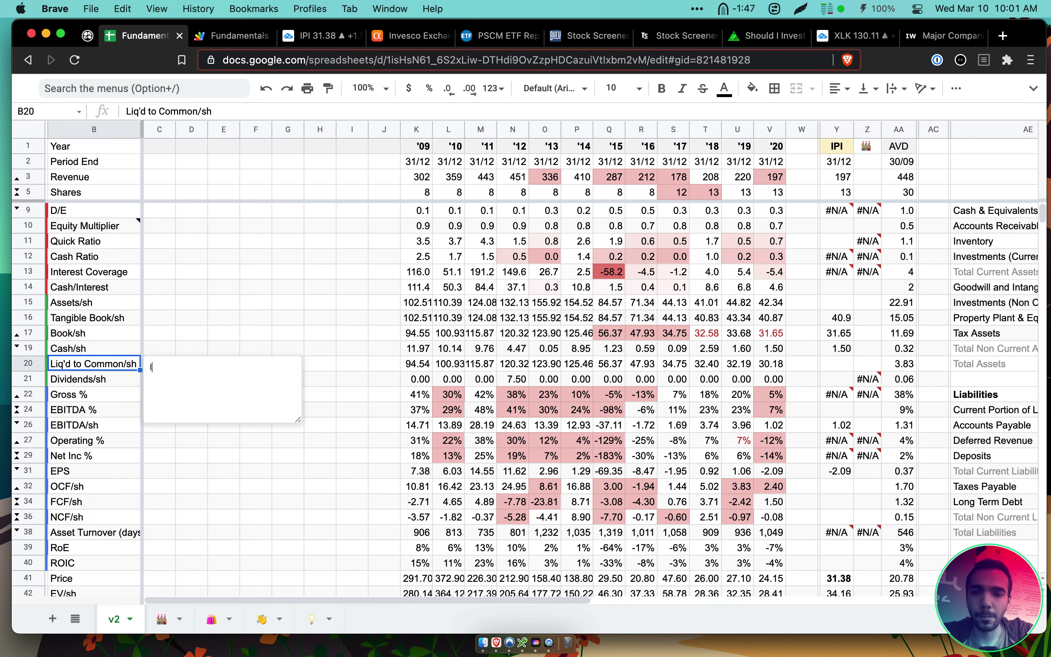
{"action": "type", "text": "Tangibles - Ass"}
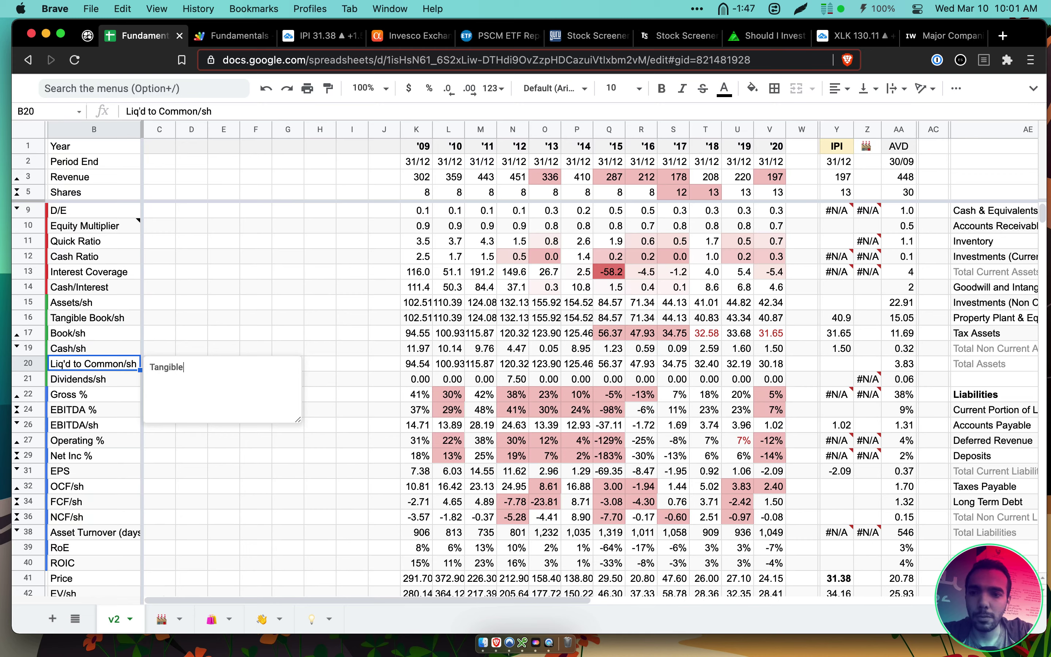
{"action": "key", "text": "BackSpace"}
{"action": "key", "text": "BackSpace"}
{"action": "key", "text": "BackSpace"}
{"action": "type", "text": "Liabi"}
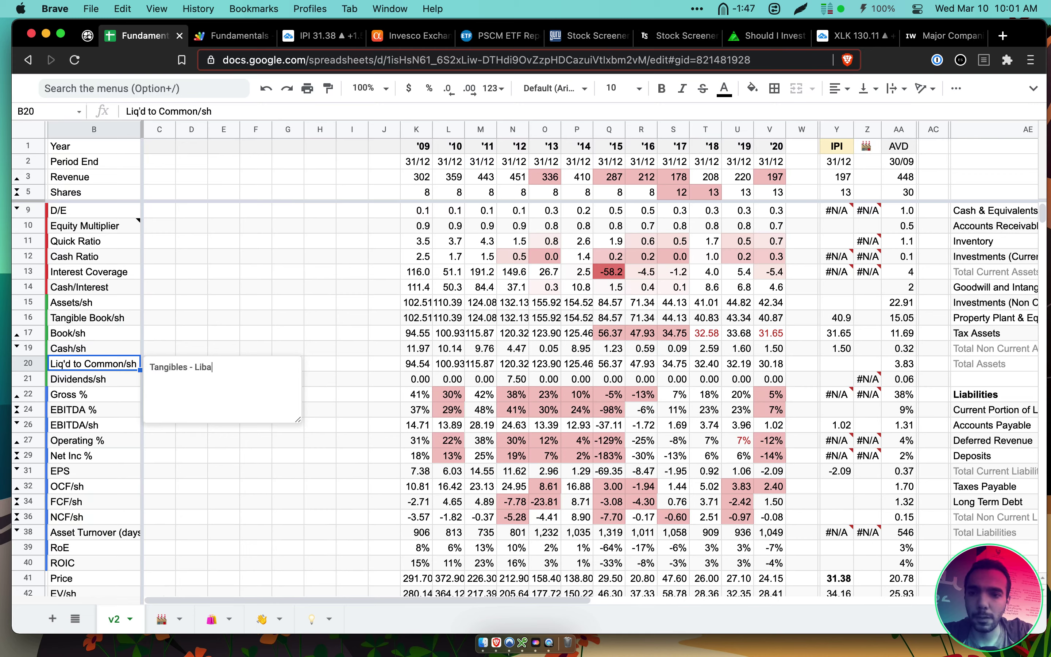
{"action": "type", "text": "lities/sh"}
Enclose "Tangibles - Liabilities" in parentheses in the note so it reads "(Tangibles - Liabilities)/sh", and close the note
{"action": "left_click", "coordinate": [233, 367]}
{"action": "type", "text": ")"}
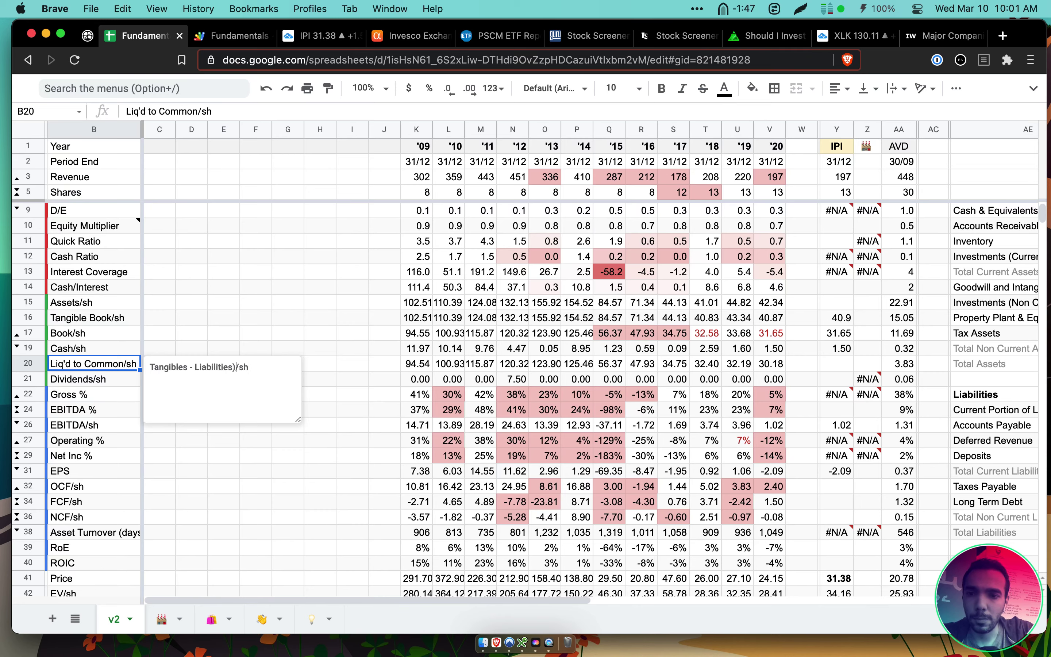
{"action": "left_click", "coordinate": [150, 367]}
{"action": "type", "text": "("}
{"action": "left_click", "coordinate": [384, 312]}
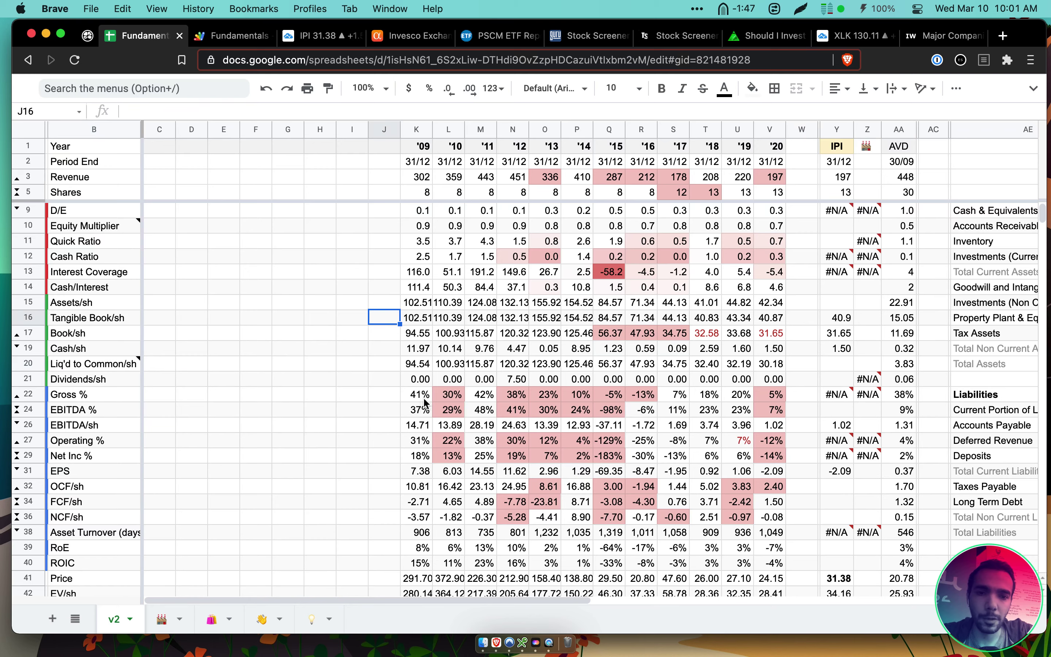
Review IPI's '20 liquidation value per share and its dividends per share across all years
{"action": "left_click", "coordinate": [745, 378]}
{"action": "left_click", "coordinate": [768, 366]}
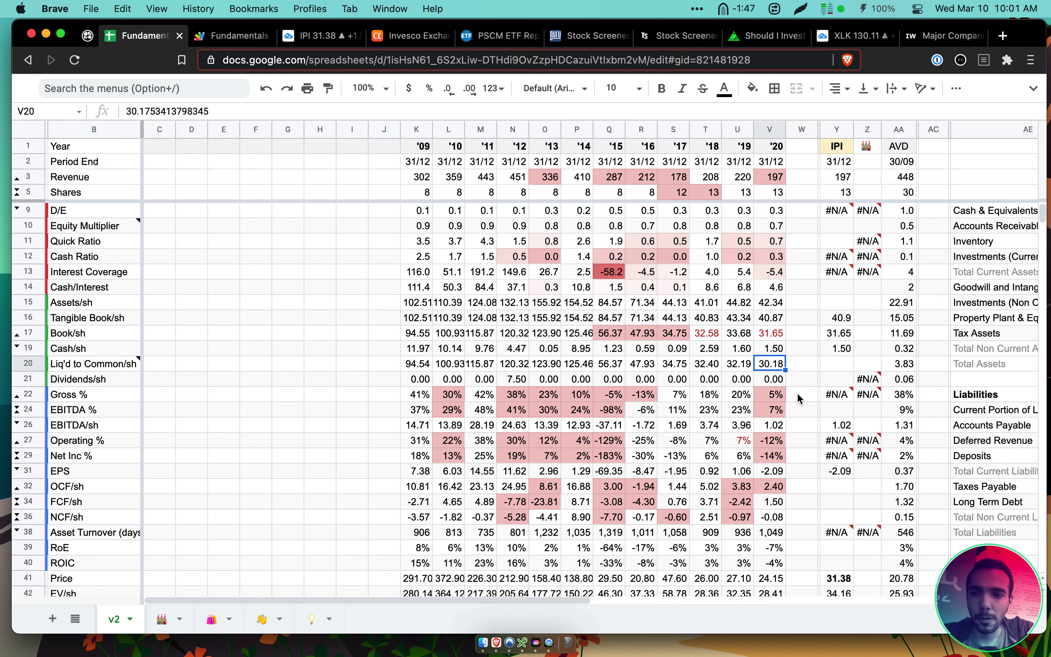
{"action": "key", "text": "Down"}
{"action": "key", "text": "super+shift+Left"}
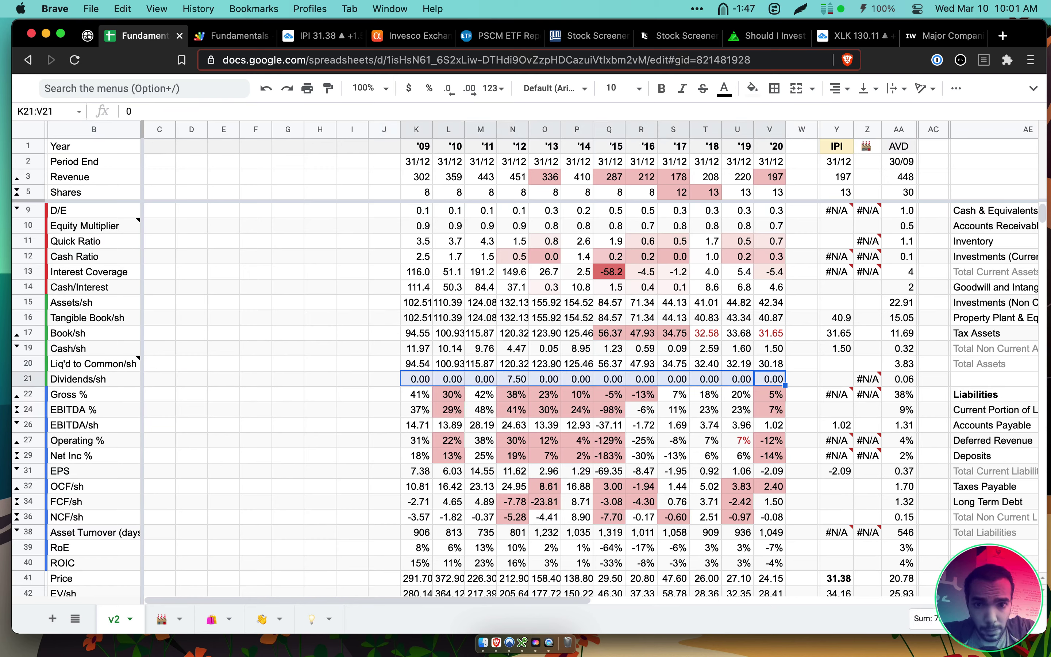
{"action": "left_click", "coordinate": [520, 381]}
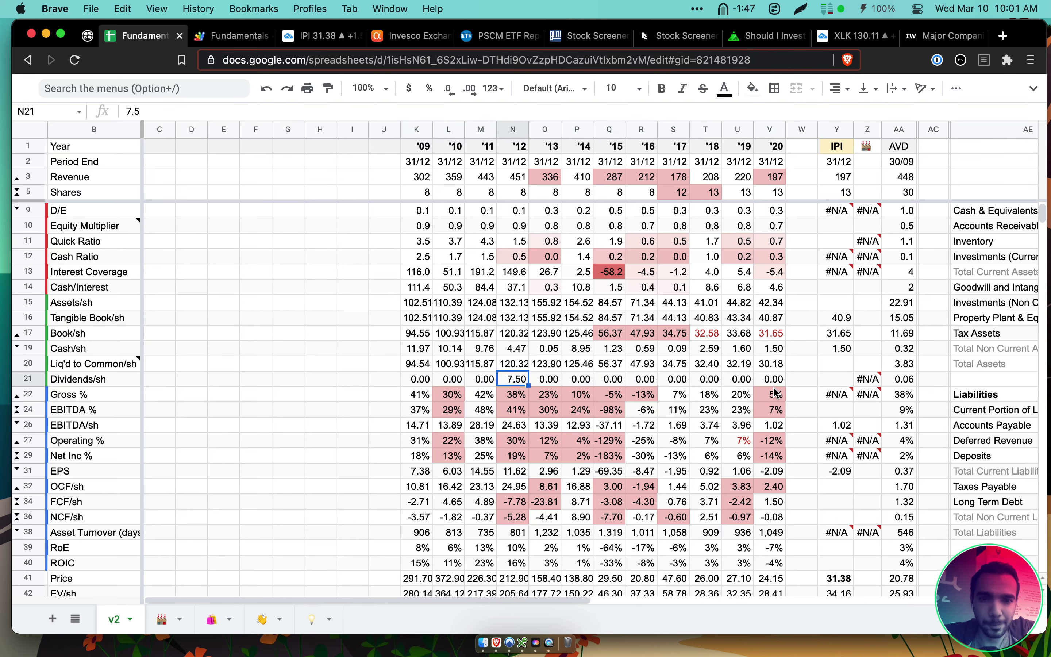
{"action": "left_click_drag", "start_coordinate": [773, 381], "coordinate": [51, 160]}
Highlight the operations block from Gross % to ROIC and examine IPI's margins and per-share results across the years
{"action": "left_click_drag", "start_coordinate": [107, 416], "coordinate": [771, 517]}
{"action": "scroll", "coordinate": [663, 473], "scroll_direction": "down", "scroll_amount": 3}
{"action": "scroll", "coordinate": [665, 476], "scroll_direction": "down", "scroll_amount": 3}
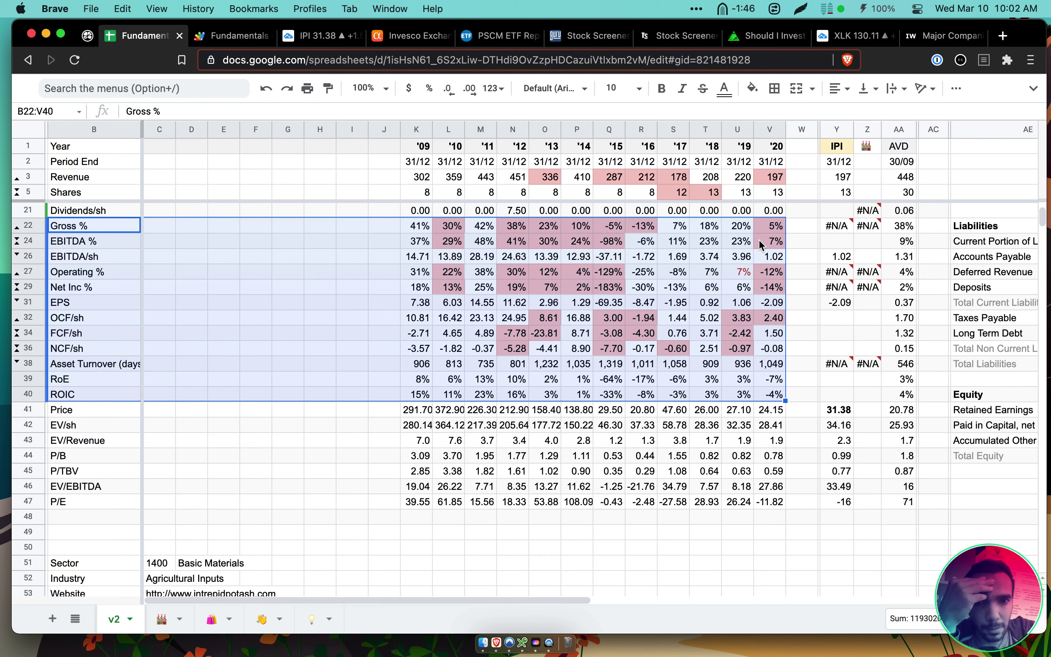
{"action": "scroll", "coordinate": [770, 214], "scroll_direction": "up", "scroll_amount": 5}
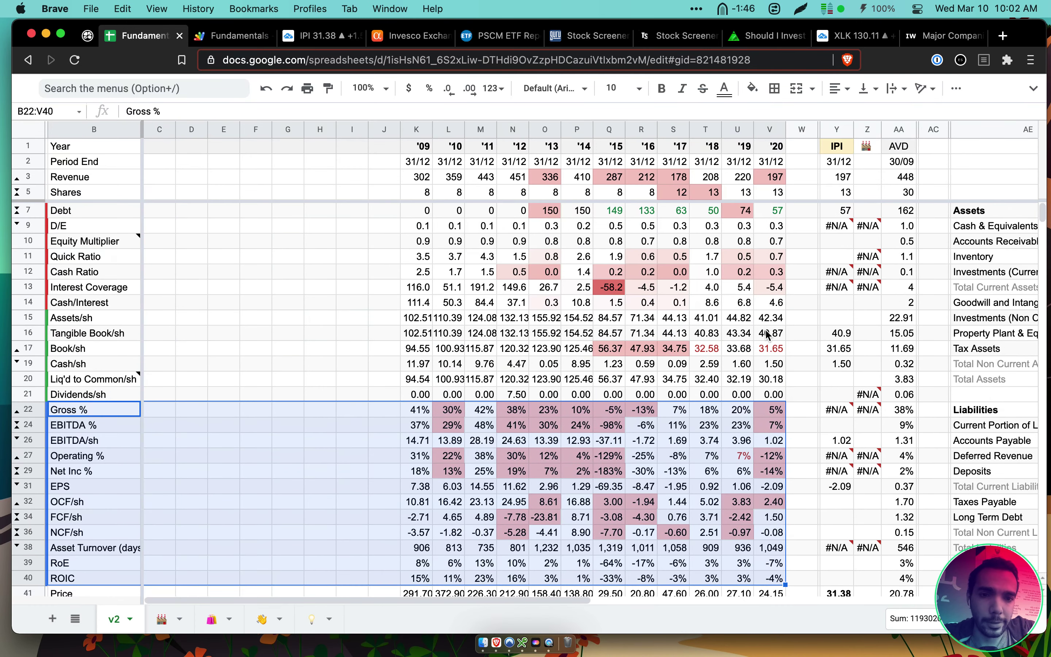
{"action": "scroll", "coordinate": [768, 334], "scroll_direction": "down", "scroll_amount": 4}
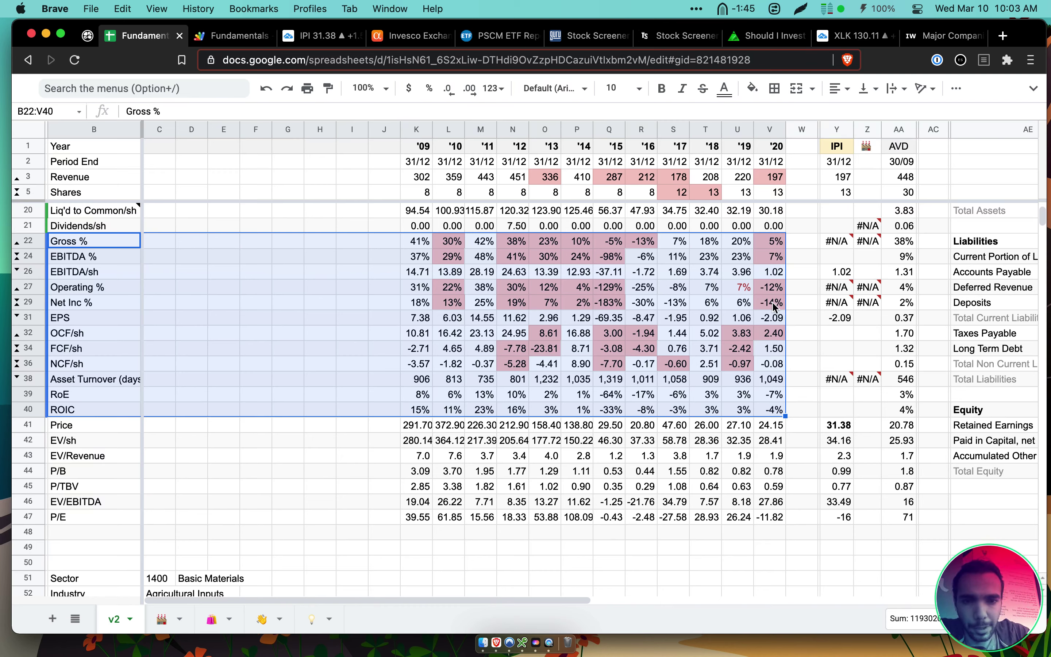
Compare IPI's EPS and its operating, free and net cash flow per share for '17 through '20
{"action": "left_click", "coordinate": [775, 338]}
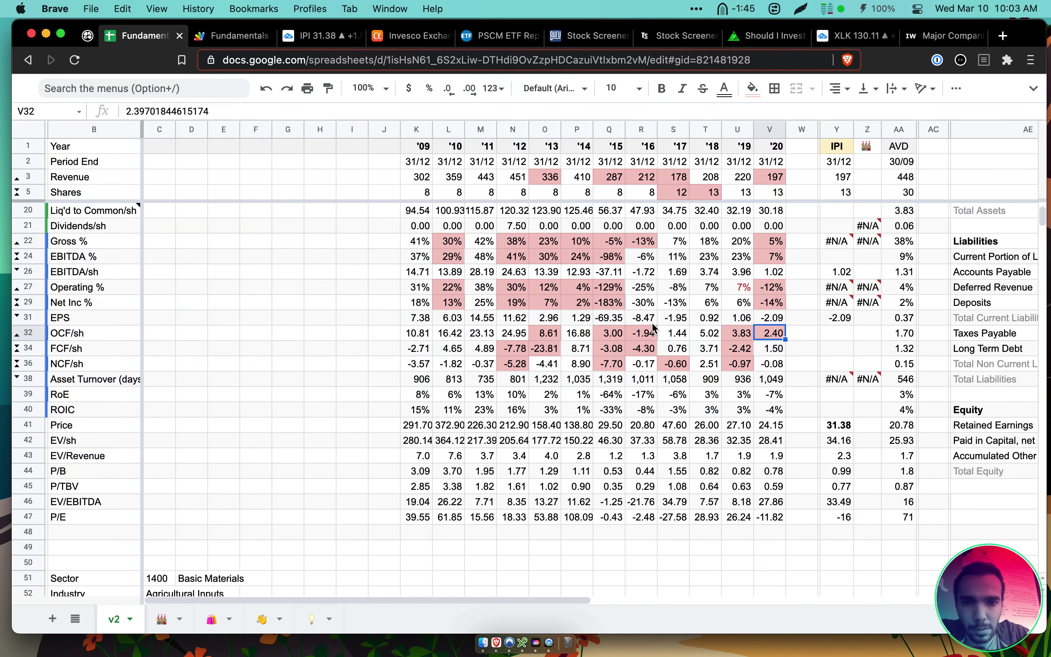
{"action": "left_click_drag", "start_coordinate": [663, 334], "coordinate": [771, 336]}
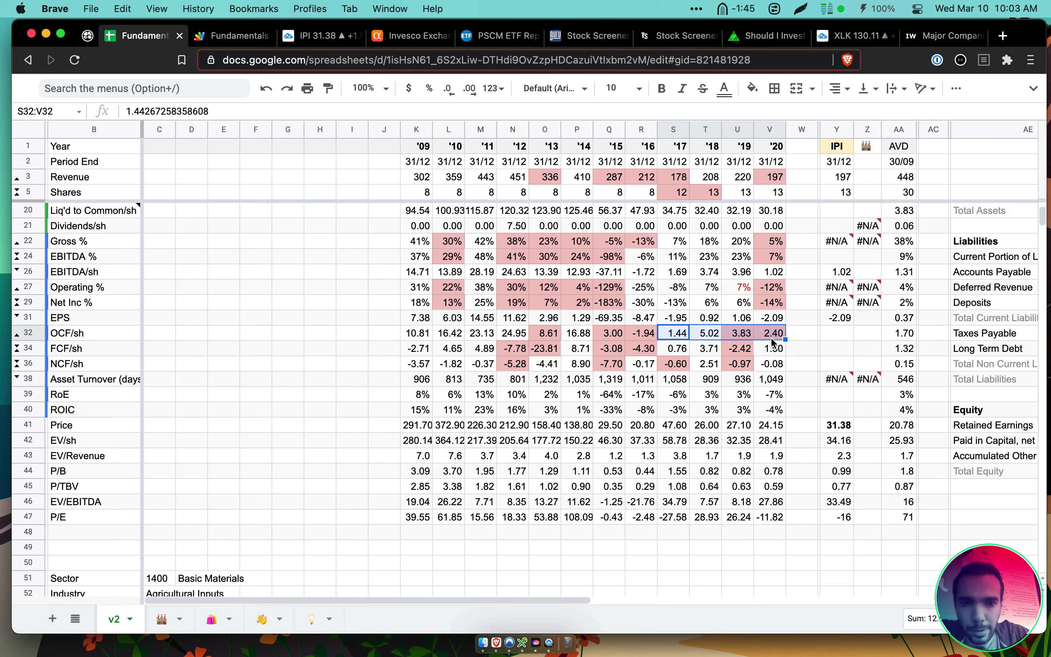
{"action": "left_click_drag", "start_coordinate": [773, 320], "coordinate": [674, 322]}
{"action": "left_click_drag", "start_coordinate": [773, 334], "coordinate": [676, 339]}
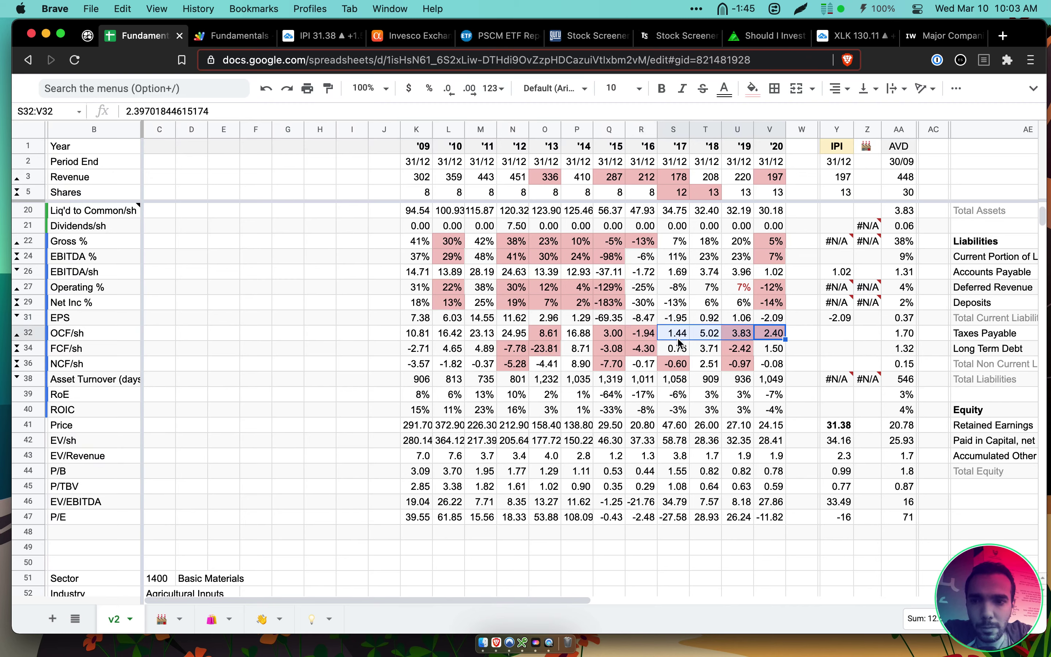
{"action": "left_click_drag", "start_coordinate": [773, 349], "coordinate": [687, 351]}
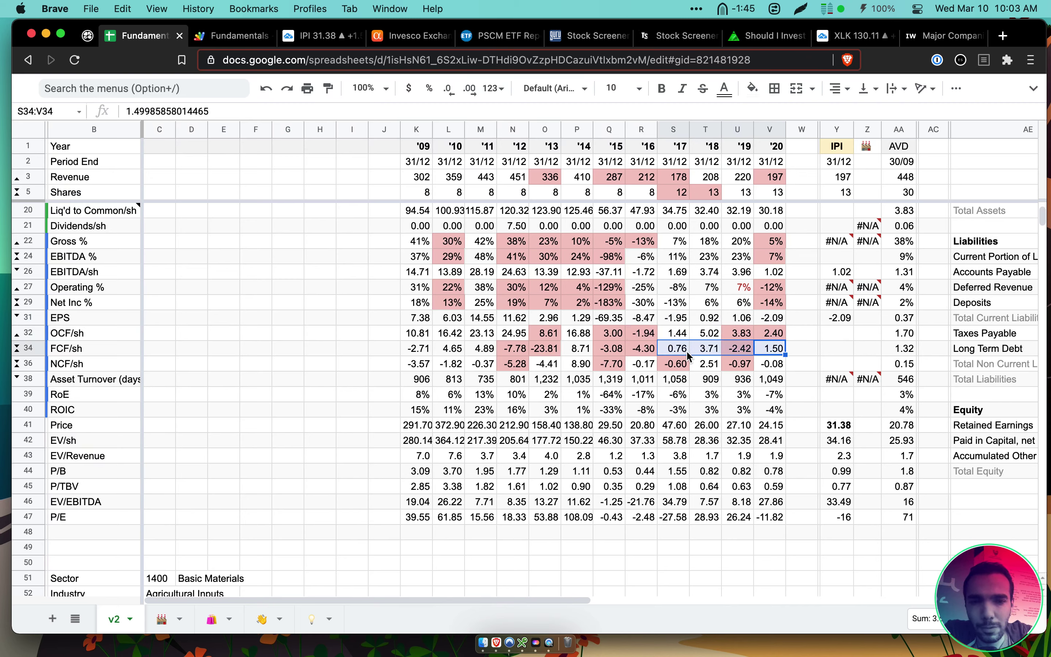
{"action": "left_click", "coordinate": [770, 365]}
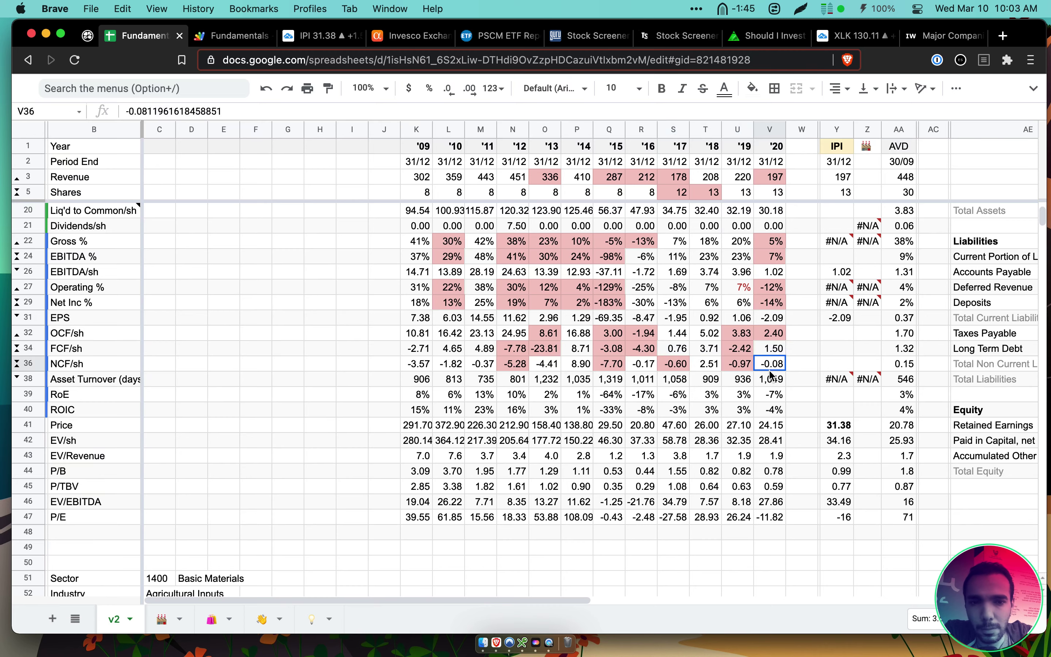
{"action": "left_click", "coordinate": [745, 353]}
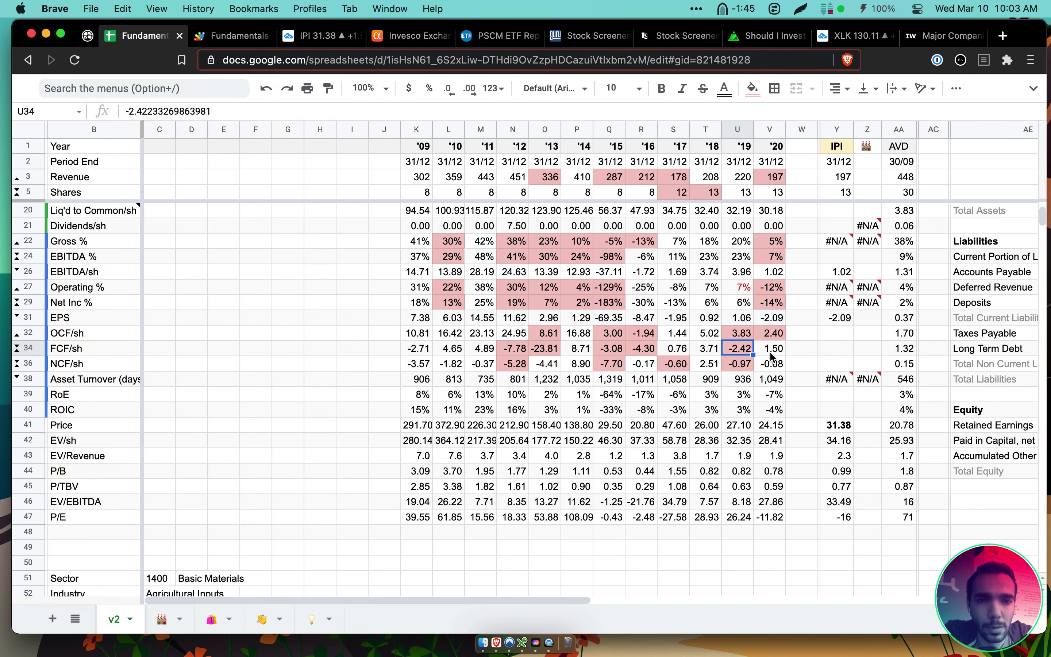
{"action": "scroll", "coordinate": [741, 388], "scroll_direction": "down", "scroll_amount": 1}
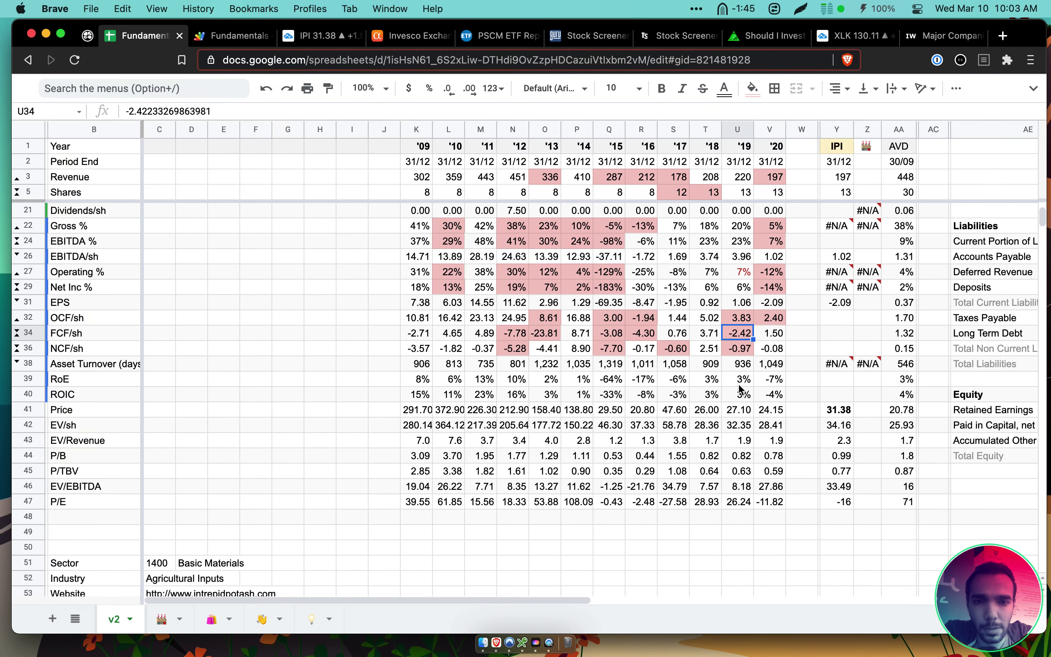
{"action": "left_click_drag", "start_coordinate": [773, 352], "coordinate": [714, 329]}
{"action": "left_click", "coordinate": [767, 337]}
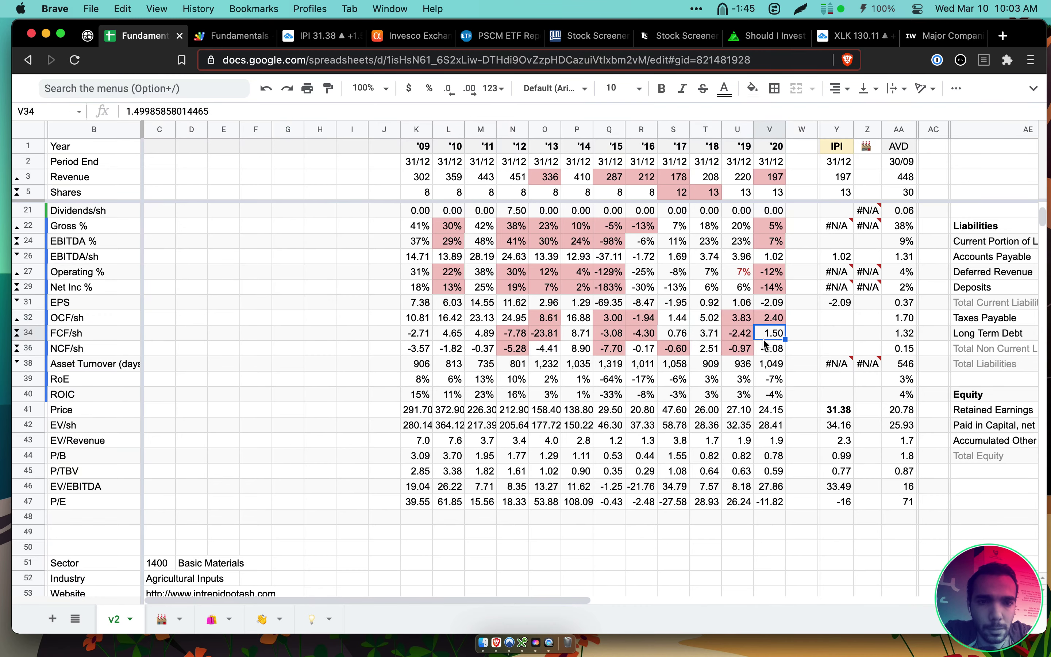
{"action": "left_click", "coordinate": [774, 349]}
{"action": "scroll", "coordinate": [778, 352], "scroll_direction": "up", "scroll_amount": 3}
{"action": "scroll", "coordinate": [779, 353], "scroll_direction": "up", "scroll_amount": 3}
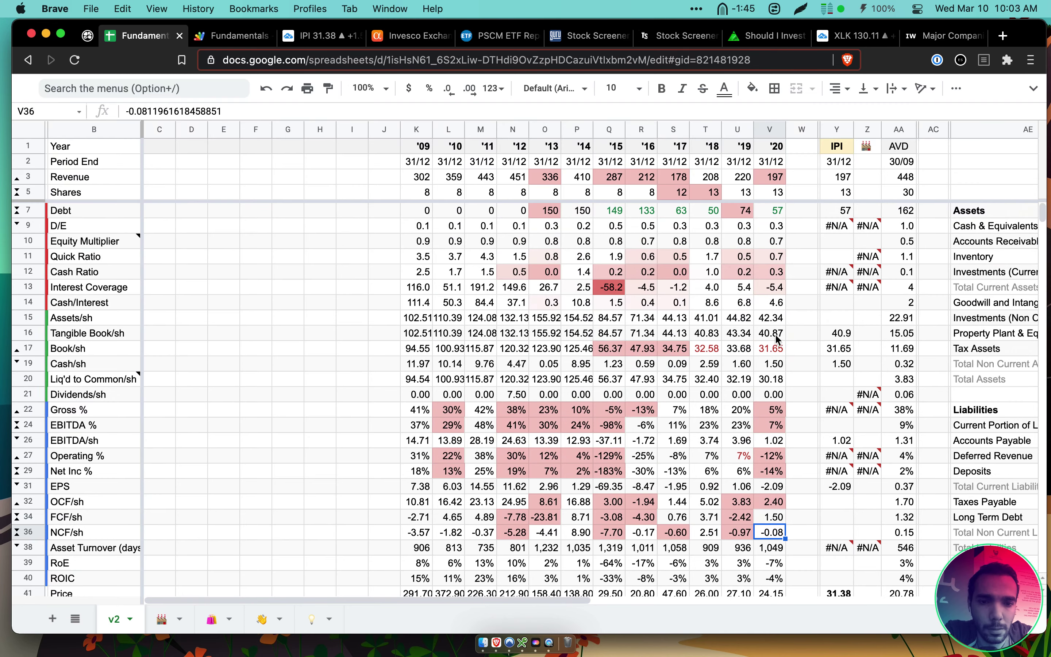
Examine IPI's Asset Turnover, RoE and ROIC rows from '09 to '20
{"action": "scroll", "coordinate": [778, 452], "scroll_direction": "down", "scroll_amount": 5}
{"action": "left_click_drag", "start_coordinate": [774, 395], "coordinate": [419, 424]}
{"action": "scroll", "coordinate": [506, 416], "scroll_direction": "down", "scroll_amount": 2}
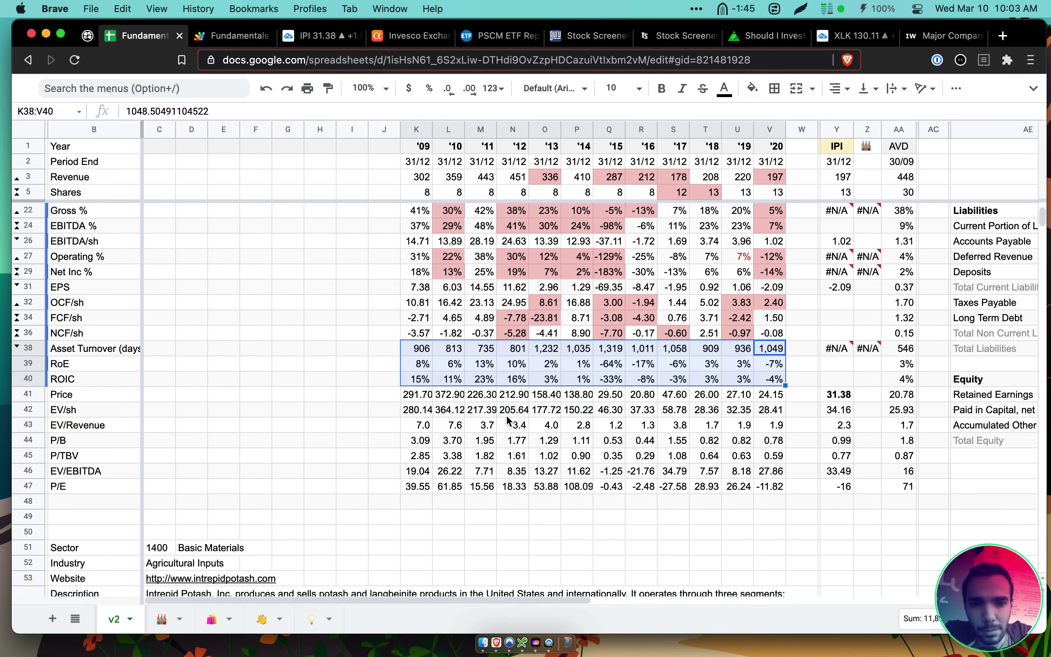
{"action": "scroll", "coordinate": [506, 414], "scroll_direction": "down", "scroll_amount": 3}
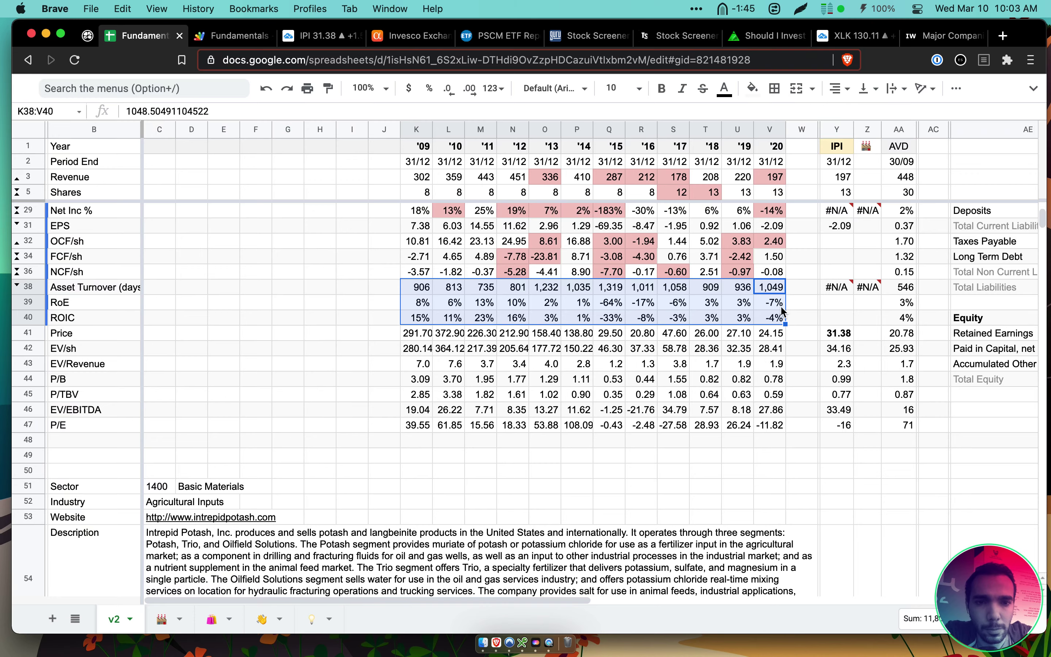
{"action": "left_click_drag", "start_coordinate": [768, 304], "coordinate": [418, 313]}
{"action": "scroll", "coordinate": [498, 309], "scroll_direction": "up", "scroll_amount": 1}
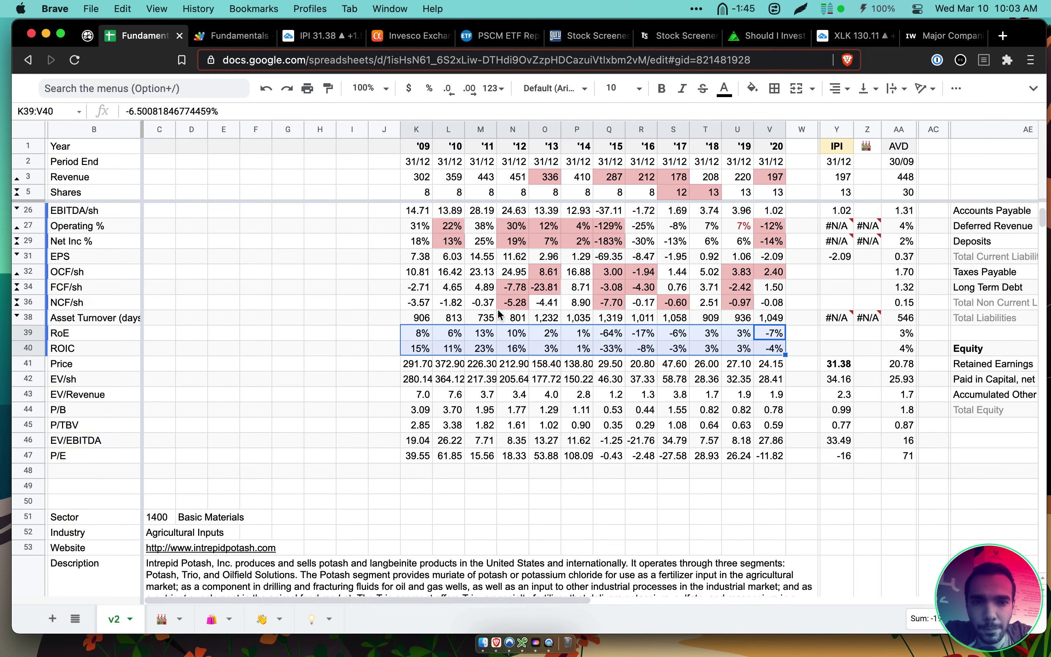
{"action": "scroll", "coordinate": [498, 309], "scroll_direction": "up", "scroll_amount": 5}
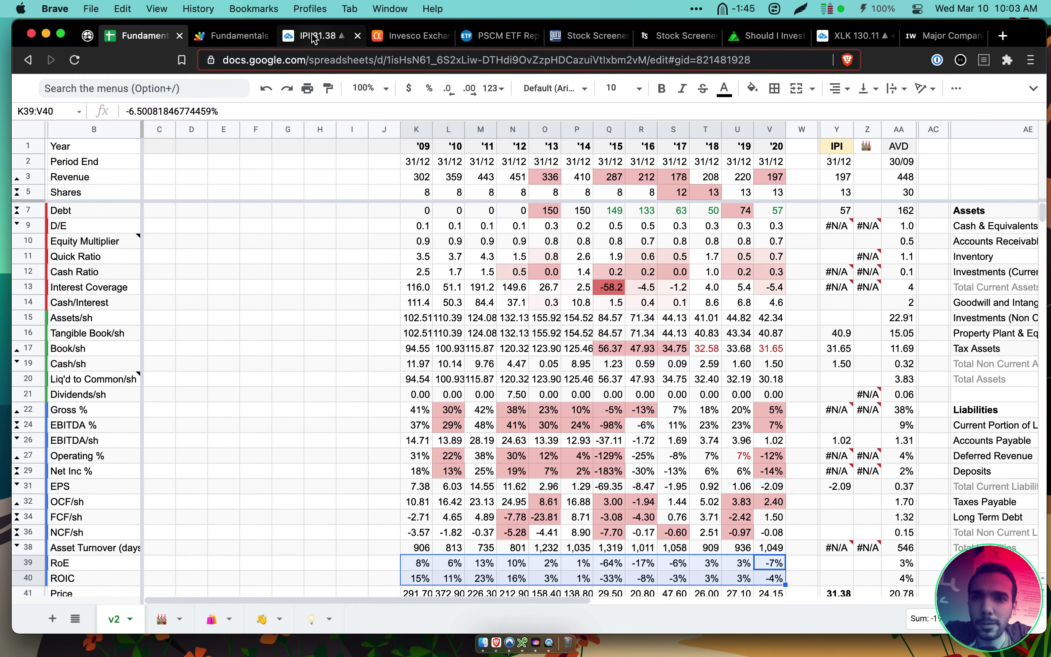
{"action": "scroll", "coordinate": [506, 333], "scroll_direction": "down", "scroll_amount": 5}
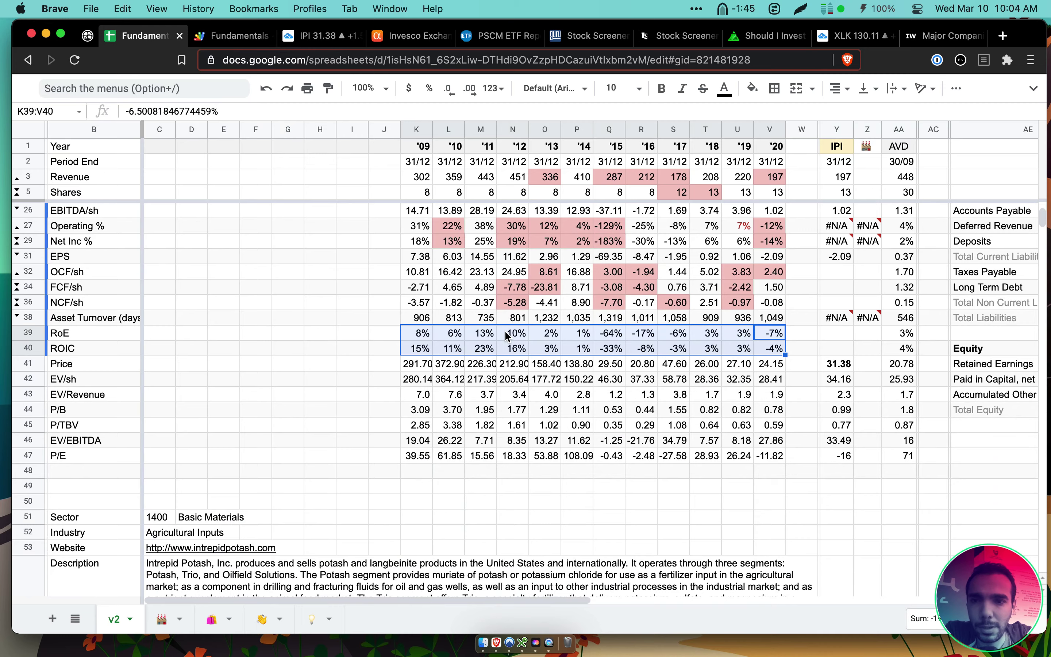
Show five years on the IPI chart to compare it with PSCM and XLB, and close the script editor tab
{"action": "left_click", "coordinate": [318, 36]}
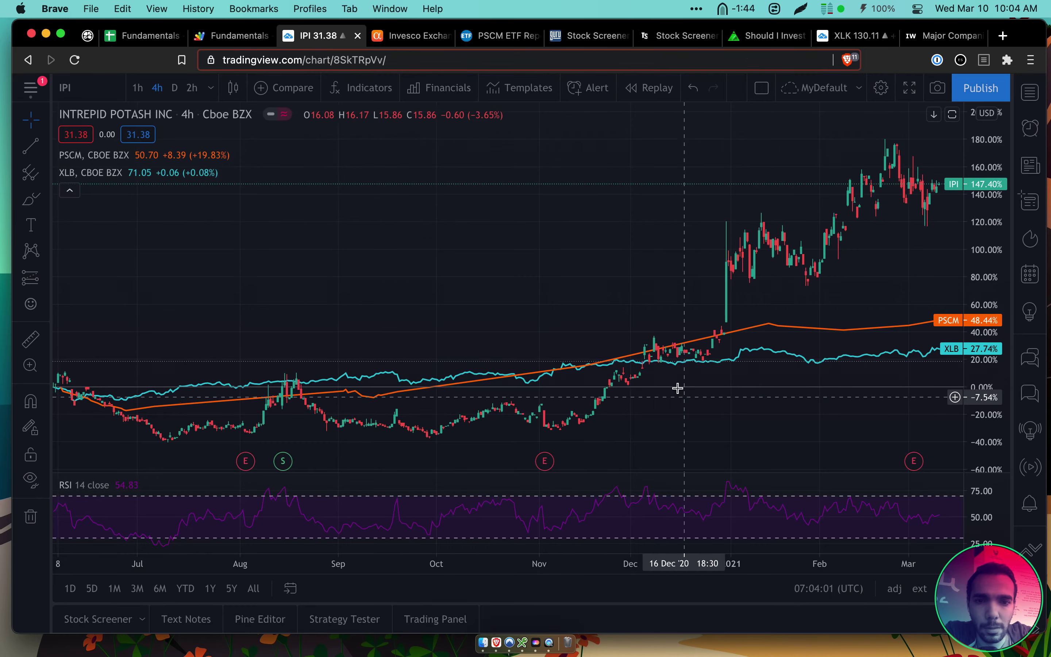
{"action": "left_click", "coordinate": [231, 588]}
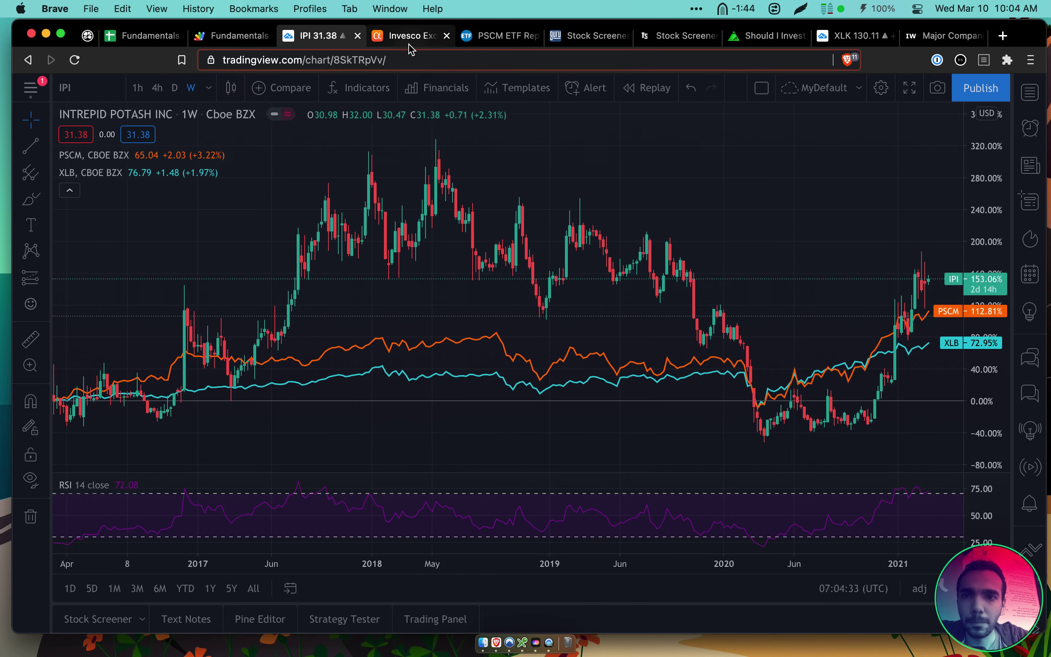
{"action": "left_click", "coordinate": [231, 37]}
{"action": "left_click", "coordinate": [268, 35]}
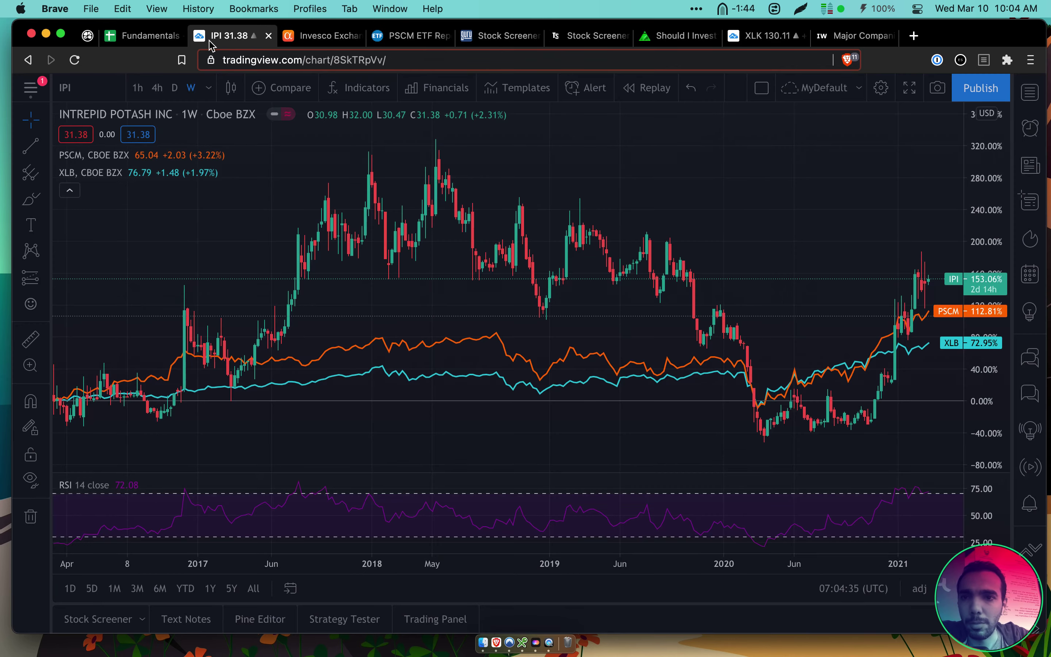
Return to the Fundamentals spreadsheet and highlight IPI's valuation block from the Price row to the P/E row
{"action": "left_click", "coordinate": [148, 36]}
{"action": "left_click_drag", "start_coordinate": [773, 369], "coordinate": [33, 408]}
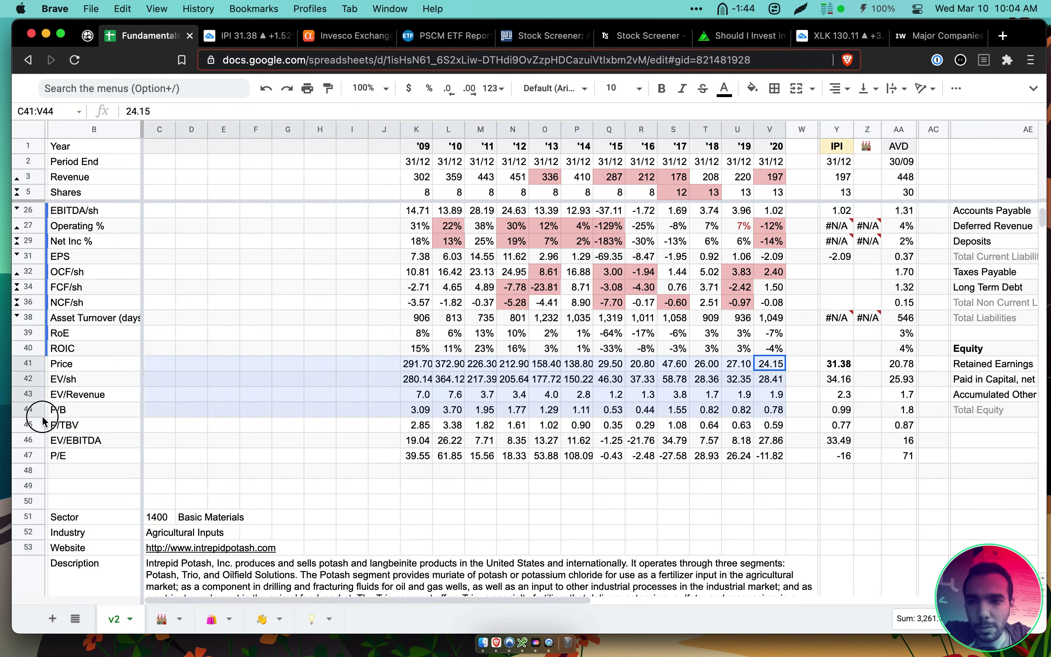
{"action": "left_click_drag", "start_coordinate": [39, 460], "coordinate": [58, 459]}
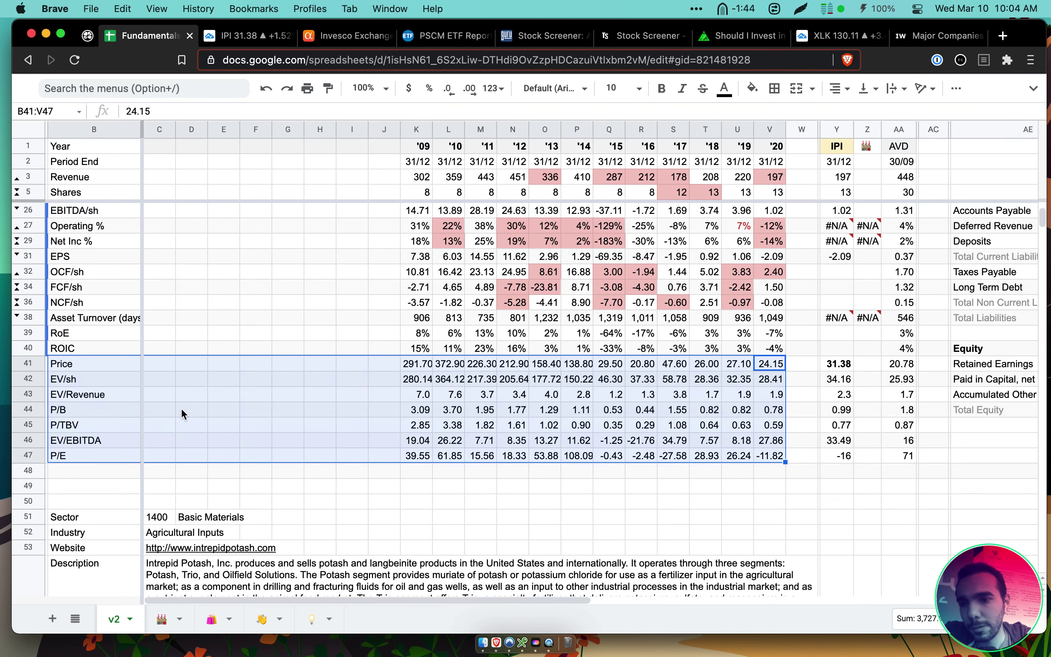
Check IPI's '20 Tangible Book/sh, and highlight the liquidity block from Debt to Cash/Interest to review it across the years
{"action": "scroll", "coordinate": [716, 332], "scroll_direction": "up", "scroll_amount": 2}
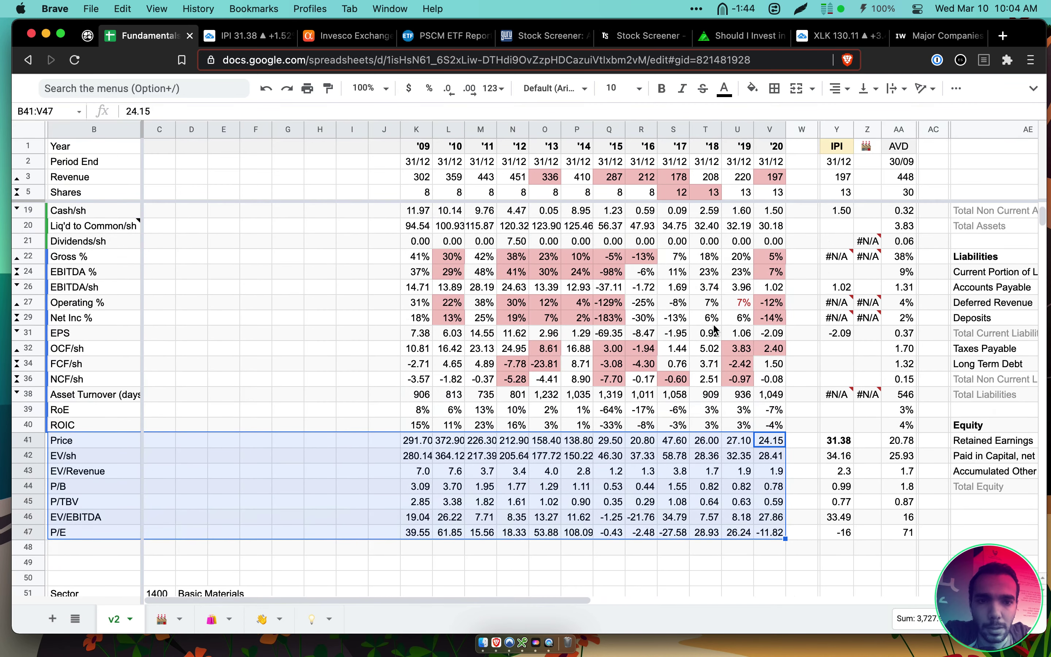
{"action": "scroll", "coordinate": [716, 331], "scroll_direction": "up", "scroll_amount": 3}
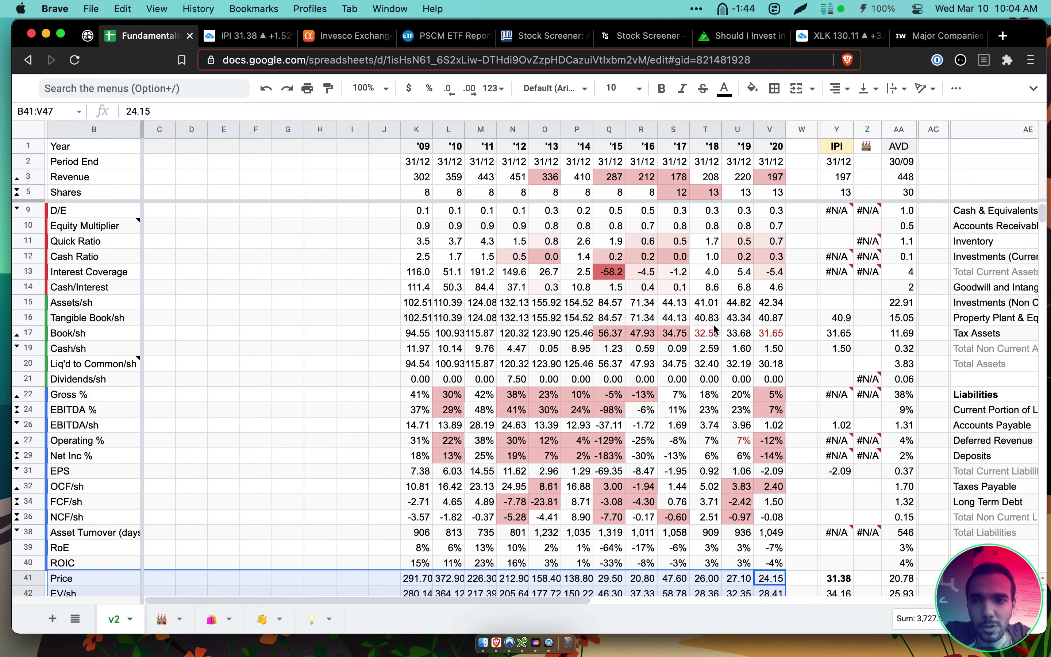
{"action": "left_click", "coordinate": [779, 321]}
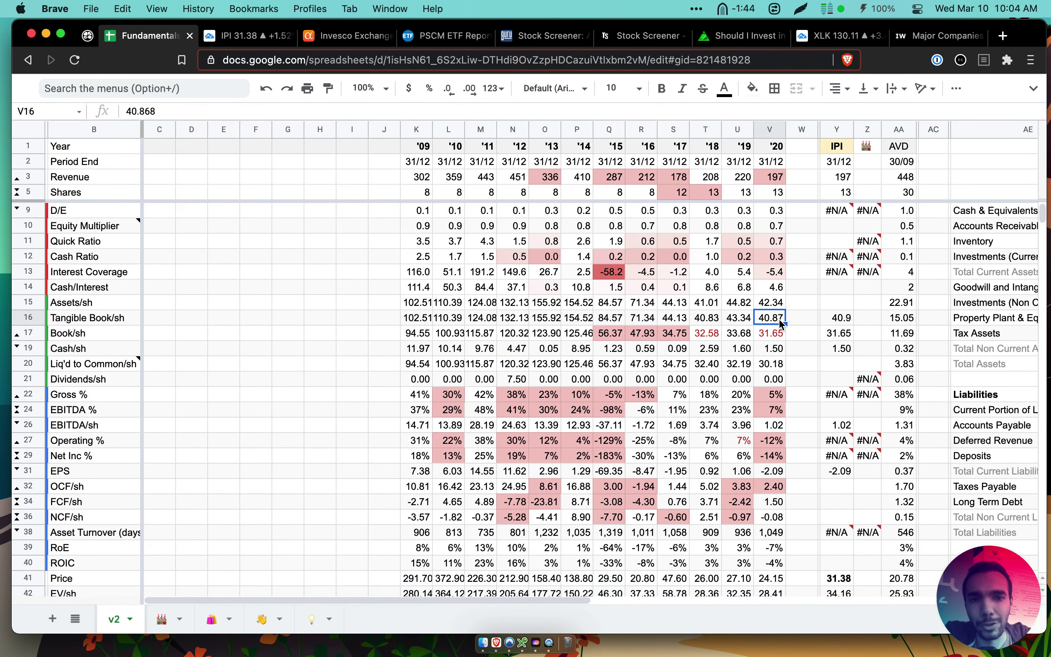
{"action": "scroll", "coordinate": [780, 322], "scroll_direction": "up", "scroll_amount": 1}
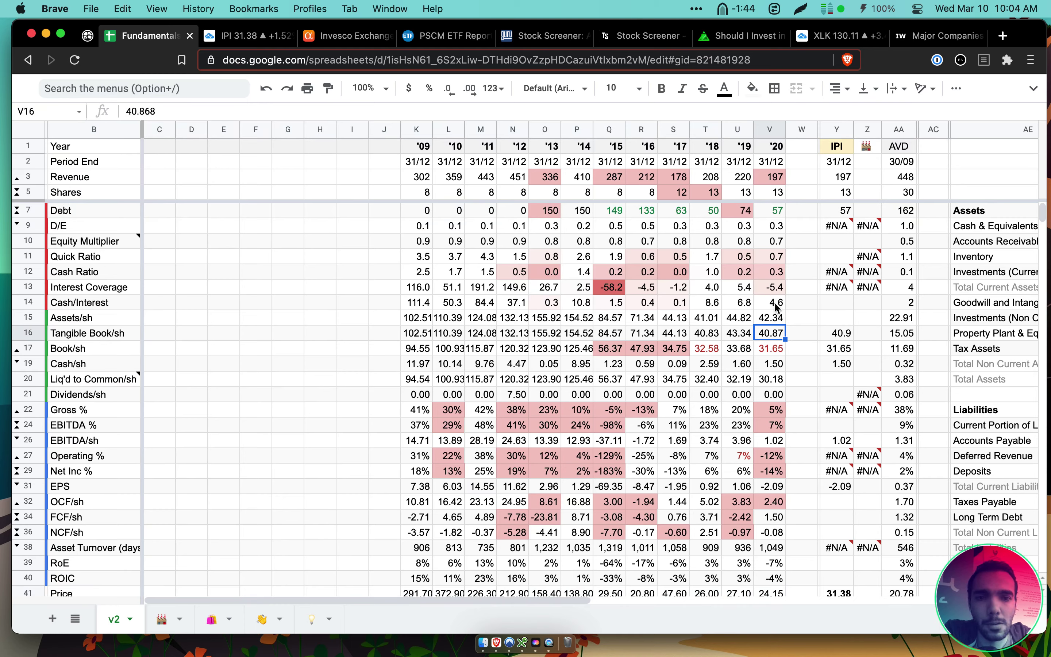
{"action": "left_click_drag", "start_coordinate": [780, 304], "coordinate": [39, 216]}
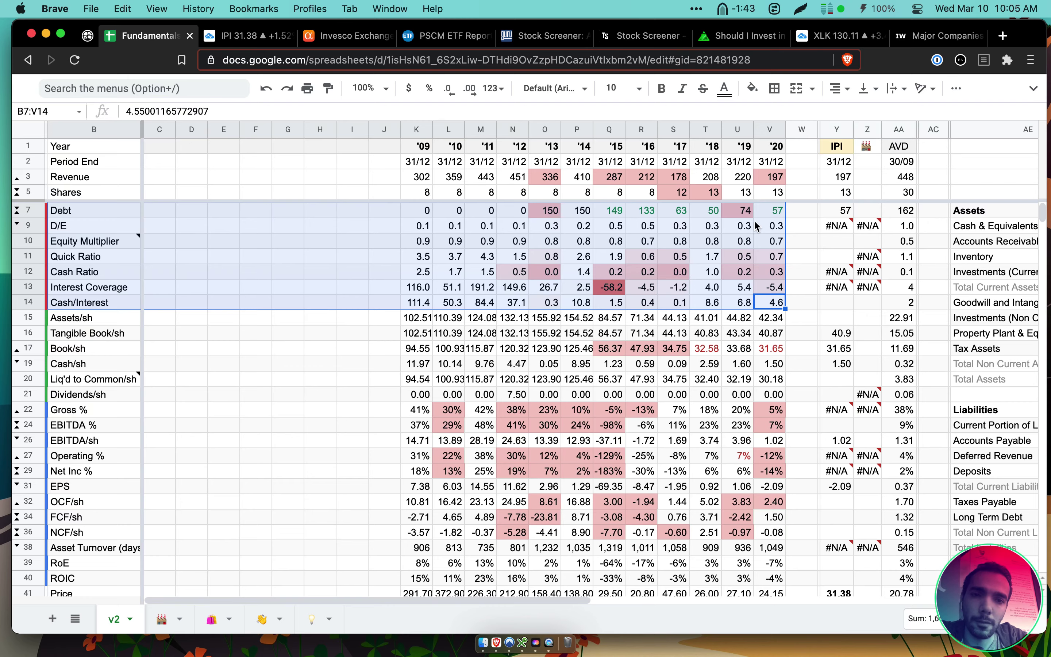
Compare the current Price and EV/sh in the IPI column of the valuation rows
{"action": "scroll", "coordinate": [757, 321], "scroll_direction": "down", "scroll_amount": 5}
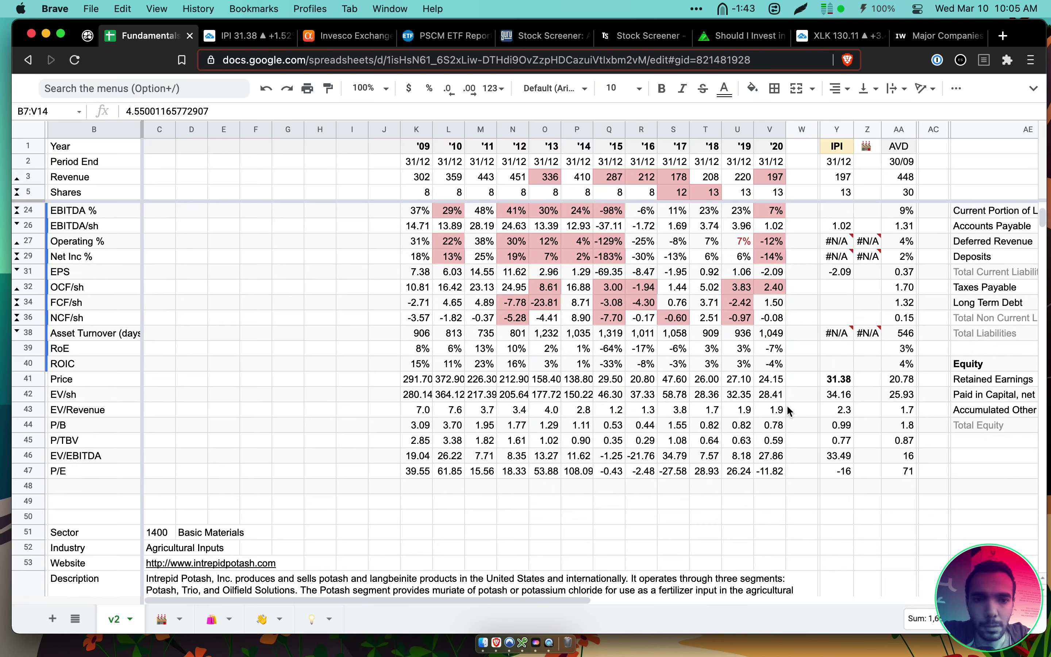
{"action": "left_click", "coordinate": [839, 396]}
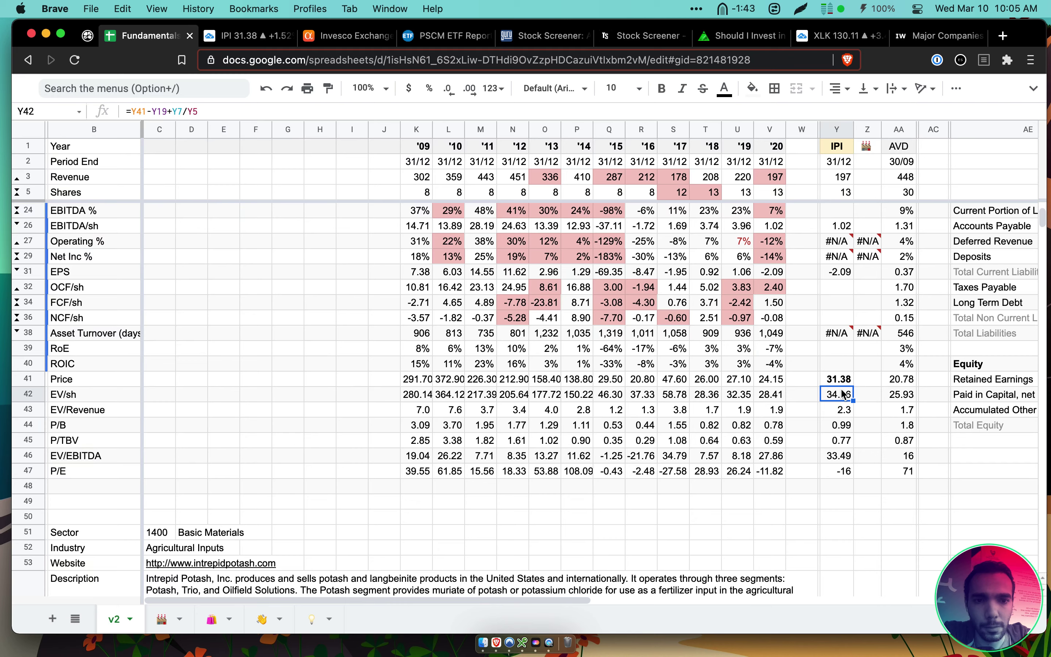
{"action": "left_click_drag", "start_coordinate": [840, 382], "coordinate": [840, 398]}
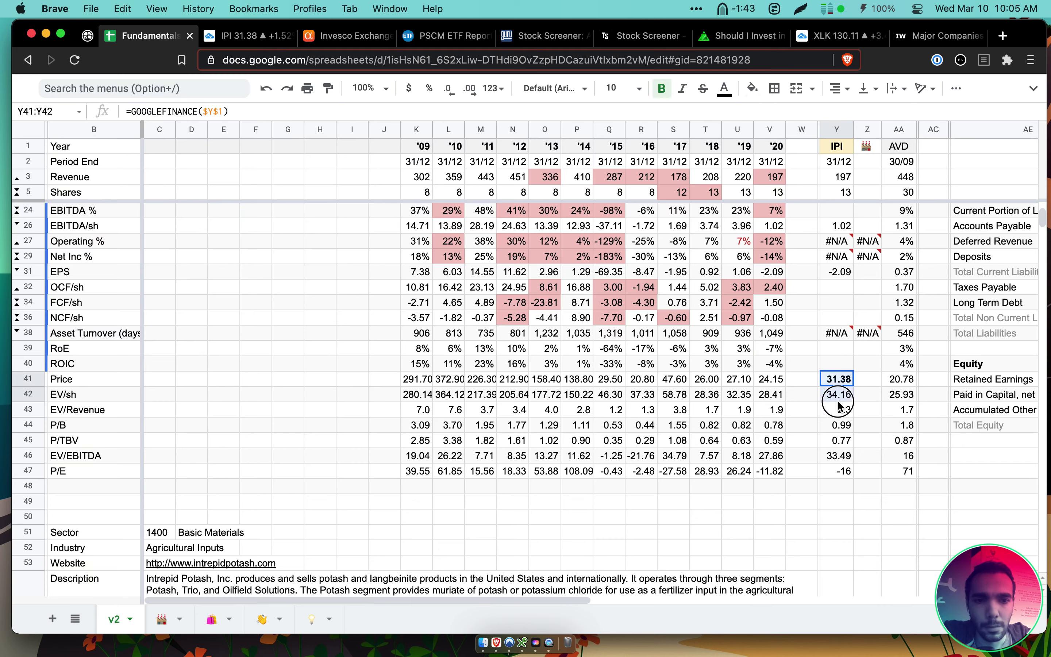
Examine IPI's valuation ratios from EV/Revenue to P/E against the AVD column, along with its recent Gross % and EBITDA % figures
{"action": "left_click", "coordinate": [840, 412]}
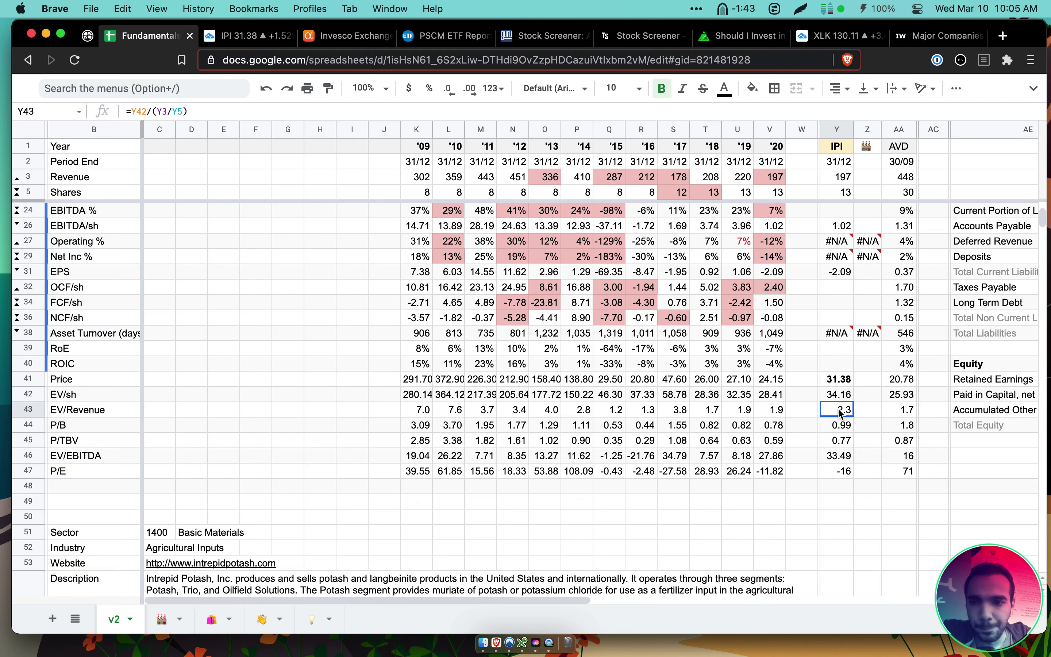
{"action": "left_click", "coordinate": [848, 428]}
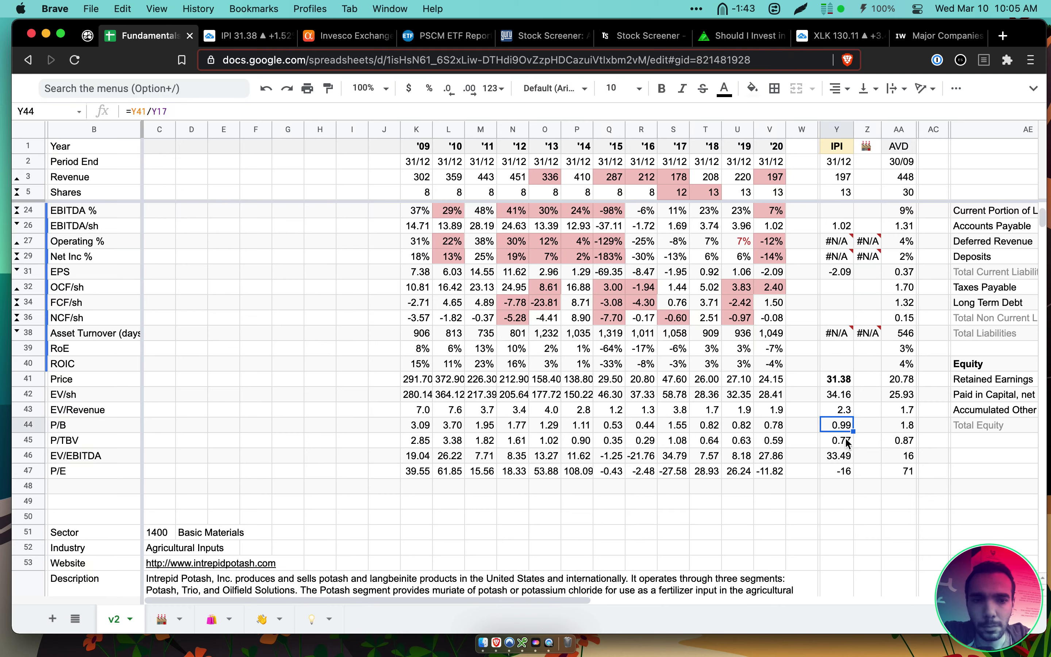
{"action": "left_click", "coordinate": [850, 441]}
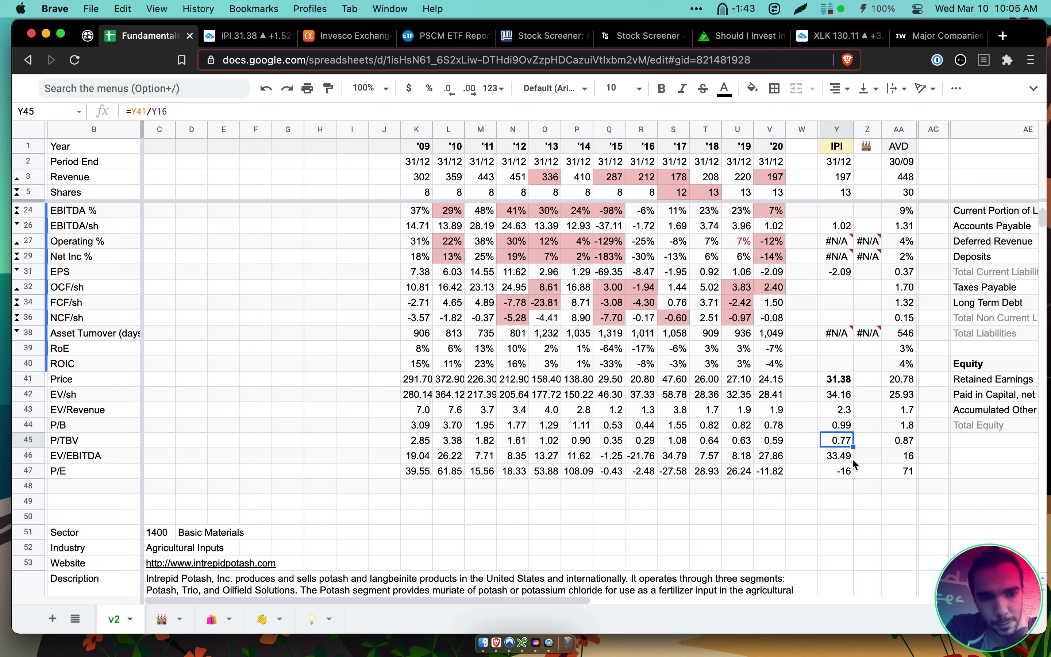
{"action": "left_click", "coordinate": [899, 129]}
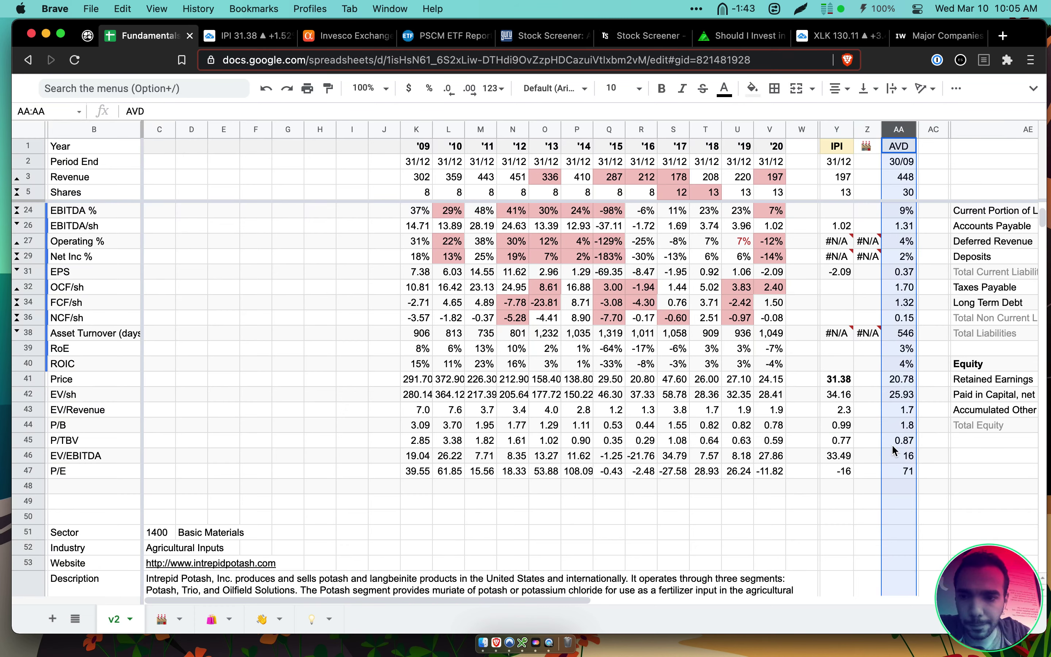
{"action": "left_click", "coordinate": [850, 455]}
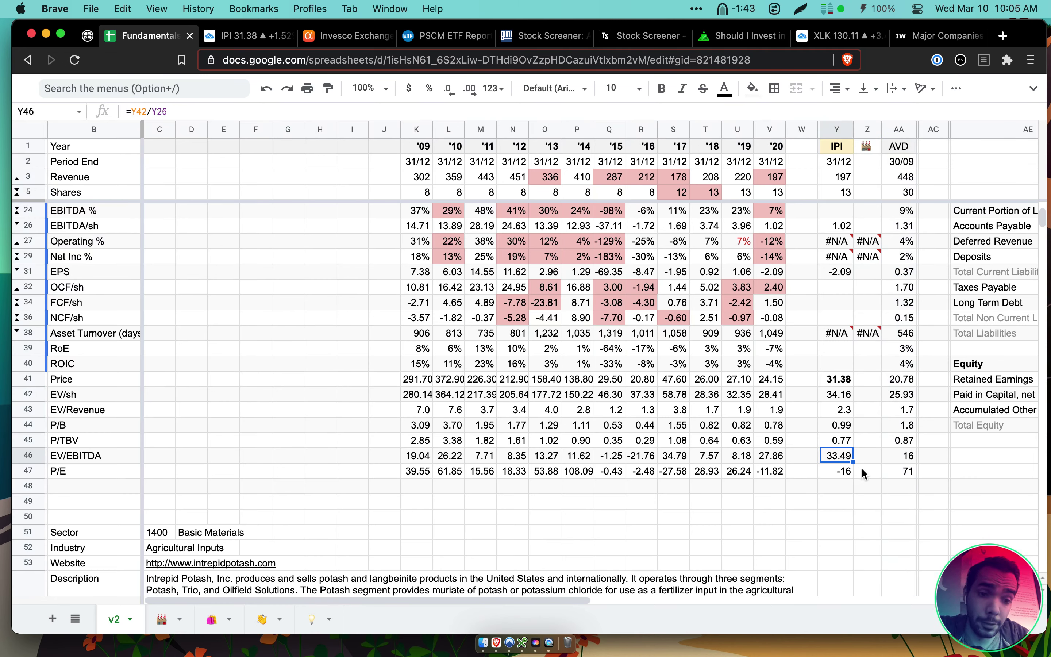
{"action": "scroll", "coordinate": [793, 355], "scroll_direction": "up", "scroll_amount": 5}
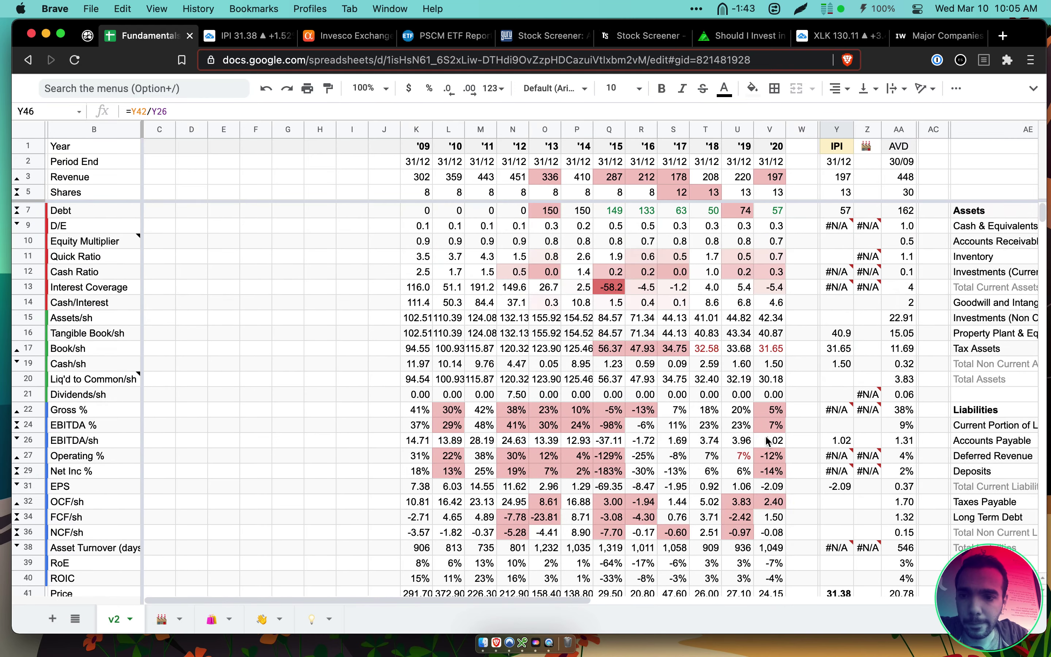
{"action": "left_click_drag", "start_coordinate": [775, 425], "coordinate": [449, 411]}
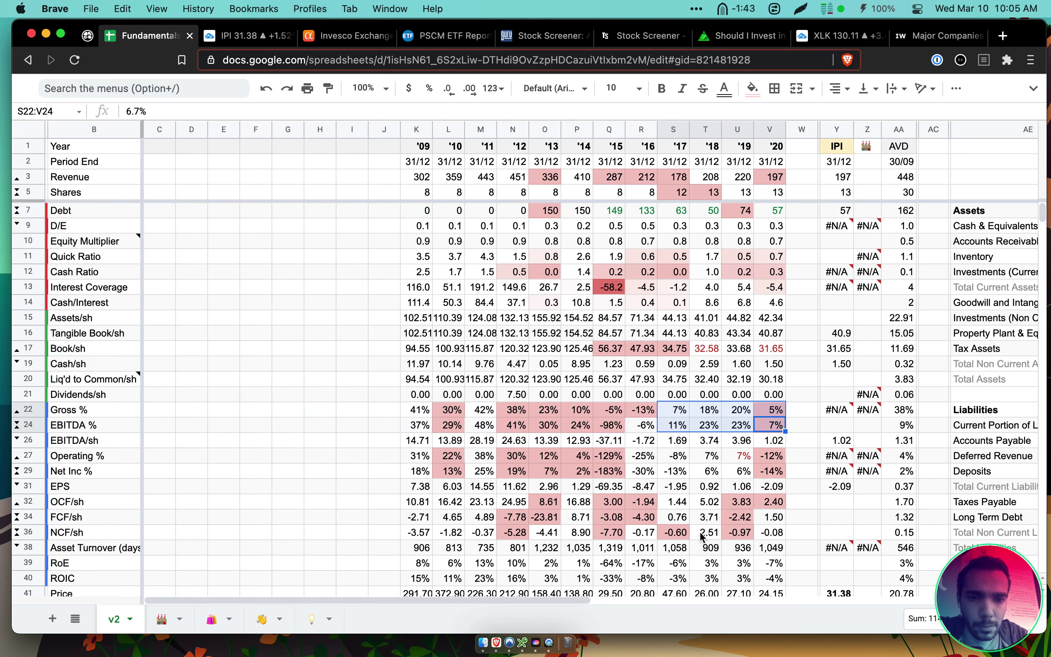
{"action": "scroll", "coordinate": [701, 537], "scroll_direction": "down", "scroll_amount": 10}
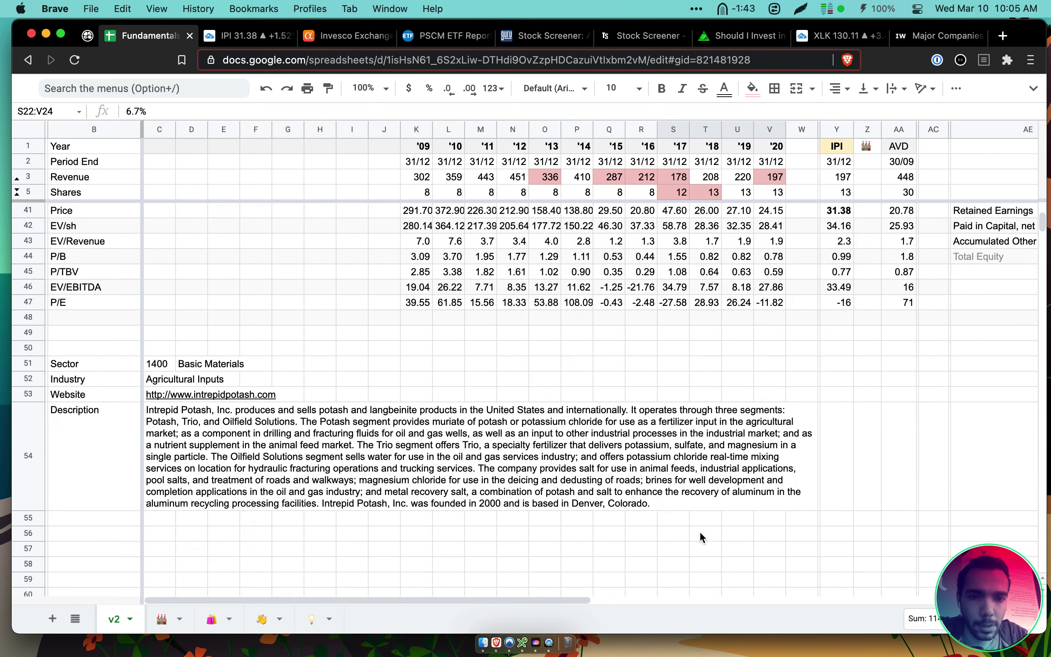
{"action": "left_click", "coordinate": [840, 290]}
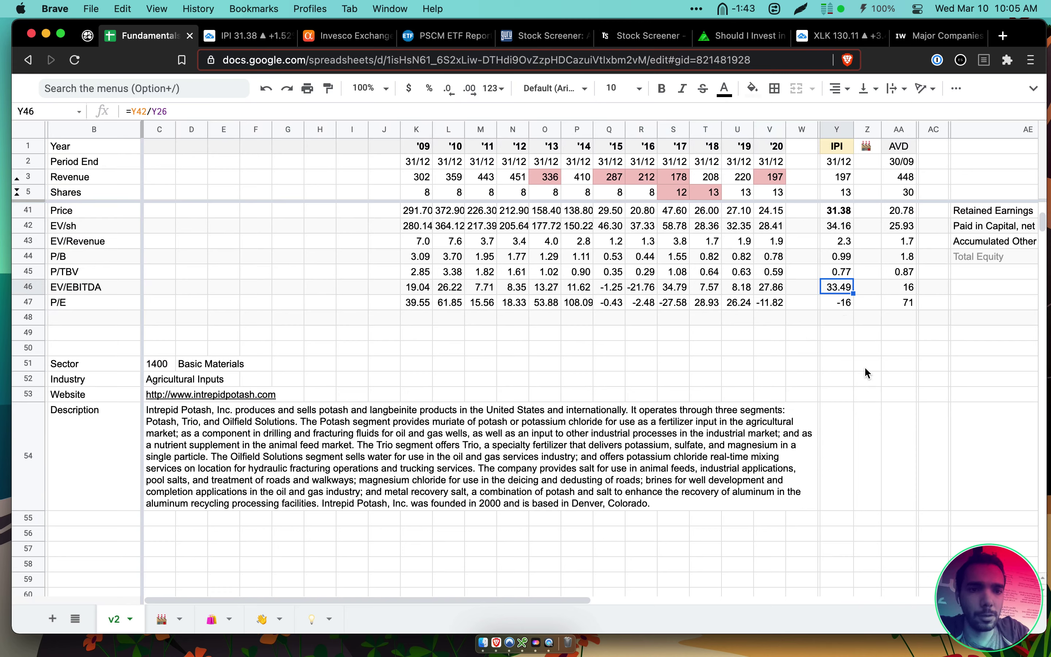
{"action": "left_click", "coordinate": [903, 290]}
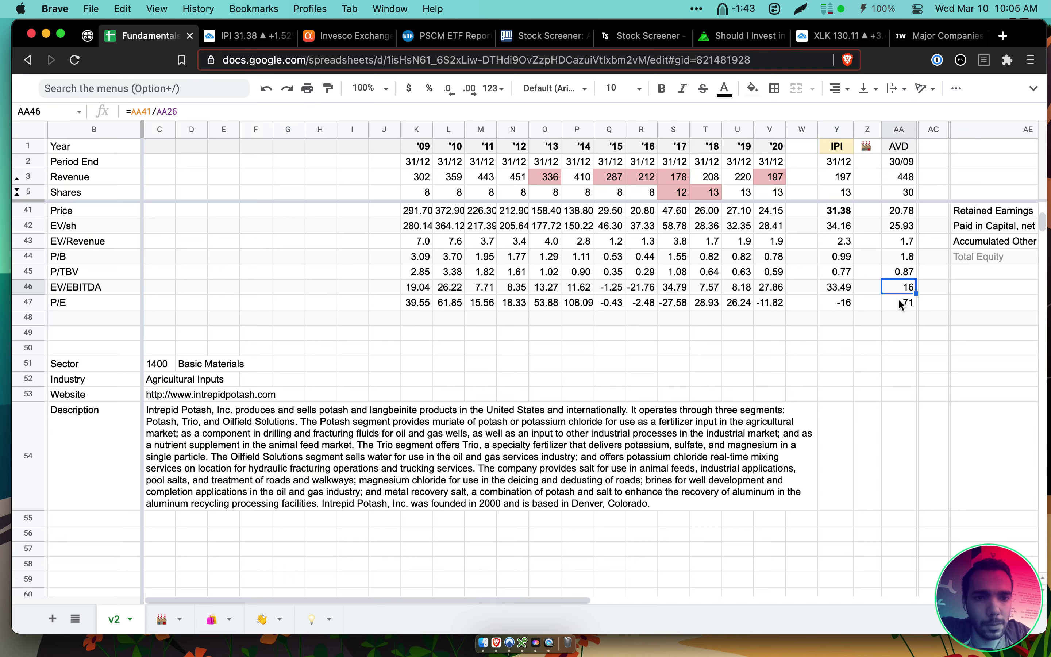
{"action": "left_click", "coordinate": [841, 290]}
{"action": "left_click_drag", "start_coordinate": [895, 303], "coordinate": [827, 303]}
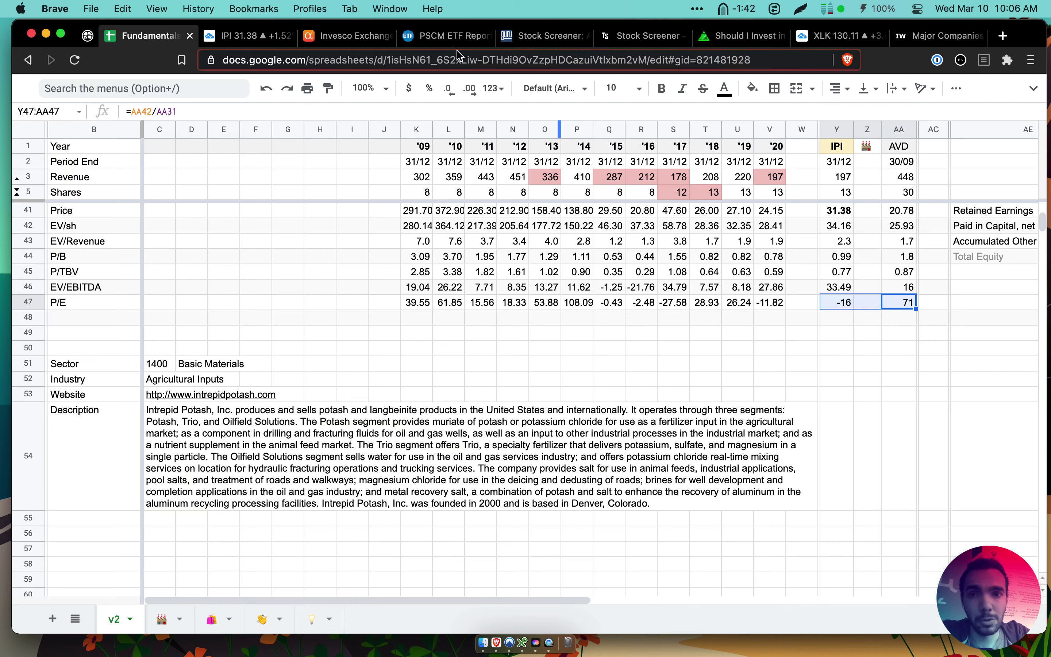
Switch to the TradingView IPI chart, add NYSE:AVD as a comparison symbol and show the three-month range
{"action": "left_click", "coordinate": [245, 35]}
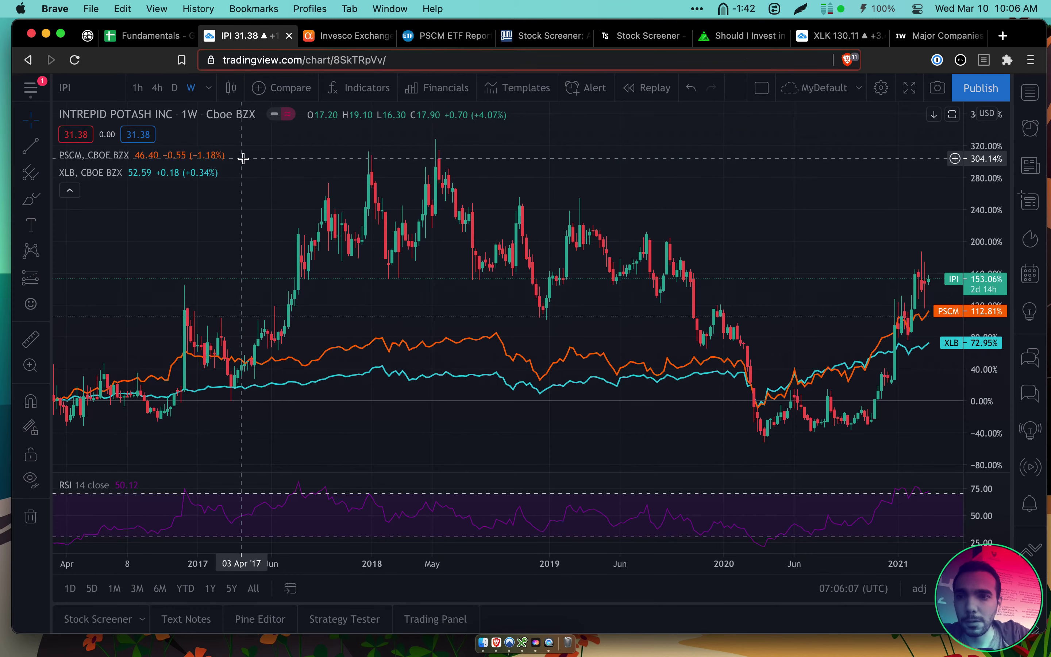
{"action": "left_click", "coordinate": [281, 88]}
{"action": "type", "text": "AVD"}
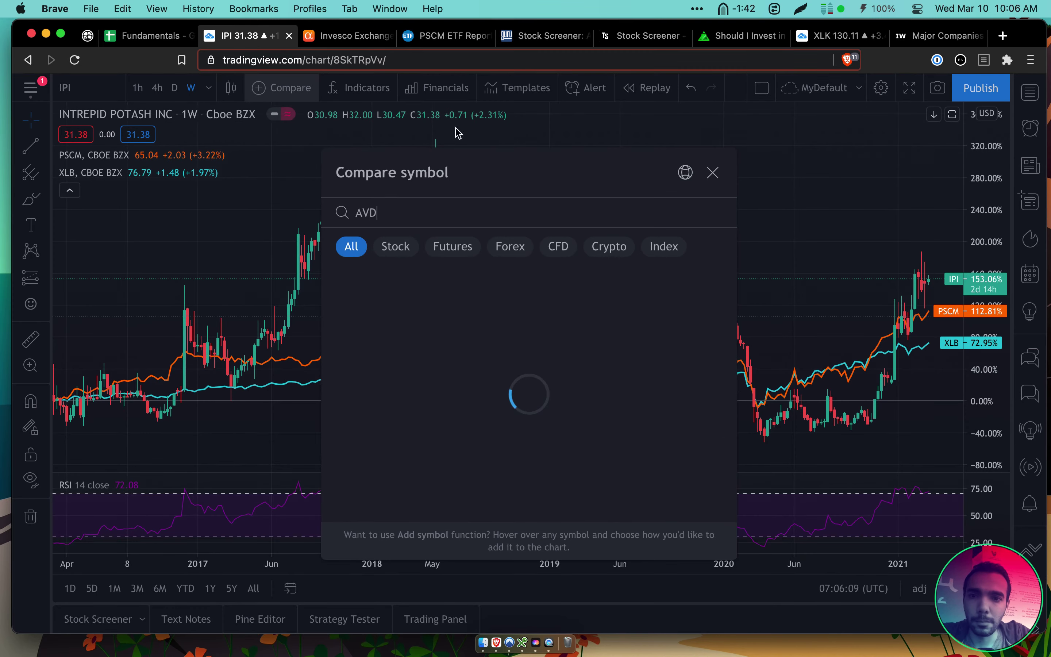
{"action": "left_click", "coordinate": [415, 294]}
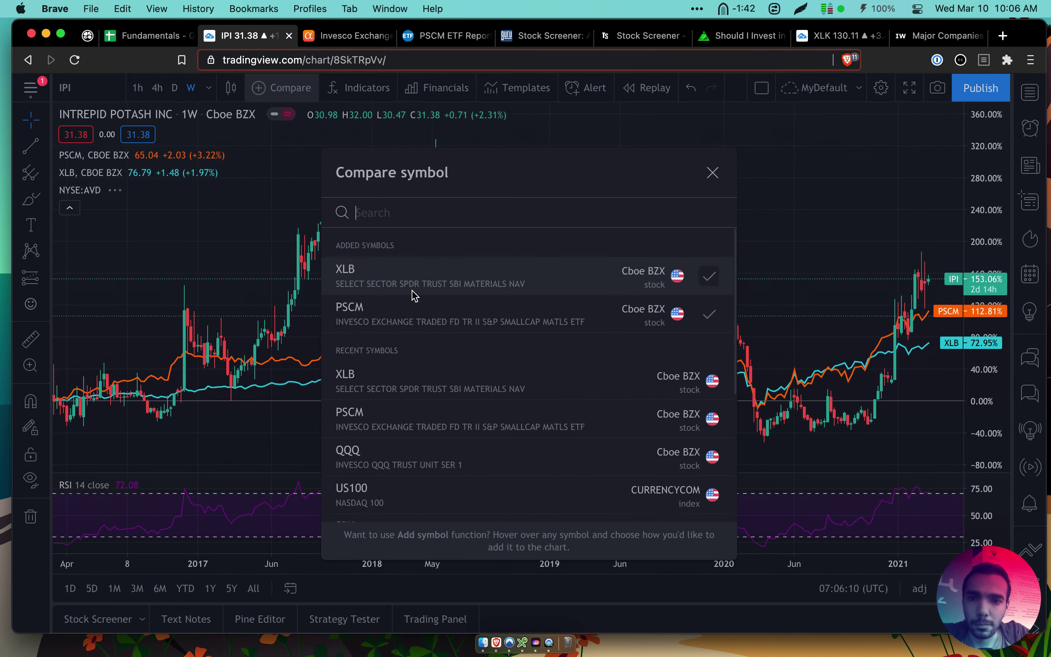
{"action": "left_click", "coordinate": [712, 173]}
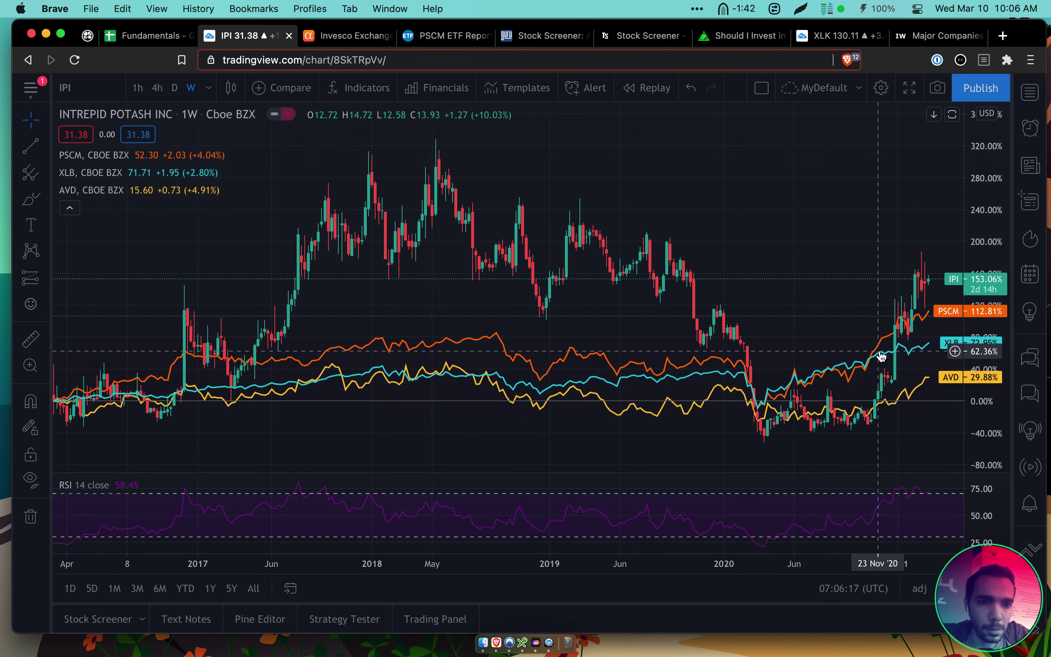
{"action": "left_click", "coordinate": [137, 588]}
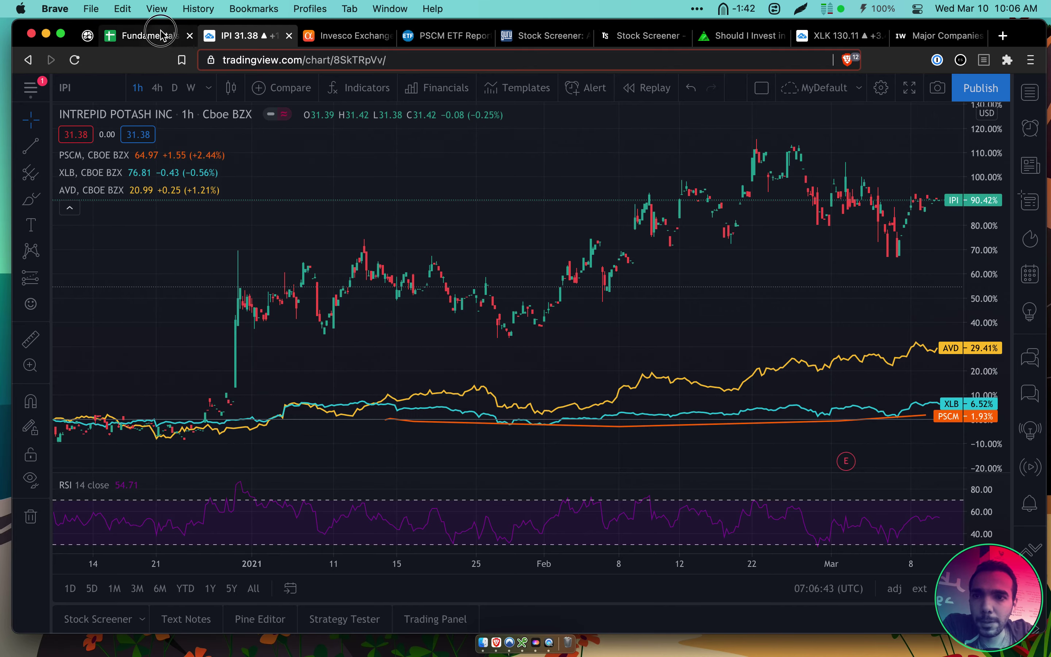
Check the fundamentals spreadsheet, then in the Roam notes add ".77 TBV" under IPI with an empty bullet above it
{"action": "left_click", "coordinate": [148, 36]}
{"action": "scroll", "coordinate": [519, 353], "scroll_direction": "up", "scroll_amount": 3}
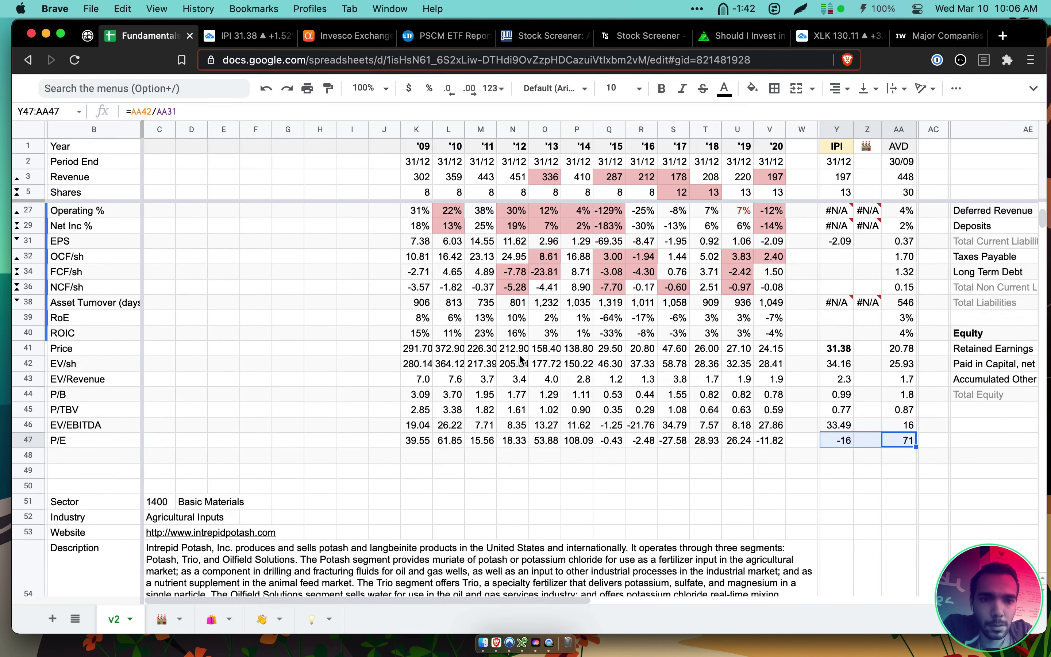
{"action": "left_click", "coordinate": [87, 36]}
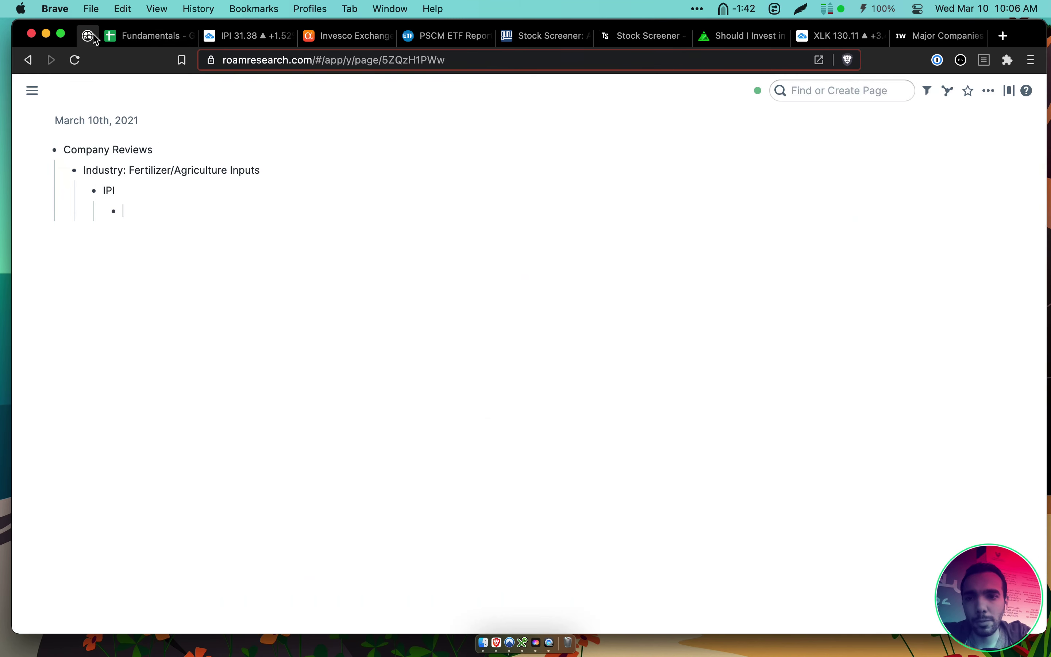
{"action": "type", "text": ".77 TBV"}
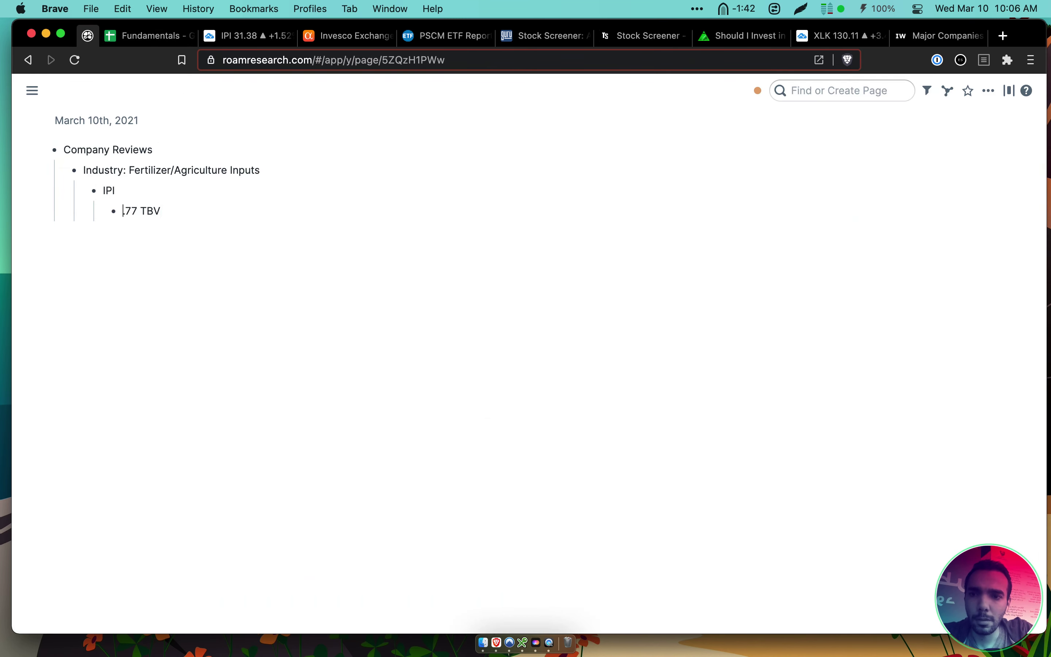
{"action": "key", "text": "Return"}
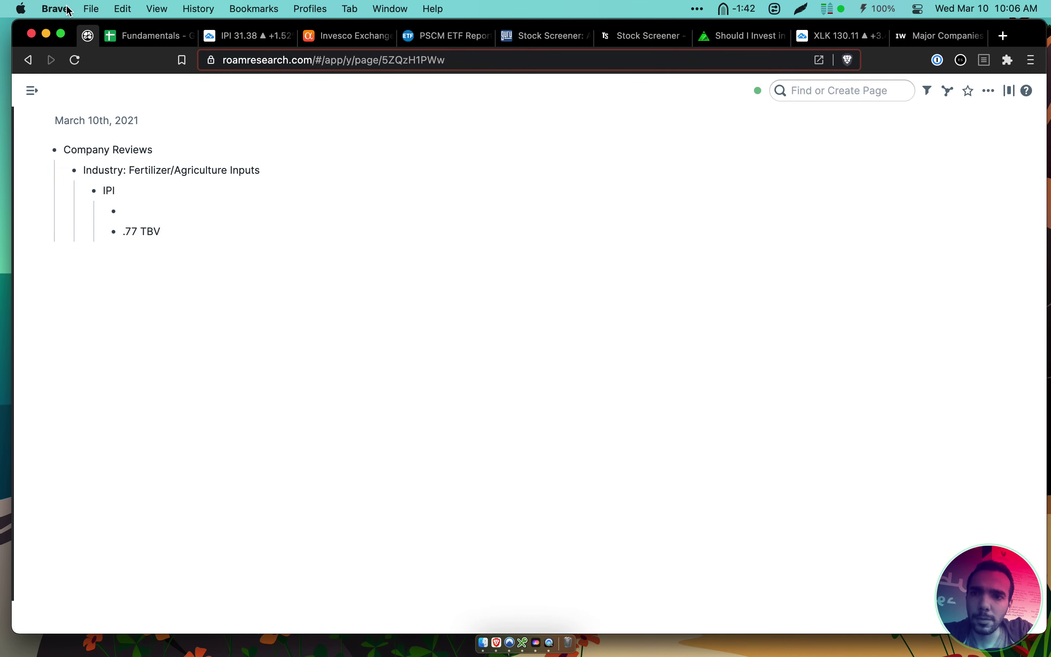
Review the spreadsheet rows from Gross % to ROIC and add the Roam notes "-ve net income" and "+ve OCF" above ".77 TBV"
{"action": "left_click", "coordinate": [150, 37]}
{"action": "scroll", "coordinate": [511, 289], "scroll_direction": "up", "scroll_amount": 1}
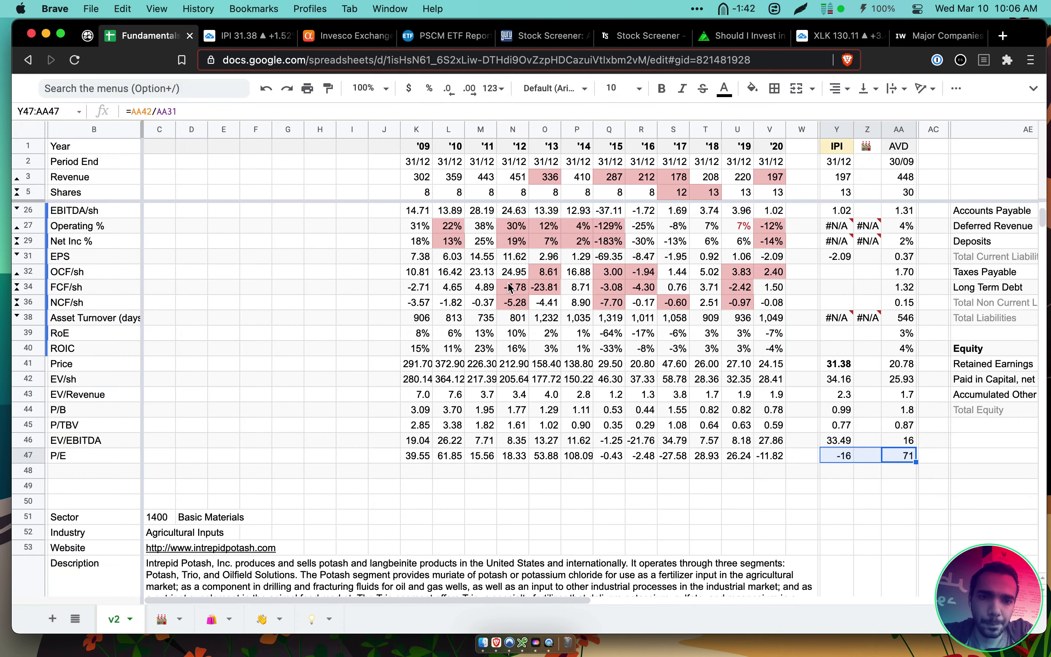
{"action": "scroll", "coordinate": [511, 289], "scroll_direction": "up", "scroll_amount": 3}
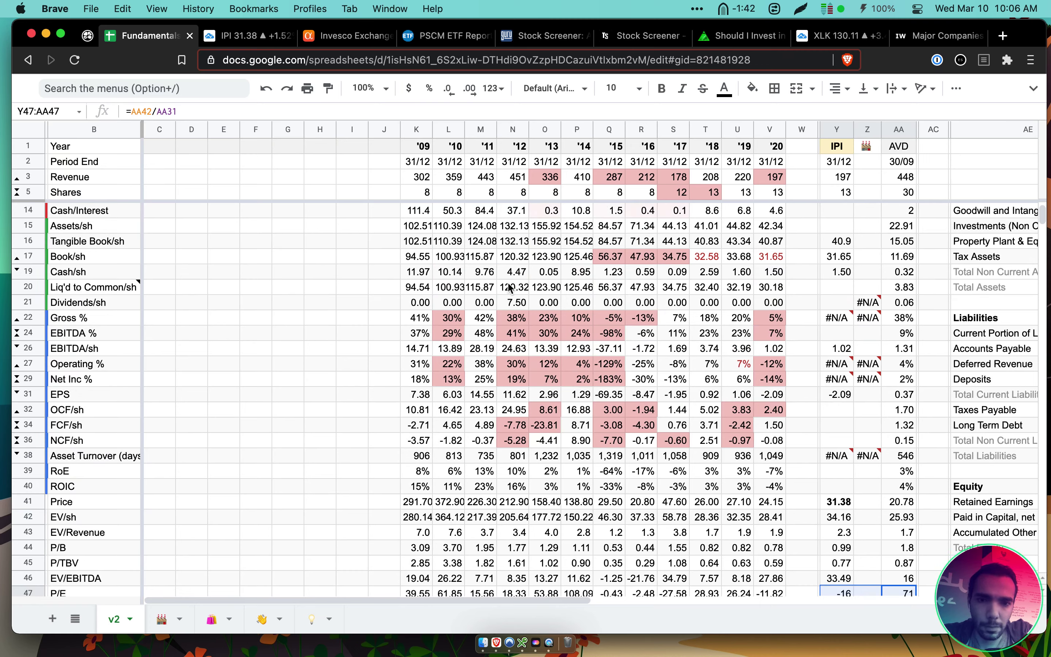
{"action": "left_click_drag", "start_coordinate": [105, 313], "coordinate": [777, 492]}
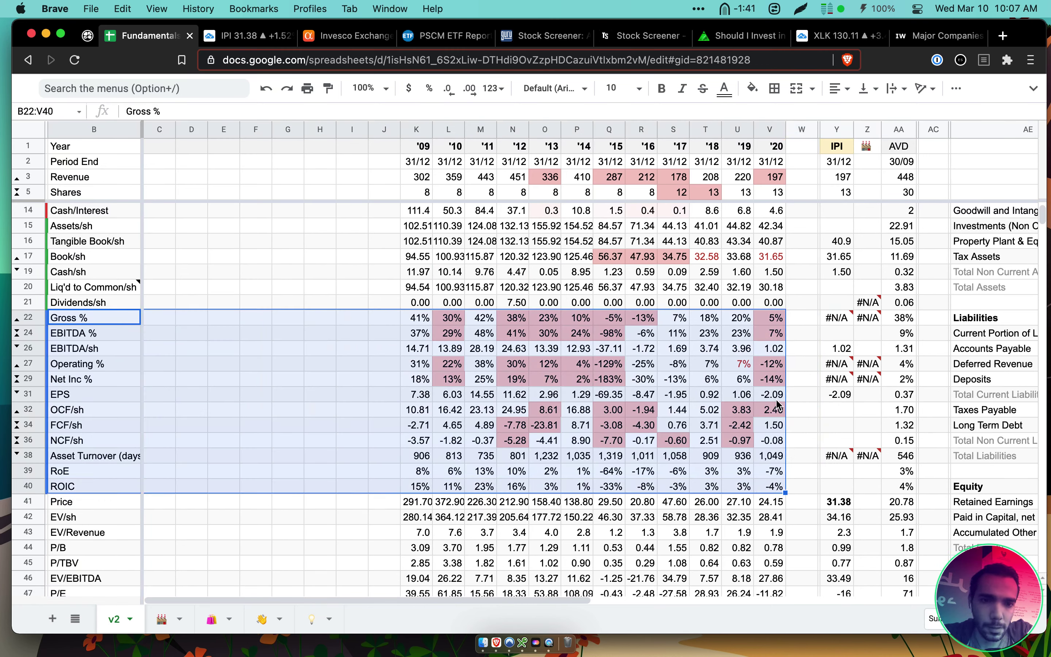
{"action": "scroll", "coordinate": [776, 370], "scroll_direction": "up", "scroll_amount": 2}
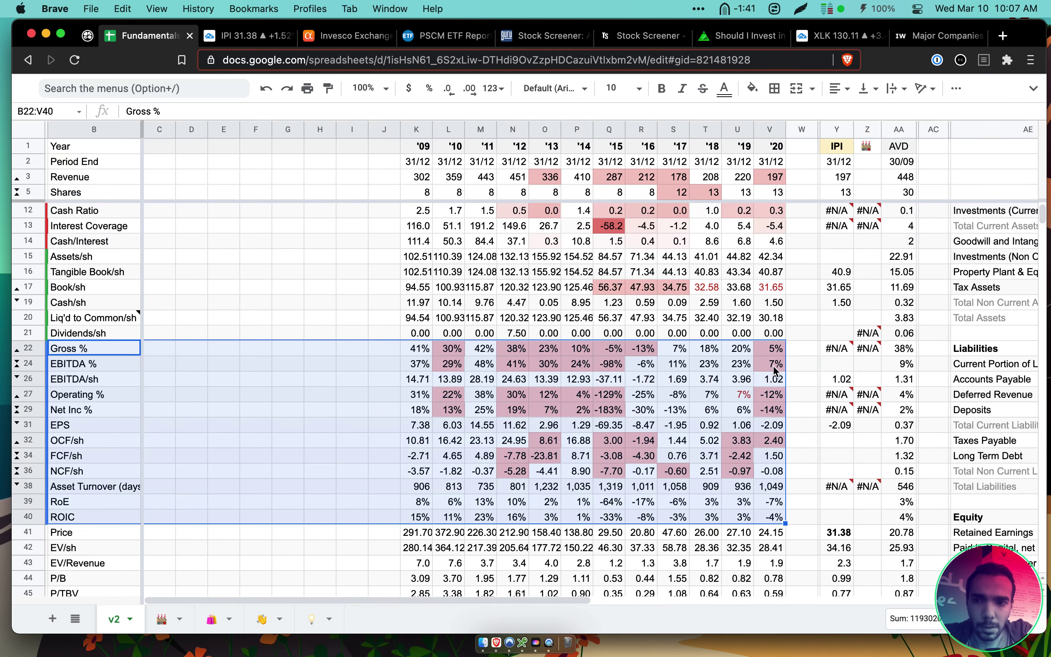
{"action": "left_click", "coordinate": [88, 36]}
{"action": "type", "text": "-v"}
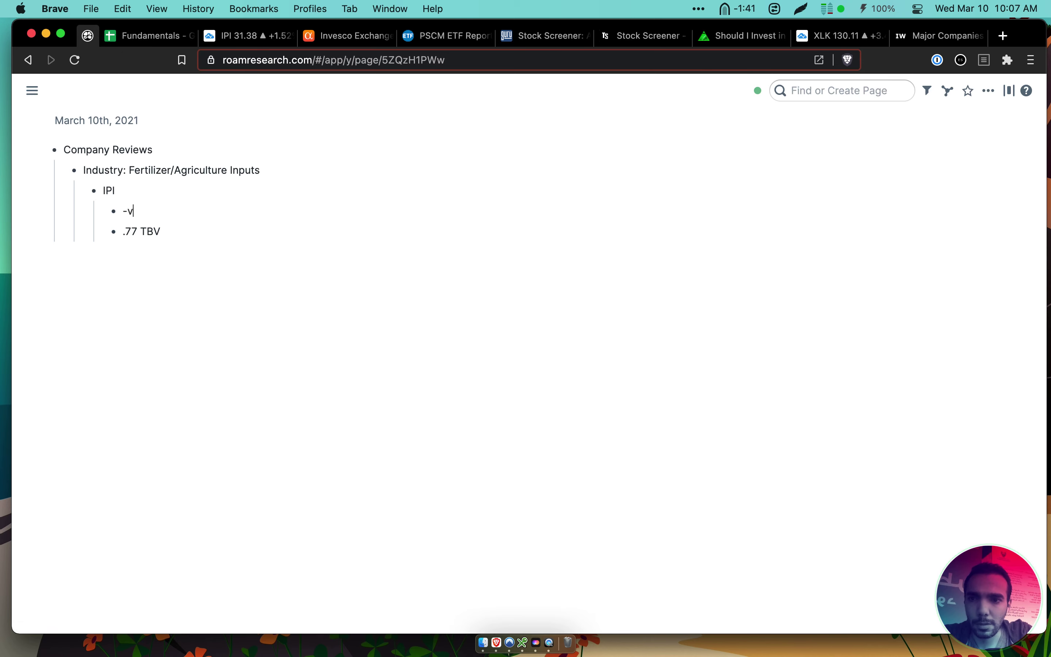
{"action": "type", "text": "e net income"}
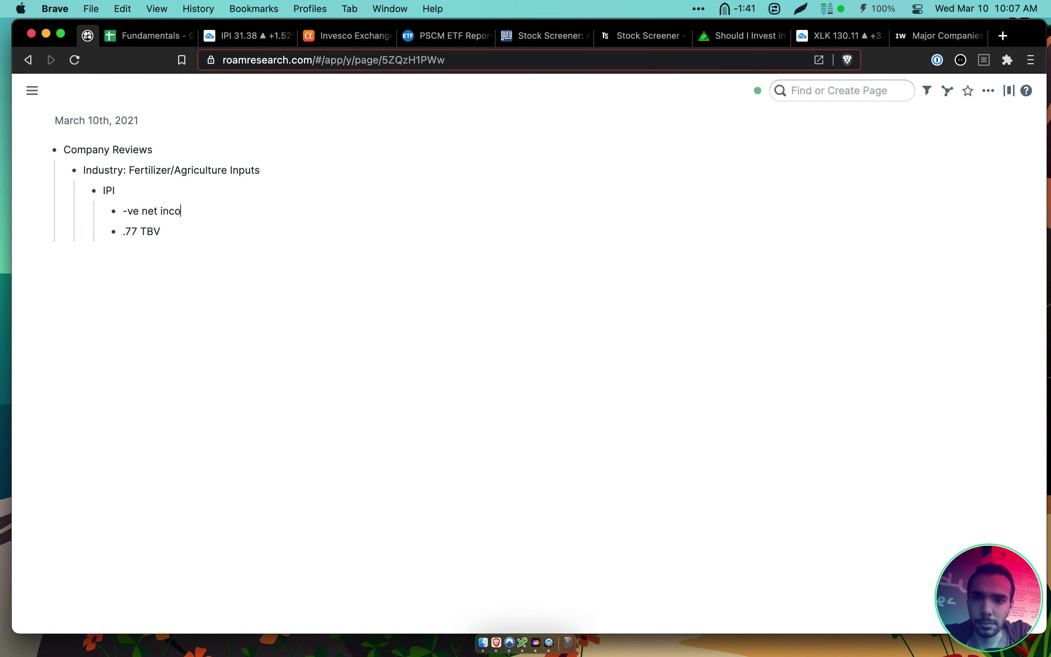
{"action": "key", "text": "Return"}
{"action": "type", "text": "+ve OCF"}
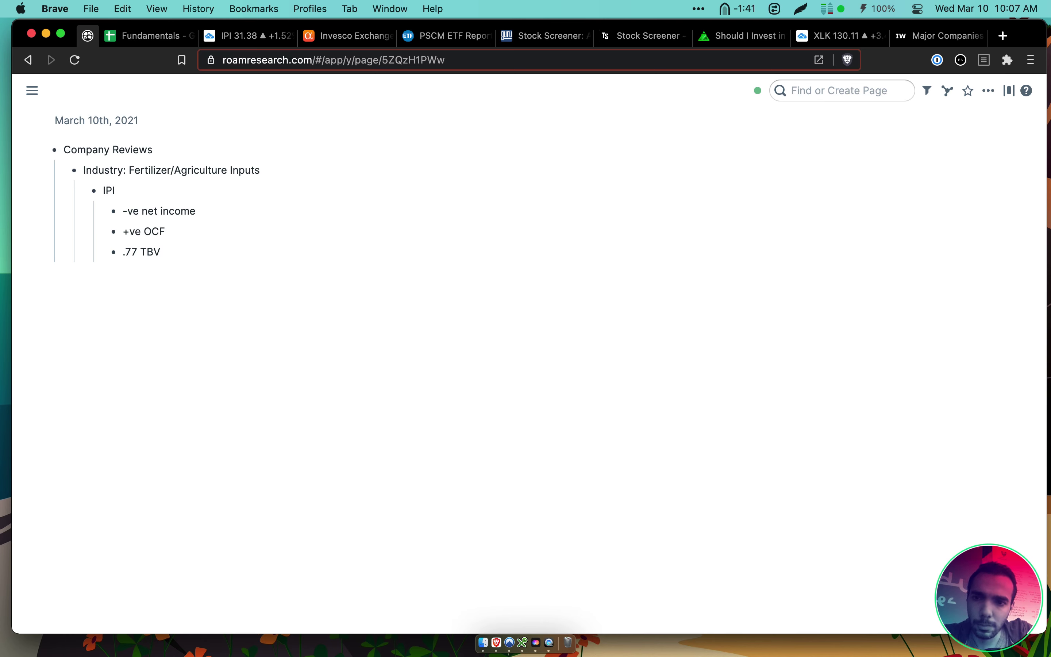
Append "(expensive?)" to the ".77 TBV" note and add a "30x EBITDA" bullet below it
{"action": "type", "text": "xpensive?)"}
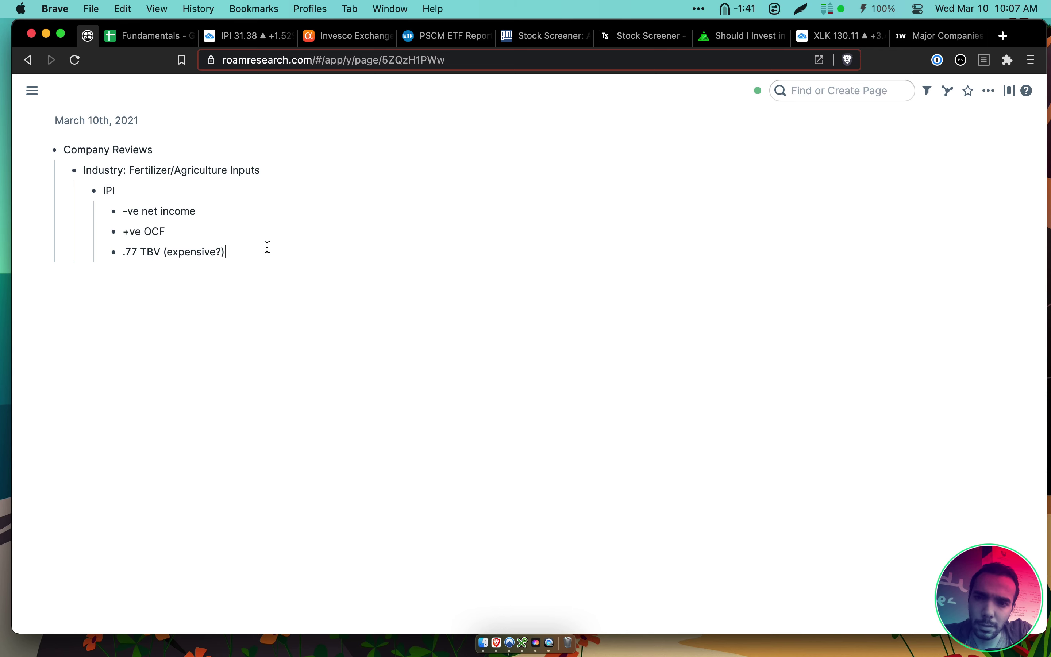
{"action": "key", "text": "Return"}
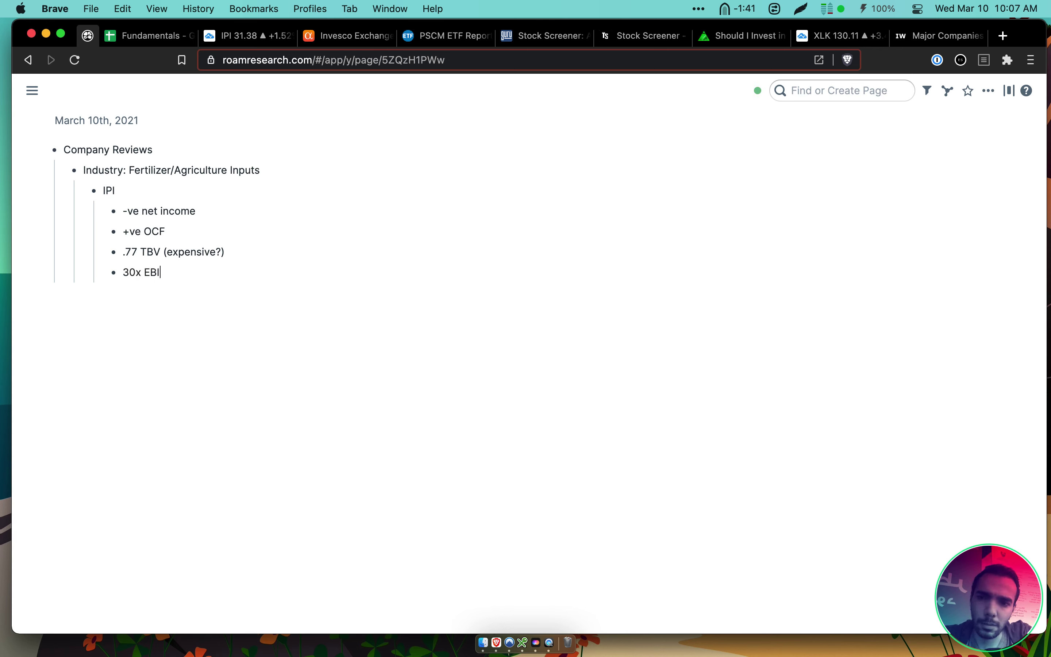
{"action": "type", "text": "30x EBITDA"}
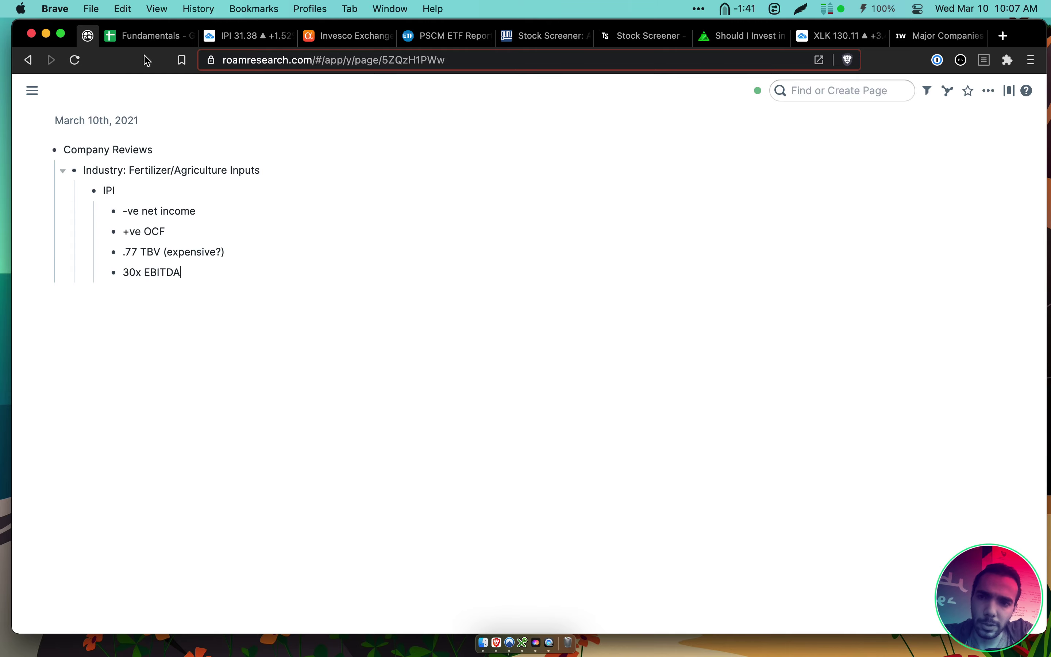
Return to the fundamentals spreadsheet and compare IPI's current EV/EBITDA with its '16 to '20 values, focusing on the '17 column
{"action": "left_click", "coordinate": [154, 36]}
{"action": "scroll", "coordinate": [560, 504], "scroll_direction": "down", "scroll_amount": 5}
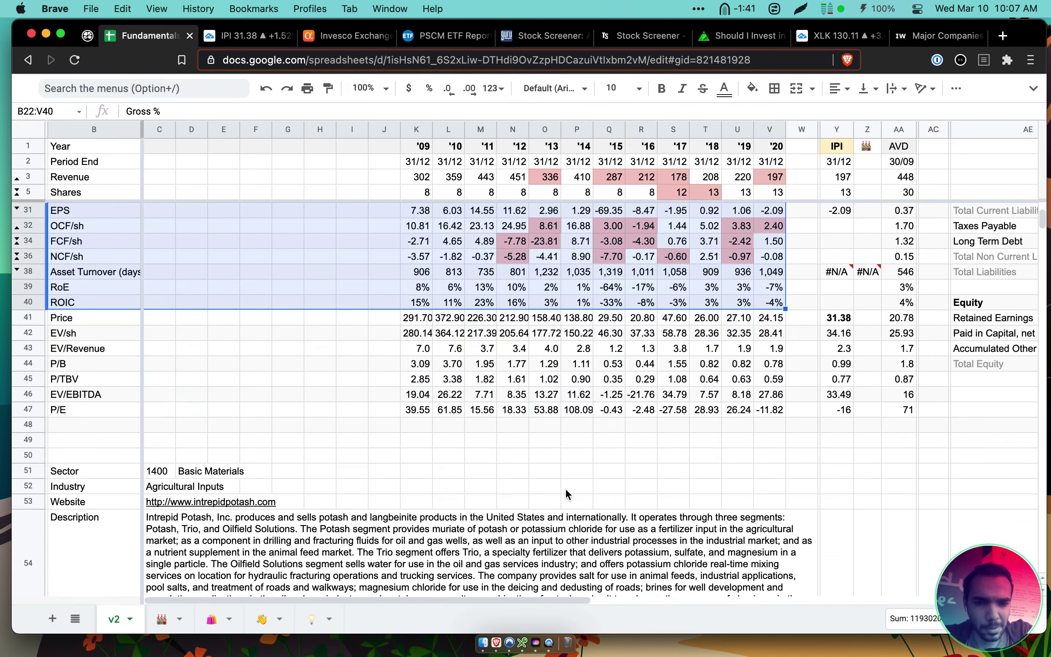
{"action": "left_click", "coordinate": [837, 395]}
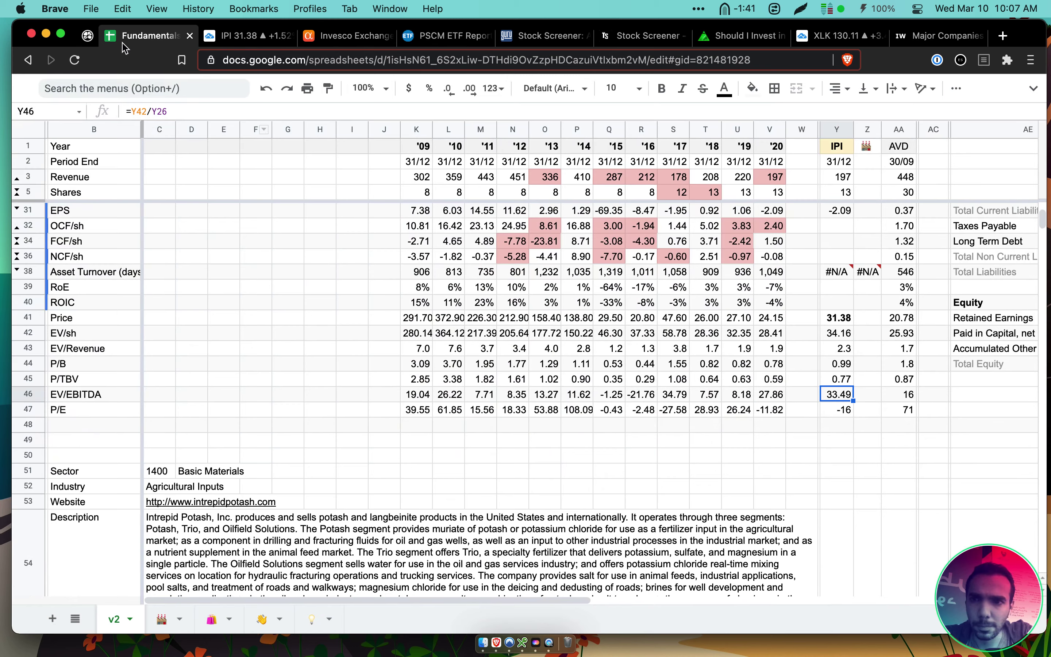
{"action": "left_click_drag", "start_coordinate": [770, 394], "coordinate": [643, 394]}
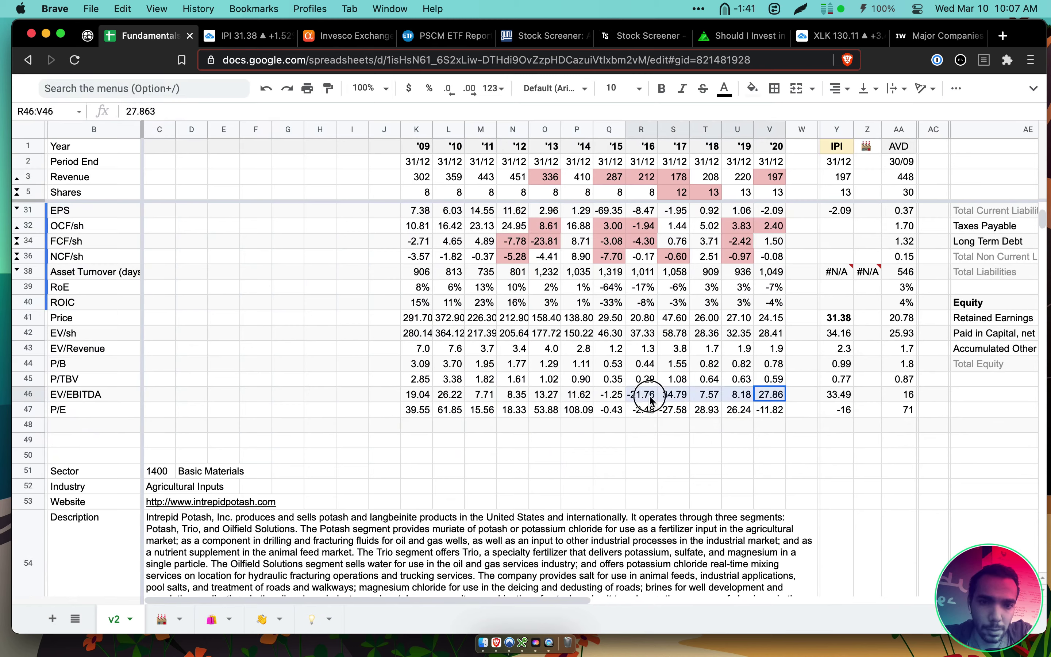
{"action": "left_click", "coordinate": [686, 395]}
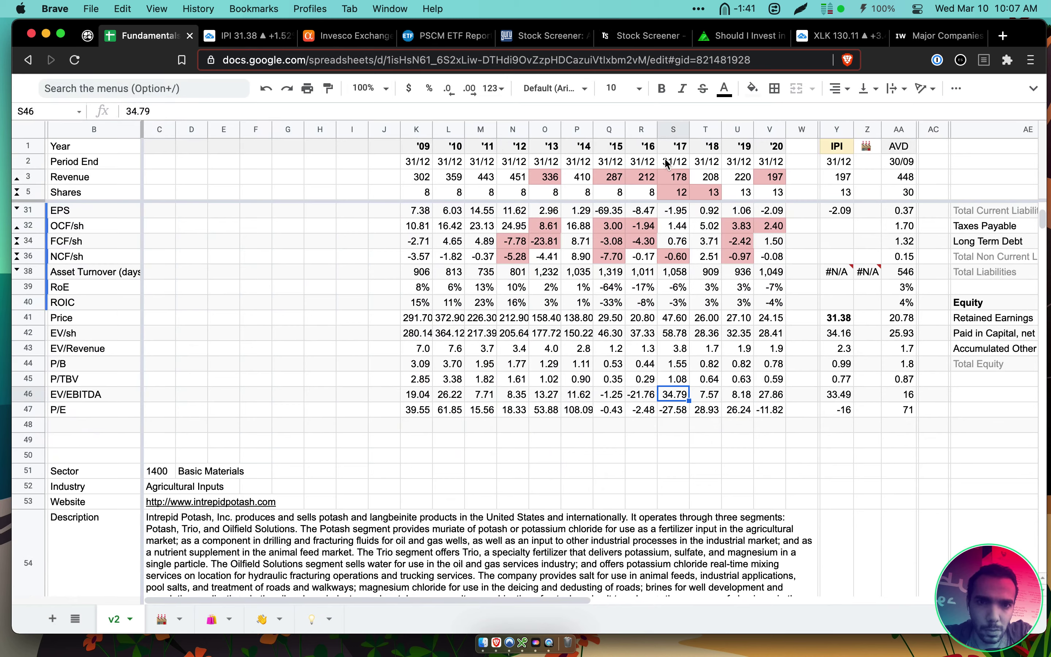
{"action": "left_click", "coordinate": [672, 129]}
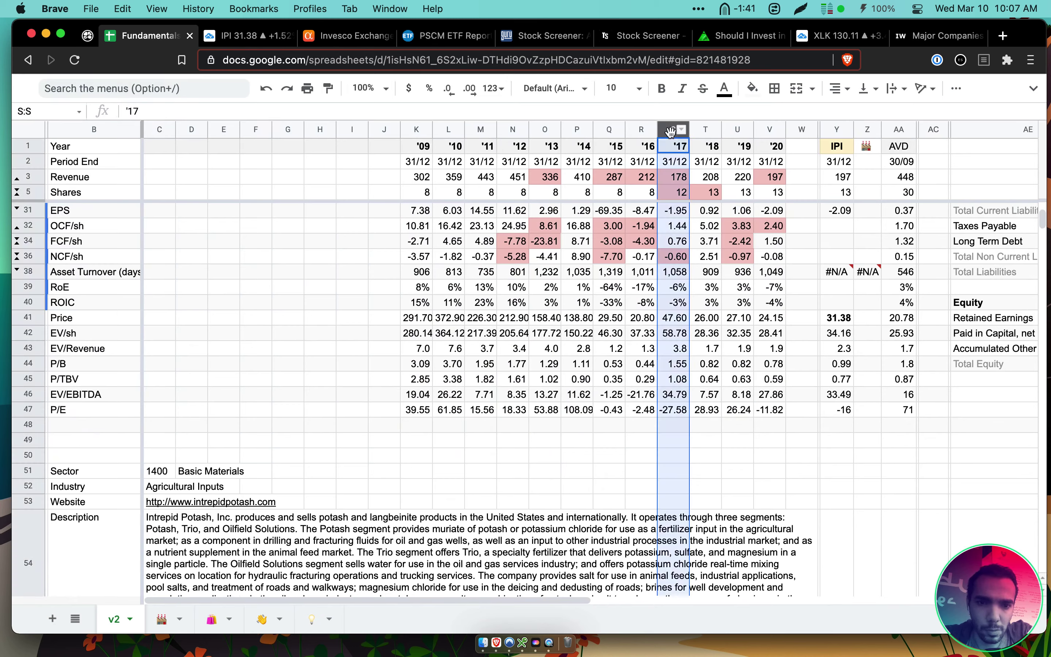
In the Roam notes, add an "AVD" bullet at the same level as IPI with an empty bullet nested under it
{"action": "left_click", "coordinate": [674, 397]}
{"action": "left_click", "coordinate": [87, 36]}
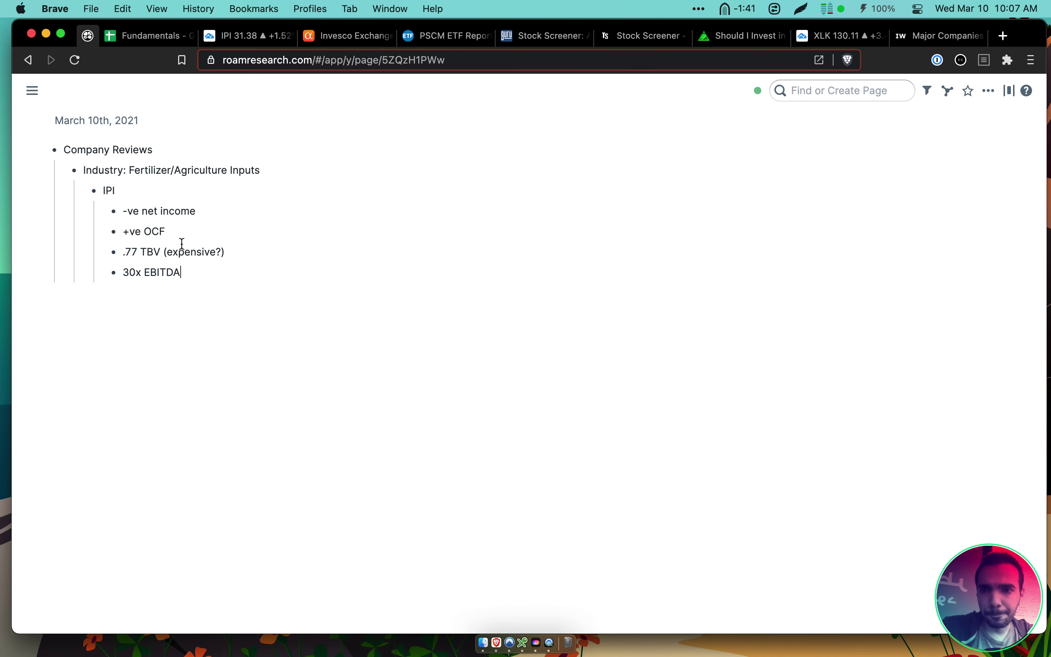
{"action": "key", "text": "Return"}
{"action": "key", "text": "shift+Tab"}
{"action": "type", "text": "AVD"}
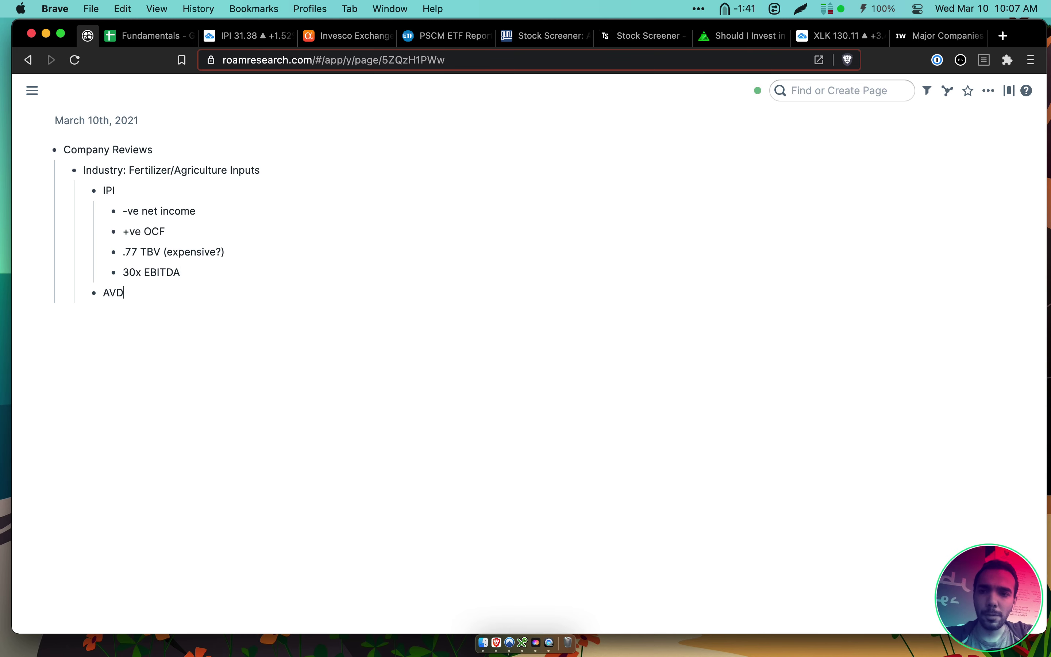
{"action": "key", "text": "Return"}
{"action": "key", "text": "Tab"}
In the fundamentals spreadsheet, set the main ticker in Y1 to AVD and the comparison ticker in AA1 to IPI
{"action": "key", "text": "ctrl+Tab"}
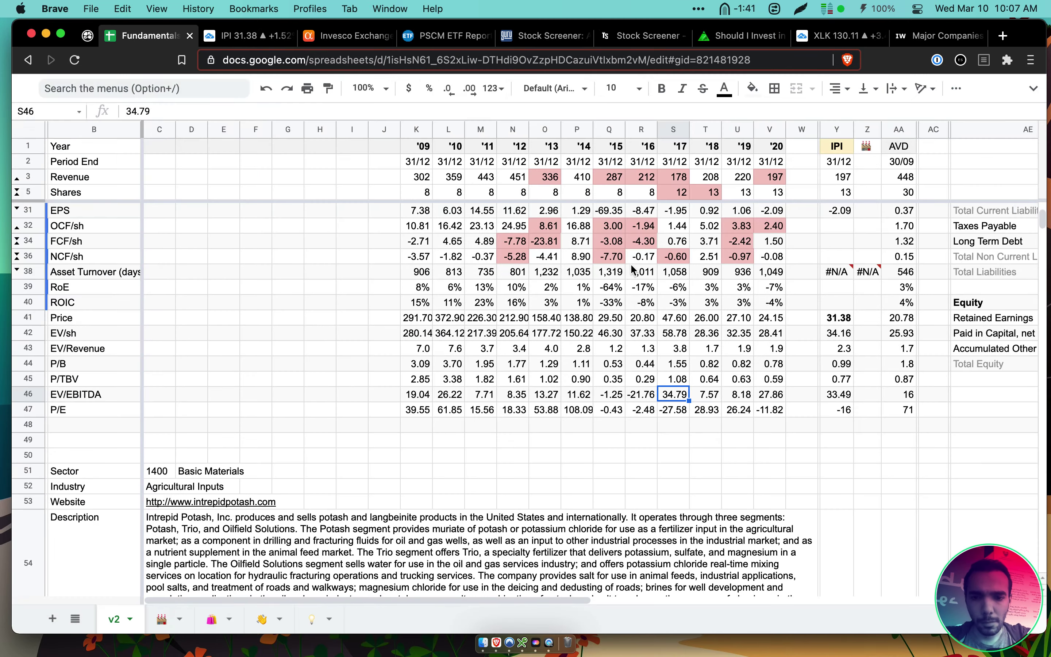
{"action": "scroll", "coordinate": [607, 235], "scroll_direction": "up", "scroll_amount": 10}
{"action": "left_click", "coordinate": [836, 146]}
{"action": "type", "text": "AVD"}
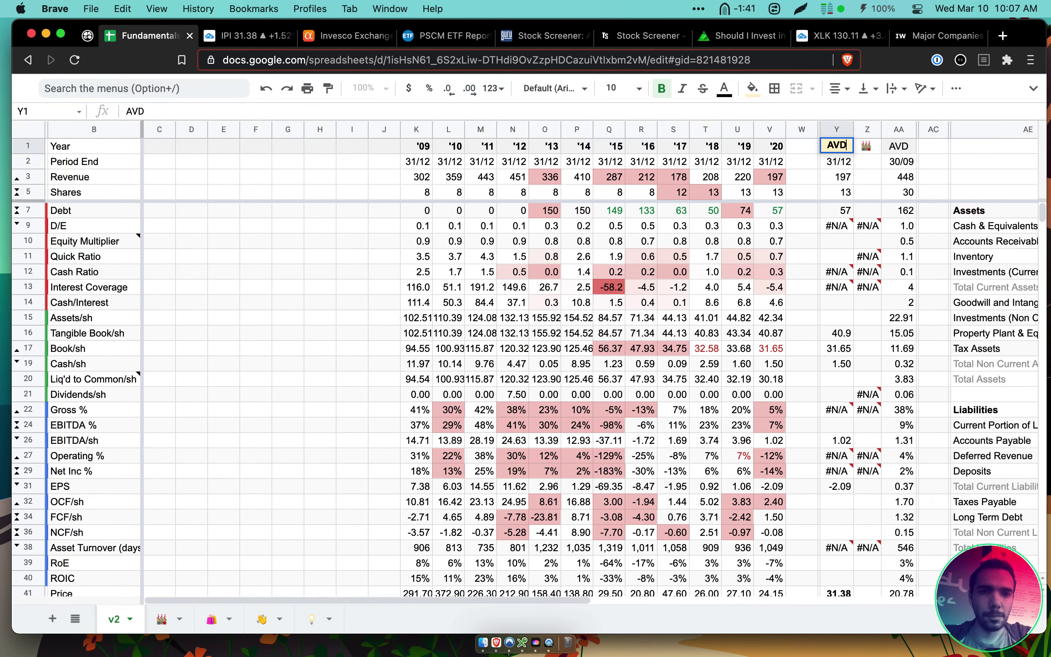
{"action": "key", "text": "Return"}
{"action": "scroll", "coordinate": [842, 238], "scroll_direction": "down", "scroll_amount": 2}
{"action": "scroll", "coordinate": [842, 238], "scroll_direction": "down", "scroll_amount": 2}
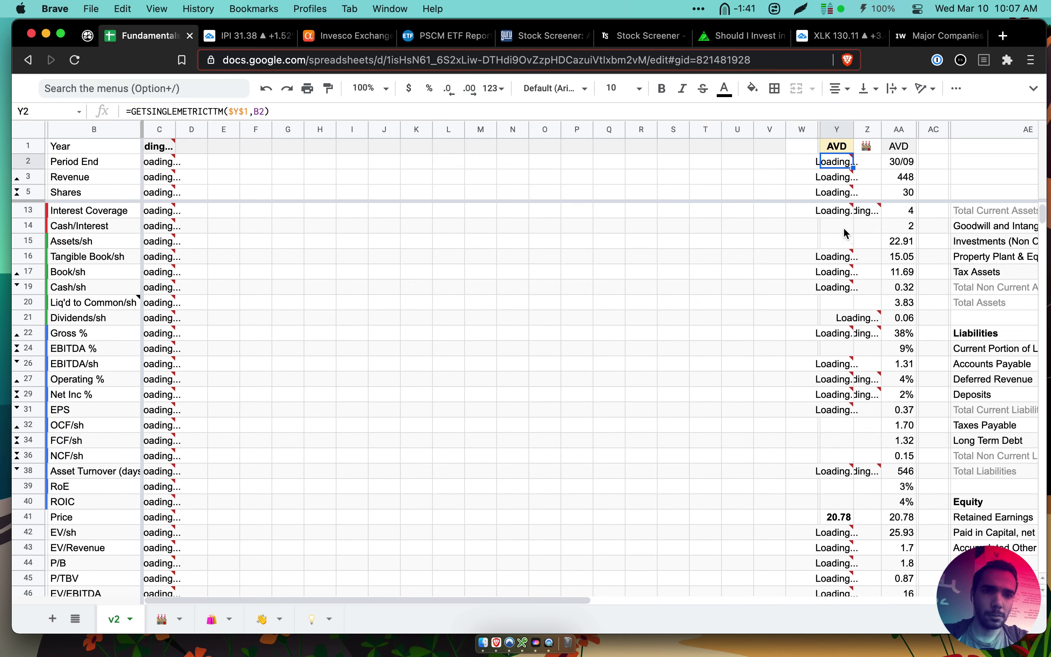
{"action": "left_click", "coordinate": [899, 146]}
{"action": "type", "text": "IPI"}
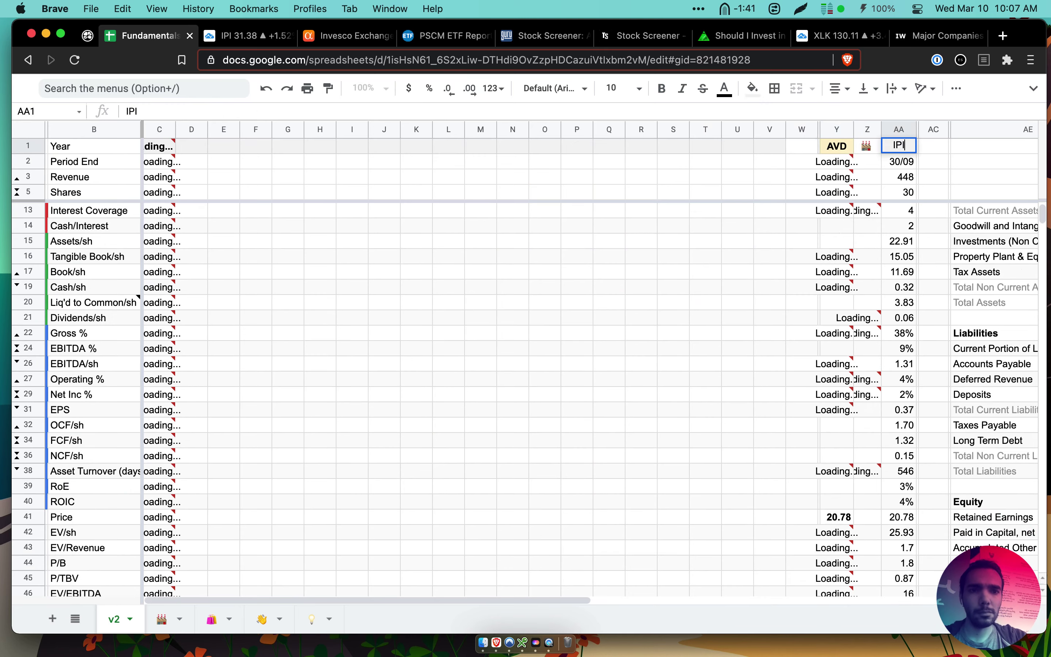
{"action": "left_click", "coordinate": [870, 180]}
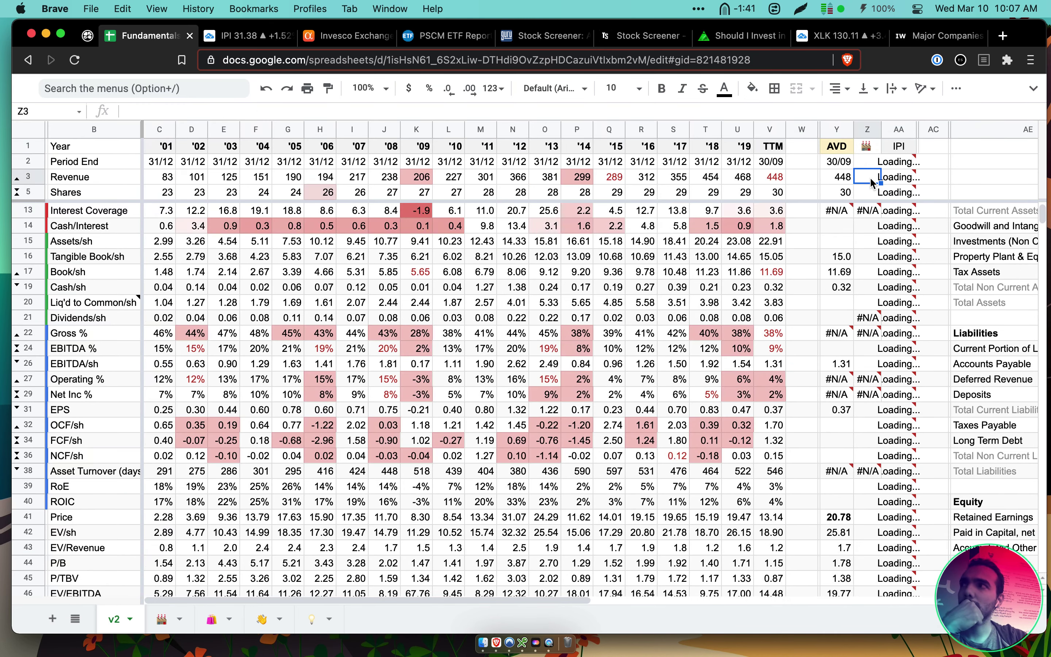
Read AVD's valuation multiples and business description, and check its TTM cash ratio, debt and revenue
{"action": "scroll", "coordinate": [759, 235], "scroll_direction": "down", "scroll_amount": 8}
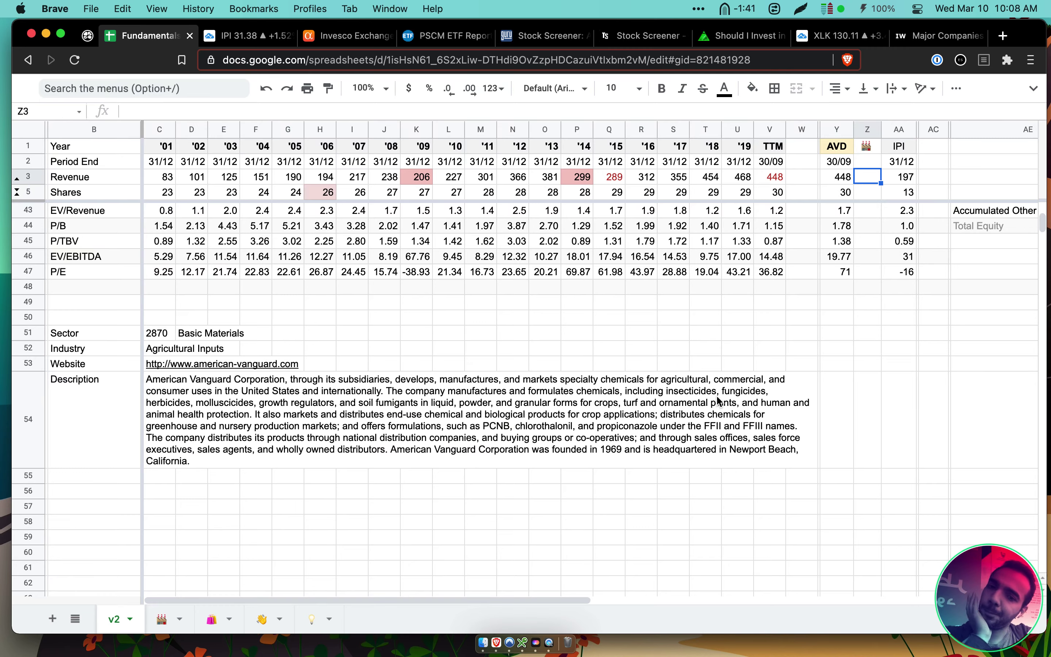
{"action": "scroll", "coordinate": [717, 398], "scroll_direction": "up", "scroll_amount": 10}
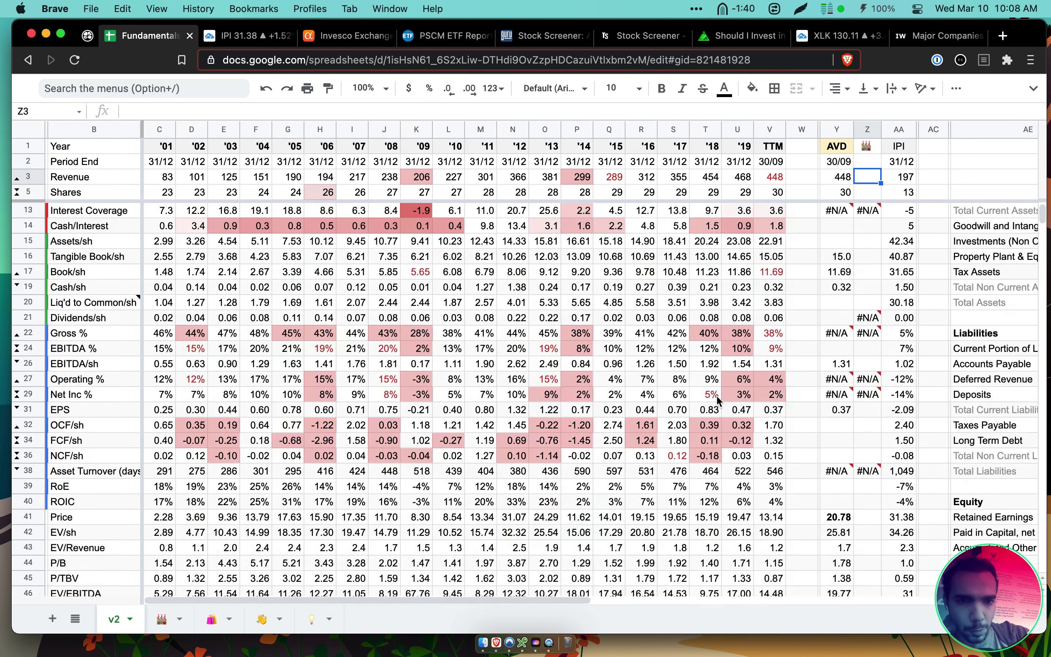
{"action": "scroll", "coordinate": [716, 395], "scroll_direction": "up", "scroll_amount": 2}
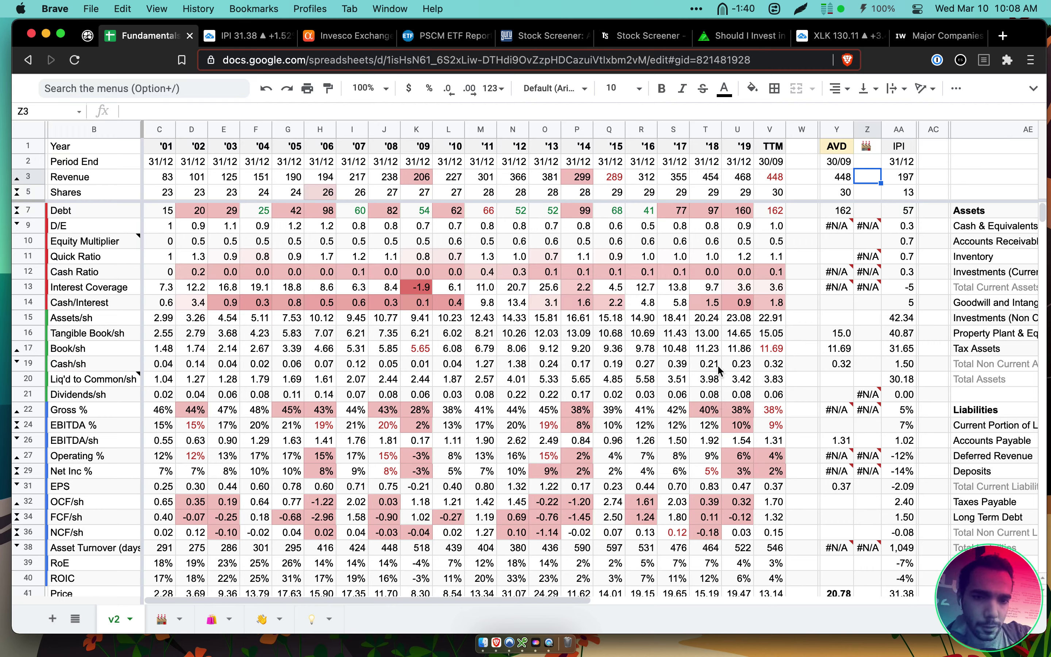
{"action": "left_click", "coordinate": [773, 273]}
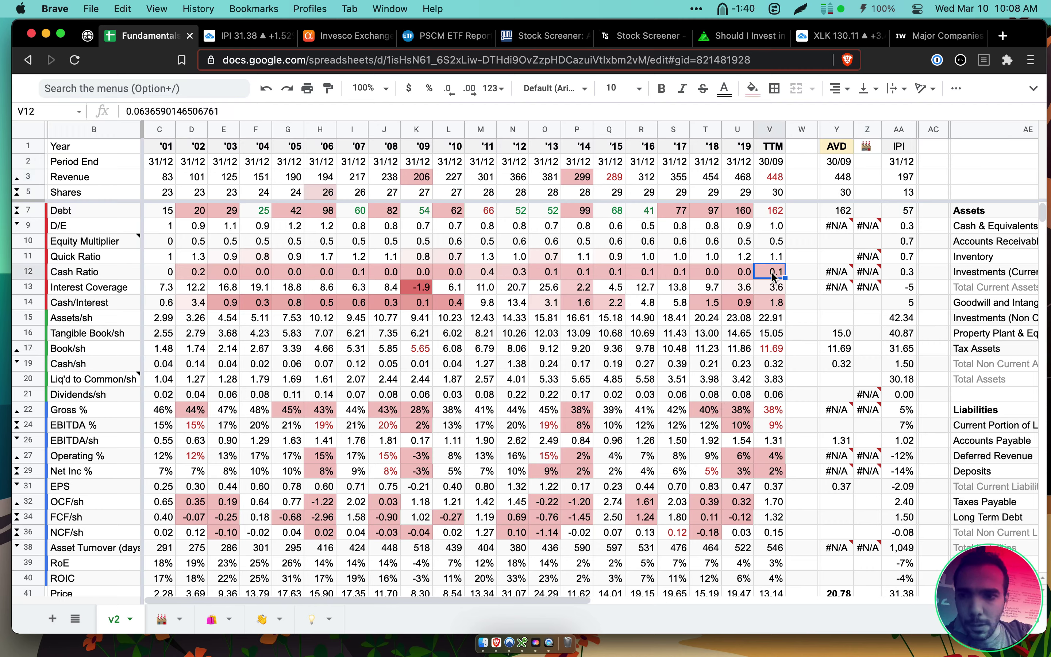
{"action": "left_click", "coordinate": [777, 211]}
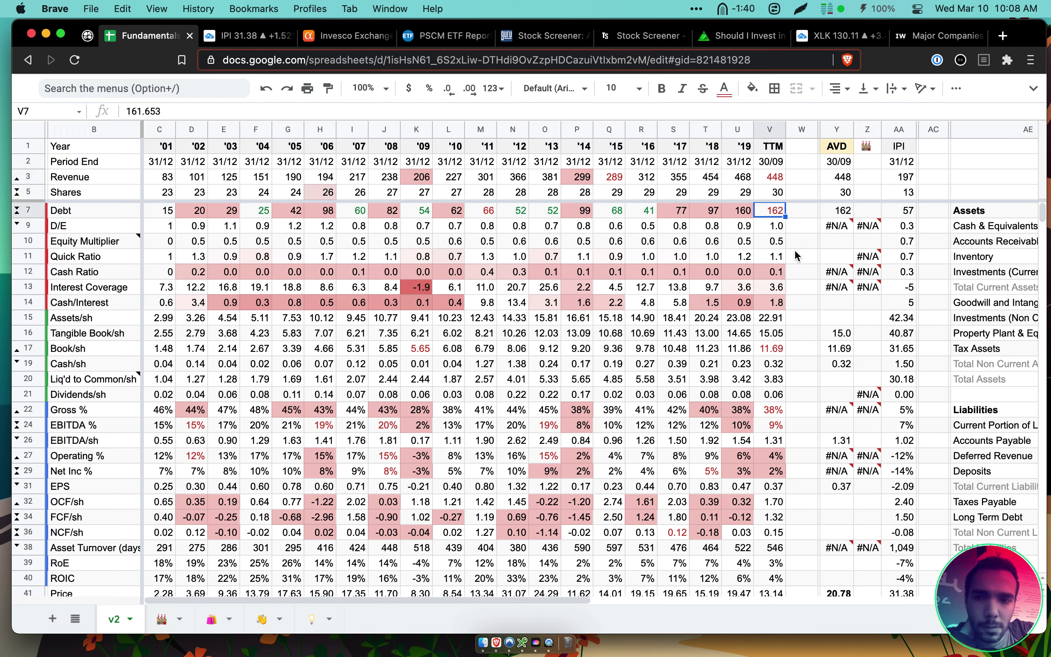
{"action": "left_click", "coordinate": [780, 178]}
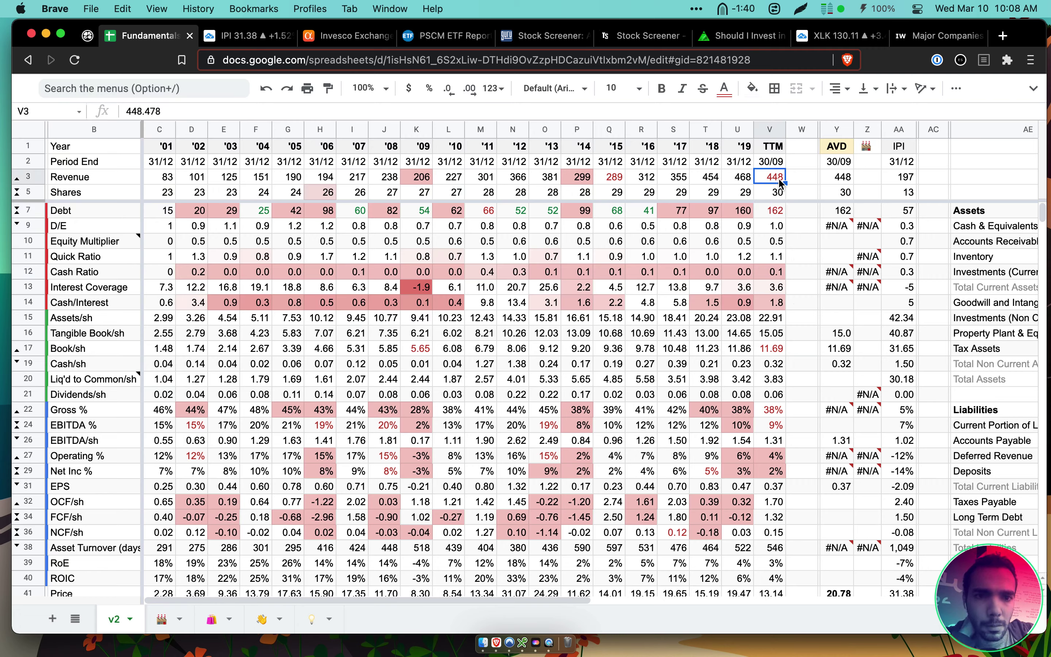
Compare AVD's TTM D/E with IPI's, and examine AVD's rows from Debt to Cash/Interest across all years
{"action": "left_click", "coordinate": [780, 231]}
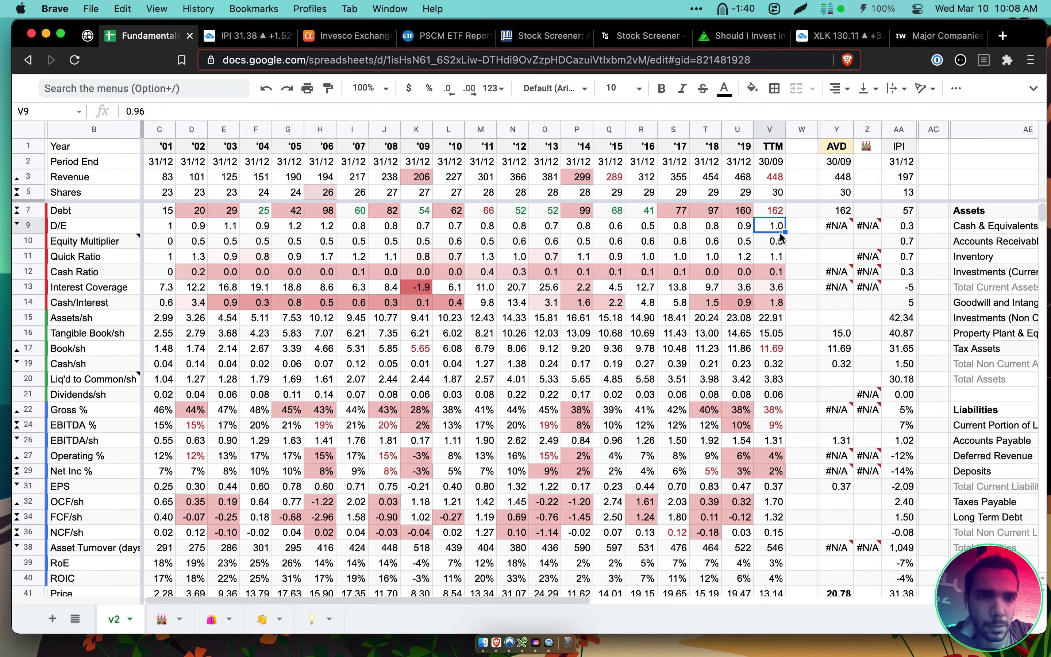
{"action": "left_click", "coordinate": [906, 230]}
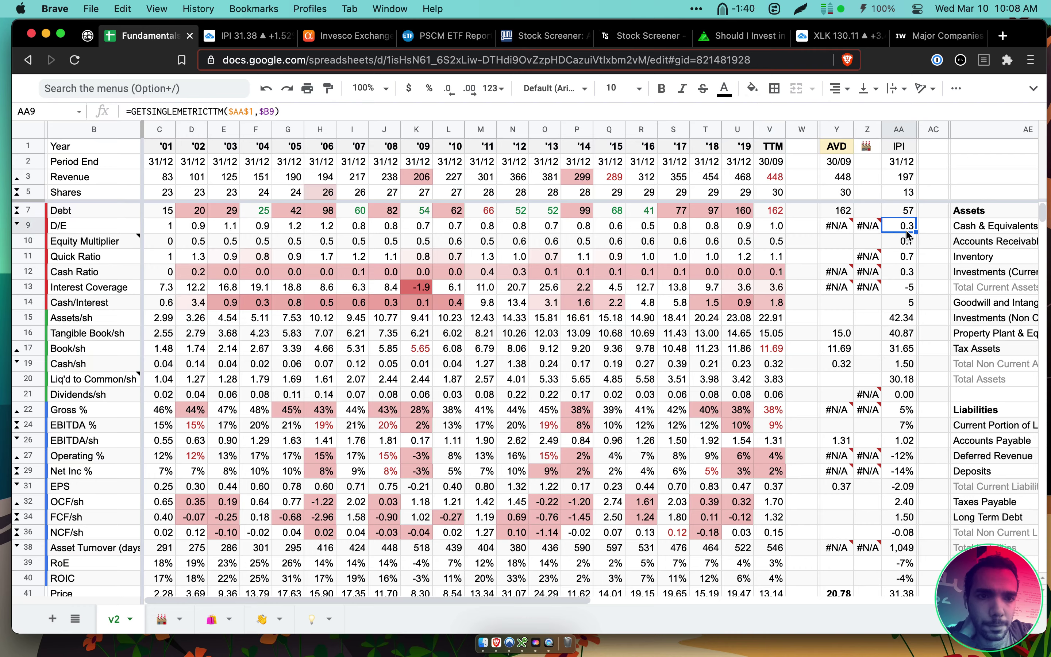
{"action": "left_click", "coordinate": [781, 230]}
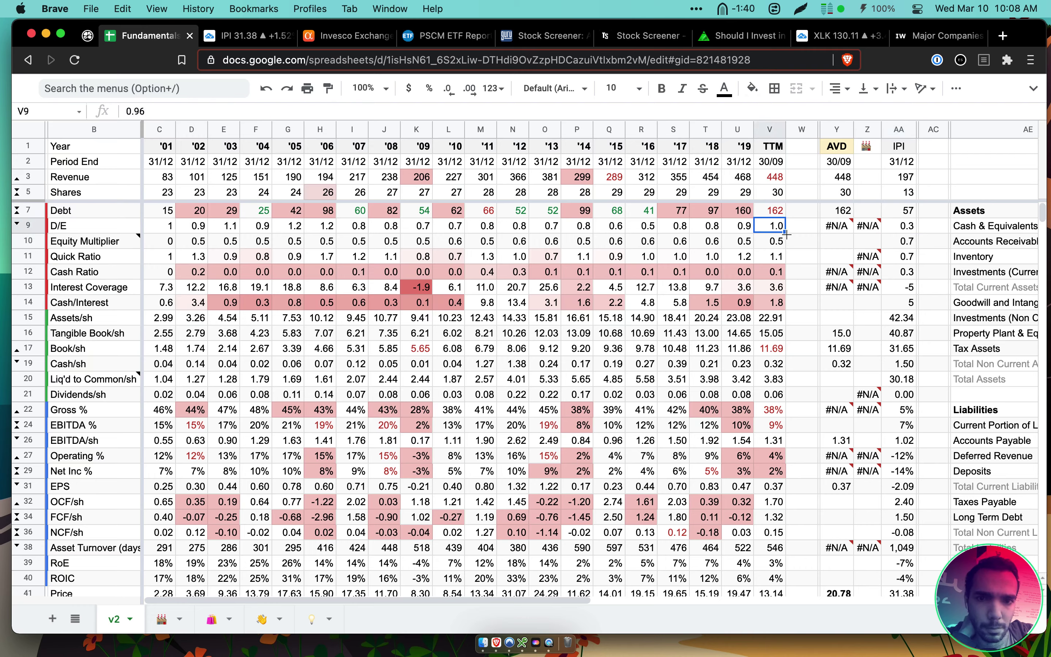
{"action": "left_click", "coordinate": [899, 228]}
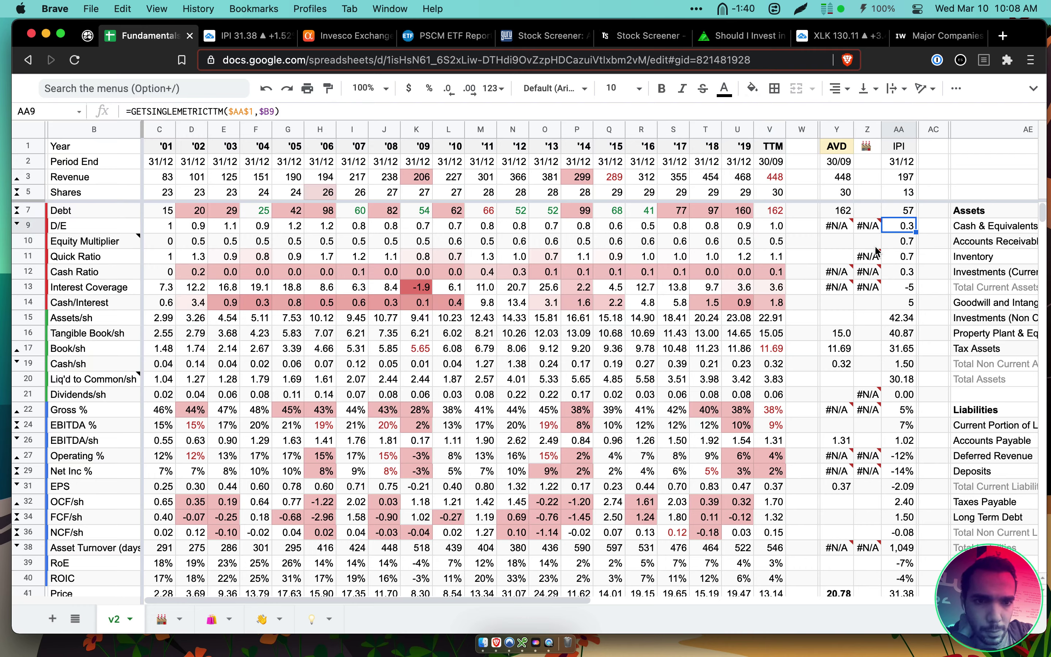
{"action": "left_click", "coordinate": [775, 244]}
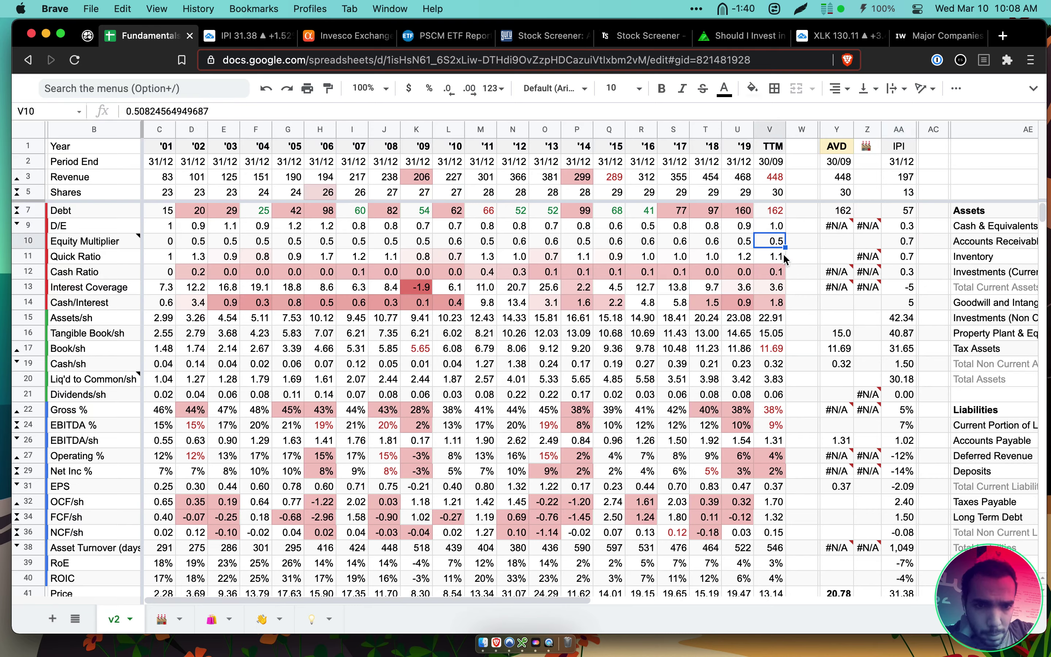
{"action": "left_click_drag", "start_coordinate": [776, 303], "coordinate": [32, 201]}
{"action": "scroll", "coordinate": [731, 278], "scroll_direction": "down", "scroll_amount": 1}
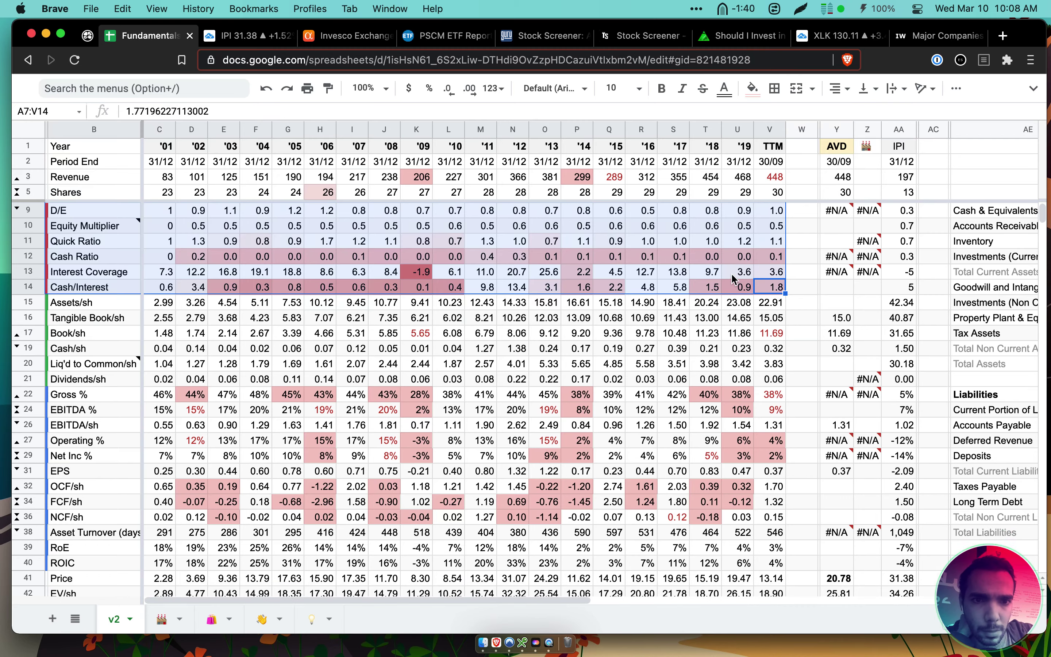
{"action": "scroll", "coordinate": [732, 278], "scroll_direction": "up", "scroll_amount": 1}
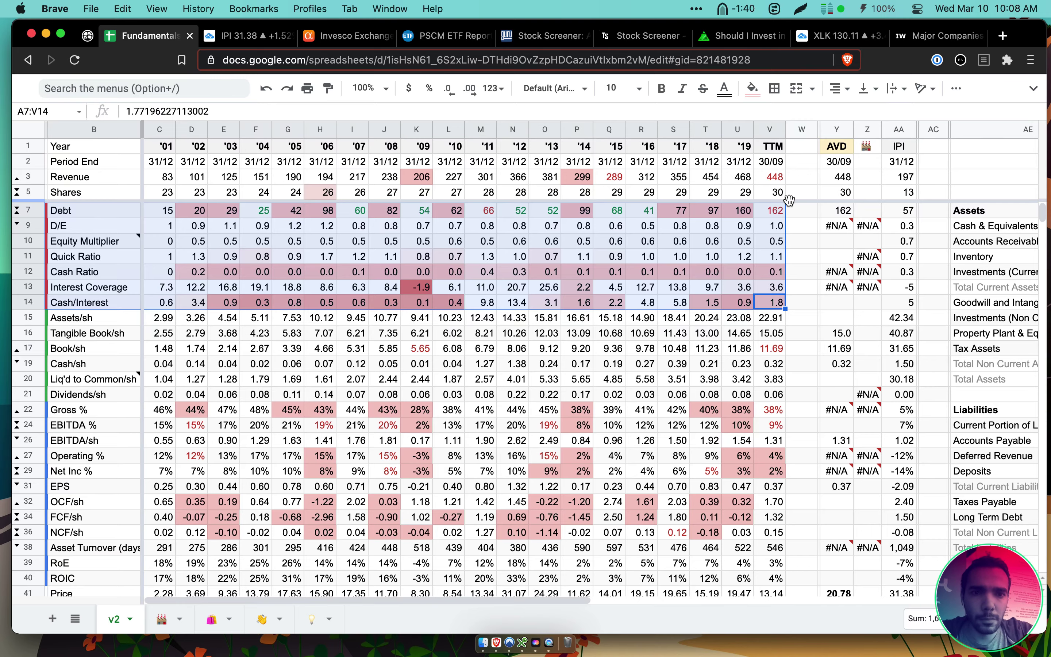
Open the FINRA bond search page in a new browser tab and place it beside the IPI tab
{"action": "key", "text": "super+t"}
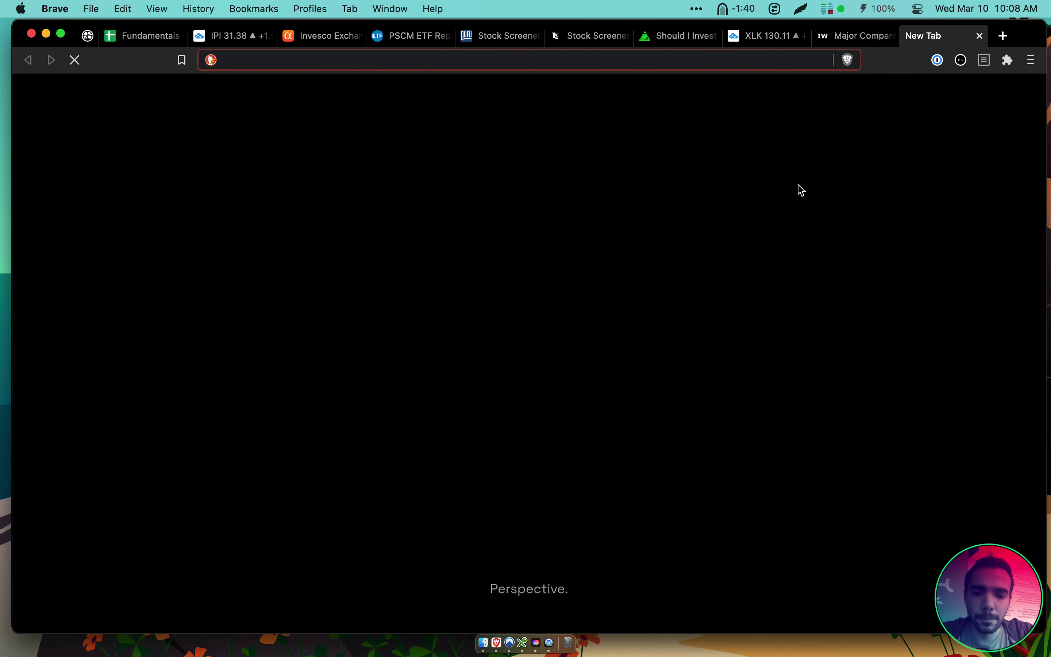
{"action": "type", "text": "bond"}
{"action": "key", "text": "Return"}
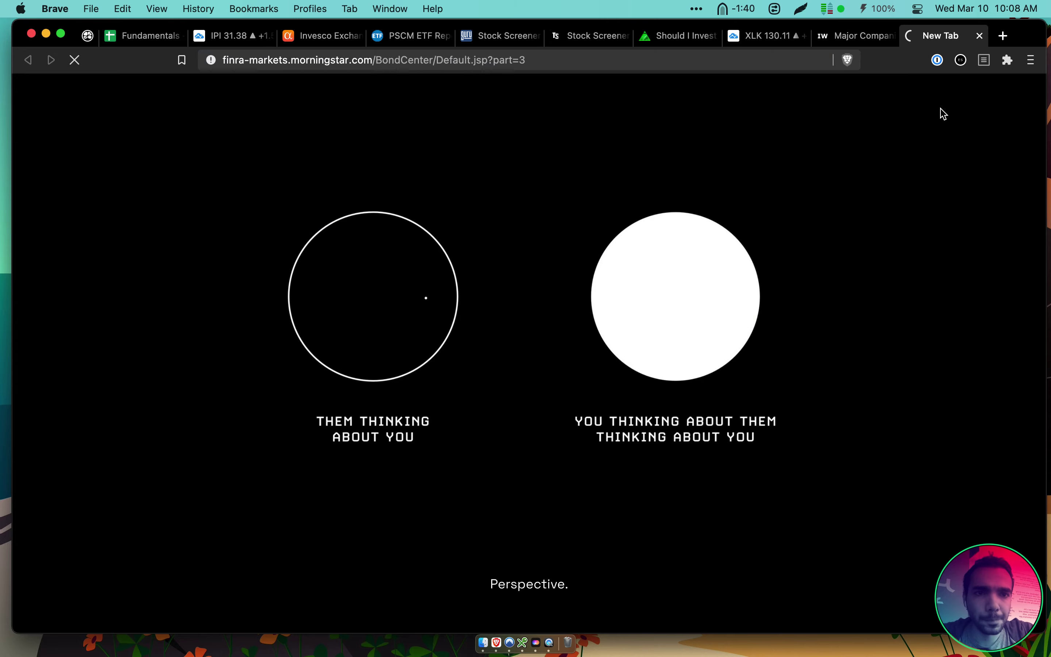
{"action": "left_click_drag", "start_coordinate": [946, 38], "coordinate": [322, 38]}
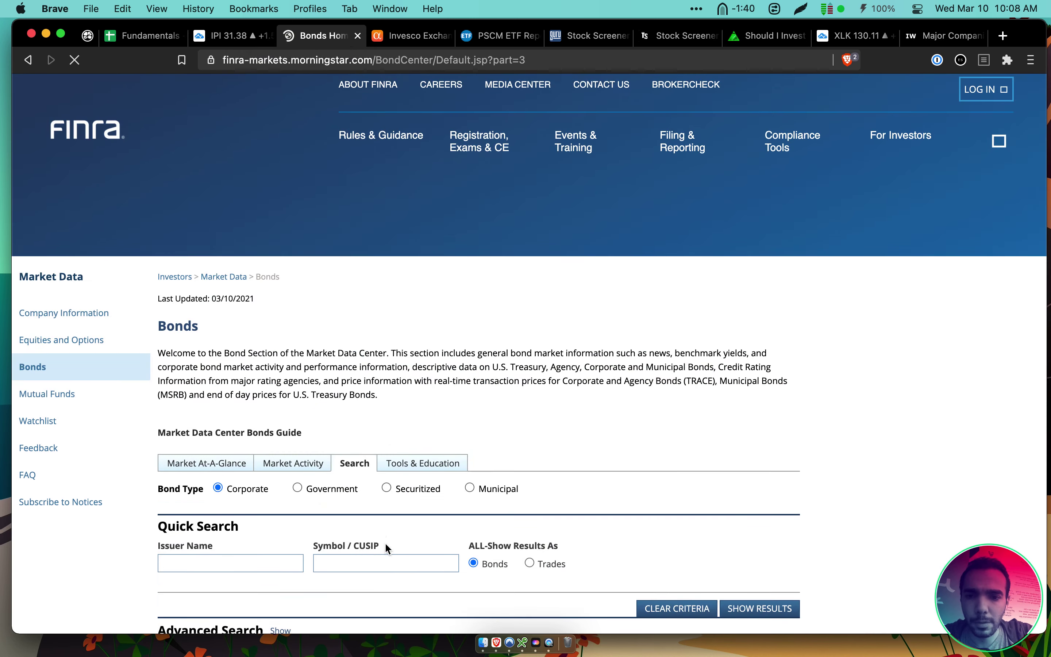
Search FINRA's corporate bonds for the symbol "avd", close the results page and return to the fundamentals spreadsheet
{"action": "left_click", "coordinate": [419, 563]}
{"action": "type", "text": "avd"}
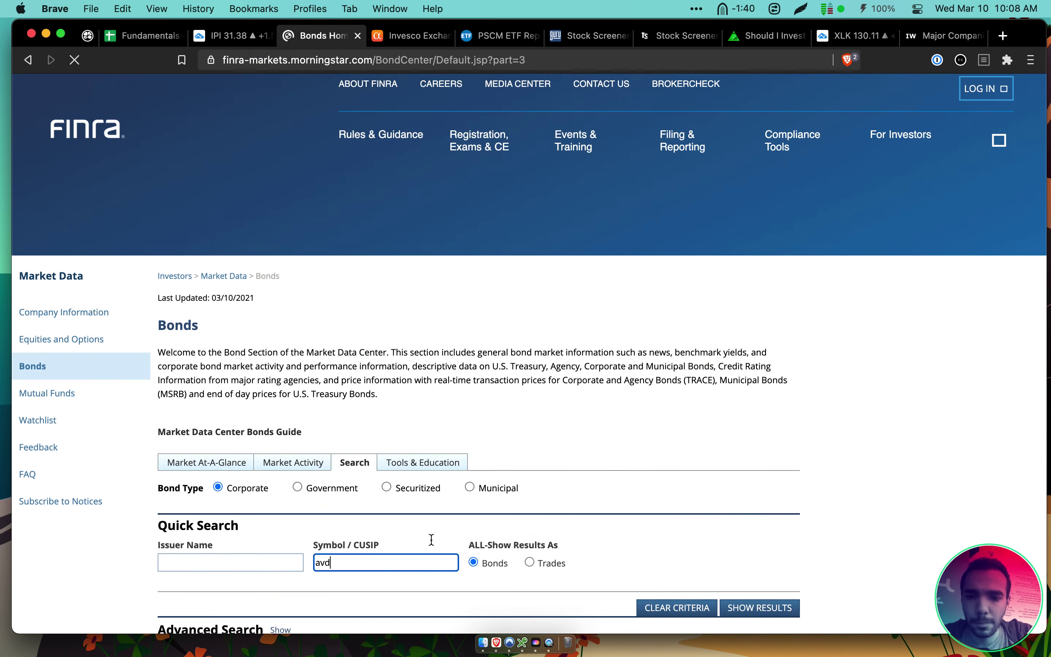
{"action": "scroll", "coordinate": [655, 469], "scroll_direction": "down", "scroll_amount": 4}
{"action": "left_click", "coordinate": [760, 452]}
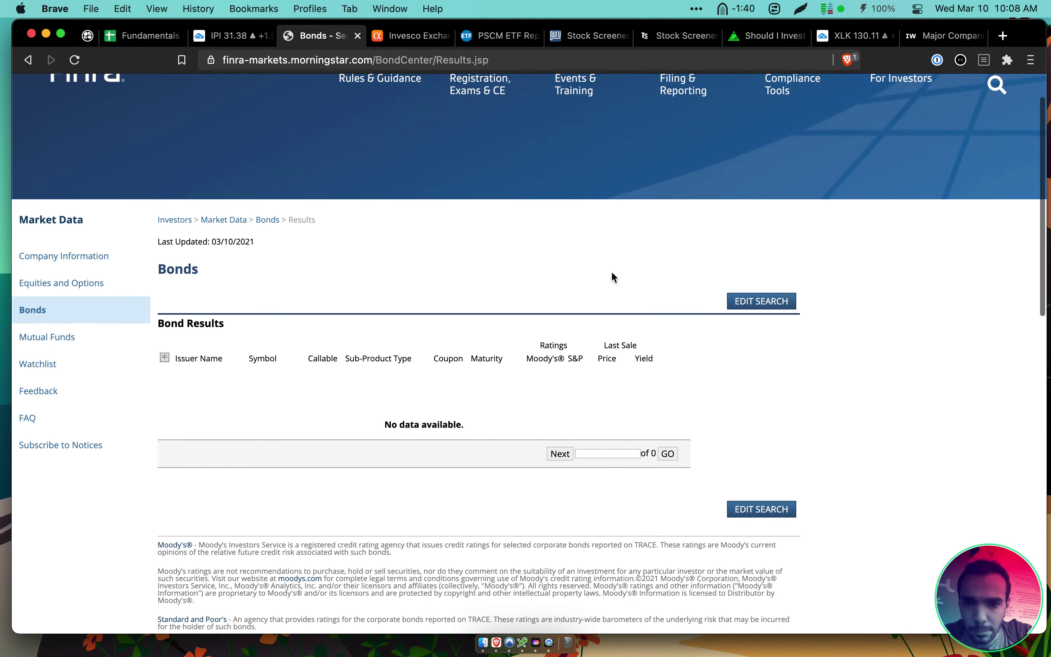
{"action": "left_click", "coordinate": [357, 36]}
{"action": "left_click", "coordinate": [168, 39]}
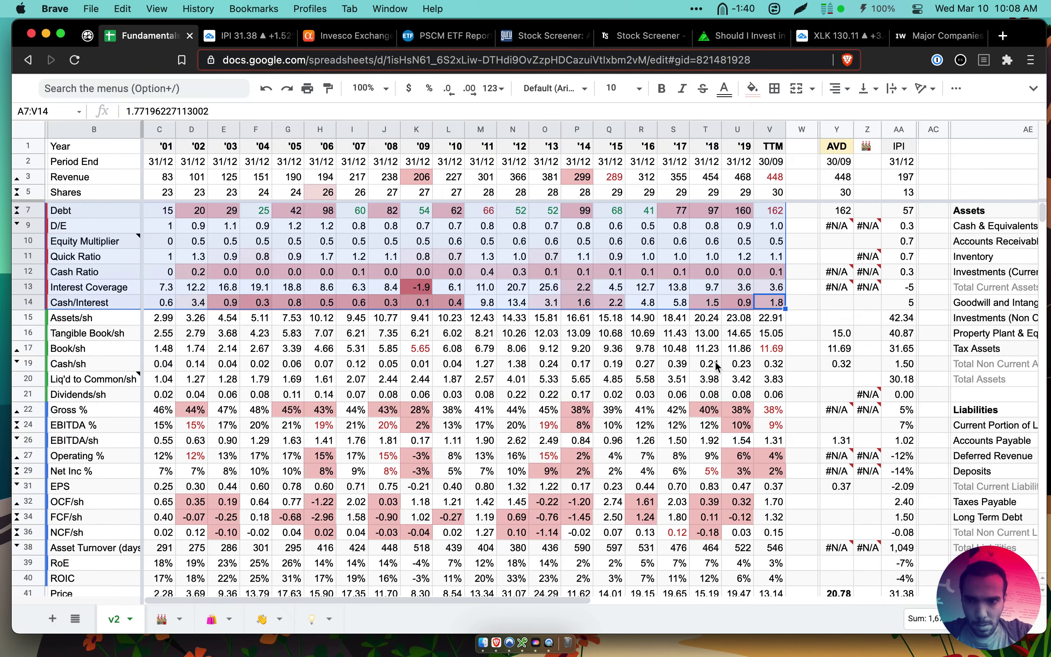
Examine AVD's rows from Assets/sh to Dividends/sh, and its balance-sheet goodwill and intangible assets from '01 to TTM
{"action": "left_click", "coordinate": [765, 321]}
{"action": "left_click_drag", "start_coordinate": [510, 342], "coordinate": [56, 395]}
{"action": "scroll", "coordinate": [612, 365], "scroll_direction": "down", "scroll_amount": 1}
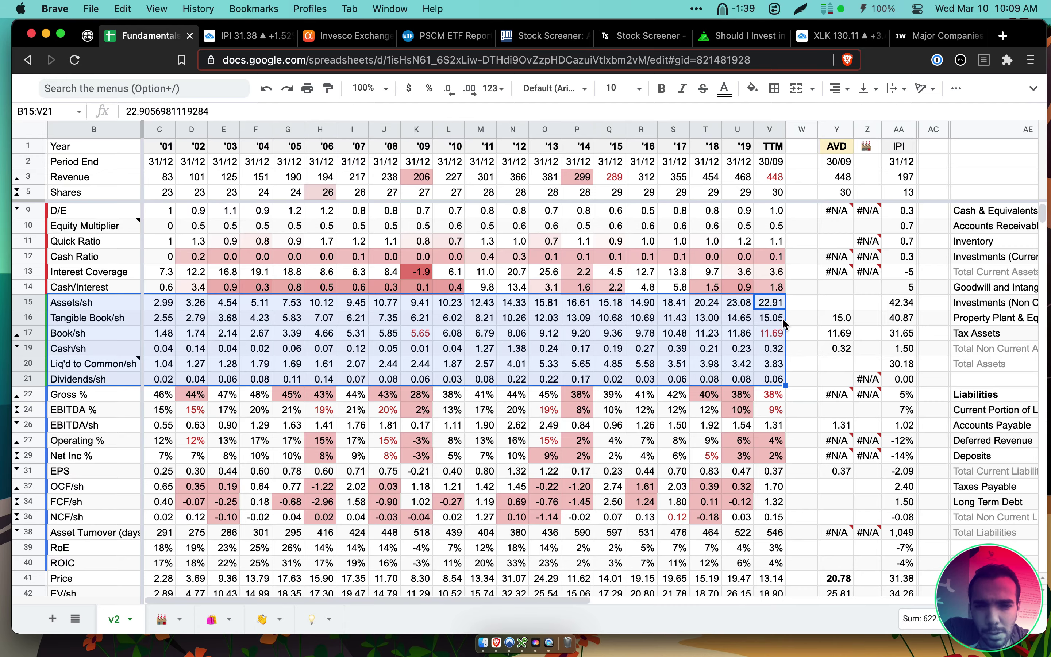
{"action": "scroll", "coordinate": [783, 318], "scroll_direction": "right", "scroll_amount": 15}
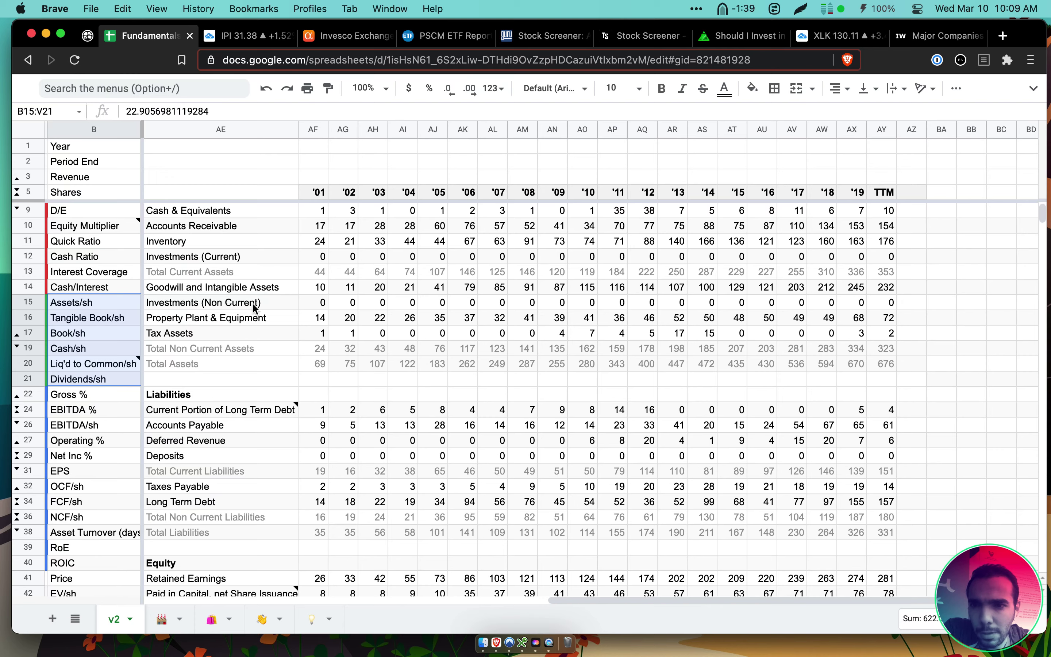
{"action": "left_click_drag", "start_coordinate": [244, 287], "coordinate": [887, 290]}
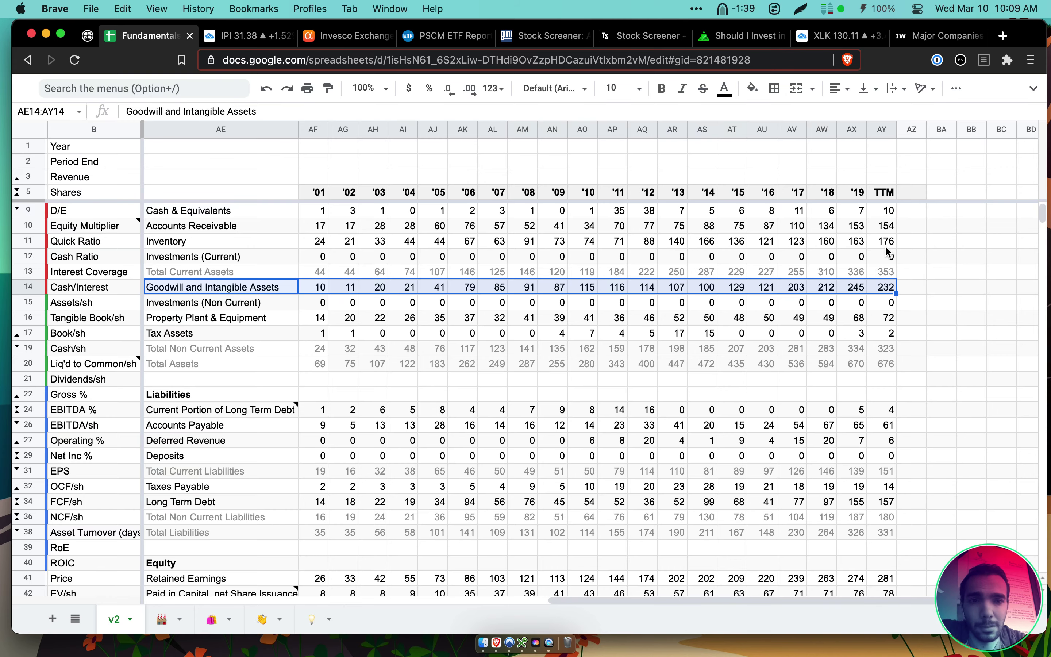
{"action": "left_click", "coordinate": [878, 230]}
Return to AVD's ratios and recheck the rows from Debt to Cash/Interest and from Assets/sh to Dividends/sh
{"action": "scroll", "coordinate": [884, 305], "scroll_direction": "left", "scroll_amount": 5}
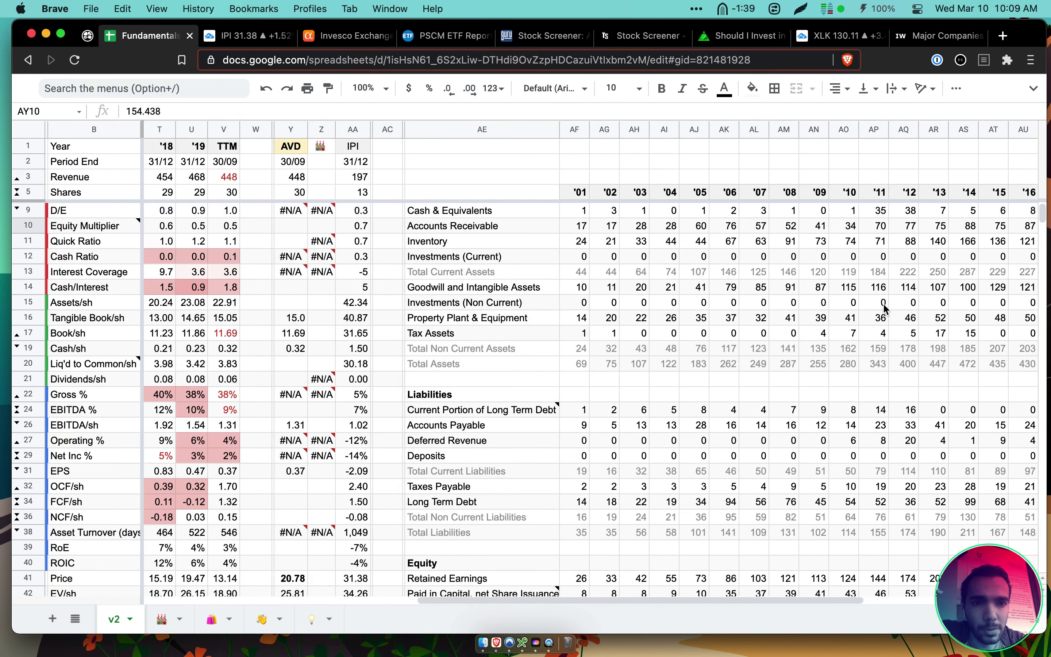
{"action": "scroll", "coordinate": [884, 306], "scroll_direction": "left", "scroll_amount": 10}
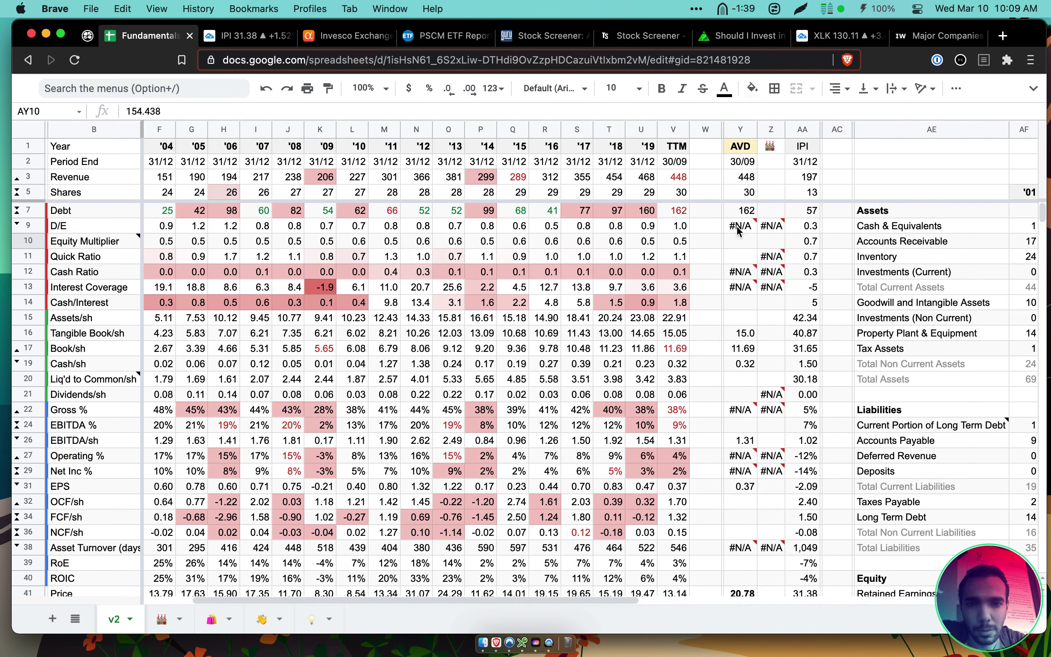
{"action": "scroll", "coordinate": [701, 280], "scroll_direction": "left", "scroll_amount": 3}
{"action": "left_click", "coordinate": [777, 304]}
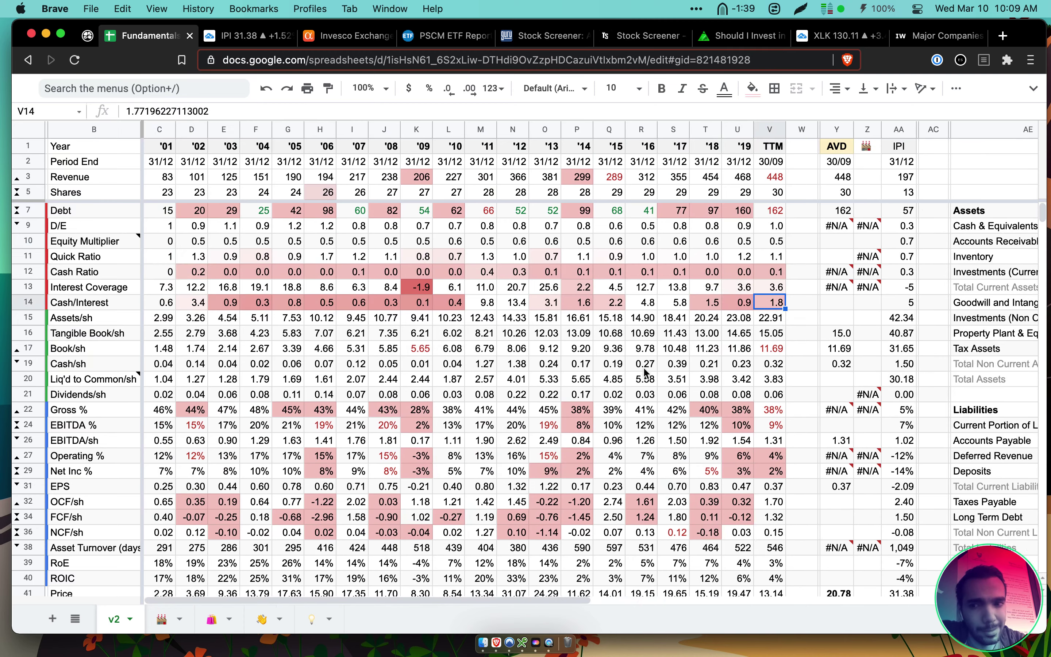
{"action": "left_click_drag", "start_coordinate": [93, 210], "coordinate": [384, 272]}
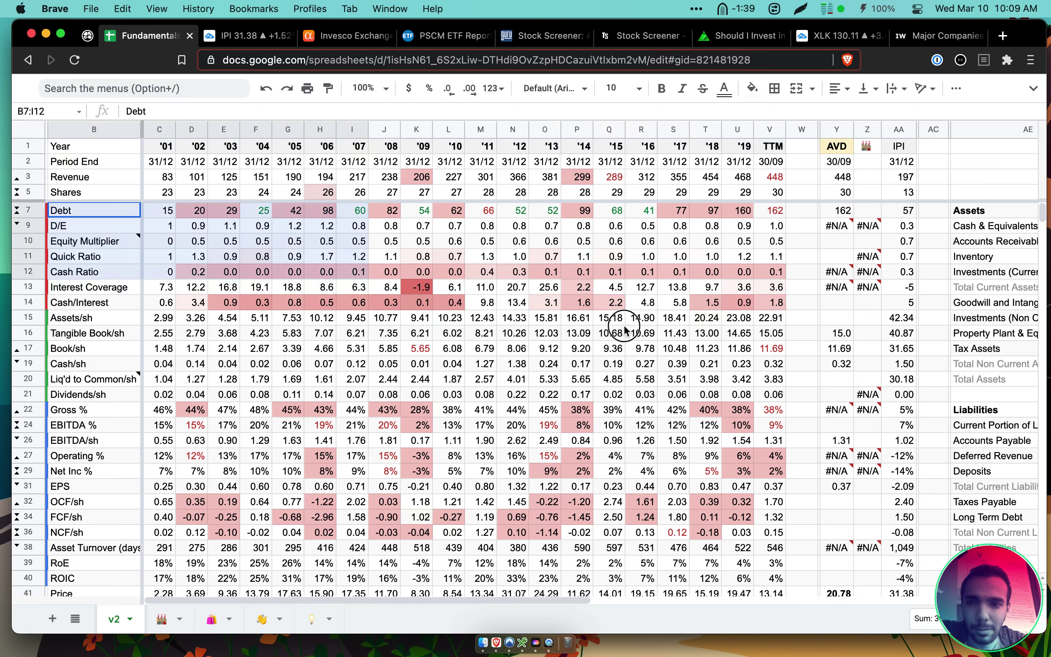
{"action": "left_click_drag", "start_coordinate": [624, 329], "coordinate": [775, 305]}
{"action": "scroll", "coordinate": [772, 348], "scroll_direction": "down", "scroll_amount": 2}
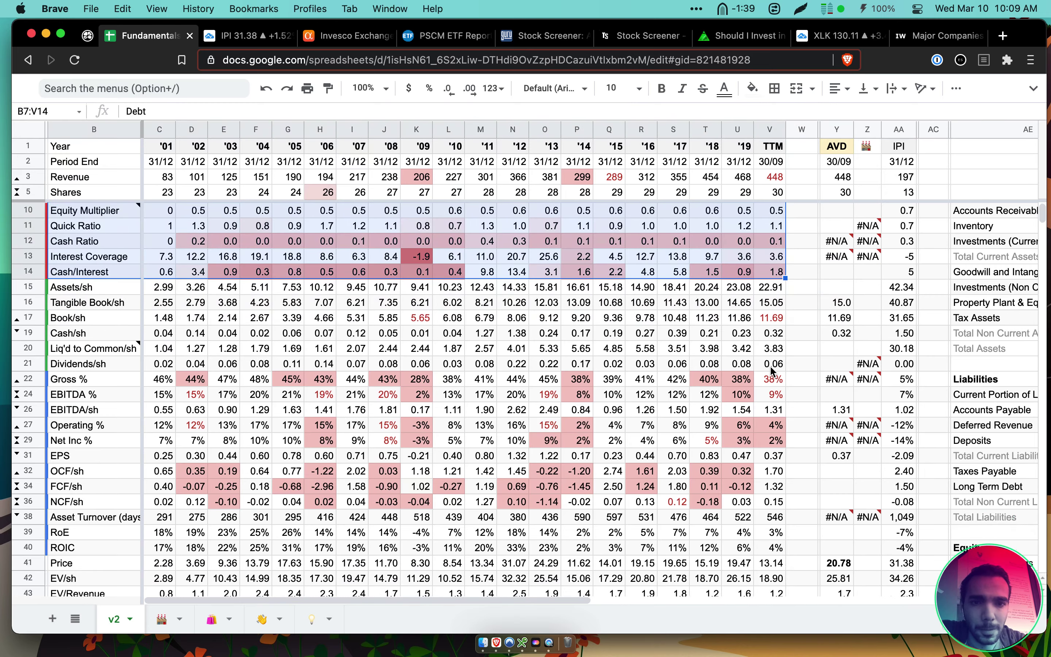
{"action": "scroll", "coordinate": [772, 370], "scroll_direction": "down", "scroll_amount": 2}
{"action": "left_click_drag", "start_coordinate": [770, 258], "coordinate": [97, 338]}
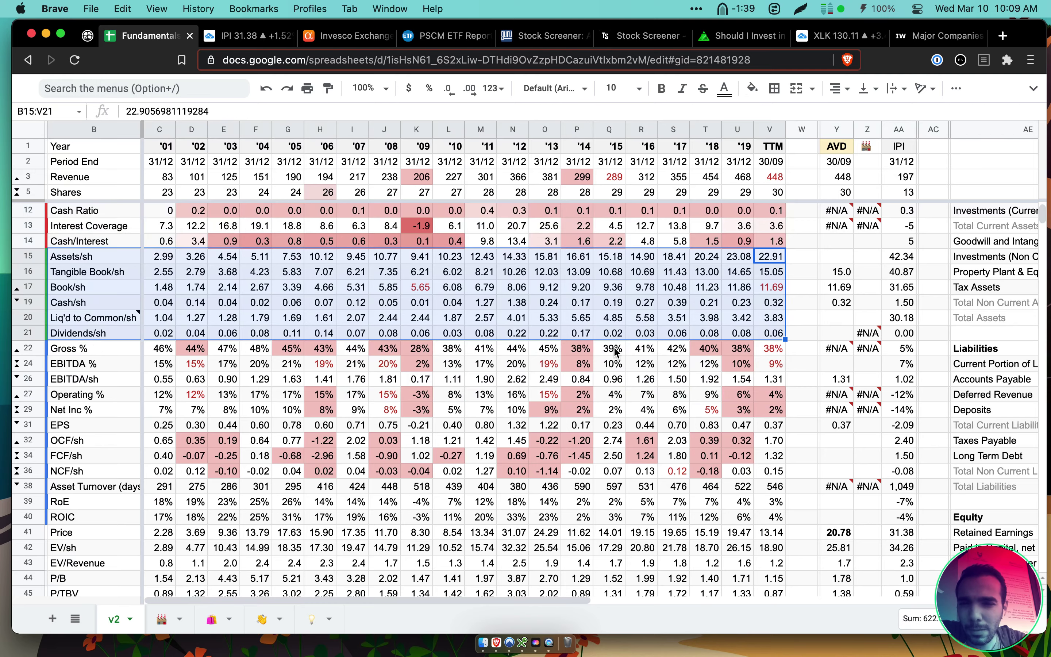
Examine AVD's profitability and cash-flow rows from Gross % to ROIC across '01 to TTM
{"action": "scroll", "coordinate": [617, 353], "scroll_direction": "up", "scroll_amount": 1}
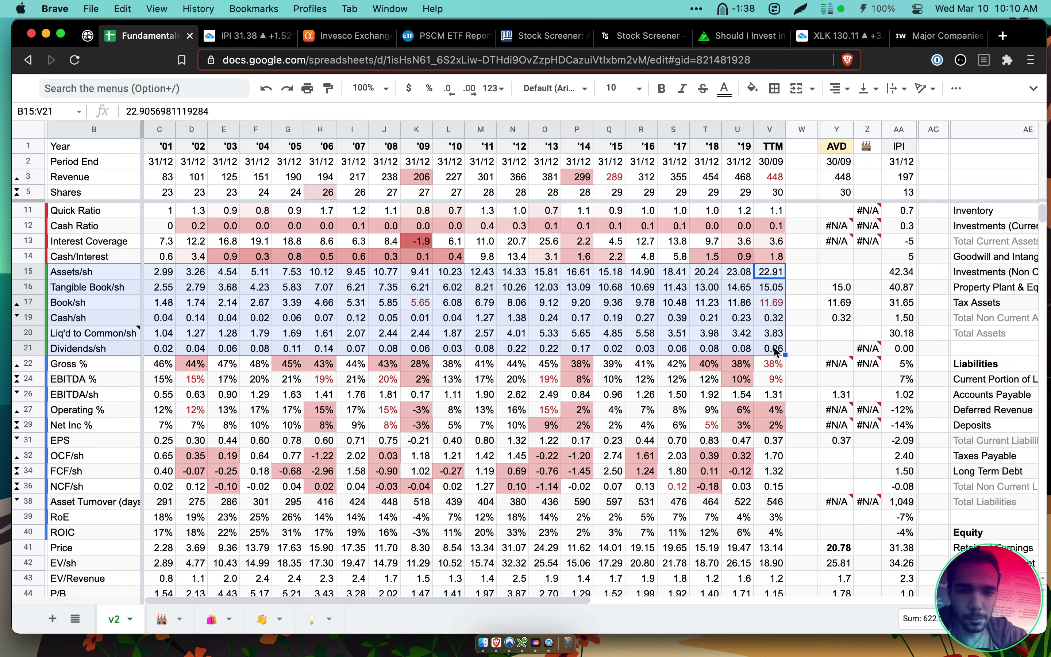
{"action": "left_click_drag", "start_coordinate": [772, 365], "coordinate": [89, 534]}
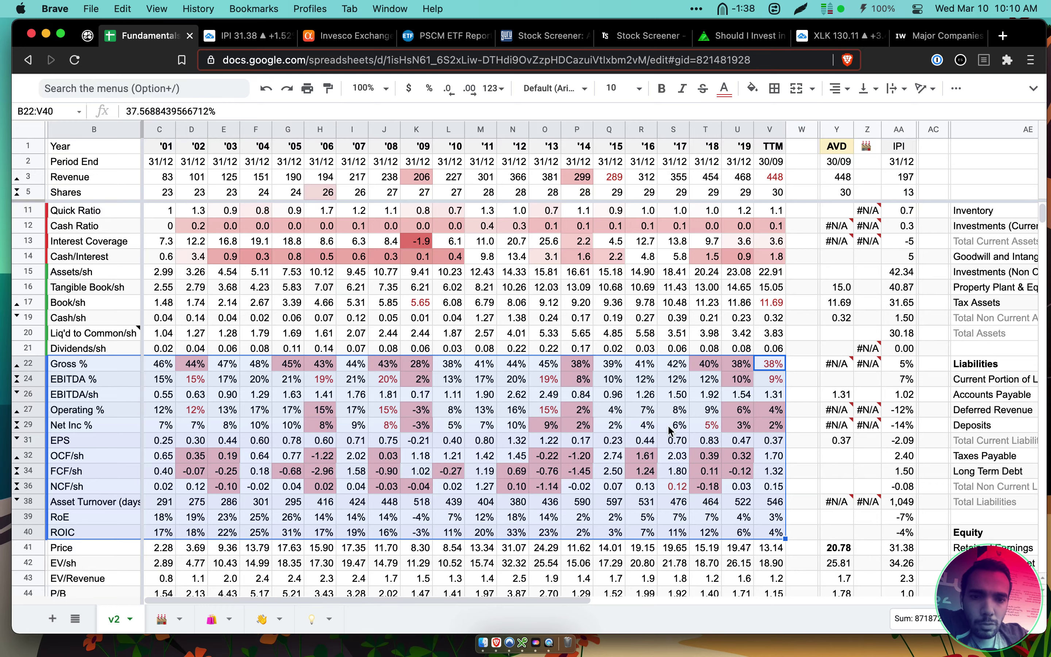
{"action": "scroll", "coordinate": [627, 509], "scroll_direction": "down", "scroll_amount": 3}
{"action": "left_click", "coordinate": [627, 509]}
{"action": "scroll", "coordinate": [629, 515], "scroll_direction": "down", "scroll_amount": 3}
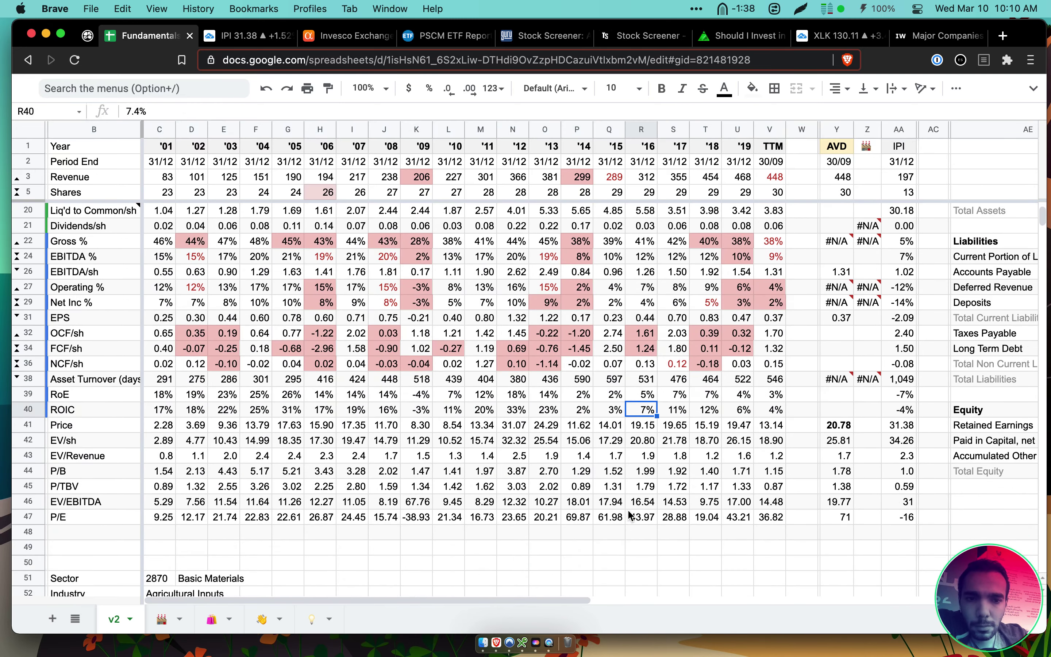
{"action": "left_click", "coordinate": [770, 410]}
{"action": "left_click_drag", "start_coordinate": [557, 372], "coordinate": [77, 244]}
{"action": "scroll", "coordinate": [306, 318], "scroll_direction": "down", "scroll_amount": 1}
{"action": "scroll", "coordinate": [306, 319], "scroll_direction": "up", "scroll_amount": 5}
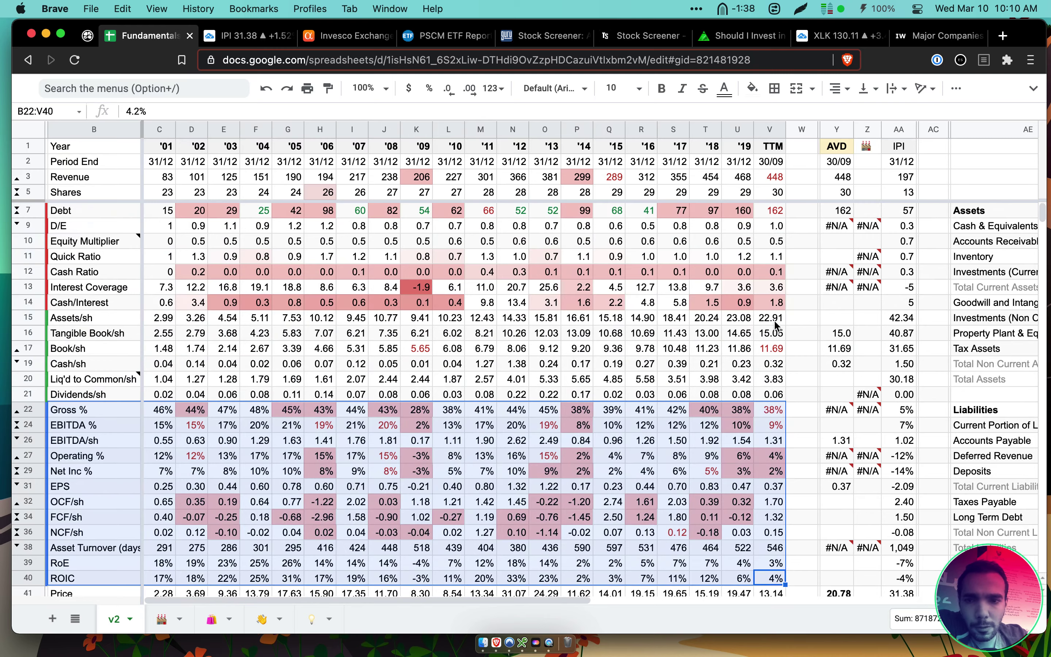
Review AVD's valuation rows from Price to P/E across '01 to TTM
{"action": "scroll", "coordinate": [773, 335], "scroll_direction": "down", "scroll_amount": 8}
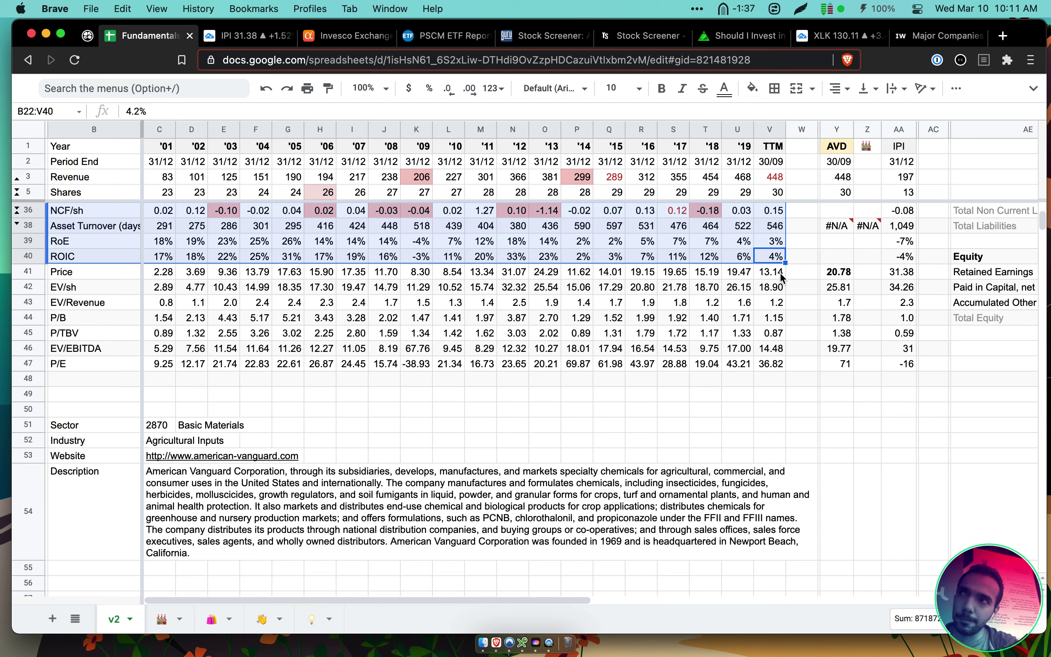
{"action": "left_click_drag", "start_coordinate": [779, 274], "coordinate": [30, 359]}
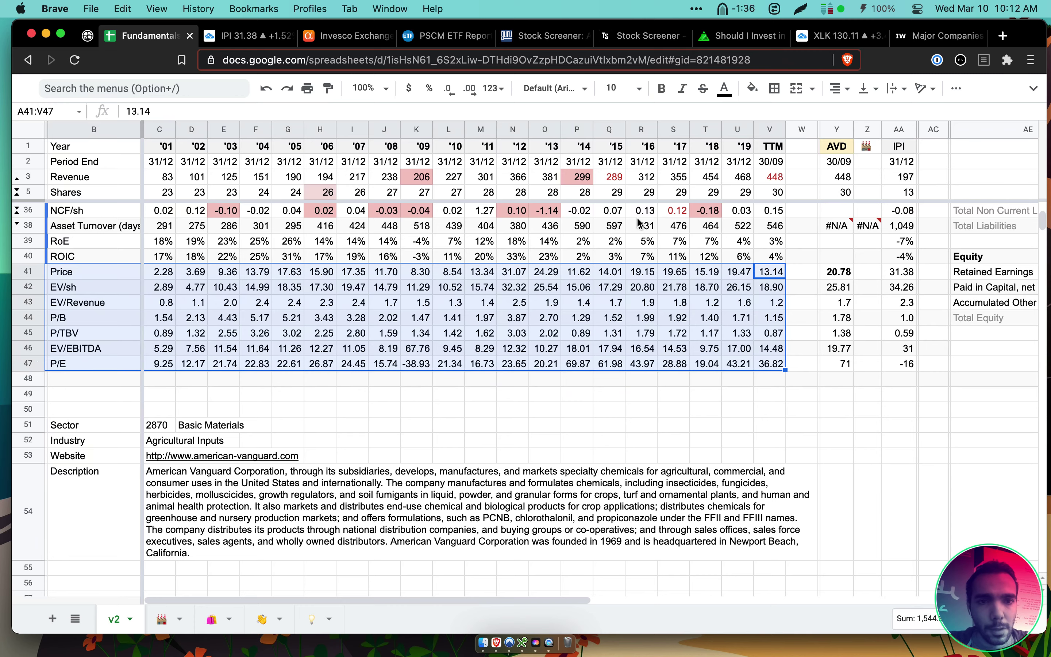
{"action": "scroll", "coordinate": [638, 223], "scroll_direction": "up", "scroll_amount": 3}
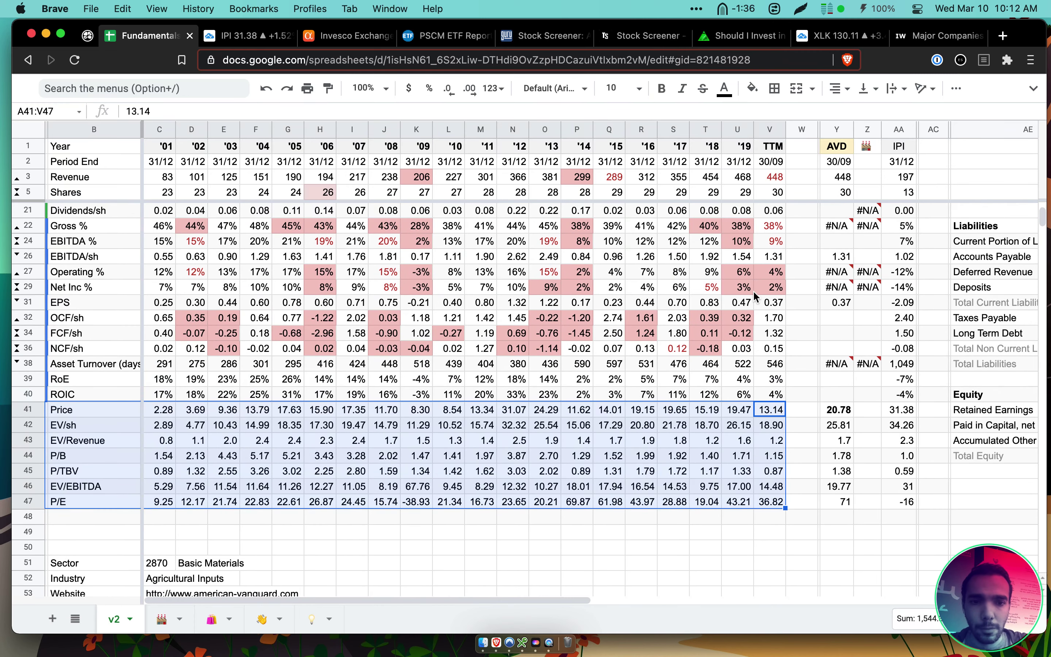
{"action": "scroll", "coordinate": [754, 282], "scroll_direction": "up", "scroll_amount": 1}
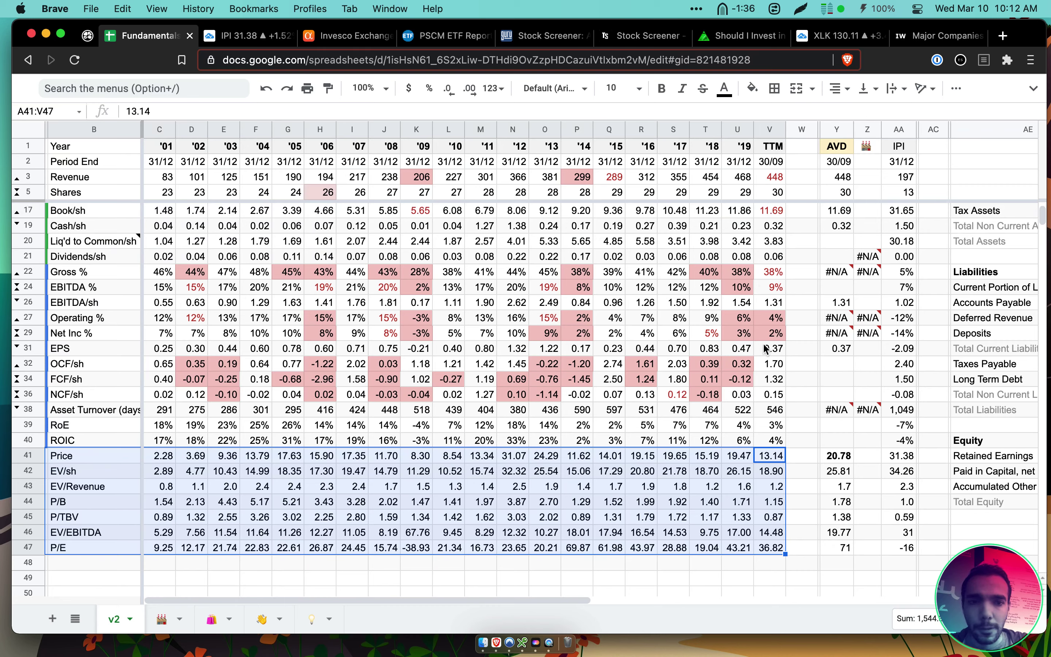
Check AVD's TTM net income margin, its dividends per share since '12, and the rows from Tangible Book/sh to Dividends/sh
{"action": "left_click", "coordinate": [779, 341]}
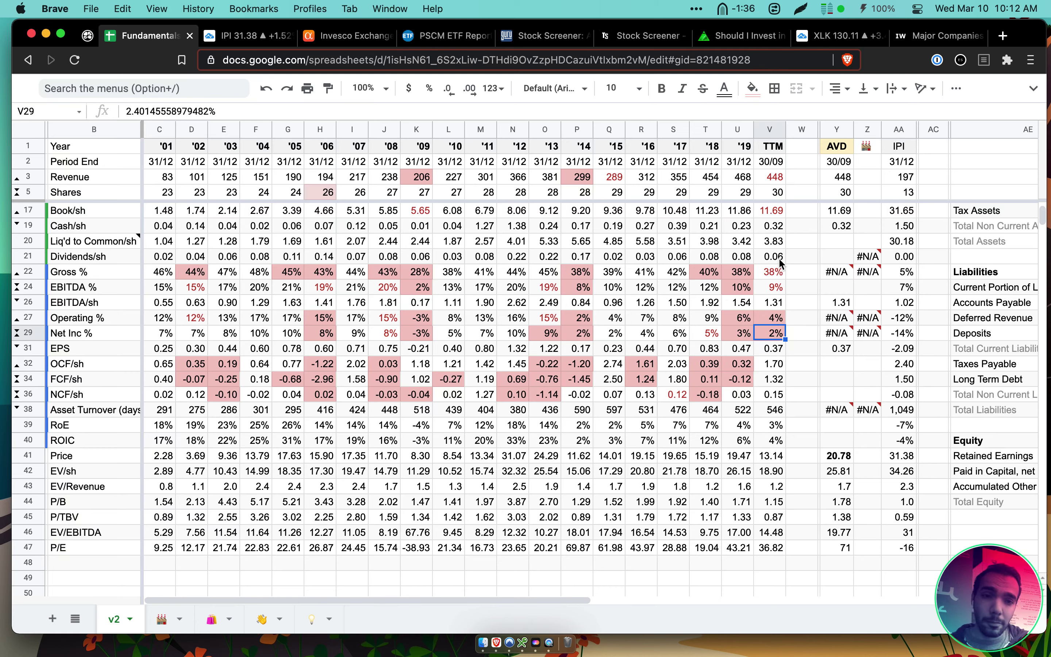
{"action": "left_click", "coordinate": [753, 260]}
{"action": "left_click", "coordinate": [766, 259]}
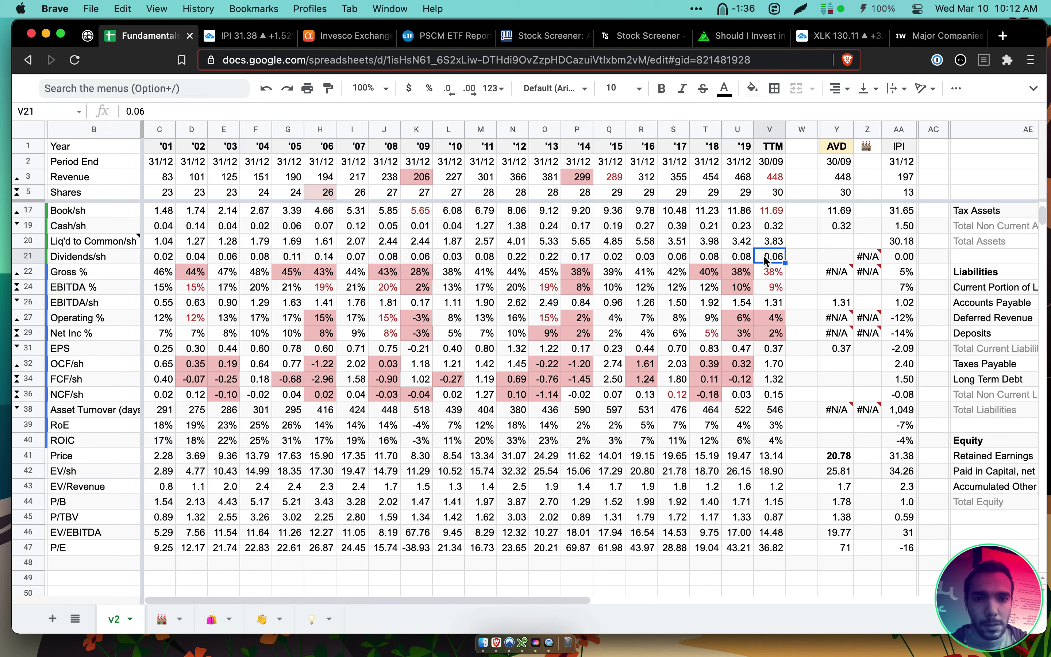
{"action": "left_click", "coordinate": [751, 260]}
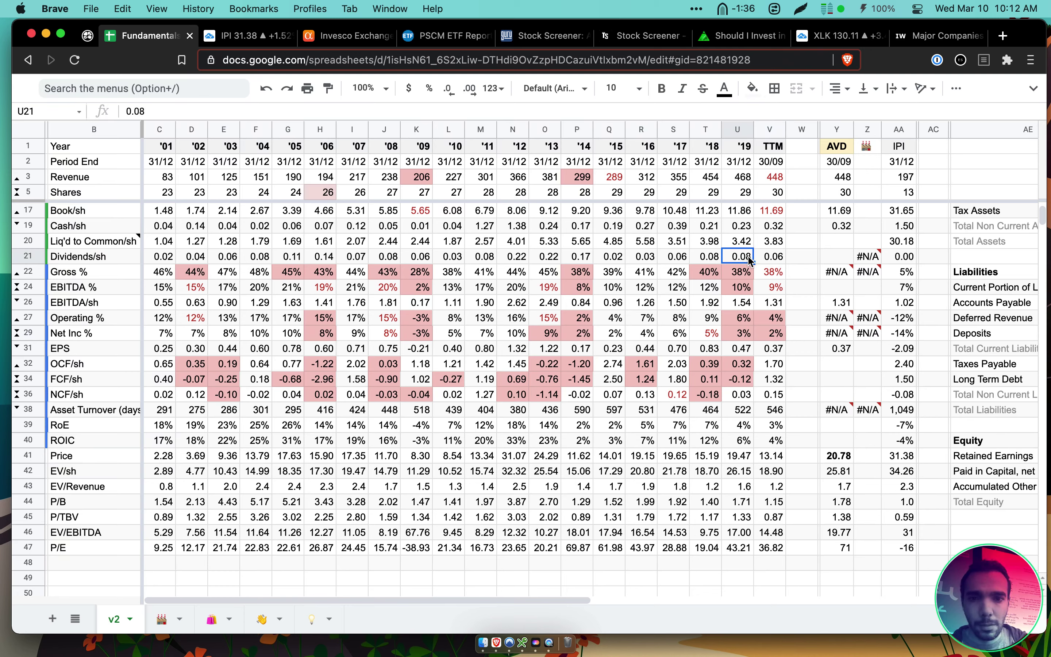
{"action": "left_click_drag", "start_coordinate": [515, 259], "coordinate": [779, 265]}
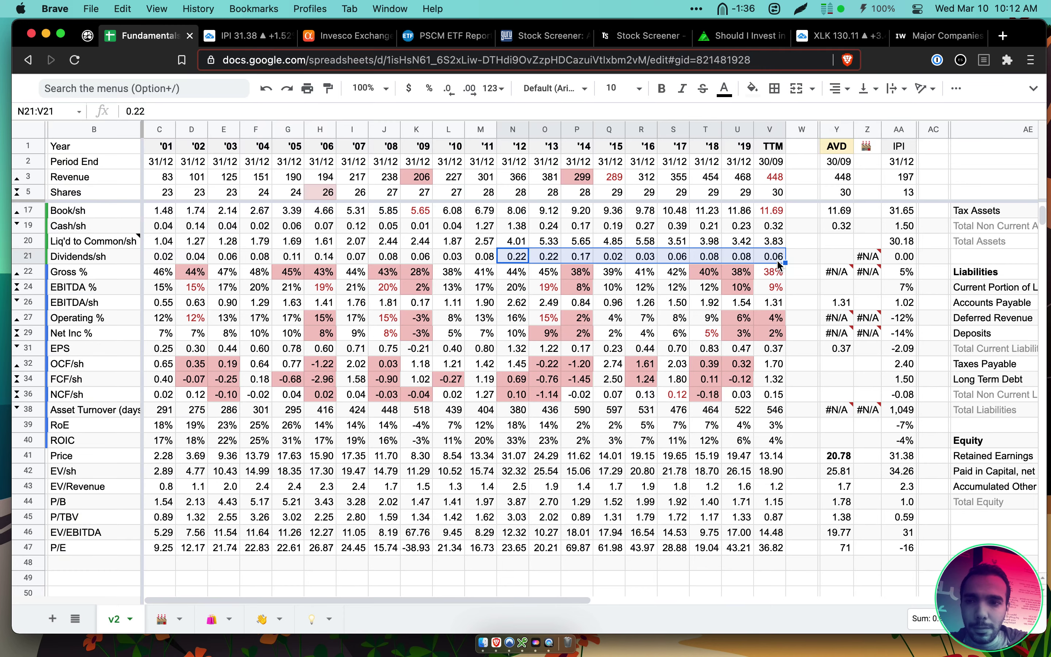
{"action": "scroll", "coordinate": [777, 260], "scroll_direction": "up", "scroll_amount": 2}
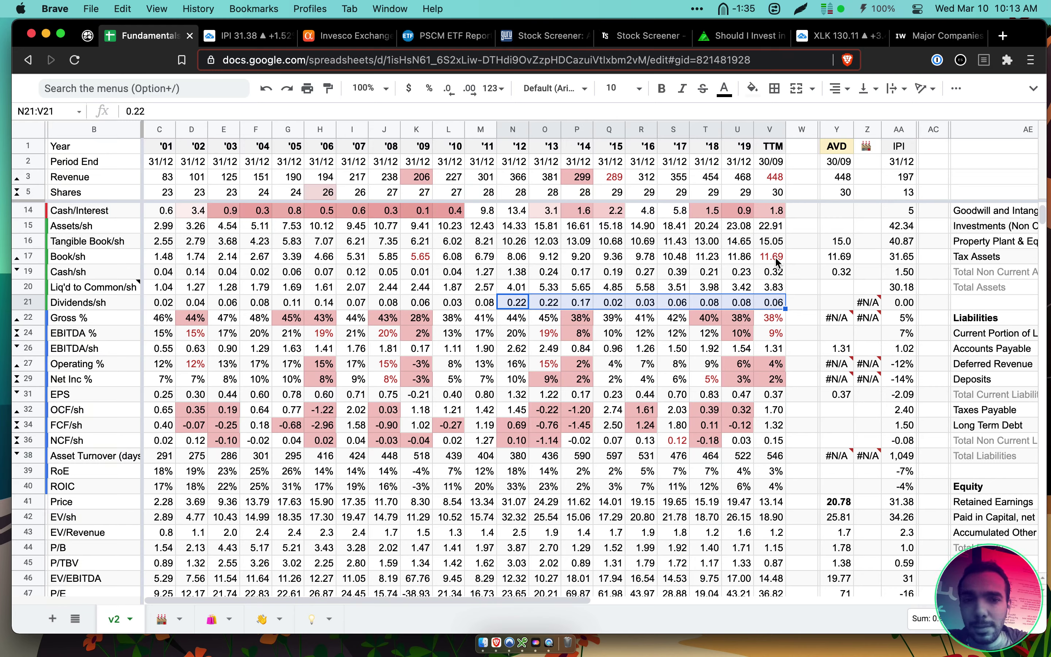
{"action": "left_click_drag", "start_coordinate": [771, 241], "coordinate": [115, 304]}
Compare AVD's current price and EV/EBITDA with its EV/EBITDA history, including '09 and TTM
{"action": "scroll", "coordinate": [302, 371], "scroll_direction": "down", "scroll_amount": 5}
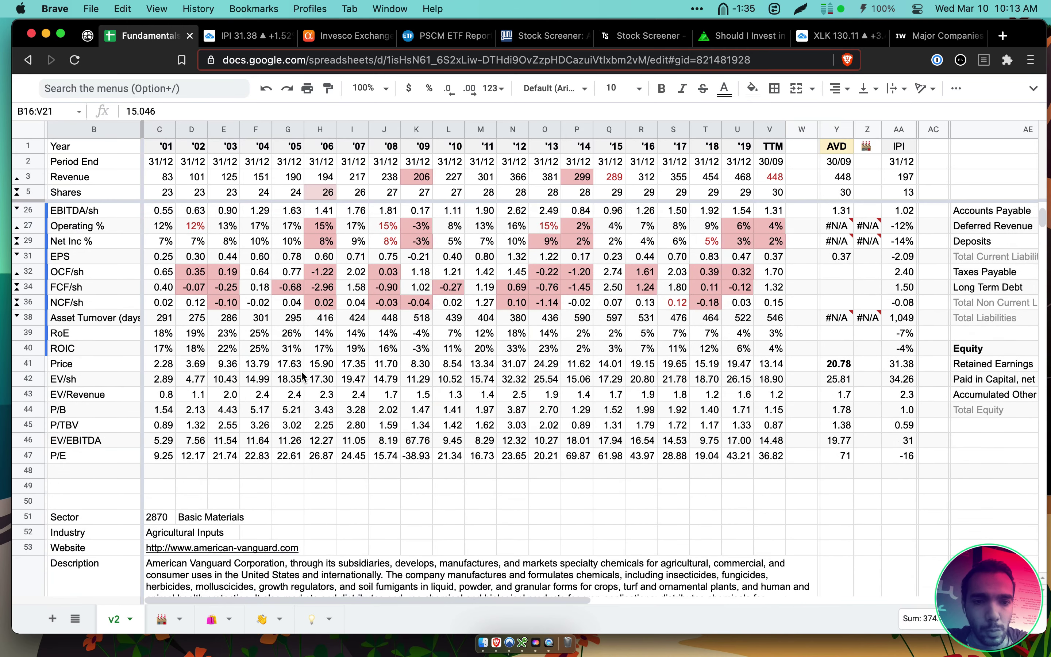
{"action": "left_click", "coordinate": [822, 368]}
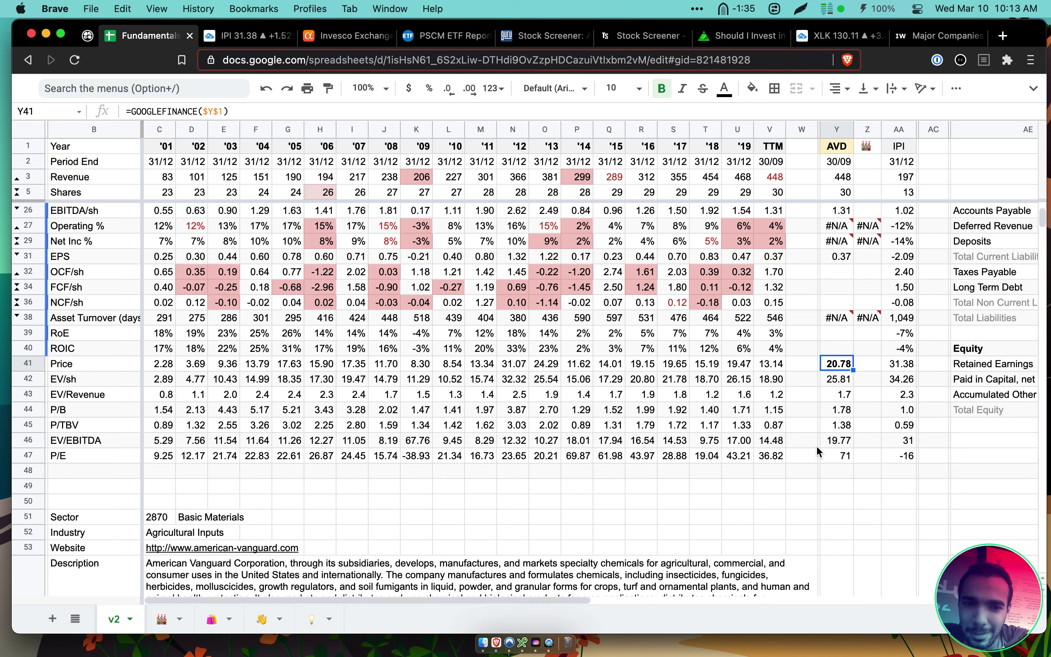
{"action": "left_click", "coordinate": [833, 442]}
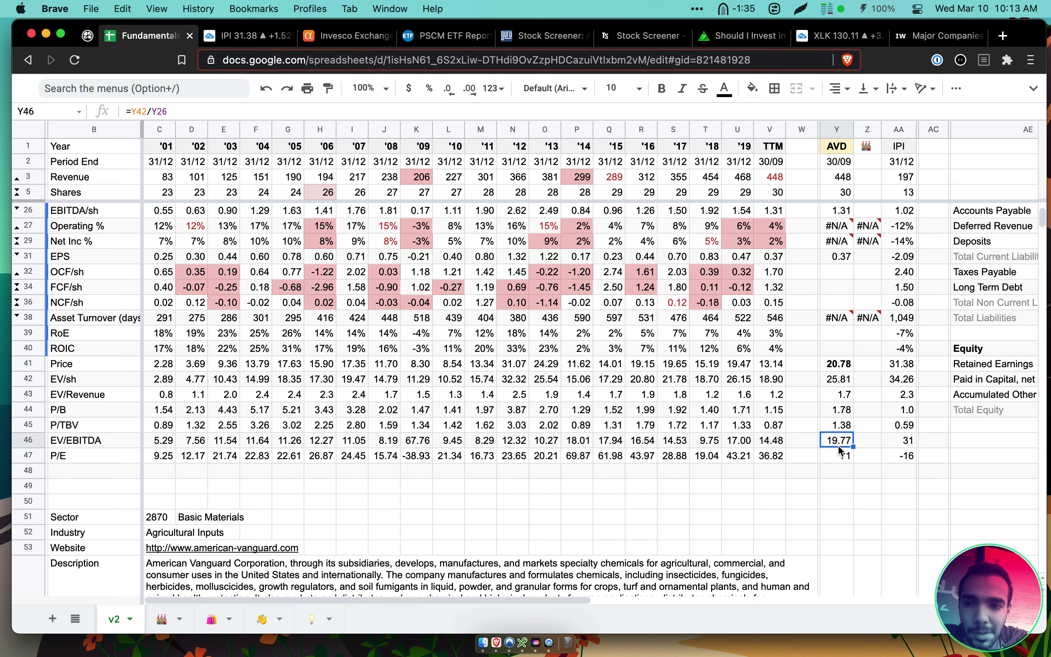
{"action": "left_click", "coordinate": [770, 442]}
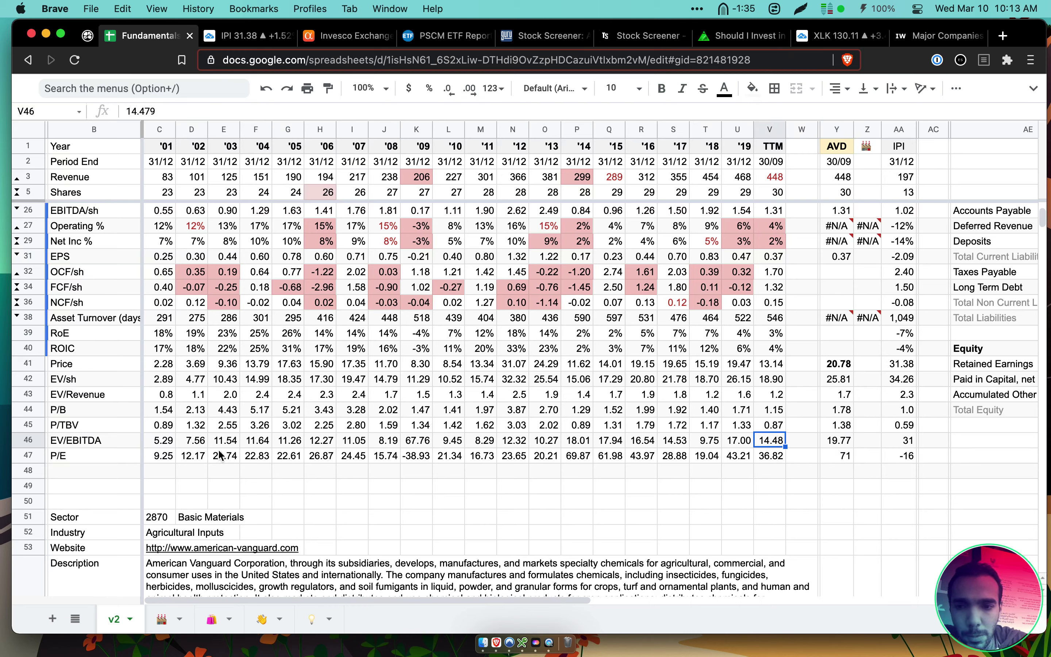
{"action": "left_click", "coordinate": [160, 441]}
{"action": "left_click_drag", "start_coordinate": [416, 439], "coordinate": [782, 441]}
{"action": "left_click", "coordinate": [415, 129]}
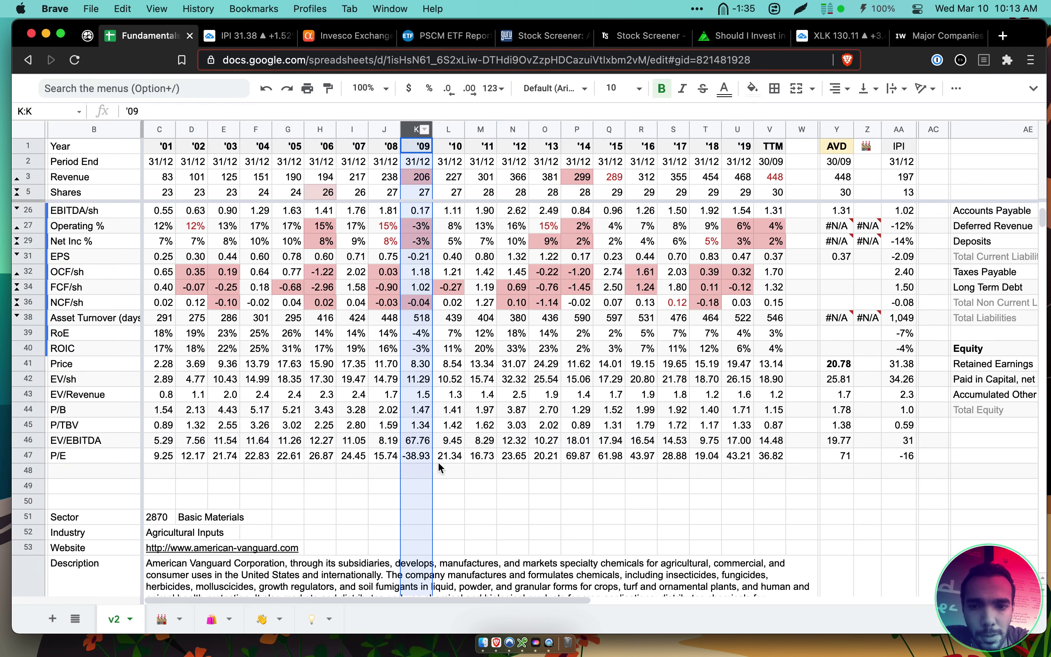
{"action": "left_click", "coordinate": [417, 441]}
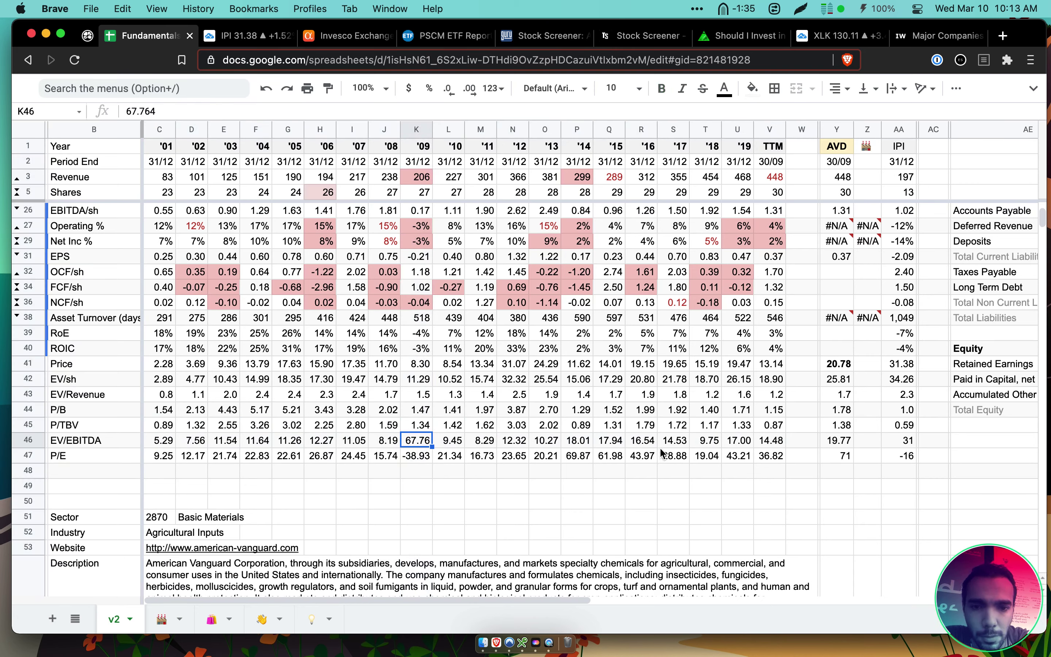
{"action": "left_click", "coordinate": [766, 442]}
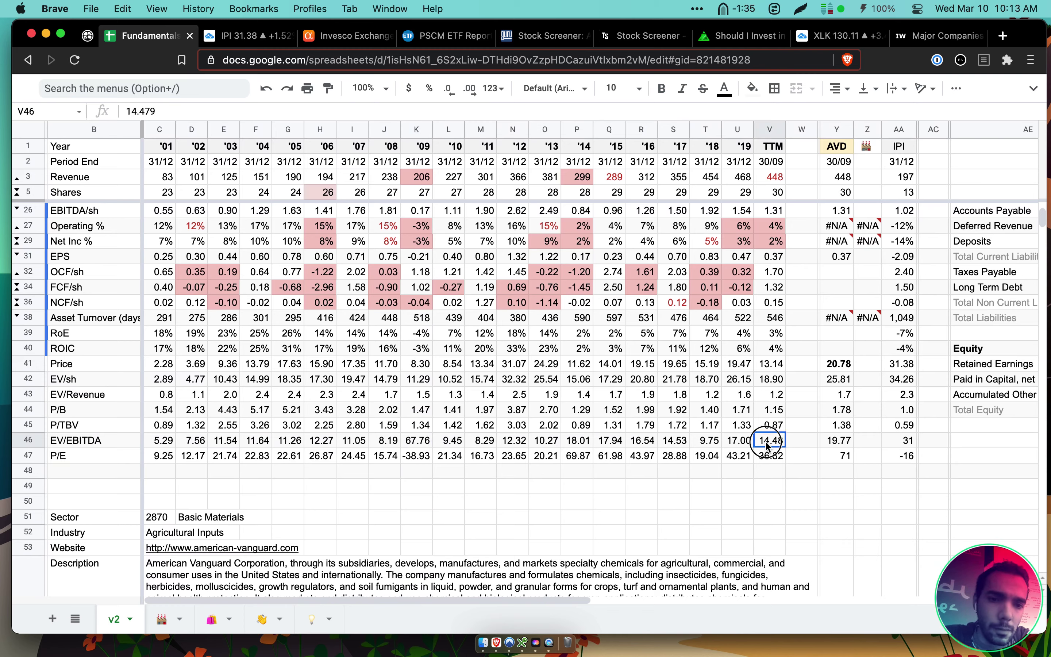
Compare AVD's TTM P/E with the P/E calculated at its current price
{"action": "left_click", "coordinate": [776, 460]}
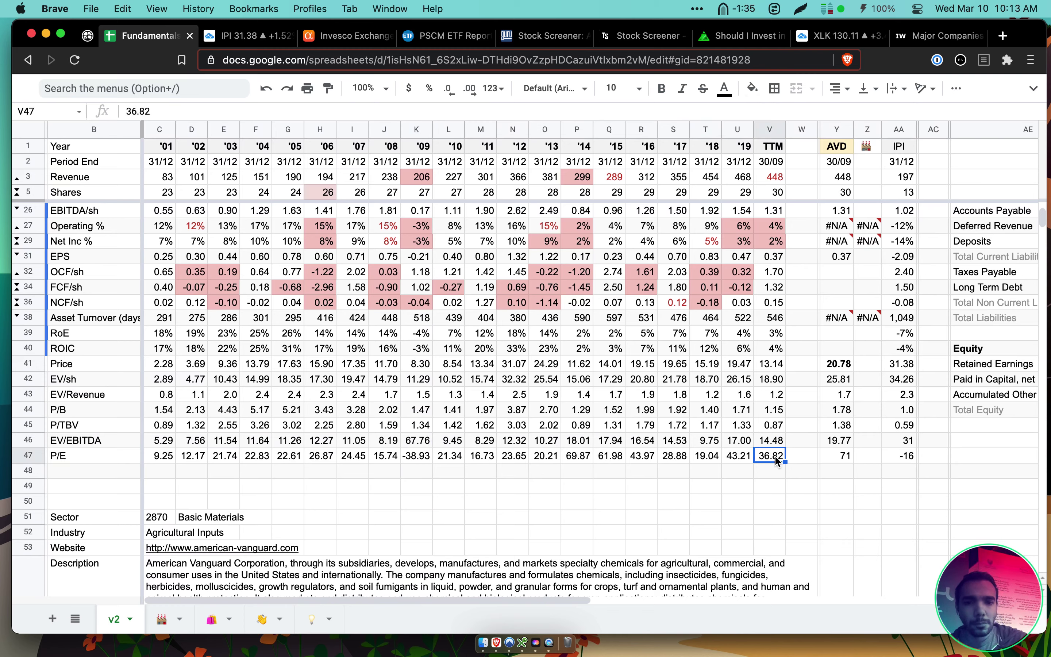
{"action": "key", "text": "Right"}
{"action": "key", "text": "Right"}
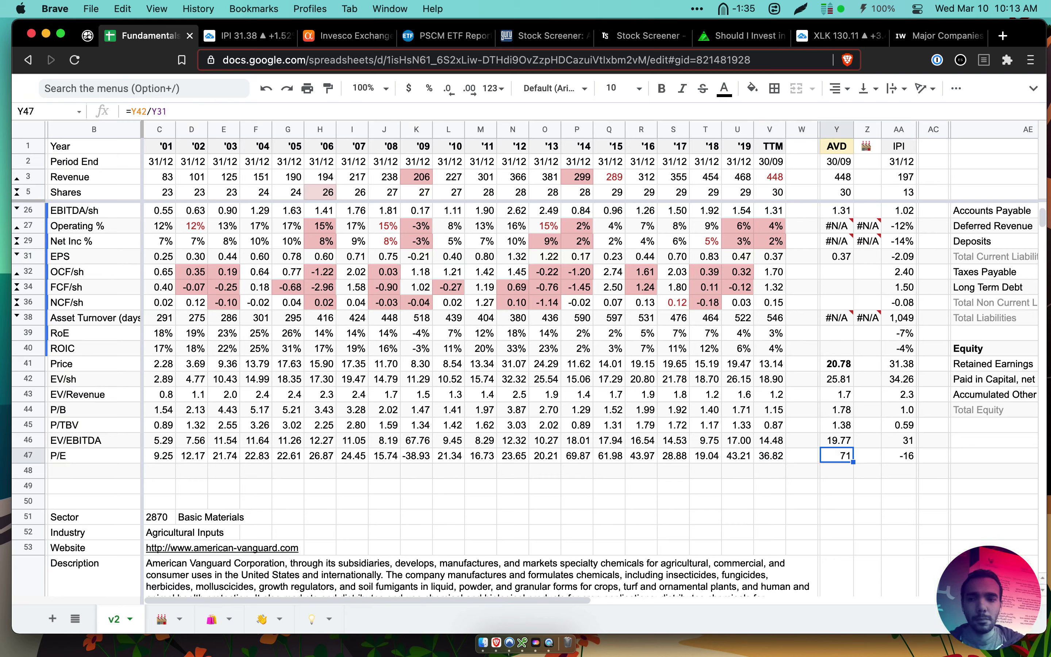
{"action": "key", "text": "Up"}
{"action": "key", "text": "Down"}
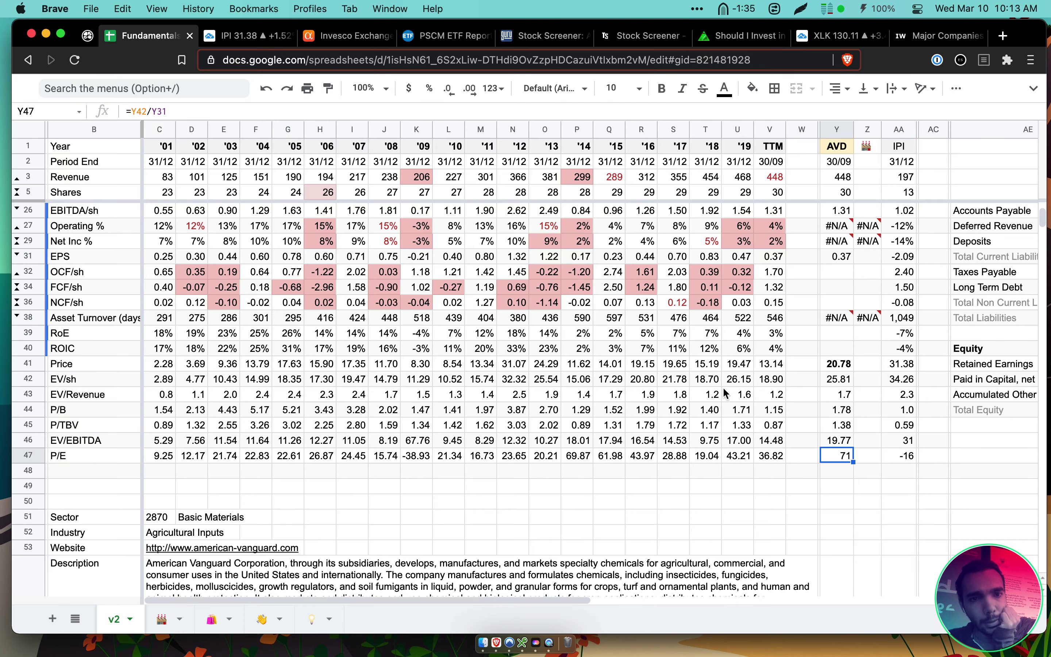
{"action": "scroll", "coordinate": [724, 390], "scroll_direction": "down", "scroll_amount": 3}
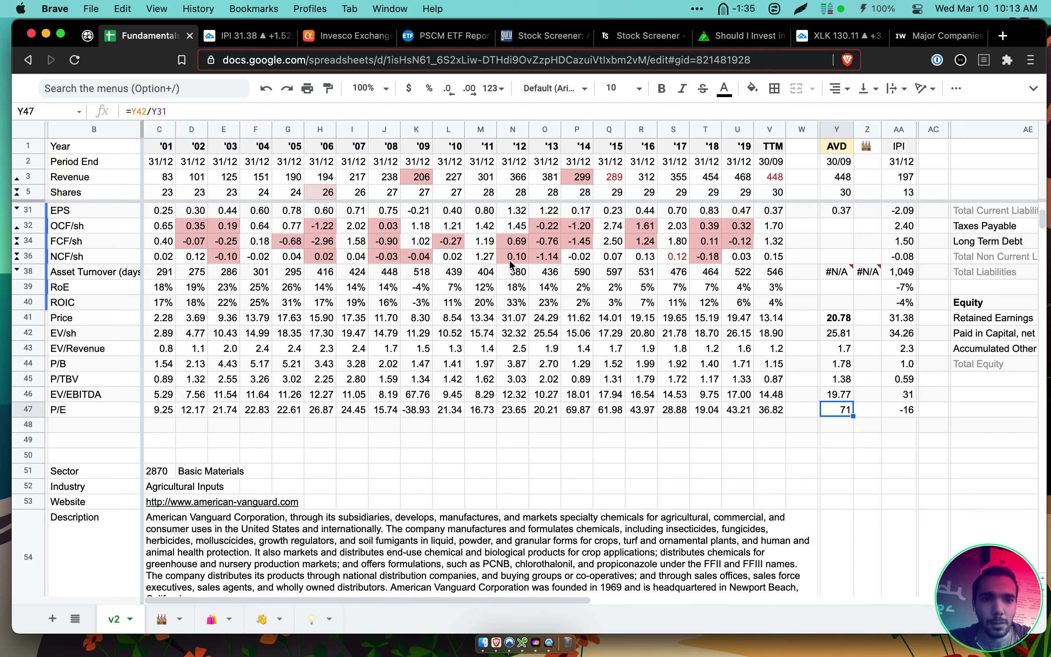
{"action": "scroll", "coordinate": [503, 270], "scroll_direction": "up", "scroll_amount": 10}
Return to the Roam company reviews and add the bullets "Expensive!" and "20x EBITDA" under AVD
{"action": "left_click", "coordinate": [238, 38]}
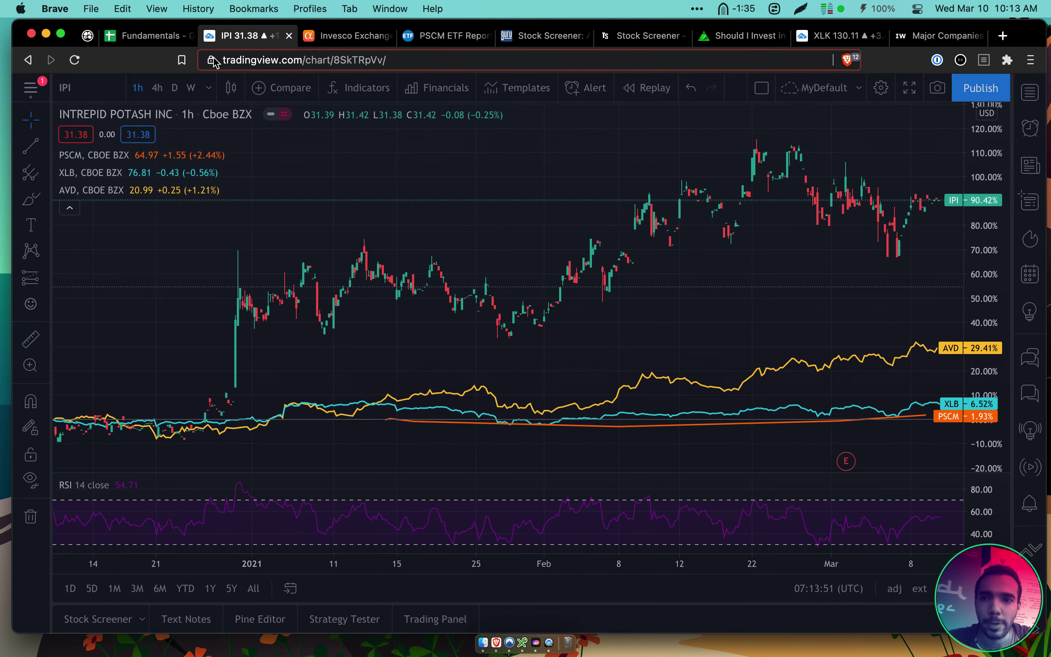
{"action": "left_click", "coordinate": [160, 41]}
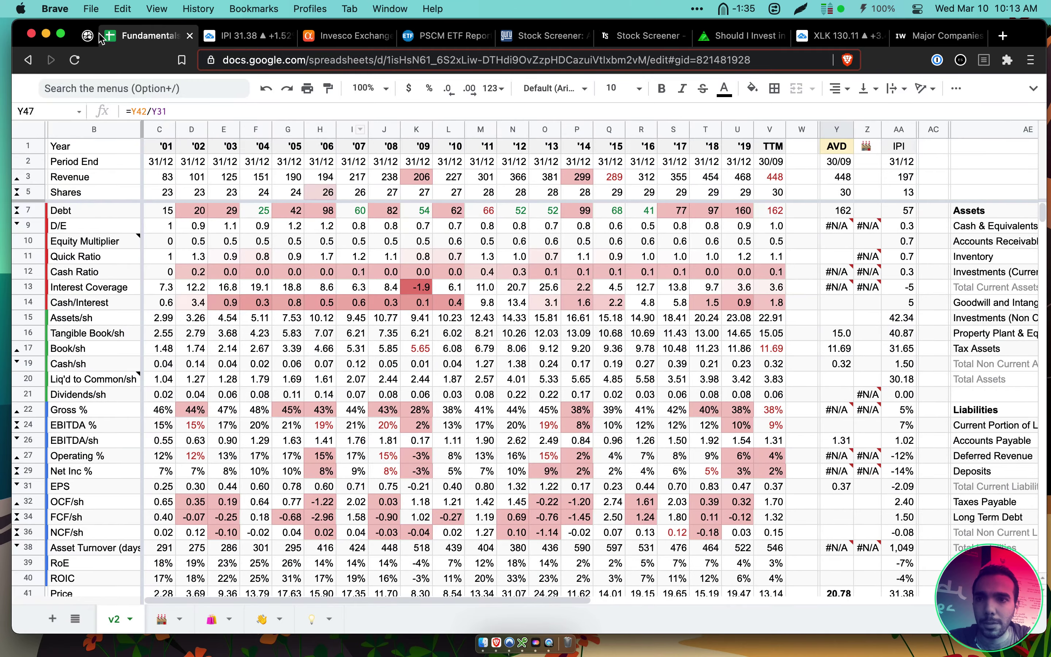
{"action": "left_click", "coordinate": [89, 37]}
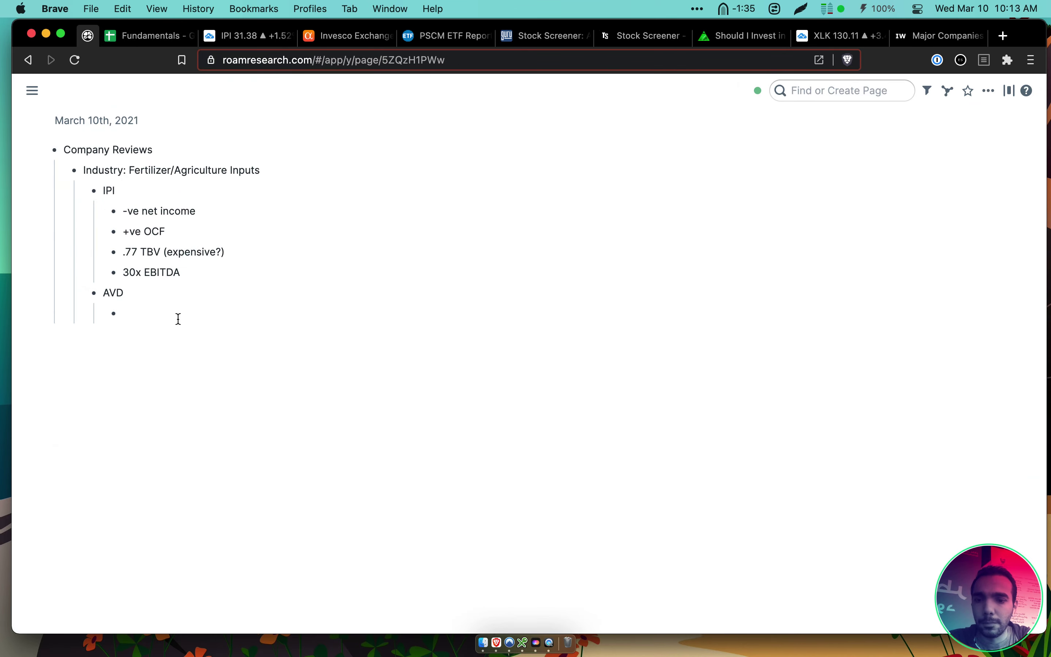
{"action": "type", "text": "Expensive!"}
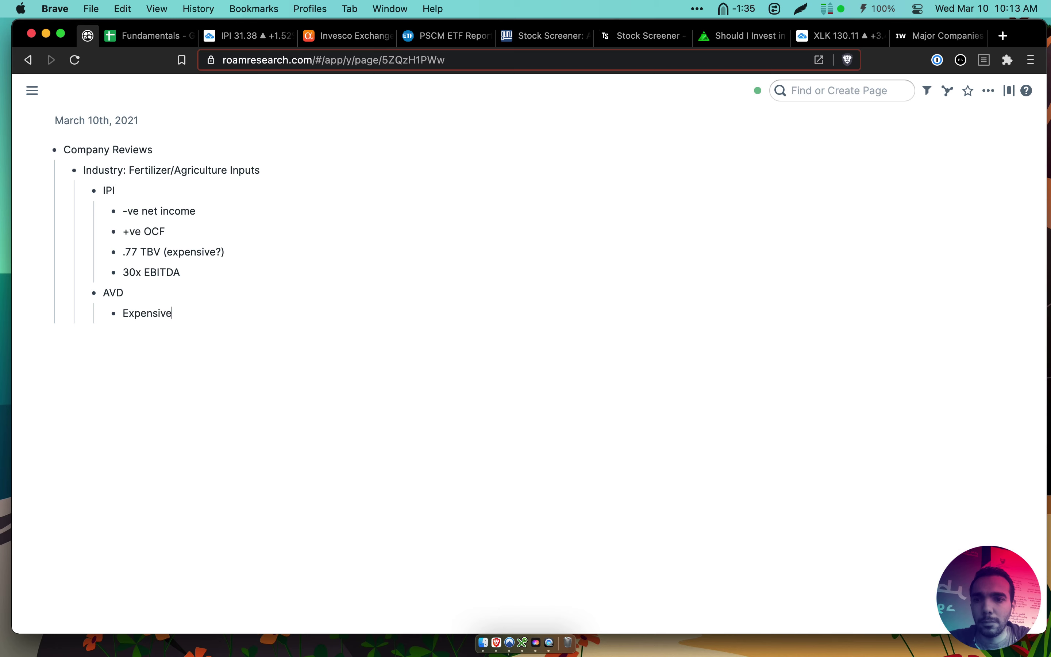
{"action": "key", "text": "Return"}
{"action": "type", "text": "20x EBITDA"}
Add the bullet "70x EPS" below the EBITDA note under AVD
{"action": "key", "text": "Return"}
{"action": "type", "text": "70"}
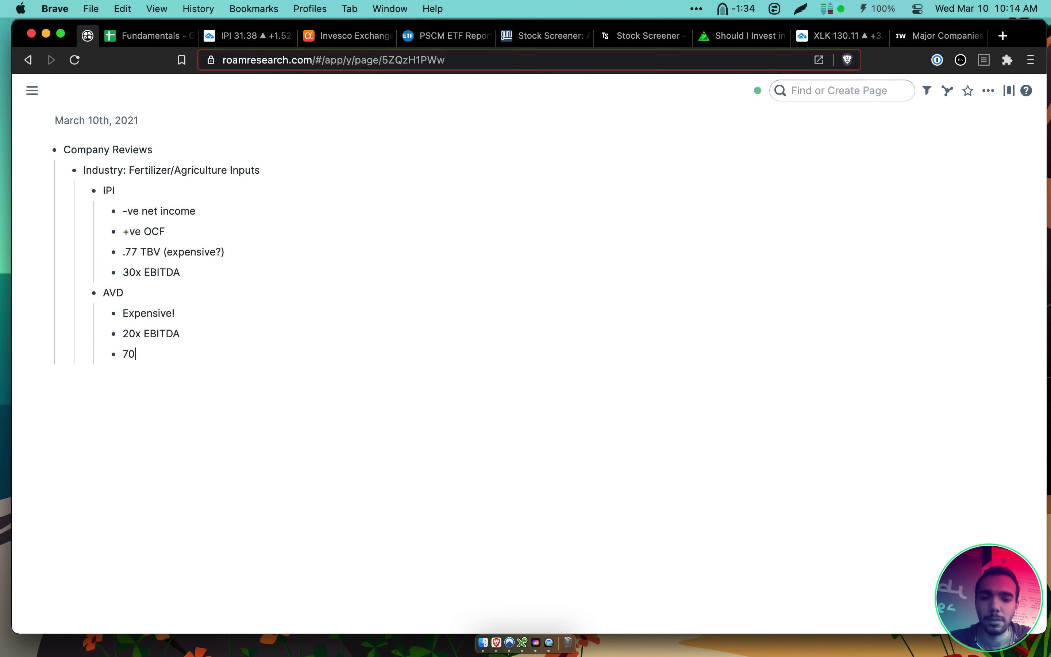
{"action": "type", "text": "x P/E"}
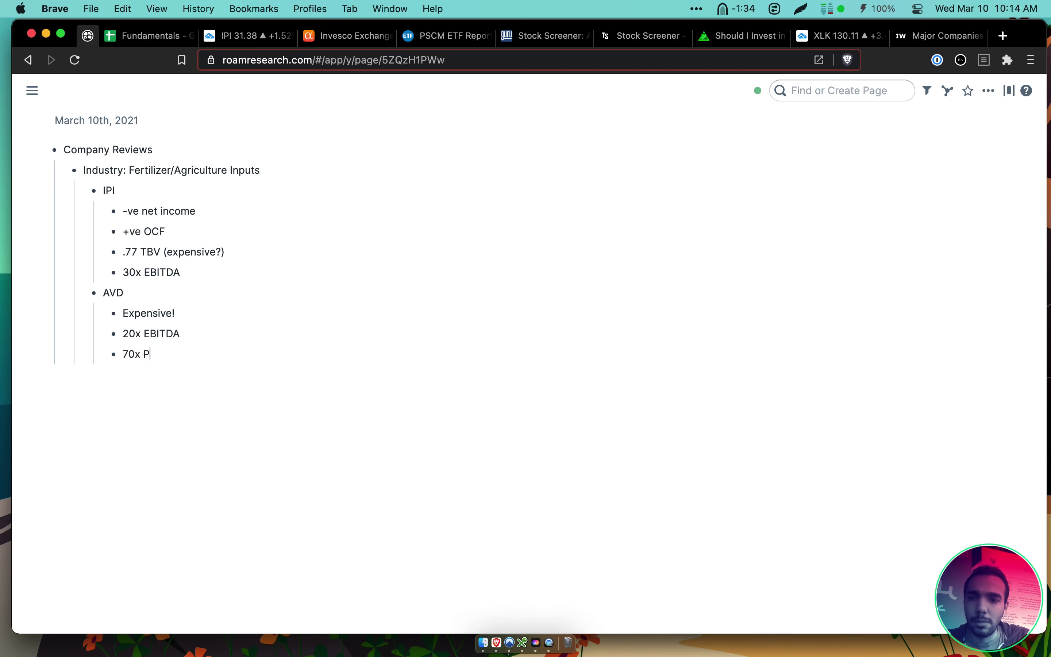
{"action": "key", "text": "BackSpace"}
{"action": "key", "text": "BackSpace"}
{"action": "key", "text": "BackSpace"}
{"action": "type", "text": "E"}
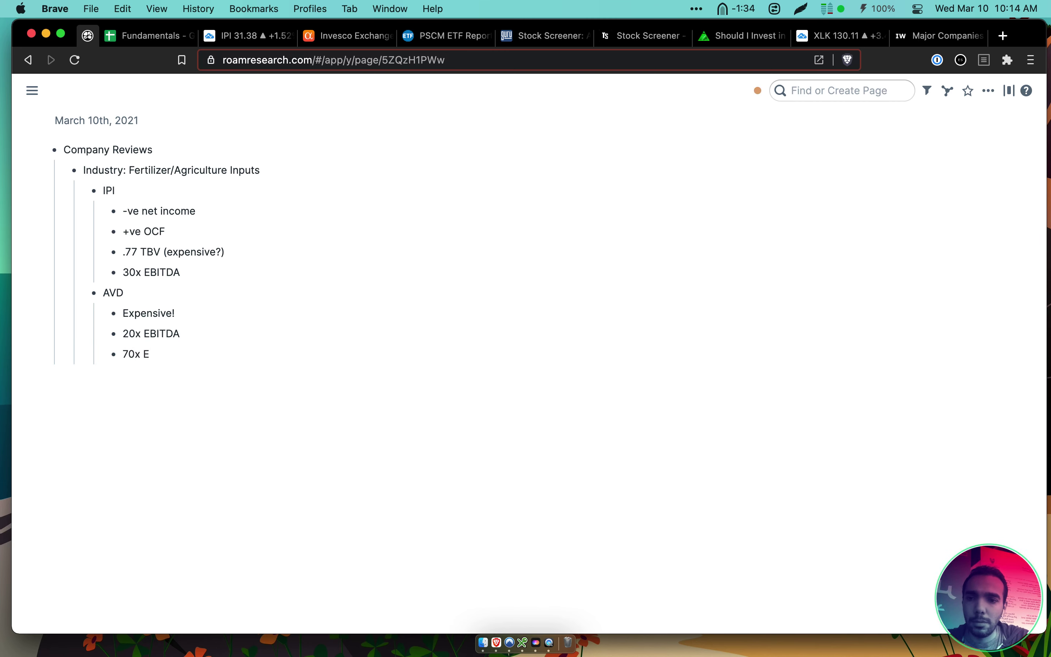
{"action": "type", "text": "PS"}
Insert the bullet "+ve net income" directly below "Expensive!" in the AVD notes
{"action": "left_click", "coordinate": [191, 320]}
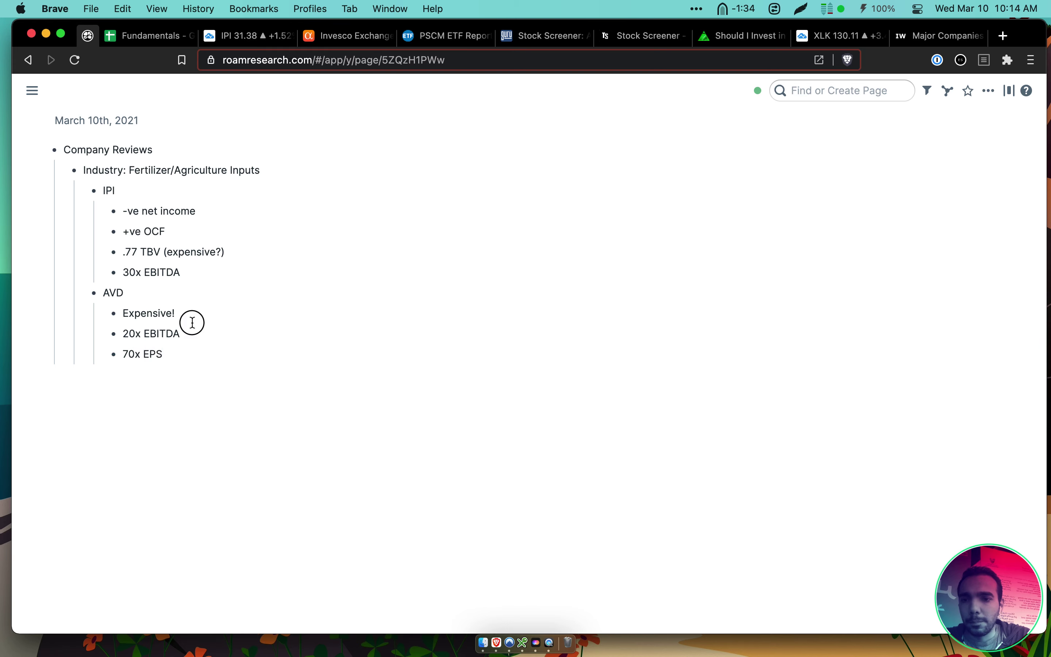
{"action": "key", "text": "Return"}
{"action": "type", "text": "+ve ntet"}
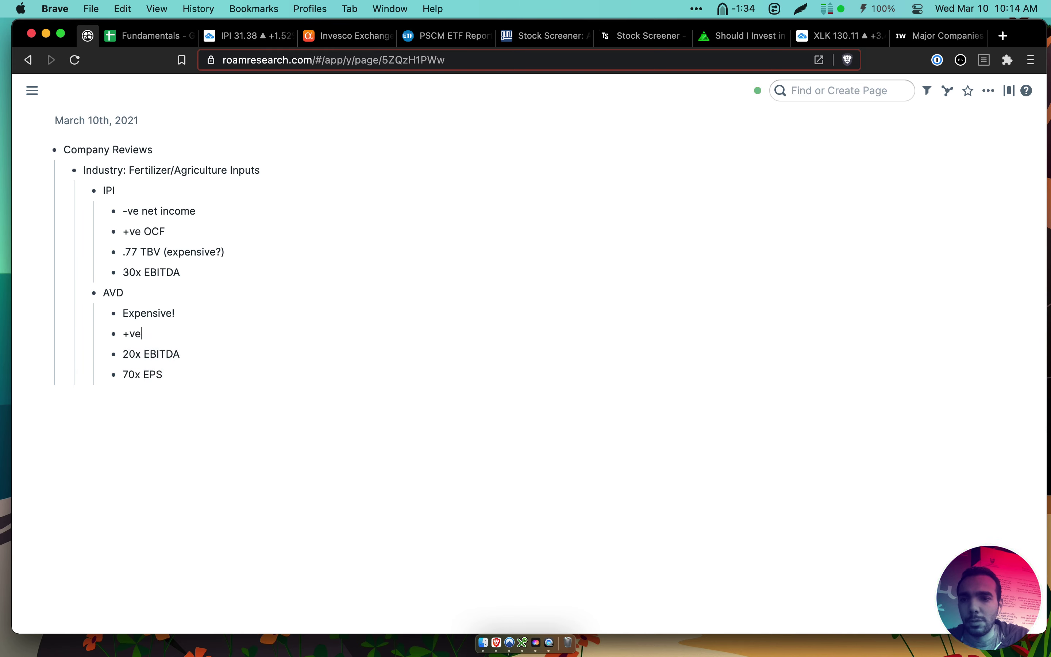
{"action": "key", "text": "BackSpace"}
{"action": "key", "text": "BackSpace"}
{"action": "key", "text": "BackSpace"}
{"action": "type", "text": "et income"}
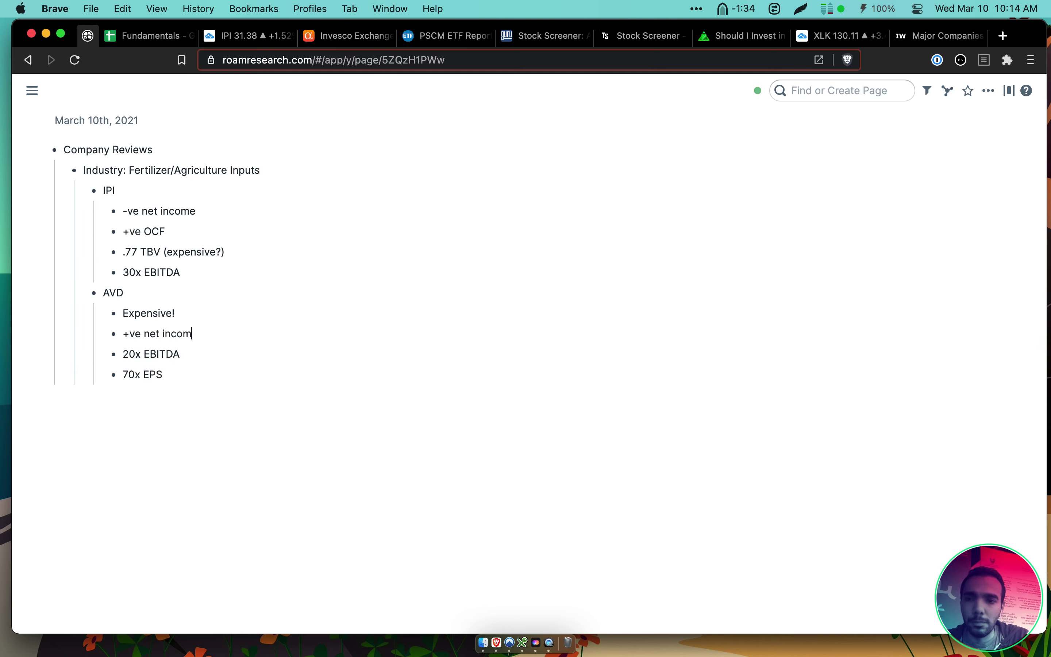
{"action": "key", "text": "Return"}
{"action": "type", "text": "`"}
{"action": "key", "text": "BackSpace"}
{"action": "key", "text": "BackSpace"}
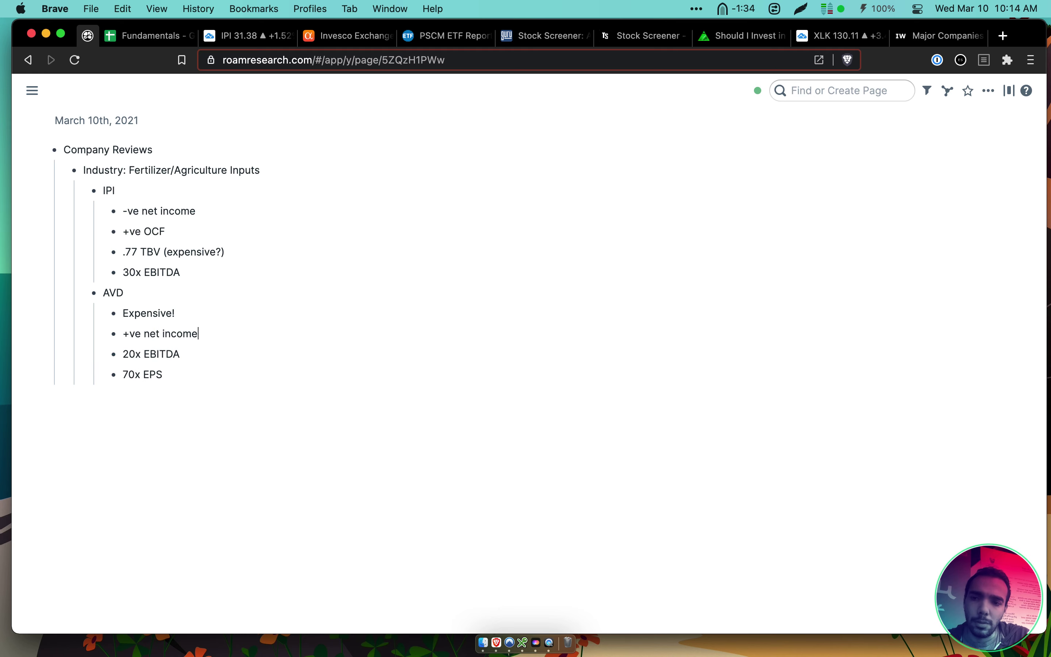
Add the bullet "Bankruptcy risk" directly below "Expensive!" in the AVD notes
{"action": "key", "text": "Return"}
{"action": "type", "text": "Bankgru"}
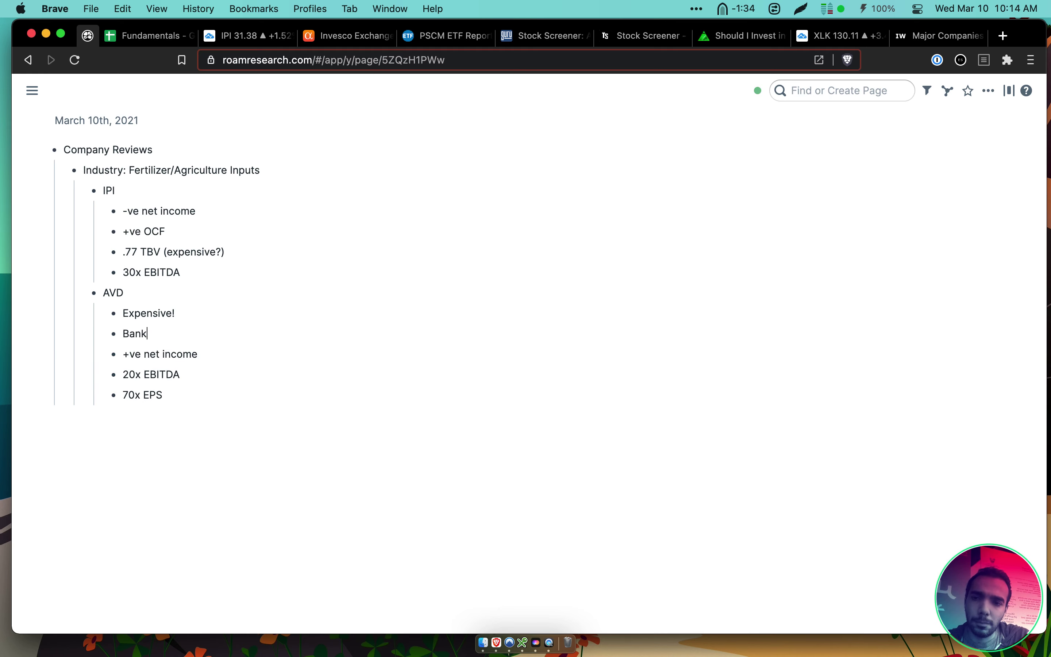
{"action": "key", "text": "BackSpace"}
{"action": "key", "text": "BackSpace"}
{"action": "key", "text": "BackSpace"}
{"action": "type", "text": "ruptch r"}
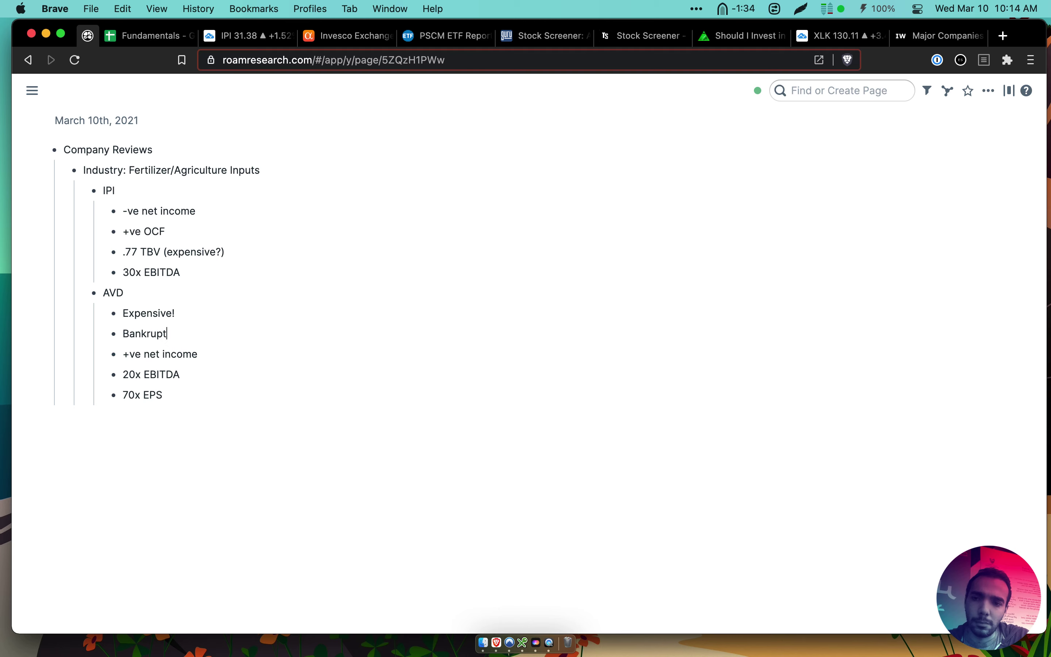
{"action": "key", "text": "BackSpace"}
{"action": "key", "text": "BackSpace"}
{"action": "key", "text": "BackSpace"}
{"action": "type", "text": "y risk"}
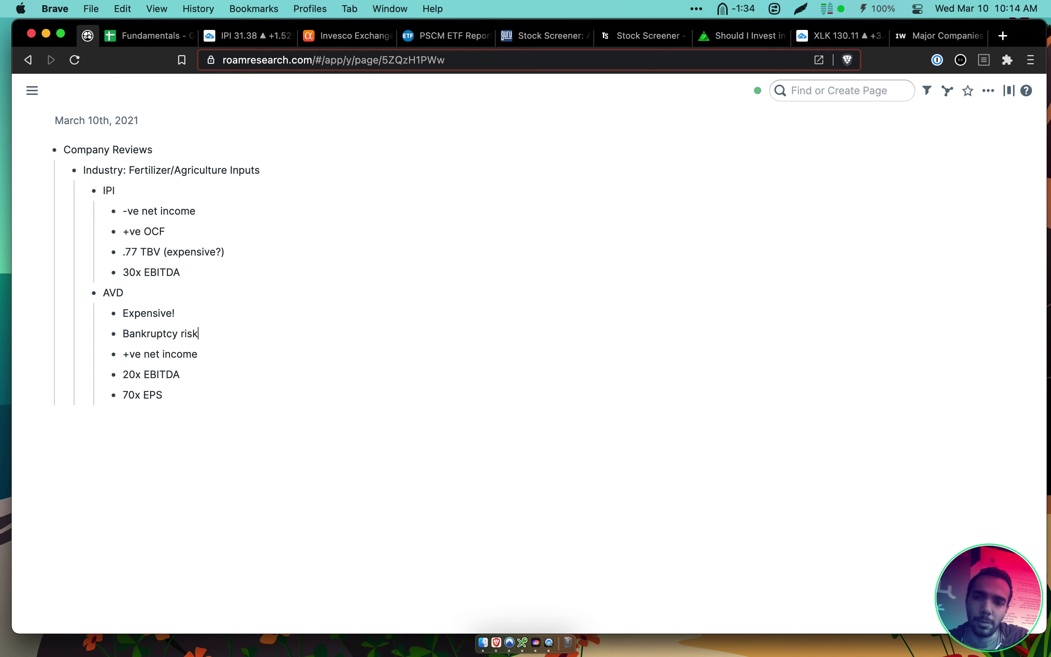
{"action": "key", "text": "Tab"}
{"action": "key", "text": "shift+Tab"}
Nest the sub-bullet "Low cash ratio" under "Bankruptcy risk"
{"action": "key", "text": "Return"}
{"action": "key", "text": "Tab"}
{"action": "type", "text": "-ve"}
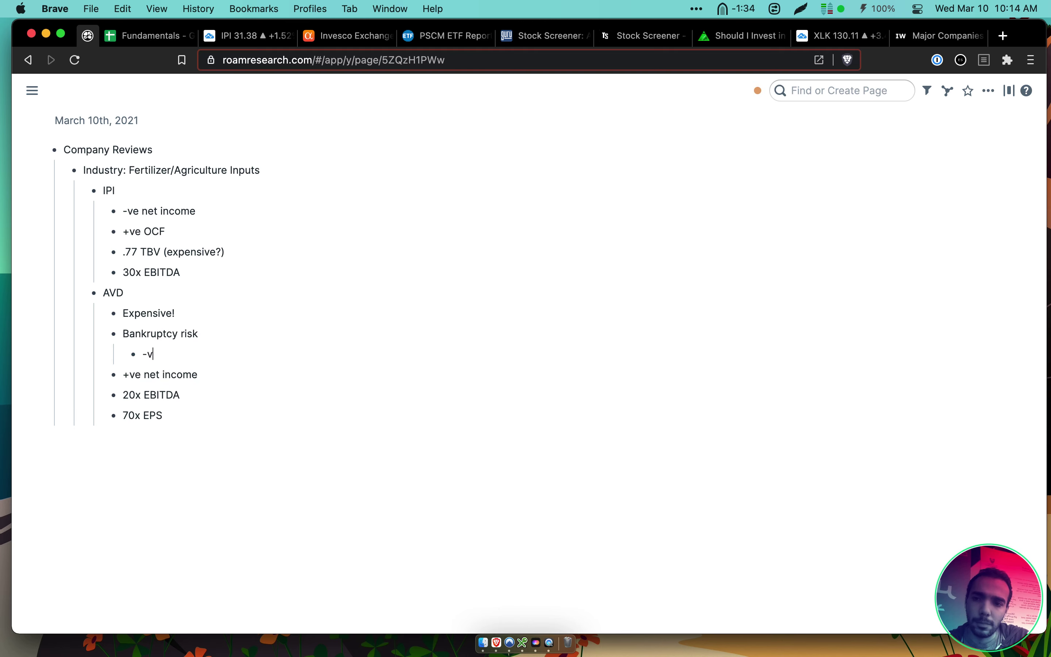
{"action": "key", "text": "BackSpace"}
{"action": "key", "text": "BackSpace"}
{"action": "key", "text": "BackSpace"}
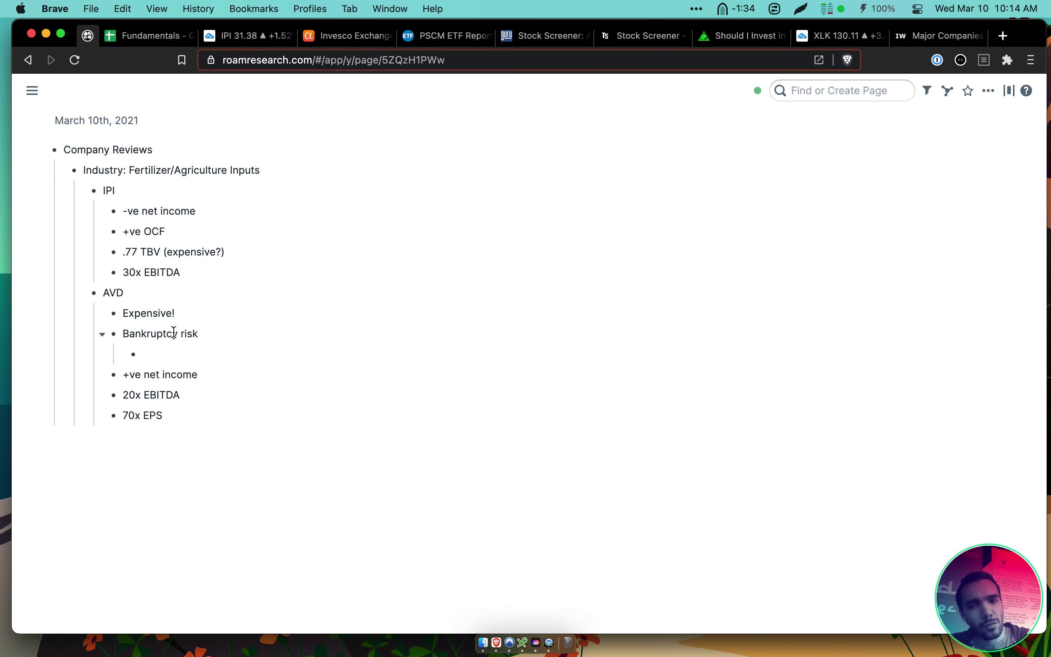
{"action": "type", "text": "L"}
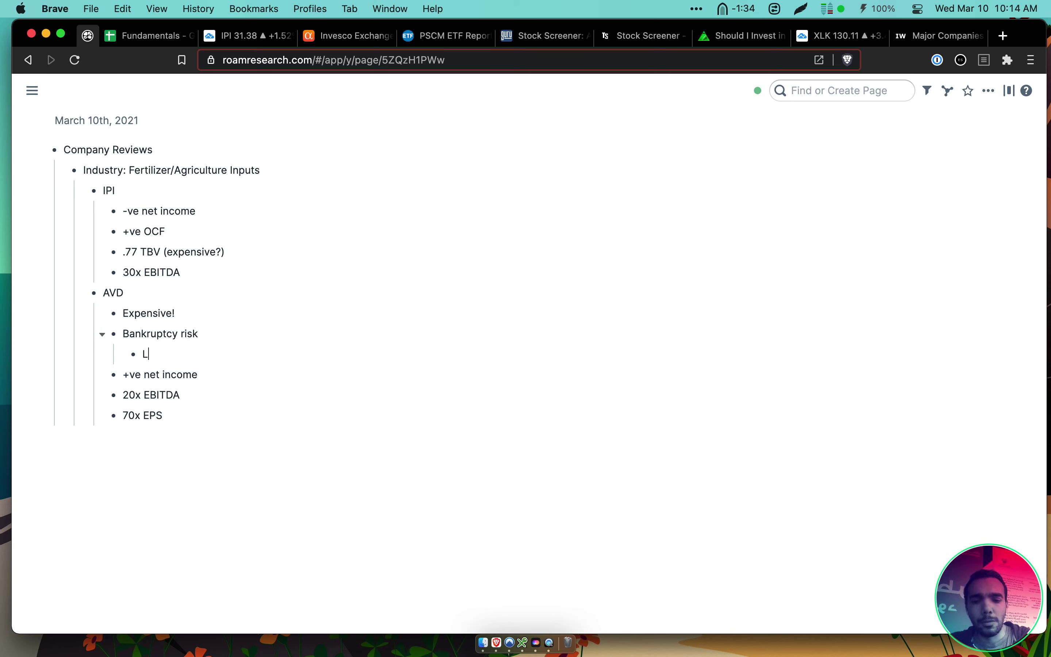
{"action": "type", "text": "ow cash ratio"}
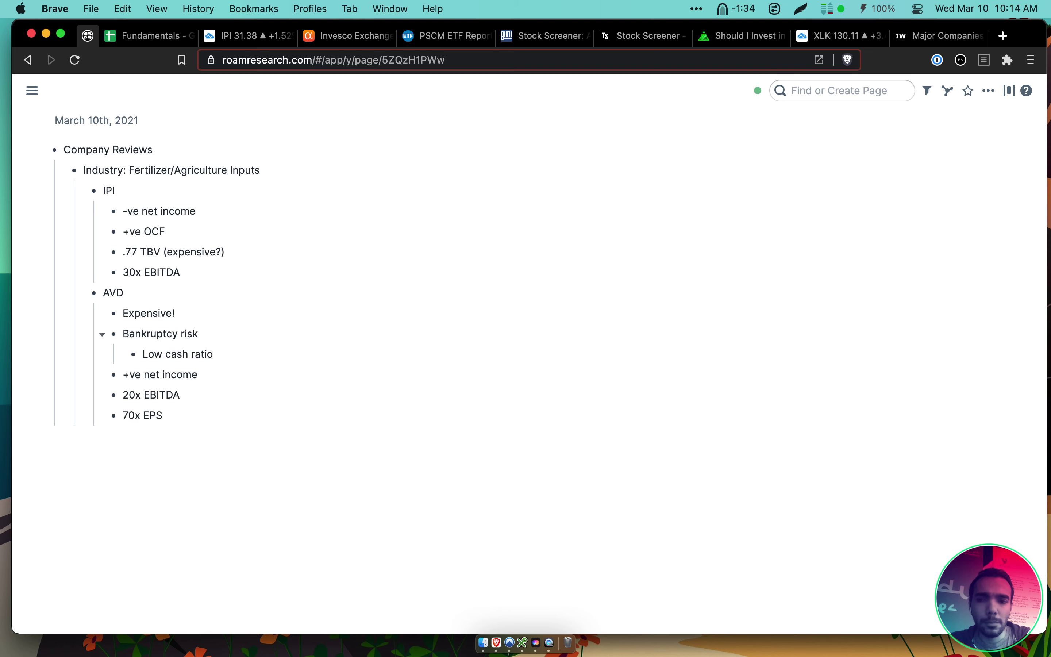
Add the sub-bullet "2 years cash/interest" below "Low cash ratio"
{"action": "key", "text": "Return"}
{"action": "type", "text": "High"}
{"action": "key", "text": "BackSpace"}
{"action": "key", "text": "BackSpace"}
{"action": "key", "text": "BackSpace"}
{"action": "key", "text": "BackSpace"}
{"action": "key", "text": "BackSpace"}
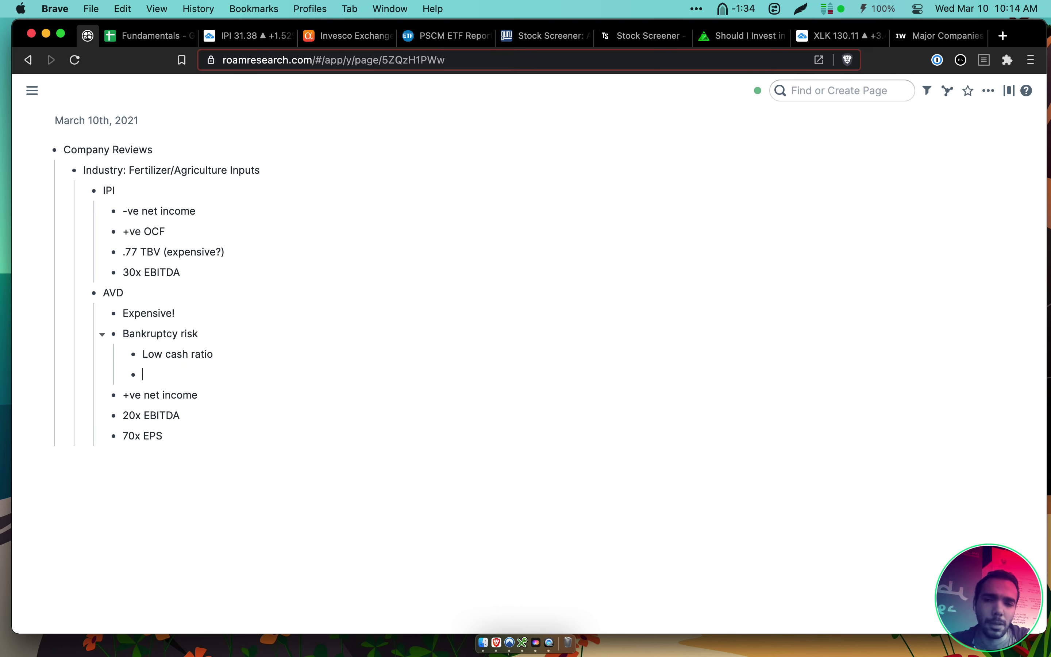
{"action": "key", "text": "Return"}
{"action": "type", "text": "2"}
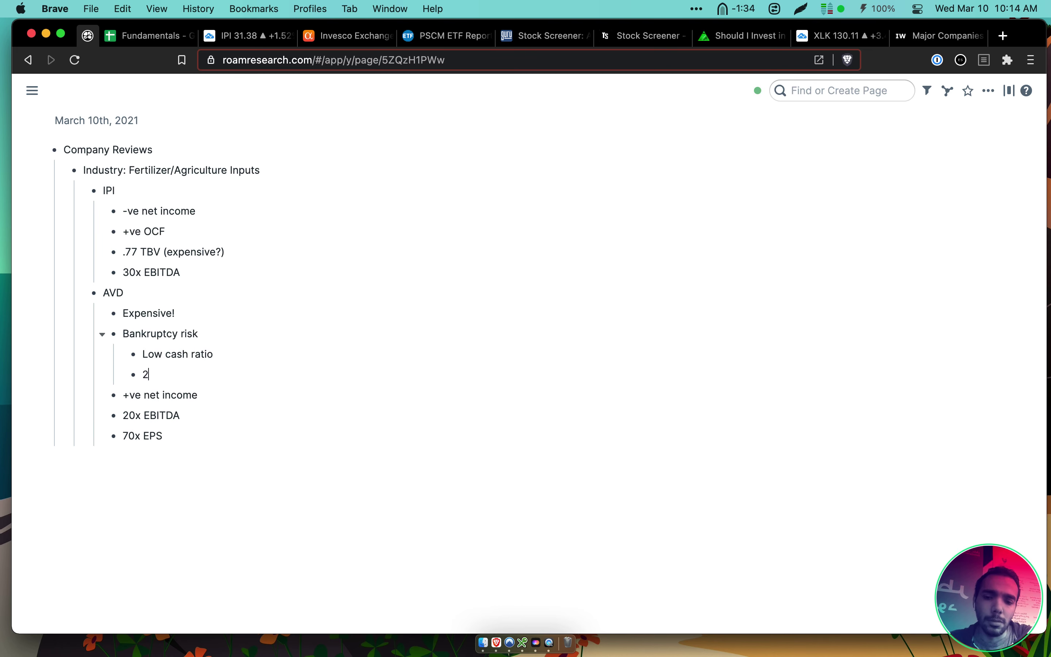
{"action": "type", "text": " years"}
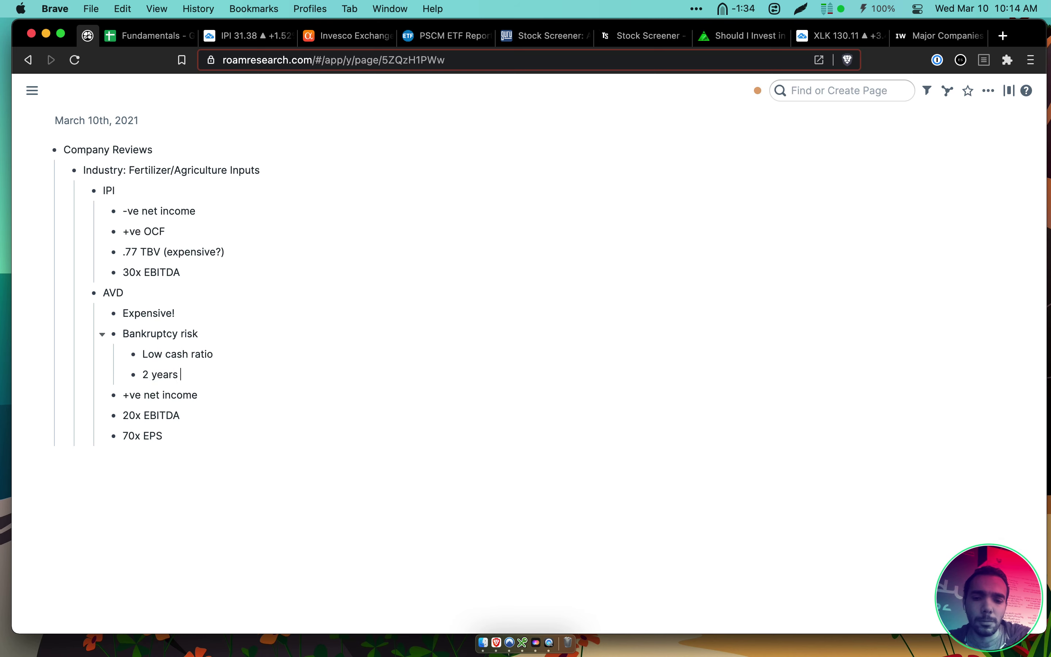
{"action": "type", "text": " intere"}
{"action": "key", "text": "alt+BackSpace"}
{"action": "type", "text": "cash/"}
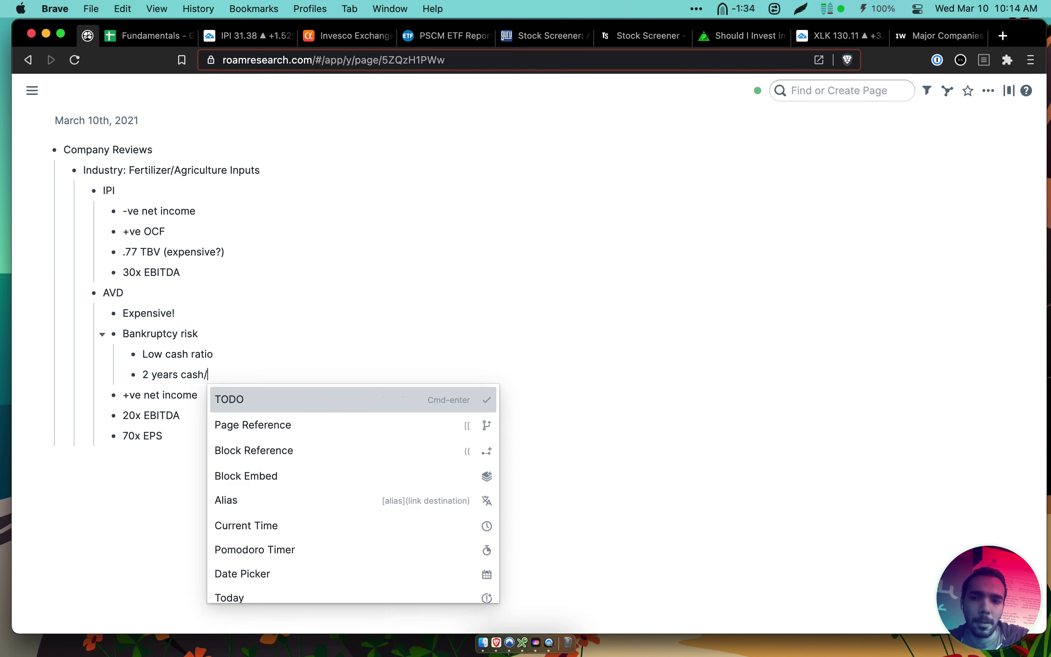
{"action": "type", "text": "interest"}
Insert an empty sub-bullet above "Low cash ratio" under "Bankruptcy risk"
{"action": "key", "text": "Up"}
{"action": "key", "text": "cmd+Left"}
{"action": "key", "text": "Return"}
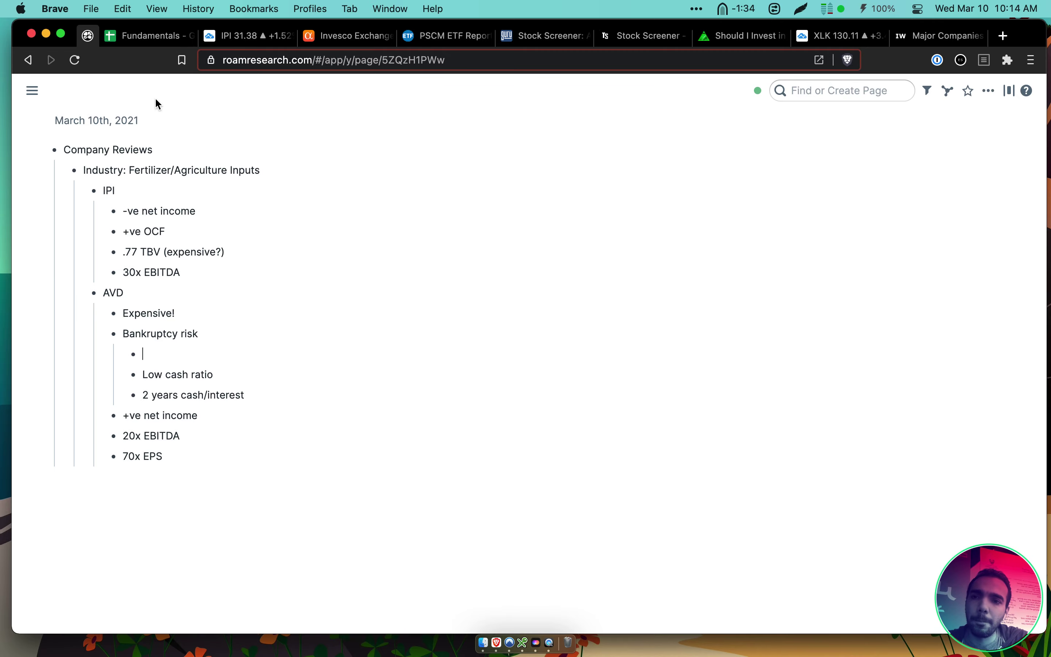
Switch to the Fundamentals spreadsheet and review AVD's Interest Coverage across all years through TTM
{"action": "left_click", "coordinate": [156, 37]}
{"action": "left_click", "coordinate": [393, 333]}
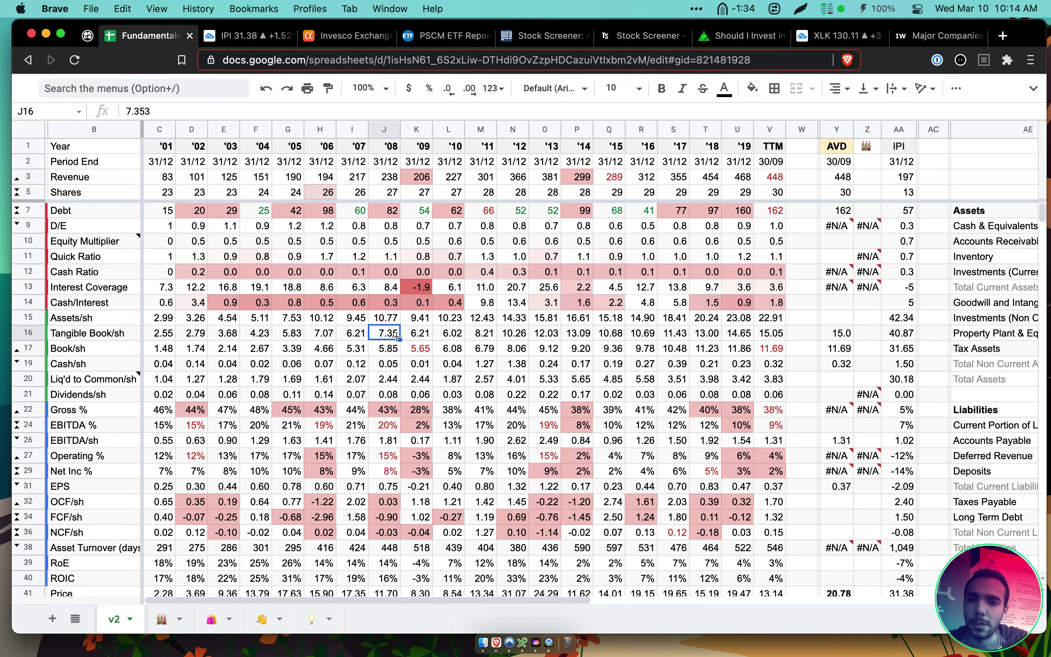
{"action": "left_click", "coordinate": [128, 290]}
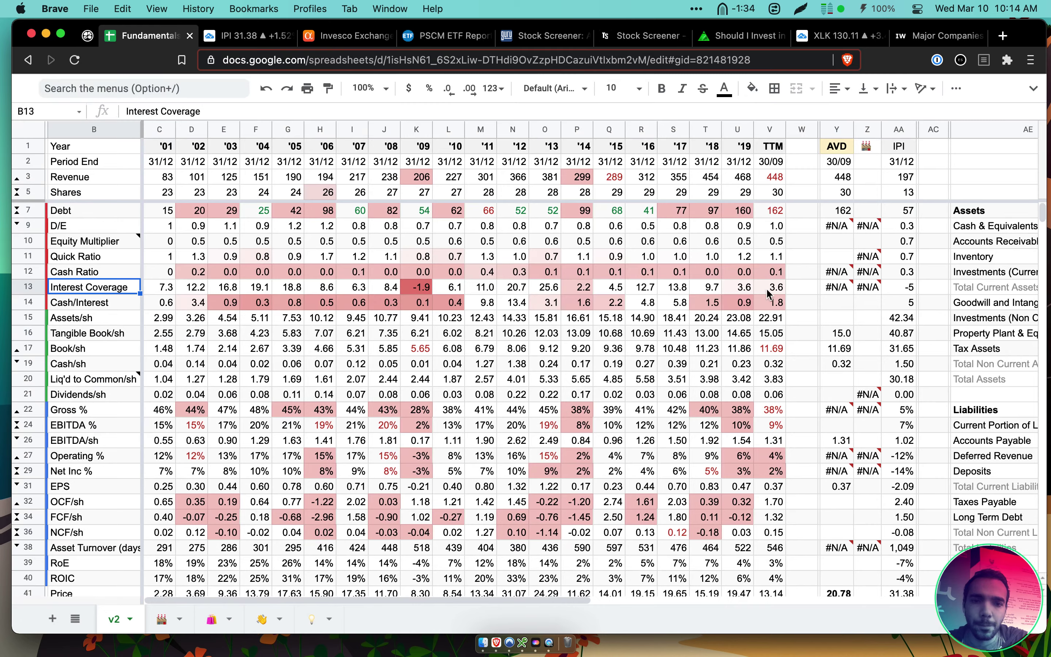
{"action": "left_click_drag", "start_coordinate": [768, 290], "coordinate": [80, 292]}
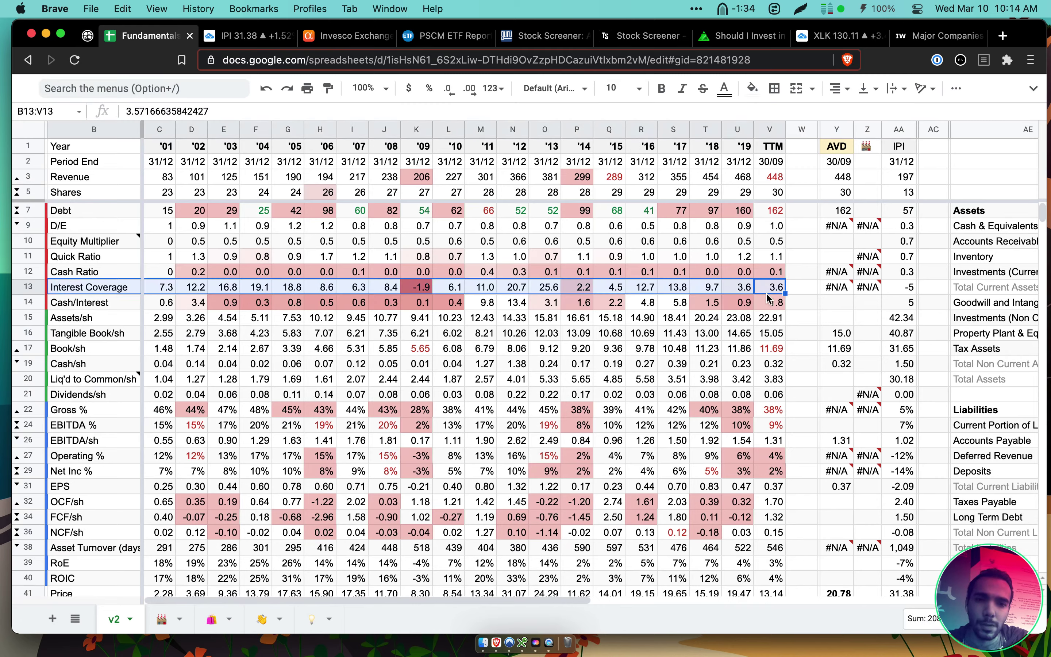
Return to the Roam notes and fill the empty sub-bullet with "Interest coverage high"
{"action": "left_click", "coordinate": [88, 35]}
{"action": "type", "text": "nterest"}
{"action": "key", "text": "BackSpace"}
{"action": "key", "text": "BackSpace"}
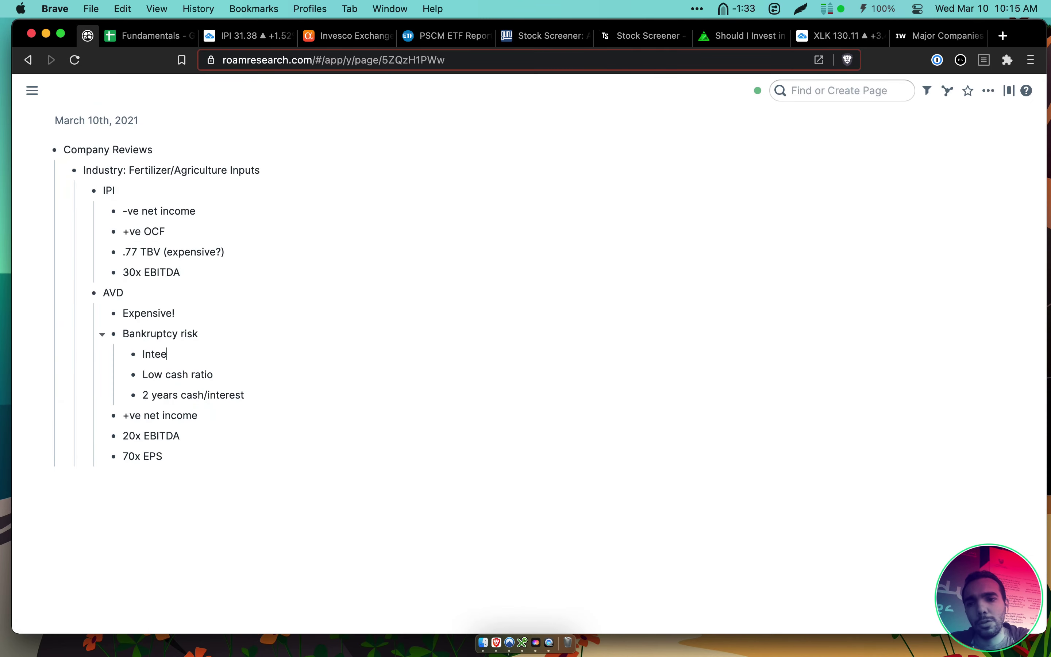
{"action": "type", "text": "est coverag"}
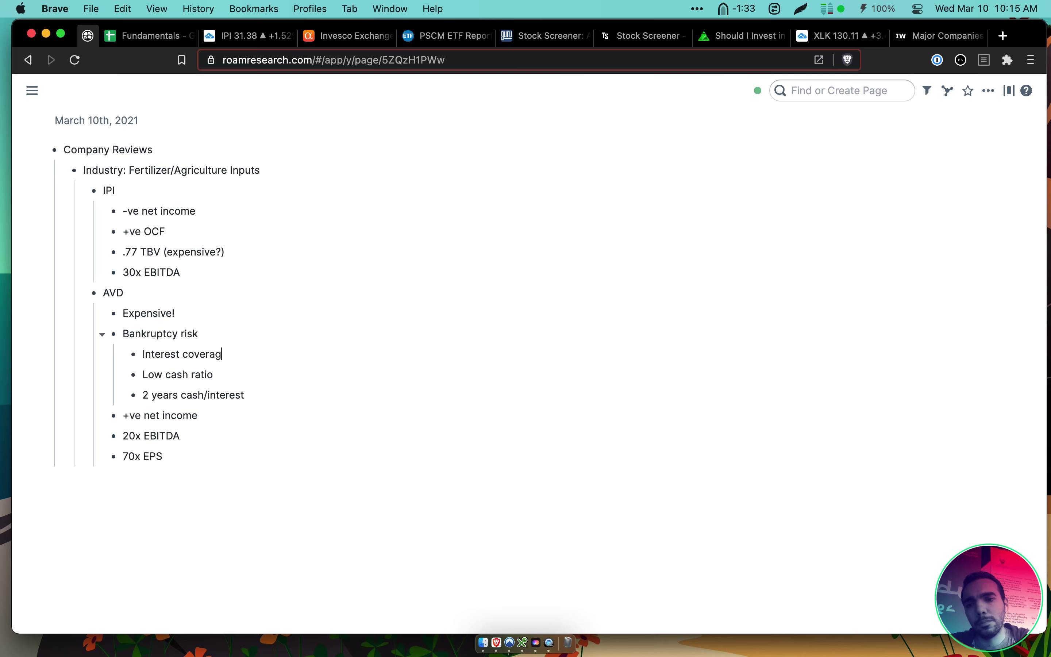
{"action": "type", "text": "e high"}
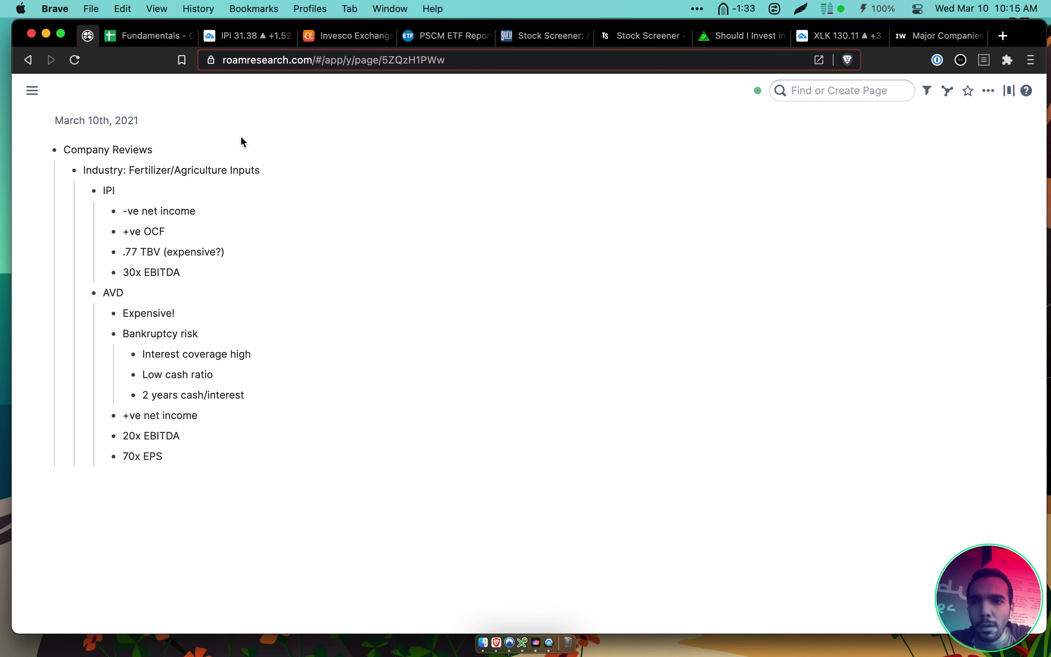
Open AVD's Seeking Alpha page in a new tab and place it directly after the Invesco Exchange tab
{"action": "key", "text": "ctrl+Tab"}
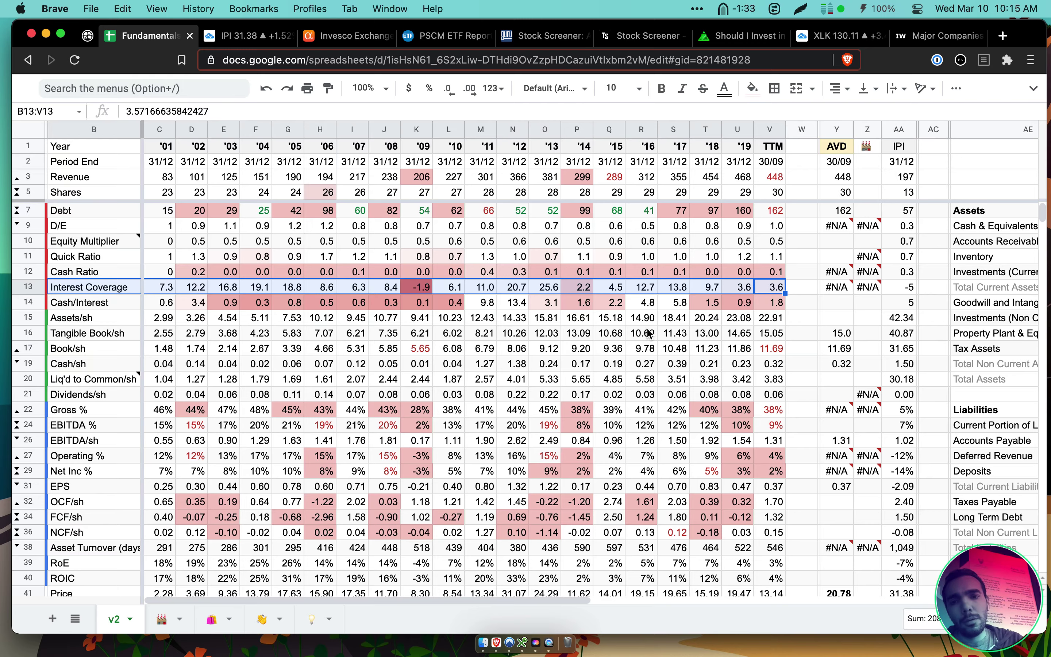
{"action": "key", "text": "super+t"}
{"action": "type", "text": "se"}
{"action": "key", "text": "Tab"}
{"action": "type", "text": "avd"}
{"action": "key", "text": "Return"}
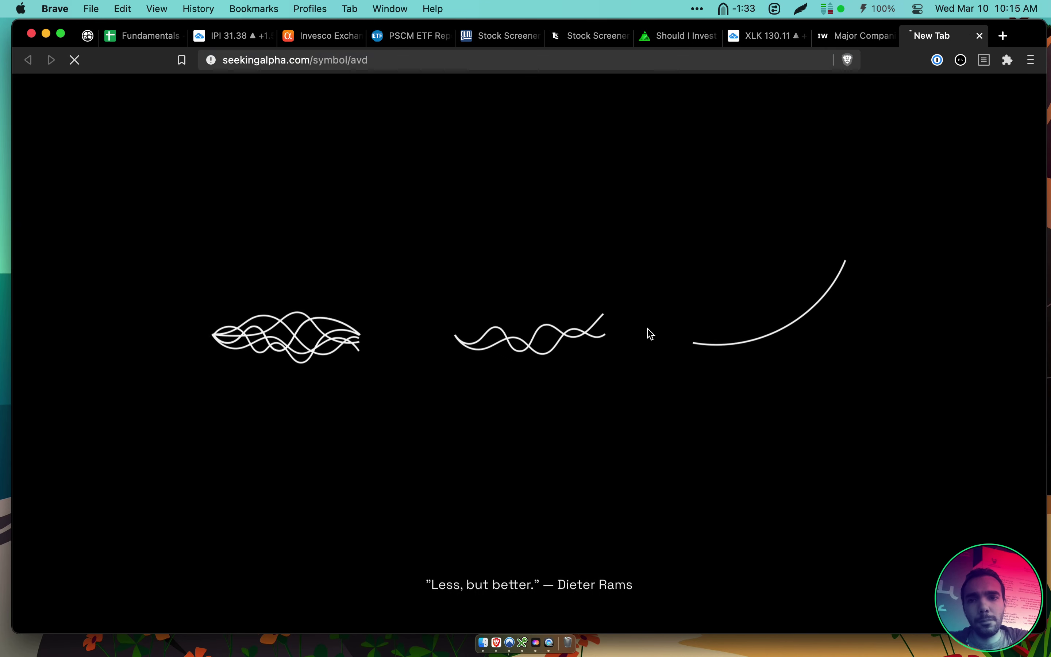
{"action": "left_click_drag", "start_coordinate": [934, 35], "coordinate": [382, 38]}
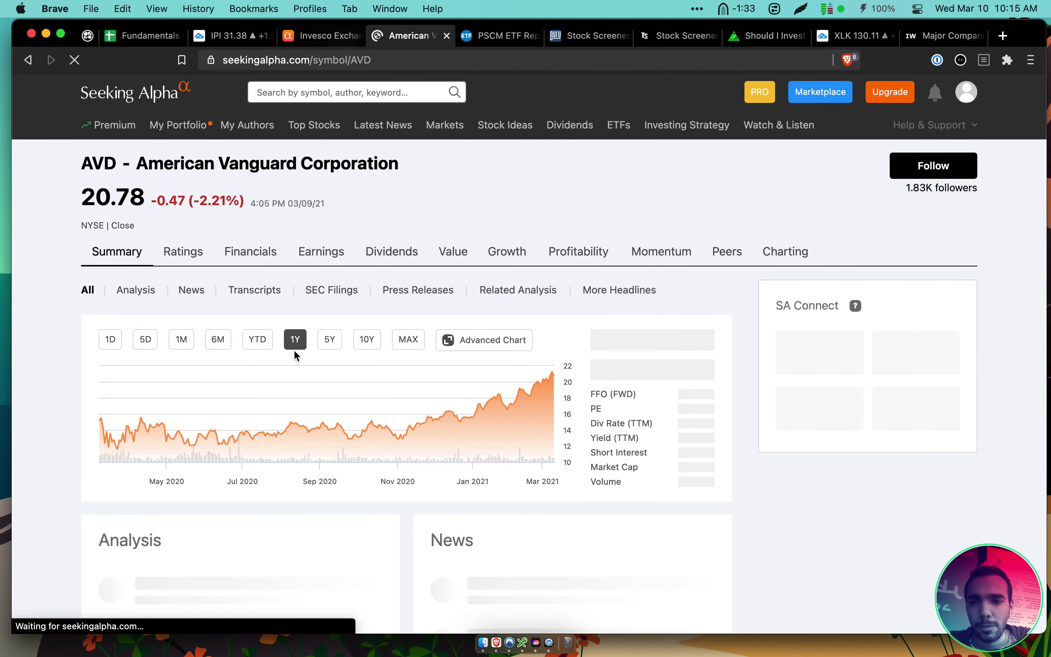
Scan the analysis and news headlines on AVD's Seeking Alpha page, and close the page
{"action": "scroll", "coordinate": [294, 350], "scroll_direction": "down", "scroll_amount": 5}
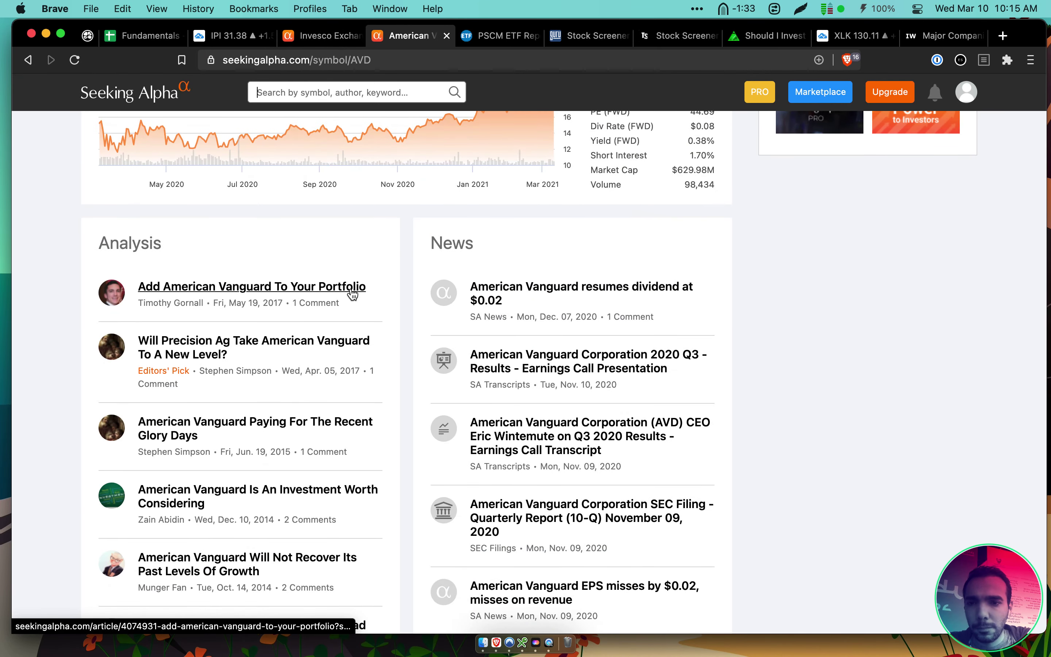
{"action": "scroll", "coordinate": [322, 404], "scroll_direction": "down", "scroll_amount": 1}
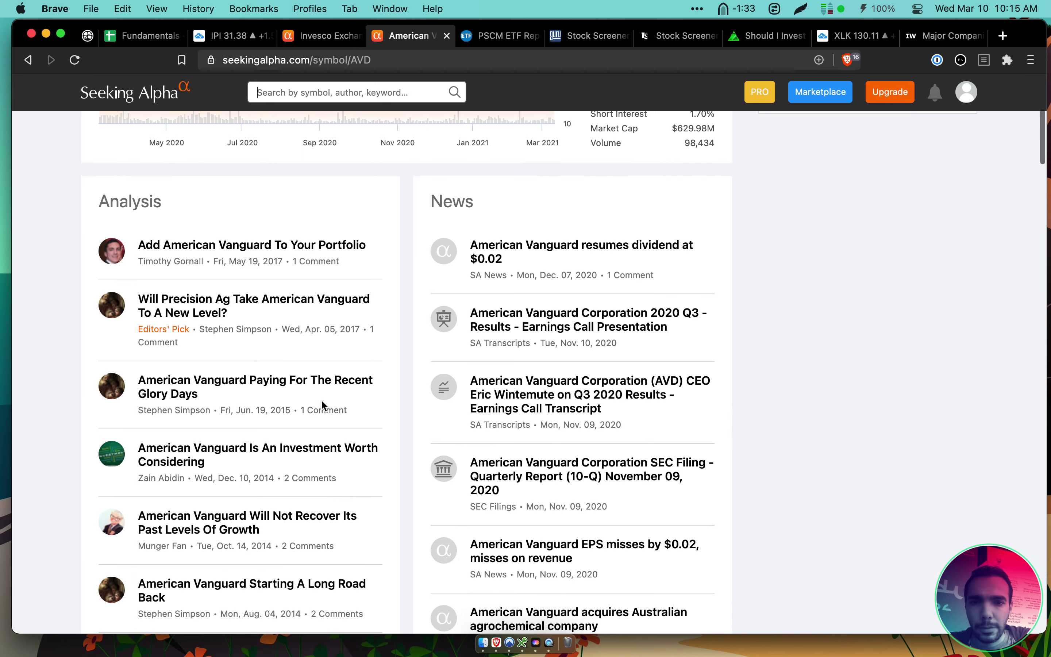
{"action": "scroll", "coordinate": [321, 404], "scroll_direction": "up", "scroll_amount": 1}
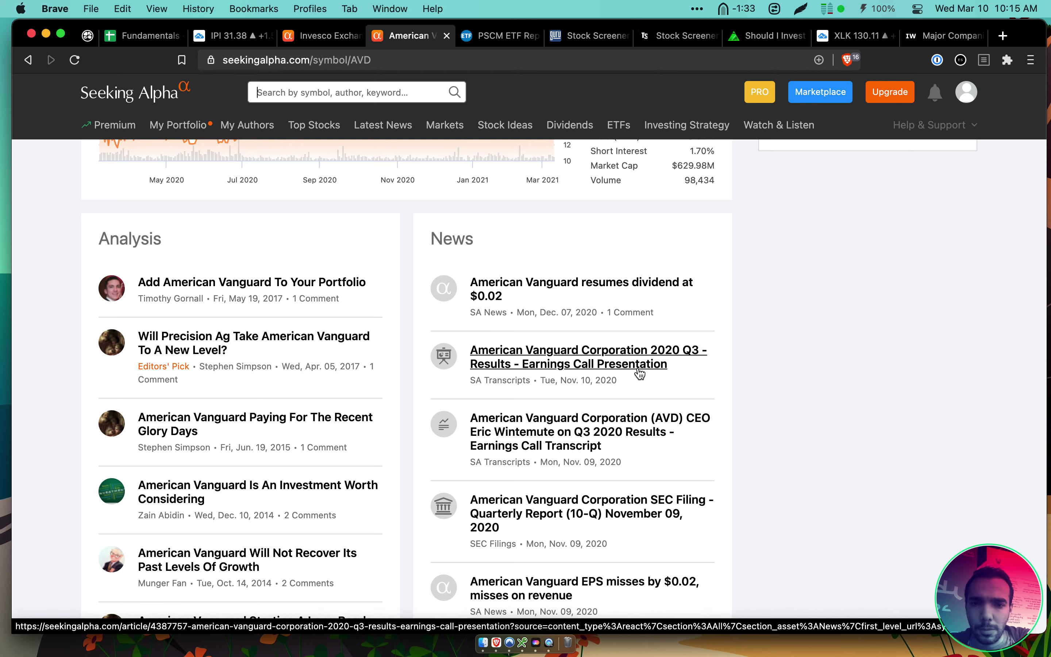
{"action": "scroll", "coordinate": [587, 385], "scroll_direction": "up", "scroll_amount": 1}
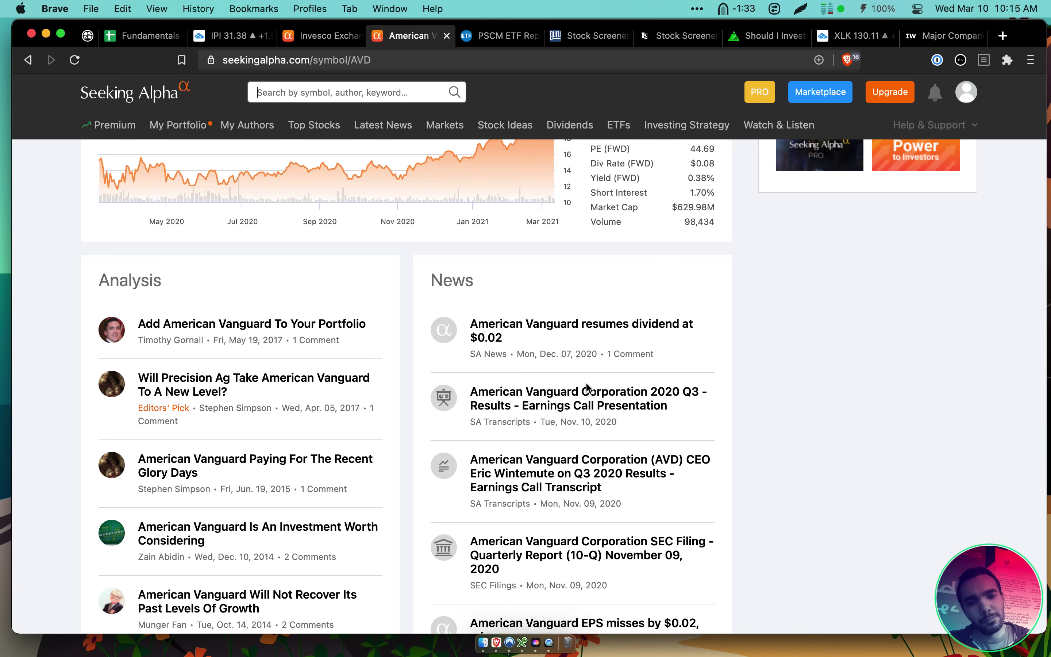
{"action": "scroll", "coordinate": [599, 390], "scroll_direction": "down", "scroll_amount": 2}
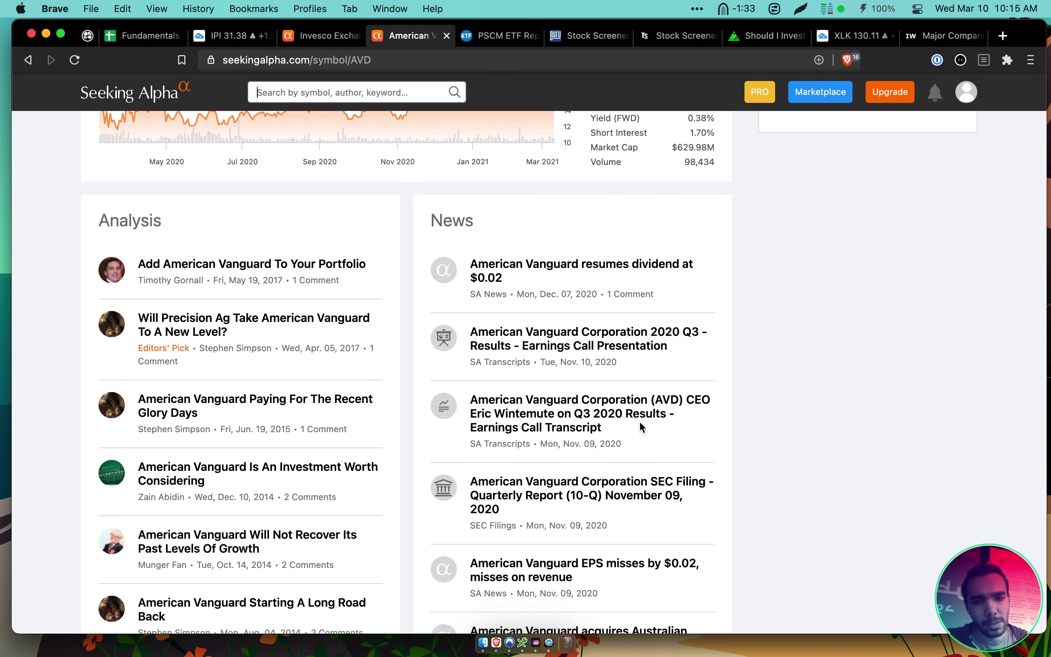
{"action": "scroll", "coordinate": [545, 365], "scroll_direction": "up", "scroll_amount": 5}
{"action": "key", "text": "super+w"}
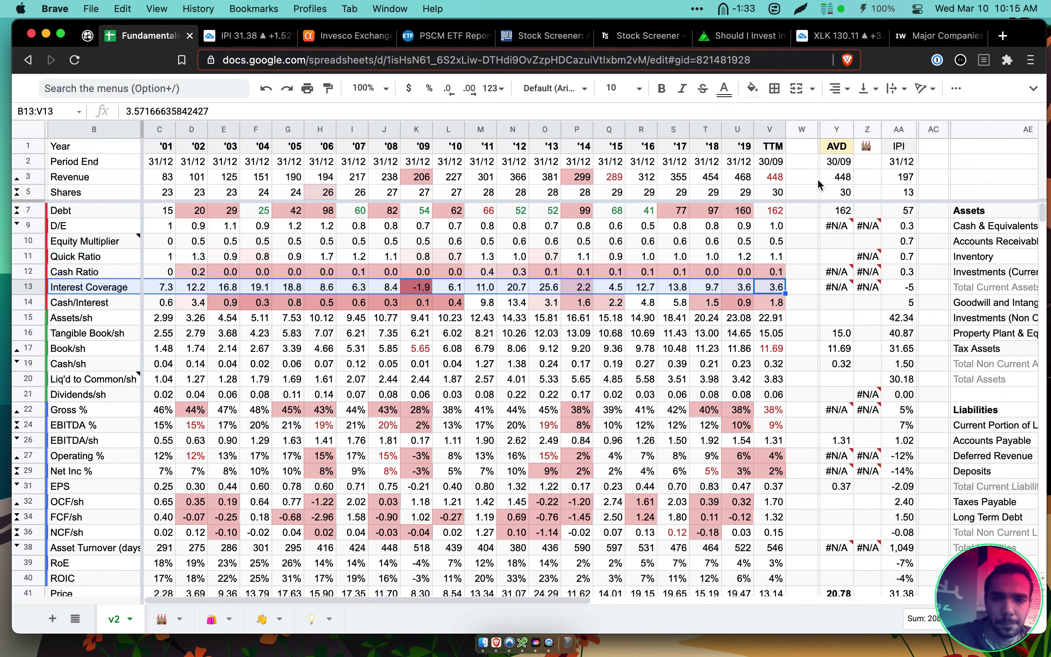
On TradingView's IPI chart, hide the PSCM, AVD and XLB comparison lines and set the price scale to Regular
{"action": "scroll", "coordinate": [781, 413], "scroll_direction": "down", "scroll_amount": 5}
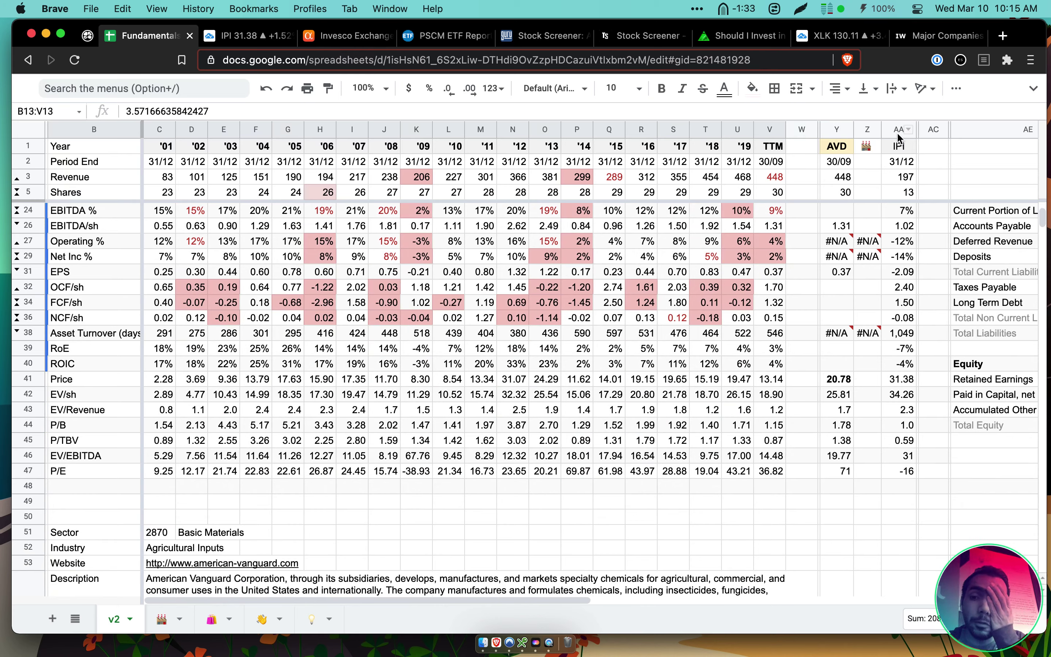
{"action": "left_click", "coordinate": [245, 36]}
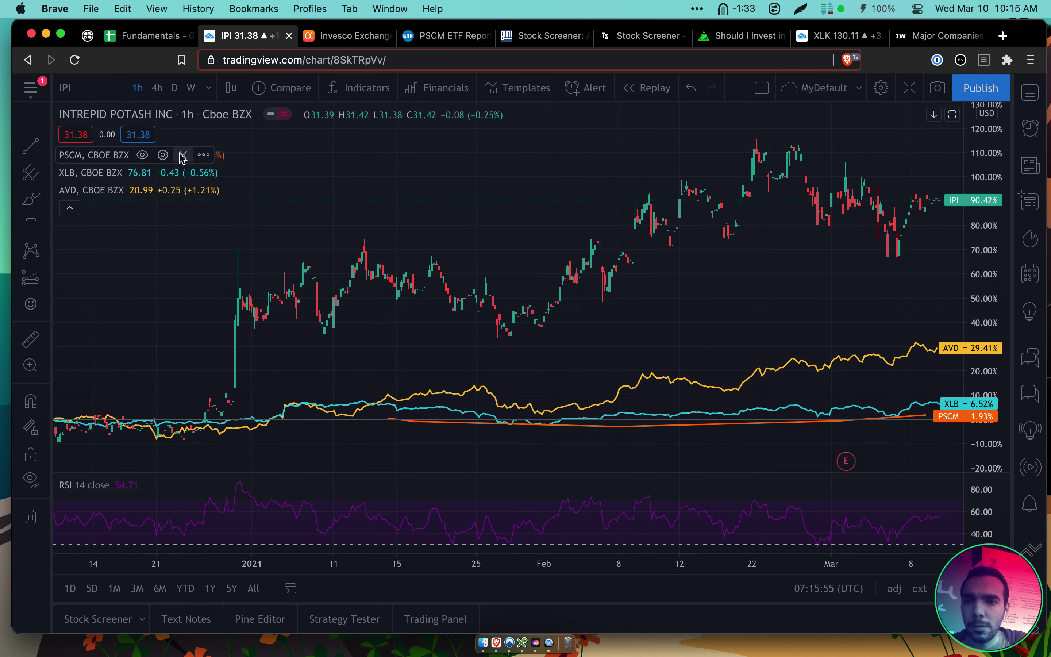
{"action": "left_click", "coordinate": [142, 156]}
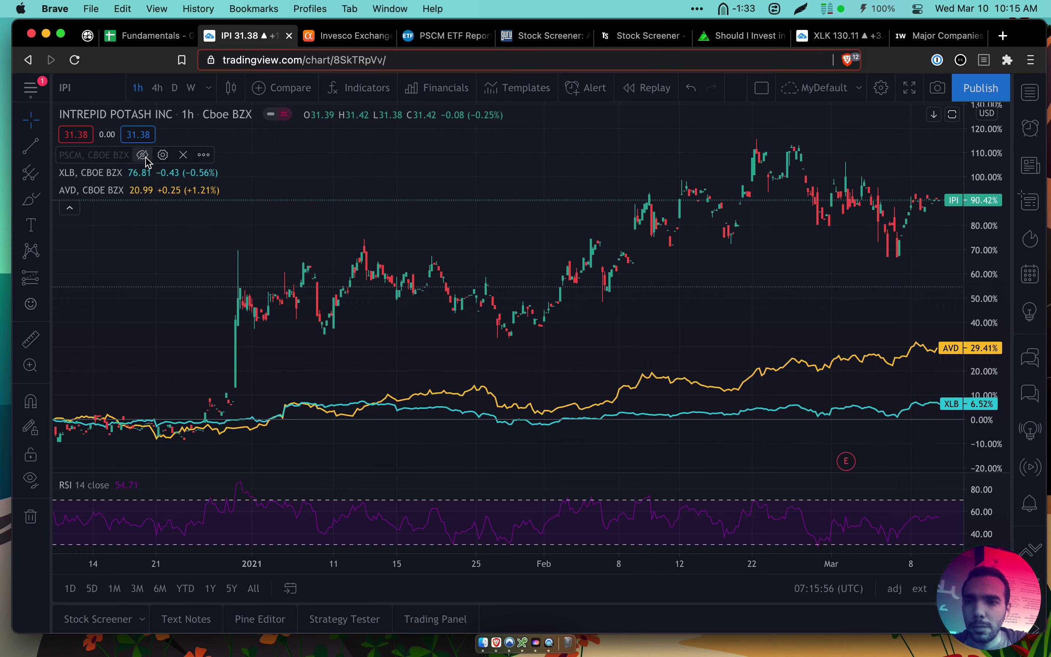
{"action": "left_click", "coordinate": [137, 190]}
{"action": "left_click", "coordinate": [135, 172]}
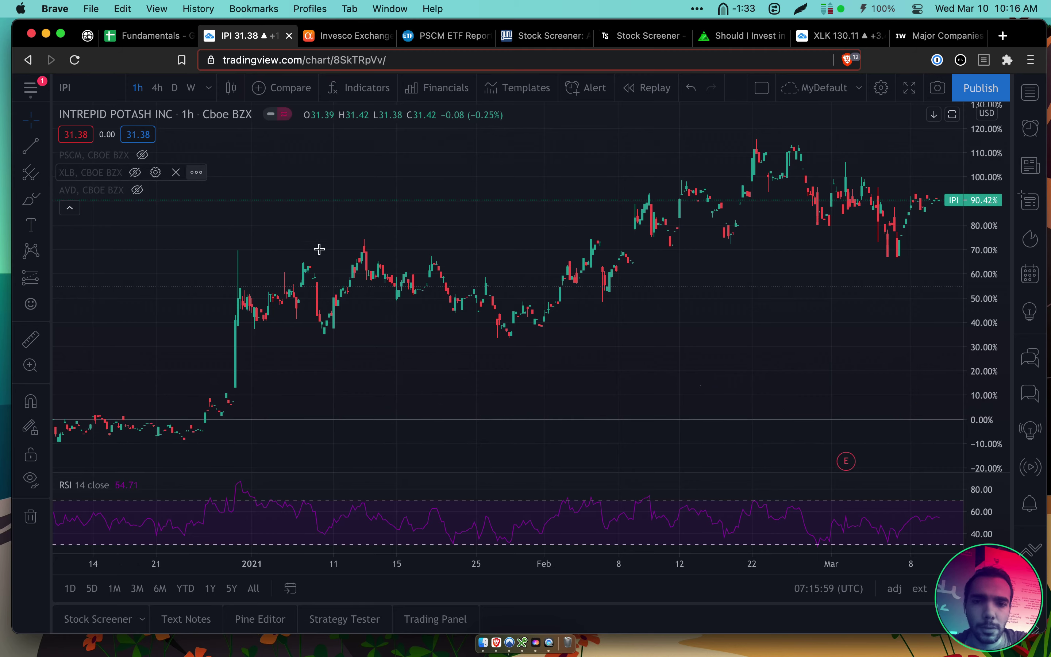
{"action": "right_click", "coordinate": [983, 214]}
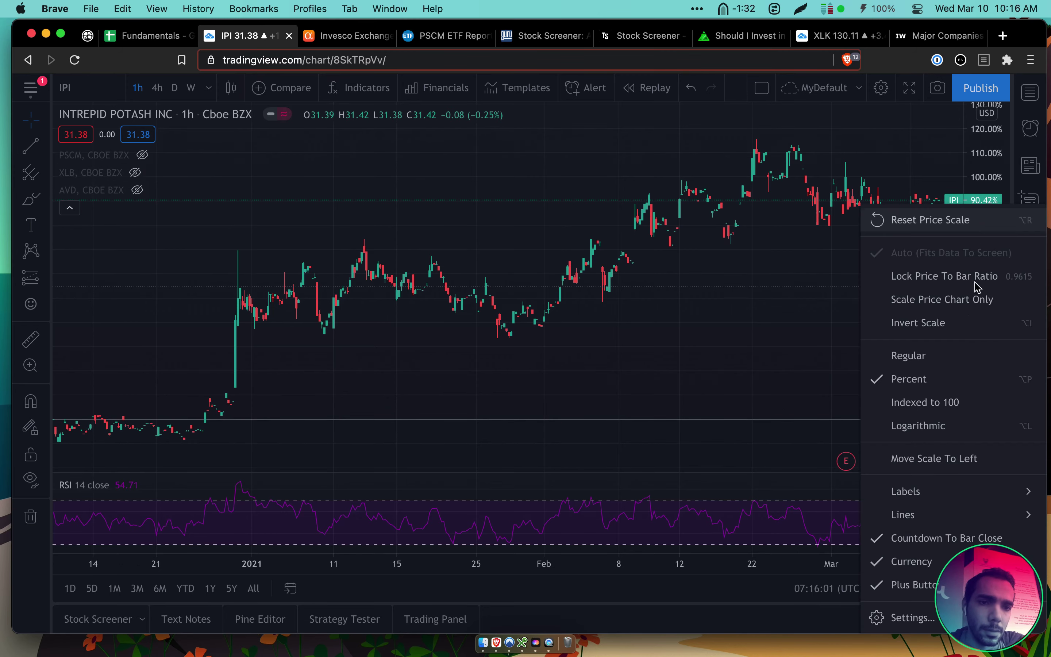
{"action": "left_click", "coordinate": [934, 356]}
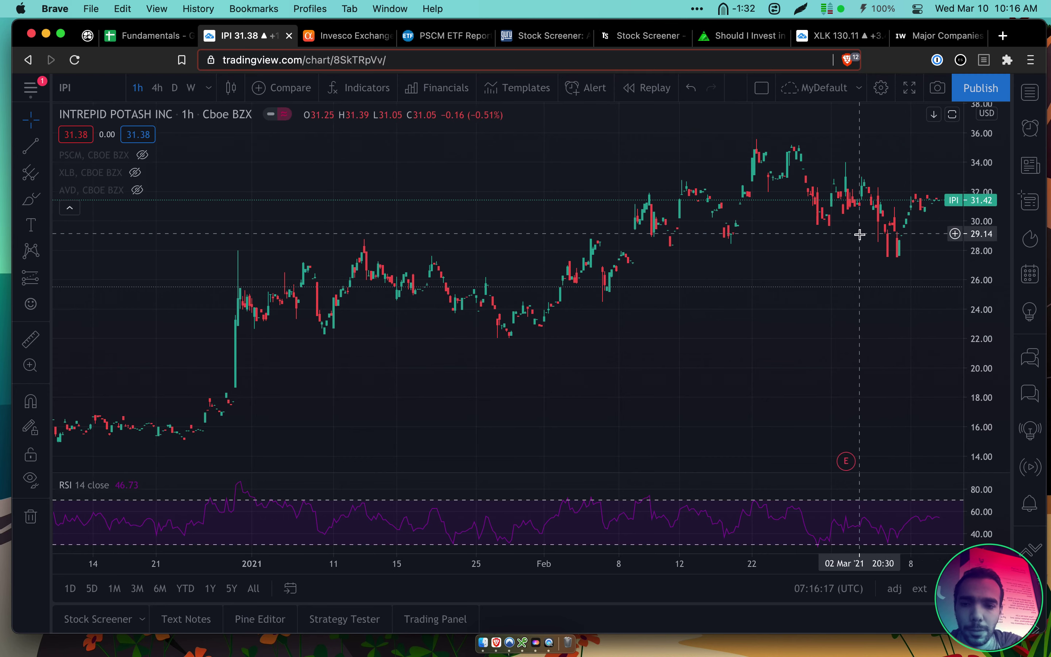
{"action": "left_click", "coordinate": [350, 91]}
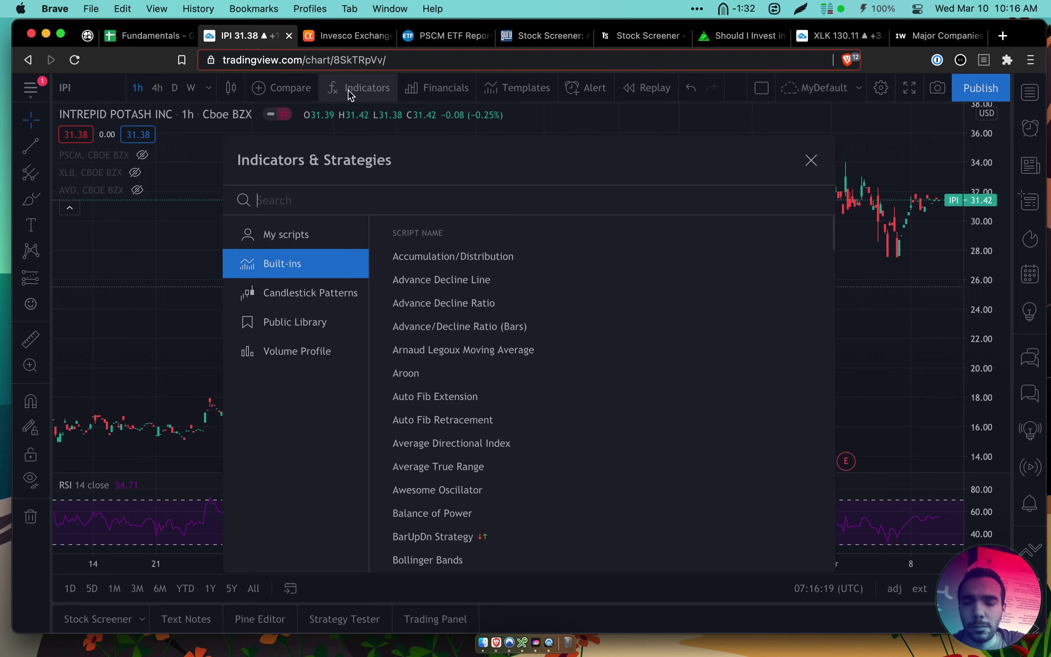
{"action": "key", "text": "Escape"}
{"action": "type", "text": "VOLUME"}
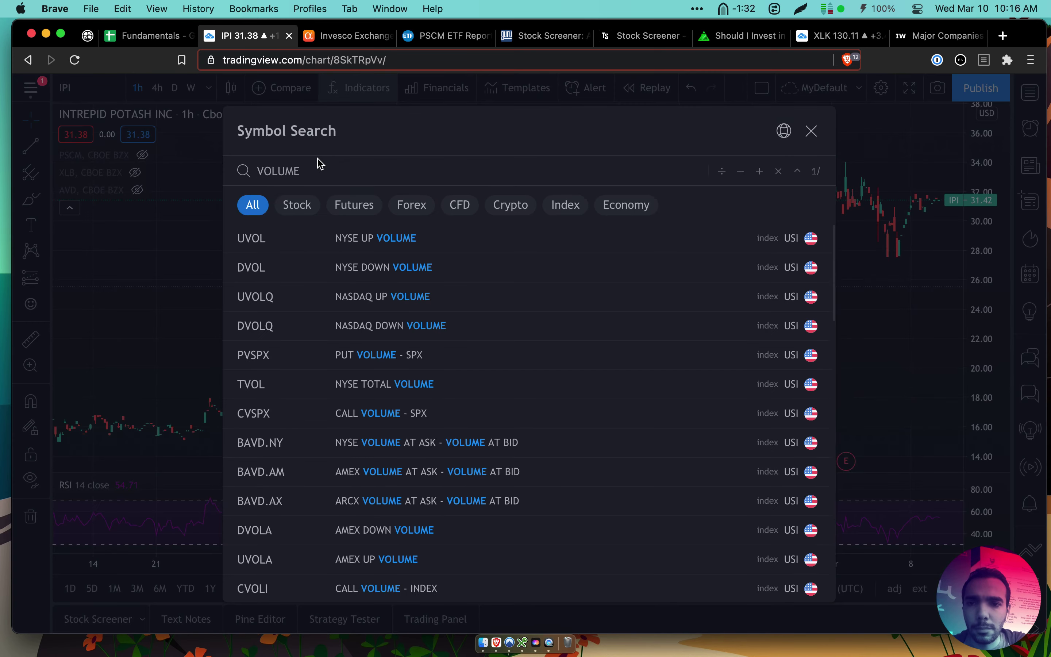
{"action": "key", "text": "Escape"}
Add the built-in Volume indicator to the IPI chart
{"action": "key", "text": "slash"}
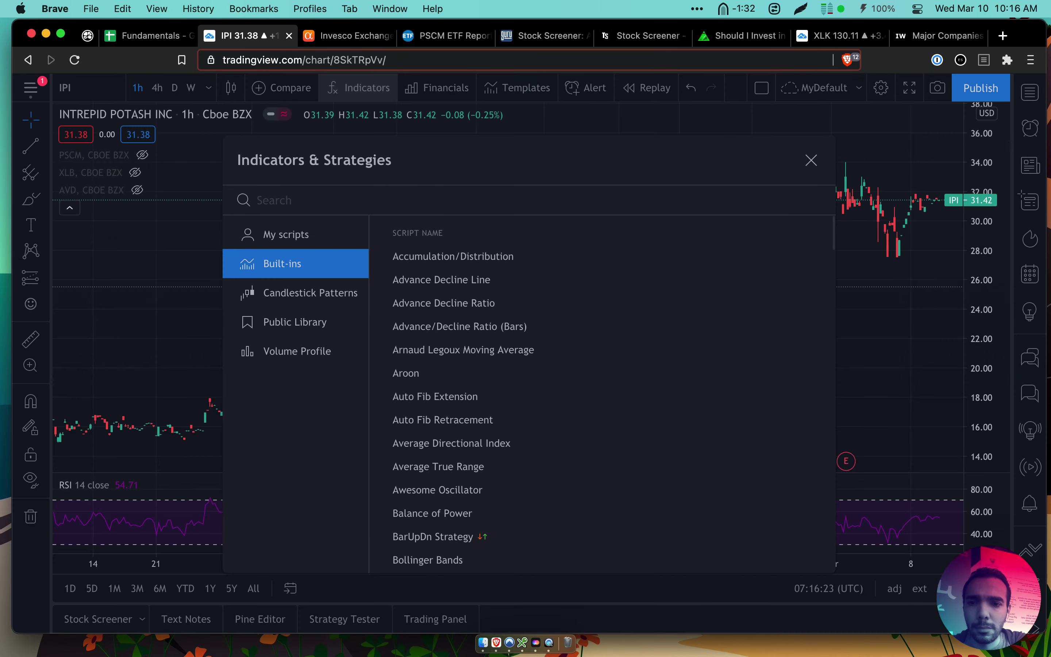
{"action": "type", "text": "volum"}
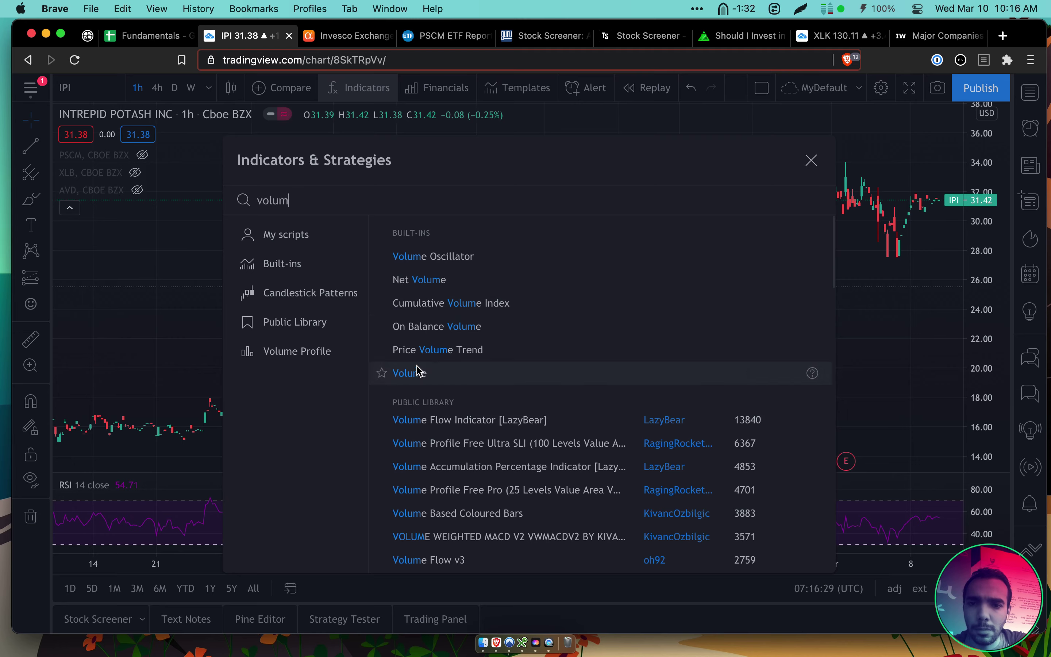
{"action": "left_click", "coordinate": [425, 374]}
{"action": "left_click", "coordinate": [811, 160]}
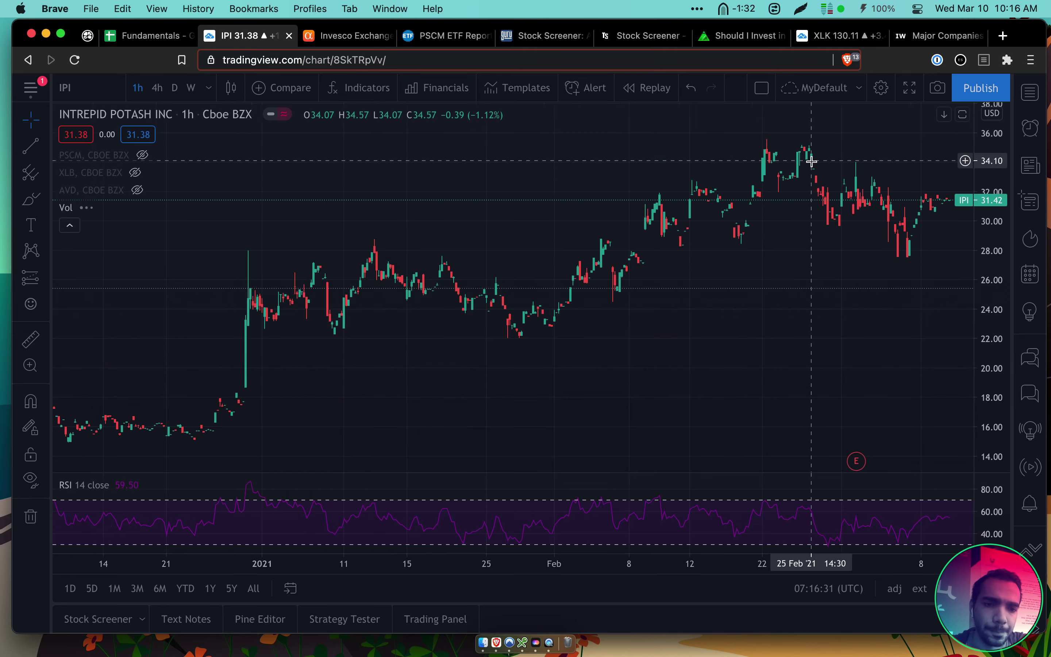
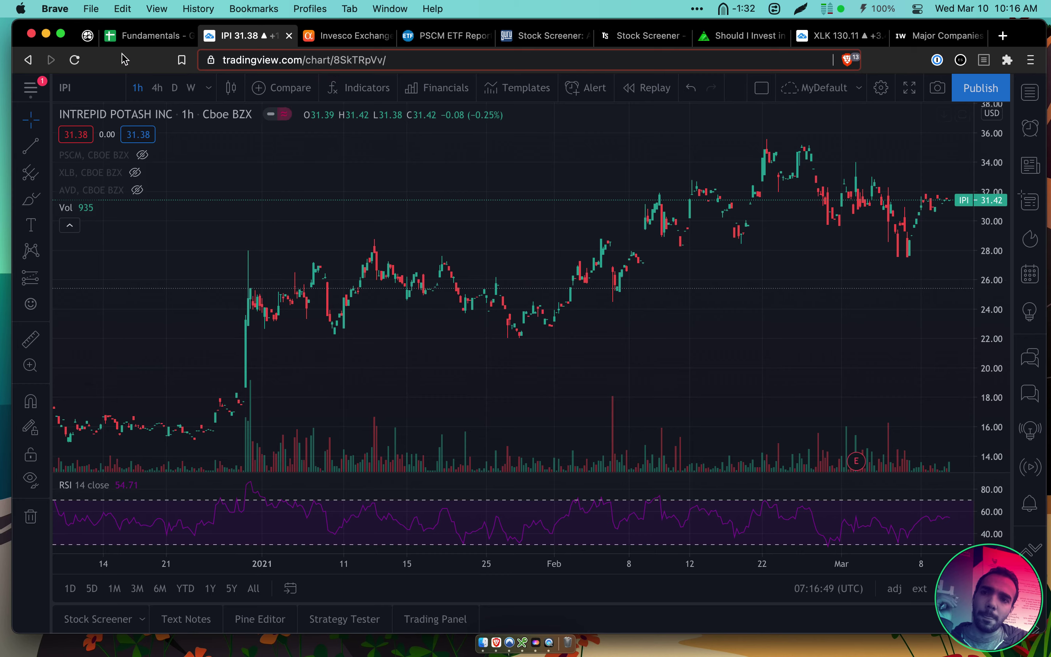
In the GuruFocus screener's agriculture results, hide the AVD and IPI tickers and look over the remaining companies
{"action": "left_click", "coordinate": [372, 35]}
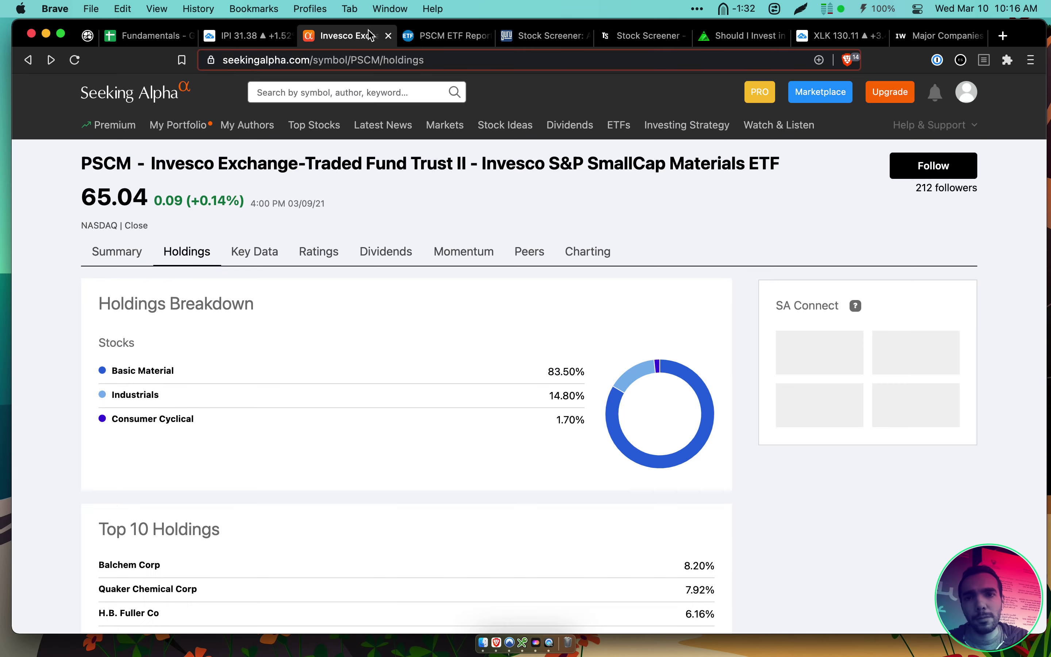
{"action": "left_click", "coordinate": [452, 36]}
{"action": "scroll", "coordinate": [451, 269], "scroll_direction": "down", "scroll_amount": 1}
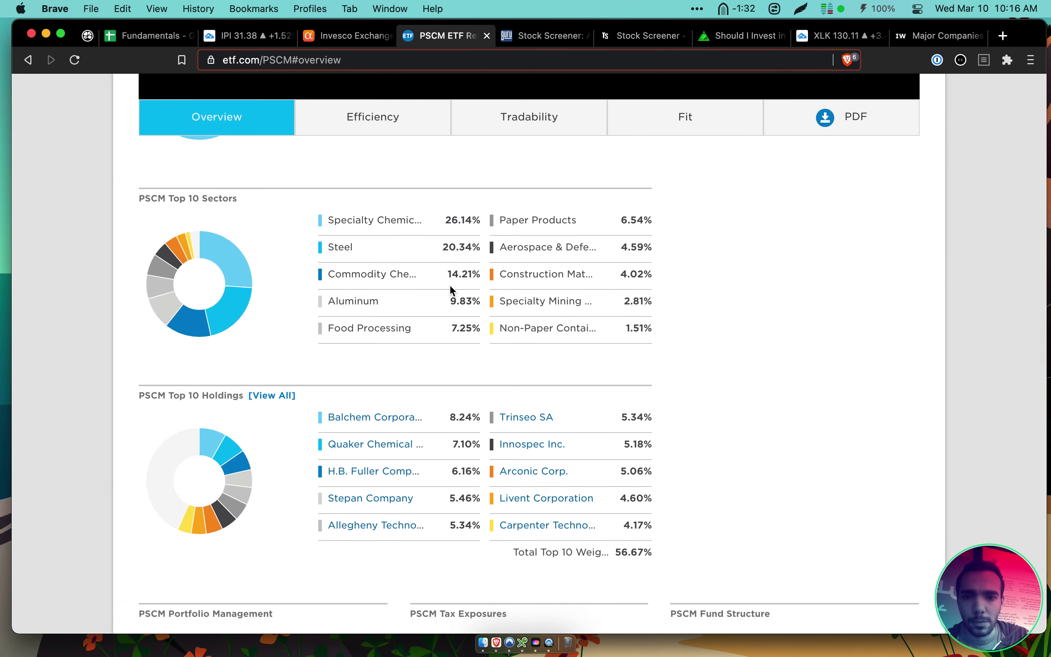
{"action": "left_click", "coordinate": [542, 37]}
{"action": "scroll", "coordinate": [297, 353], "scroll_direction": "down", "scroll_amount": 8}
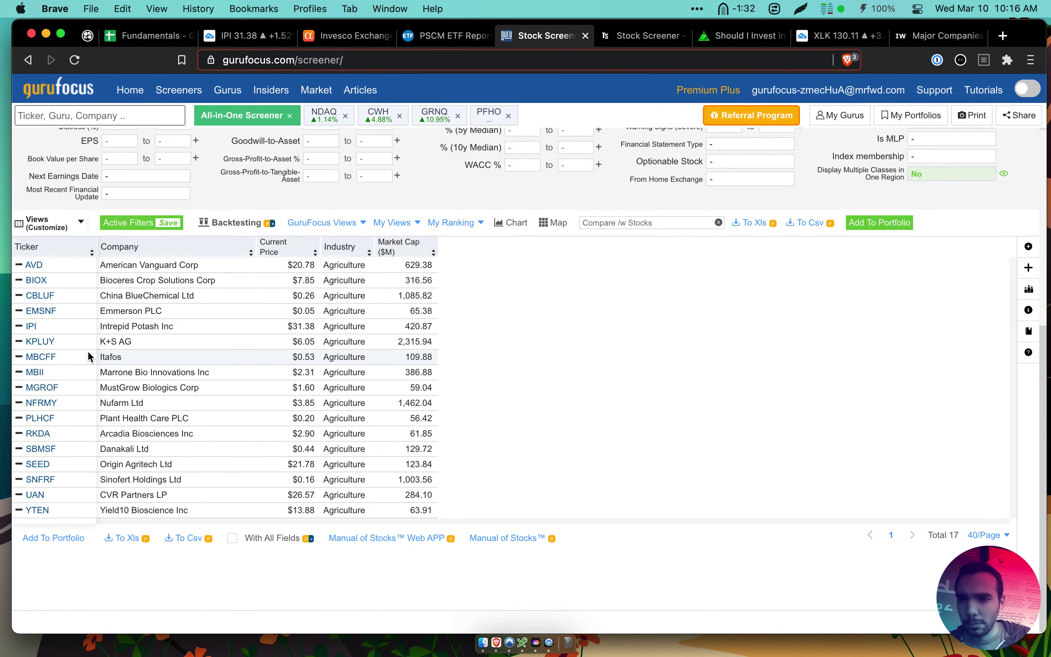
{"action": "mouse_move", "coordinate": [37, 333]}
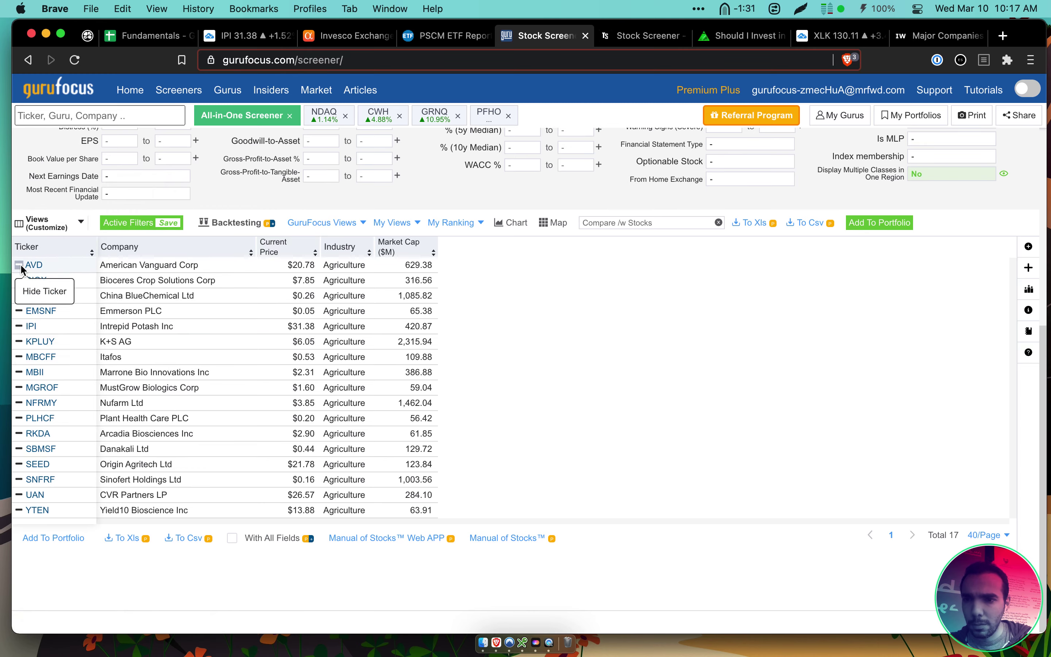
{"action": "left_click", "coordinate": [19, 265]}
{"action": "left_click", "coordinate": [19, 311]}
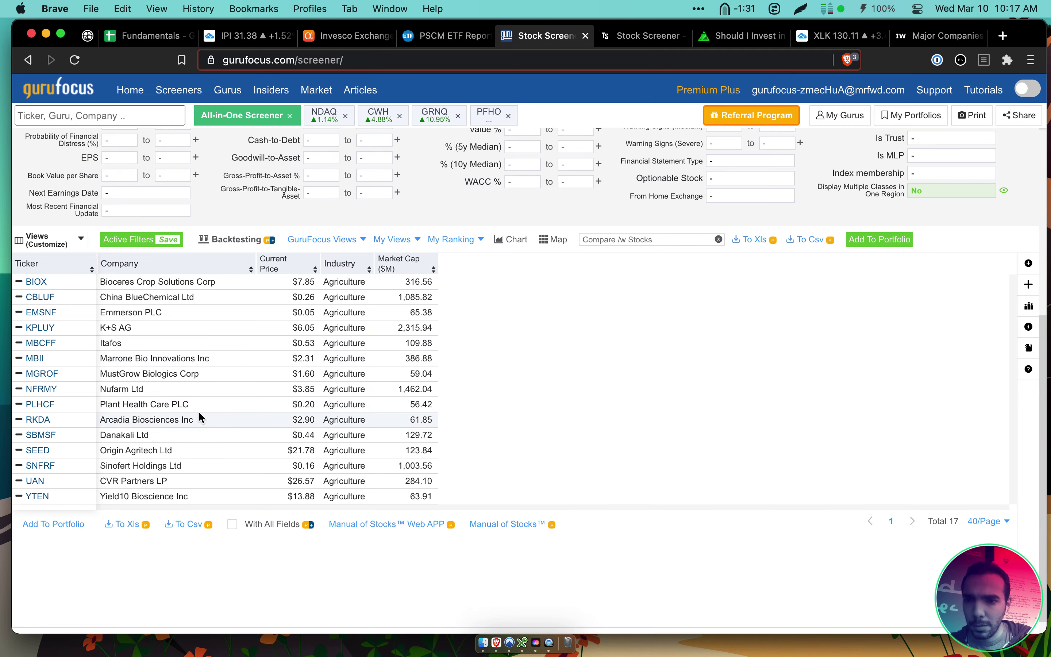
{"action": "scroll", "coordinate": [213, 368], "scroll_direction": "up", "scroll_amount": 1}
{"action": "scroll", "coordinate": [213, 368], "scroll_direction": "down", "scroll_amount": 2}
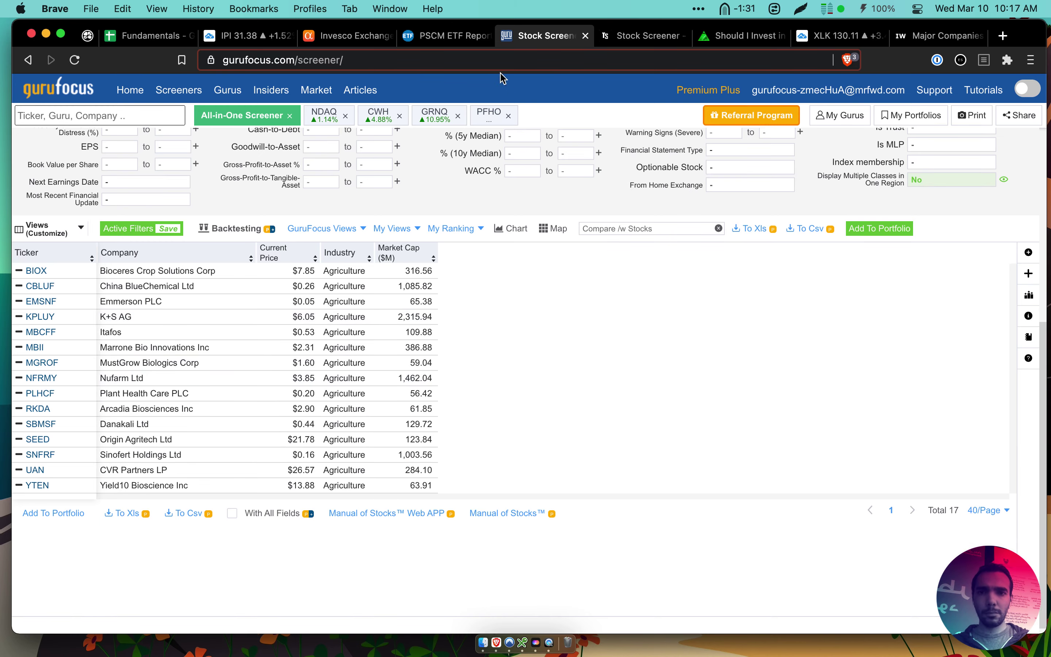
Review PSCM's top sectors and holdings on etf.com and its top 10 holdings on Seeking Alpha
{"action": "key", "text": "ctrl+shift+Tab"}
{"action": "scroll", "coordinate": [467, 247], "scroll_direction": "down", "scroll_amount": 1}
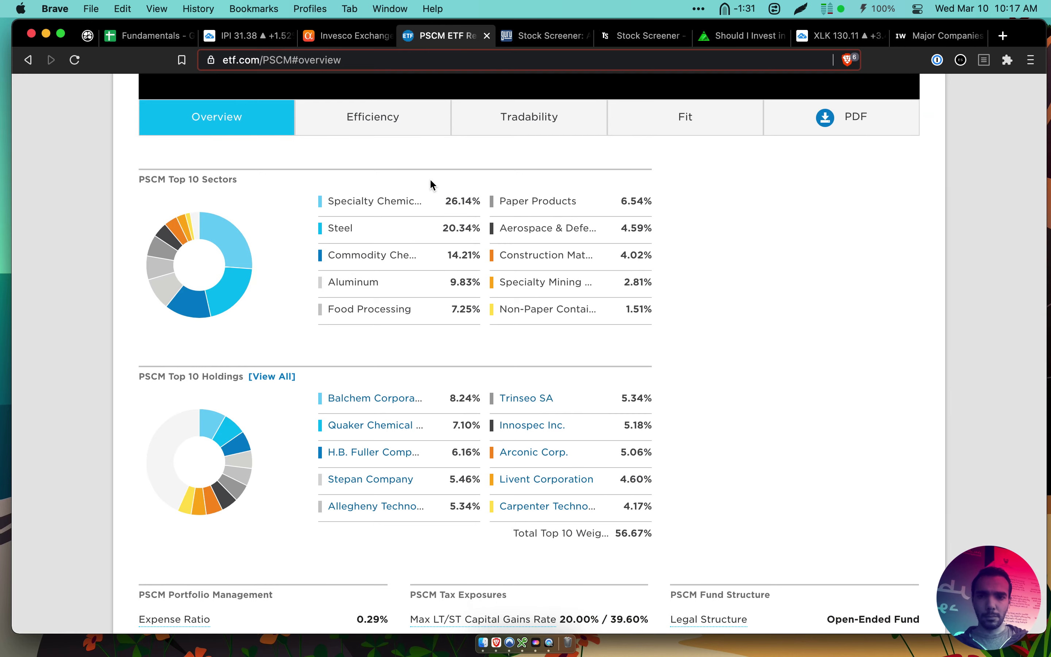
{"action": "left_click", "coordinate": [346, 37]}
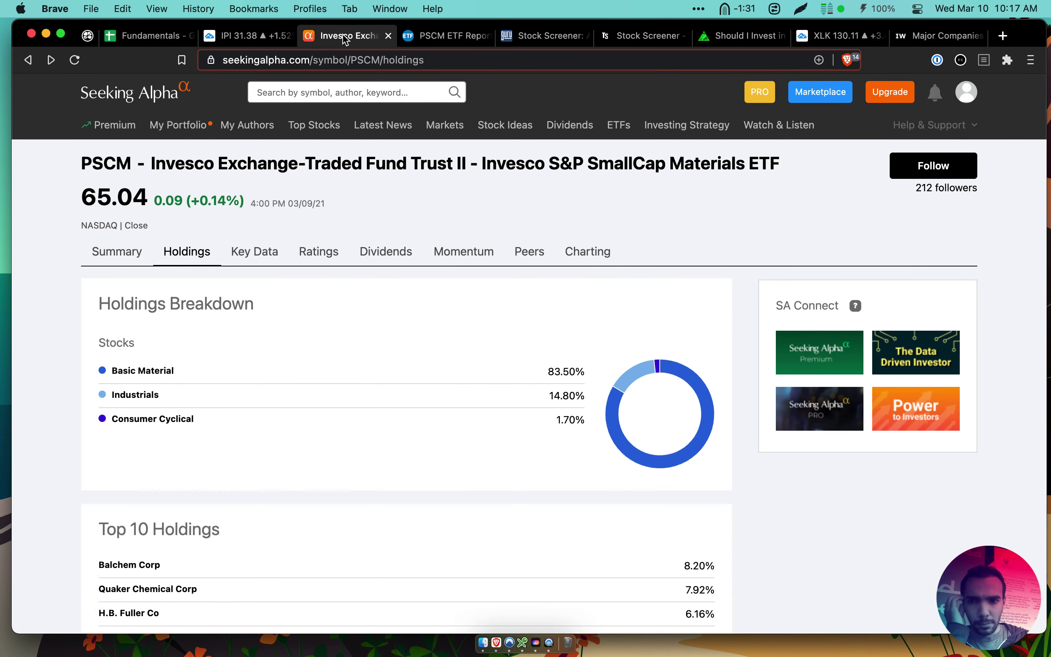
{"action": "scroll", "coordinate": [478, 331], "scroll_direction": "down", "scroll_amount": 5}
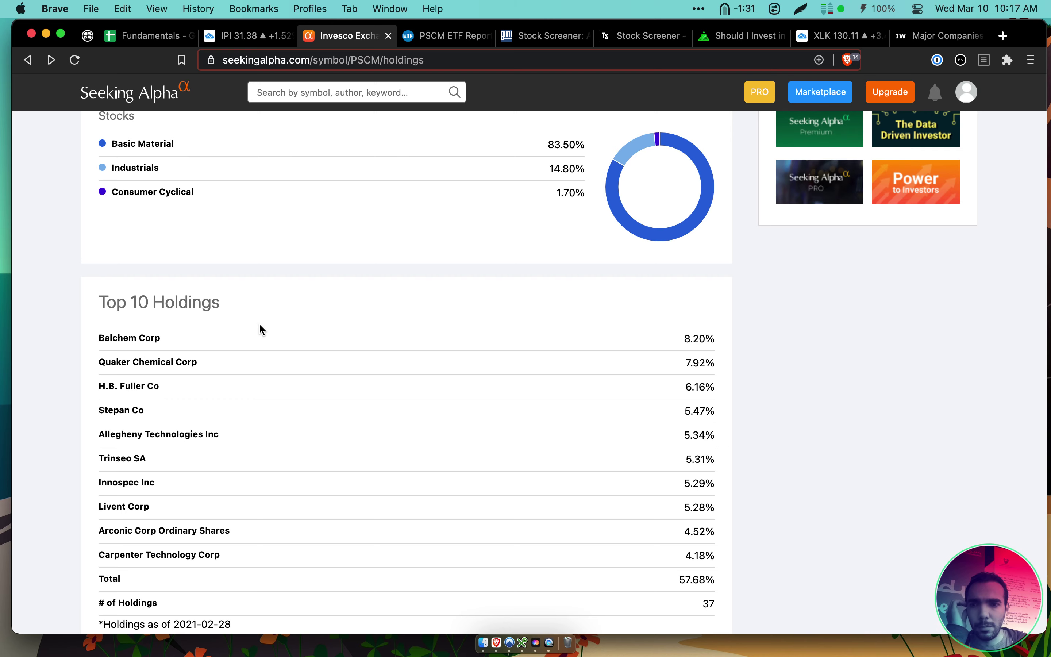
{"action": "scroll", "coordinate": [259, 323], "scroll_direction": "up", "scroll_amount": 5}
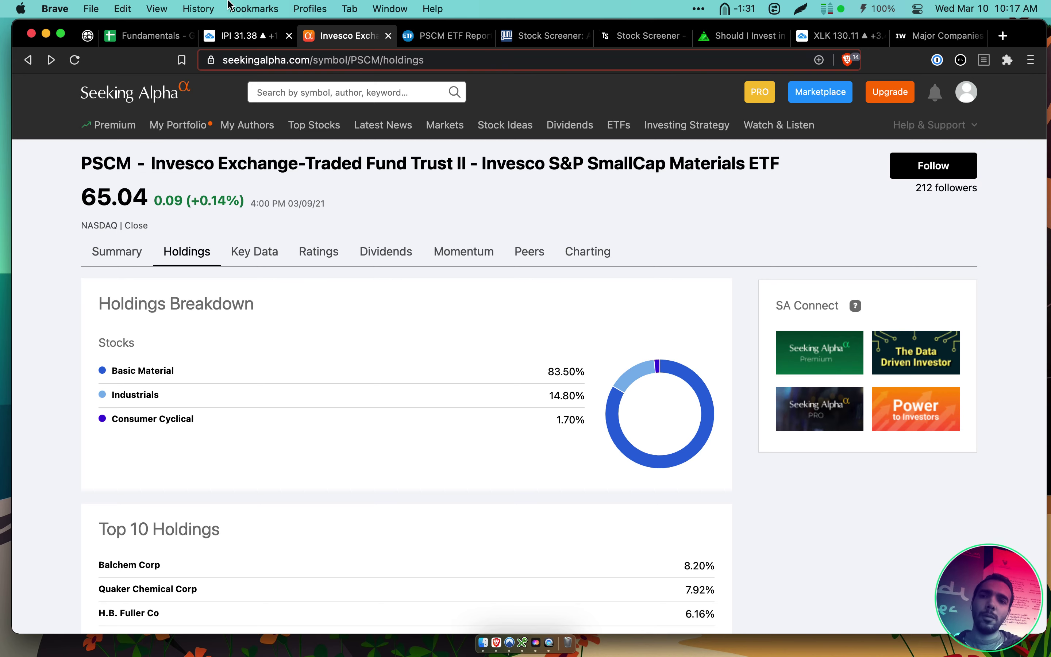
In the Fundamentals spreadsheet, examine AVD's valuation history in rows 41 to 47 and compare its EV/Revenue and P/B with IPI's
{"action": "left_click", "coordinate": [148, 36]}
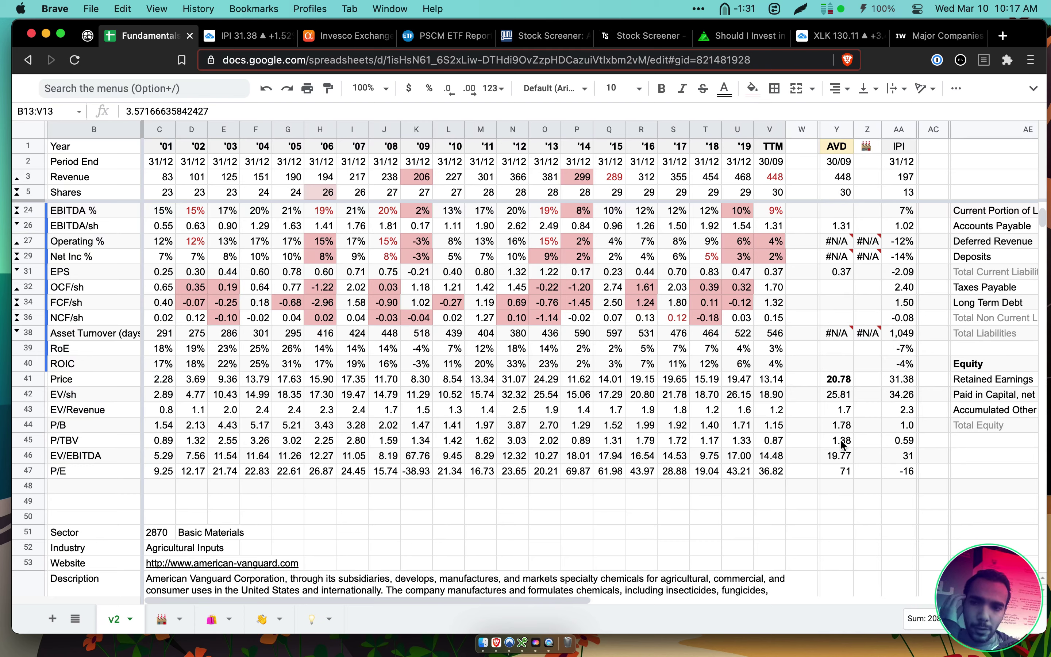
{"action": "left_click_drag", "start_coordinate": [771, 379], "coordinate": [47, 472]}
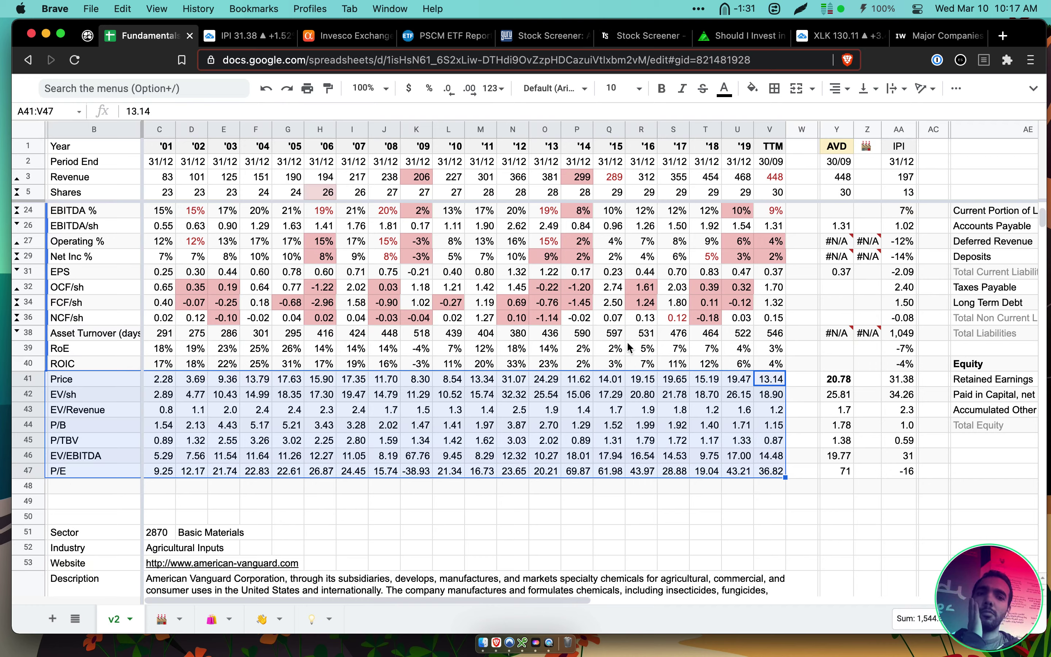
{"action": "left_click_drag", "start_coordinate": [903, 410], "coordinate": [798, 410]}
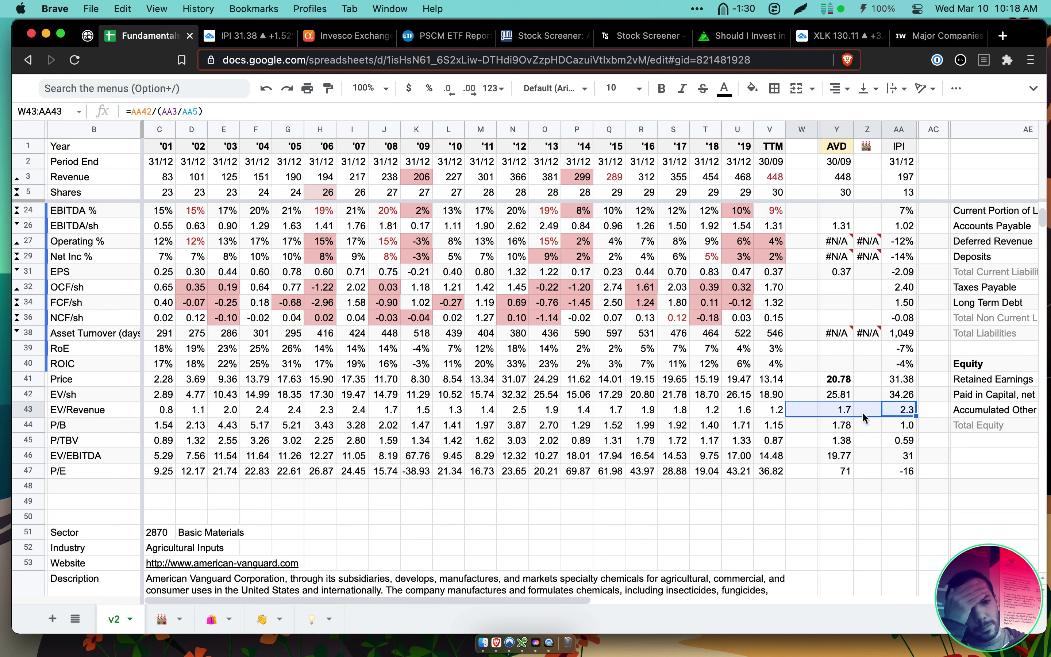
{"action": "left_click", "coordinate": [898, 429]}
{"action": "left_click_drag", "start_coordinate": [843, 438], "coordinate": [811, 436]}
{"action": "left_click", "coordinate": [861, 429]}
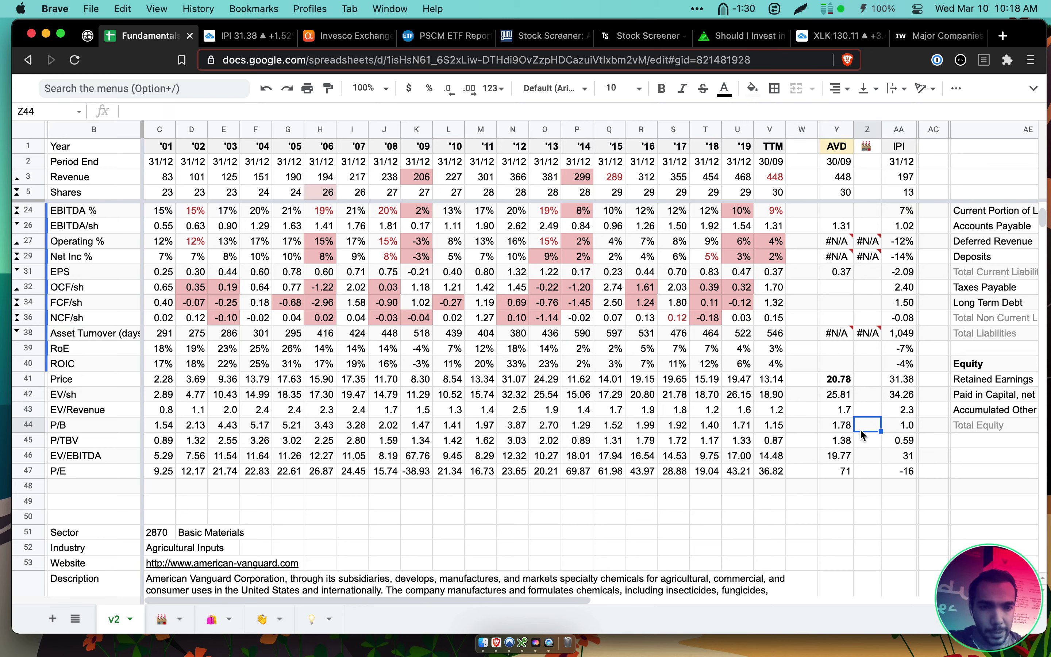
{"action": "left_click", "coordinate": [841, 425]}
{"action": "left_click", "coordinate": [901, 428]}
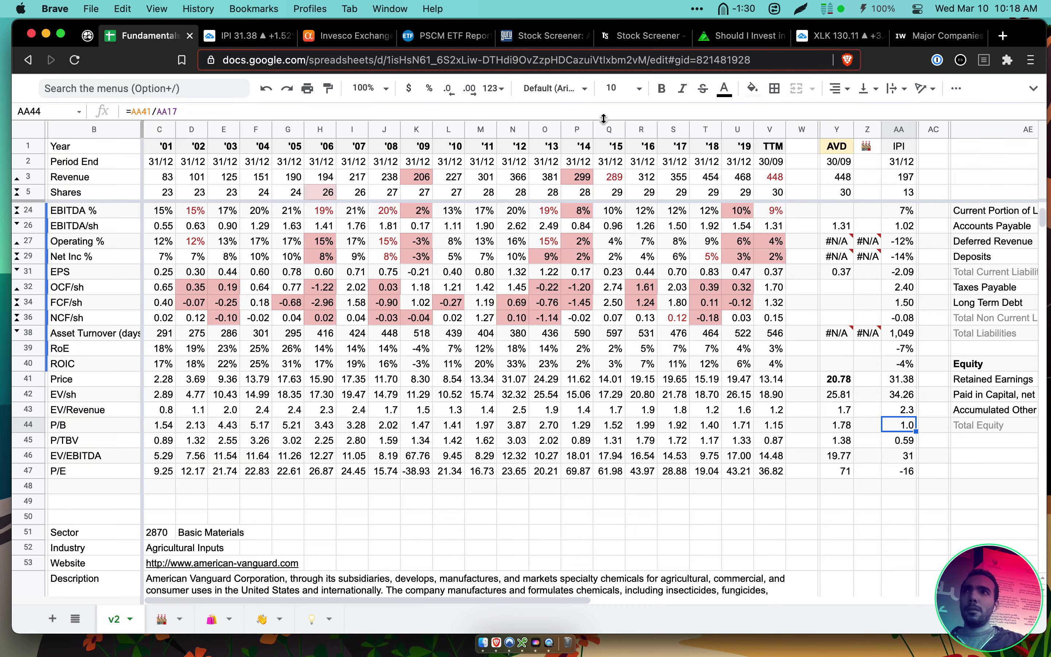
Check the PSCM fund pages and the Zacks fertilizers industry ranking for another peer company
{"action": "left_click", "coordinate": [441, 45]}
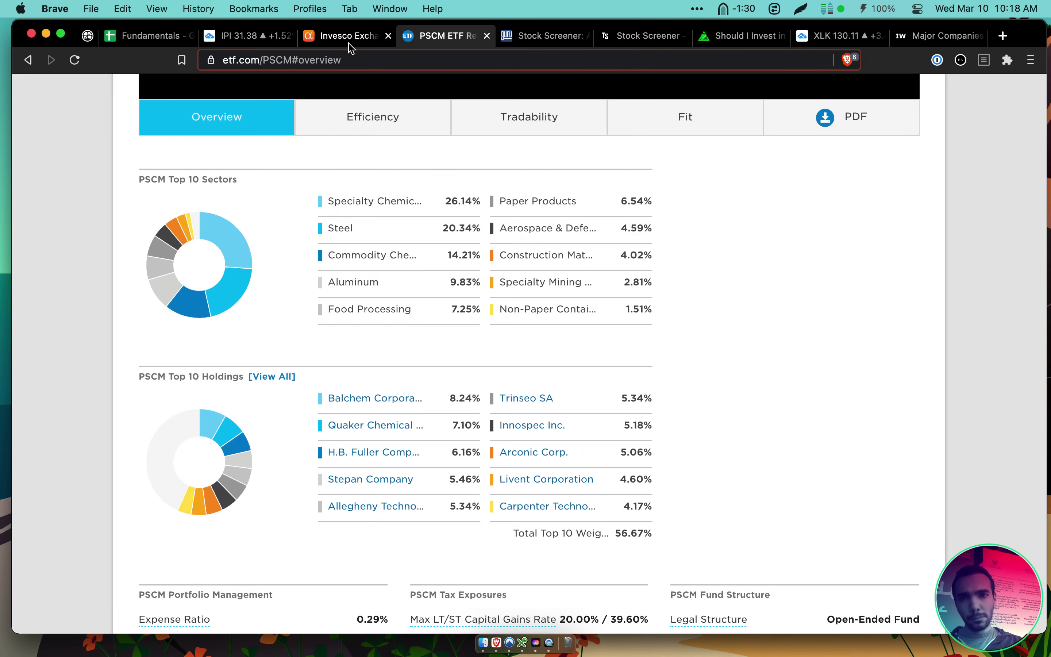
{"action": "left_click", "coordinate": [346, 46]}
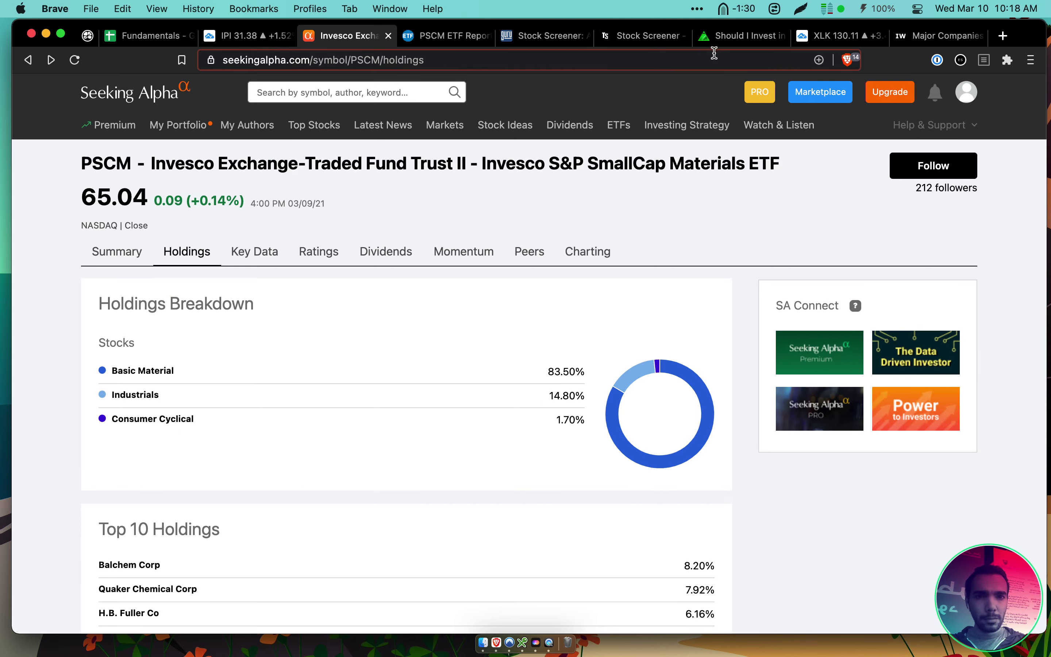
{"action": "left_click", "coordinate": [734, 39]}
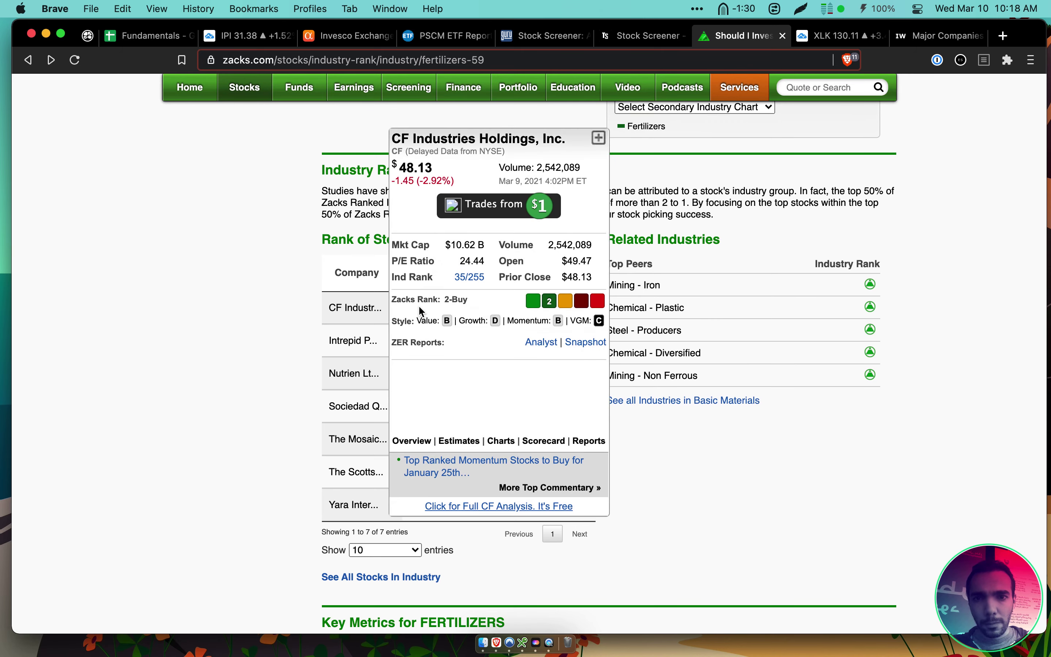
Return to the Fundamentals spreadsheet and load another peer by setting the ticker in cell Y1 to CF
{"action": "left_click", "coordinate": [148, 35]}
{"action": "left_click", "coordinate": [836, 146]}
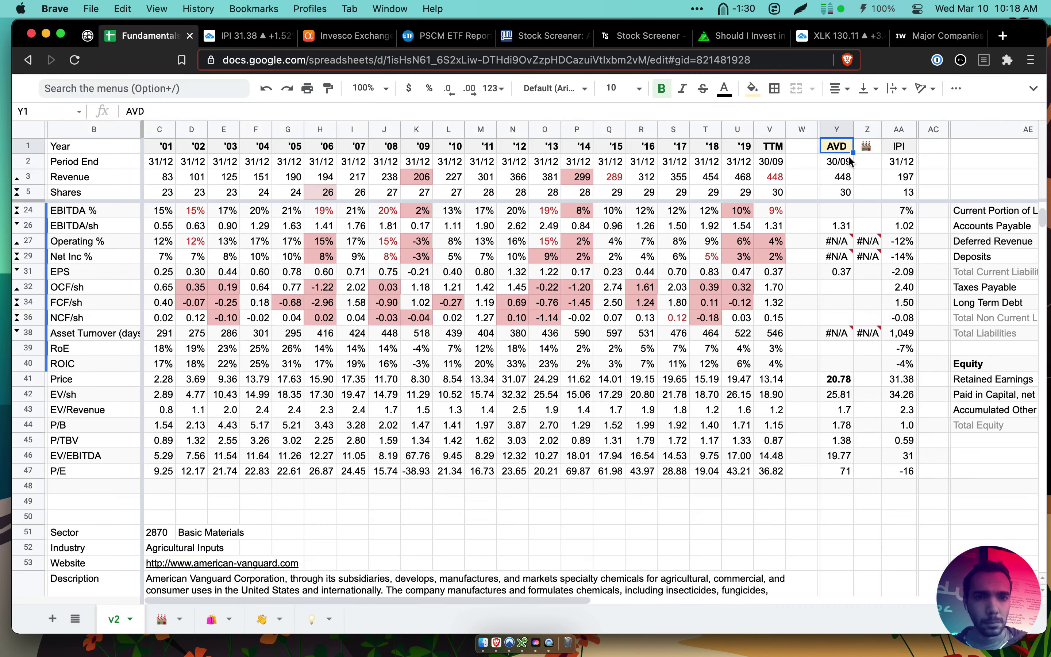
{"action": "type", "text": "CF"}
{"action": "left_click", "coordinate": [853, 196]}
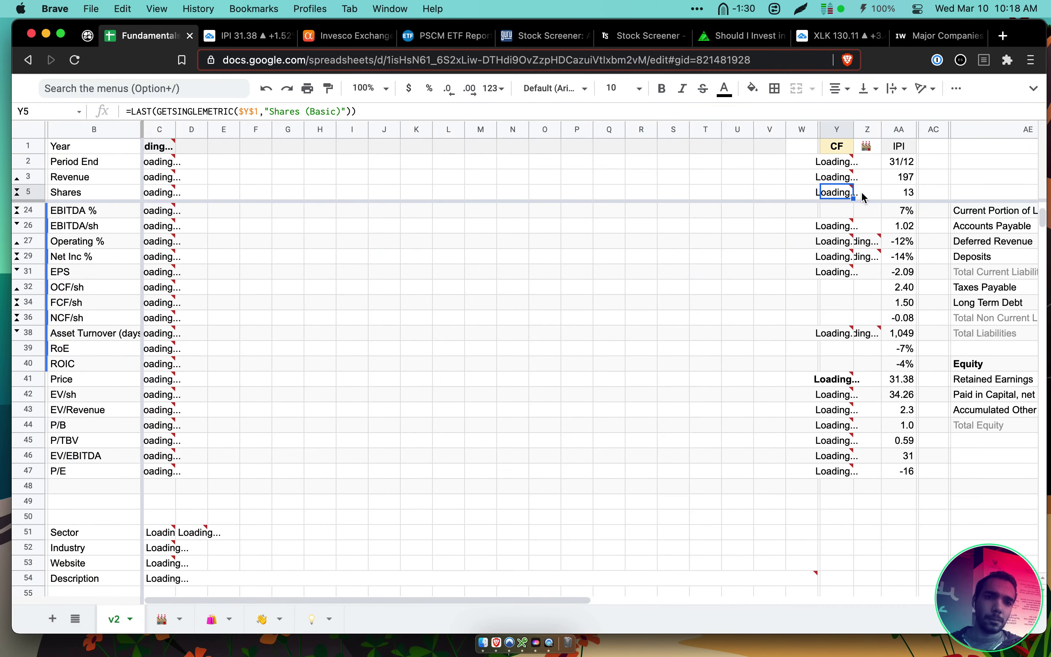
{"action": "left_click", "coordinate": [864, 198]}
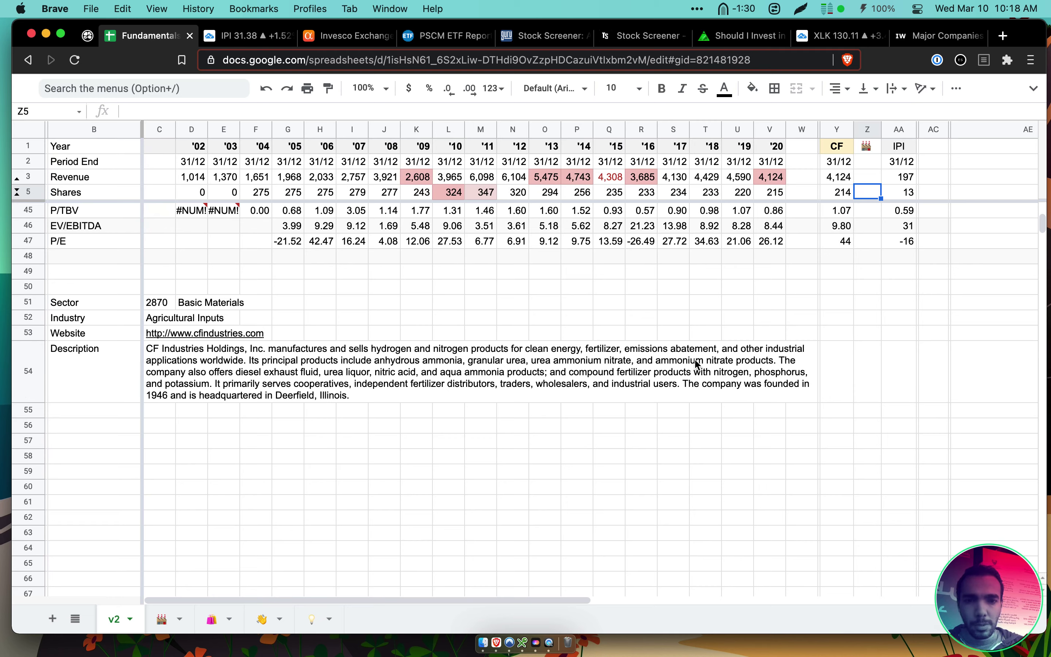
Compare CF's EV/Revenue, P/B, P/TBV, EV/EBITDA and P/E multiples in column Y with IPI's
{"action": "scroll", "coordinate": [697, 365], "scroll_direction": "up", "scroll_amount": 10}
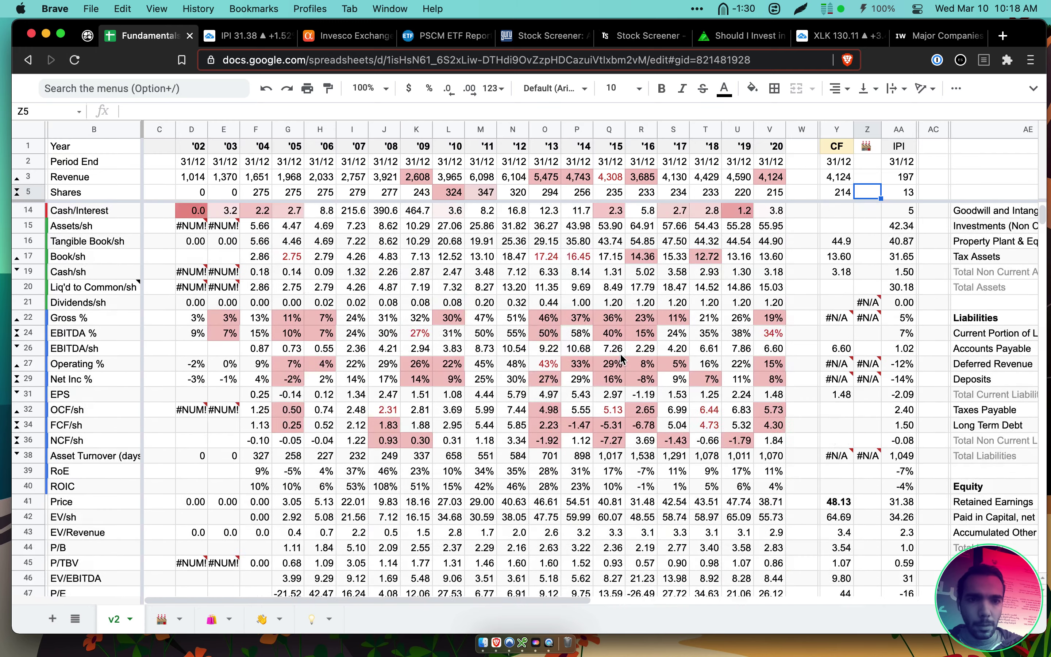
{"action": "scroll", "coordinate": [784, 252], "scroll_direction": "down", "scroll_amount": 5}
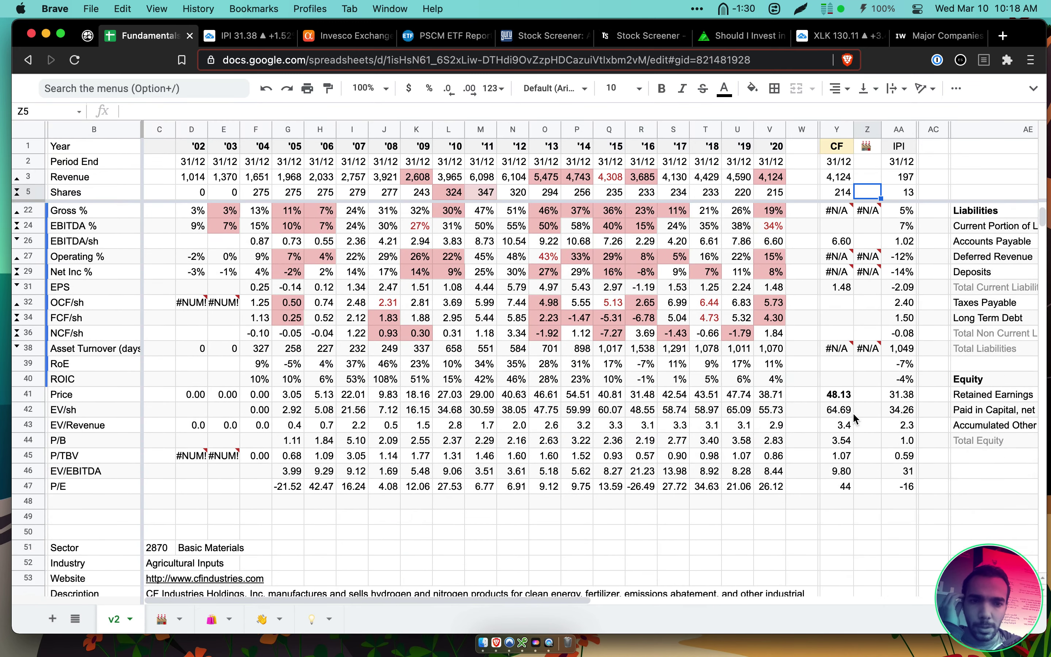
{"action": "left_click_drag", "start_coordinate": [839, 424], "coordinate": [795, 440]}
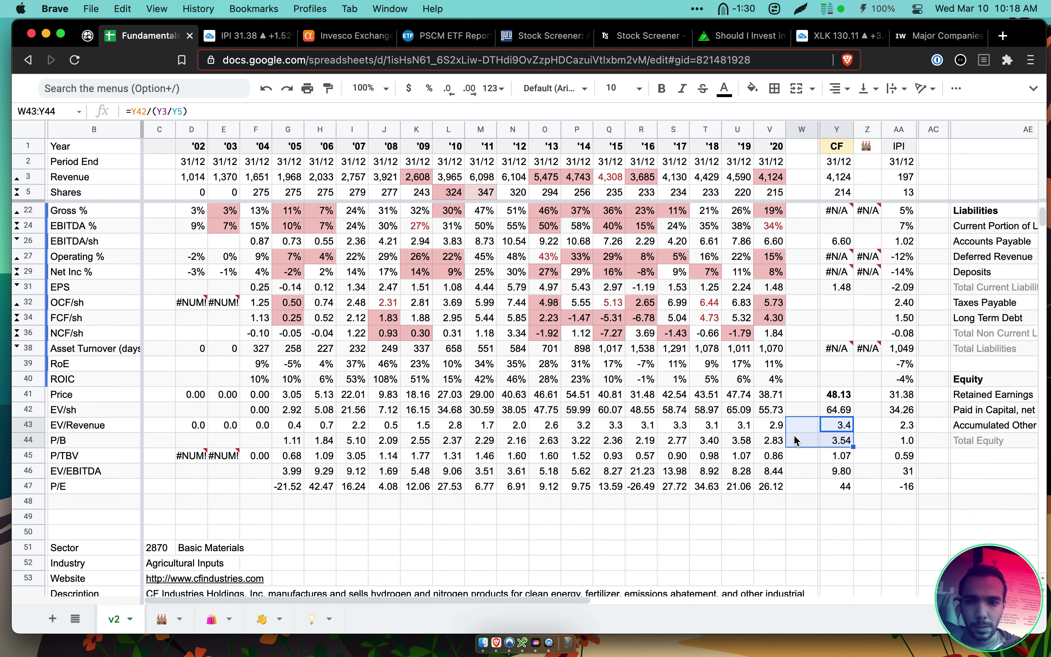
{"action": "left_click", "coordinate": [839, 440]}
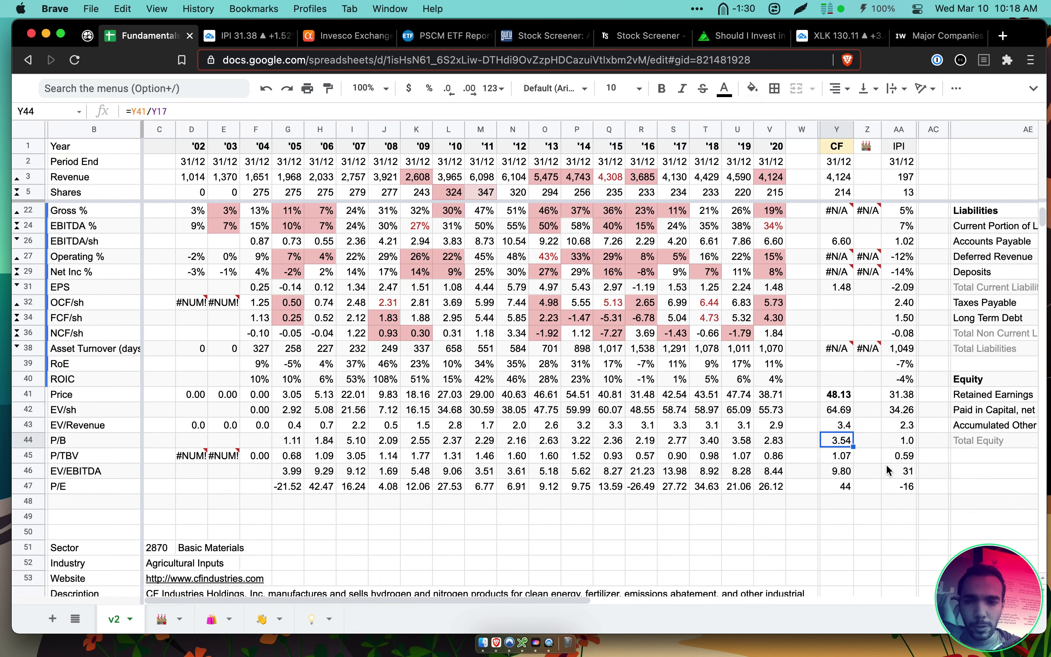
{"action": "left_click", "coordinate": [849, 461]}
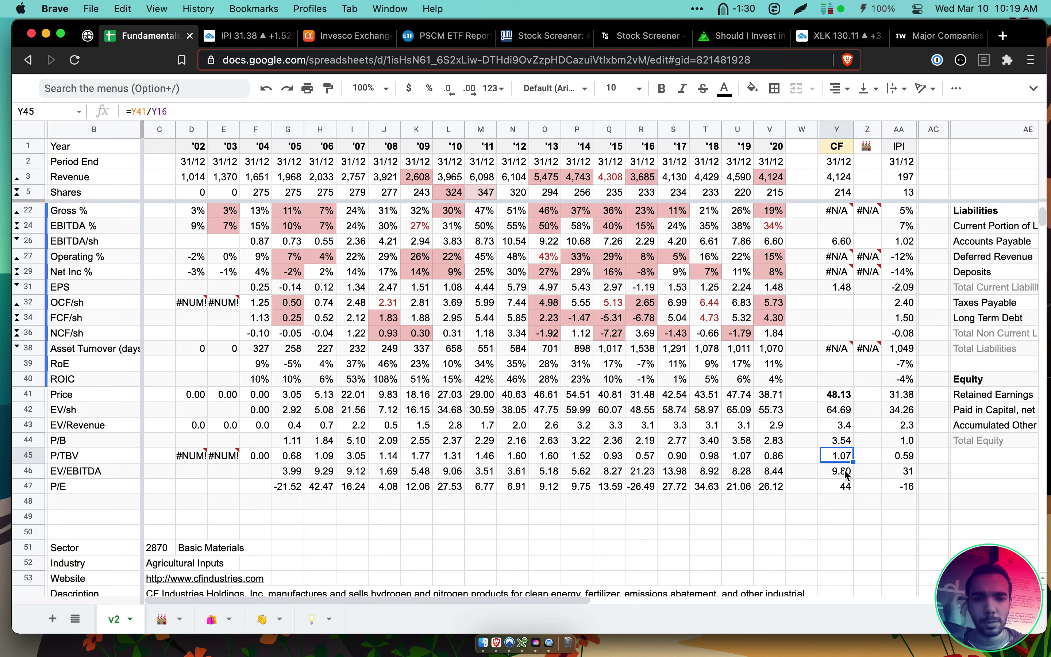
{"action": "left_click", "coordinate": [843, 477]}
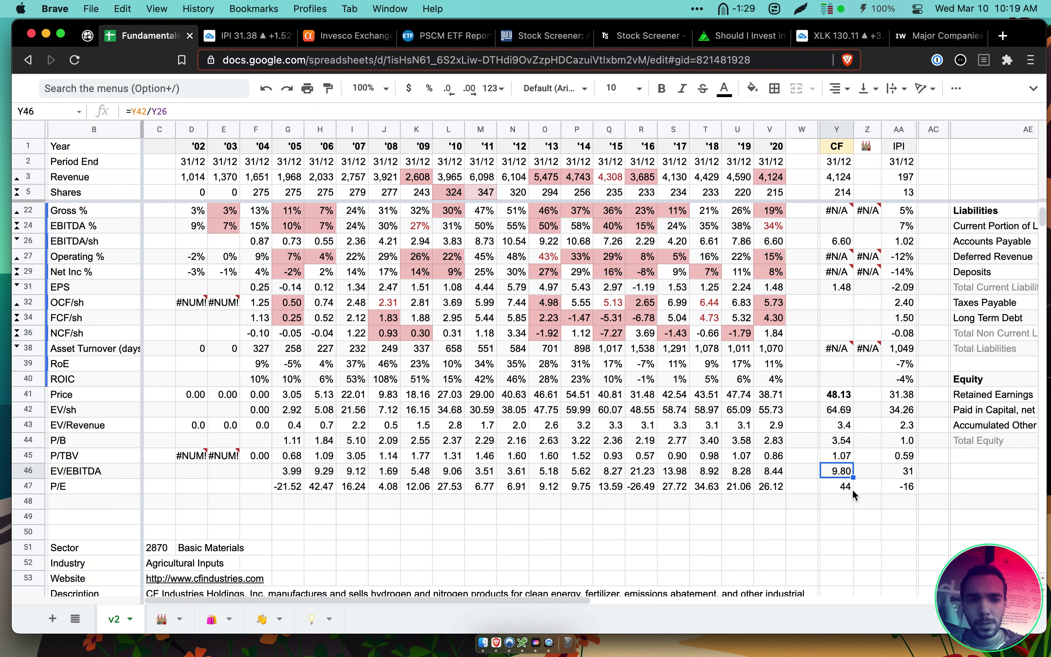
{"action": "left_click", "coordinate": [852, 489]}
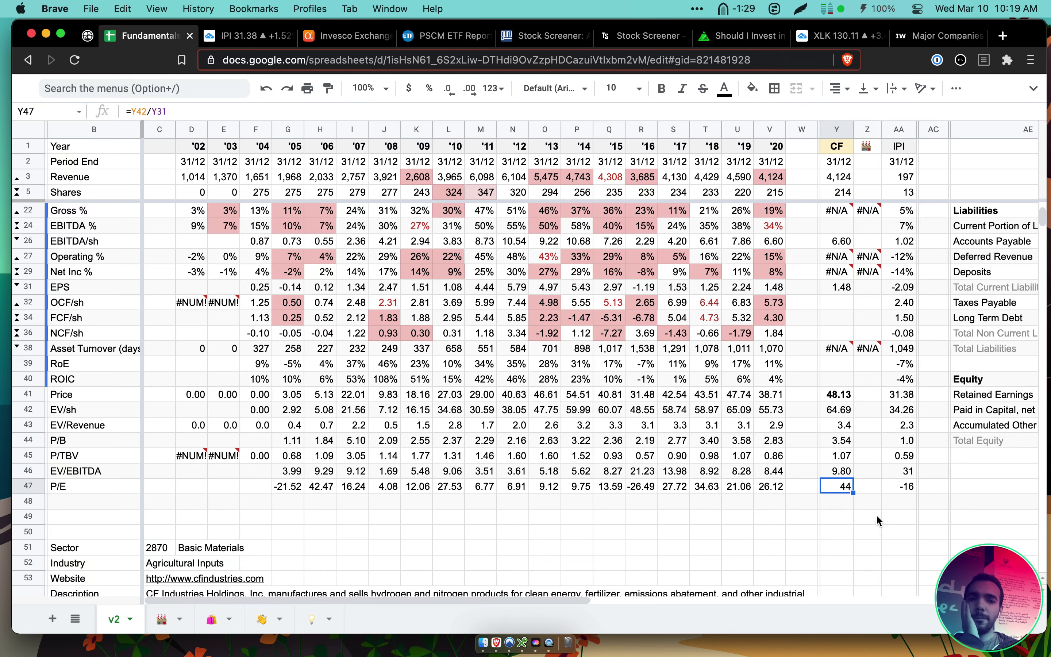
Examine CF's 2020 operating and net margins, EPS and per-share cash flows by selecting V27:V36
{"action": "scroll", "coordinate": [876, 514], "scroll_direction": "up", "scroll_amount": 5}
{"action": "left_click_drag", "start_coordinate": [773, 517], "coordinate": [770, 440]}
{"action": "left_click_drag", "start_coordinate": [774, 535], "coordinate": [770, 457]}
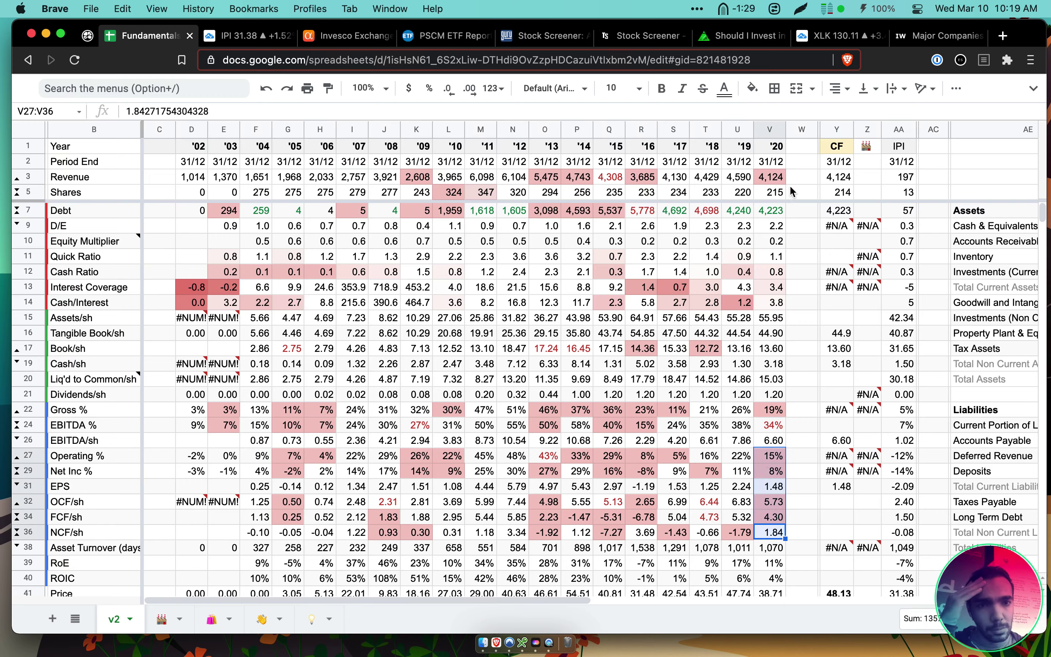
Examine CF's recent share count and debt, checking the 2020 cells V5 and V7 and the 2018 debt in T7
{"action": "left_click_drag", "start_coordinate": [749, 184], "coordinate": [784, 194]}
{"action": "left_click", "coordinate": [784, 197]}
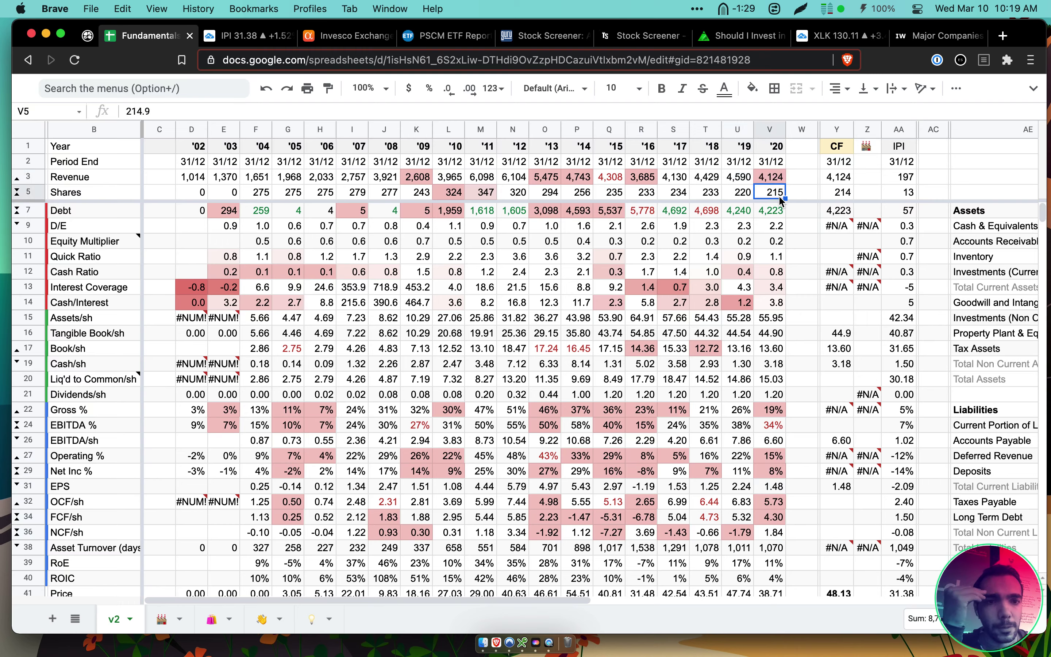
{"action": "key", "text": "Down"}
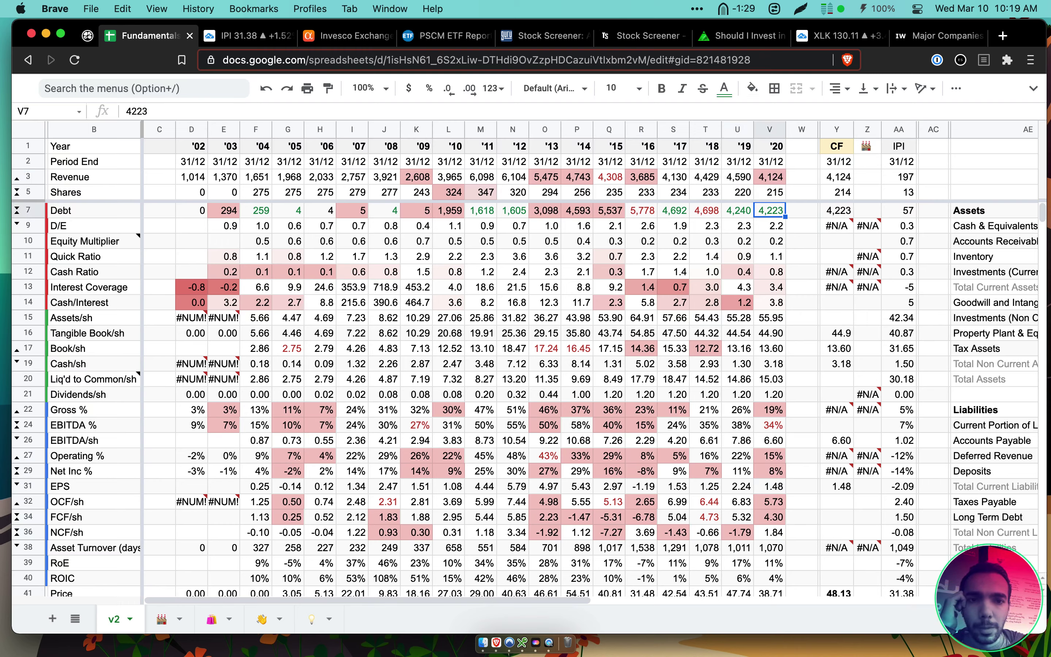
{"action": "key", "text": "Up"}
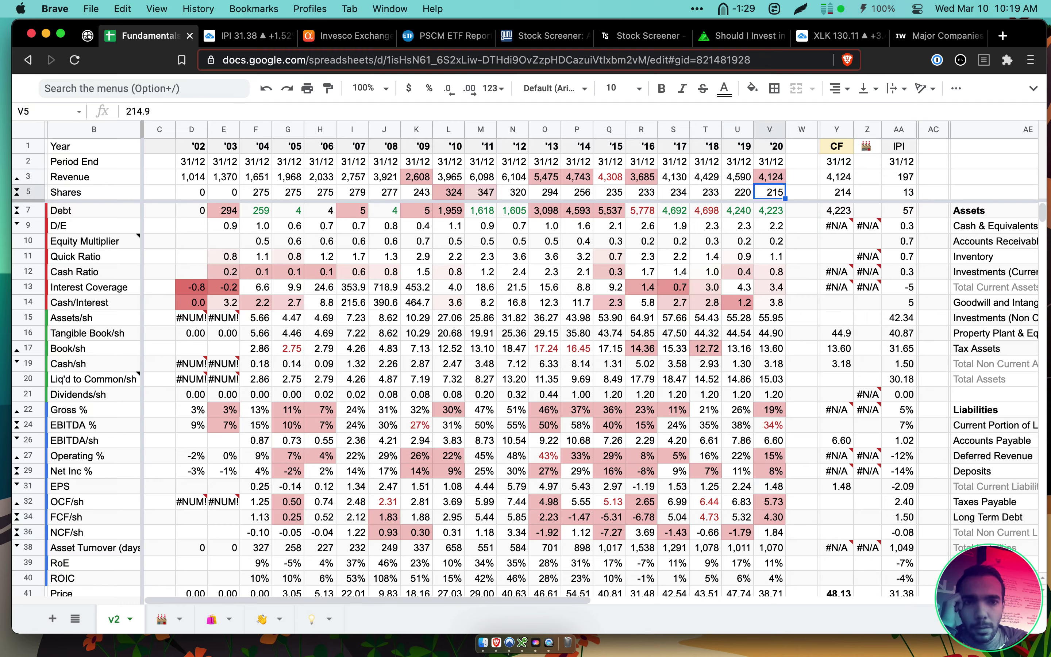
{"action": "key", "text": "Down"}
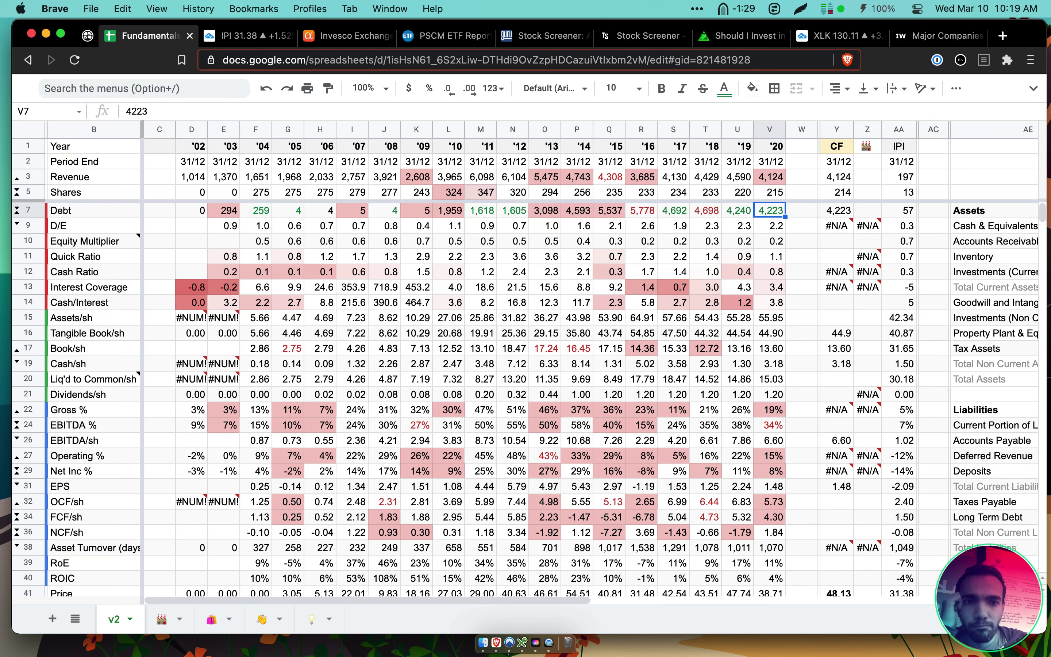
{"action": "key", "text": "Left"}
{"action": "key", "text": "Left"}
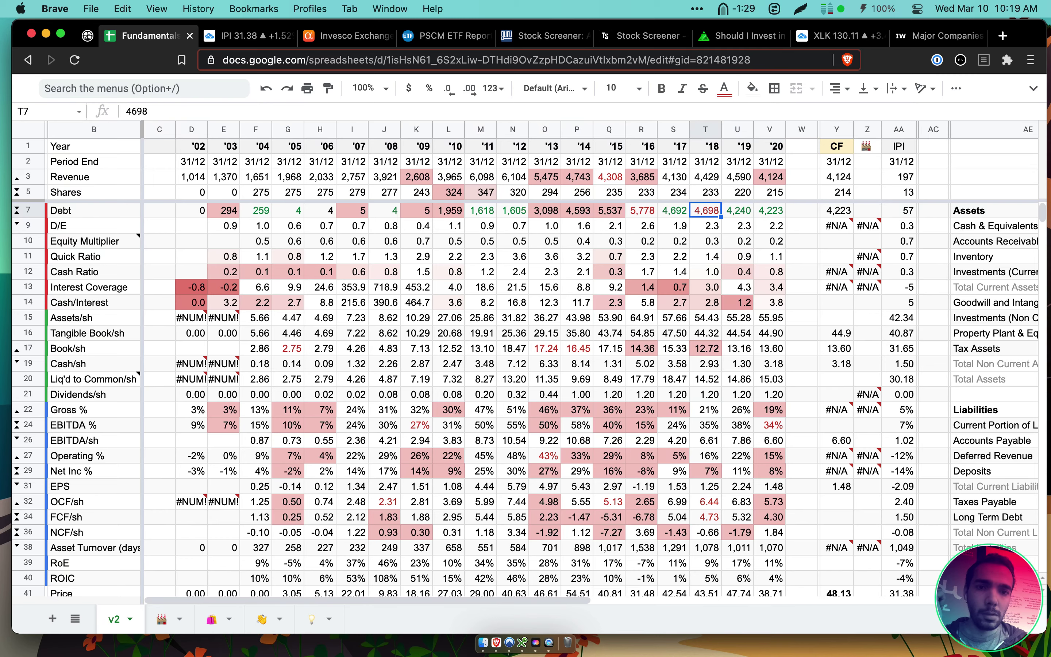
Examine CF's solvency ratios for 2019 and 2020, from D/E and Equity Multiplier through Quick Ratio, Cash Ratio, Interest Coverage and Cash/Interest
{"action": "key", "text": "Down"}
{"action": "key", "text": "Right"}
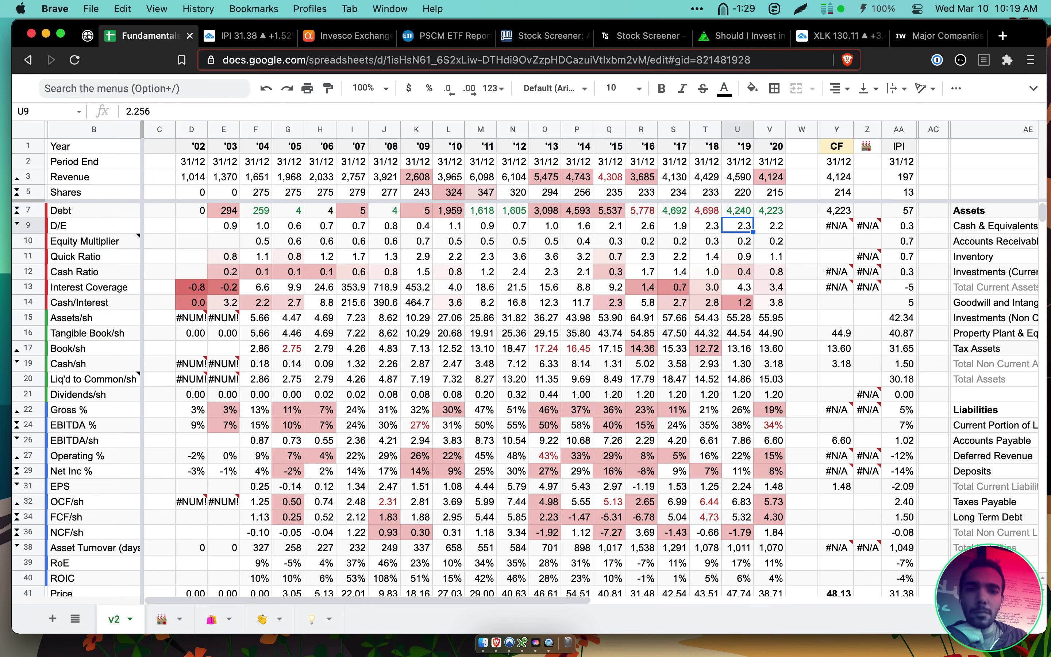
{"action": "key", "text": "Right"}
{"action": "key", "text": "Down"}
{"action": "key", "text": "Left"}
{"action": "key", "text": "Right"}
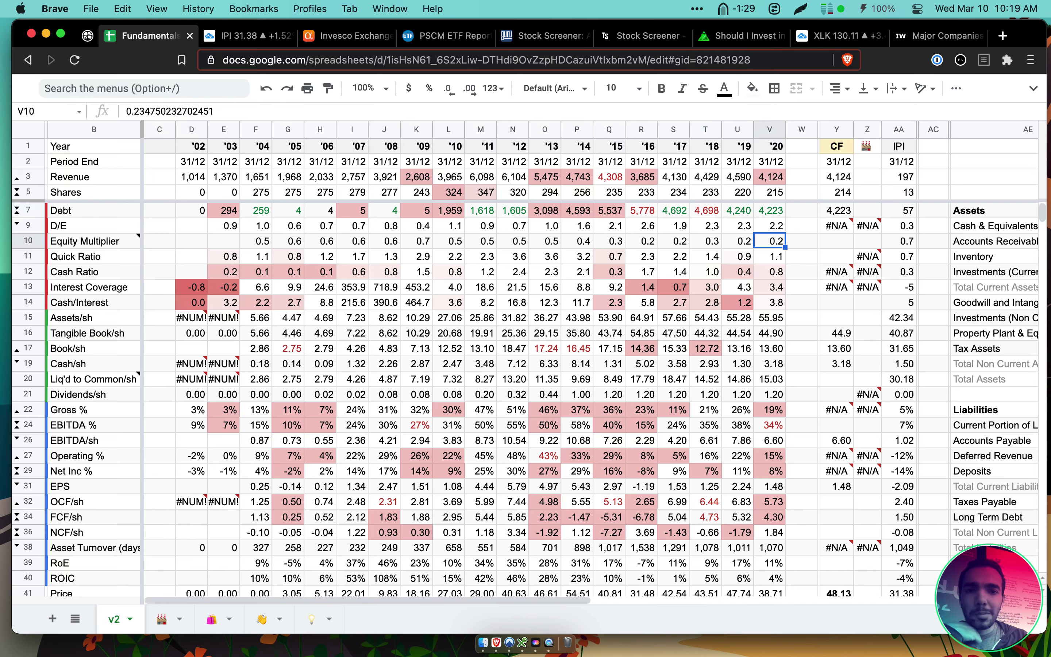
{"action": "key", "text": "Left"}
{"action": "key", "text": "Down"}
{"action": "key", "text": "Right"}
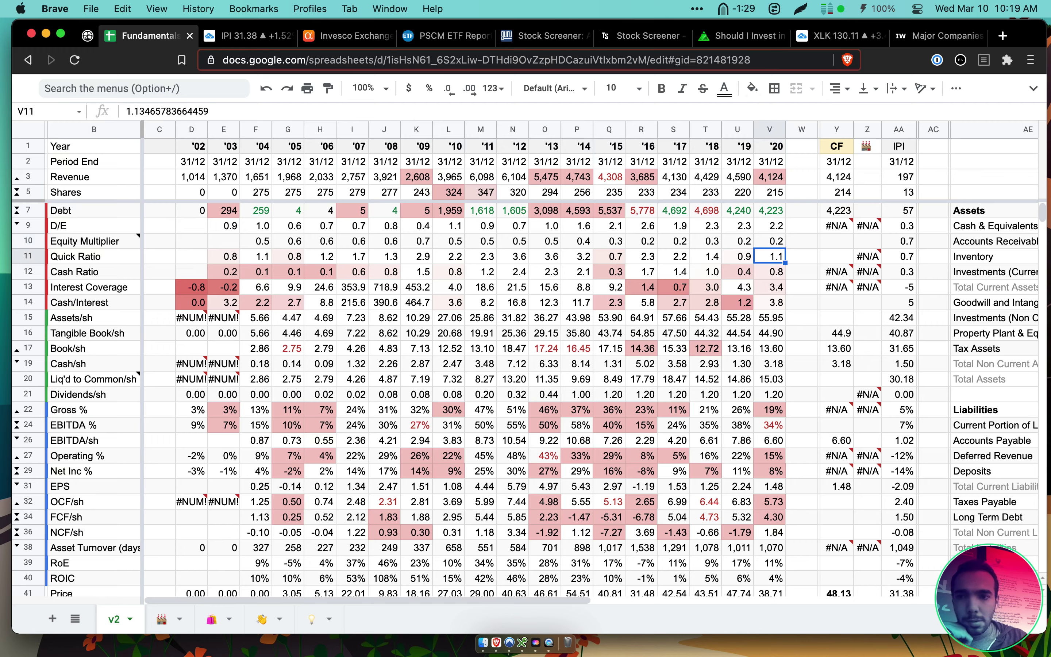
{"action": "key", "text": "Down"}
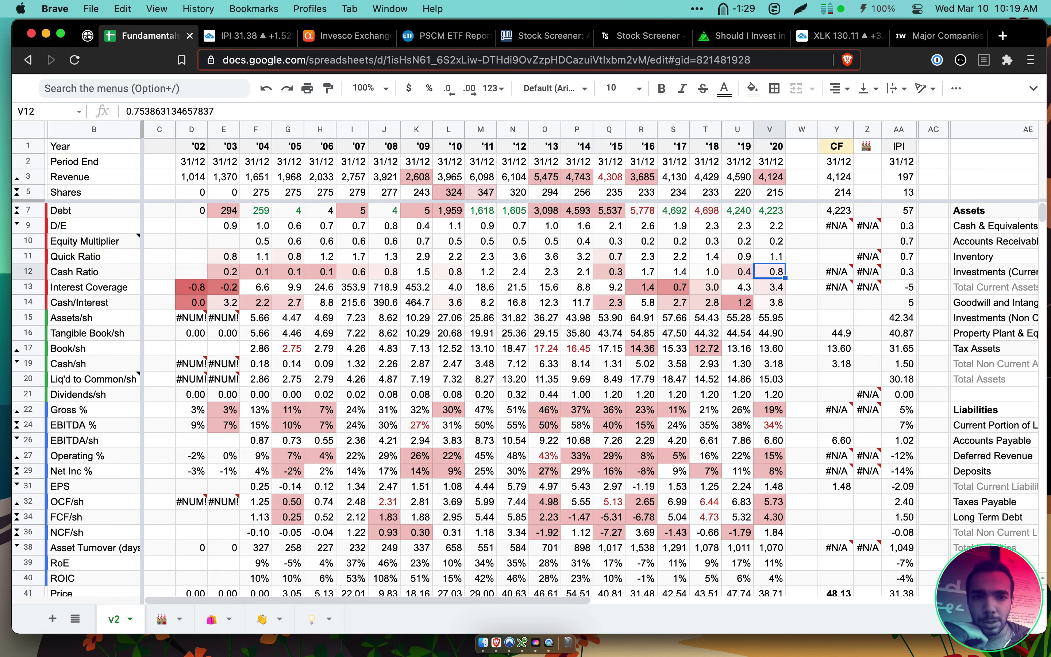
{"action": "key", "text": "Down"}
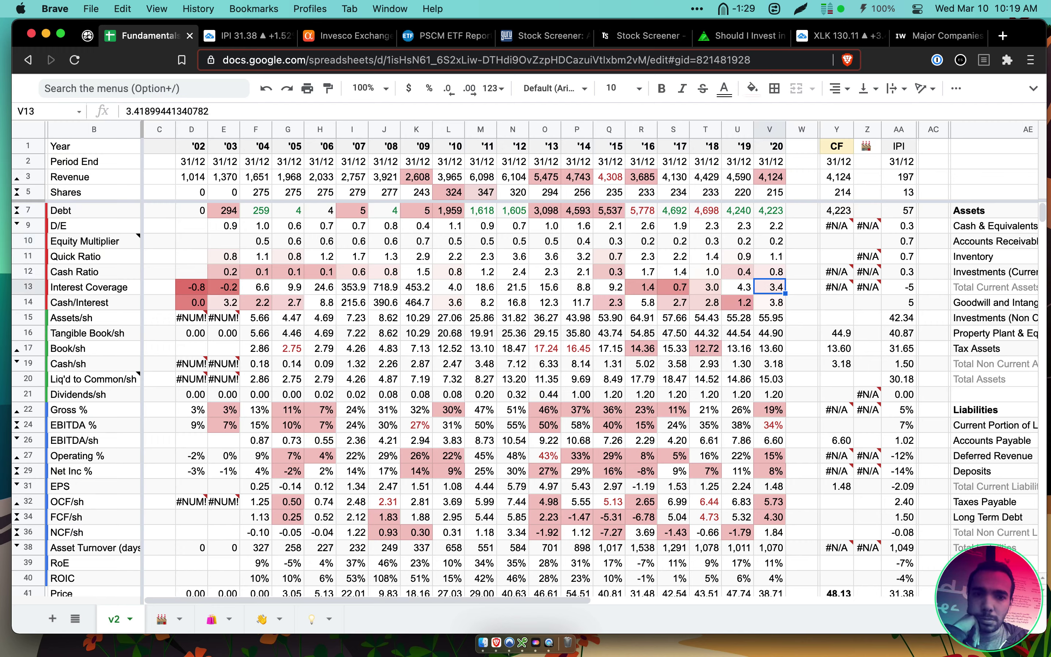
{"action": "key", "text": "Down"}
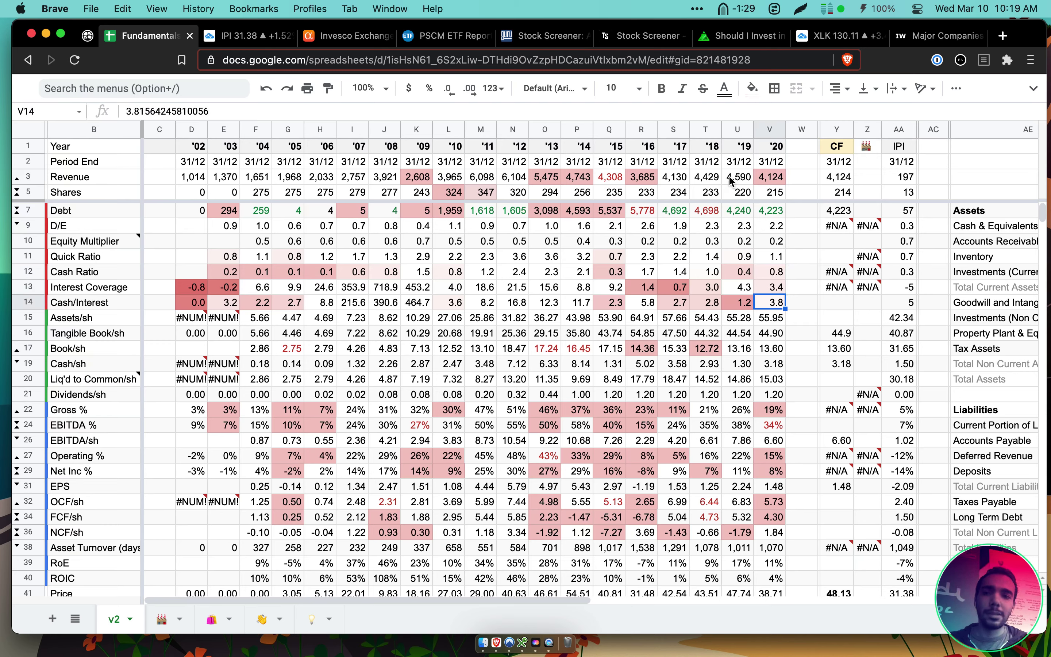
In the Roam notes, add a CF entry at the same level as AVD, with an empty nested bullet under it
{"action": "left_click", "coordinate": [87, 35]}
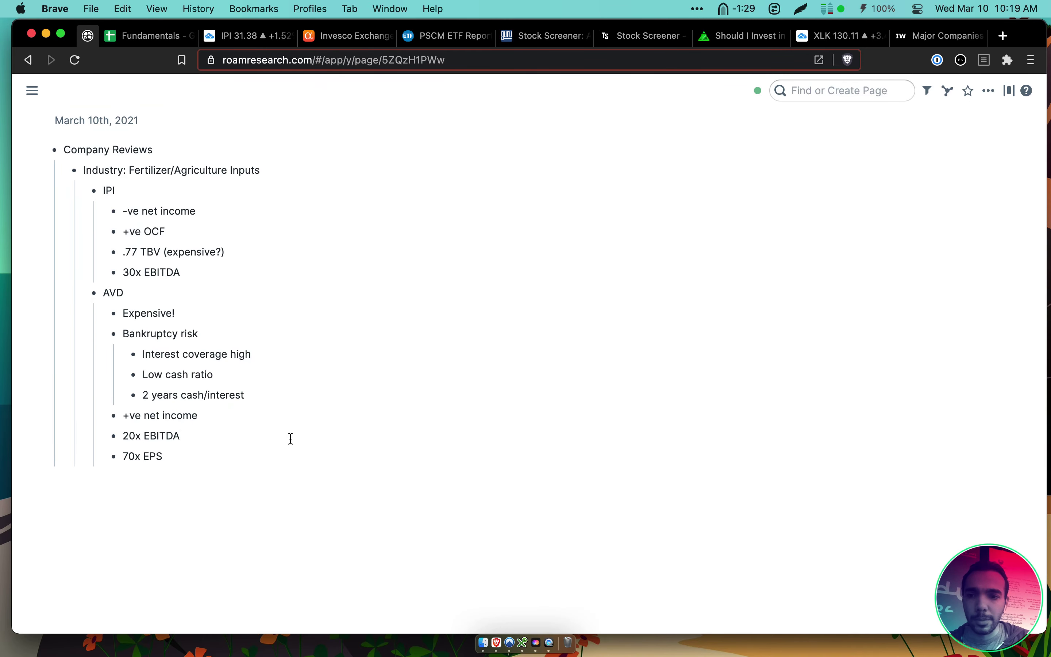
{"action": "left_click", "coordinate": [256, 465]}
{"action": "key", "text": "Return"}
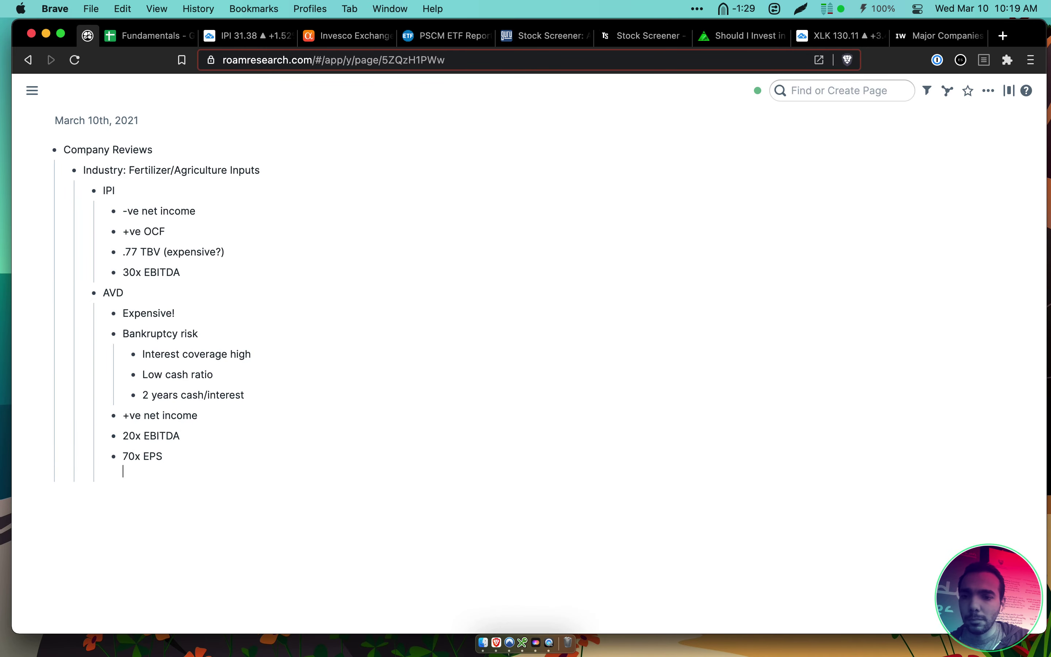
{"action": "key", "text": "shift+Tab"}
{"action": "type", "text": "CF"}
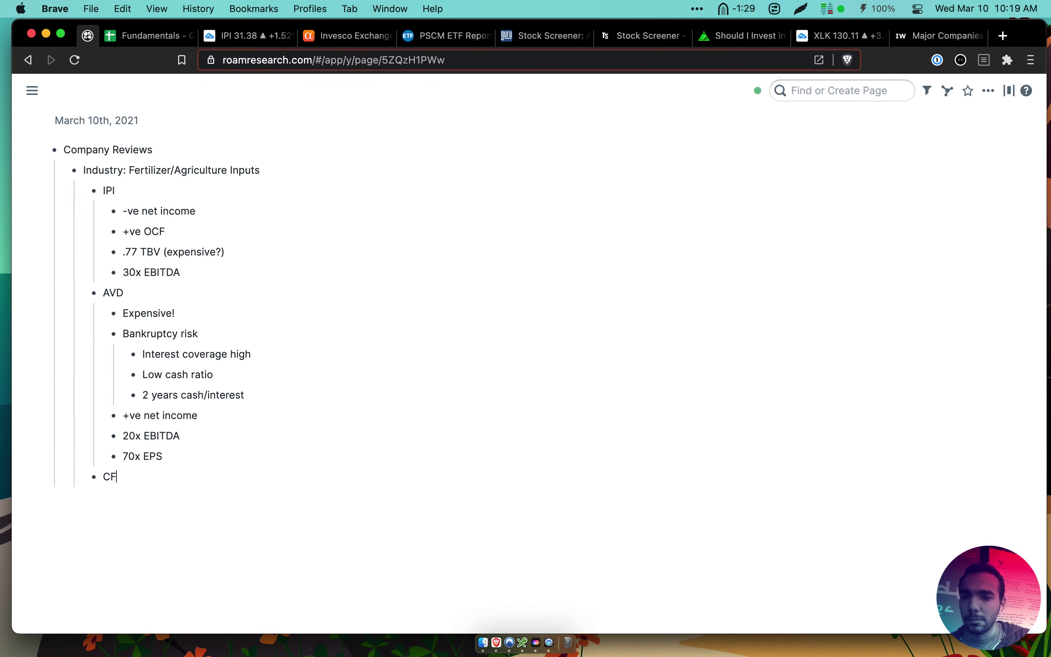
{"action": "key", "text": "Return"}
{"action": "key", "text": "Tab"}
Return to the Fundamentals spreadsheet and examine CF's per-share assets, book value, cash and dividends by selecting B15:V21
{"action": "left_click", "coordinate": [160, 43]}
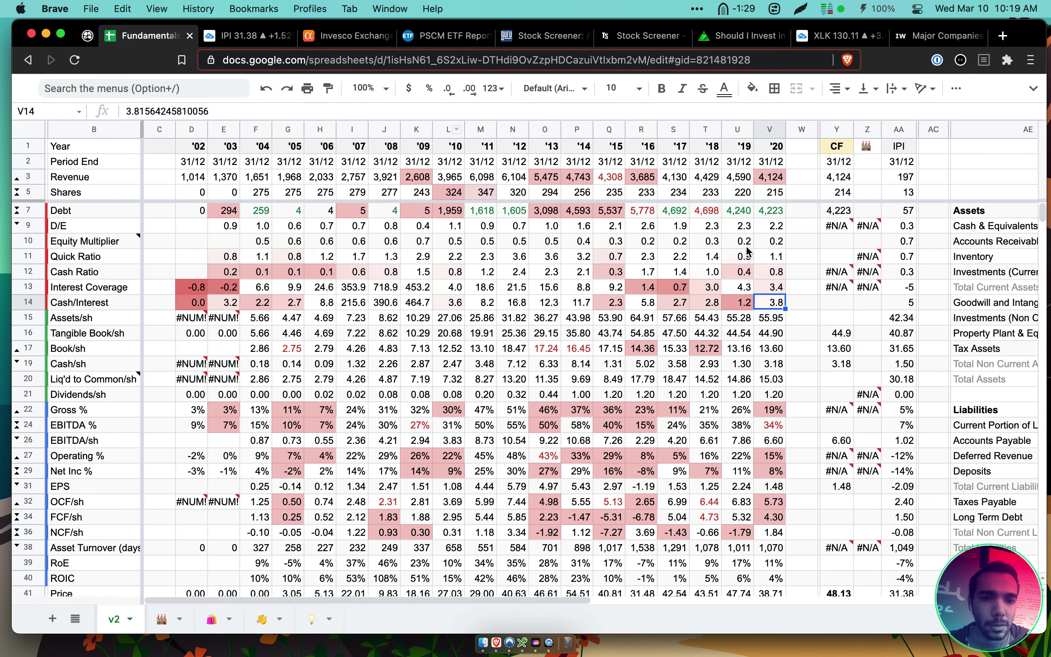
{"action": "left_click_drag", "start_coordinate": [773, 318], "coordinate": [706, 318]}
{"action": "left_click_drag", "start_coordinate": [347, 389], "coordinate": [73, 395]}
{"action": "scroll", "coordinate": [301, 306], "scroll_direction": "down", "scroll_amount": 1}
{"action": "scroll", "coordinate": [303, 304], "scroll_direction": "down", "scroll_amount": 1}
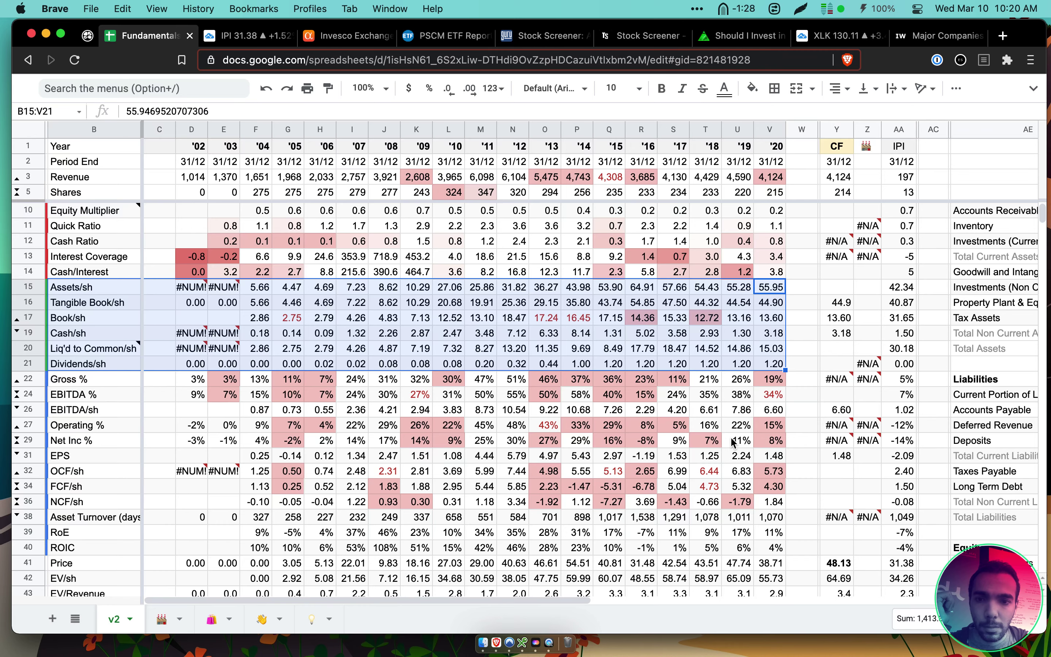
{"action": "scroll", "coordinate": [734, 442], "scroll_direction": "down", "scroll_amount": 1}
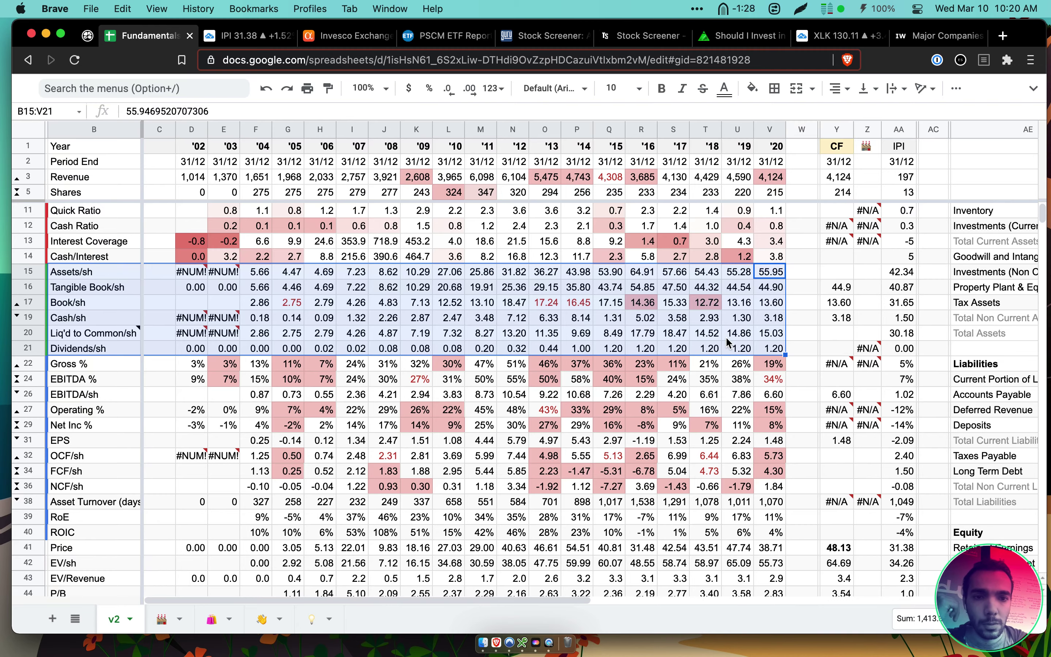
{"action": "scroll", "coordinate": [728, 342], "scroll_direction": "down", "scroll_amount": 1}
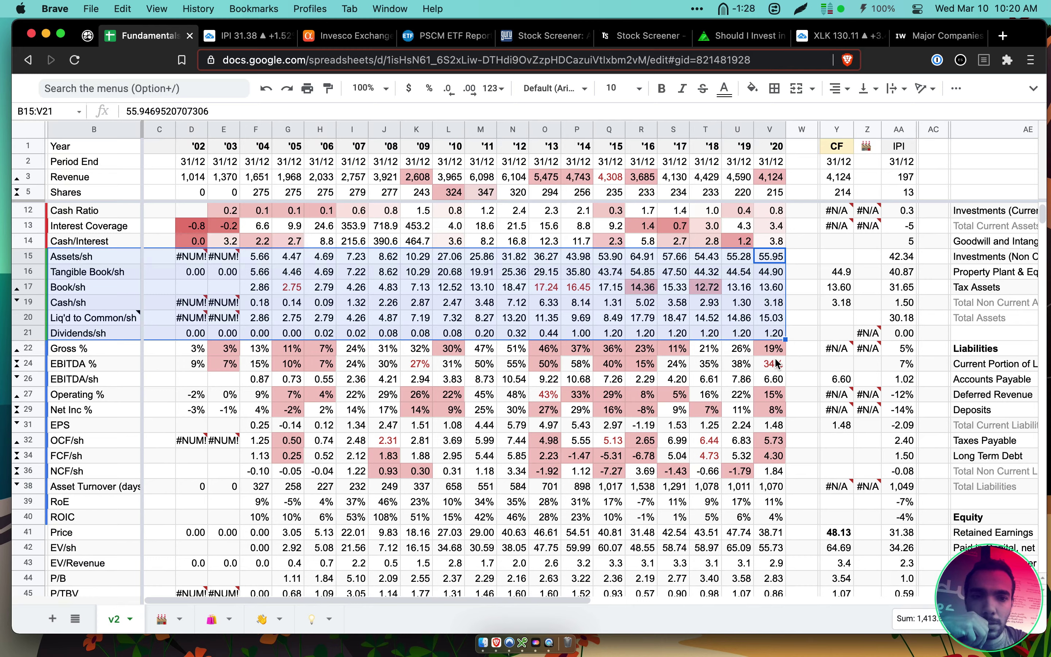
Examine CF's margins, per-share earnings and cash flows, RoE and ROIC by selecting B22:V40, along with the valuation multiples below
{"action": "left_click_drag", "start_coordinate": [771, 349], "coordinate": [80, 522]}
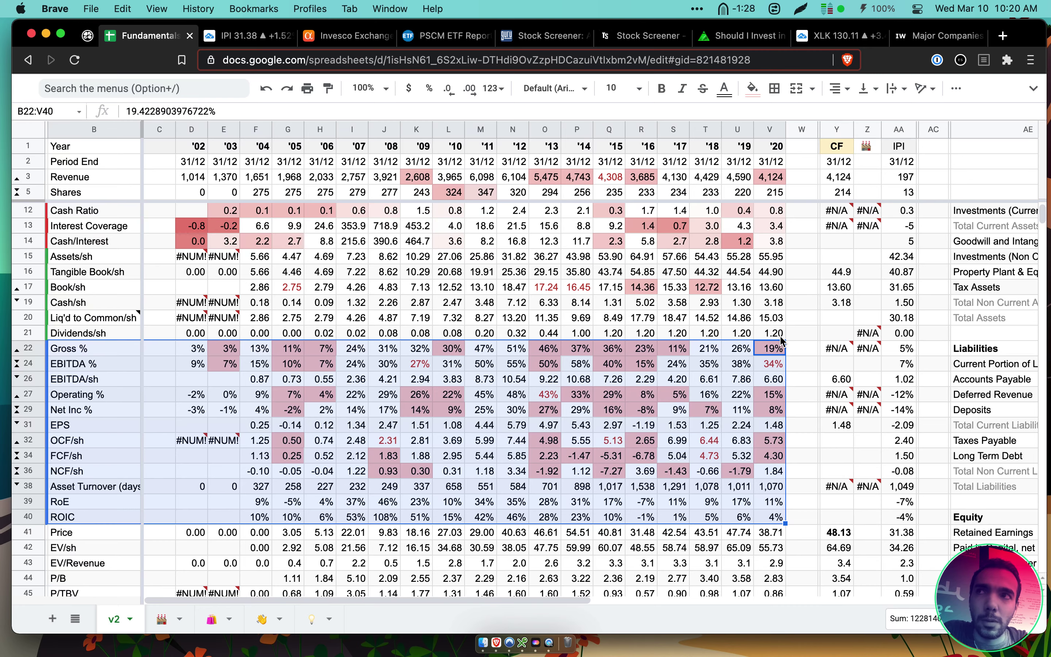
{"action": "scroll", "coordinate": [781, 340], "scroll_direction": "down", "scroll_amount": 5}
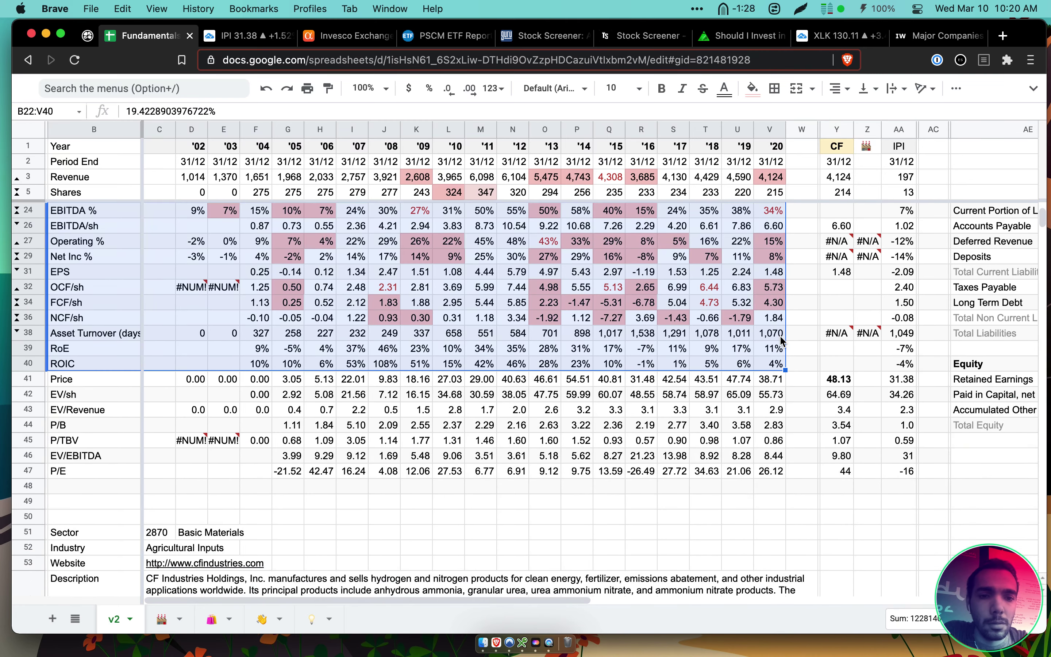
{"action": "scroll", "coordinate": [806, 383], "scroll_direction": "up", "scroll_amount": 3}
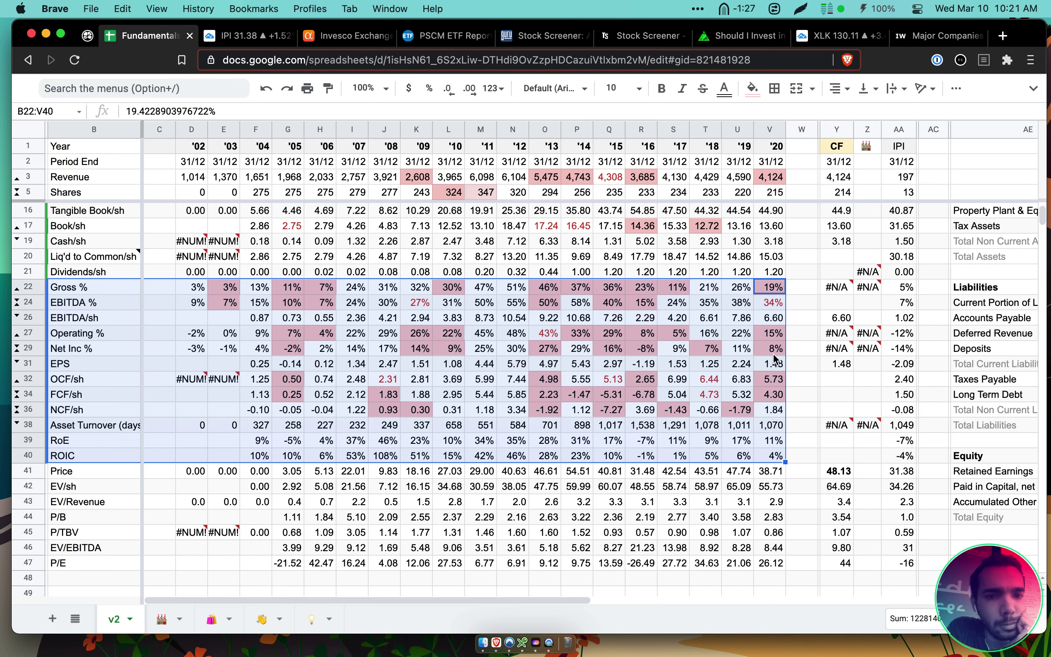
Set the comparison ticker in cell AA1 to AVD and check its net income margin in AA29
{"action": "left_click", "coordinate": [895, 144]}
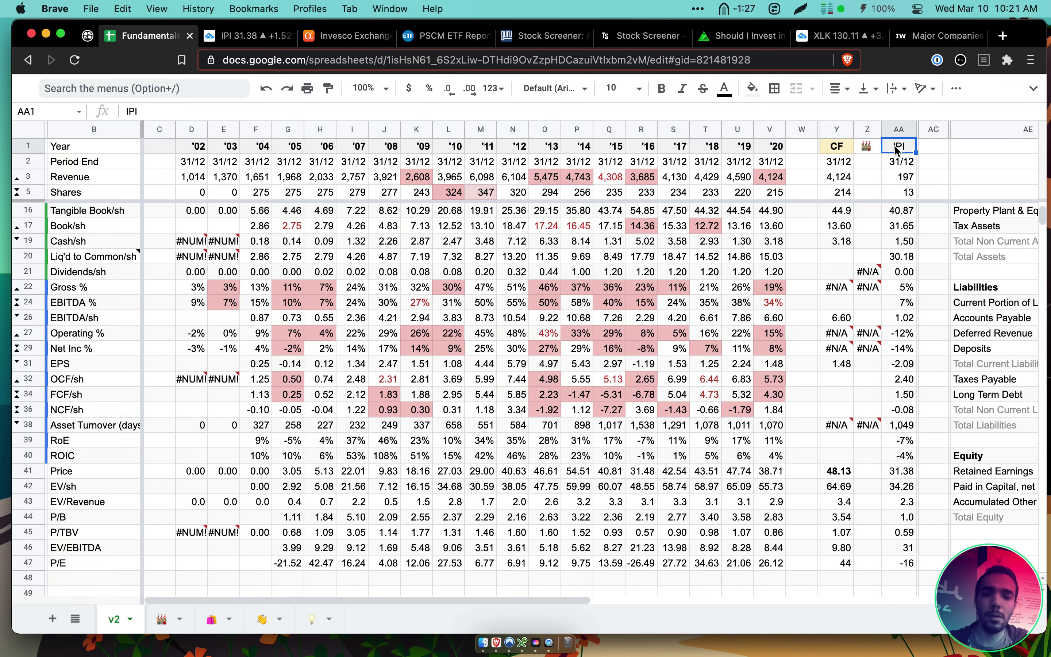
{"action": "type", "text": "AVD"}
{"action": "left_click", "coordinate": [924, 167]}
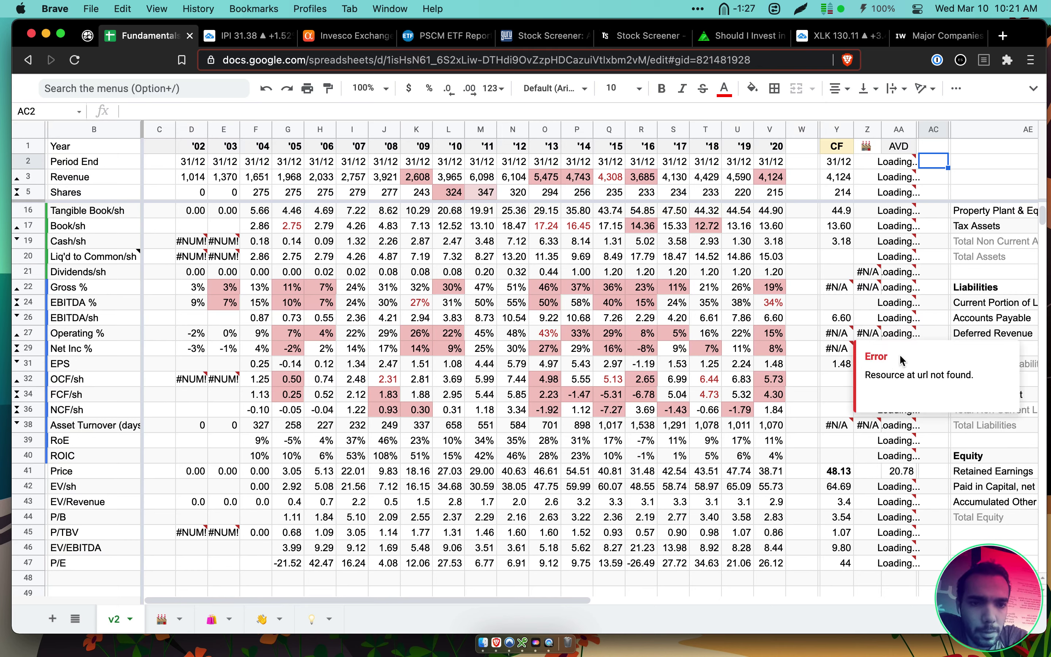
{"action": "left_click", "coordinate": [943, 321]}
{"action": "left_click", "coordinate": [906, 348]}
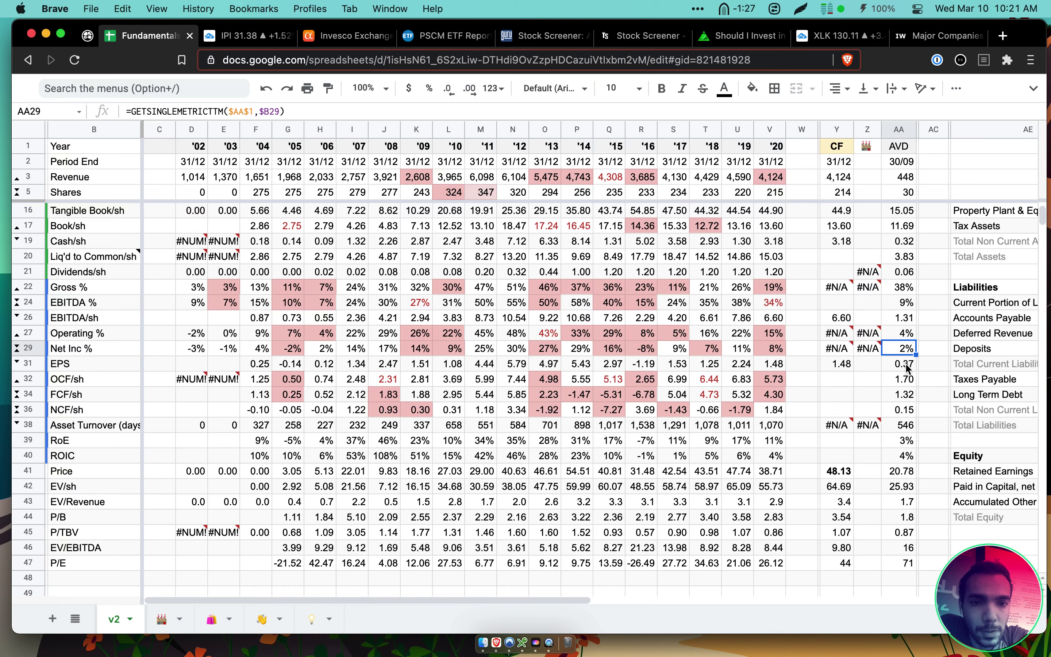
Load AVD as the main ticker in Y1, examine its net income margins in P29:V29, and undo the ticker change
{"action": "left_click", "coordinate": [841, 146]}
{"action": "type", "text": "AVD"}
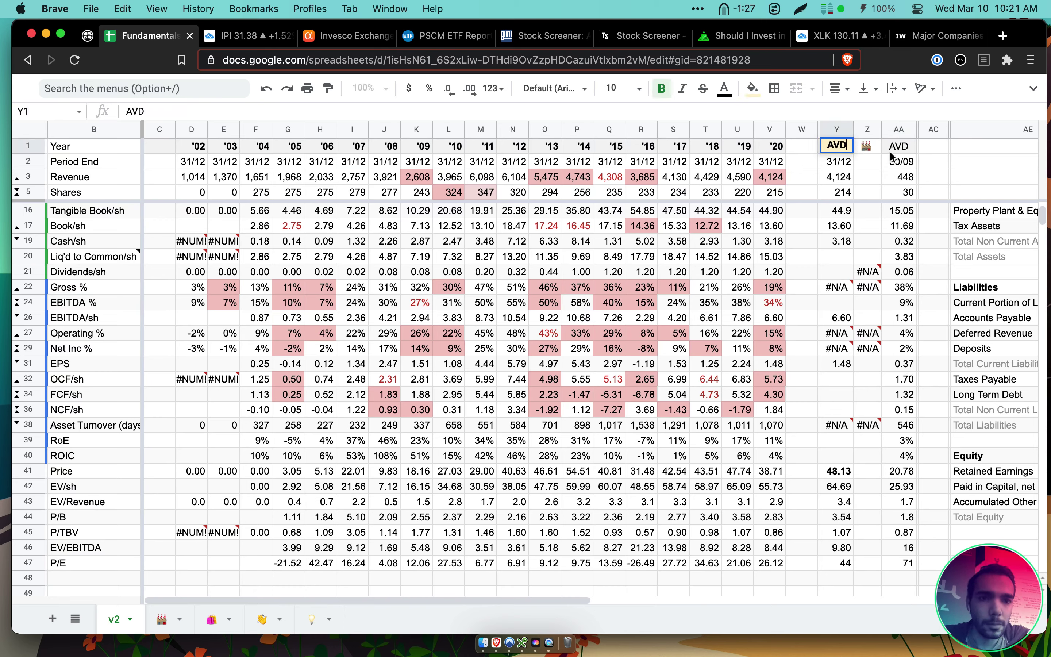
{"action": "left_click", "coordinate": [899, 148]}
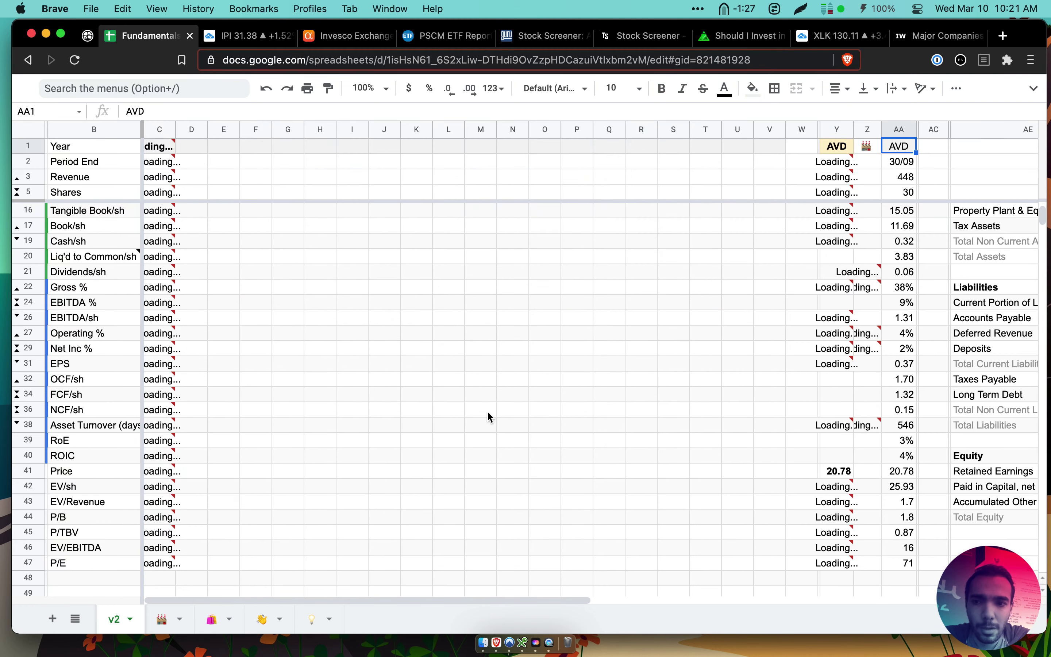
{"action": "left_click_drag", "start_coordinate": [771, 350], "coordinate": [578, 349]}
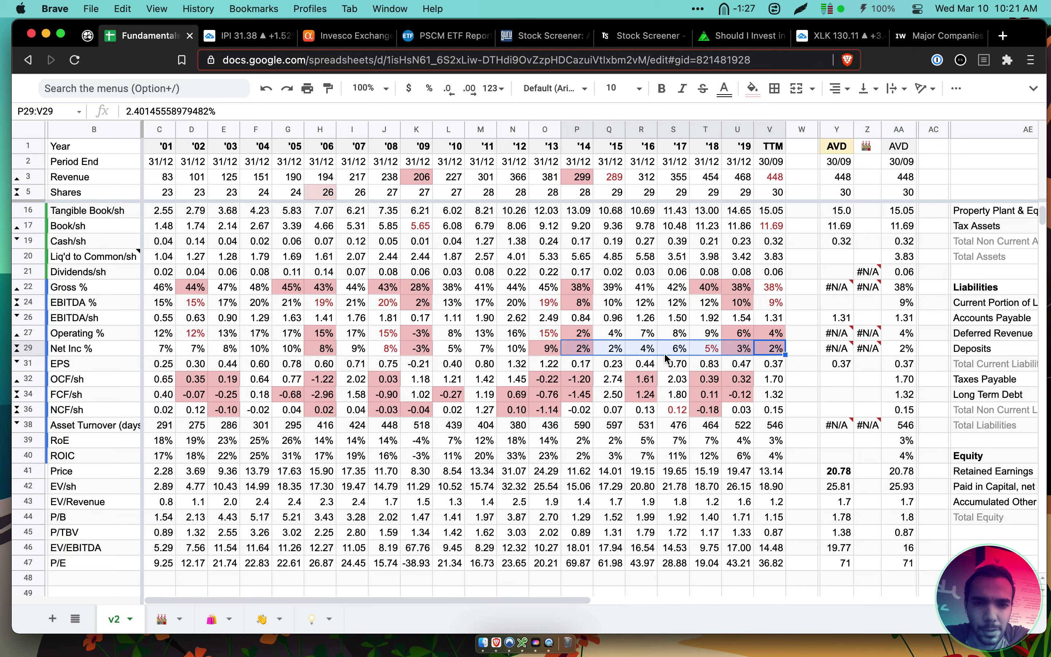
{"action": "key", "text": "super+z"}
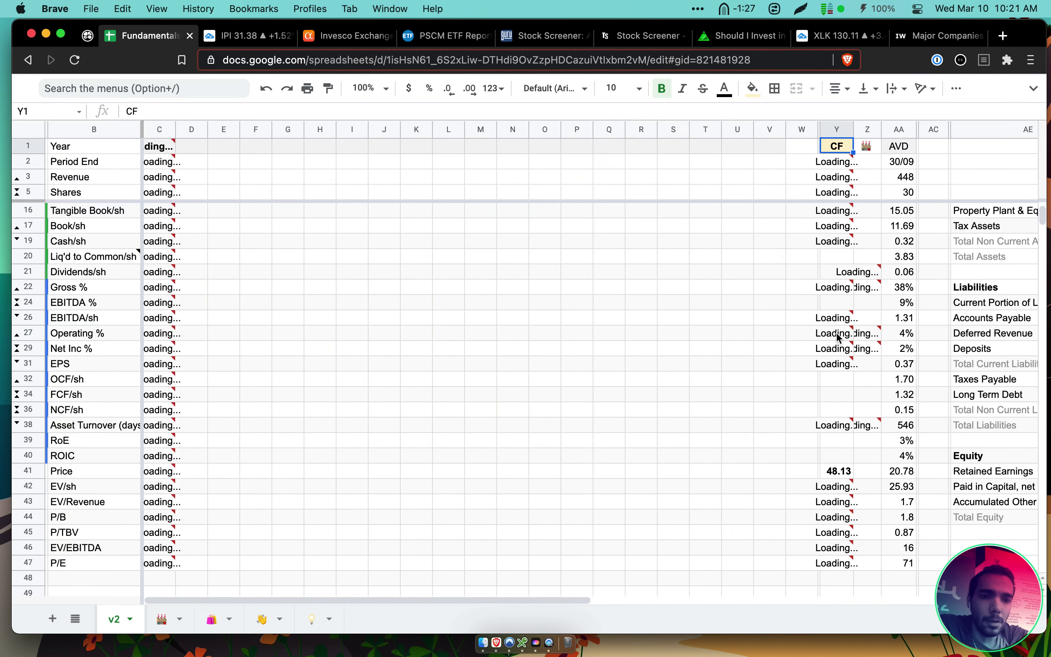
Compare AVD's net income margin in AA29 with CF's 2014–2020 margins in P29:V29, and check CF's 2020 EPS
{"action": "left_click", "coordinate": [909, 354]}
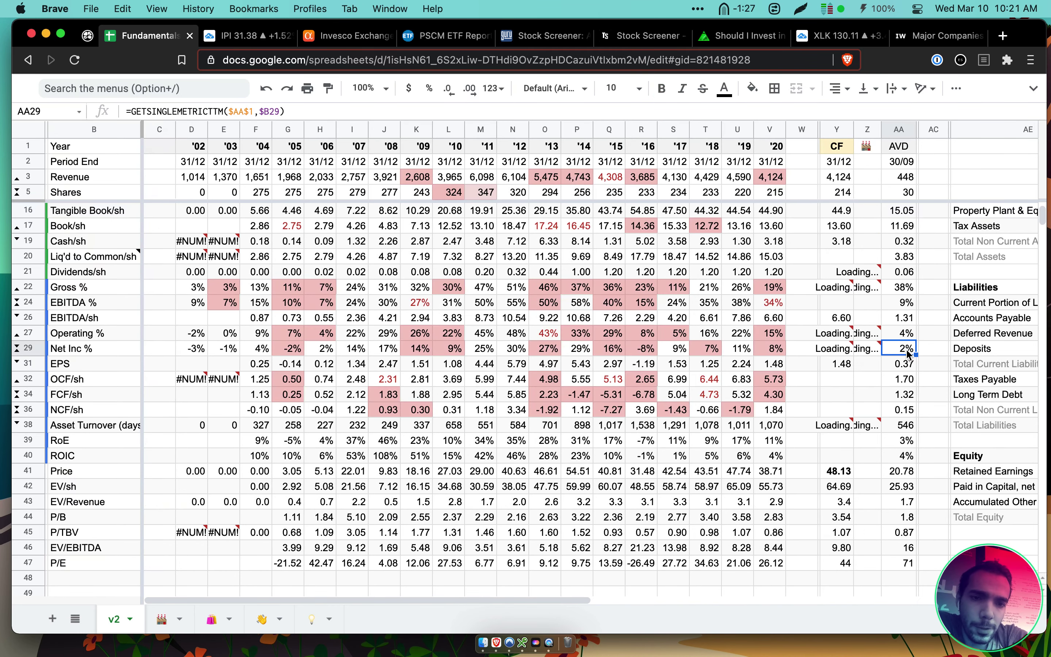
{"action": "left_click_drag", "start_coordinate": [783, 353], "coordinate": [582, 357]}
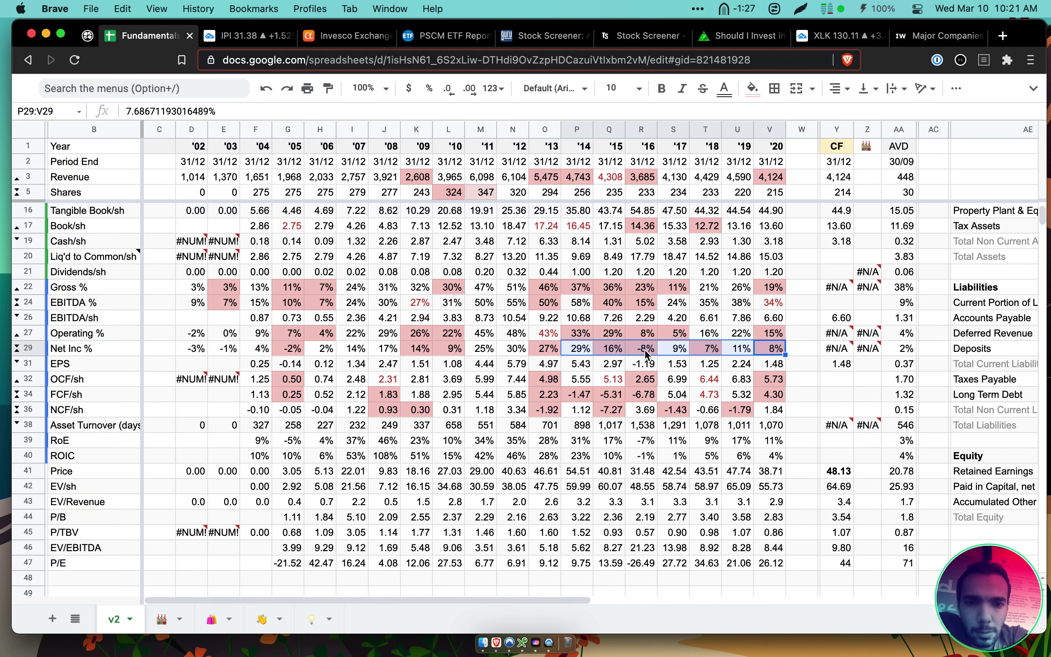
{"action": "left_click", "coordinate": [766, 368]}
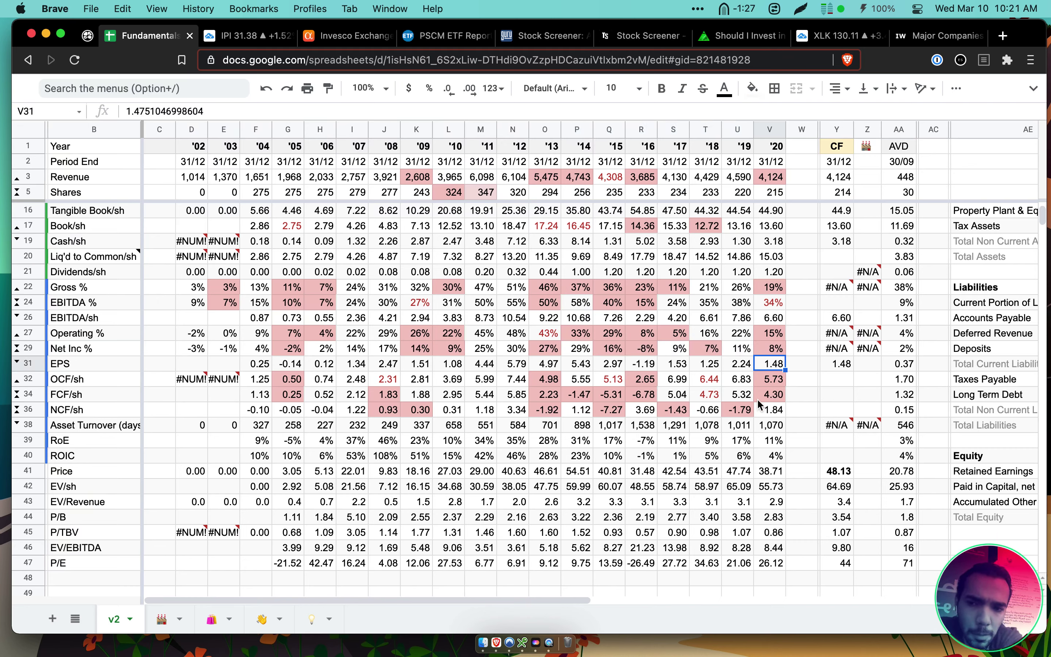
Review CF's profitability block B22:V40 and inspect its current price and EV per share in Y41 and Y42
{"action": "left_click_drag", "start_coordinate": [777, 456], "coordinate": [65, 289]}
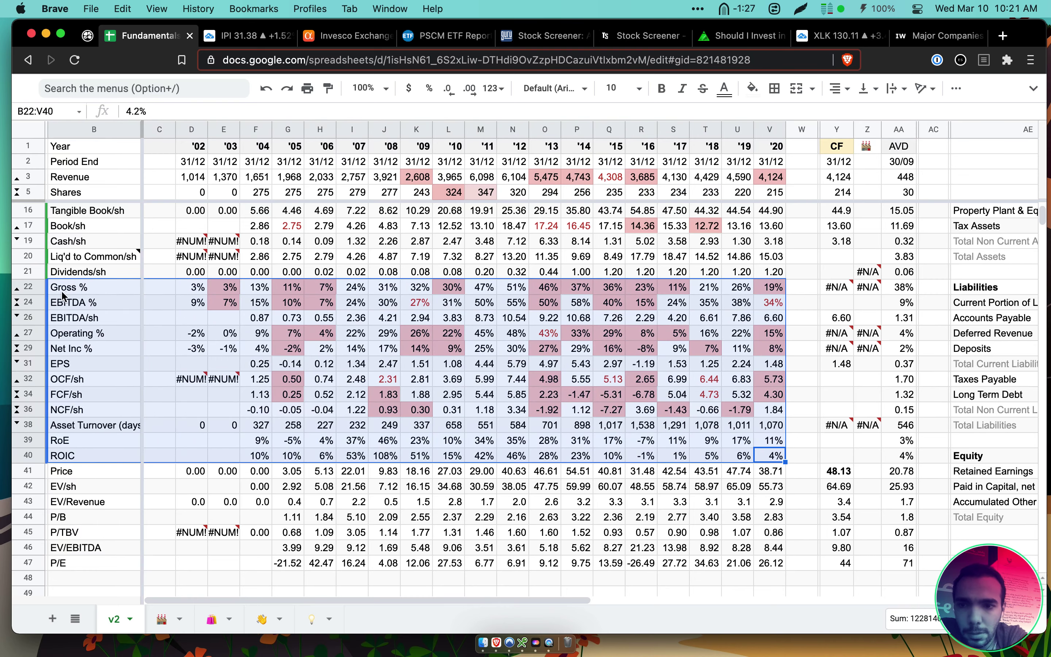
{"action": "scroll", "coordinate": [335, 370], "scroll_direction": "down", "scroll_amount": 1}
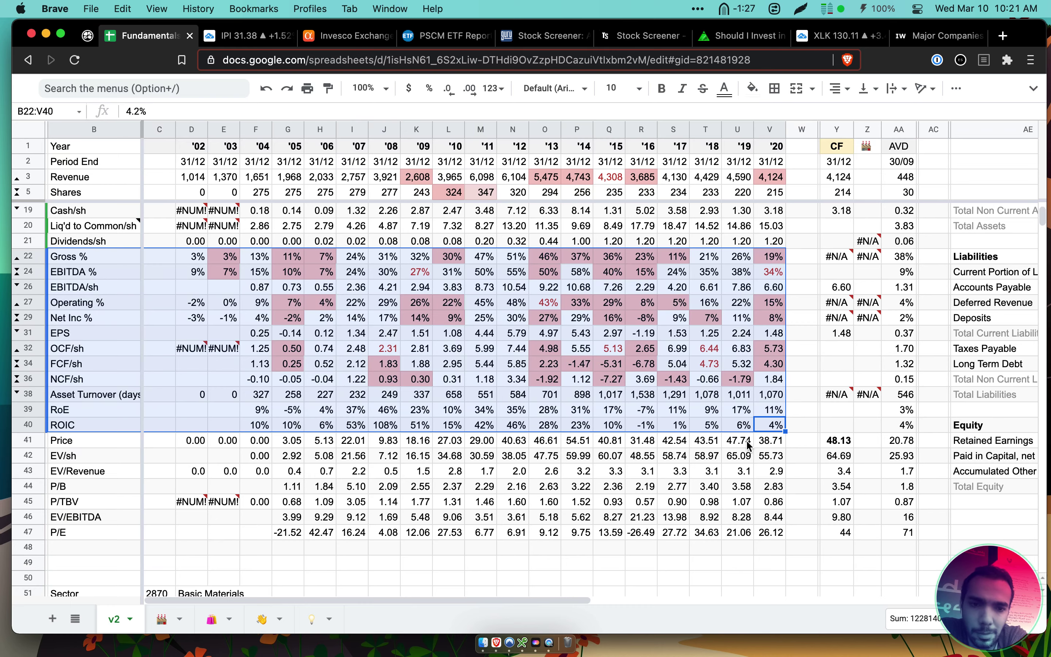
{"action": "left_click", "coordinate": [822, 438]}
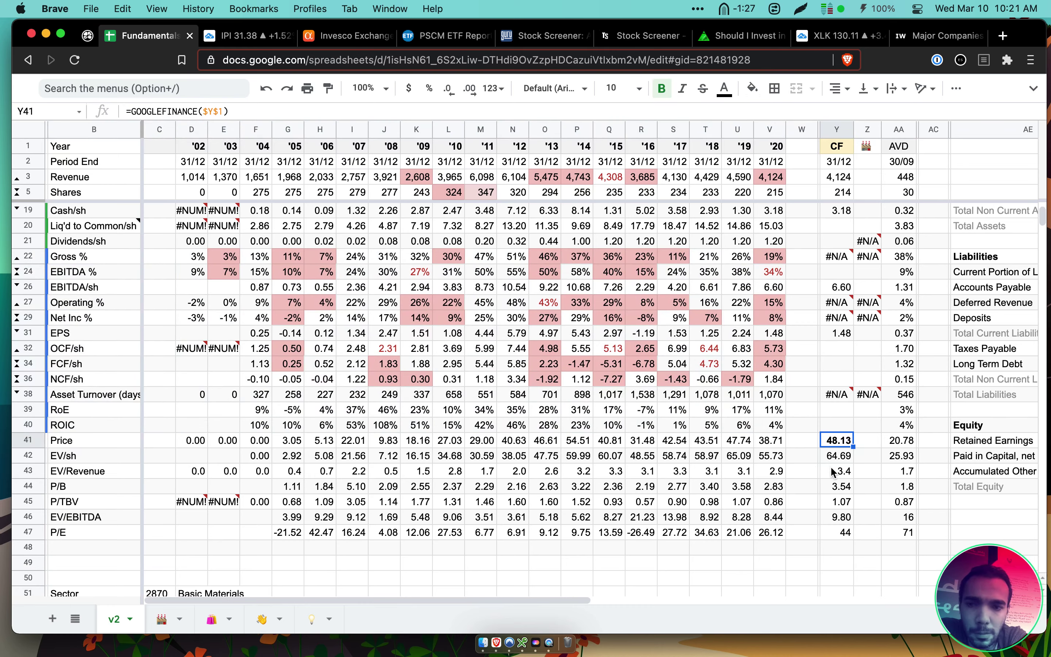
{"action": "left_click", "coordinate": [847, 457]}
{"action": "scroll", "coordinate": [837, 400], "scroll_direction": "up", "scroll_amount": 1}
{"action": "scroll", "coordinate": [837, 399], "scroll_direction": "up", "scroll_amount": 3}
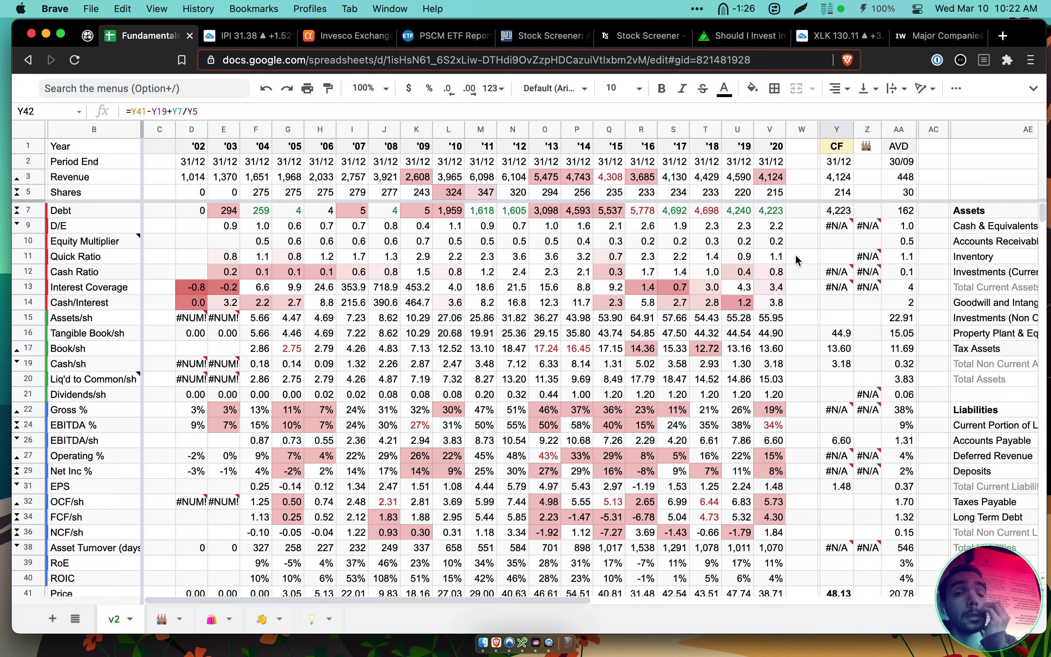
Examine CF's valuation rows, company description and yearly balance sheet of assets, liabilities and equity
{"action": "scroll", "coordinate": [796, 257], "scroll_direction": "down", "scroll_amount": 5}
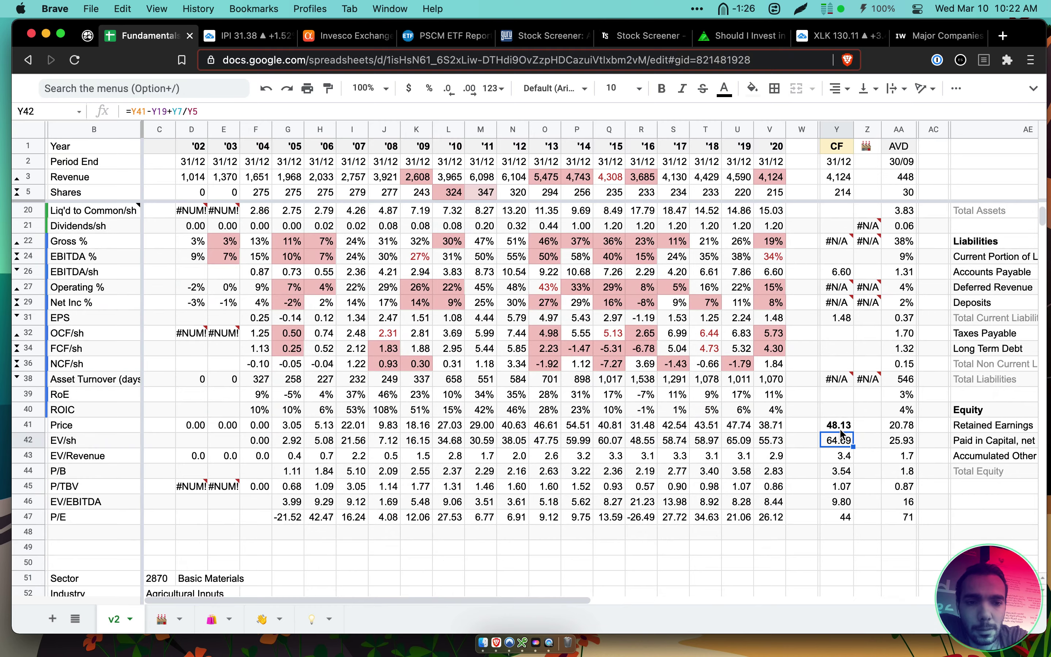
{"action": "scroll", "coordinate": [840, 428], "scroll_direction": "right", "scroll_amount": 10}
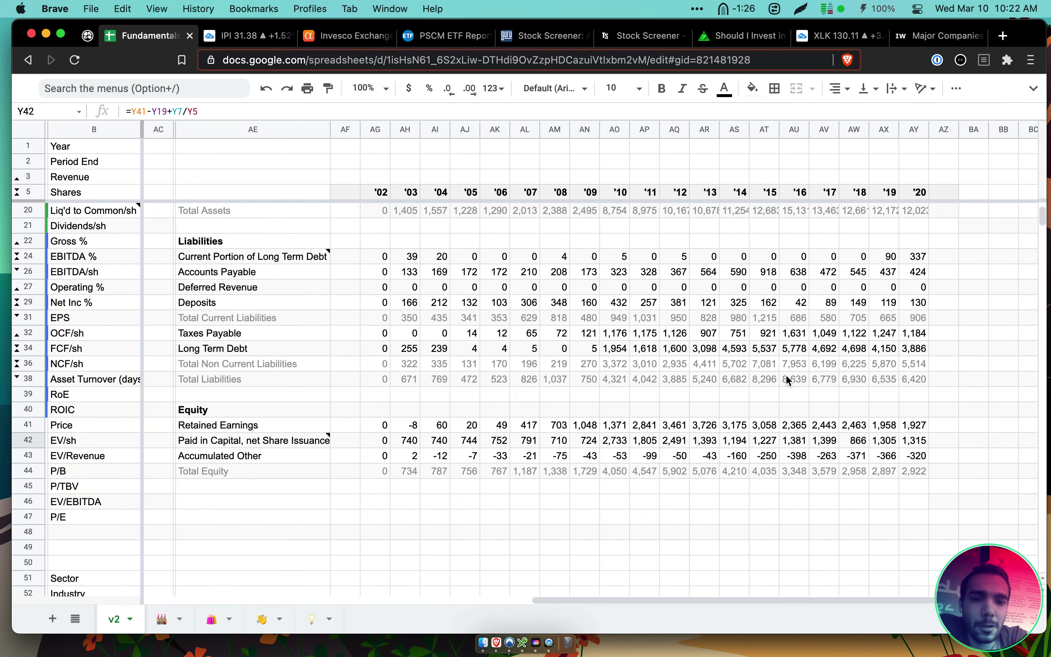
{"action": "scroll", "coordinate": [785, 375], "scroll_direction": "up", "scroll_amount": 4}
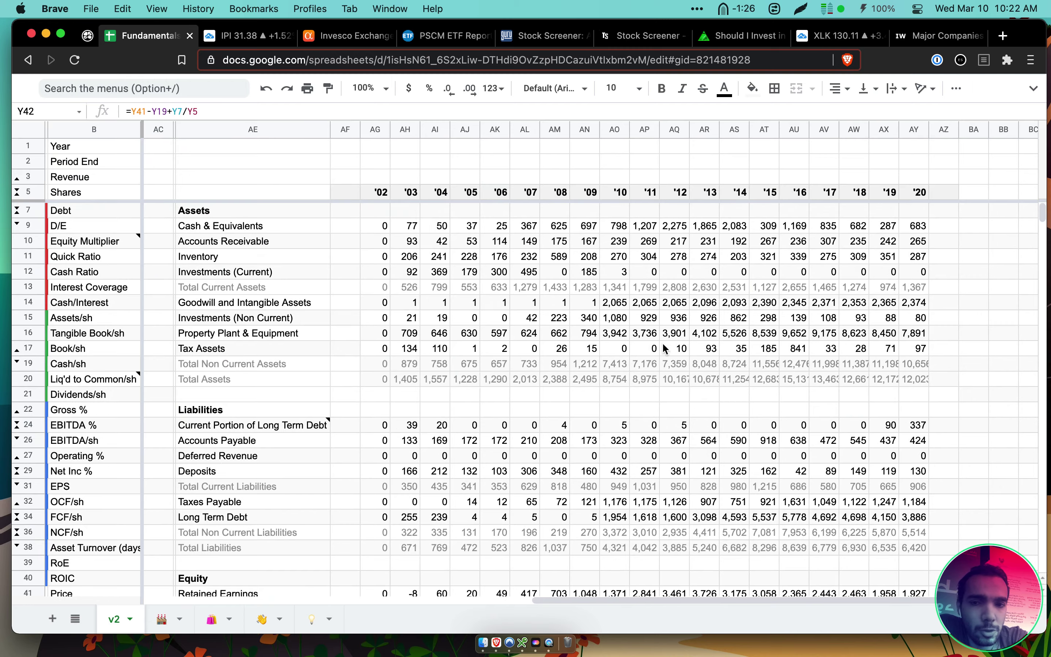
{"action": "scroll", "coordinate": [663, 346], "scroll_direction": "down", "scroll_amount": 10}
{"action": "scroll", "coordinate": [662, 348], "scroll_direction": "left", "scroll_amount": 8}
{"action": "scroll", "coordinate": [663, 347], "scroll_direction": "left", "scroll_amount": 5}
{"action": "scroll", "coordinate": [663, 347], "scroll_direction": "up", "scroll_amount": 10}
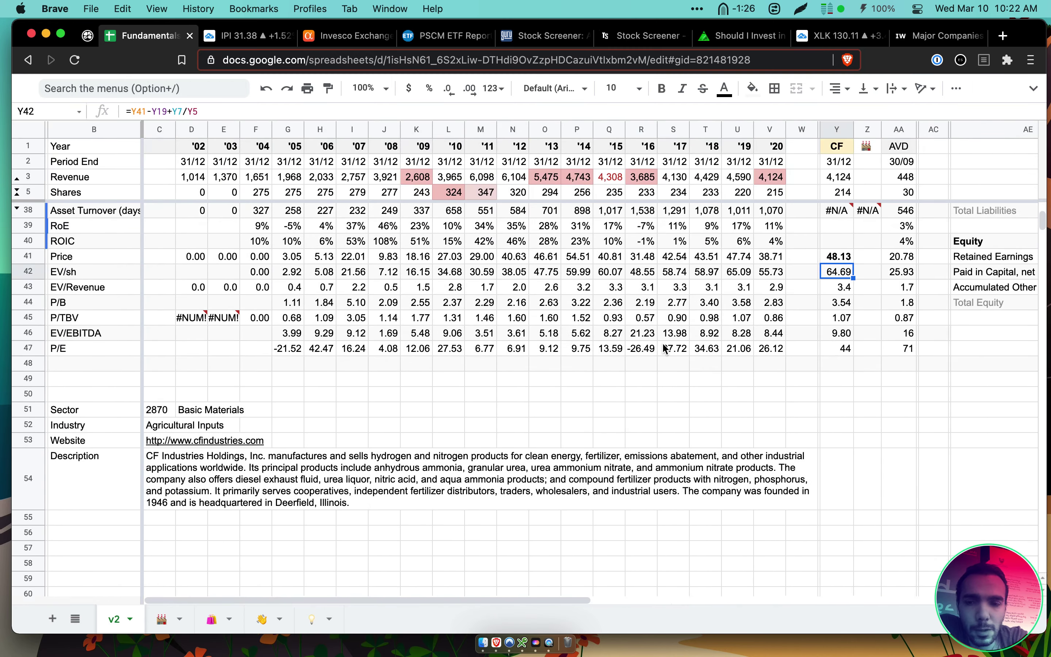
{"action": "scroll", "coordinate": [663, 347], "scroll_direction": "right", "scroll_amount": 10}
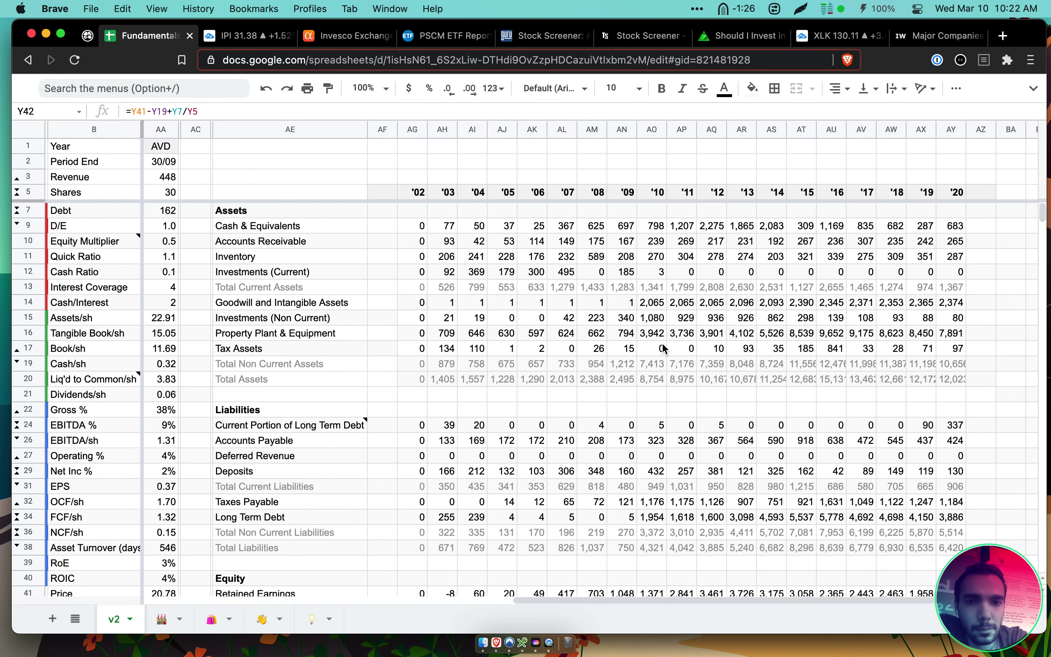
{"action": "scroll", "coordinate": [667, 443], "scroll_direction": "left", "scroll_amount": 10}
{"action": "scroll", "coordinate": [887, 261], "scroll_direction": "right", "scroll_amount": 4}
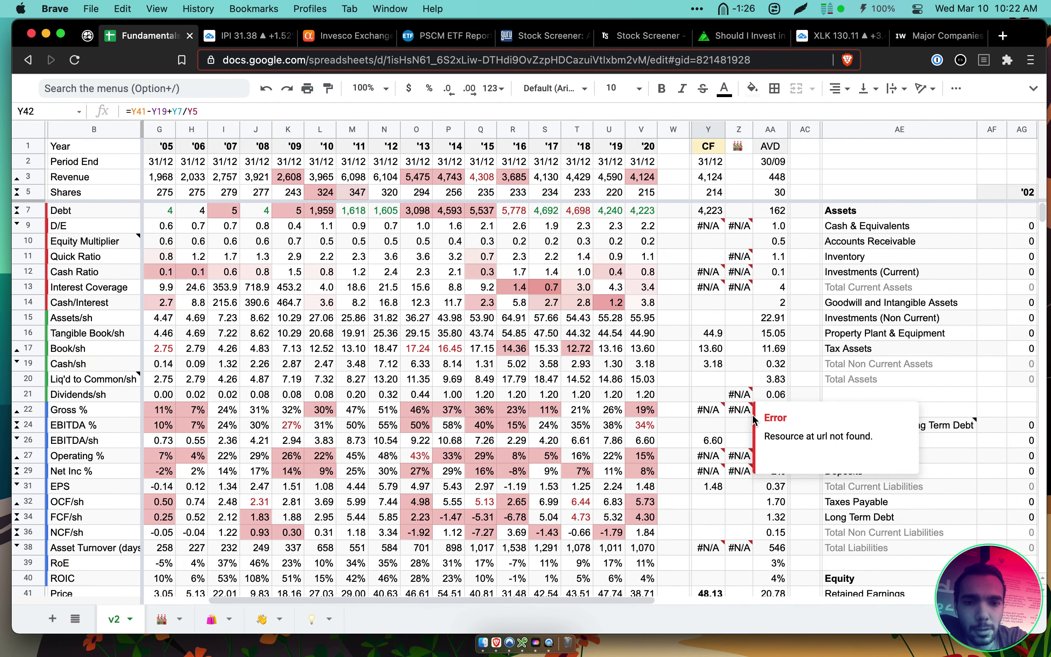
Look through CF's yearly figures from the ticker in Y1 to the valuation block A41:Y48
{"action": "left_click", "coordinate": [721, 152]}
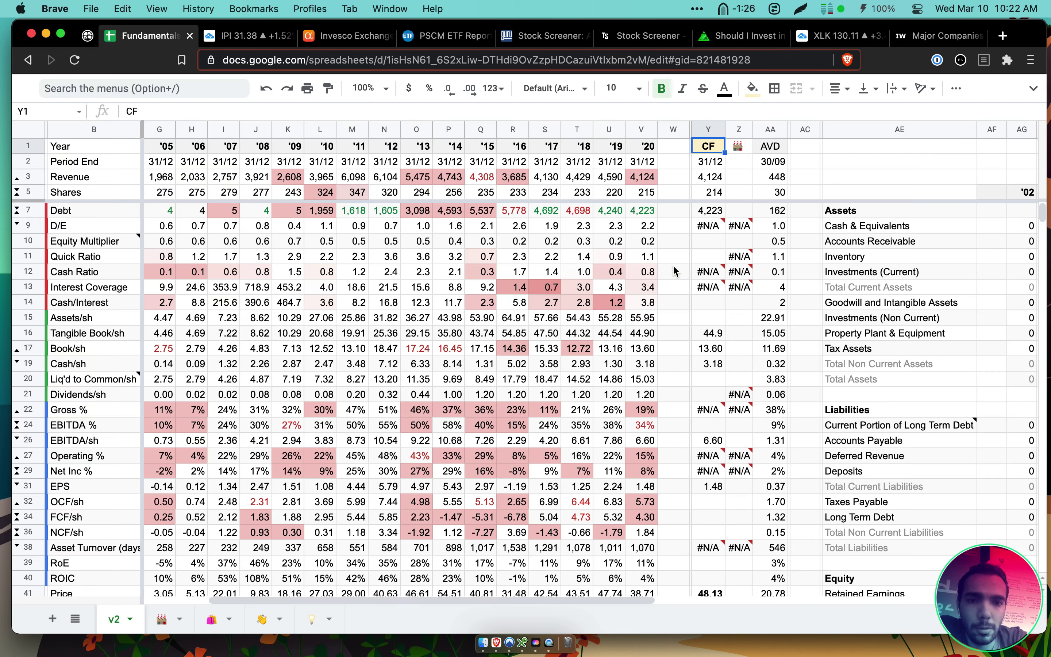
{"action": "scroll", "coordinate": [613, 300], "scroll_direction": "left", "scroll_amount": 4}
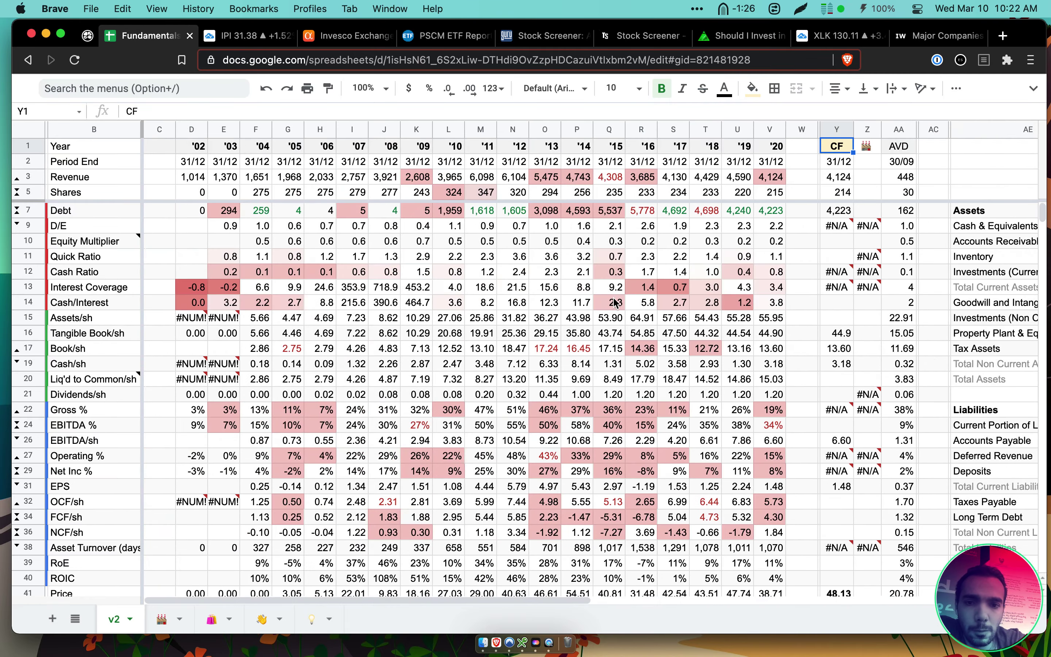
{"action": "scroll", "coordinate": [615, 302], "scroll_direction": "down", "scroll_amount": 5}
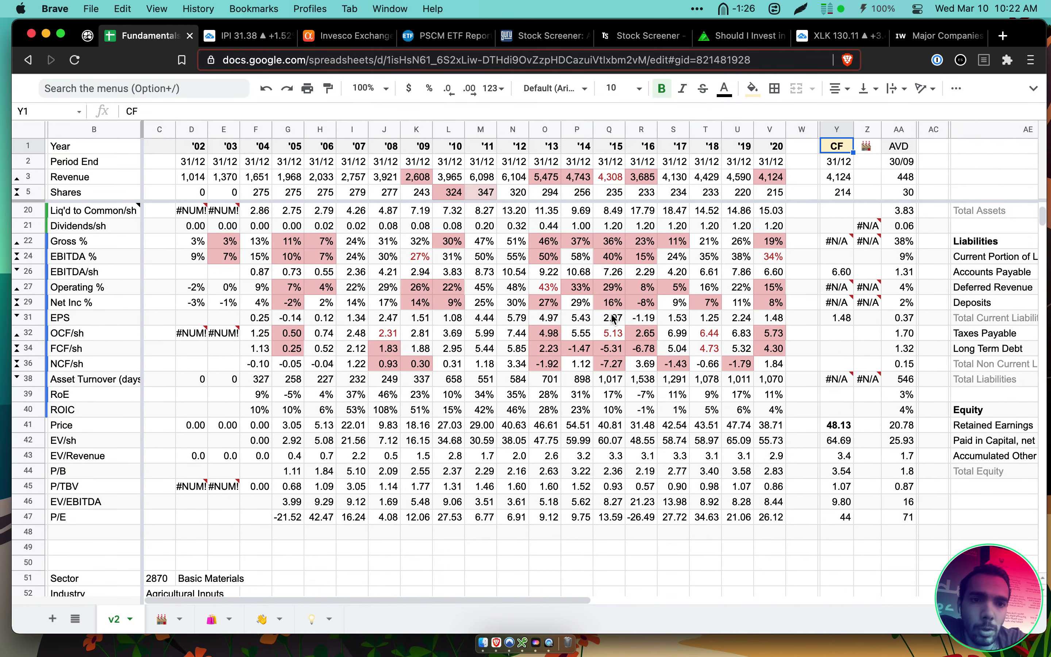
{"action": "scroll", "coordinate": [697, 333], "scroll_direction": "down", "scroll_amount": 4}
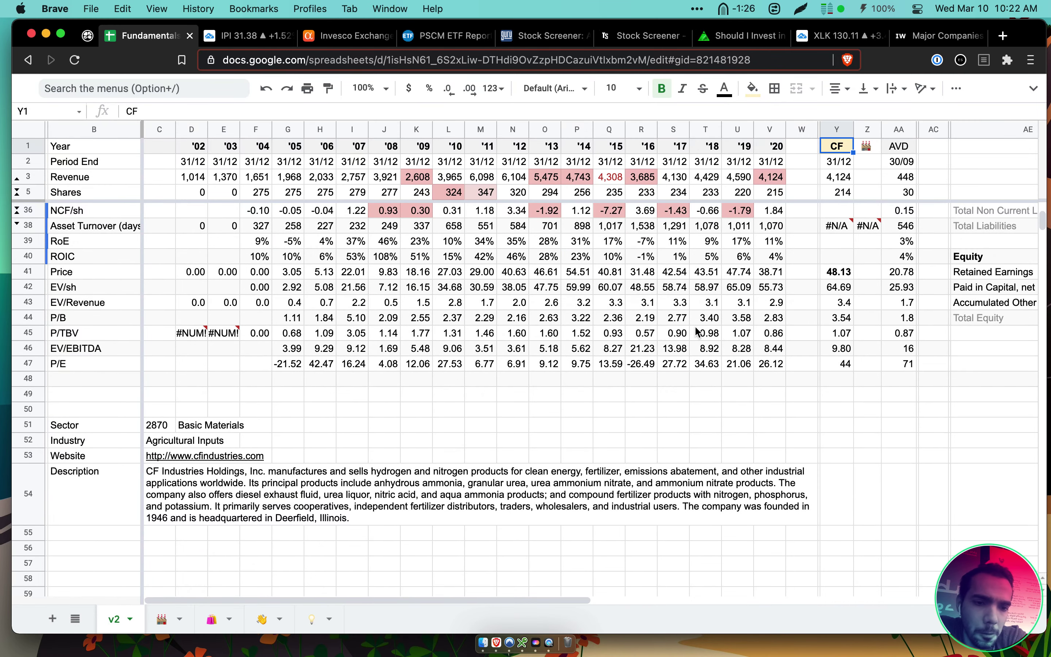
{"action": "scroll", "coordinate": [697, 333], "scroll_direction": "up", "scroll_amount": 1}
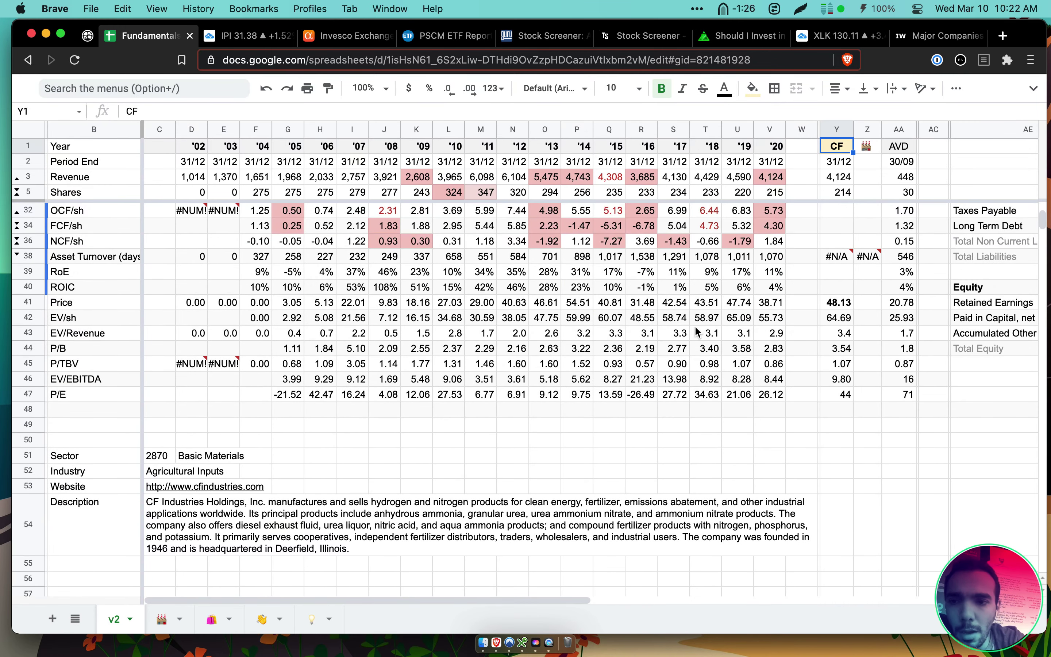
{"action": "left_click_drag", "start_coordinate": [852, 304], "coordinate": [148, 412]}
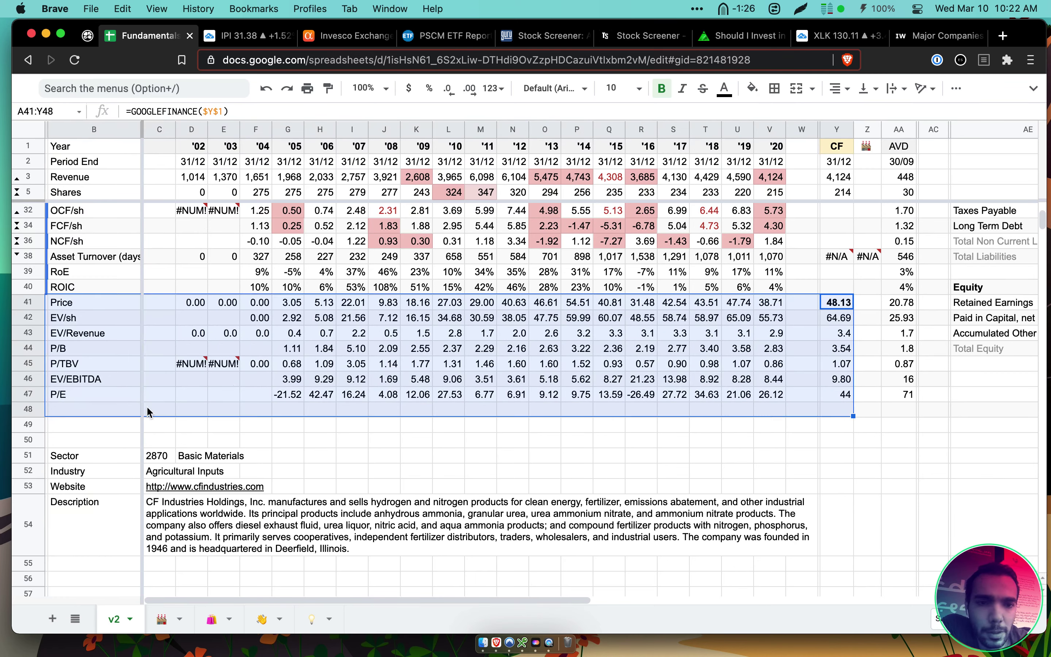
Inspect CF's current EV per share, EV/Revenue, P/B, P/TBV, EV/EBITDA and P/E in Y42:Y47
{"action": "left_click", "coordinate": [832, 320]}
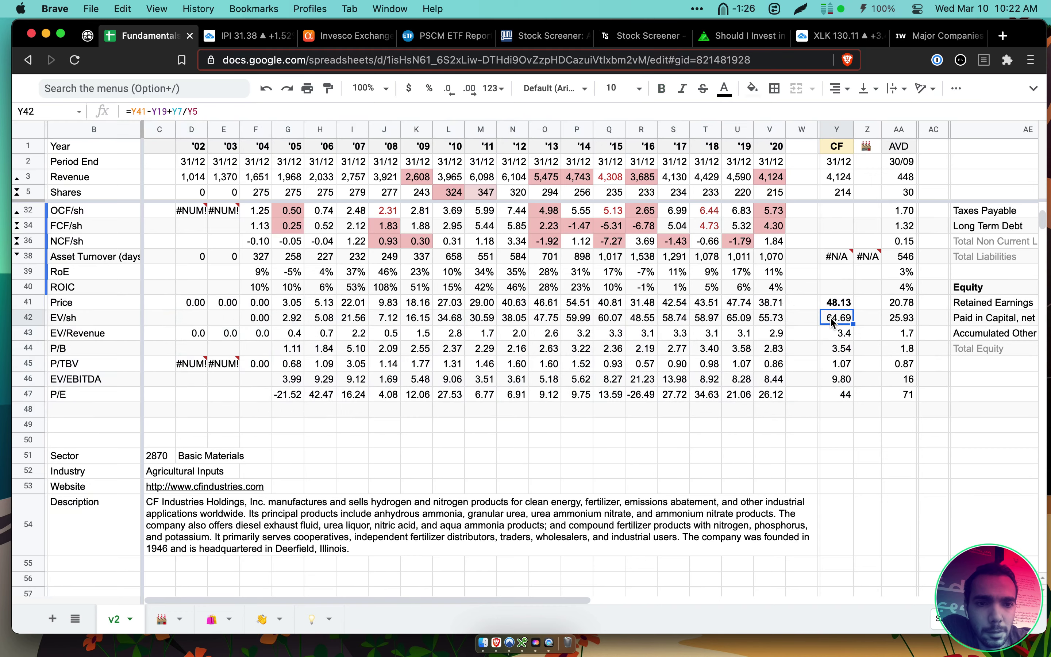
{"action": "left_click", "coordinate": [841, 337]}
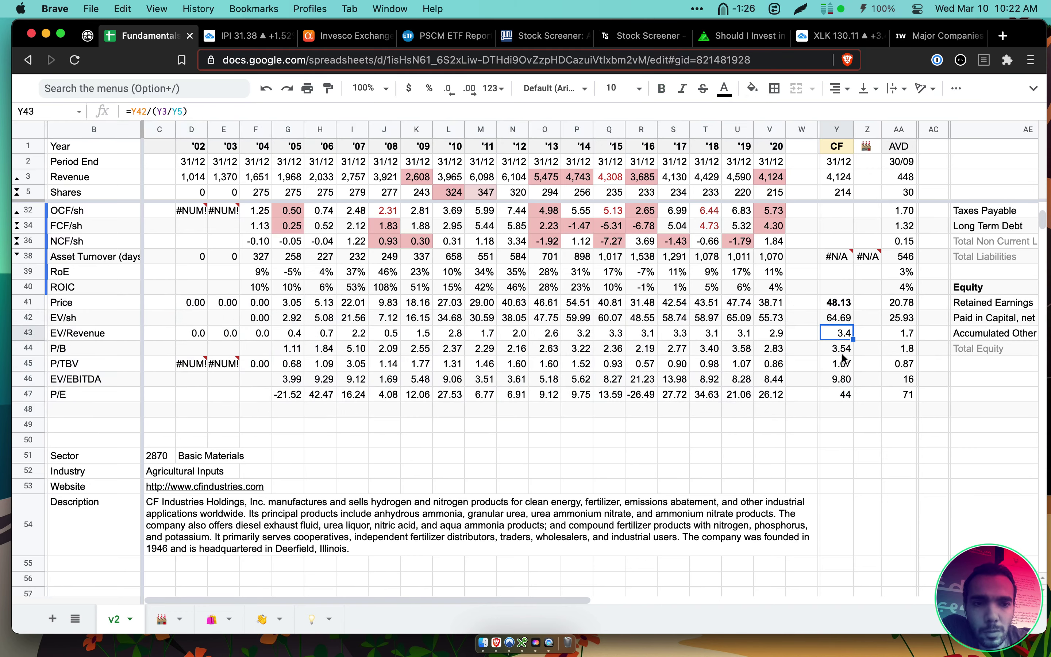
{"action": "left_click", "coordinate": [843, 355]}
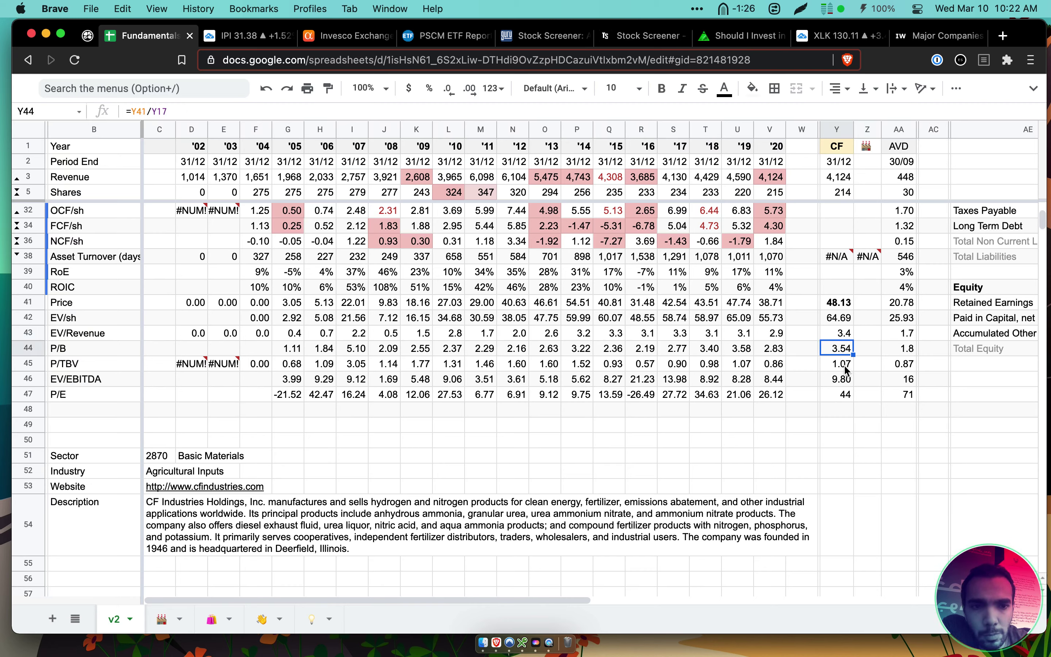
{"action": "left_click", "coordinate": [846, 369]}
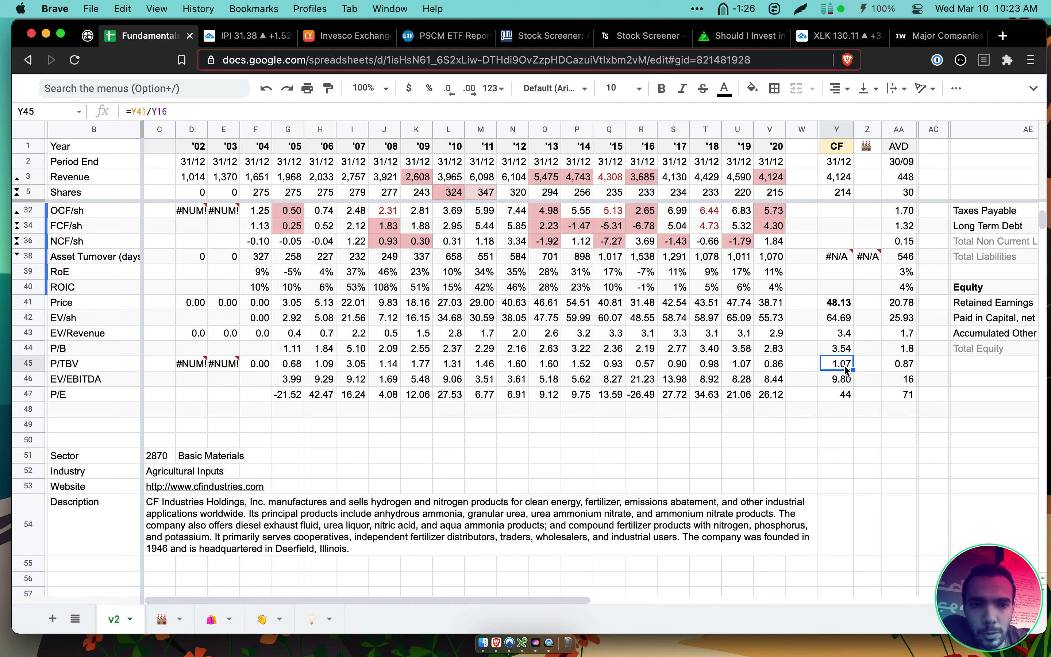
{"action": "left_click", "coordinate": [846, 378]}
{"action": "left_click", "coordinate": [845, 365]}
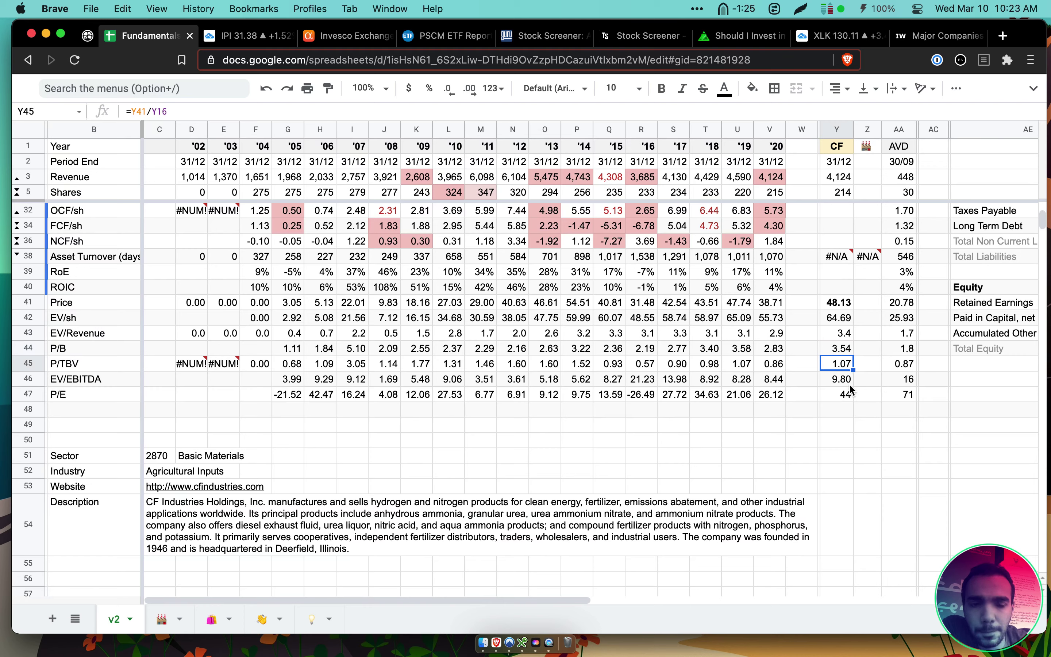
{"action": "left_click", "coordinate": [850, 385]}
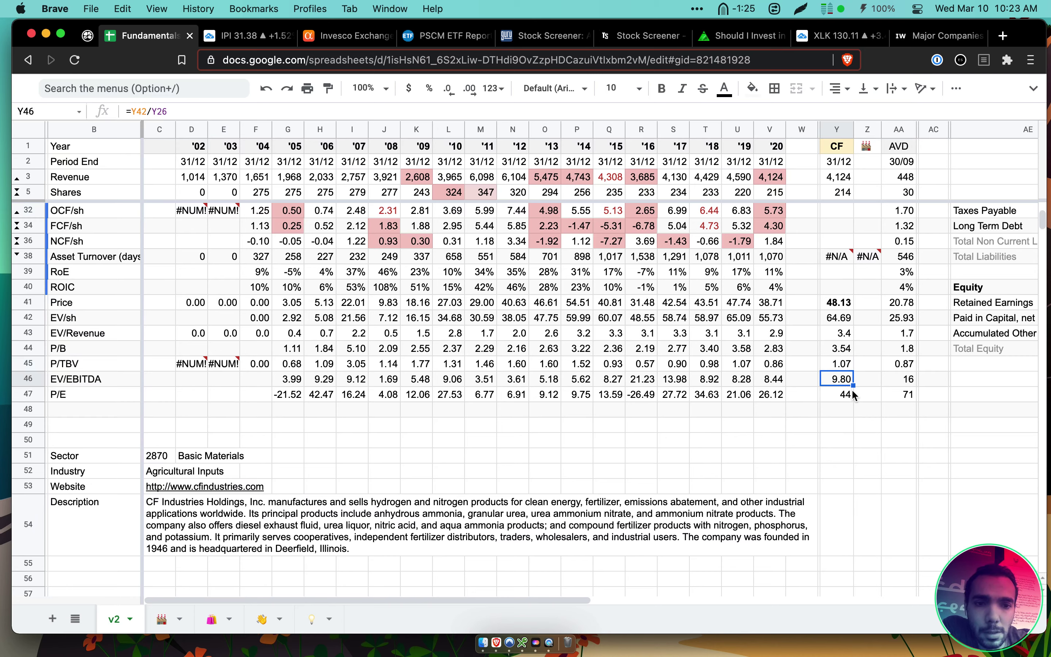
{"action": "left_click", "coordinate": [850, 399]}
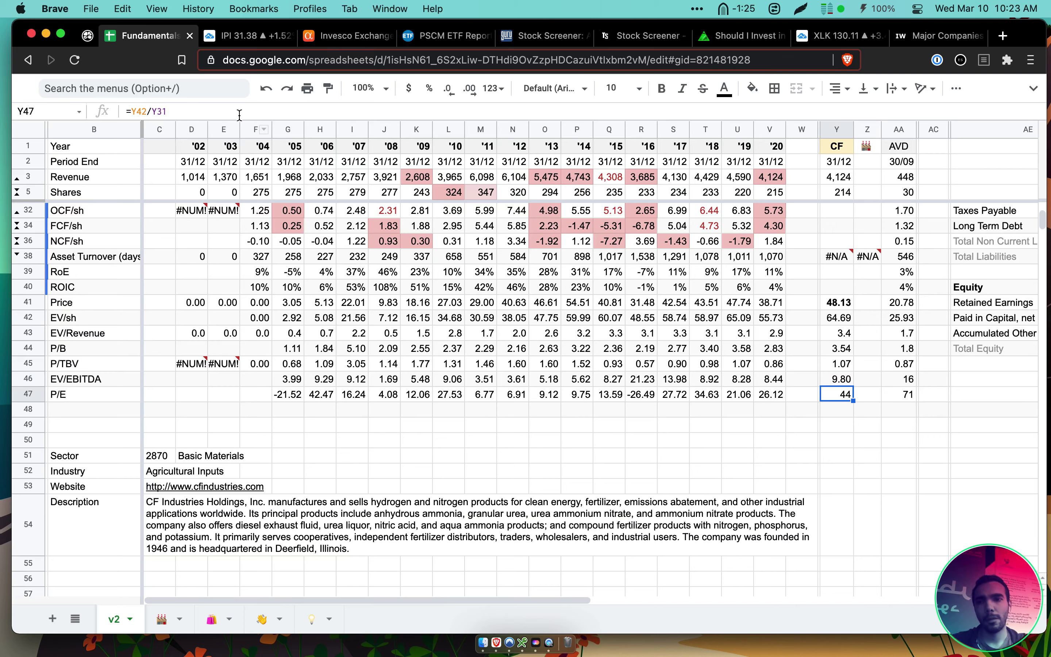
Switch to Roam and add the note "Debt situation is bad, Debt > Revenue" under CF
{"action": "left_click", "coordinate": [88, 37]}
{"action": "type", "text": "D"}
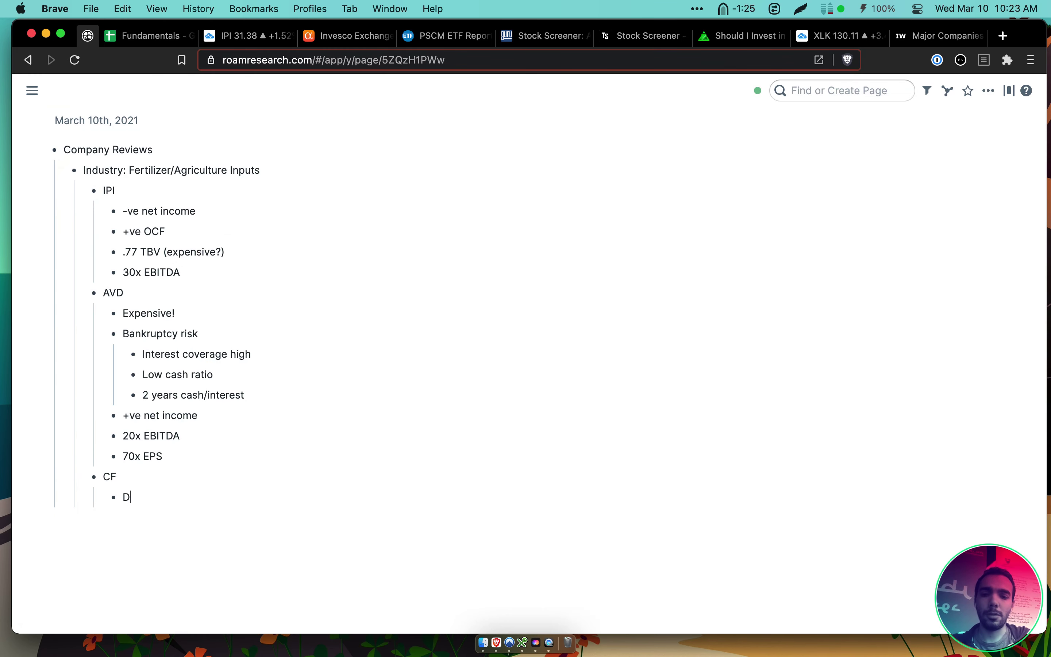
{"action": "type", "text": "ebt situation is bad"}
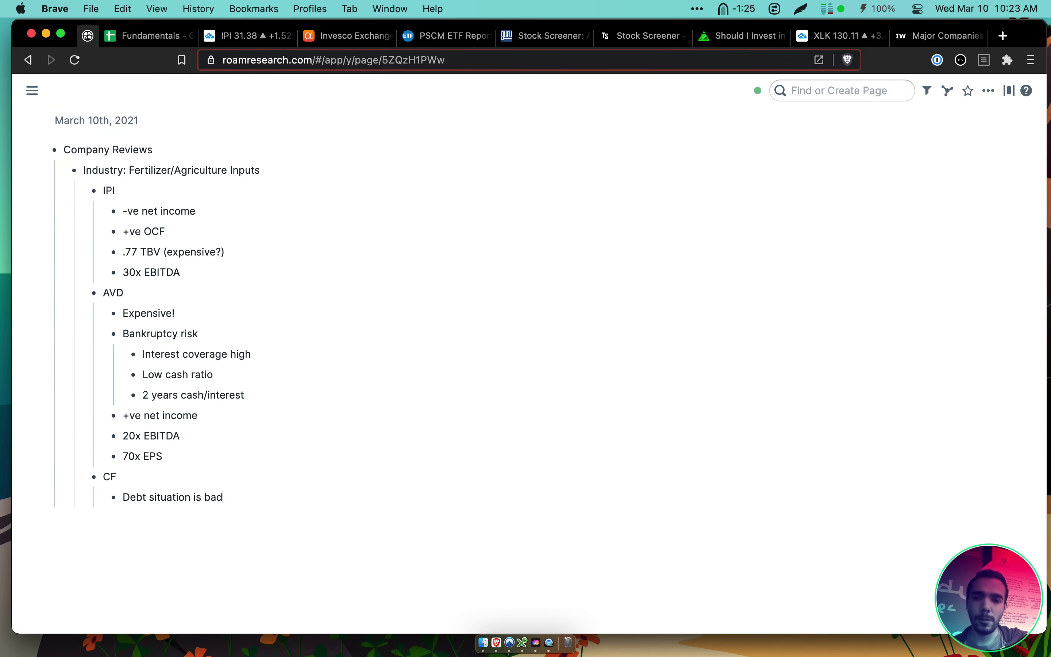
{"action": "type", "text": ", Deb"}
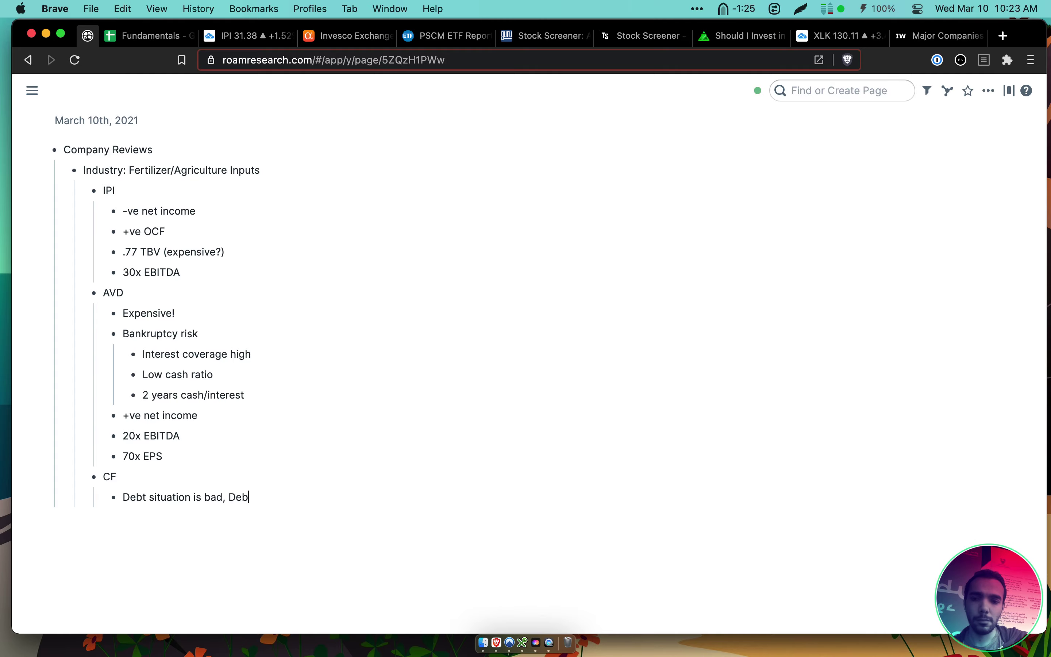
{"action": "type", "text": "t > Revenue"}
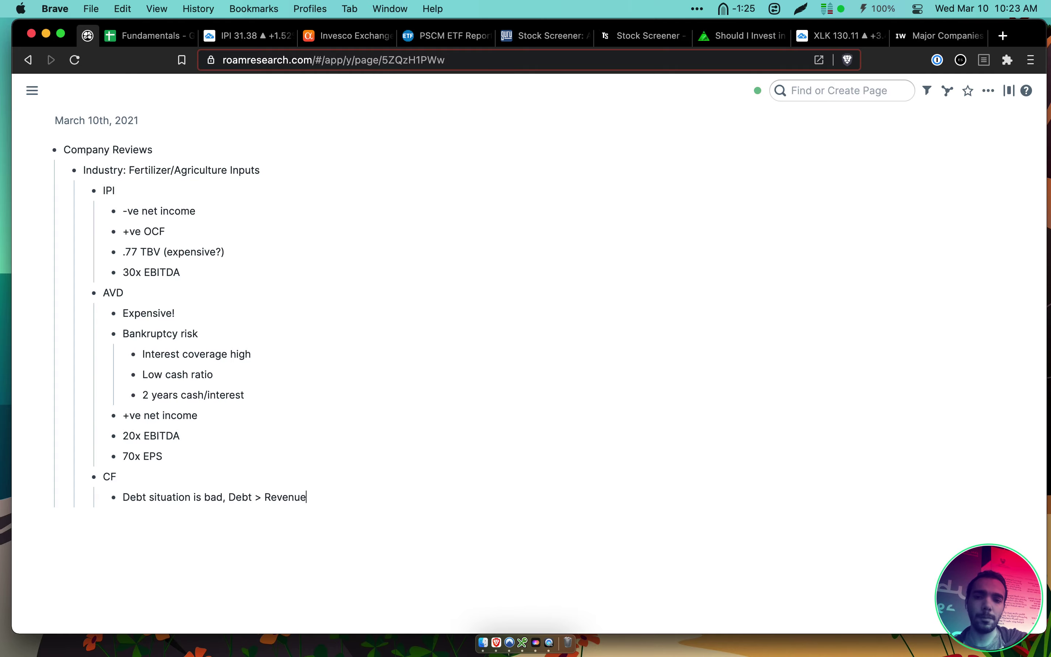
Return to the Fundamentals spreadsheet and examine CF's 2016–2020 interest coverage in R13:V13
{"action": "left_click", "coordinate": [131, 36]}
{"action": "scroll", "coordinate": [187, 278], "scroll_direction": "up", "scroll_amount": 10}
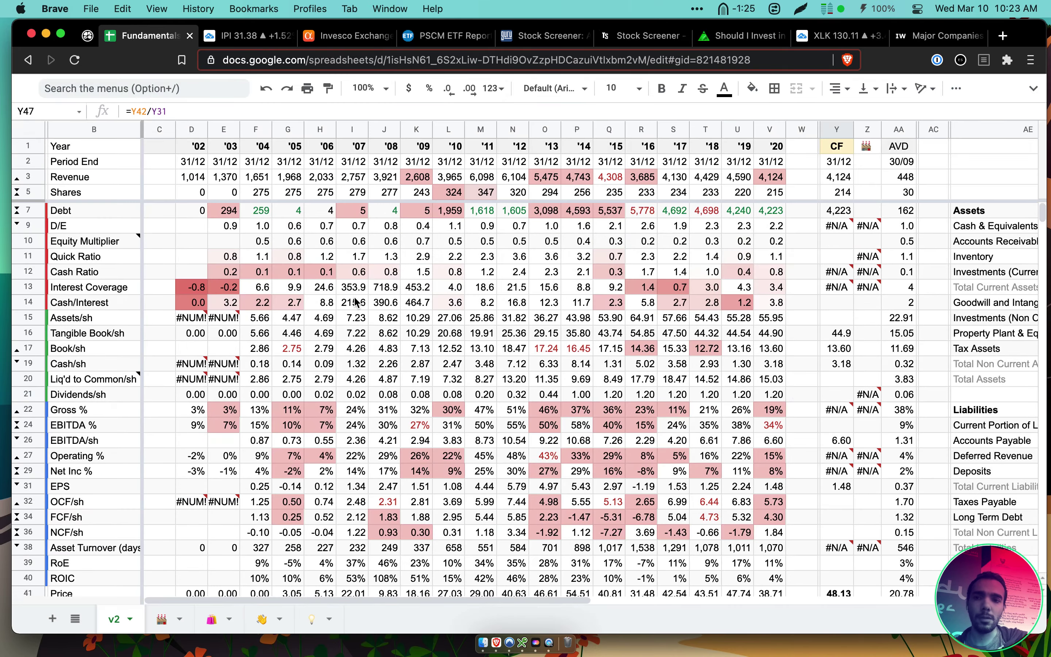
{"action": "left_click", "coordinate": [776, 288]}
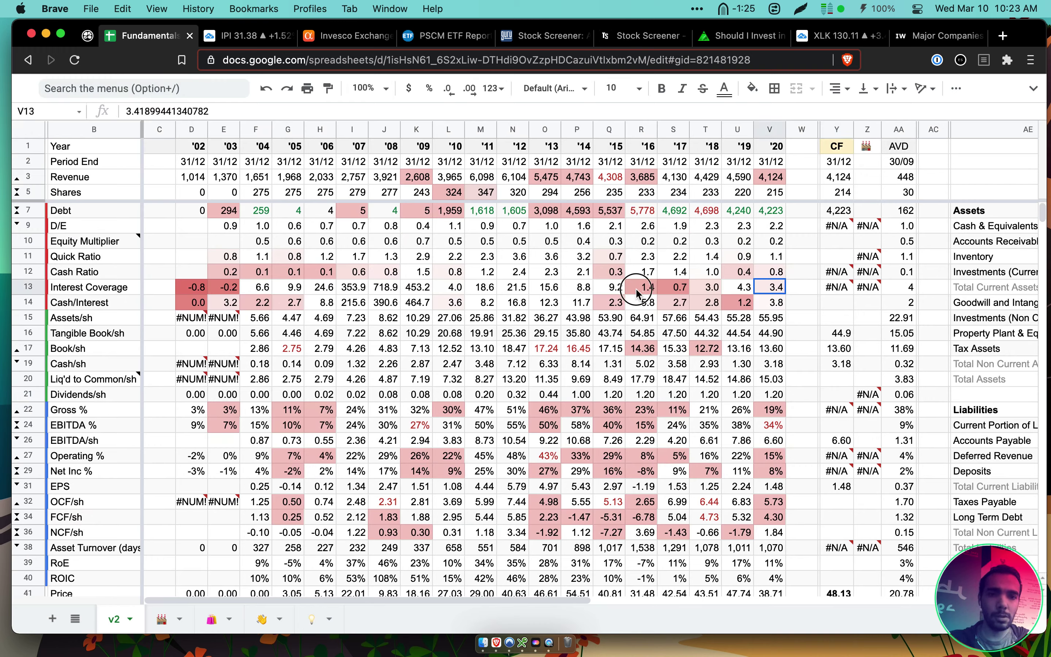
{"action": "left_click", "coordinate": [634, 293], "text": "shift"}
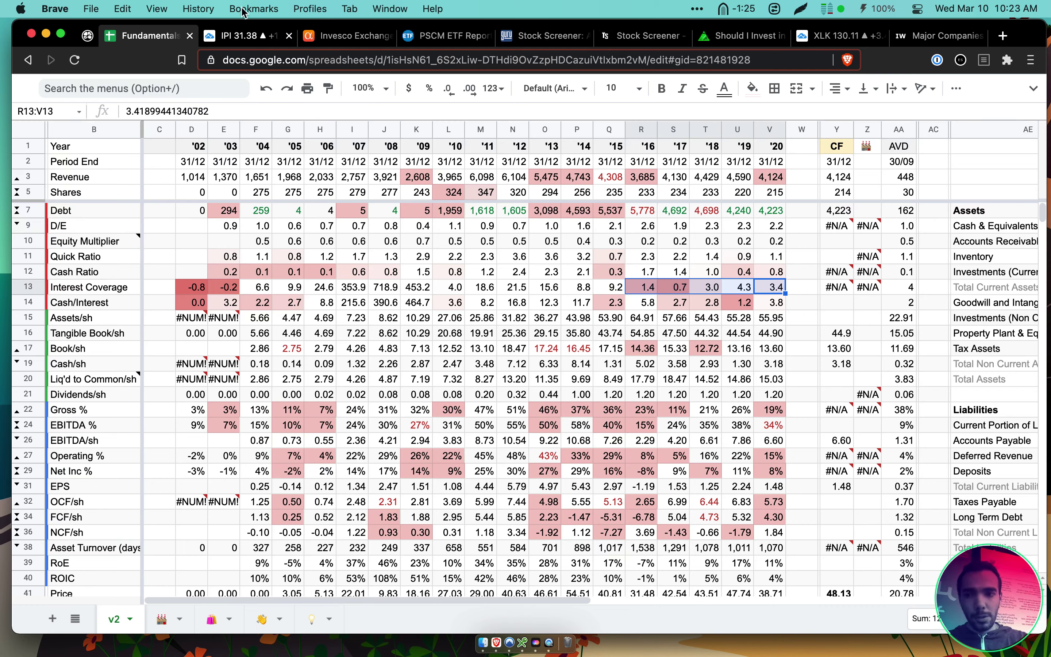
Switch to Roam and add the bullet "Interest coverage = 3.8" with a check mark emoji under CF
{"action": "left_click", "coordinate": [87, 35]}
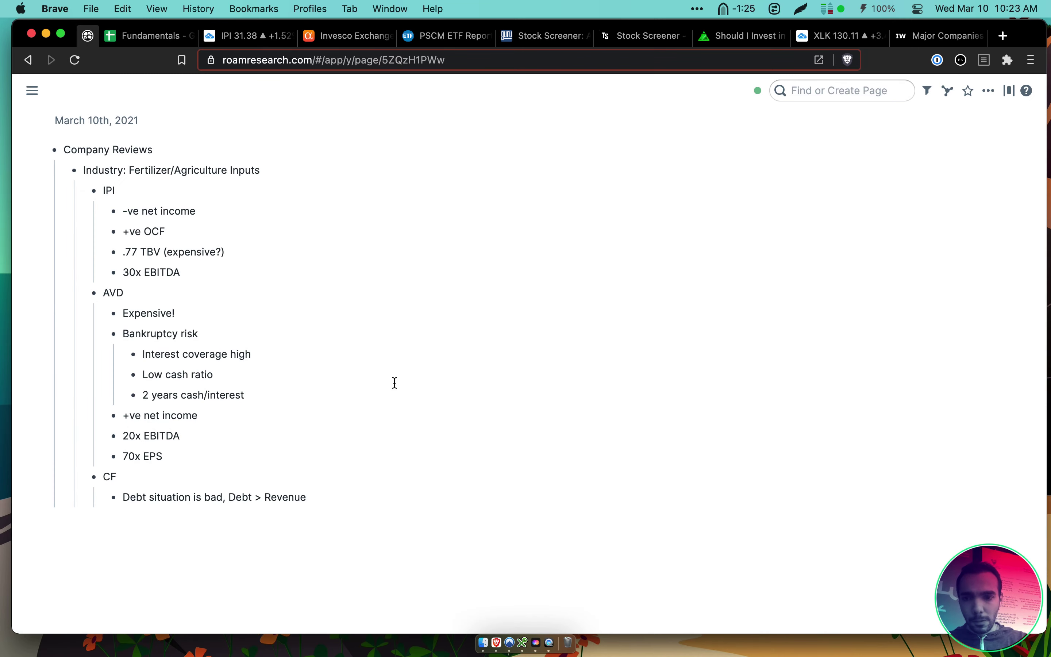
{"action": "key", "text": "Return"}
{"action": "type", "text": "Intere"}
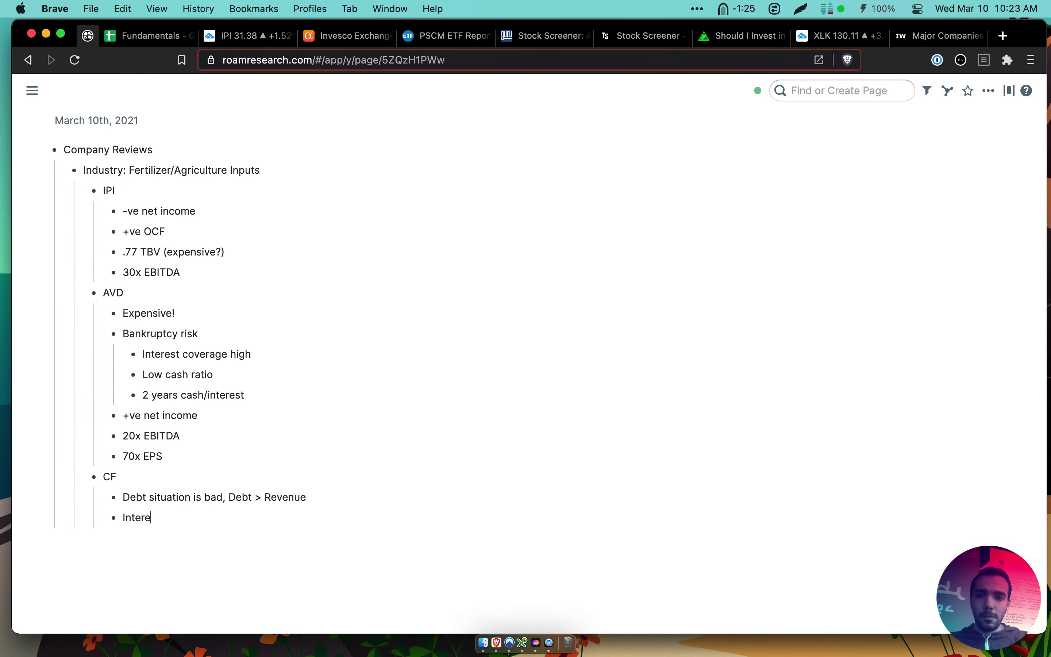
{"action": "type", "text": "st coverage"}
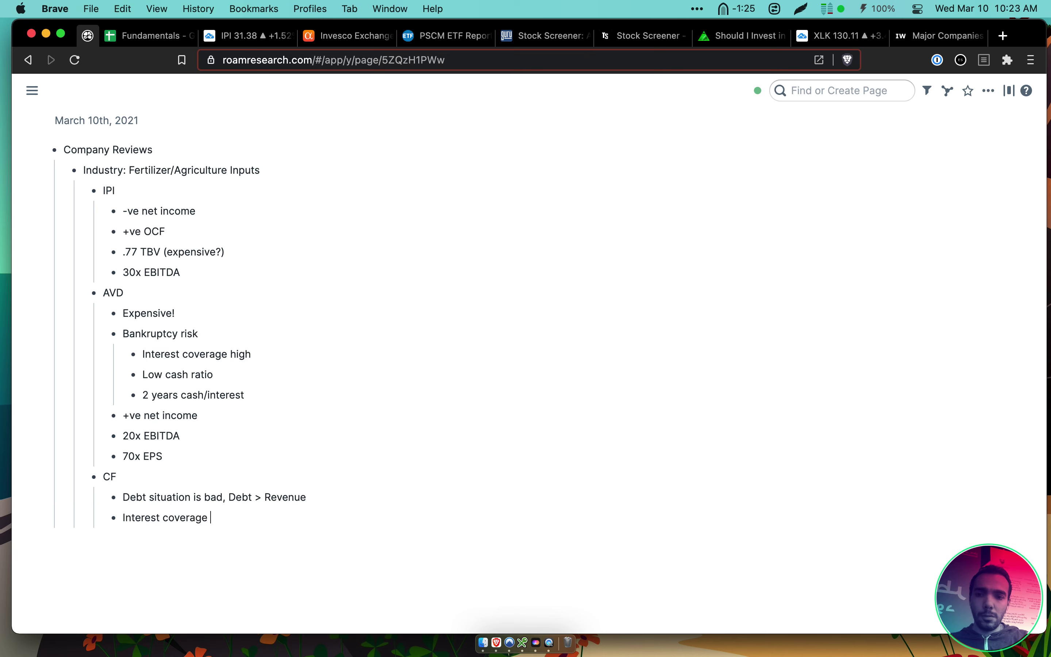
{"action": "type", "text": " = 3.8 :checkmark"}
{"action": "key", "text": "Return"}
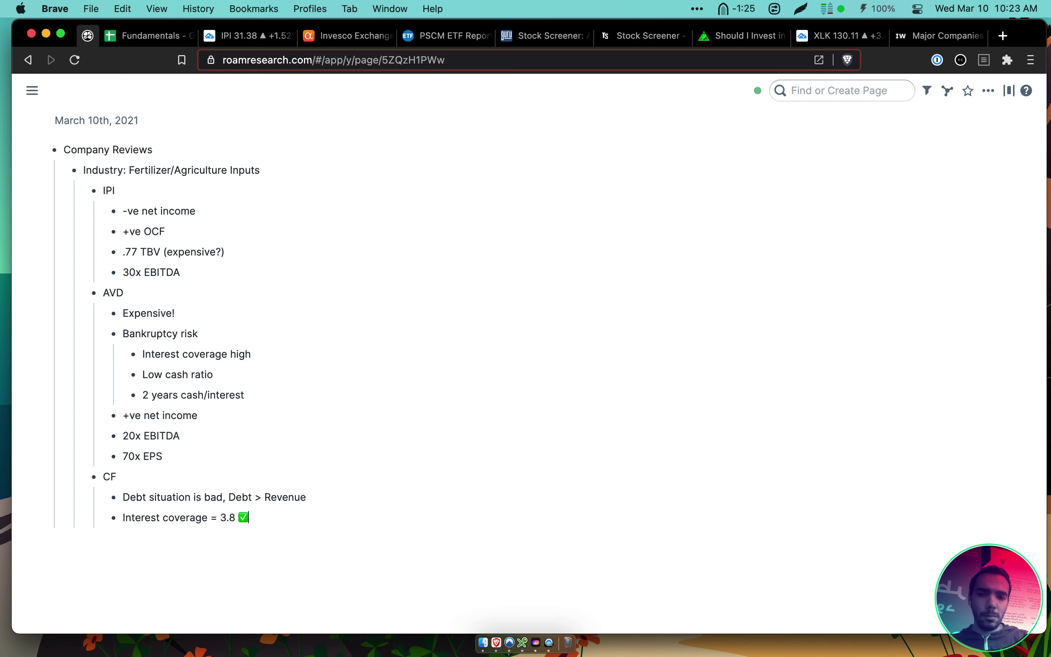
Return to the Fundamentals spreadsheet and check CF's 2020 dividends per share in V21 and current price in Y41
{"action": "left_click", "coordinate": [246, 36]}
{"action": "left_click", "coordinate": [139, 35]}
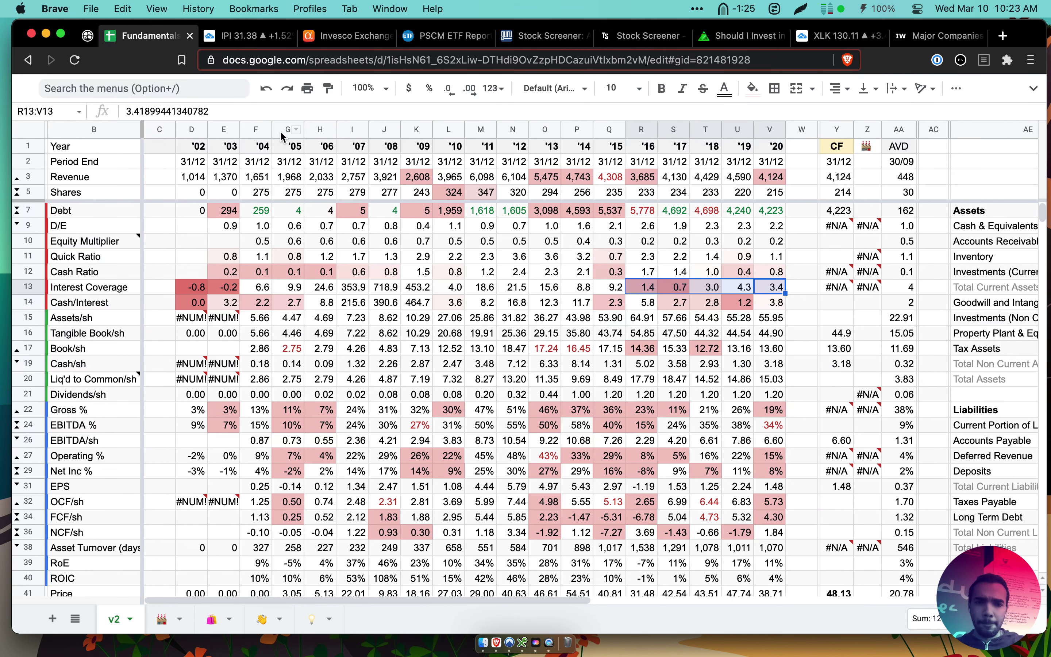
{"action": "scroll", "coordinate": [363, 454], "scroll_direction": "down", "scroll_amount": 2}
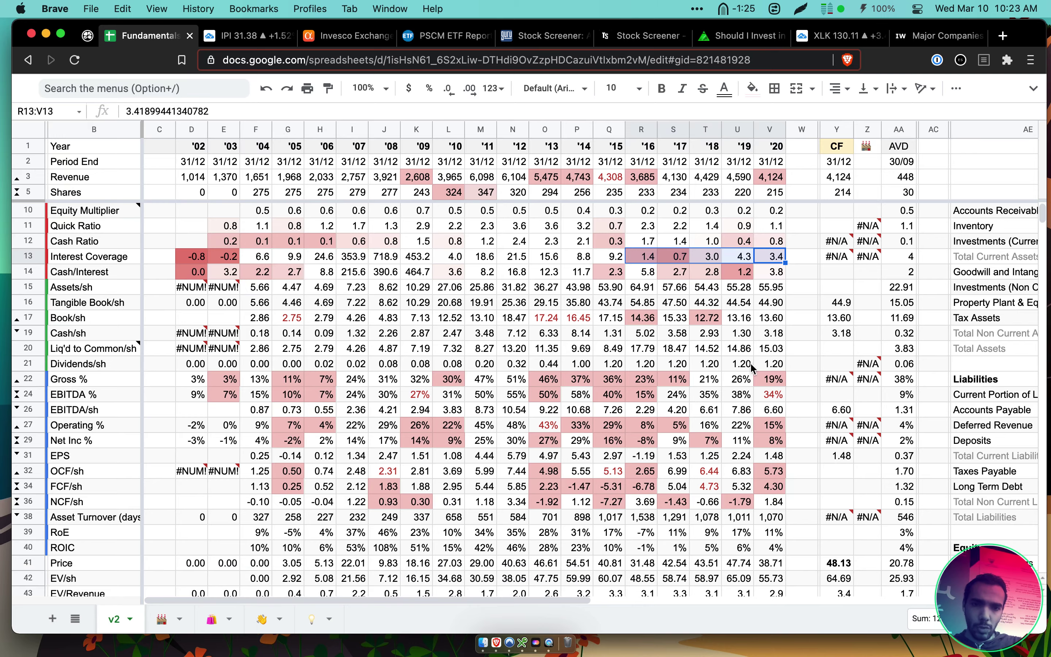
{"action": "left_click", "coordinate": [766, 367]}
{"action": "scroll", "coordinate": [538, 415], "scroll_direction": "down", "scroll_amount": 5}
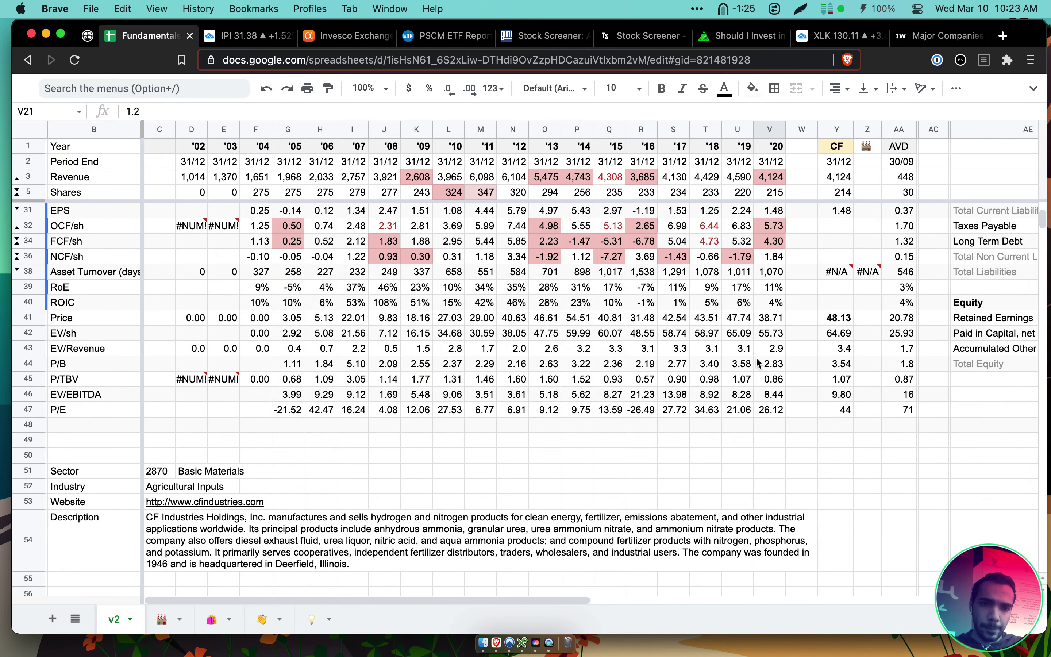
{"action": "left_click", "coordinate": [824, 321]}
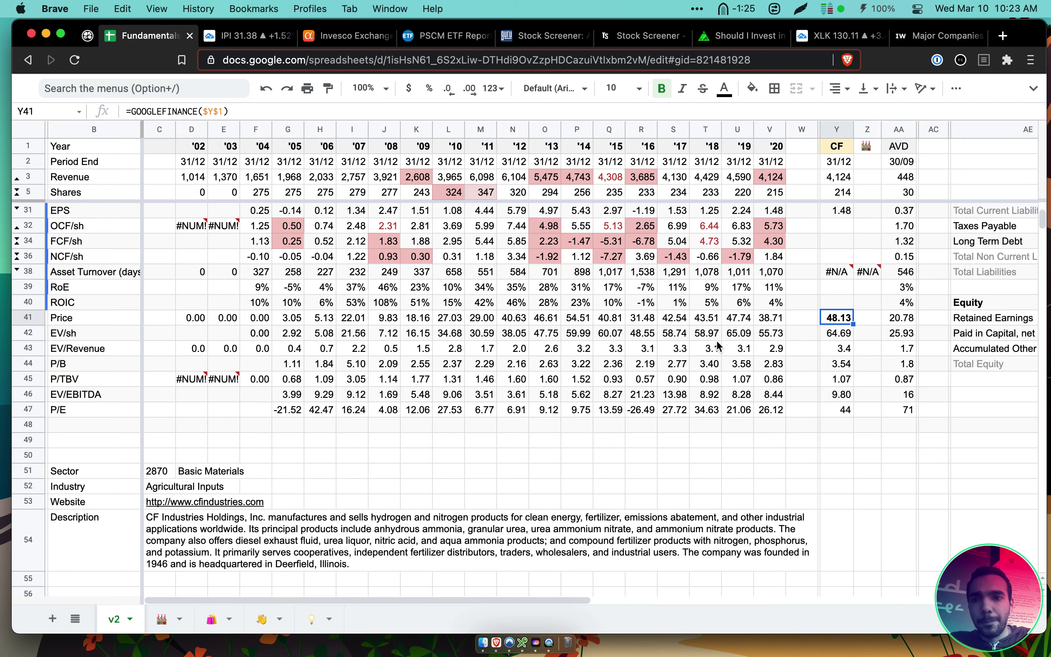
Open the Seeking Alpha symbol page for CF in a new browser tab and place it beside the Invesco tab
{"action": "scroll", "coordinate": [718, 346], "scroll_direction": "up", "scroll_amount": 5}
{"action": "key", "text": "super+e"}
{"action": "type", "text": "cf"}
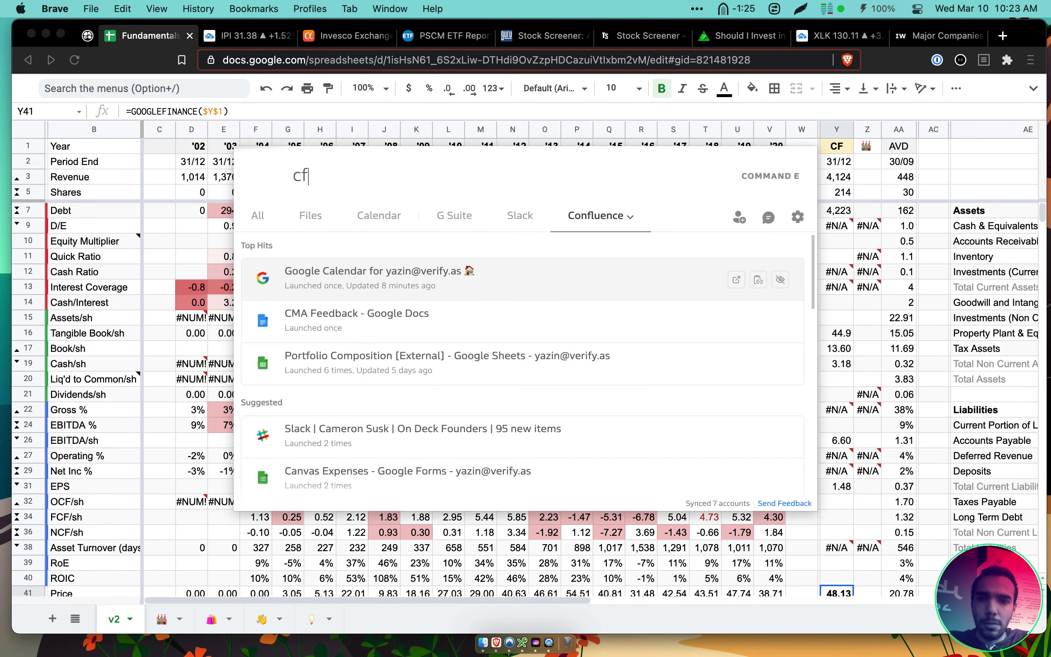
{"action": "key", "text": "Return"}
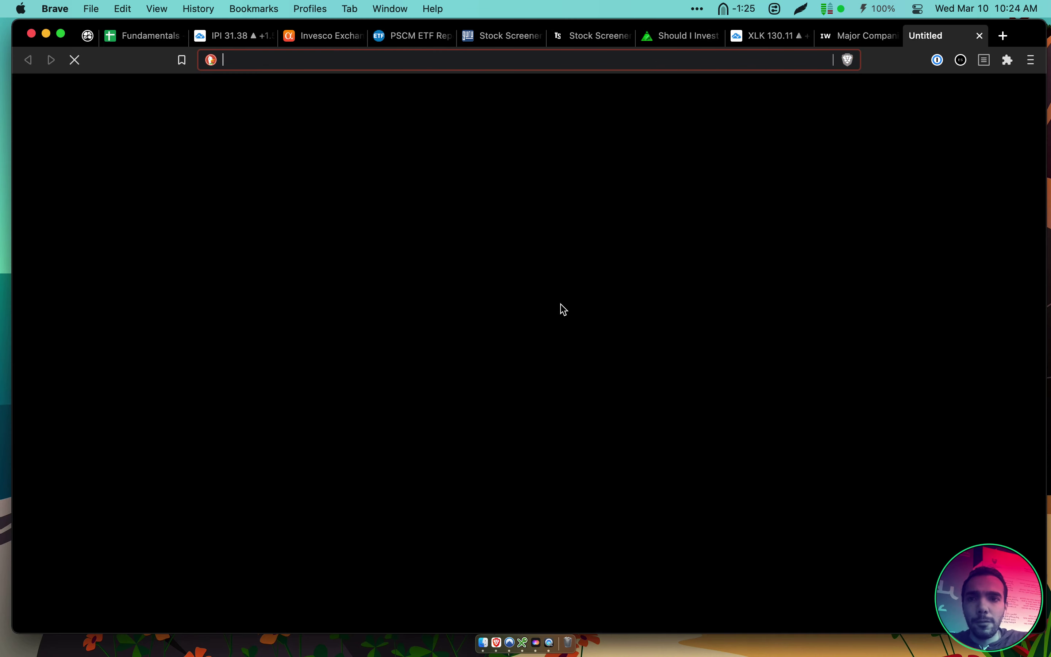
{"action": "type", "text": "s"}
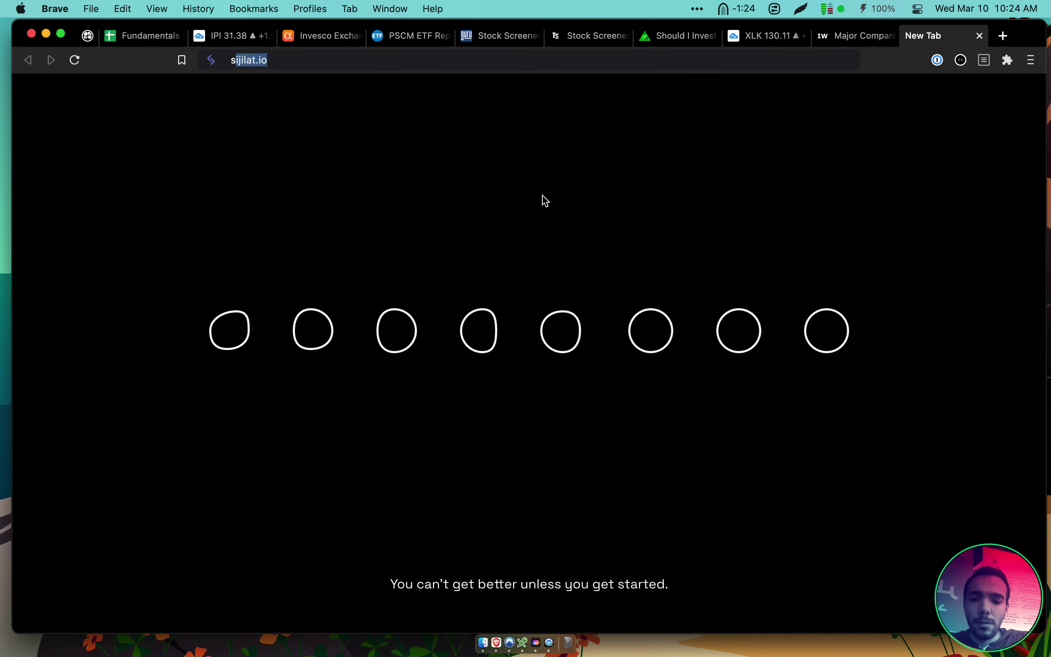
{"action": "type", "text": "a cf"}
{"action": "key", "text": "Return"}
{"action": "left_click_drag", "start_coordinate": [923, 34], "coordinate": [462, 45]}
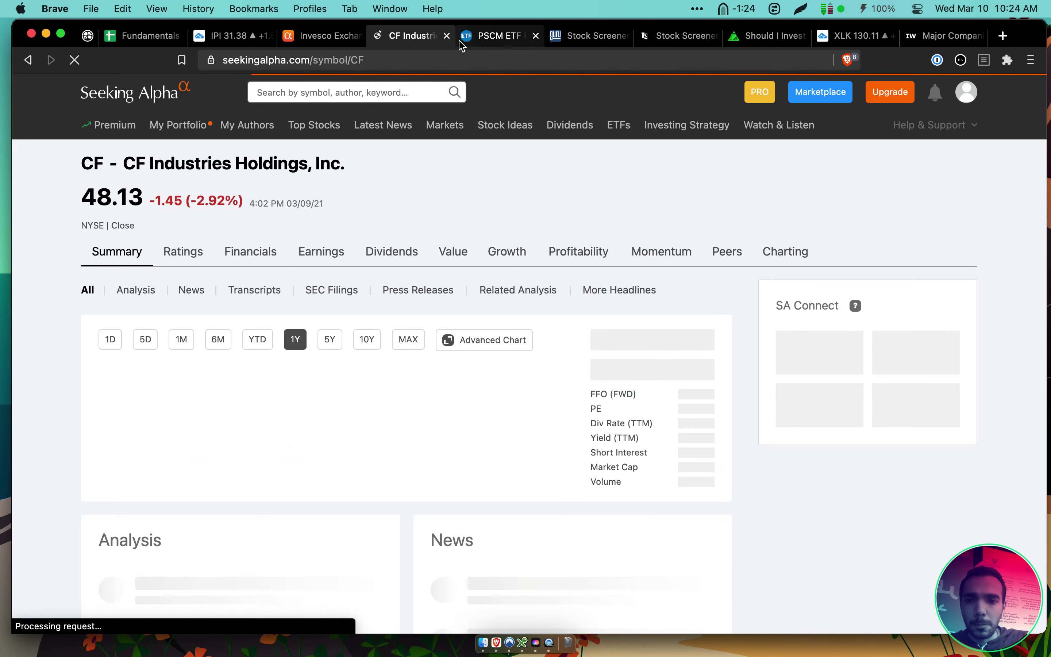
Compare CF's Seeking Alpha headlines with the '20 column in Fundamentals, and open the article on severe winter weather tightening fertilizer production
{"action": "scroll", "coordinate": [596, 324], "scroll_direction": "down", "scroll_amount": 6}
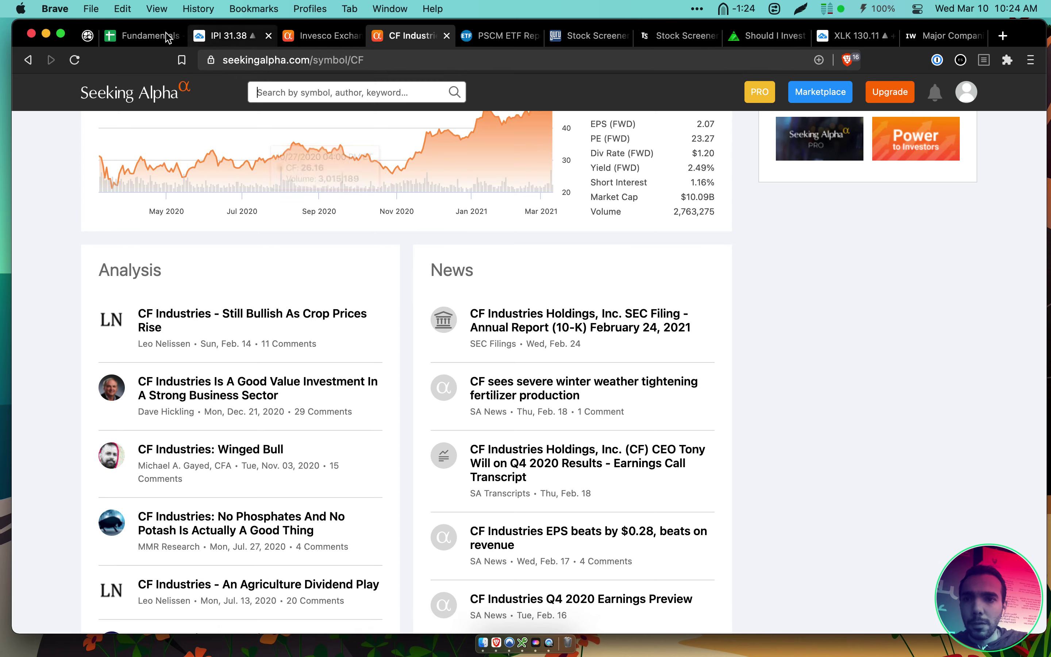
{"action": "left_click", "coordinate": [144, 35]}
{"action": "left_click", "coordinate": [770, 129]}
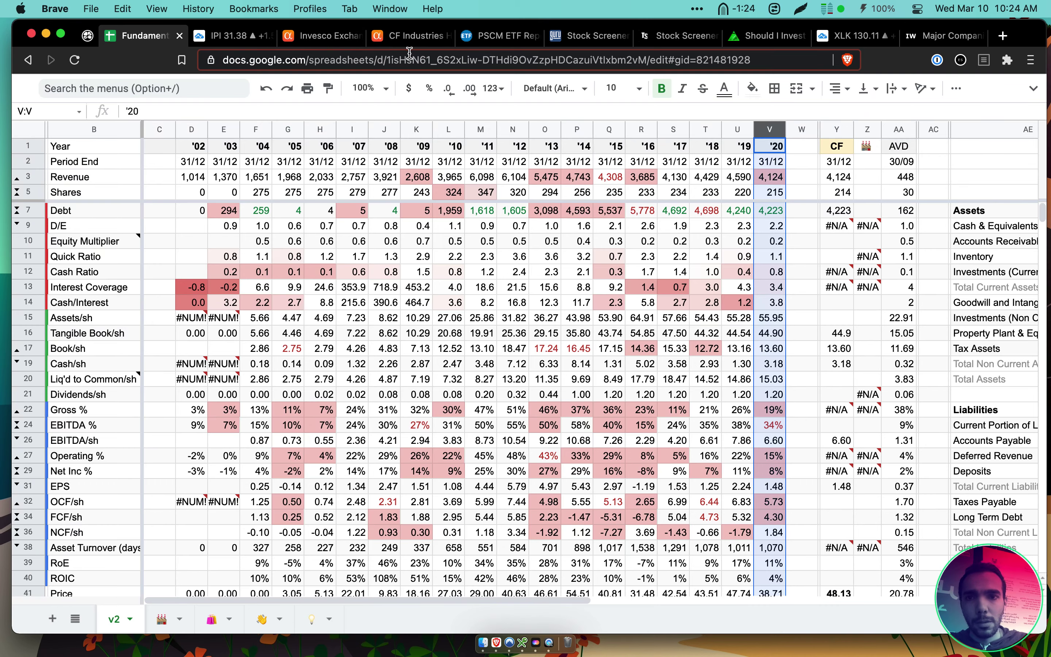
{"action": "left_click", "coordinate": [409, 35]}
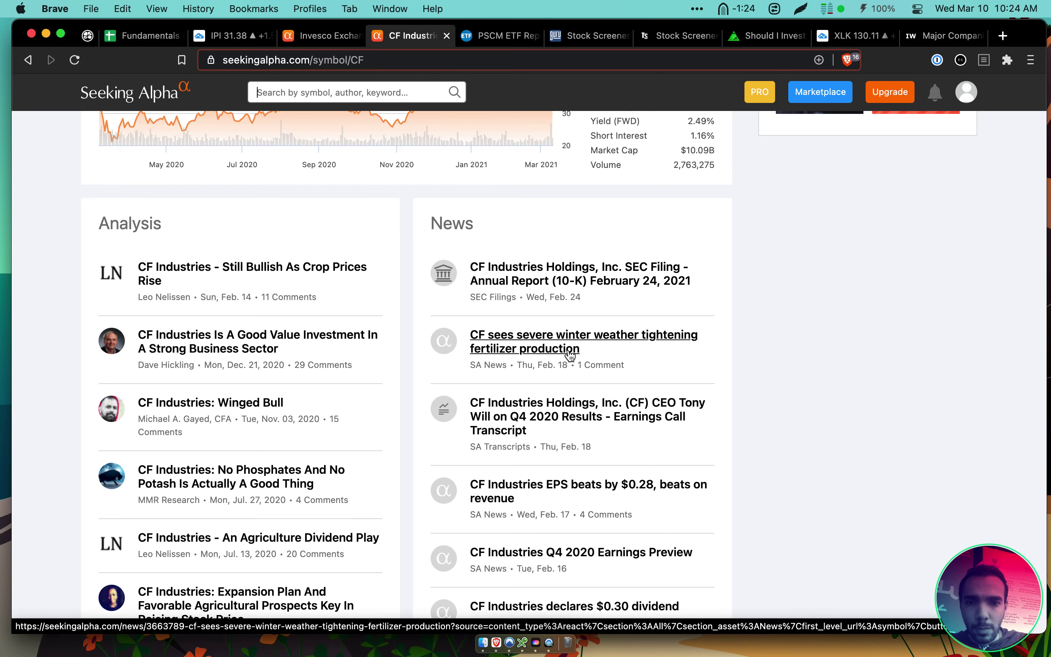
{"action": "left_click", "coordinate": [592, 343]}
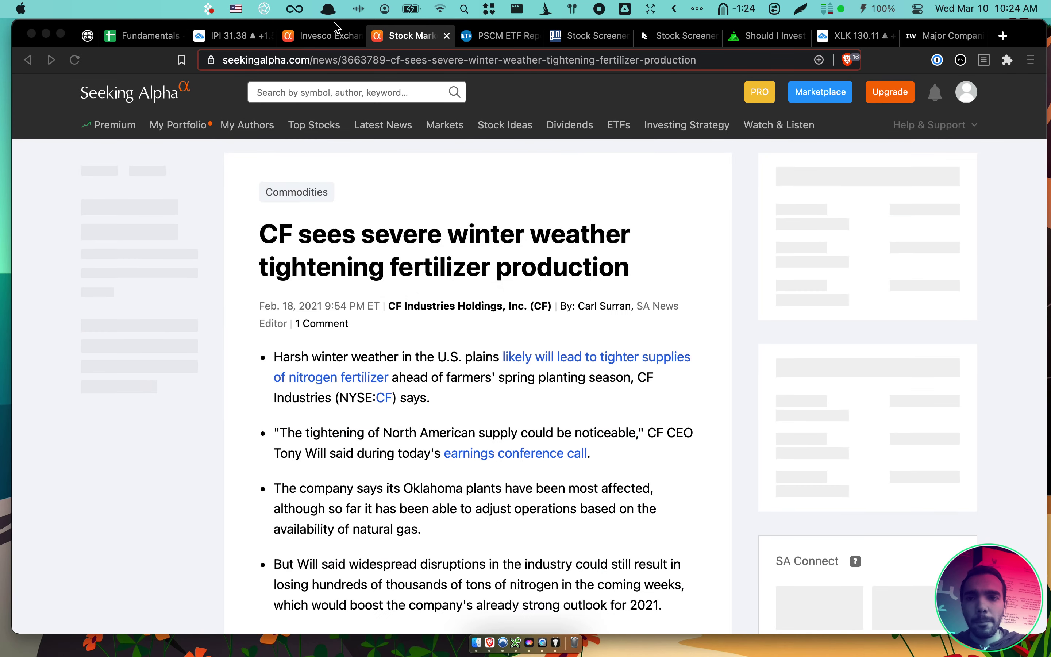
Check the Zacks Fertilizers industry page and open the About section of IBISWorld's Fertilizer Manufacturing in the US report
{"action": "left_click", "coordinate": [768, 36]}
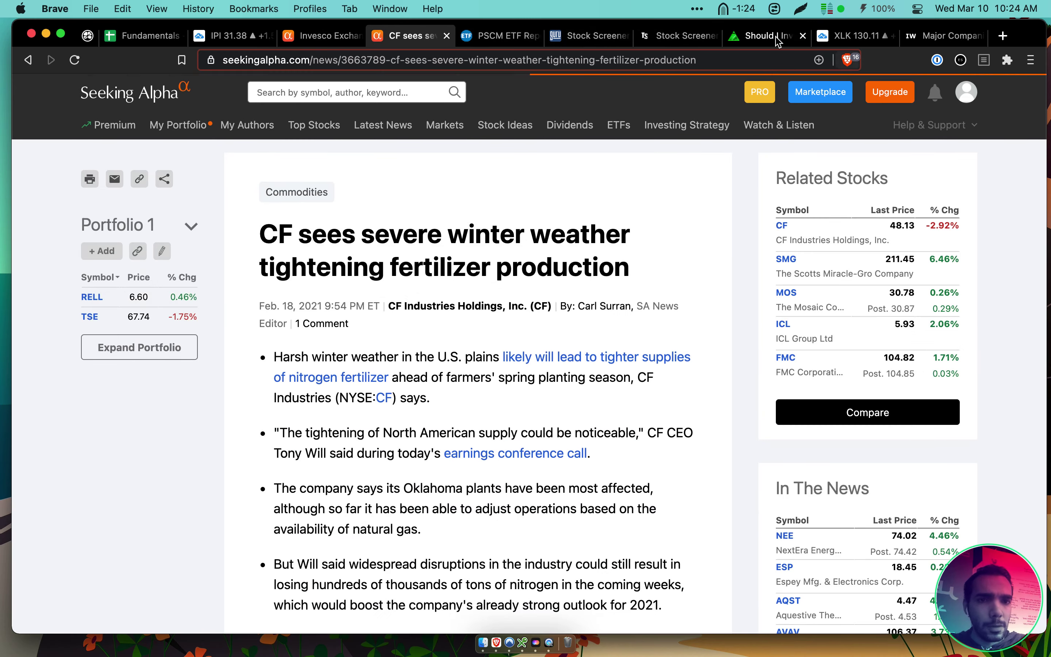
{"action": "scroll", "coordinate": [682, 219], "scroll_direction": "up", "scroll_amount": 10}
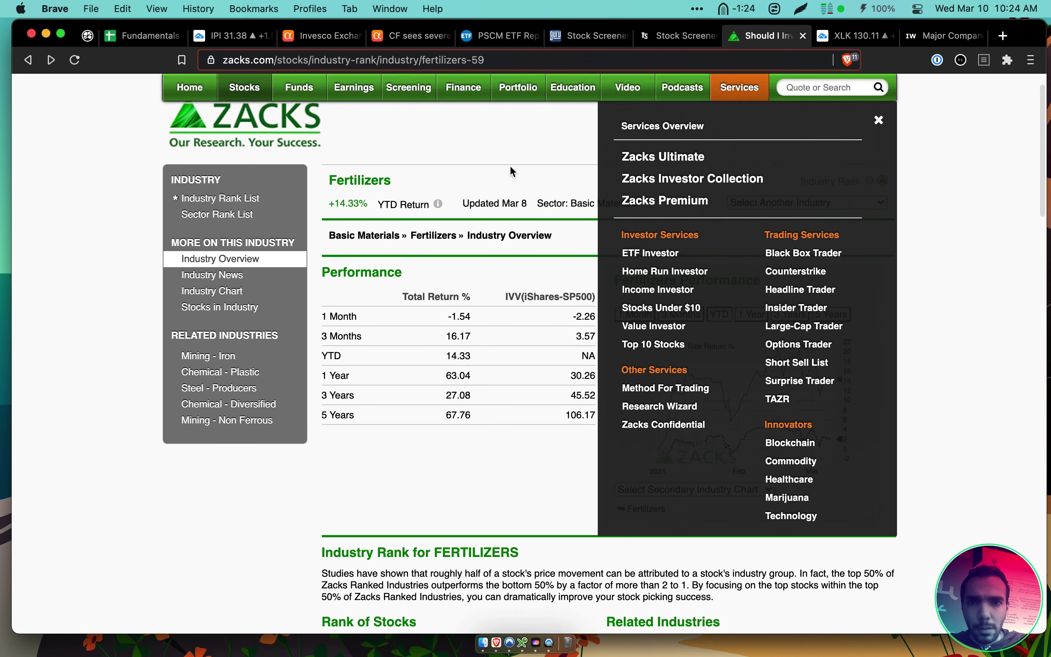
{"action": "left_click", "coordinate": [941, 36]}
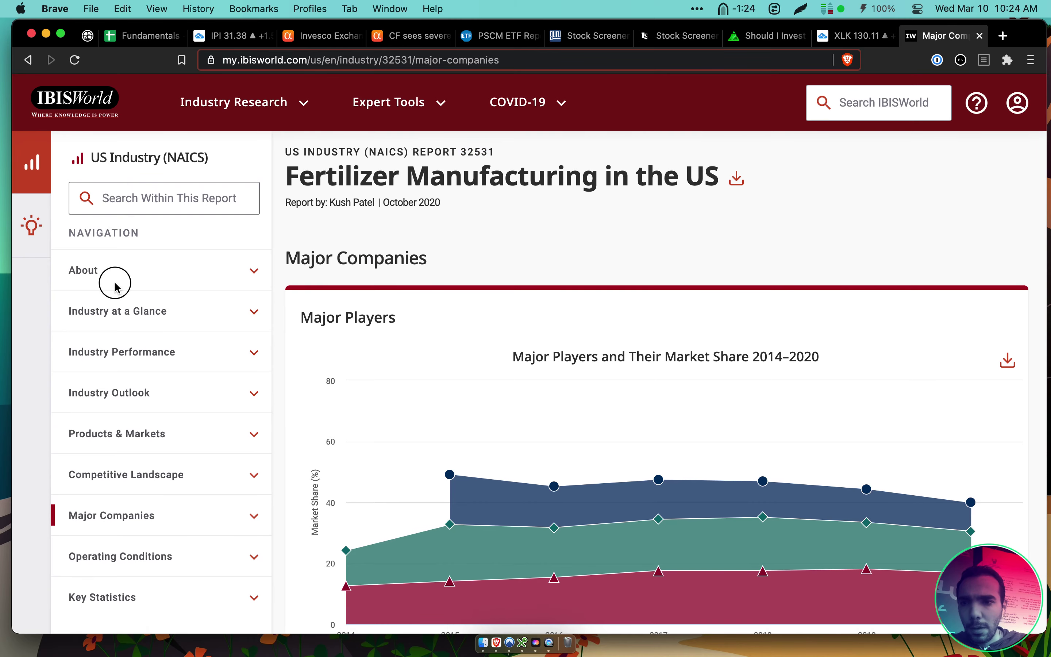
{"action": "left_click", "coordinate": [104, 306]}
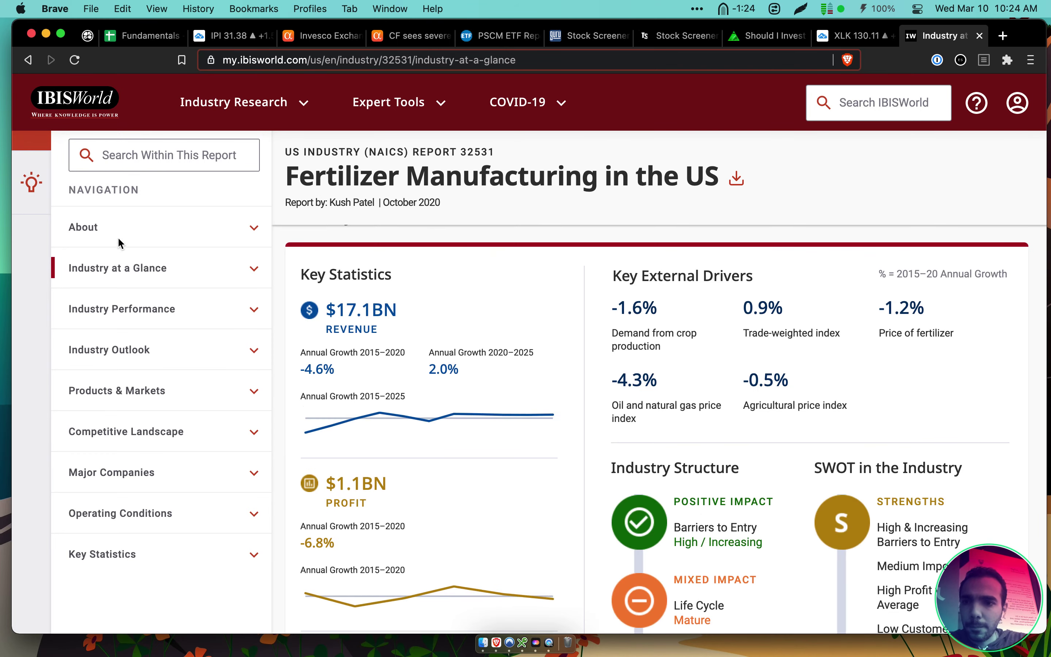
{"action": "left_click", "coordinate": [117, 238]}
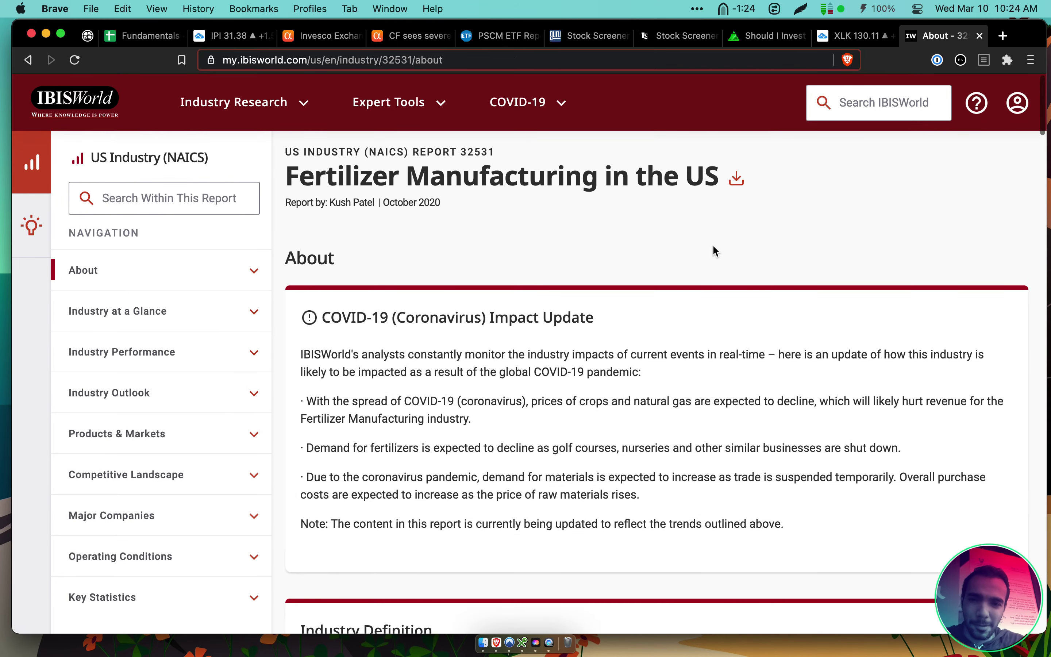
Examine the industry definition and supply chain diagram in the IBISWorld report, focusing on the key external driver "Demand from crop production"
{"action": "scroll", "coordinate": [690, 312], "scroll_direction": "down", "scroll_amount": 10}
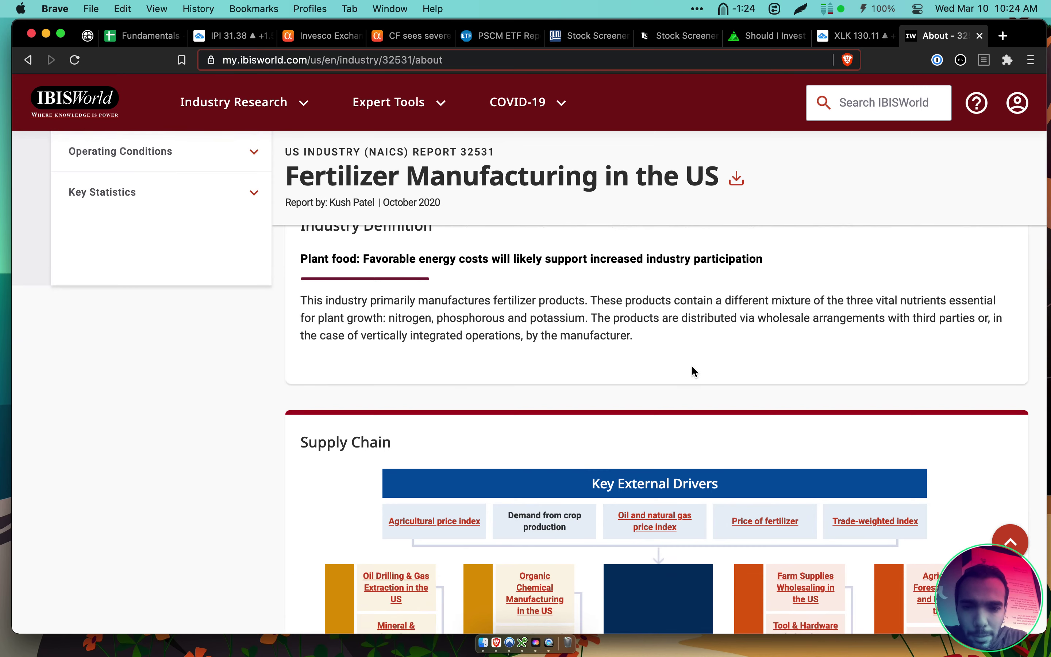
{"action": "scroll", "coordinate": [692, 368], "scroll_direction": "down", "scroll_amount": 4}
{"action": "left_click_drag", "start_coordinate": [525, 345], "coordinate": [565, 361]}
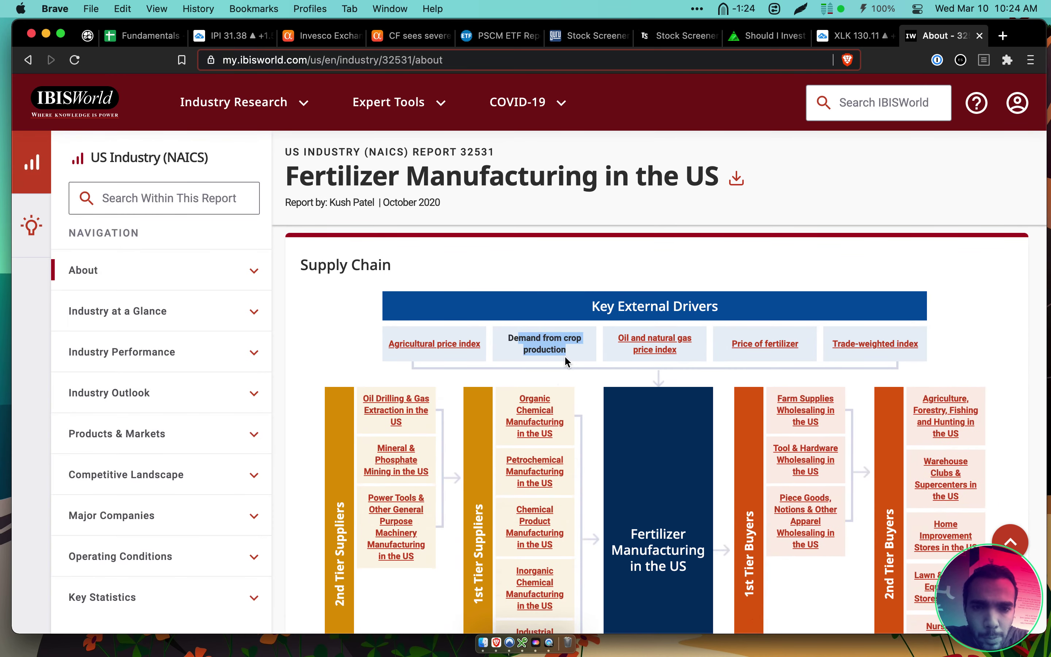
{"action": "scroll", "coordinate": [564, 356], "scroll_direction": "down", "scroll_amount": 1}
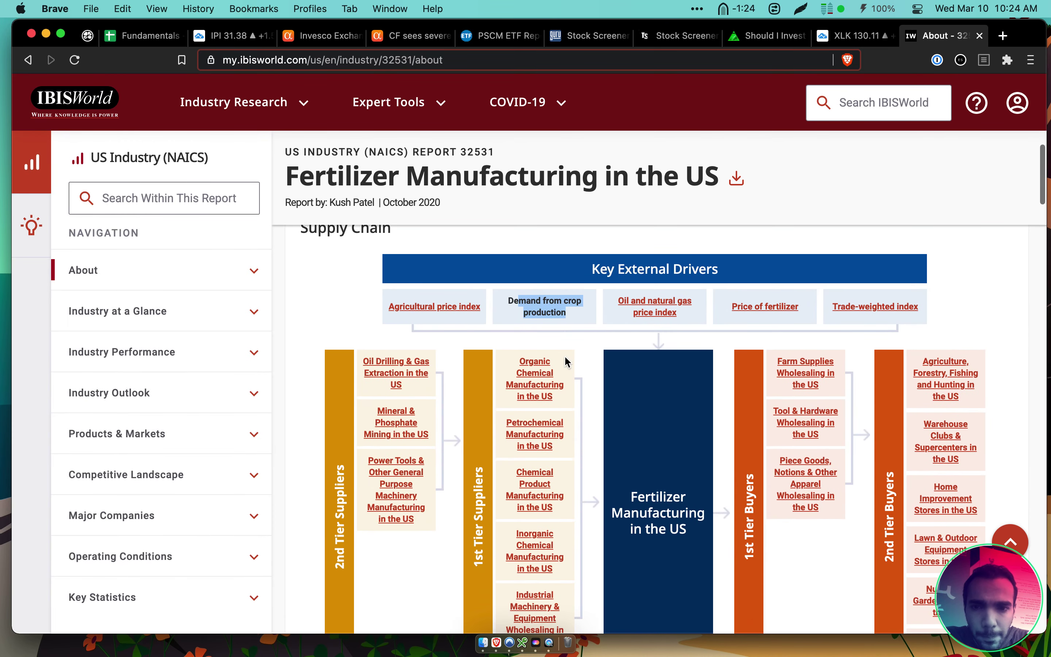
{"action": "triple_click", "coordinate": [555, 315]}
{"action": "scroll", "coordinate": [554, 317], "scroll_direction": "down", "scroll_amount": 1}
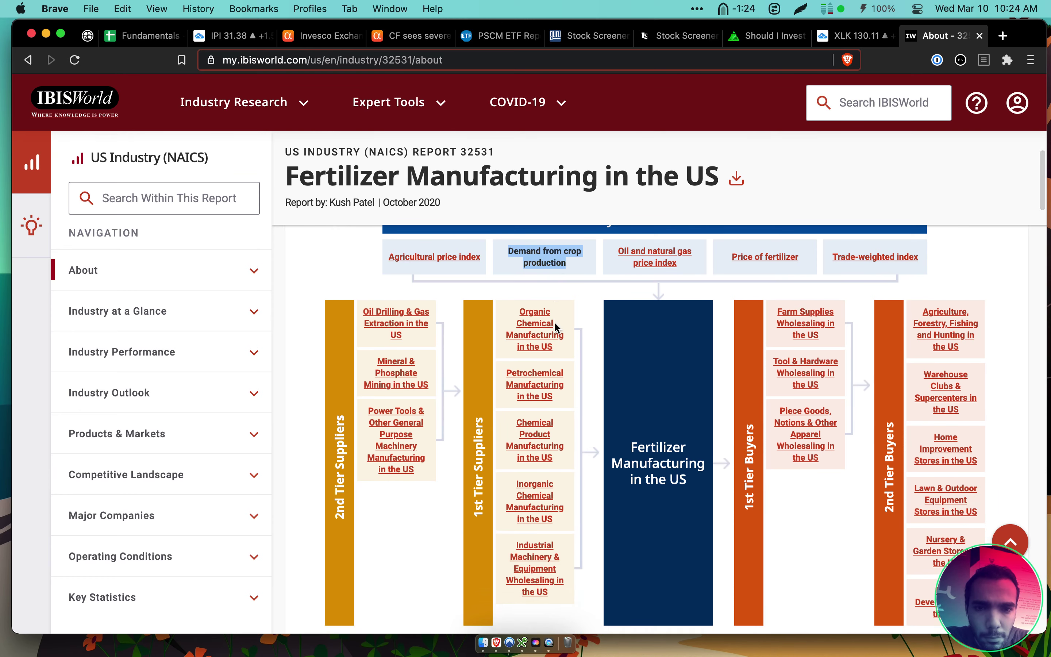
{"action": "scroll", "coordinate": [555, 325], "scroll_direction": "down", "scroll_amount": 1}
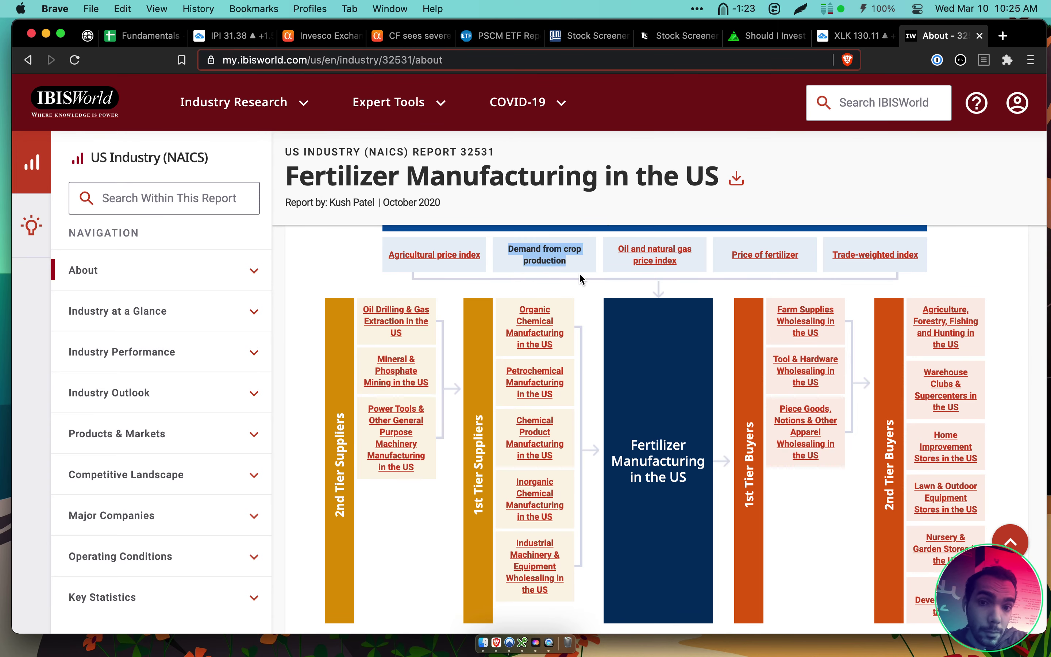
{"action": "scroll", "coordinate": [424, 255], "scroll_direction": "up", "scroll_amount": 1}
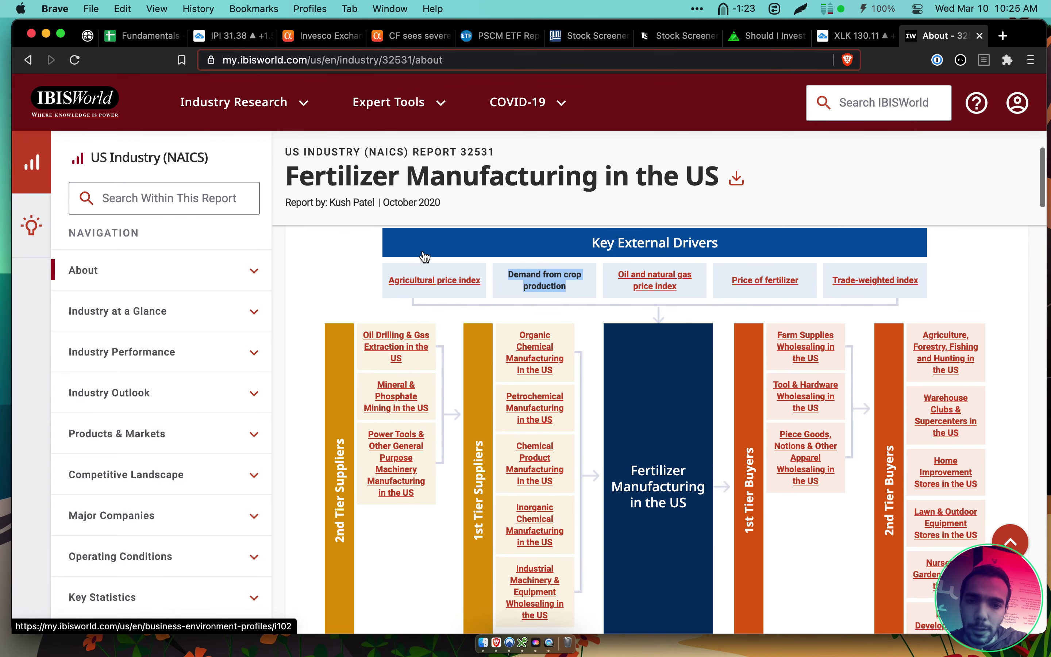
{"action": "scroll", "coordinate": [423, 253], "scroll_direction": "down", "scroll_amount": 5}
{"action": "scroll", "coordinate": [424, 254], "scroll_direction": "up", "scroll_amount": 4}
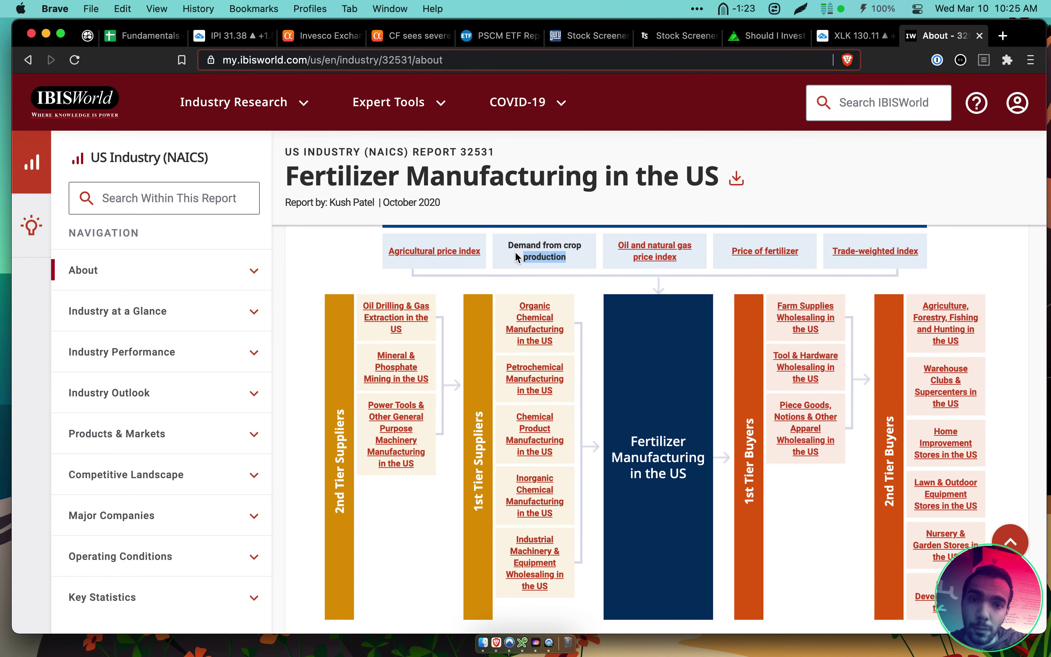
Switch to Roam, view the Sector - Materials page and its linked references in the sidebar, and close both
{"action": "left_click", "coordinate": [87, 35]}
{"action": "key", "text": "super+u"}
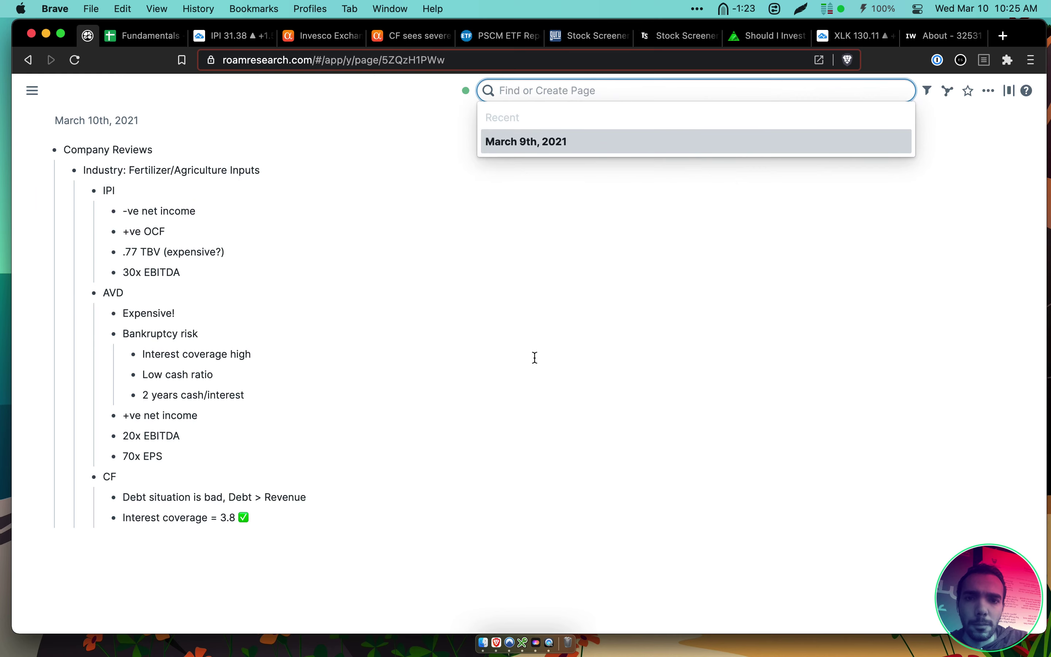
{"action": "type", "text": "Sector"}
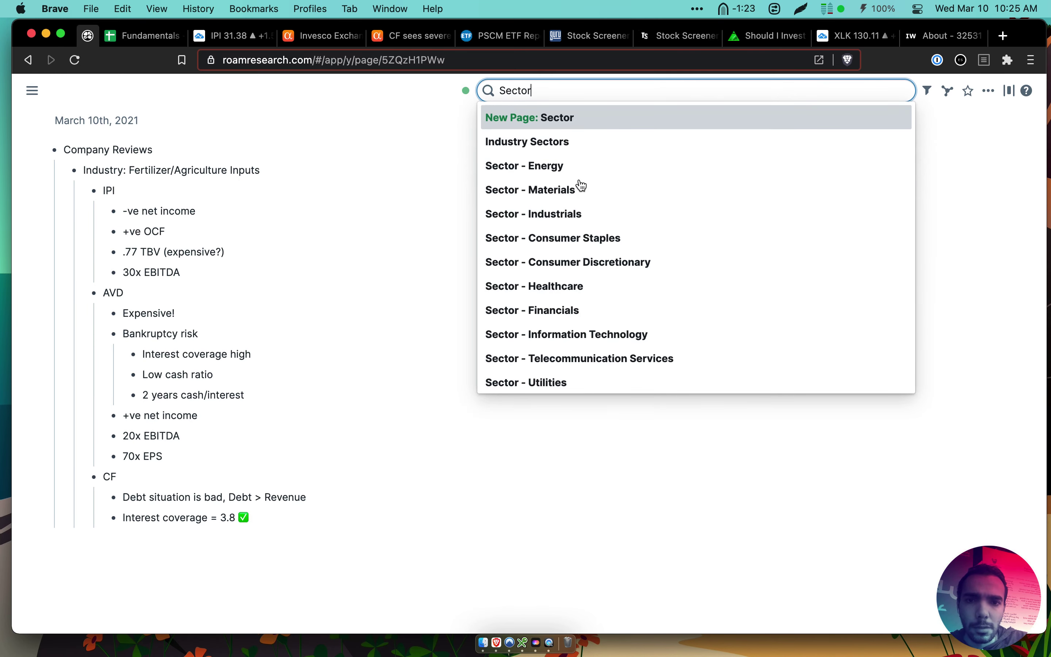
{"action": "scroll", "coordinate": [584, 208], "scroll_direction": "down", "scroll_amount": 1}
{"action": "left_click", "coordinate": [554, 167], "text": "shift"}
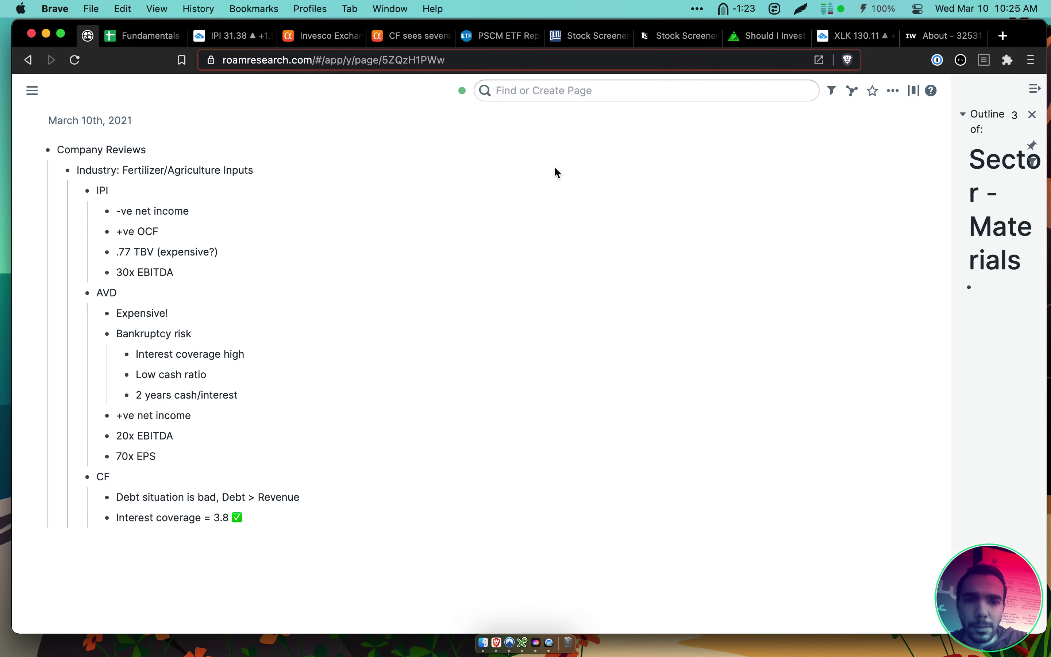
{"action": "left_click", "coordinate": [1014, 115]}
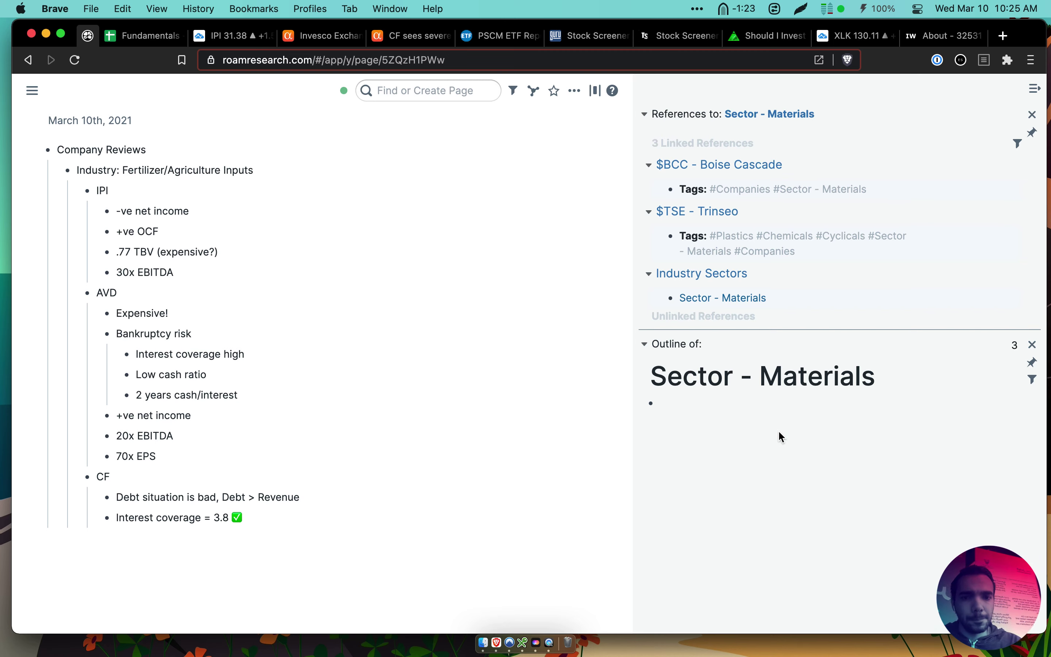
{"action": "left_click", "coordinate": [779, 400]}
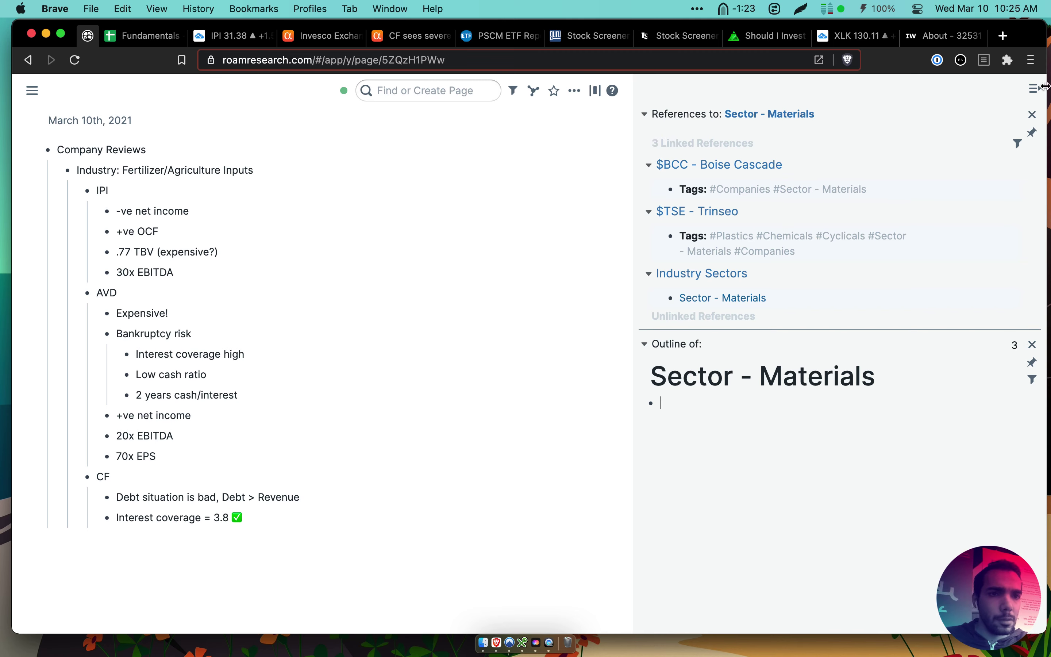
{"action": "left_click", "coordinate": [1033, 115]}
{"action": "left_click", "coordinate": [1033, 115]}
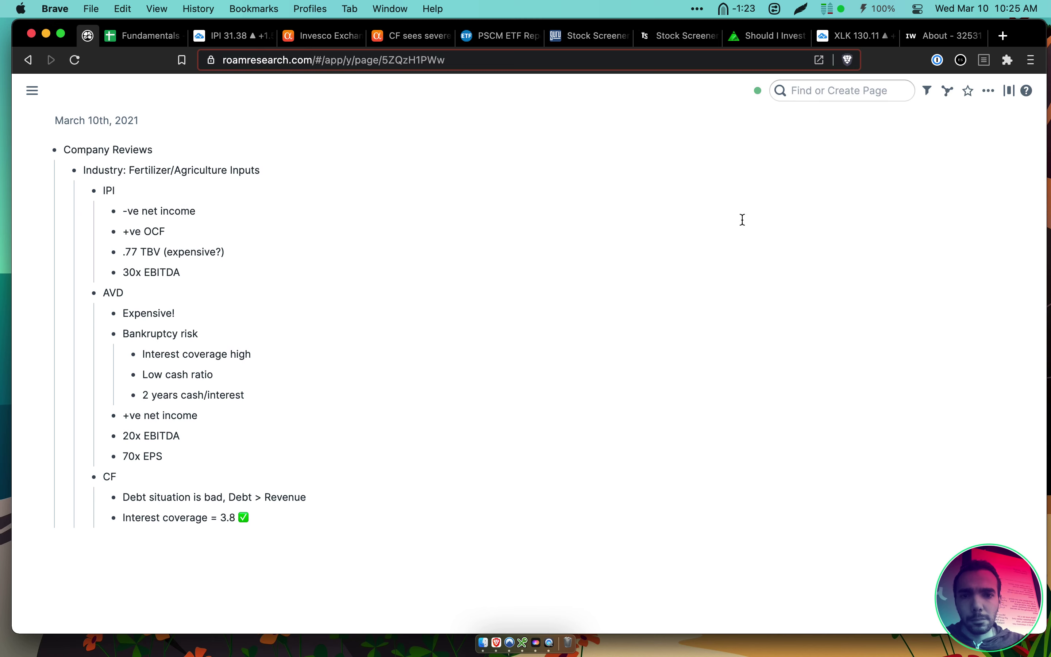
Create a new page named "Industry - Fertilizer" and open it in the sidebar
{"action": "key", "text": "super+u"}
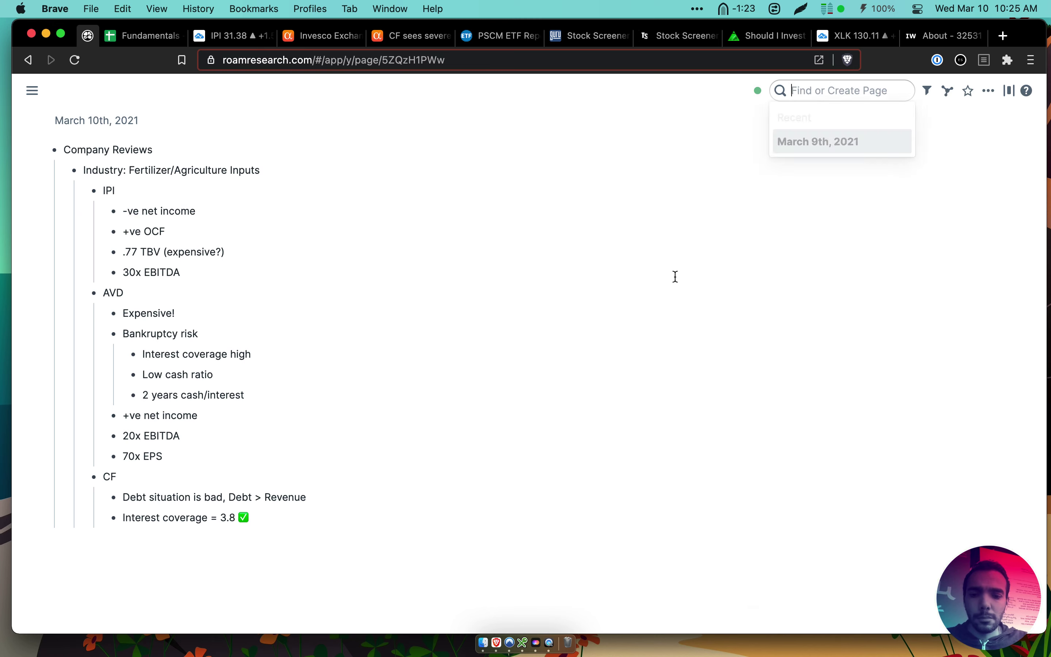
{"action": "type", "text": "Industry"}
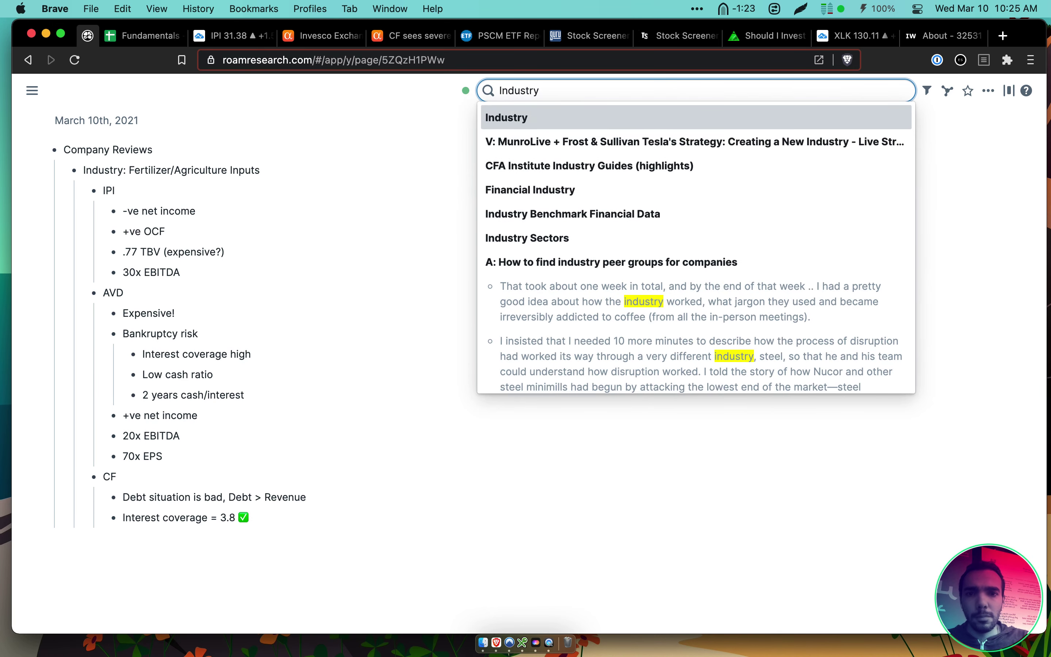
{"action": "type", "text": "z"}
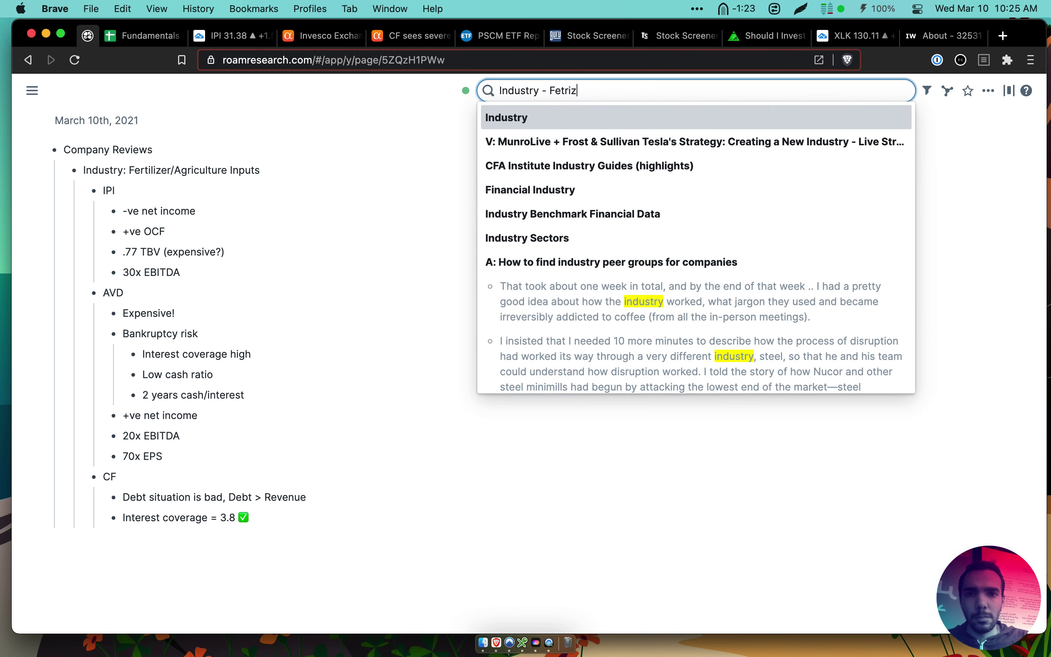
{"action": "type", "text": "lizer"}
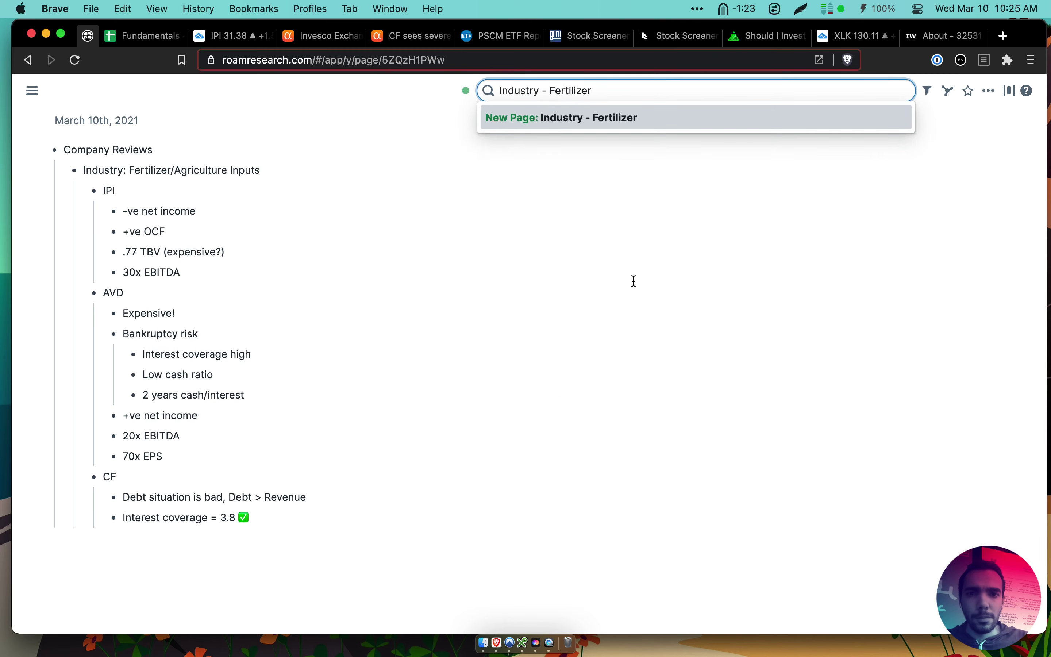
{"action": "left_click", "coordinate": [606, 125], "text": "shift"}
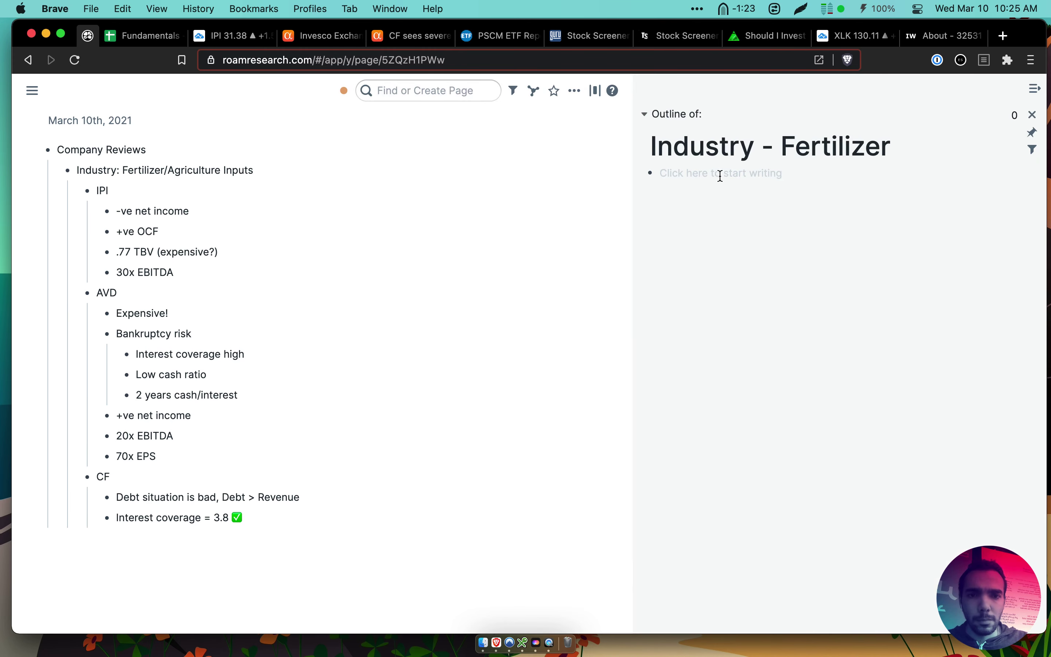
Add the line "Tags:: #[[Sector - Materials]]" to the Industry - Fertilizer page and start an empty bullet below it
{"action": "left_click", "coordinate": [720, 176]}
{"action": "key", "text": "alt+space"}
{"action": "type", "text": "cl"}
{"action": "key", "text": "Escape"}
{"action": "type", "text": "Ta"}
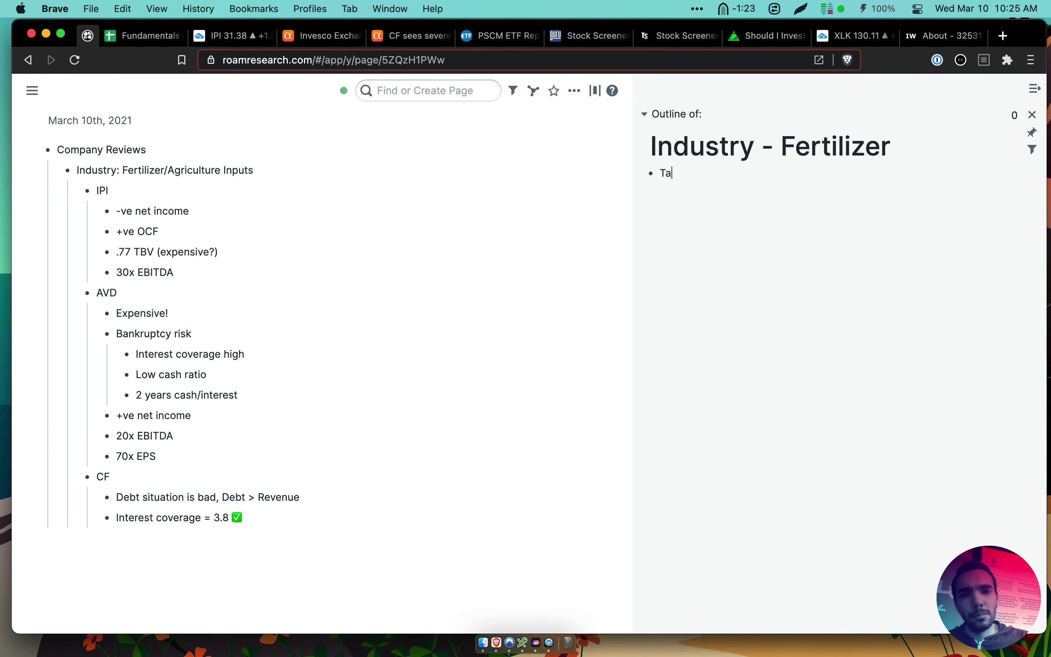
{"action": "type", "text": "gs:: #[[Sect"}
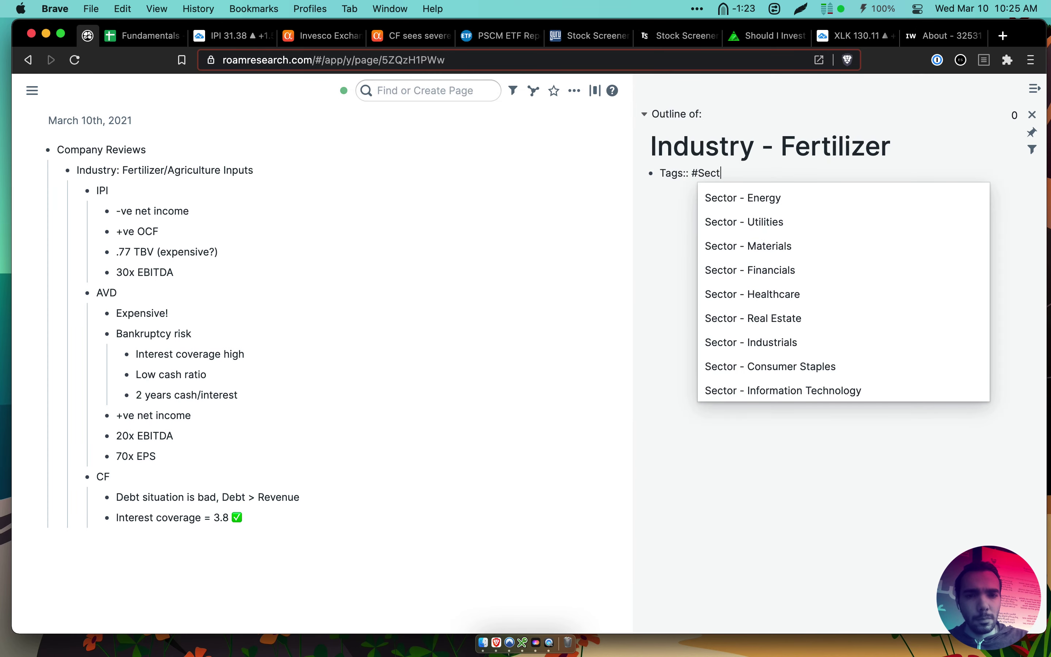
{"action": "type", "text": "or"}
{"action": "left_click", "coordinate": [780, 245]}
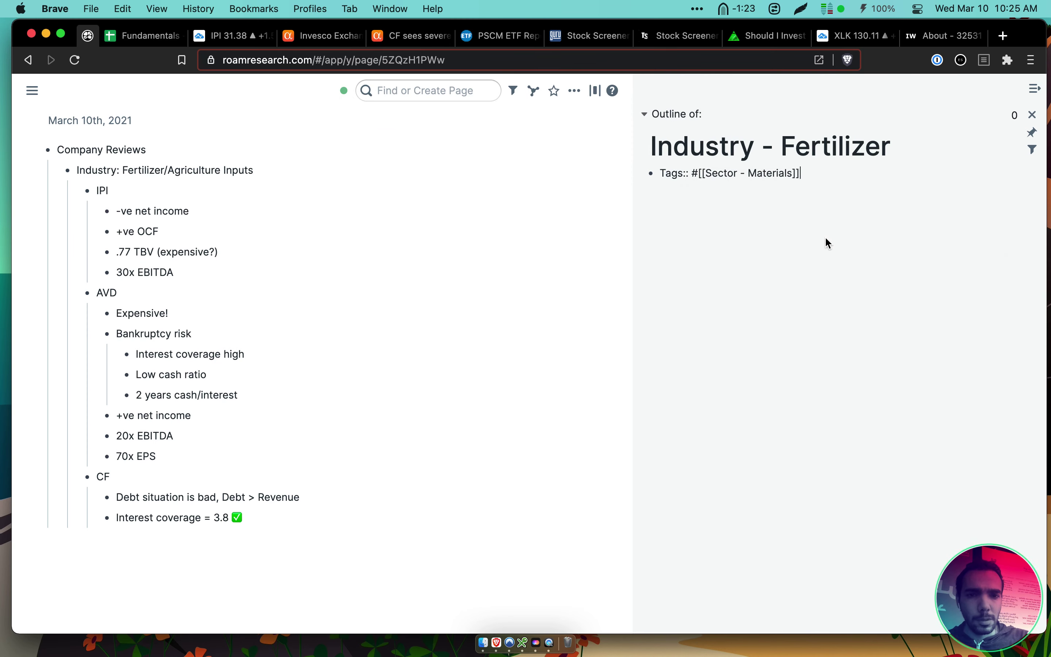
{"action": "left_click", "coordinate": [840, 229]}
{"action": "left_click", "coordinate": [836, 171]}
{"action": "key", "text": "Return"}
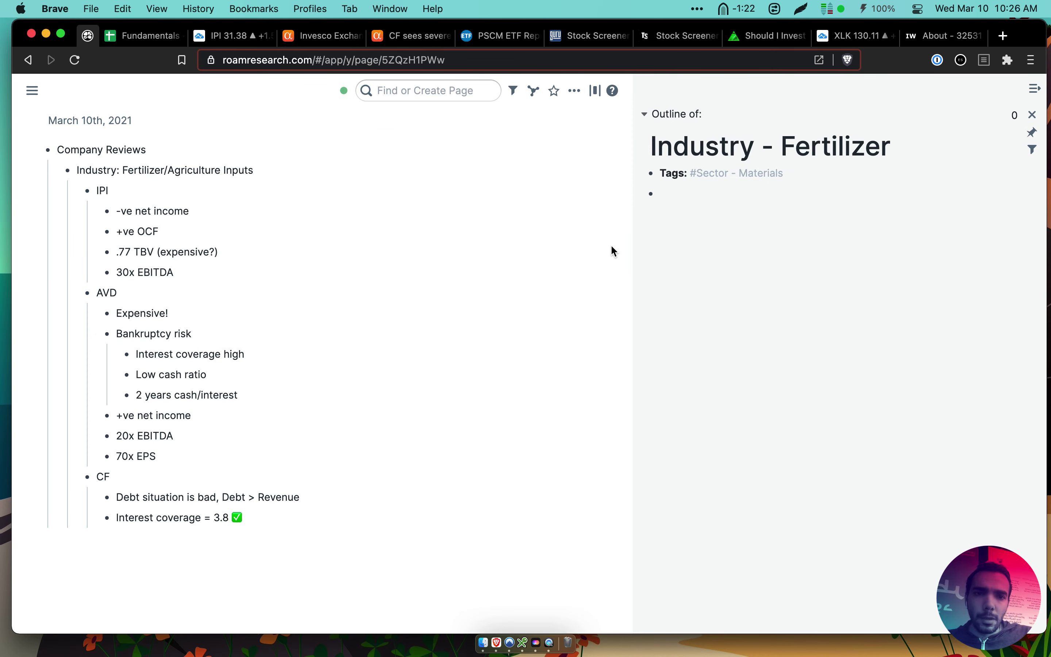
Add the bullet "Demand driven by crop production" to the Industry - Fertilizer page
{"action": "type", "text": "Impacte"}
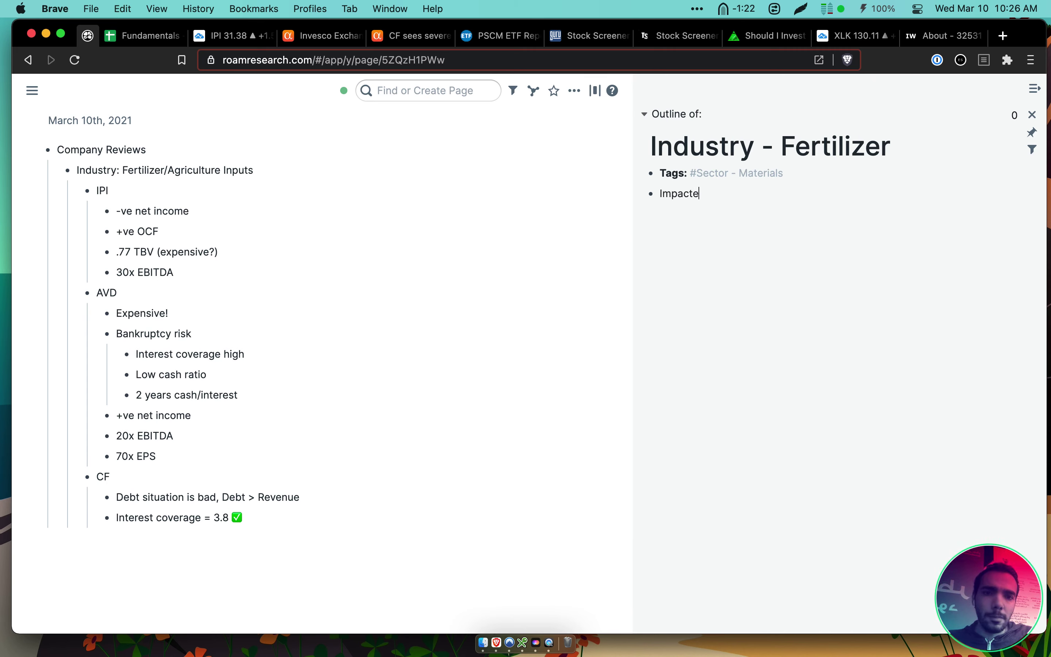
{"action": "type", "text": "d by"}
{"action": "key", "text": "super+BackSpace"}
{"action": "type", "text": "Deman"}
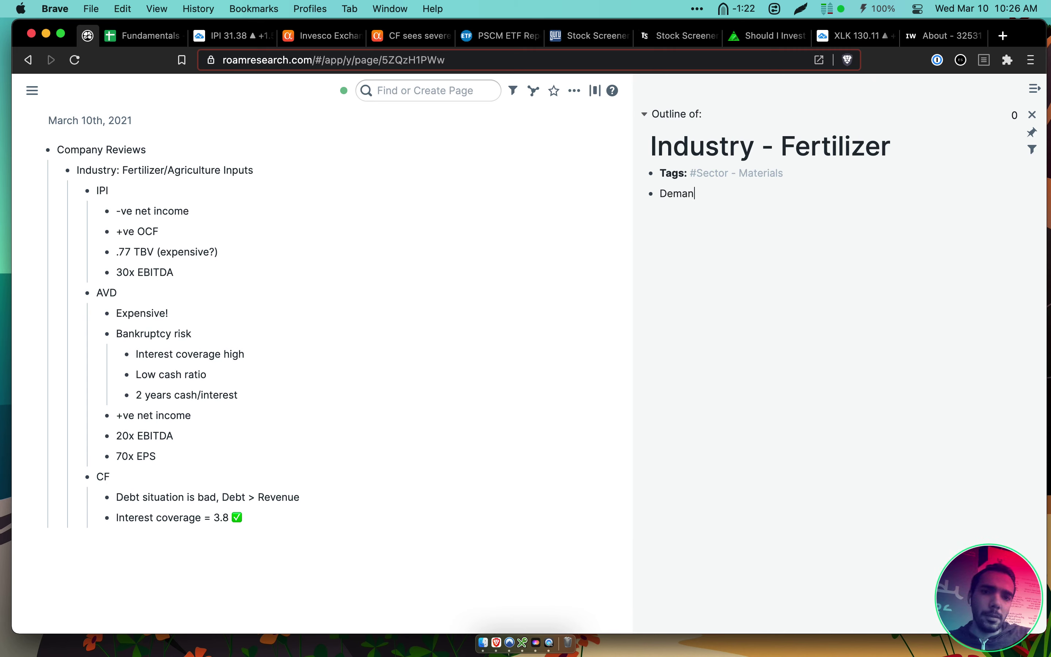
{"action": "type", "text": "d driven by crop"}
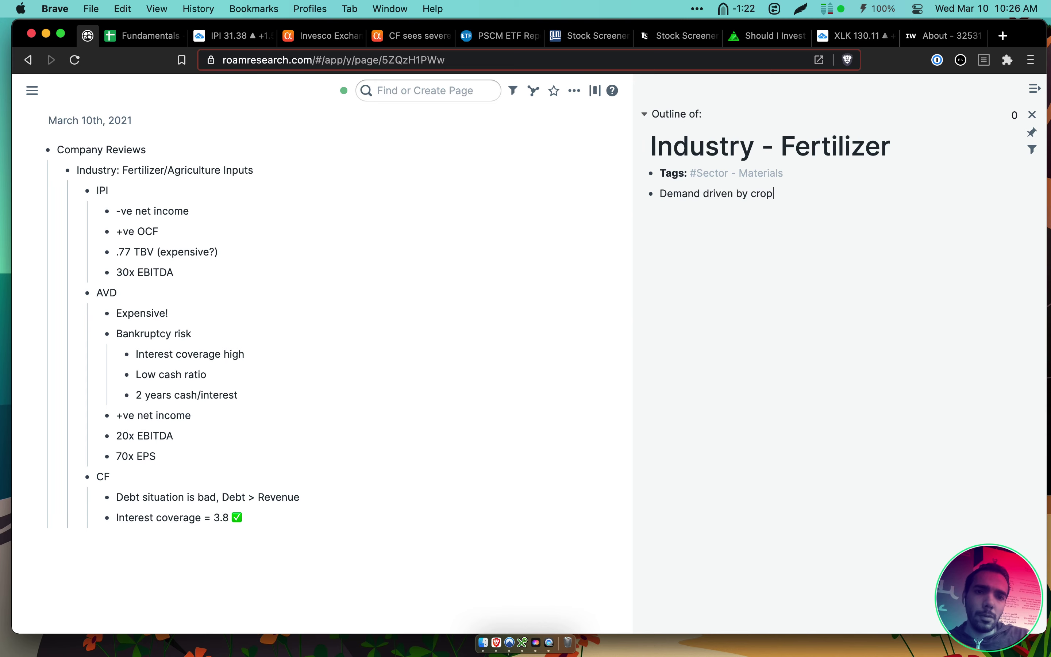
{"action": "type", "text": " production"}
{"action": "key", "text": "Return"}
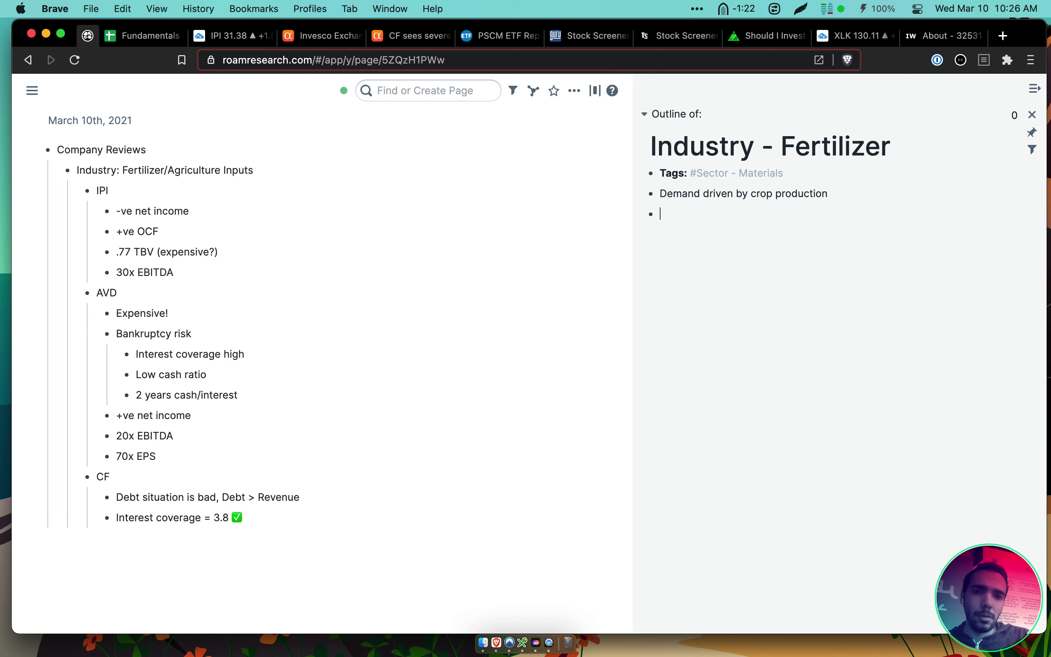
Nest the bullet "Impacted by adverse weather conditions" under the crop production line
{"action": "key", "text": "Tab"}
{"action": "type", "text": "S"}
{"action": "key", "text": "BackSpace"}
{"action": "type", "text": "Adver"}
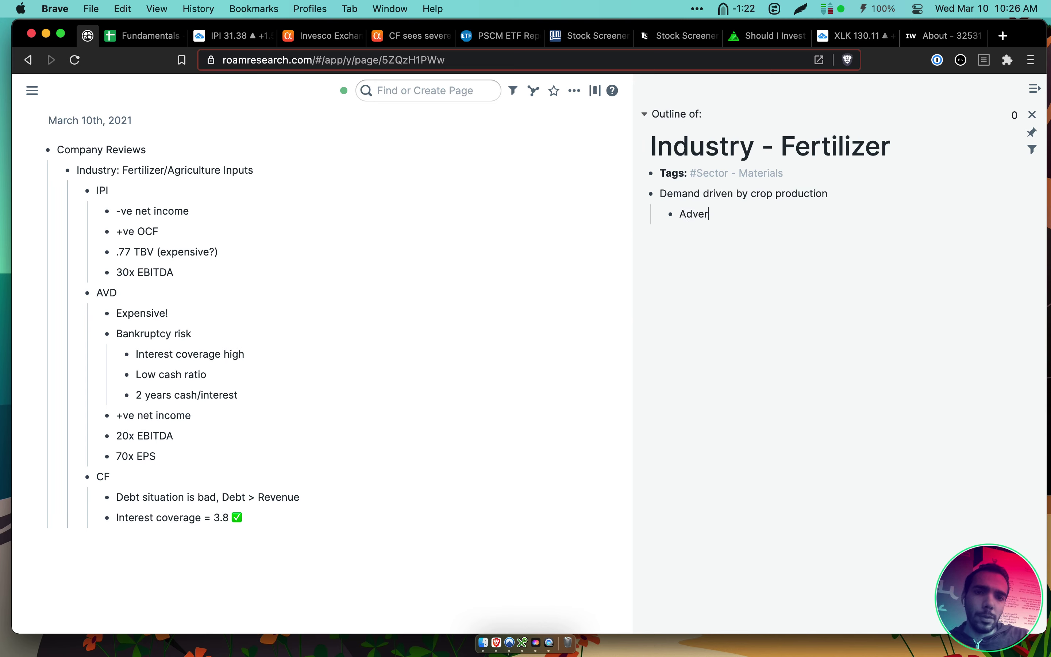
{"action": "type", "text": "se weather conditions"}
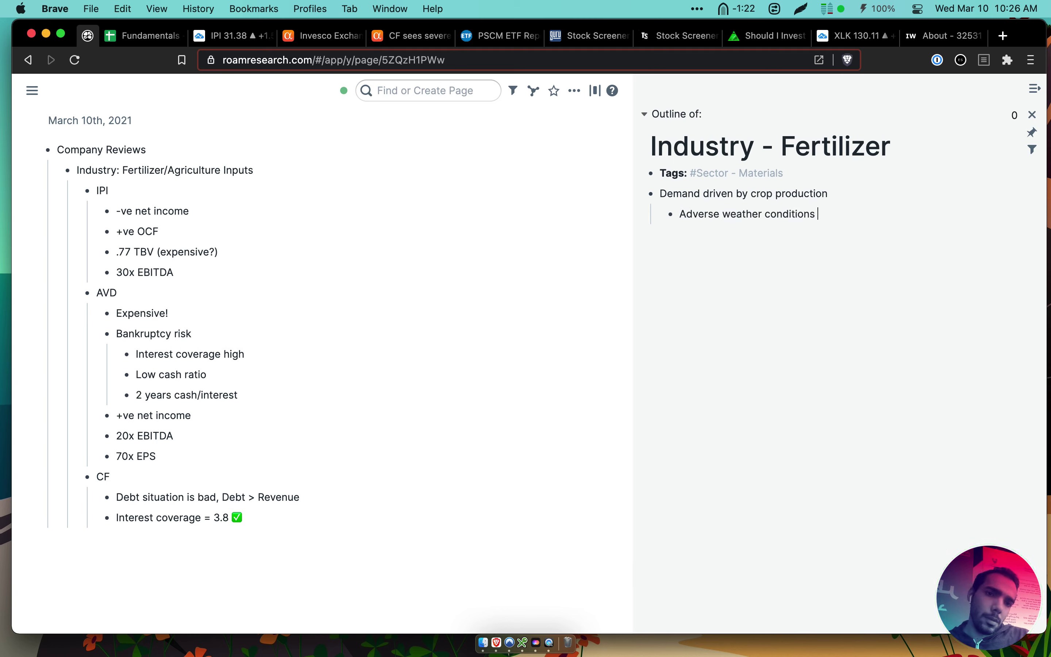
{"action": "key", "text": "super+Left"}
{"action": "type", "text": "Impacted by"}
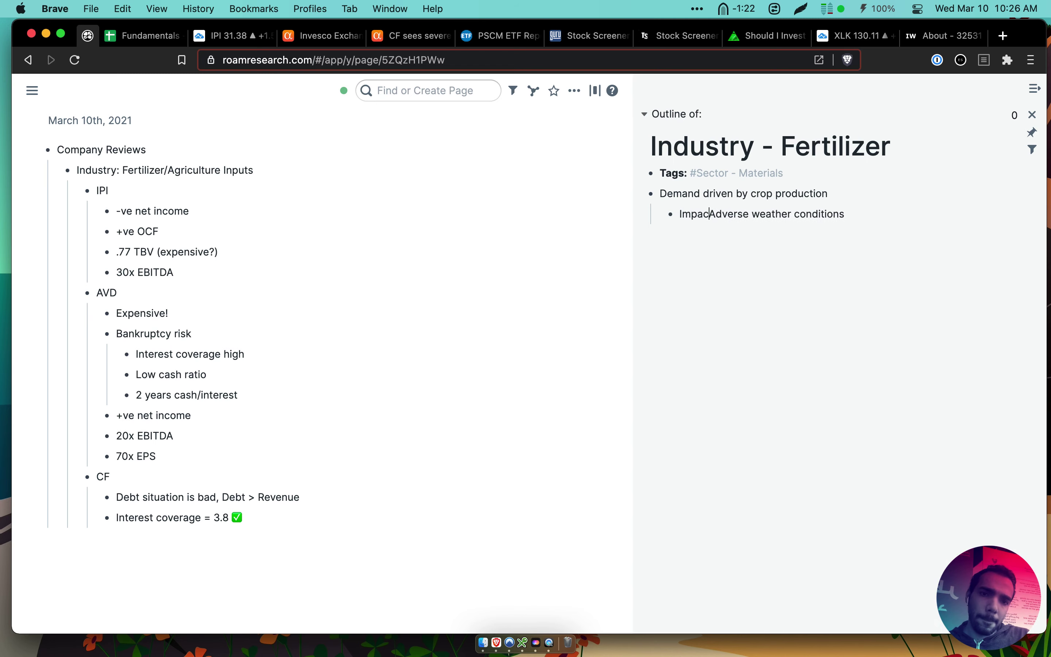
{"action": "key", "text": "shift+Right"}
{"action": "type", "text": "a"}
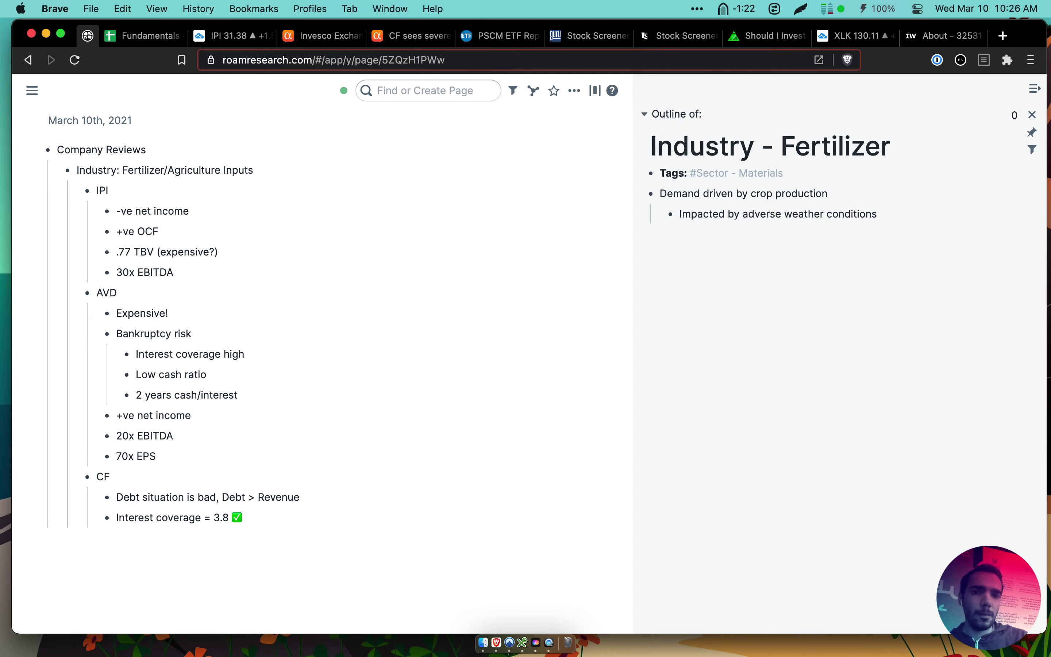
Reword the nested weather bullet to "Vulnerable to adverse weather conditions"
{"action": "key", "text": "super+Left"}
{"action": "key", "text": "alt+shift+Right"}
{"action": "type", "text": "Expose"}
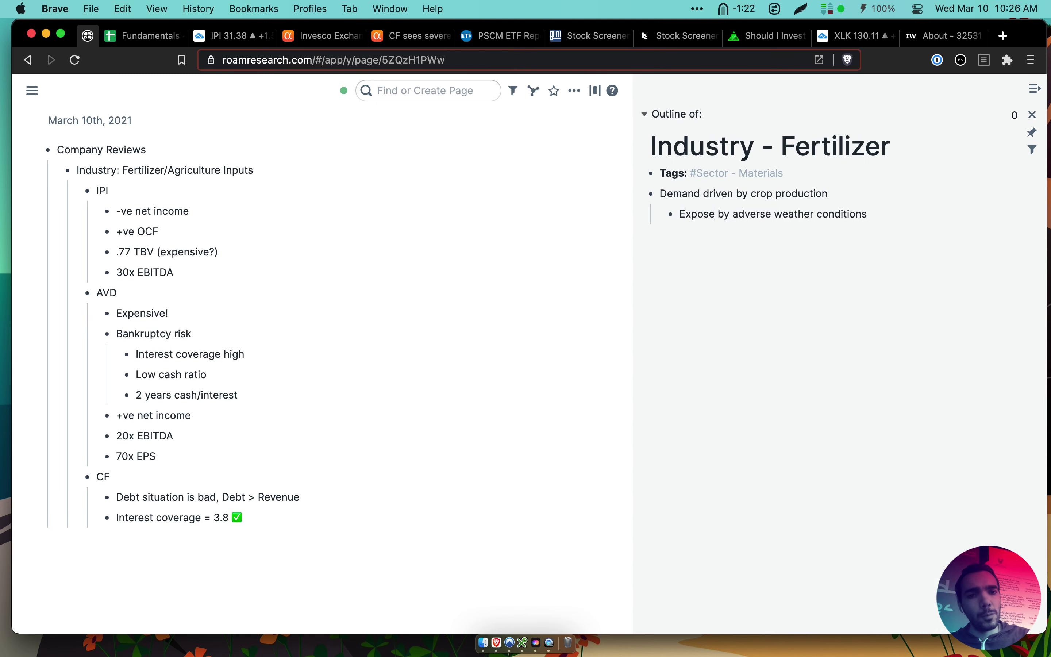
{"action": "type", "text": "d"}
{"action": "key", "text": "alt+shift+Right"}
{"action": "type", "text": "to"}
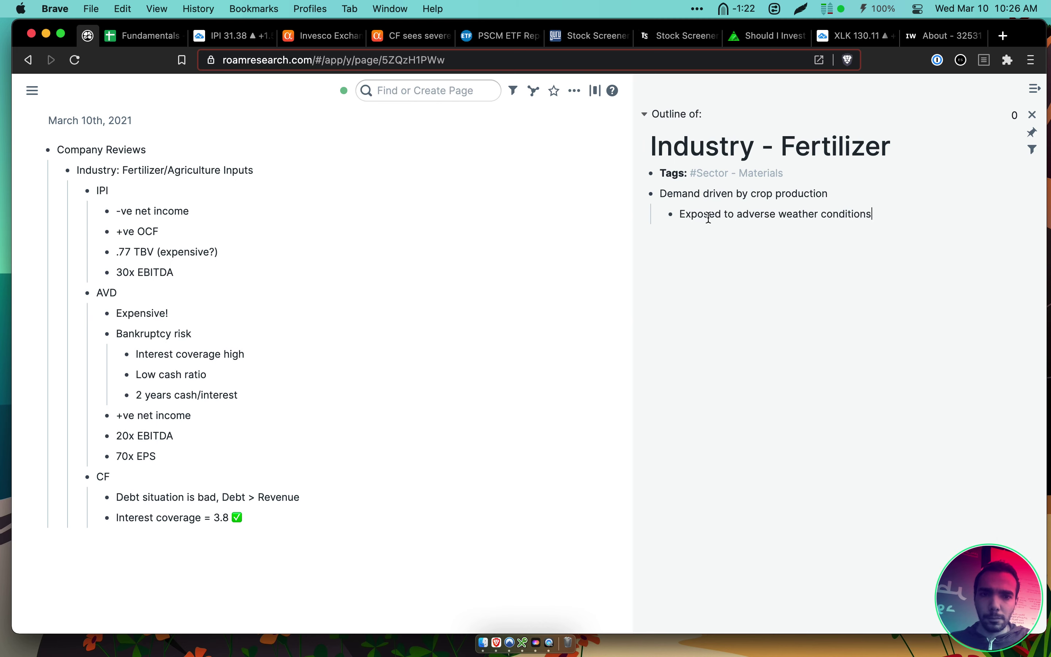
{"action": "key", "text": "super+Left"}
{"action": "key", "text": "alt+shift+Right"}
{"action": "type", "text": "Vulnerable"}
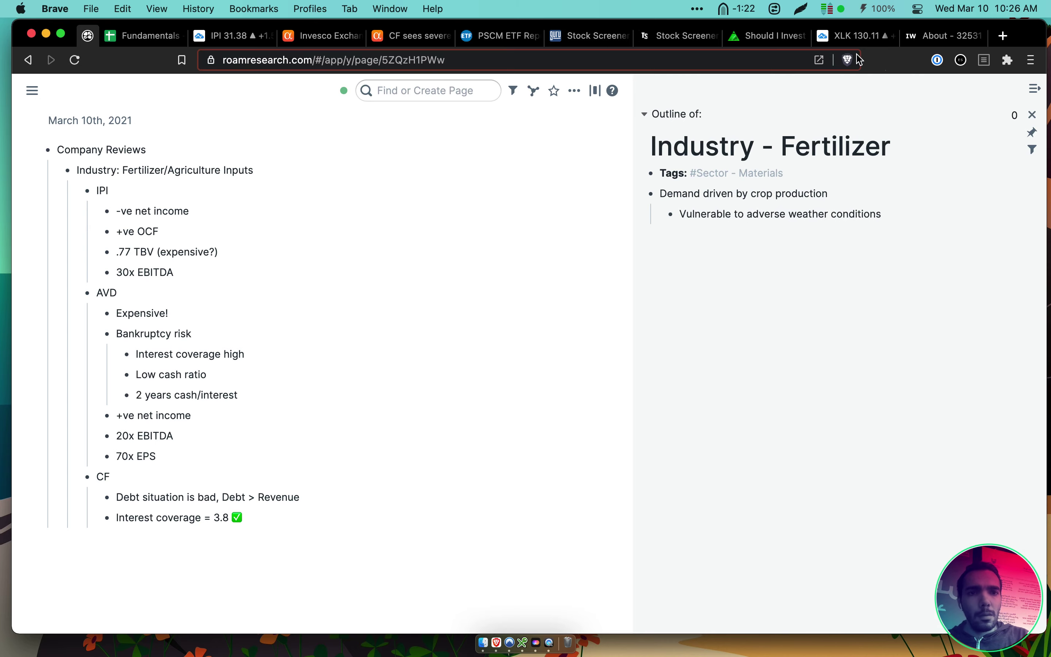
Close the XLK TradingView chart page, leaving without saving its changes
{"action": "left_click", "coordinate": [850, 37]}
{"action": "key", "text": "super+w"}
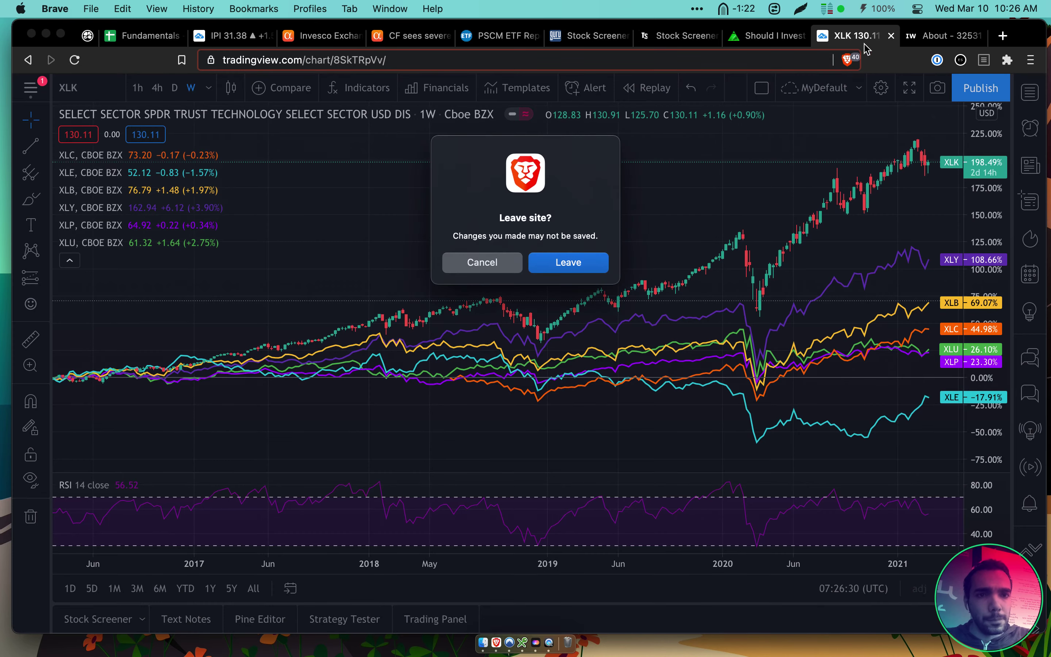
{"action": "key", "text": "Return"}
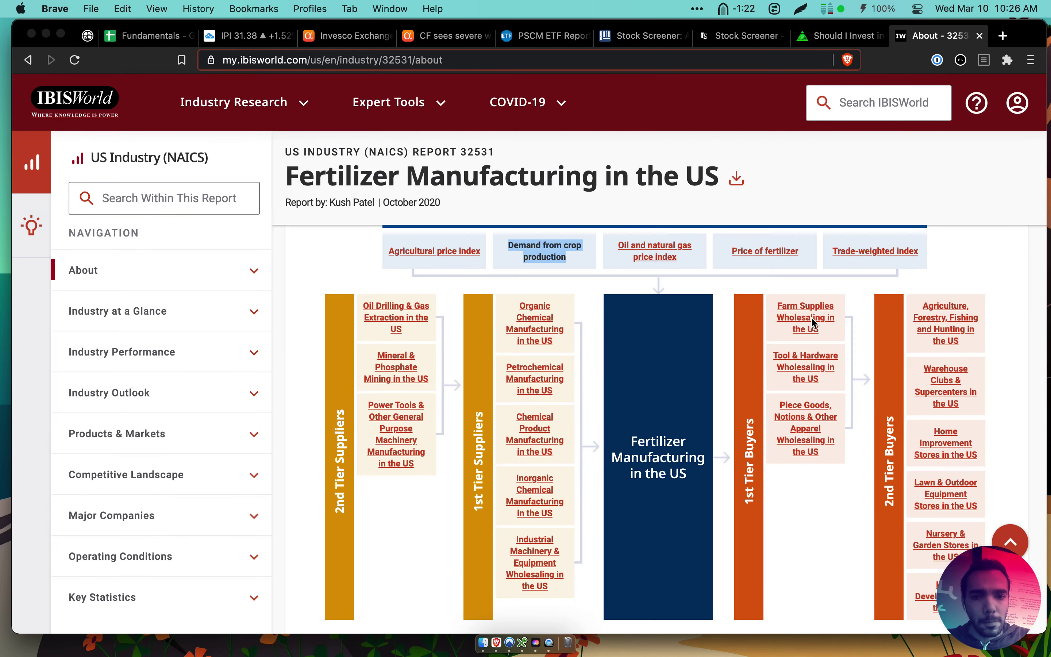
Examine the key external drivers and the supplier and buyer tiers in the IBISWorld fertilizer supply chain diagram
{"action": "scroll", "coordinate": [811, 317], "scroll_direction": "down", "scroll_amount": 2}
{"action": "scroll", "coordinate": [811, 317], "scroll_direction": "up", "scroll_amount": 3}
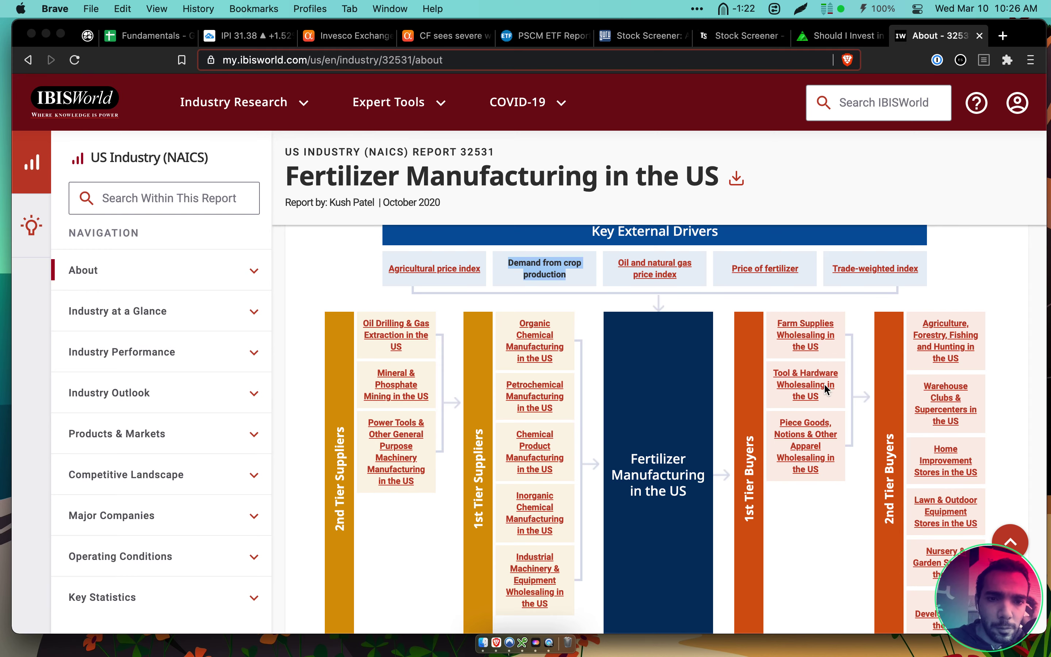
{"action": "scroll", "coordinate": [804, 378], "scroll_direction": "down", "scroll_amount": 1}
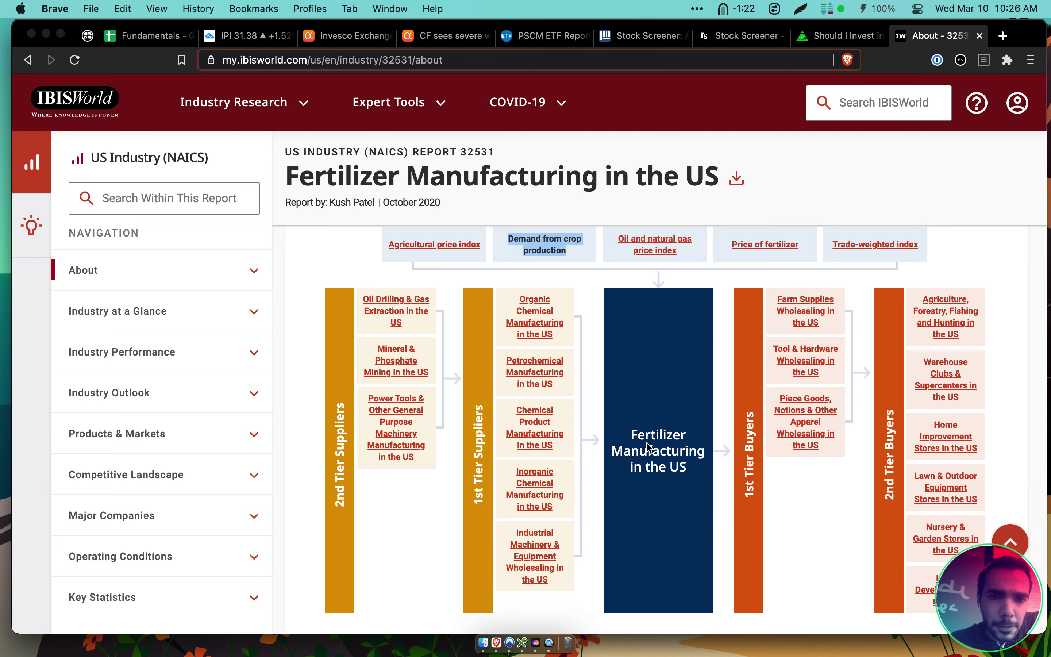
{"action": "scroll", "coordinate": [656, 426], "scroll_direction": "up", "scroll_amount": 2}
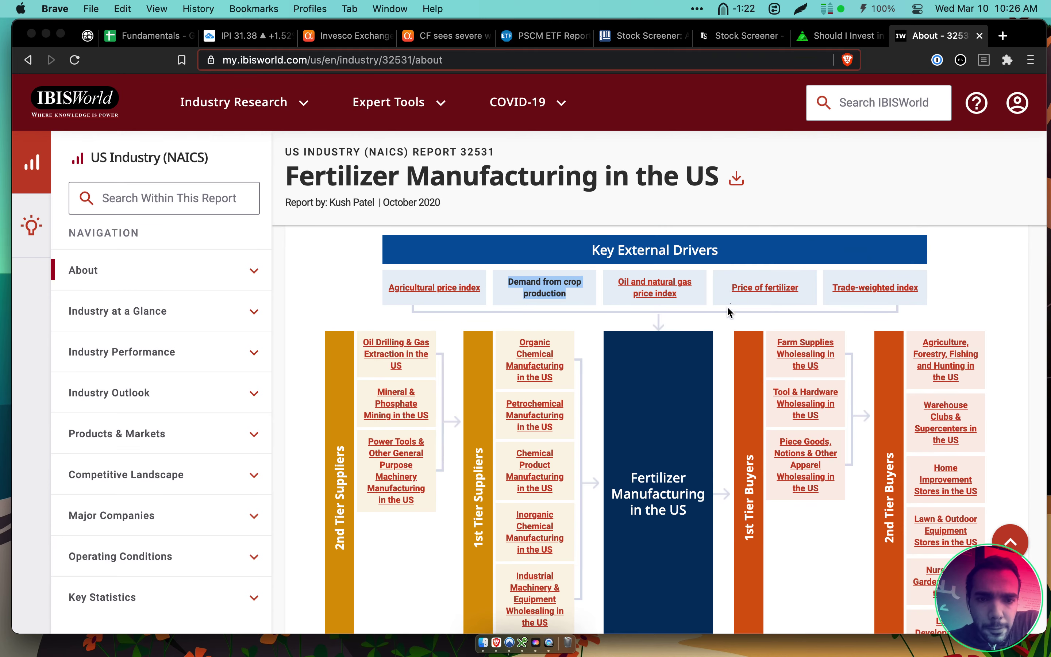
{"action": "scroll", "coordinate": [564, 419], "scroll_direction": "down", "scroll_amount": 2}
{"action": "scroll", "coordinate": [564, 420], "scroll_direction": "down", "scroll_amount": 1}
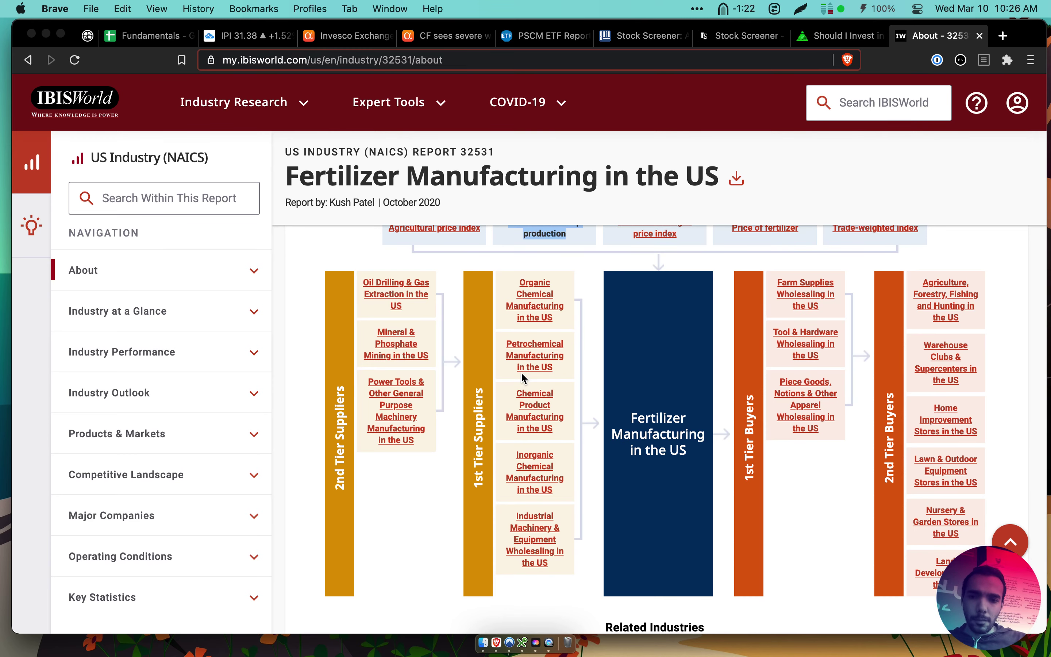
{"action": "scroll", "coordinate": [541, 254], "scroll_direction": "up", "scroll_amount": 2}
{"action": "scroll", "coordinate": [541, 254], "scroll_direction": "down", "scroll_amount": 1}
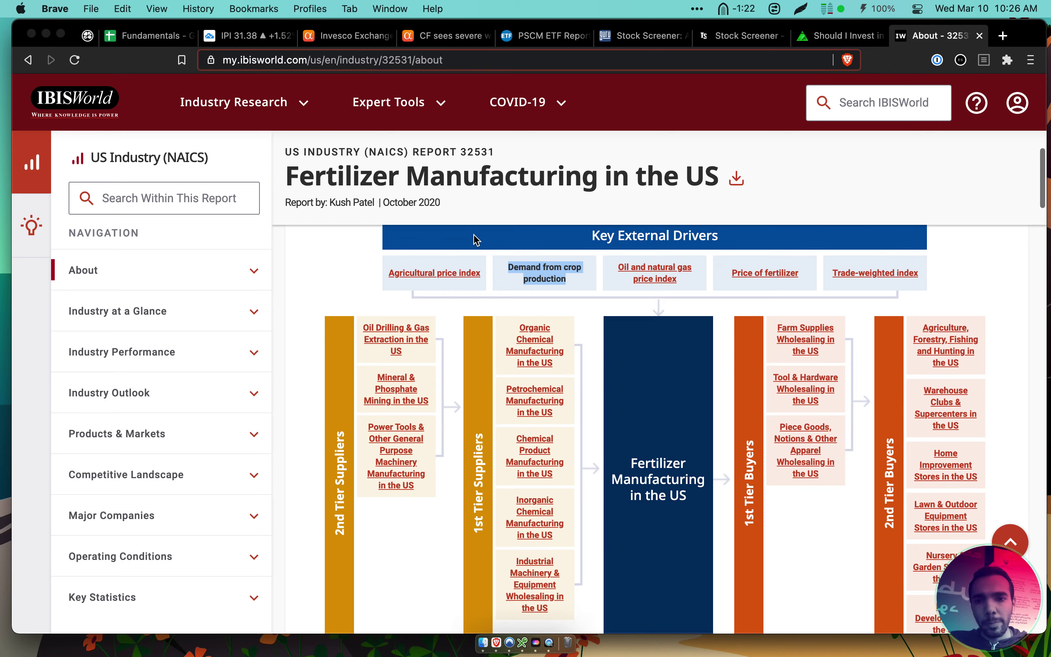
Close the IPI TradingView chart page without saving, and switch to the Fundamentals spreadsheet
{"action": "left_click", "coordinate": [224, 48]}
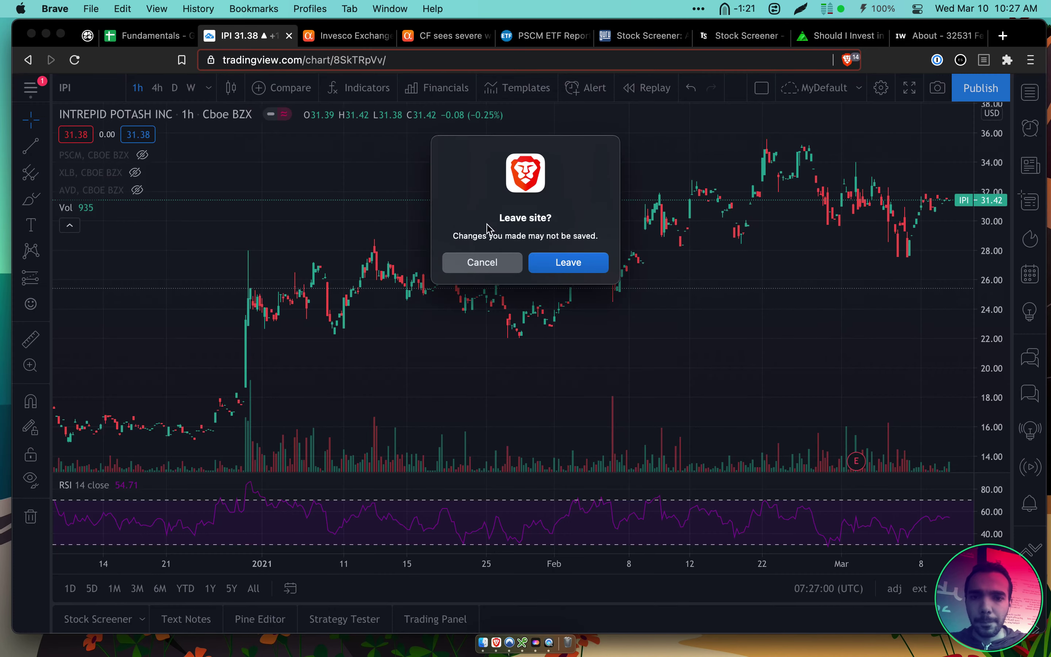
{"action": "left_click", "coordinate": [541, 262]}
{"action": "left_click", "coordinate": [174, 38]}
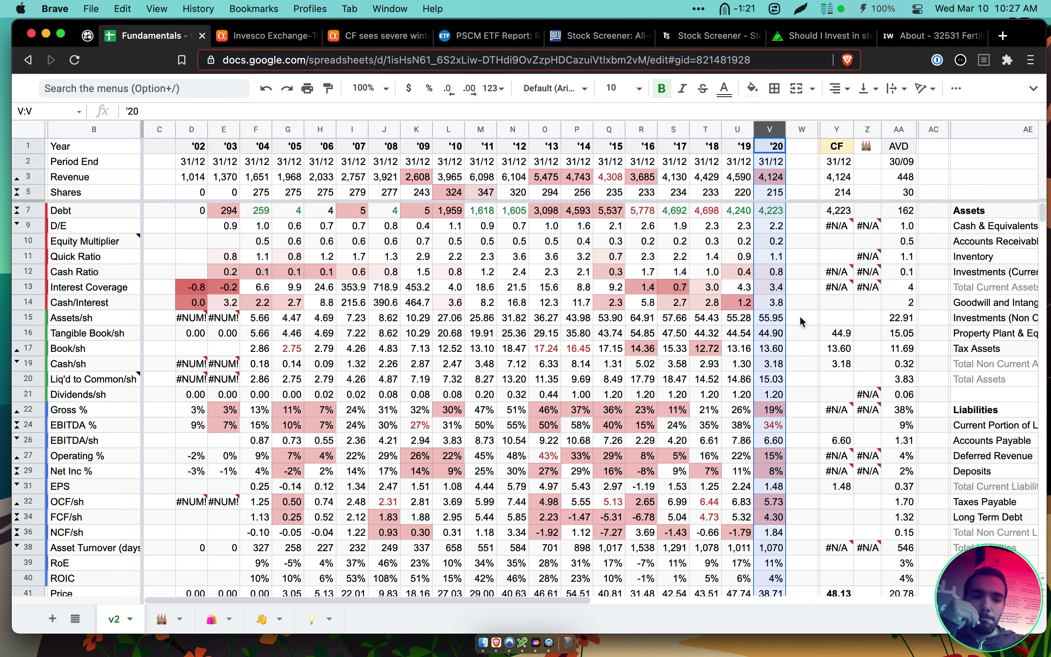
Check the CF debt note in Roam, and examine CF's assets, liabilities and equity by year in the Fundamentals spreadsheet
{"action": "left_click", "coordinate": [88, 37]}
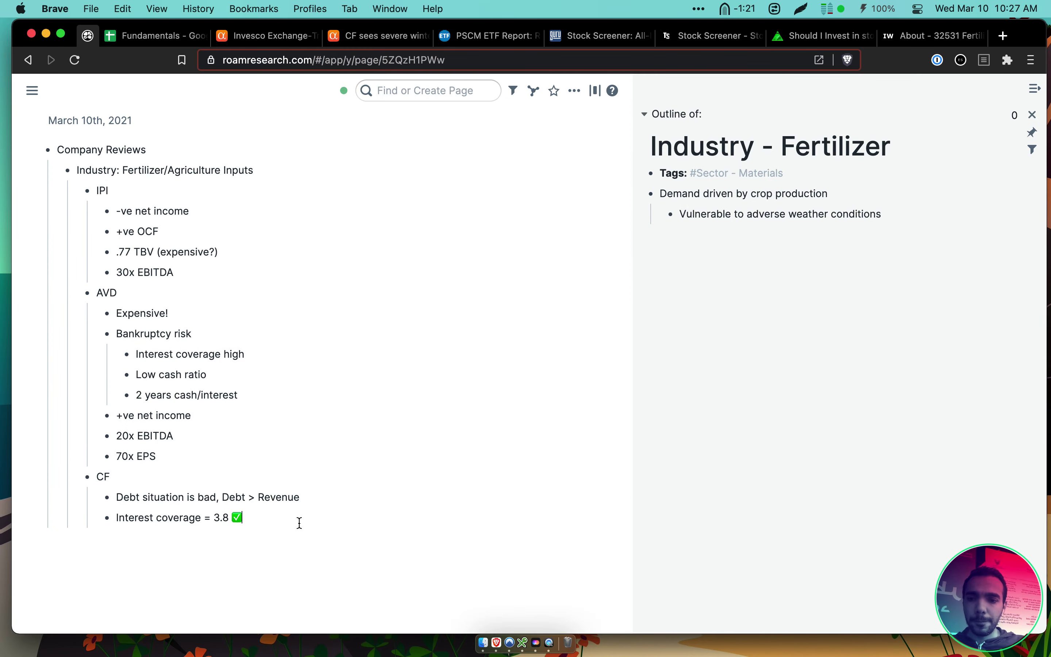
{"action": "left_click", "coordinate": [196, 497]}
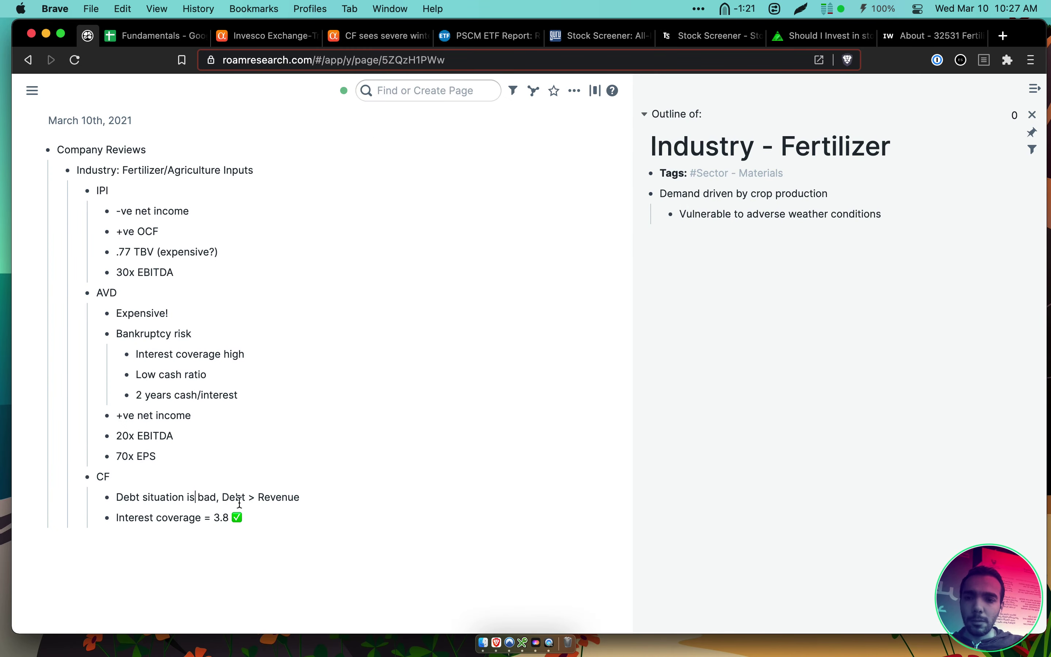
{"action": "left_click", "coordinate": [148, 48]}
{"action": "scroll", "coordinate": [526, 333], "scroll_direction": "right", "scroll_amount": 10}
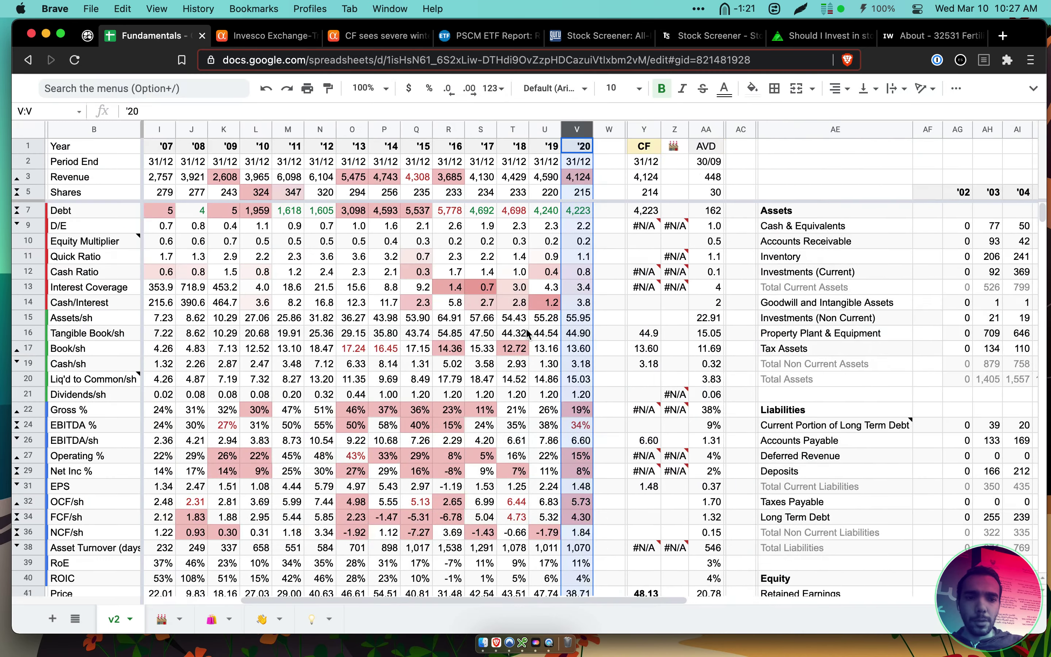
{"action": "scroll", "coordinate": [614, 305], "scroll_direction": "down", "scroll_amount": 2}
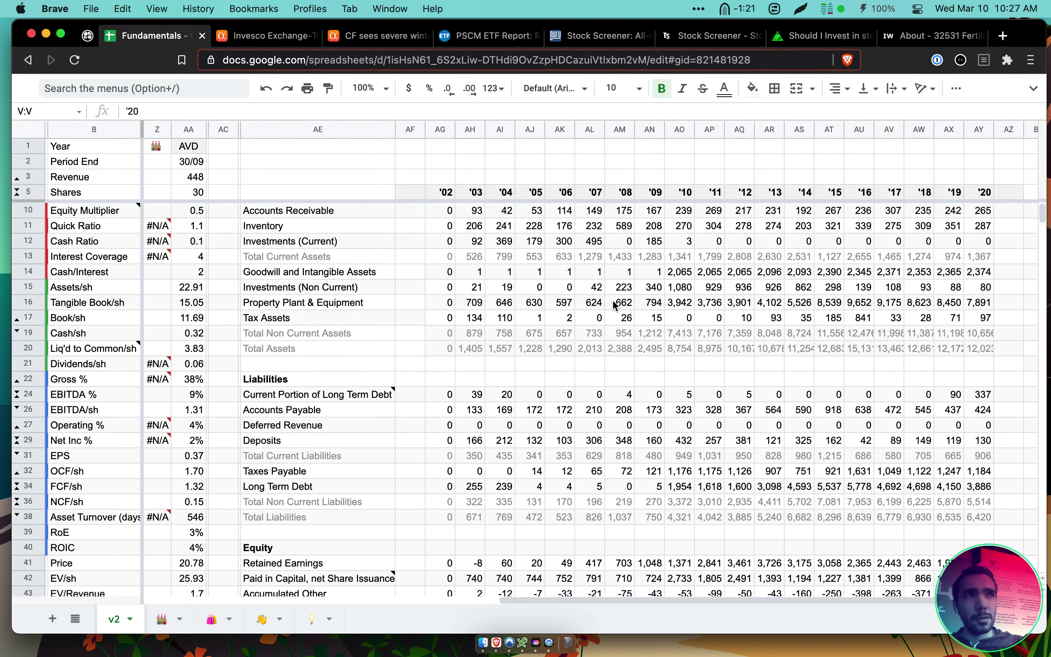
{"action": "scroll", "coordinate": [615, 305], "scroll_direction": "down", "scroll_amount": 5}
{"action": "scroll", "coordinate": [615, 305], "scroll_direction": "left", "scroll_amount": 1}
{"action": "left_click_drag", "start_coordinate": [417, 436], "coordinate": [1036, 531]}
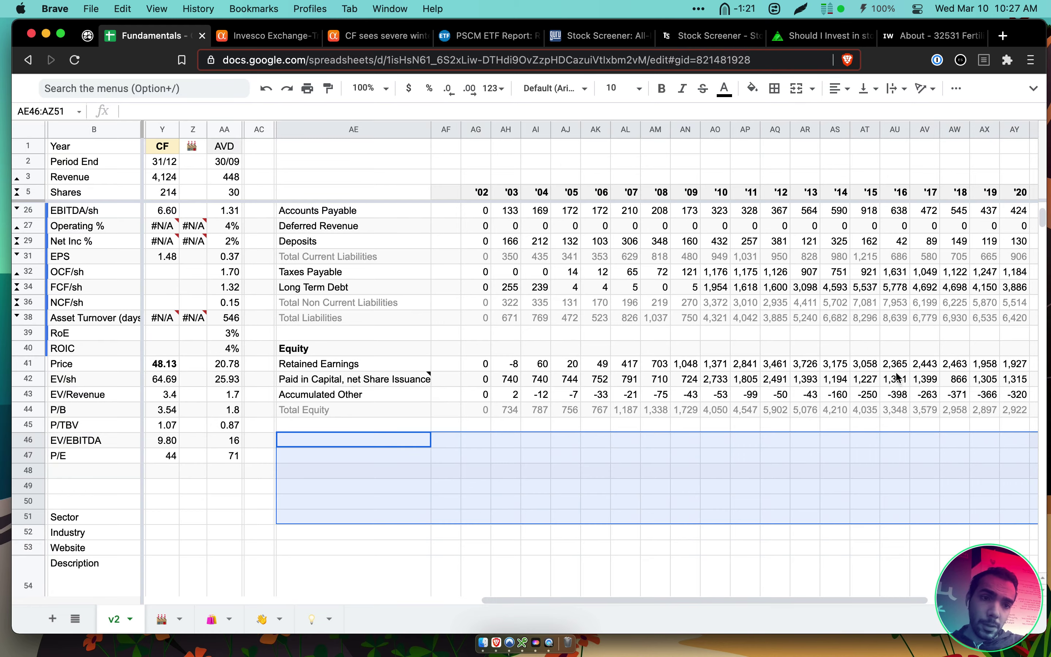
{"action": "scroll", "coordinate": [895, 370], "scroll_direction": "up", "scroll_amount": 5}
{"action": "scroll", "coordinate": [651, 259], "scroll_direction": "left", "scroll_amount": 10}
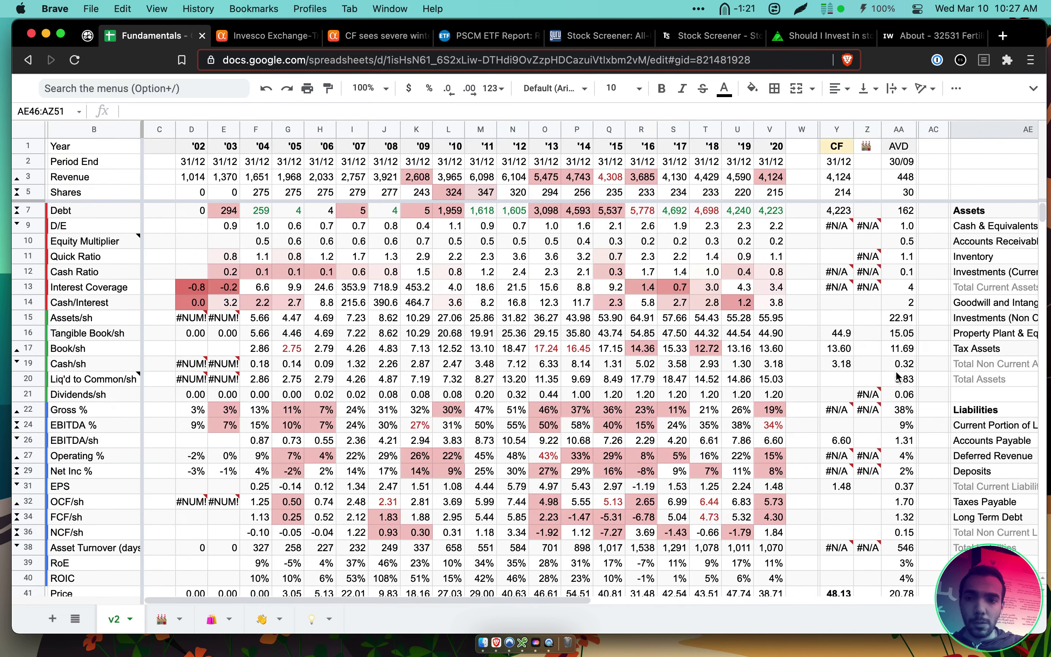
Inspect CF's Cash/Interest ratios for '05 and '20, and calculate 1/3.8 in the launcher
{"action": "left_click", "coordinate": [289, 304]}
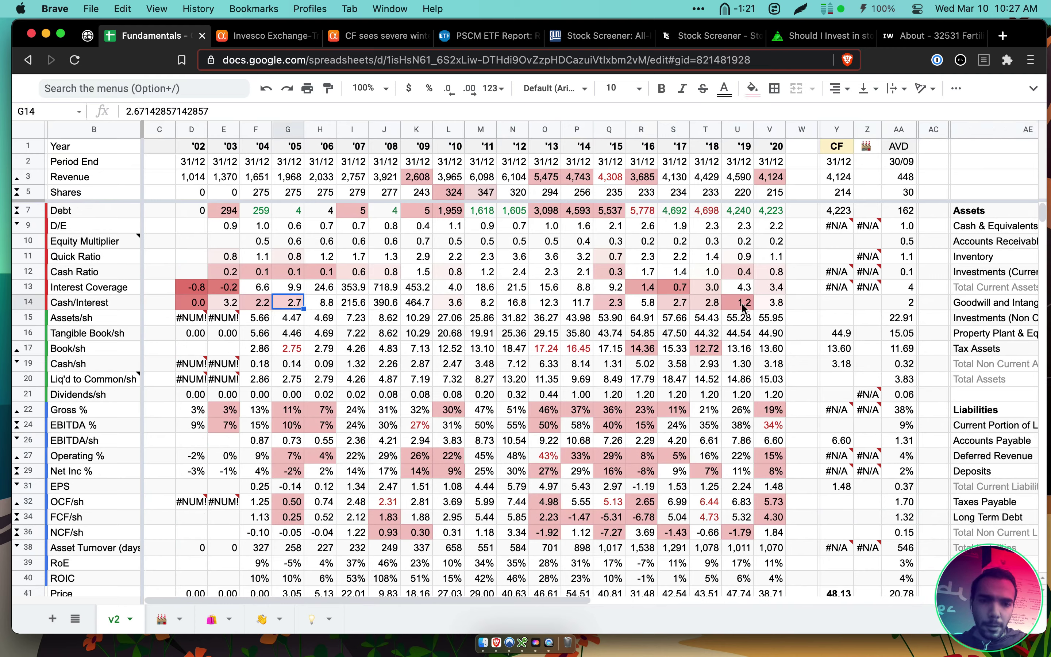
{"action": "left_click", "coordinate": [780, 304]}
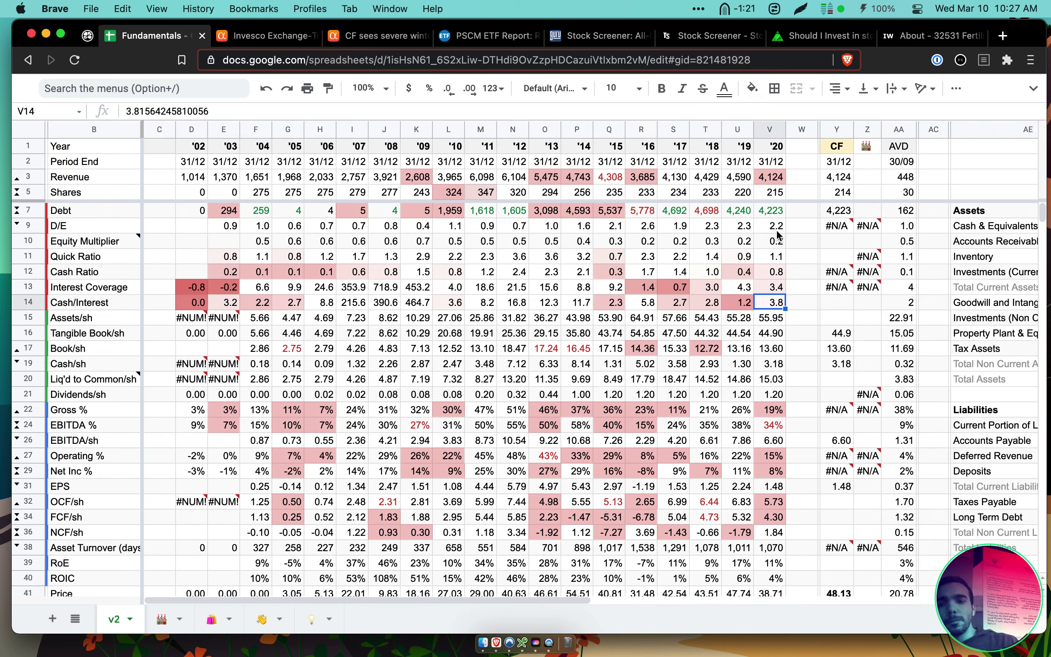
{"action": "key", "text": "alt+space"}
{"action": "type", "text": "1/3.8"}
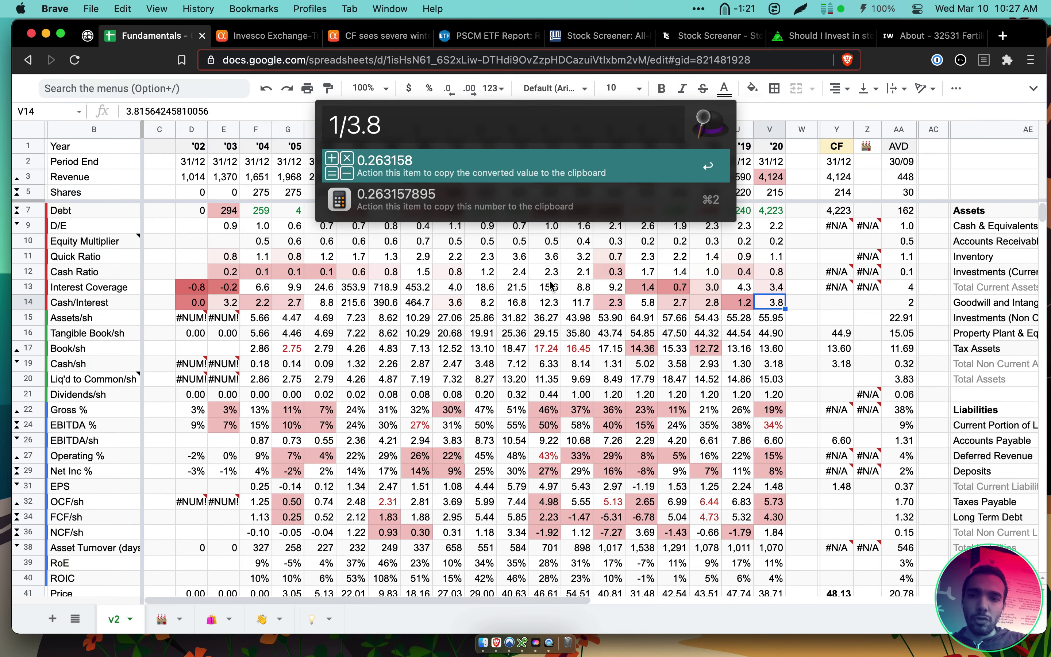
{"action": "key", "text": "Escape"}
Inspect CF's '20 Cash & Equivalents figure in the balance sheet
{"action": "scroll", "coordinate": [661, 303], "scroll_direction": "right", "scroll_amount": 10}
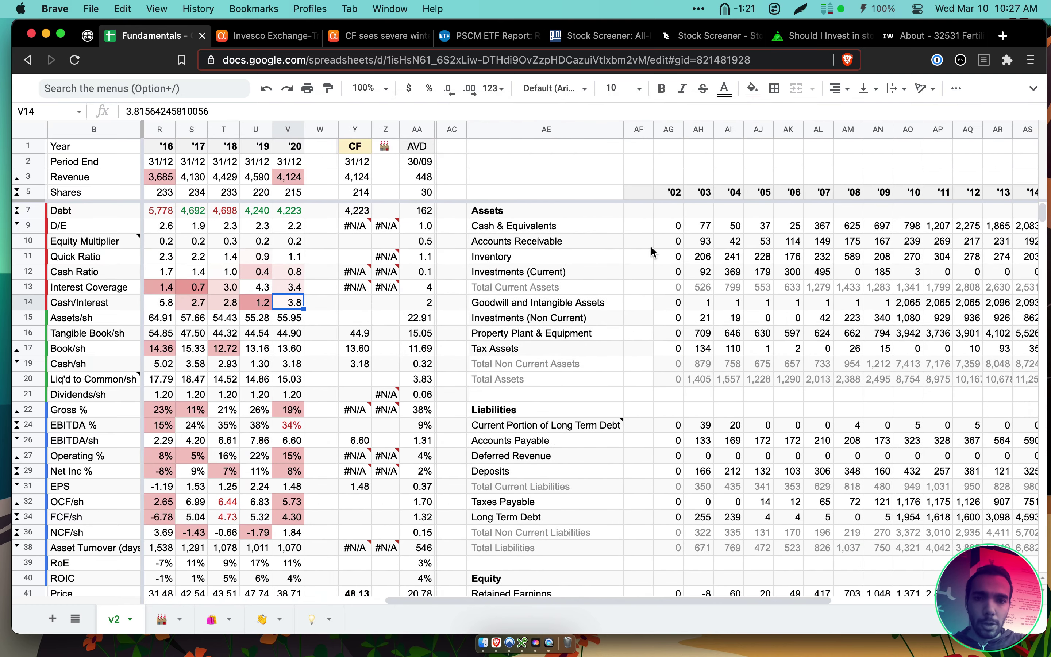
{"action": "left_click", "coordinate": [952, 224]}
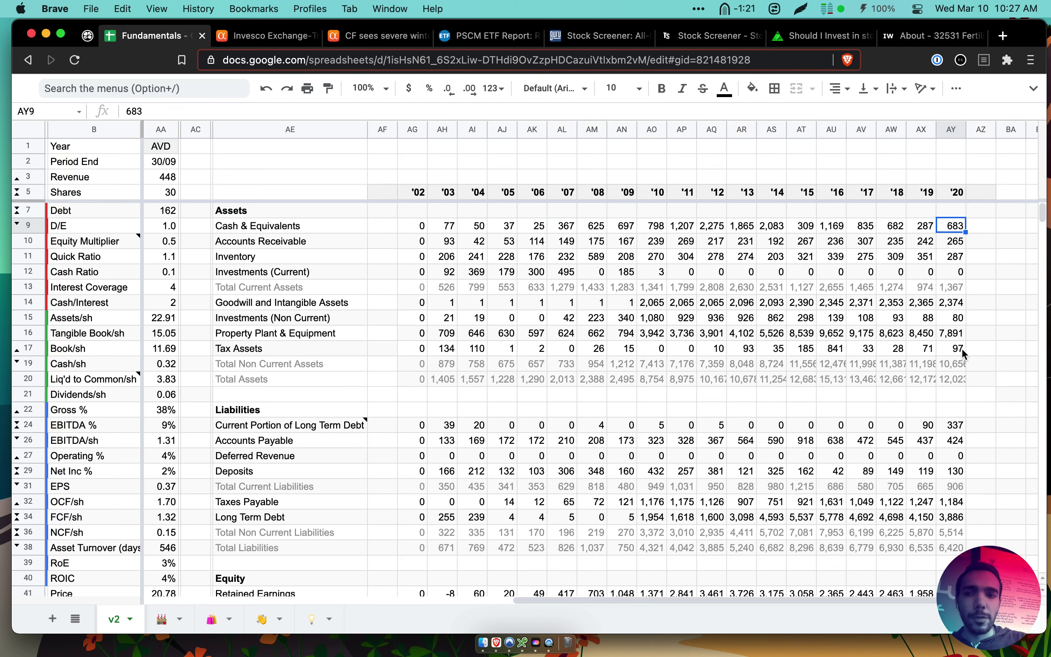
{"action": "scroll", "coordinate": [962, 354], "scroll_direction": "left", "scroll_amount": 10}
Inspect CF's '20 revenue, calculate 150/4124 in the launcher, and return to the balance sheet
{"action": "left_click", "coordinate": [779, 178]}
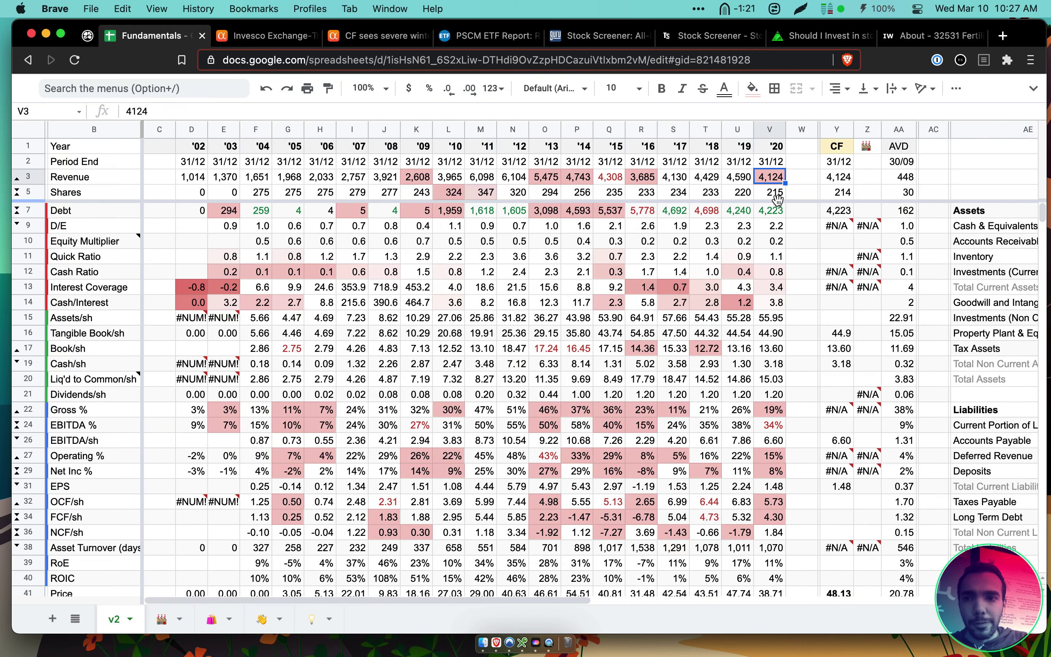
{"action": "key", "text": "alt+space"}
{"action": "type", "text": "140"}
{"action": "key", "text": "BackSpace"}
{"action": "key", "text": "BackSpace"}
{"action": "type", "text": "5"}
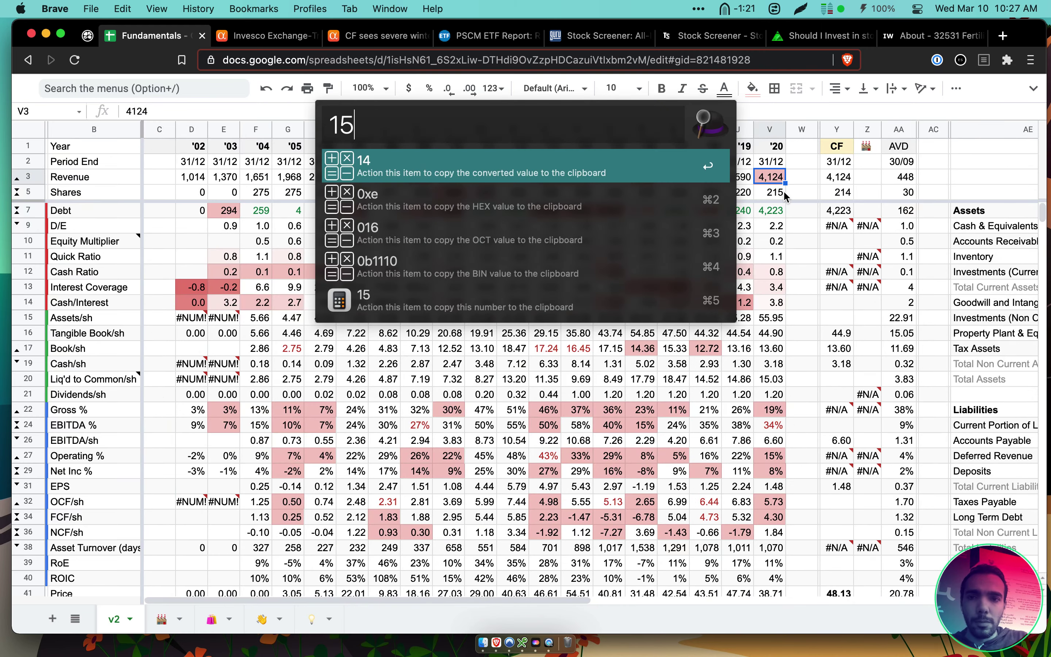
{"action": "type", "text": "0/4124"}
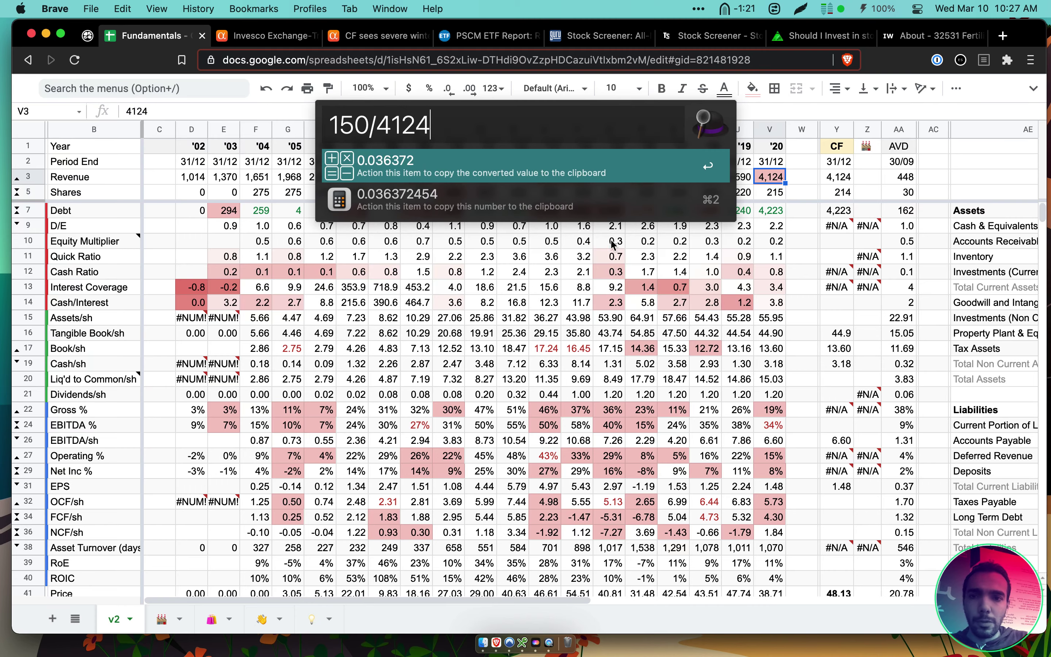
{"action": "key", "text": "Escape"}
{"action": "scroll", "coordinate": [673, 304], "scroll_direction": "right", "scroll_amount": 12}
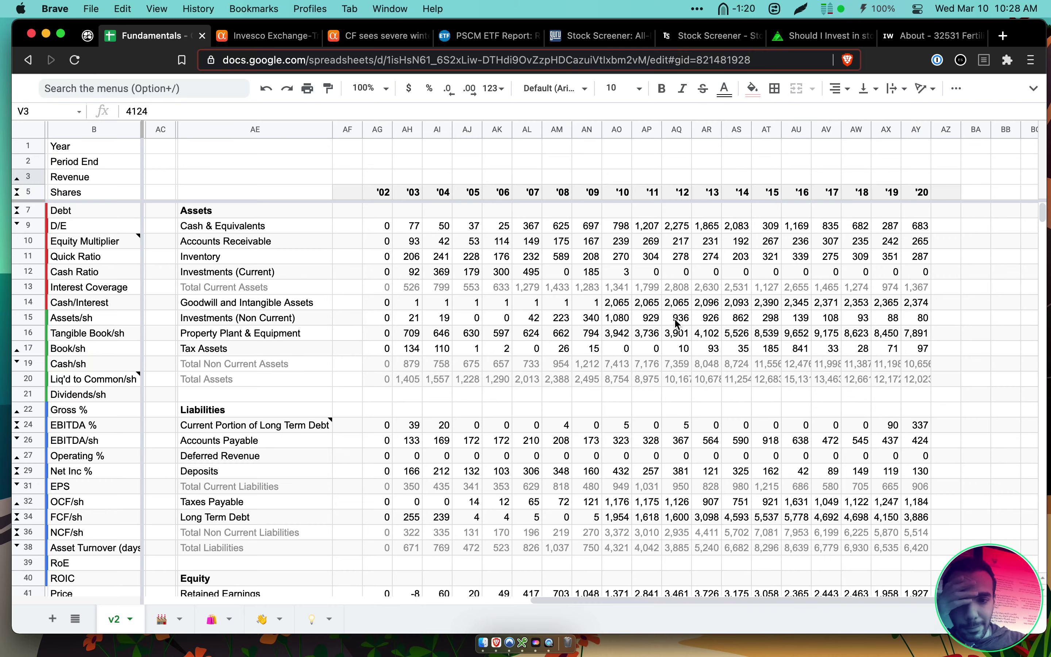
Check CF's yearly ratios in the Fundamentals spreadsheet and its debt and interest coverage notes in Roam
{"action": "scroll", "coordinate": [677, 322], "scroll_direction": "left", "scroll_amount": 15}
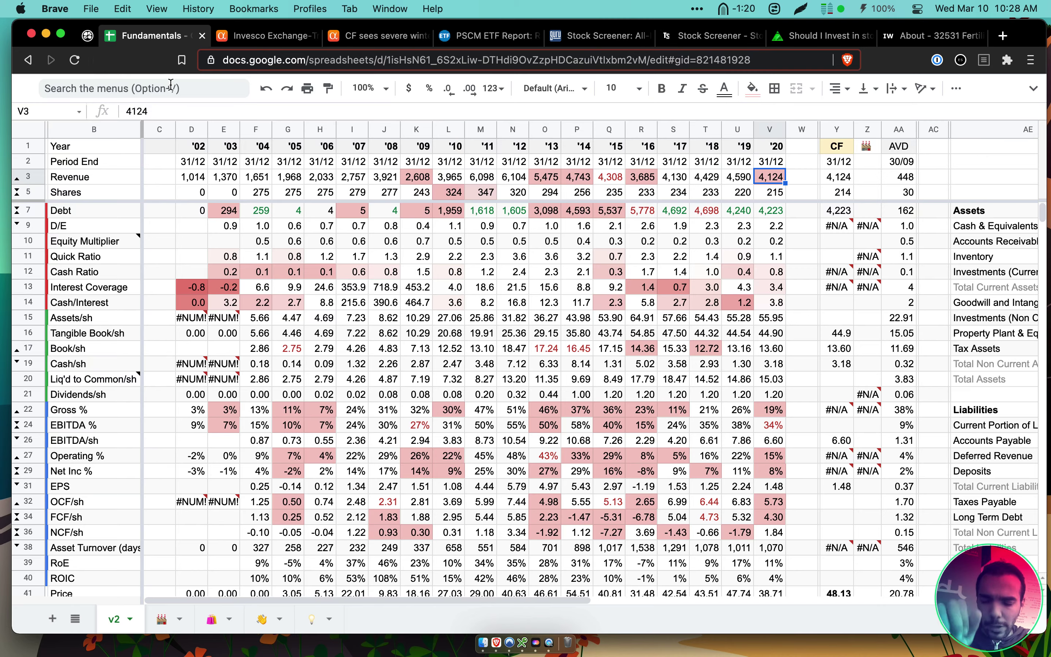
{"action": "left_click", "coordinate": [87, 36]}
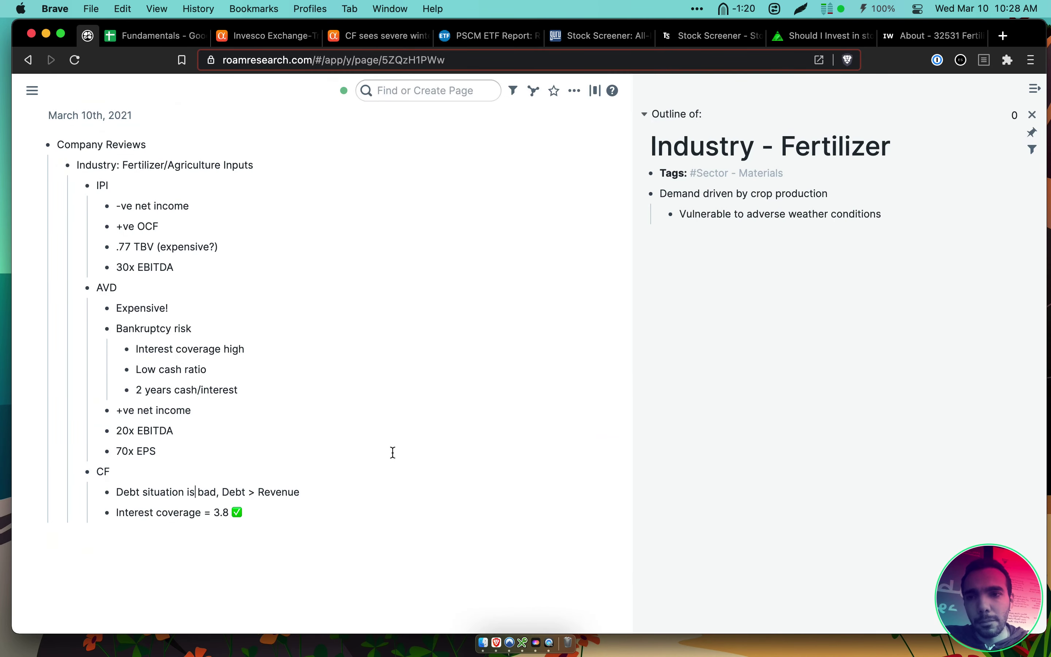
{"action": "left_click", "coordinate": [329, 500]}
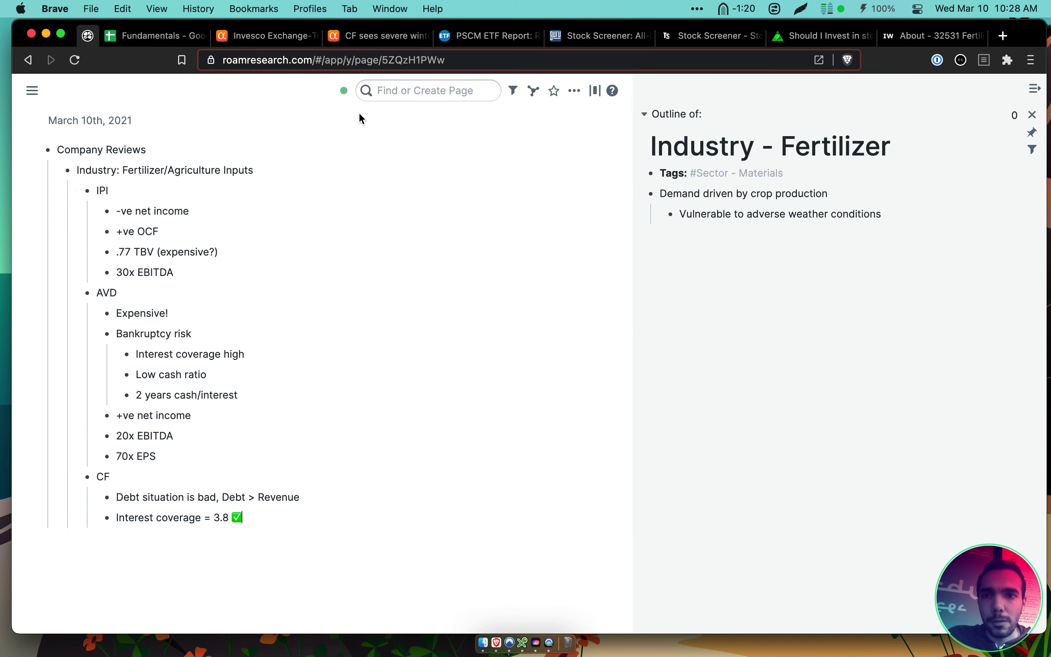
Open a TradingView chart for CF in a new tab and place it beside the Fundamentals spreadsheet
{"action": "key", "text": "super+t"}
{"action": "type", "text": "tv"}
{"action": "key", "text": "Tab"}
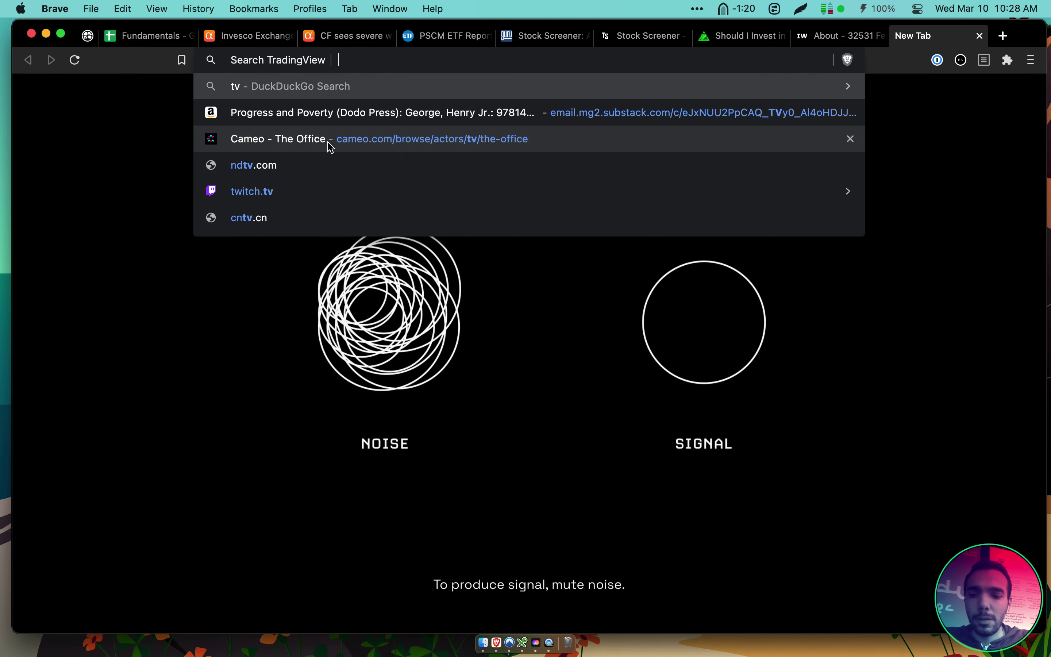
{"action": "type", "text": "cf"}
{"action": "key", "text": "Return"}
{"action": "left_click_drag", "start_coordinate": [904, 35], "coordinate": [233, 35]}
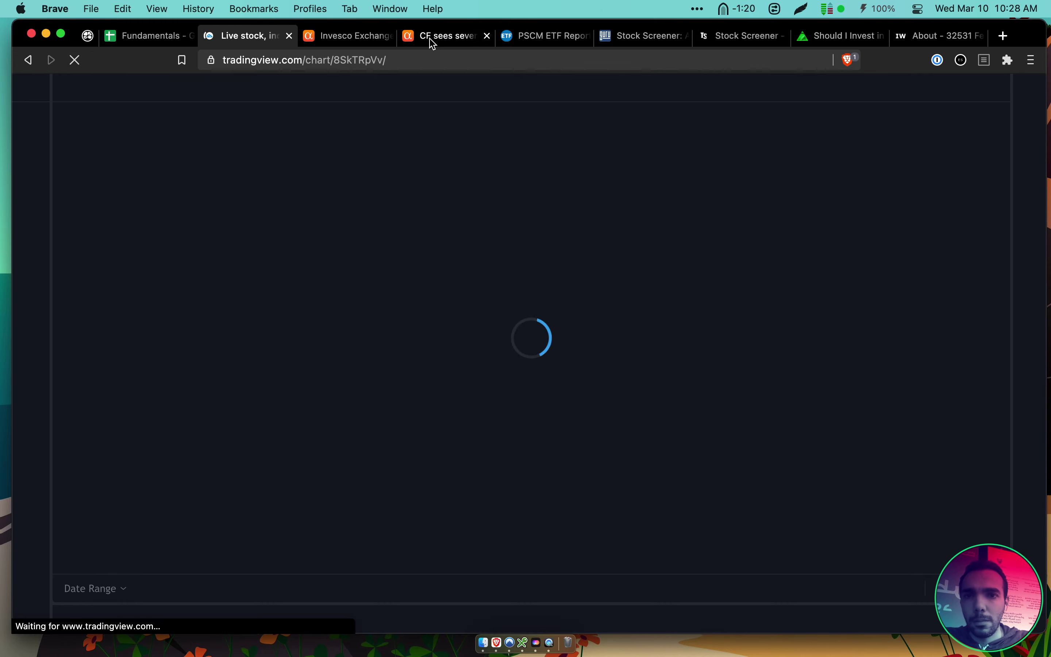
Read the headline and opening points of the Seeking Alpha article on CF and severe winter weather
{"action": "left_click", "coordinate": [430, 36]}
{"action": "scroll", "coordinate": [284, 371], "scroll_direction": "down", "scroll_amount": 1}
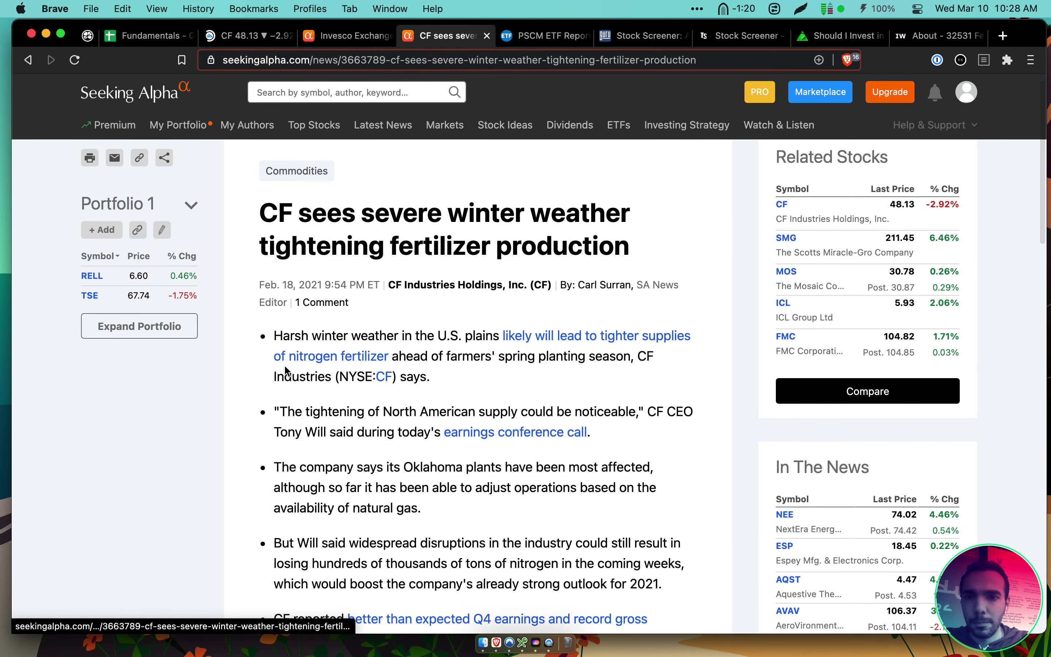
{"action": "left_click_drag", "start_coordinate": [343, 215], "coordinate": [645, 276]}
{"action": "scroll", "coordinate": [645, 276], "scroll_direction": "down", "scroll_amount": 3}
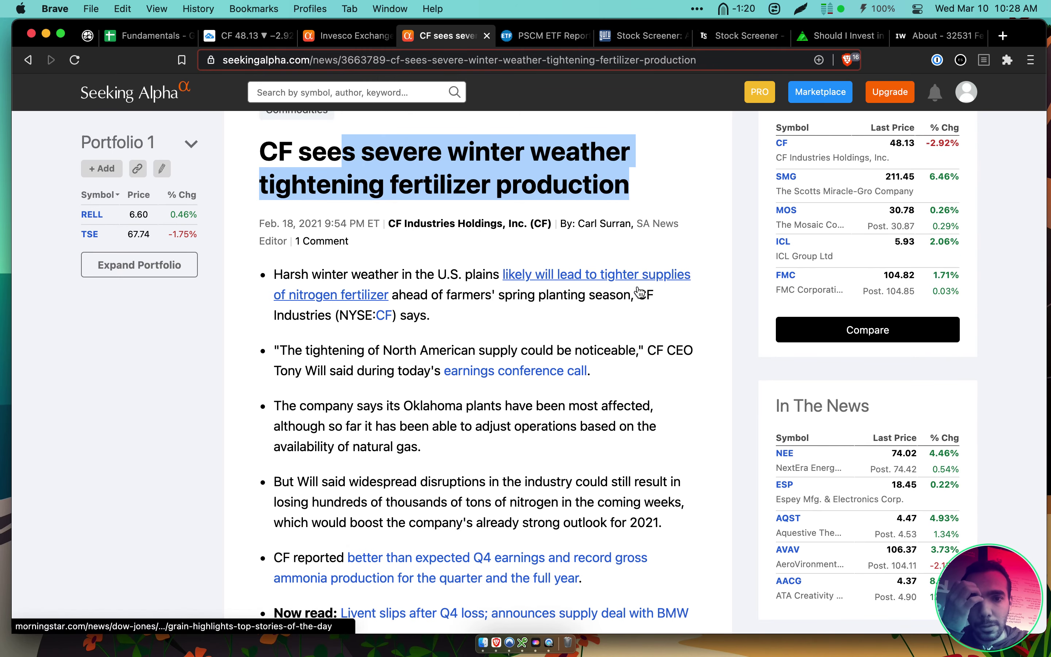
{"action": "left_click", "coordinate": [633, 300]}
{"action": "triple_click", "coordinate": [632, 300]}
{"action": "left_click", "coordinate": [647, 301]}
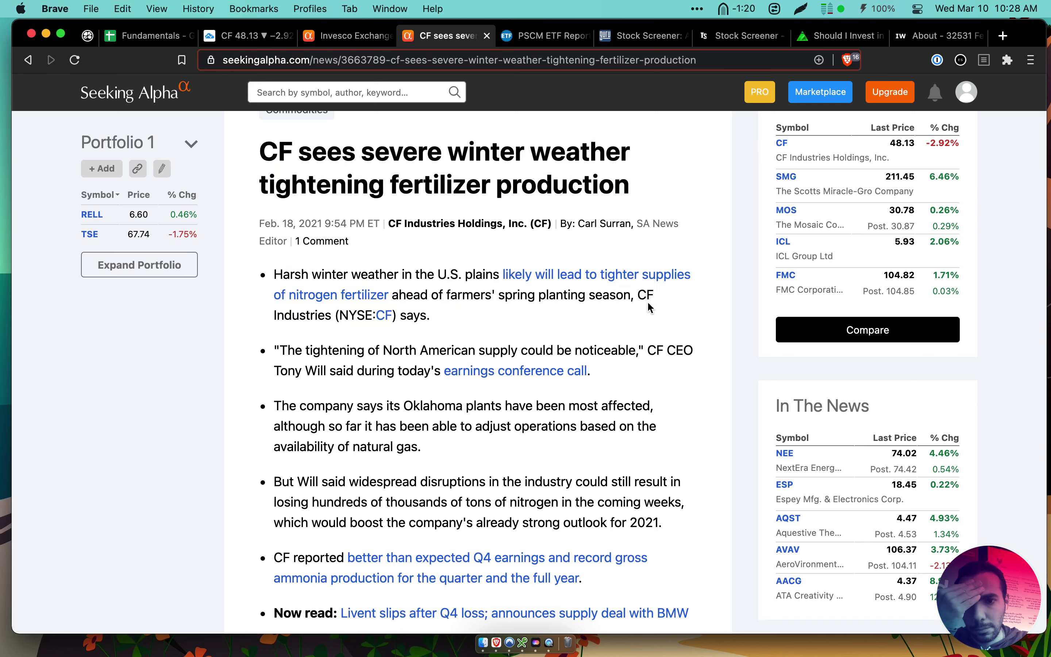
{"action": "scroll", "coordinate": [647, 301], "scroll_direction": "down", "scroll_amount": 1}
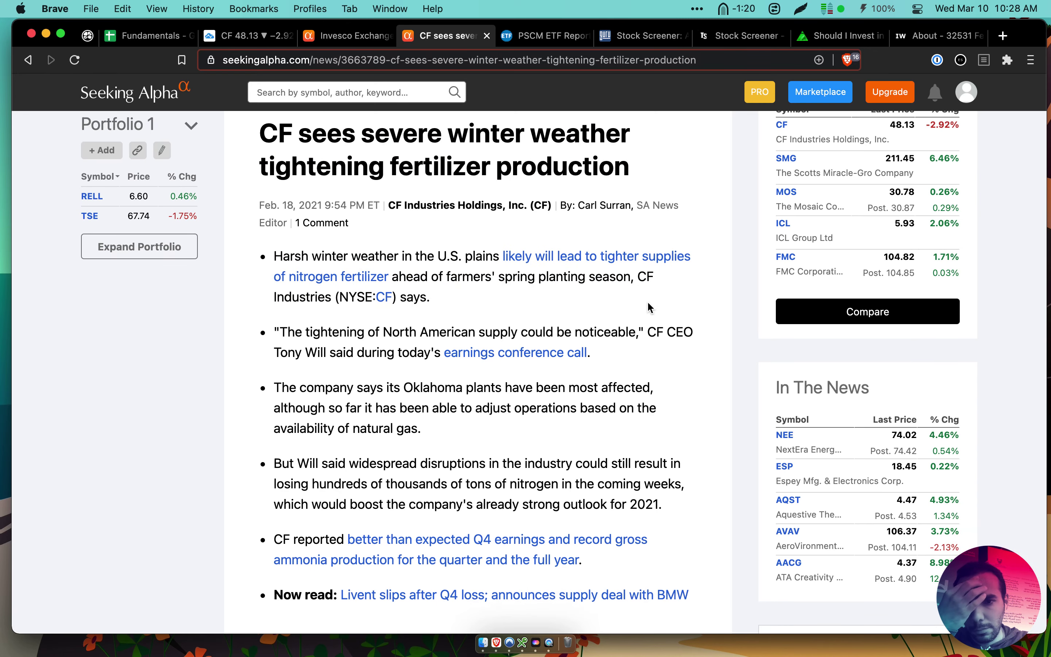
{"action": "triple_click", "coordinate": [635, 323]}
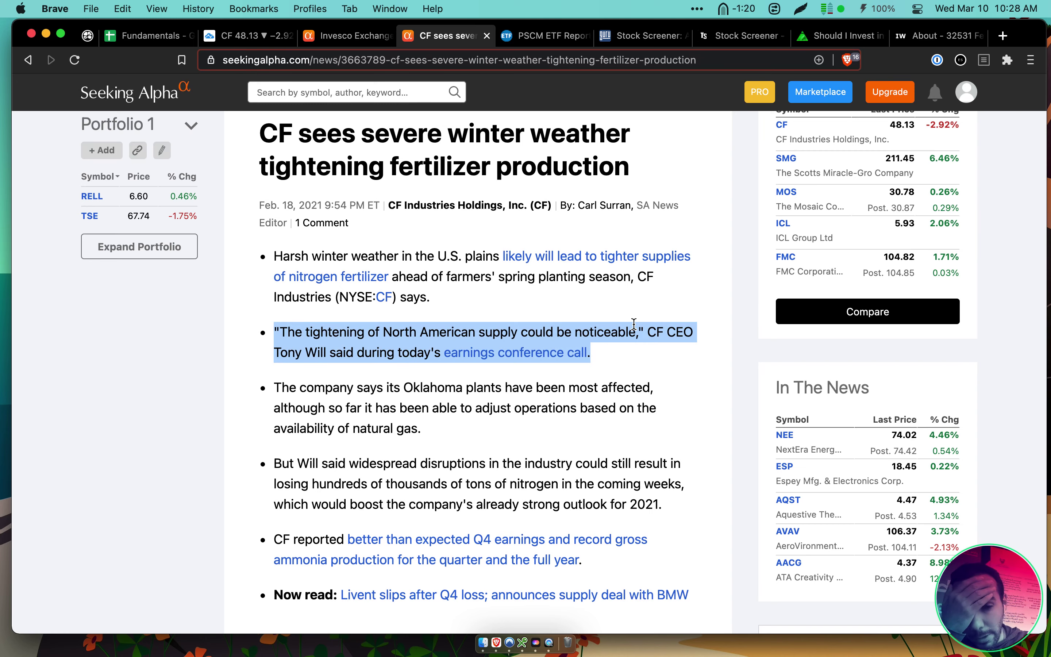
{"action": "scroll", "coordinate": [633, 340], "scroll_direction": "down", "scroll_amount": 1}
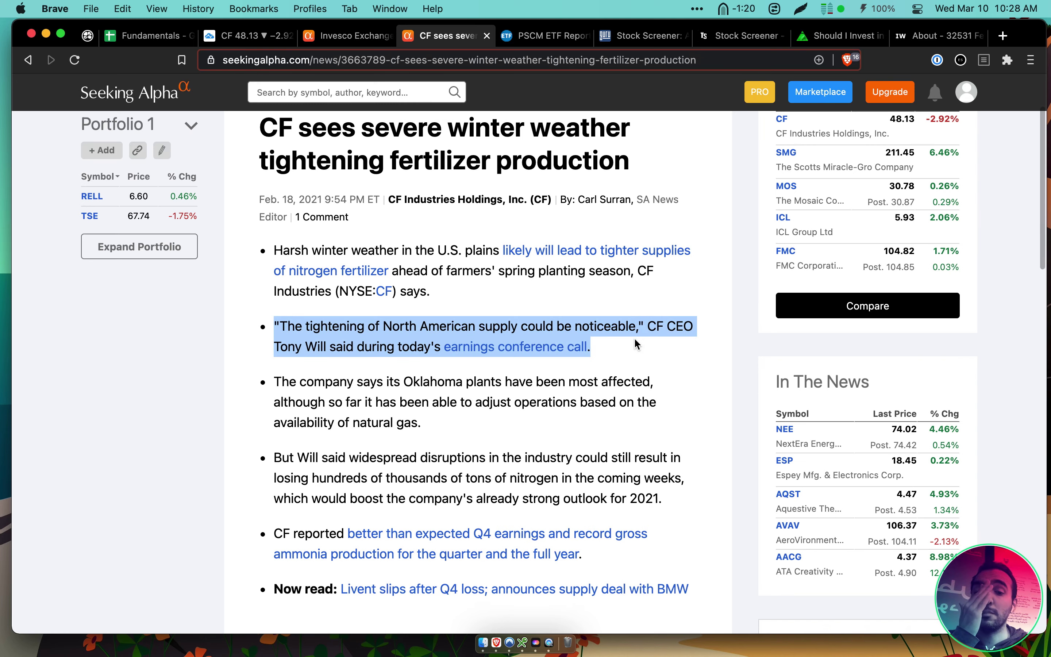
Read the article's points on CF's plant operations, industry nitrogen disruptions and the company's 2021 outlook
{"action": "scroll", "coordinate": [634, 337], "scroll_direction": "down", "scroll_amount": 5}
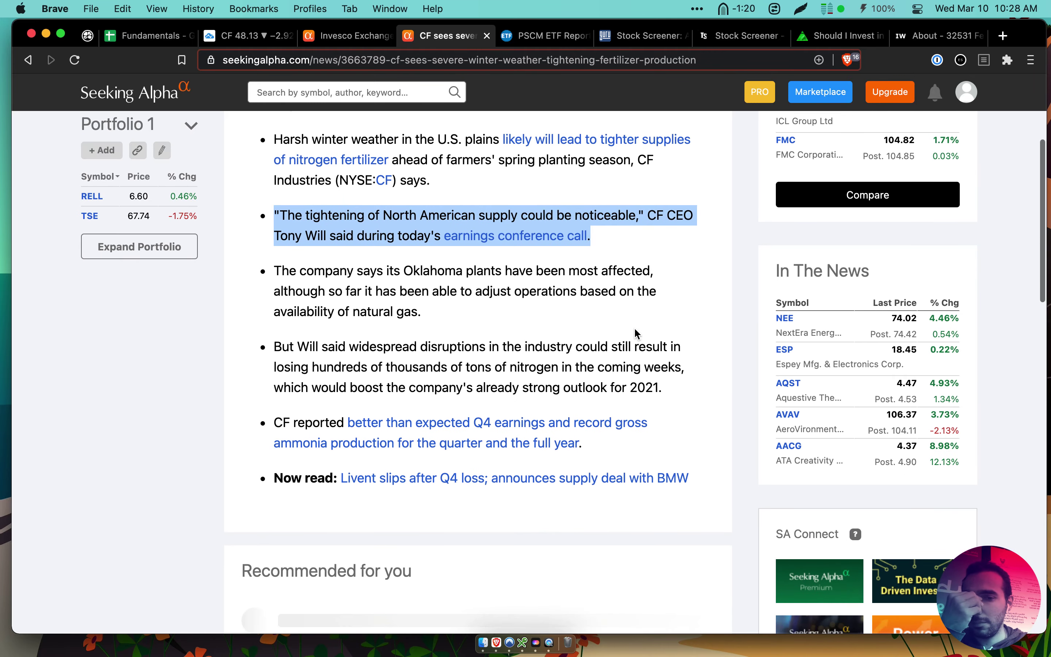
{"action": "triple_click", "coordinate": [634, 310]}
{"action": "scroll", "coordinate": [635, 313], "scroll_direction": "down", "scroll_amount": 1}
{"action": "triple_click", "coordinate": [635, 311]}
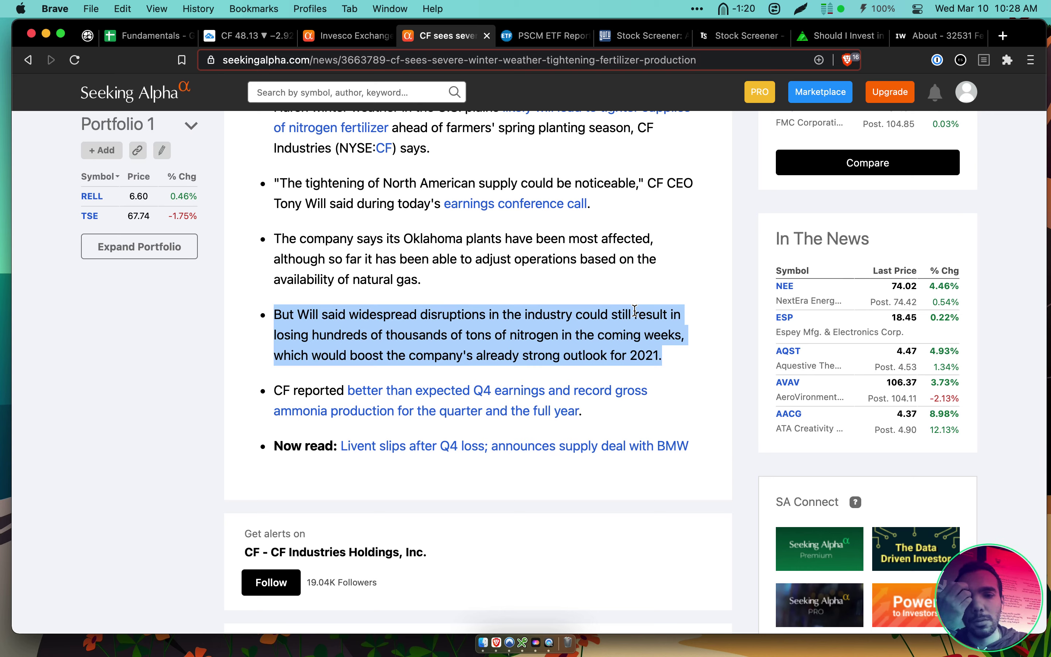
{"action": "left_click", "coordinate": [637, 351]}
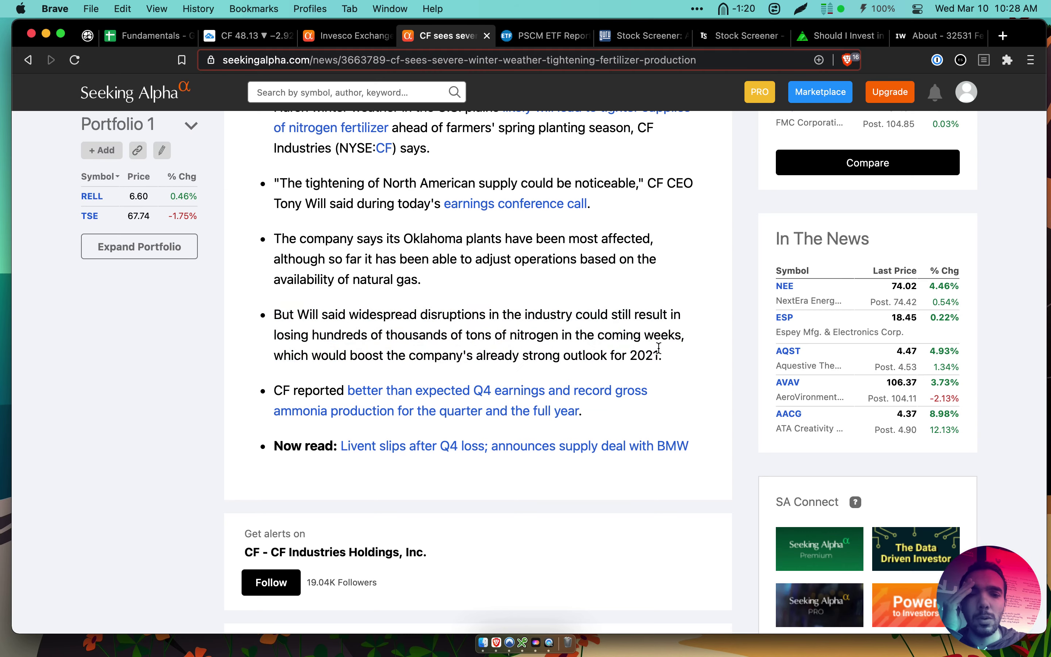
{"action": "left_click_drag", "start_coordinate": [659, 353], "coordinate": [266, 356]}
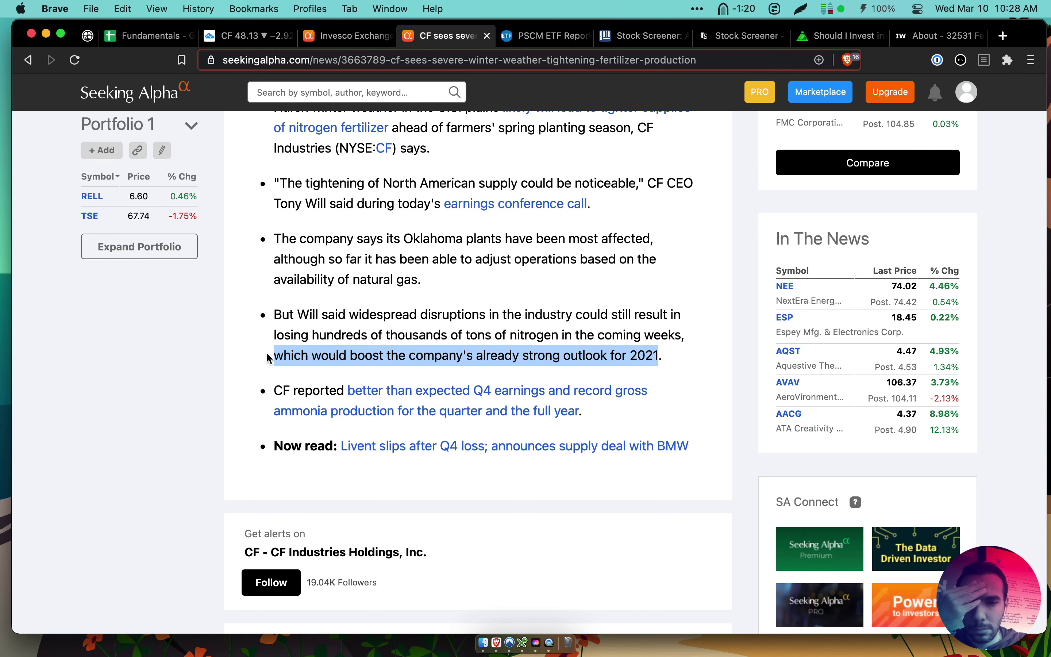
Skim the rest of the CF article and reread the quote about tightening North American supply
{"action": "scroll", "coordinate": [268, 357], "scroll_direction": "down", "scroll_amount": 2}
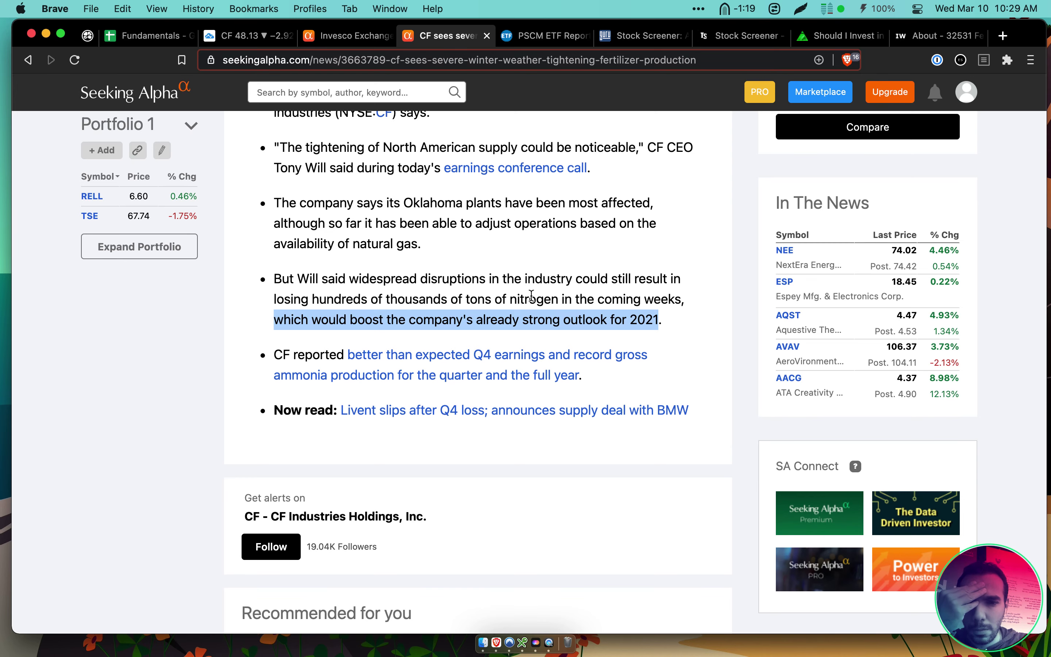
{"action": "scroll", "coordinate": [521, 326], "scroll_direction": "down", "scroll_amount": 3}
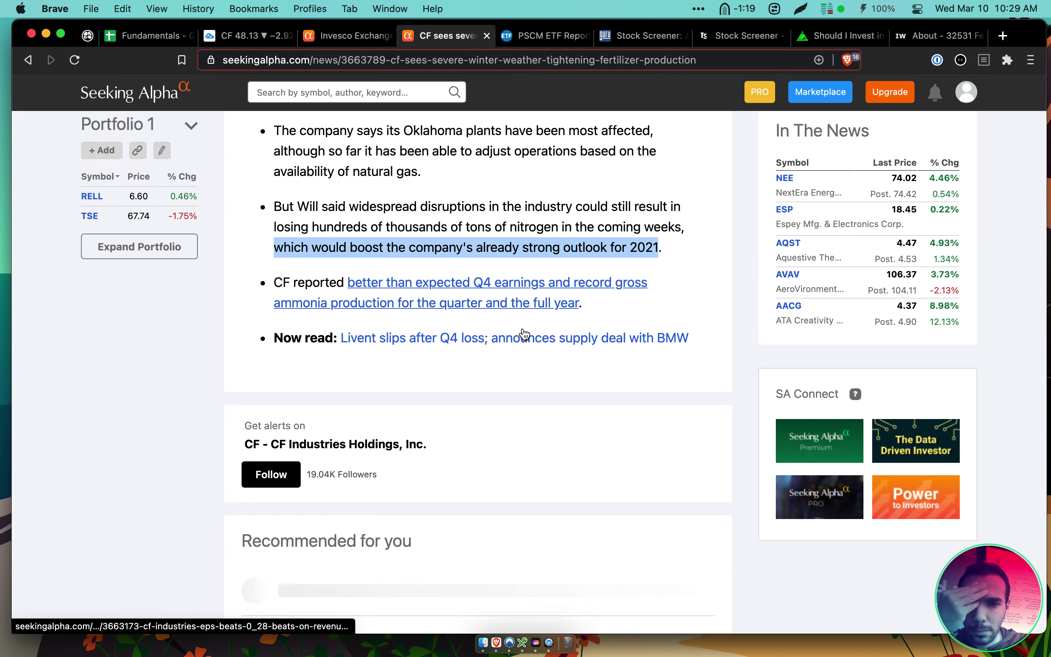
{"action": "scroll", "coordinate": [539, 308], "scroll_direction": "down", "scroll_amount": 10}
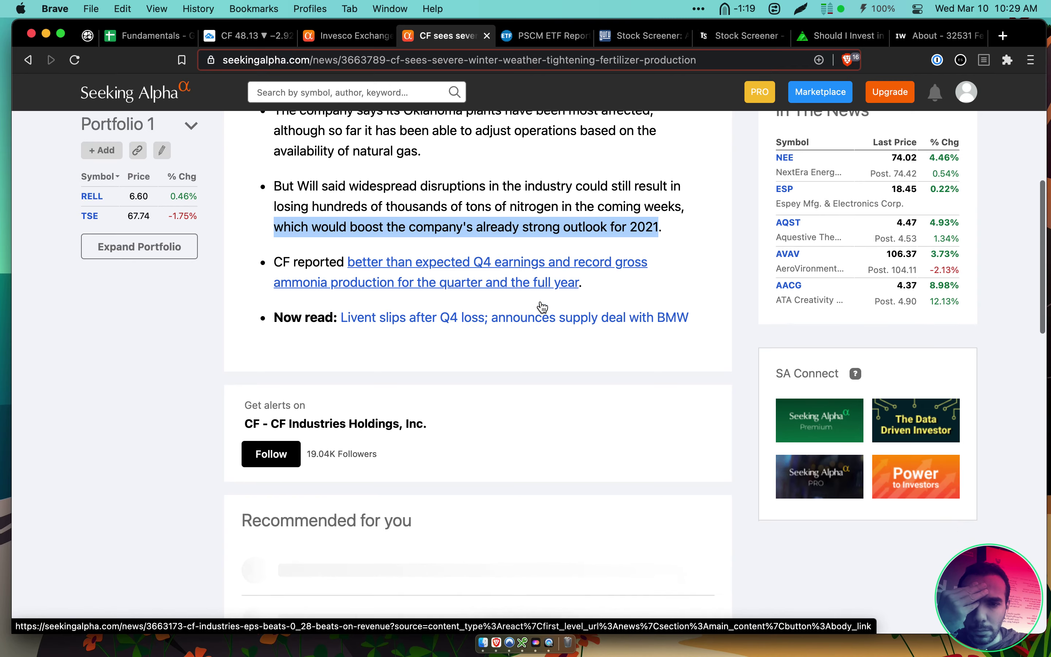
{"action": "scroll", "coordinate": [541, 307], "scroll_direction": "up", "scroll_amount": 15}
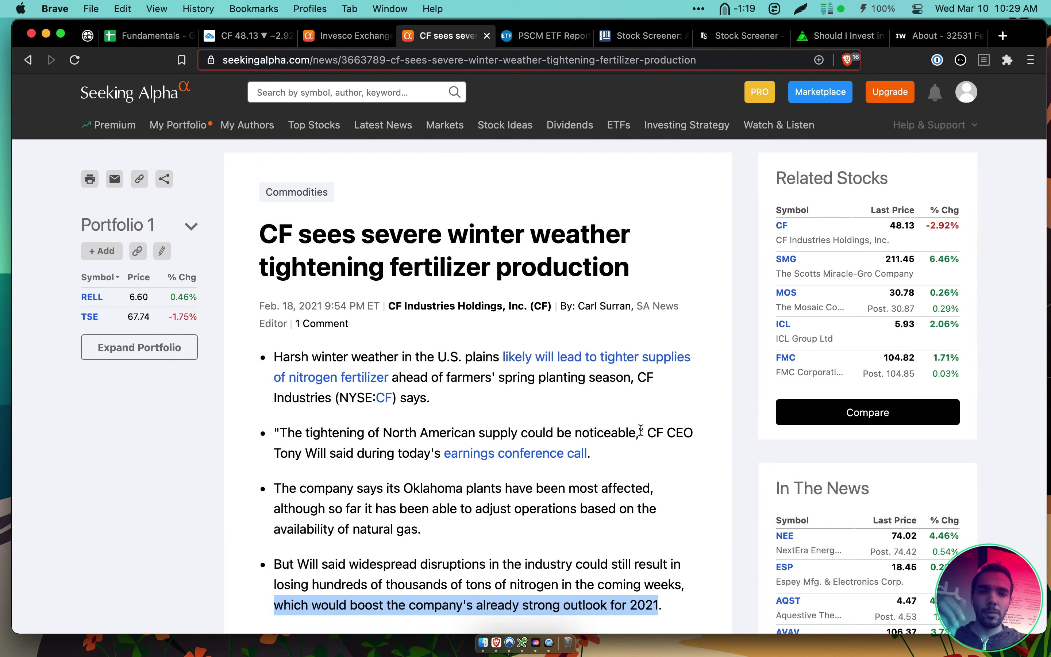
{"action": "left_click_drag", "start_coordinate": [641, 430], "coordinate": [269, 431]}
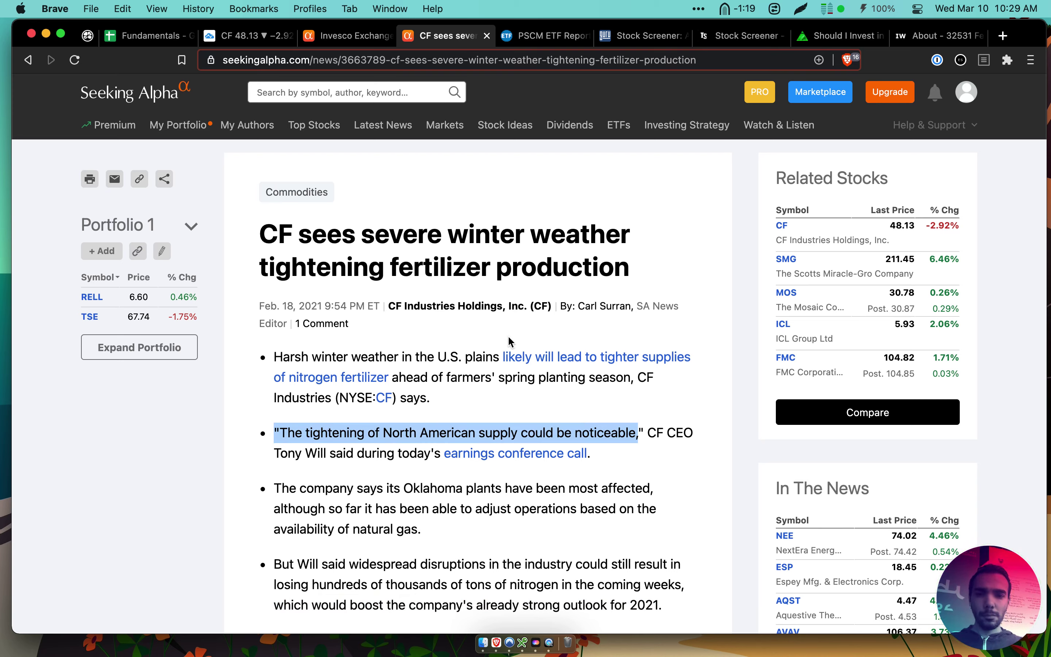
Open the article's linked source on tighter nitrogen fertilizer supplies, and close both that page and the CF article
{"action": "left_click", "coordinate": [583, 354]}
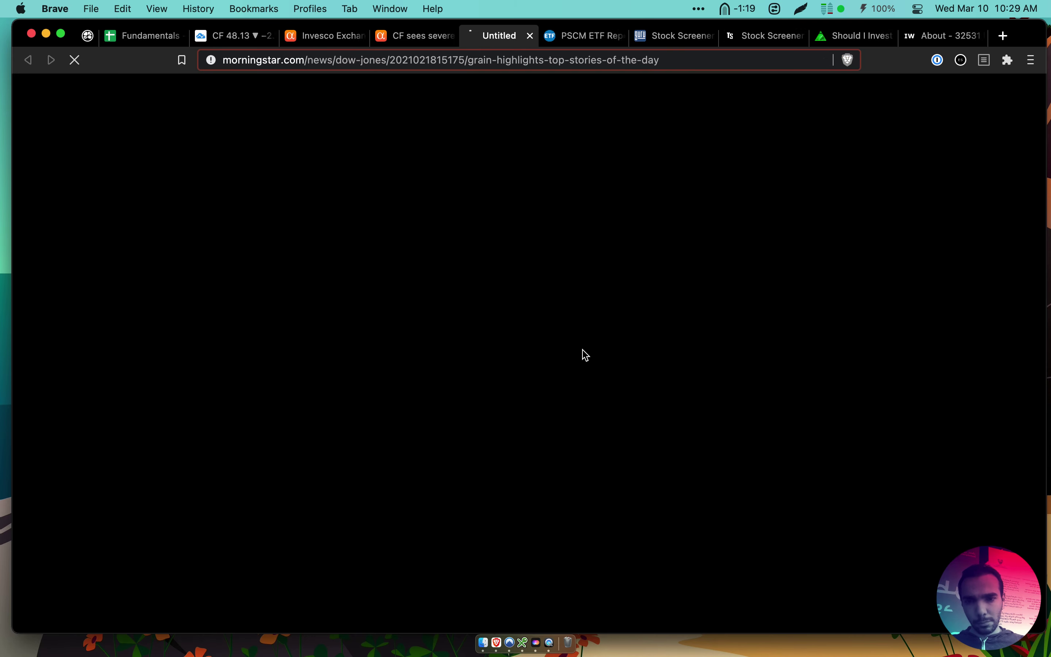
{"action": "left_click", "coordinate": [418, 36]}
{"action": "key", "text": "super+w"}
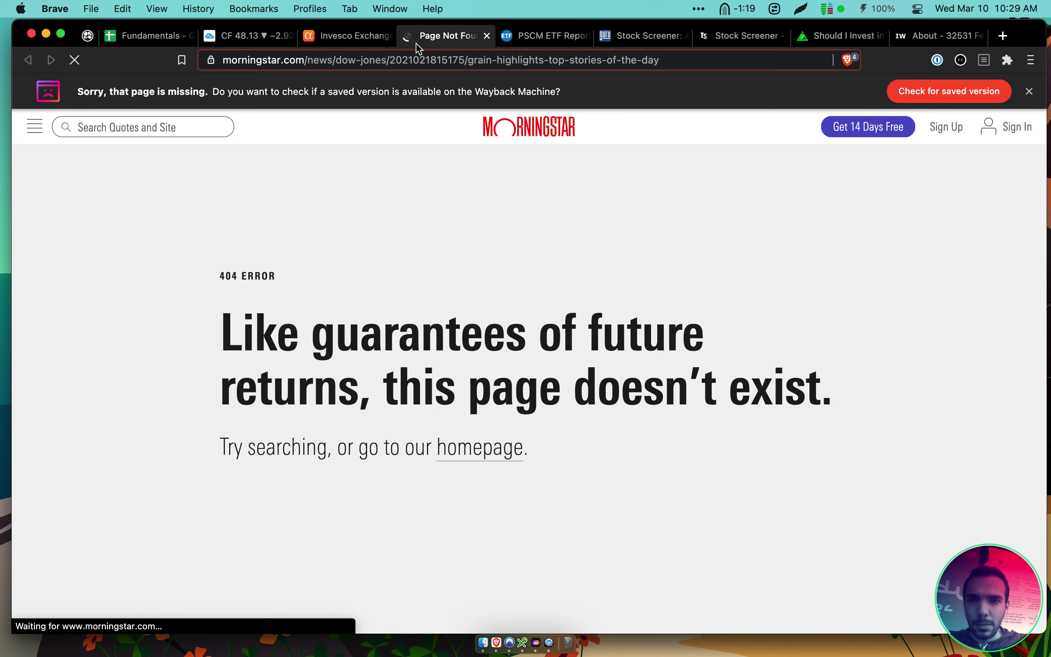
{"action": "key", "text": "super+w"}
Glance at the PSCM holdings page and move the IBISWorld fertilizer report's tab beside it
{"action": "left_click", "coordinate": [365, 40]}
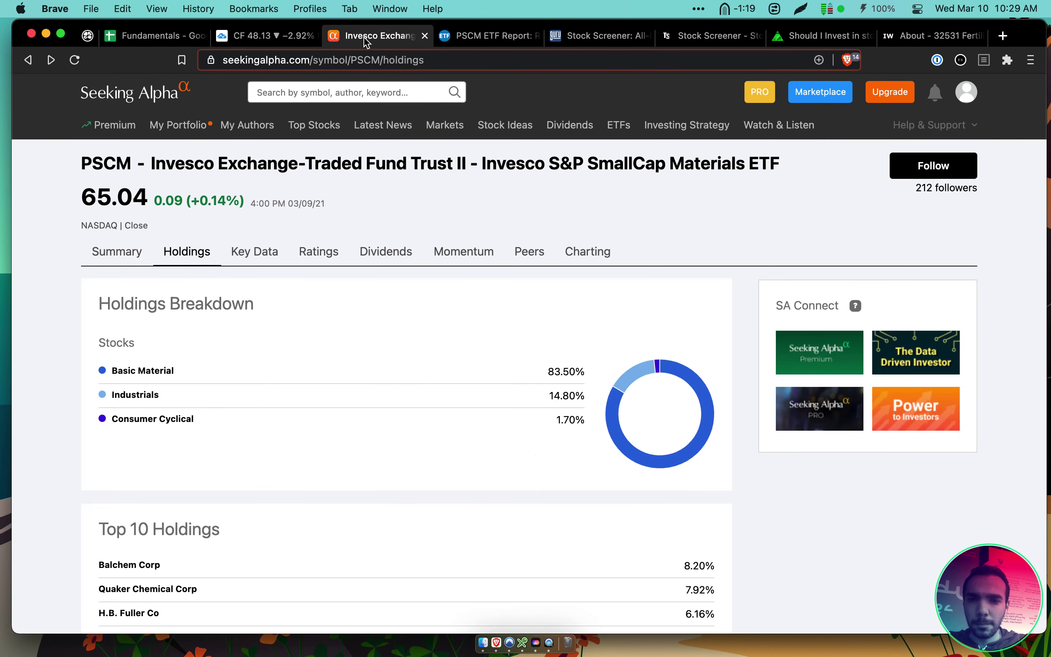
{"action": "scroll", "coordinate": [331, 291], "scroll_direction": "down", "scroll_amount": 1}
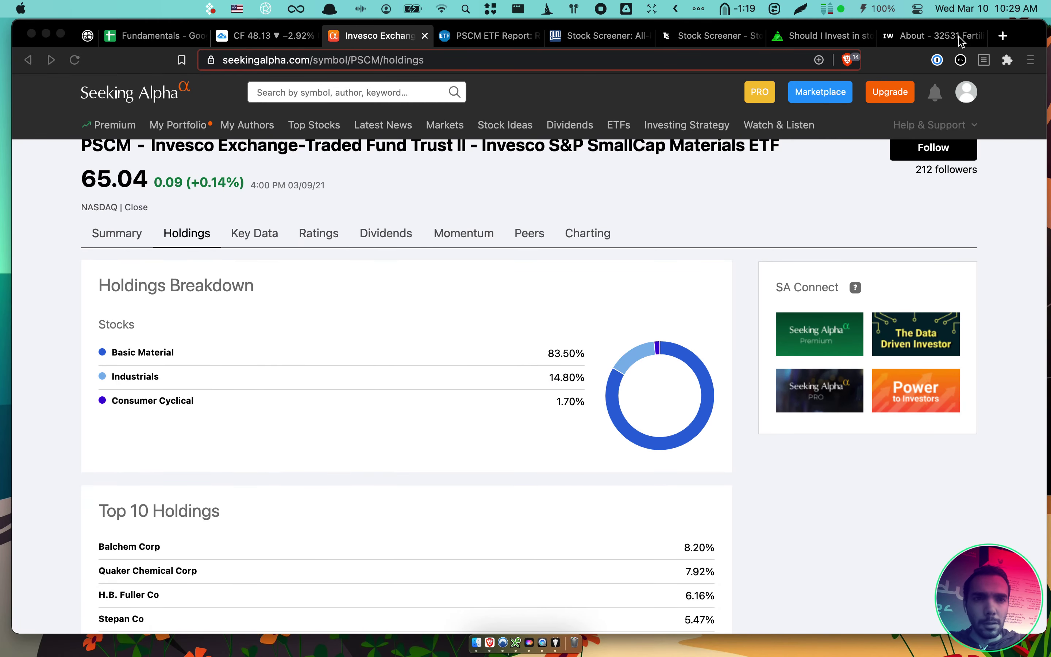
{"action": "left_click_drag", "start_coordinate": [934, 37], "coordinate": [503, 43]}
Examine the supply chain, major players, main activities and similar industries in IBISWorld's Fertilizer Manufacturing report
{"action": "scroll", "coordinate": [436, 326], "scroll_direction": "down", "scroll_amount": 10}
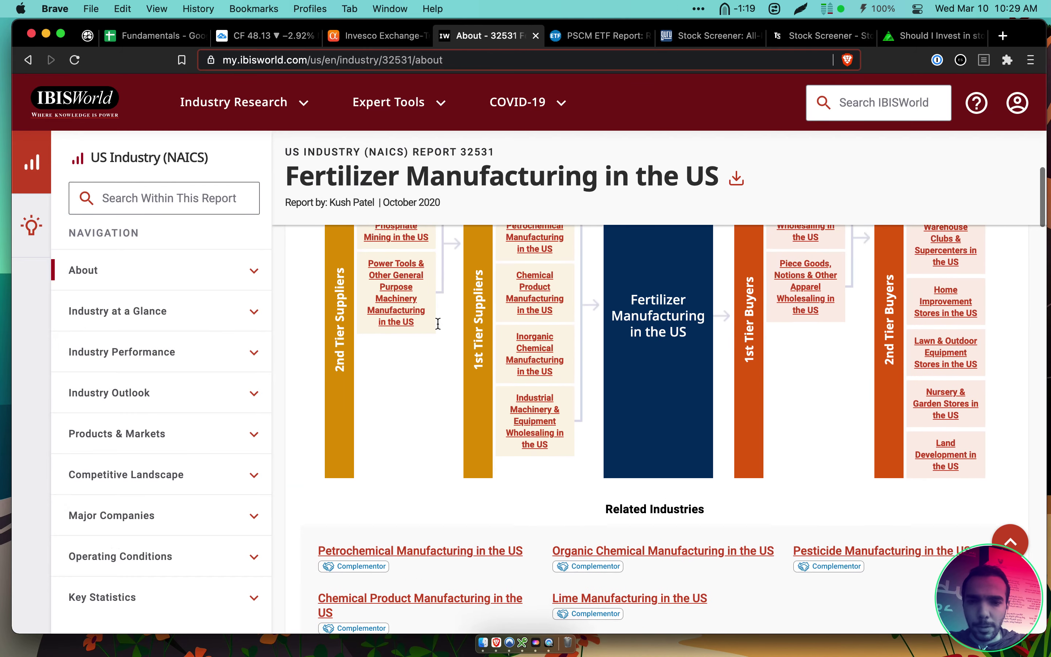
{"action": "scroll", "coordinate": [439, 329], "scroll_direction": "down", "scroll_amount": 10}
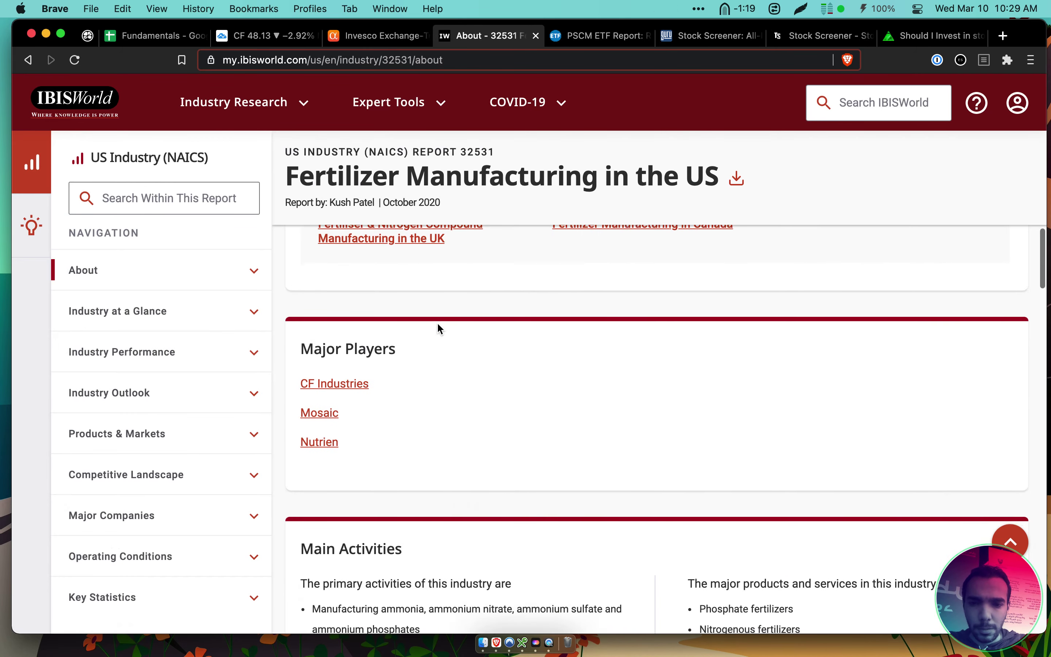
{"action": "scroll", "coordinate": [446, 479], "scroll_direction": "down", "scroll_amount": 2}
{"action": "left_click_drag", "start_coordinate": [387, 346], "coordinate": [564, 538]}
{"action": "left_click", "coordinate": [563, 538]}
{"action": "scroll", "coordinate": [564, 537], "scroll_direction": "down", "scroll_amount": 7}
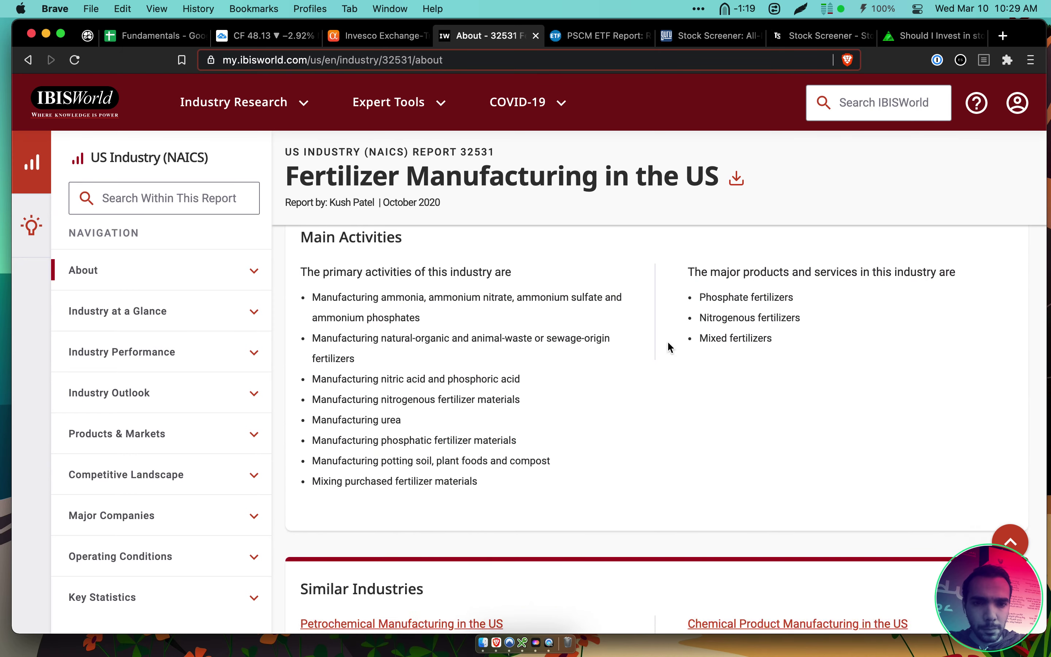
{"action": "scroll", "coordinate": [670, 347], "scroll_direction": "down", "scroll_amount": 3}
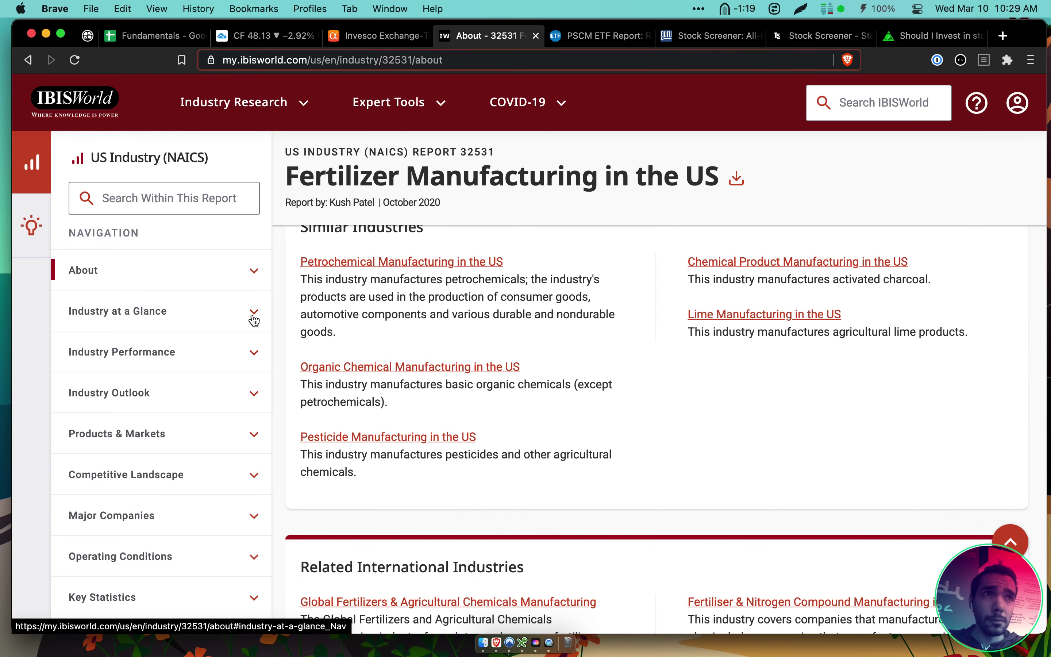
Open the report's Industry at a Glance section and examine the key external drivers
{"action": "left_click", "coordinate": [216, 312]}
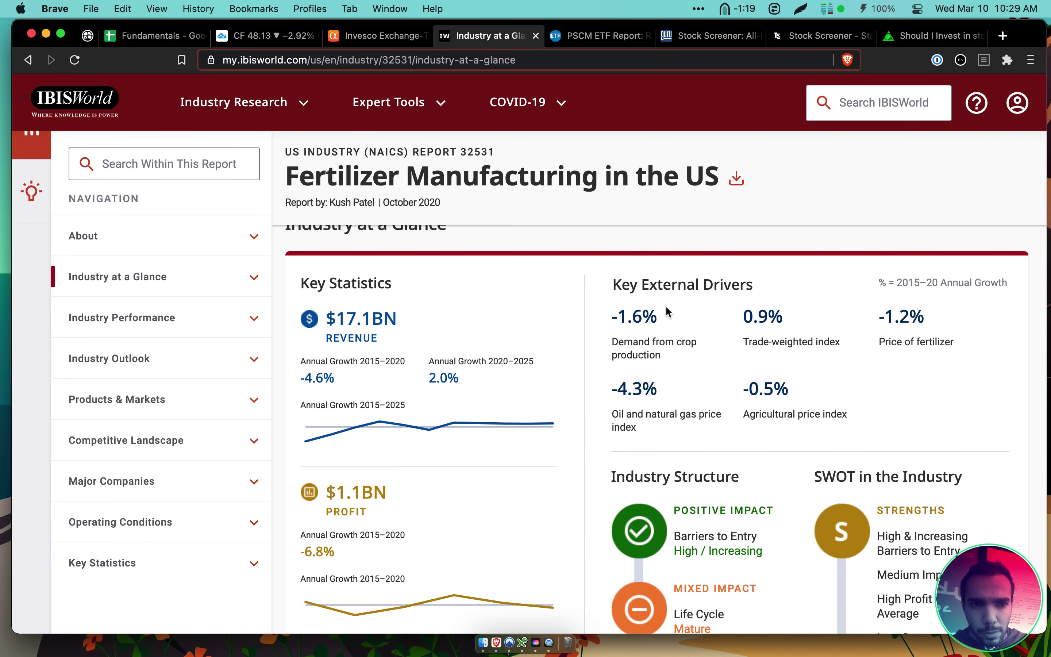
{"action": "left_click_drag", "start_coordinate": [663, 311], "coordinate": [732, 368]}
{"action": "left_click", "coordinate": [733, 372]}
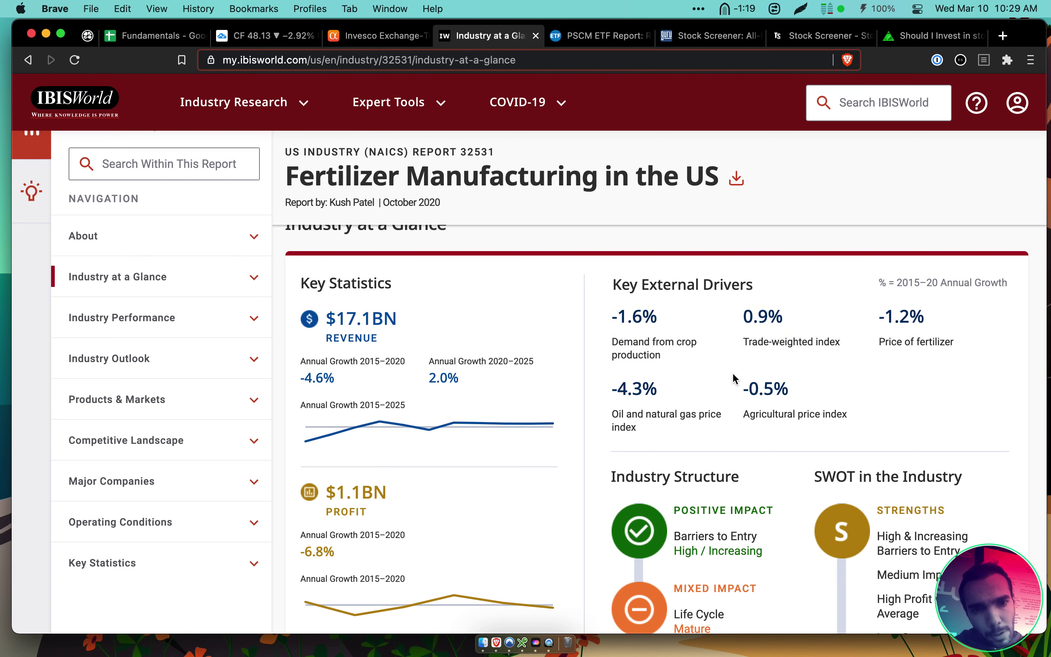
{"action": "scroll", "coordinate": [741, 369], "scroll_direction": "down", "scroll_amount": 2}
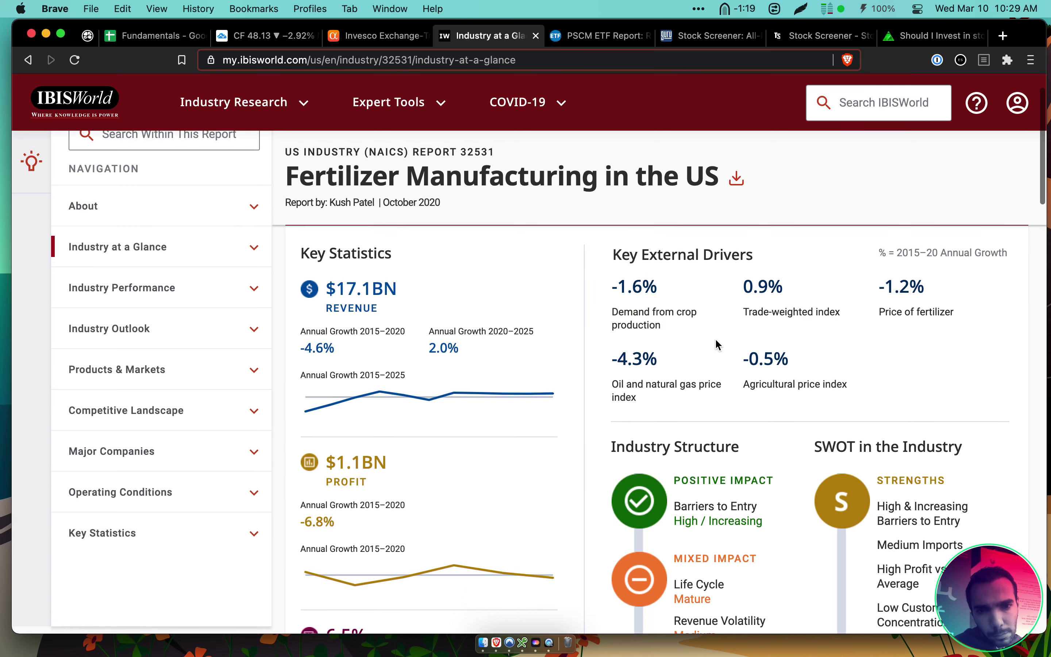
{"action": "left_click_drag", "start_coordinate": [719, 367], "coordinate": [717, 304]}
{"action": "left_click_drag", "start_coordinate": [610, 335], "coordinate": [821, 364]}
{"action": "left_click", "coordinate": [821, 365]}
Examine the Industry Structure ratings, from barriers to entry down to industry assistance and competition
{"action": "scroll", "coordinate": [820, 366], "scroll_direction": "down", "scroll_amount": 3}
{"action": "scroll", "coordinate": [804, 363], "scroll_direction": "down", "scroll_amount": 1}
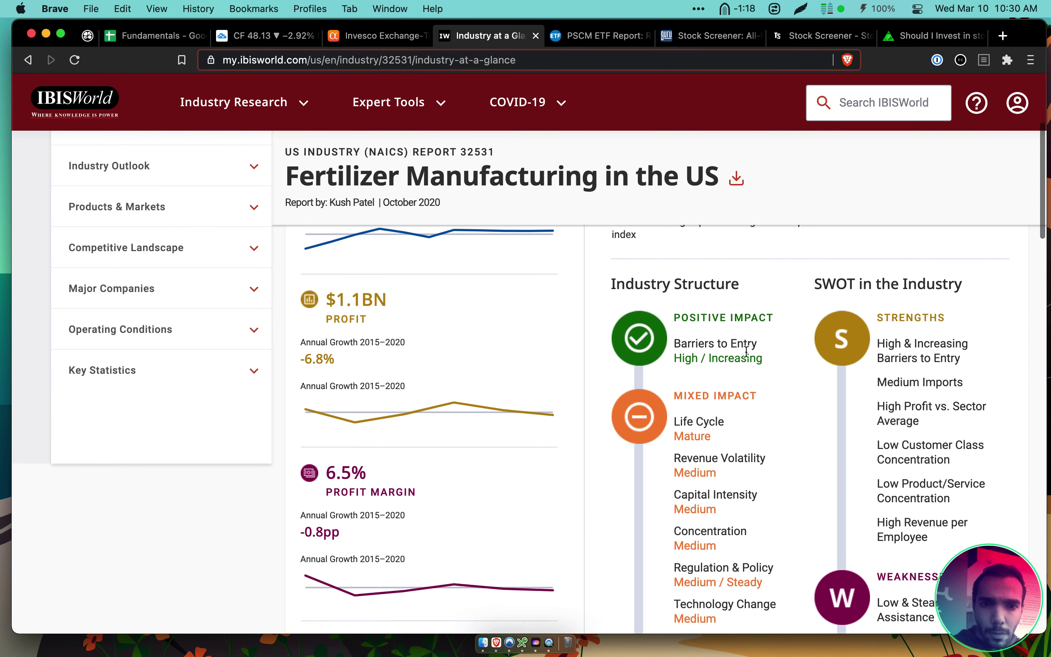
{"action": "scroll", "coordinate": [746, 351], "scroll_direction": "down", "scroll_amount": 4}
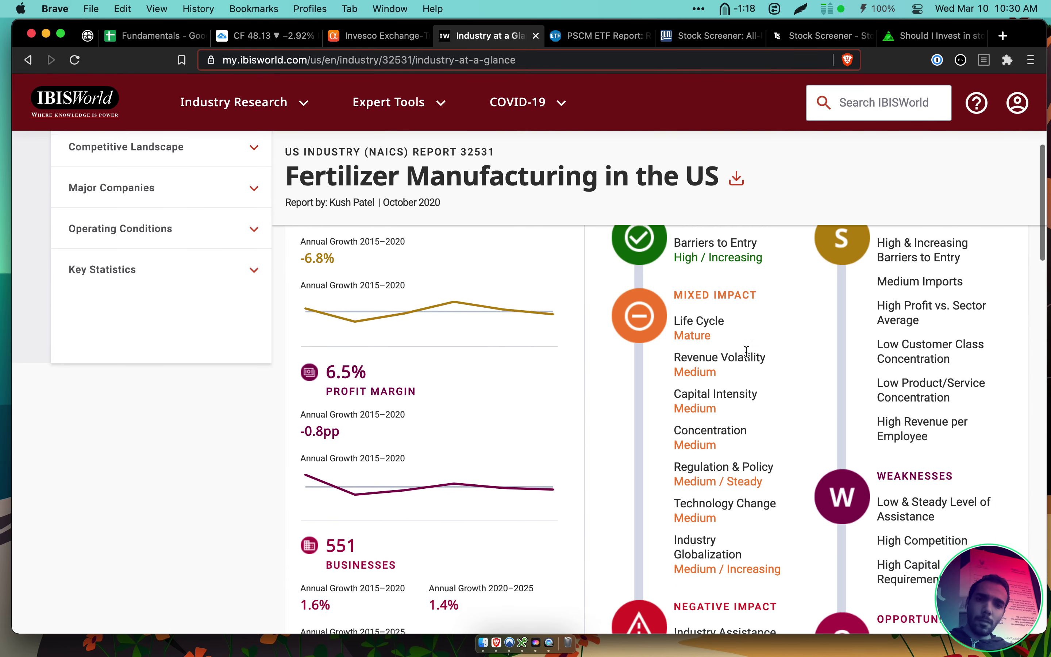
{"action": "scroll", "coordinate": [746, 355], "scroll_direction": "down", "scroll_amount": 6}
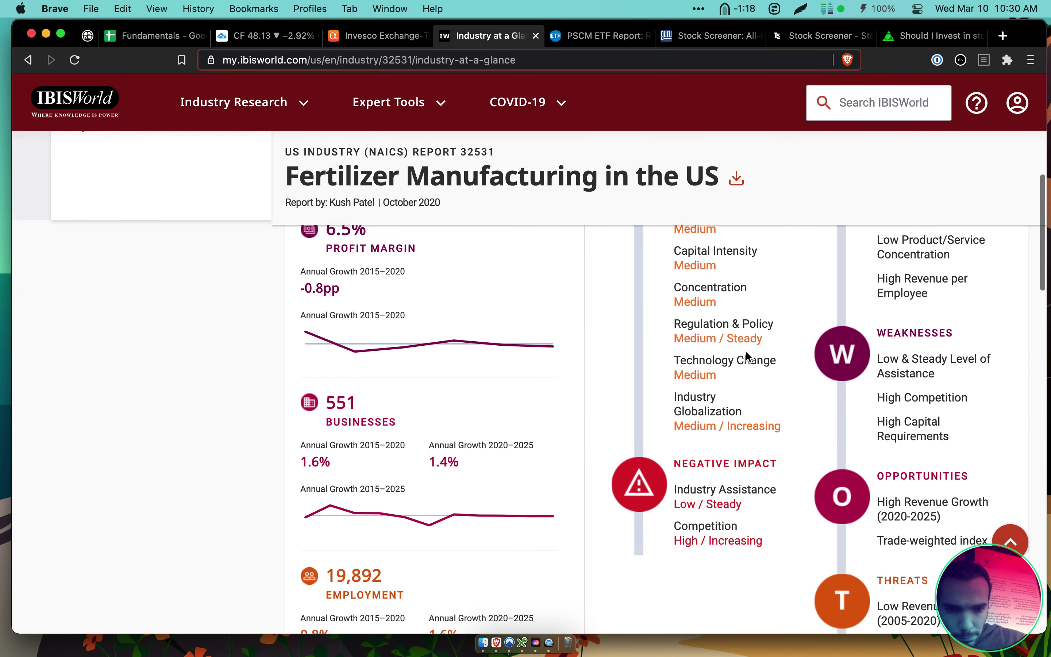
{"action": "left_click_drag", "start_coordinate": [677, 406], "coordinate": [733, 467]}
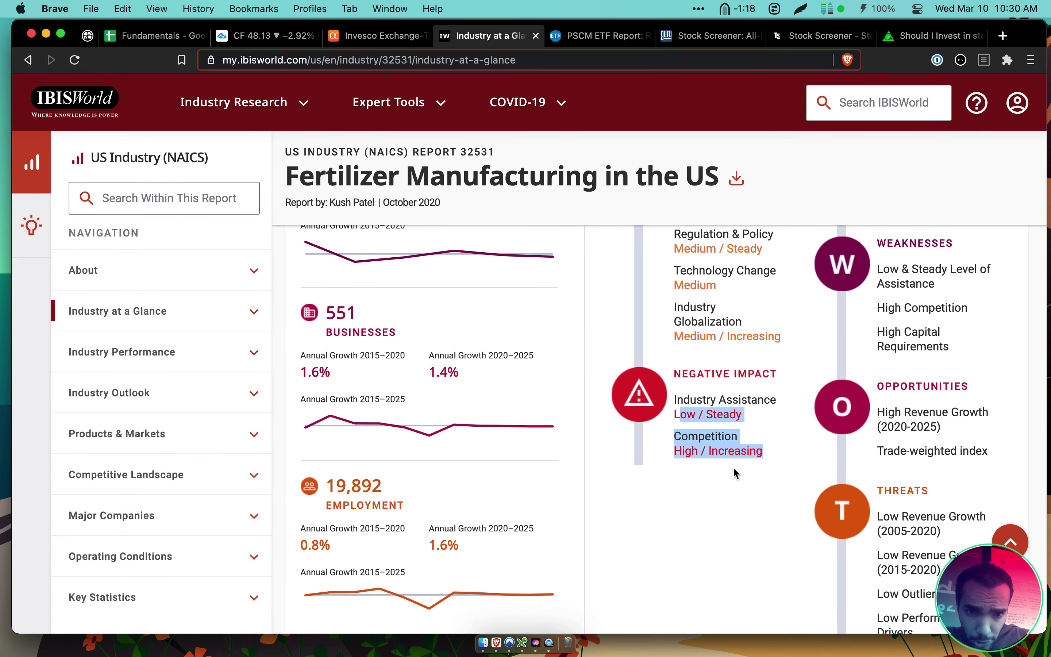
Examine the SWOT points, from strengths to threats, alongside the Industry Structure ratings in the report's Industry at a Glance section
{"action": "left_click", "coordinate": [732, 467]}
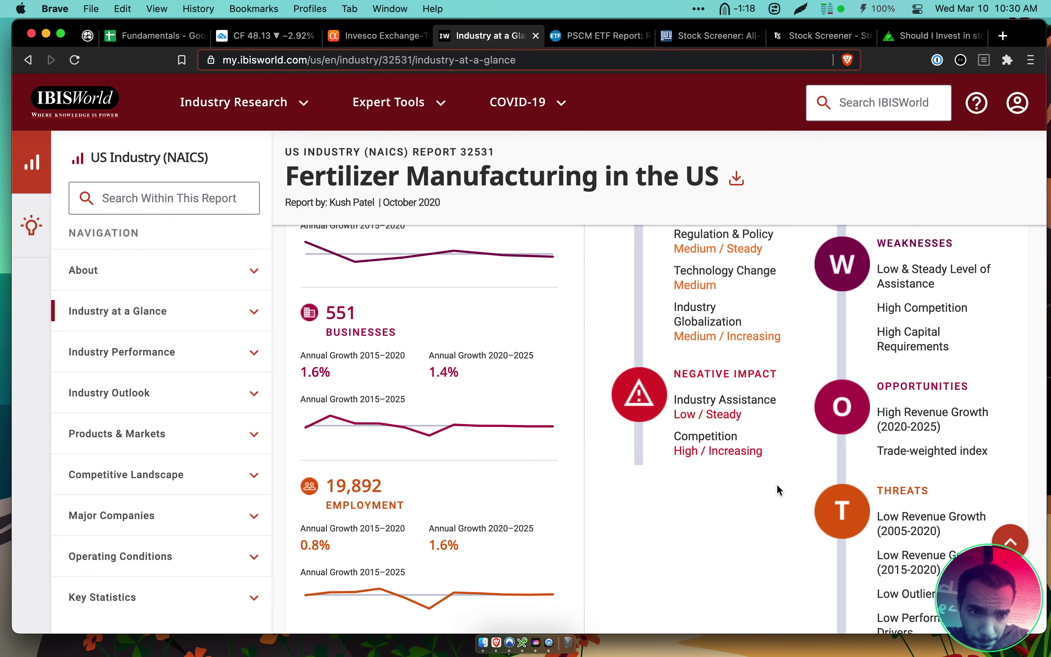
{"action": "scroll", "coordinate": [777, 484], "scroll_direction": "up", "scroll_amount": 3}
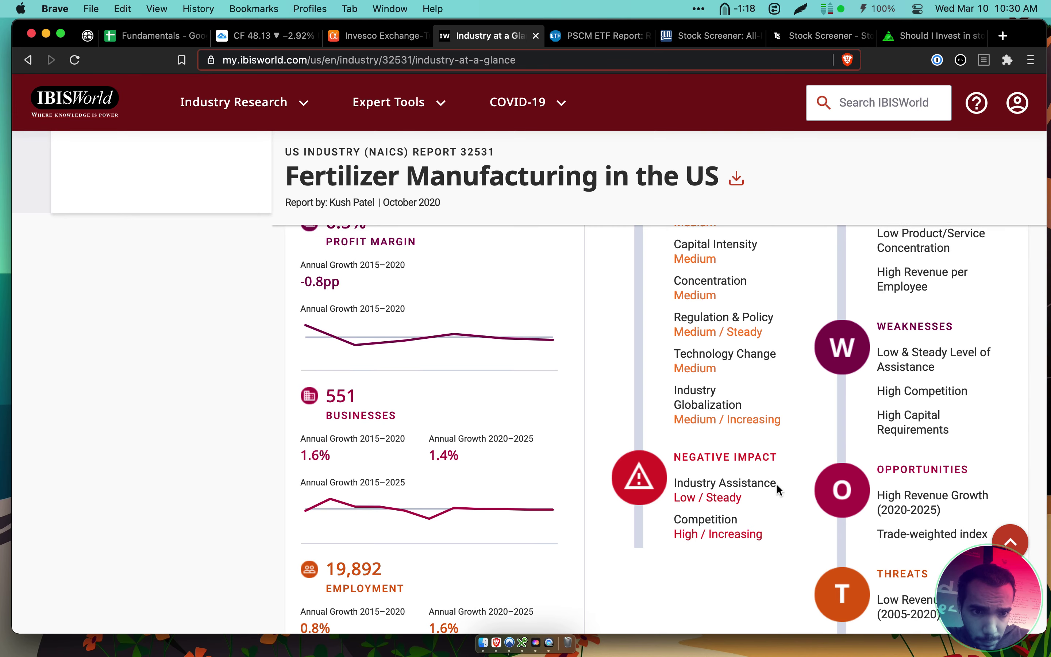
{"action": "scroll", "coordinate": [777, 485], "scroll_direction": "up", "scroll_amount": 10}
{"action": "scroll", "coordinate": [778, 486], "scroll_direction": "down", "scroll_amount": 4}
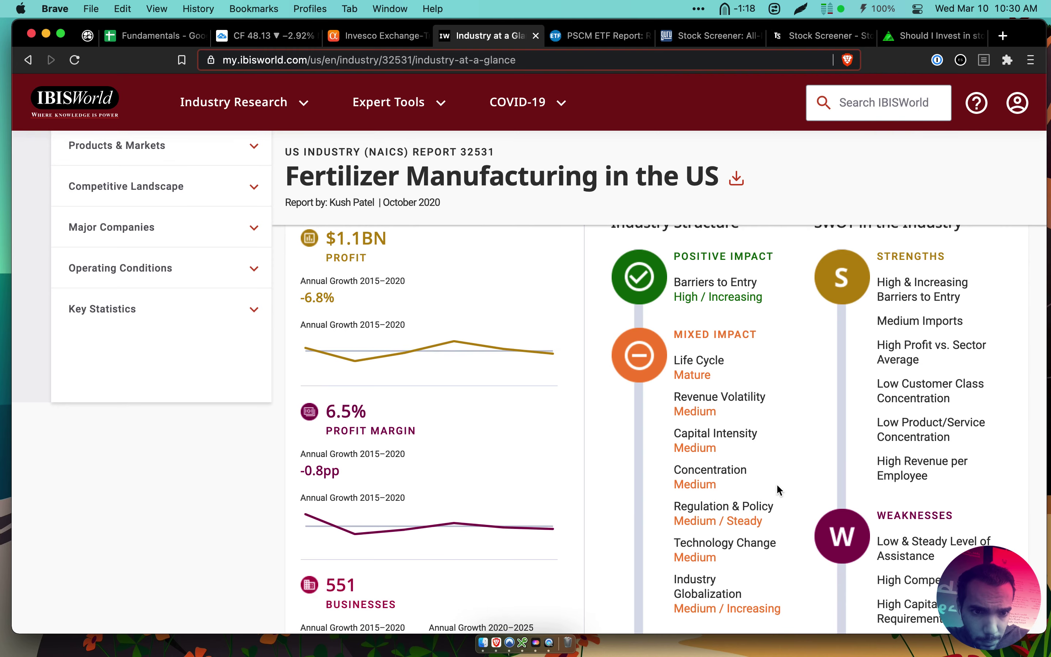
{"action": "scroll", "coordinate": [777, 490], "scroll_direction": "down", "scroll_amount": 4}
{"action": "scroll", "coordinate": [777, 486], "scroll_direction": "down", "scroll_amount": 3}
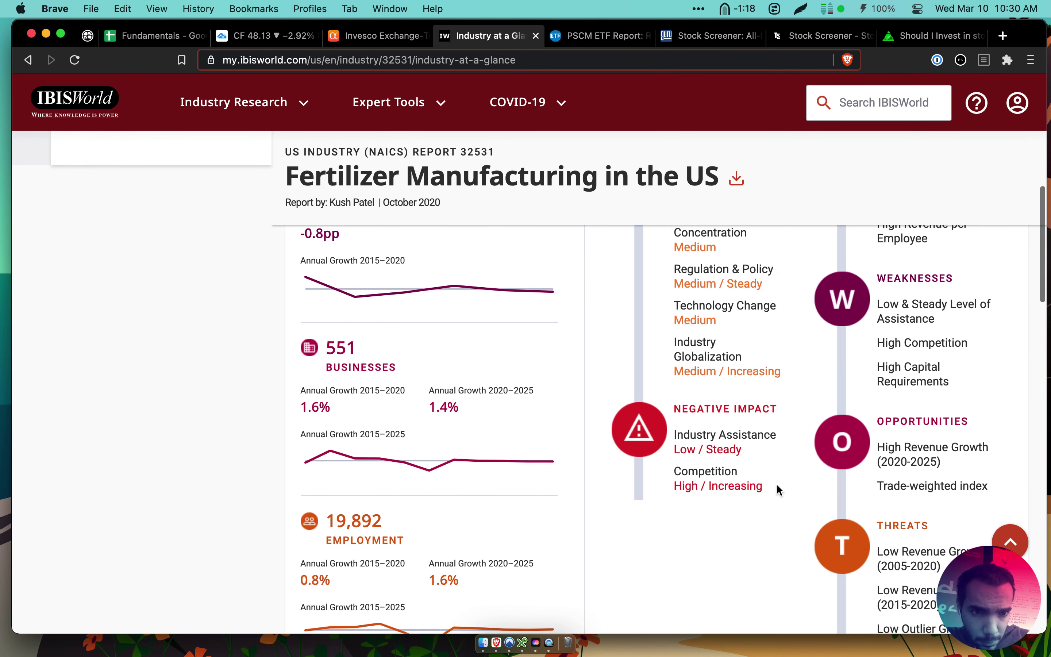
{"action": "scroll", "coordinate": [776, 483], "scroll_direction": "down", "scroll_amount": 4}
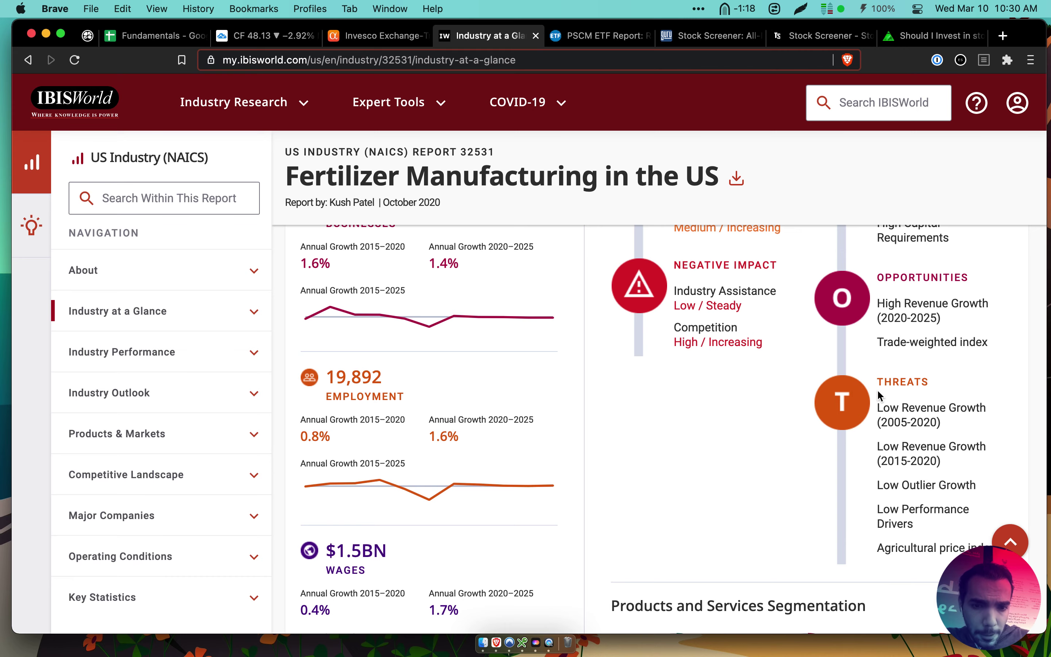
{"action": "scroll", "coordinate": [774, 345], "scroll_direction": "up", "scroll_amount": 4}
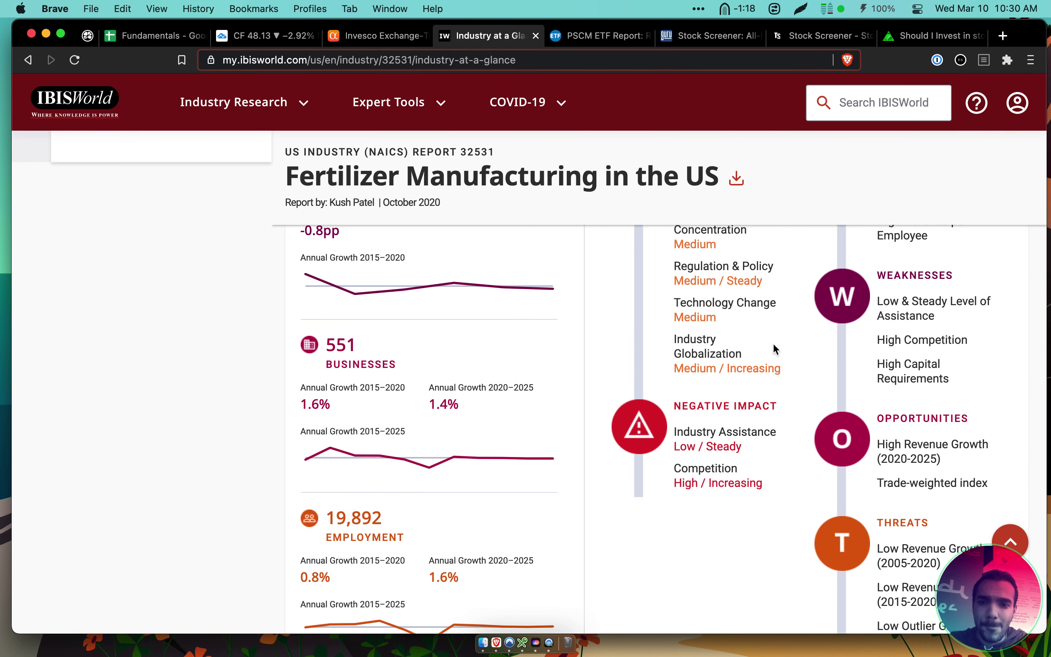
{"action": "scroll", "coordinate": [773, 344], "scroll_direction": "up", "scroll_amount": 5}
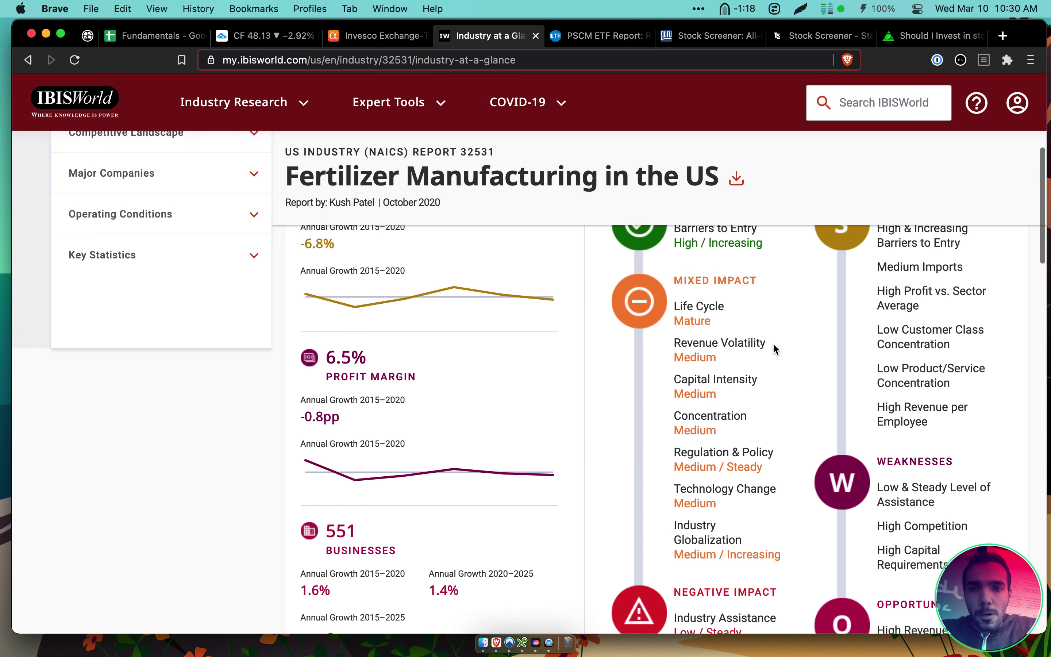
{"action": "scroll", "coordinate": [774, 347], "scroll_direction": "down", "scroll_amount": 4}
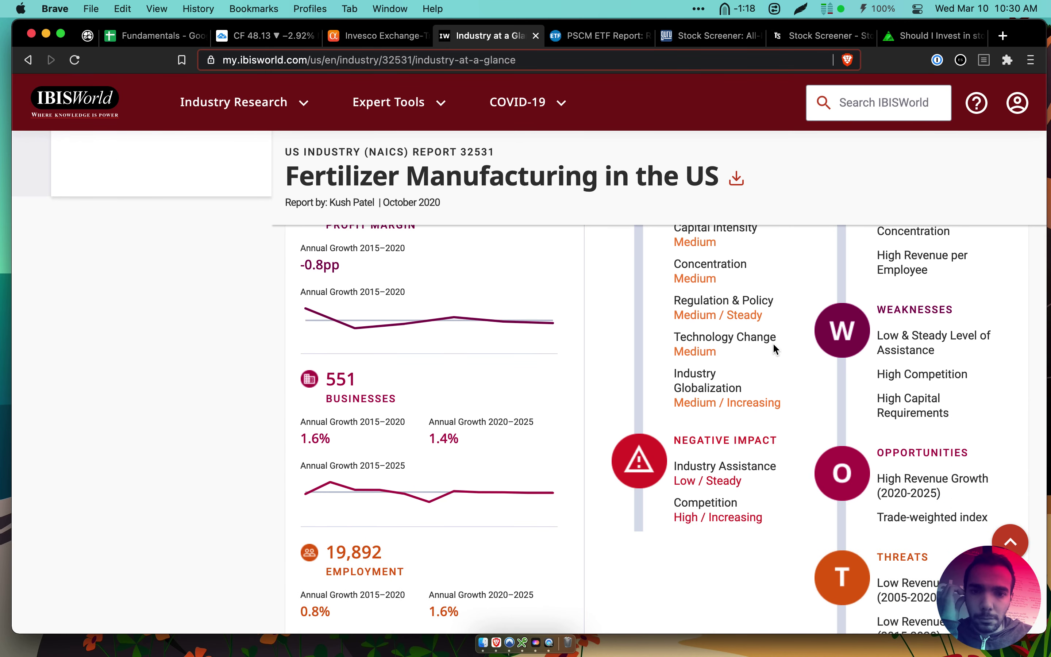
{"action": "scroll", "coordinate": [774, 348], "scroll_direction": "up", "scroll_amount": 8}
{"action": "scroll", "coordinate": [774, 347], "scroll_direction": "up", "scroll_amount": 3}
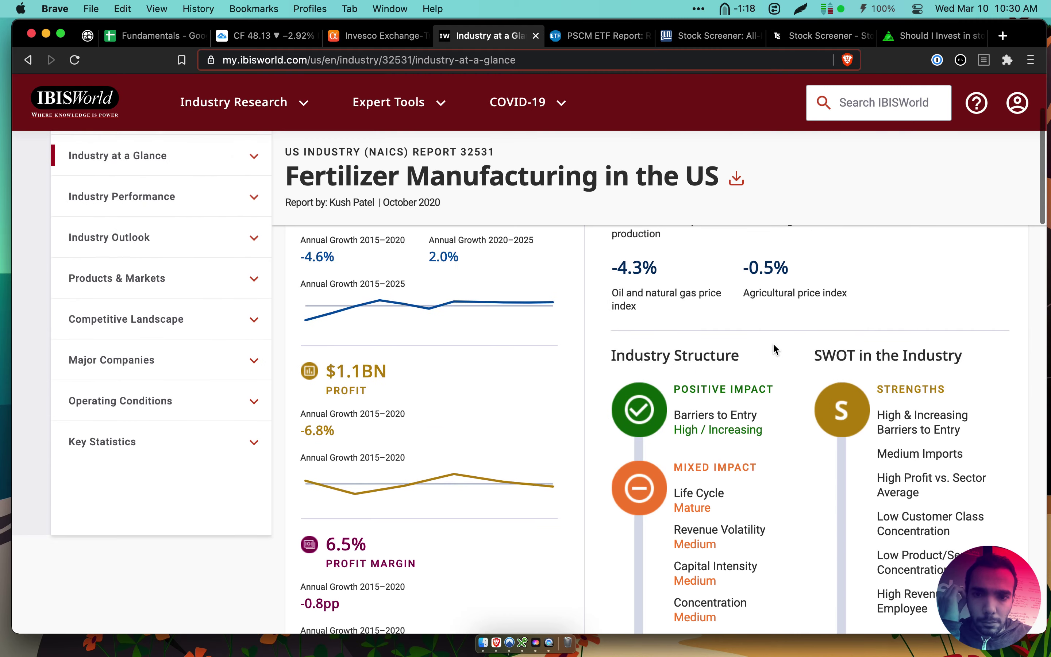
Look over the Products and Services Segmentation, Major Players and Key Trends of the fertilizer industry
{"action": "scroll", "coordinate": [775, 349], "scroll_direction": "down", "scroll_amount": 20}
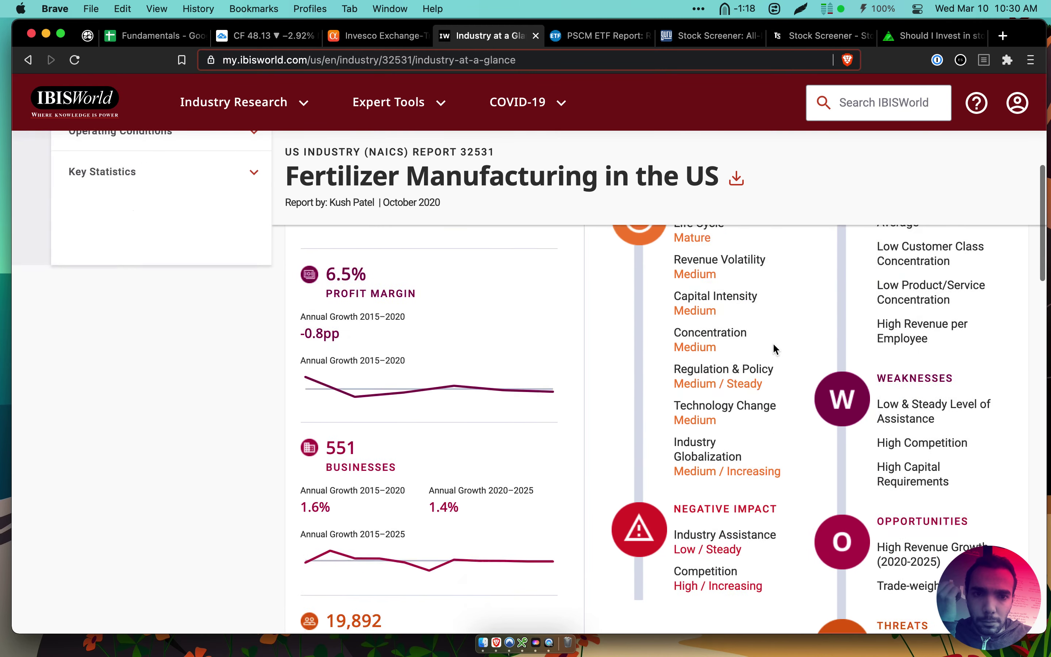
{"action": "scroll", "coordinate": [774, 349], "scroll_direction": "down", "scroll_amount": 4}
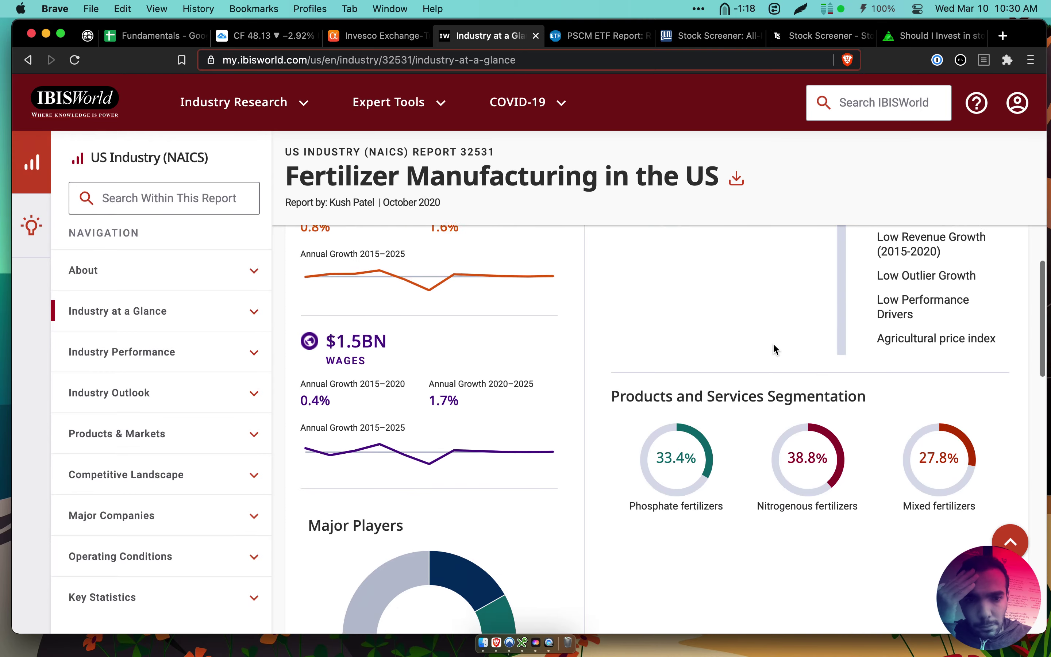
{"action": "scroll", "coordinate": [775, 349], "scroll_direction": "down", "scroll_amount": 6}
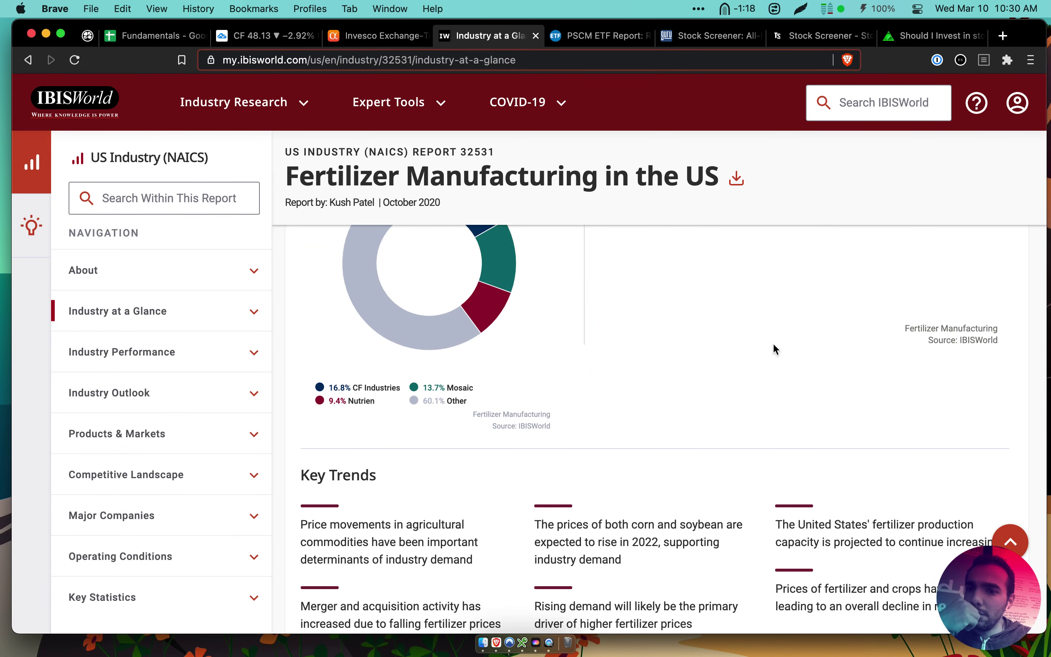
Open the report's Industry Performance section and read the key external drivers on agricultural prices and the price of fertilizer
{"action": "left_click", "coordinate": [183, 370]}
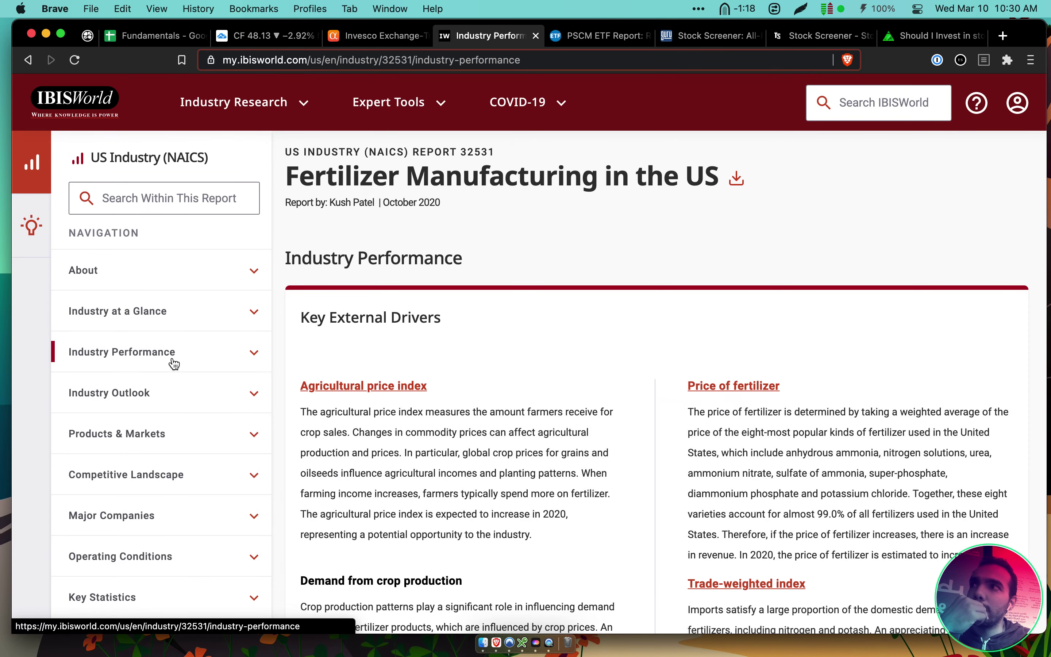
{"action": "mouse_move", "coordinate": [473, 409]}
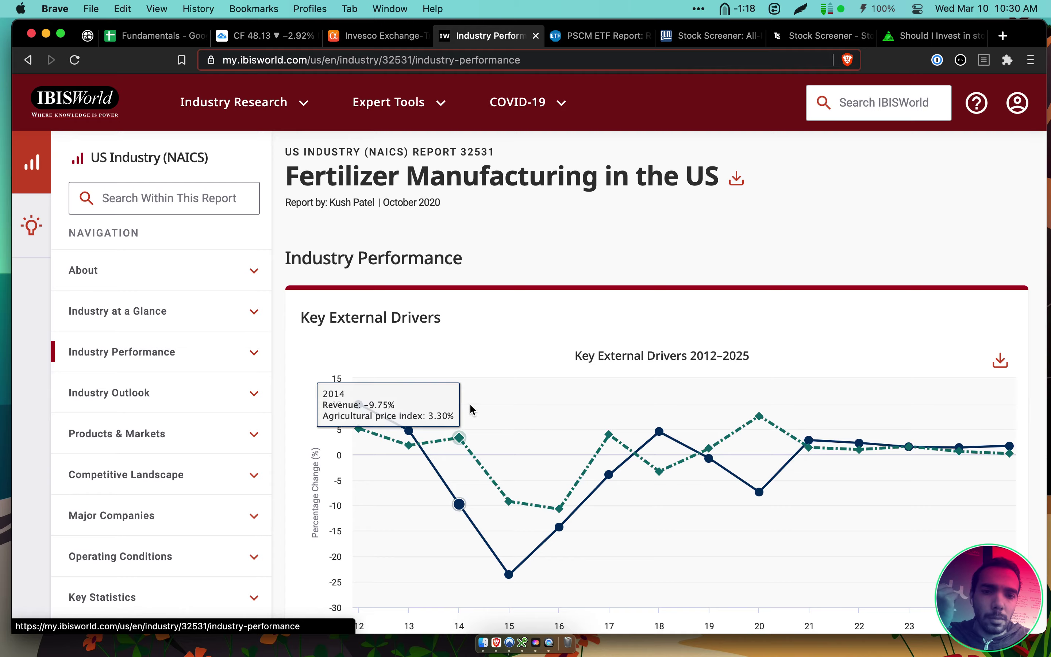
{"action": "scroll", "coordinate": [473, 409], "scroll_direction": "down", "scroll_amount": 10}
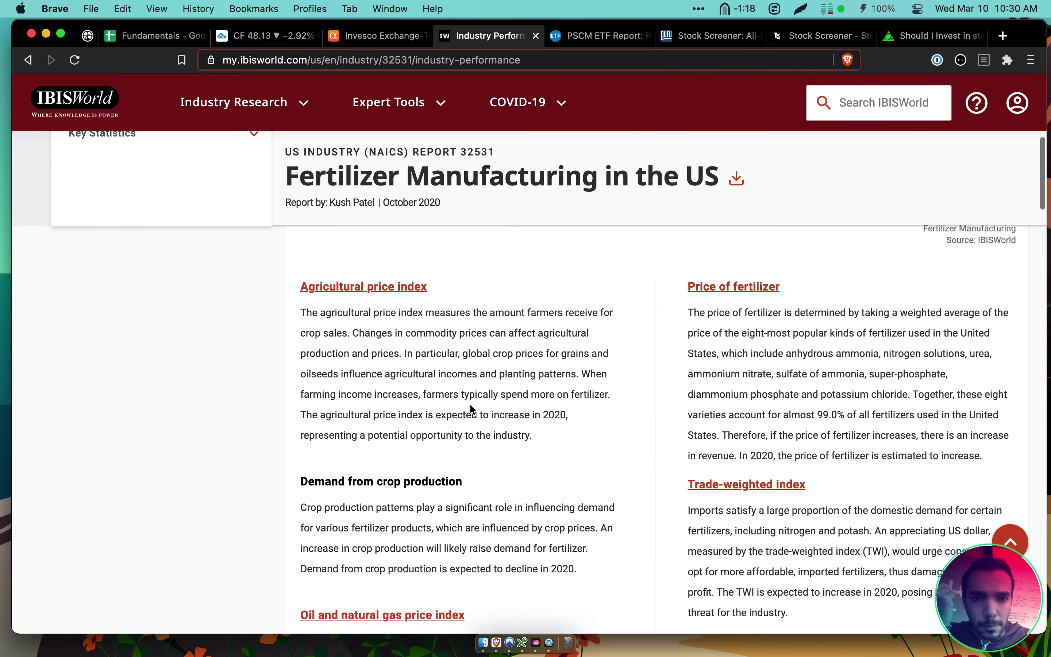
{"action": "triple_click", "coordinate": [472, 409]}
{"action": "triple_click", "coordinate": [786, 367]}
{"action": "scroll", "coordinate": [786, 367], "scroll_direction": "down", "scroll_amount": 1}
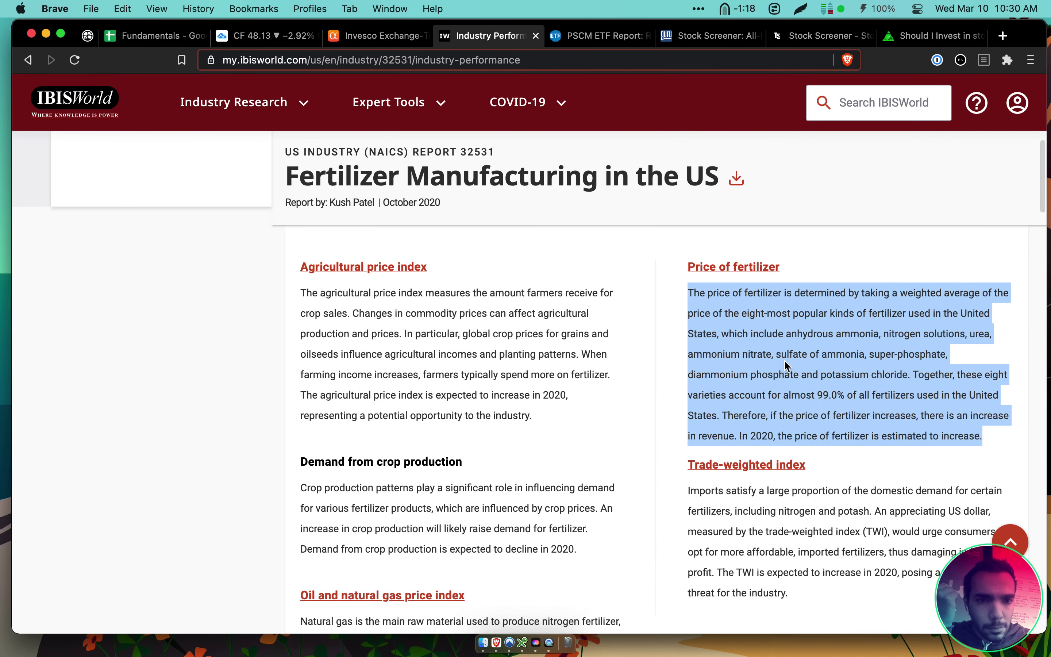
{"action": "scroll", "coordinate": [786, 367], "scroll_direction": "down", "scroll_amount": 3}
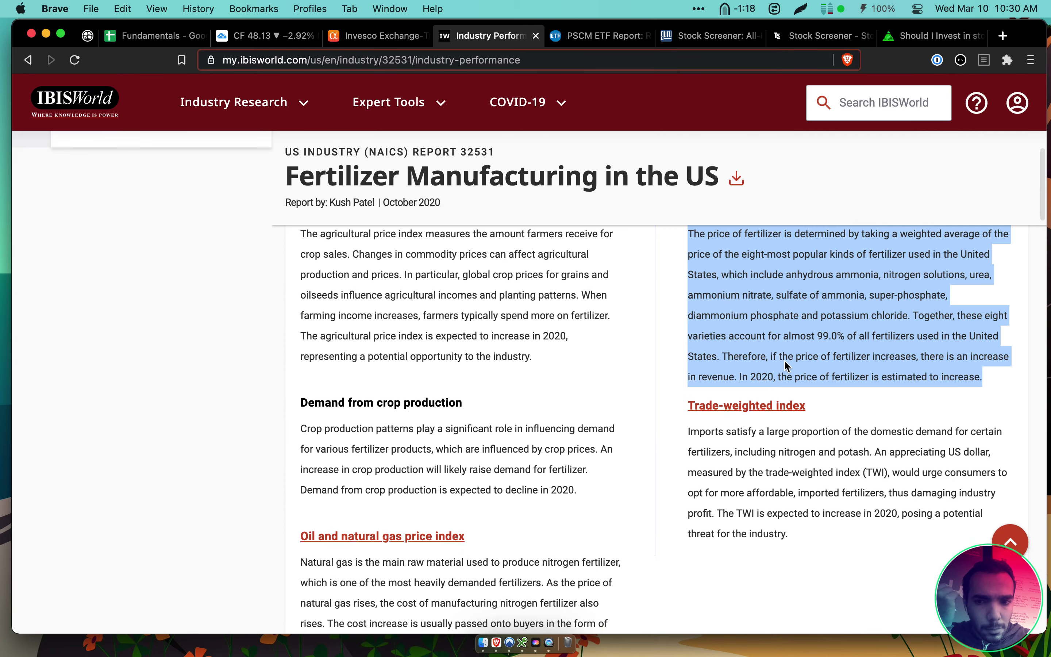
Read the driver descriptions for demand from crop production and the oil and natural gas price index
{"action": "left_click", "coordinate": [496, 443]}
{"action": "triple_click", "coordinate": [497, 443]}
{"action": "left_click", "coordinate": [539, 453]}
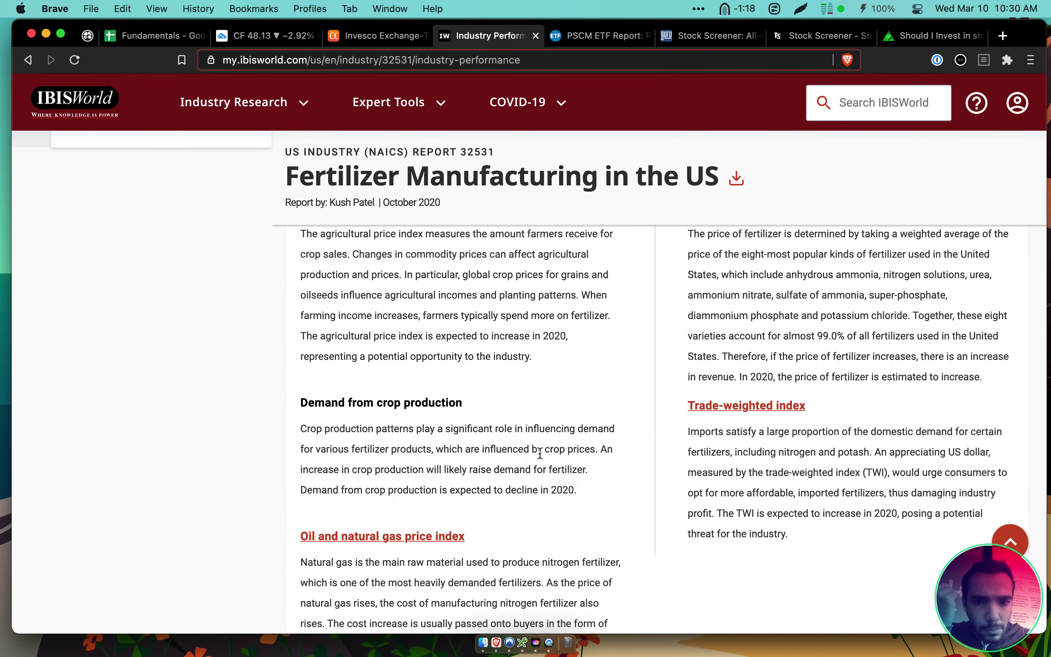
{"action": "left_click_drag", "start_coordinate": [599, 449], "coordinate": [300, 428]}
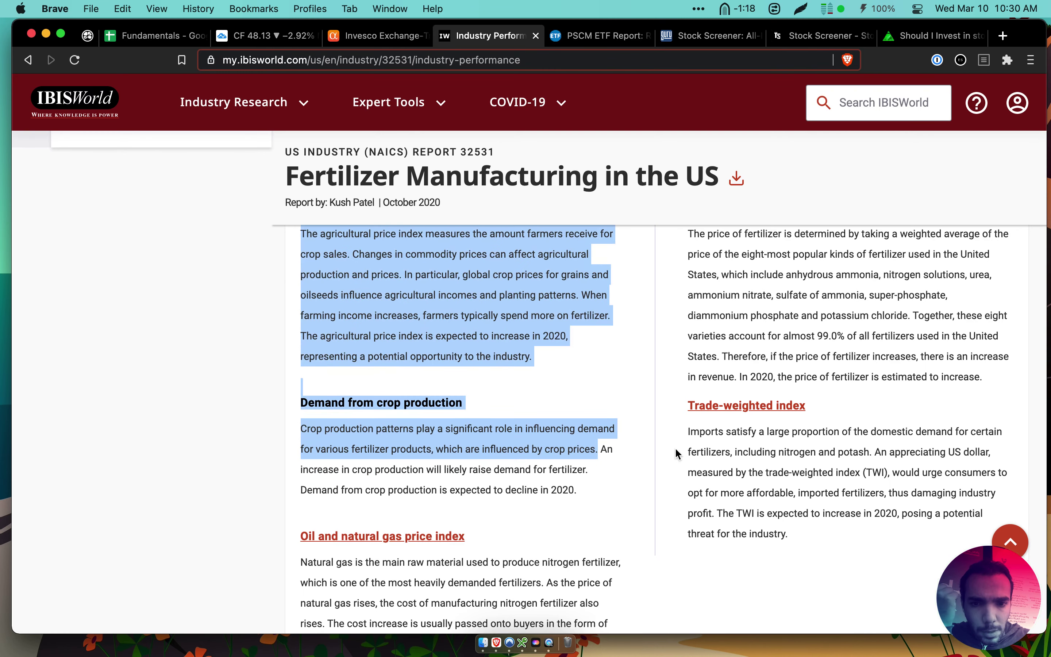
{"action": "left_click", "coordinate": [625, 452]}
{"action": "left_click_drag", "start_coordinate": [601, 449], "coordinate": [602, 495]}
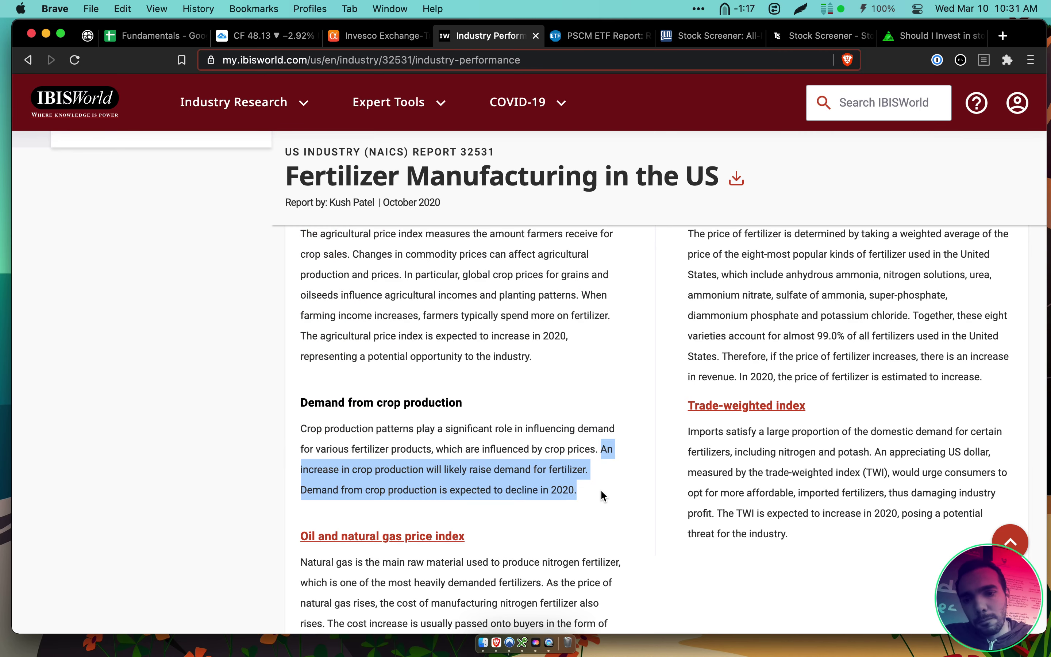
{"action": "left_click", "coordinate": [589, 465]}
{"action": "left_click_drag", "start_coordinate": [577, 490], "coordinate": [585, 438]}
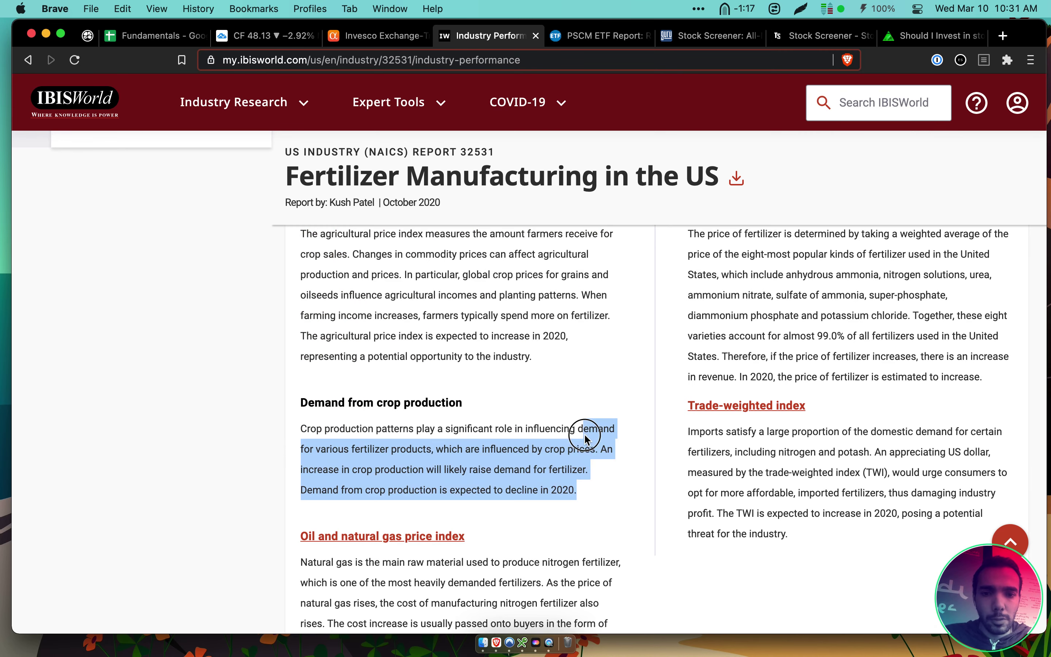
{"action": "left_click", "coordinate": [585, 463]}
{"action": "left_click_drag", "start_coordinate": [576, 490], "coordinate": [300, 490]}
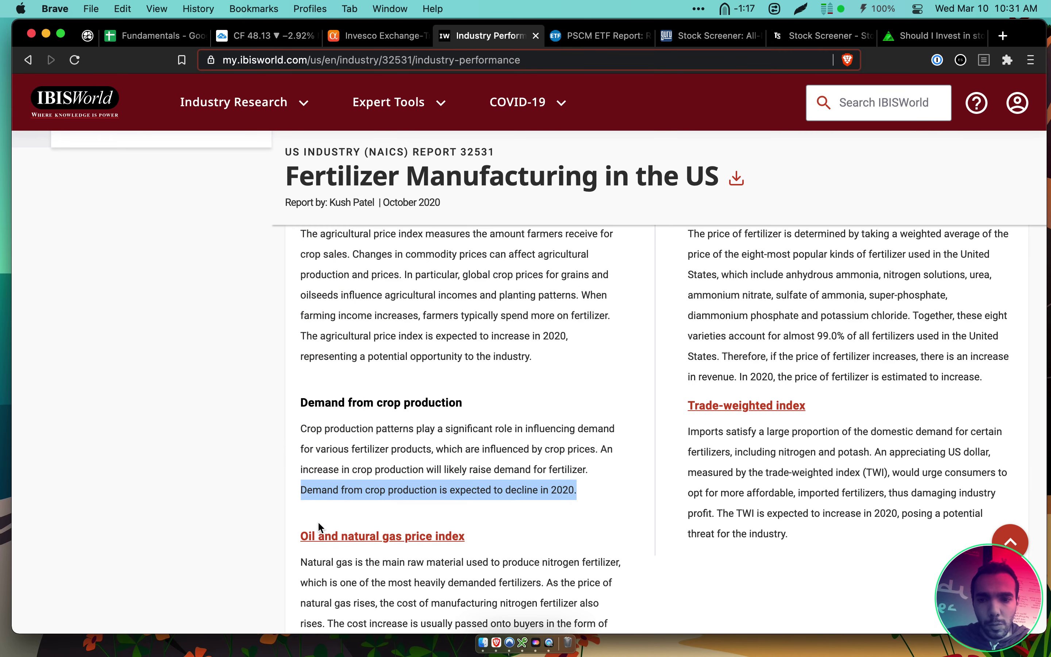
{"action": "scroll", "coordinate": [319, 527], "scroll_direction": "down", "scroll_amount": 5}
{"action": "triple_click", "coordinate": [402, 398]}
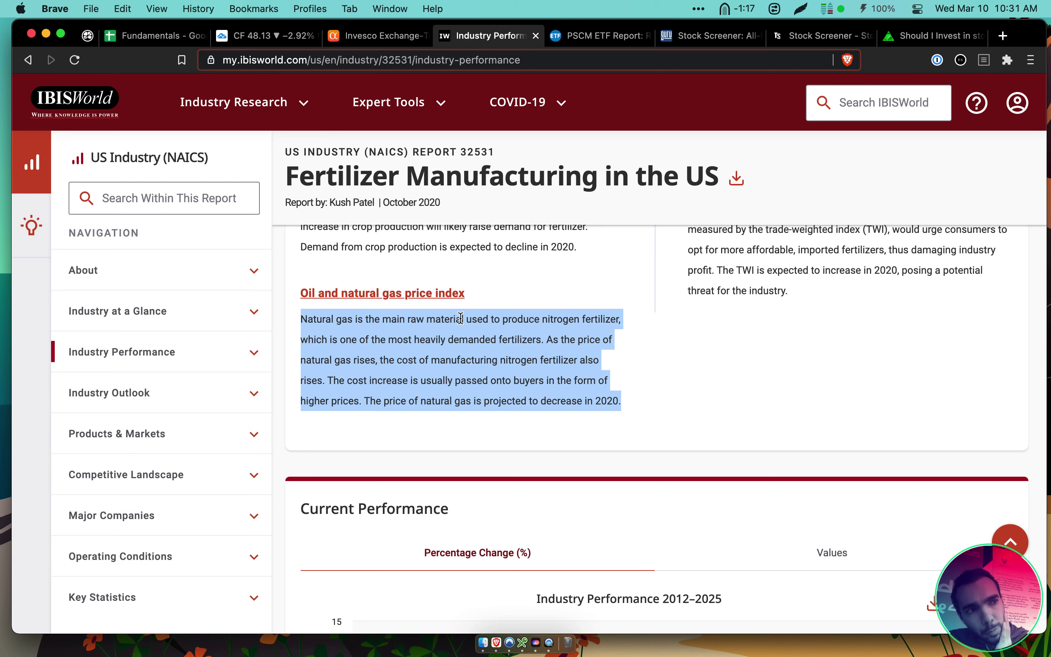
Examine the Current Performance chart for 2012–2025 and read the summary of the industry's volatility over the five years to 2020
{"action": "scroll", "coordinate": [460, 319], "scroll_direction": "down", "scroll_amount": 7}
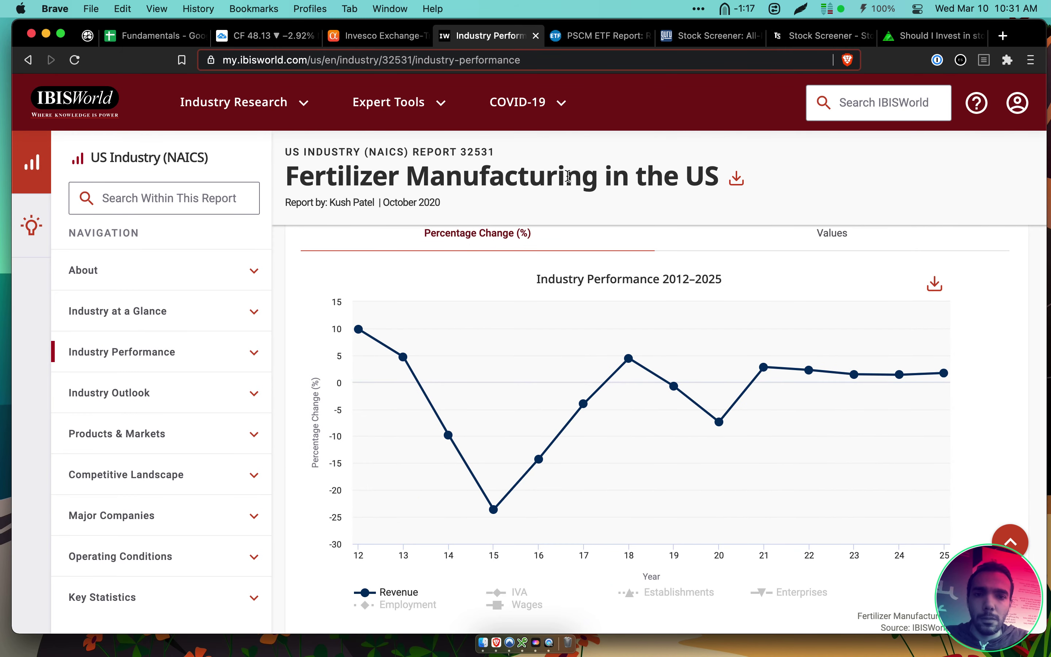
{"action": "scroll", "coordinate": [792, 220], "scroll_direction": "down", "scroll_amount": 7}
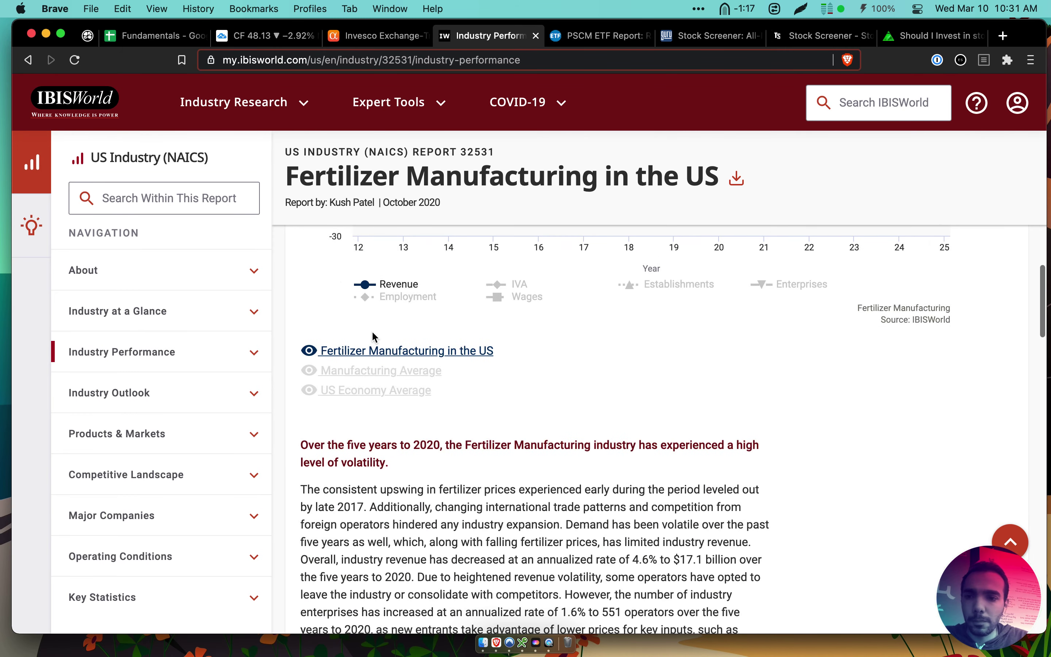
{"action": "scroll", "coordinate": [530, 463], "scroll_direction": "down", "scroll_amount": 5}
{"action": "left_click_drag", "start_coordinate": [565, 285], "coordinate": [622, 443]}
{"action": "left_click_drag", "start_coordinate": [385, 463], "coordinate": [567, 288]}
{"action": "double_click", "coordinate": [566, 287]}
{"action": "triple_click", "coordinate": [567, 287]}
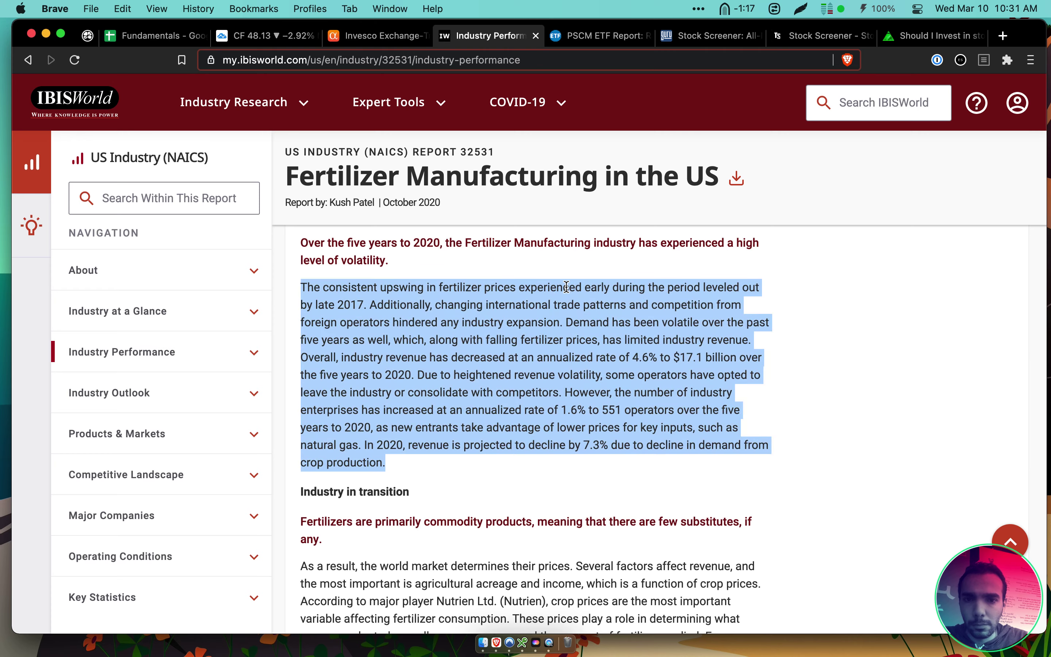
{"action": "left_click", "coordinate": [565, 287]}
{"action": "left_click_drag", "start_coordinate": [487, 305], "coordinate": [547, 410]}
{"action": "scroll", "coordinate": [546, 405], "scroll_direction": "down", "scroll_amount": 4}
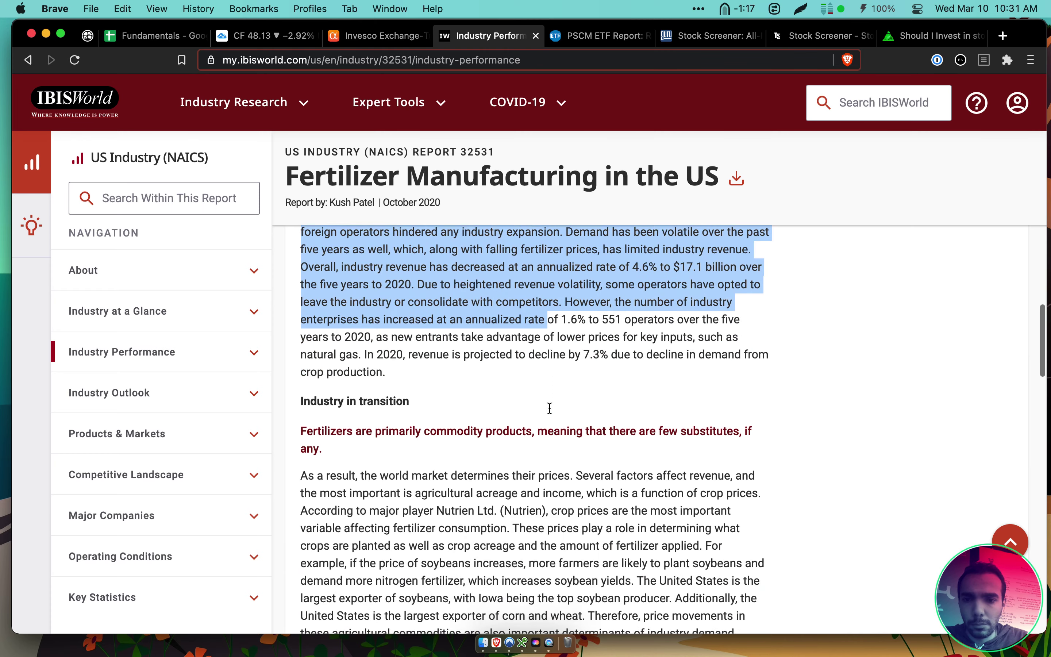
Read the Industry in transition text on fertilizers as commodity products, crop price influence and grain crops' share of fertilizer consumption
{"action": "triple_click", "coordinate": [551, 406]}
{"action": "scroll", "coordinate": [551, 404], "scroll_direction": "down", "scroll_amount": 2}
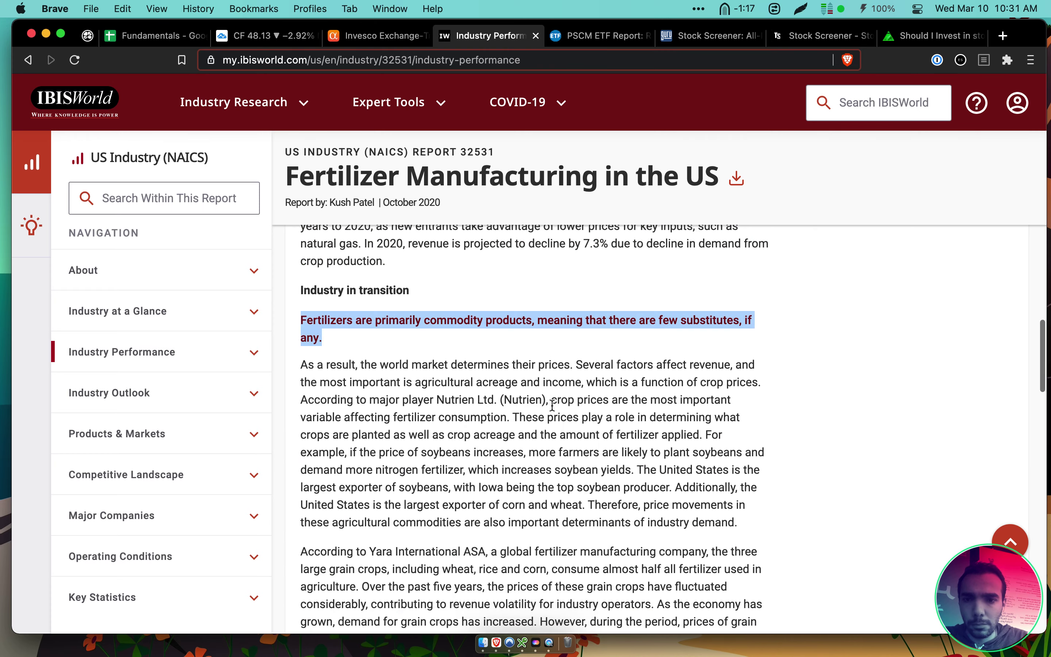
{"action": "left_click", "coordinate": [558, 358]}
{"action": "triple_click", "coordinate": [559, 360]}
{"action": "scroll", "coordinate": [559, 360], "scroll_direction": "down", "scroll_amount": 2}
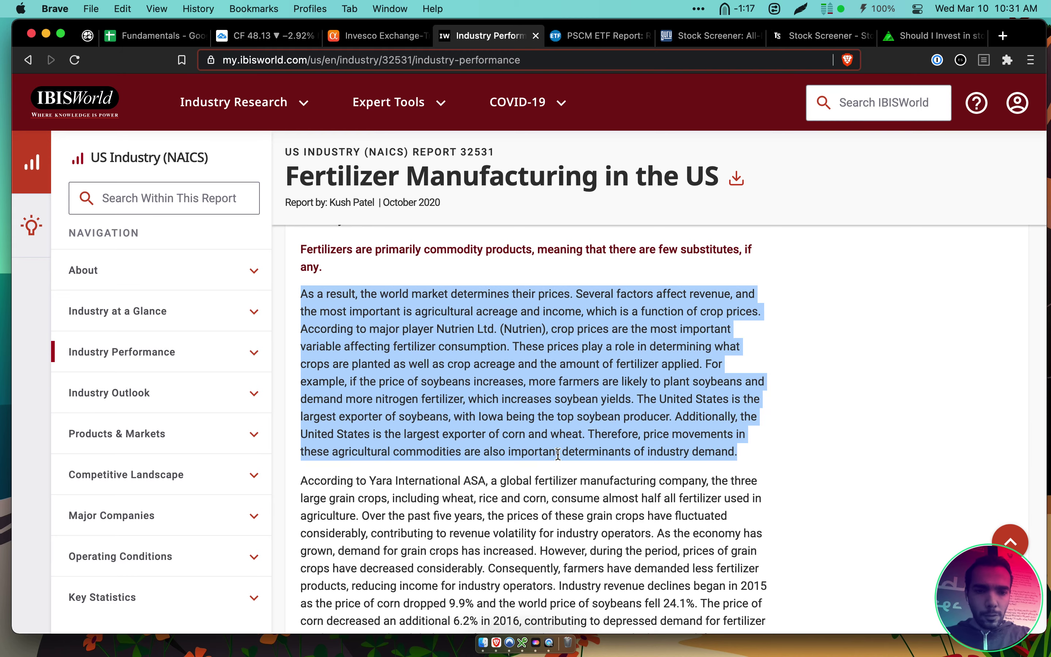
{"action": "left_click", "coordinate": [645, 507]}
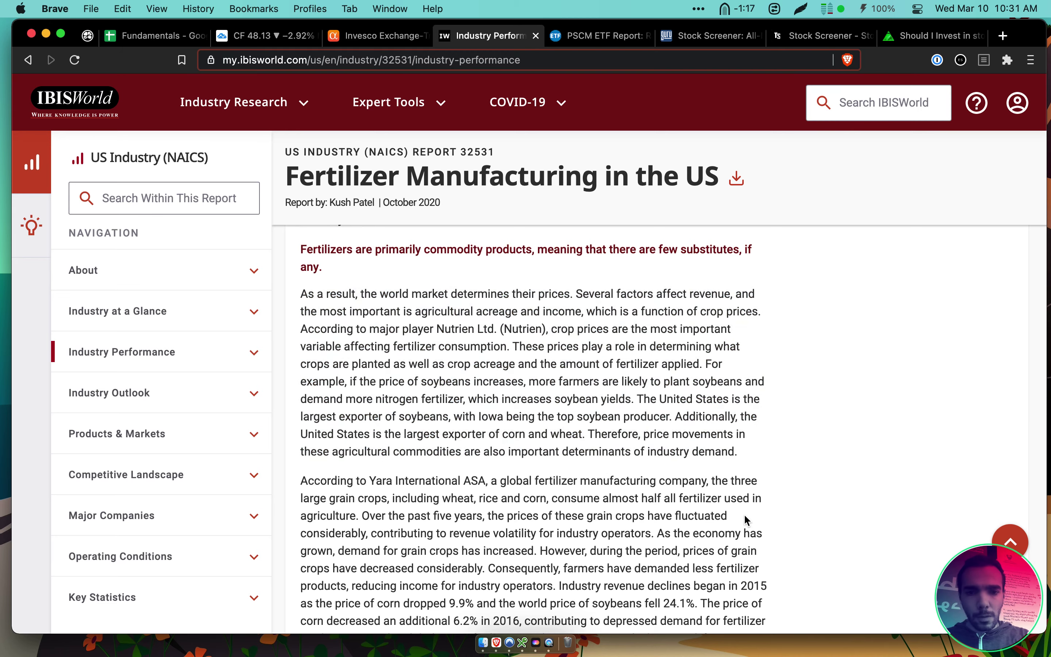
{"action": "left_click_drag", "start_coordinate": [359, 519], "coordinate": [713, 479]}
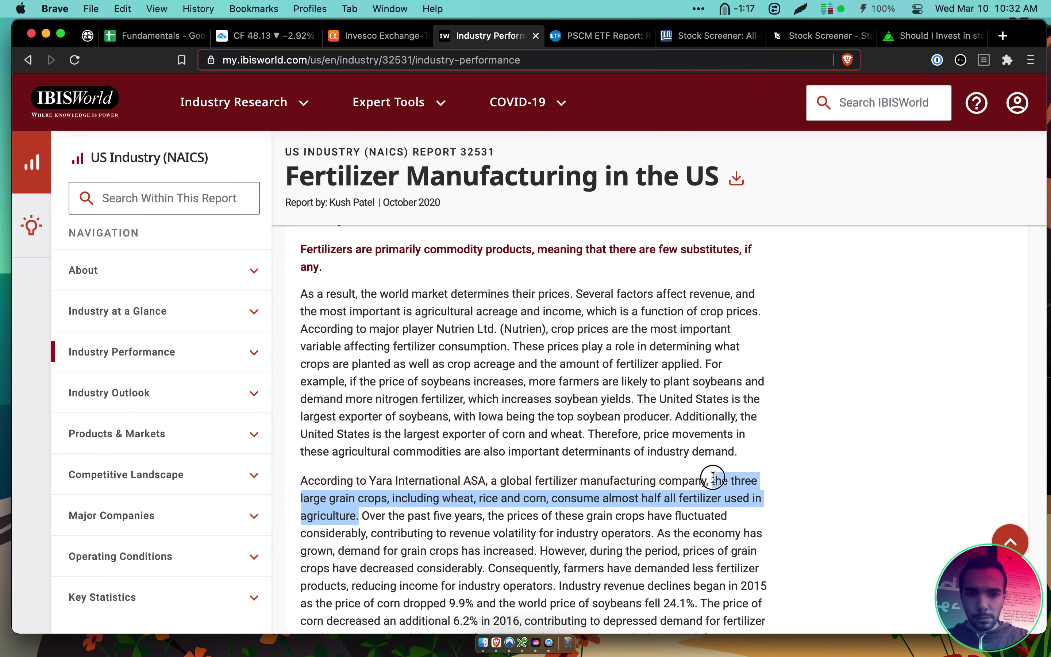
In Roam's Industry - Fertilizer outline, add a point under "Demand driven by crop production" that Wheat, Rice, Corn consume half of fertilizer
{"action": "left_click", "coordinate": [92, 36]}
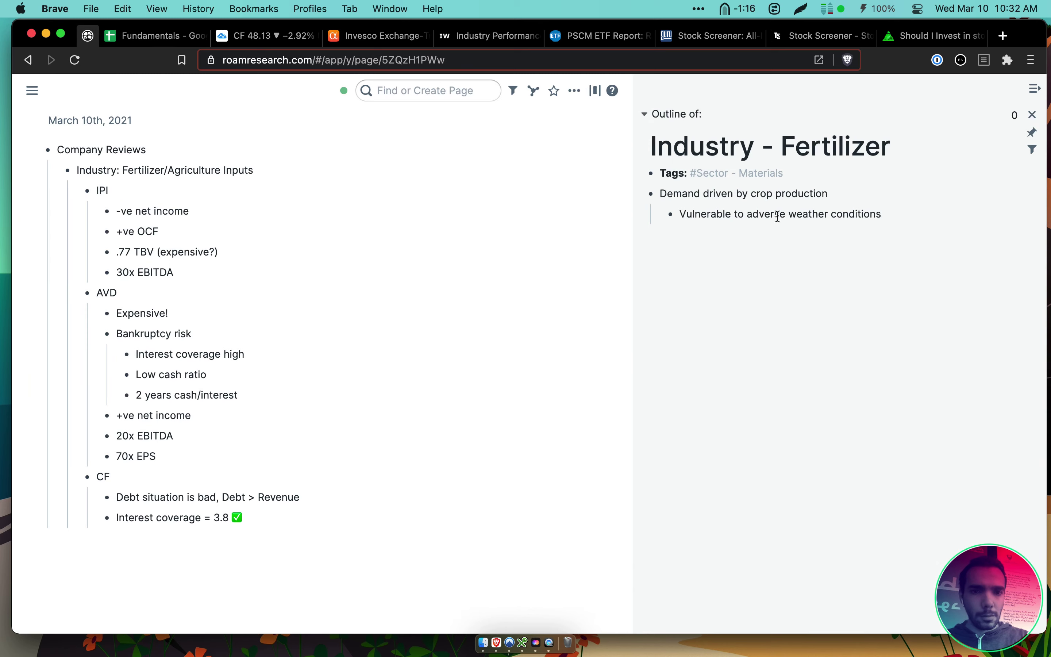
{"action": "left_click", "coordinate": [899, 214]}
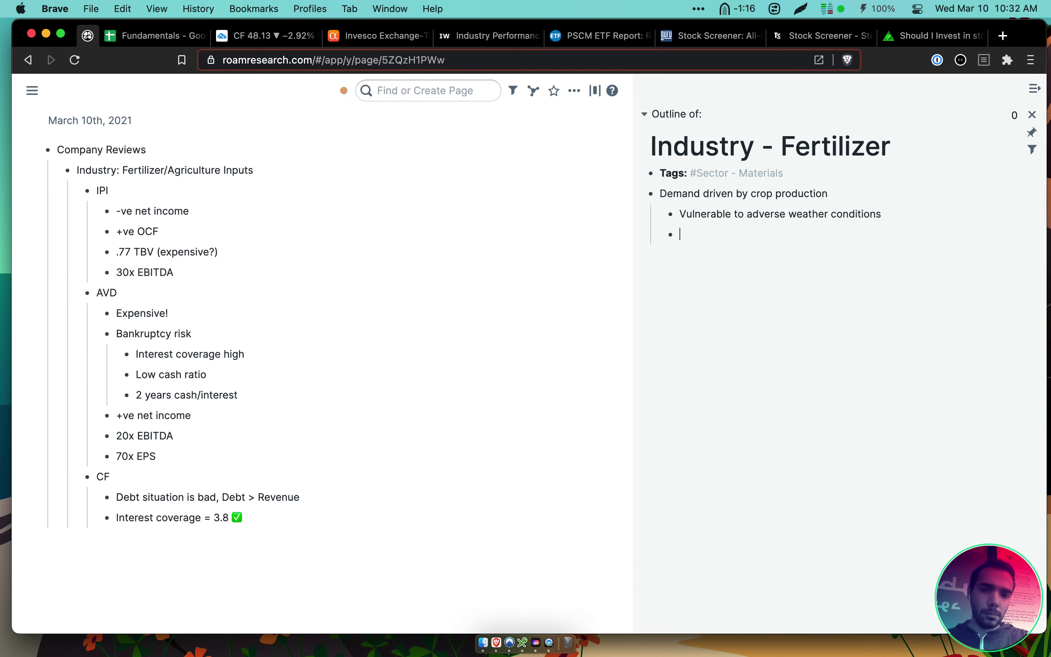
{"action": "type", "text": "Wheat, Rice"}
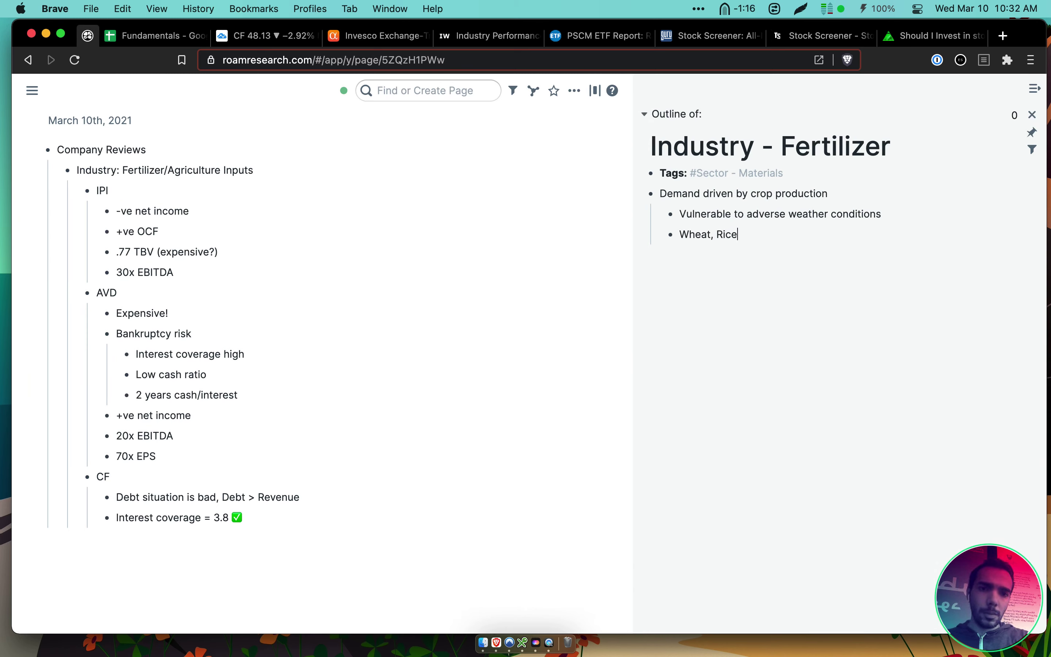
{"action": "type", "text": ", Corn consume half of"}
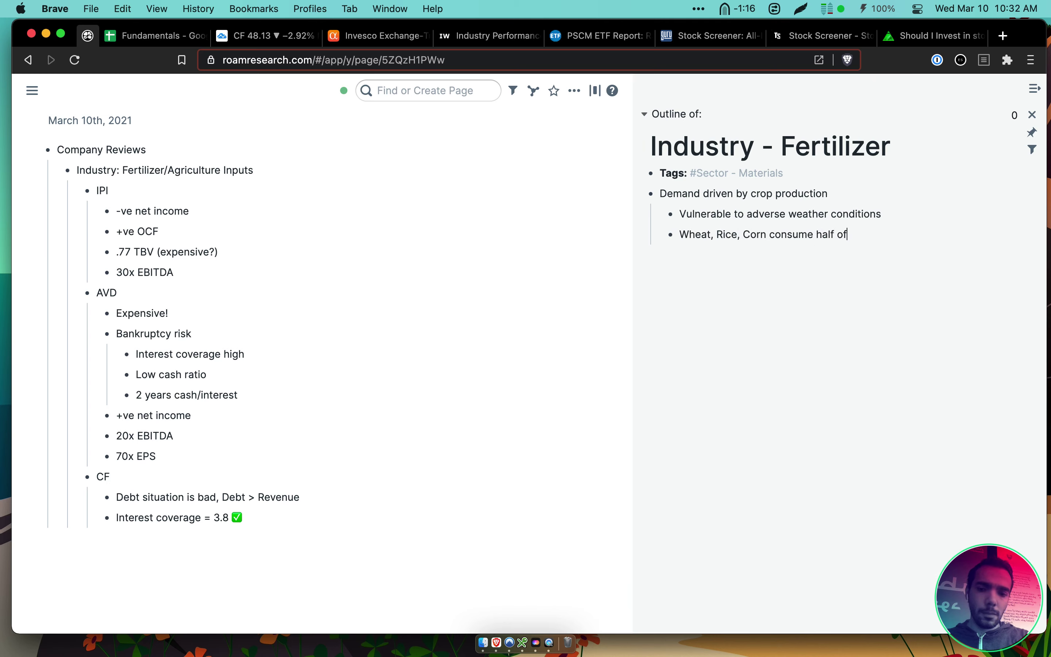
{"action": "type", "text": " fertizi"}
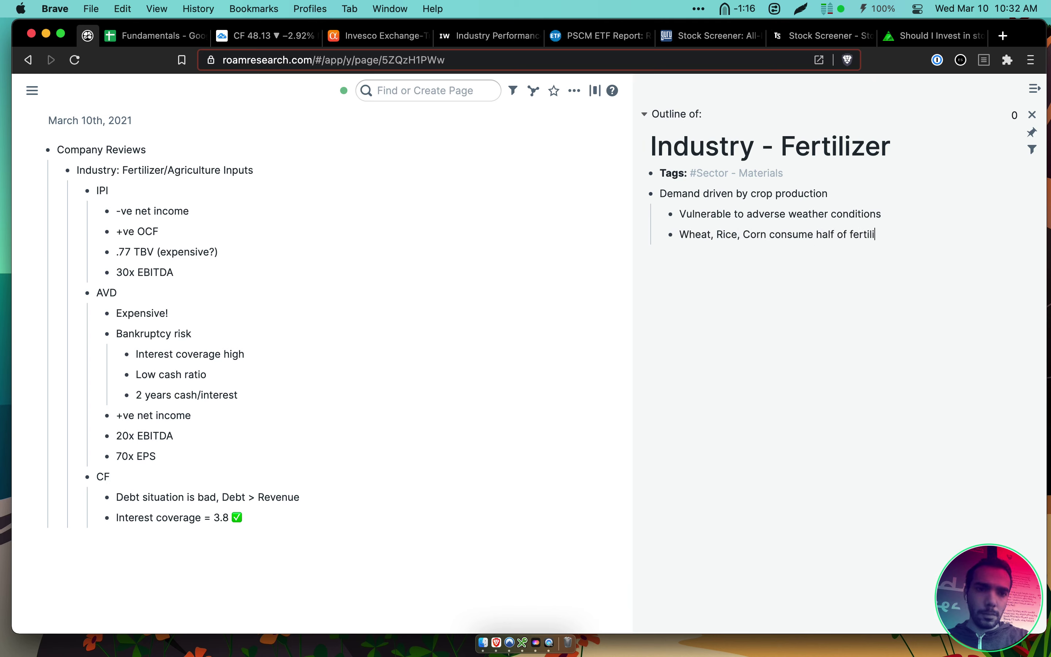
Complete the second sub-bullet under crop demand so it reads "Wheat, Rice, Corn consume half of fertilizer production"
{"action": "type", "text": "zr a"}
{"action": "key", "text": "BackSpace"}
{"action": "key", "text": "BackSpace"}
{"action": "type", "text": "production"}
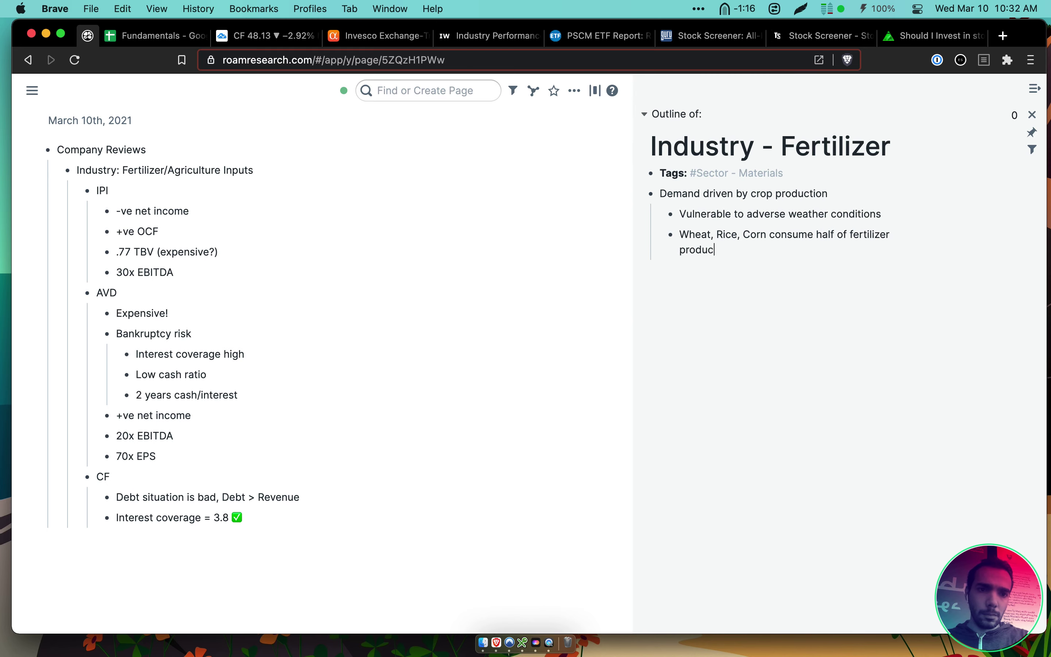
Switch to the IBISWorld fertilizer manufacturing report and read how grain crop prices affect fertilizer demand and industry revenue
{"action": "left_click", "coordinate": [382, 36]}
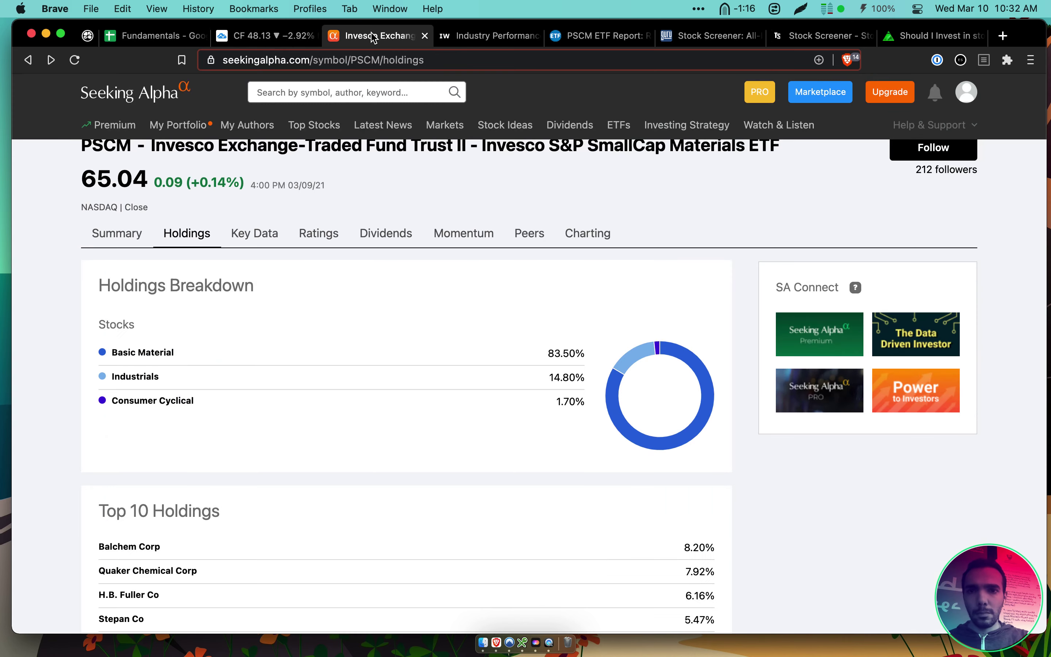
{"action": "left_click", "coordinate": [491, 35]}
{"action": "scroll", "coordinate": [459, 221], "scroll_direction": "down", "scroll_amount": 1}
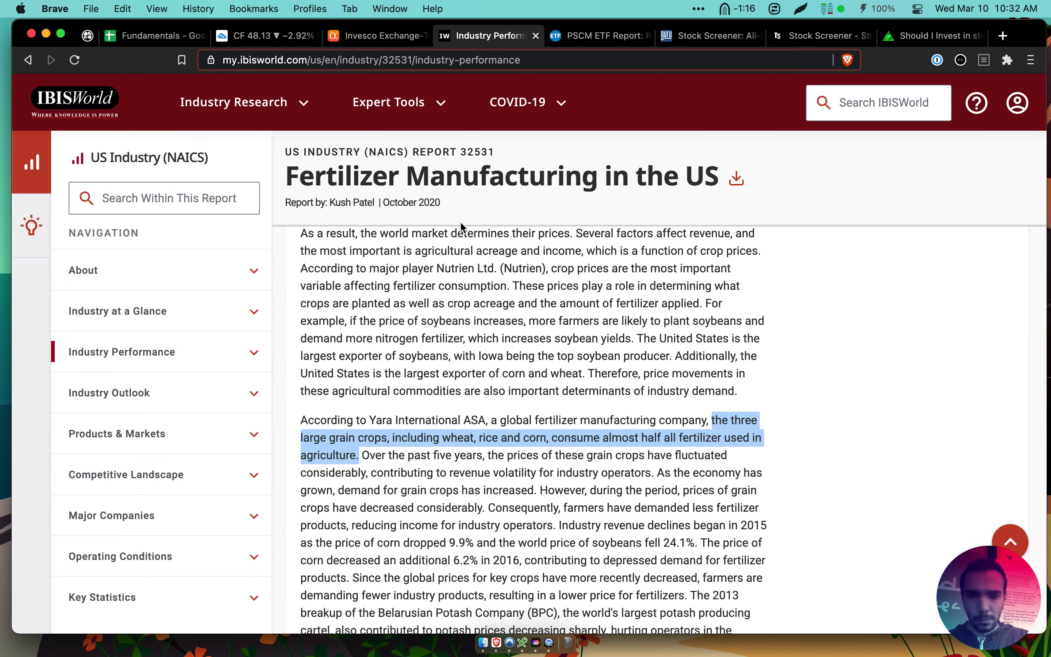
{"action": "scroll", "coordinate": [460, 221], "scroll_direction": "down", "scroll_amount": 3}
{"action": "left_click_drag", "start_coordinate": [498, 347], "coordinate": [473, 393]}
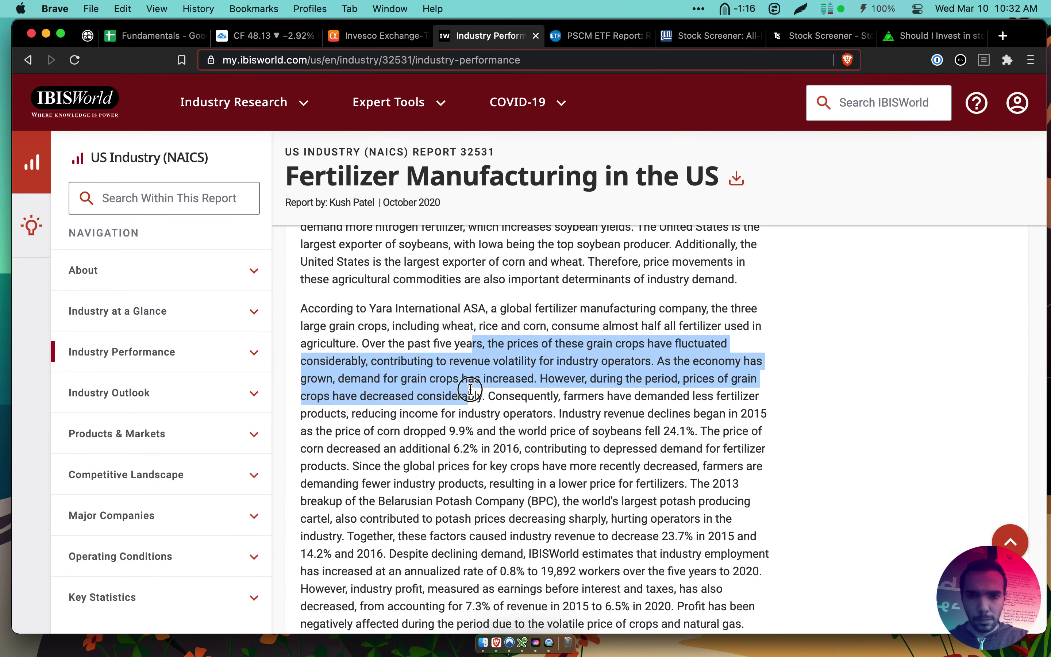
{"action": "left_click", "coordinate": [471, 390]}
{"action": "left_click_drag", "start_coordinate": [455, 343], "coordinate": [538, 379]}
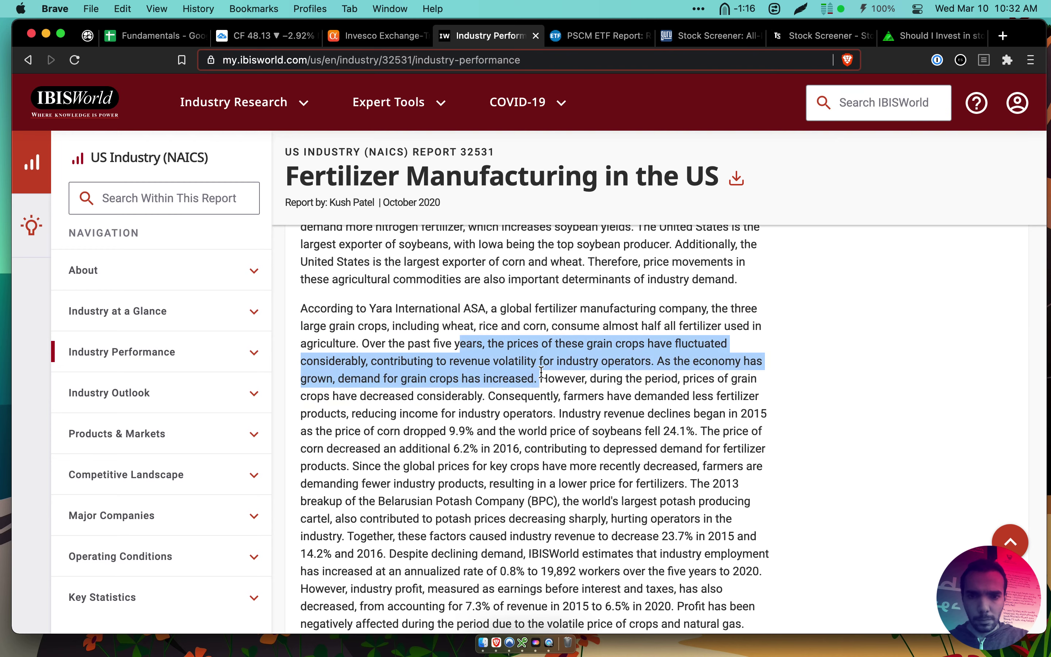
{"action": "left_click", "coordinate": [539, 375]}
{"action": "scroll", "coordinate": [541, 371], "scroll_direction": "down", "scroll_amount": 1}
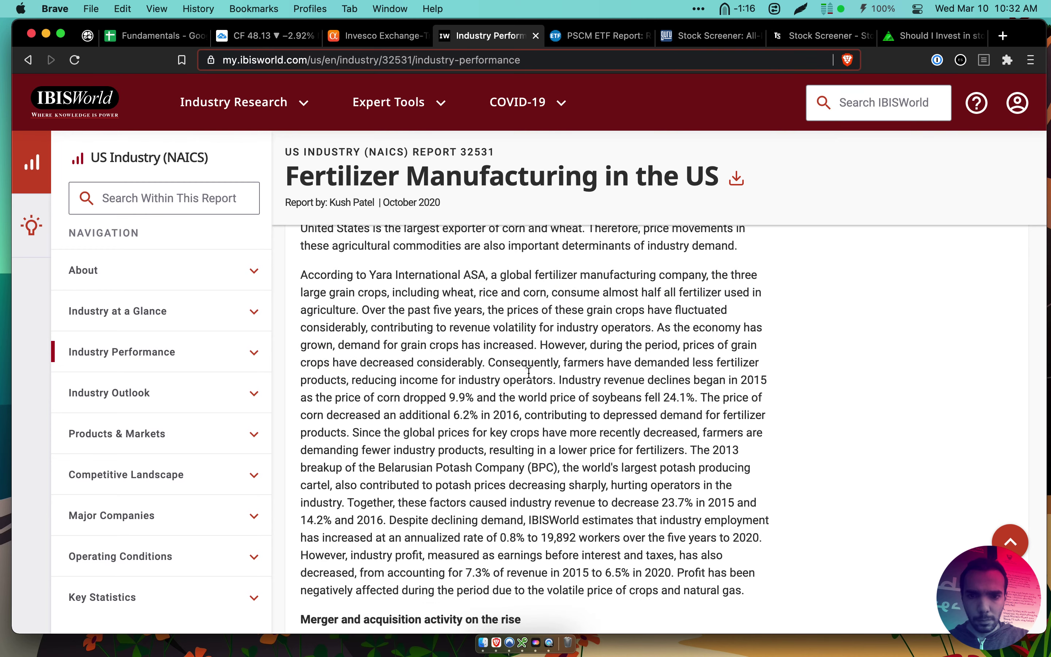
{"action": "left_click_drag", "start_coordinate": [587, 434], "coordinate": [593, 416]}
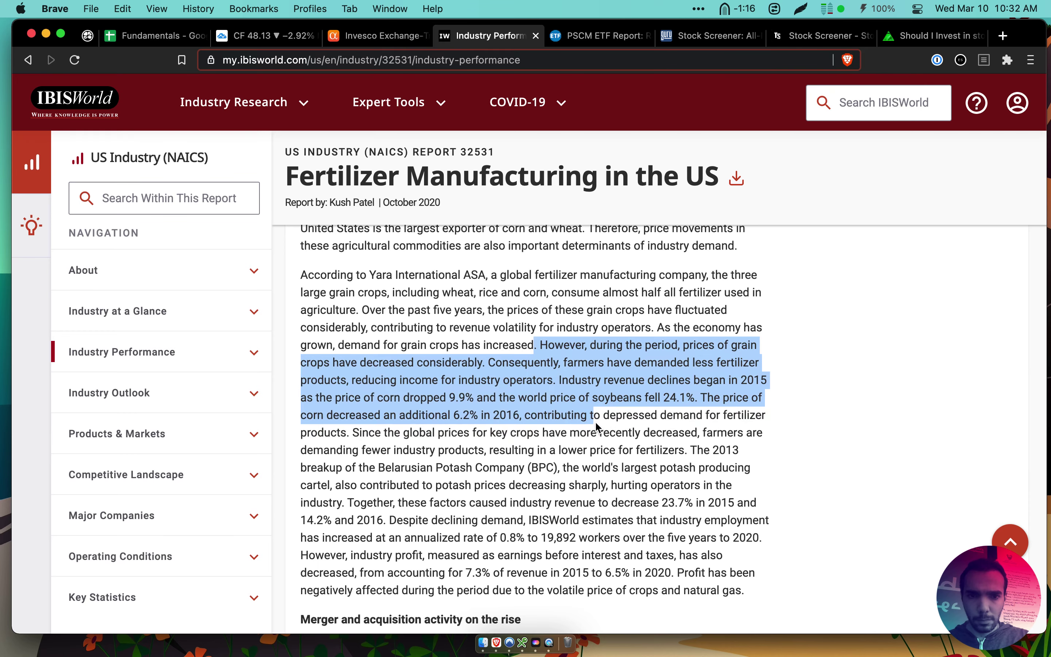
{"action": "scroll", "coordinate": [595, 424], "scroll_direction": "down", "scroll_amount": 2}
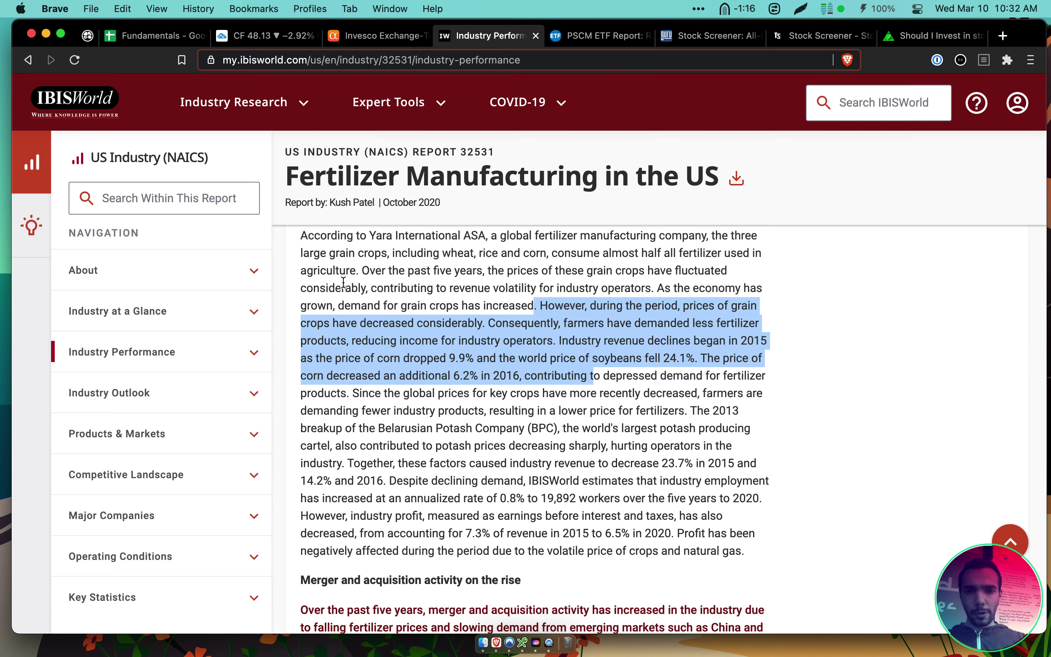
In the Roam outline, nest under the grain crops bullet "Prices of these items have dropped in recent period, resulting in lower demand for fertilizer"
{"action": "left_click", "coordinate": [89, 37]}
{"action": "key", "text": "Return"}
{"action": "key", "text": "Tab"}
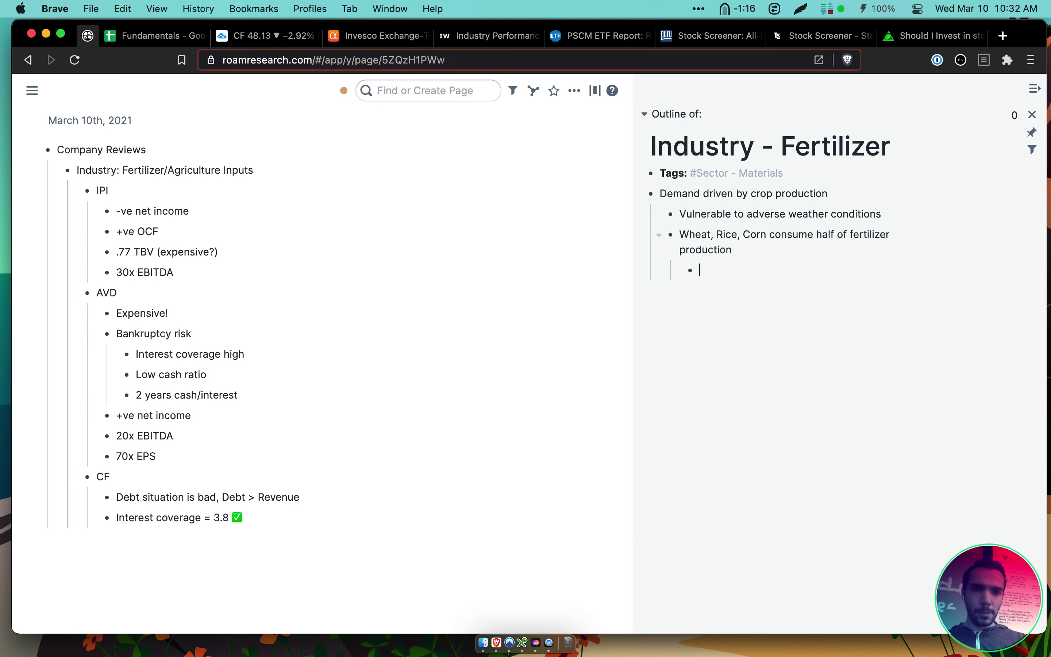
{"action": "type", "text": "[[c"}
{"action": "key", "text": "BackSpace"}
{"action": "key", "text": "BackSpace"}
{"action": "key", "text": "BackSpace"}
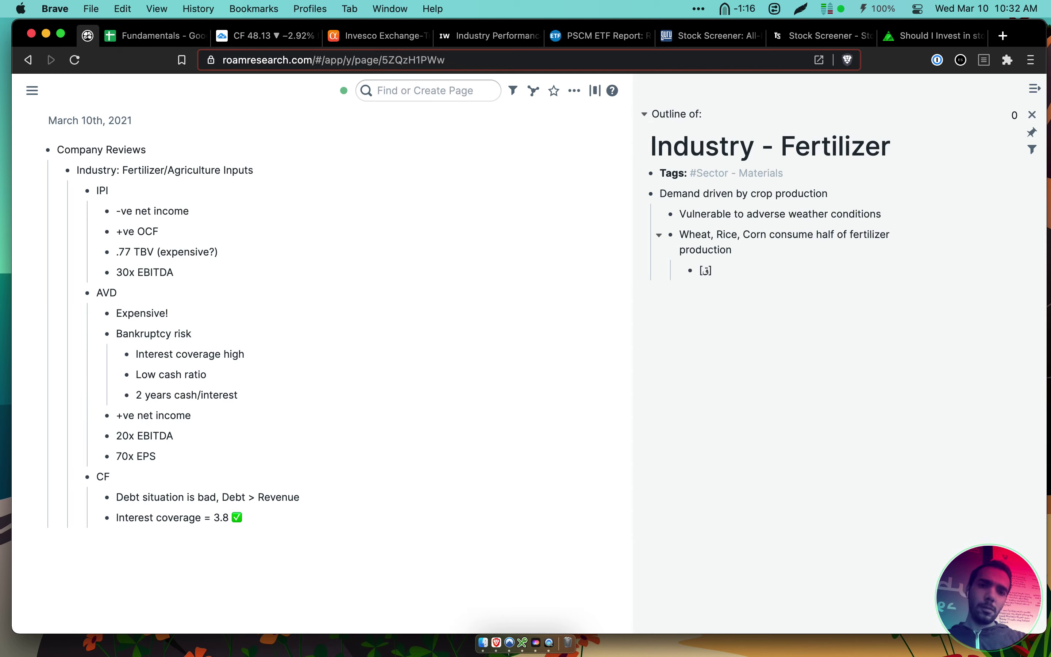
{"action": "type", "text": "Prices of "}
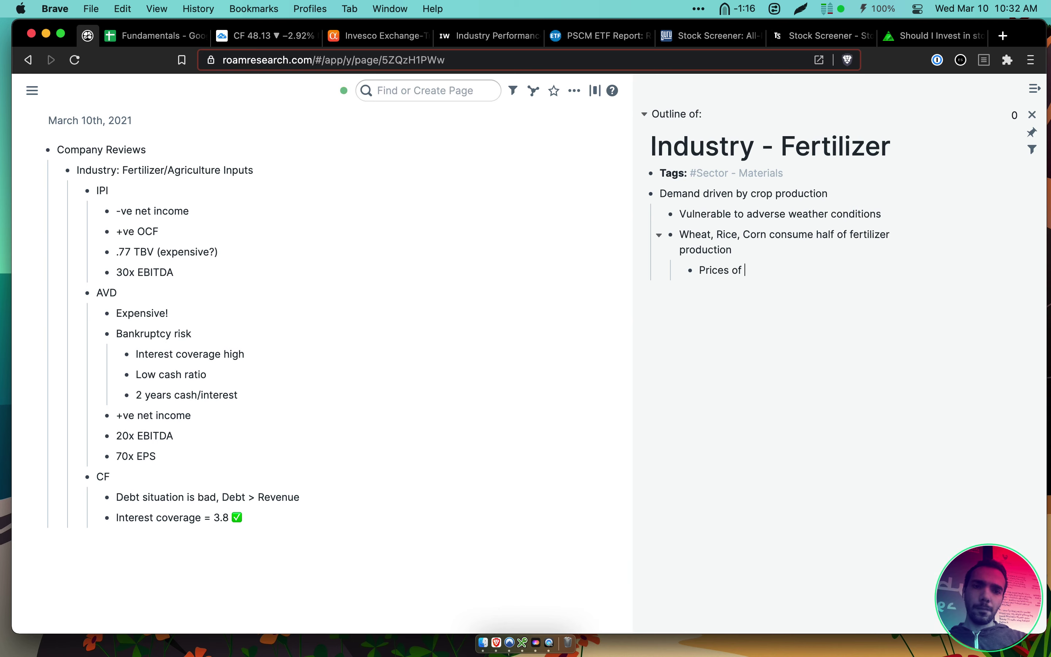
{"action": "type", "text": "thes"}
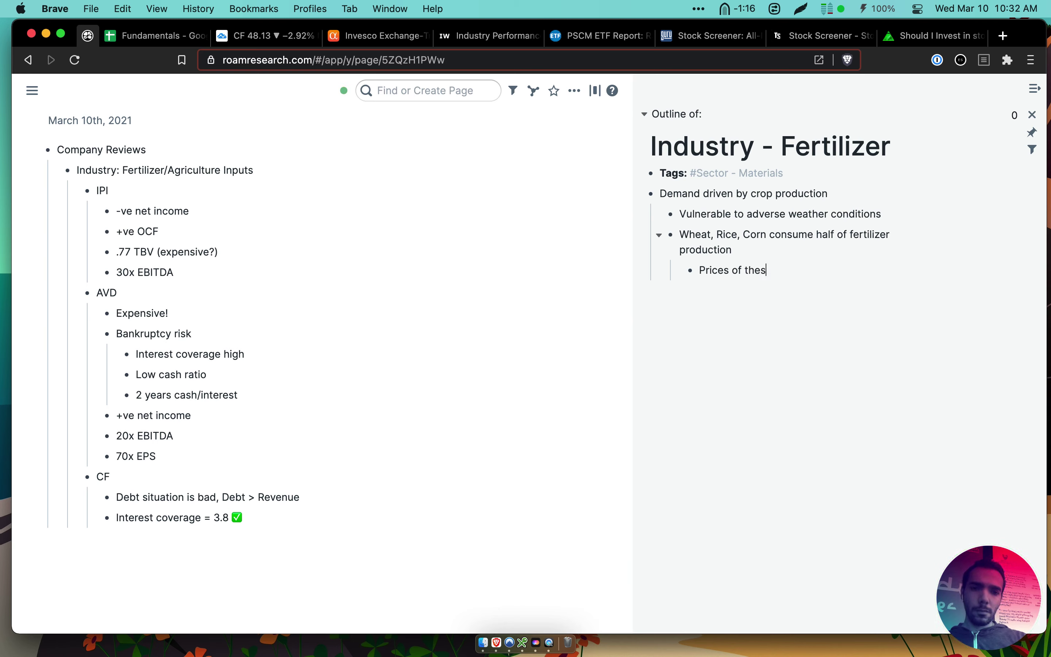
{"action": "type", "text": "e items have dropped"}
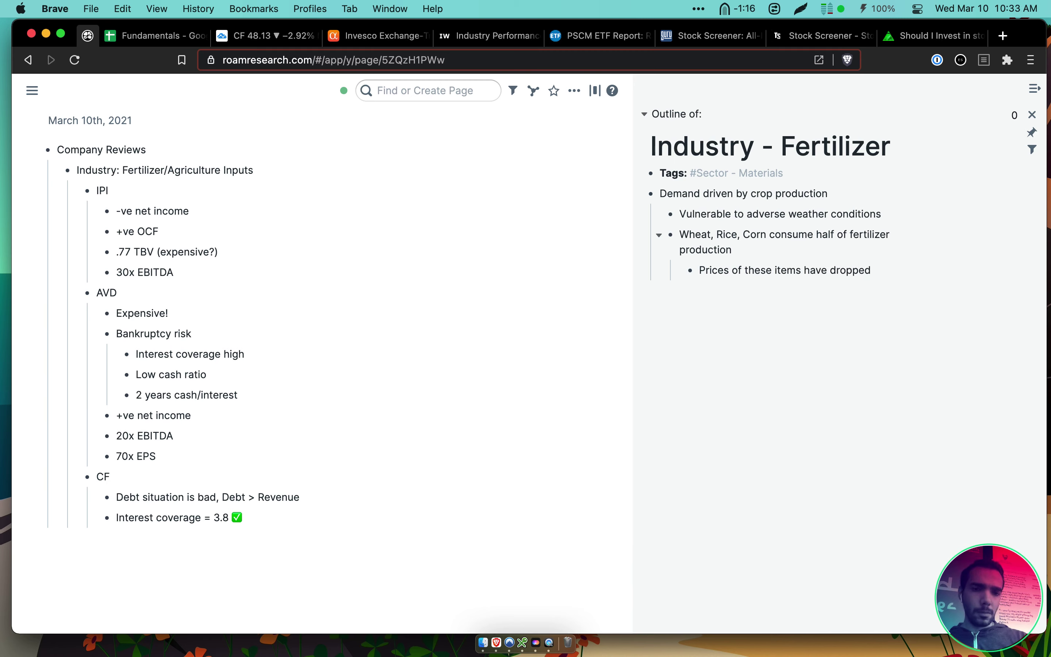
{"action": "type", "text": " in recent period, resul"}
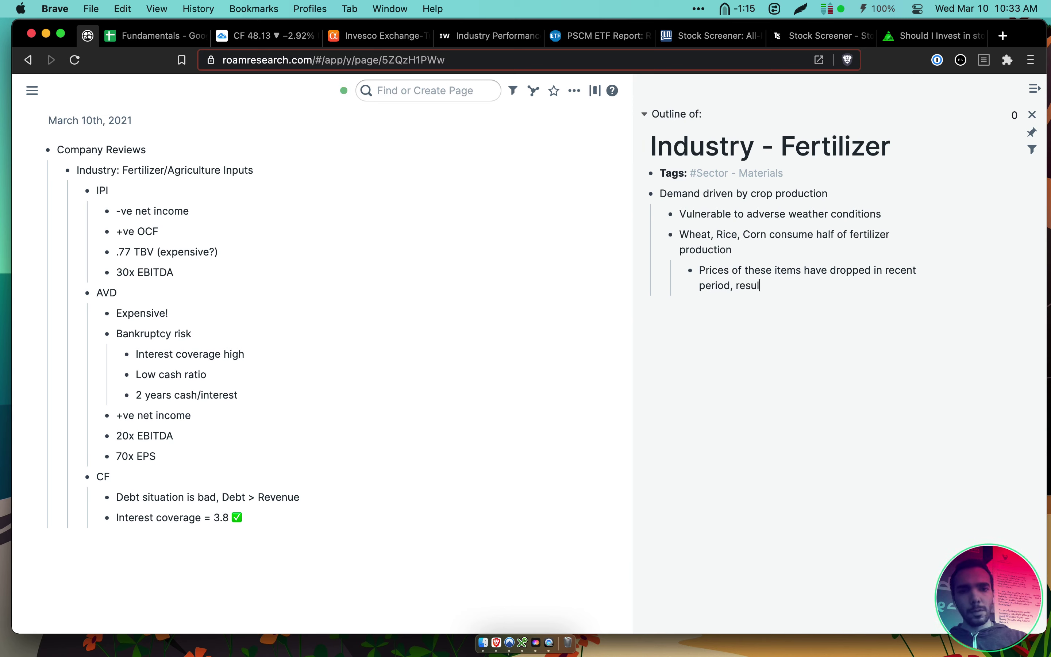
{"action": "type", "text": "ting in lower demand"}
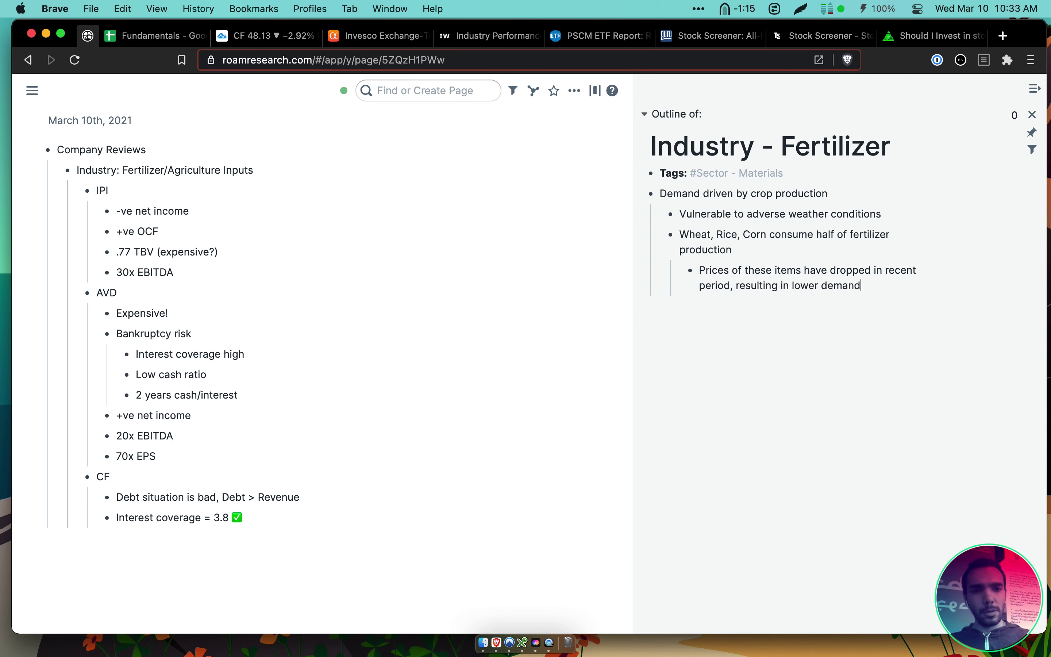
{"action": "type", "text": " for fertilizer"}
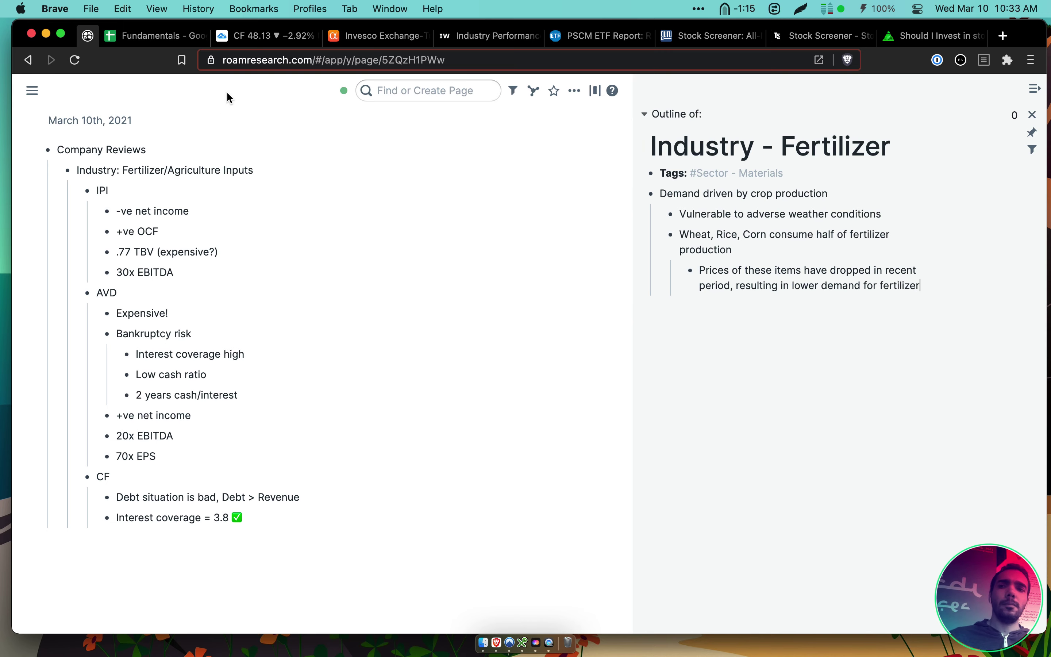
Return to the IBISWorld report and examine the passages on grain demand, crop price declines, industry revenue, employment and profit
{"action": "left_click", "coordinate": [378, 36]}
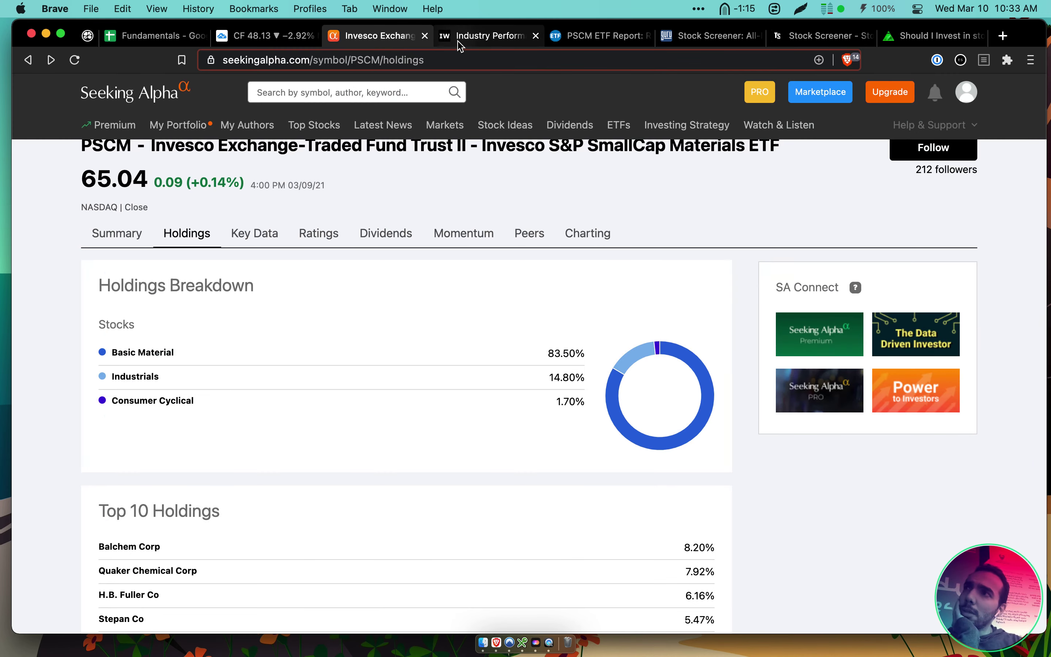
{"action": "left_click", "coordinate": [455, 37]}
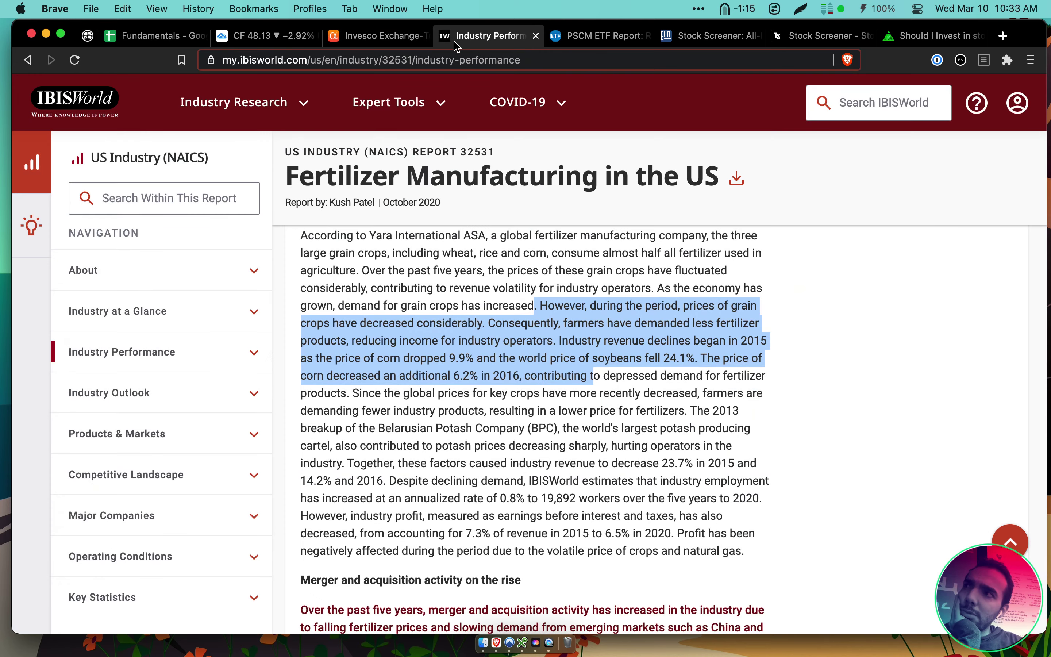
{"action": "scroll", "coordinate": [513, 300], "scroll_direction": "down", "scroll_amount": 2}
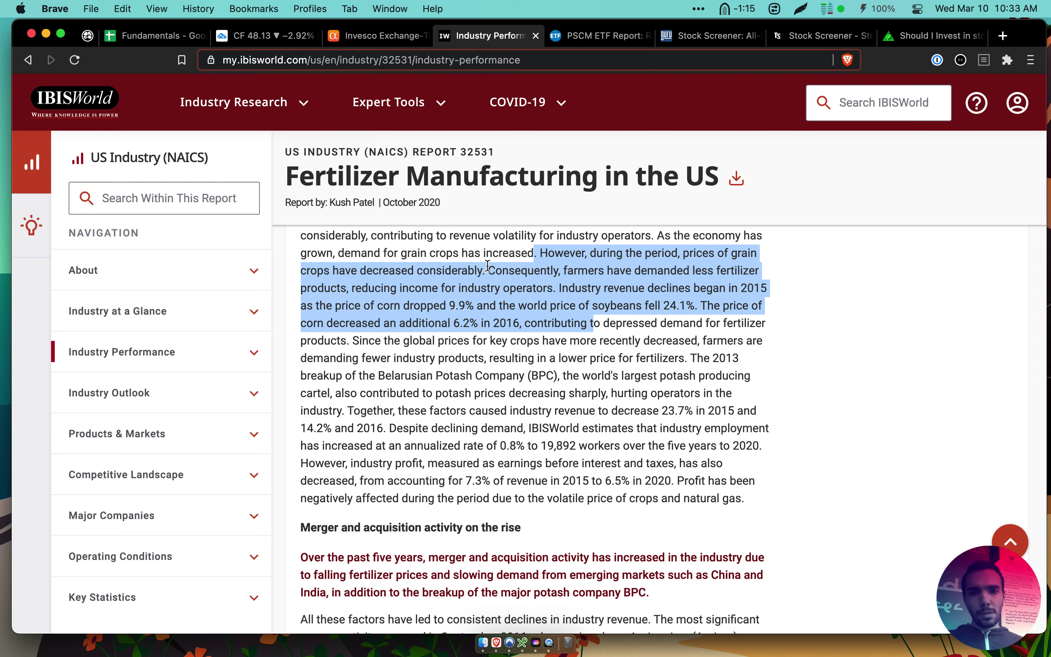
{"action": "left_click", "coordinate": [527, 252]}
{"action": "left_click_drag", "start_coordinate": [538, 253], "coordinate": [654, 237]}
{"action": "scroll", "coordinate": [652, 237], "scroll_direction": "up", "scroll_amount": 1}
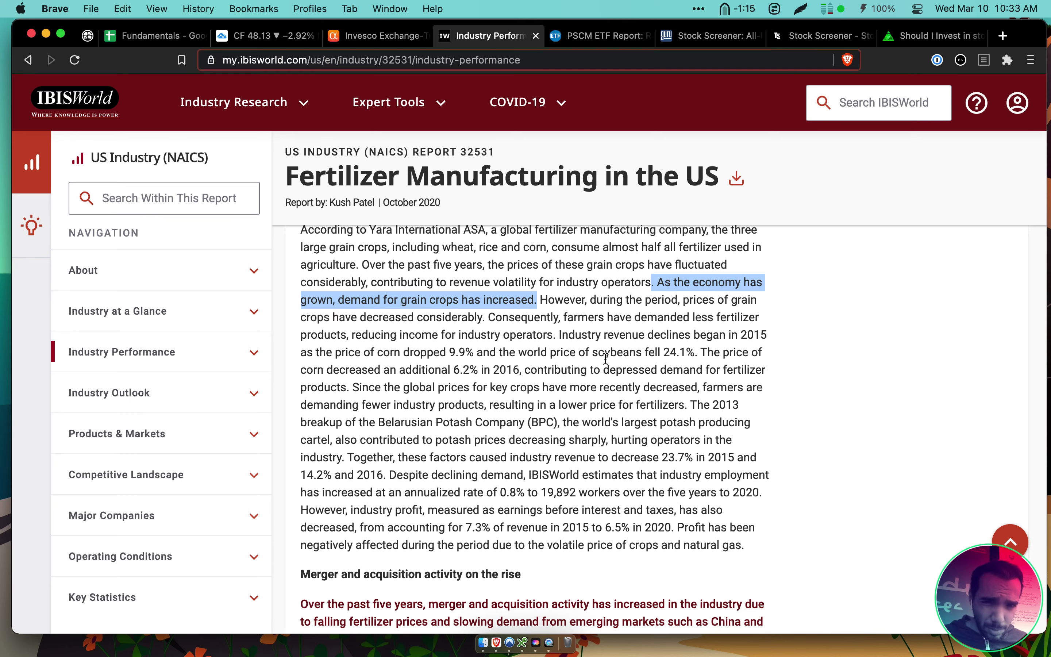
{"action": "scroll", "coordinate": [605, 359], "scroll_direction": "down", "scroll_amount": 2}
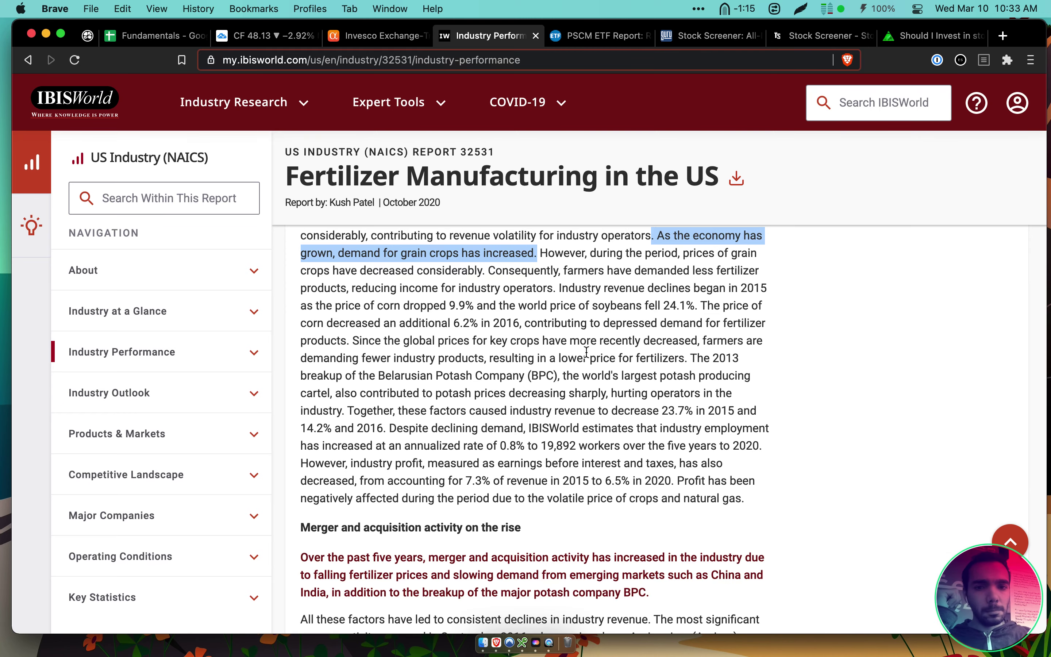
{"action": "scroll", "coordinate": [594, 374], "scroll_direction": "down", "scroll_amount": 2}
{"action": "left_click_drag", "start_coordinate": [573, 271], "coordinate": [613, 342]}
{"action": "left_click", "coordinate": [613, 342]}
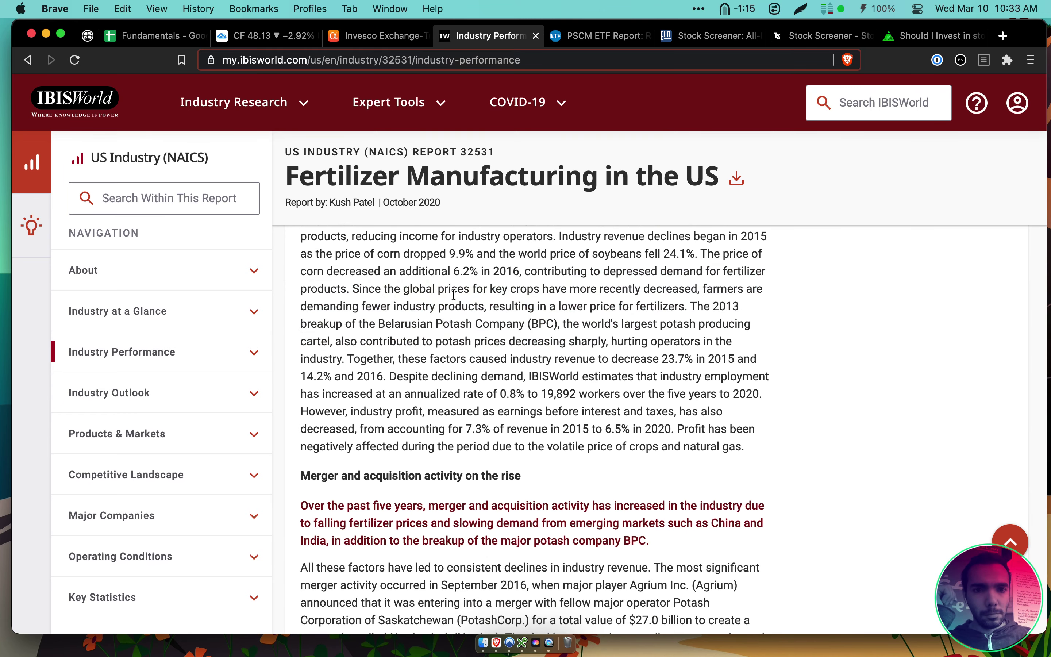
{"action": "left_click_drag", "start_coordinate": [352, 288], "coordinate": [481, 377]}
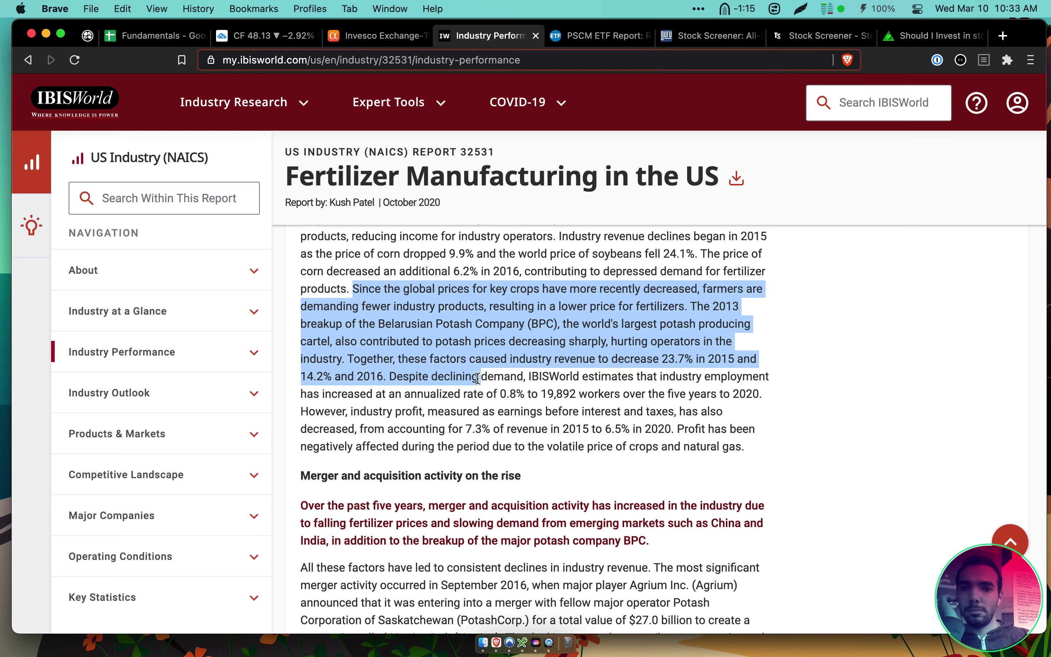
{"action": "left_click", "coordinate": [439, 377]}
{"action": "left_click_drag", "start_coordinate": [396, 377], "coordinate": [772, 452]}
{"action": "scroll", "coordinate": [772, 452], "scroll_direction": "down", "scroll_amount": 2}
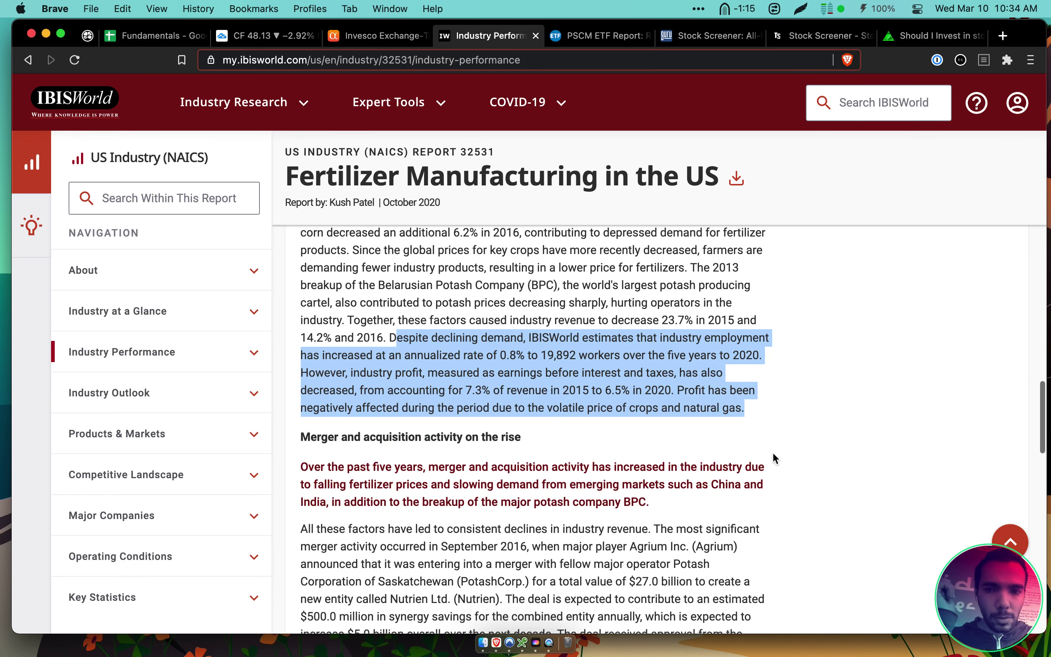
Examine the report's merger activity and international trade sections, focusing on exports, imports and the reliance on imported nitrogen and potash
{"action": "scroll", "coordinate": [772, 452], "scroll_direction": "down", "scroll_amount": 5}
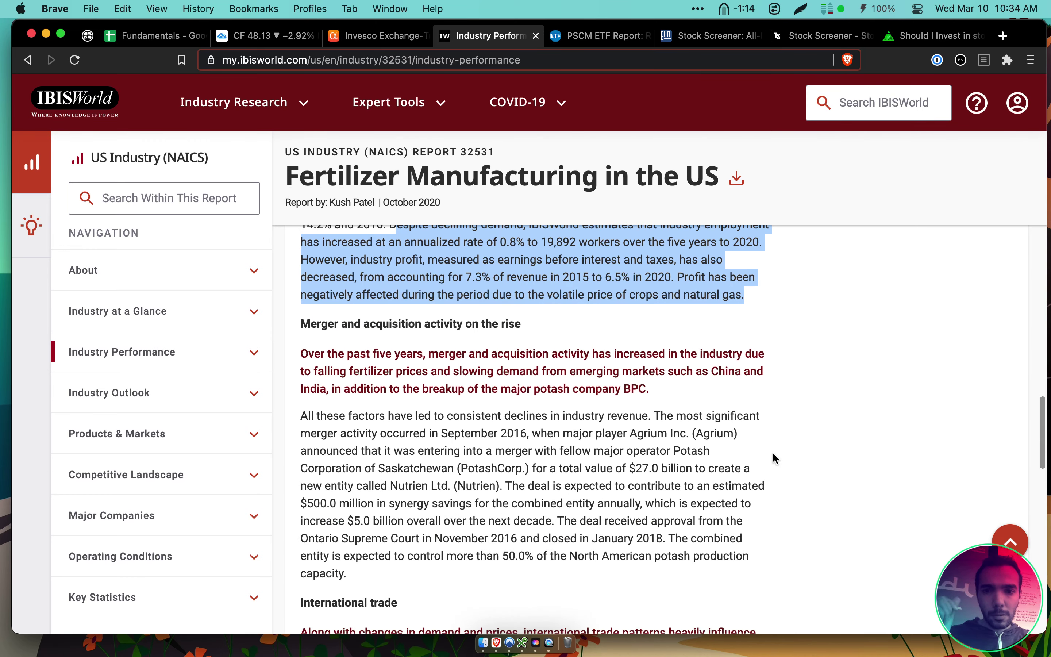
{"action": "left_click", "coordinate": [635, 404]}
{"action": "scroll", "coordinate": [511, 392], "scroll_direction": "down", "scroll_amount": 15}
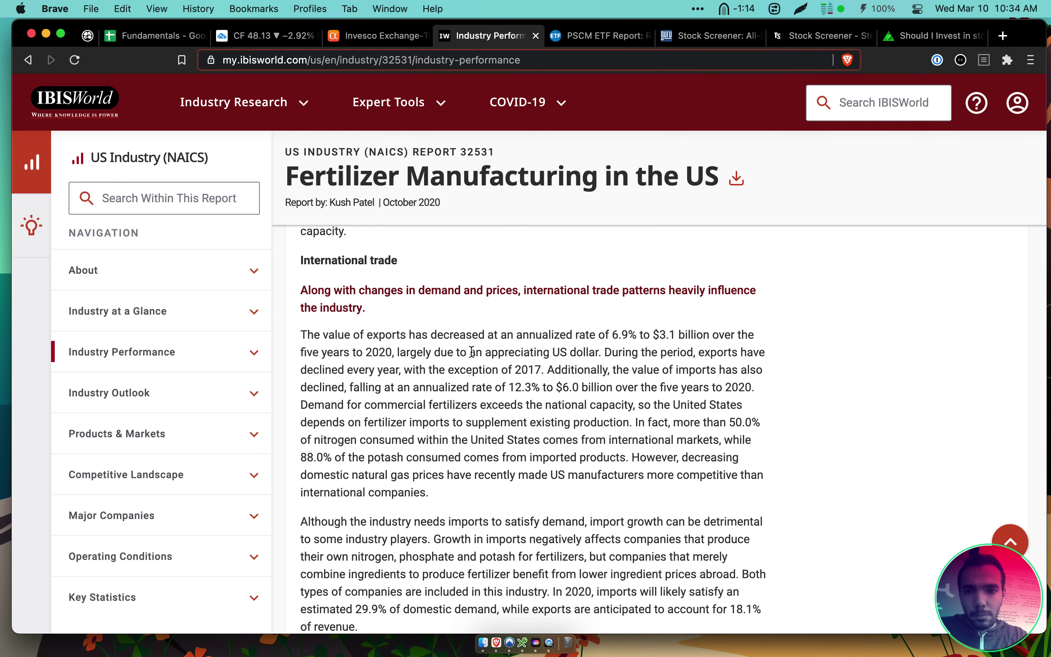
{"action": "triple_click", "coordinate": [471, 352]}
{"action": "scroll", "coordinate": [498, 370], "scroll_direction": "down", "scroll_amount": 1}
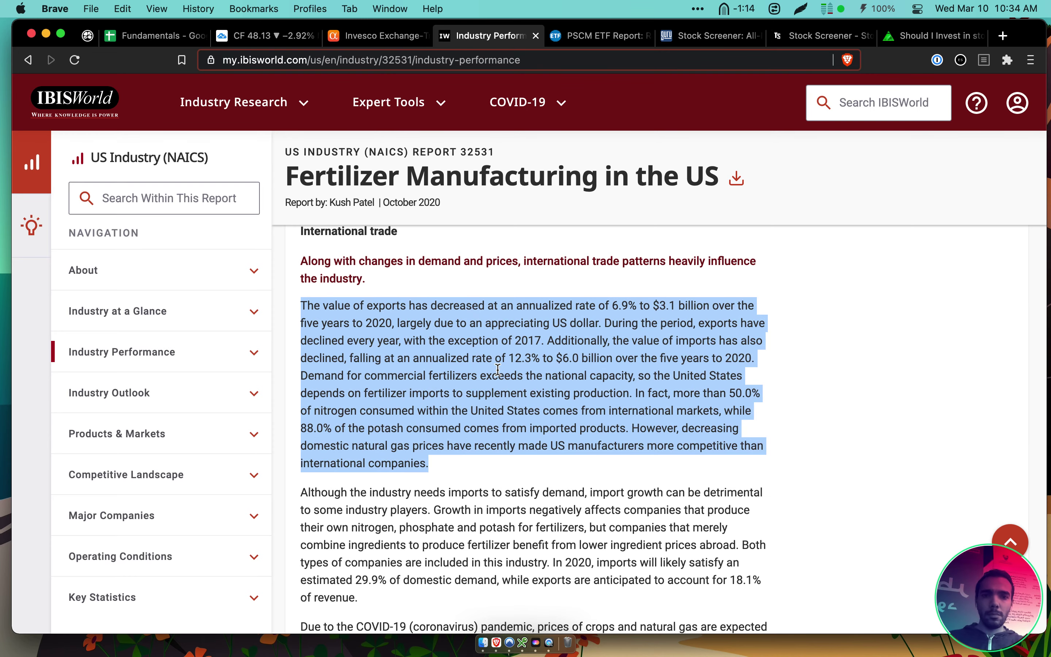
{"action": "left_click", "coordinate": [518, 357]}
{"action": "left_click_drag", "start_coordinate": [535, 342], "coordinate": [631, 370]}
{"action": "scroll", "coordinate": [547, 456], "scroll_direction": "down", "scroll_amount": 1}
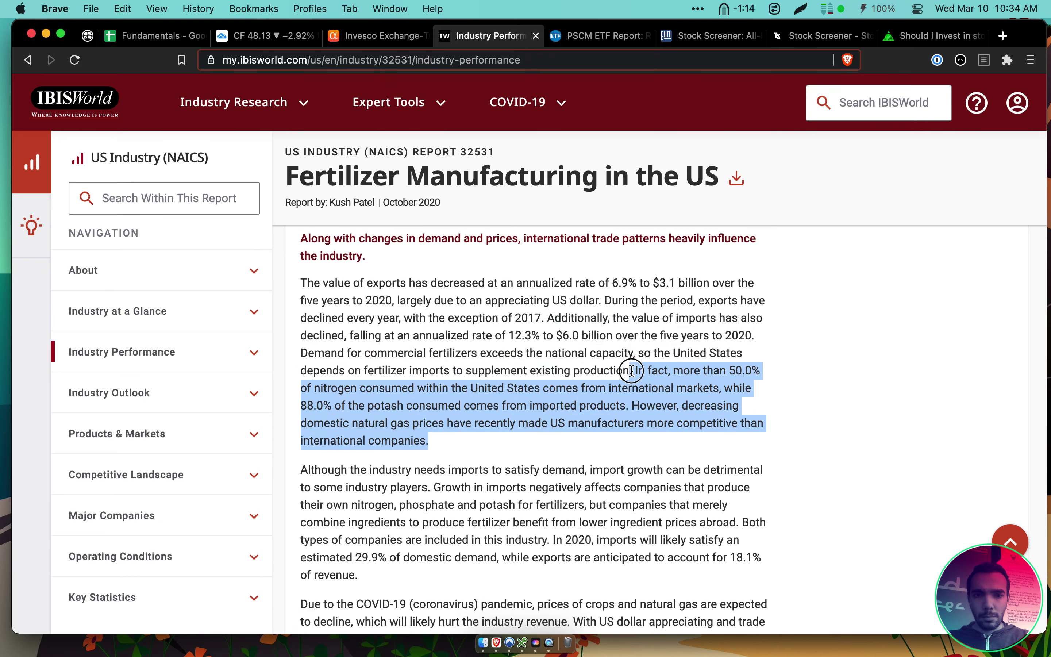
{"action": "scroll", "coordinate": [632, 371], "scroll_direction": "down", "scroll_amount": 2}
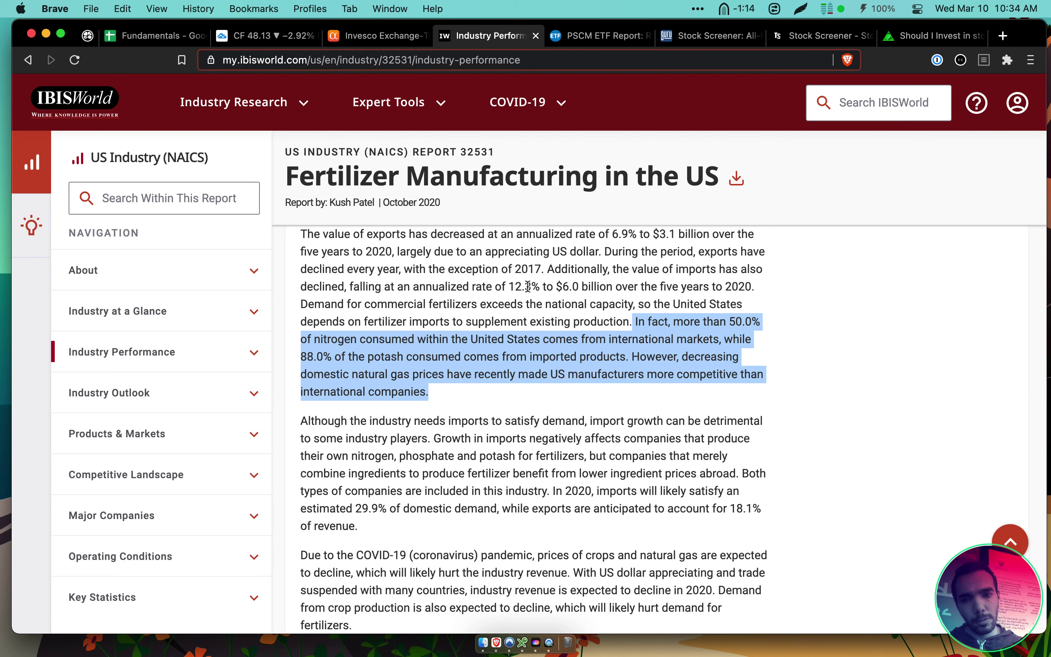
Switch to the Roam outline and add a top-level bullet "Potash/Nitrogen" below the crop production notes
{"action": "left_click", "coordinate": [88, 37]}
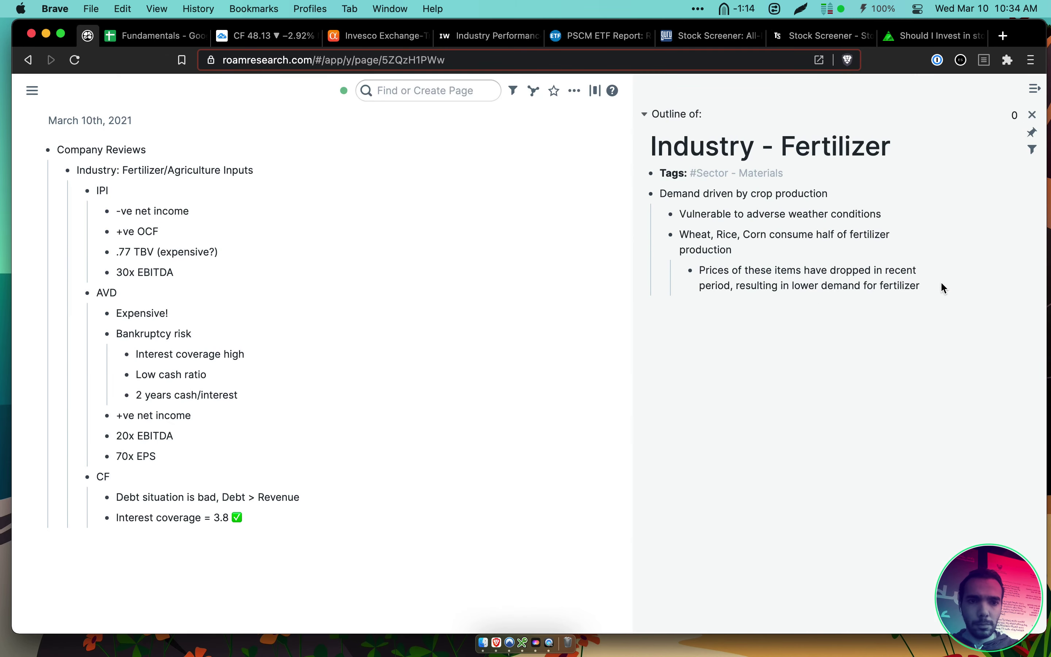
{"action": "left_click", "coordinate": [929, 282]}
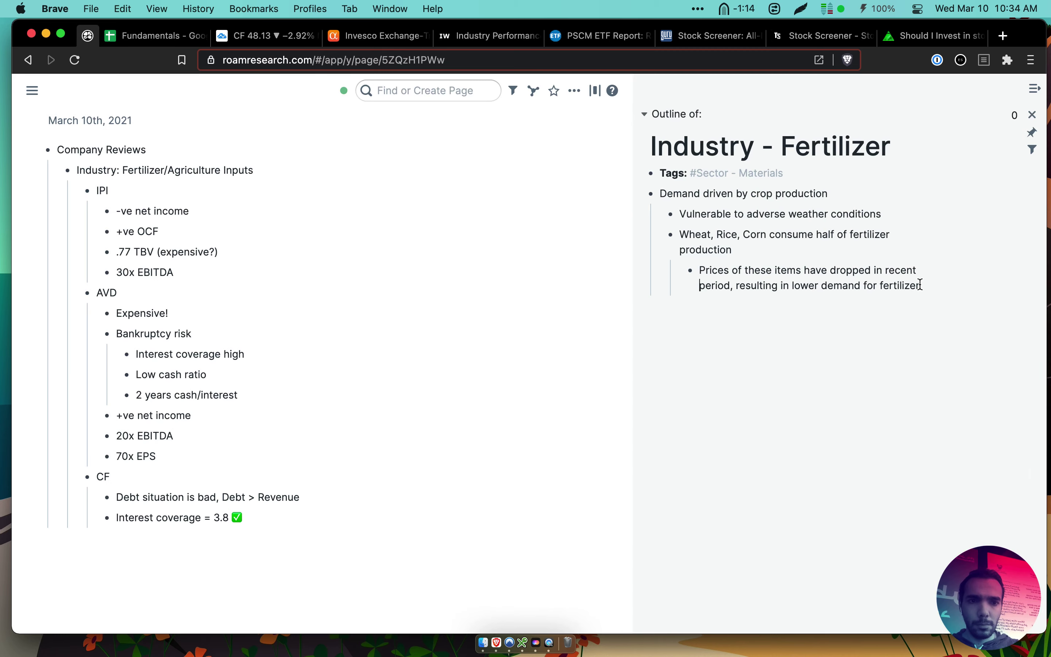
{"action": "key", "text": "Return"}
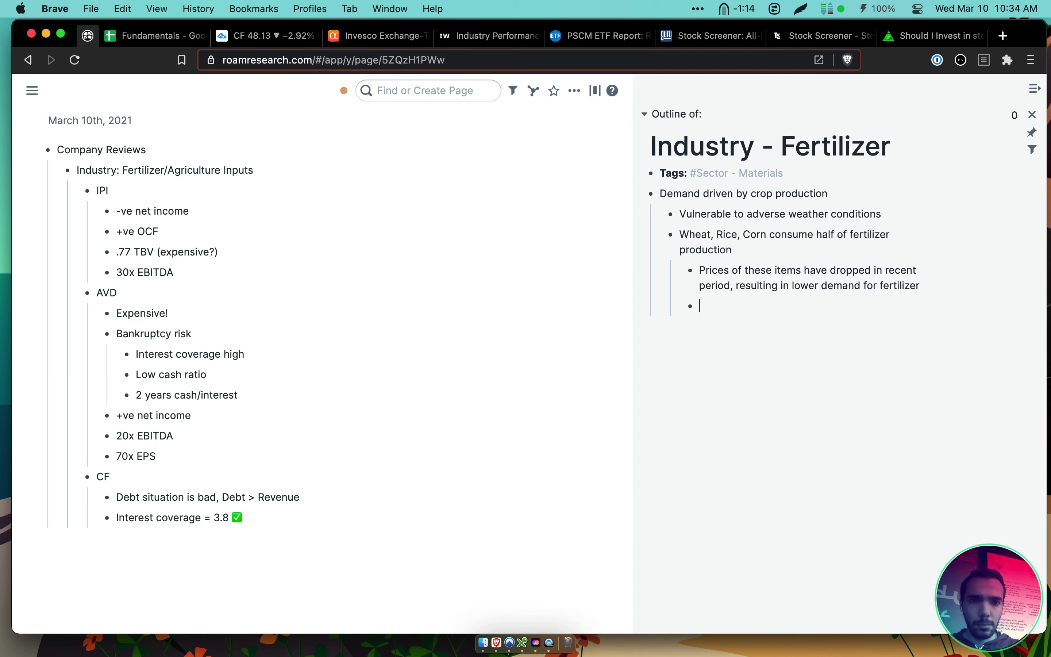
{"action": "key", "text": "shift+Tab"}
{"action": "key", "text": "shift+Tab"}
{"action": "type", "text": "Potash/Niot"}
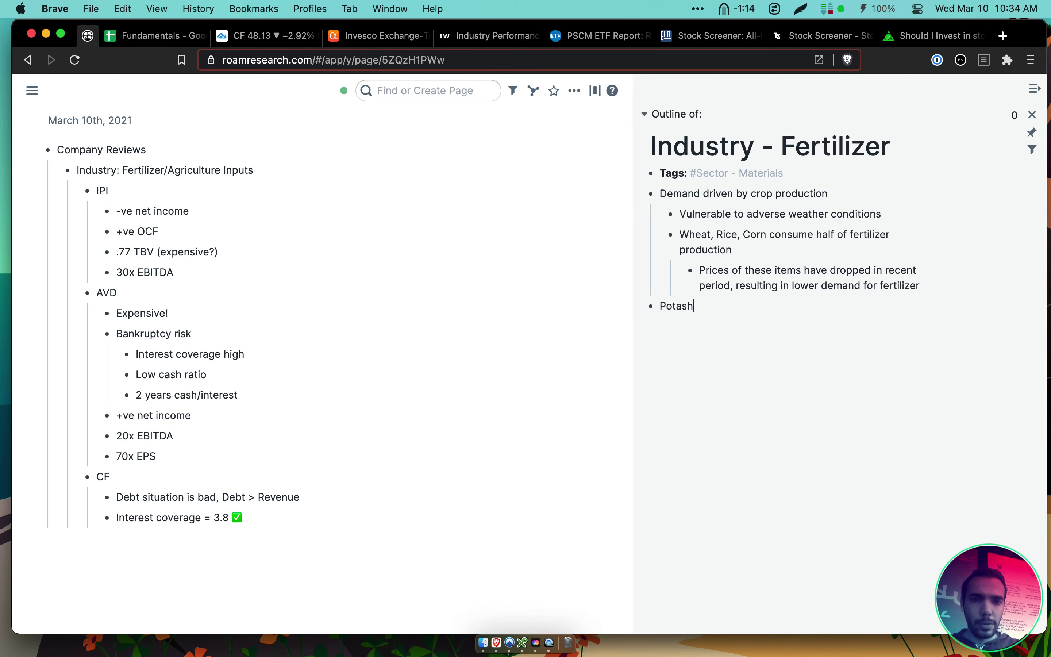
{"action": "key", "text": "BackSpace"}
{"action": "key", "text": "BackSpace"}
{"action": "type", "text": "trogen"}
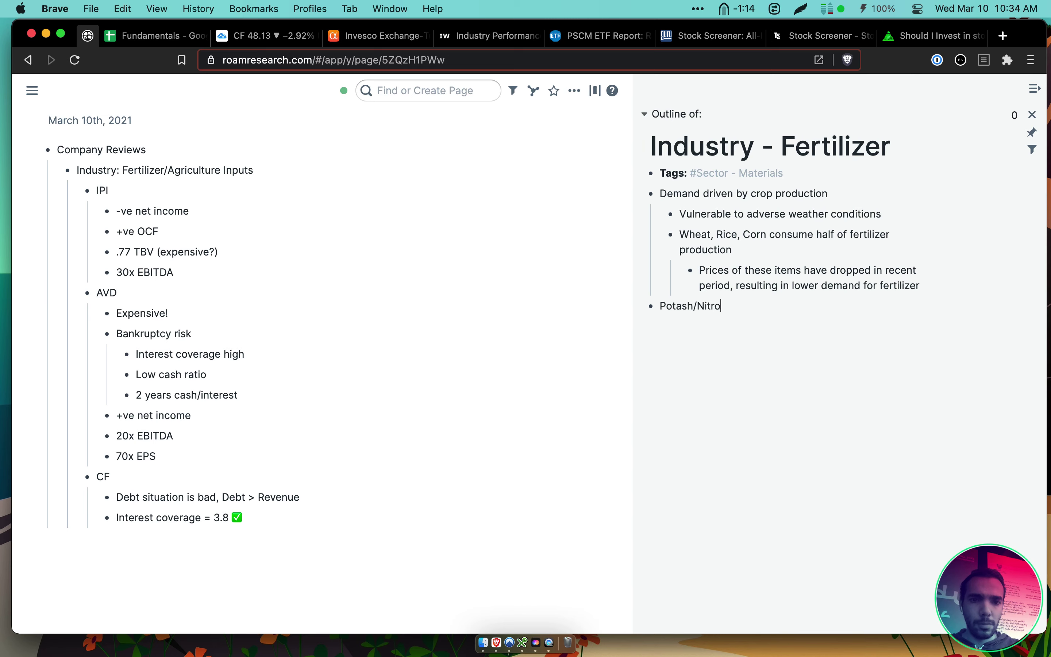
Extend the start of the new bullet so it reads ">50% of Potash/Nitrogen"
{"action": "left_click", "coordinate": [660, 306]}
{"action": "type", "text": ">50% f"}
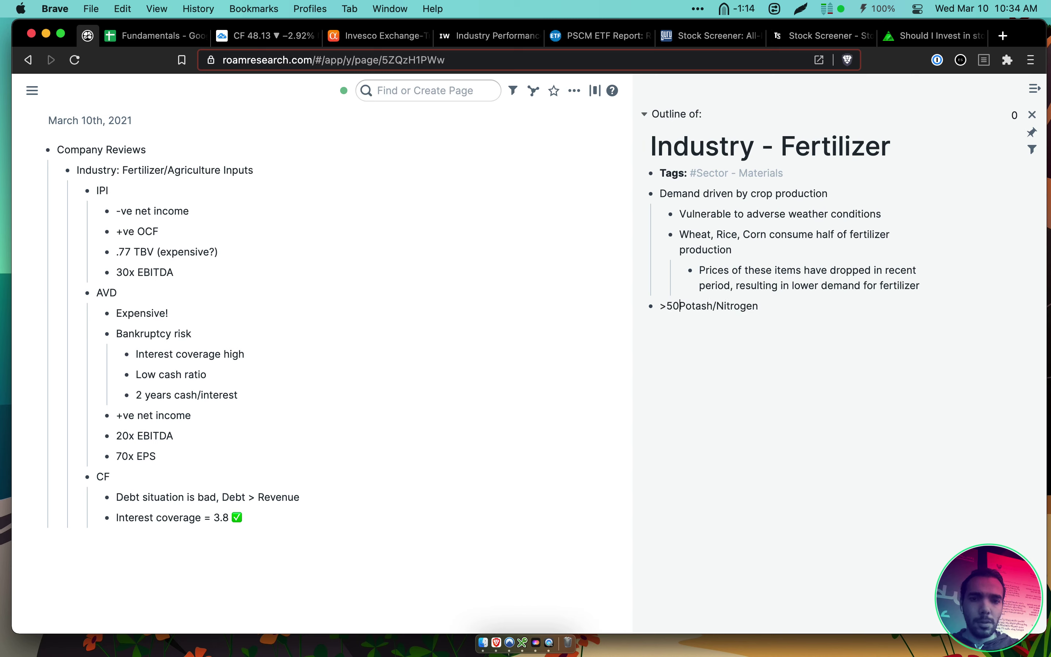
{"action": "key", "text": "BackSpace"}
{"action": "key", "text": "BackSpace"}
{"action": "type", "text": "of Potash/Nitrogen"}
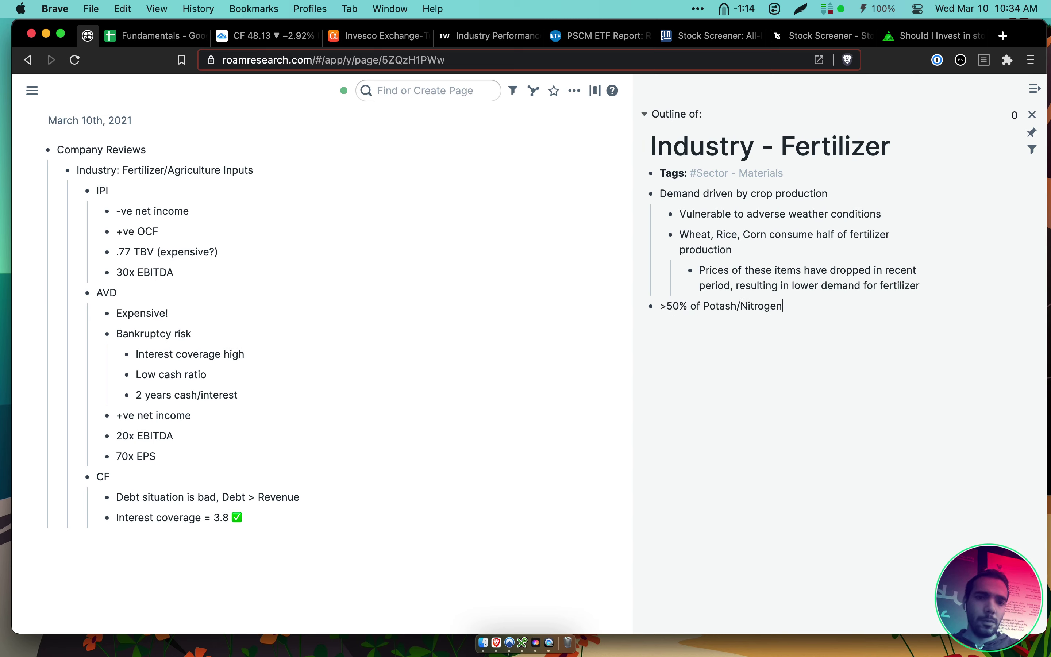
{"action": "type", "text": " in US comes f"}
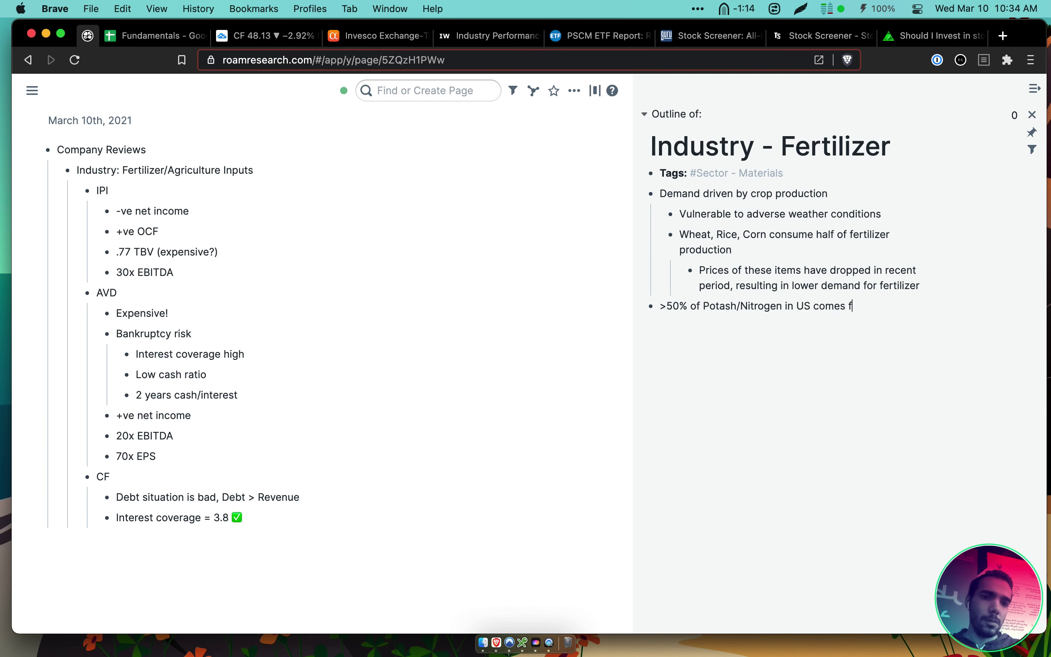
{"action": "type", "text": "rom outside"}
{"action": "key", "text": "Return"}
{"action": "key", "text": "Tab"}
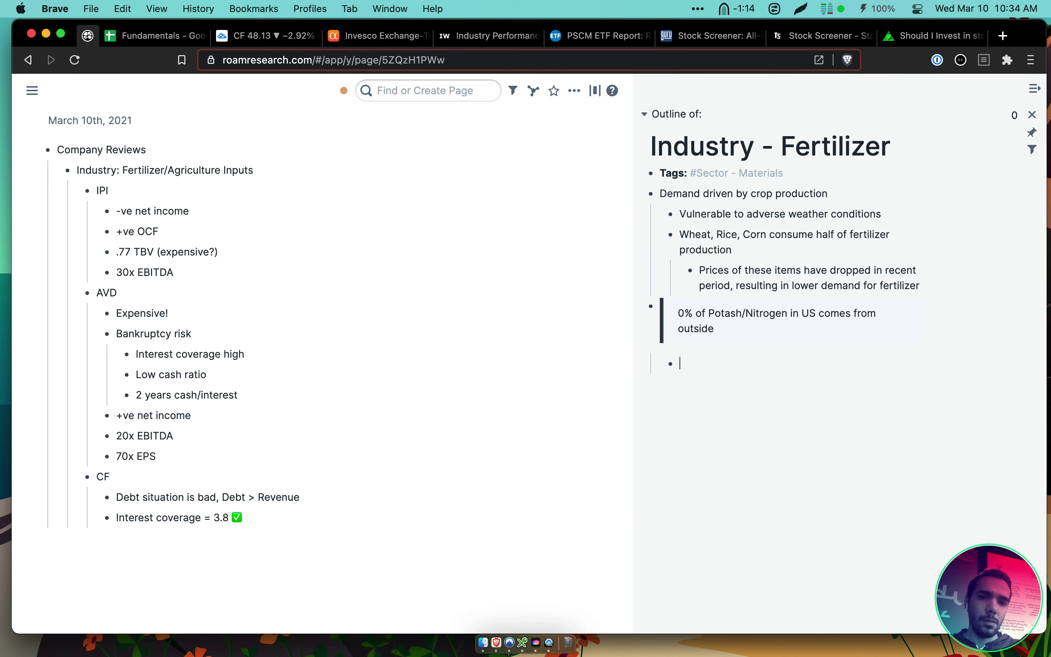
{"action": "key", "text": "super+z"}
{"action": "key", "text": "super+z"}
{"action": "key", "text": "super+z"}
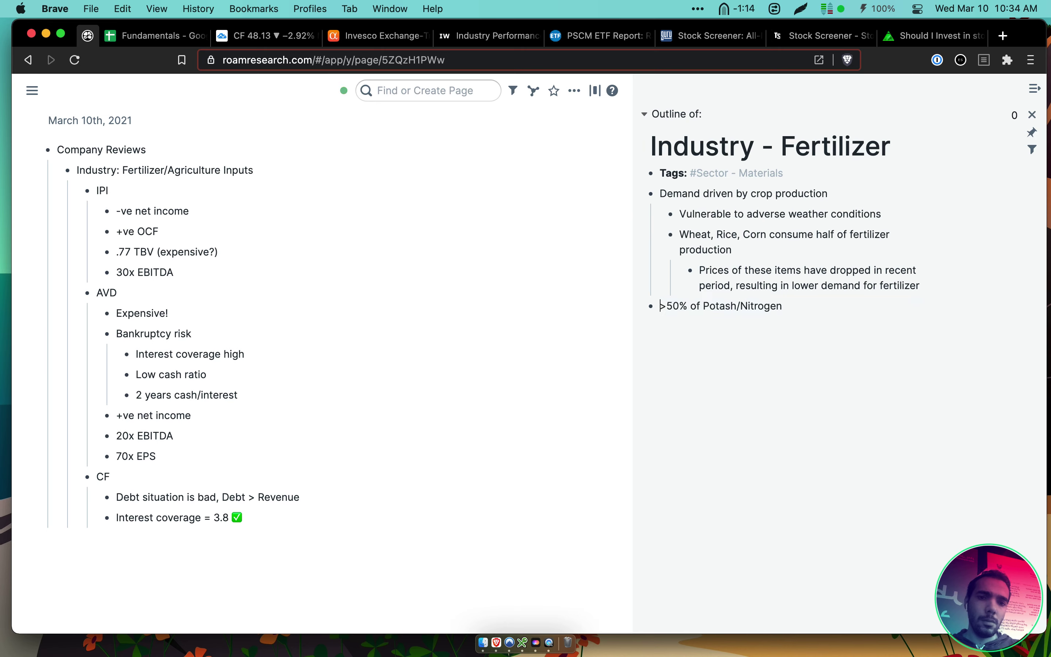
{"action": "key", "text": "super+shift+z"}
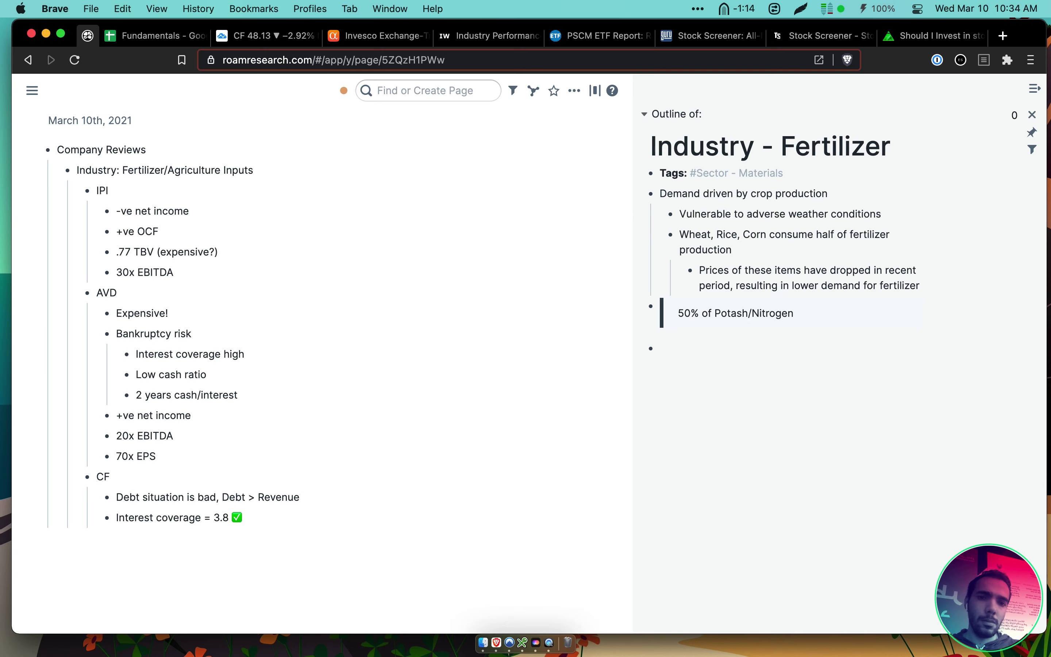
{"action": "key", "text": "super+z"}
Replace the ">" sign at the start of the Potash/Nitrogen bullet with "More than"
{"action": "key", "text": "Delete"}
{"action": "type", "text": "More tha"}
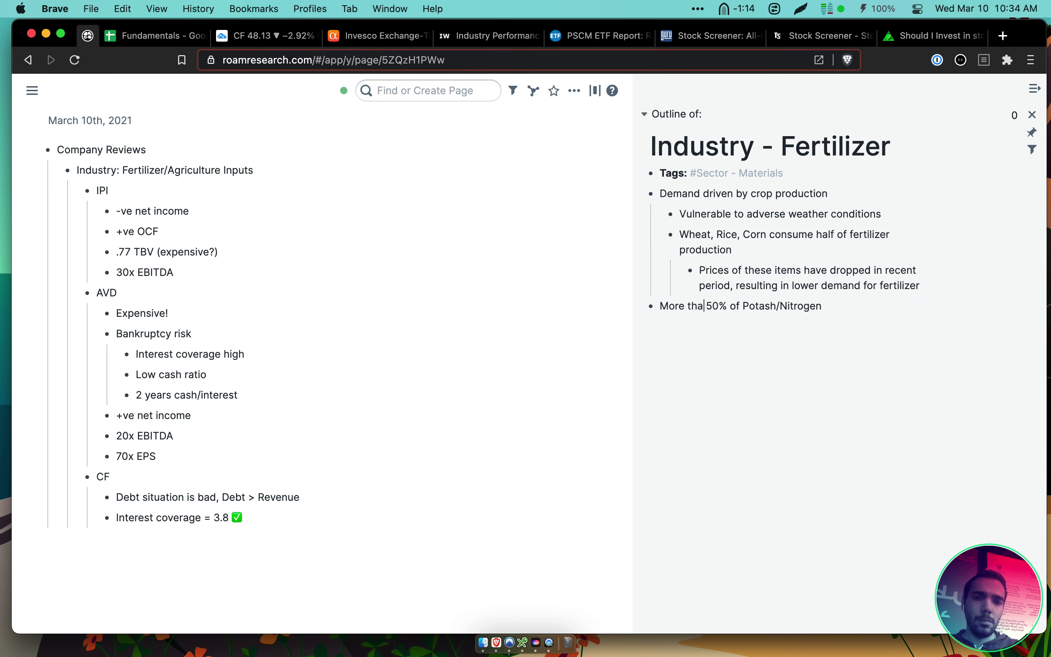
{"action": "type", "text": "n"}
Nest a bullet under the Potash/Nitrogen line reading "Stronger US dollar decreases demand"
{"action": "key", "text": "super+Right"}
{"action": "key", "text": "Return"}
{"action": "key", "text": "Tab"}
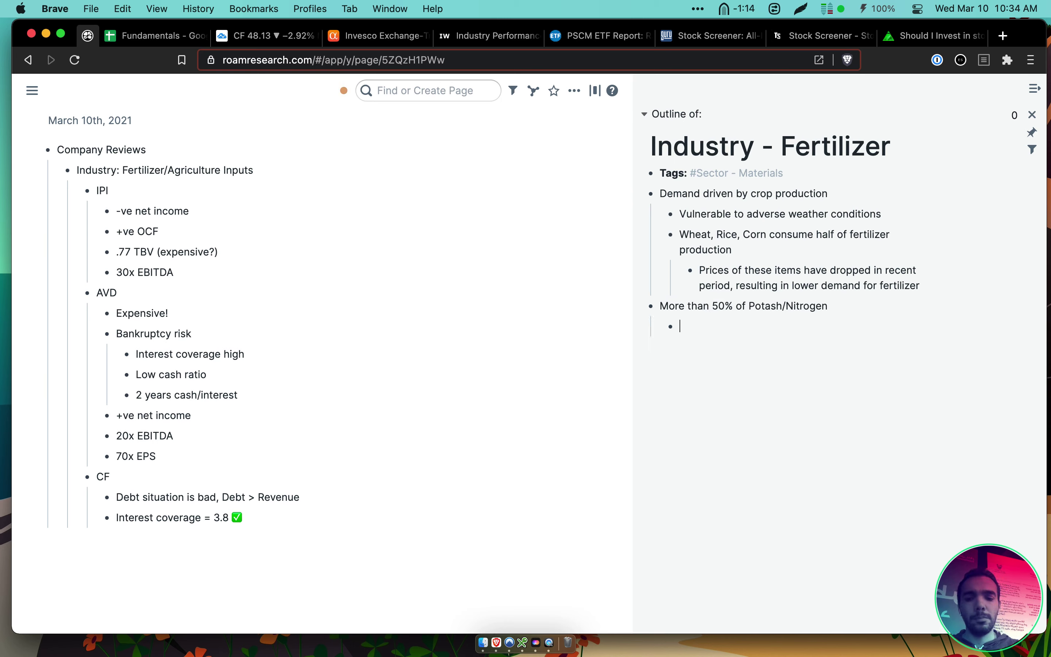
{"action": "type", "text": "Stronger US d"}
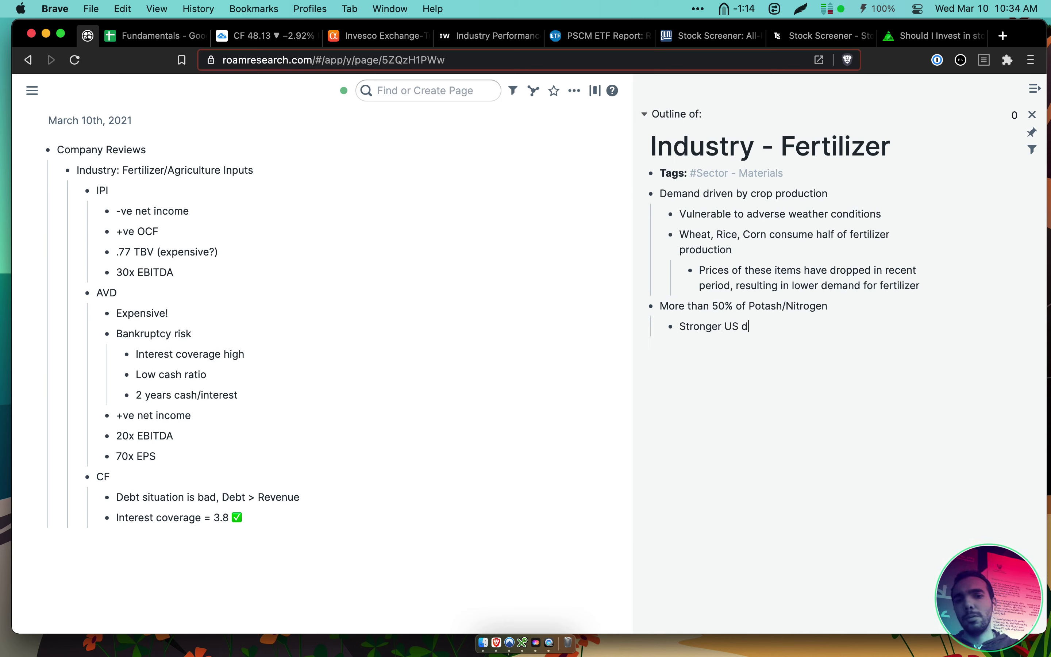
{"action": "type", "text": "ollar decre"}
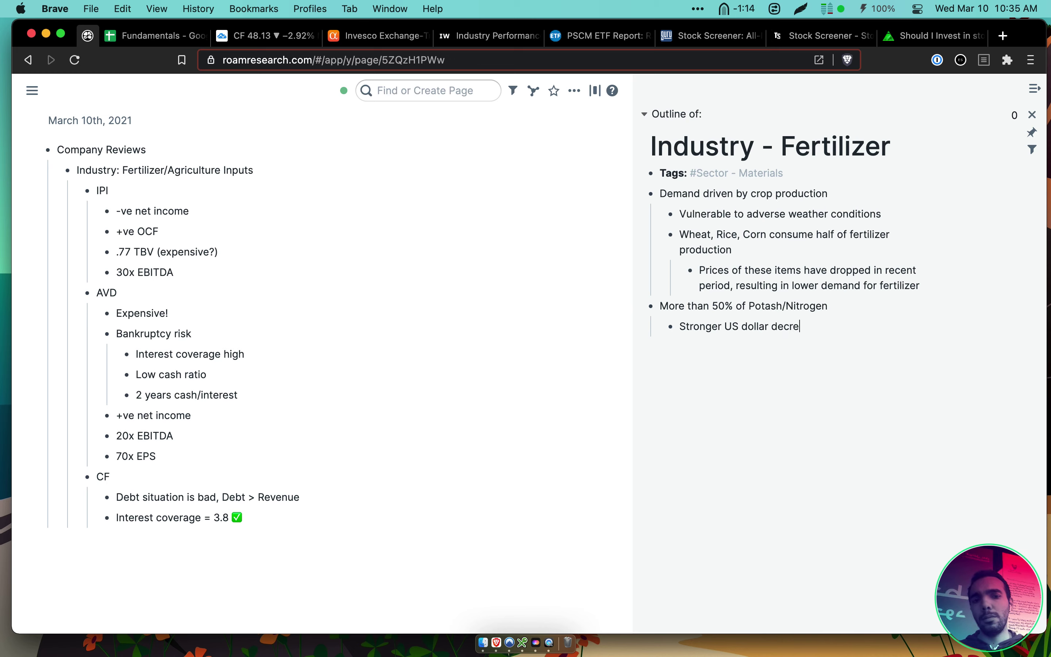
{"action": "type", "text": "ases demand"}
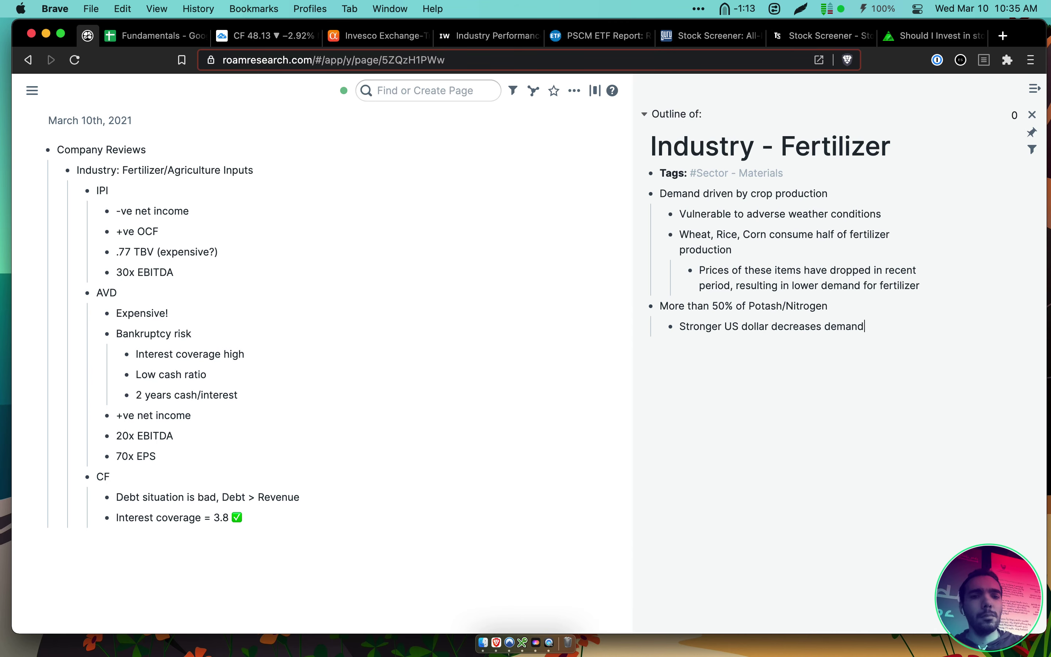
Reword the end of the nested US dollar bullet so it reads "Stronger US dollar increases imports"
{"action": "key", "text": "alt+shift+Left"}
{"action": "key", "text": "alt+shift+Left"}
{"action": "type", "text": "inc"}
{"action": "key", "text": "BackSpace"}
{"action": "key", "text": "BackSpace"}
{"action": "type", "text": "nc"}
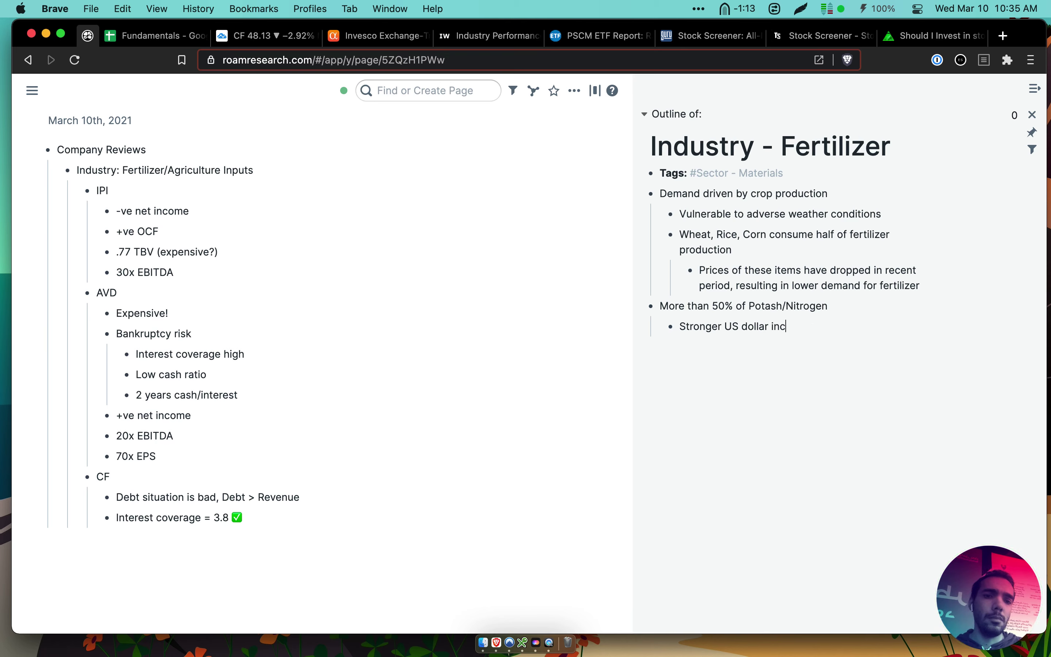
{"action": "type", "text": "reases imports"}
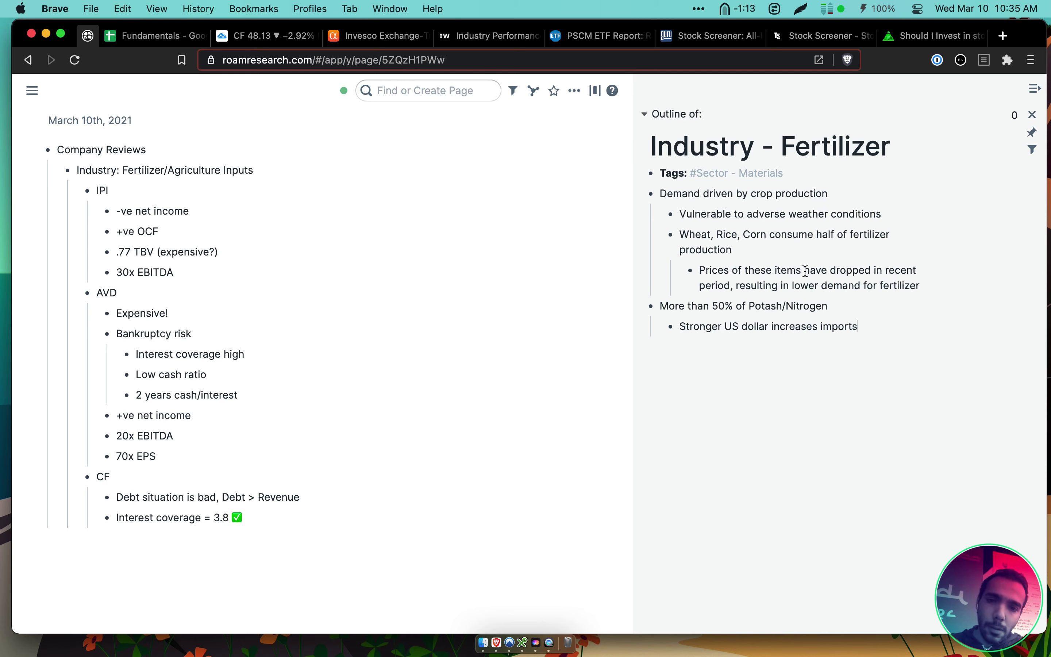
Switch to the TradingView chart of CF Industries and view its price over 3 months and at a 4-hour interval
{"action": "left_click", "coordinate": [263, 39]}
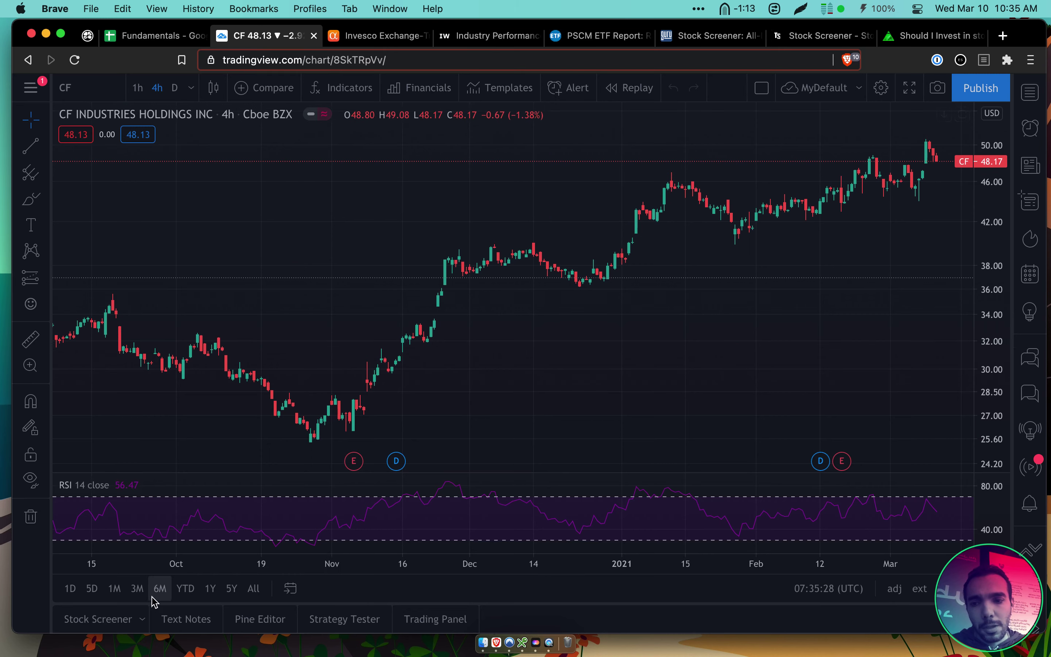
{"action": "left_click", "coordinate": [137, 588]}
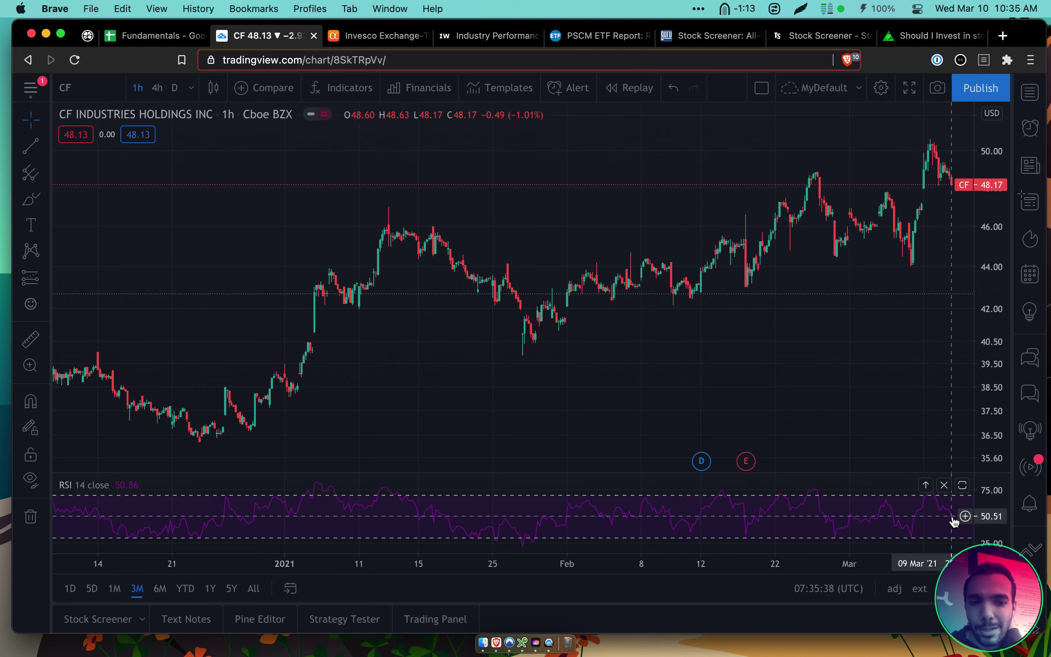
{"action": "left_click", "coordinate": [162, 89]}
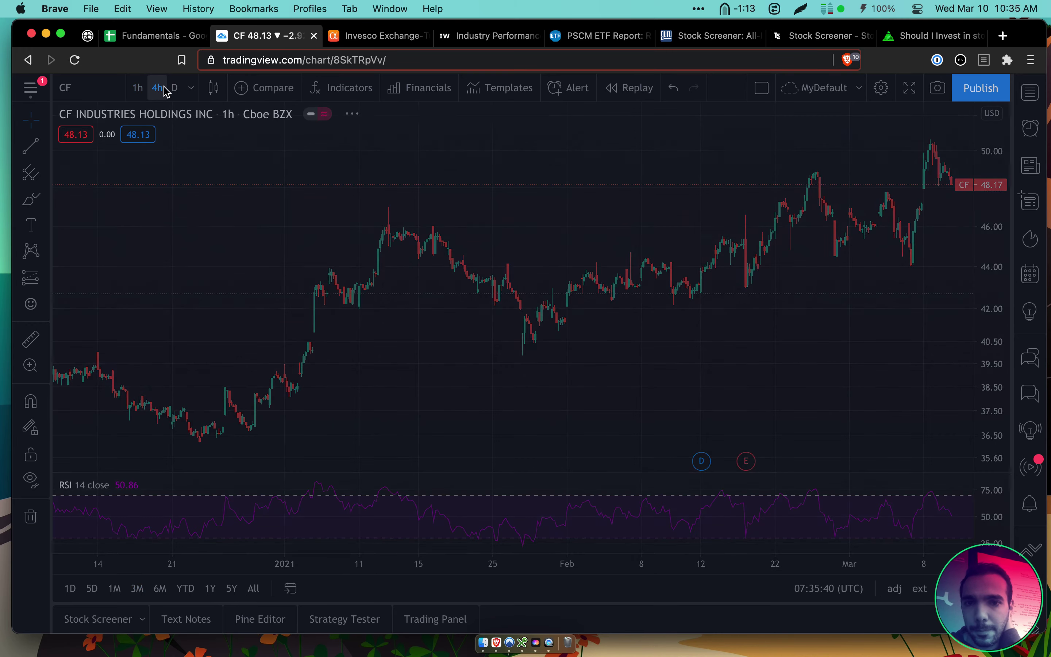
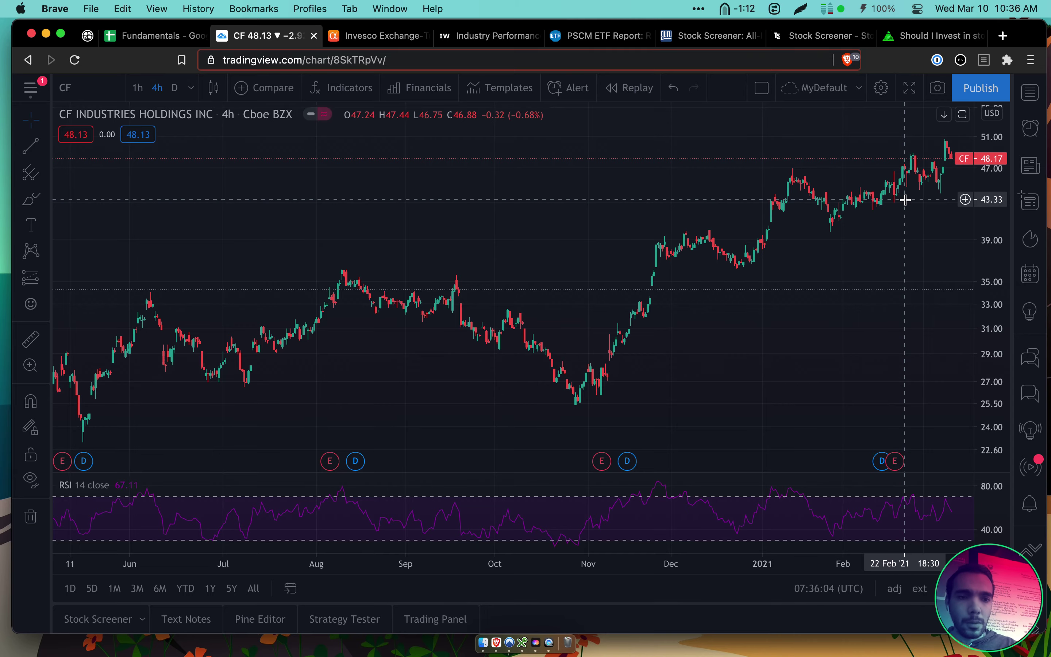
Switch to the Fundamentals spreadsheet and compare CF's current and '20 prices, reviewing the per-share and debt rows
{"action": "left_click", "coordinate": [150, 36]}
{"action": "scroll", "coordinate": [858, 346], "scroll_direction": "down", "scroll_amount": 6}
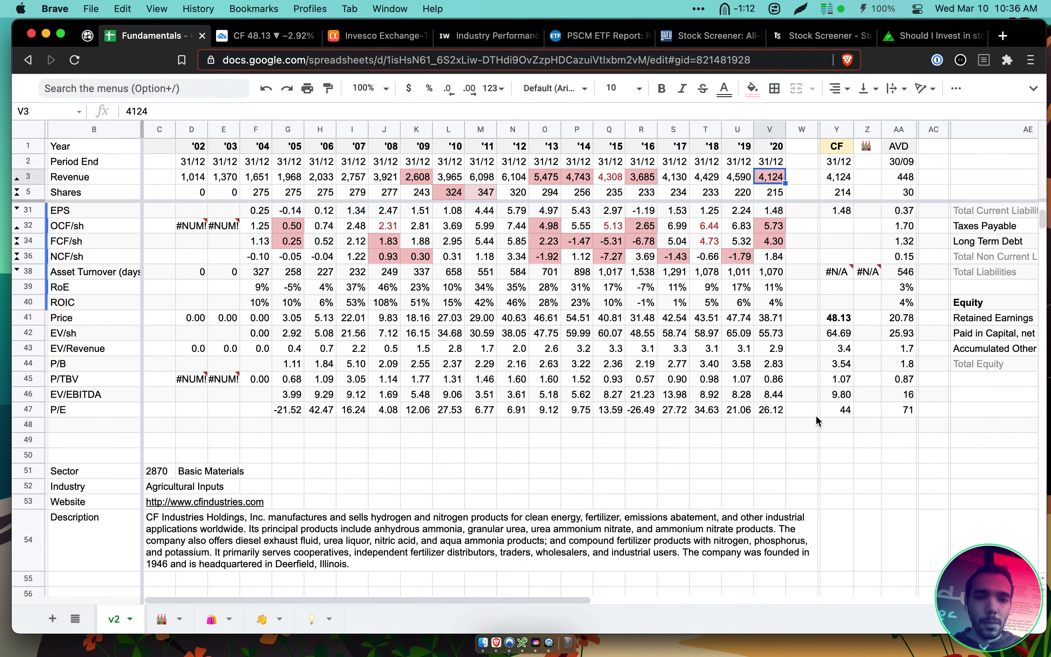
{"action": "left_click", "coordinate": [837, 320]}
{"action": "left_click", "coordinate": [777, 319]}
{"action": "scroll", "coordinate": [781, 269], "scroll_direction": "up", "scroll_amount": 3}
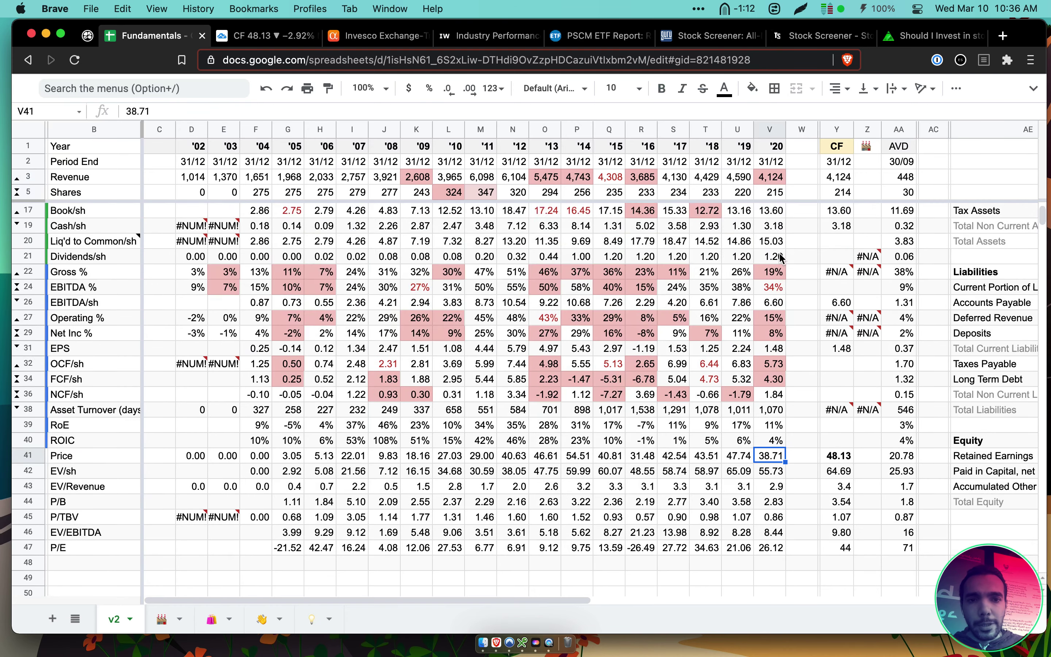
{"action": "scroll", "coordinate": [782, 261], "scroll_direction": "up", "scroll_amount": 2}
{"action": "scroll", "coordinate": [780, 248], "scroll_direction": "up", "scroll_amount": 3}
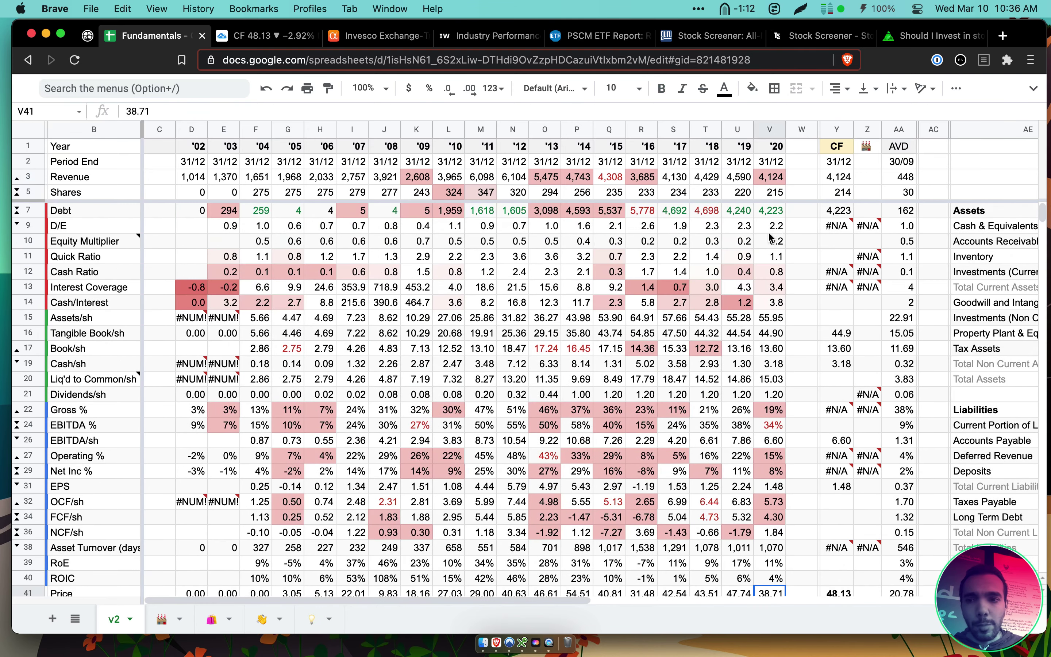
Highlight CF's rows from Gross % through ROIC for all years to examine profitability and cash flow
{"action": "left_click_drag", "start_coordinate": [96, 409], "coordinate": [766, 517]}
{"action": "scroll", "coordinate": [734, 499], "scroll_direction": "down", "scroll_amount": 2}
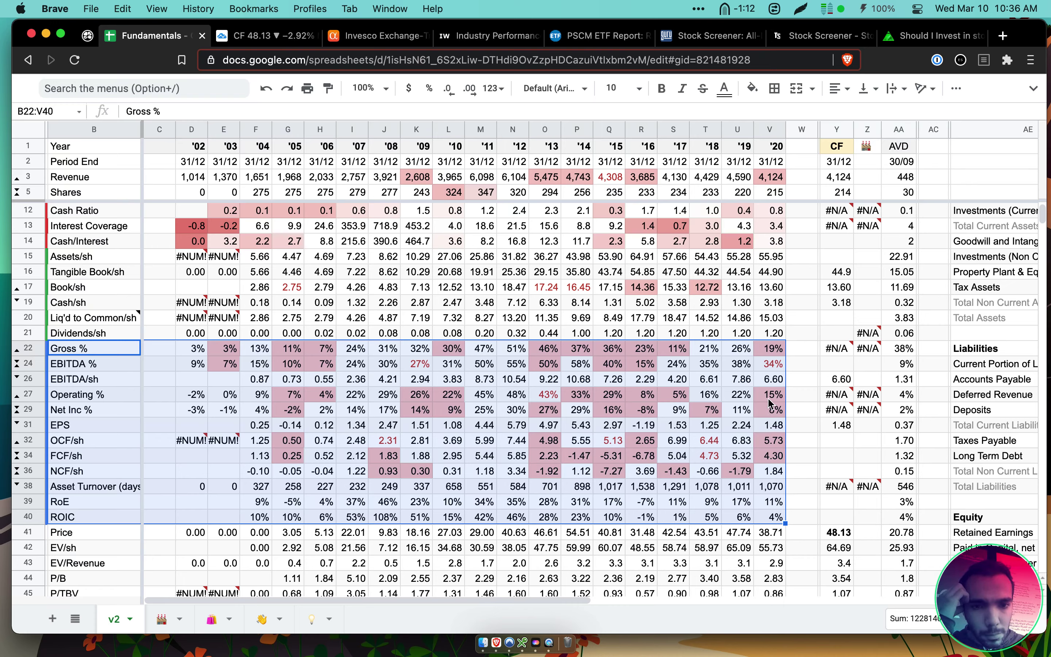
{"action": "scroll", "coordinate": [760, 412], "scroll_direction": "down", "scroll_amount": 1}
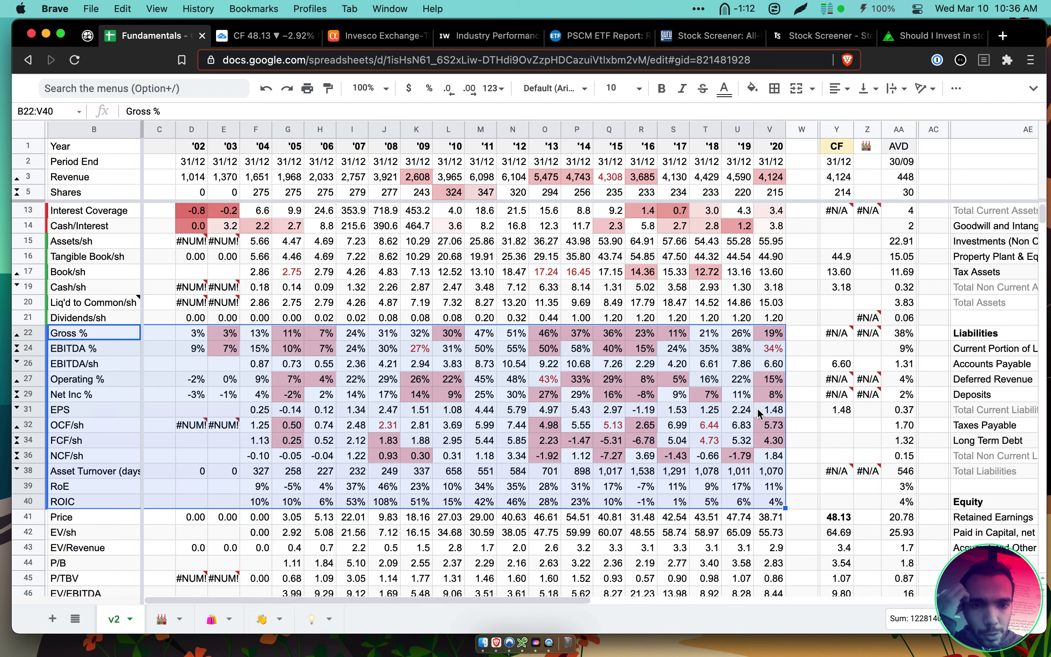
Examine the Tax Assets row from '08 to '20 in the balance sheet section, checking it against the ratio table
{"action": "scroll", "coordinate": [753, 426], "scroll_direction": "right", "scroll_amount": 10}
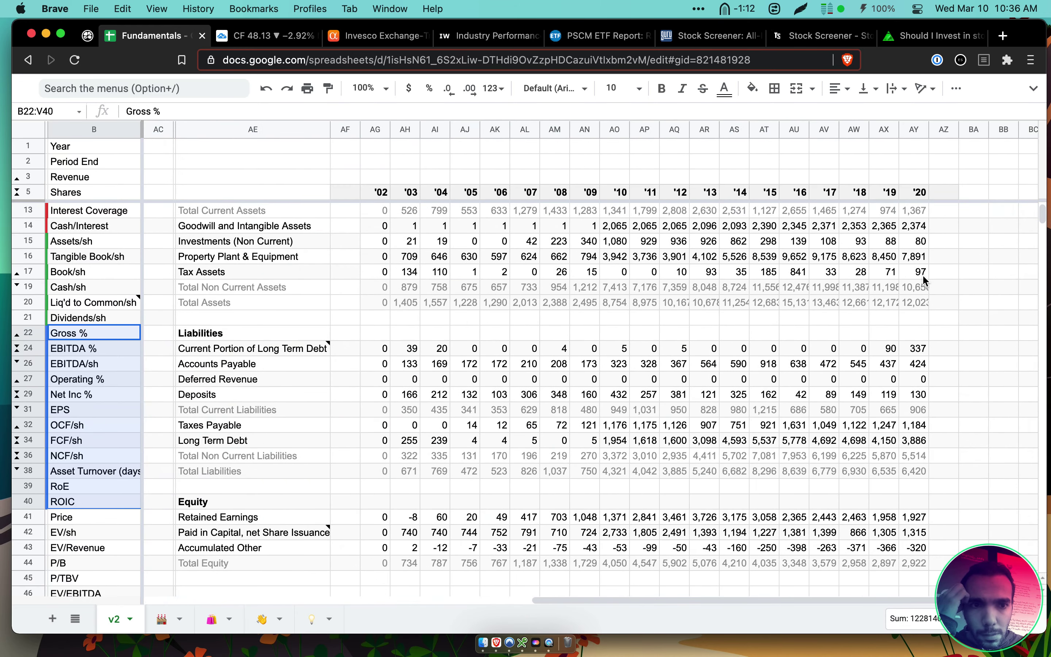
{"action": "left_click_drag", "start_coordinate": [923, 275], "coordinate": [563, 272]}
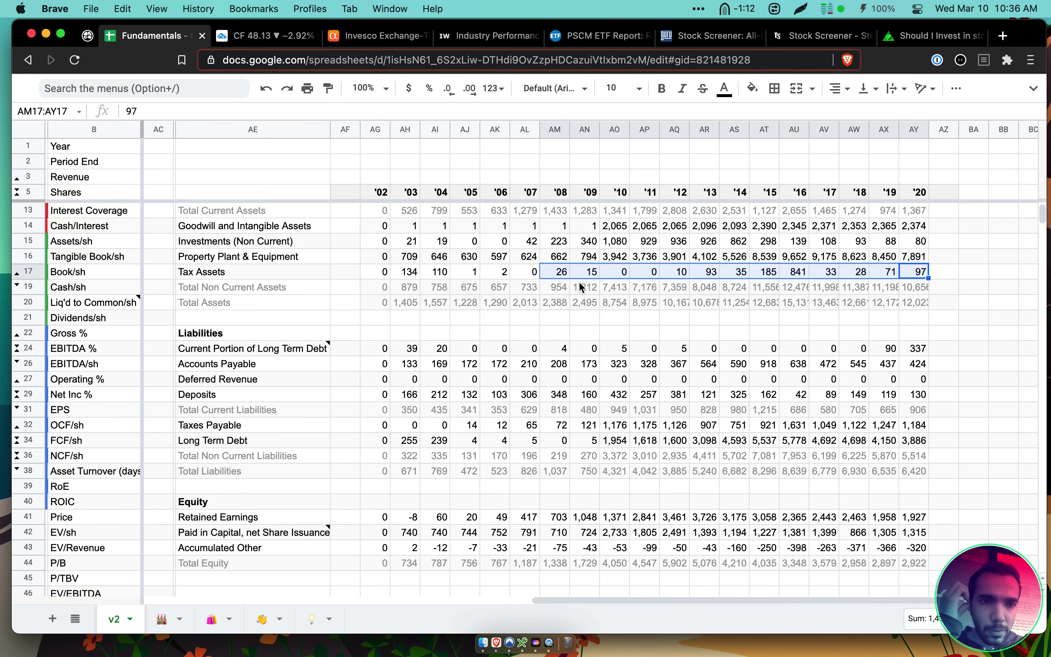
{"action": "scroll", "coordinate": [578, 281], "scroll_direction": "left", "scroll_amount": 10}
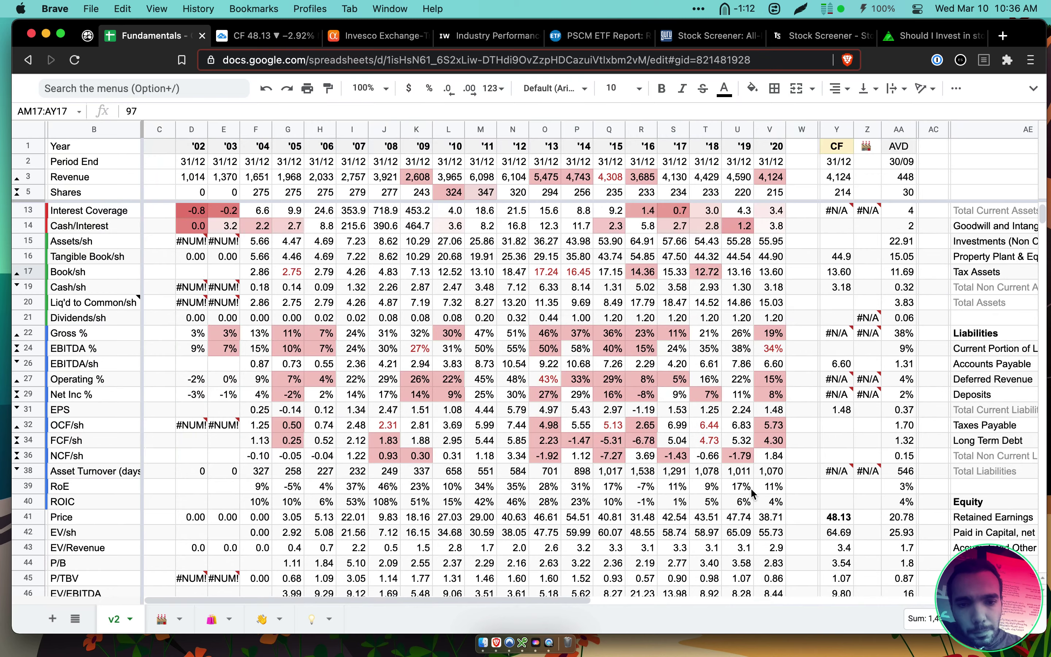
{"action": "scroll", "coordinate": [779, 503], "scroll_direction": "right", "scroll_amount": 10}
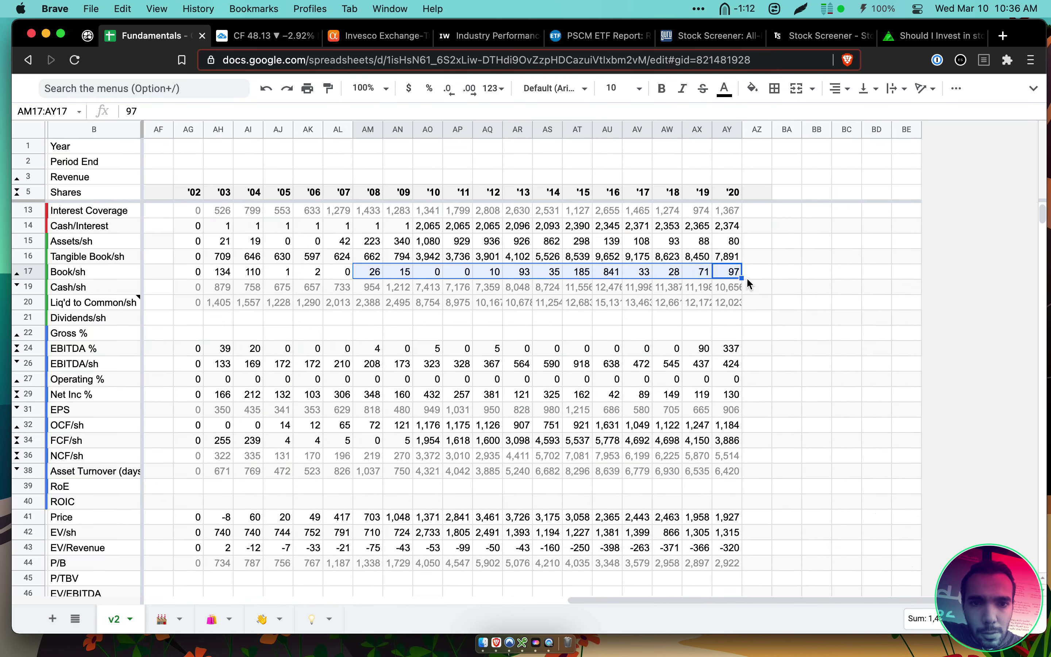
{"action": "scroll", "coordinate": [690, 274], "scroll_direction": "left", "scroll_amount": 10}
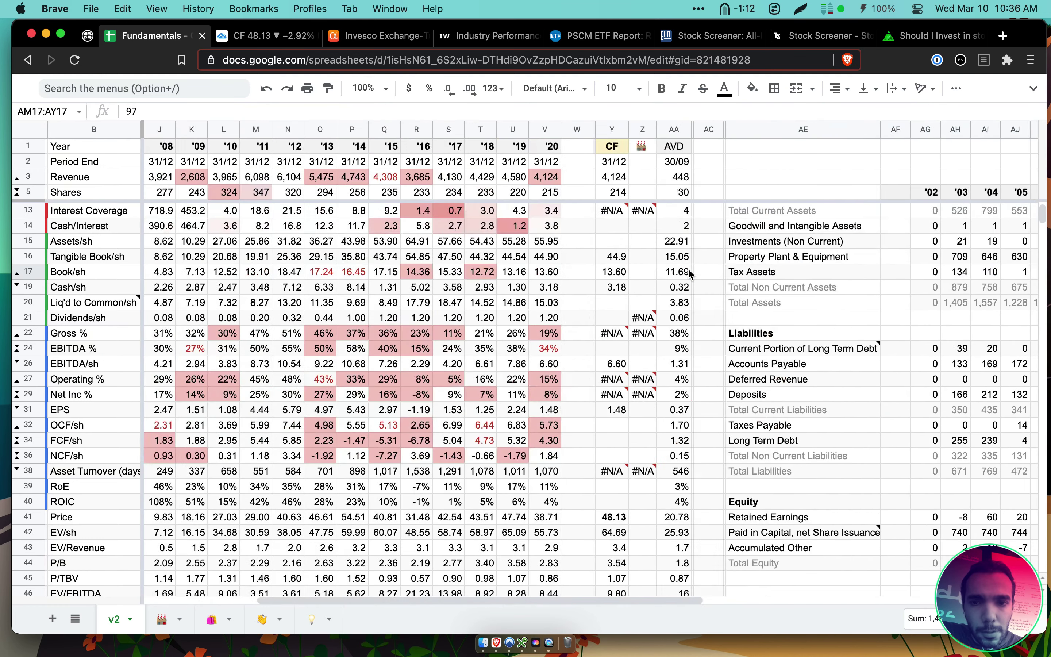
Review the Gross % to ROIC block again and inspect CF's current EV/EBITDA multiple
{"action": "left_click_drag", "start_coordinate": [776, 507], "coordinate": [59, 339]}
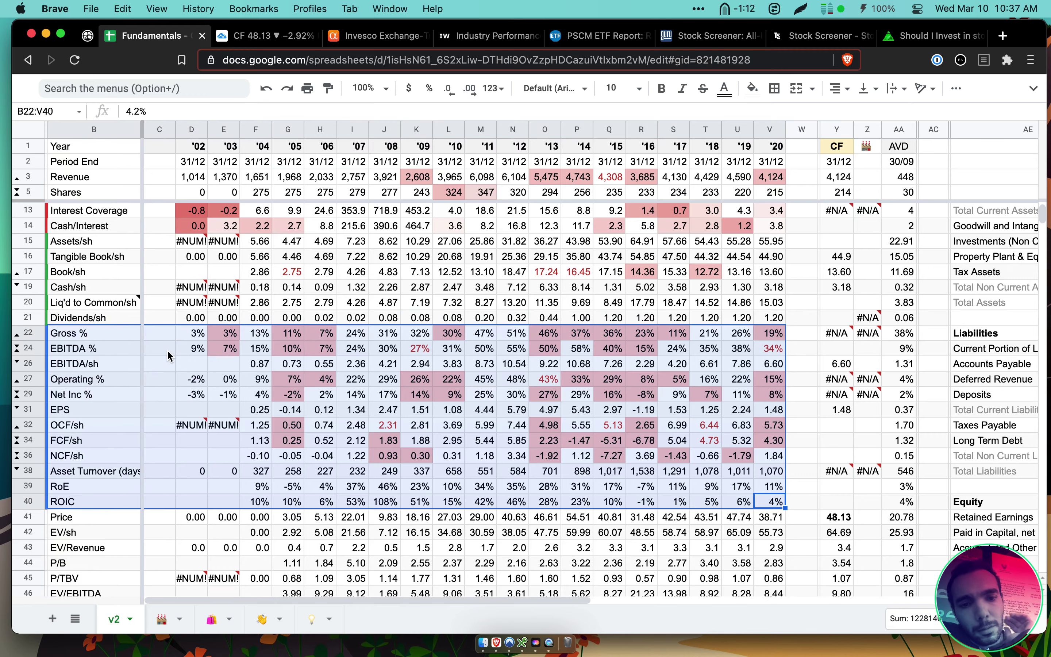
{"action": "scroll", "coordinate": [180, 387], "scroll_direction": "down", "scroll_amount": 2}
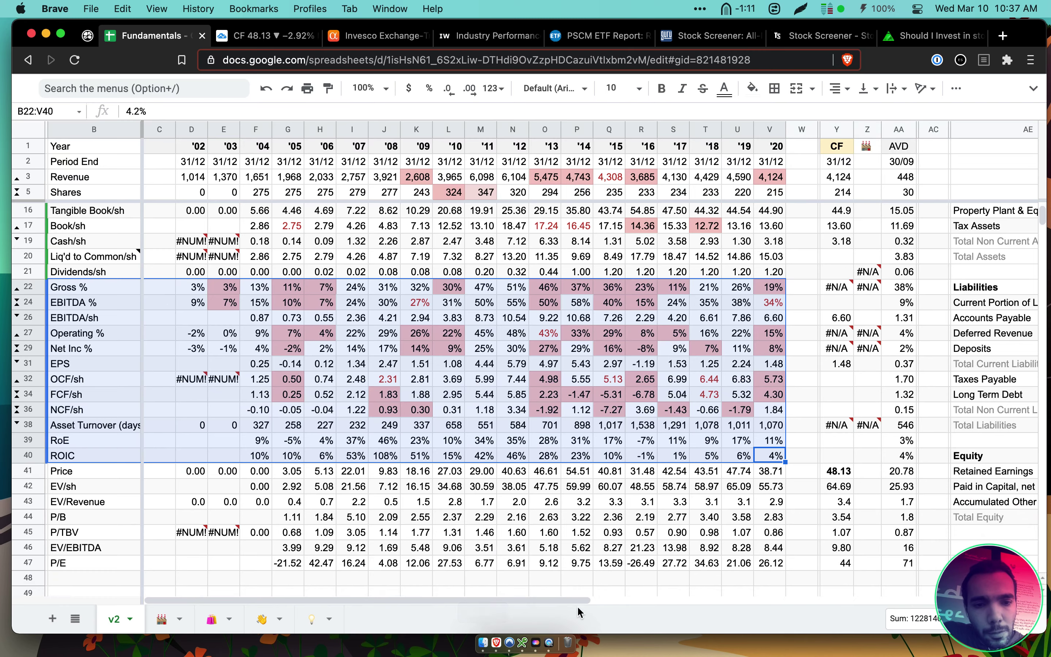
{"action": "left_click", "coordinate": [844, 554]}
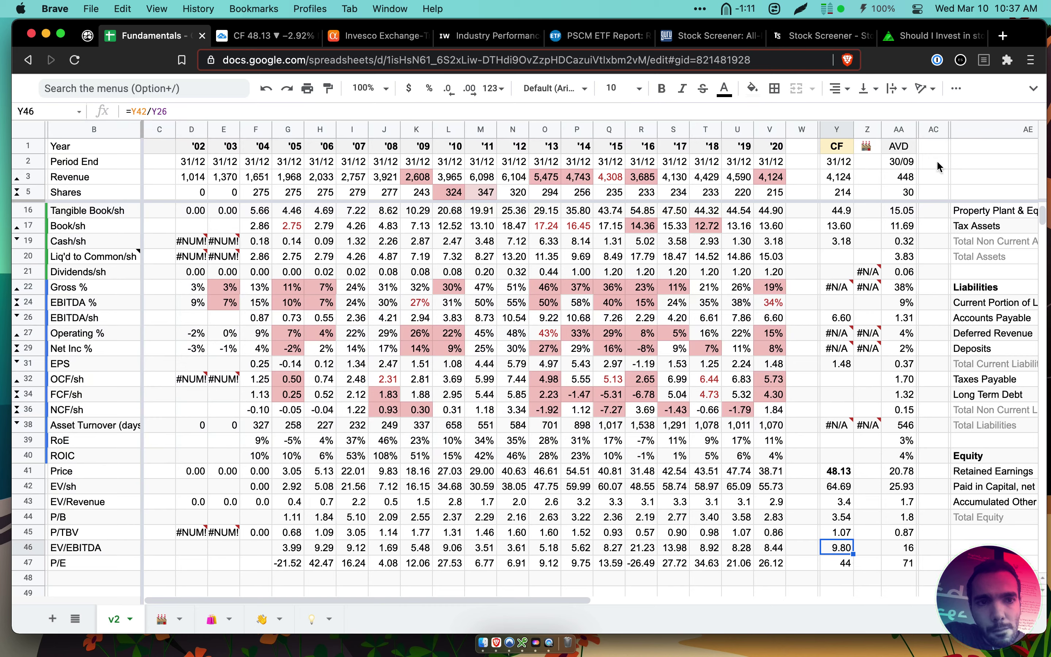
Replace the comparison ticker AVD with IPI in the Fundamentals sheet and check IPI's EV/EBITDA multiple
{"action": "left_click", "coordinate": [901, 147]}
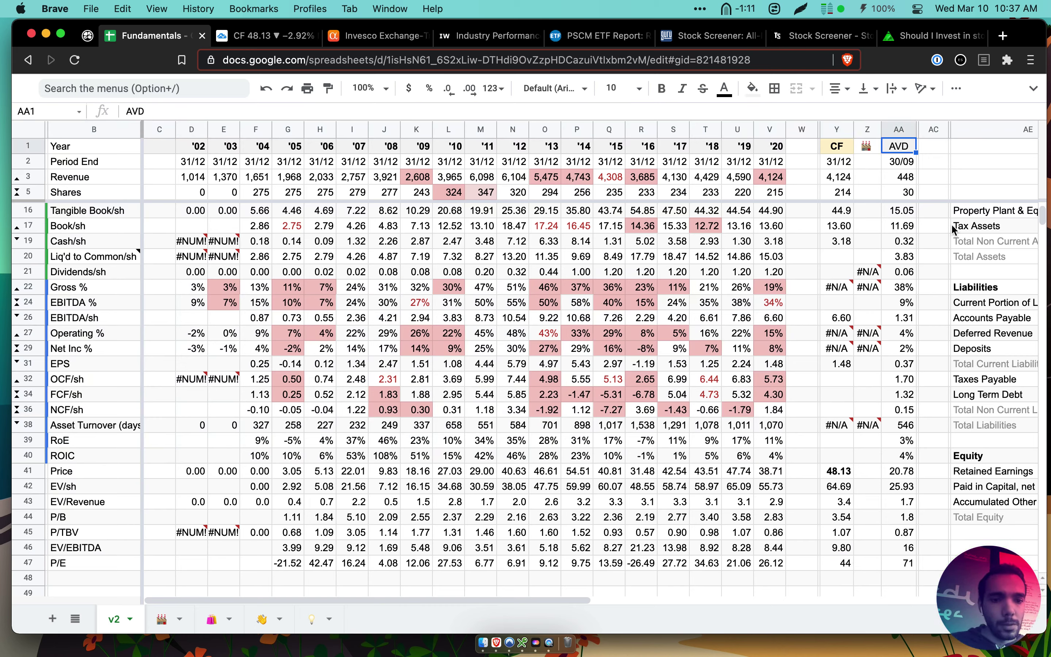
{"action": "type", "text": "IPI"}
{"action": "left_click", "coordinate": [893, 431]}
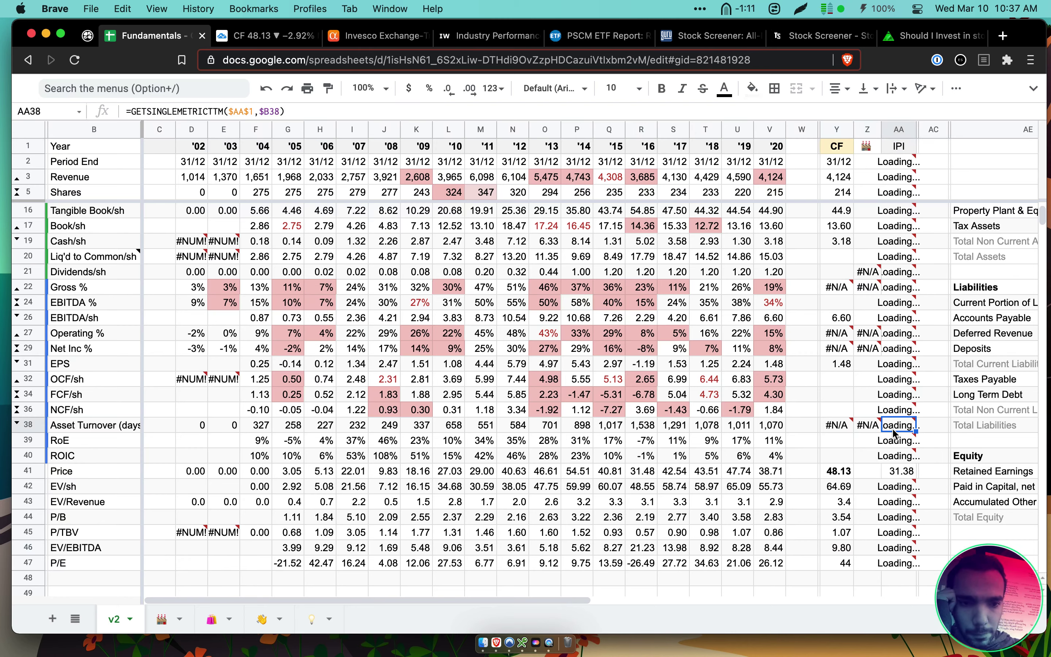
{"action": "left_click", "coordinate": [902, 547]}
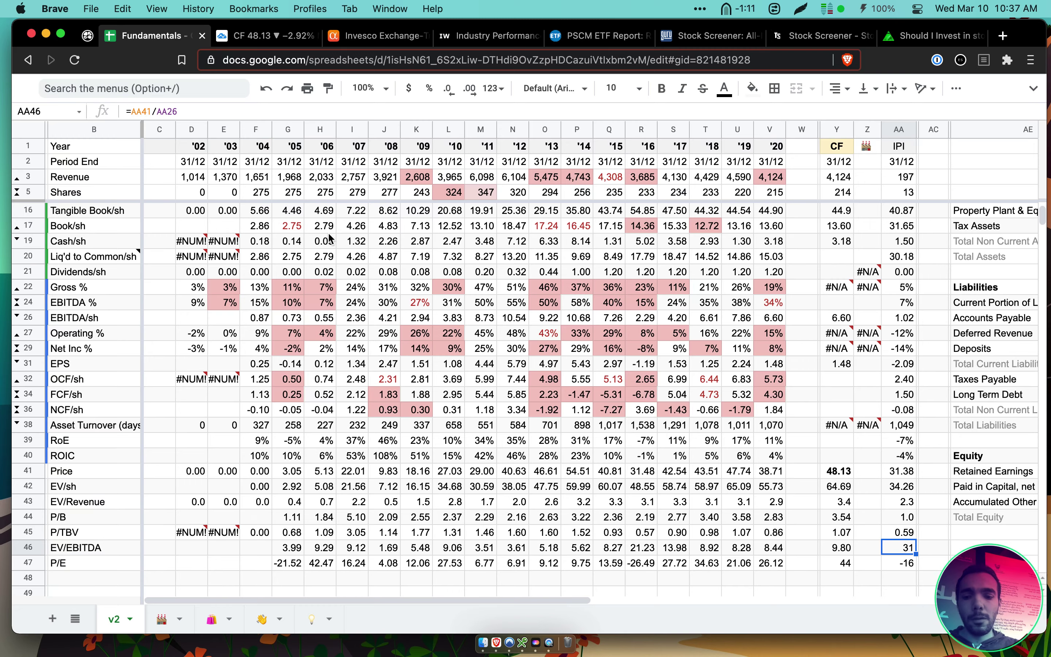
Open the Stock Alerts spreadsheet in a new tab and place it directly after the Fundamentals tab
{"action": "key", "text": "super+e"}
{"action": "type", "text": "stock"}
{"action": "key", "text": "Return"}
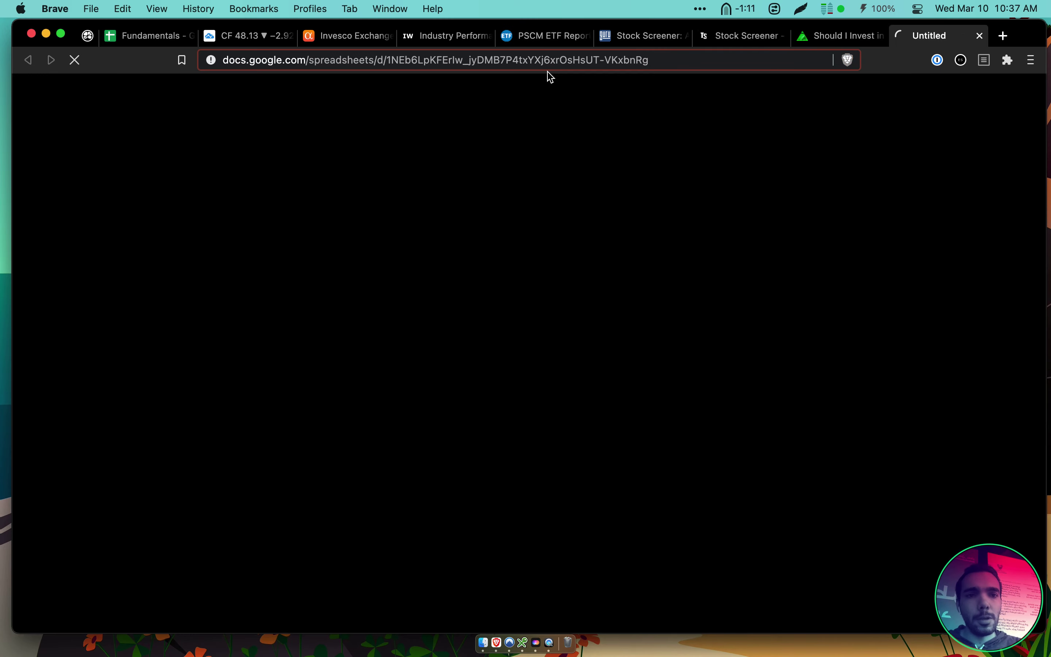
{"action": "left_click_drag", "start_coordinate": [930, 35], "coordinate": [249, 50]}
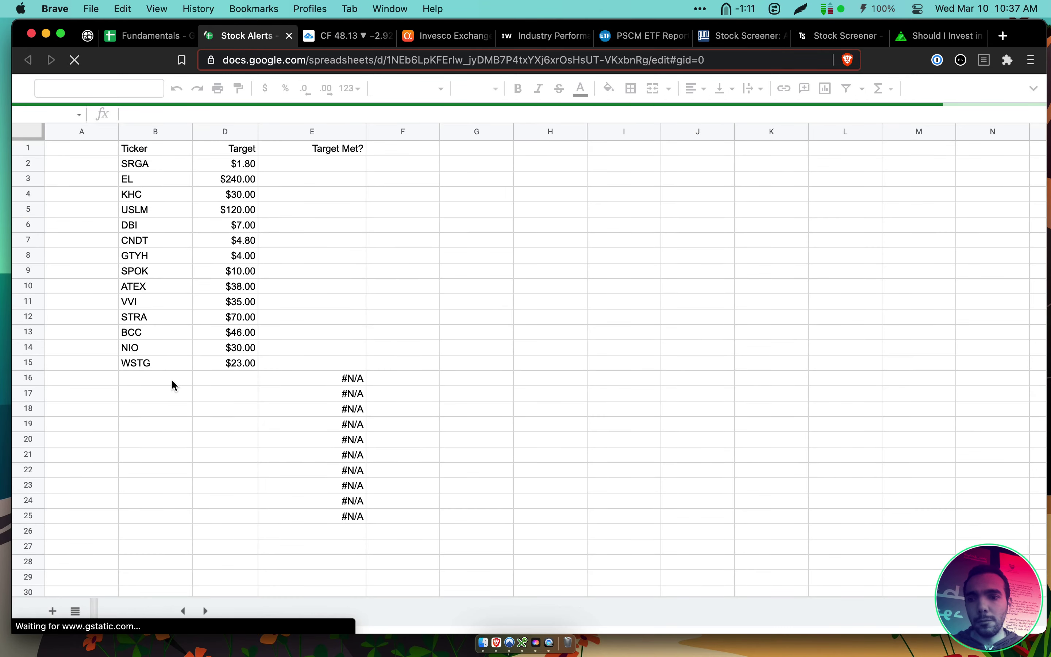
Add CF below WSTG in the Stock Alerts list with a target price of $43.00
{"action": "left_click", "coordinate": [182, 379]}
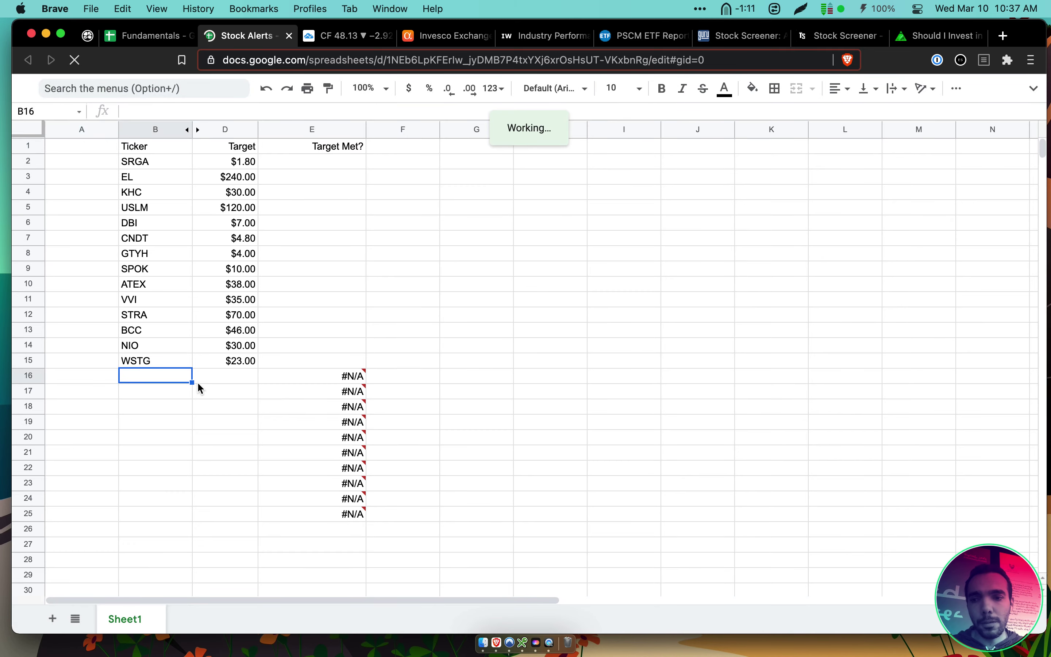
{"action": "type", "text": "CF"}
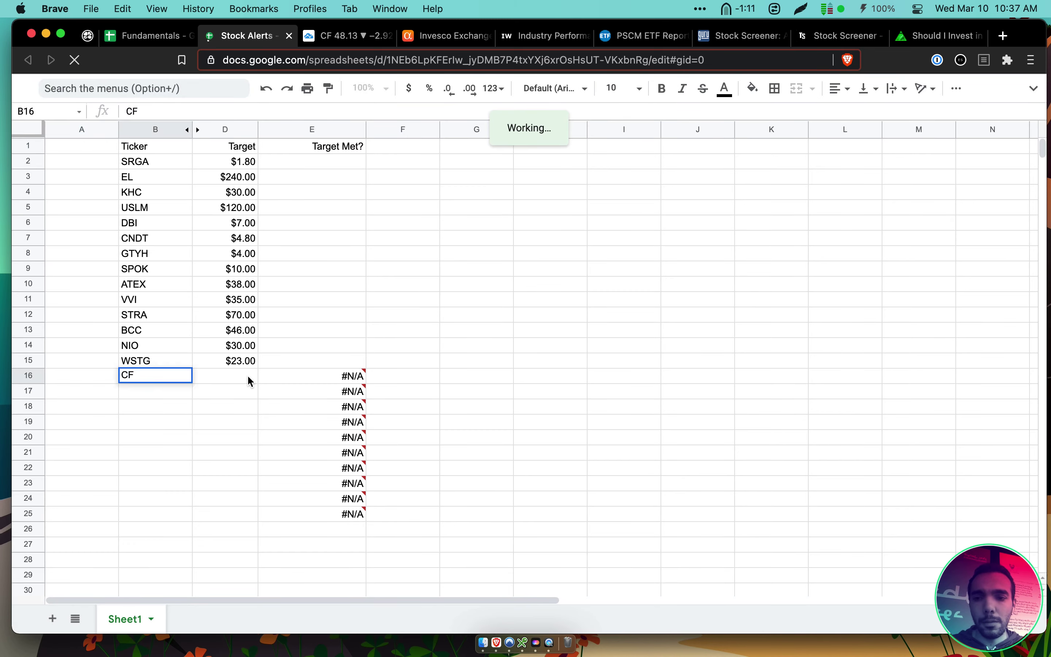
{"action": "left_click", "coordinate": [249, 377]}
{"action": "type", "text": "43"}
{"action": "left_click", "coordinate": [293, 347]}
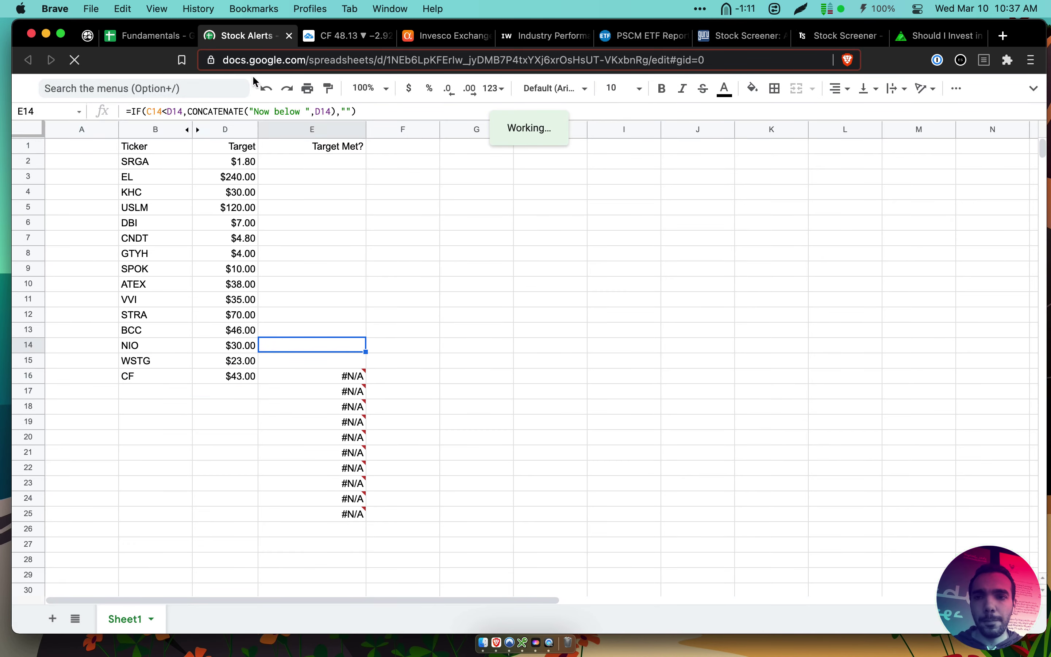
Switch to Roam and add the bullet "Price Target: 43" under CF in the company reviews
{"action": "left_click", "coordinate": [87, 35]}
{"action": "key", "text": "Return"}
{"action": "type", "text": "C"}
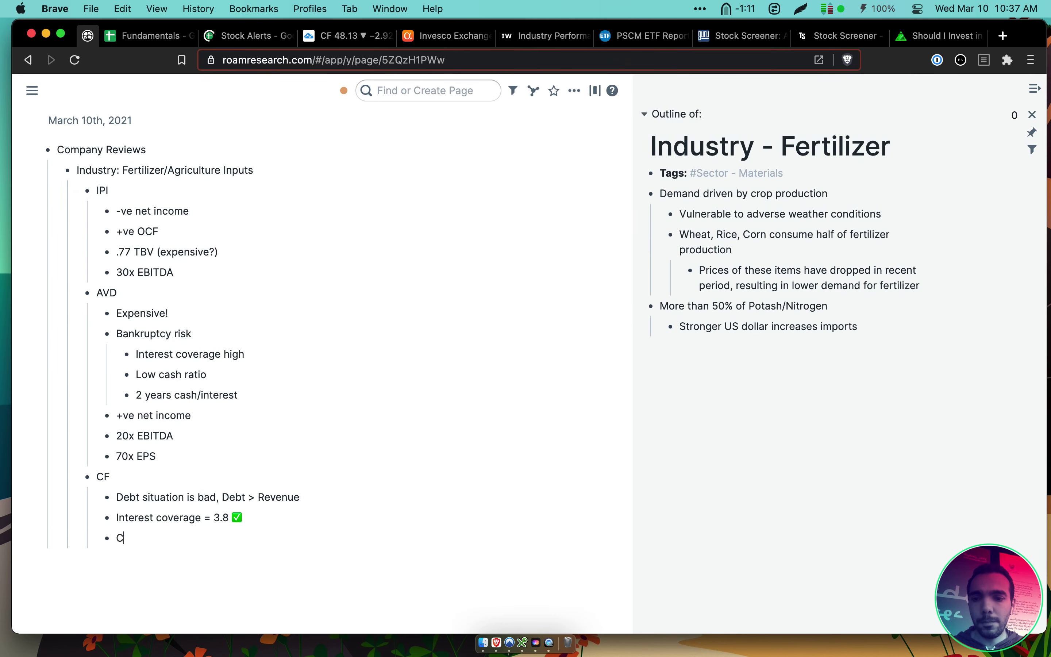
{"action": "type", "text": "Price T"}
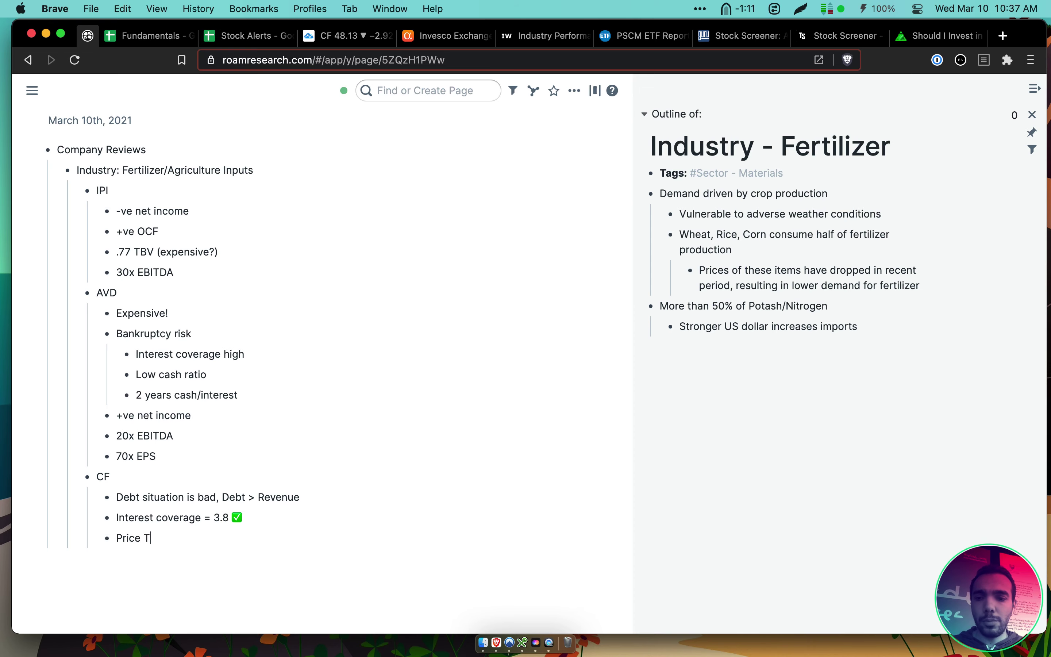
{"action": "type", "text": "arget: 42"}
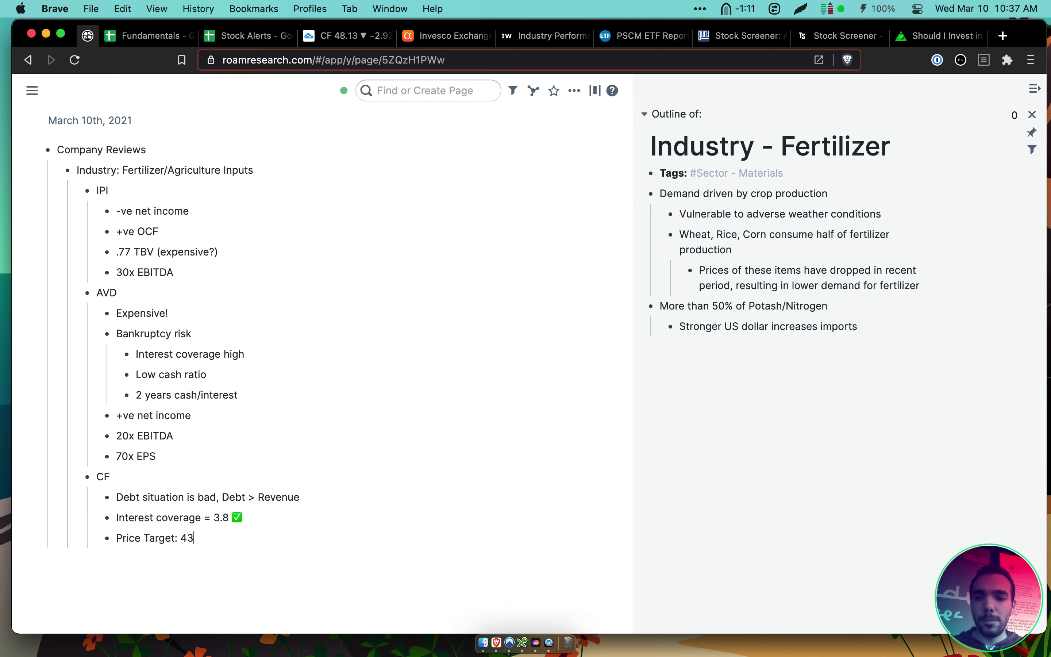
Look up CF on Seeking Alpha in a new browser tab
{"action": "left_click", "coordinate": [443, 36]}
{"action": "key", "text": "super+t"}
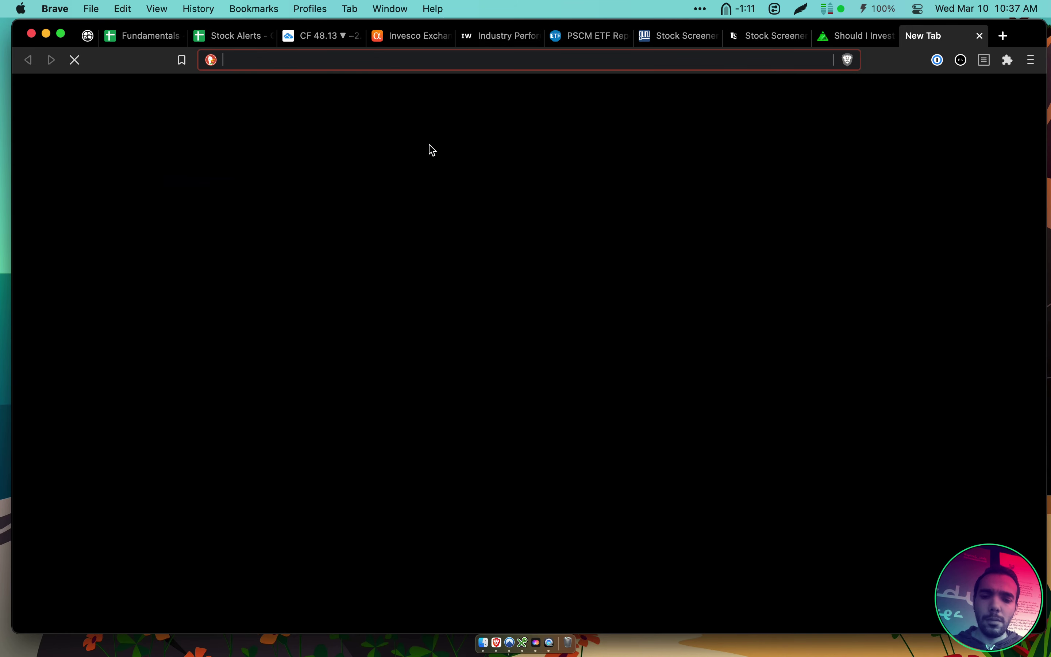
{"action": "type", "text": "sa c"}
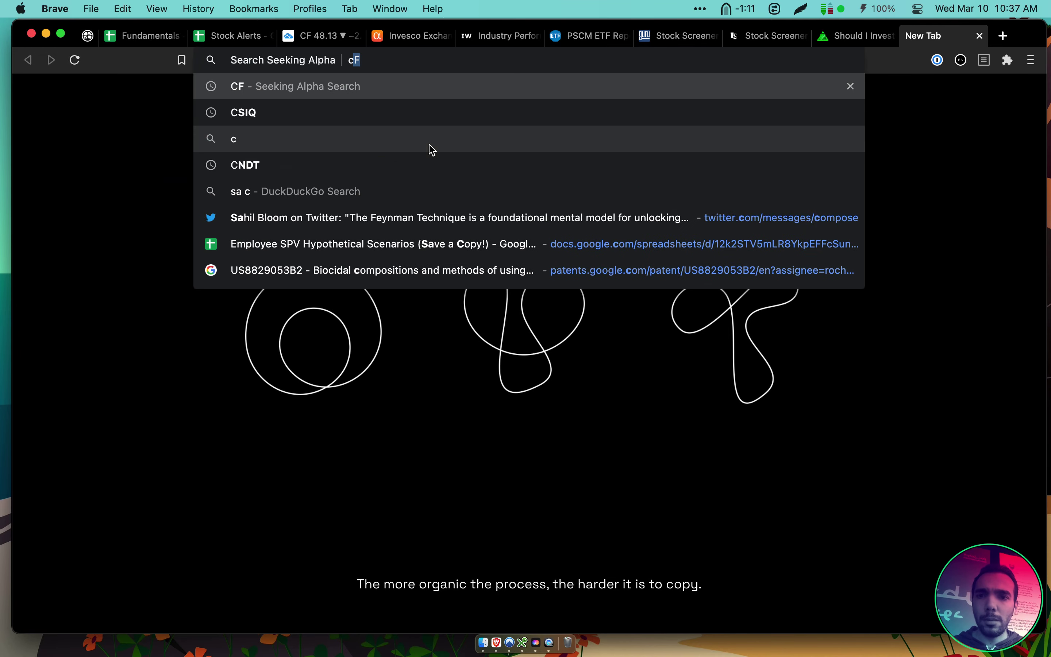
{"action": "type", "text": "f"}
{"action": "key", "text": "Return"}
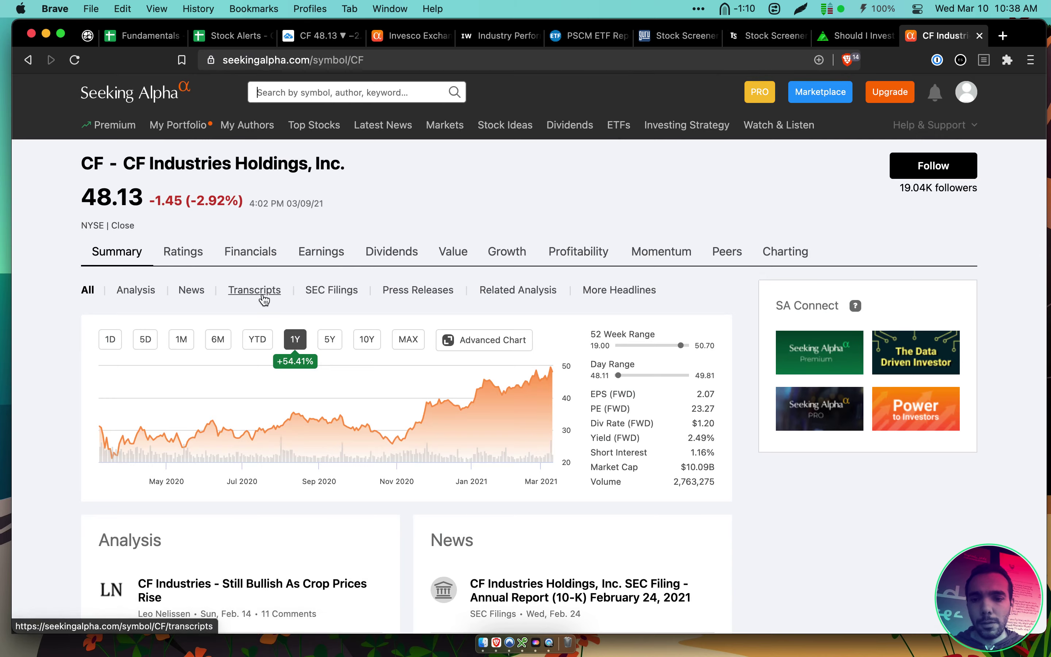
Open the comments on "CF Industries Is A Good Value Investment In A Strong Business Sector" and check CF's late-December 2020 price on the TradingView chart
{"action": "scroll", "coordinate": [263, 300], "scroll_direction": "down", "scroll_amount": 7}
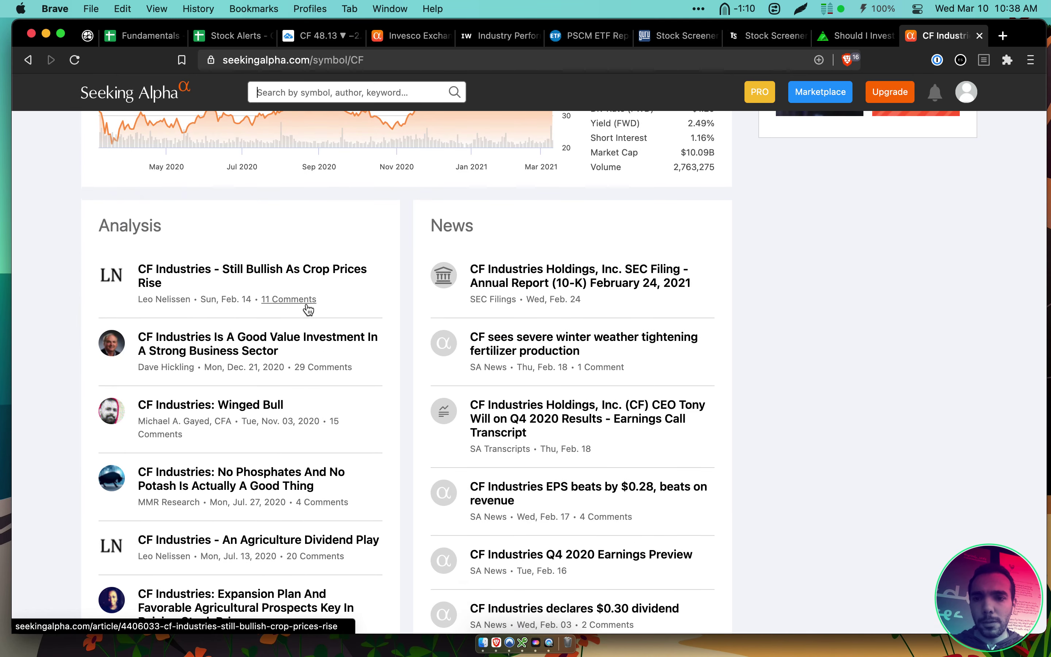
{"action": "left_click", "coordinate": [324, 370]}
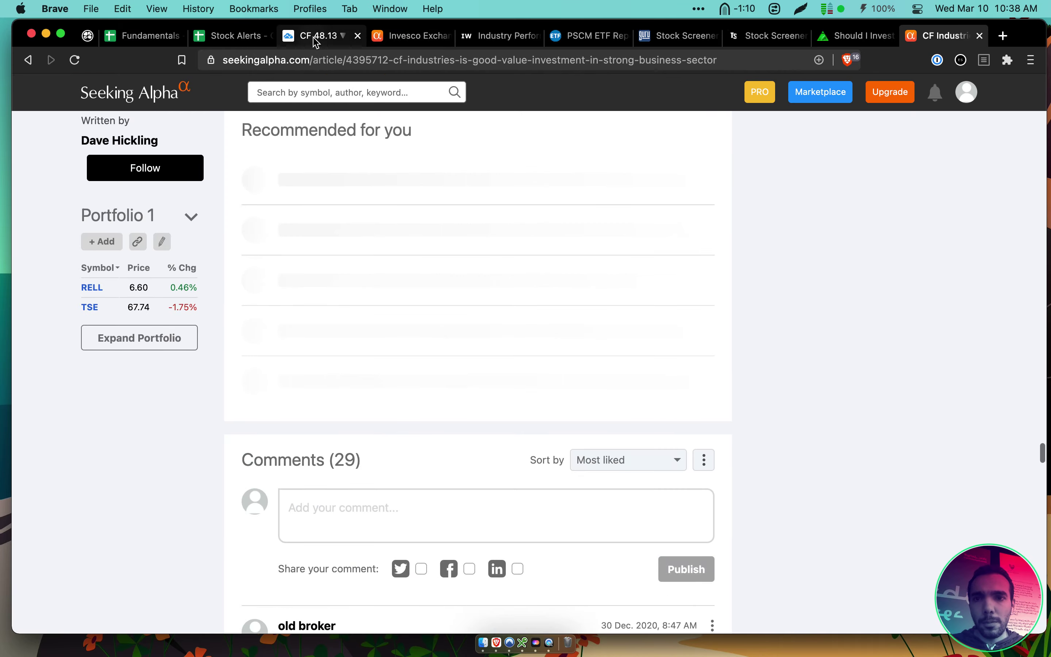
{"action": "left_click", "coordinate": [316, 39]}
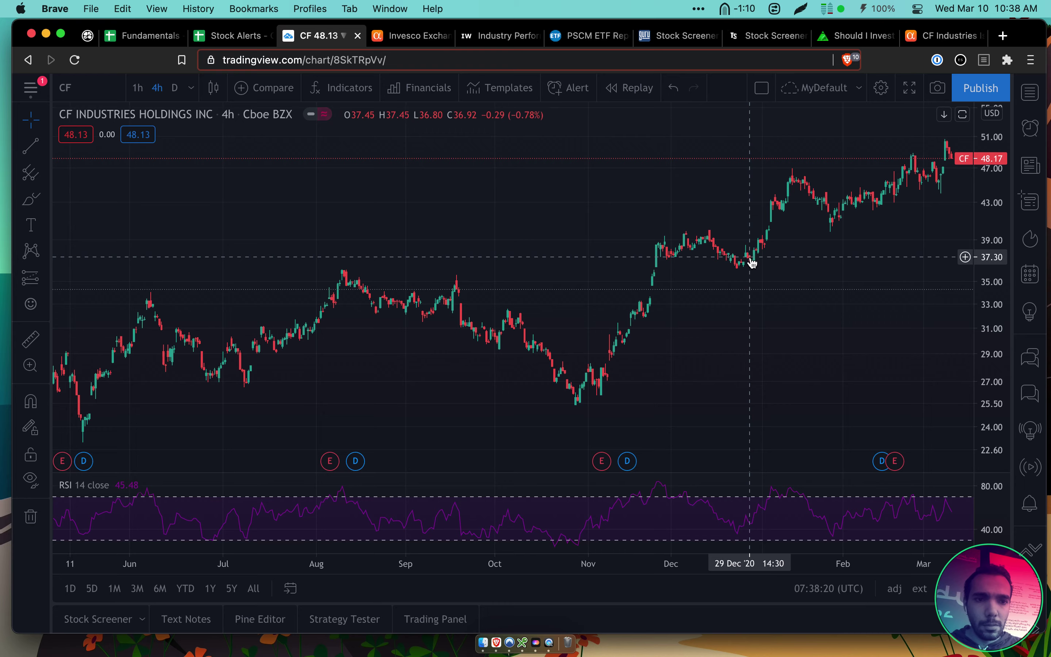
{"action": "left_click", "coordinate": [952, 37]}
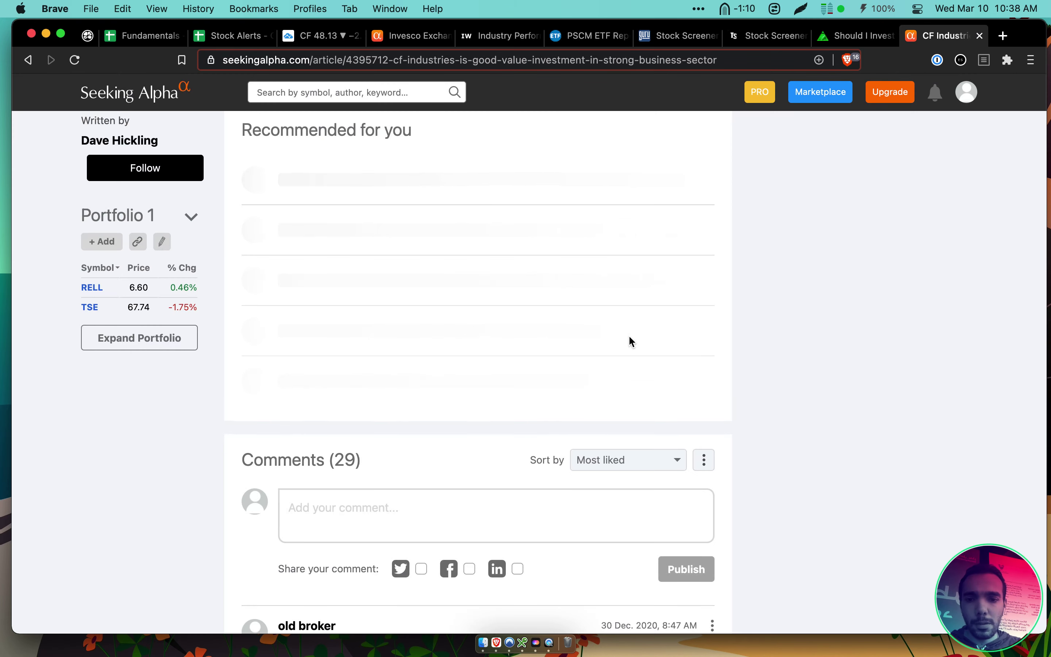
Read the article's top reader comment and the author's reply to it, highlighting each passage
{"action": "scroll", "coordinate": [629, 337], "scroll_direction": "down", "scroll_amount": 6}
{"action": "triple_click", "coordinate": [585, 351]}
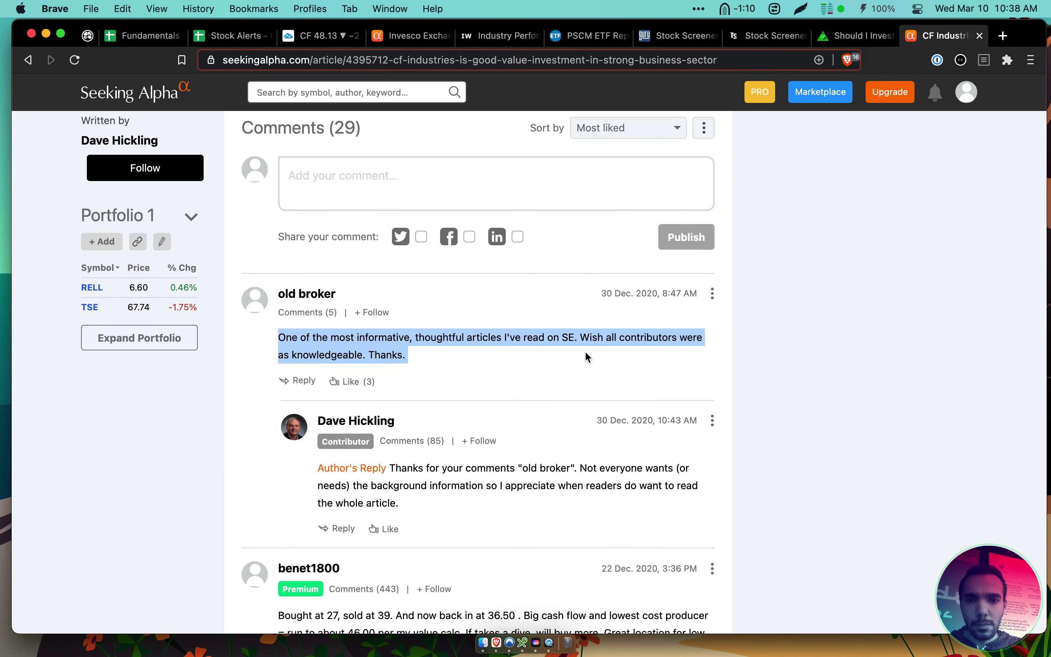
{"action": "scroll", "coordinate": [639, 352], "scroll_direction": "down", "scroll_amount": 1}
{"action": "left_click", "coordinate": [575, 461]}
{"action": "triple_click", "coordinate": [575, 462]}
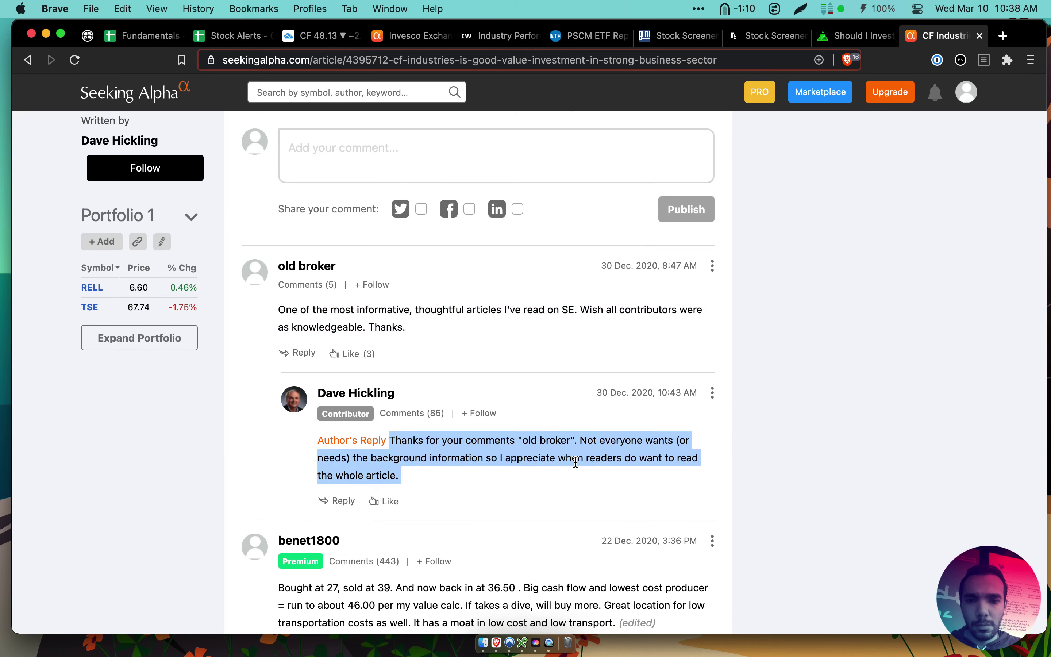
{"action": "left_click", "coordinate": [600, 462]}
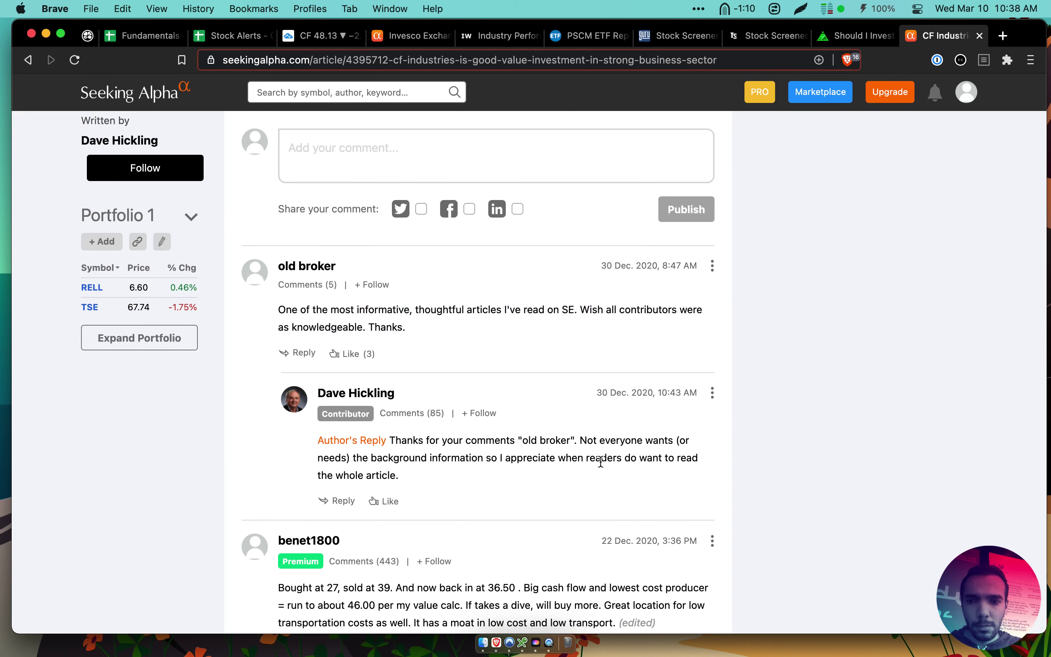
Read the 22 Dec. 2020 comment about buying at 27 and selling at 39, highlighting its text
{"action": "scroll", "coordinate": [601, 462], "scroll_direction": "down", "scroll_amount": 5}
{"action": "triple_click", "coordinate": [591, 472]}
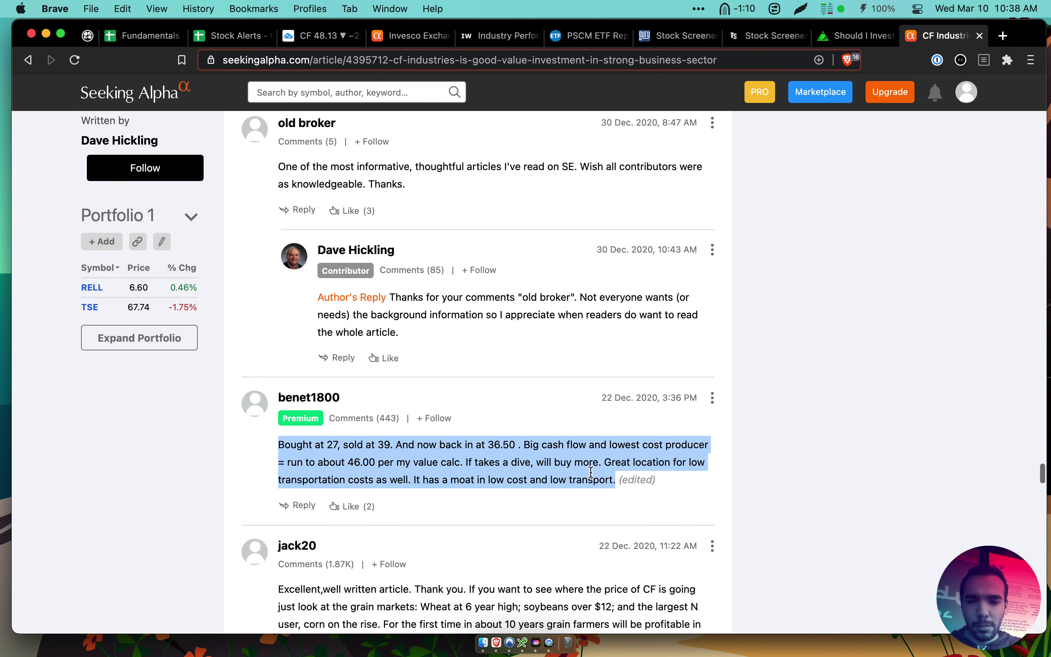
{"action": "scroll", "coordinate": [591, 472], "scroll_direction": "down", "scroll_amount": 1}
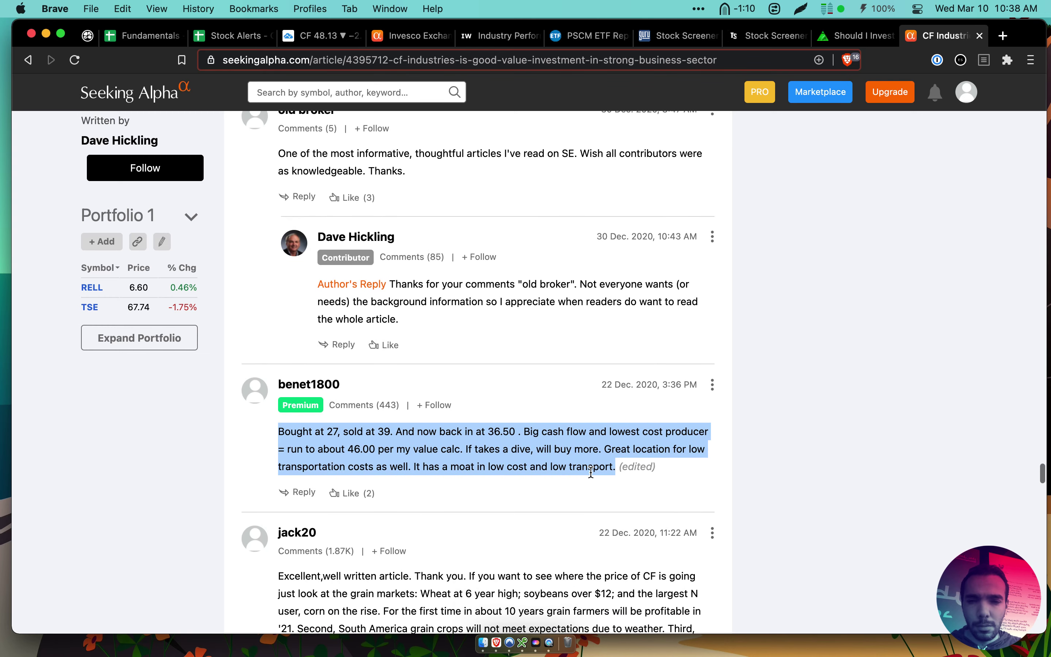
{"action": "left_click", "coordinate": [585, 454]}
{"action": "triple_click", "coordinate": [585, 453]}
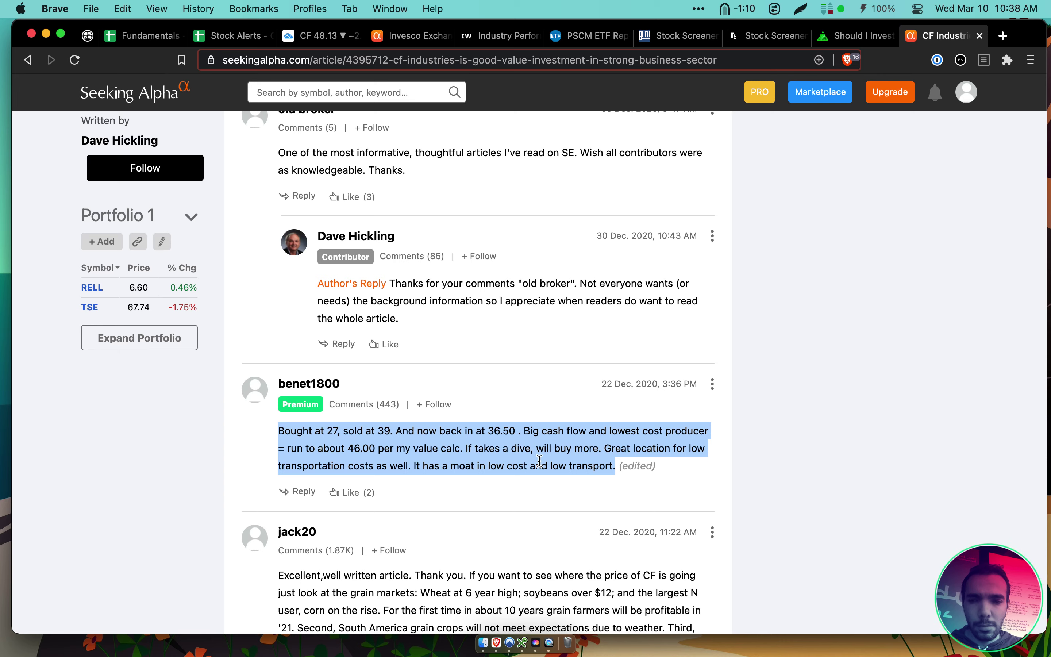
Follow the commenter who bought CF at 27 from their profile, and return to the article through the robot check
{"action": "left_click", "coordinate": [319, 390]}
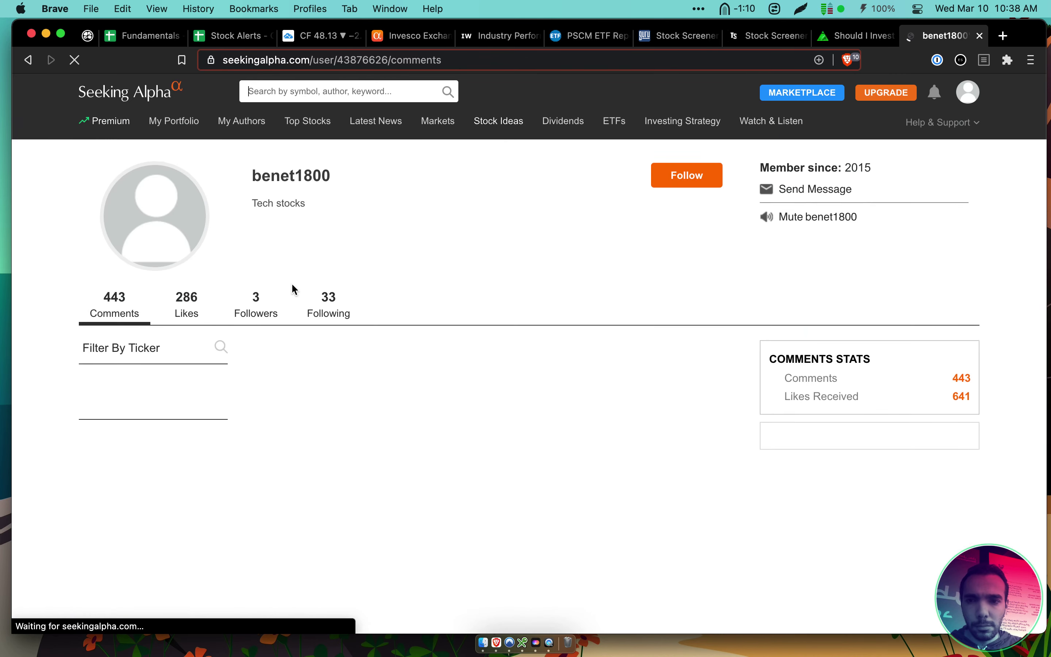
{"action": "left_click", "coordinate": [686, 175]}
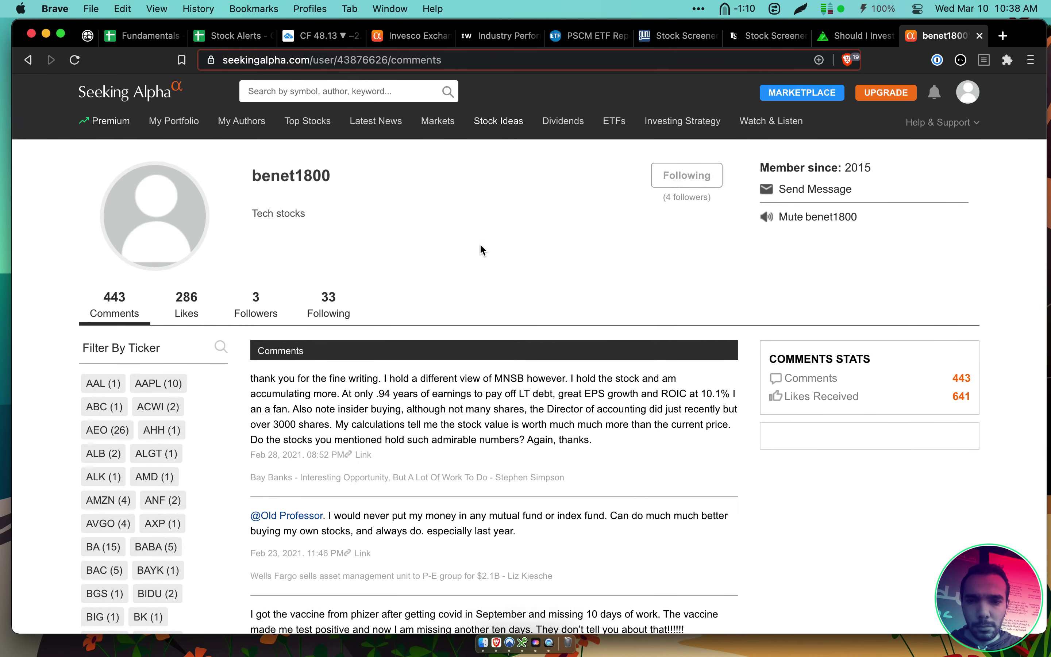
{"action": "scroll", "coordinate": [480, 249], "scroll_direction": "left", "scroll_amount": 3}
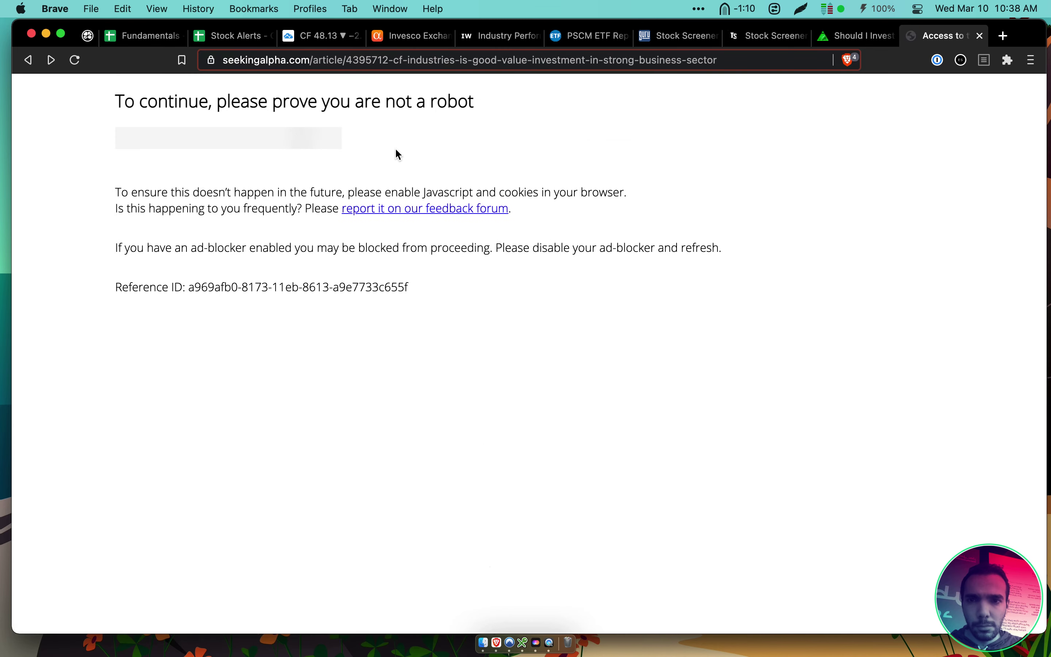
{"action": "left_click_drag", "start_coordinate": [277, 160], "coordinate": [281, 162]}
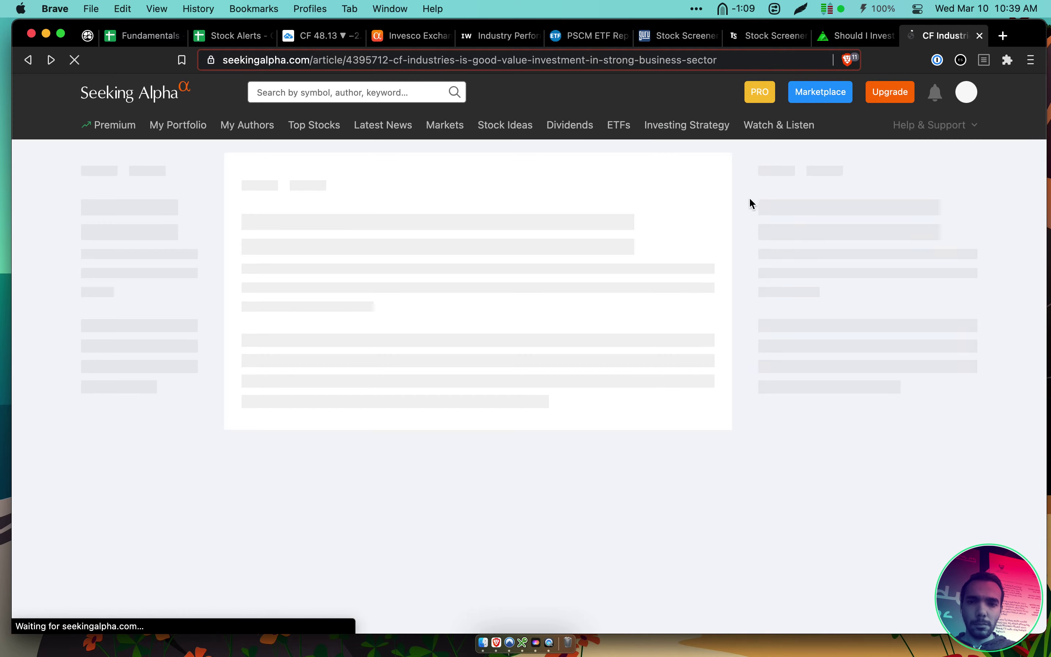
Read the Summary bullets of the CF Industries article, highlighting the points on valuation, management and fertilizer demand
{"action": "scroll", "coordinate": [652, 261], "scroll_direction": "down", "scroll_amount": 3}
{"action": "scroll", "coordinate": [631, 324], "scroll_direction": "down", "scroll_amount": 5}
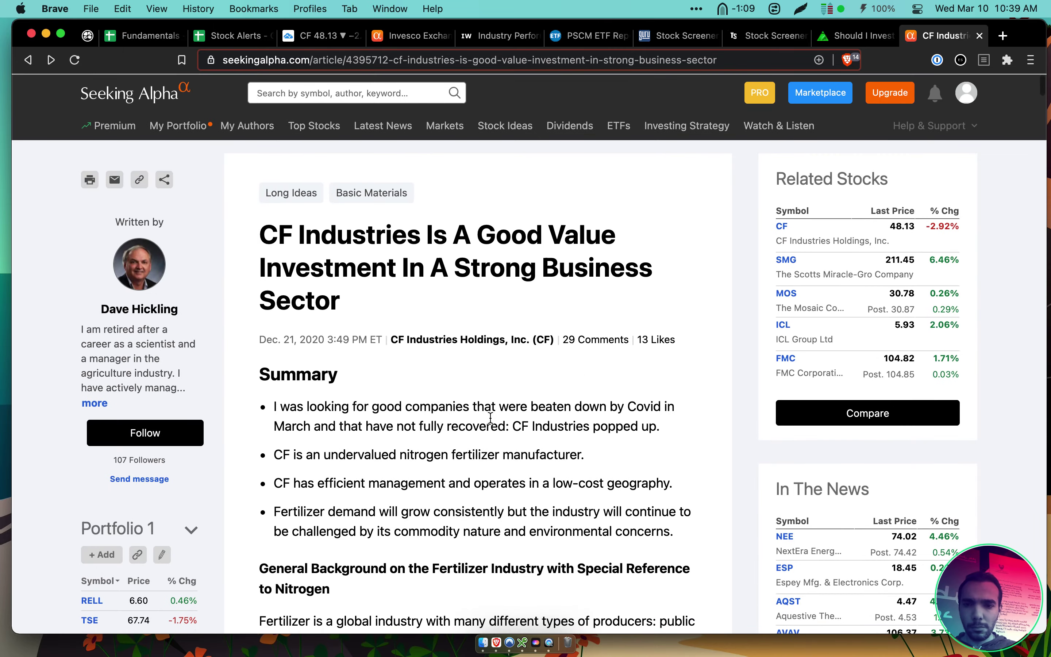
{"action": "left_click_drag", "start_coordinate": [413, 400], "coordinate": [672, 462]}
{"action": "scroll", "coordinate": [511, 329], "scroll_direction": "down", "scroll_amount": 3}
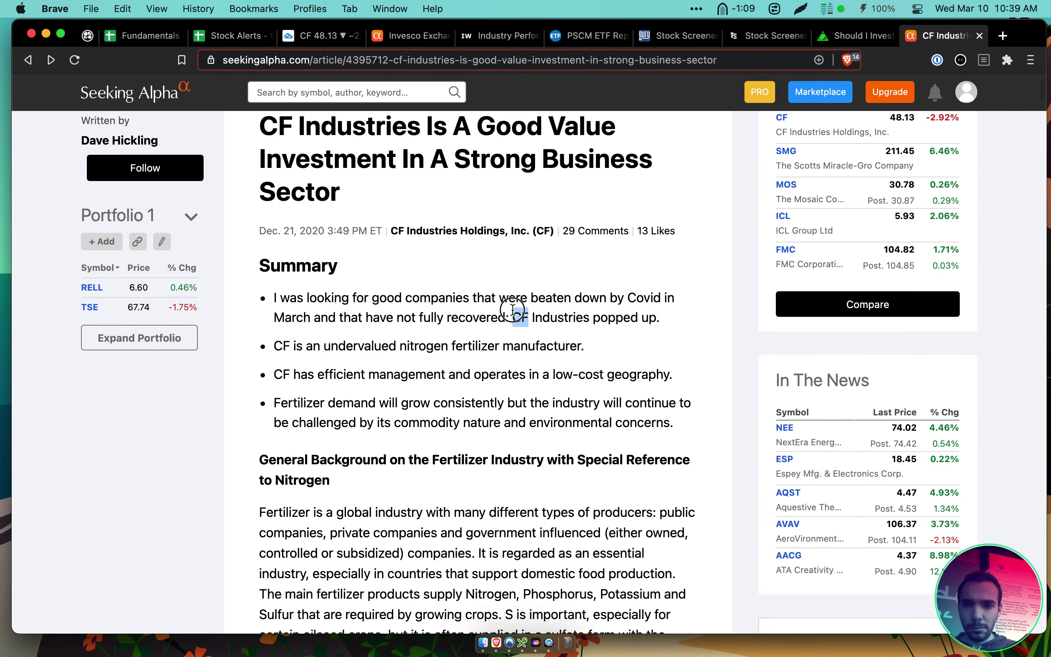
{"action": "triple_click", "coordinate": [514, 312]}
{"action": "scroll", "coordinate": [515, 358], "scroll_direction": "down", "scroll_amount": 2}
{"action": "triple_click", "coordinate": [469, 290]}
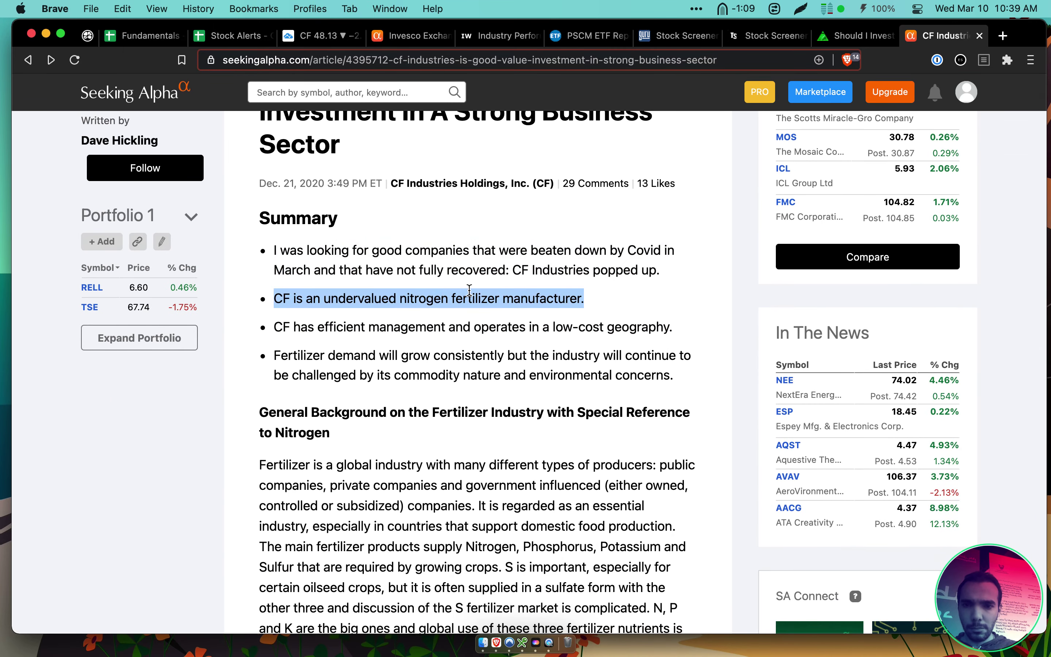
{"action": "double_click", "coordinate": [506, 343]}
{"action": "triple_click", "coordinate": [517, 345]}
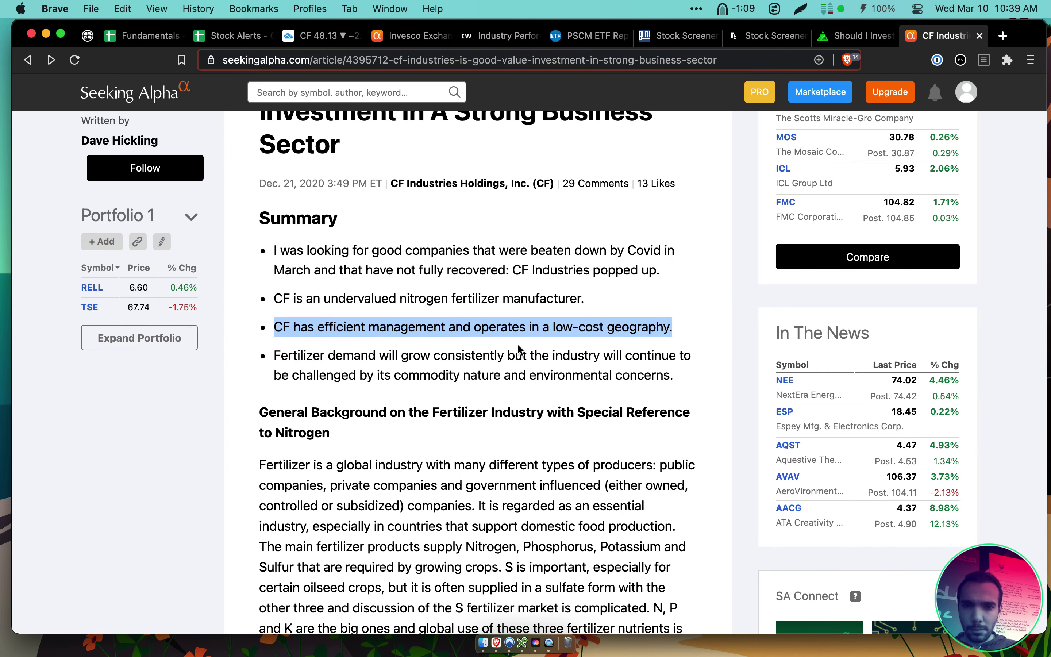
{"action": "triple_click", "coordinate": [535, 370]}
{"action": "scroll", "coordinate": [535, 369], "scroll_direction": "down", "scroll_amount": 2}
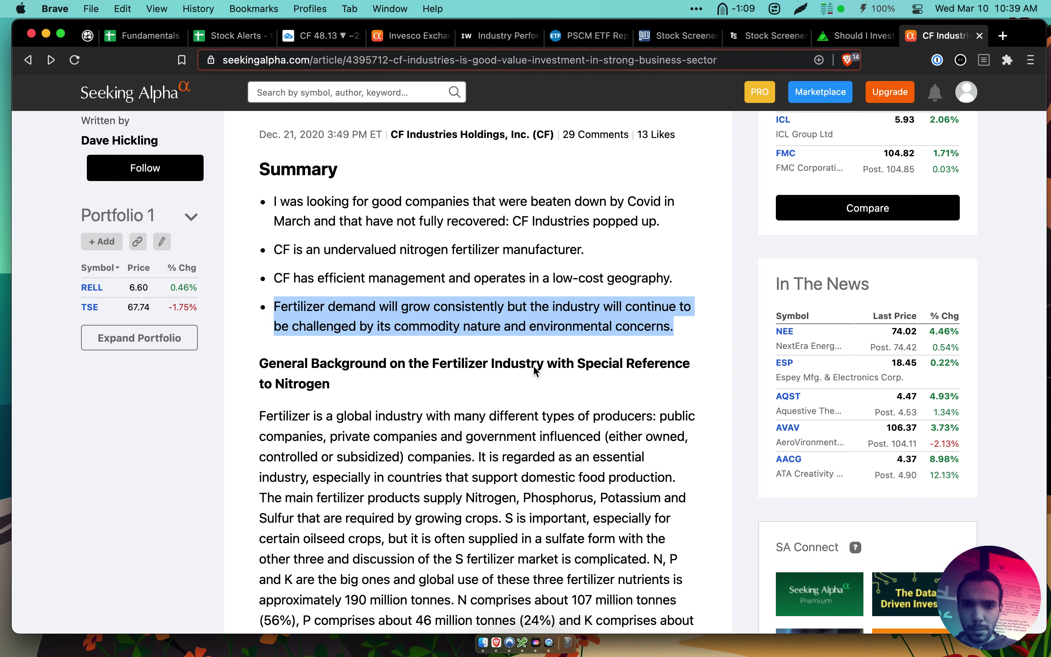
Read the article's General Background paragraph on nitrogen, phosphorus and potassium supply, highlighting the passage on the main fertilizer products
{"action": "triple_click", "coordinate": [535, 366]}
{"action": "scroll", "coordinate": [534, 366], "scroll_direction": "down", "scroll_amount": 1}
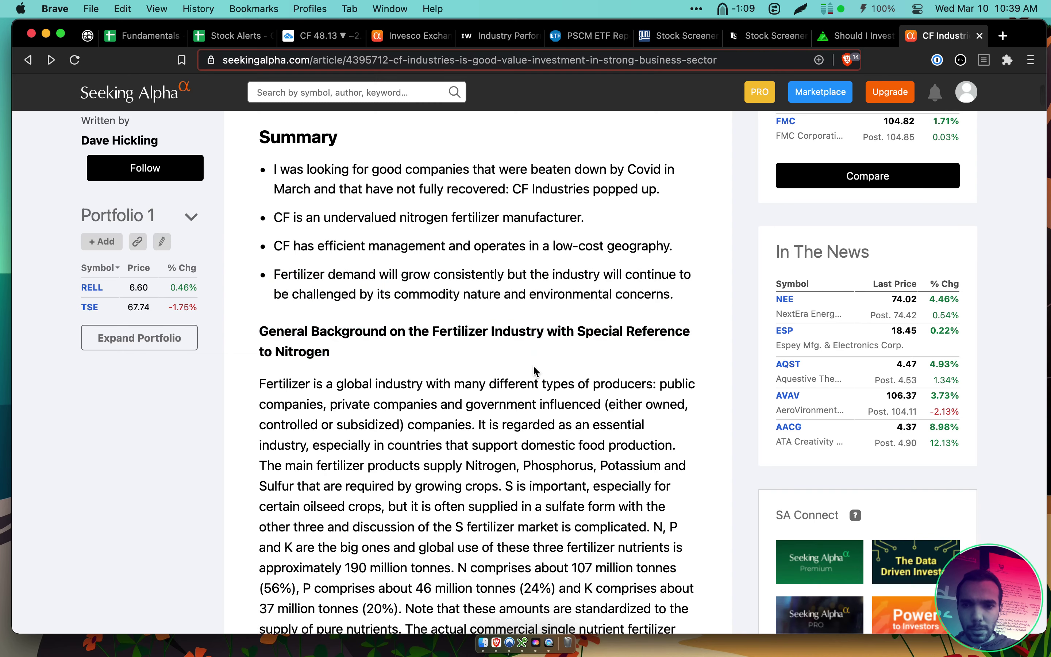
{"action": "triple_click", "coordinate": [534, 365]}
{"action": "scroll", "coordinate": [534, 366], "scroll_direction": "down", "scroll_amount": 2}
{"action": "left_click", "coordinate": [535, 370]}
{"action": "scroll", "coordinate": [534, 369], "scroll_direction": "down", "scroll_amount": 4}
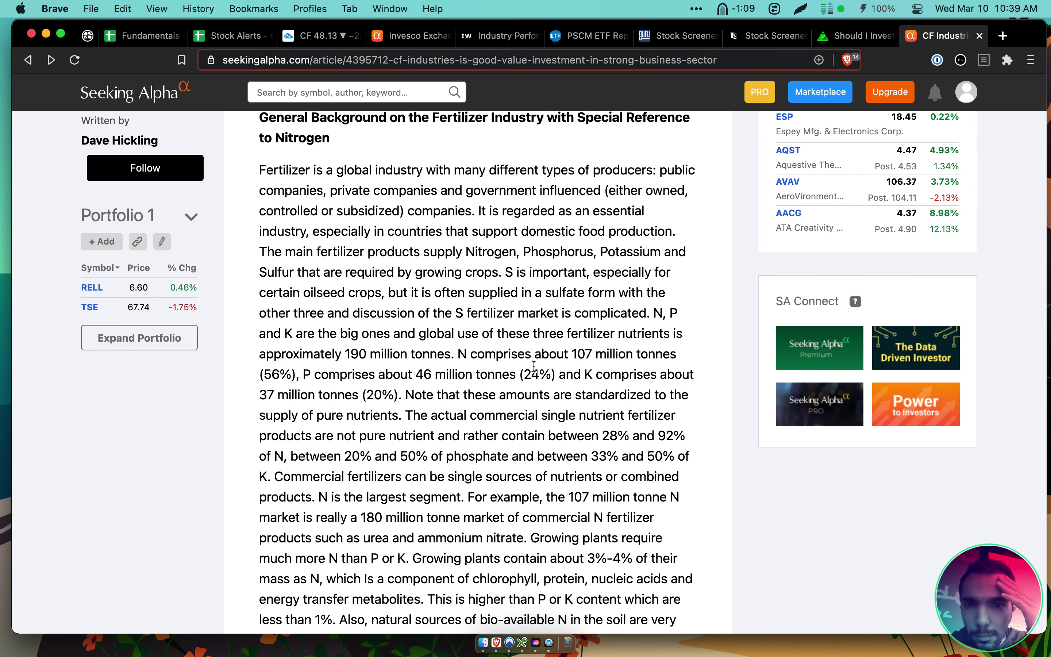
{"action": "scroll", "coordinate": [534, 366], "scroll_direction": "down", "scroll_amount": 2}
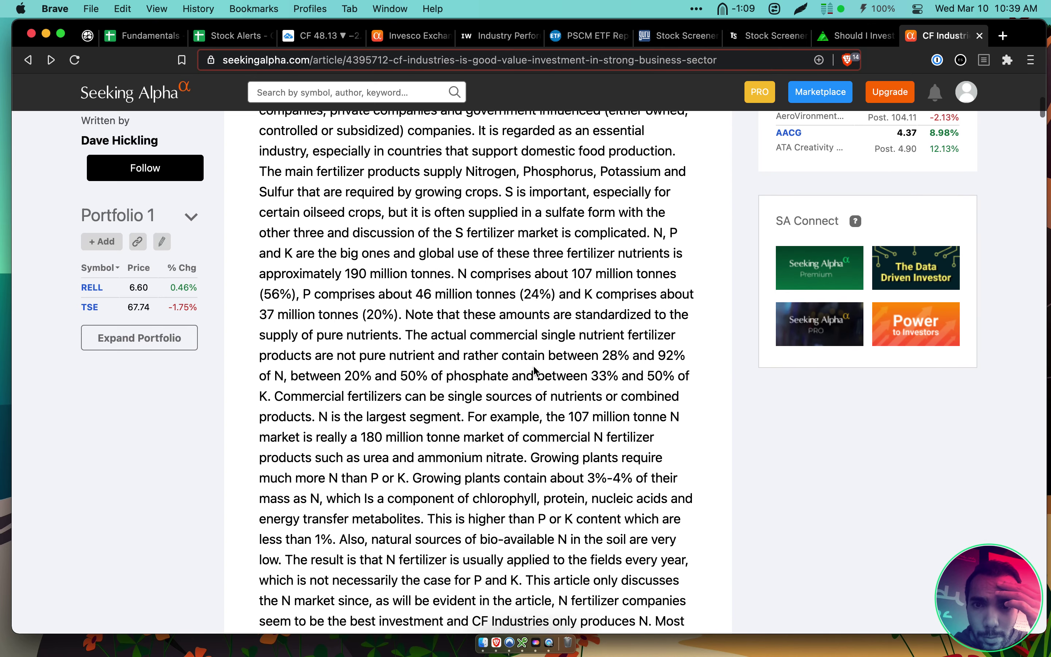
{"action": "left_click_drag", "start_coordinate": [447, 152], "coordinate": [500, 355]}
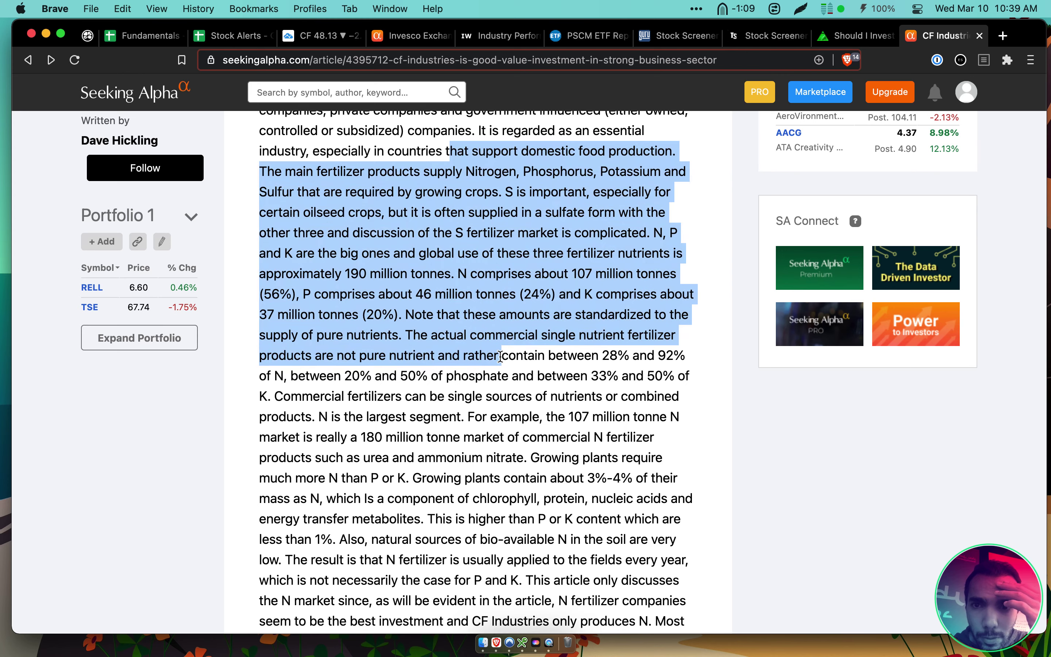
{"action": "scroll", "coordinate": [501, 356], "scroll_direction": "down", "scroll_amount": 1}
{"action": "scroll", "coordinate": [500, 356], "scroll_direction": "down", "scroll_amount": 1}
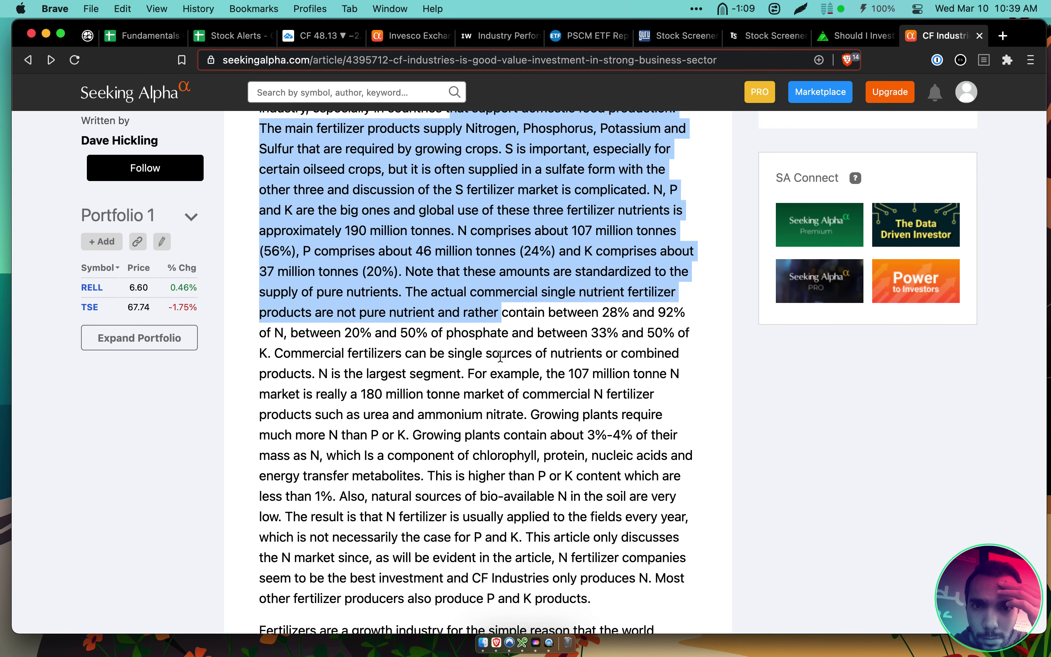
{"action": "scroll", "coordinate": [501, 356], "scroll_direction": "down", "scroll_amount": 3}
{"action": "left_click", "coordinate": [500, 355]}
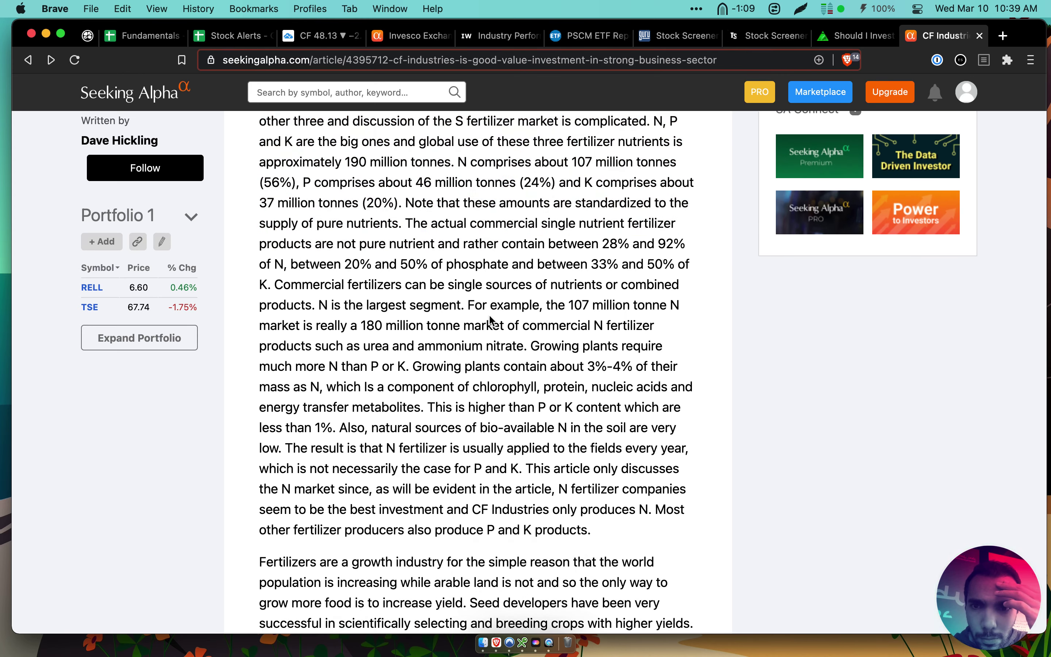
Read the start of the paragraph on fertilizers as a growth industry, highlighting the lines on population growth and crop breeding
{"action": "scroll", "coordinate": [490, 325], "scroll_direction": "down", "scroll_amount": 2}
{"action": "scroll", "coordinate": [490, 325], "scroll_direction": "down", "scroll_amount": 12}
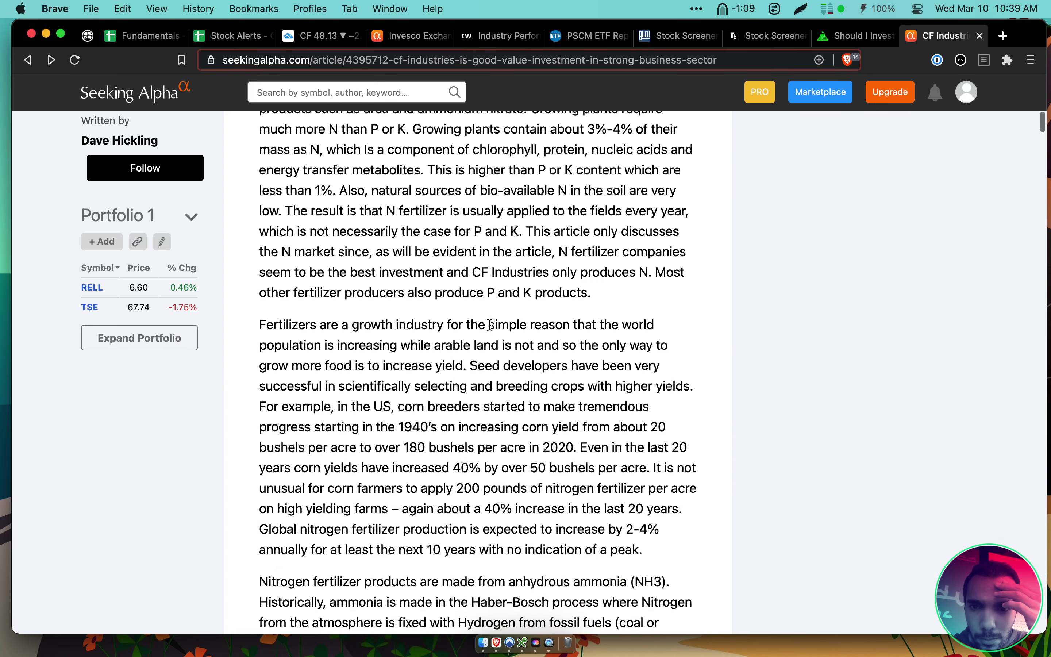
{"action": "scroll", "coordinate": [489, 325], "scroll_direction": "down", "scroll_amount": 1}
{"action": "left_click_drag", "start_coordinate": [451, 208], "coordinate": [454, 290]}
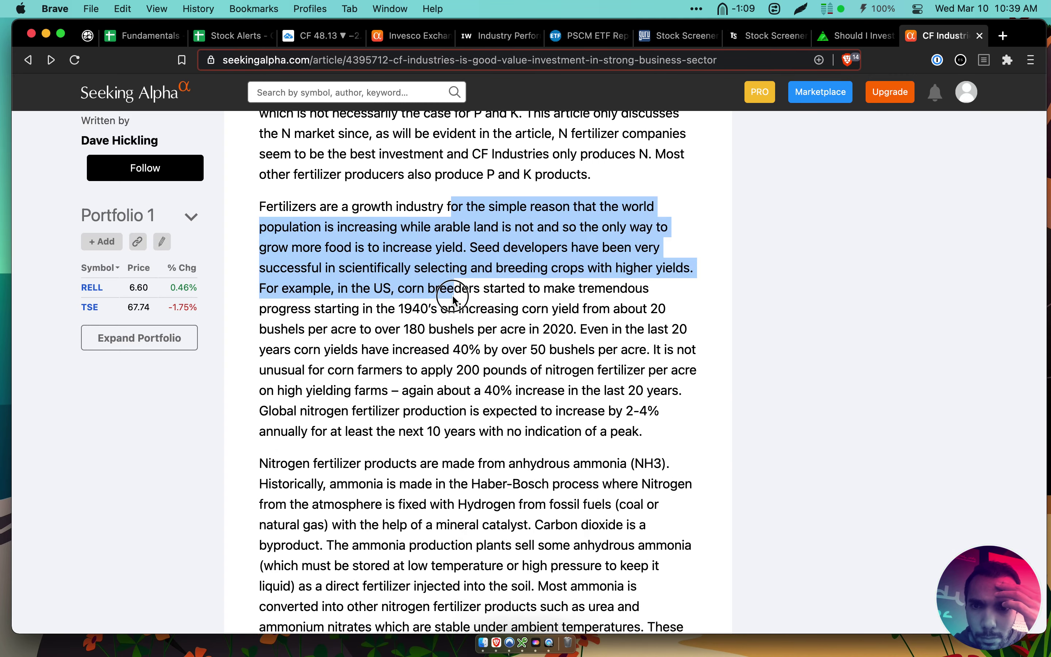
{"action": "left_click", "coordinate": [485, 228]}
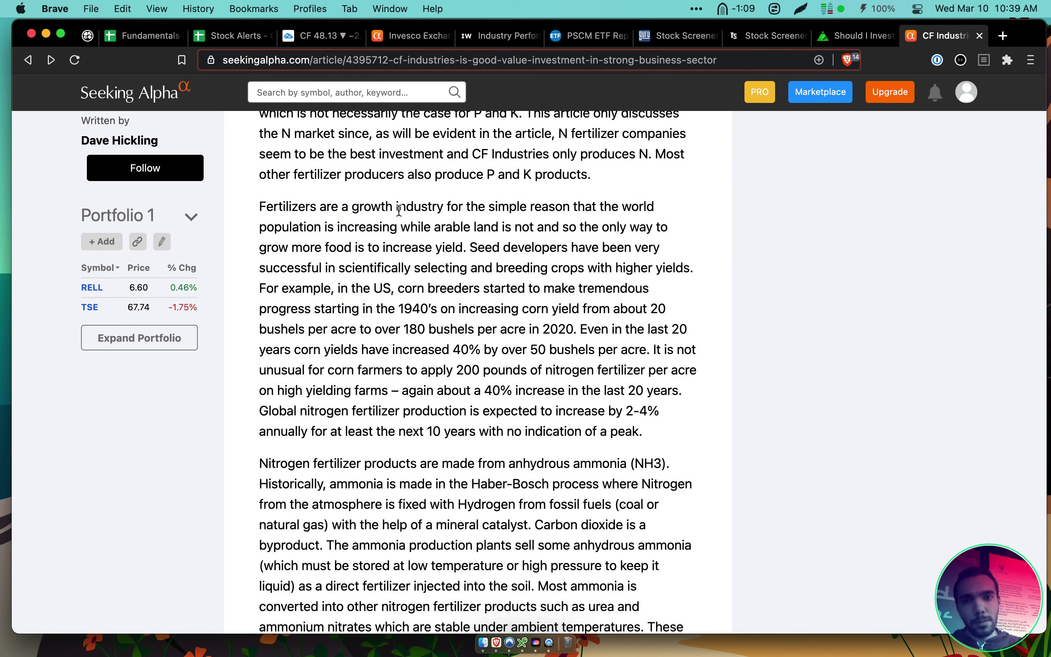
Highlight the opening statement on rising population and limited arable land, check the Roam notes on the fertilizer industry, and return to the article
{"action": "left_click_drag", "start_coordinate": [534, 229], "coordinate": [265, 210]}
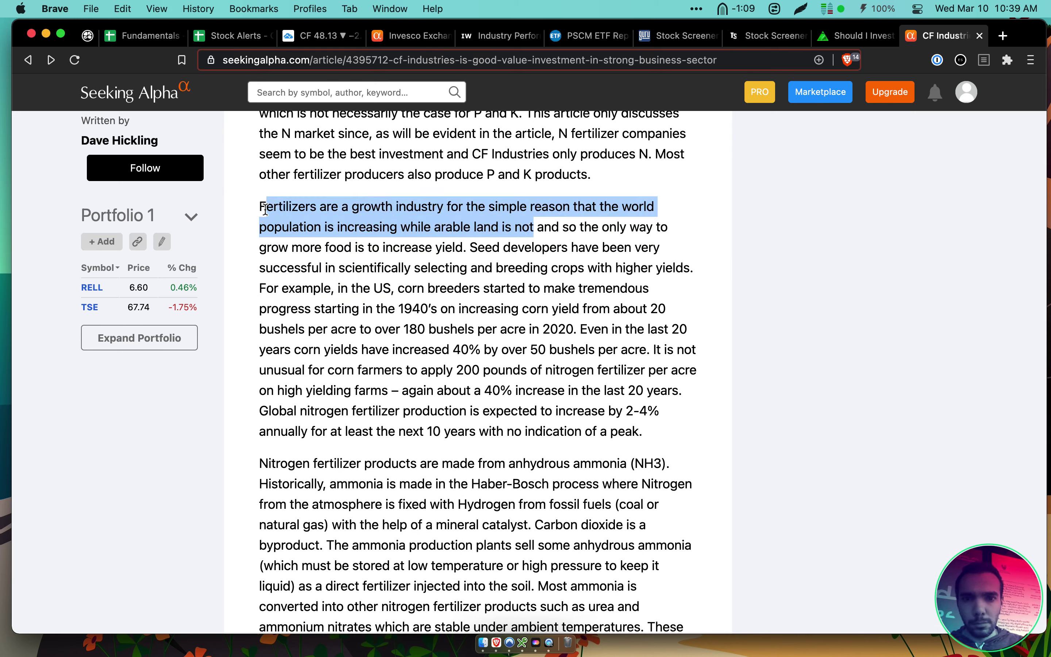
{"action": "left_click", "coordinate": [259, 208], "text": "shift"}
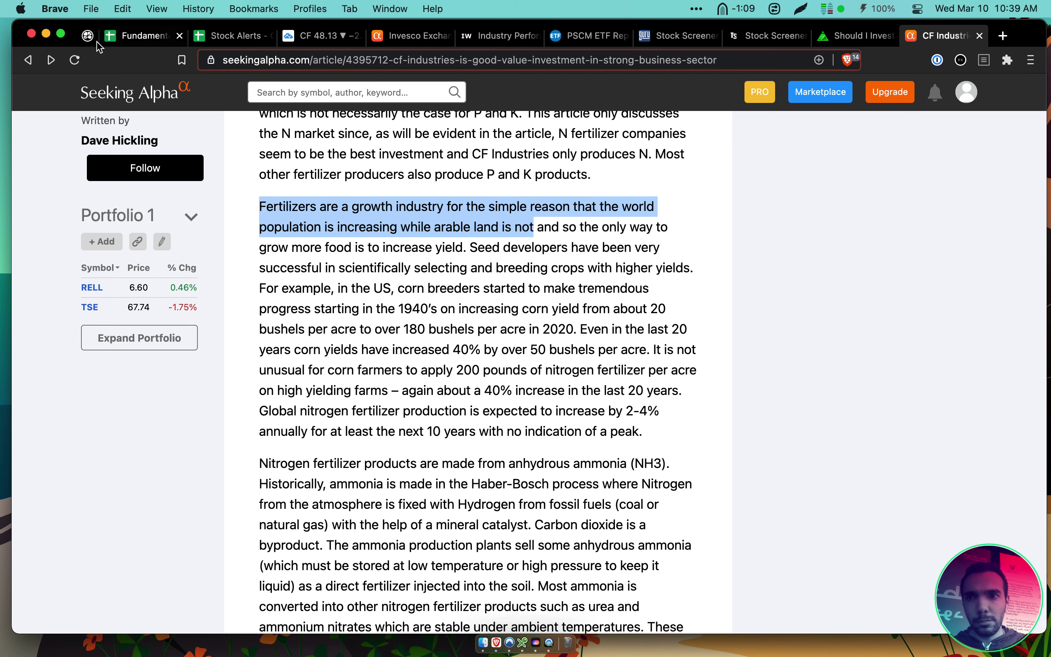
{"action": "left_click", "coordinate": [88, 35]}
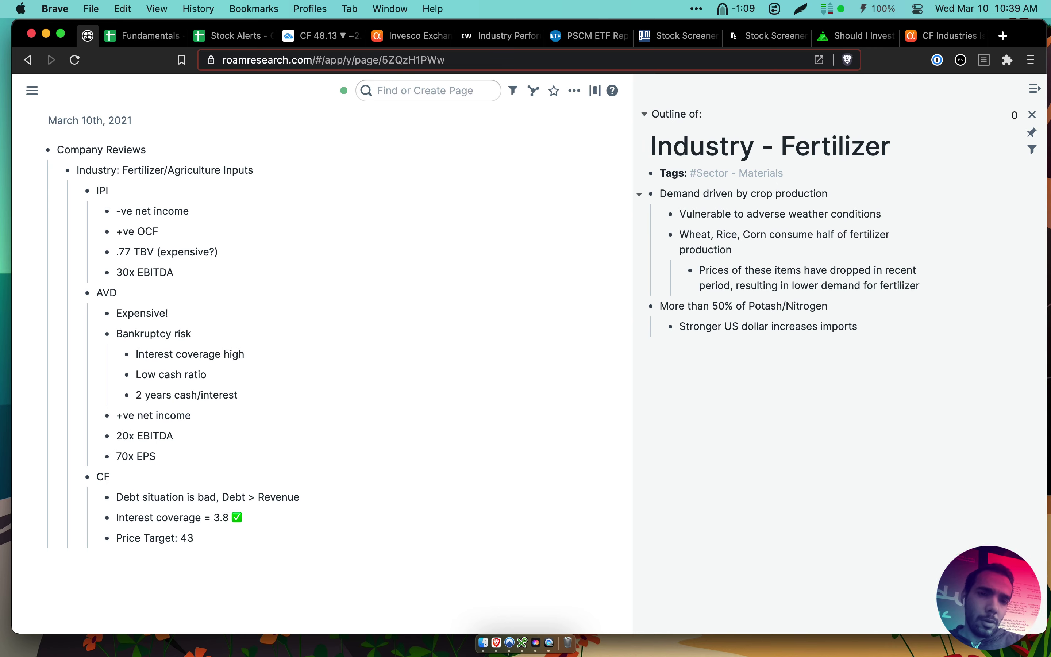
{"action": "left_click", "coordinate": [944, 35]}
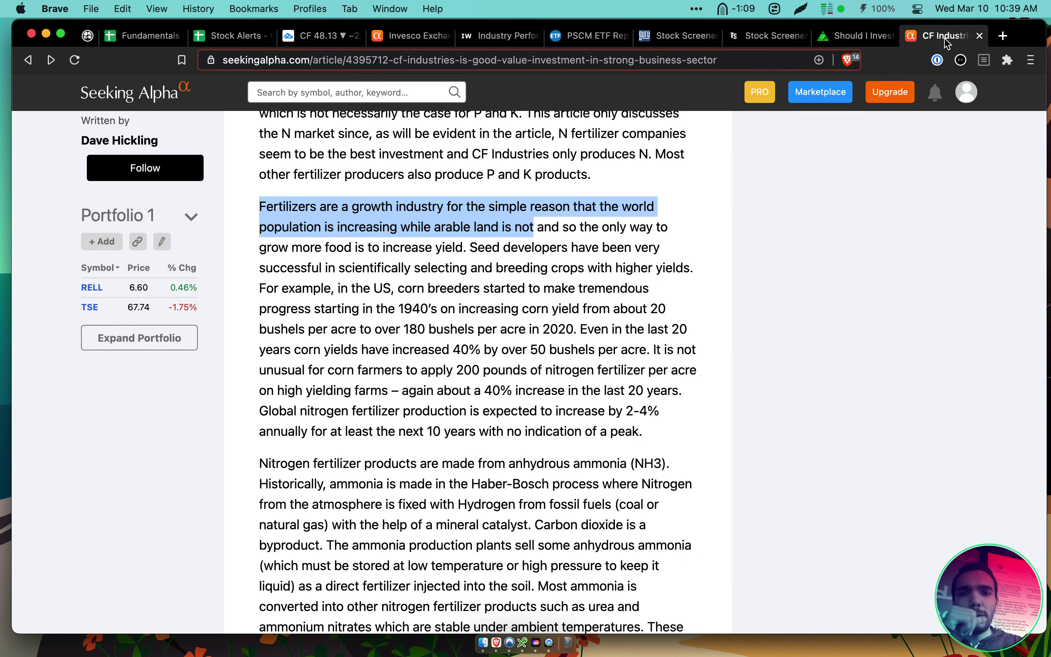
Read the rest of the growth paragraph, highlighting the text on US corn yields and expected nitrogen fertilizer production
{"action": "scroll", "coordinate": [697, 347], "scroll_direction": "down", "scroll_amount": 1}
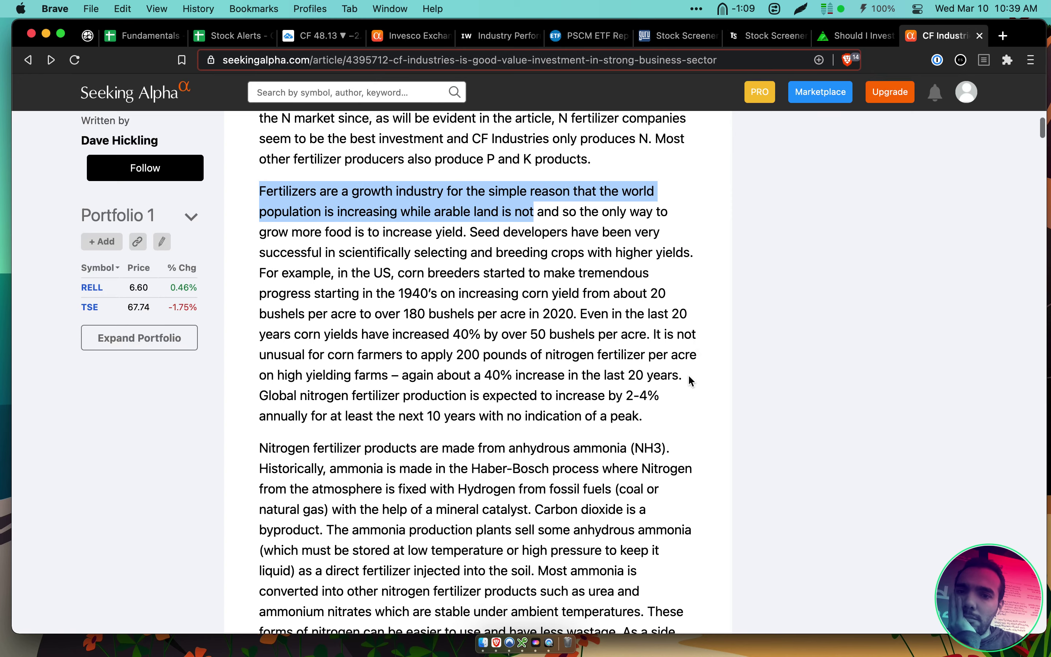
{"action": "scroll", "coordinate": [688, 374], "scroll_direction": "down", "scroll_amount": 1}
{"action": "left_click_drag", "start_coordinate": [662, 230], "coordinate": [680, 375]}
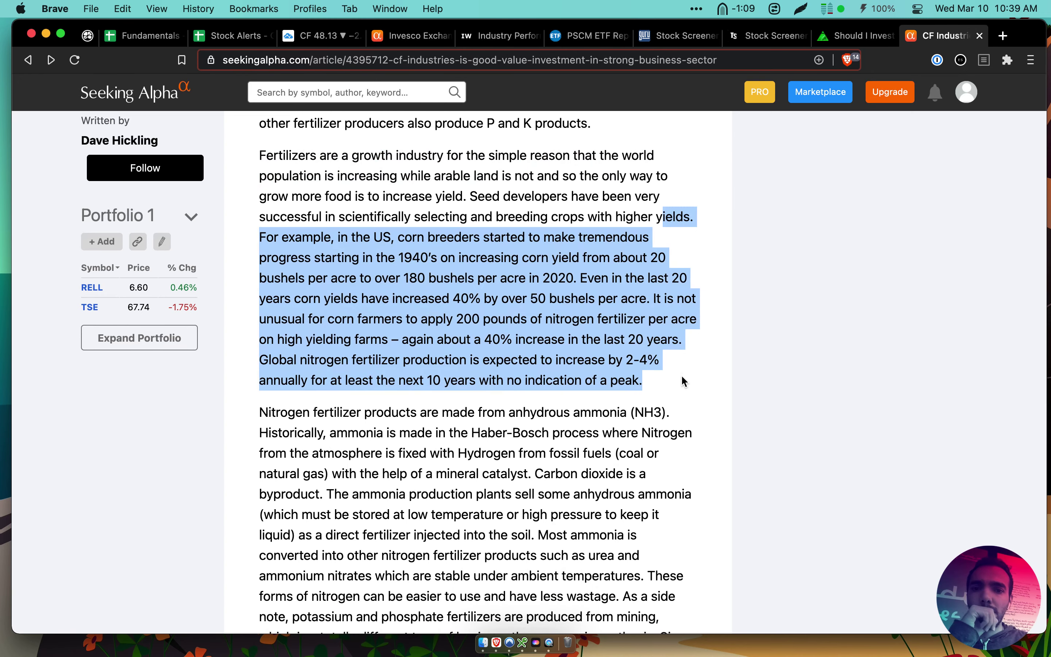
{"action": "scroll", "coordinate": [681, 375], "scroll_direction": "down", "scroll_amount": 5}
{"action": "left_click", "coordinate": [580, 231]}
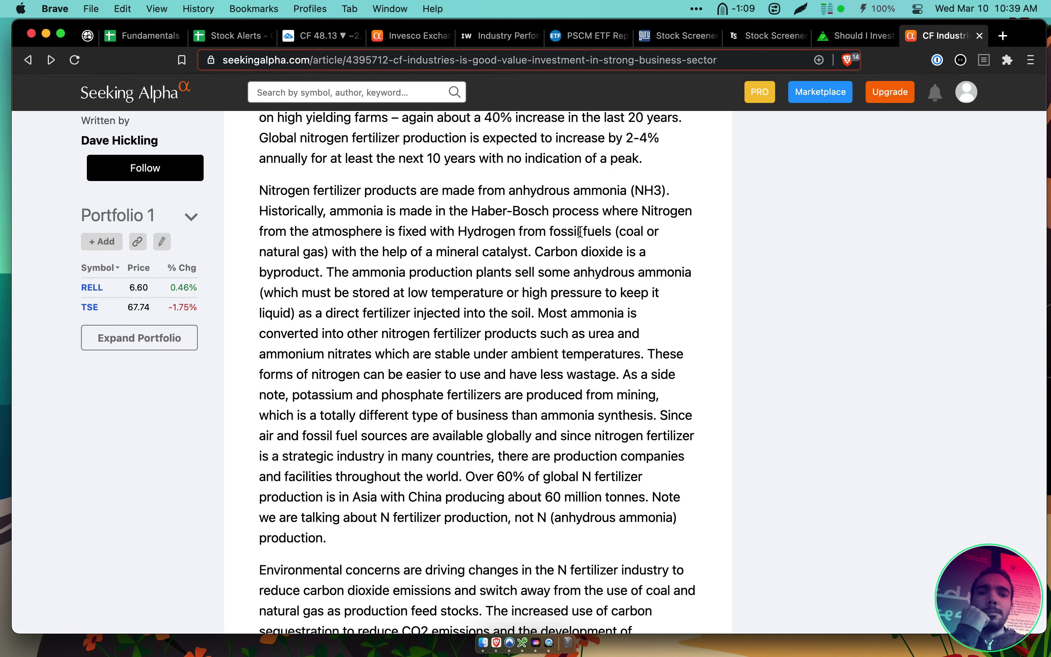
Read the paragraph on how nitrogen fertilizer is made, highlighting "Haber-Bosch process"
{"action": "scroll", "coordinate": [580, 232], "scroll_direction": "down", "scroll_amount": 5}
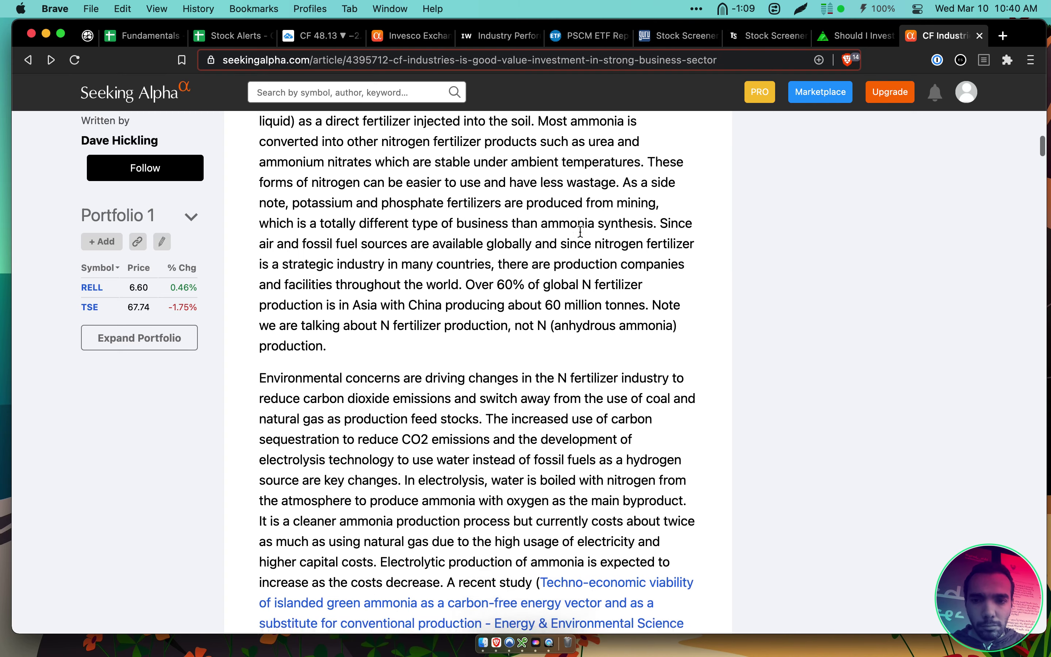
{"action": "scroll", "coordinate": [580, 231], "scroll_direction": "up", "scroll_amount": 3}
{"action": "scroll", "coordinate": [580, 231], "scroll_direction": "up", "scroll_amount": 2}
{"action": "left_click_drag", "start_coordinate": [469, 180], "coordinate": [571, 185]}
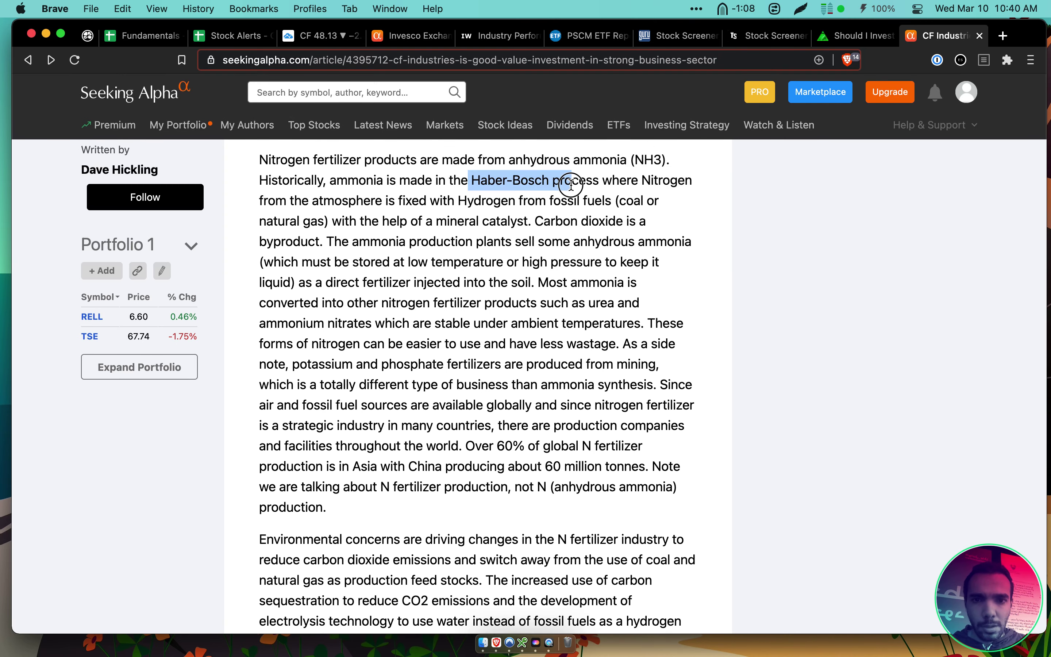
{"action": "left_click", "coordinate": [512, 186]}
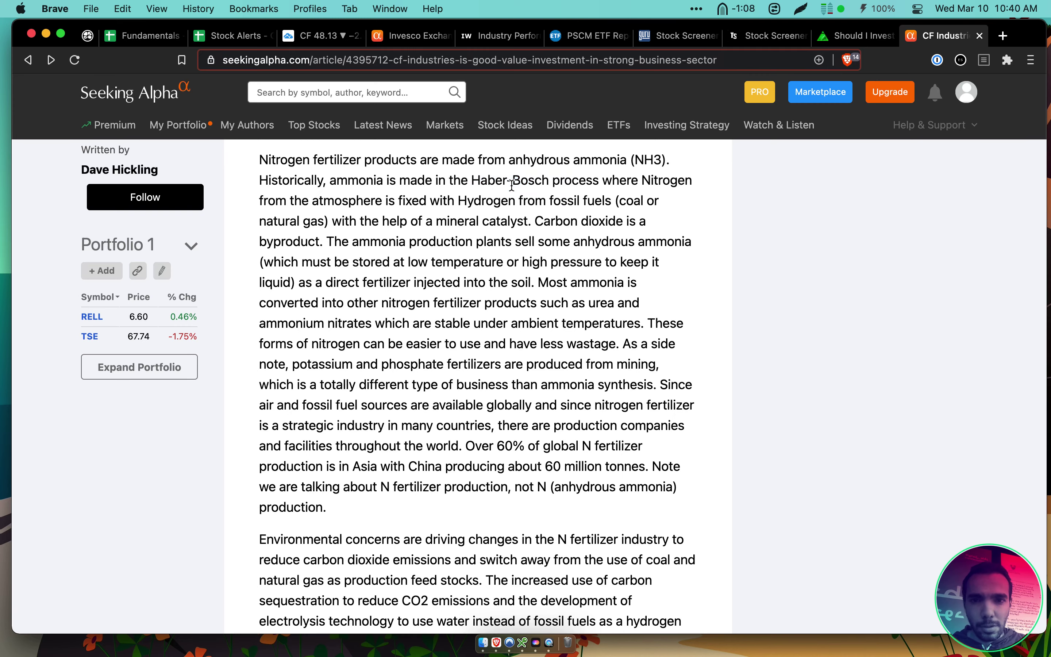
{"action": "left_click_drag", "start_coordinate": [476, 180], "coordinate": [602, 182]}
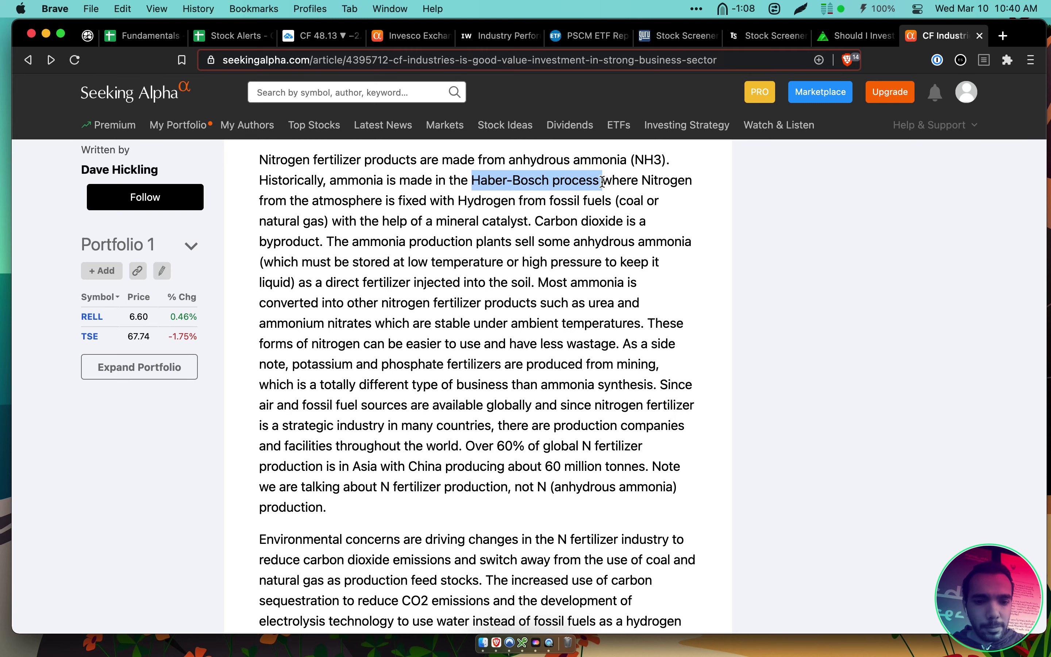
Read on about ammonia production plants and their products, highlighting that passage and the one on Asia's share of global production
{"action": "scroll", "coordinate": [582, 298], "scroll_direction": "down", "scroll_amount": 1}
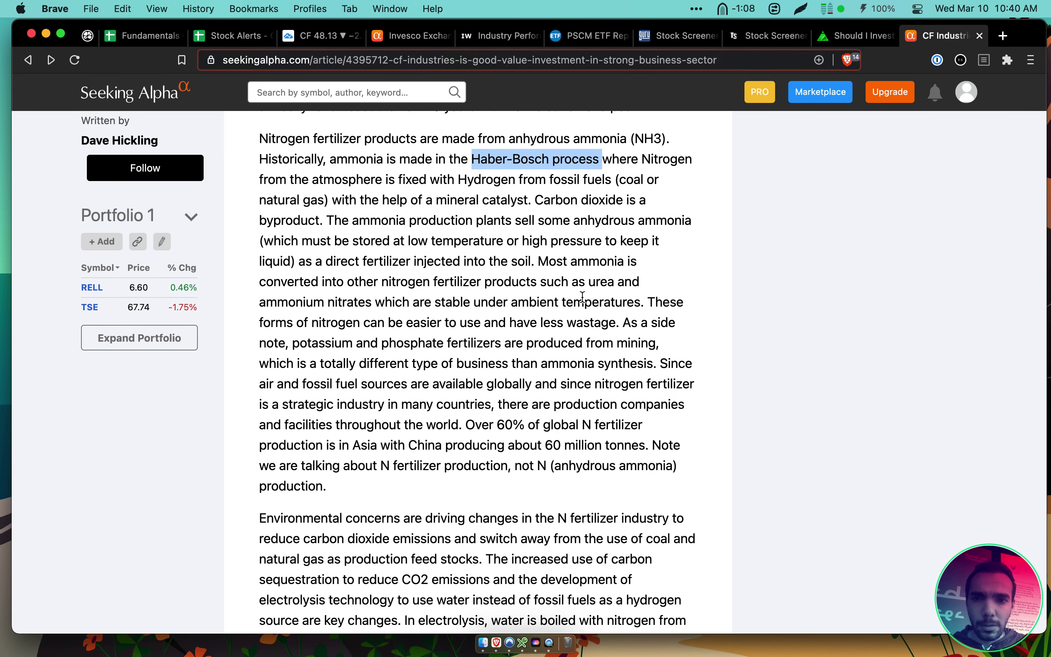
{"action": "left_click_drag", "start_coordinate": [352, 220], "coordinate": [471, 378]}
{"action": "scroll", "coordinate": [471, 373], "scroll_direction": "down", "scroll_amount": 8}
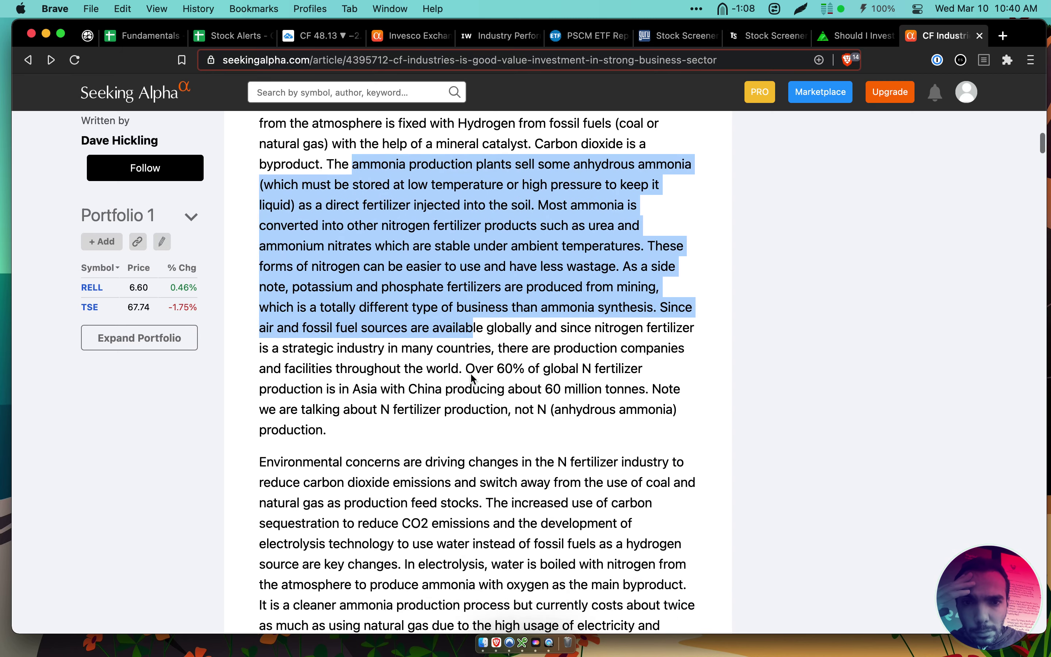
{"action": "scroll", "coordinate": [469, 371], "scroll_direction": "down", "scroll_amount": 2}
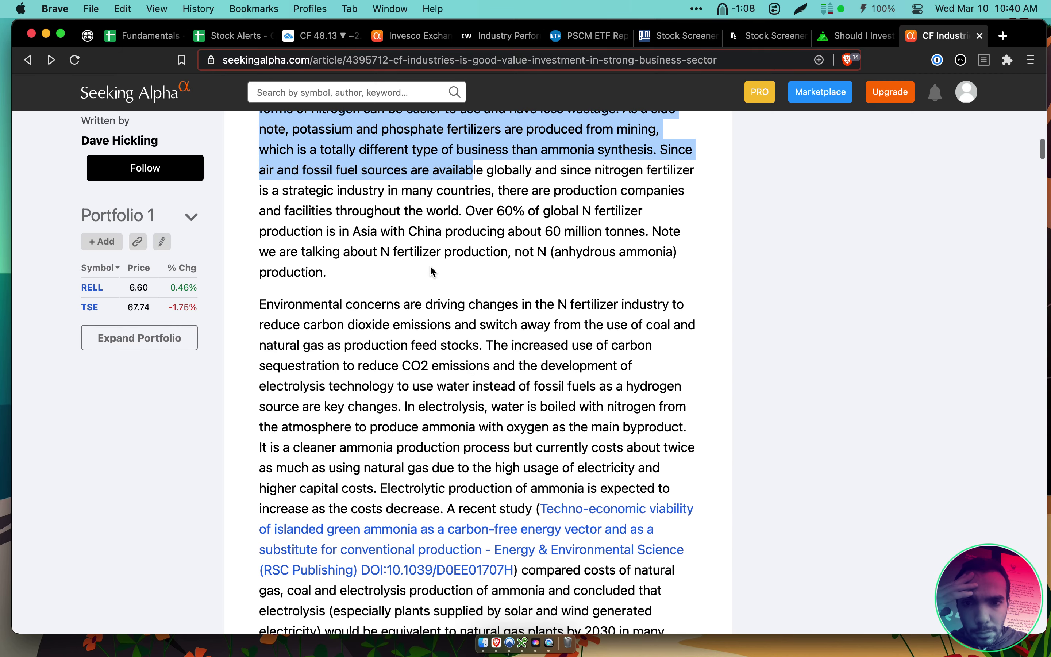
{"action": "left_click", "coordinate": [431, 259]}
{"action": "left_click", "coordinate": [467, 208]}
{"action": "left_click_drag", "start_coordinate": [466, 208], "coordinate": [502, 273]}
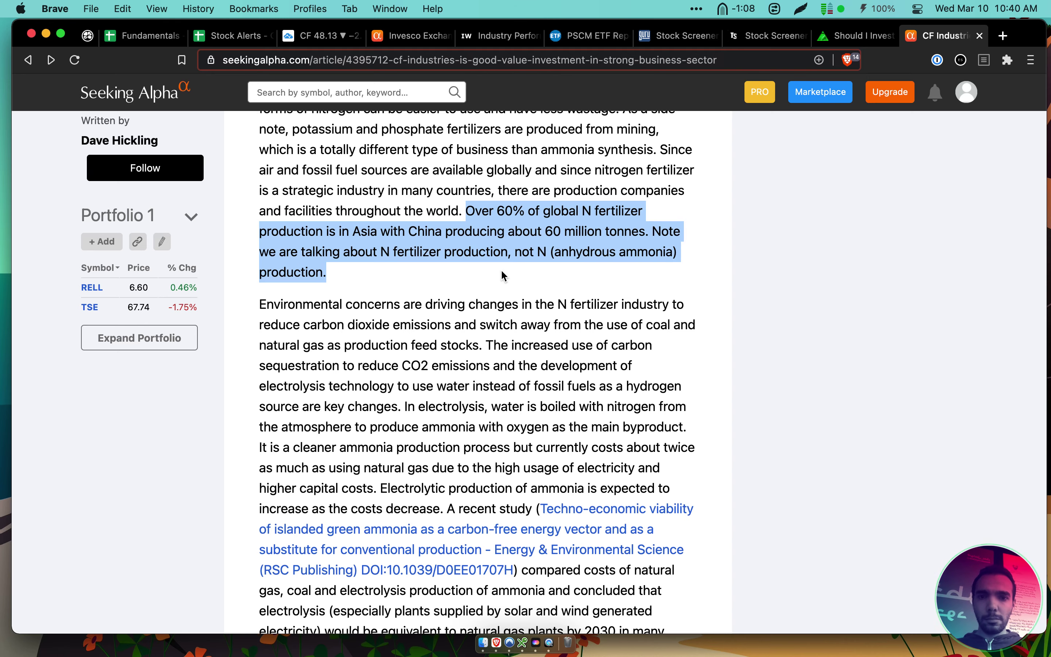
Read the paragraph on environmental concerns in the nitrogen industry, highlighting the text on carbon sequestration and electrolysis
{"action": "scroll", "coordinate": [596, 374], "scroll_direction": "down", "scroll_amount": 3}
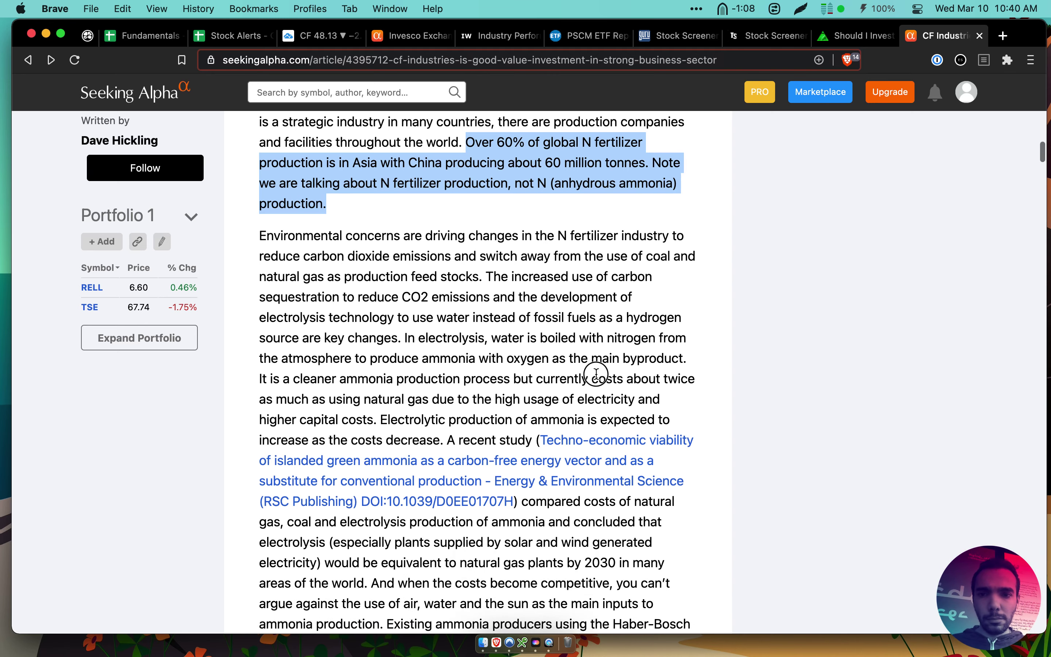
{"action": "left_click_drag", "start_coordinate": [597, 376], "coordinate": [555, 252]}
{"action": "scroll", "coordinate": [556, 250], "scroll_direction": "down", "scroll_amount": 1}
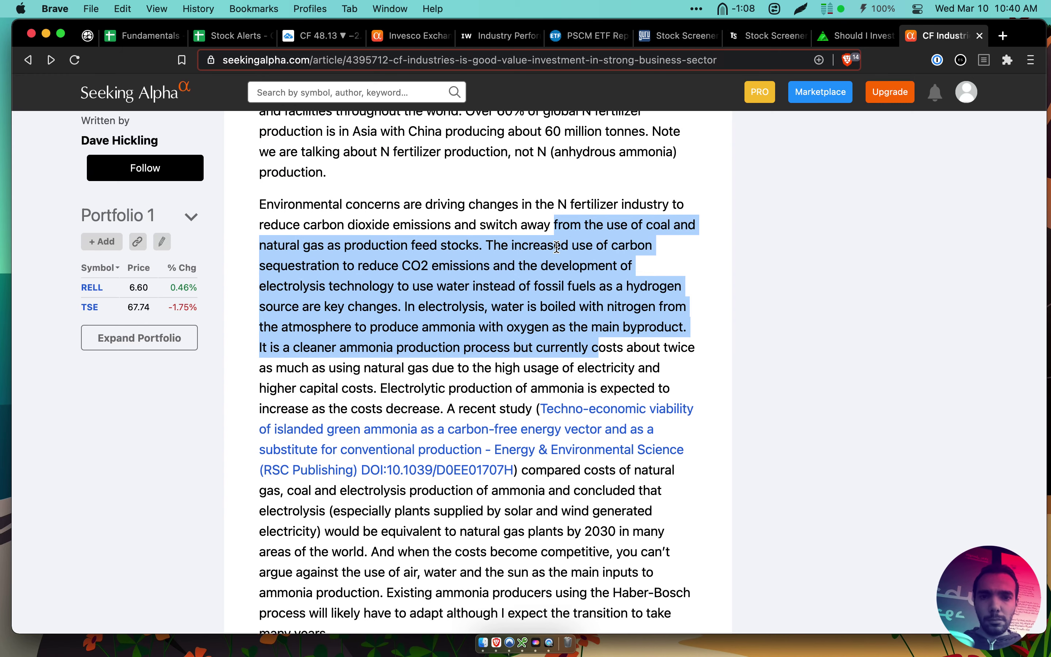
{"action": "scroll", "coordinate": [557, 246], "scroll_direction": "down", "scroll_amount": 15}
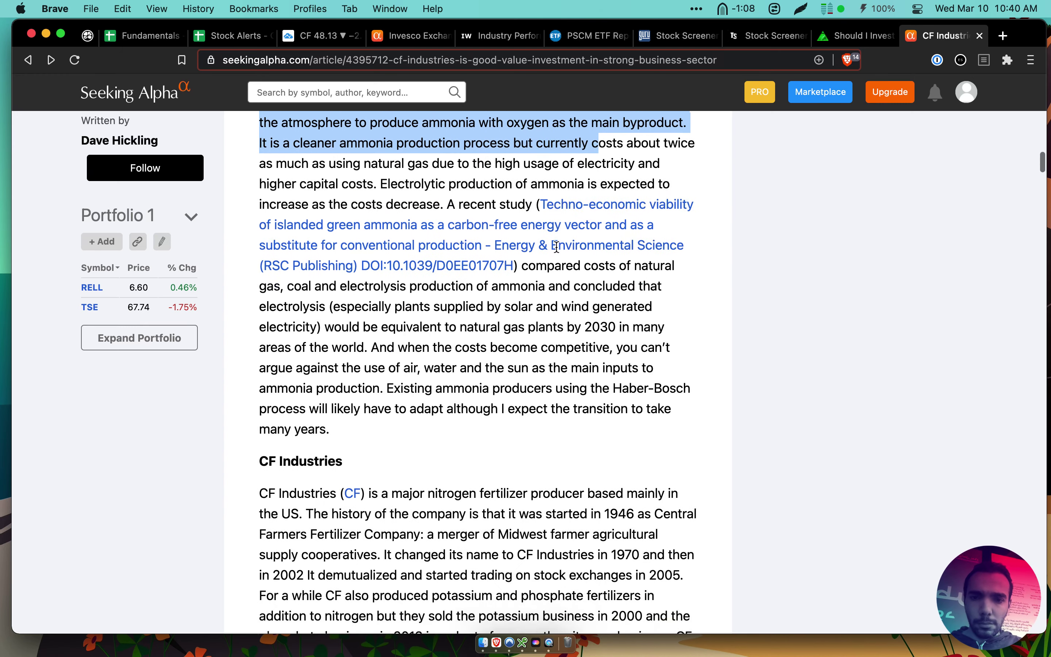
Read the CF Industries section's opening paragraph, highlighting the company's history, its divested businesses and its ammonia capacity
{"action": "left_click", "coordinate": [496, 254]}
{"action": "left_click_drag", "start_coordinate": [496, 254], "coordinate": [549, 394]}
{"action": "scroll", "coordinate": [549, 400], "scroll_direction": "down", "scroll_amount": 2}
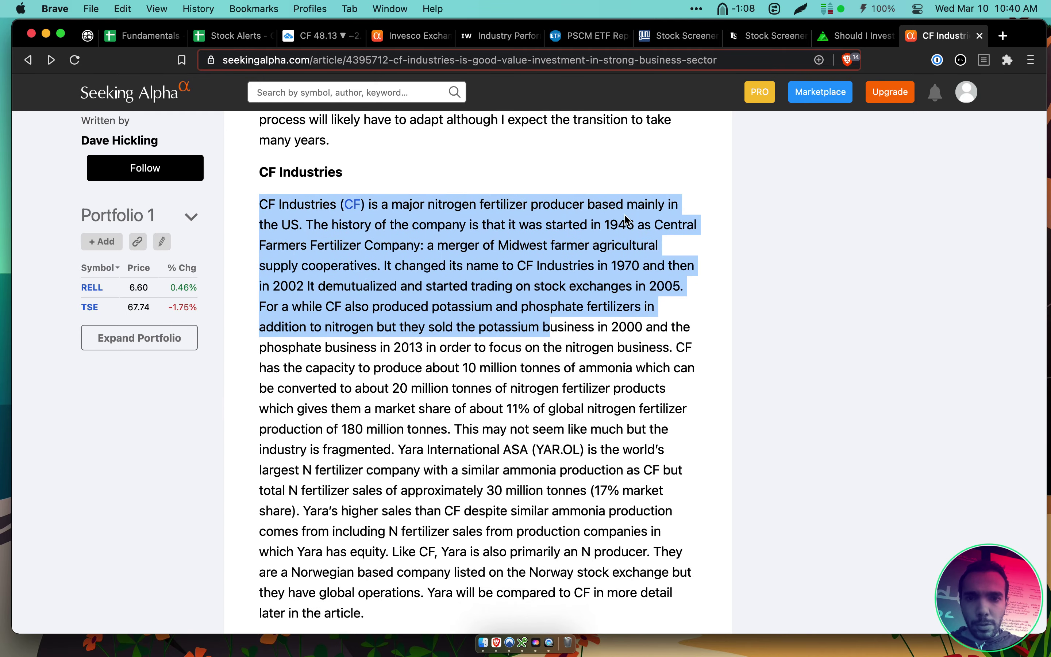
{"action": "left_click", "coordinate": [613, 220]}
{"action": "left_click_drag", "start_coordinate": [314, 225], "coordinate": [476, 367]}
{"action": "scroll", "coordinate": [476, 368], "scroll_direction": "down", "scroll_amount": 4}
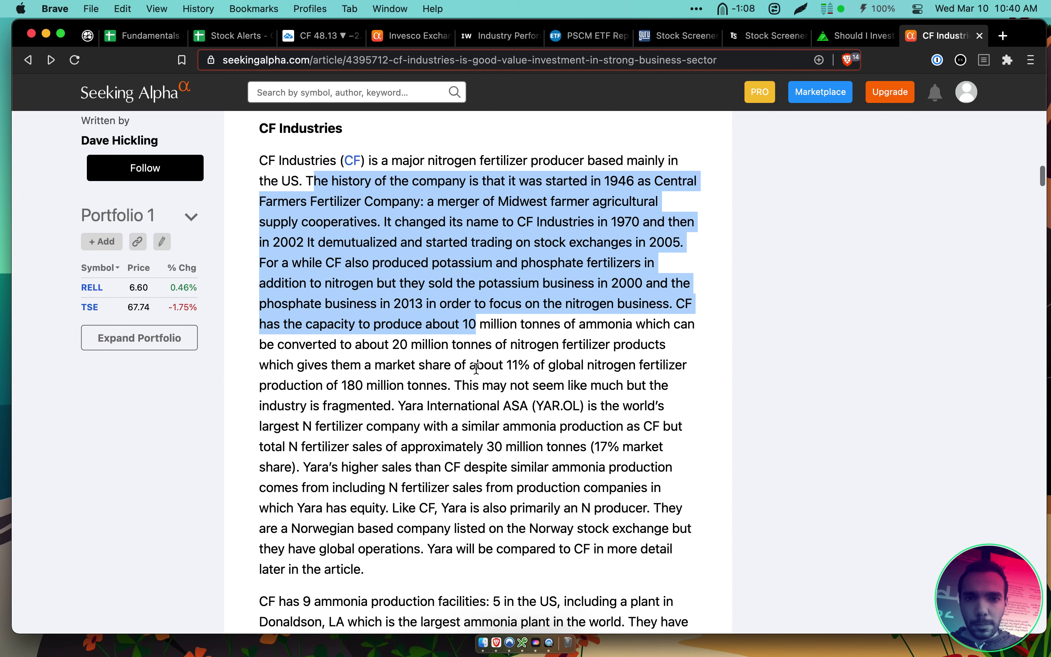
{"action": "scroll", "coordinate": [476, 368], "scroll_direction": "down", "scroll_amount": 1}
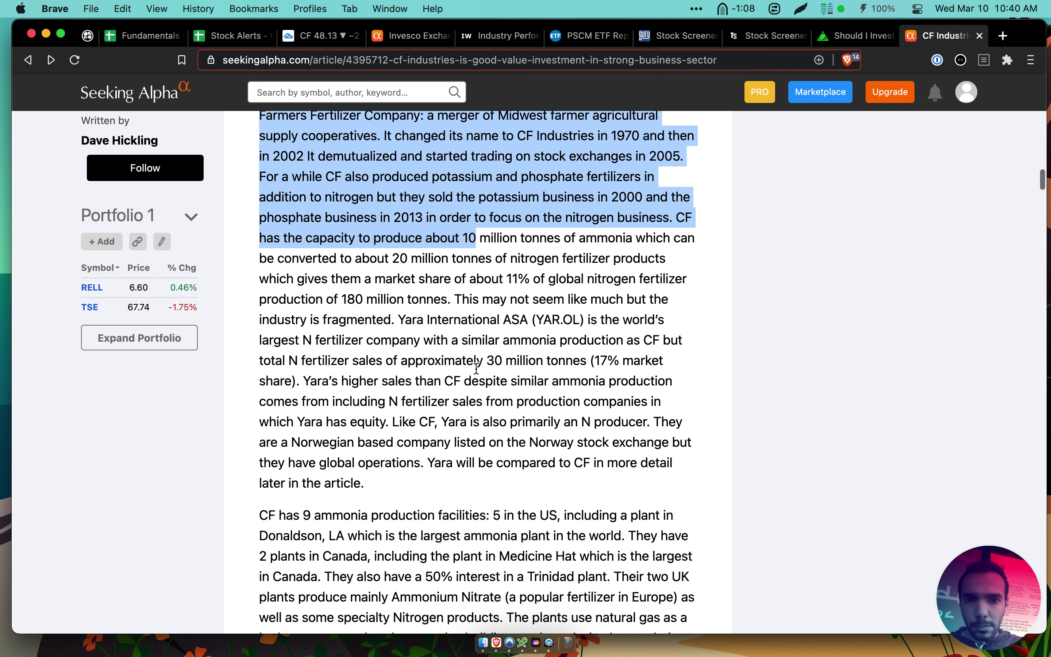
{"action": "scroll", "coordinate": [476, 369], "scroll_direction": "down", "scroll_amount": 3}
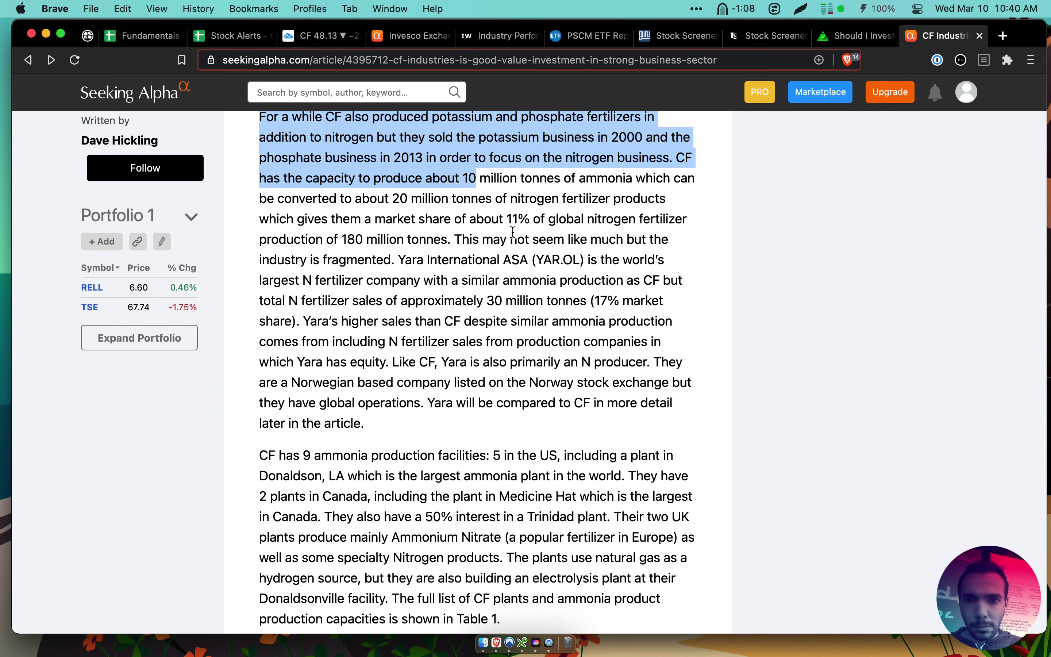
{"action": "scroll", "coordinate": [513, 233], "scroll_direction": "down", "scroll_amount": 7}
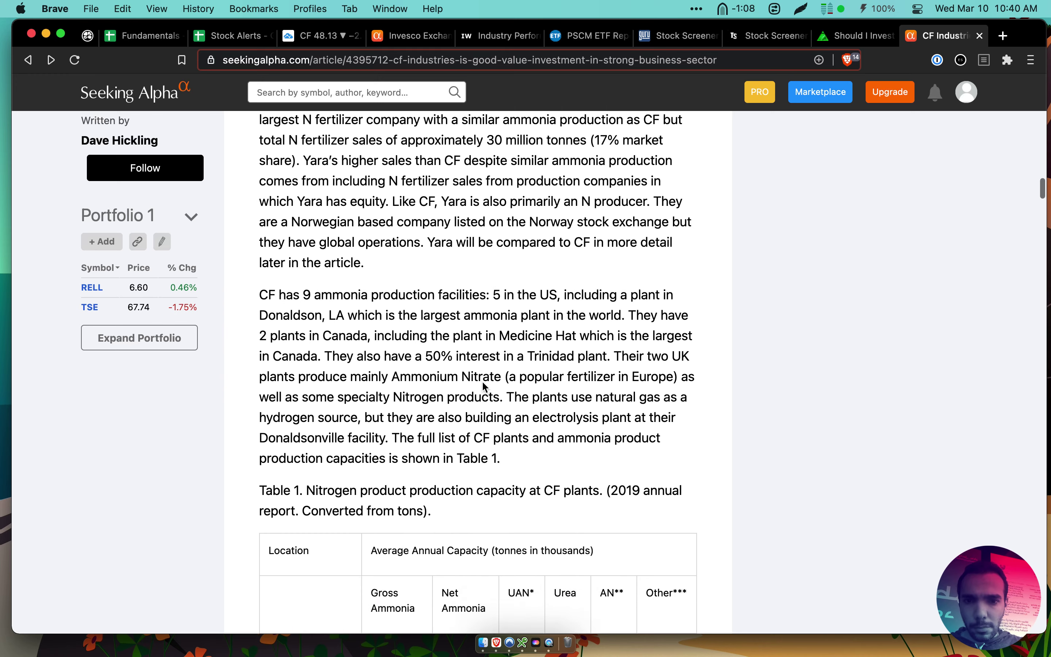
Read the paragraph on CF's ammonia production facilities, highlighting the plant details, and continue to Table 1 on nitrogen production capacity
{"action": "left_click_drag", "start_coordinate": [463, 314], "coordinate": [484, 417]}
{"action": "scroll", "coordinate": [486, 429], "scroll_direction": "down", "scroll_amount": 1}
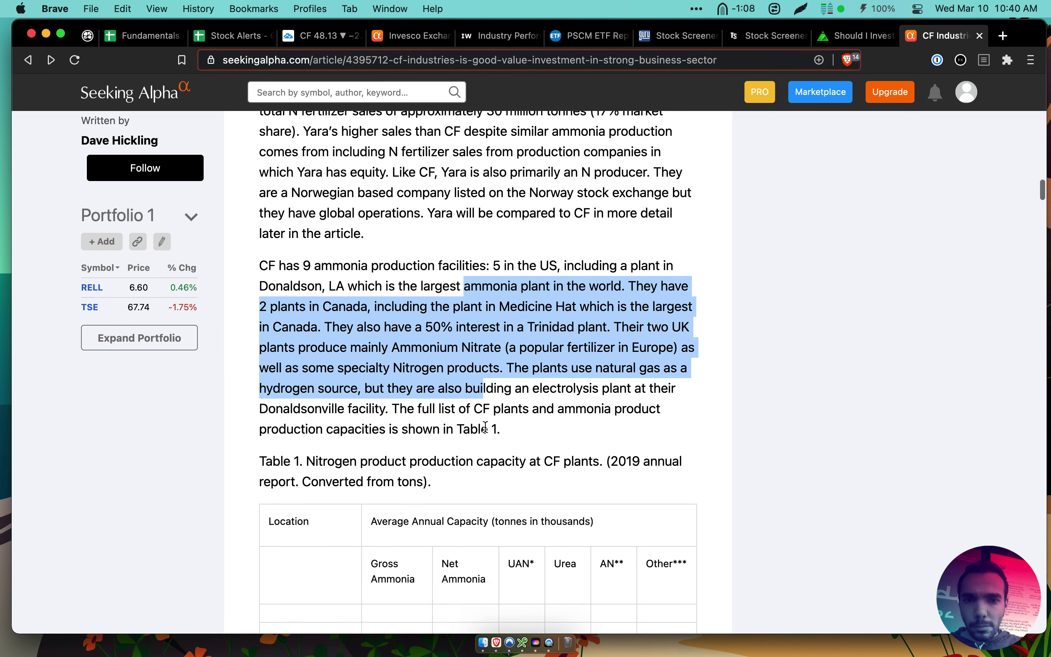
{"action": "left_click", "coordinate": [570, 292]}
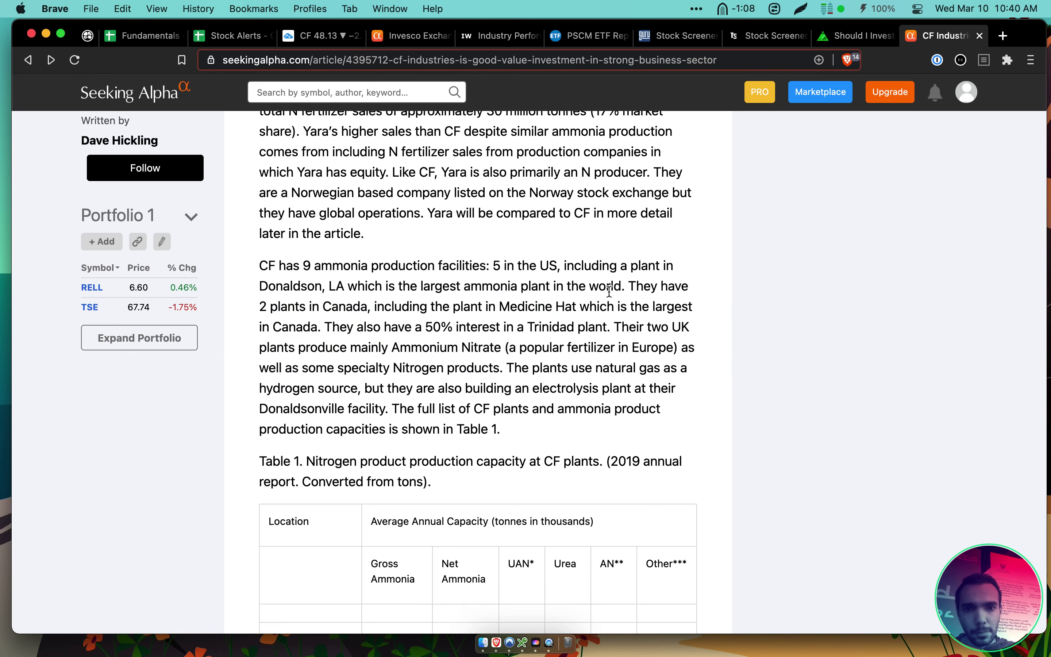
{"action": "left_click_drag", "start_coordinate": [621, 287], "coordinate": [483, 383]}
{"action": "scroll", "coordinate": [475, 363], "scroll_direction": "down", "scroll_amount": 1}
{"action": "scroll", "coordinate": [483, 383], "scroll_direction": "down", "scroll_amount": 1}
{"action": "left_click", "coordinate": [525, 353]}
{"action": "scroll", "coordinate": [525, 352], "scroll_direction": "down", "scroll_amount": 2}
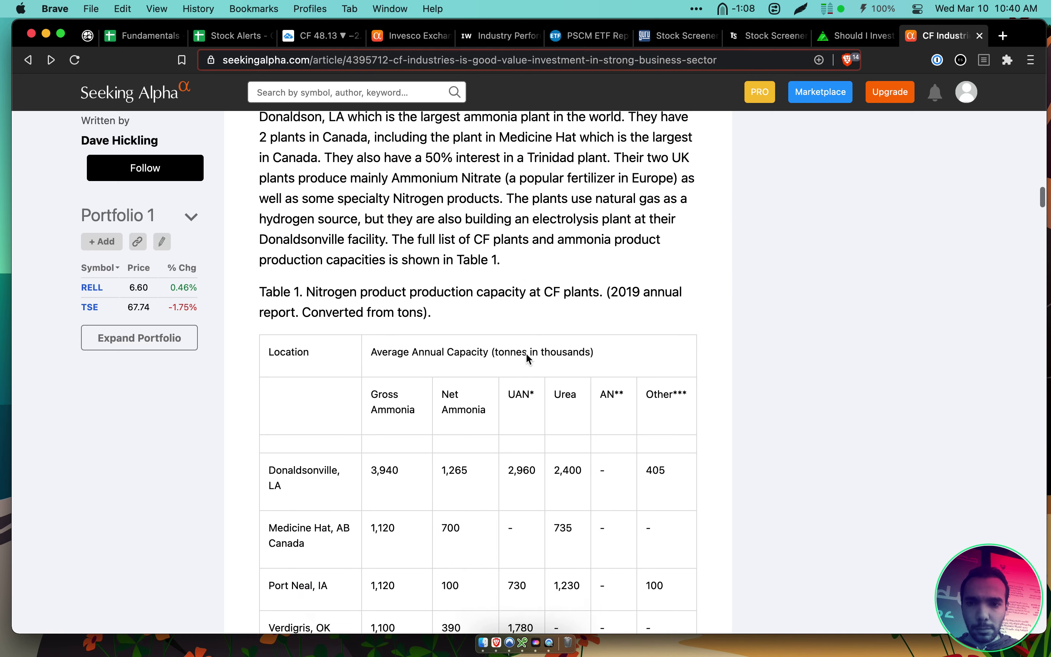
Examine Table 1's nitrogen capacities by CF plant, highlighting the product totals in the Total row, including the urea figure
{"action": "scroll", "coordinate": [525, 353], "scroll_direction": "down", "scroll_amount": 3}
{"action": "scroll", "coordinate": [526, 352], "scroll_direction": "down", "scroll_amount": 3}
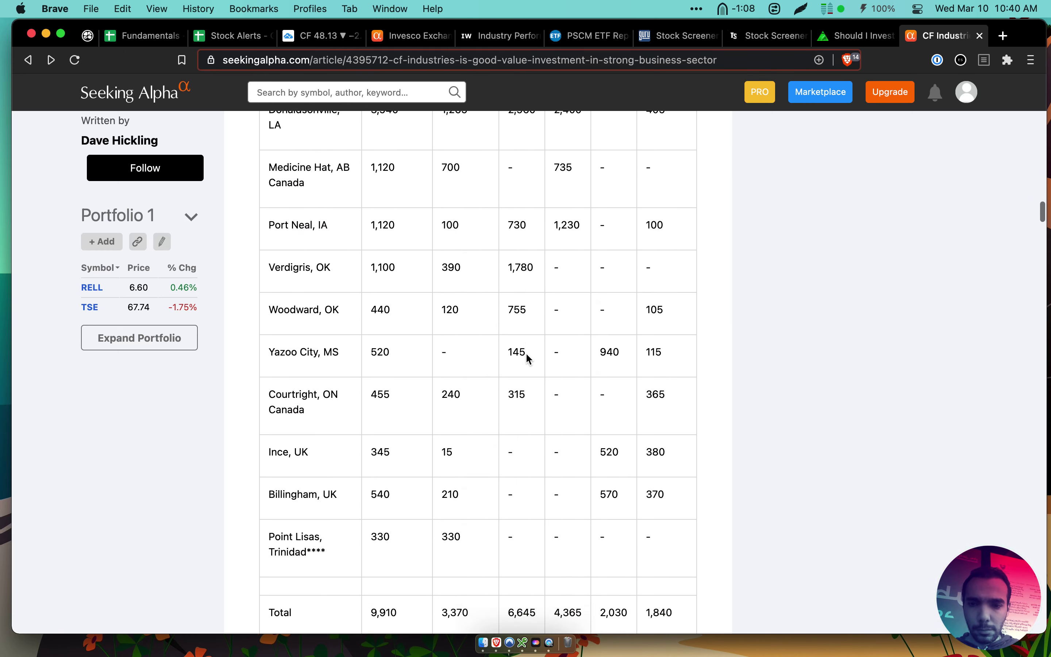
{"action": "scroll", "coordinate": [526, 352], "scroll_direction": "down", "scroll_amount": 4}
{"action": "scroll", "coordinate": [525, 353], "scroll_direction": "up", "scroll_amount": 5}
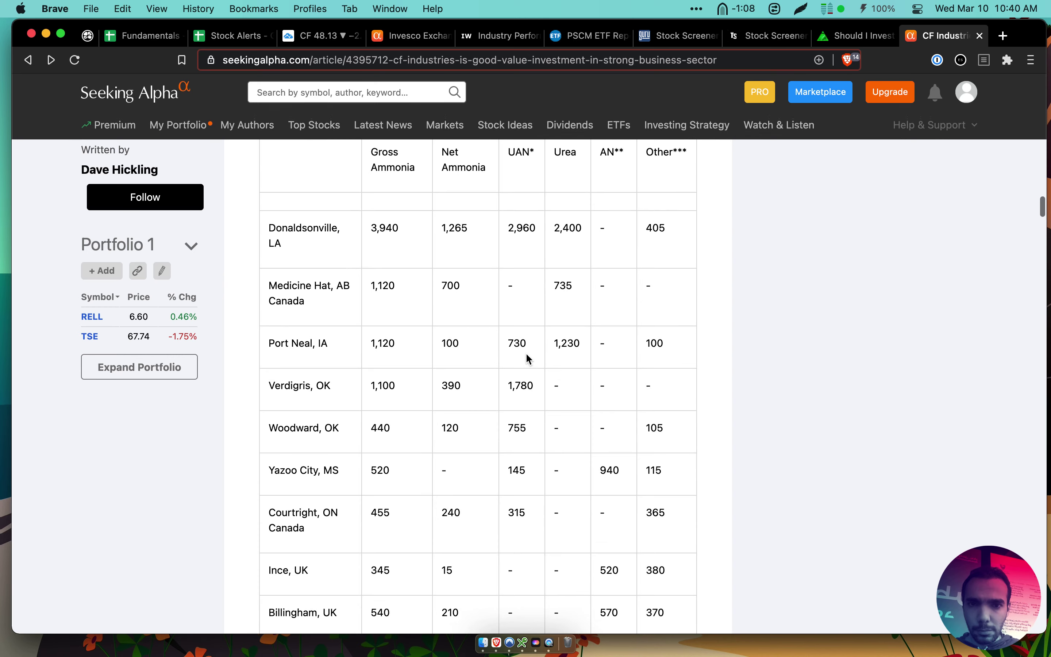
{"action": "scroll", "coordinate": [525, 352], "scroll_direction": "up", "scroll_amount": 2}
{"action": "scroll", "coordinate": [526, 352], "scroll_direction": "down", "scroll_amount": 6}
{"action": "left_click_drag", "start_coordinate": [506, 354], "coordinate": [599, 389]}
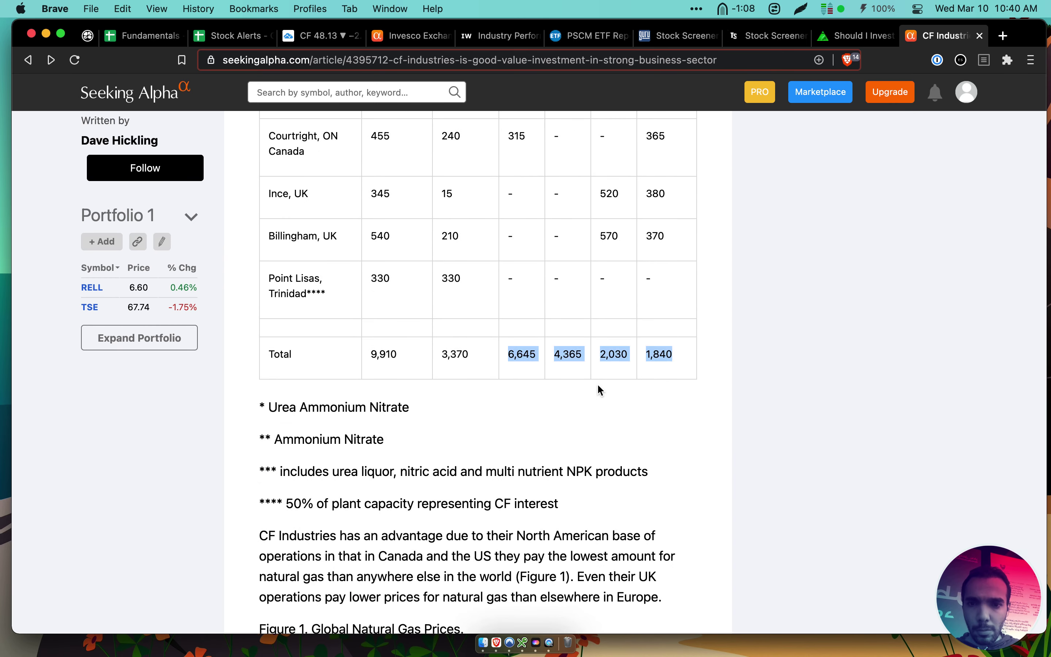
{"action": "left_click", "coordinate": [598, 385]}
{"action": "scroll", "coordinate": [598, 386], "scroll_direction": "down", "scroll_amount": 2}
{"action": "double_click", "coordinate": [567, 304]}
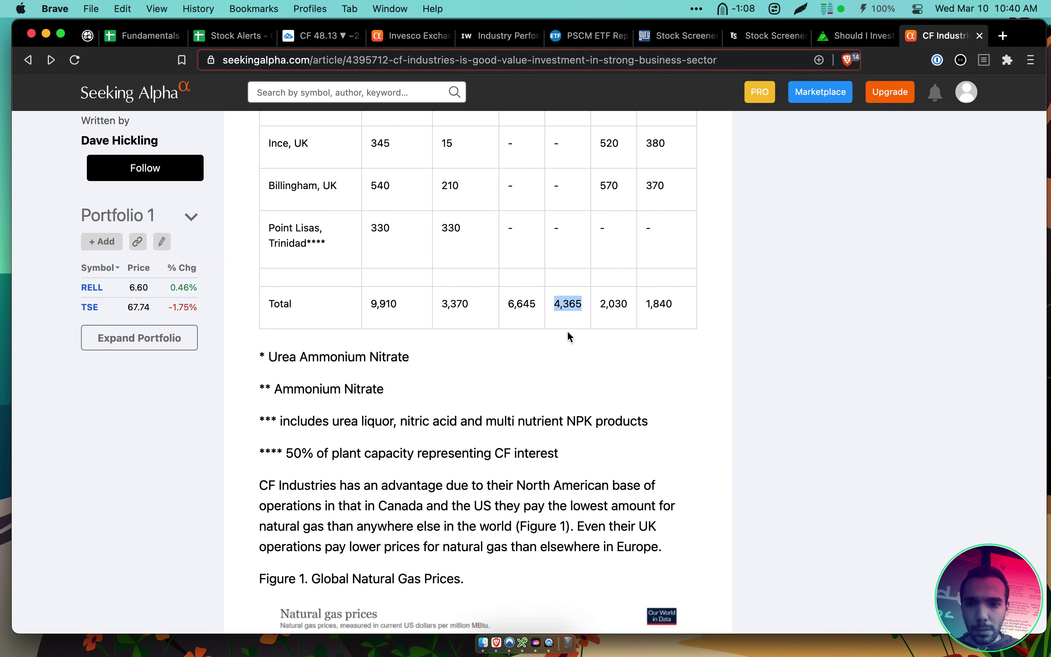
Read the paragraph on CF's North American natural gas cost advantage, highlighting the lowest-price passage, and view Figure 1
{"action": "scroll", "coordinate": [567, 337], "scroll_direction": "down", "scroll_amount": 10}
{"action": "triple_click", "coordinate": [550, 144]}
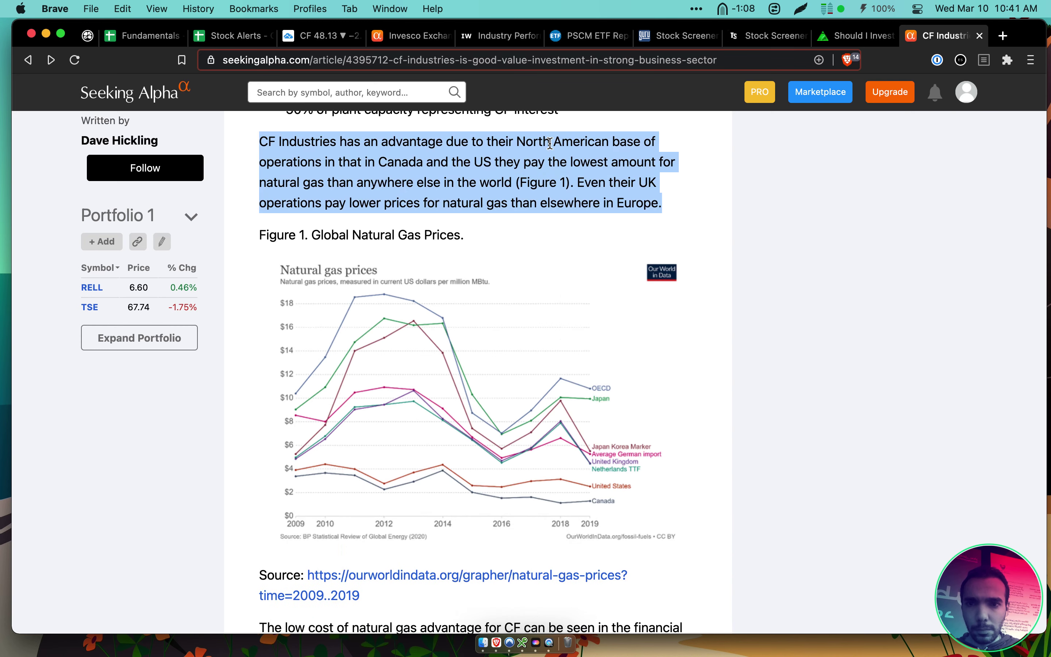
{"action": "scroll", "coordinate": [551, 201], "scroll_direction": "down", "scroll_amount": 1}
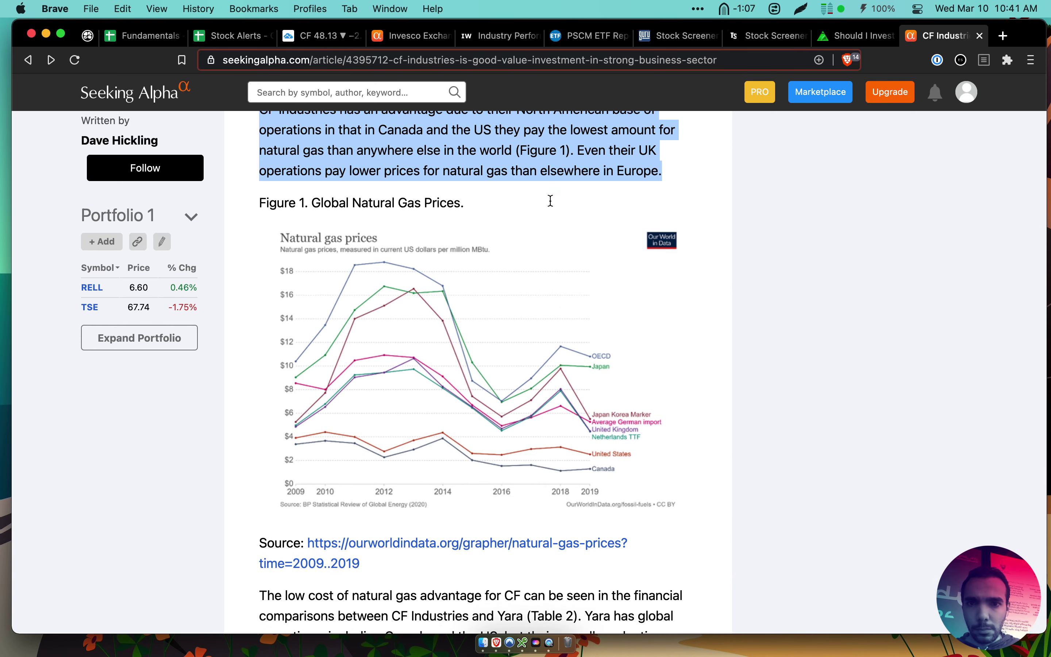
{"action": "left_click_drag", "start_coordinate": [483, 130], "coordinate": [519, 153]}
{"action": "scroll", "coordinate": [525, 212], "scroll_direction": "down", "scroll_amount": 1}
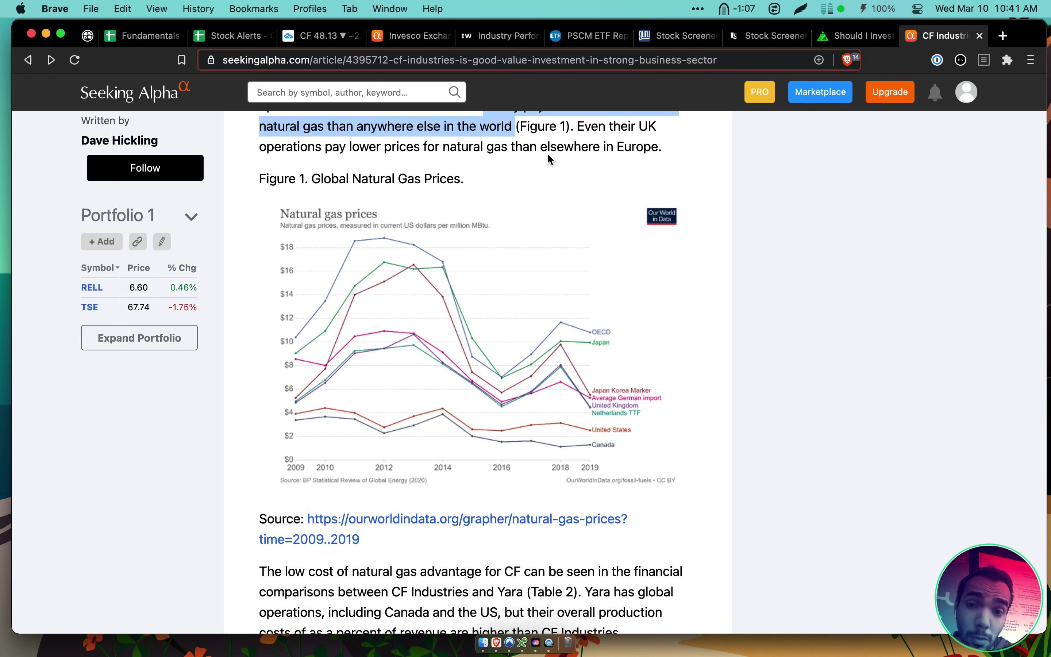
In Roam's Industry - Fertilizer outline, add the bullet "Costs driver by natural gas prices" above the crop production demand bullet
{"action": "left_click", "coordinate": [88, 35]}
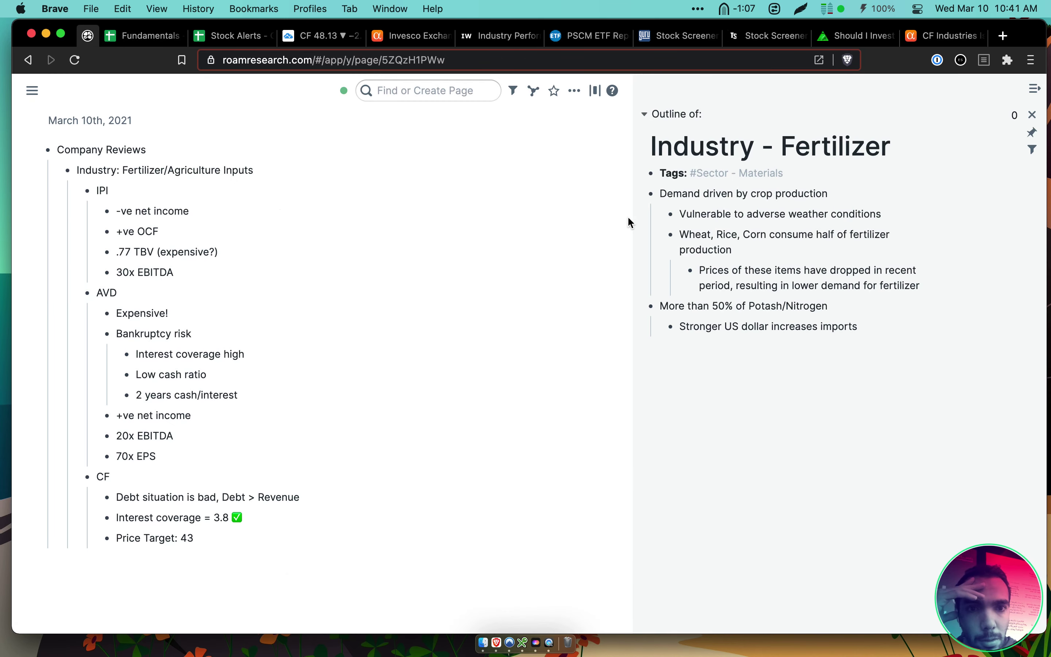
{"action": "left_click", "coordinate": [897, 319]}
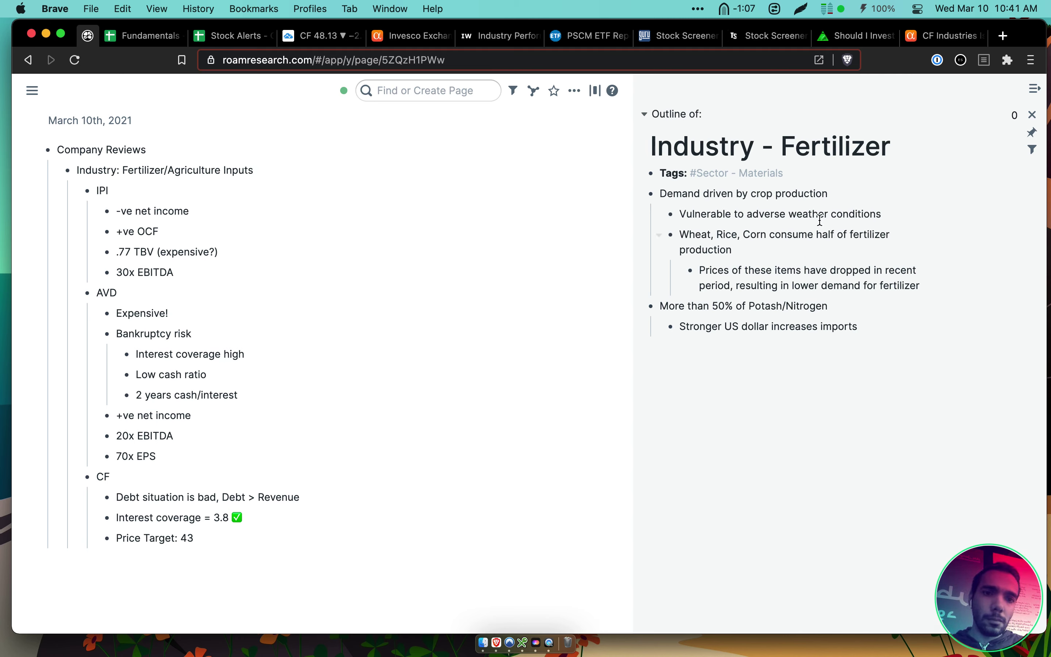
{"action": "left_click", "coordinate": [857, 194]}
{"action": "key", "text": "super+Left"}
{"action": "key", "text": "Return"}
{"action": "type", "text": "C"}
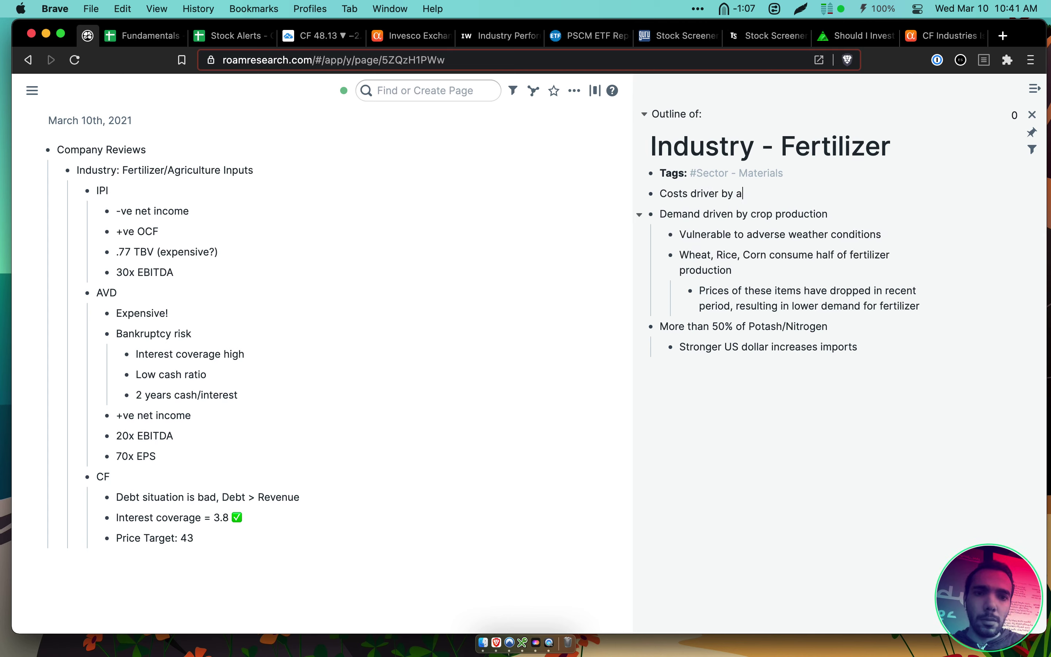
{"action": "type", "text": "osts driver by natural gas prices"}
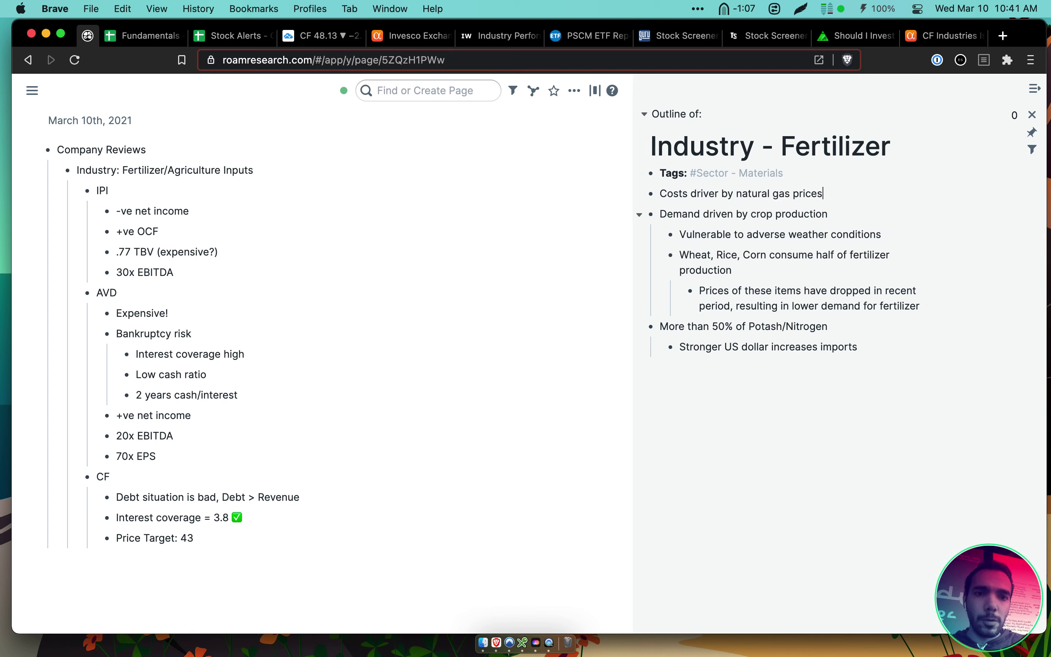
{"action": "key", "text": "Return"}
{"action": "key", "text": "Tab"}
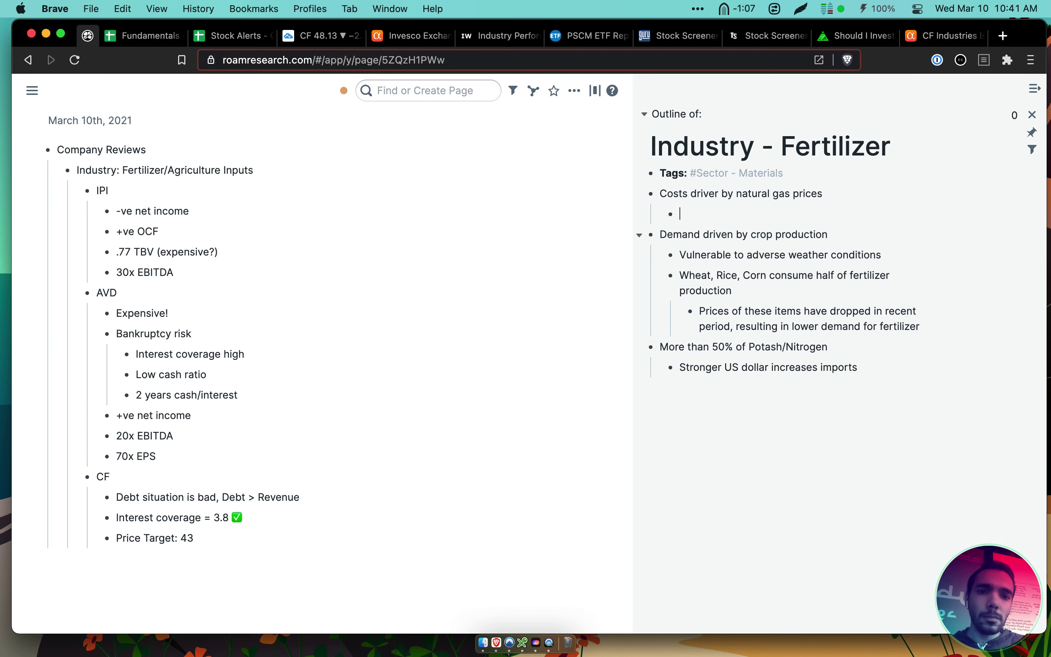
{"action": "type", "text": "LOwered"}
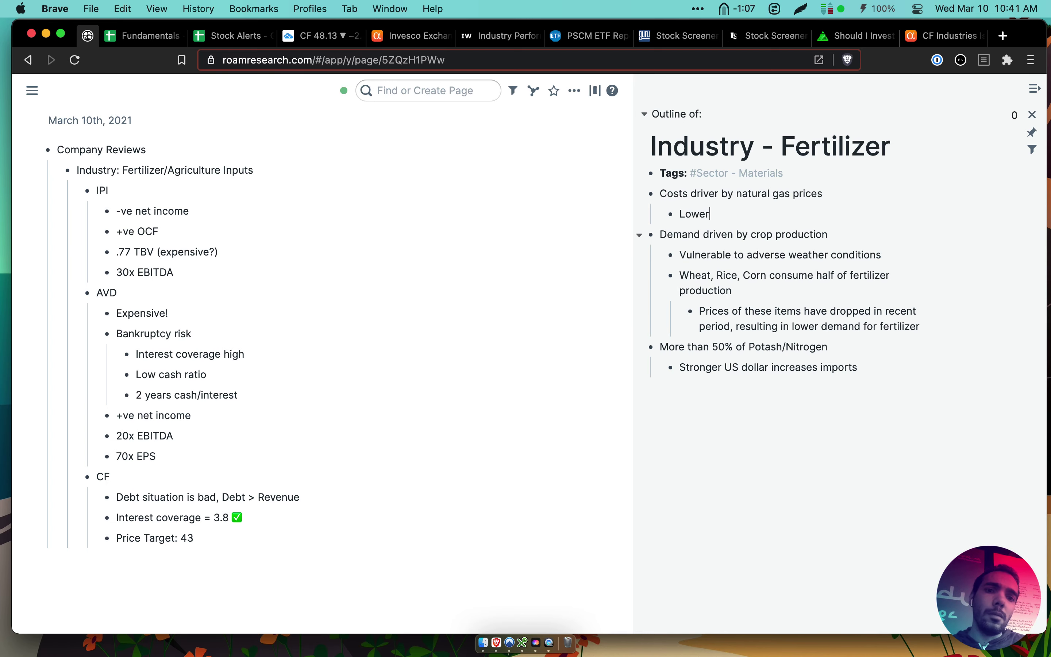
{"action": "key", "text": "BackSpace"}
{"action": "key", "text": "BackSpace"}
{"action": "key", "text": "BackSpace"}
{"action": "key", "text": "BackSpace"}
{"action": "key", "text": "BackSpace"}
{"action": "key", "text": "BackSpace"}
{"action": "key", "text": "BackSpace"}
{"action": "key", "text": "BackSpace"}
Return to the Seeking Alpha article and read the paragraph comparing CF's and Yara's production costs, highlighting it, through to Table 2
{"action": "left_click", "coordinate": [942, 38]}
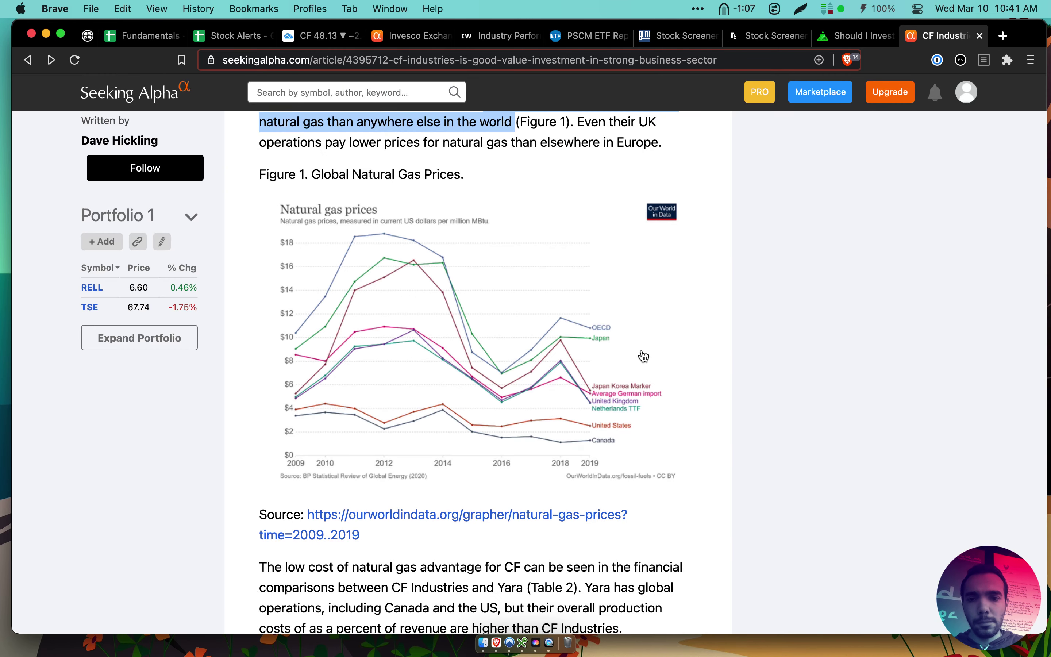
{"action": "scroll", "coordinate": [641, 352], "scroll_direction": "down", "scroll_amount": 10}
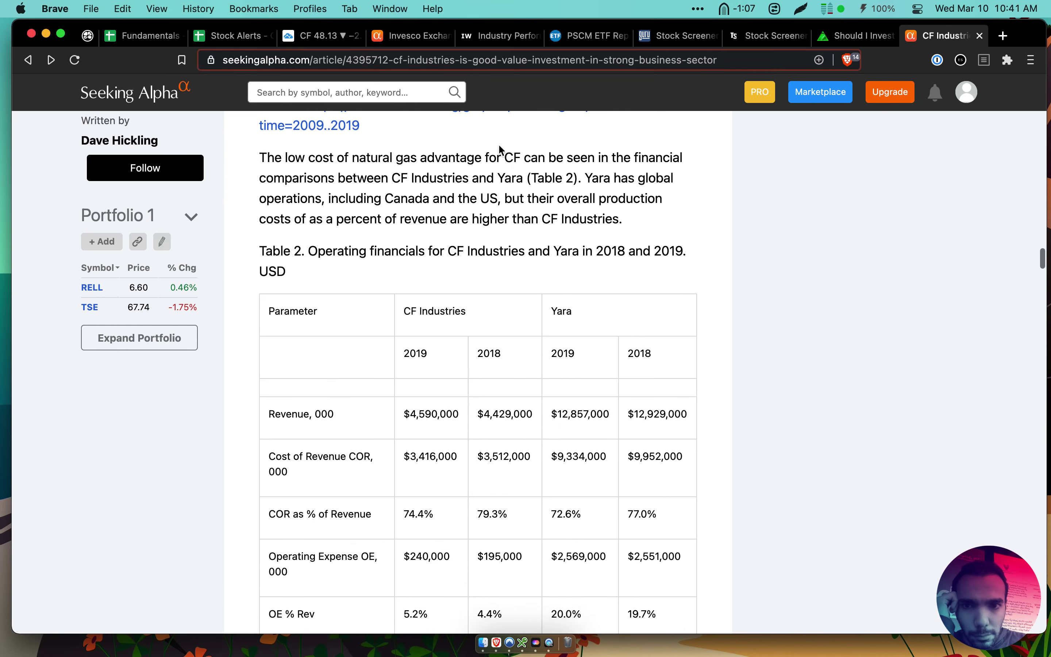
{"action": "left_click_drag", "start_coordinate": [499, 150], "coordinate": [563, 269]}
{"action": "scroll", "coordinate": [562, 269], "scroll_direction": "down", "scroll_amount": 2}
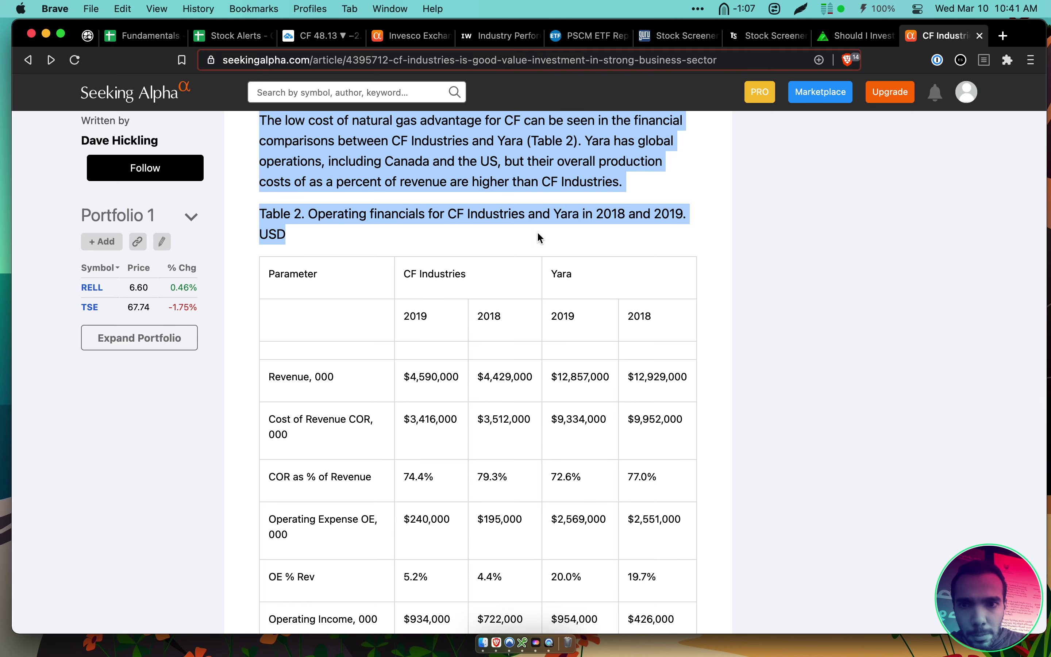
{"action": "scroll", "coordinate": [523, 212], "scroll_direction": "down", "scroll_amount": 1}
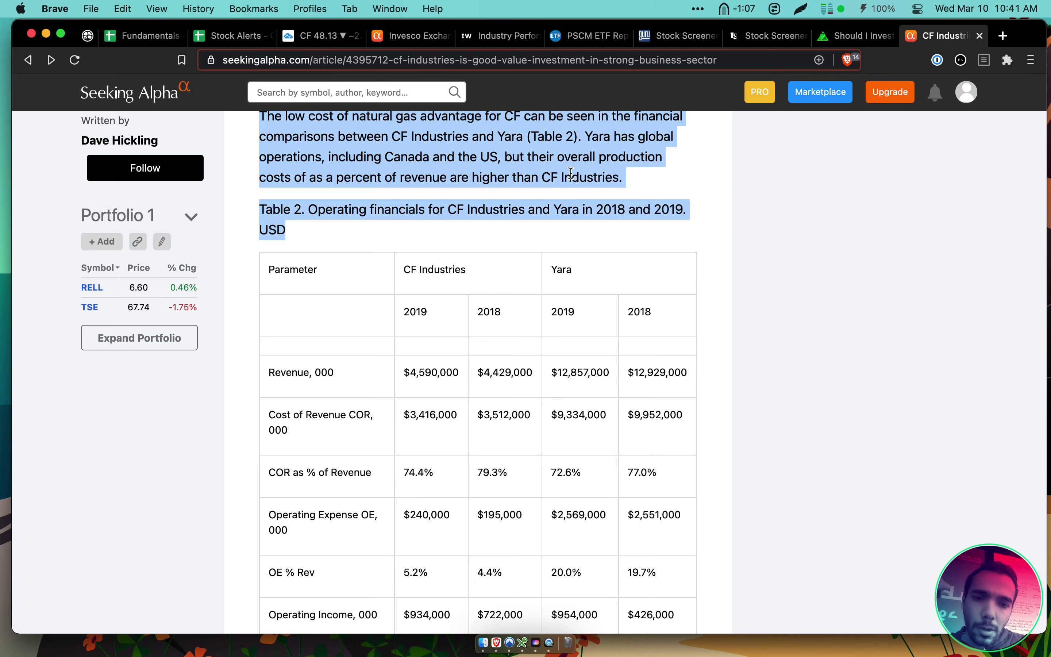
{"action": "scroll", "coordinate": [541, 231], "scroll_direction": "down", "scroll_amount": 2}
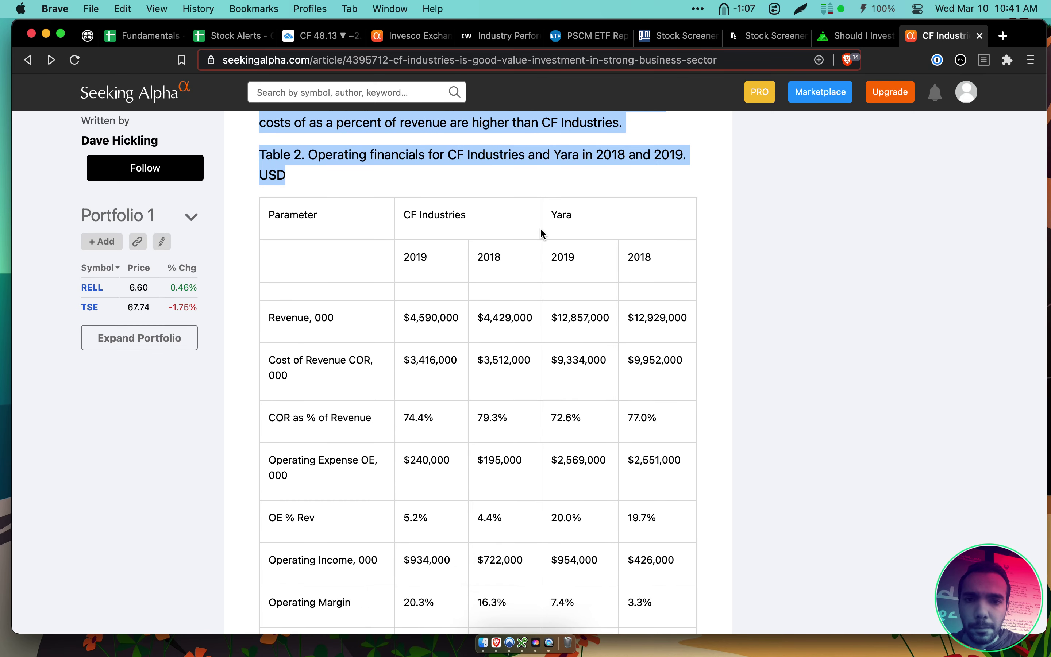
{"action": "scroll", "coordinate": [541, 233], "scroll_direction": "down", "scroll_amount": 1}
Compare the cost of revenue and COR as % of Revenue for CF and Yara in Table 2, highlighting the figures
{"action": "left_click_drag", "start_coordinate": [558, 205], "coordinate": [626, 388]}
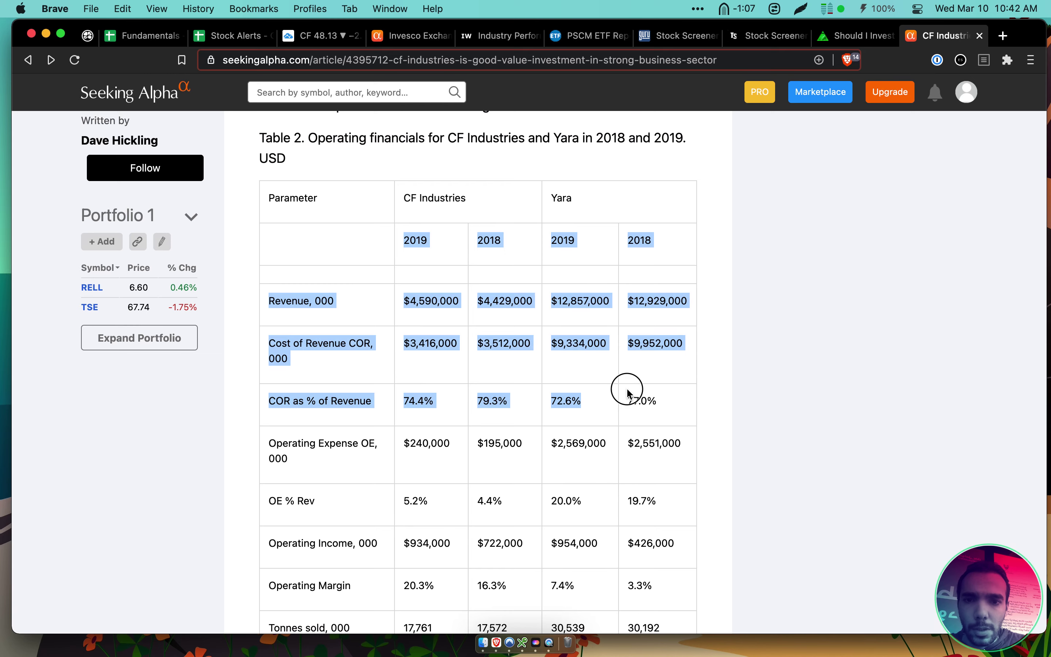
{"action": "left_click_drag", "start_coordinate": [607, 318], "coordinate": [683, 343]}
{"action": "left_click", "coordinate": [649, 373]}
{"action": "left_click_drag", "start_coordinate": [548, 343], "coordinate": [617, 343]}
{"action": "left_click", "coordinate": [450, 343]}
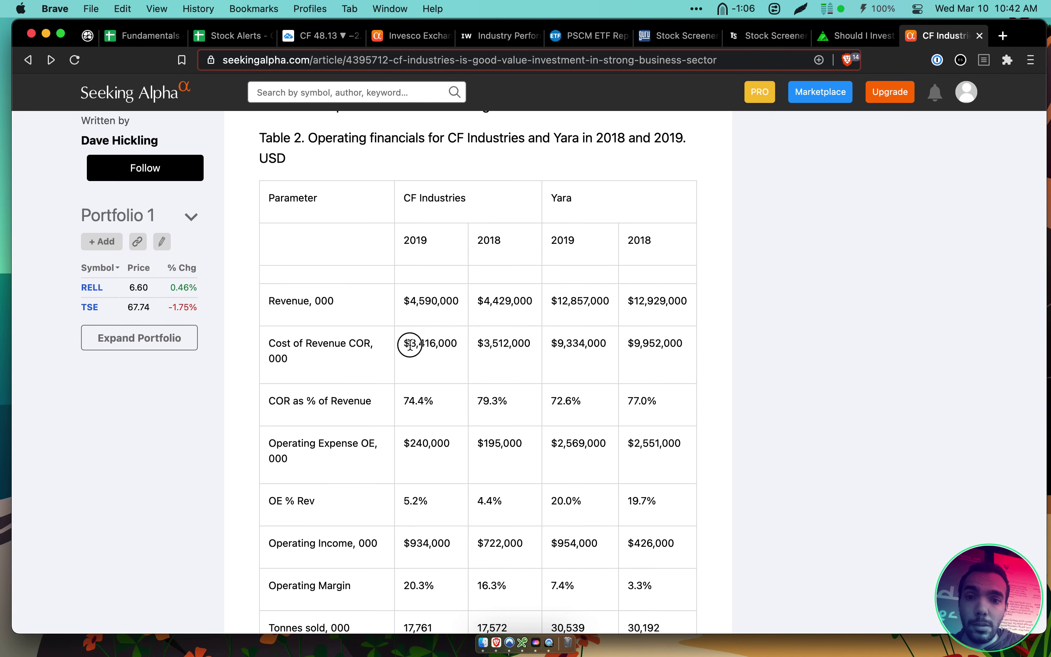
{"action": "left_click_drag", "start_coordinate": [408, 342], "coordinate": [498, 382]}
{"action": "scroll", "coordinate": [444, 365], "scroll_direction": "down", "scroll_amount": 2}
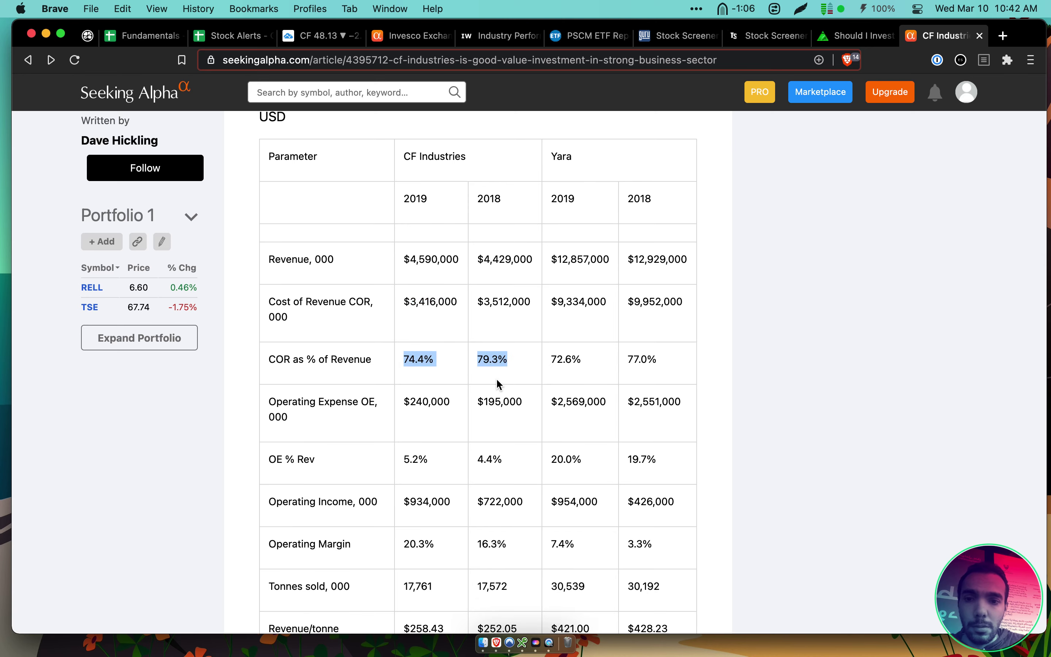
{"action": "left_click_drag", "start_coordinate": [551, 360], "coordinate": [645, 388]}
{"action": "scroll", "coordinate": [646, 387], "scroll_direction": "down", "scroll_amount": 3}
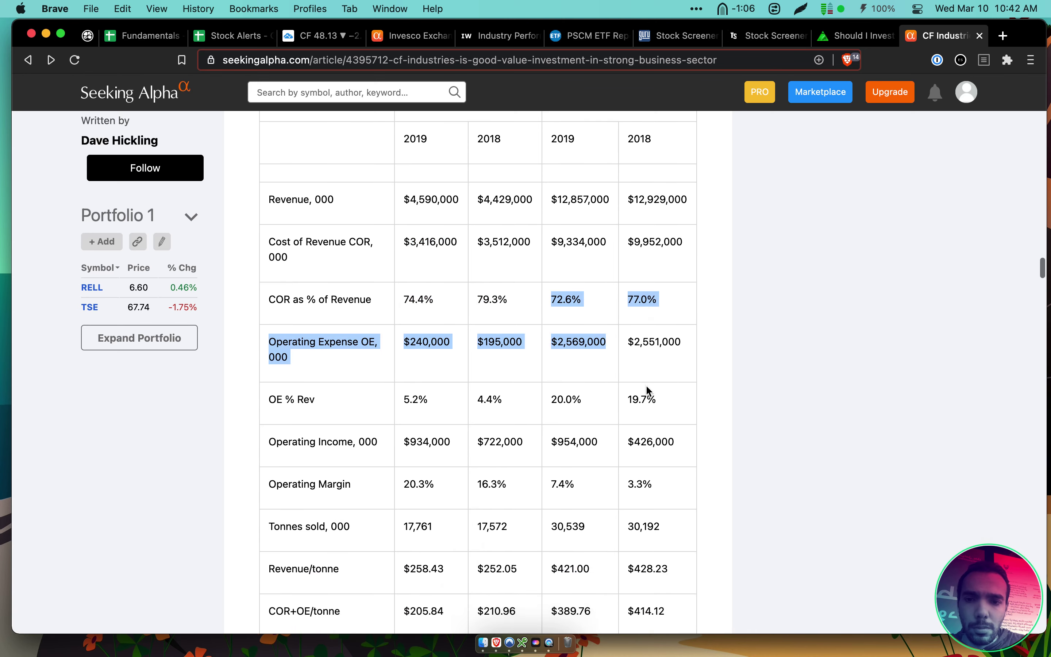
Compare operating expenses for CF and Yara in Table 2, highlighting the Operating Expense label and CF's OE % Rev figures
{"action": "scroll", "coordinate": [647, 387], "scroll_direction": "down", "scroll_amount": 2}
{"action": "left_click", "coordinate": [590, 374]}
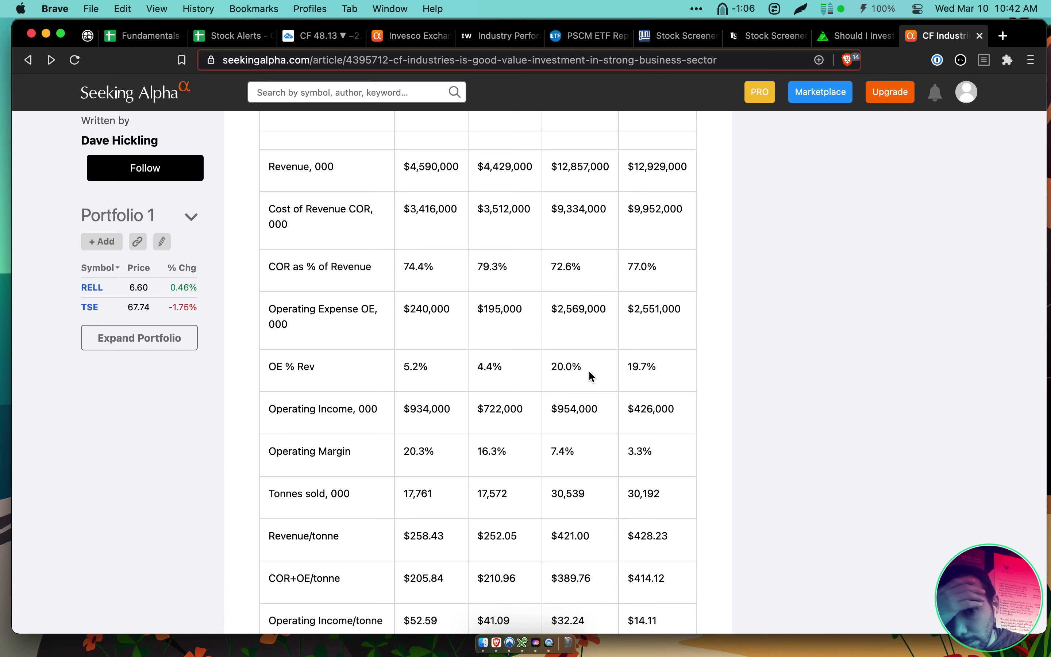
{"action": "scroll", "coordinate": [591, 375], "scroll_direction": "down", "scroll_amount": 2}
{"action": "left_click_drag", "start_coordinate": [399, 333], "coordinate": [495, 346]}
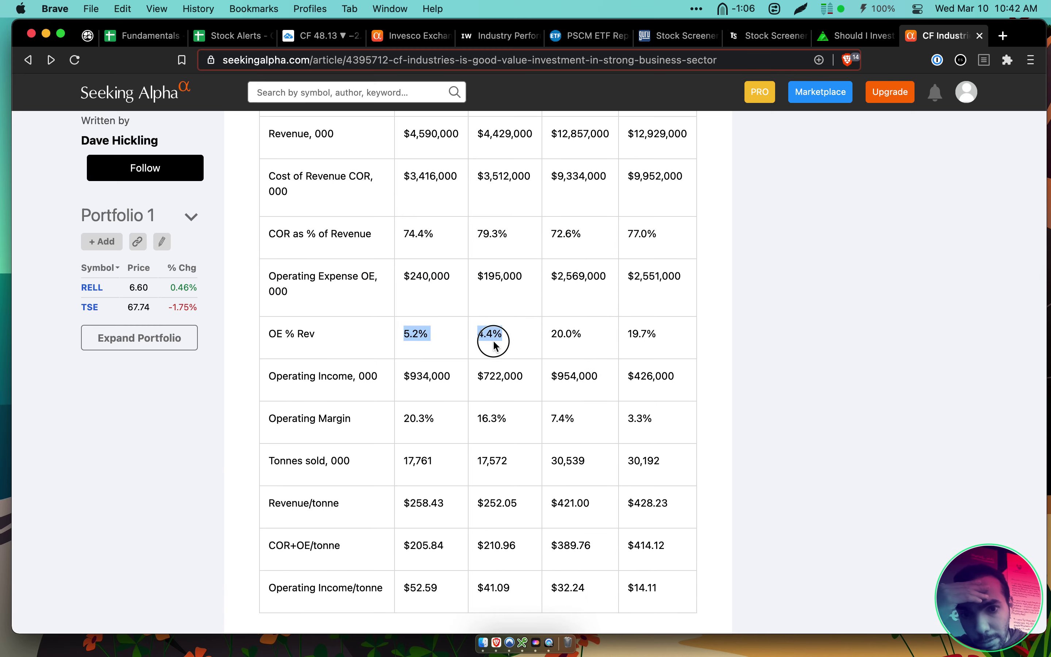
{"action": "scroll", "coordinate": [509, 338], "scroll_direction": "up", "scroll_amount": 3}
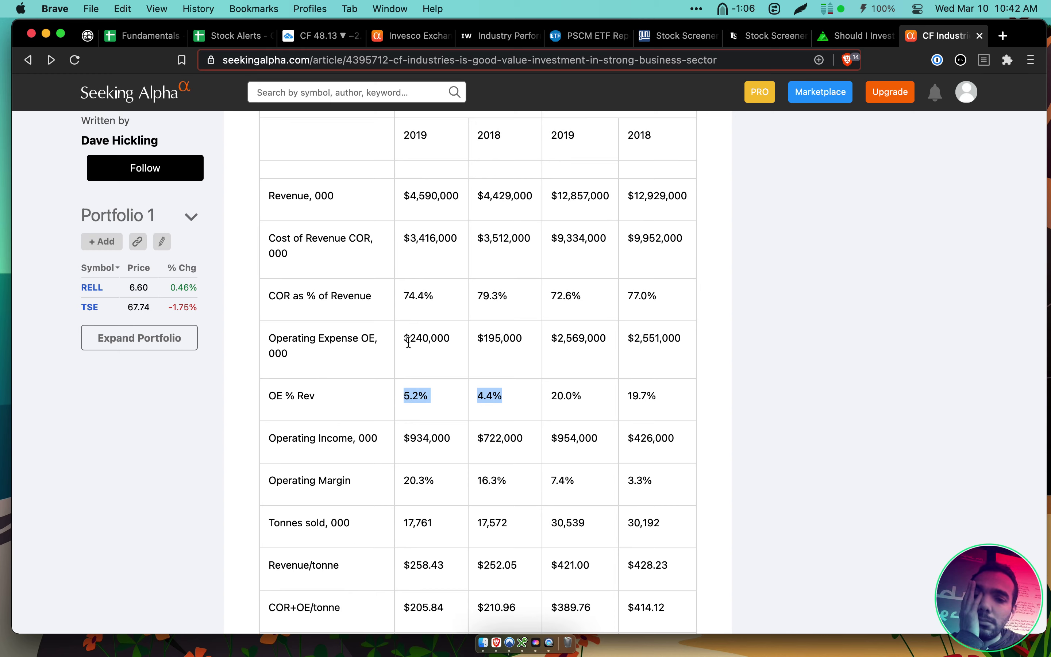
{"action": "left_click_drag", "start_coordinate": [269, 333], "coordinate": [352, 363]}
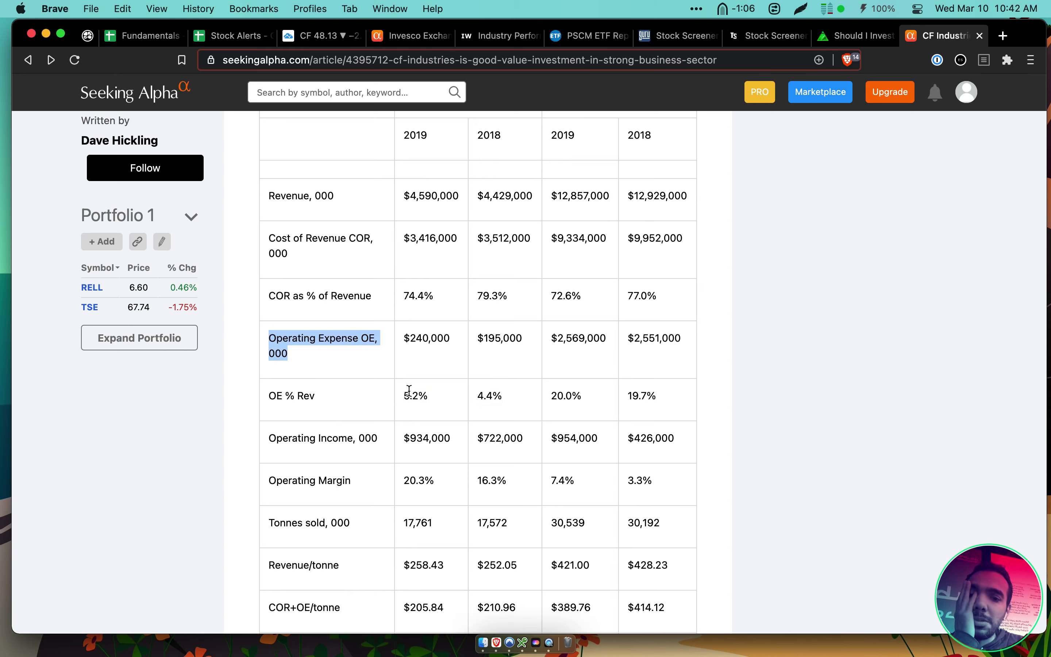
{"action": "left_click_drag", "start_coordinate": [404, 392], "coordinate": [499, 408]}
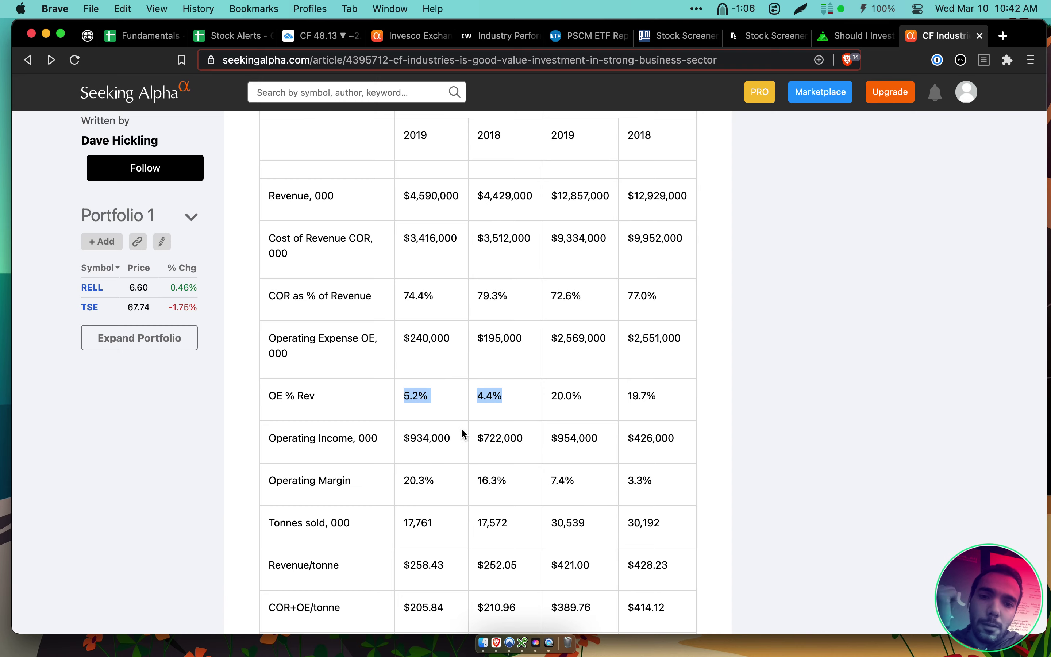
Read the paragraph below Table 2 on cost comparability, highlighting the text about Yara putting labour costs into Operating Expense
{"action": "scroll", "coordinate": [462, 430], "scroll_direction": "down", "scroll_amount": 3}
{"action": "scroll", "coordinate": [461, 427], "scroll_direction": "down", "scroll_amount": 8}
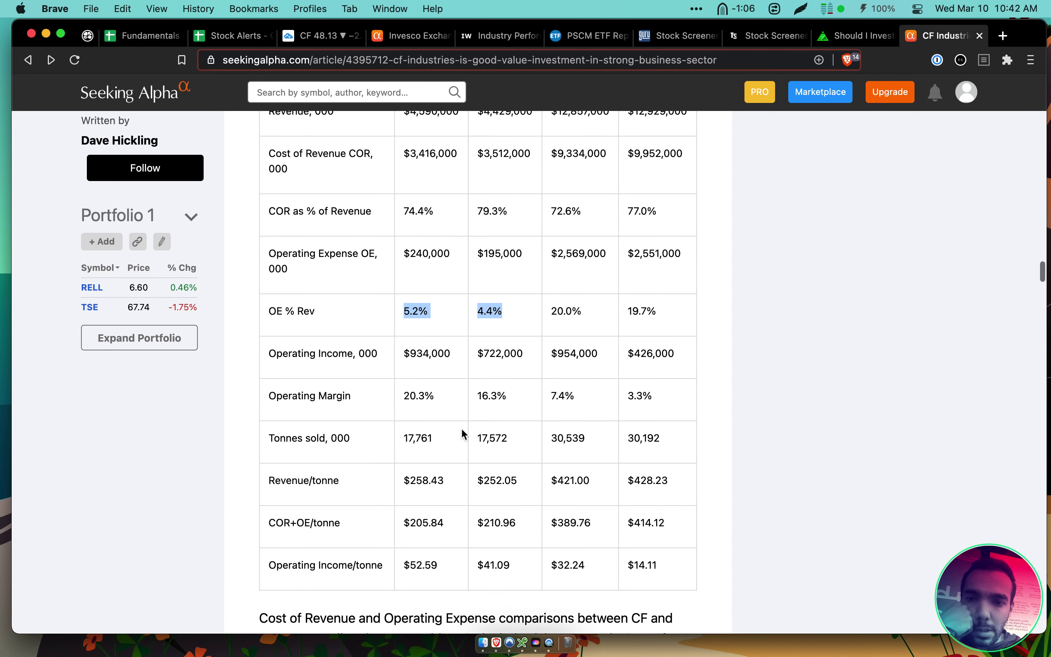
{"action": "left_click_drag", "start_coordinate": [453, 309], "coordinate": [461, 406]}
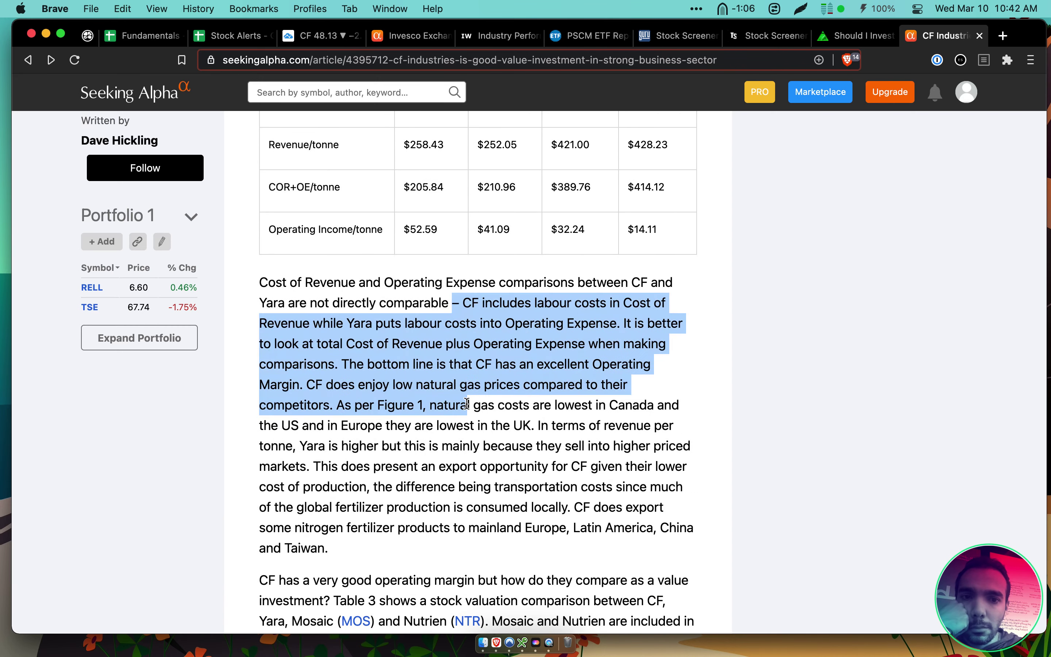
{"action": "left_click", "coordinate": [467, 404]}
{"action": "scroll", "coordinate": [467, 404], "scroll_direction": "down", "scroll_amount": 2}
{"action": "left_click_drag", "start_coordinate": [454, 272], "coordinate": [547, 260]}
{"action": "scroll", "coordinate": [528, 450], "scroll_direction": "down", "scroll_amount": 4}
{"action": "left_click", "coordinate": [526, 447]}
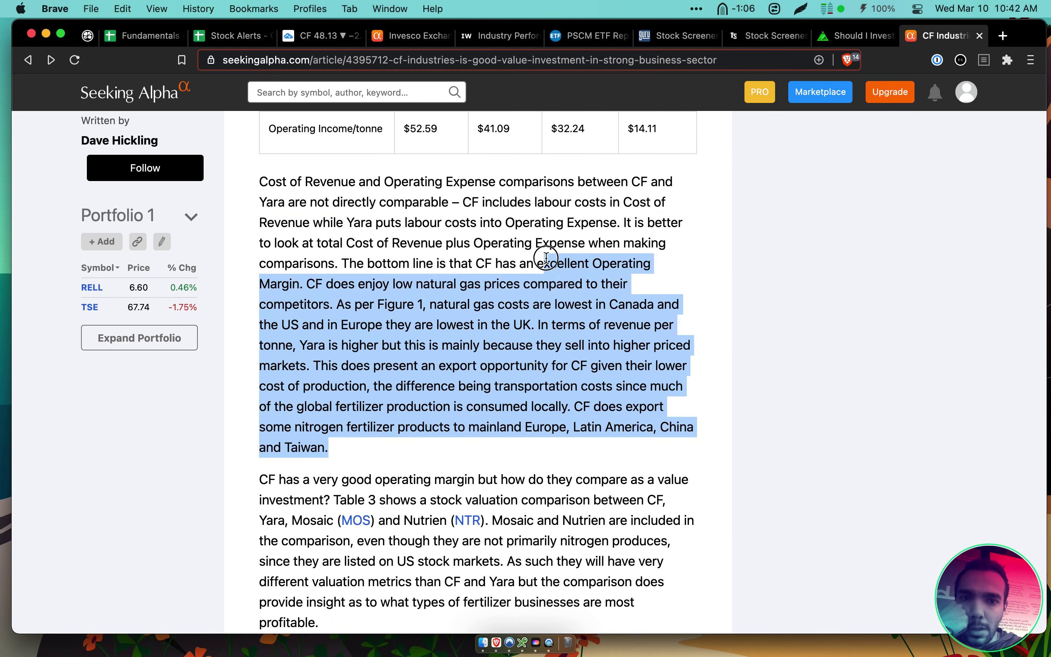
{"action": "left_click", "coordinate": [445, 197]}
{"action": "left_click_drag", "start_coordinate": [392, 221], "coordinate": [622, 223]}
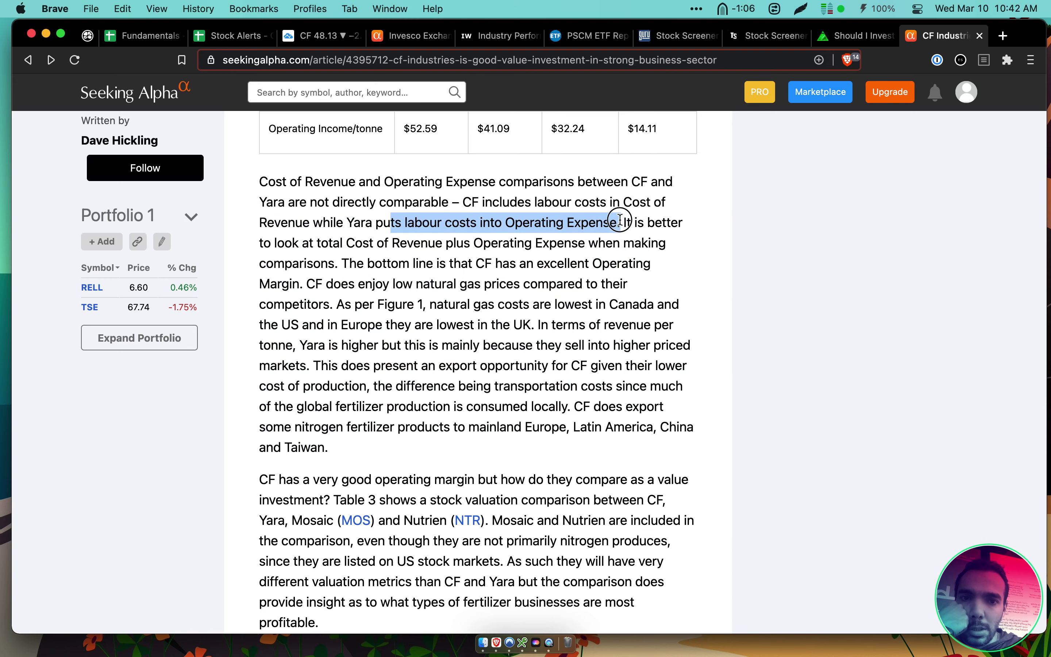
{"action": "scroll", "coordinate": [621, 223], "scroll_direction": "up", "scroll_amount": 1}
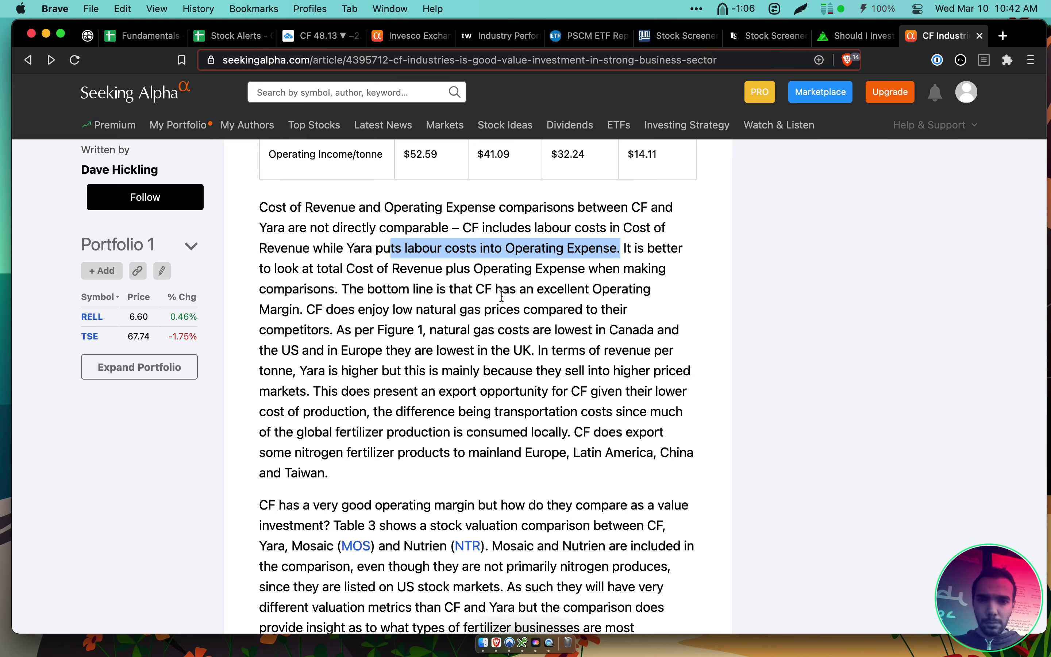
Read on about CF's low natural gas prices and export opportunity, highlighting the passage on gas costs in Canada and the US
{"action": "left_click_drag", "start_coordinate": [507, 309], "coordinate": [567, 391]}
{"action": "scroll", "coordinate": [568, 393], "scroll_direction": "down", "scroll_amount": 3}
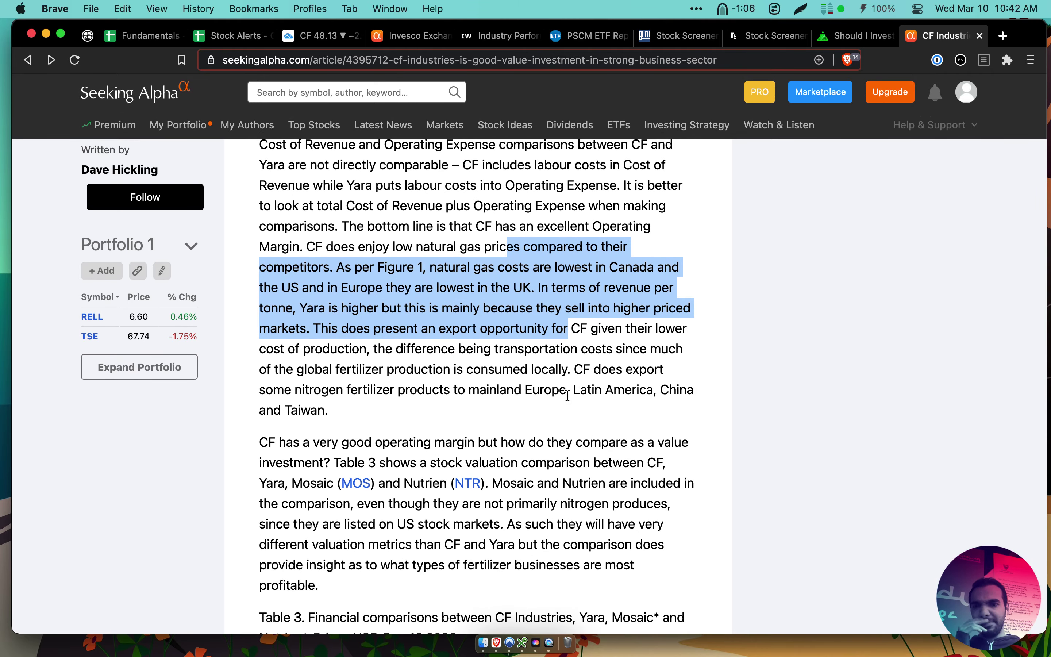
{"action": "left_click", "coordinate": [516, 270]}
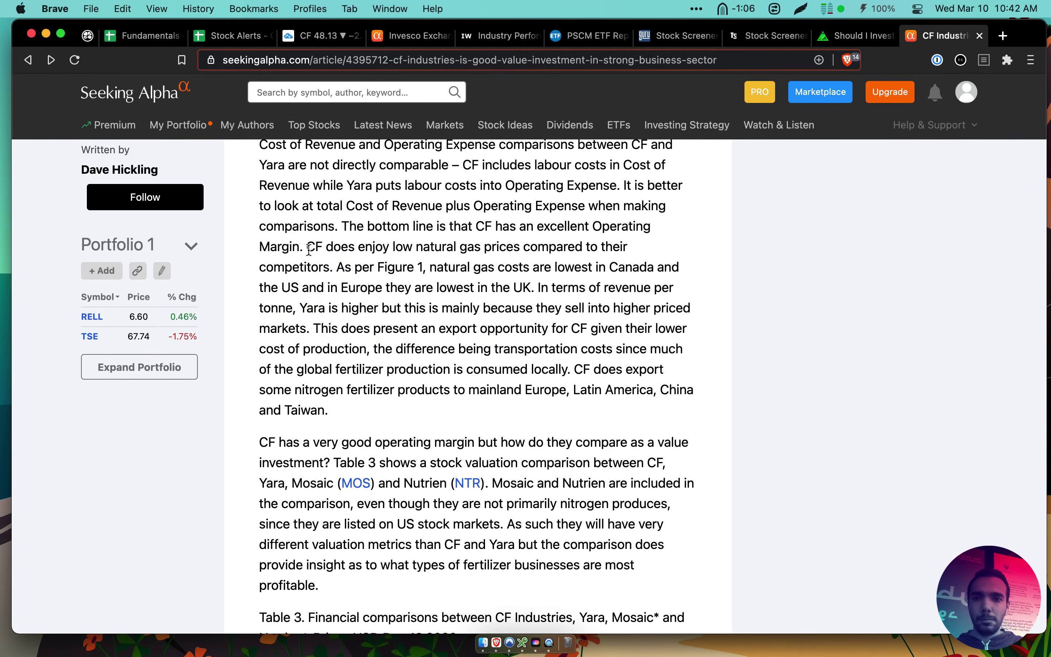
{"action": "left_click_drag", "start_coordinate": [309, 248], "coordinate": [338, 287]}
{"action": "scroll", "coordinate": [340, 304], "scroll_direction": "down", "scroll_amount": 3}
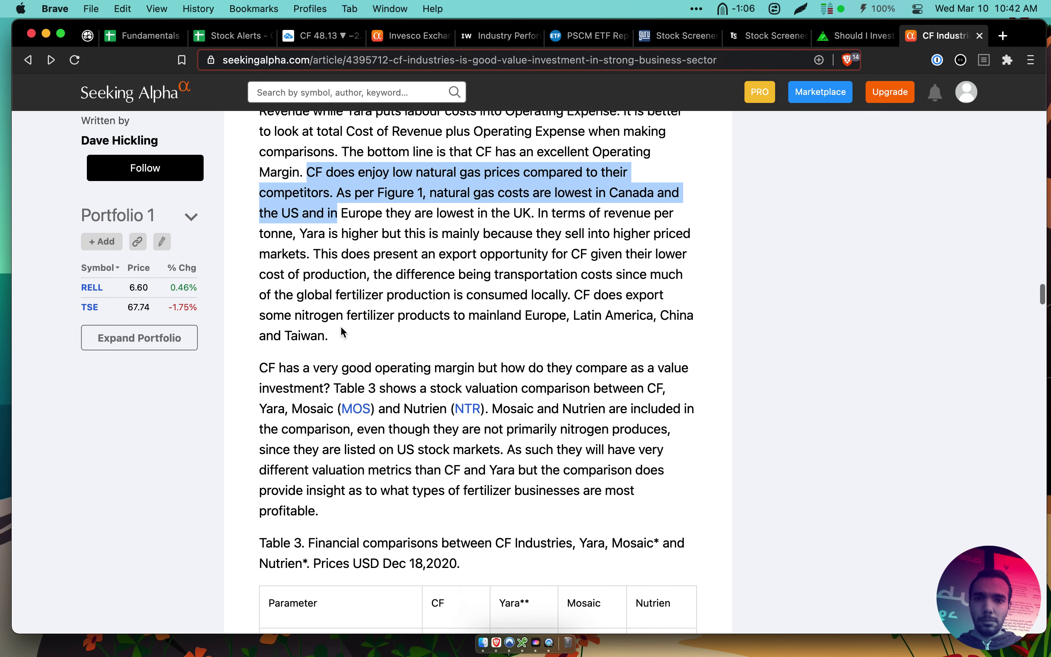
Read the rest of the natural gas paragraph, highlighting the text on CF's export opportunity and its nitrogen fertilizer export markets
{"action": "left_click", "coordinate": [340, 329]}
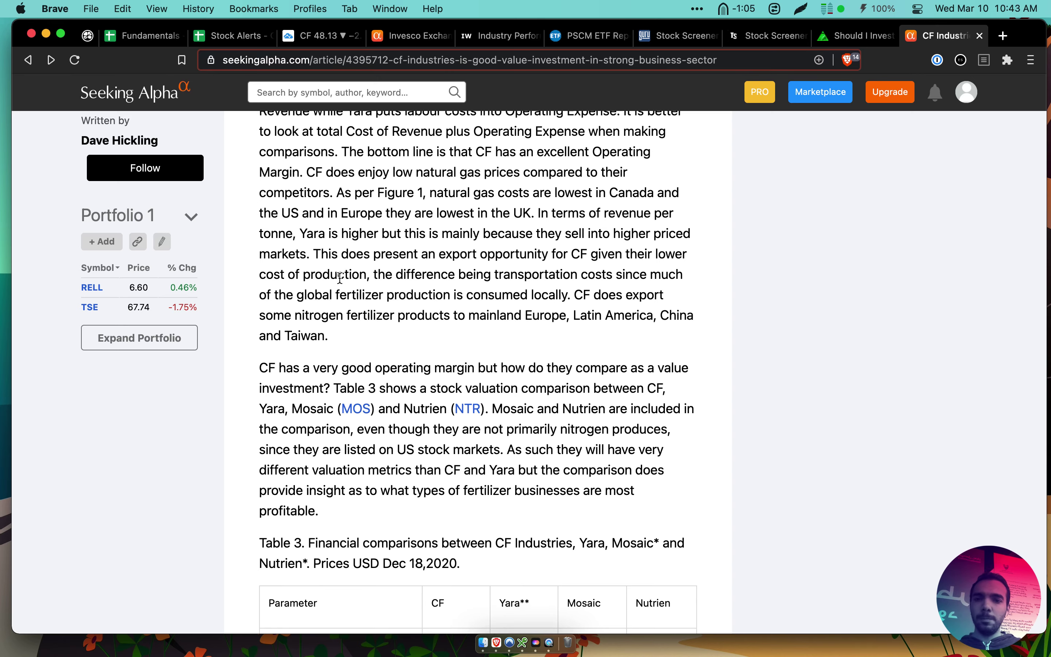
{"action": "left_click_drag", "start_coordinate": [332, 254], "coordinate": [418, 333]}
{"action": "scroll", "coordinate": [417, 333], "scroll_direction": "down", "scroll_amount": 3}
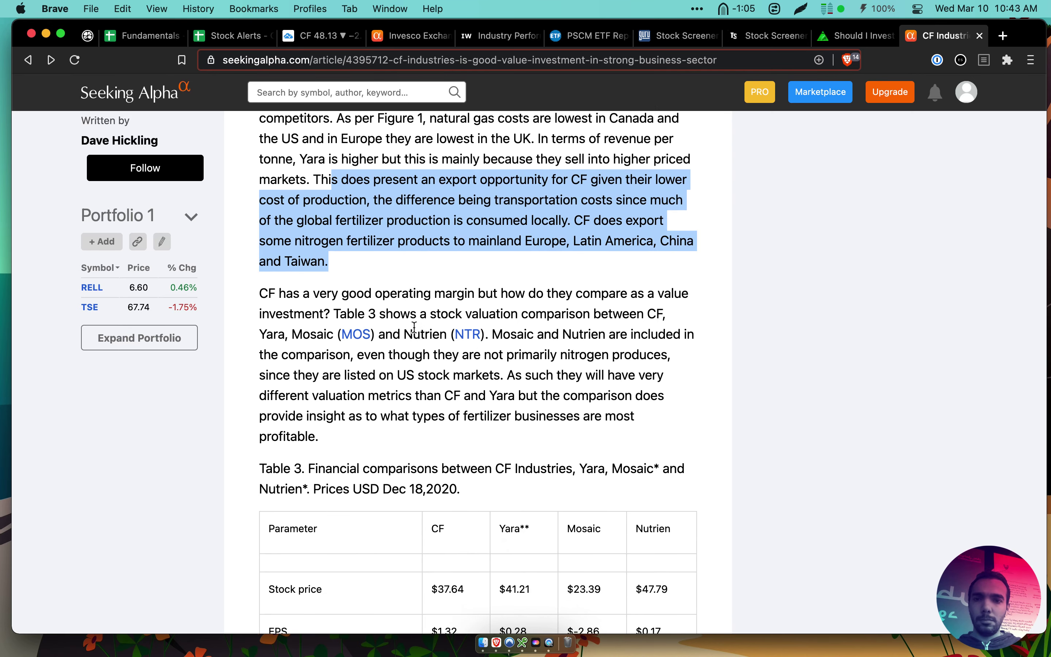
{"action": "scroll", "coordinate": [415, 327], "scroll_direction": "down", "scroll_amount": 2}
Read the paragraph introducing the Table 3 stock valuation comparison of CF, Yara, Mosaic and Nutrien, highlighting its text
{"action": "left_click_drag", "start_coordinate": [423, 245], "coordinate": [461, 360]}
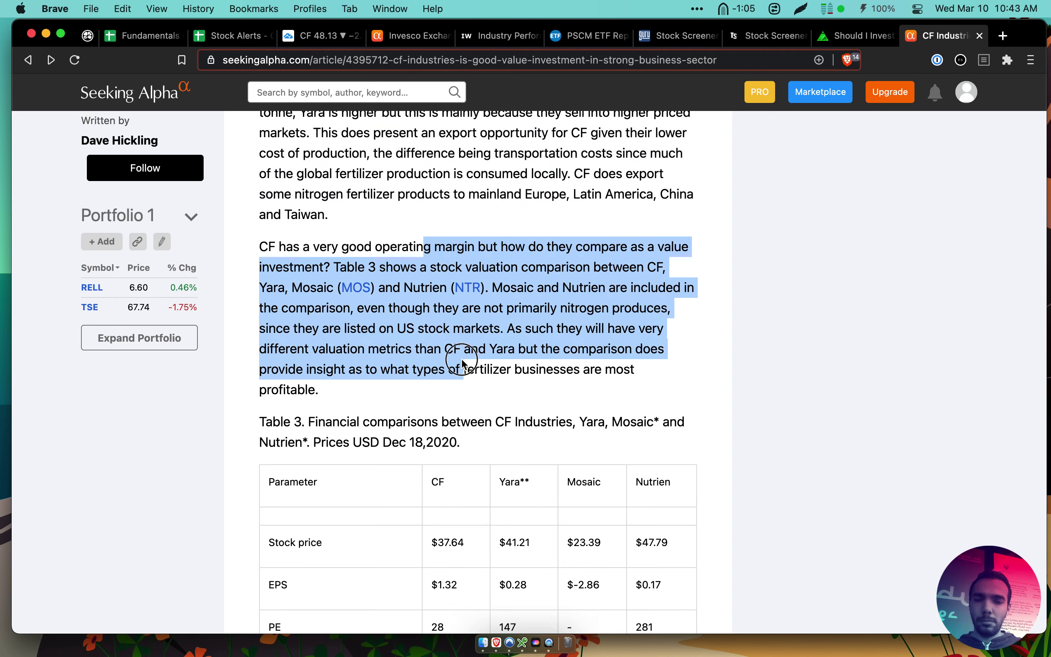
{"action": "scroll", "coordinate": [461, 360], "scroll_direction": "down", "scroll_amount": 1}
{"action": "triple_click", "coordinate": [462, 365]}
{"action": "scroll", "coordinate": [464, 356], "scroll_direction": "down", "scroll_amount": 5}
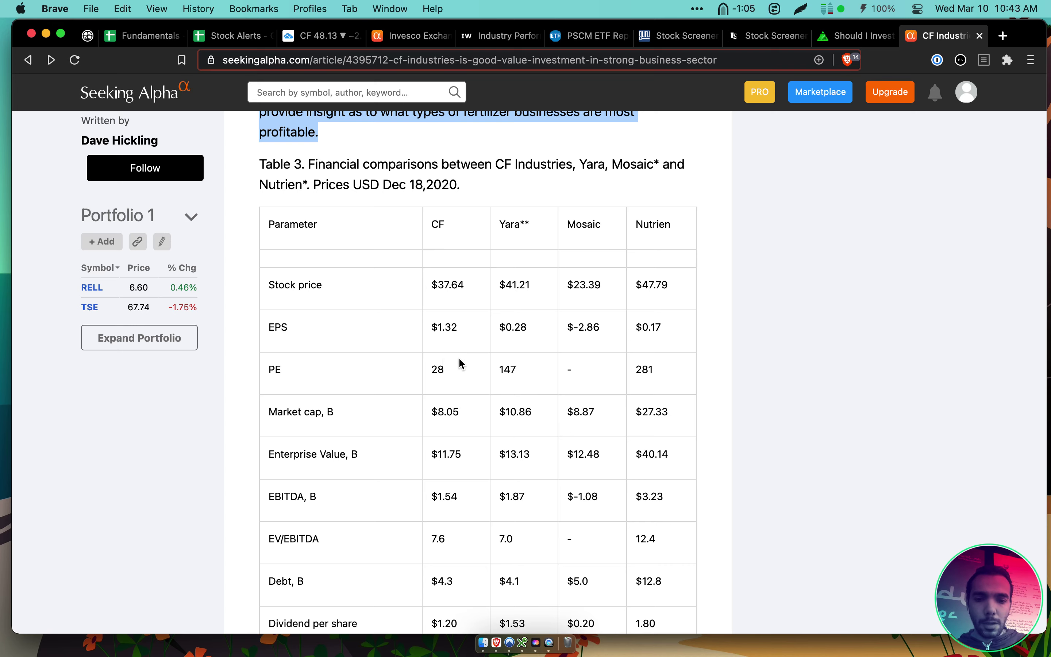
Skim Table 3 and its footnotes, highlighting the notes and the start of the paragraph on CF's valuation and takeover potential
{"action": "scroll", "coordinate": [407, 333], "scroll_direction": "down", "scroll_amount": 10}
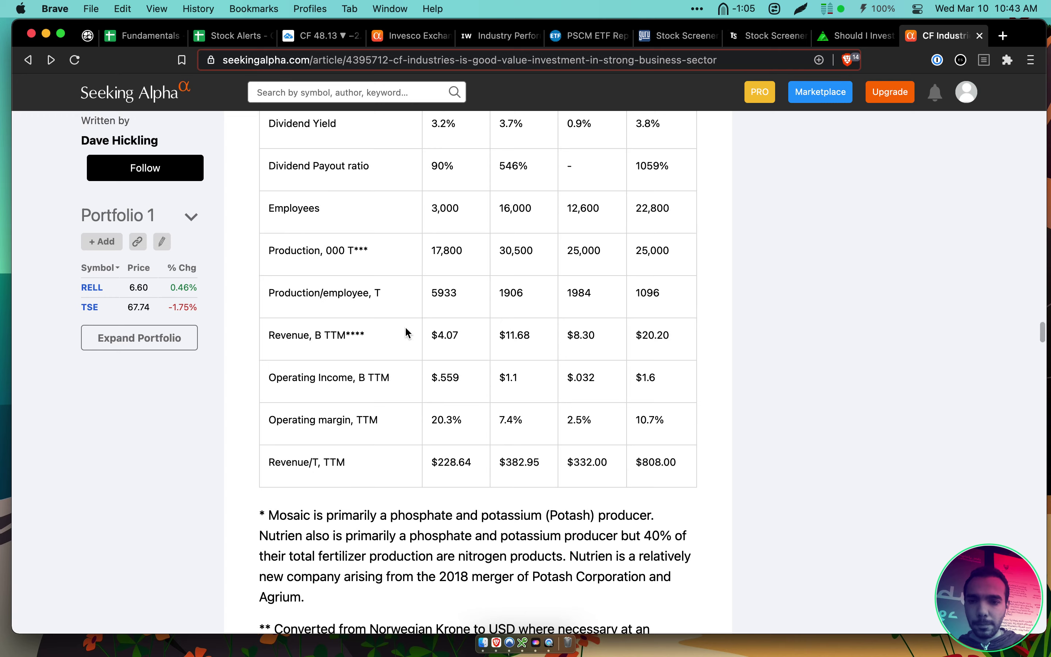
{"action": "scroll", "coordinate": [406, 328], "scroll_direction": "down", "scroll_amount": 3}
{"action": "left_click_drag", "start_coordinate": [417, 339], "coordinate": [468, 442]}
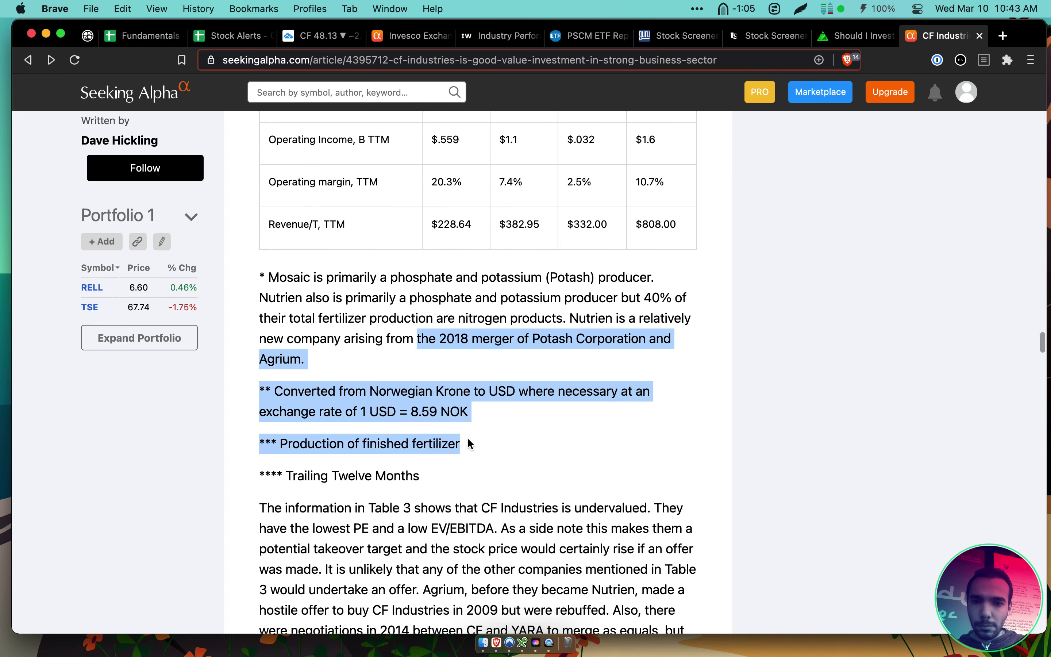
{"action": "scroll", "coordinate": [468, 440], "scroll_direction": "down", "scroll_amount": 3}
{"action": "left_click_drag", "start_coordinate": [480, 352], "coordinate": [469, 495]}
{"action": "scroll", "coordinate": [480, 496], "scroll_direction": "down", "scroll_amount": 2}
Return to Table 3 and compare the PE ratios of CF, Yara, Mosaic and Nutrien, highlighting that row's figures
{"action": "scroll", "coordinate": [481, 498], "scroll_direction": "up", "scroll_amount": 12}
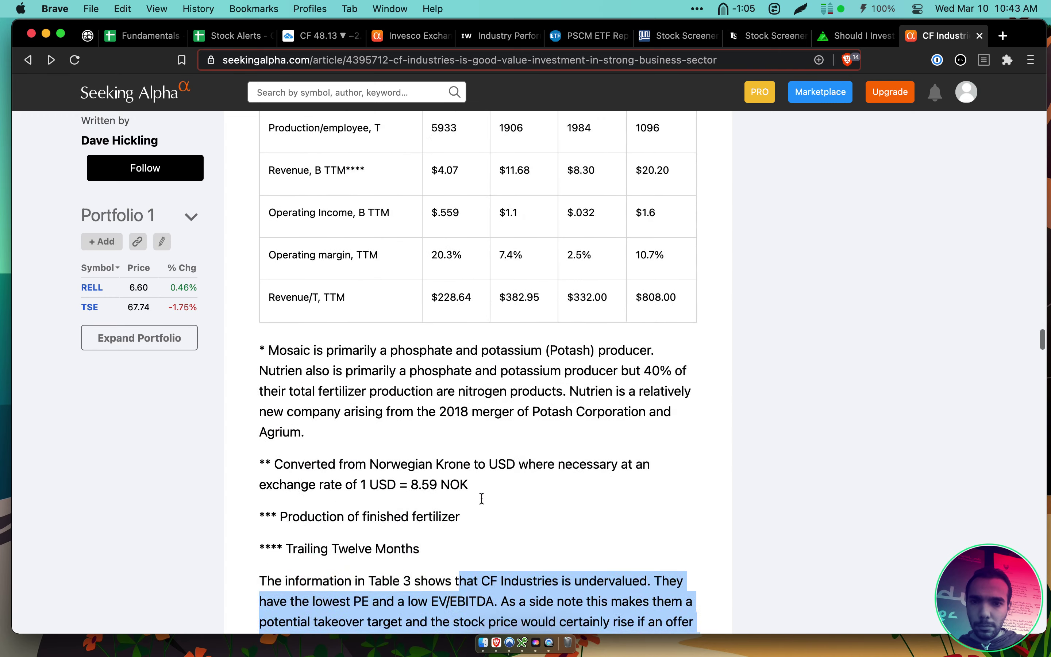
{"action": "scroll", "coordinate": [481, 497], "scroll_direction": "up", "scroll_amount": 3}
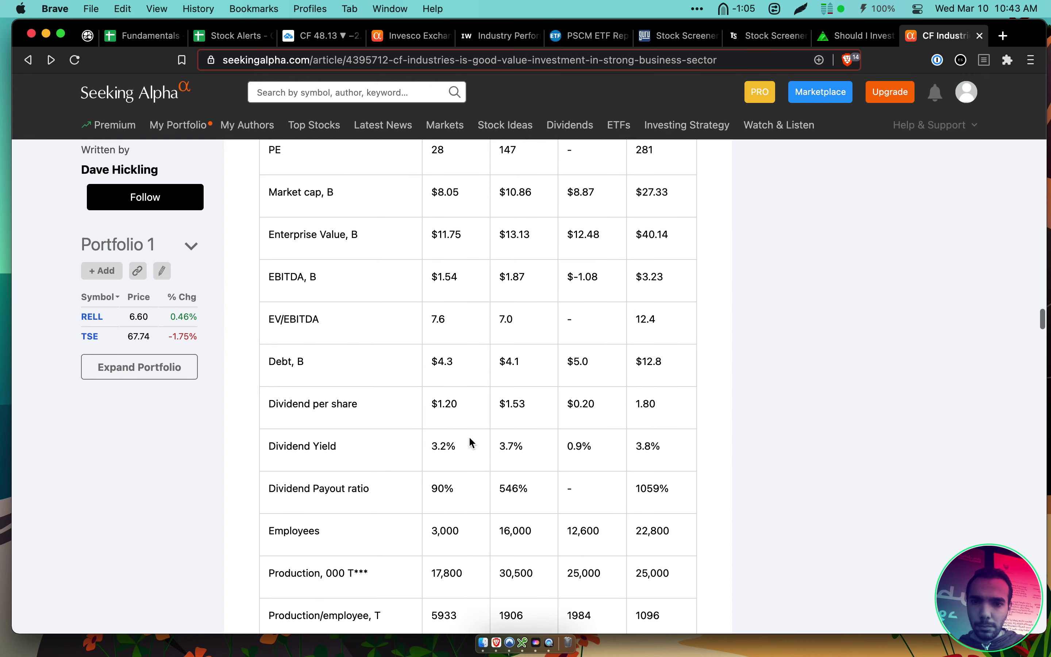
{"action": "left_click_drag", "start_coordinate": [474, 367], "coordinate": [490, 446]}
{"action": "scroll", "coordinate": [490, 447], "scroll_direction": "up", "scroll_amount": 1}
{"action": "left_click", "coordinate": [490, 441]}
{"action": "scroll", "coordinate": [489, 441], "scroll_direction": "up", "scroll_amount": 4}
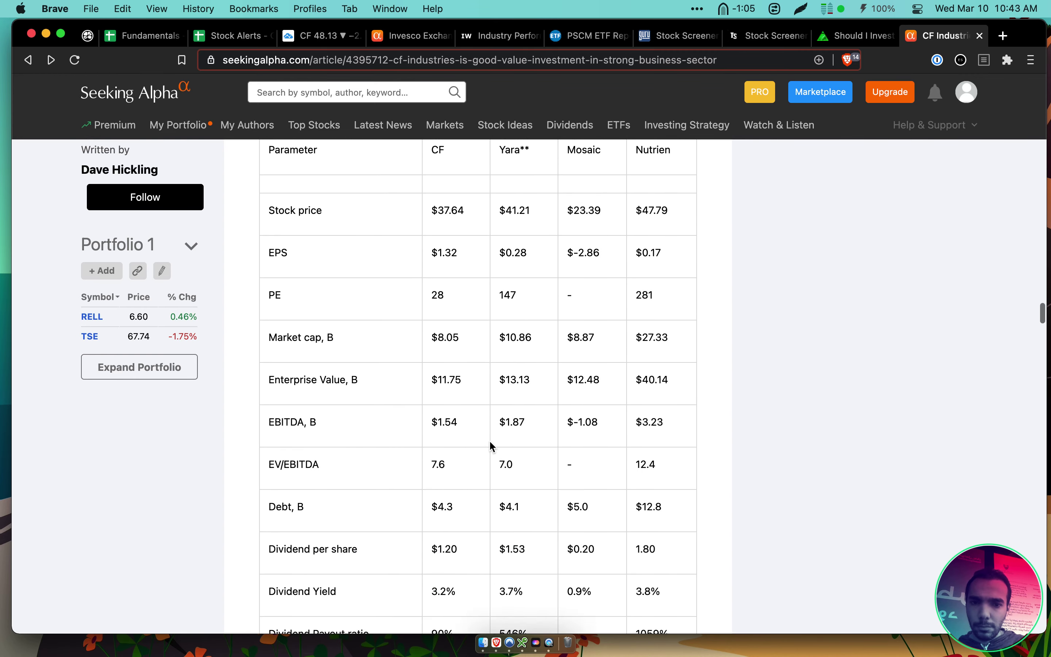
{"action": "scroll", "coordinate": [490, 443], "scroll_direction": "down", "scroll_amount": 3}
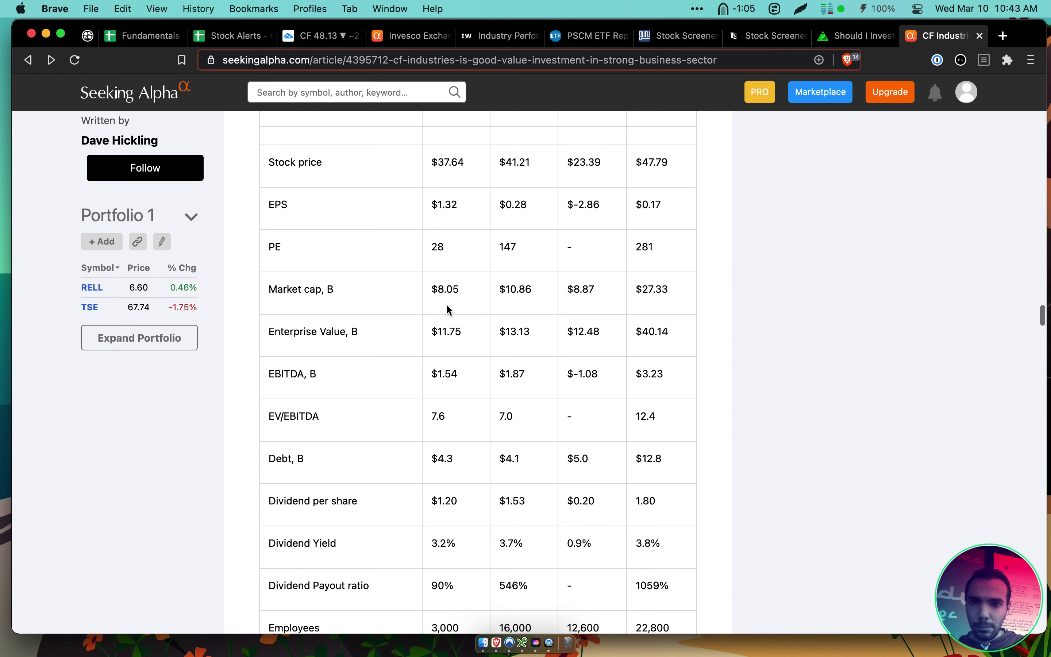
{"action": "left_click_drag", "start_coordinate": [438, 263], "coordinate": [690, 261]}
{"action": "scroll", "coordinate": [690, 260], "scroll_direction": "down", "scroll_amount": 1}
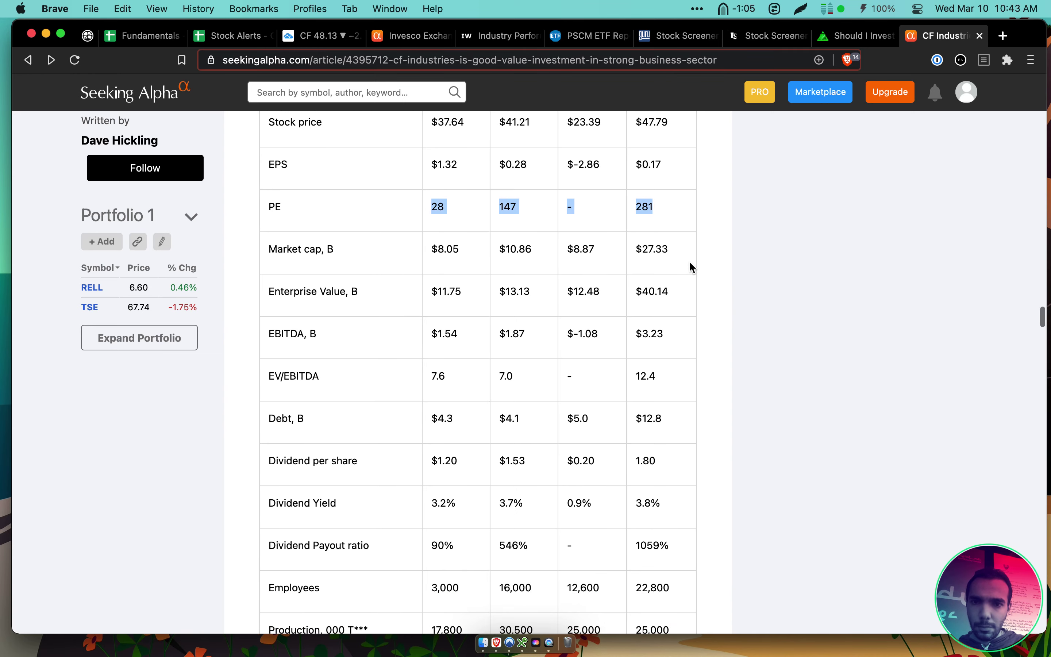
Compare the dividend yield and dividend payout ratio of the four companies in Table 3, highlighting the figures
{"action": "scroll", "coordinate": [491, 290], "scroll_direction": "down", "scroll_amount": 1}
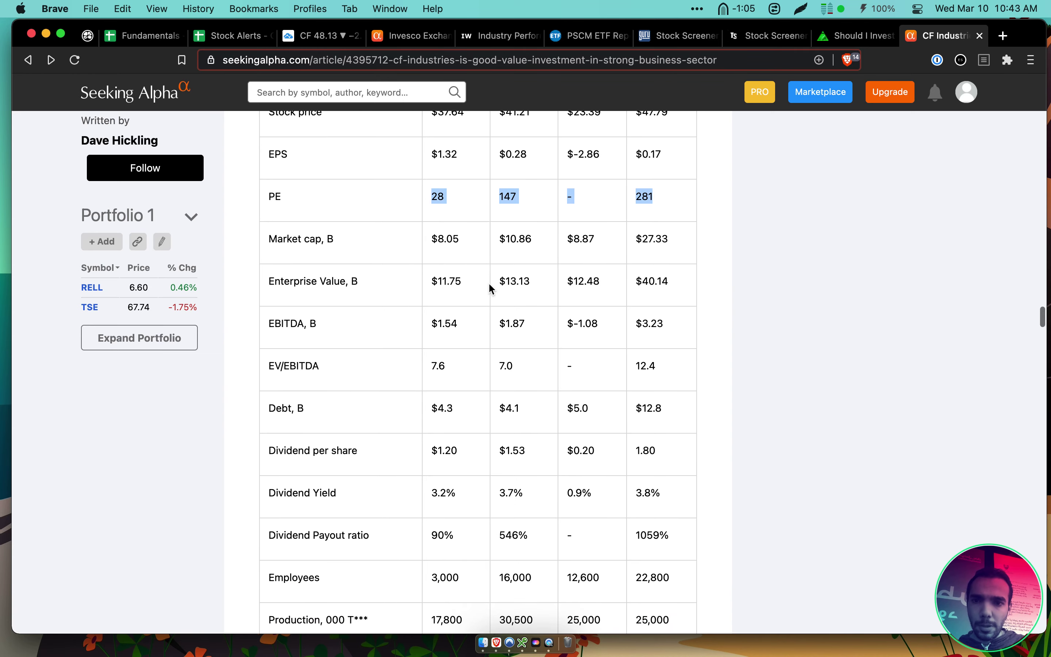
{"action": "scroll", "coordinate": [457, 311], "scroll_direction": "down", "scroll_amount": 1}
{"action": "scroll", "coordinate": [457, 313], "scroll_direction": "down", "scroll_amount": 3}
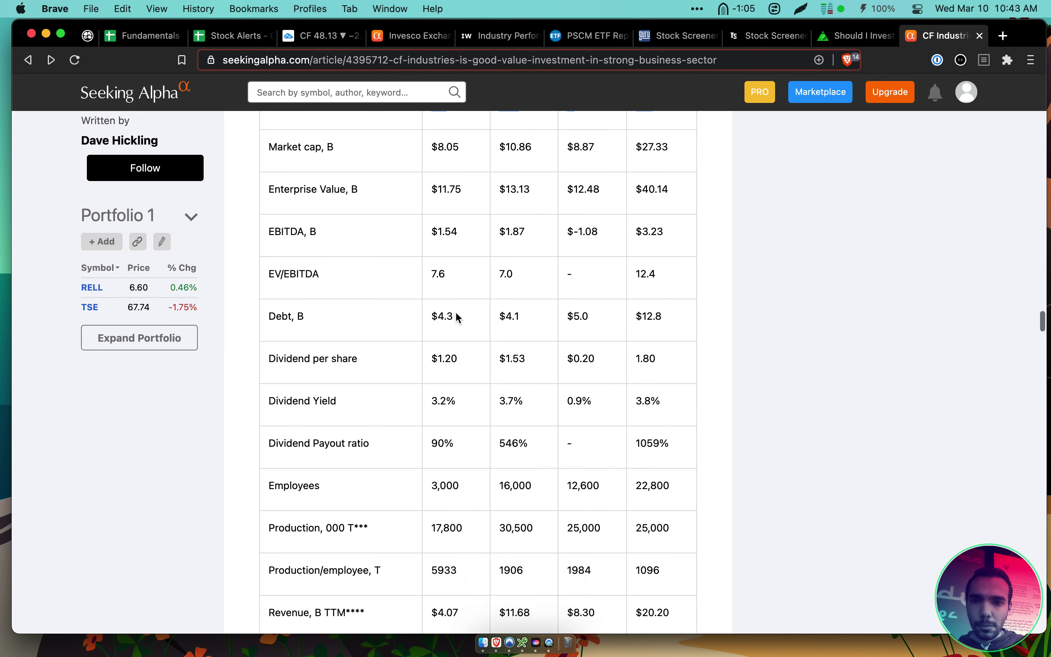
{"action": "scroll", "coordinate": [456, 314], "scroll_direction": "down", "scroll_amount": 5}
{"action": "scroll", "coordinate": [456, 313], "scroll_direction": "up", "scroll_amount": 2}
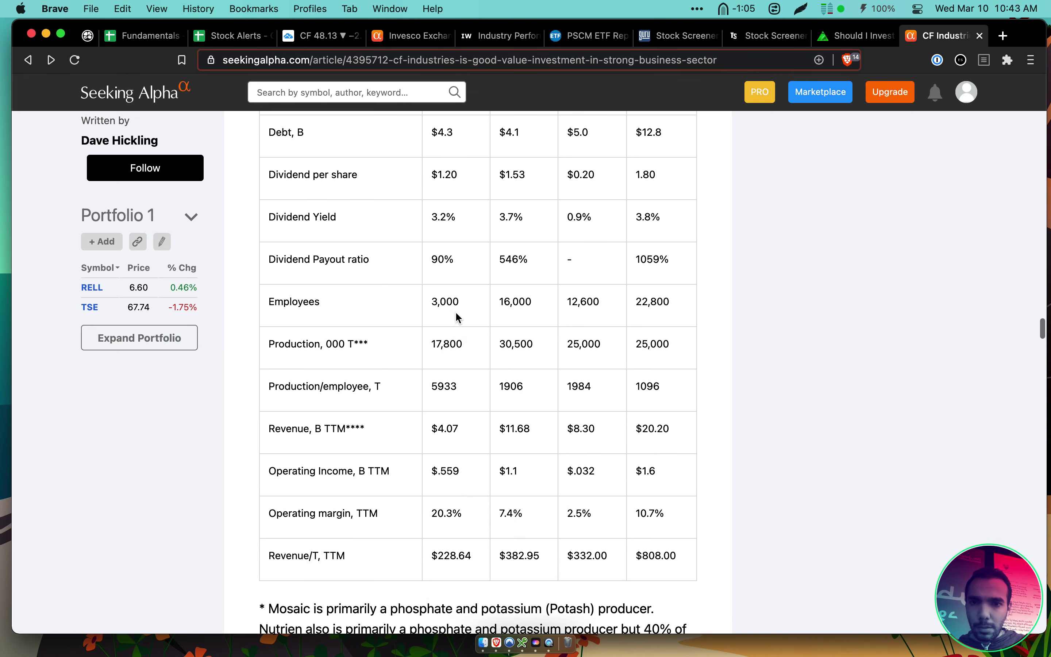
{"action": "left_click", "coordinate": [428, 217]}
{"action": "left_click_drag", "start_coordinate": [428, 220], "coordinate": [637, 263]}
{"action": "scroll", "coordinate": [565, 319], "scroll_direction": "down", "scroll_amount": 2}
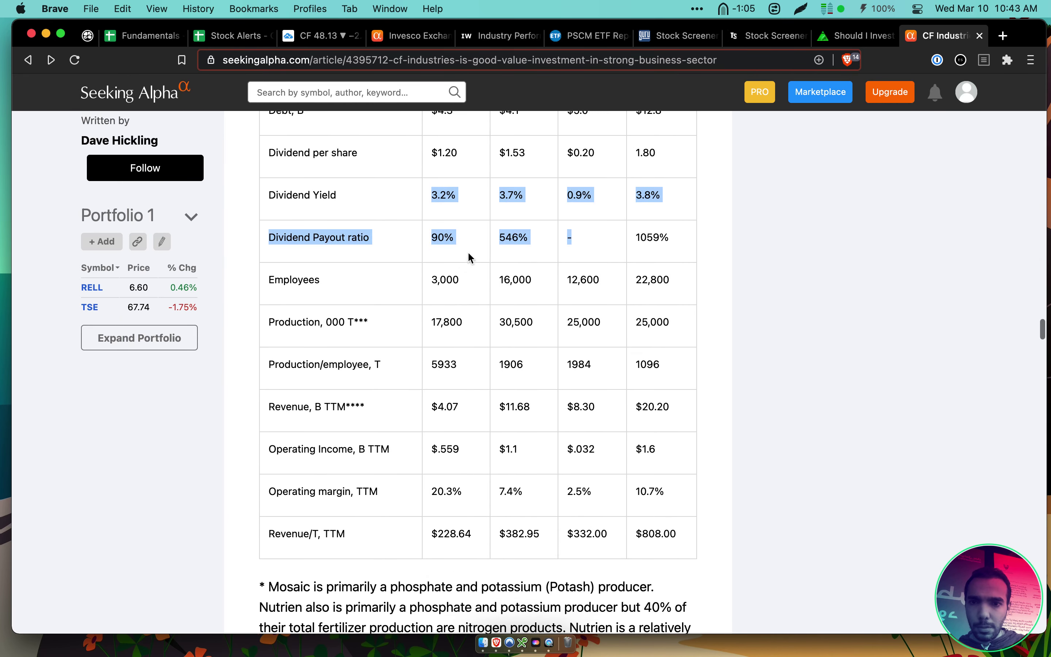
{"action": "left_click", "coordinate": [465, 256]}
{"action": "left_click", "coordinate": [434, 274]}
Compare the revenue and operating figures of CF, Yara, Mosaic and Nutrien across the lower rows of Table 3
{"action": "scroll", "coordinate": [434, 300], "scroll_direction": "down", "scroll_amount": 3}
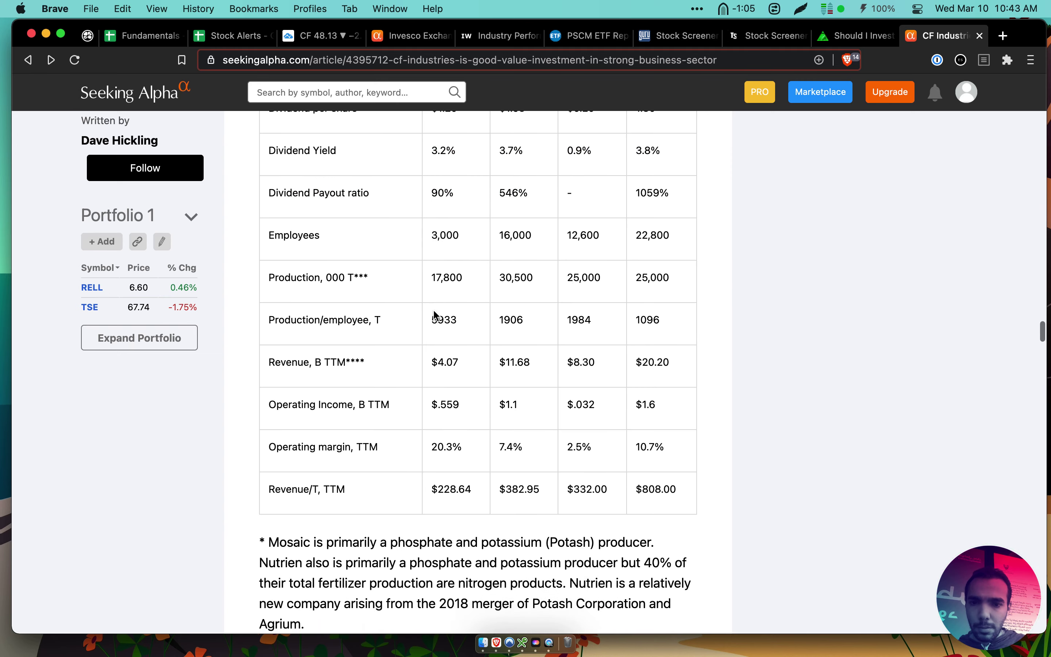
{"action": "left_click_drag", "start_coordinate": [430, 351], "coordinate": [678, 353]}
{"action": "scroll", "coordinate": [476, 455], "scroll_direction": "down", "scroll_amount": 2}
{"action": "left_click_drag", "start_coordinate": [430, 396], "coordinate": [694, 394]}
{"action": "left_click", "coordinate": [695, 397]}
{"action": "scroll", "coordinate": [695, 402], "scroll_direction": "down", "scroll_amount": 2}
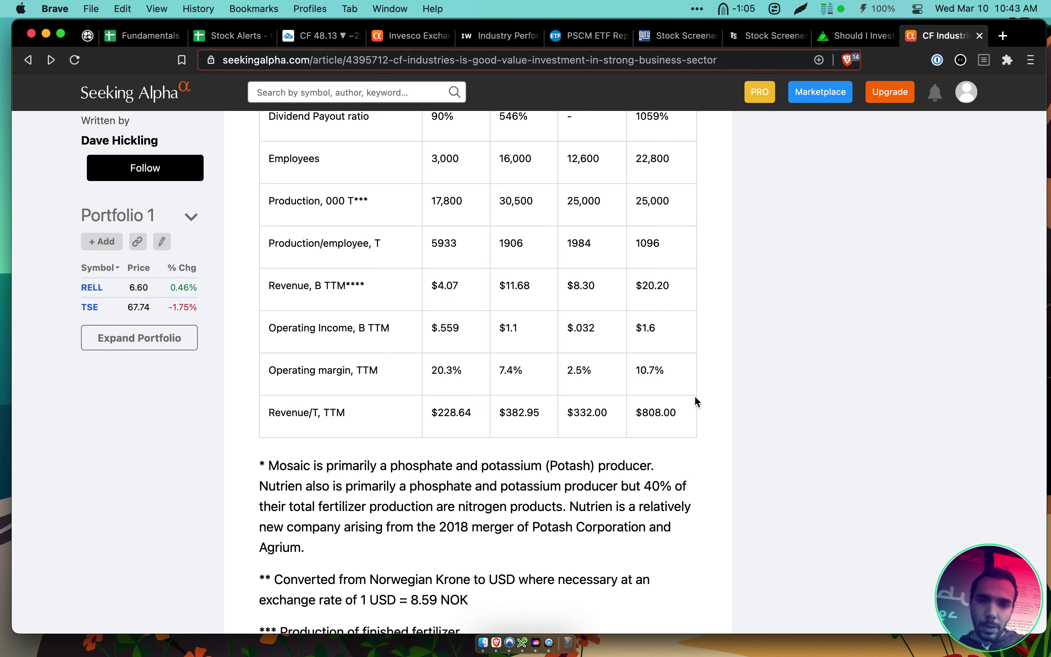
{"action": "scroll", "coordinate": [697, 401], "scroll_direction": "down", "scroll_amount": 3}
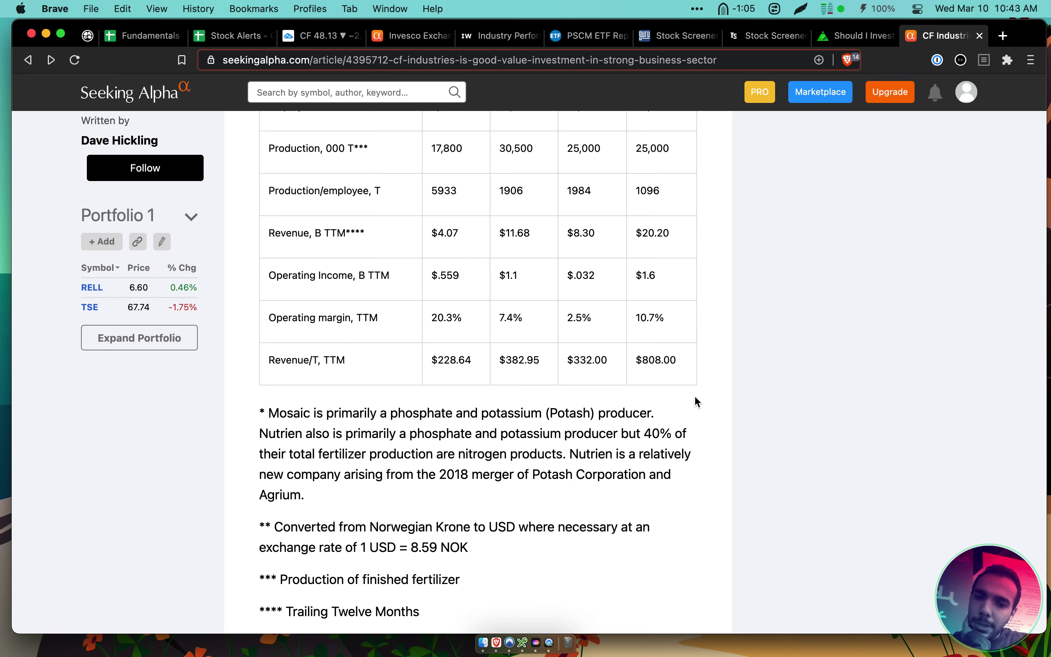
Read the start of the Investment Case for CF section, highlighting the text introducing the Figure 2 stock price chart
{"action": "scroll", "coordinate": [696, 401], "scroll_direction": "down", "scroll_amount": 20}
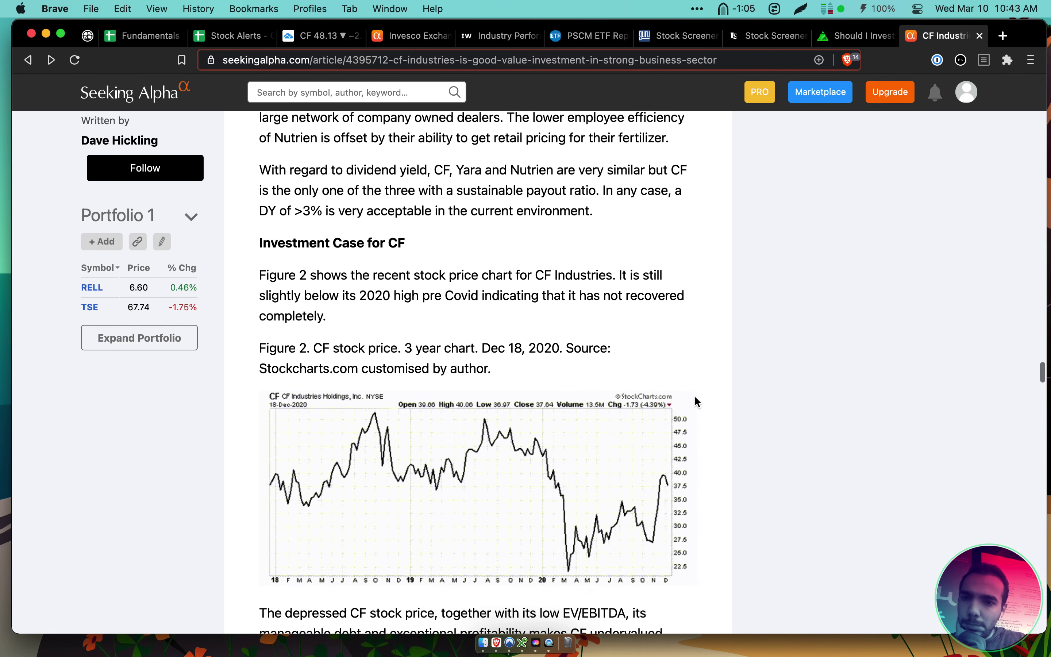
{"action": "left_click_drag", "start_coordinate": [572, 275], "coordinate": [641, 354]}
{"action": "scroll", "coordinate": [642, 355], "scroll_direction": "down", "scroll_amount": 5}
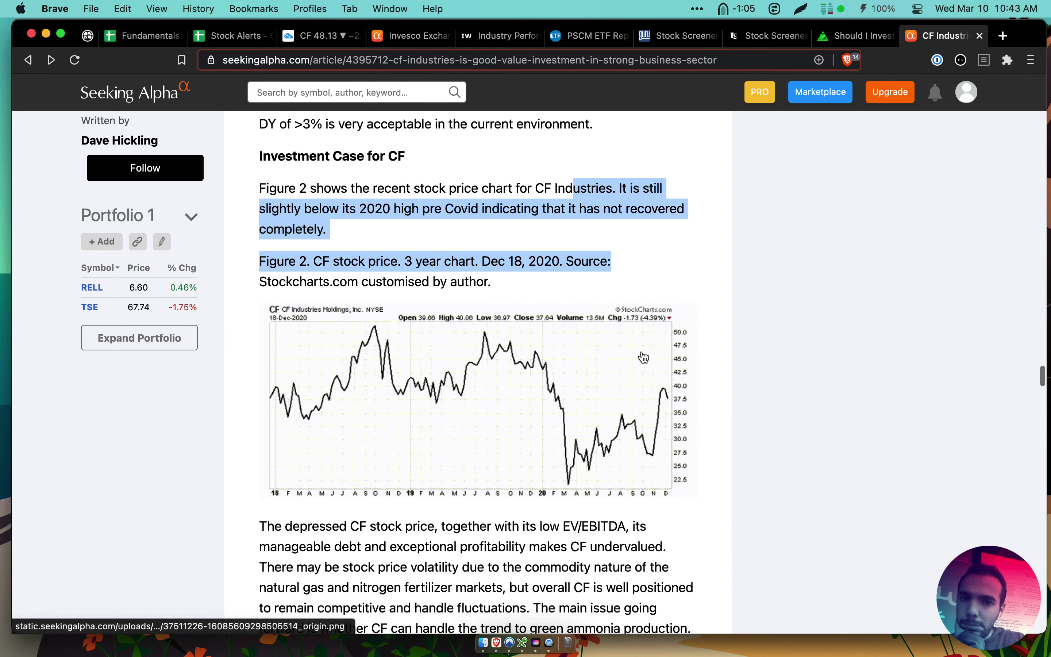
Read the paragraph below Figure 2 on CF's depressed stock price, highlighting the text from low EV/EBITDA to green ammonia production
{"action": "scroll", "coordinate": [643, 358], "scroll_direction": "down", "scroll_amount": 12}
{"action": "left_click_drag", "start_coordinate": [542, 281], "coordinate": [599, 386]}
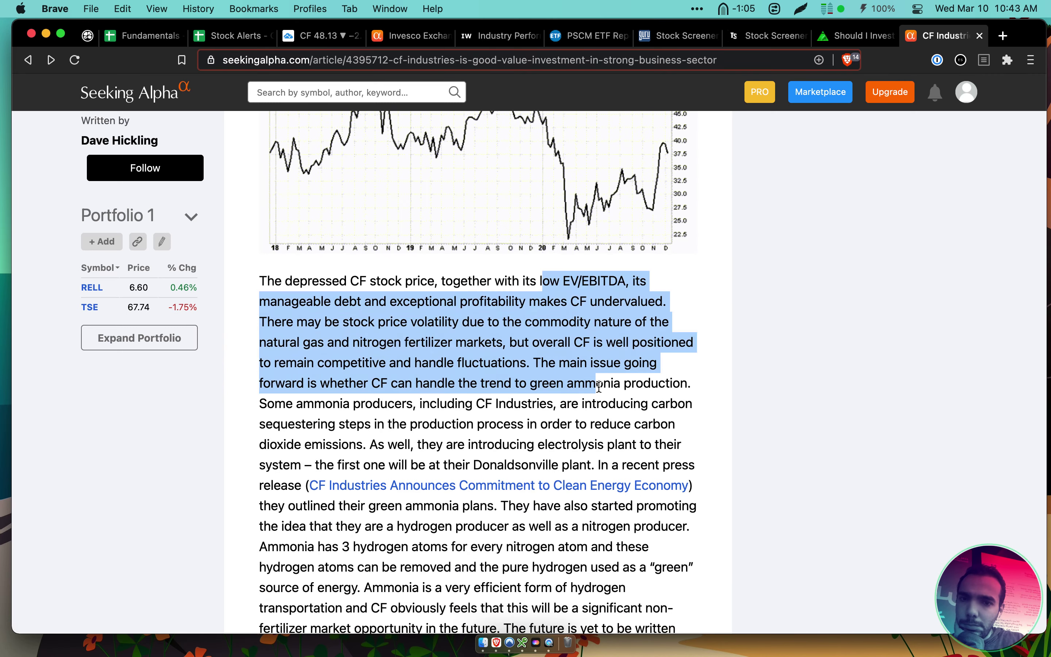
{"action": "left_click", "coordinate": [598, 386]}
{"action": "scroll", "coordinate": [599, 386], "scroll_direction": "down", "scroll_amount": 2}
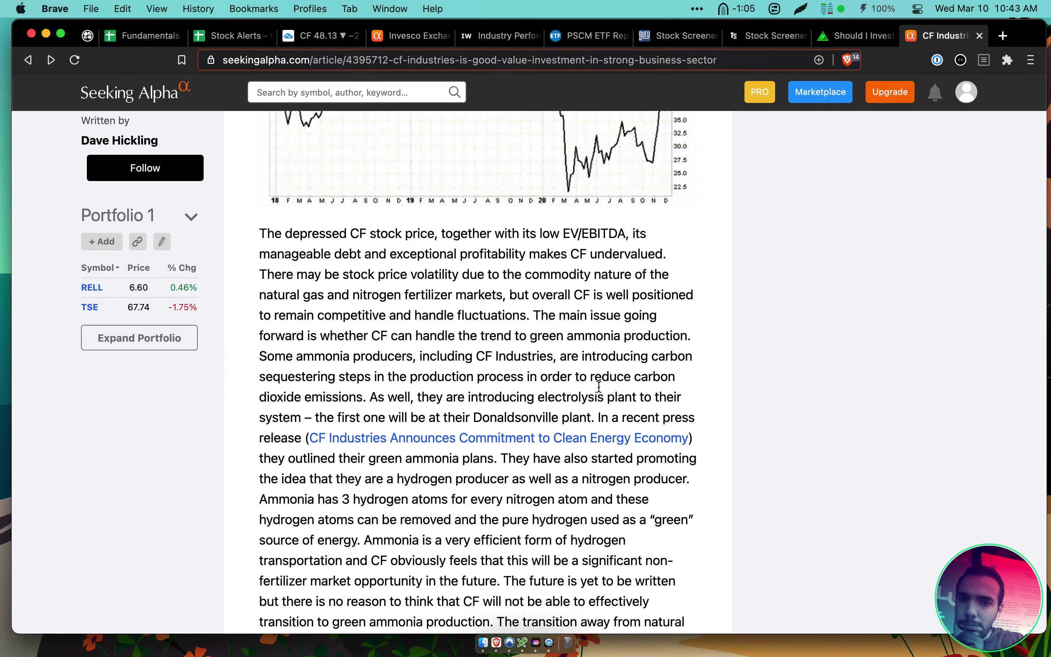
{"action": "scroll", "coordinate": [598, 386], "scroll_direction": "down", "scroll_amount": 8}
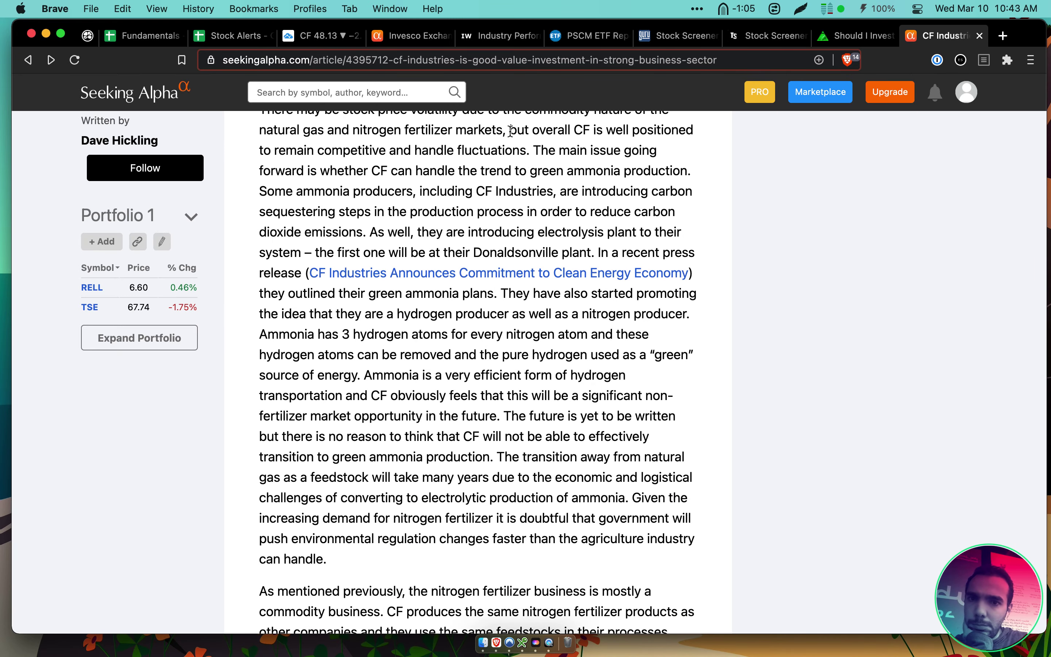
Reread the passage on CF's competitive position and green ammonia trend, highlighting the sentence beginning "Some ammonia producers, including CF Industries"
{"action": "left_click_drag", "start_coordinate": [510, 130], "coordinate": [546, 242]}
{"action": "left_click", "coordinate": [551, 242]}
{"action": "scroll", "coordinate": [563, 206], "scroll_direction": "down", "scroll_amount": 2}
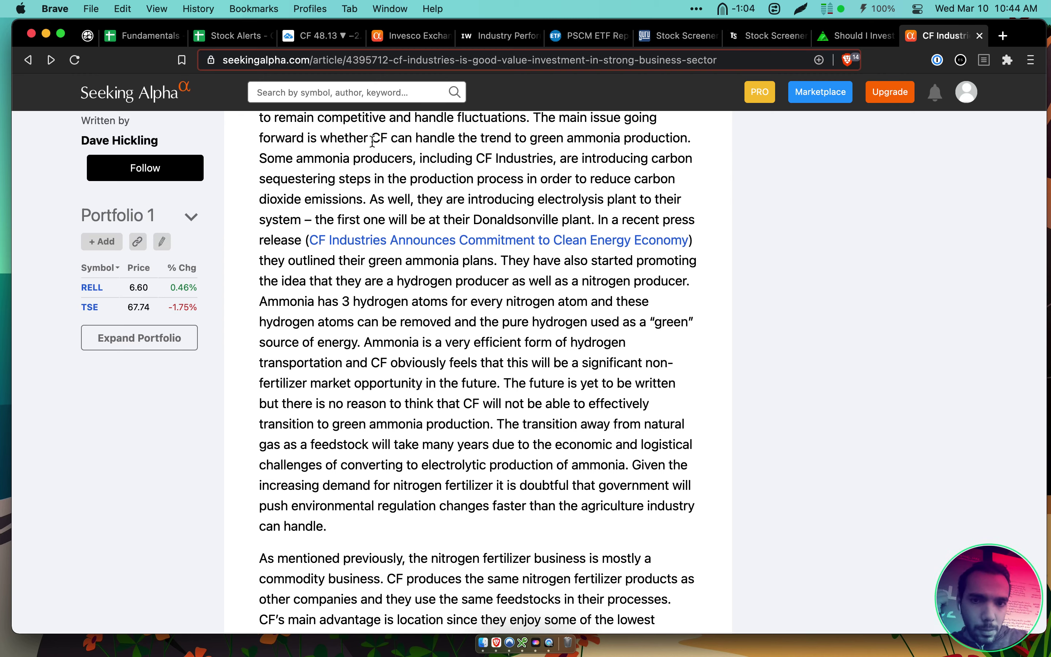
{"action": "left_click_drag", "start_coordinate": [694, 139], "coordinate": [508, 150]}
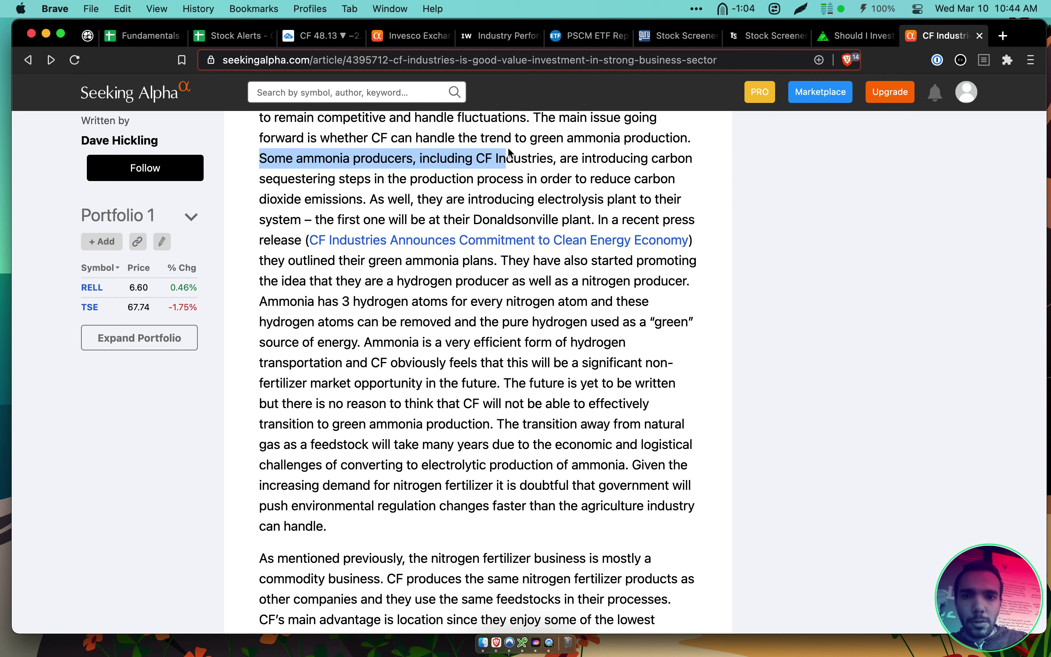
{"action": "triple_click", "coordinate": [508, 179]}
{"action": "left_click", "coordinate": [509, 179]}
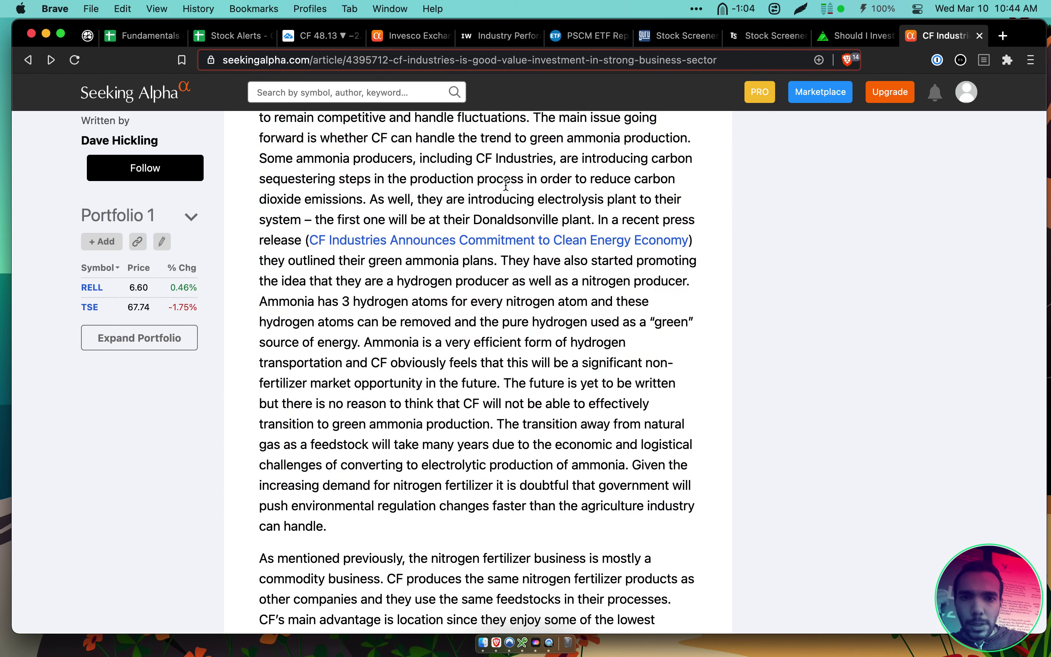
Highlight the carbon sequestering and electrolysis plant text and read on about CF's hydrogen plans and green ammonia transition
{"action": "left_click_drag", "start_coordinate": [641, 159], "coordinate": [638, 233]}
{"action": "scroll", "coordinate": [637, 232], "scroll_direction": "down", "scroll_amount": 2}
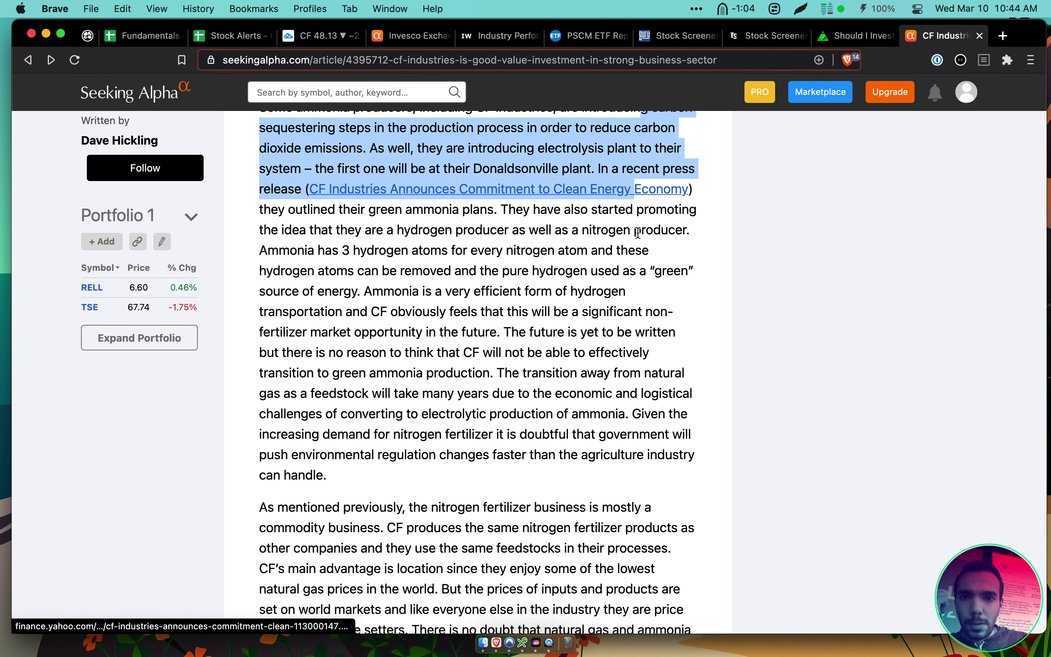
{"action": "left_click", "coordinate": [622, 288]}
{"action": "scroll", "coordinate": [622, 288], "scroll_direction": "down", "scroll_amount": 1}
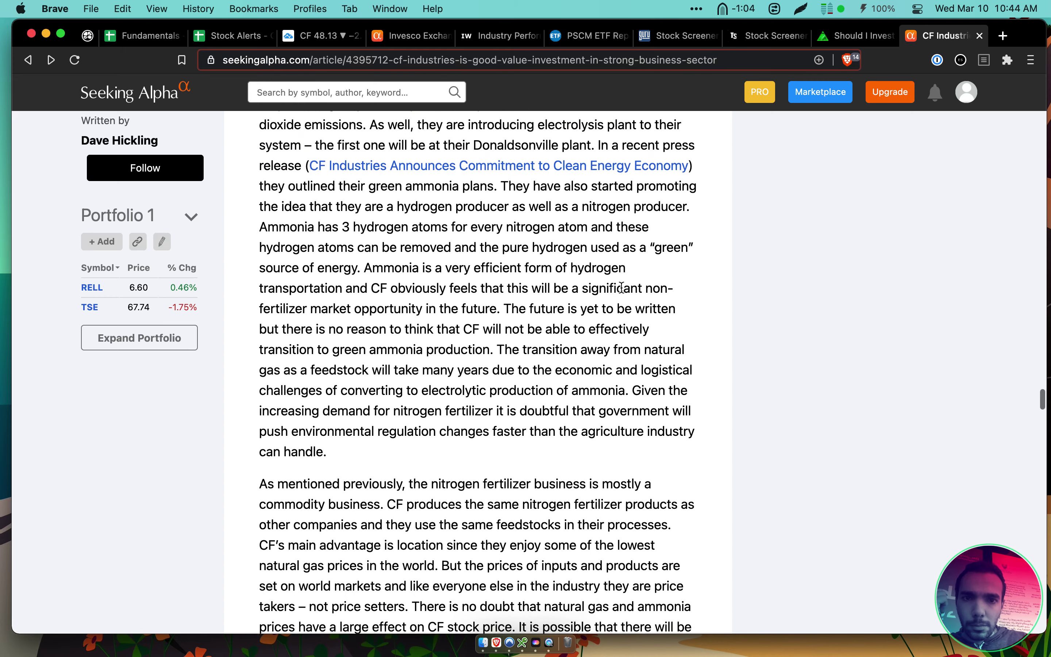
{"action": "scroll", "coordinate": [622, 287], "scroll_direction": "down", "scroll_amount": 3}
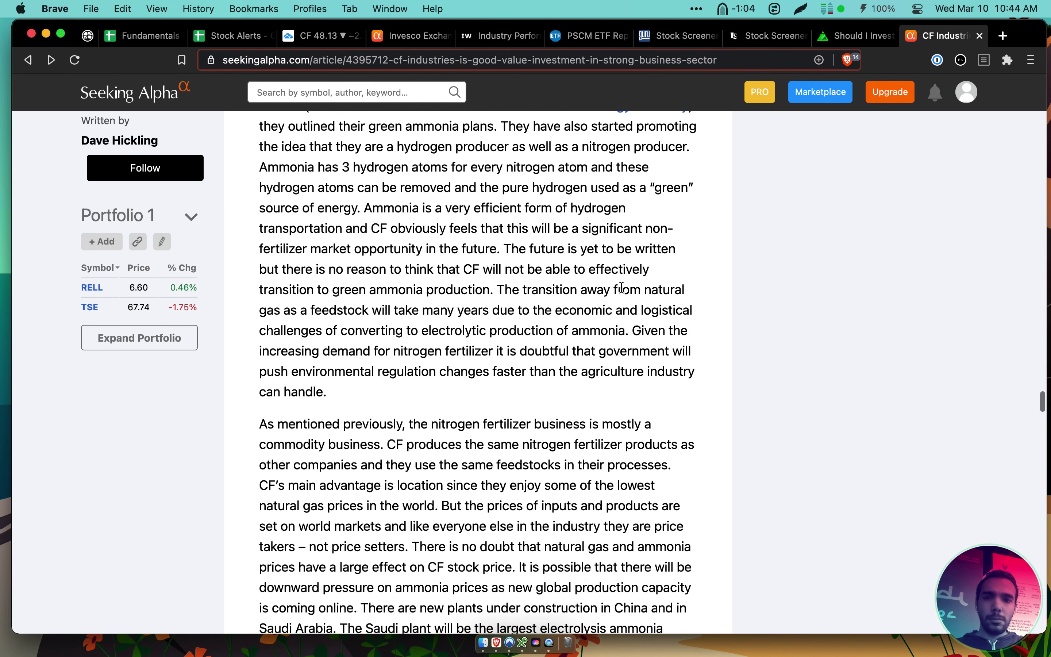
{"action": "scroll", "coordinate": [622, 287], "scroll_direction": "down", "scroll_amount": 1}
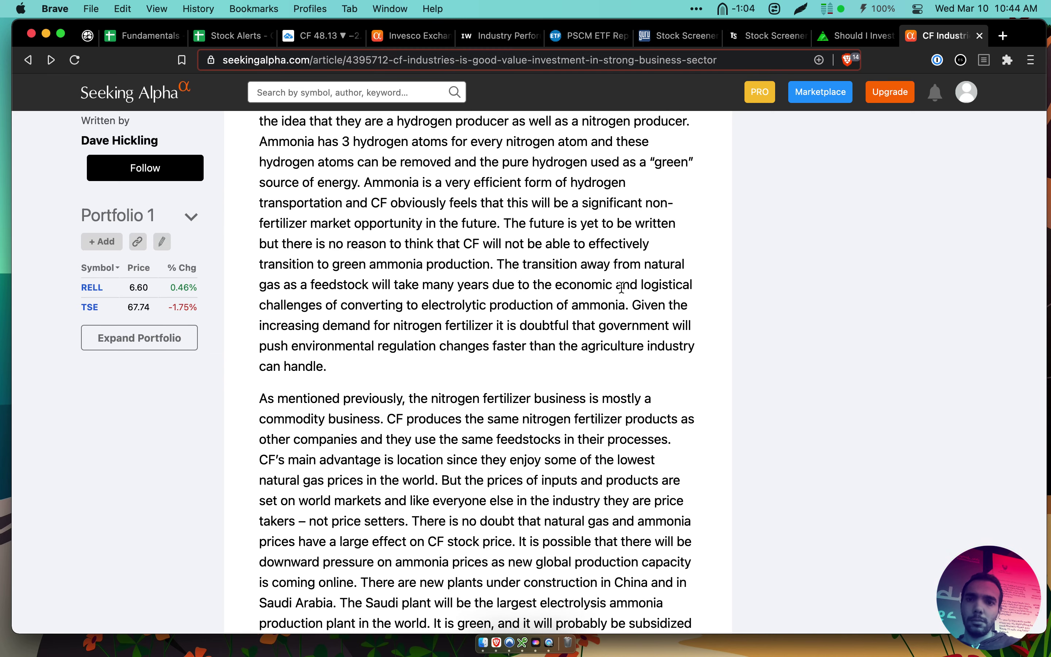
{"action": "scroll", "coordinate": [622, 288], "scroll_direction": "down", "scroll_amount": 2}
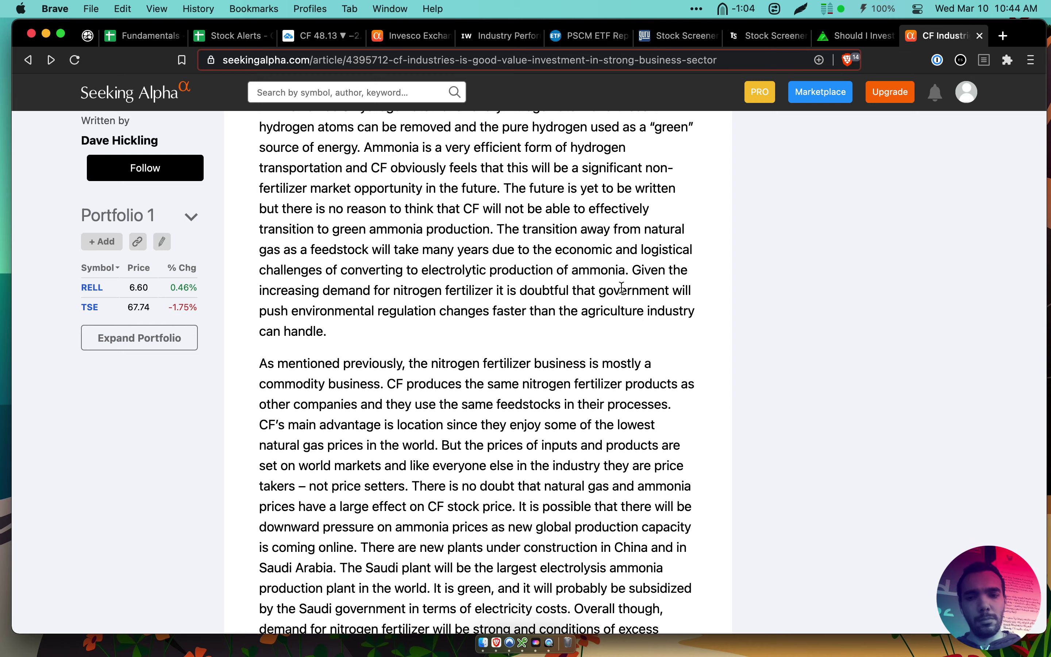
Read the closing paragraph on CF's takeover potential and price target, highlighting "such as Koch Industries would be interested in buying CF"
{"action": "scroll", "coordinate": [622, 288], "scroll_direction": "down", "scroll_amount": 10}
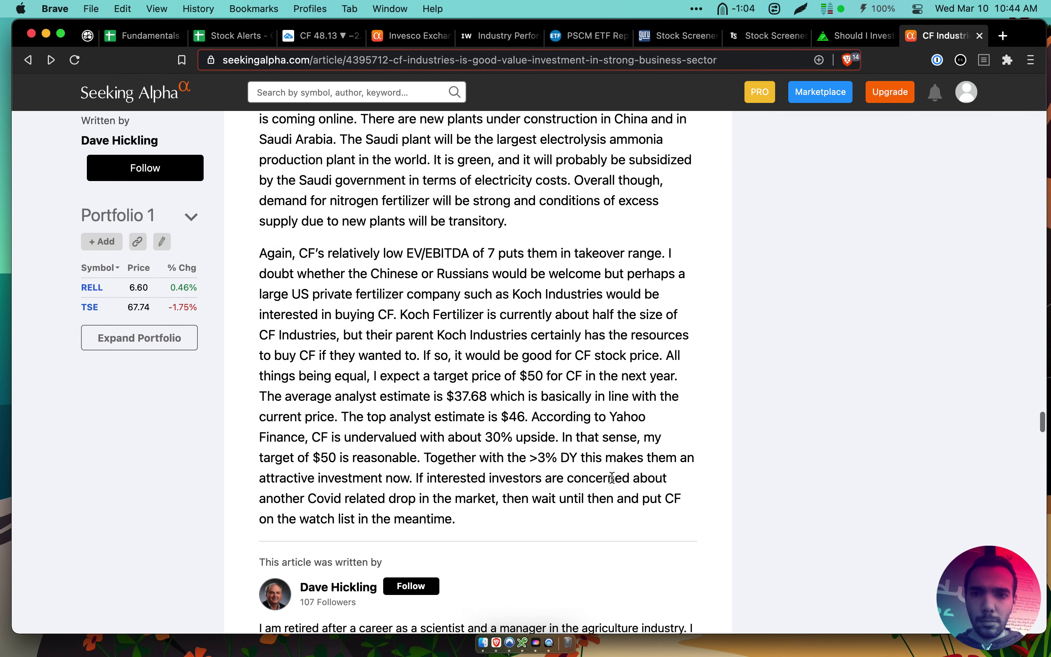
{"action": "left_click_drag", "start_coordinate": [606, 295], "coordinate": [638, 514]}
{"action": "scroll", "coordinate": [638, 513], "scroll_direction": "down", "scroll_amount": 3}
{"action": "left_click", "coordinate": [648, 247]}
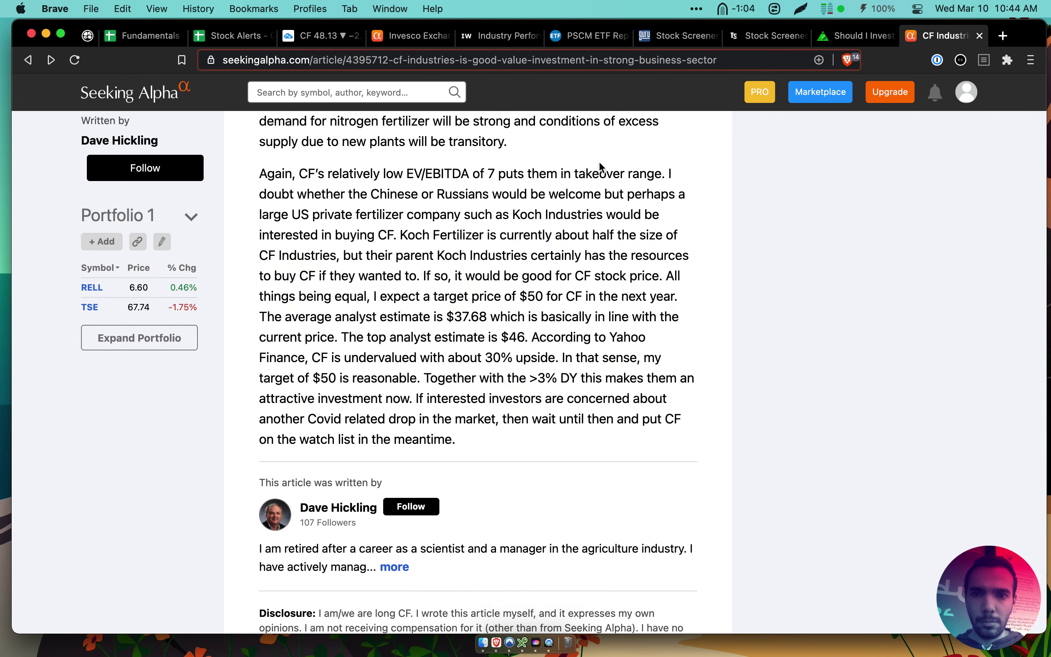
{"action": "left_click_drag", "start_coordinate": [600, 164], "coordinate": [643, 314]}
{"action": "left_click", "coordinate": [509, 219]}
{"action": "left_click_drag", "start_coordinate": [465, 213], "coordinate": [393, 237]}
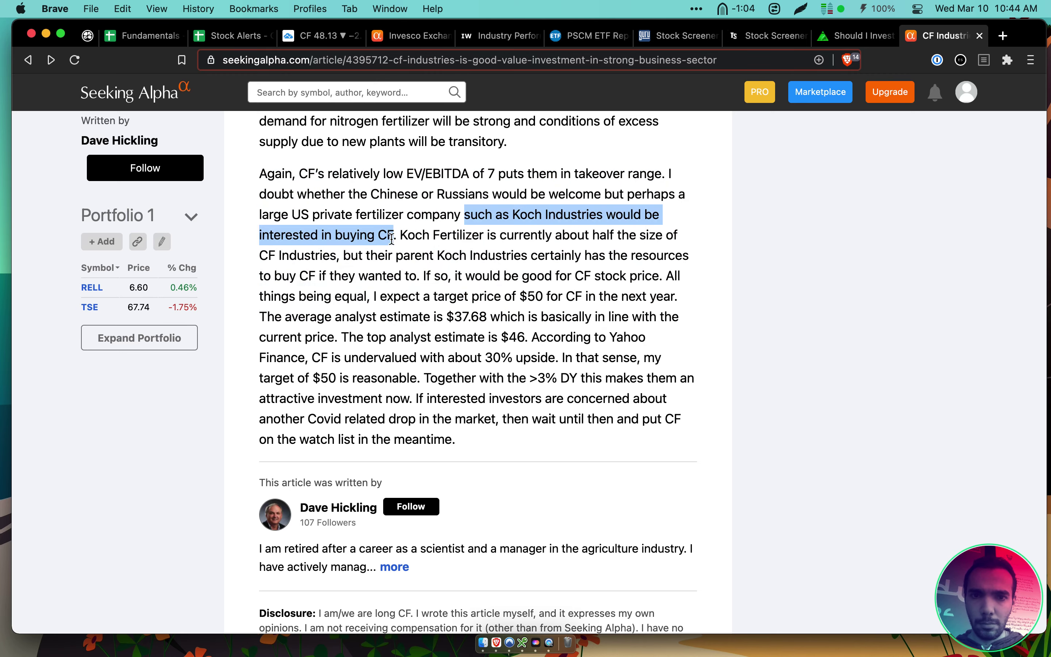
{"action": "scroll", "coordinate": [407, 273], "scroll_direction": "down", "scroll_amount": 2}
{"action": "scroll", "coordinate": [408, 280], "scroll_direction": "down", "scroll_amount": 5}
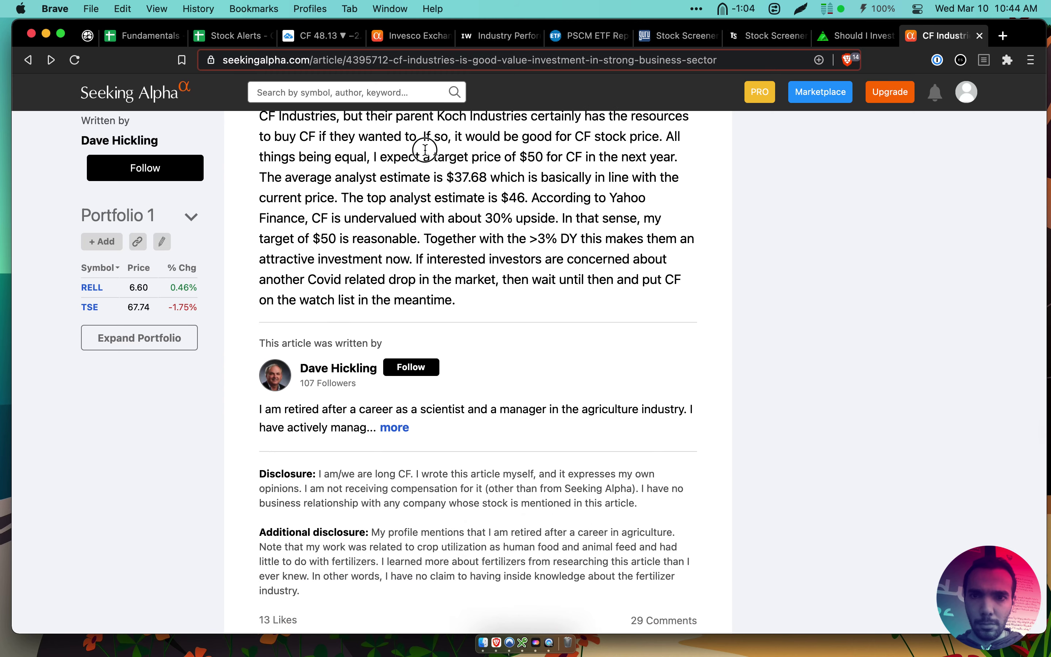
Read the closing paragraph on CF's target price and analyst estimates, highlighting from "which is basically in line with the" to the paragraph's end
{"action": "left_click_drag", "start_coordinate": [424, 157], "coordinate": [452, 280]}
{"action": "left_click", "coordinate": [459, 269]}
{"action": "left_click_drag", "start_coordinate": [496, 153], "coordinate": [506, 265]}
{"action": "left_click", "coordinate": [502, 264]}
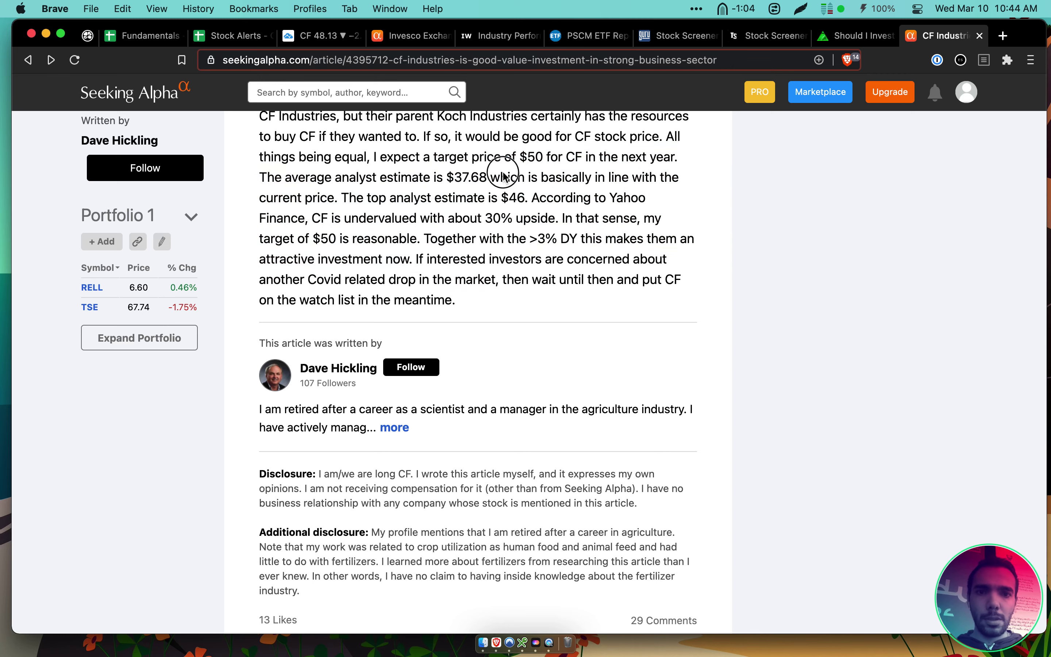
{"action": "left_click_drag", "start_coordinate": [504, 176], "coordinate": [489, 300]}
{"action": "left_click", "coordinate": [490, 300]}
{"action": "triple_click", "coordinate": [509, 290]}
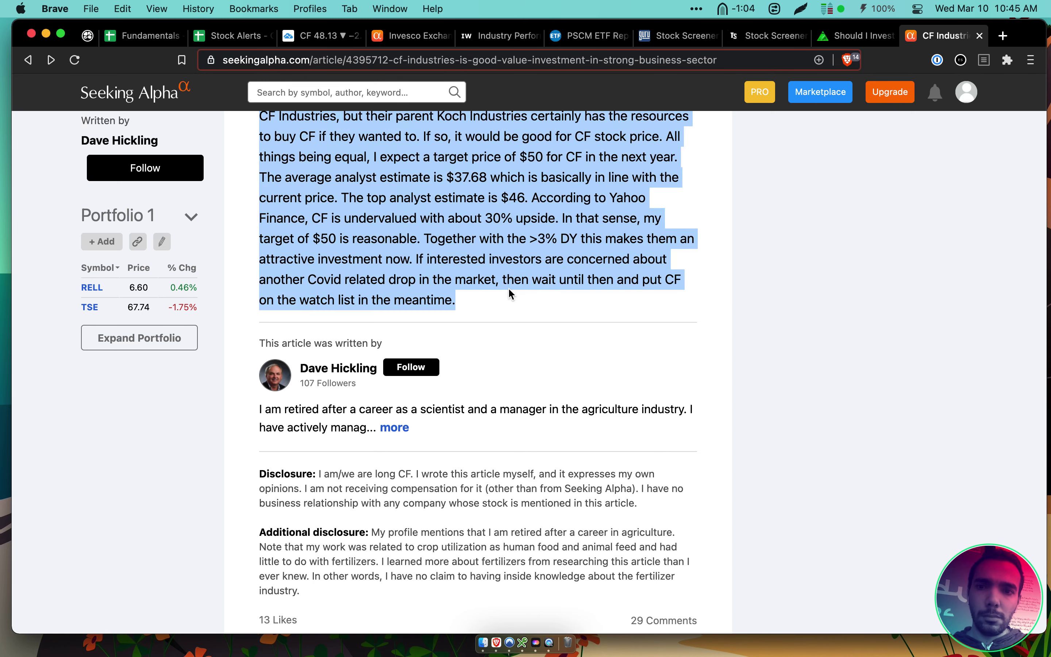
{"action": "scroll", "coordinate": [509, 289], "scroll_direction": "down", "scroll_amount": 1}
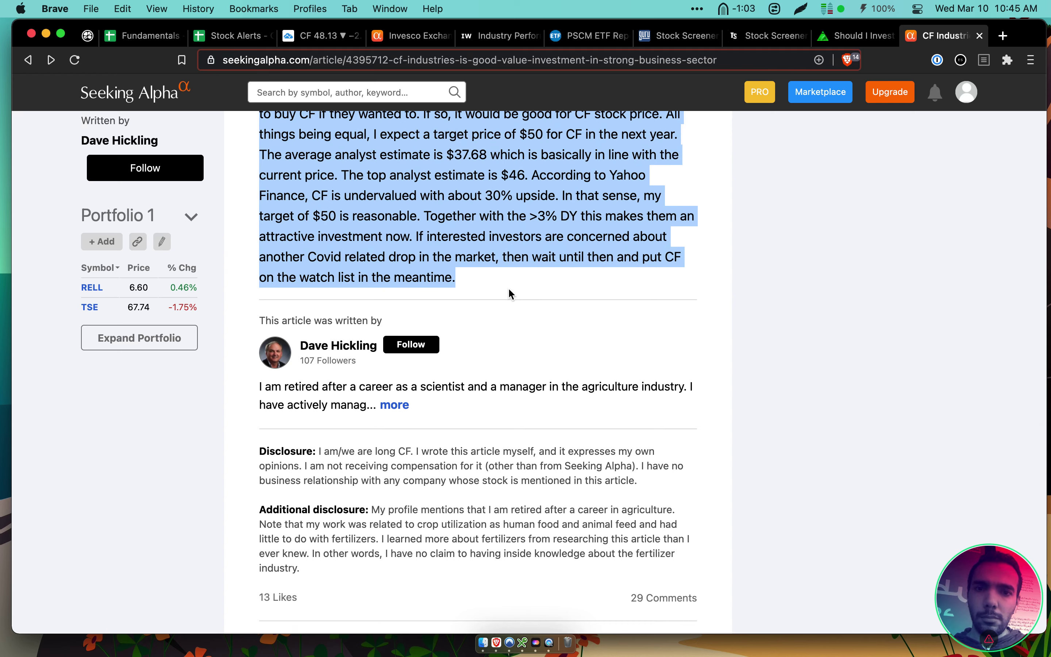
{"action": "mouse_move", "coordinate": [511, 284]}
{"action": "left_mouse_down"}
{"action": "mouse_move", "coordinate": [512, 182]}
{"action": "mouse_move", "coordinate": [500, 155]}
{"action": "mouse_move", "coordinate": [500, 278]}
{"action": "left_mouse_up"}
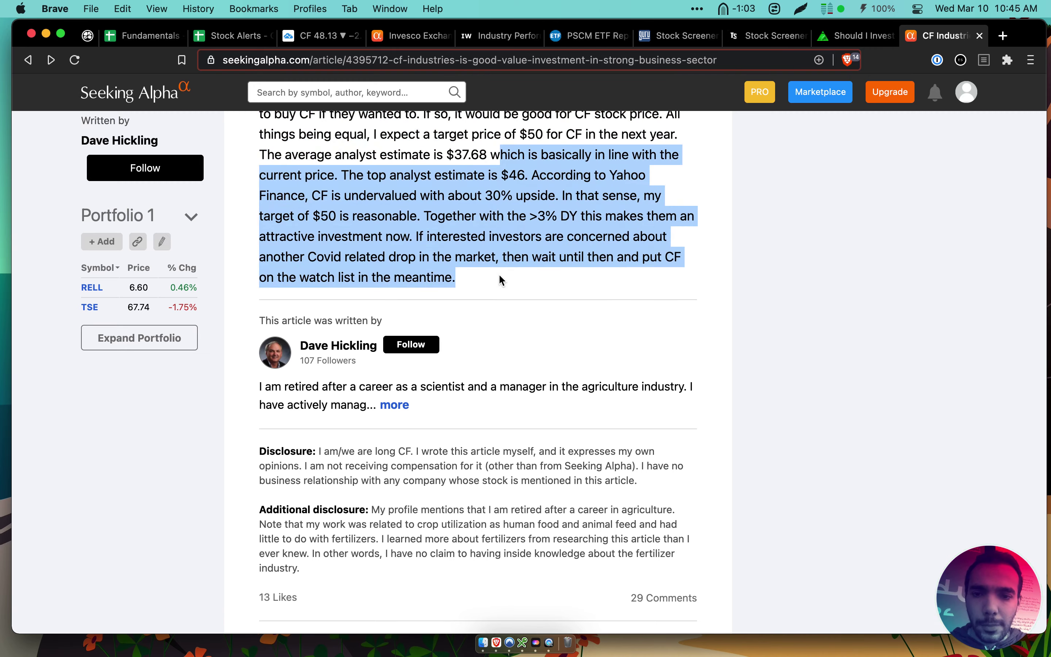
Go to the article's comments and read the one on CF's cash flow and low costs, highlighting from "36.50" to "low transport"
{"action": "scroll", "coordinate": [462, 326], "scroll_direction": "down", "scroll_amount": 7}
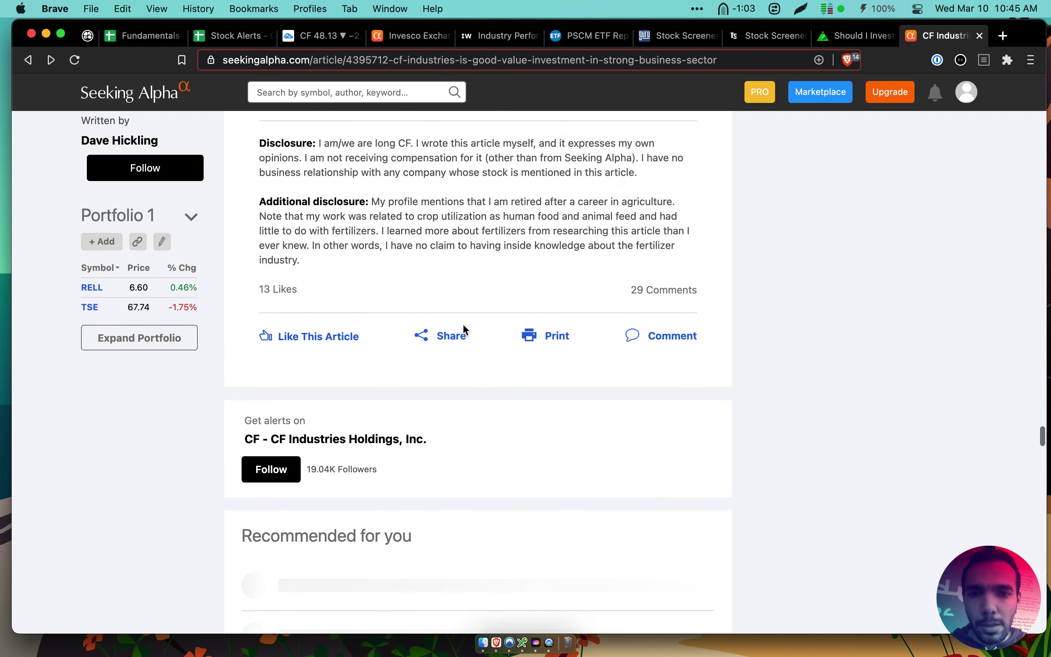
{"action": "scroll", "coordinate": [464, 325], "scroll_direction": "up", "scroll_amount": 7}
{"action": "scroll", "coordinate": [512, 308], "scroll_direction": "down", "scroll_amount": 8}
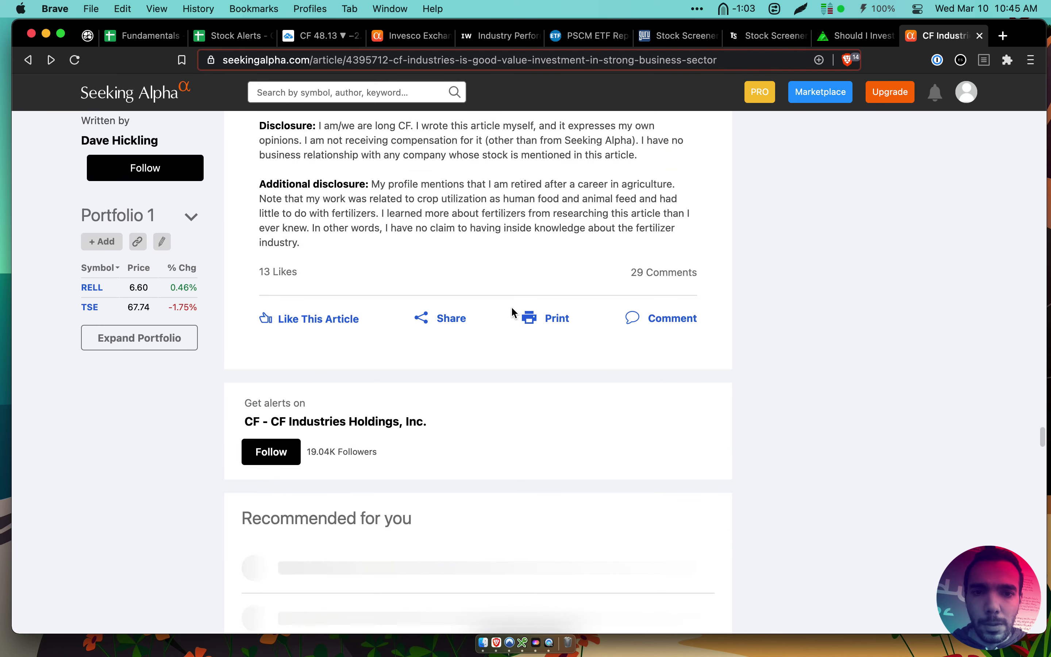
{"action": "scroll", "coordinate": [512, 312], "scroll_direction": "down", "scroll_amount": 7}
{"action": "scroll", "coordinate": [512, 308], "scroll_direction": "down", "scroll_amount": 18}
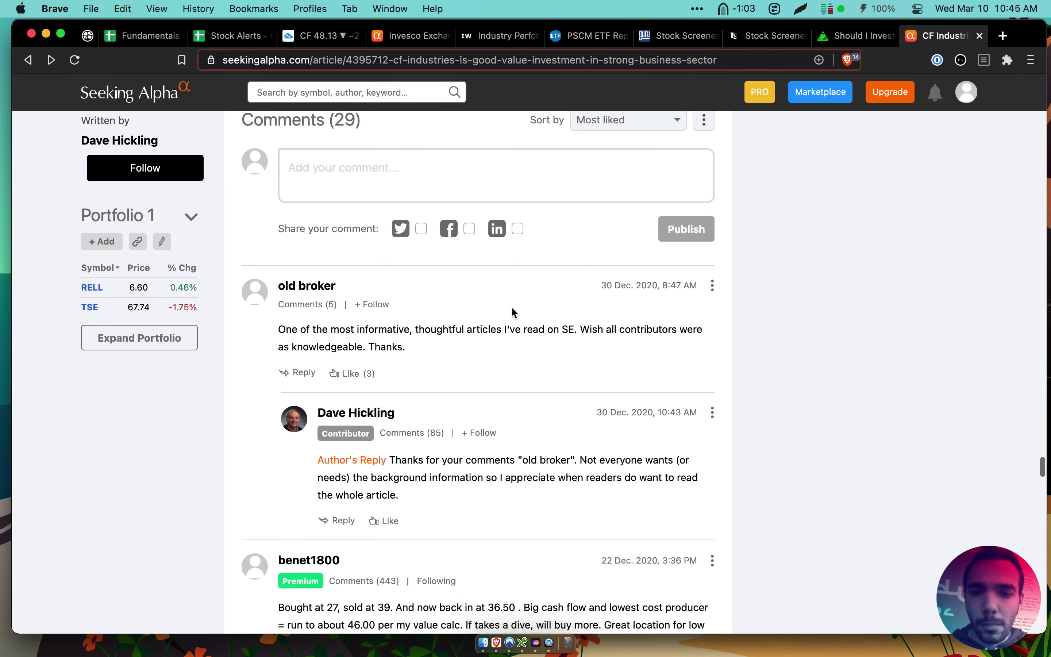
{"action": "left_click_drag", "start_coordinate": [487, 346], "coordinate": [496, 391]}
{"action": "scroll", "coordinate": [496, 390], "scroll_direction": "down", "scroll_amount": 5}
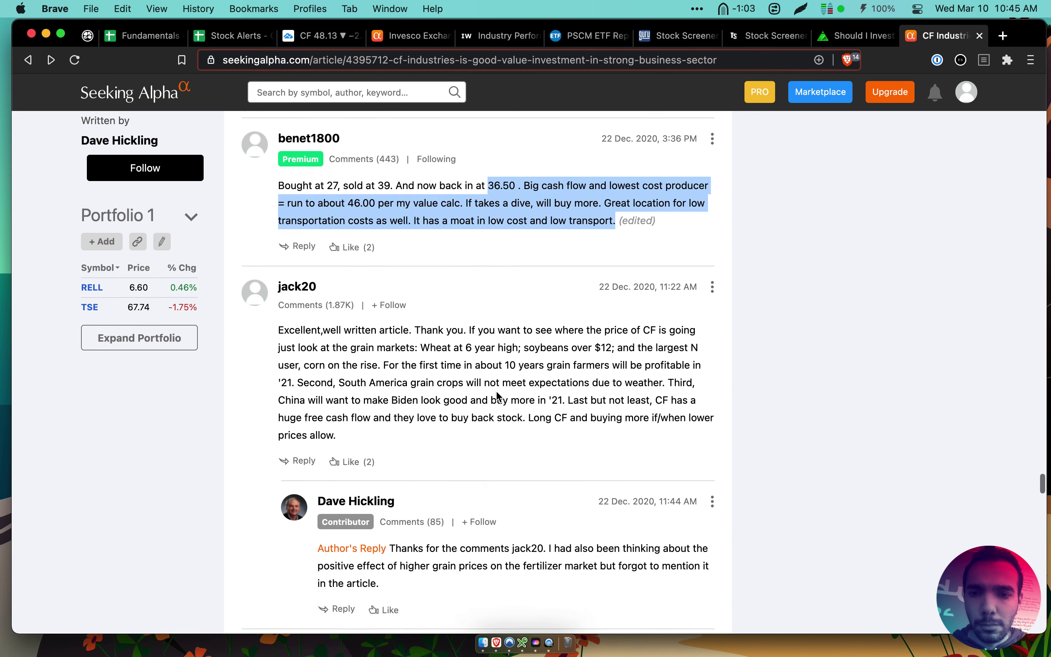
{"action": "left_click", "coordinate": [483, 348]}
Read the comment linking CF's price to grain markets, highlighting from "soybeans over $12" to "they love to buy back stock"
{"action": "scroll", "coordinate": [483, 345], "scroll_direction": "down", "scroll_amount": 3}
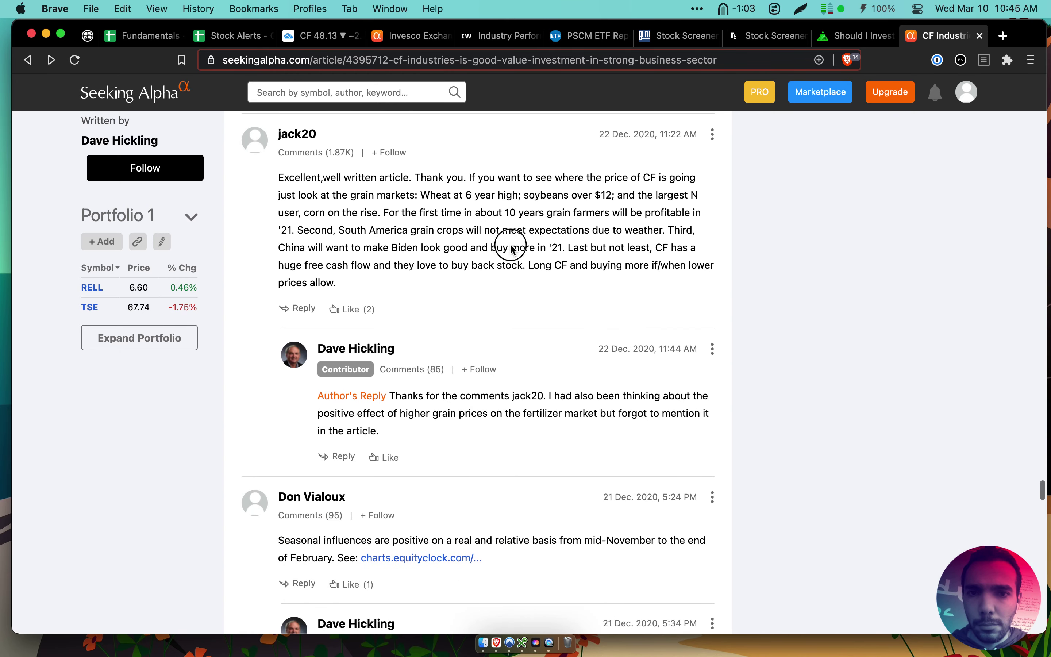
{"action": "left_click_drag", "start_coordinate": [513, 265], "coordinate": [510, 289]}
{"action": "left_click_drag", "start_coordinate": [473, 213], "coordinate": [487, 266]}
{"action": "scroll", "coordinate": [487, 267], "scroll_direction": "down", "scroll_amount": 1}
{"action": "left_click", "coordinate": [489, 275]}
{"action": "triple_click", "coordinate": [485, 272]}
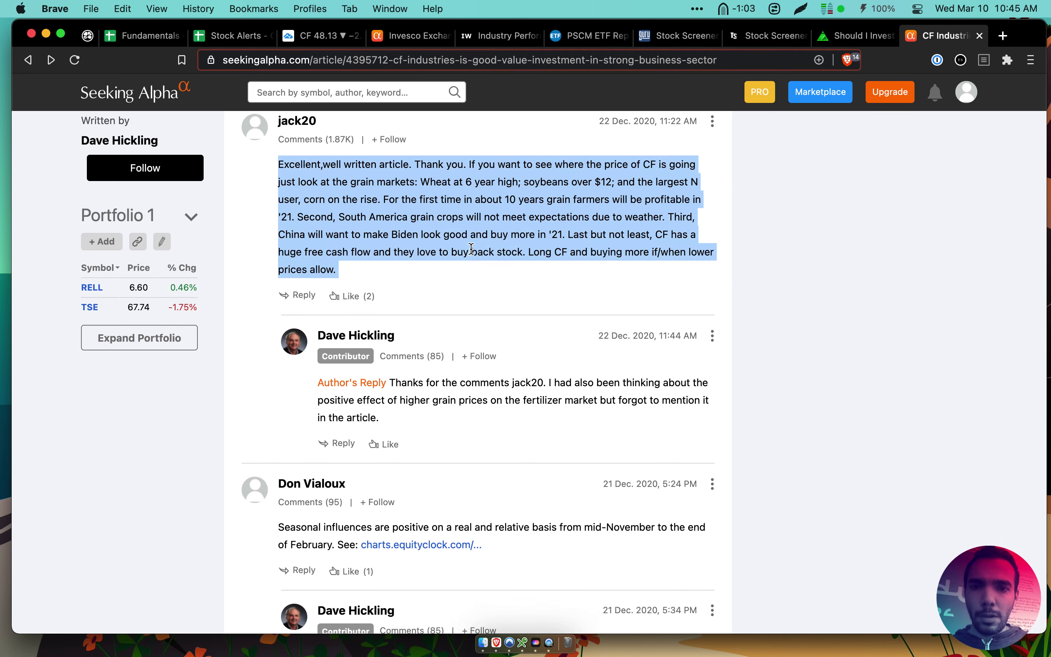
{"action": "left_click_drag", "start_coordinate": [535, 182], "coordinate": [536, 249]}
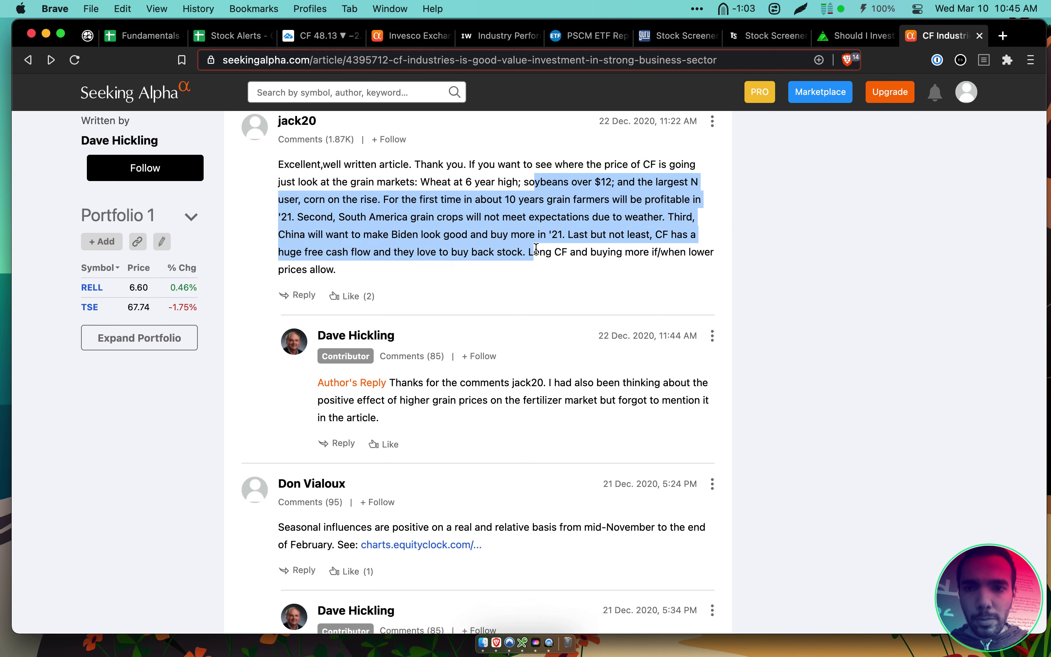
{"action": "scroll", "coordinate": [536, 244], "scroll_direction": "down", "scroll_amount": 4}
{"action": "left_click", "coordinate": [548, 212]}
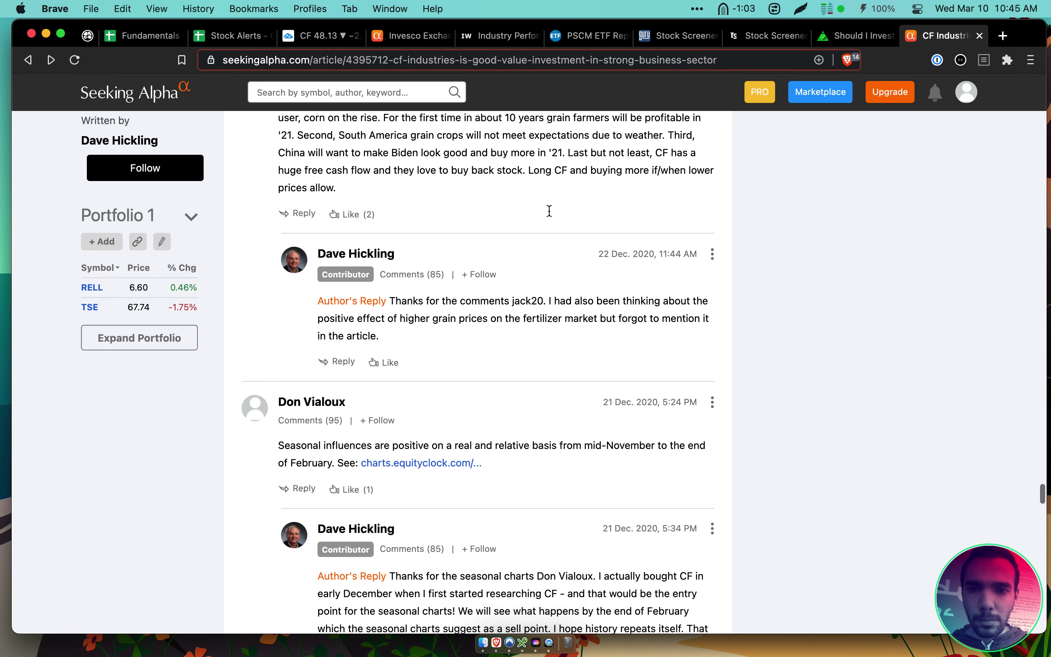
Highlight and read the author's reply on the effect of higher grain prices on the fertilizer market
{"action": "left_click", "coordinate": [529, 303]}
{"action": "triple_click", "coordinate": [529, 303]}
{"action": "scroll", "coordinate": [546, 324], "scroll_direction": "down", "scroll_amount": 1}
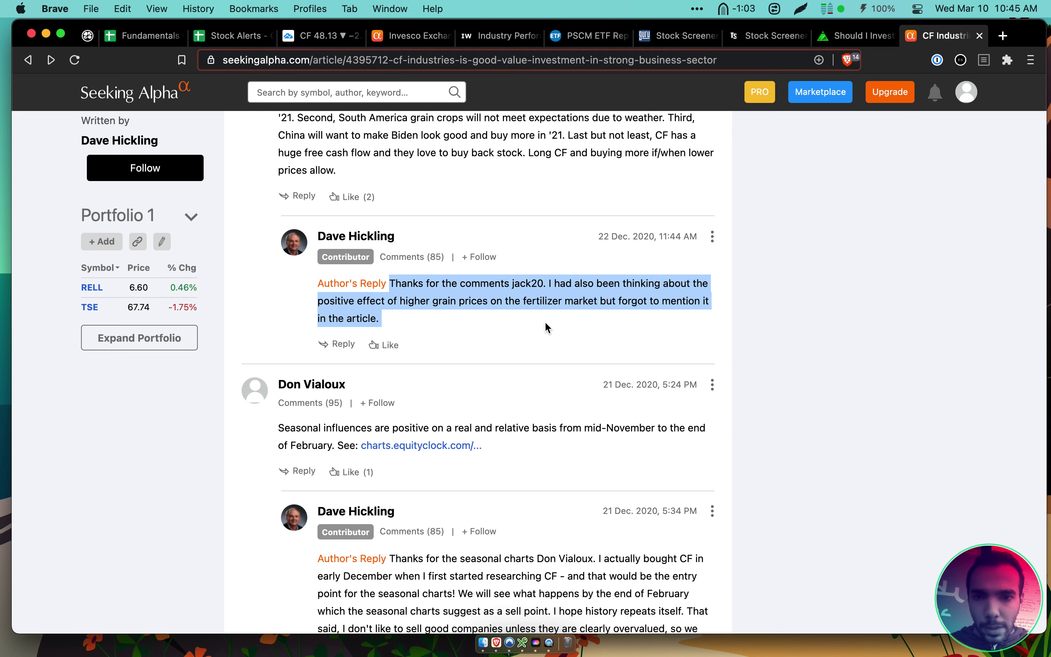
Return to the grain markets comment and reread it, highlighting the entire comment text
{"action": "scroll", "coordinate": [546, 323], "scroll_direction": "up", "scroll_amount": 8}
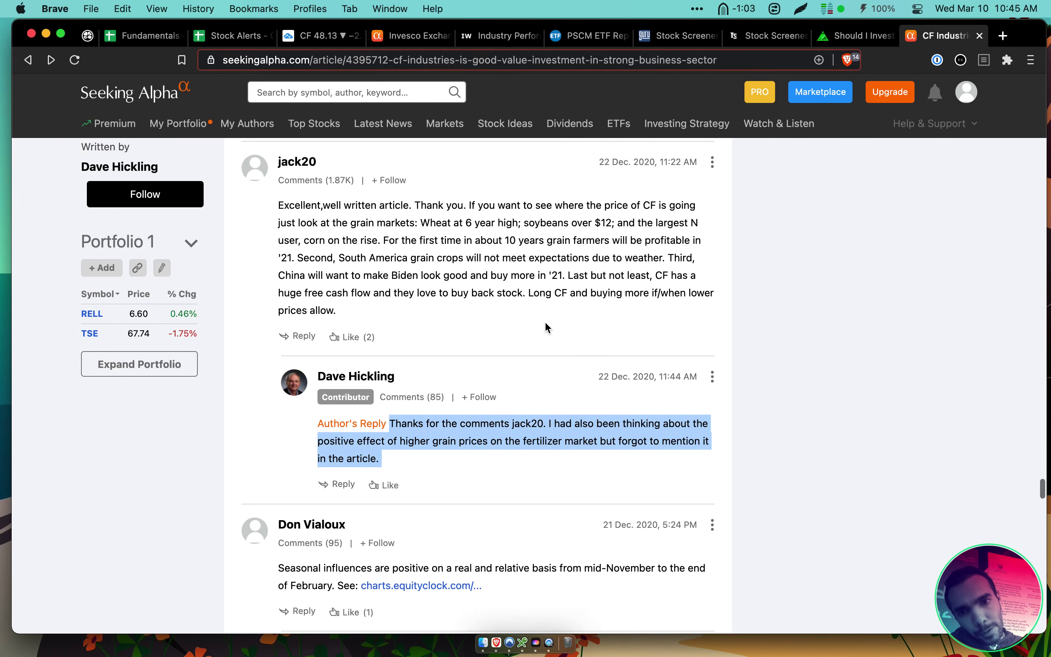
{"action": "mouse_move", "coordinate": [544, 283]}
{"action": "left_mouse_down"}
{"action": "mouse_move", "coordinate": [543, 364]}
{"action": "mouse_move", "coordinate": [546, 282]}
{"action": "left_mouse_up"}
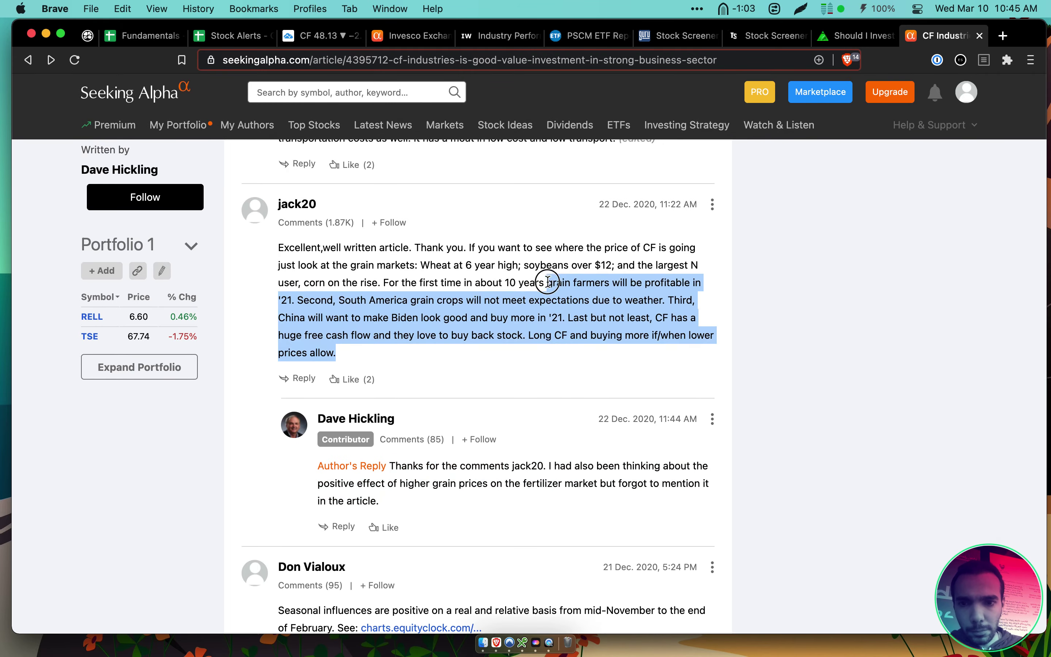
{"action": "left_click", "coordinate": [548, 281]}
{"action": "scroll", "coordinate": [551, 280], "scroll_direction": "down", "scroll_amount": 1}
{"action": "scroll", "coordinate": [551, 280], "scroll_direction": "down", "scroll_amount": 1}
{"action": "right_click", "coordinate": [544, 274]}
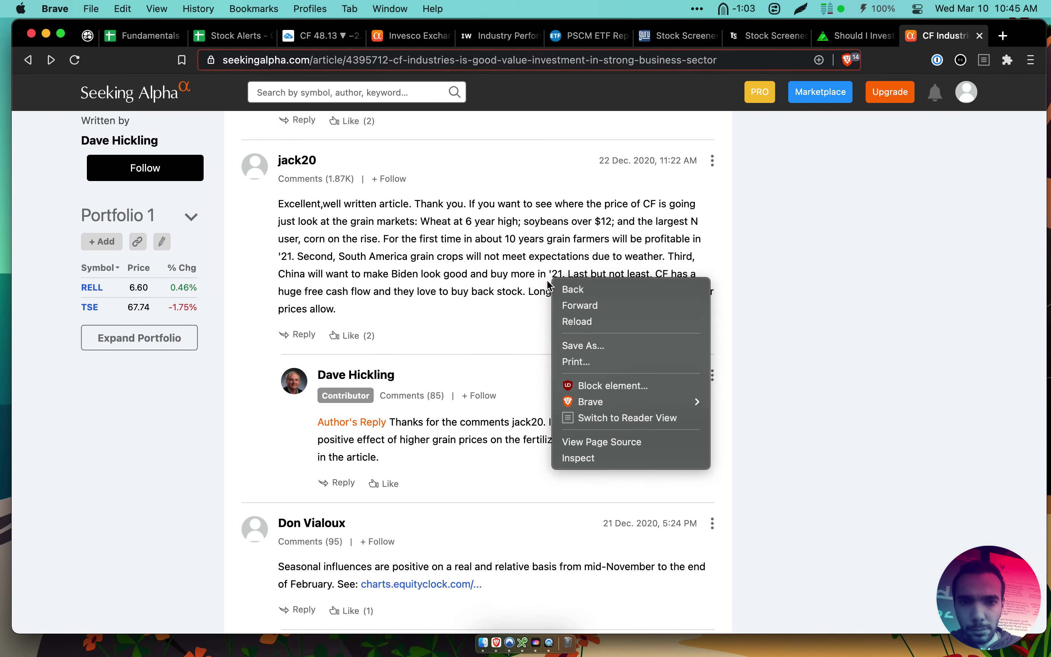
{"action": "left_click", "coordinate": [539, 259]}
{"action": "triple_click", "coordinate": [537, 259]}
{"action": "scroll", "coordinate": [537, 259], "scroll_direction": "down", "scroll_amount": 12}
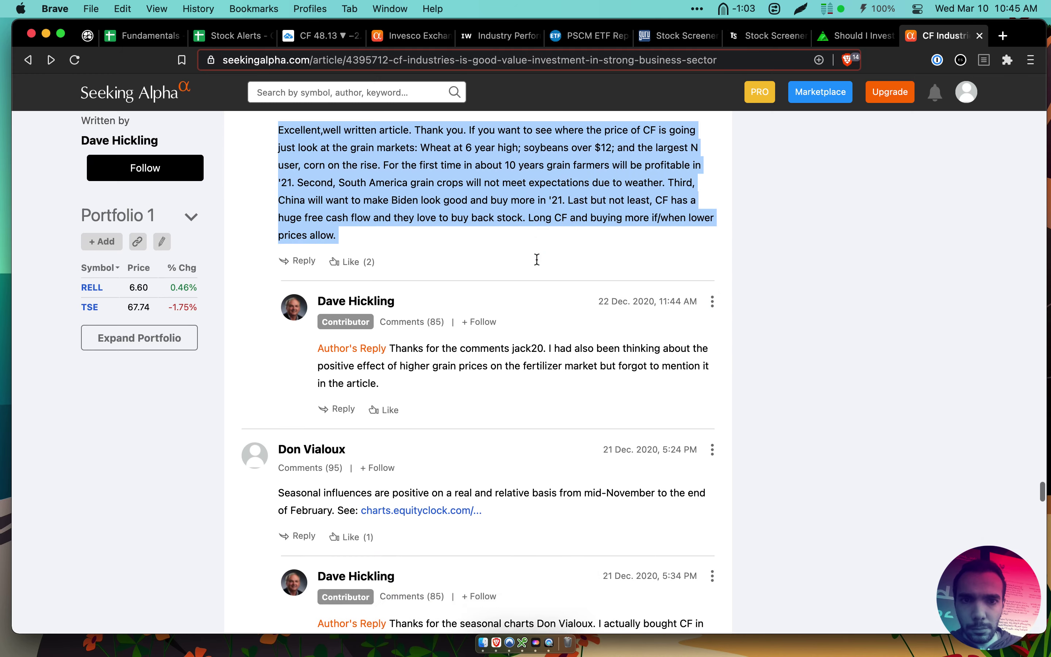
Read the comment on positive seasonal influences and open its charts.equityclock.com link in a new tab
{"action": "triple_click", "coordinate": [539, 271]}
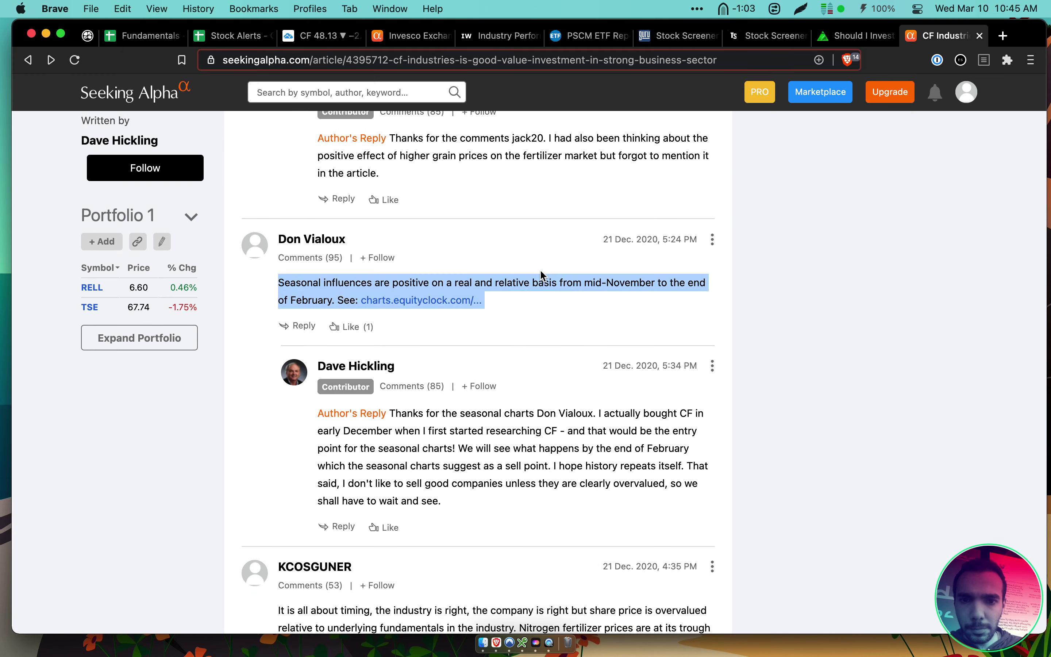
{"action": "left_click", "coordinate": [562, 276]}
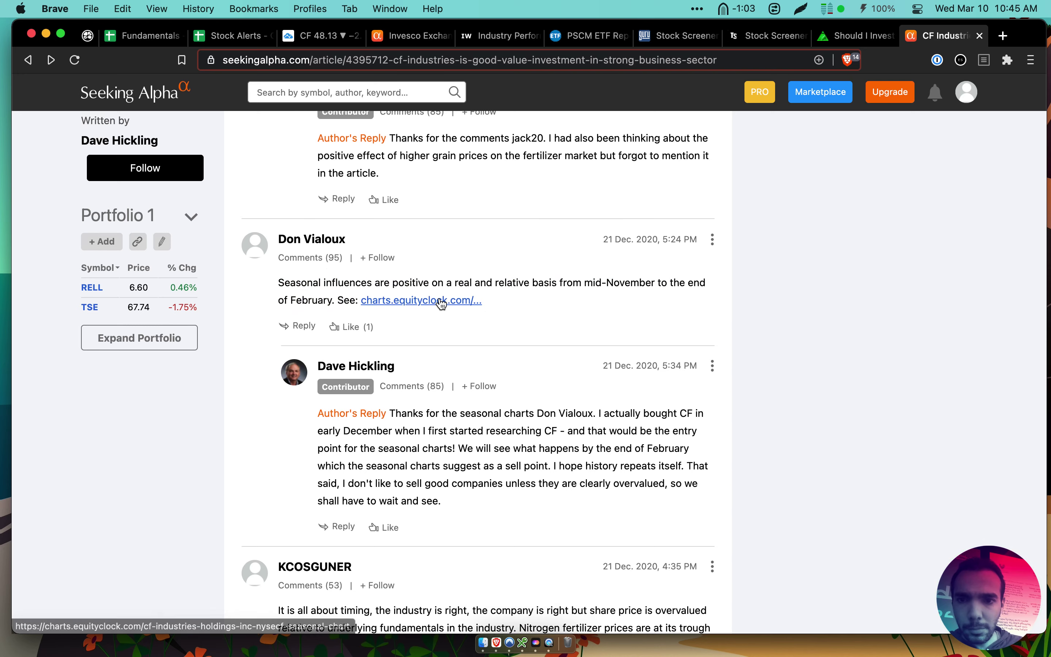
{"action": "left_click_drag", "start_coordinate": [394, 284], "coordinate": [514, 285]}
{"action": "left_click", "coordinate": [516, 286]}
{"action": "scroll", "coordinate": [519, 293], "scroll_direction": "down", "scroll_amount": 1}
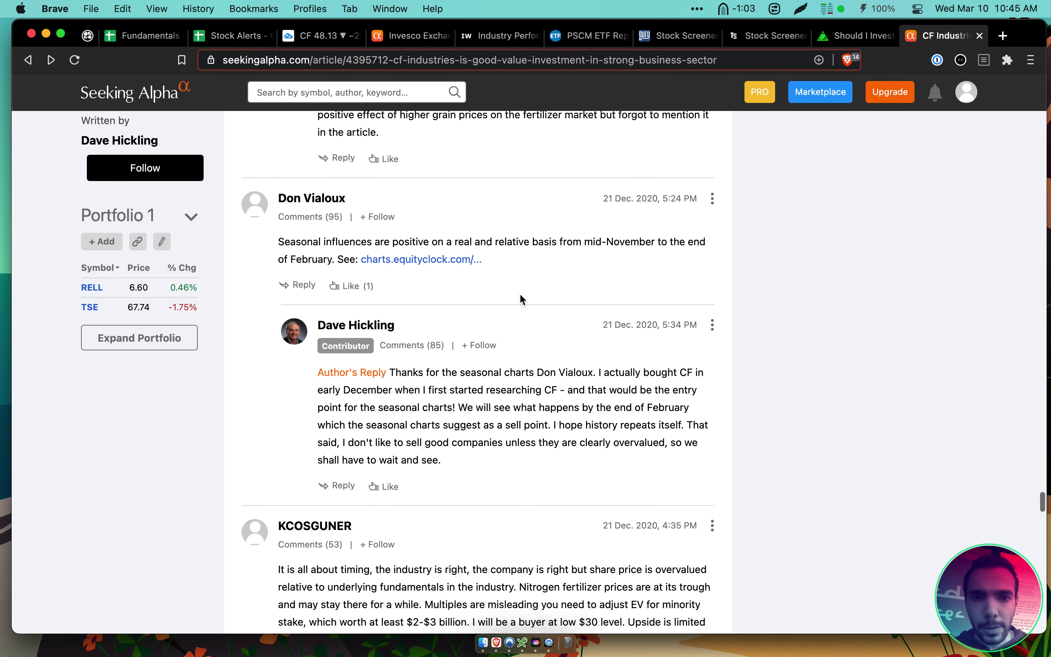
{"action": "scroll", "coordinate": [547, 265], "scroll_direction": "down", "scroll_amount": 2}
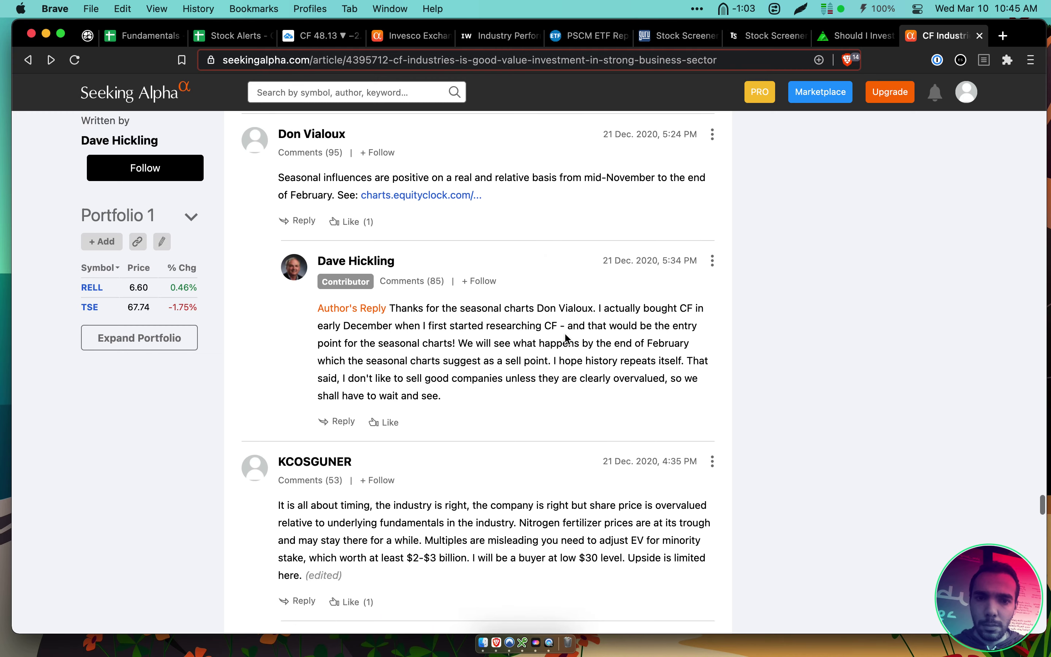
{"action": "left_click", "coordinate": [445, 196], "text": "super"}
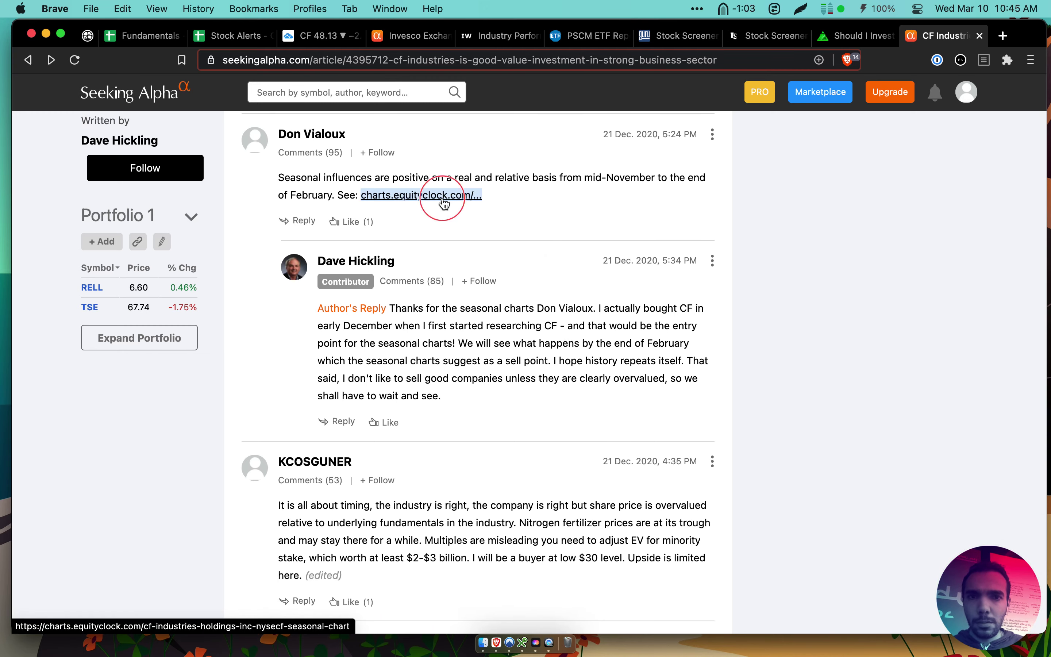
{"action": "scroll", "coordinate": [587, 361], "scroll_direction": "down", "scroll_amount": 2}
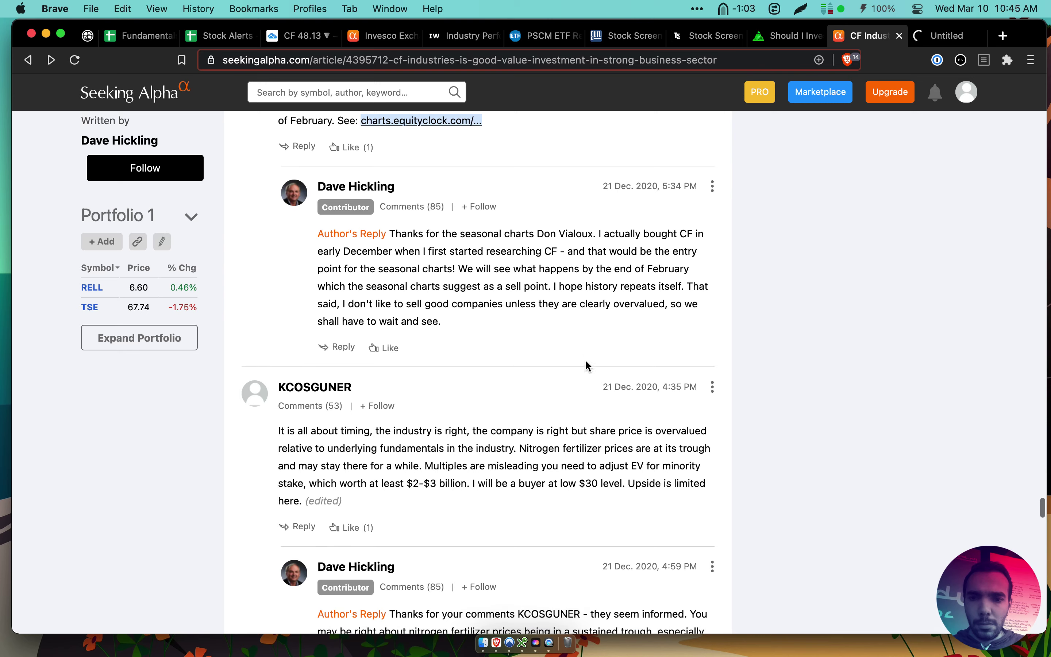
Switch to the Roam notes and append "/ seasonal changes" to the adverse weather conditions bullet in the fertilizer industry outline
{"action": "left_click", "coordinate": [87, 36]}
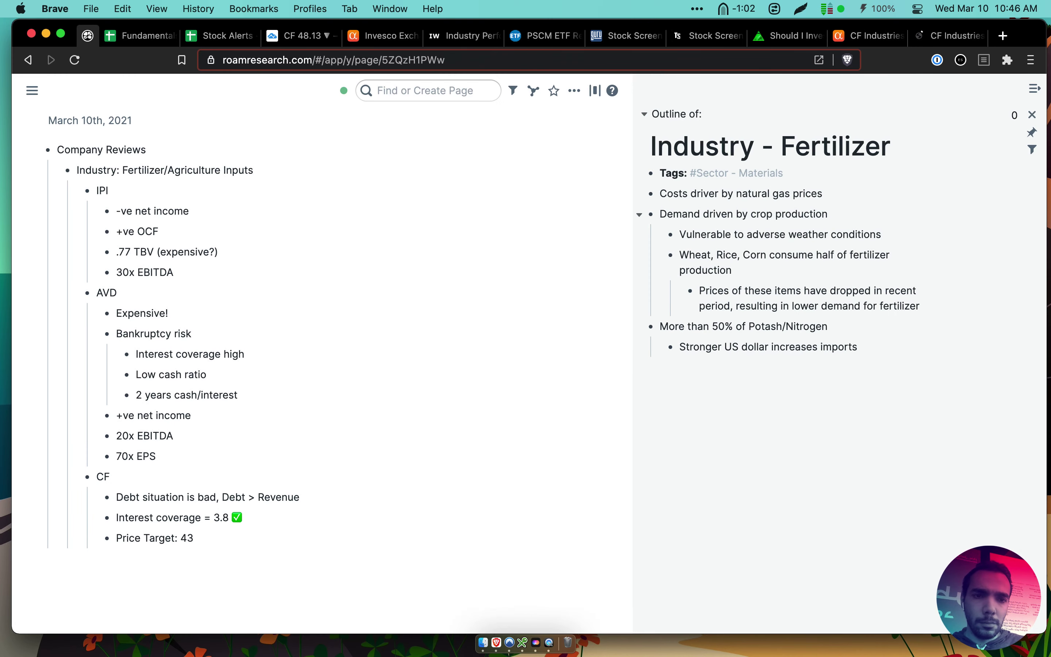
{"action": "type", "text": "/ seasonal"}
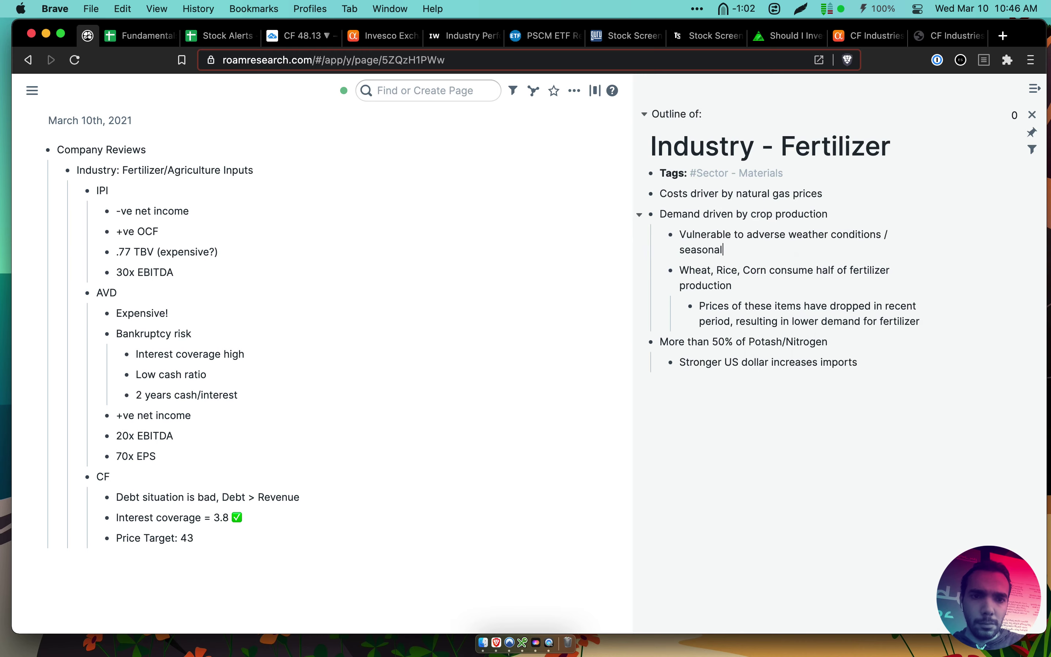
{"action": "type", "text": "c"}
{"action": "key", "text": "BackSpace"}
{"action": "type", "text": "changes"}
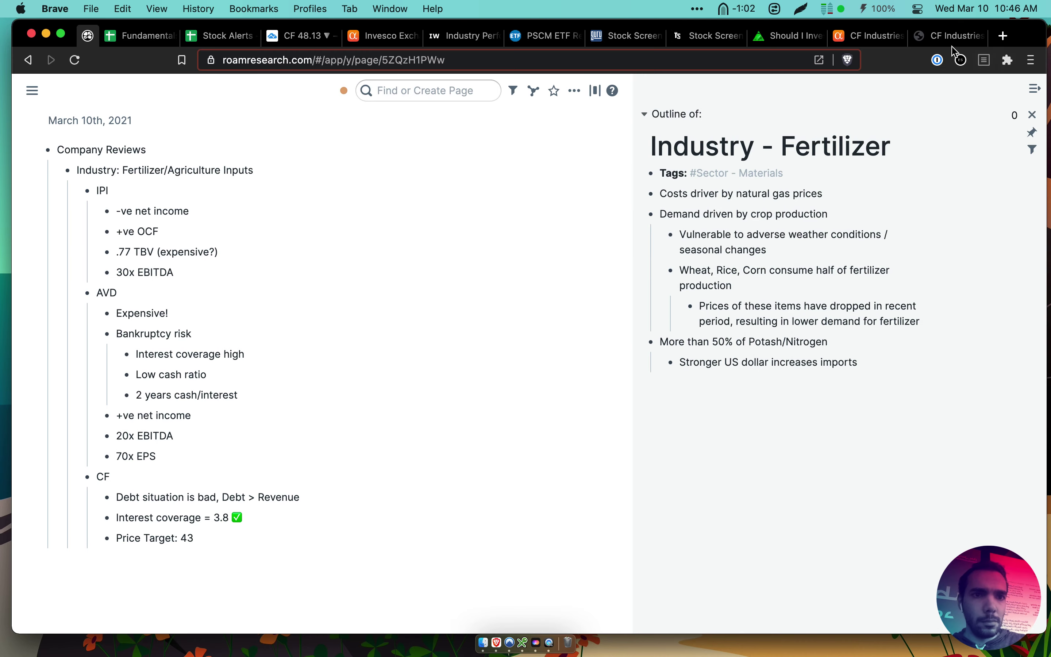
Open the loaded Equity Clock page and examine CF's seasonality charts, monthly averages table and quarterly revenue chart
{"action": "left_click", "coordinate": [943, 39]}
{"action": "scroll", "coordinate": [724, 399], "scroll_direction": "down", "scroll_amount": 5}
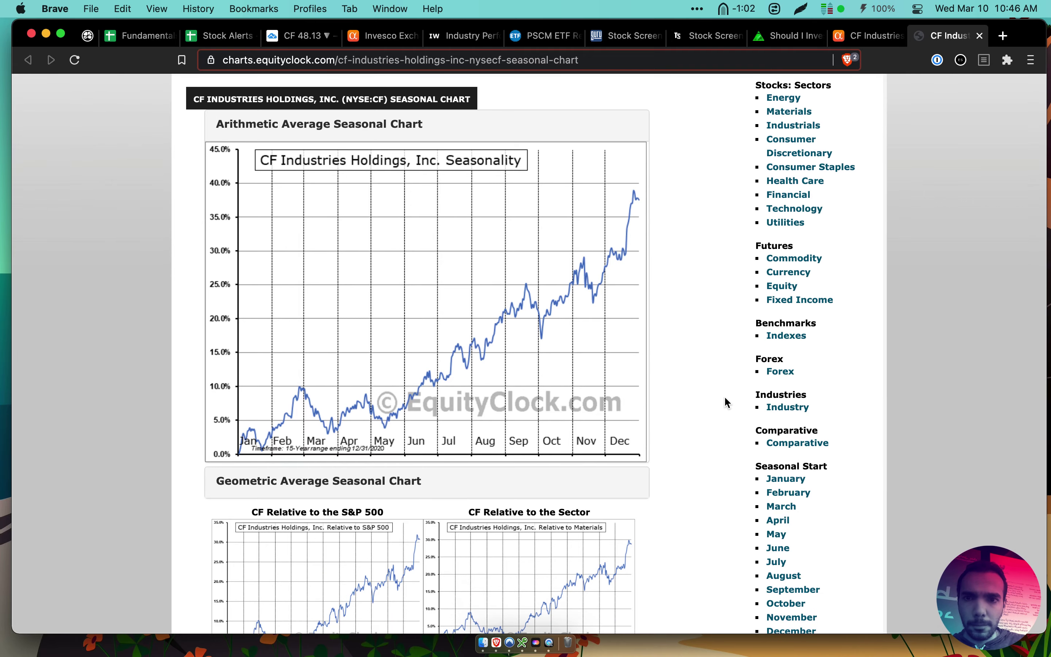
{"action": "scroll", "coordinate": [724, 397], "scroll_direction": "down", "scroll_amount": 5}
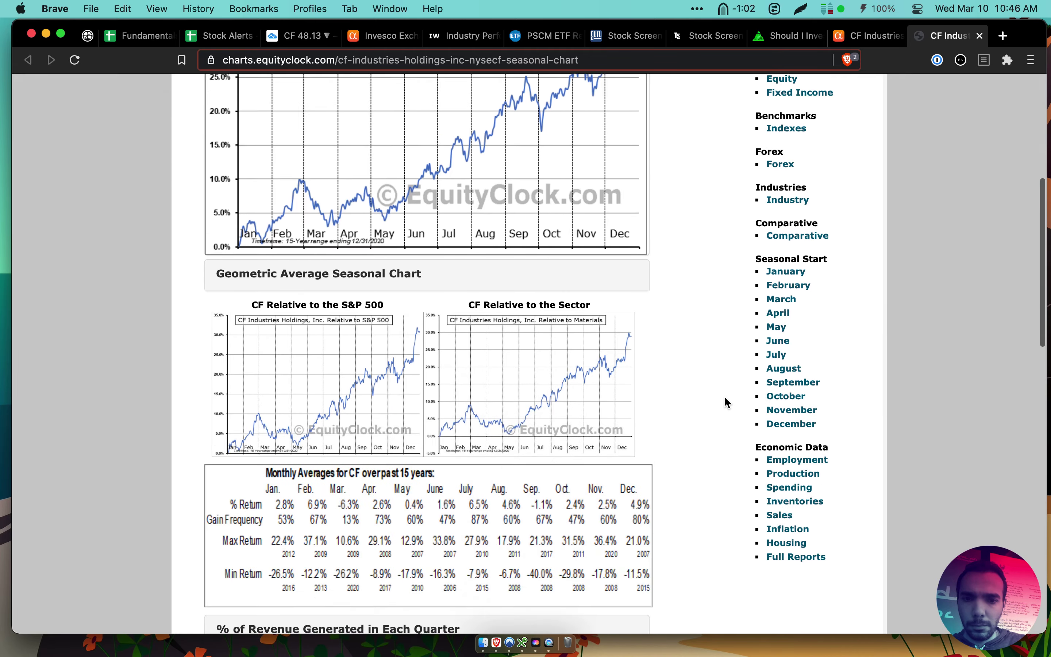
{"action": "scroll", "coordinate": [725, 396], "scroll_direction": "up", "scroll_amount": 5}
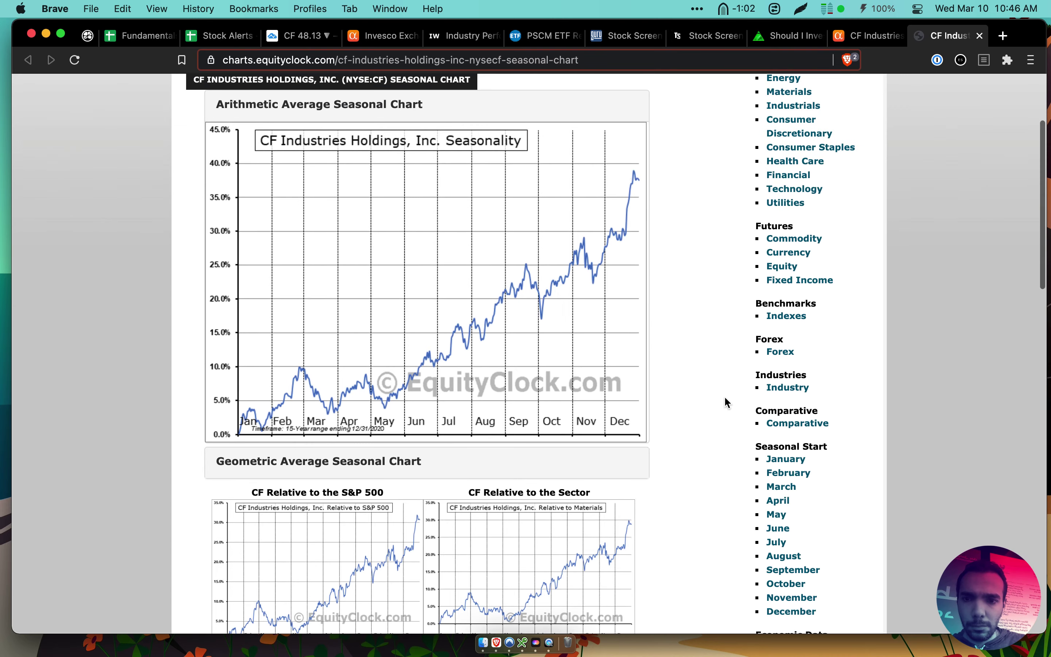
{"action": "scroll", "coordinate": [725, 396], "scroll_direction": "down", "scroll_amount": 7}
{"action": "scroll", "coordinate": [725, 397], "scroll_direction": "down", "scroll_amount": 8}
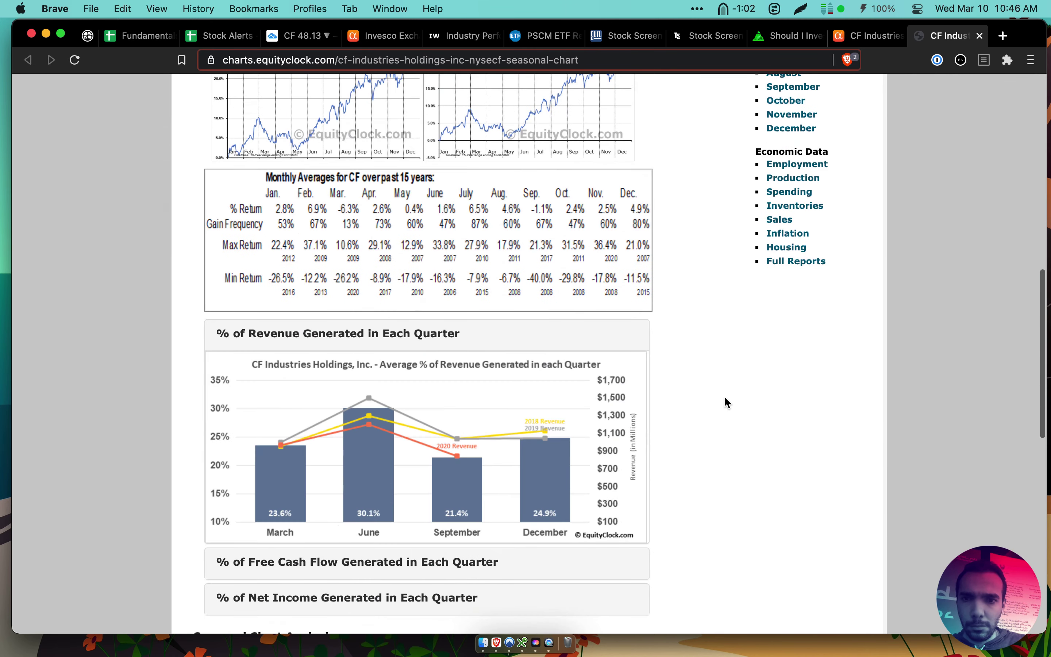
{"action": "scroll", "coordinate": [724, 398], "scroll_direction": "down", "scroll_amount": 9}
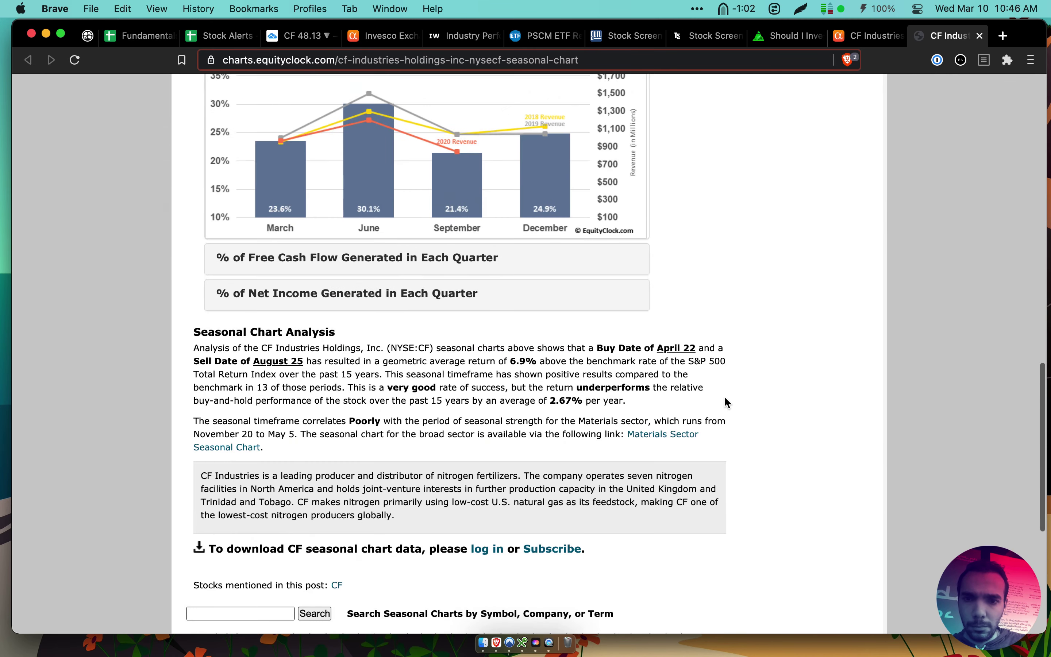
Read the Seasonal Chart Analysis on CF's buy and sell dates, highlighting the paragraph on its correlation with the Materials sector
{"action": "left_click_drag", "start_coordinate": [542, 351], "coordinate": [617, 399]}
{"action": "left_click", "coordinate": [617, 399]}
{"action": "scroll", "coordinate": [679, 411], "scroll_direction": "down", "scroll_amount": 1}
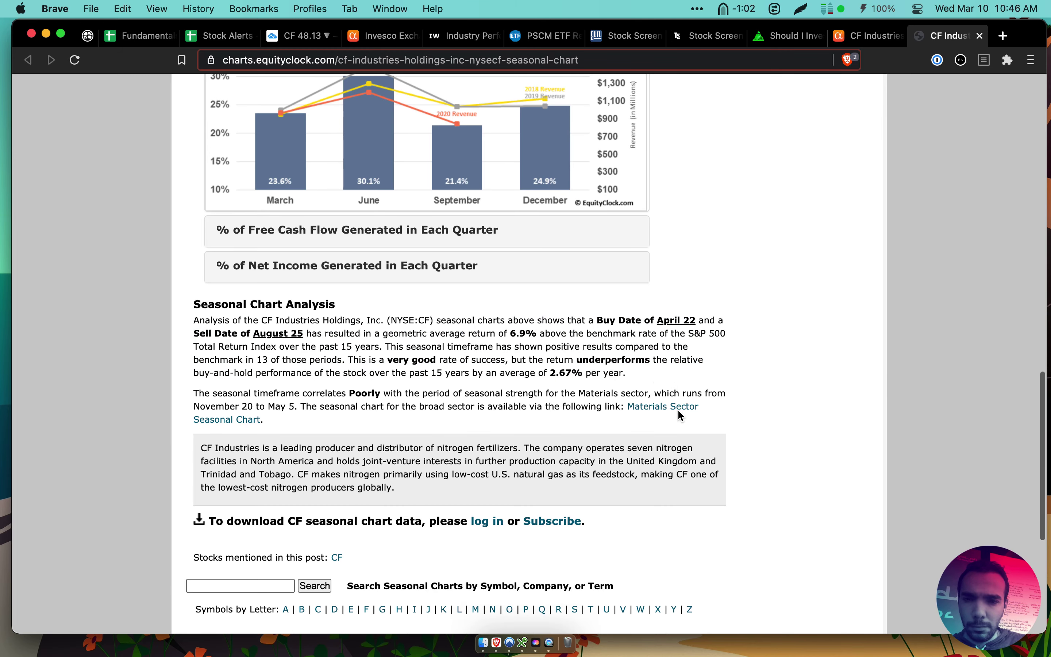
{"action": "left_click_drag", "start_coordinate": [611, 339], "coordinate": [781, 380]}
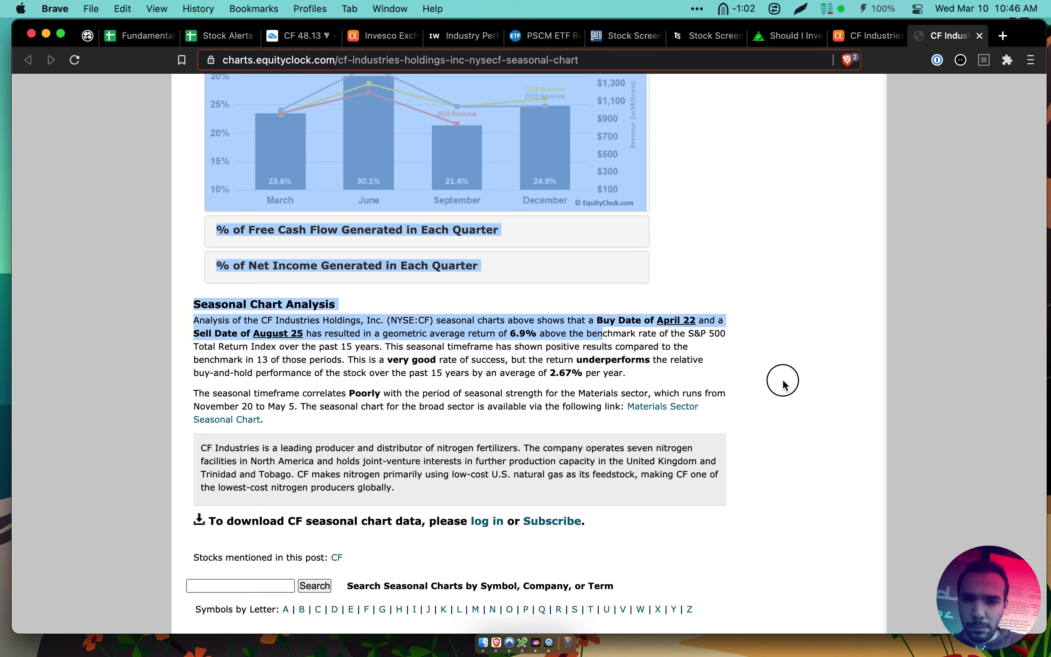
{"action": "left_click", "coordinate": [784, 386]}
{"action": "scroll", "coordinate": [784, 386], "scroll_direction": "down", "scroll_amount": 5}
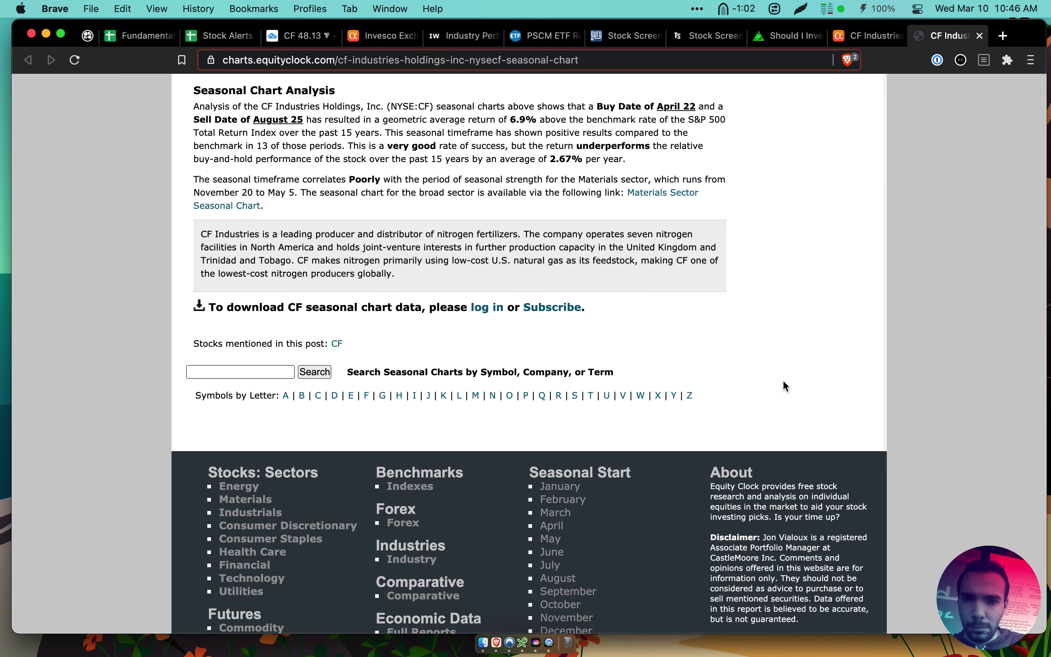
{"action": "triple_click", "coordinate": [509, 204]}
{"action": "scroll", "coordinate": [523, 203], "scroll_direction": "down", "scroll_amount": 1}
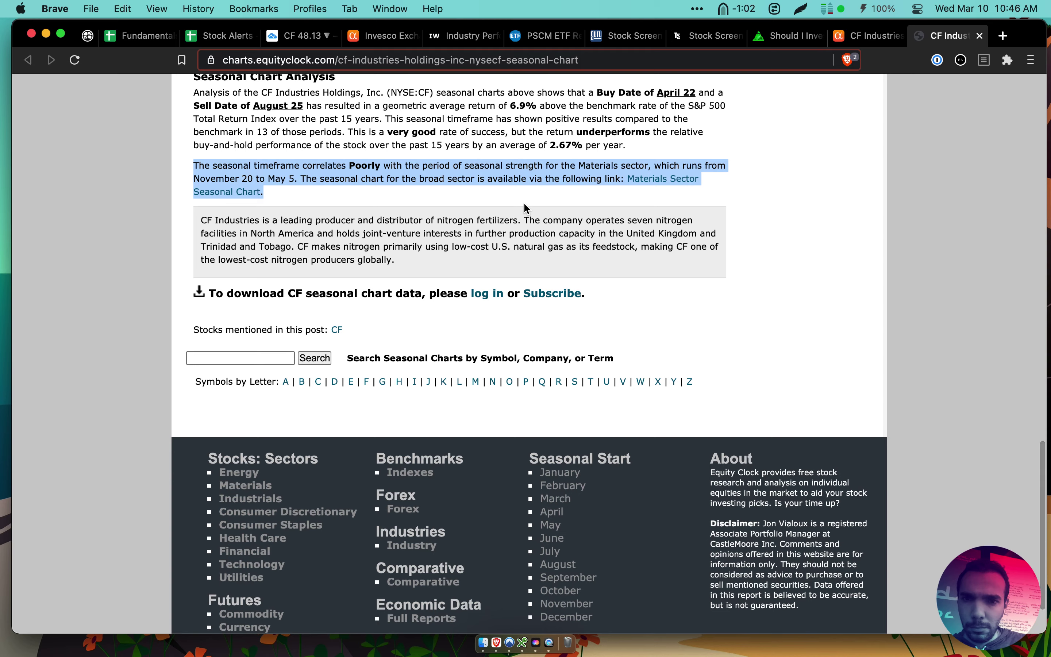
Reread the sentence on the Materials sector's seasonal strength and open the Materials Sector Seasonal Chart link in a new tab
{"action": "left_click", "coordinate": [525, 207]}
{"action": "left_click_drag", "start_coordinate": [445, 166], "coordinate": [663, 165]}
{"action": "left_click", "coordinate": [476, 175]}
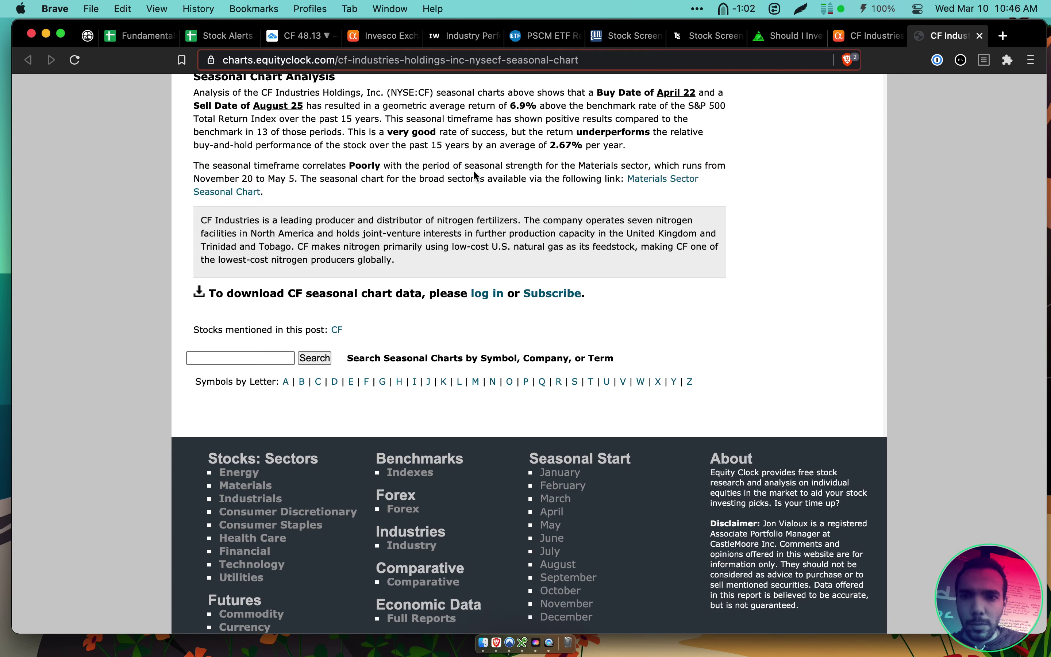
{"action": "left_click_drag", "start_coordinate": [295, 177], "coordinate": [660, 166]}
{"action": "left_click", "coordinate": [582, 160]}
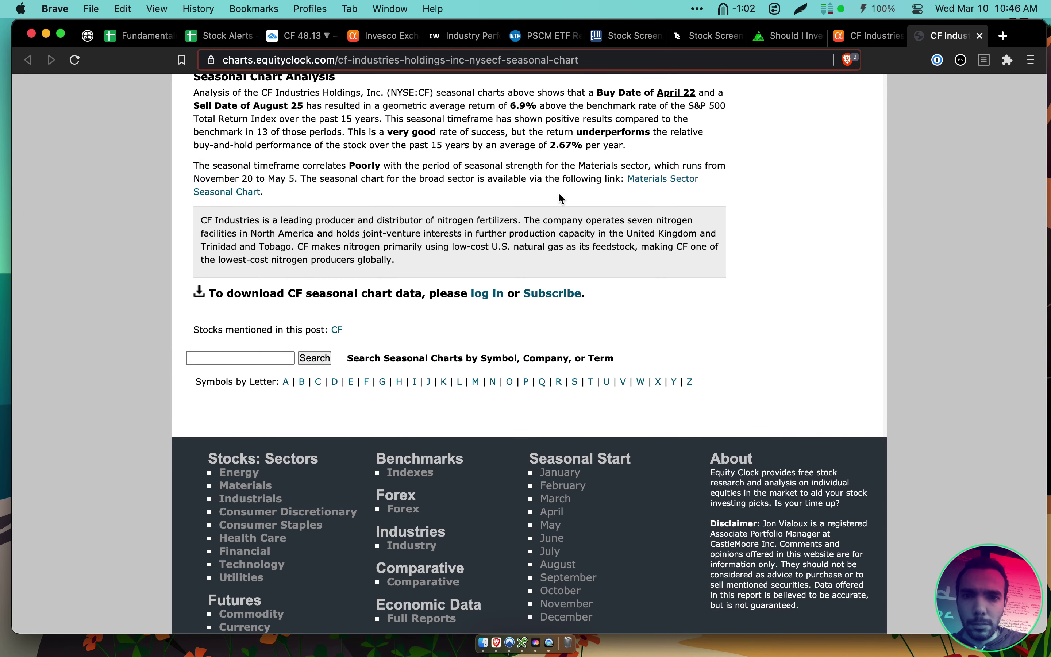
{"action": "left_click", "coordinate": [667, 186], "text": "super"}
Return to the start of CF's seasonal page, open the Materials sector page and examine its seasonality chart
{"action": "scroll", "coordinate": [657, 237], "scroll_direction": "up", "scroll_amount": 15}
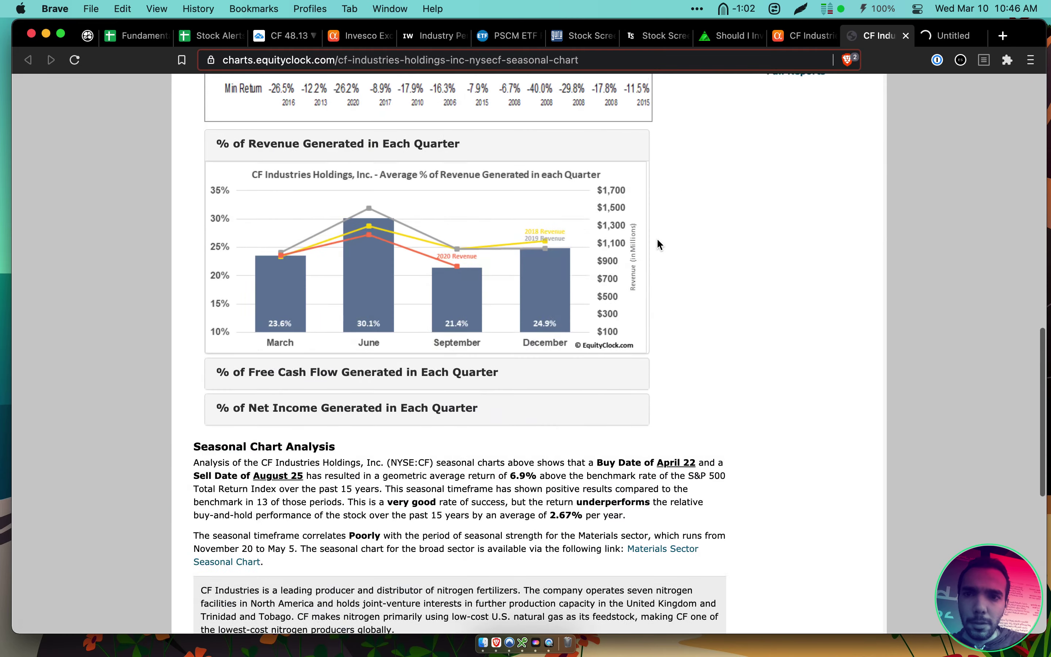
{"action": "scroll", "coordinate": [656, 237], "scroll_direction": "up", "scroll_amount": 5}
{"action": "left_click", "coordinate": [551, 61]}
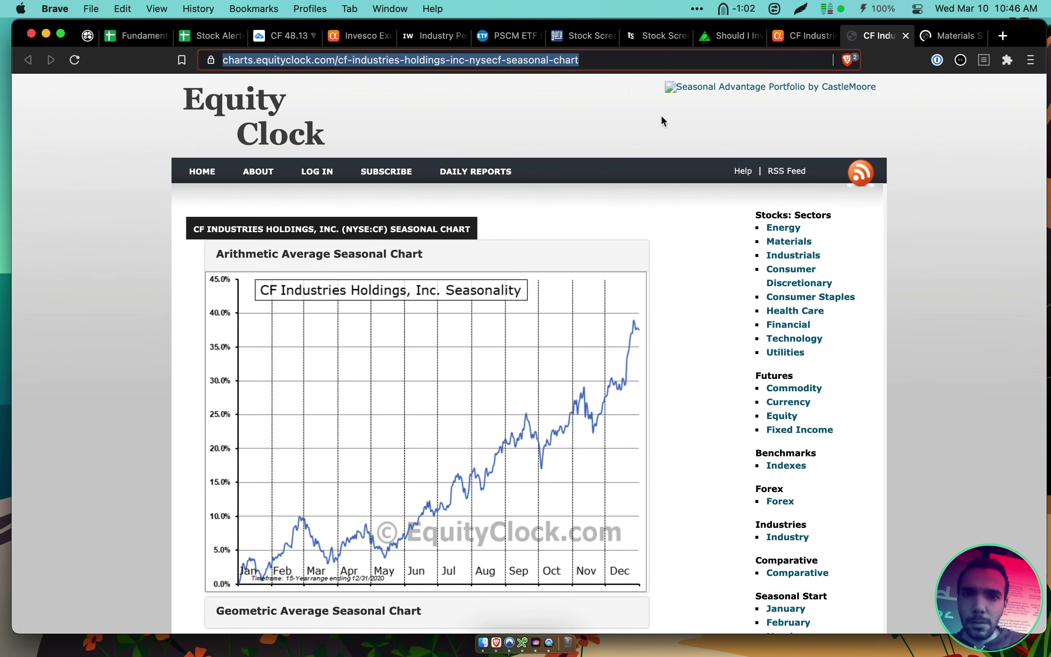
{"action": "left_click", "coordinate": [973, 35]}
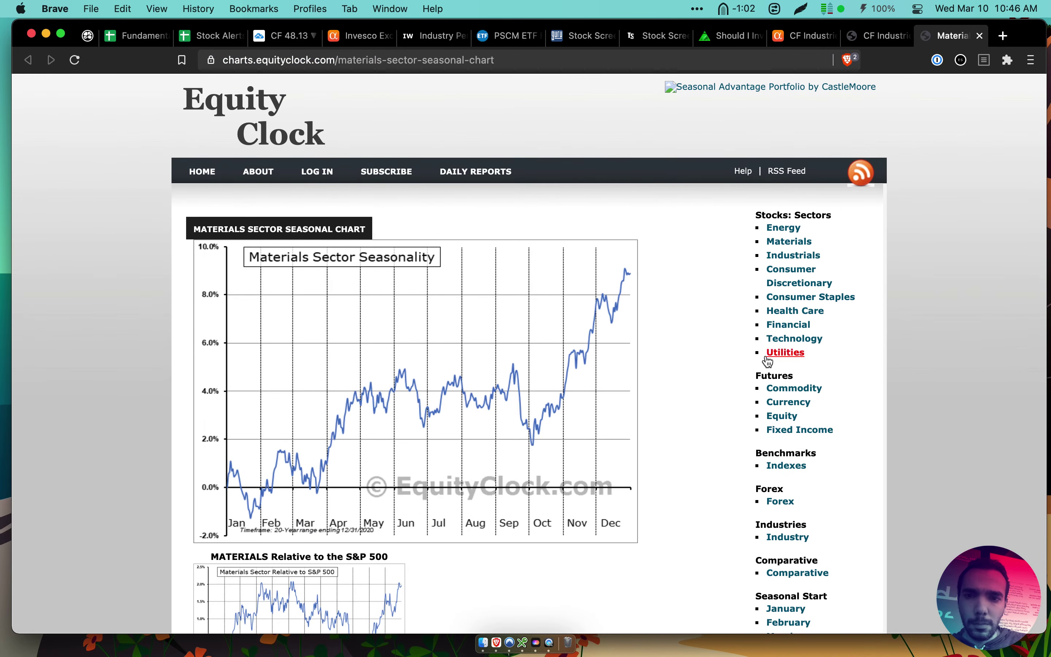
{"action": "scroll", "coordinate": [765, 355], "scroll_direction": "down", "scroll_amount": 3}
{"action": "scroll", "coordinate": [765, 355], "scroll_direction": "down", "scroll_amount": 1}
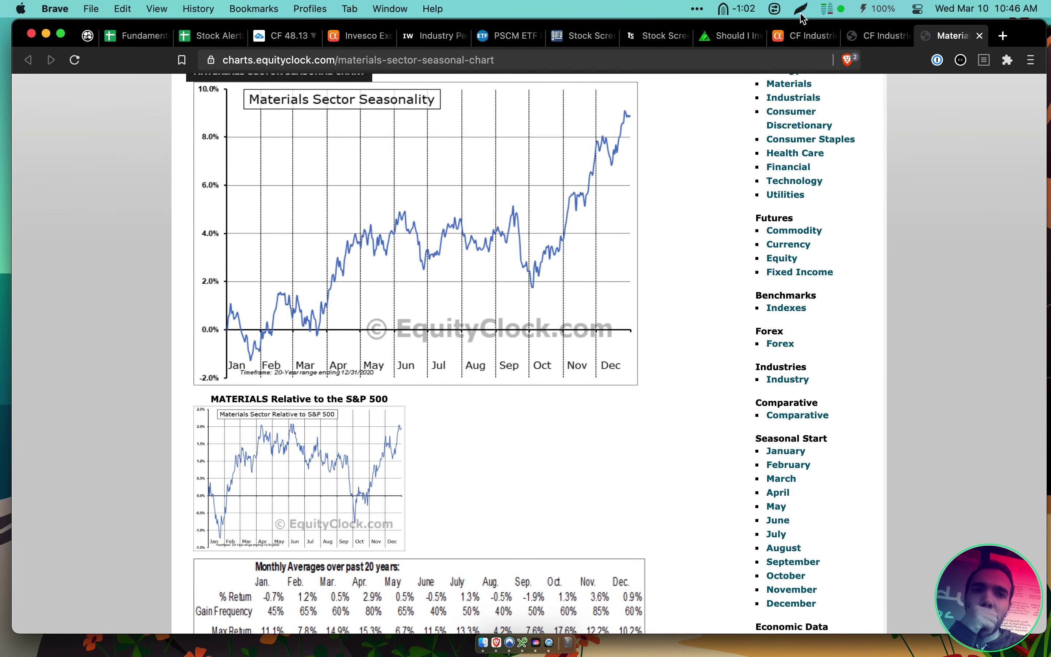
Highlight the sector's November 20 to May 5 period in CF's Seasonal Chart Analysis and compare it with the Materials Sector Seasonality chart
{"action": "left_click", "coordinate": [871, 35]}
{"action": "scroll", "coordinate": [571, 261], "scroll_direction": "down", "scroll_amount": 20}
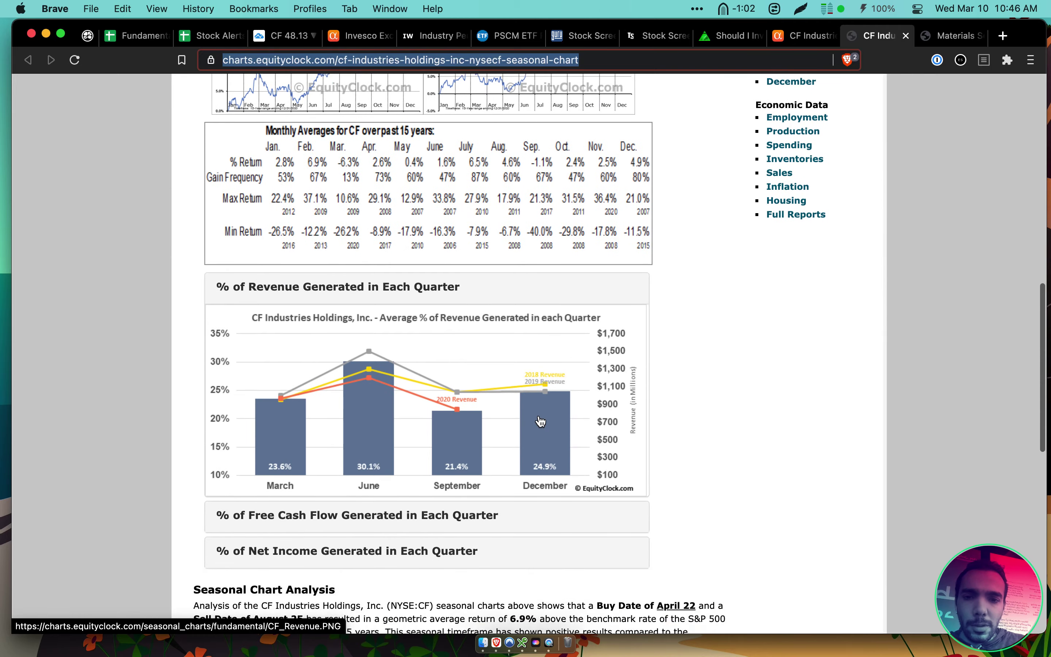
{"action": "scroll", "coordinate": [551, 343], "scroll_direction": "down", "scroll_amount": 1}
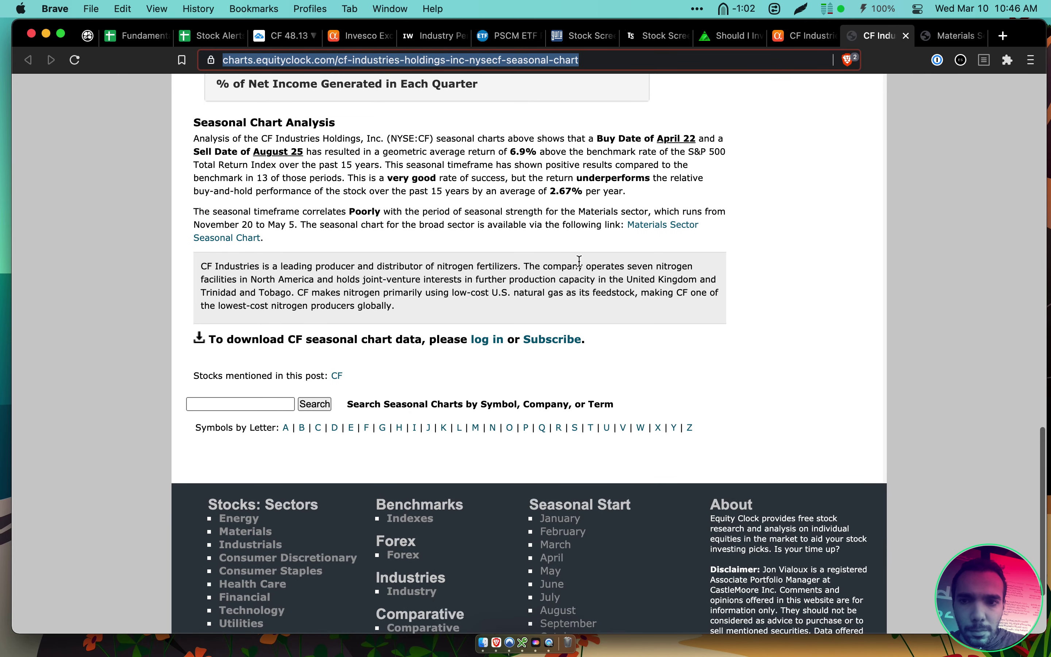
{"action": "left_click_drag", "start_coordinate": [296, 226], "coordinate": [194, 226]}
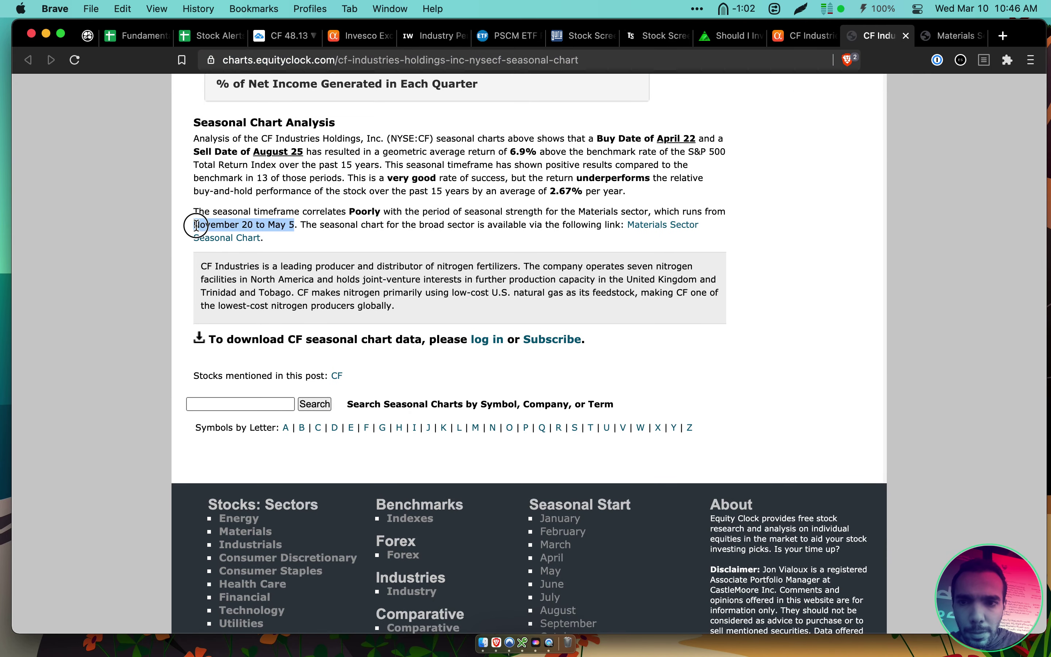
{"action": "left_click", "coordinate": [948, 32]}
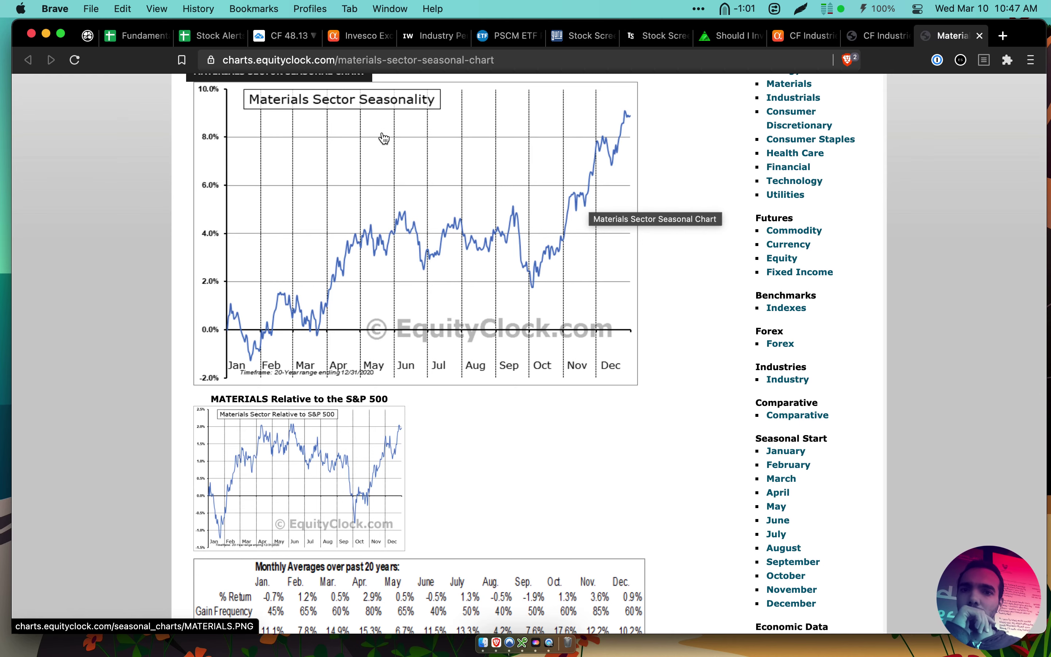
{"action": "scroll", "coordinate": [382, 140], "scroll_direction": "up", "scroll_amount": 3}
{"action": "scroll", "coordinate": [381, 134], "scroll_direction": "up", "scroll_amount": 1}
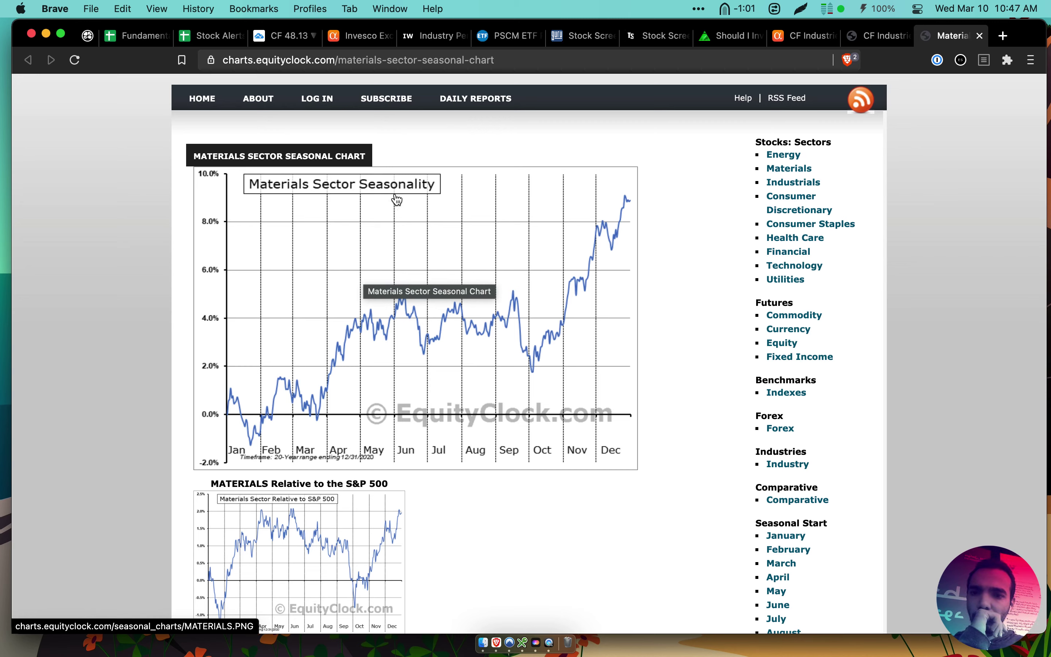
Copy the Materials sector seasonal chart's web address and open the Sector - Materials page from the fertilizer notes in Roam
{"action": "left_click", "coordinate": [443, 61]}
{"action": "key", "text": "super+c"}
{"action": "left_click", "coordinate": [87, 36]}
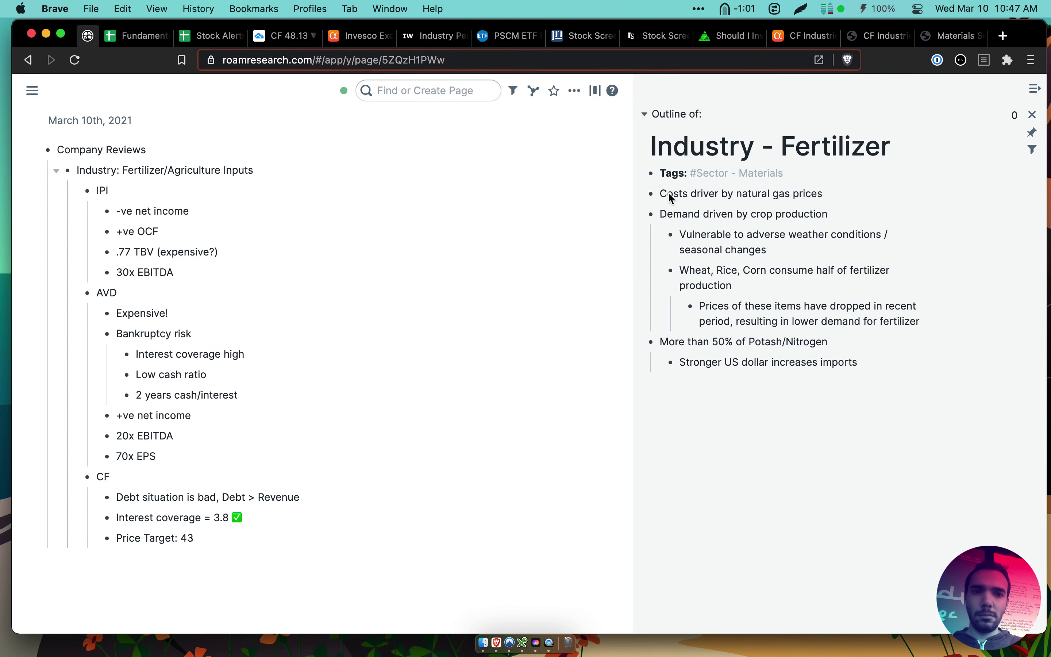
{"action": "left_click", "coordinate": [740, 174]}
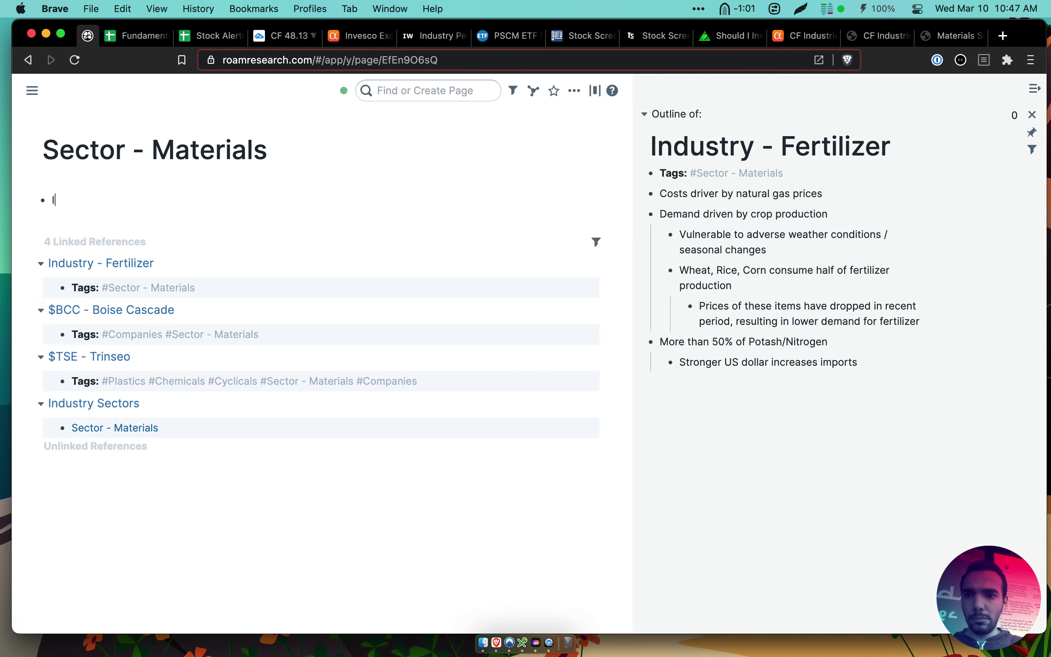
Add the bullet "Impacted by seasonality" to the Sector - Materials page and nest the copied Equity Clock link beneath it
{"action": "type", "text": "ed by se"}
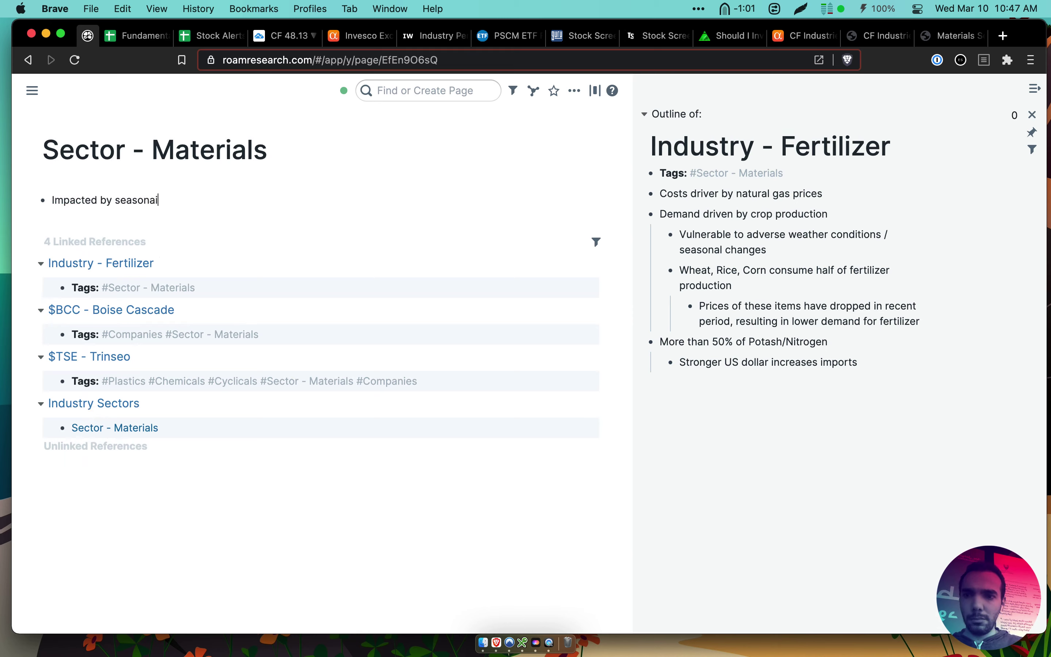
{"action": "type", "text": "asonality"}
{"action": "key", "text": "Return"}
{"action": "key", "text": "Tab"}
{"action": "key", "text": "super+v"}
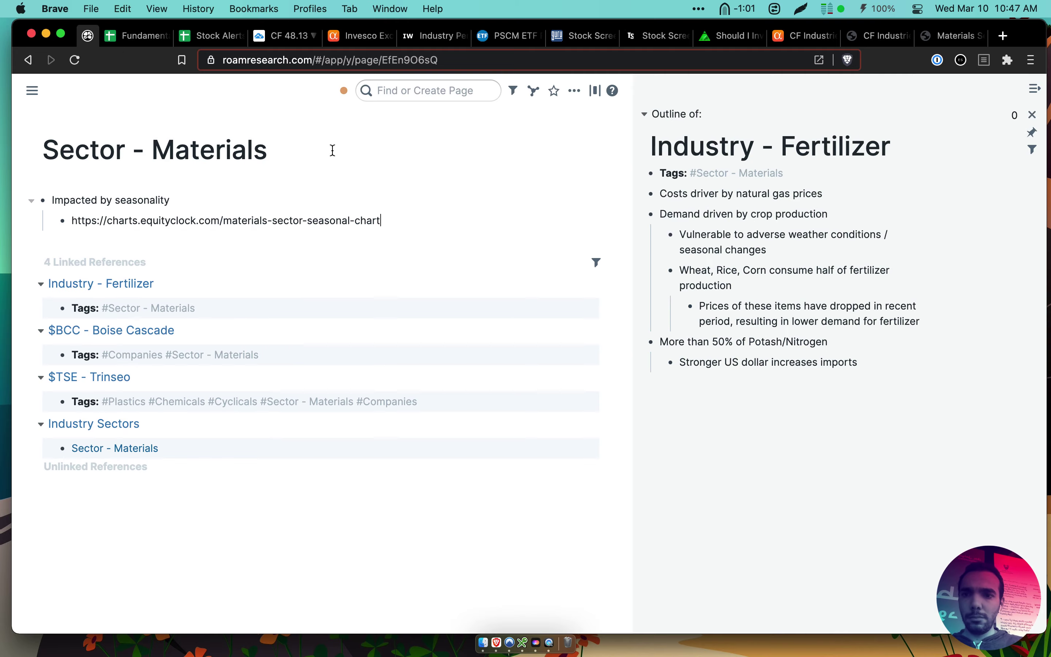
{"action": "left_click", "coordinate": [507, 182]}
Return to the Equity Clock Materials page and review its seasonality charts and 20-year monthly averages table
{"action": "left_click", "coordinate": [226, 220]}
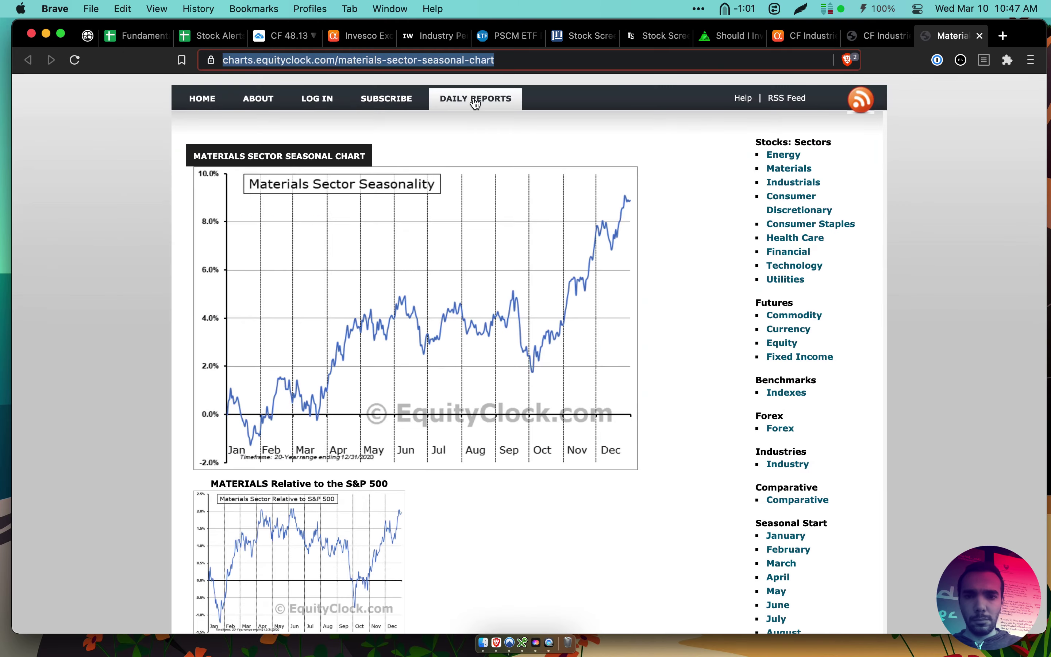
{"action": "scroll", "coordinate": [435, 351], "scroll_direction": "down", "scroll_amount": 3}
{"action": "scroll", "coordinate": [434, 350], "scroll_direction": "down", "scroll_amount": 5}
{"action": "scroll", "coordinate": [435, 350], "scroll_direction": "up", "scroll_amount": 7}
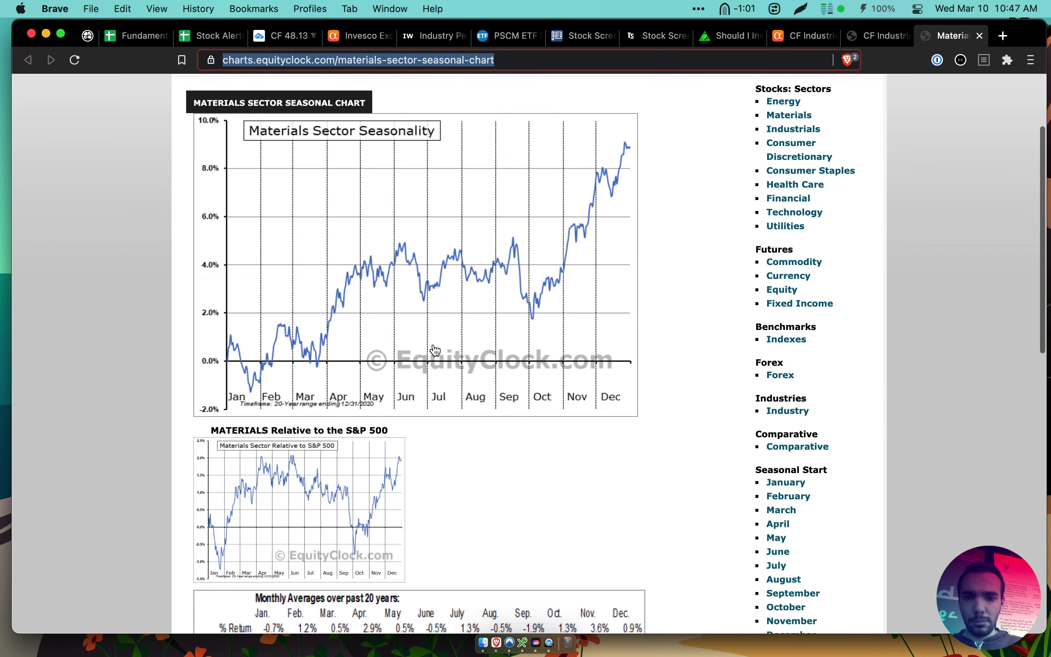
{"action": "scroll", "coordinate": [435, 351], "scroll_direction": "down", "scroll_amount": 7}
{"action": "scroll", "coordinate": [466, 242], "scroll_direction": "up", "scroll_amount": 7}
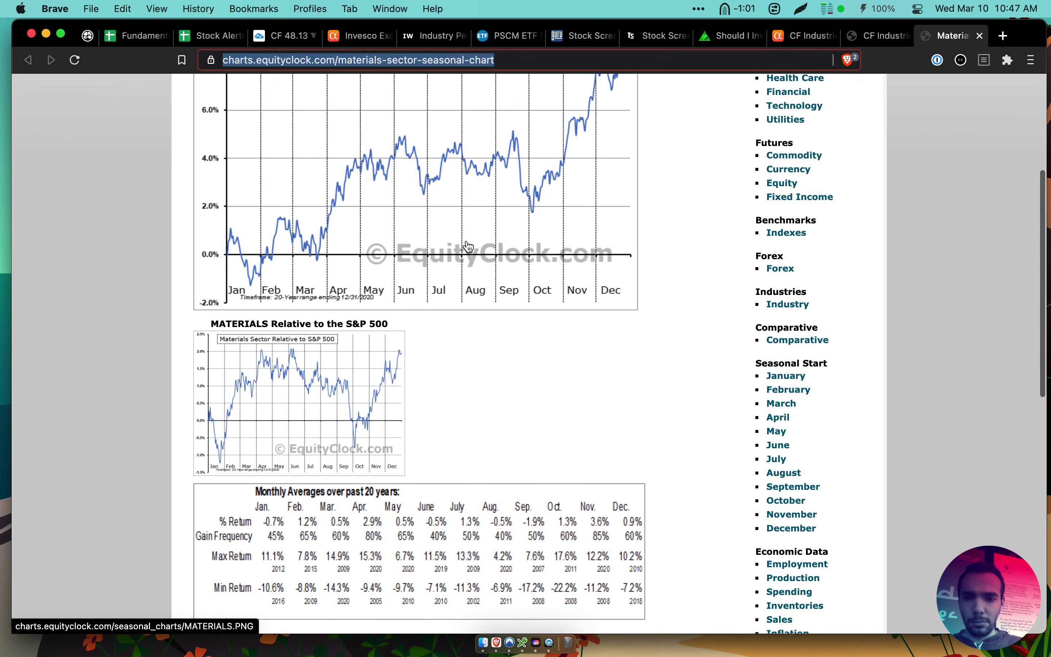
{"action": "scroll", "coordinate": [468, 246], "scroll_direction": "down", "scroll_amount": 2}
{"action": "scroll", "coordinate": [468, 246], "scroll_direction": "up", "scroll_amount": 4}
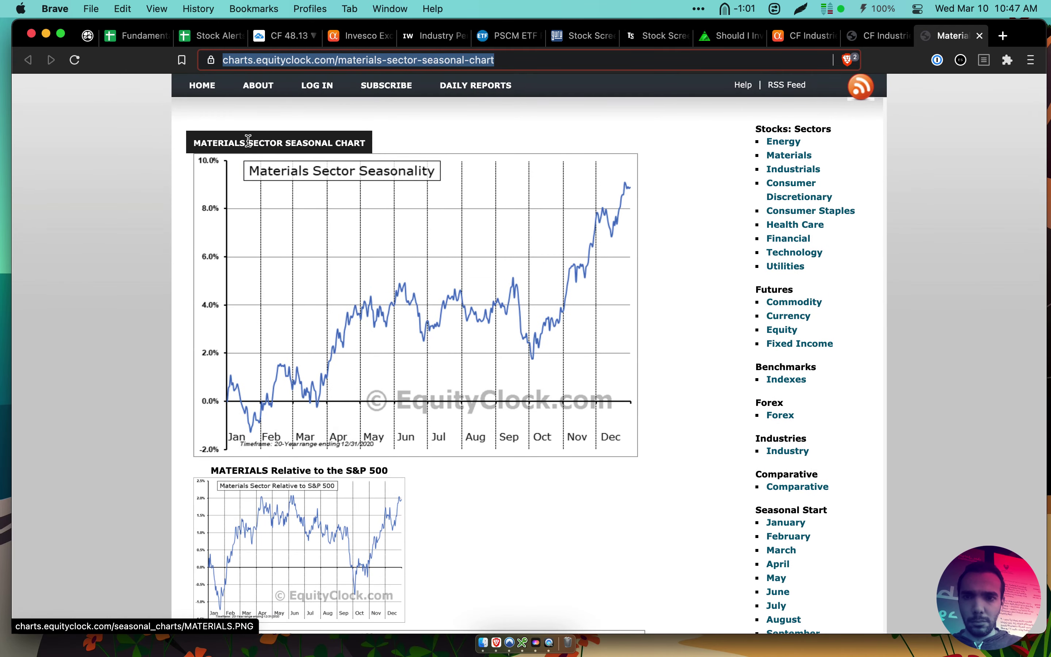
Capture the Materials Sector Seasonality chart as a screenshot and paste it into a nested bullet under "Impacted by seasonality" in Roam
{"action": "key", "text": "super+shift+4"}
{"action": "mouse_move", "coordinate": [195, 157]}
{"action": "left_mouse_down"}
{"action": "mouse_move", "coordinate": [462, 307]}
{"action": "mouse_move", "coordinate": [581, 418]}
{"action": "mouse_move", "coordinate": [648, 445]}
{"action": "mouse_move", "coordinate": [633, 450]}
{"action": "left_mouse_up"}
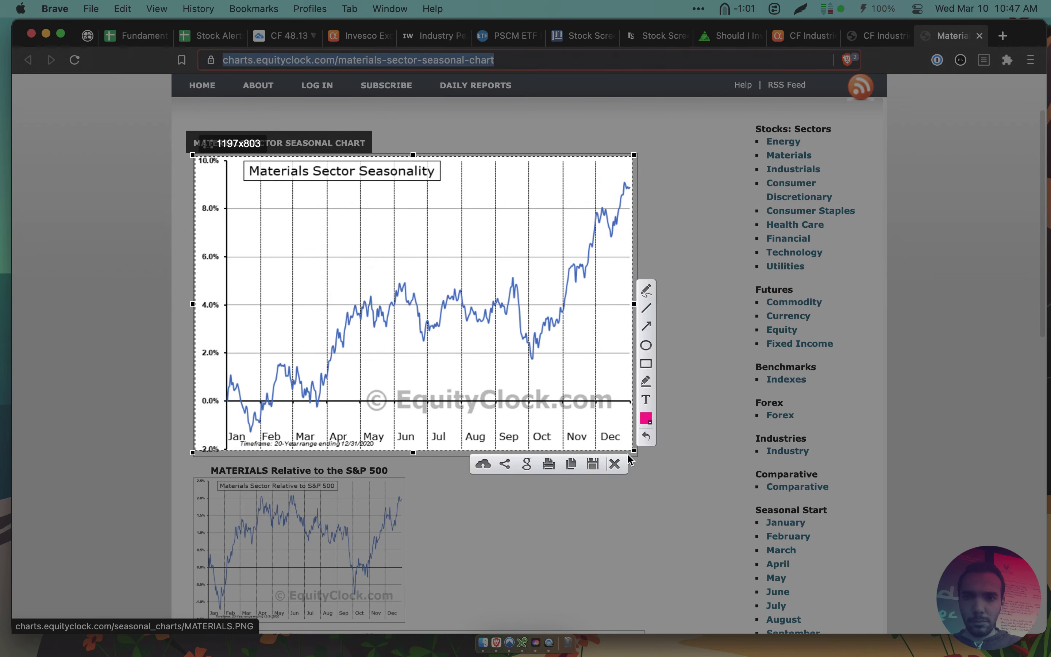
{"action": "key", "text": "super+c"}
{"action": "key", "text": "super+1"}
{"action": "left_click", "coordinate": [410, 226]}
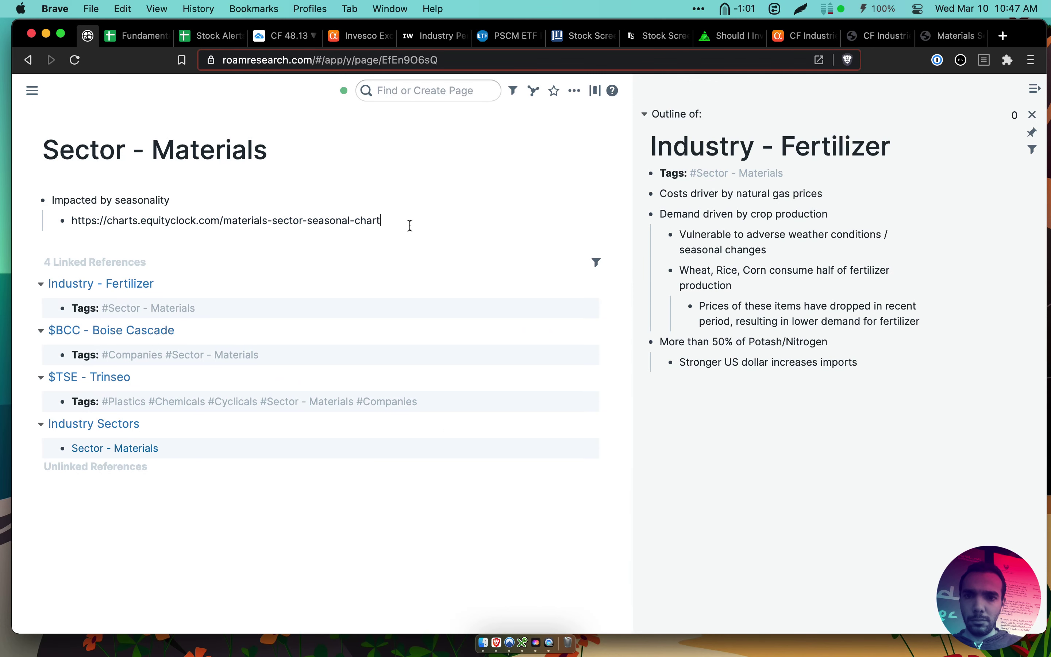
{"action": "key", "text": "Return"}
{"action": "key", "text": "super+v"}
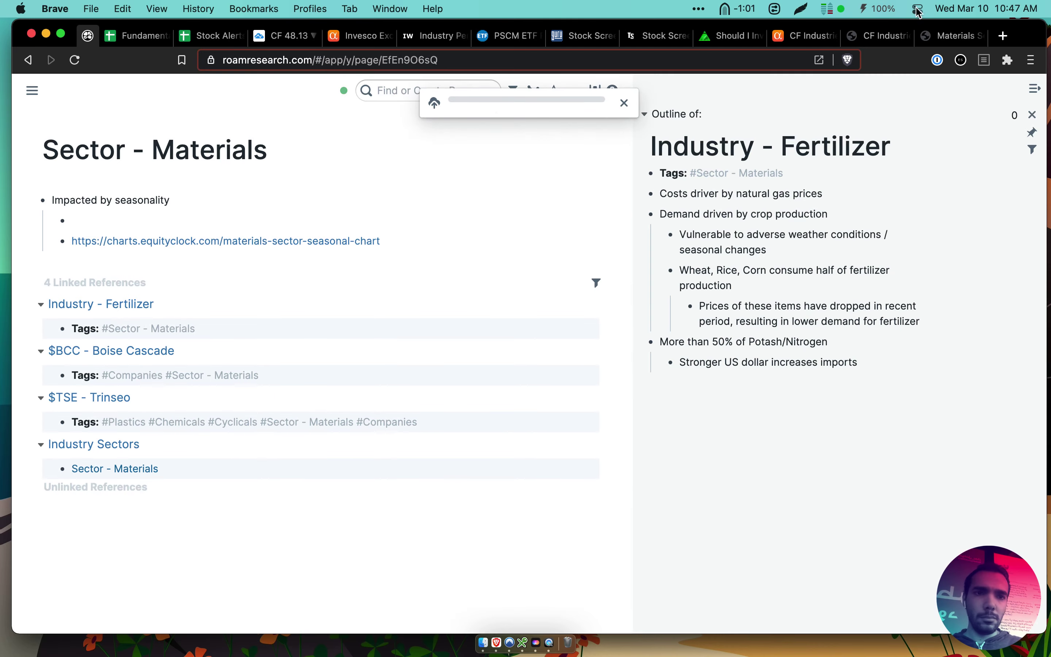
Close the Equity Clock pages for the Materials sector and CF Industries
{"action": "left_click", "coordinate": [943, 42]}
{"action": "key", "text": "super+w"}
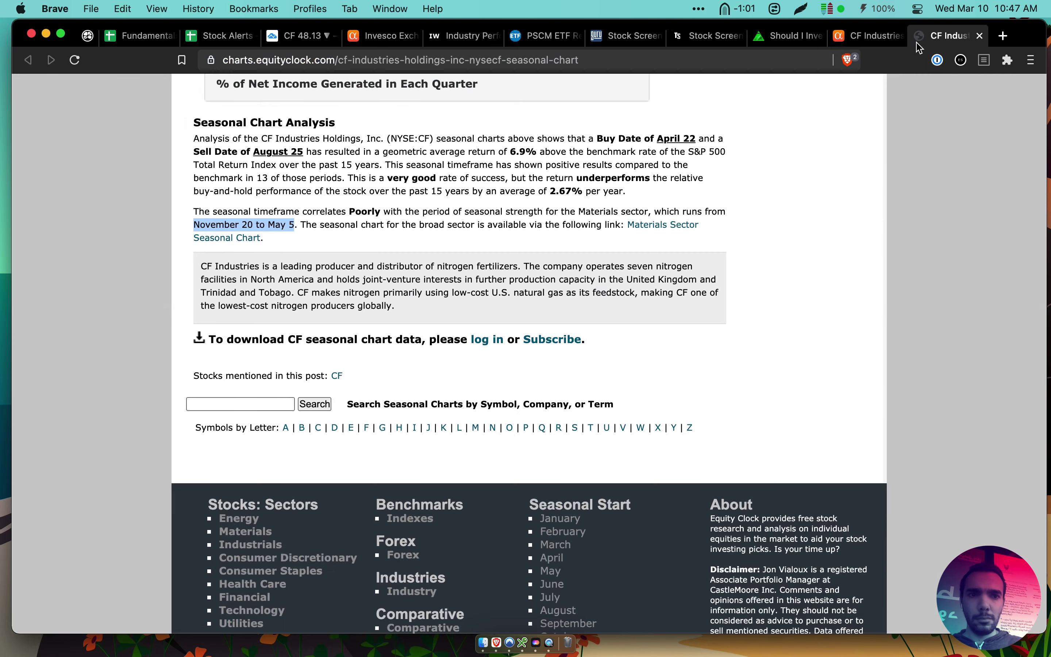
{"action": "left_click", "coordinate": [621, 240]}
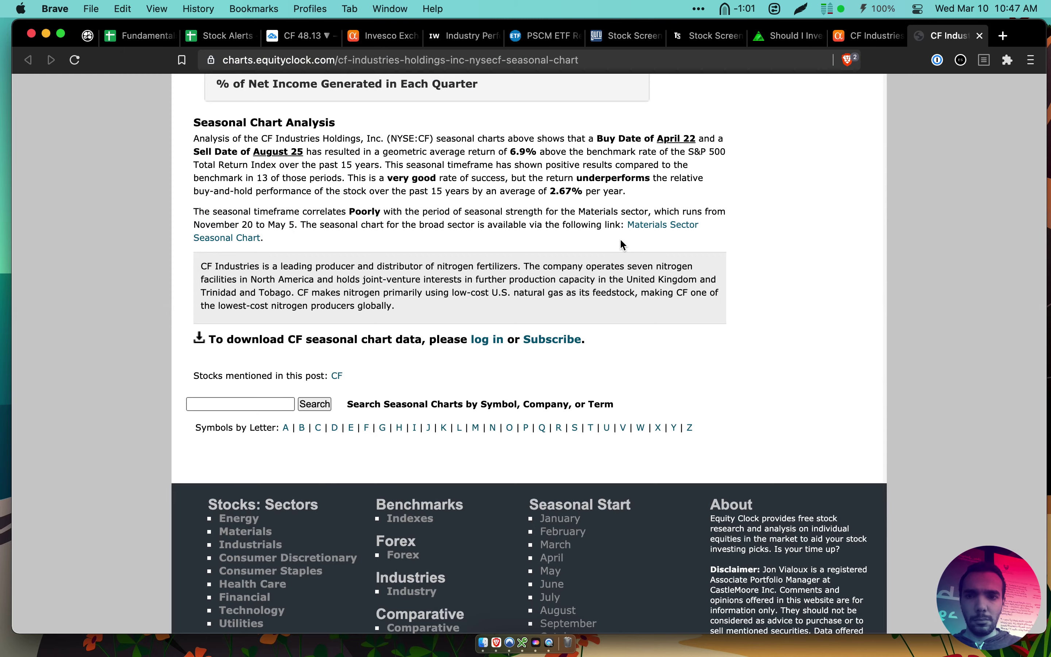
{"action": "scroll", "coordinate": [621, 240], "scroll_direction": "up", "scroll_amount": 20}
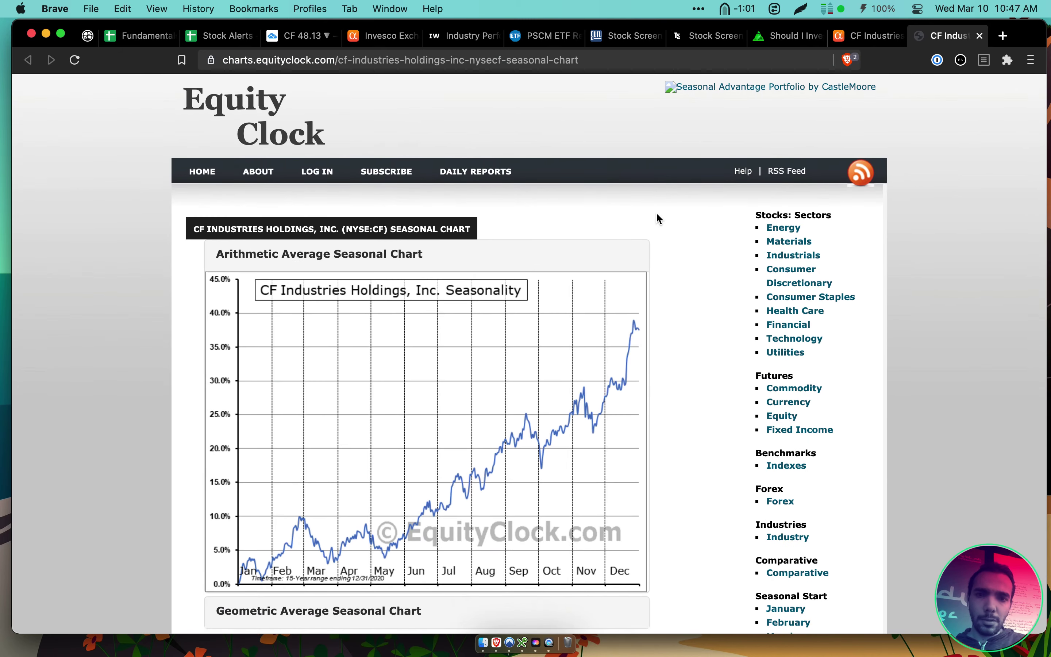
{"action": "key", "text": "super+w"}
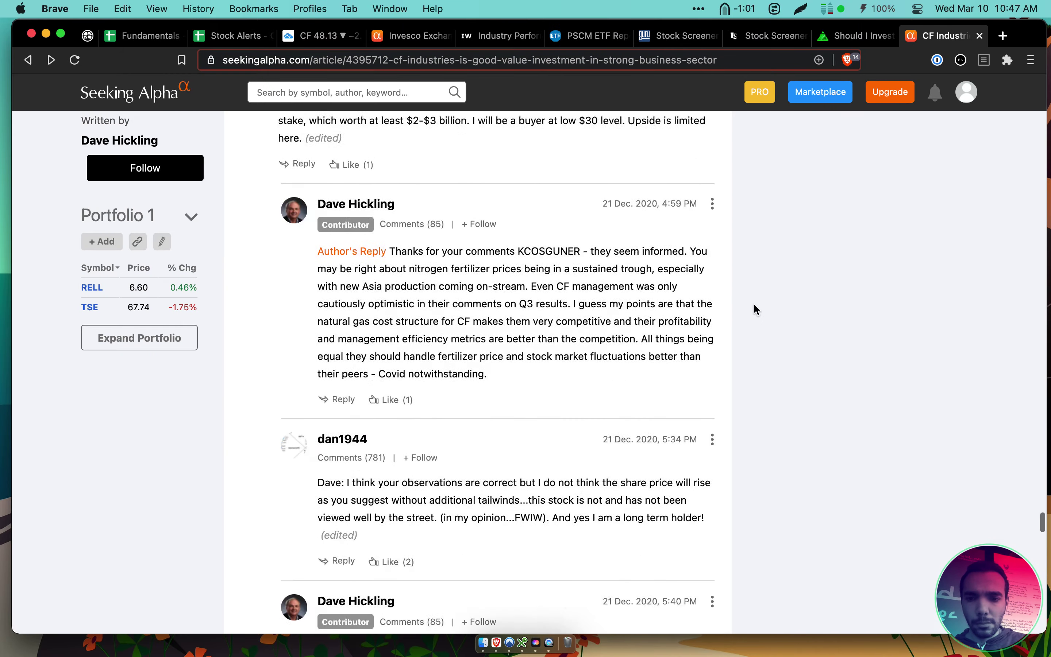
Read the article author's reply about seasonal entry and sell points for CF, highlighting its text
{"action": "scroll", "coordinate": [754, 303], "scroll_direction": "up", "scroll_amount": 10}
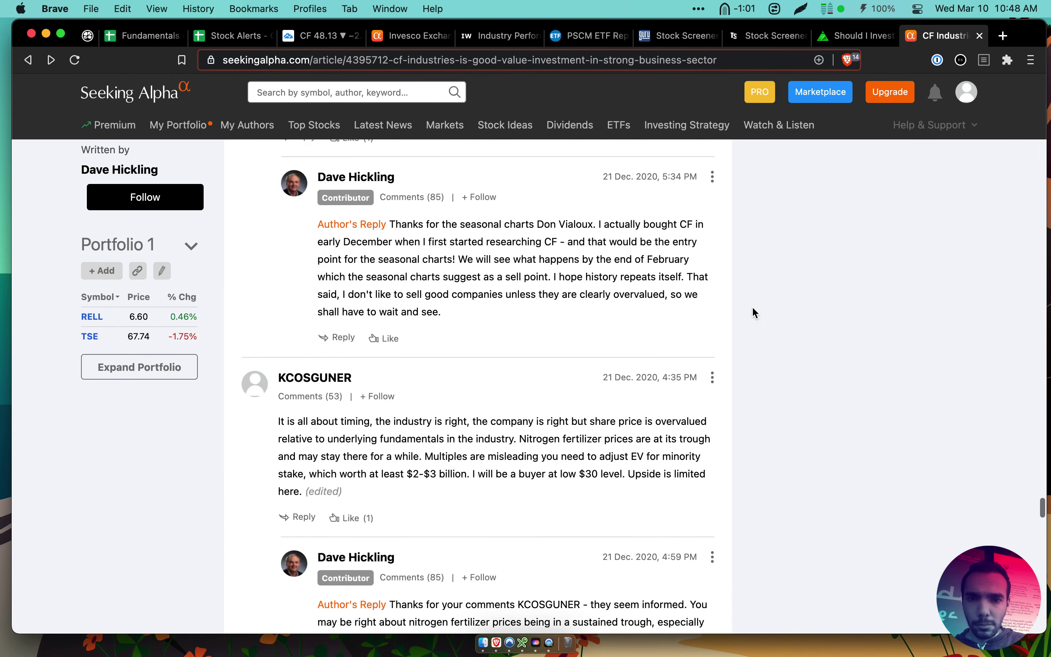
{"action": "left_click_drag", "start_coordinate": [582, 238], "coordinate": [628, 306]}
{"action": "left_click", "coordinate": [637, 229]}
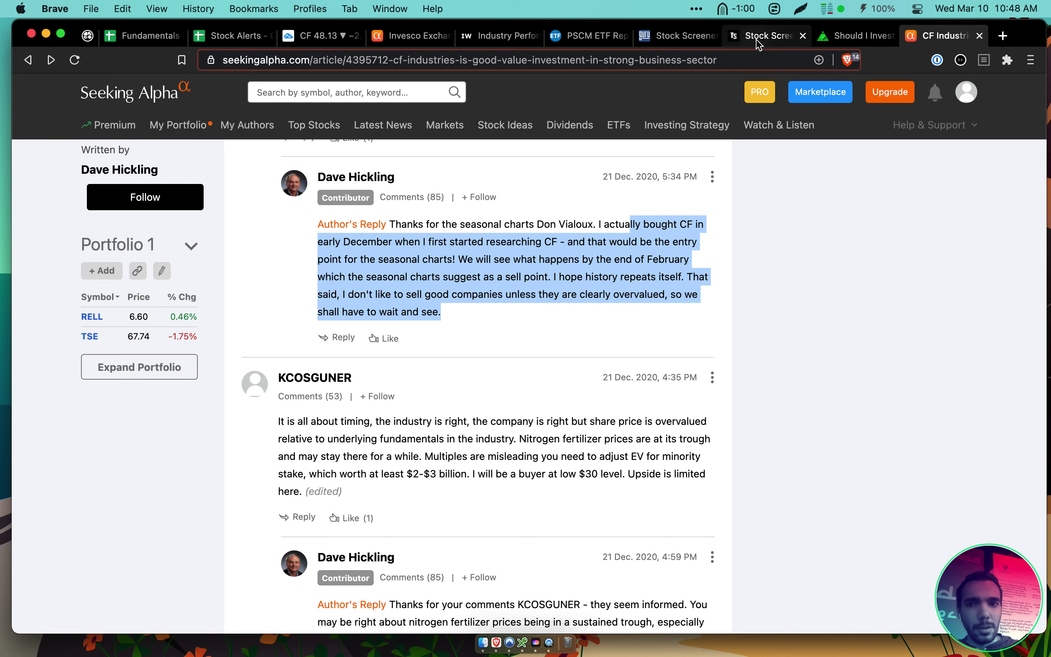
Switch to CF's TradingView price chart and close it, leaving the site without saving changes
{"action": "left_click", "coordinate": [334, 37]}
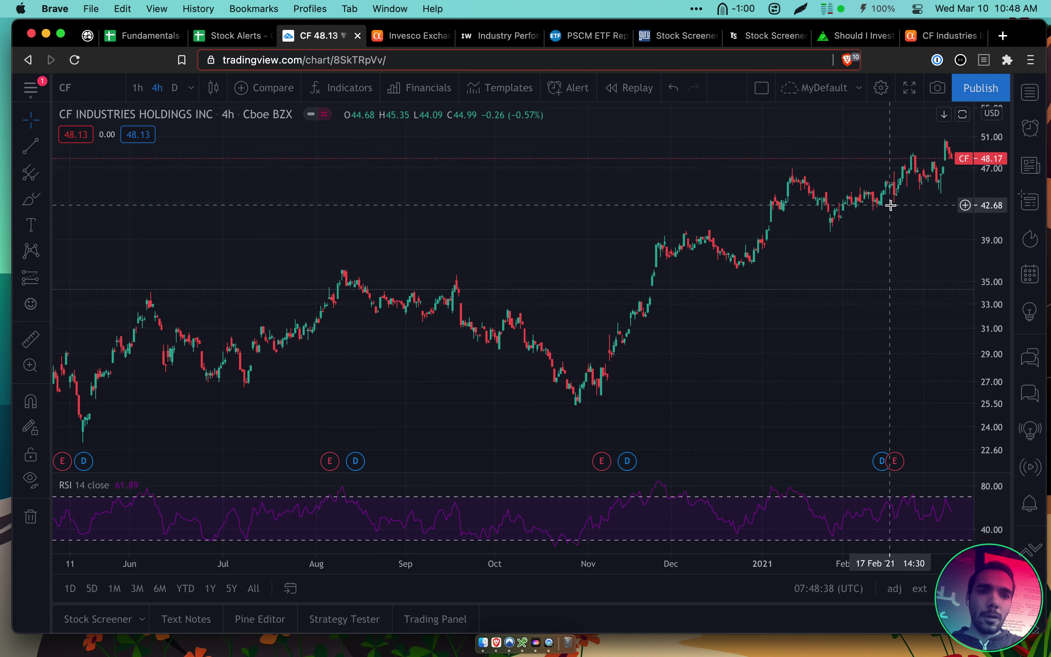
{"action": "key", "text": "super+w"}
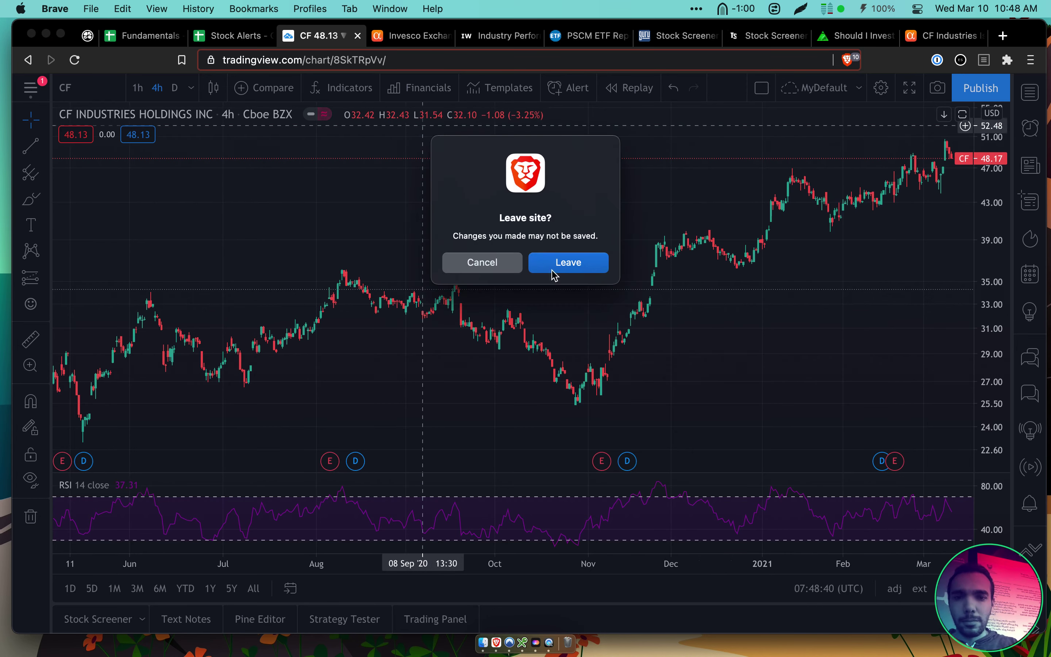
{"action": "left_click", "coordinate": [569, 267]}
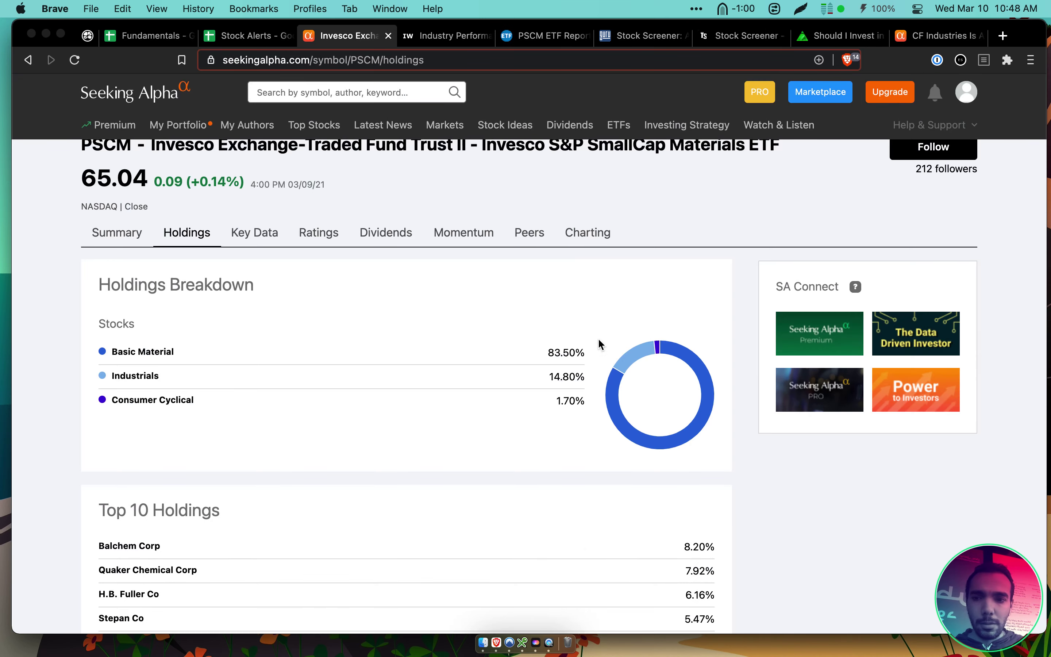
Close the Seeking Alpha article on CF Industries and return to the Sector - Materials page in Roam
{"action": "scroll", "coordinate": [600, 345], "scroll_direction": "down", "scroll_amount": 10}
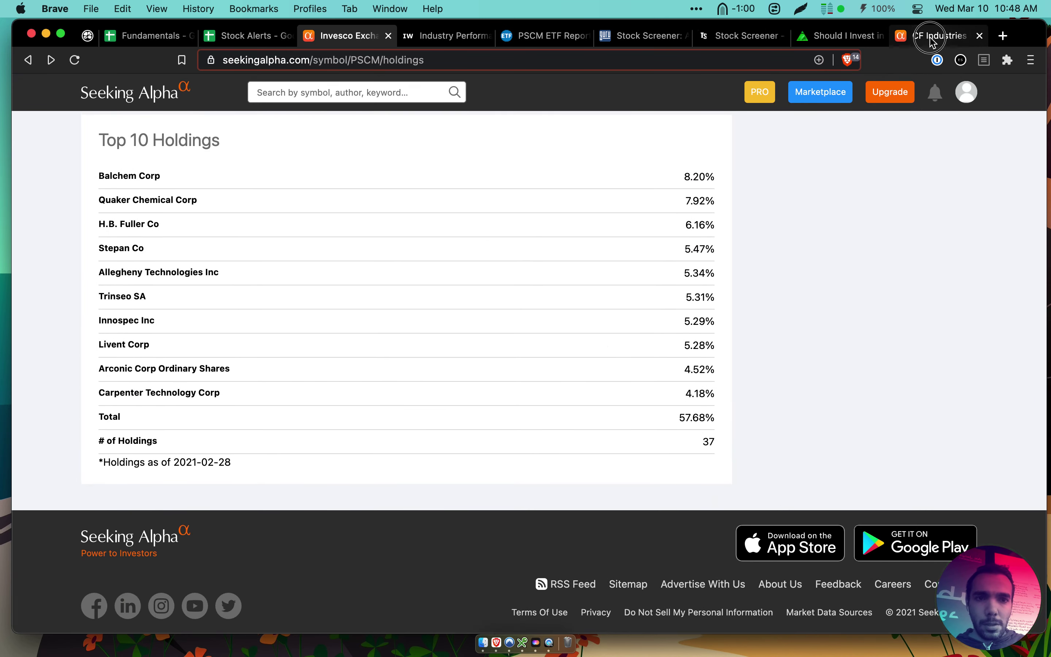
{"action": "left_click", "coordinate": [931, 39]}
{"action": "scroll", "coordinate": [815, 350], "scroll_direction": "down", "scroll_amount": 6}
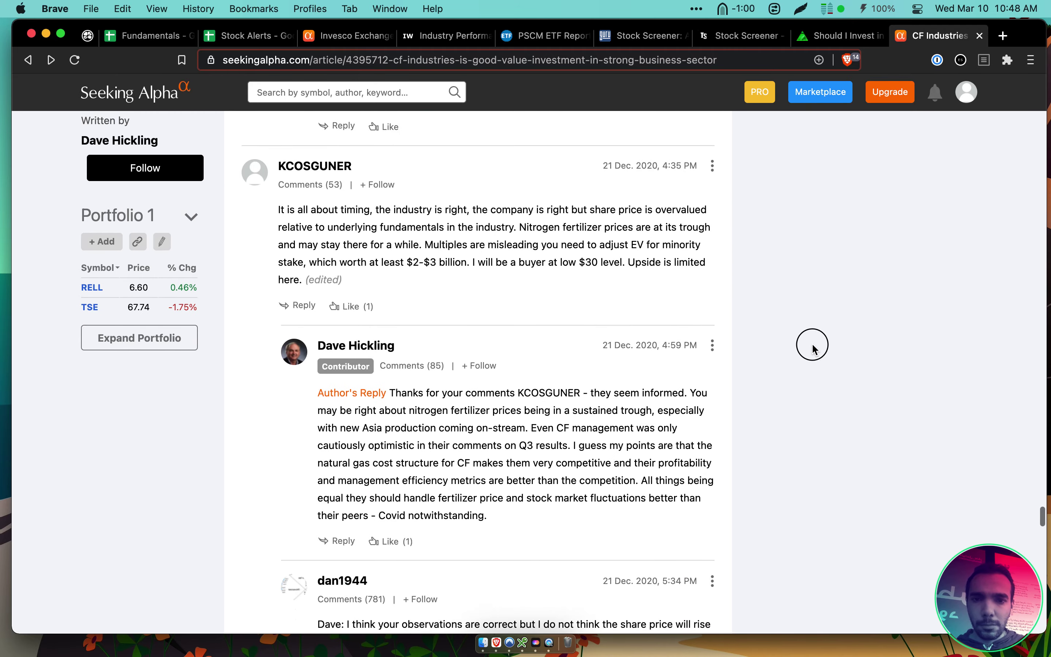
{"action": "key", "text": "super+w"}
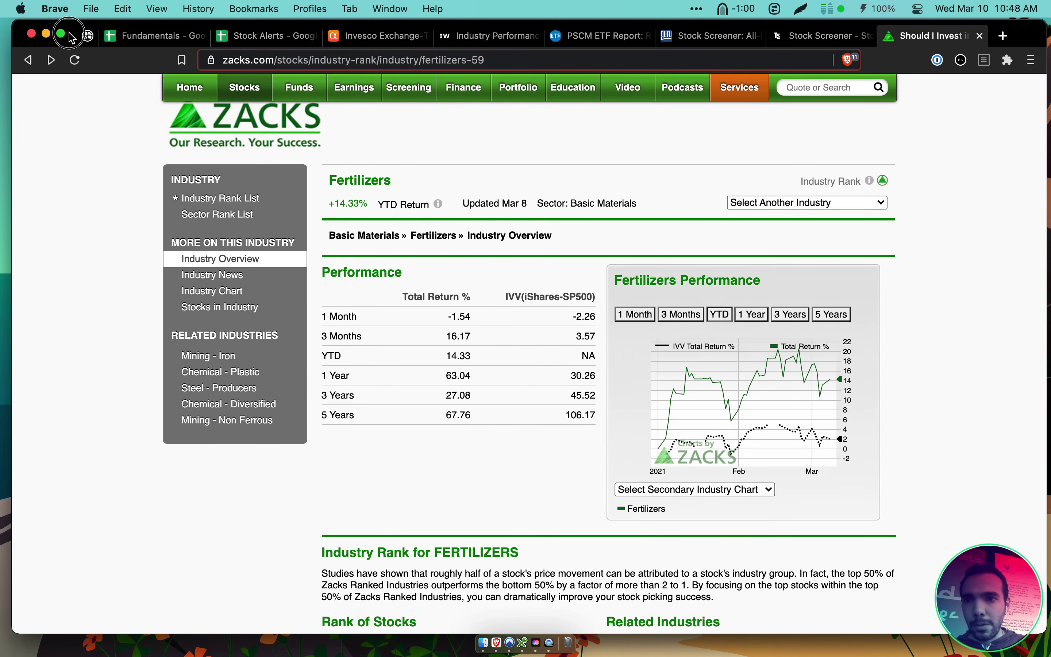
{"action": "left_click", "coordinate": [88, 35]}
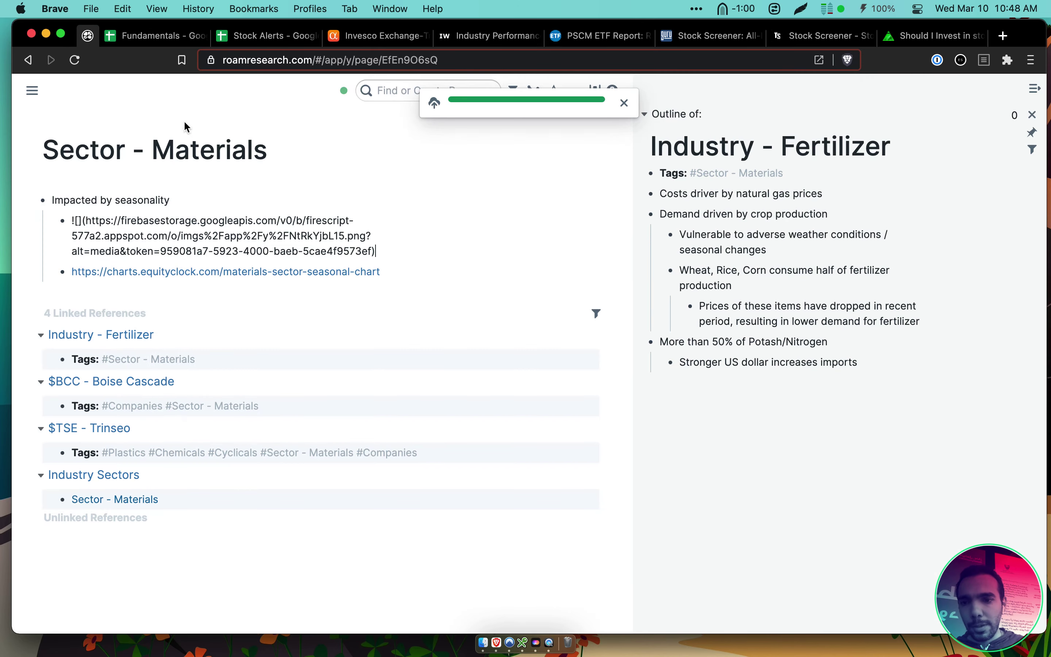
Return to the March 10th, 2021 company reviews in Roam and highlight the CF heading
{"action": "left_click", "coordinate": [492, 310]}
{"action": "left_click", "coordinate": [28, 60]}
{"action": "scroll", "coordinate": [362, 388], "scroll_direction": "down", "scroll_amount": 1}
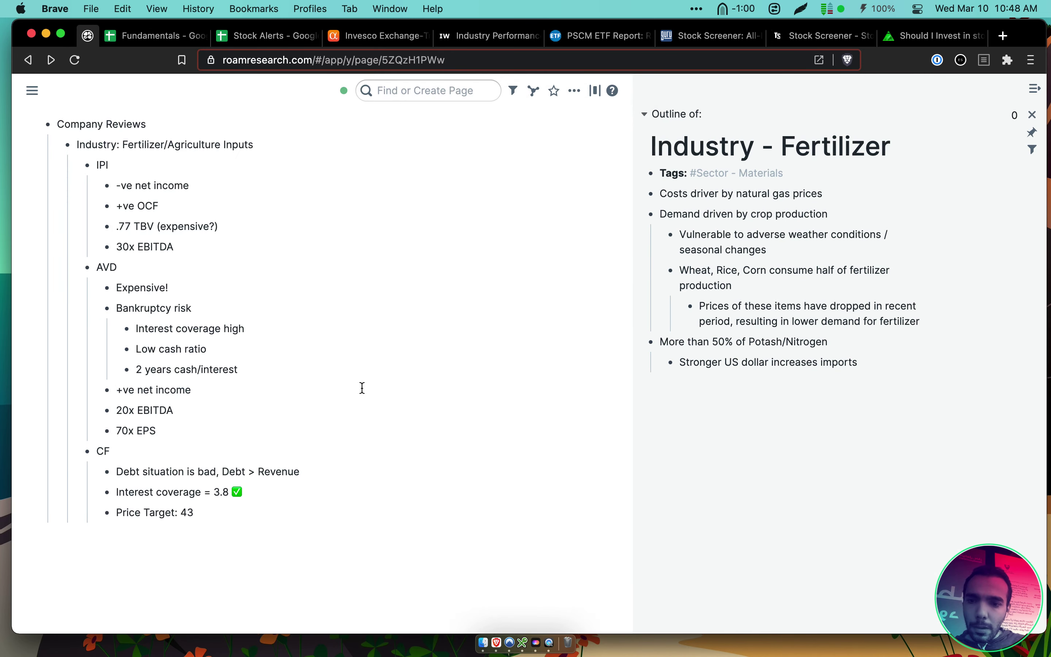
{"action": "double_click", "coordinate": [101, 450]}
{"action": "key", "text": "super+h"}
{"action": "left_click", "coordinate": [366, 470]}
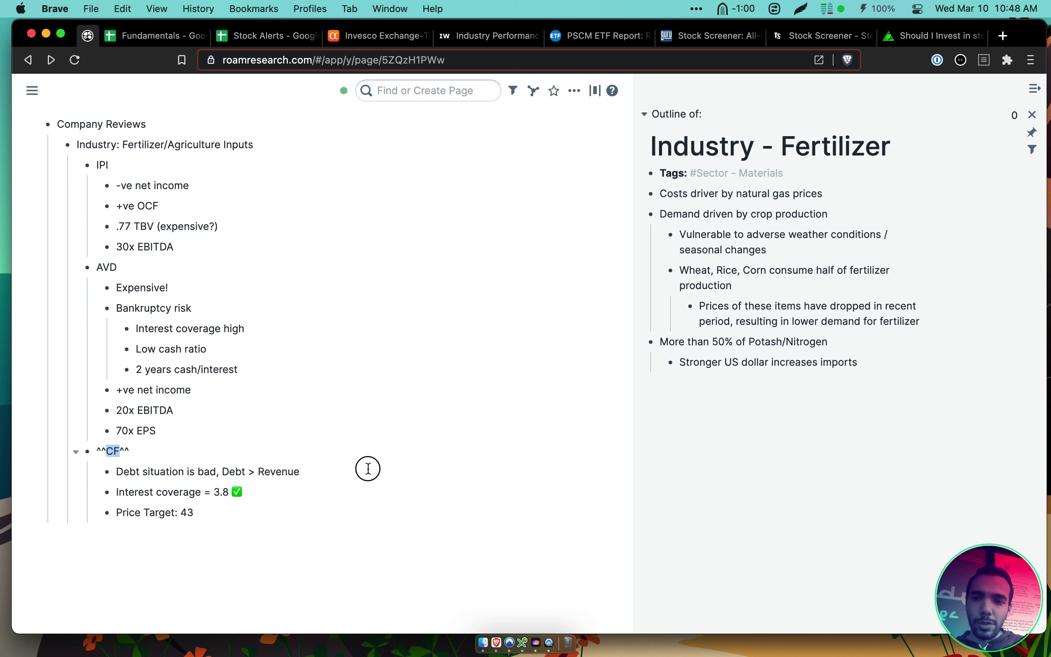
{"action": "scroll", "coordinate": [444, 390], "scroll_direction": "up", "scroll_amount": 1}
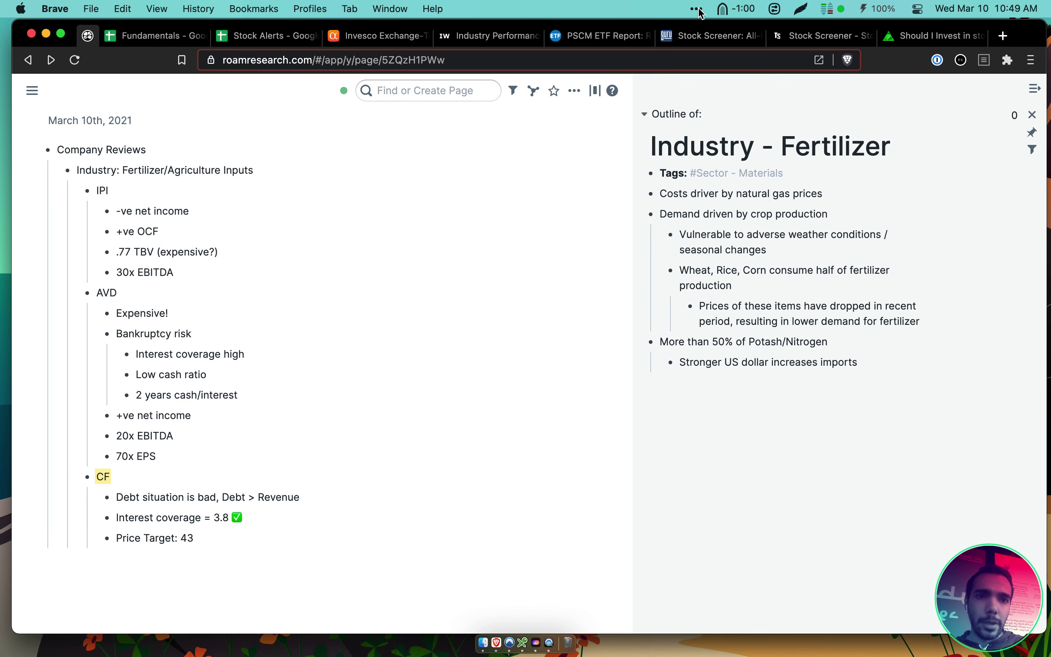
Check the Zacks Fertilizers industry performance and examine TheStreet's Intrepid Potash peer group table for other companies to review
{"action": "left_click", "coordinate": [939, 36]}
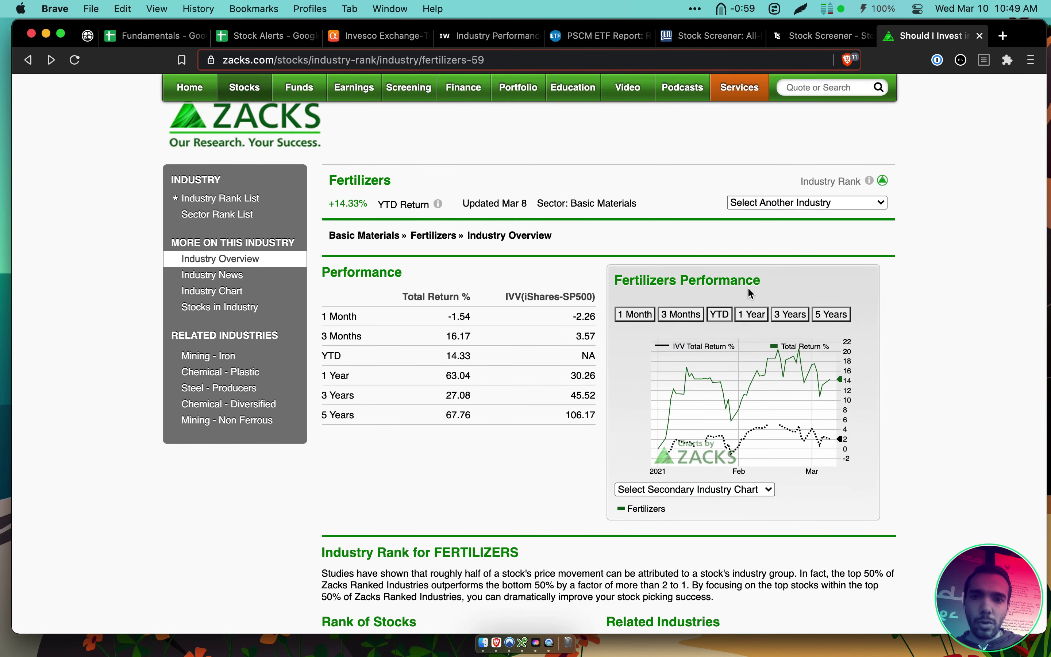
{"action": "scroll", "coordinate": [747, 287], "scroll_direction": "up", "scroll_amount": 2}
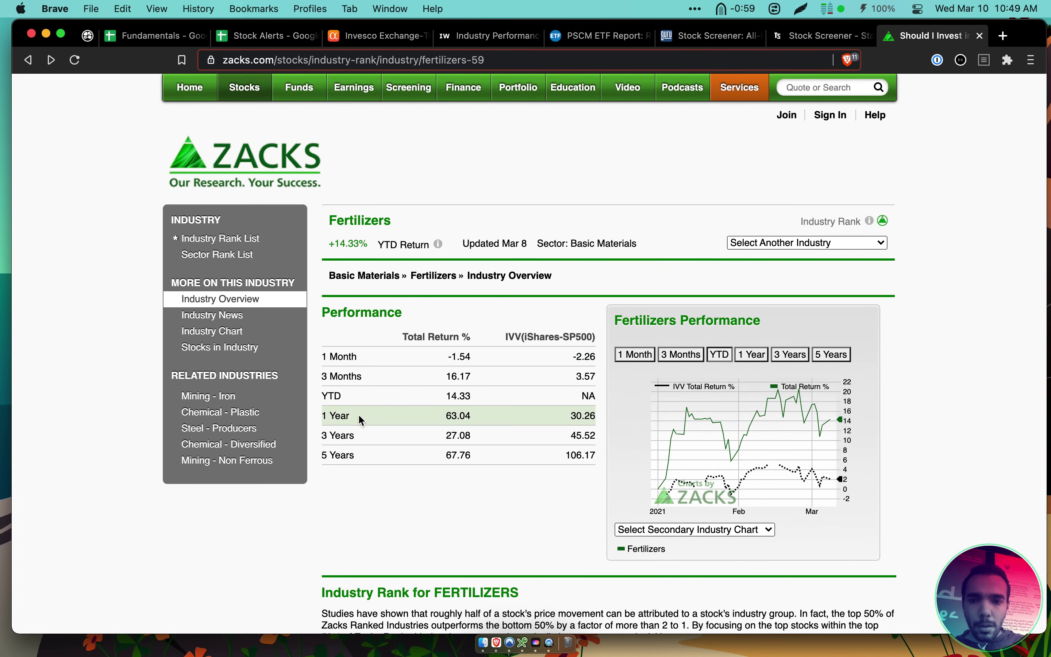
{"action": "left_click", "coordinate": [809, 44]}
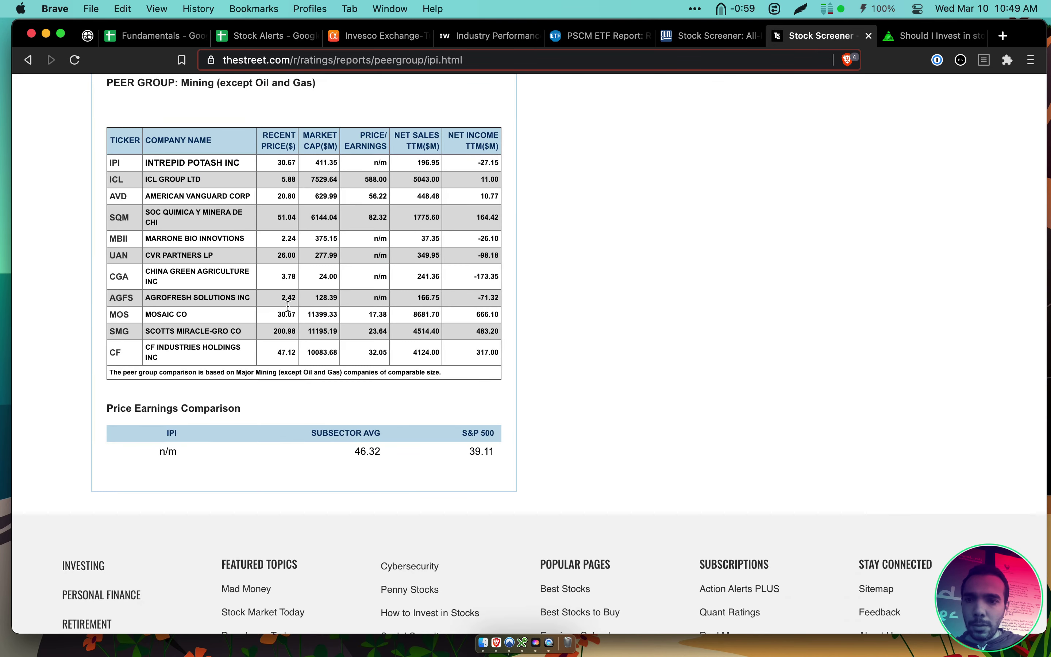
{"action": "scroll", "coordinate": [120, 181], "scroll_direction": "up", "scroll_amount": 5}
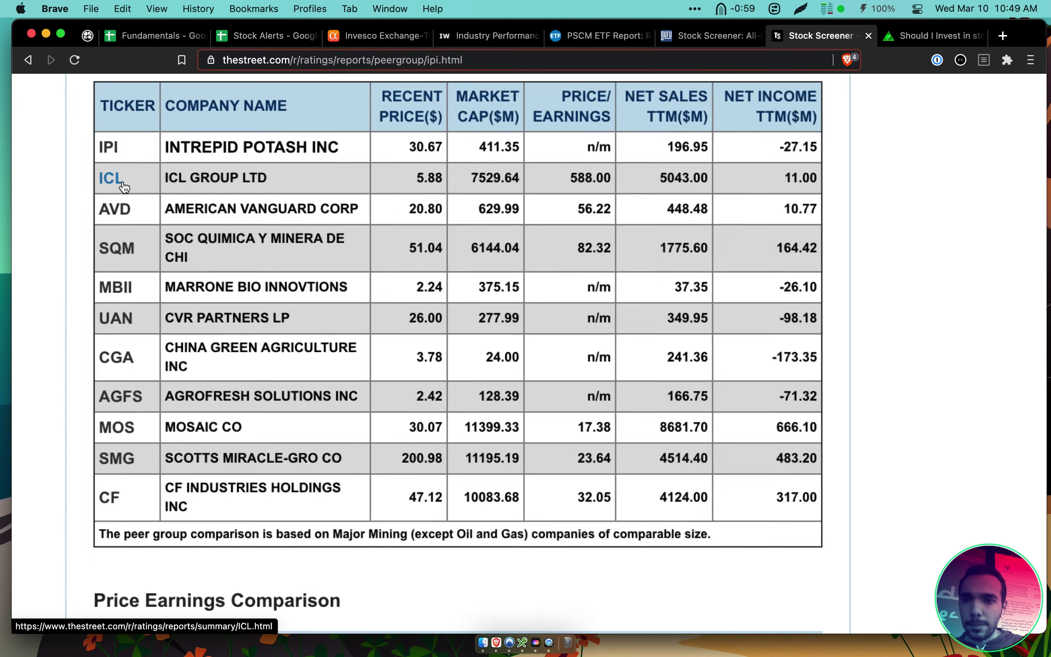
{"action": "scroll", "coordinate": [124, 187], "scroll_direction": "down", "scroll_amount": 1}
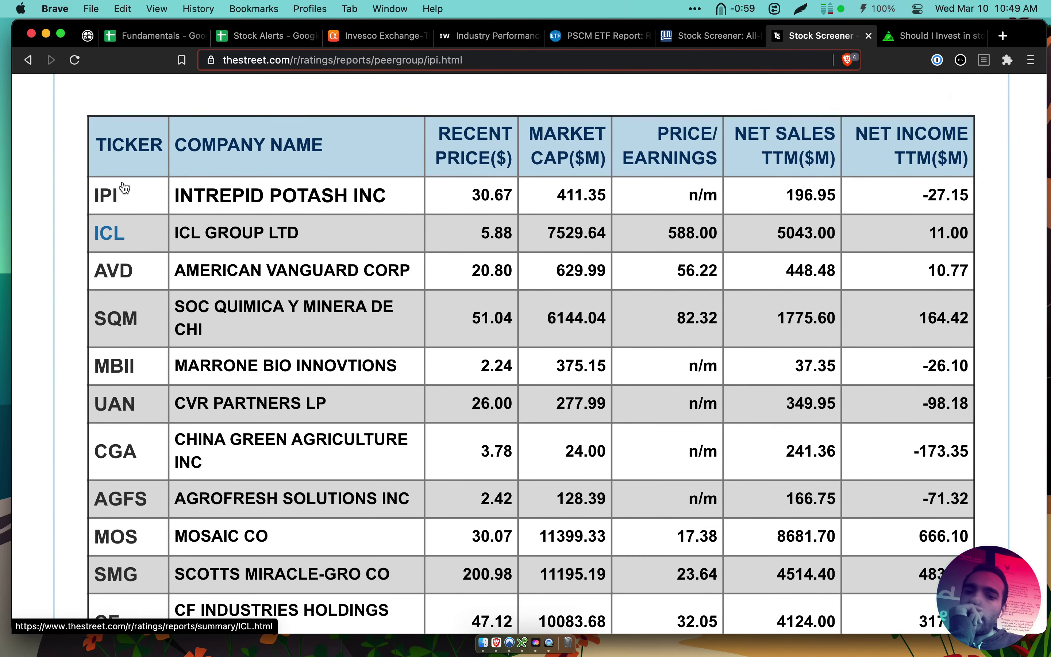
{"action": "scroll", "coordinate": [125, 187], "scroll_direction": "down", "scroll_amount": 1}
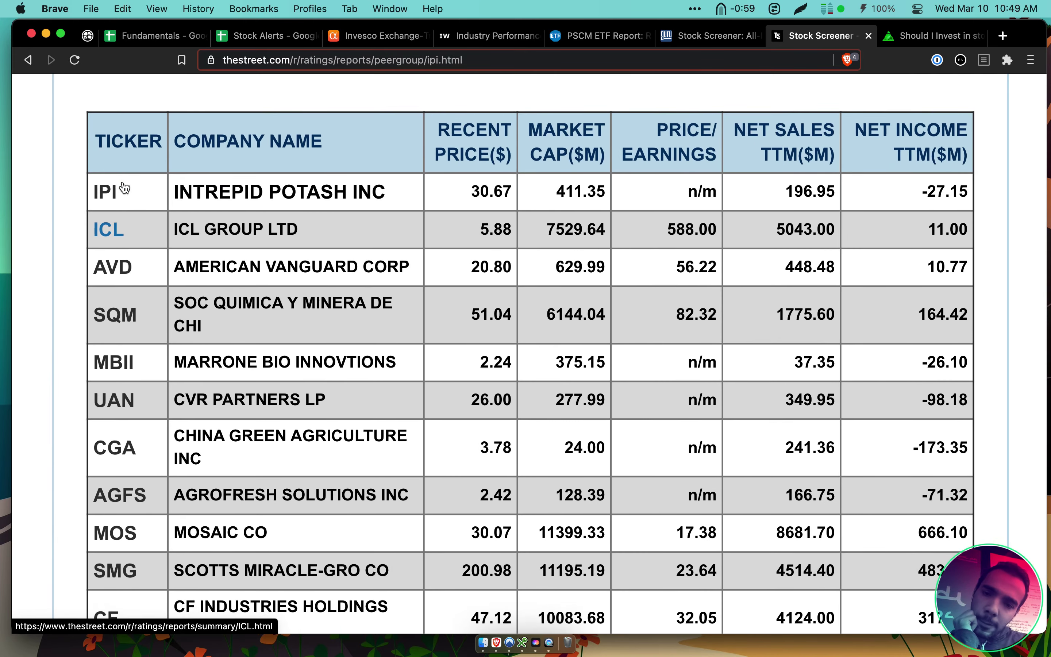
{"action": "scroll", "coordinate": [124, 187], "scroll_direction": "down", "scroll_amount": 1}
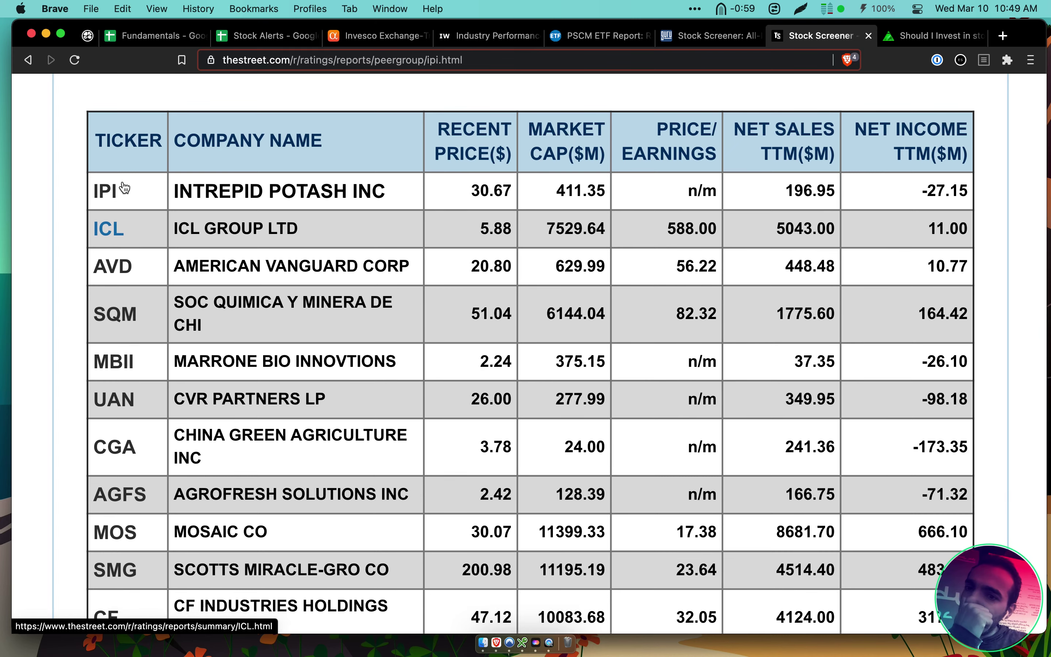
{"action": "scroll", "coordinate": [125, 186], "scroll_direction": "up", "scroll_amount": 1}
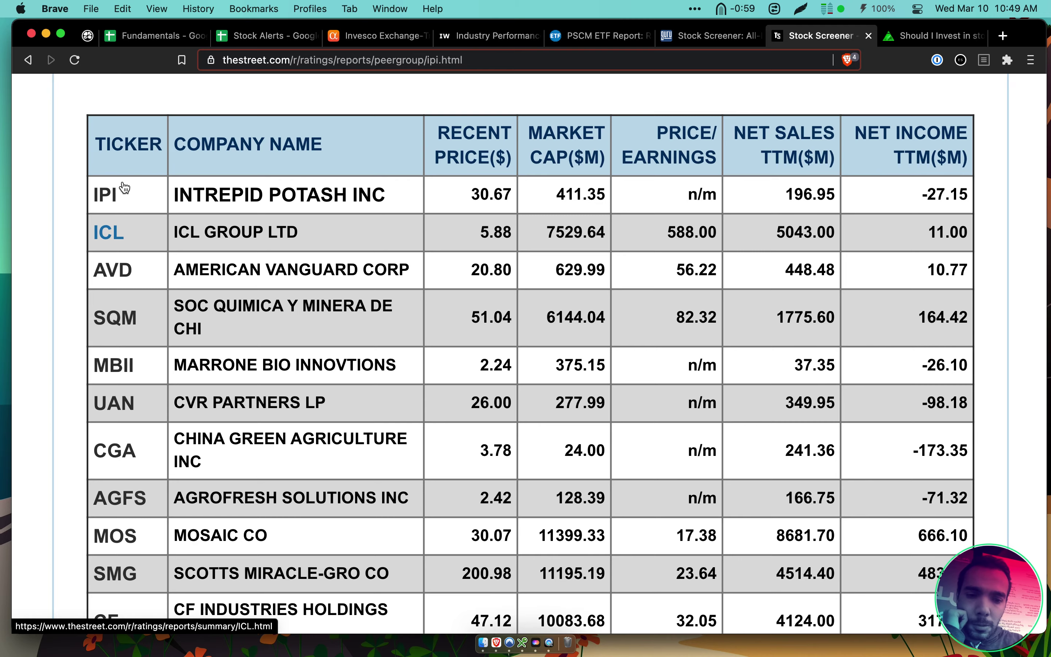
{"action": "key", "text": "super+0"}
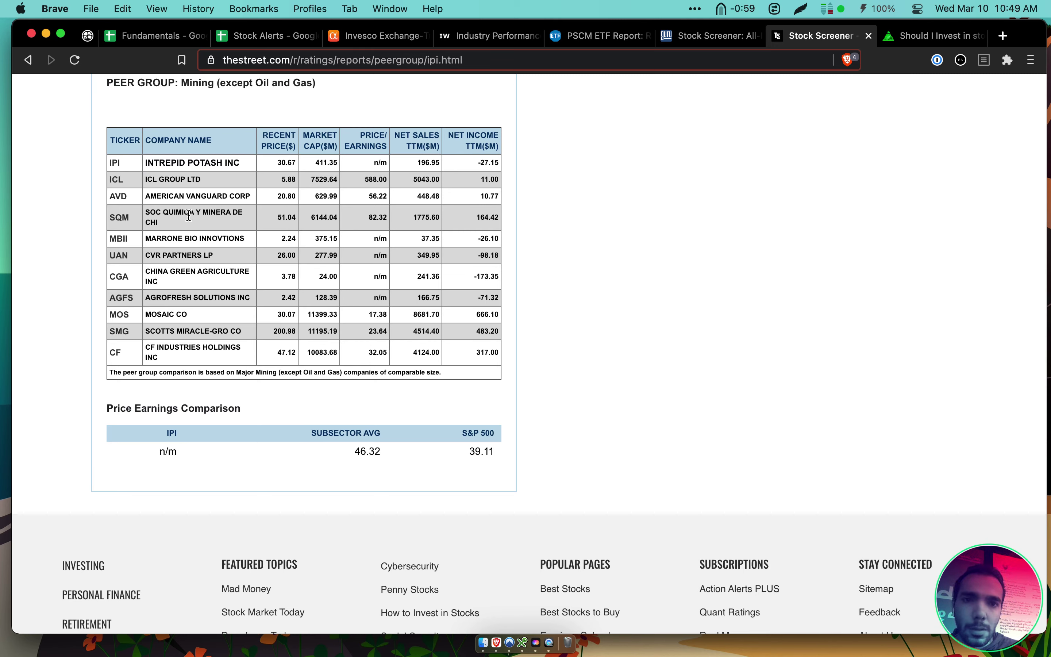
In the Fundamentals spreadsheet, set the main ticker to MOS and the comparison ticker to CF
{"action": "left_click", "coordinate": [143, 36]}
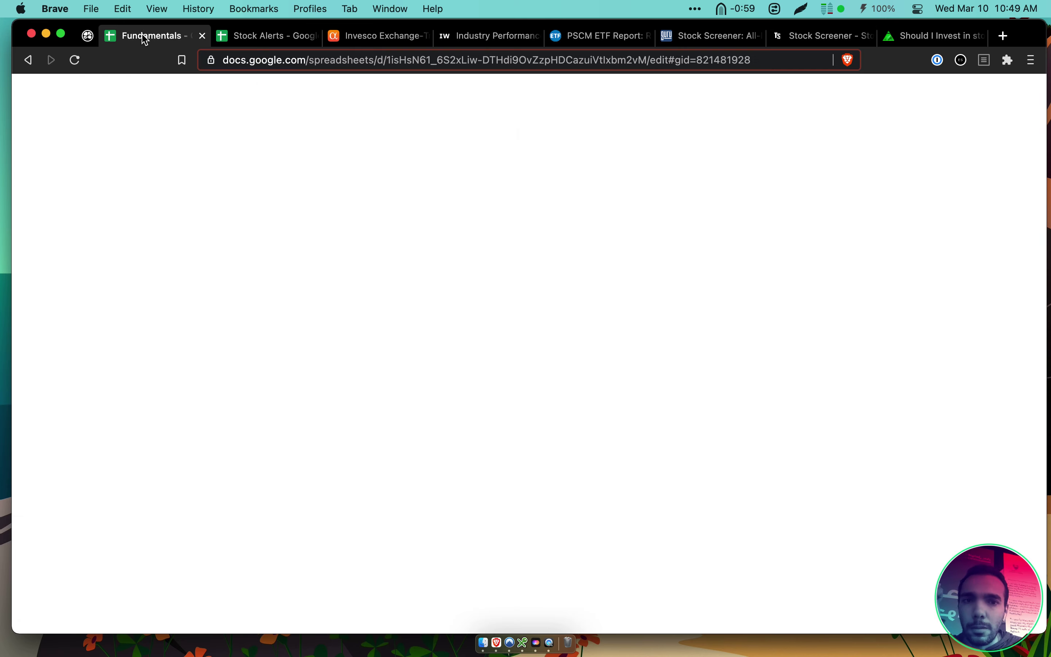
{"action": "left_click", "coordinate": [843, 150]}
{"action": "type", "text": "MOS"}
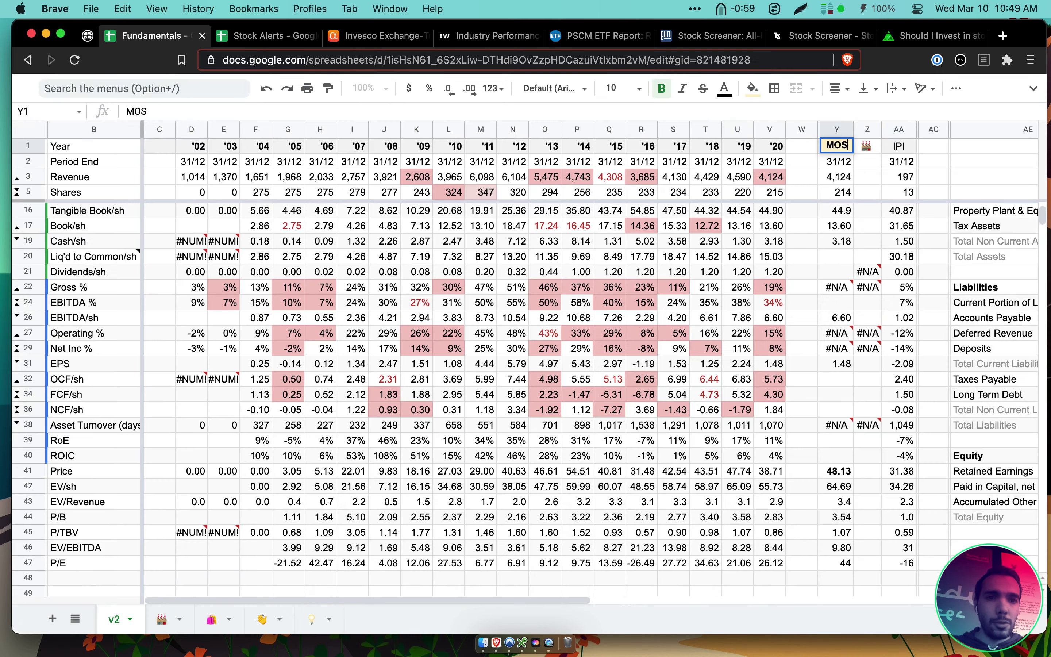
{"action": "left_click", "coordinate": [903, 177]}
{"action": "left_click", "coordinate": [907, 147]}
{"action": "type", "text": "CF"}
{"action": "left_click", "coordinate": [950, 162]}
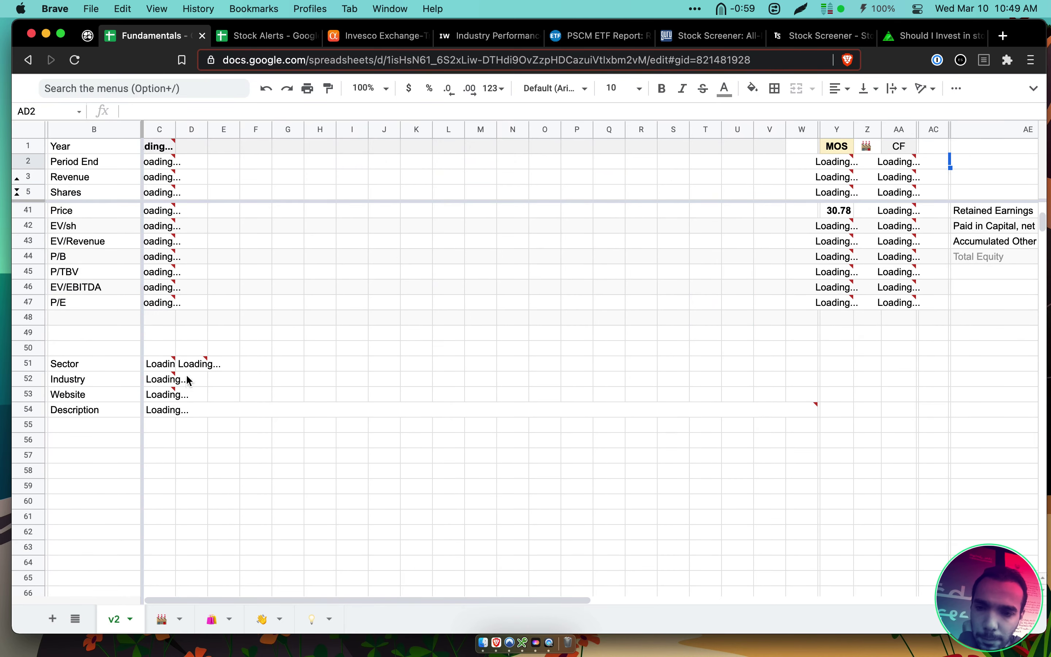
Read the Mosaic company description and check its revenue and share figures for '17 to '20
{"action": "scroll", "coordinate": [240, 383], "scroll_direction": "down", "scroll_amount": 1}
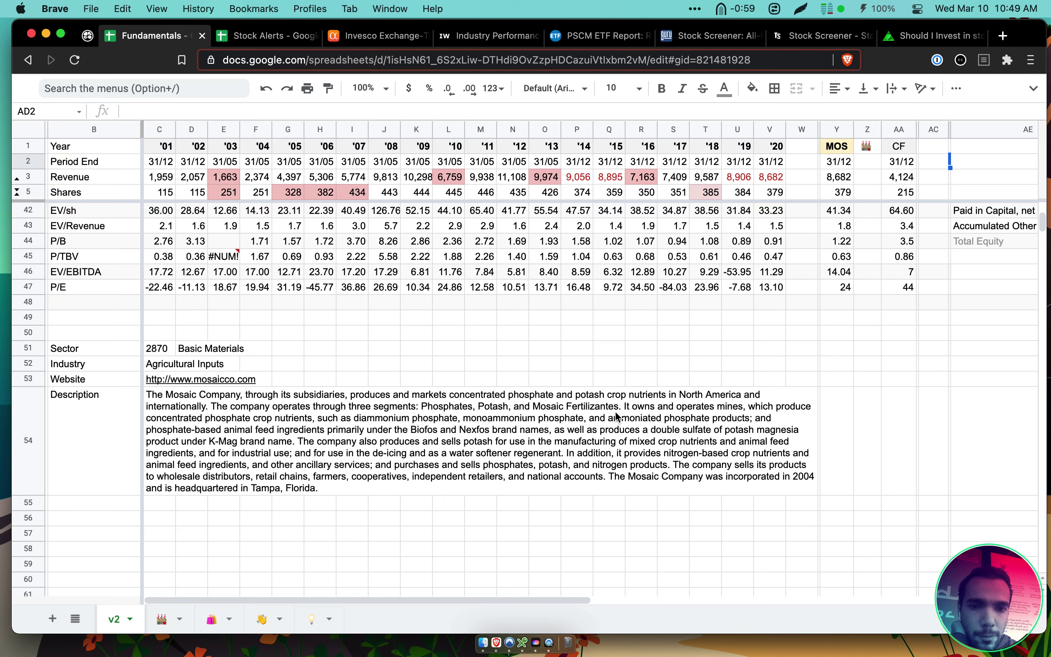
{"action": "scroll", "coordinate": [604, 410], "scroll_direction": "up", "scroll_amount": 10}
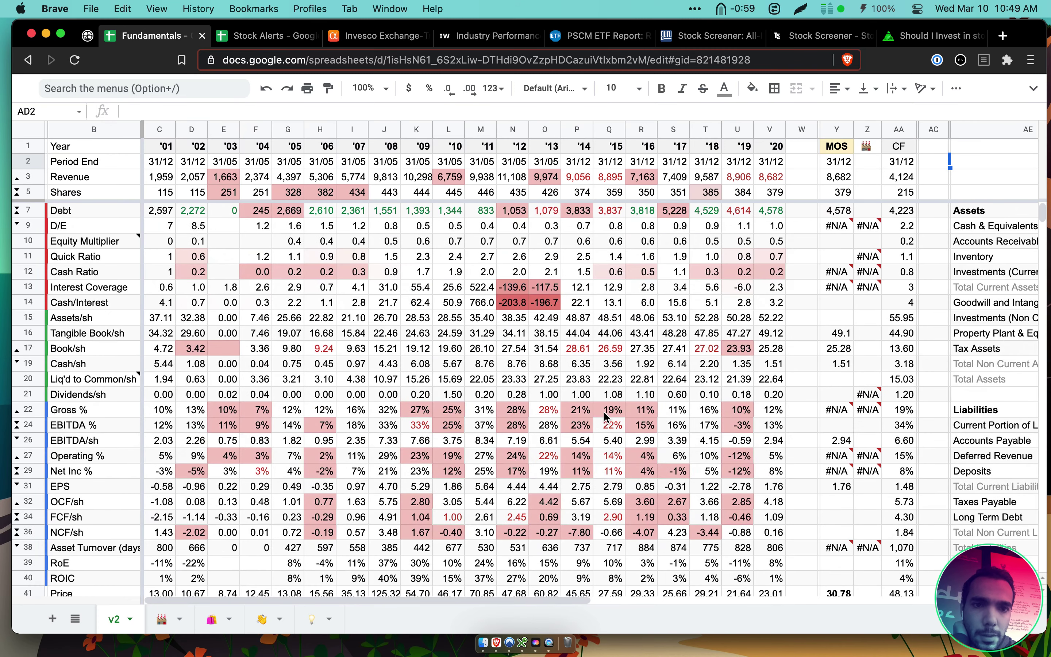
{"action": "left_click_drag", "start_coordinate": [777, 182], "coordinate": [674, 194]}
{"action": "left_click", "coordinate": [795, 194]}
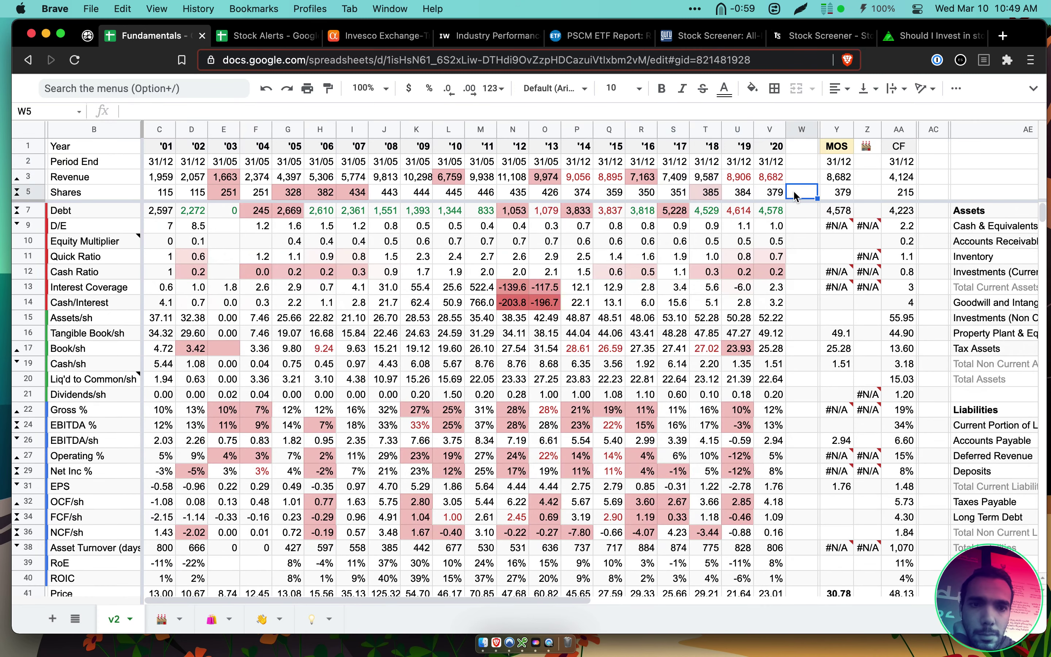
Examine Mosaic's '20 debt, D/E, quick ratio and cash ratio, along with the Cash/Interest history
{"action": "left_click", "coordinate": [773, 210]}
{"action": "left_click_drag", "start_coordinate": [760, 230], "coordinate": [761, 272]}
{"action": "left_click", "coordinate": [777, 257]}
{"action": "left_click", "coordinate": [780, 228]}
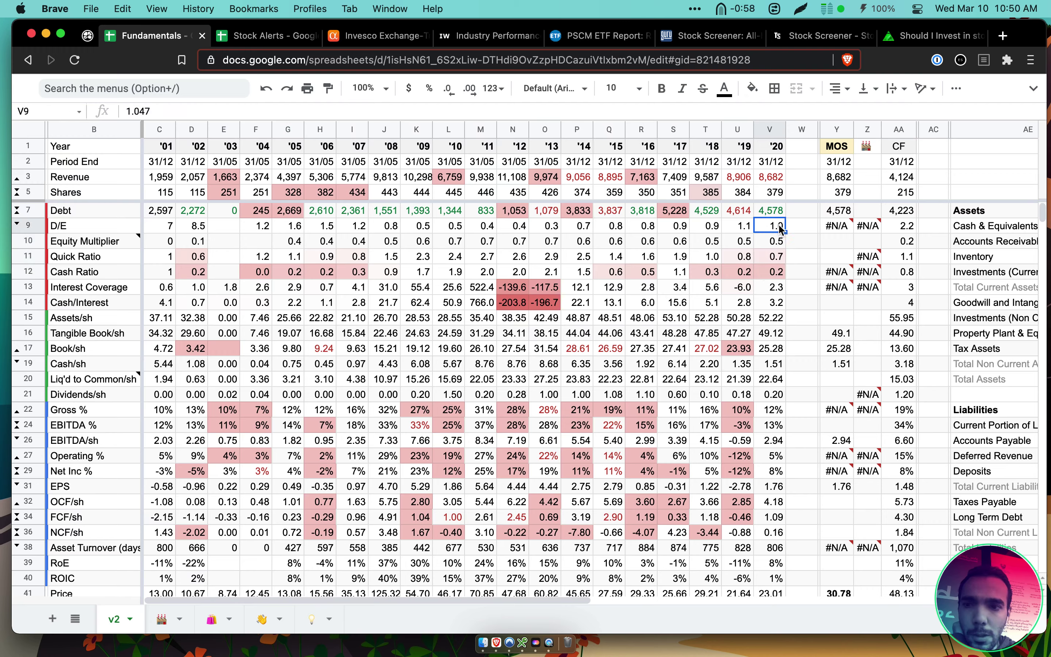
{"action": "left_click", "coordinate": [781, 258]}
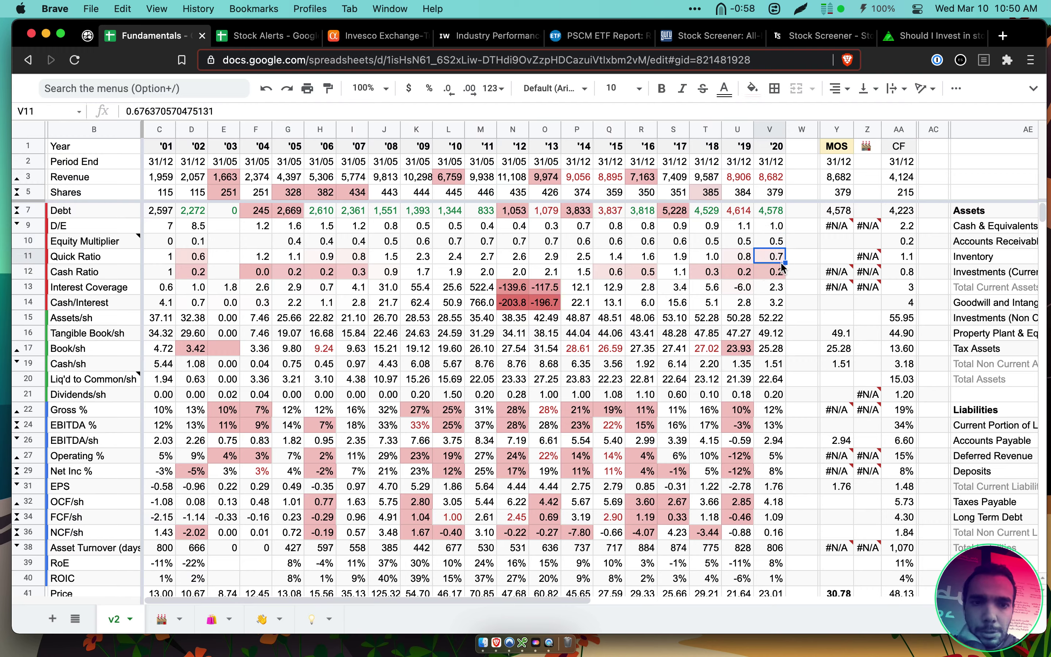
{"action": "left_click", "coordinate": [782, 274]}
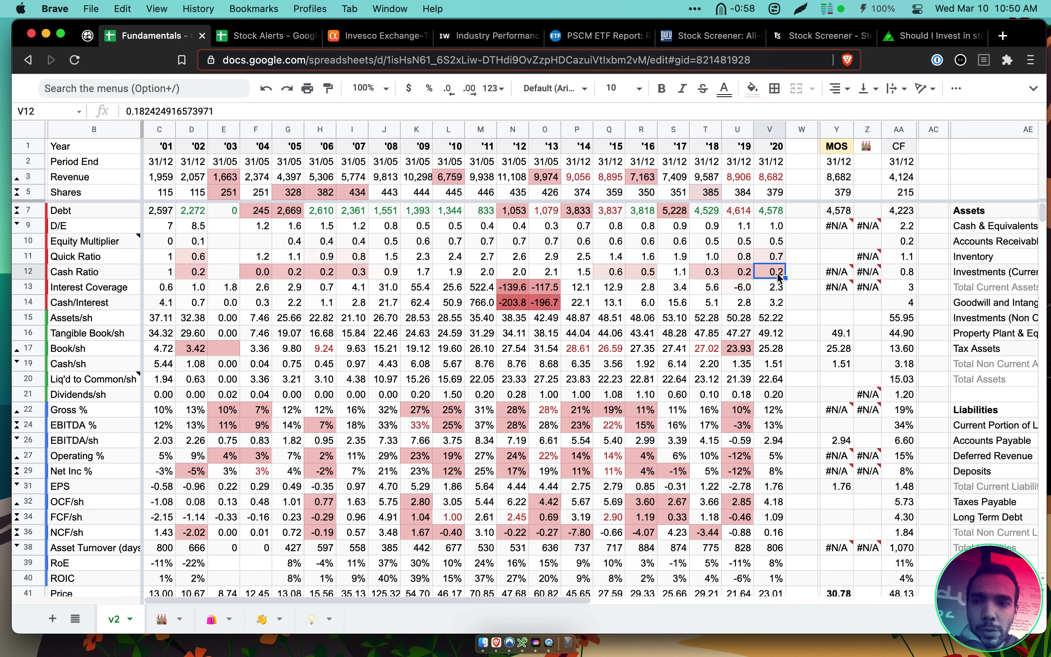
{"action": "left_click_drag", "start_coordinate": [776, 301], "coordinate": [66, 303]}
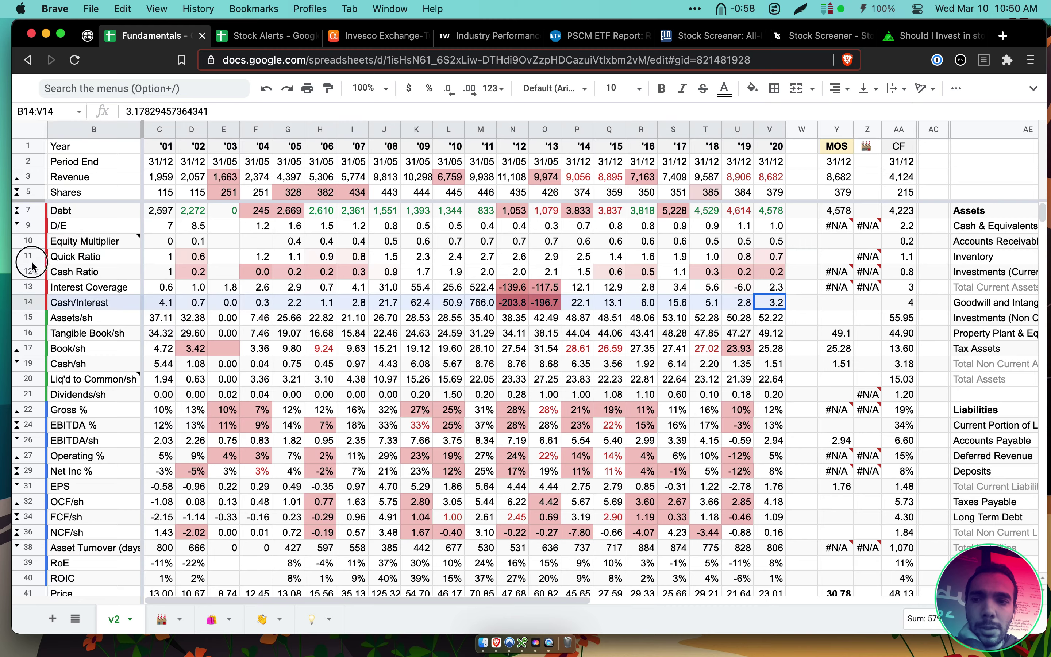
{"action": "left_click", "coordinate": [770, 226]}
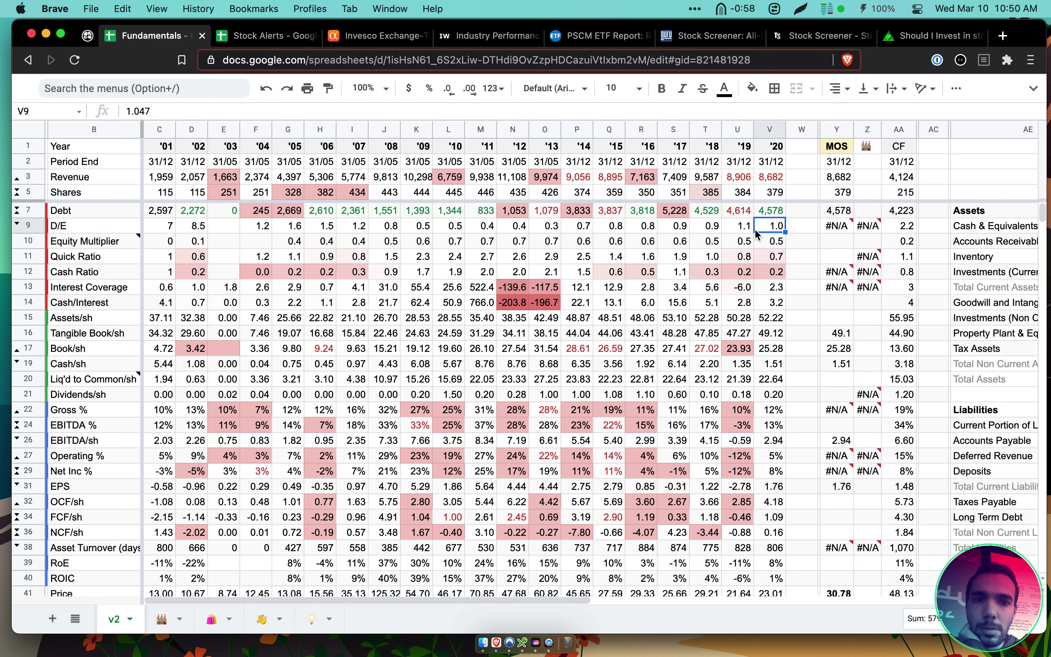
{"action": "left_click", "coordinate": [772, 210]}
Examine Mosaic's yearly rows from Assets/sh to Dividends/sh and from Gross % to ROIC, selecting each block
{"action": "scroll", "coordinate": [779, 276], "scroll_direction": "down", "scroll_amount": 1}
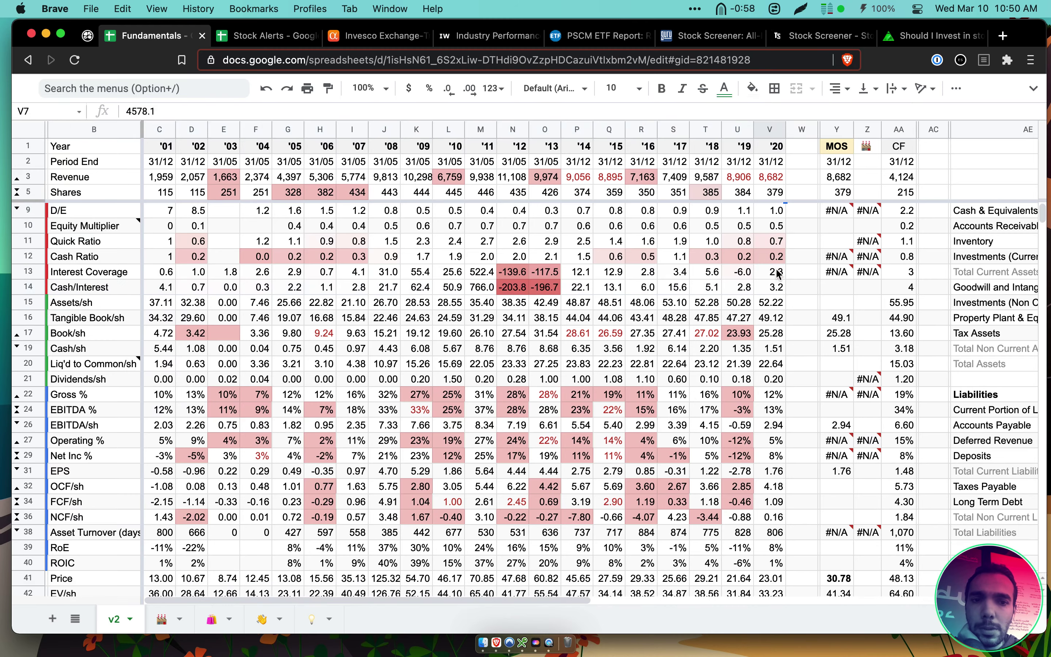
{"action": "left_click_drag", "start_coordinate": [117, 305], "coordinate": [786, 381]}
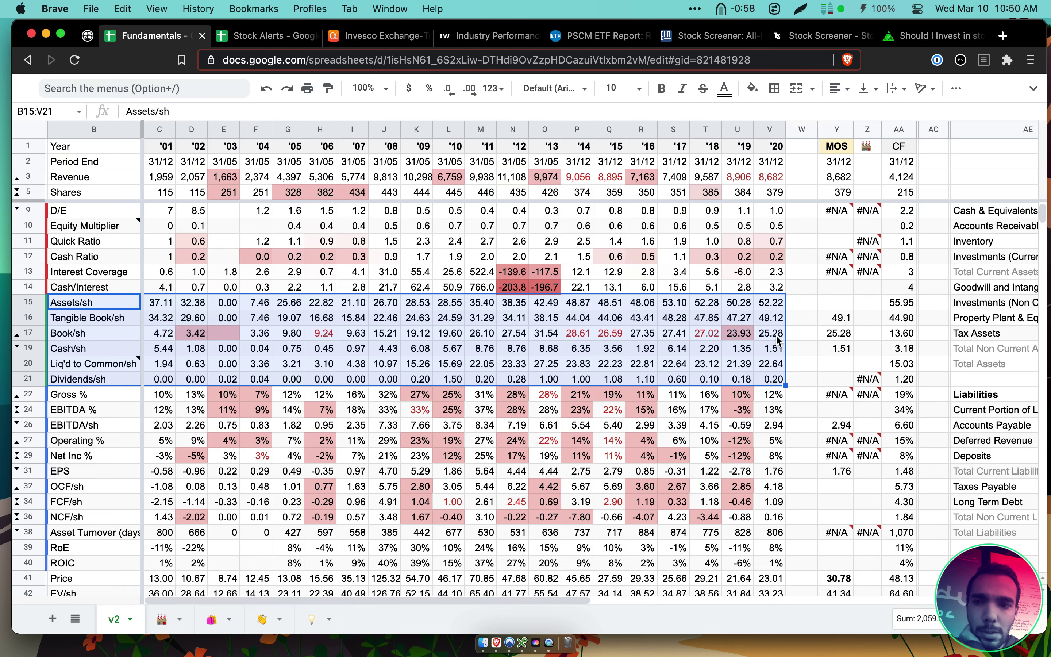
{"action": "scroll", "coordinate": [776, 345], "scroll_direction": "down", "scroll_amount": 1}
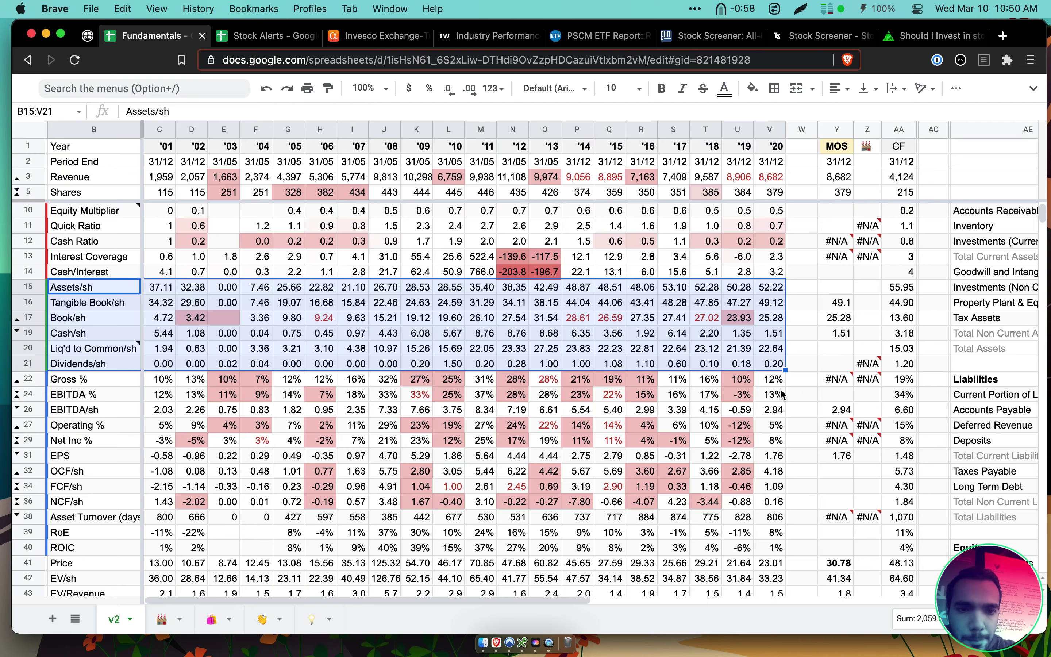
{"action": "scroll", "coordinate": [788, 378], "scroll_direction": "down", "scroll_amount": 2}
{"action": "left_click_drag", "start_coordinate": [772, 288], "coordinate": [85, 449]}
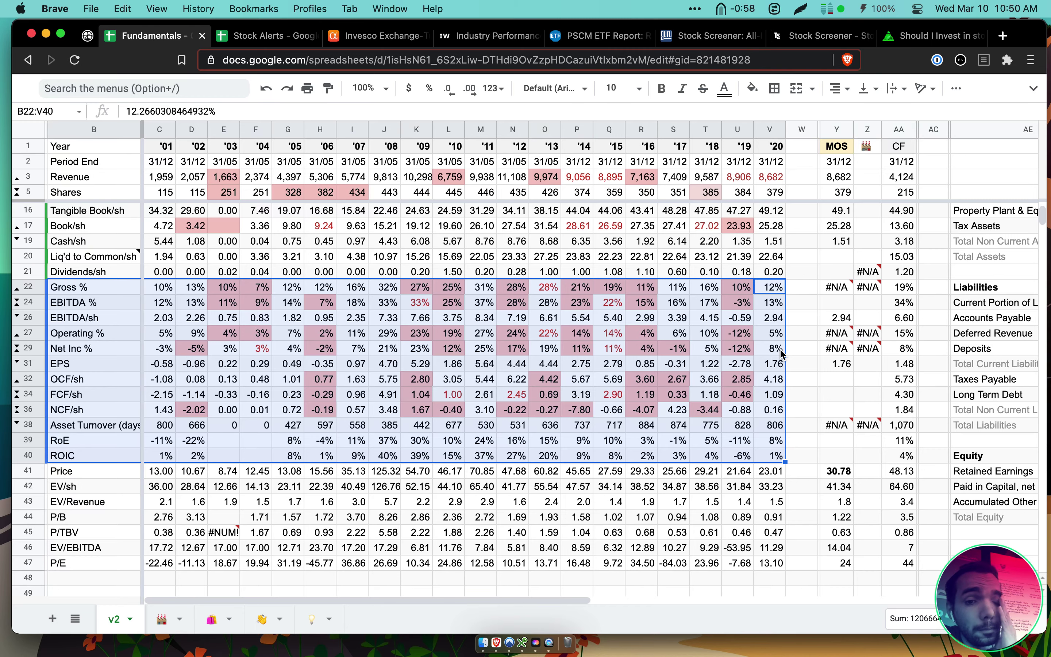
Review Mosaic's yearly balance sheet, covering assets, liabilities and equity, and return to the ratio columns
{"action": "scroll", "coordinate": [779, 349], "scroll_direction": "right", "scroll_amount": 10}
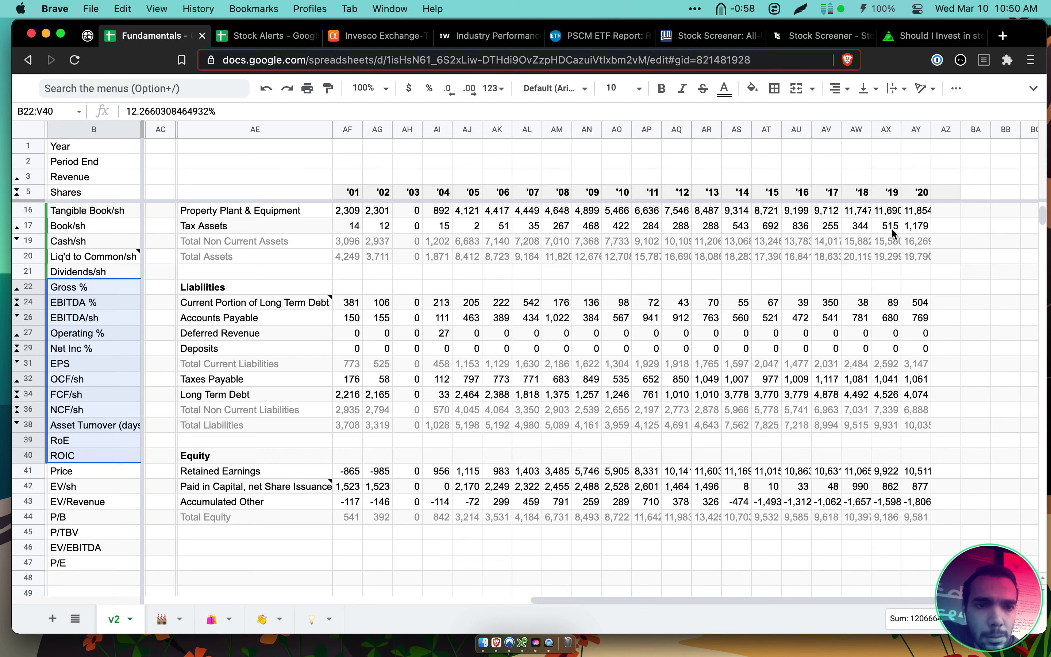
{"action": "scroll", "coordinate": [887, 234], "scroll_direction": "left", "scroll_amount": 1}
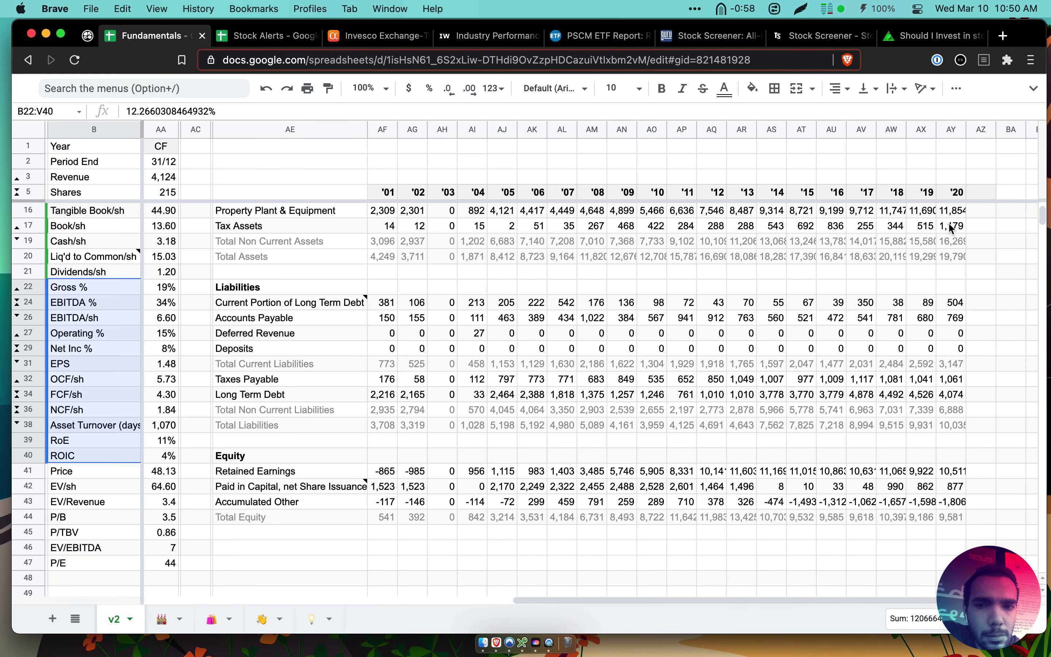
{"action": "scroll", "coordinate": [944, 225], "scroll_direction": "left", "scroll_amount": 10}
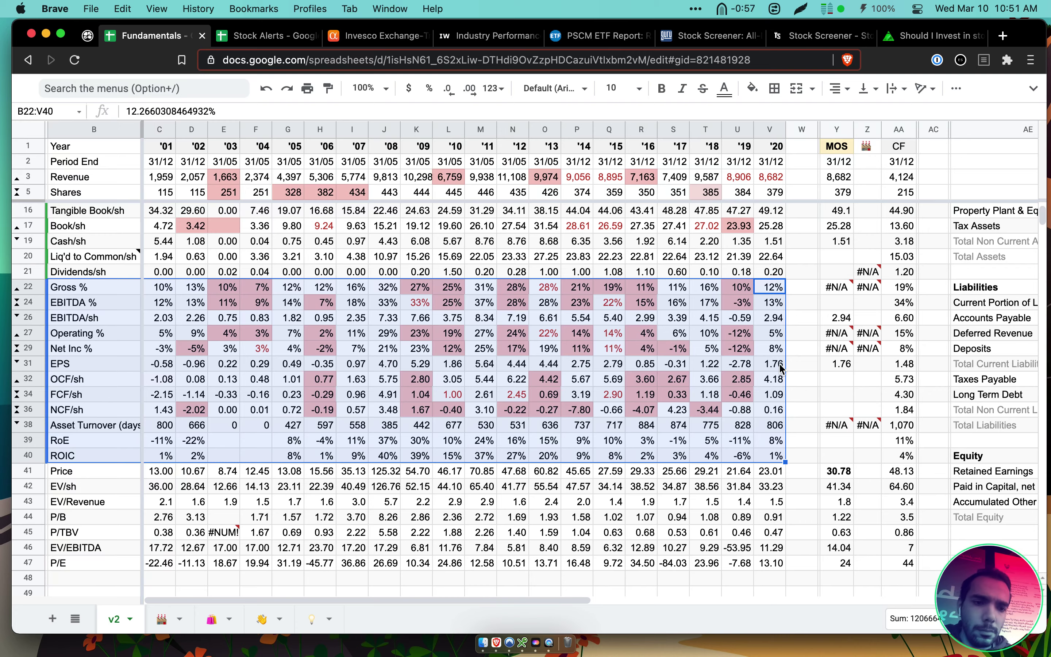
Compare Mosaic's debt, margin, cash flow and valuation multiples across the years and against CF
{"action": "scroll", "coordinate": [781, 368], "scroll_direction": "up", "scroll_amount": 4}
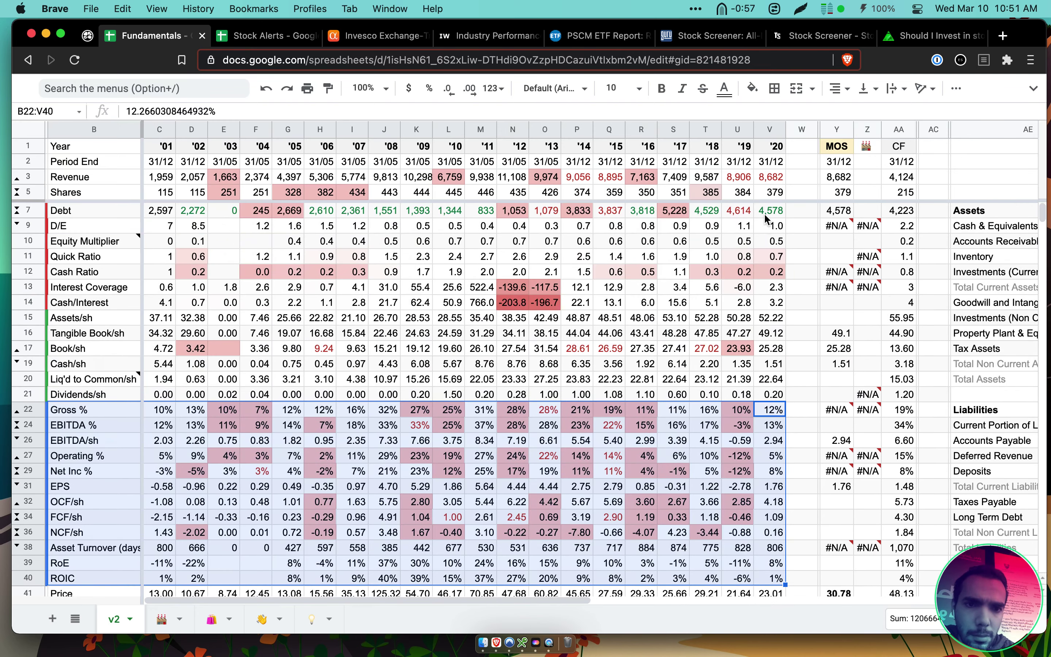
{"action": "scroll", "coordinate": [775, 261], "scroll_direction": "down", "scroll_amount": 6}
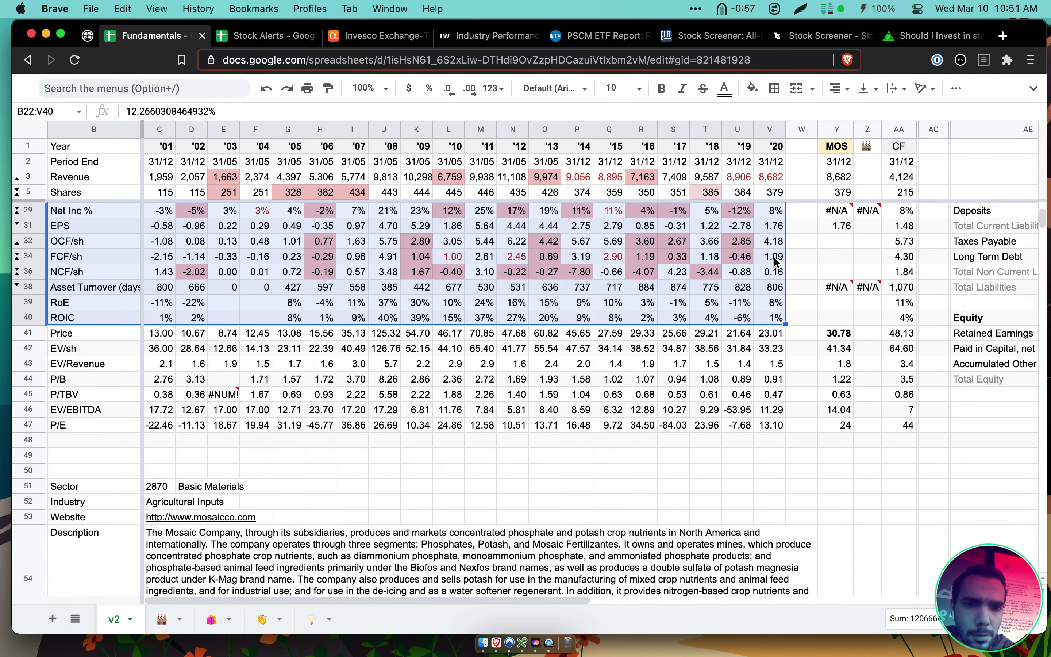
{"action": "scroll", "coordinate": [776, 260], "scroll_direction": "up", "scroll_amount": 2}
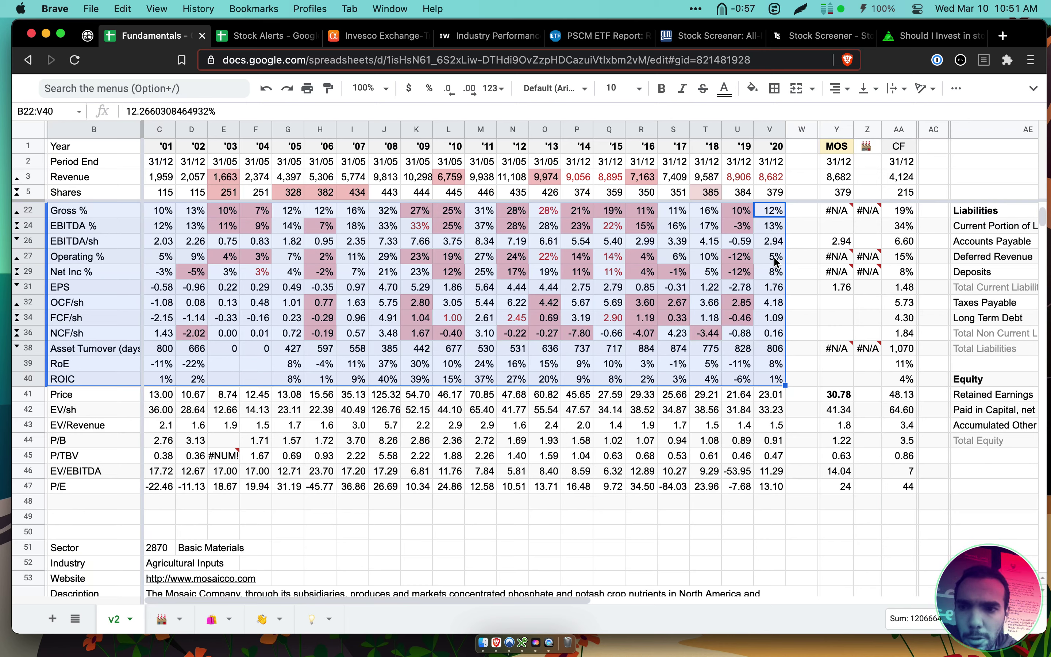
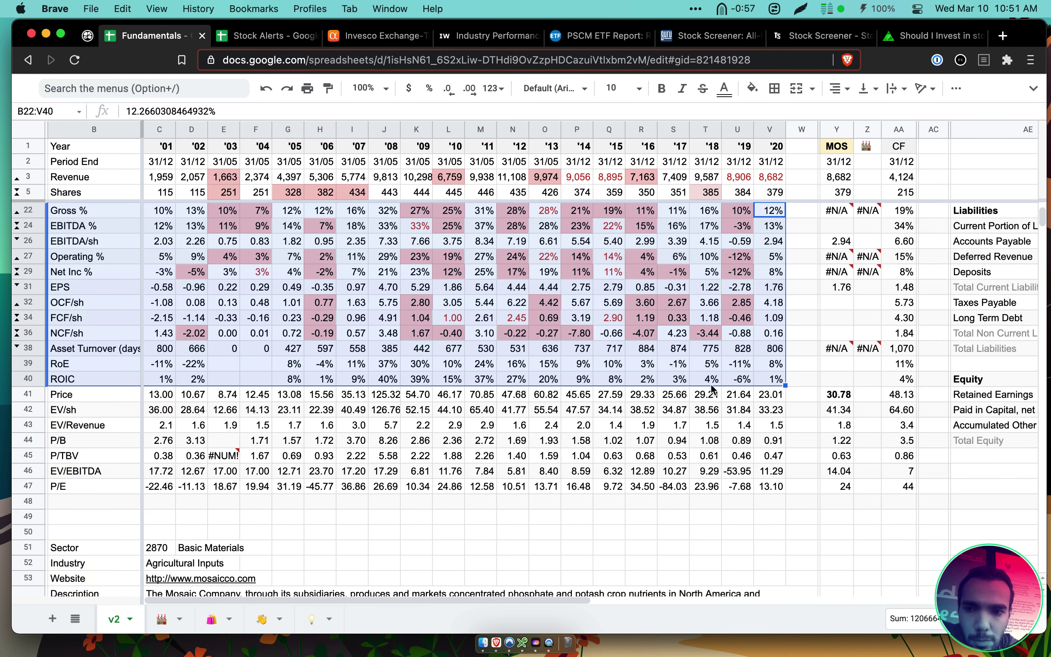
{"action": "scroll", "coordinate": [715, 390], "scroll_direction": "down", "scroll_amount": 1}
{"action": "scroll", "coordinate": [769, 321], "scroll_direction": "up", "scroll_amount": 5}
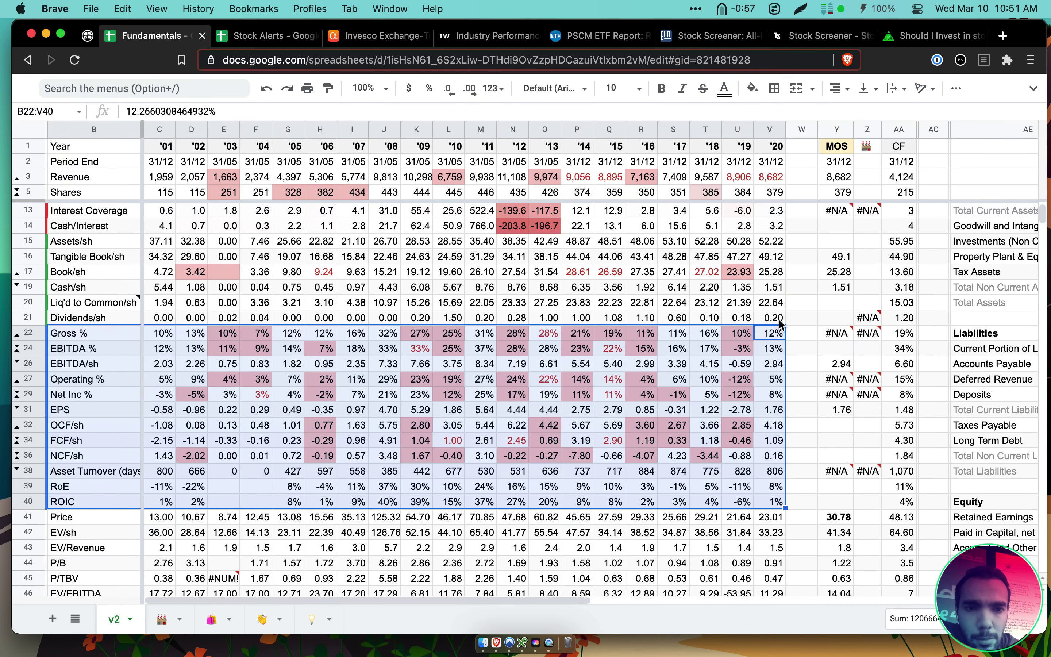
Examine Mosaic's '20 tangible book and cash per share, along with its operating and net income margins
{"action": "scroll", "coordinate": [773, 259], "scroll_direction": "up", "scroll_amount": 1}
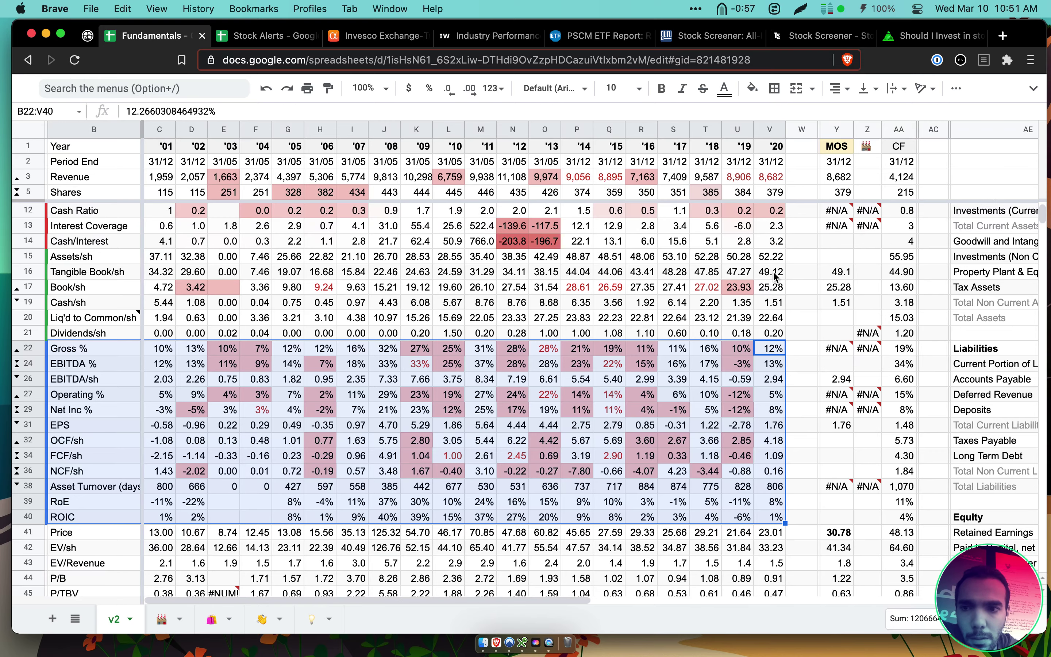
{"action": "left_click", "coordinate": [773, 271]}
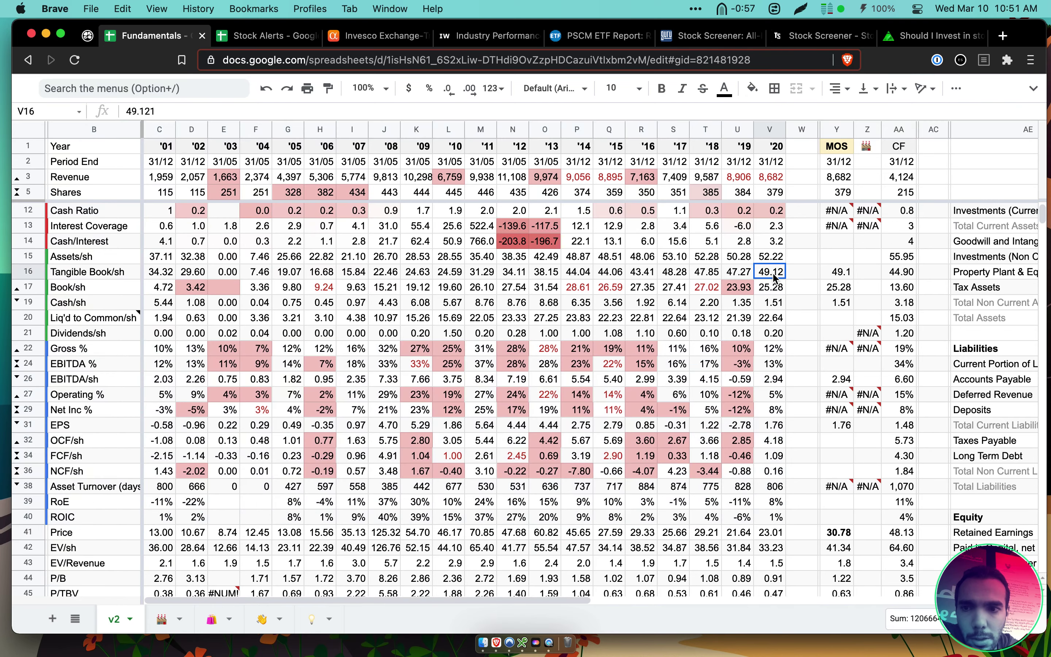
{"action": "left_click", "coordinate": [779, 301]}
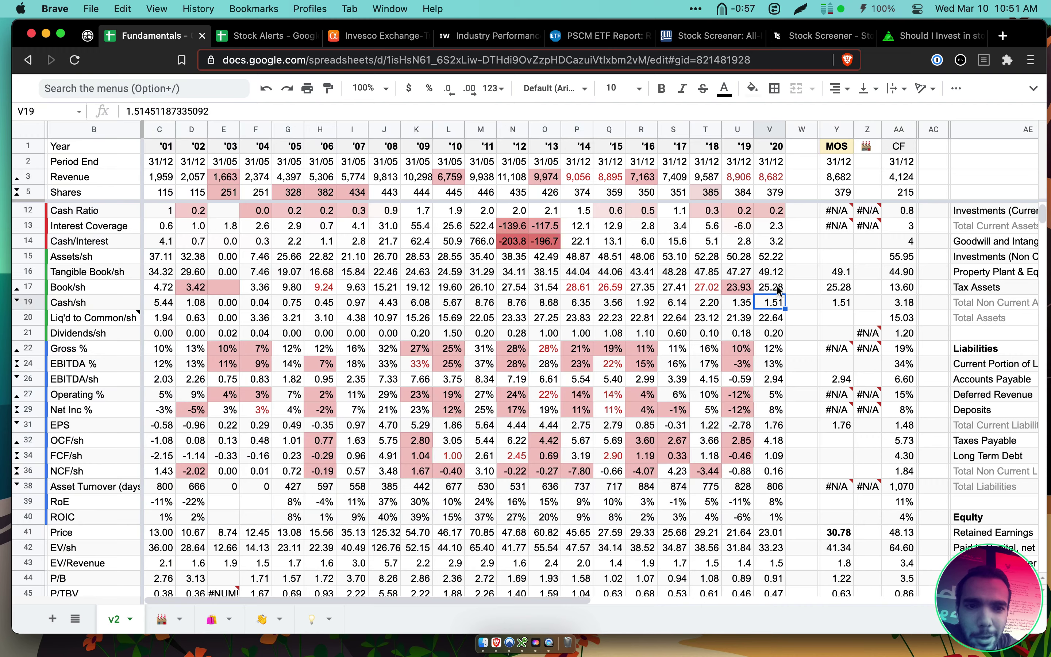
{"action": "left_click", "coordinate": [777, 272]}
{"action": "left_click", "coordinate": [779, 302]}
{"action": "left_click", "coordinate": [778, 272]}
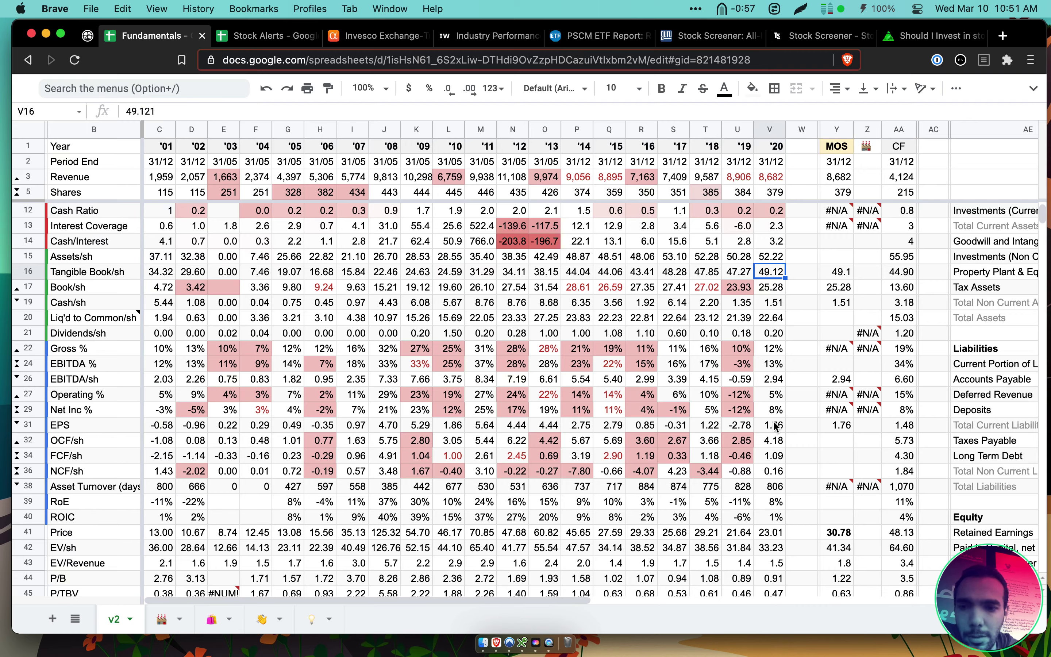
{"action": "left_click", "coordinate": [769, 395]}
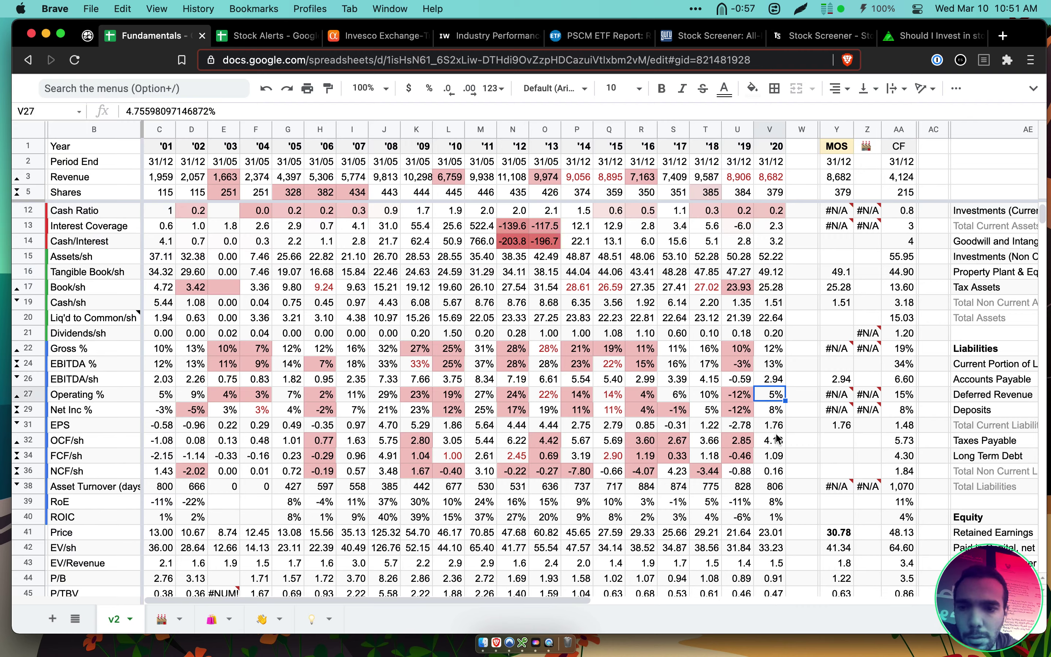
{"action": "left_click", "coordinate": [765, 412]}
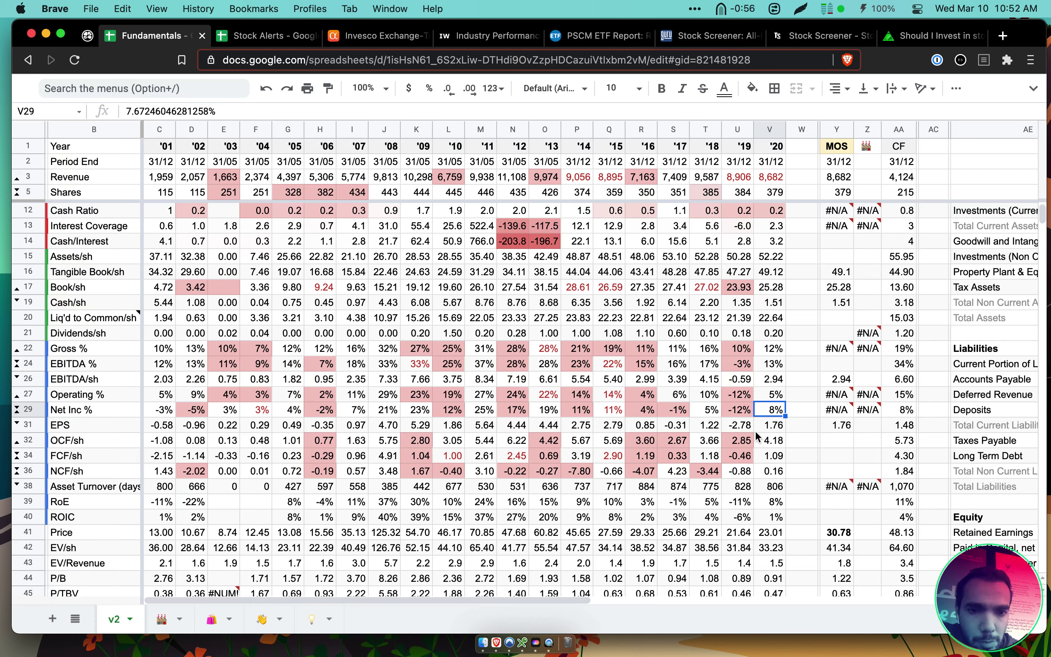
Compare Mosaic's '20 assets, tangible book and book per share, and check its EBITDA and dividends per share
{"action": "scroll", "coordinate": [767, 331], "scroll_direction": "up", "scroll_amount": 2}
{"action": "scroll", "coordinate": [767, 331], "scroll_direction": "up", "scroll_amount": 1}
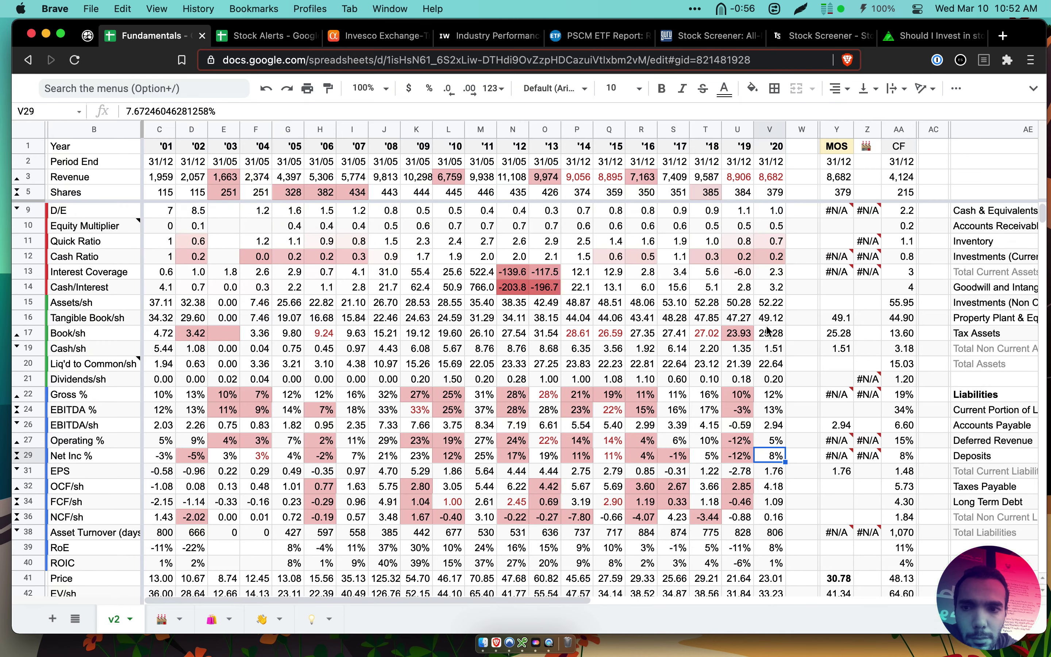
{"action": "left_click", "coordinate": [775, 304]}
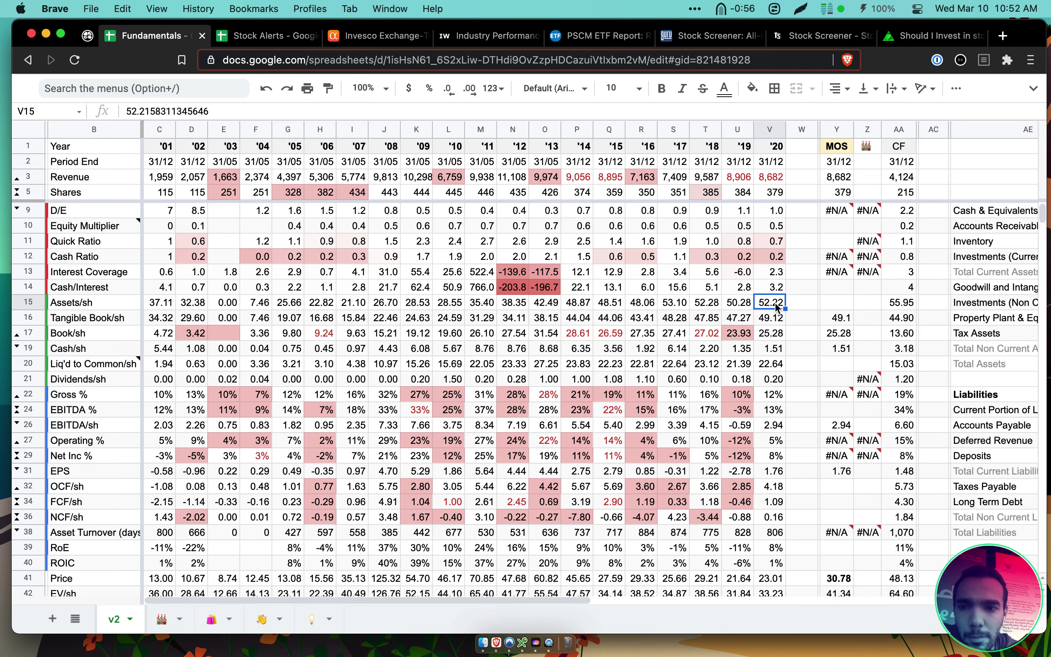
{"action": "left_click", "coordinate": [778, 333]}
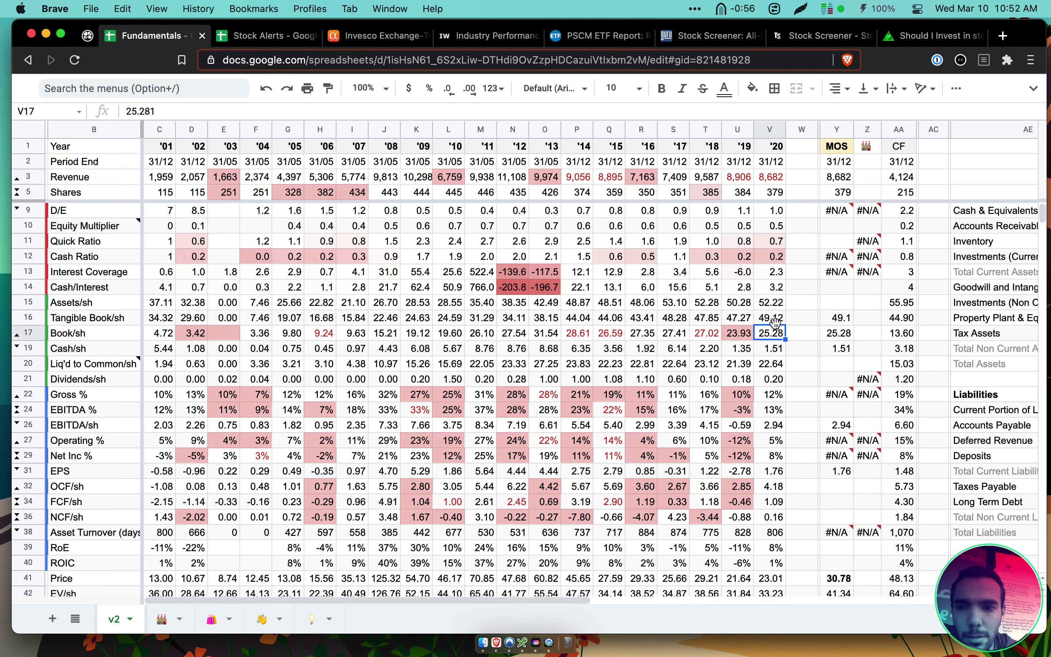
{"action": "left_click", "coordinate": [775, 320]}
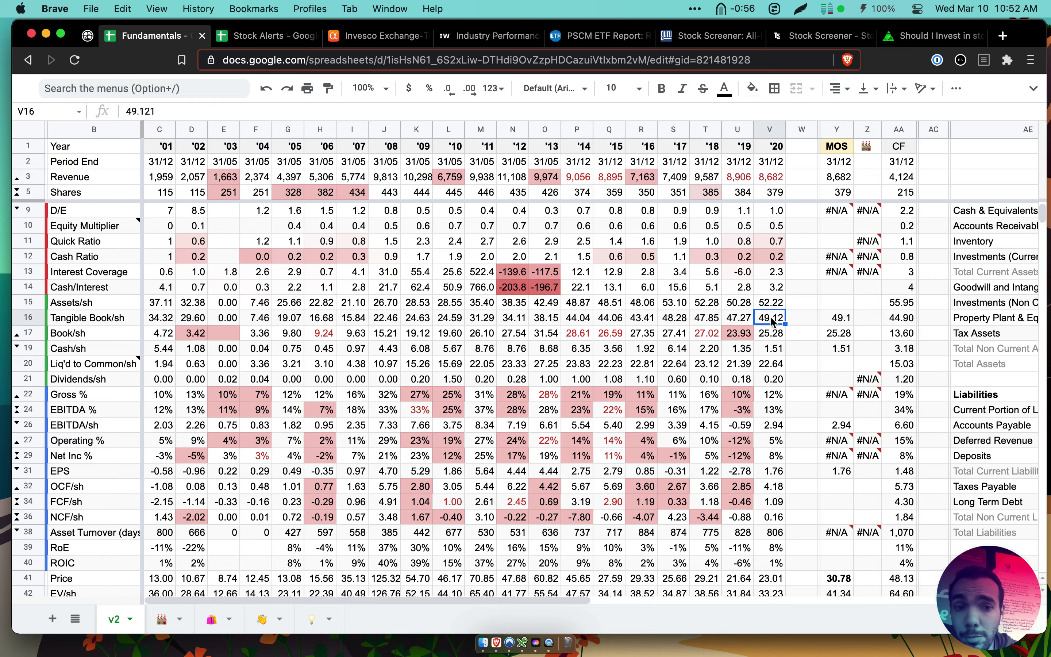
{"action": "left_click", "coordinate": [779, 337]}
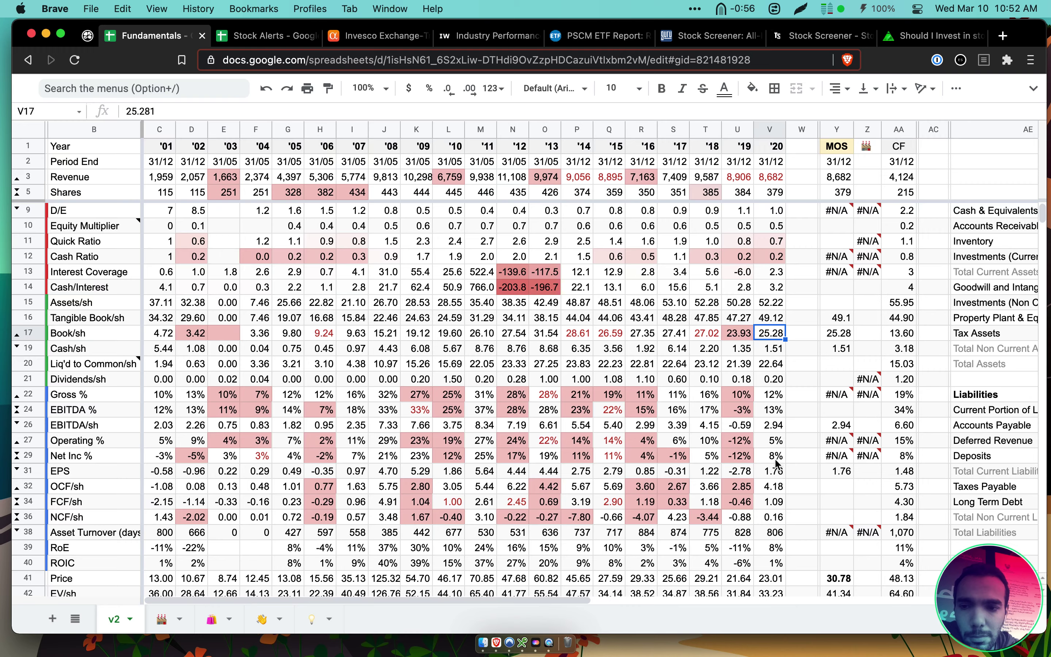
{"action": "left_click", "coordinate": [777, 427]}
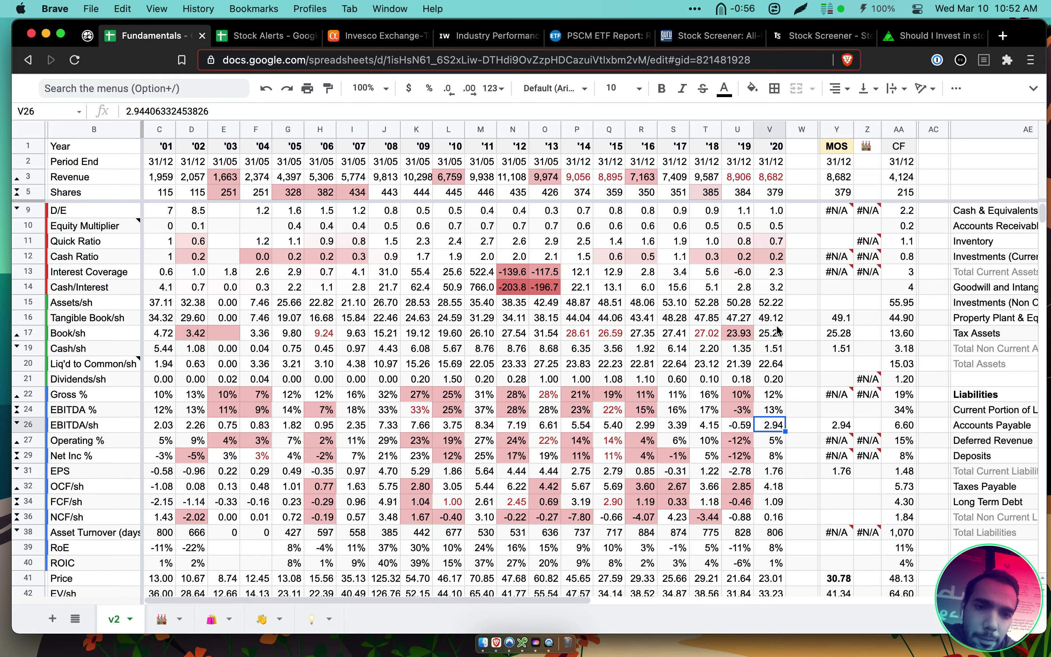
{"action": "left_click", "coordinate": [775, 379]}
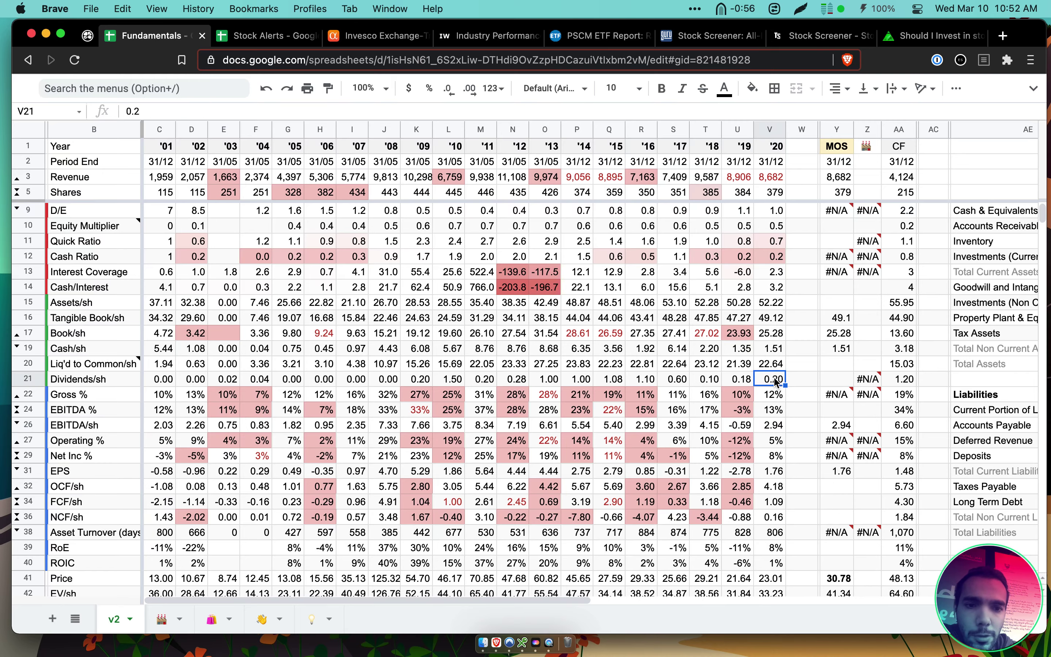
Compare Mosaic's '20 share price with its current price in the MOS column
{"action": "scroll", "coordinate": [776, 381], "scroll_direction": "down", "scroll_amount": 3}
{"action": "left_click", "coordinate": [836, 472]}
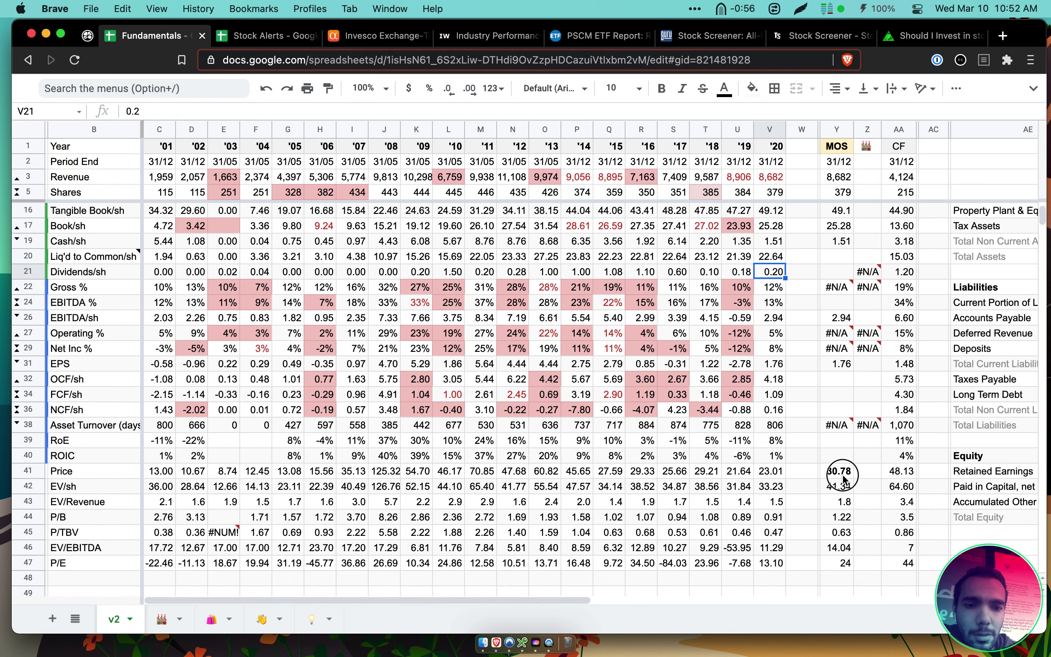
{"action": "left_click", "coordinate": [776, 476]}
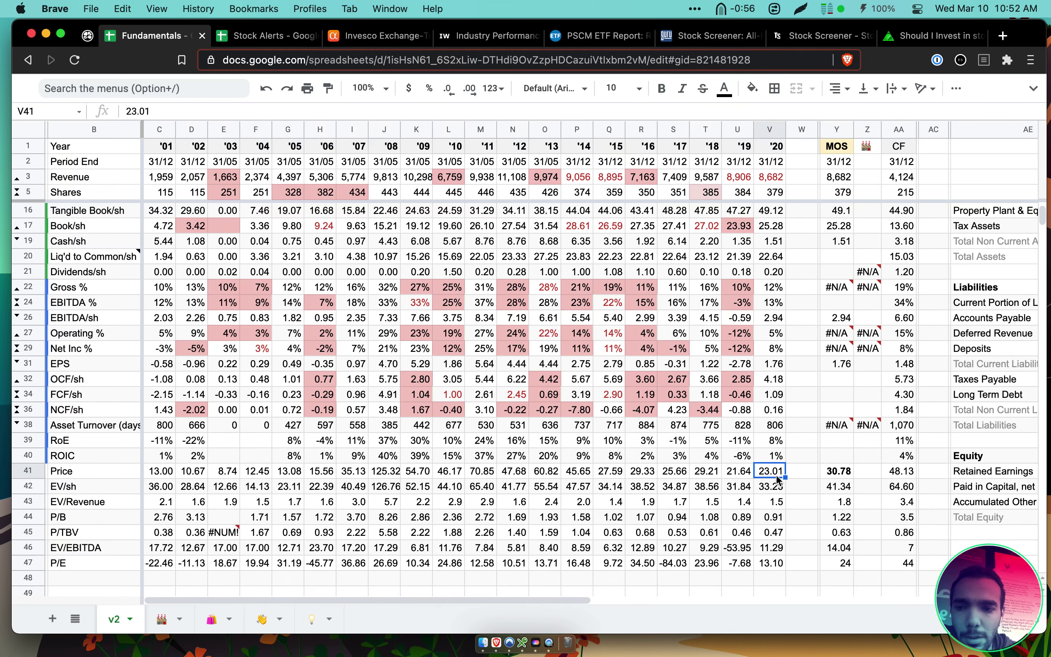
{"action": "left_click", "coordinate": [841, 475]}
{"action": "scroll", "coordinate": [840, 497], "scroll_direction": "down", "scroll_amount": 1}
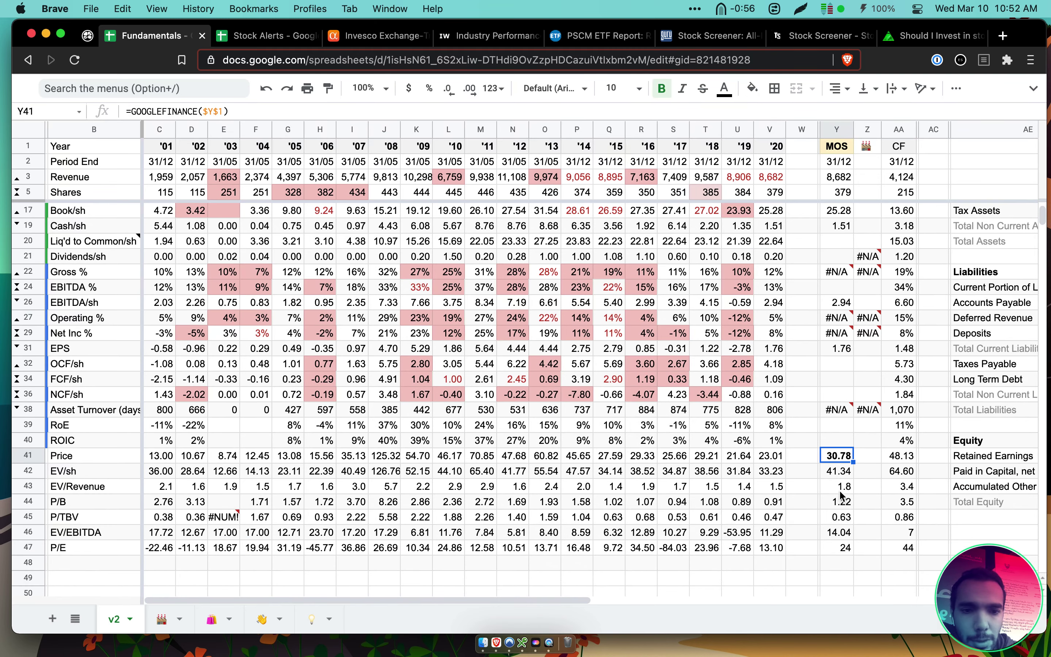
Examine Mosaic's current valuation rows from EV/sh through EV/Revenue, P/B, P/TBV and EV/EBITDA to P/E
{"action": "left_click", "coordinate": [847, 475]}
{"action": "left_click", "coordinate": [848, 488]}
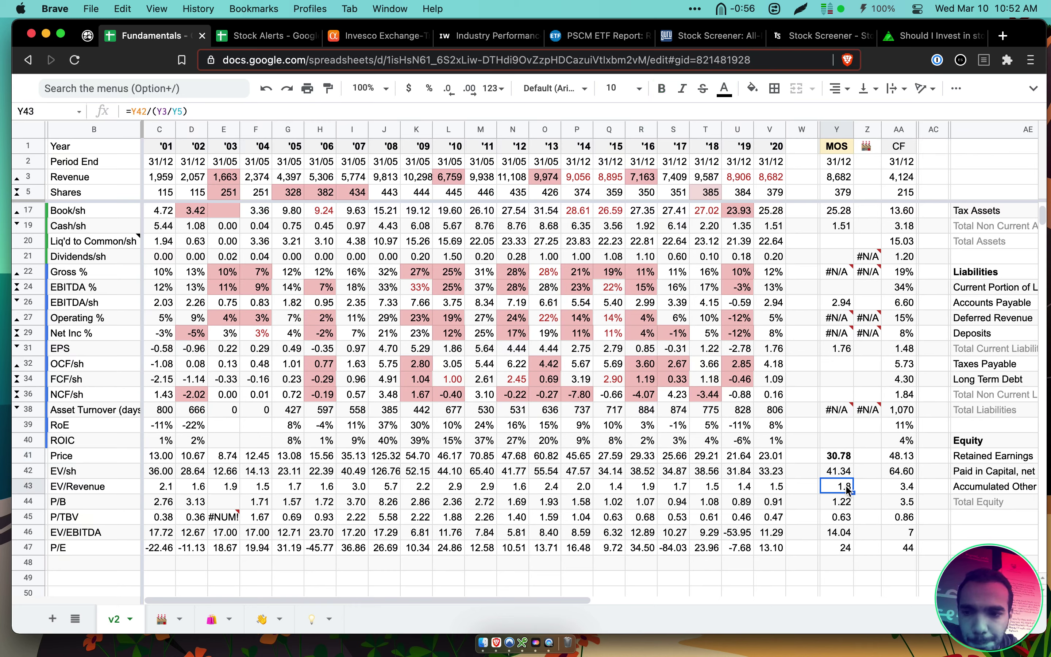
{"action": "left_click", "coordinate": [850, 505]}
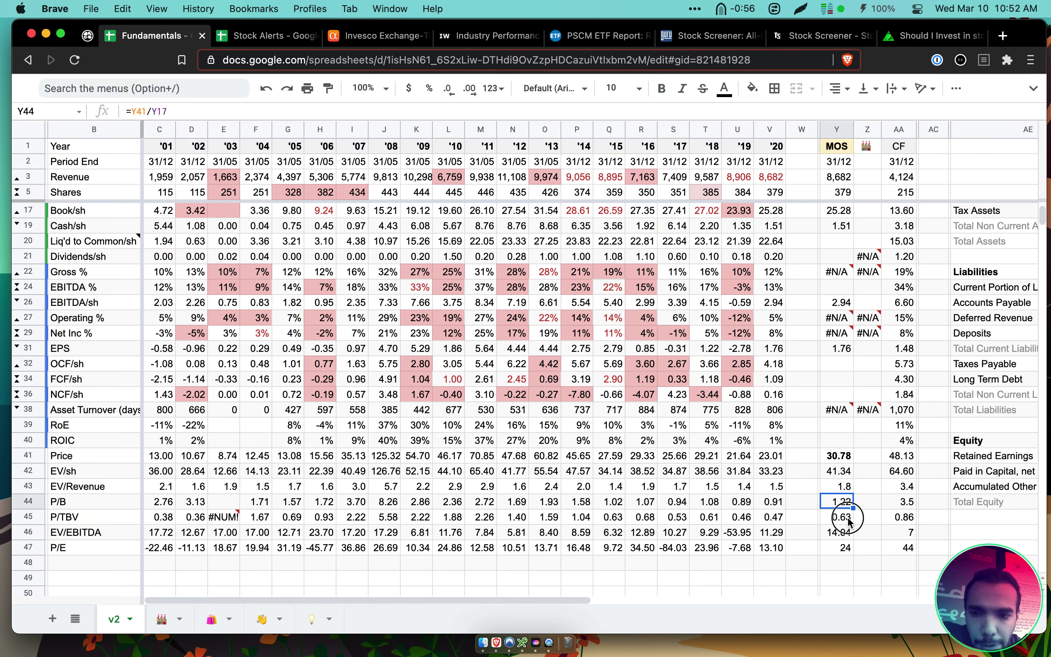
{"action": "left_click", "coordinate": [852, 520]}
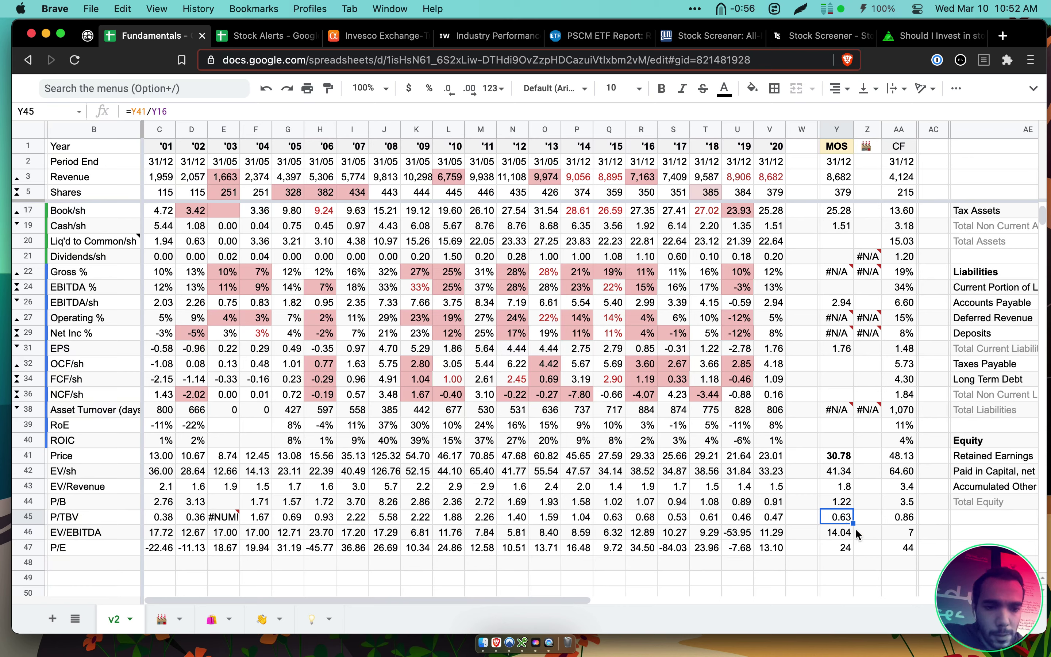
{"action": "left_click", "coordinate": [850, 533]}
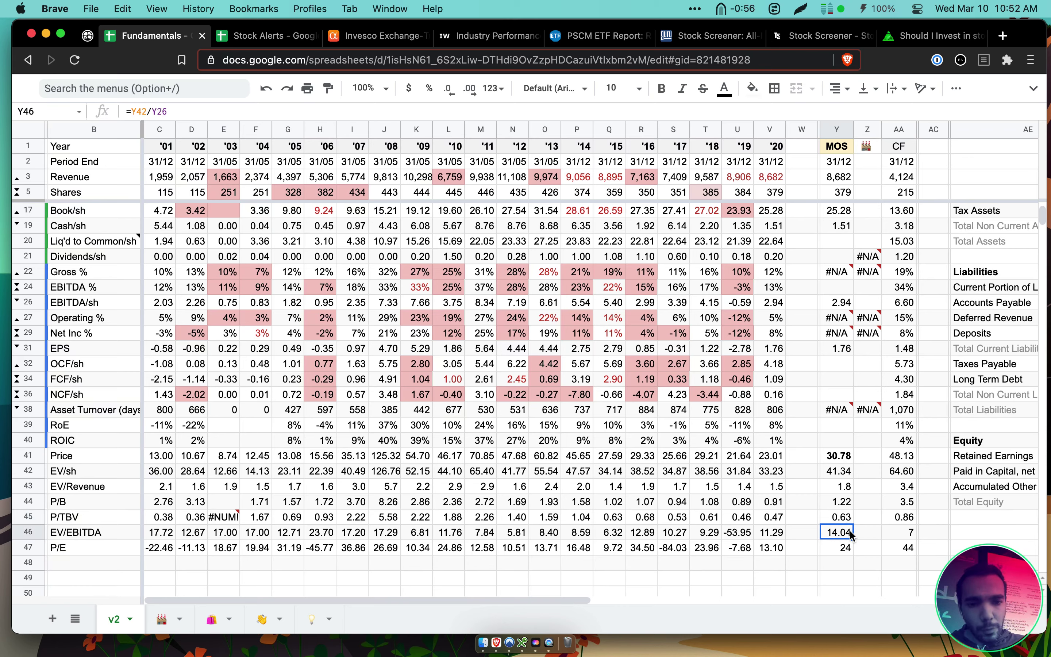
{"action": "left_click", "coordinate": [849, 548]}
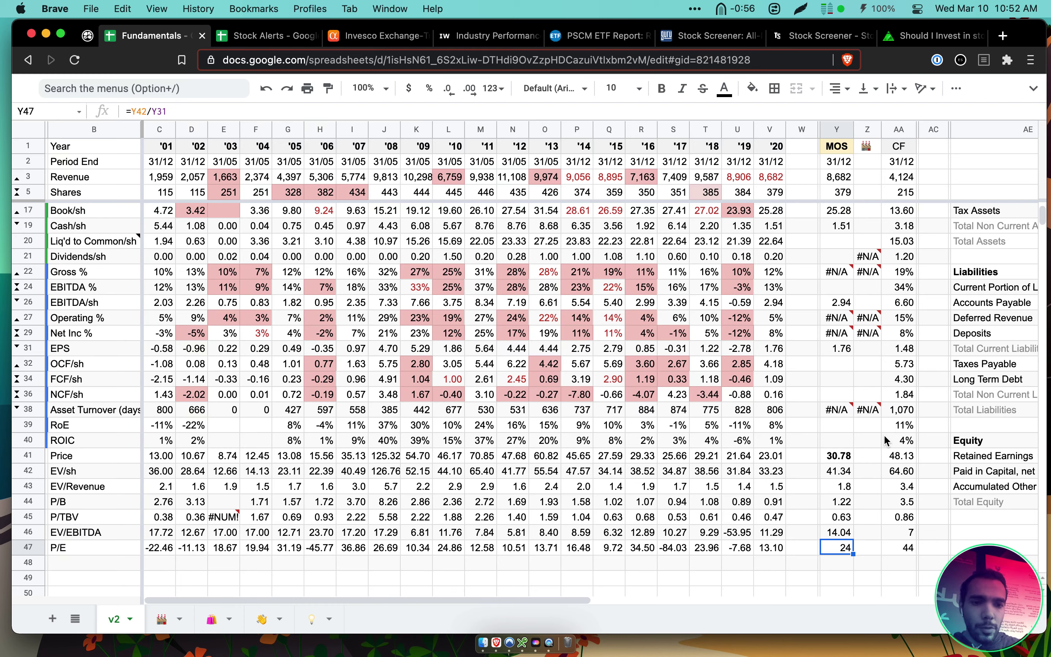
Compare the current EV/EBITDA and P/B multiples of Mosaic with those of CF
{"action": "key", "text": "Up"}
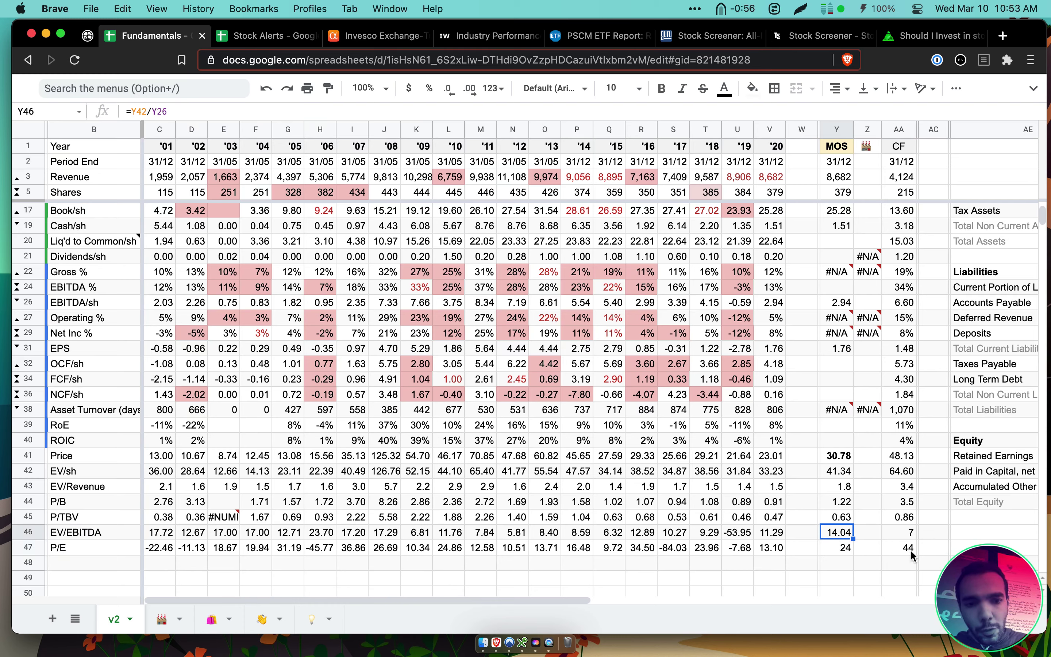
{"action": "key", "text": "Right"}
{"action": "key", "text": "Right"}
{"action": "key", "text": "Left"}
{"action": "key", "text": "Left"}
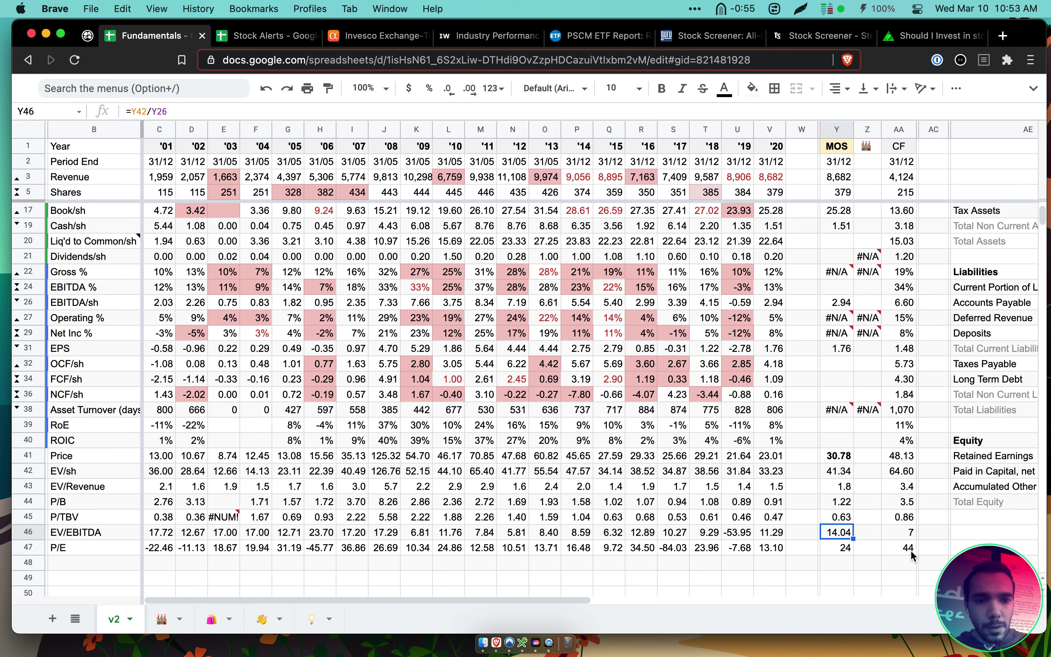
{"action": "key", "text": "Right"}
{"action": "key", "text": "Right"}
{"action": "key", "text": "Left"}
{"action": "key", "text": "Left"}
{"action": "key", "text": "Up"}
{"action": "key", "text": "Up"}
{"action": "key", "text": "Right"}
{"action": "key", "text": "Right"}
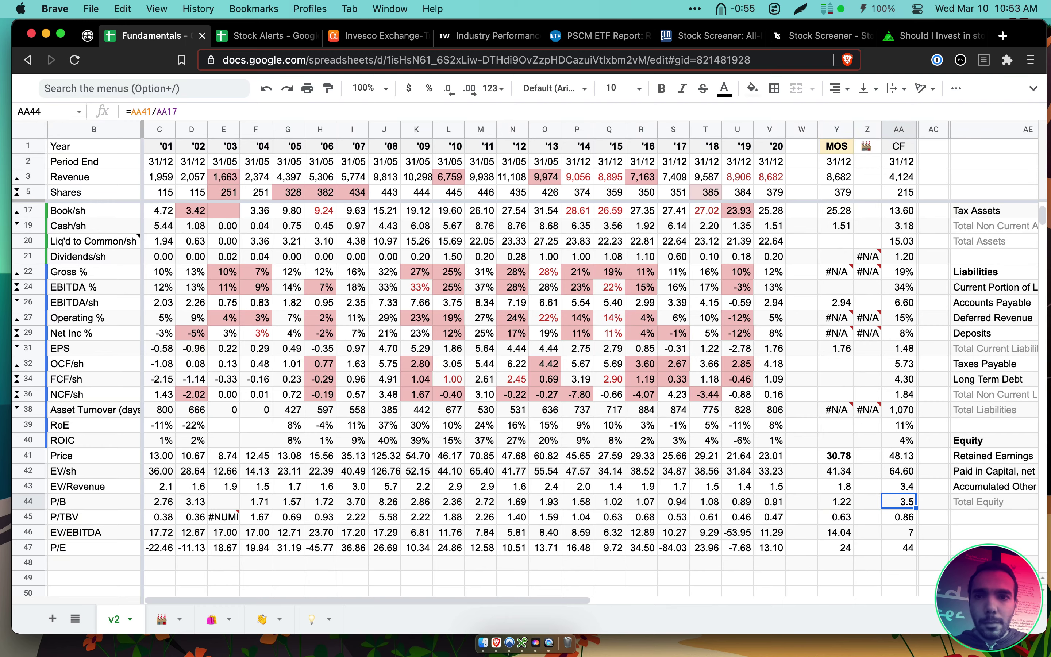
Open Mosaic's MOS chart on TradingView in a new tab and place that tab after the Invesco one
{"action": "key", "text": "super+t"}
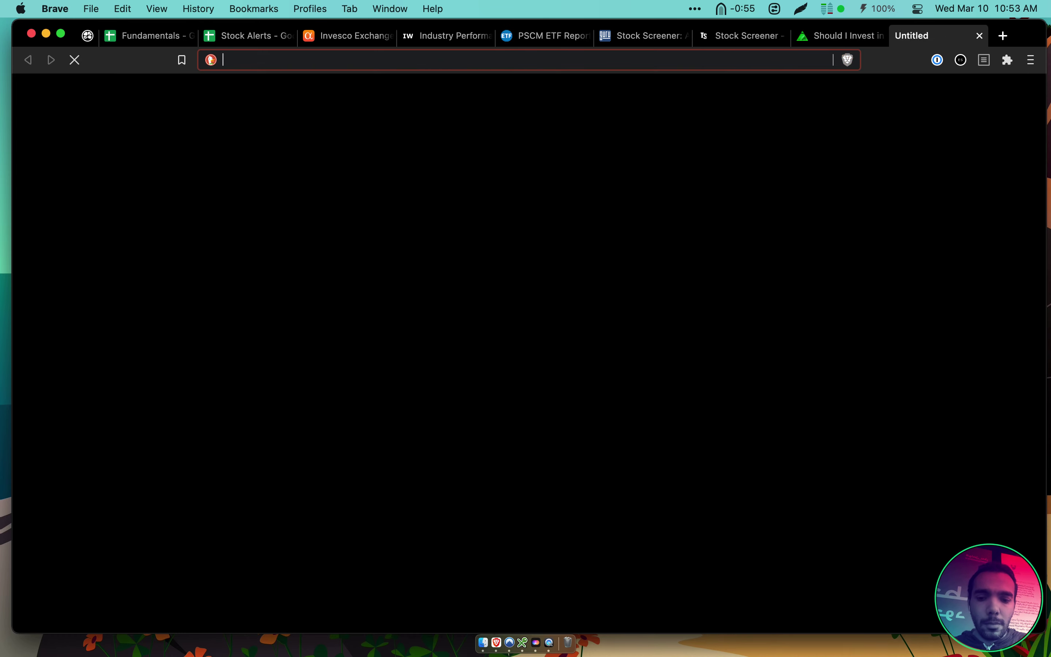
{"action": "type", "text": "tv"}
{"action": "key", "text": "Tab"}
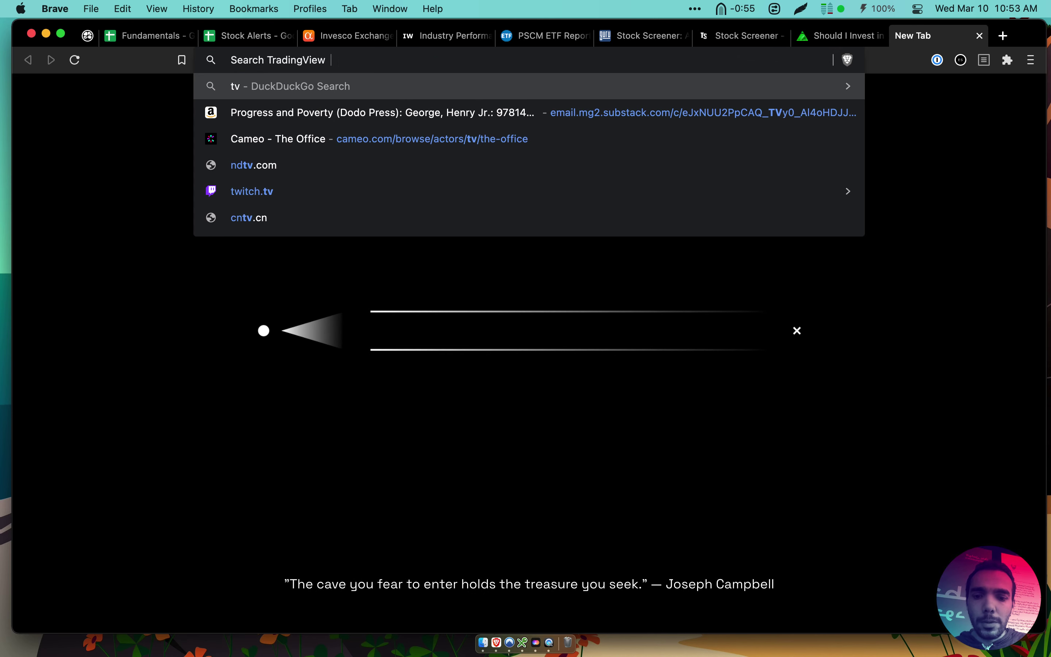
{"action": "left_click", "coordinate": [130, 36]}
{"action": "left_click", "coordinate": [939, 38]}
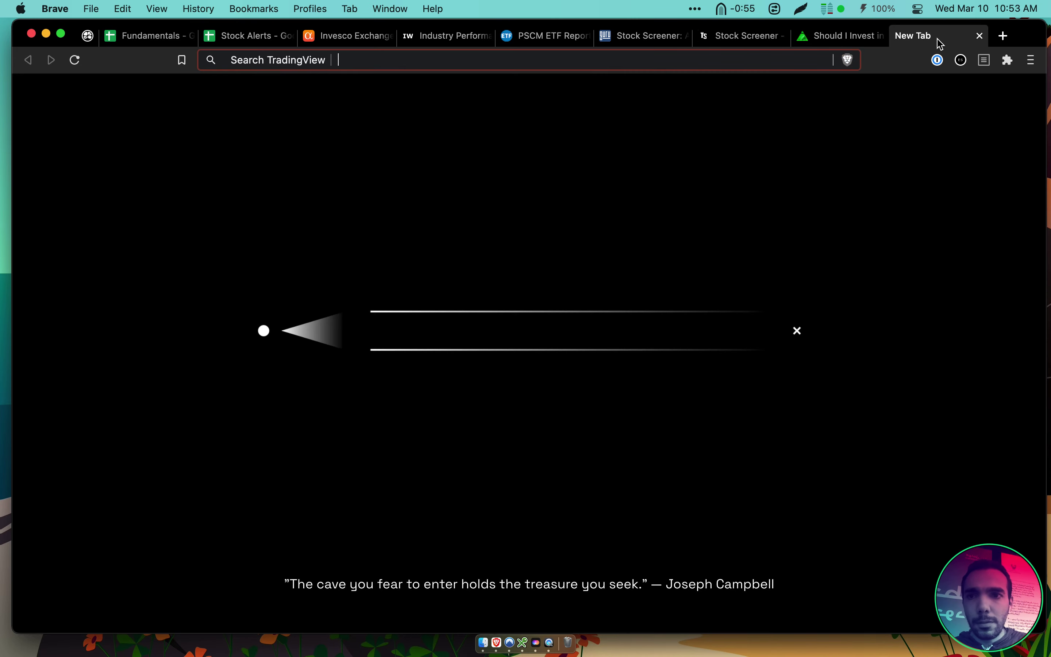
{"action": "type", "text": "moc"}
{"action": "key", "text": "Return"}
{"action": "left_click_drag", "start_coordinate": [938, 44], "coordinate": [408, 39]}
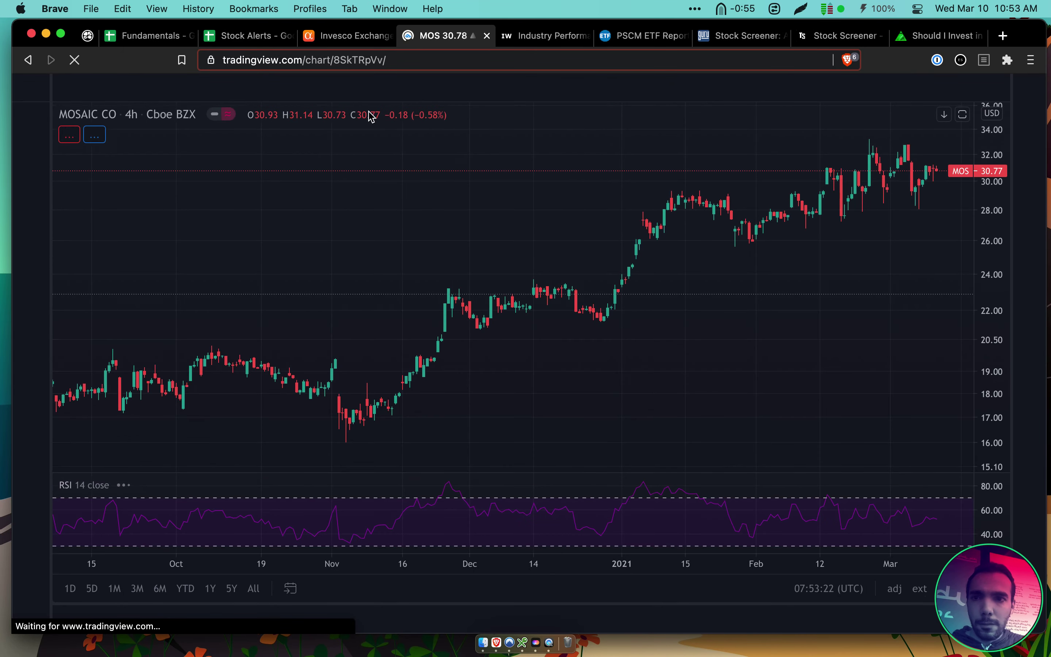
Overlay CF Industries Holdings on the Mosaic chart and compare the two stocks' performance over the three-month range
{"action": "left_click", "coordinate": [271, 88]}
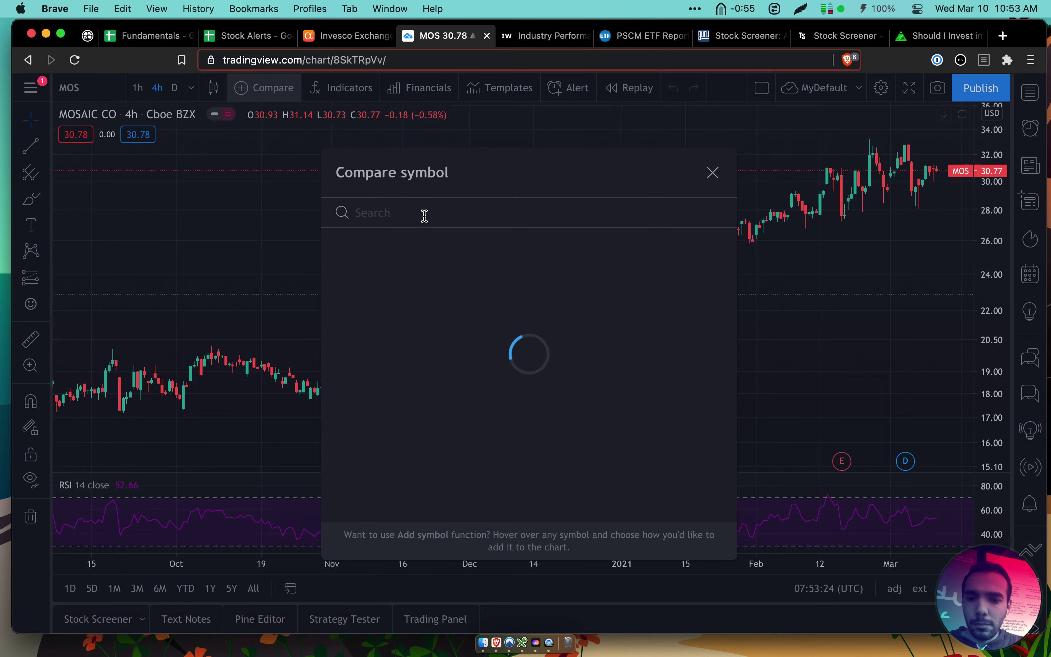
{"action": "type", "text": "CF"}
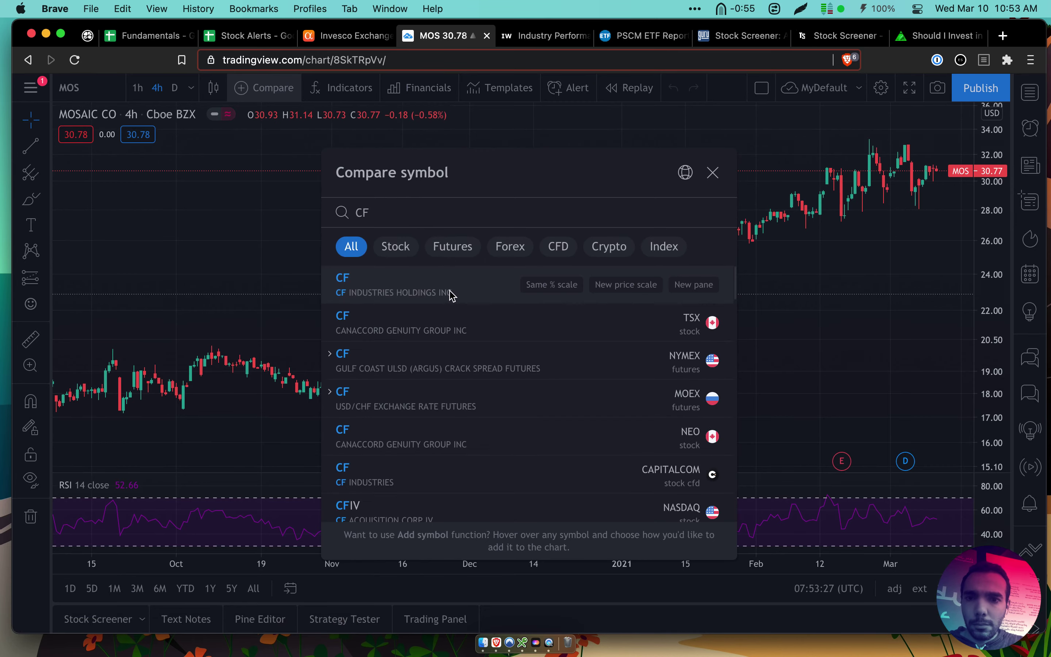
{"action": "left_click", "coordinate": [454, 292]}
{"action": "left_click", "coordinate": [712, 173]}
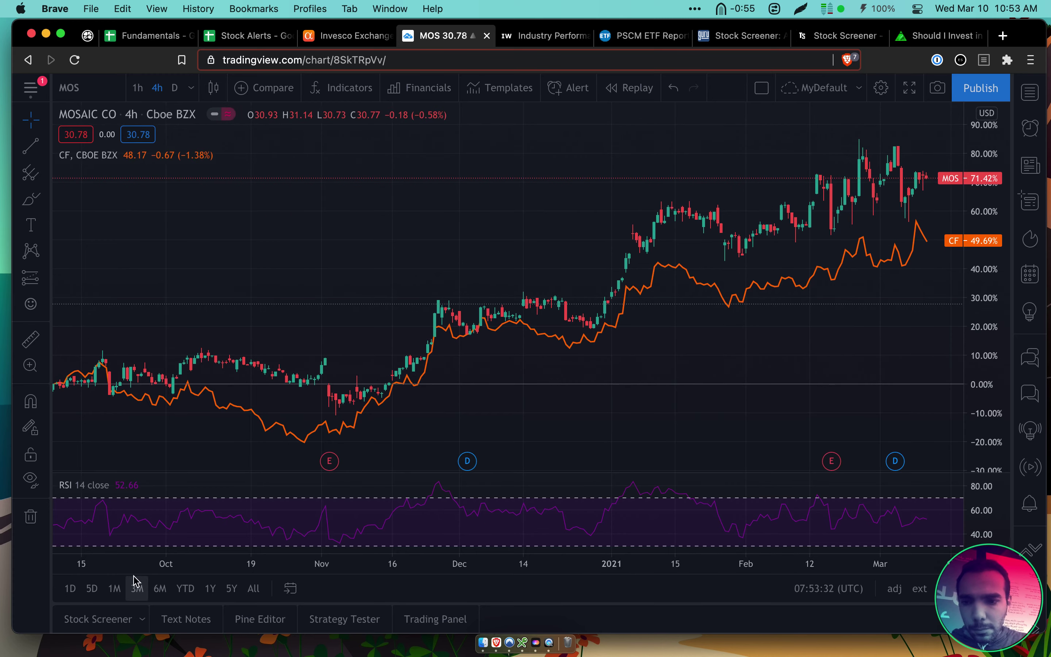
{"action": "left_click", "coordinate": [137, 589]}
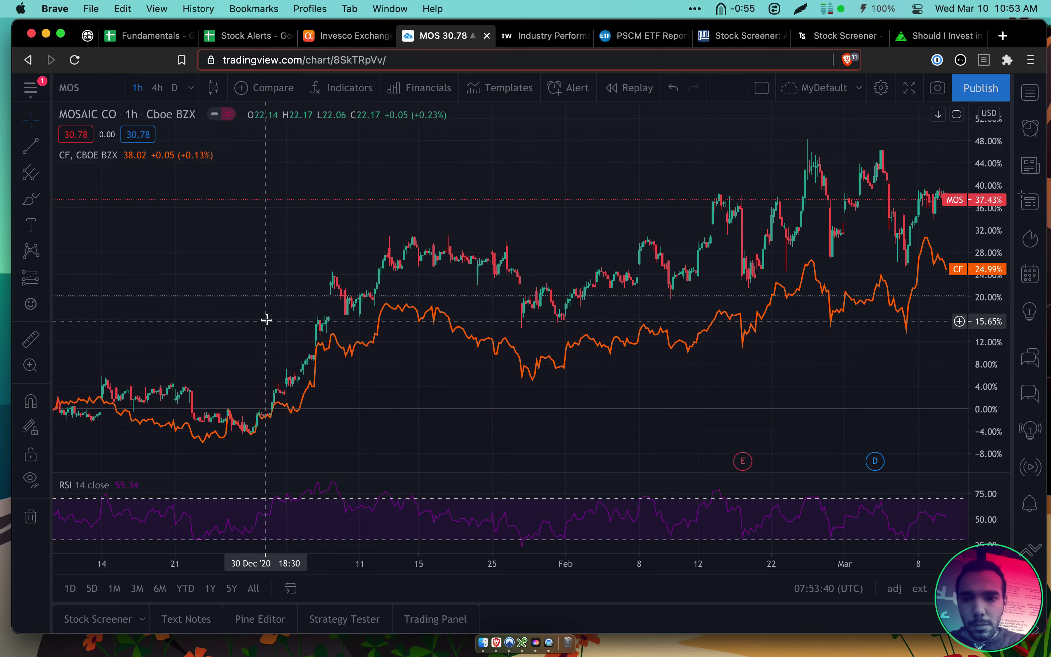
{"action": "left_click_drag", "start_coordinate": [265, 317], "coordinate": [101, 333]}
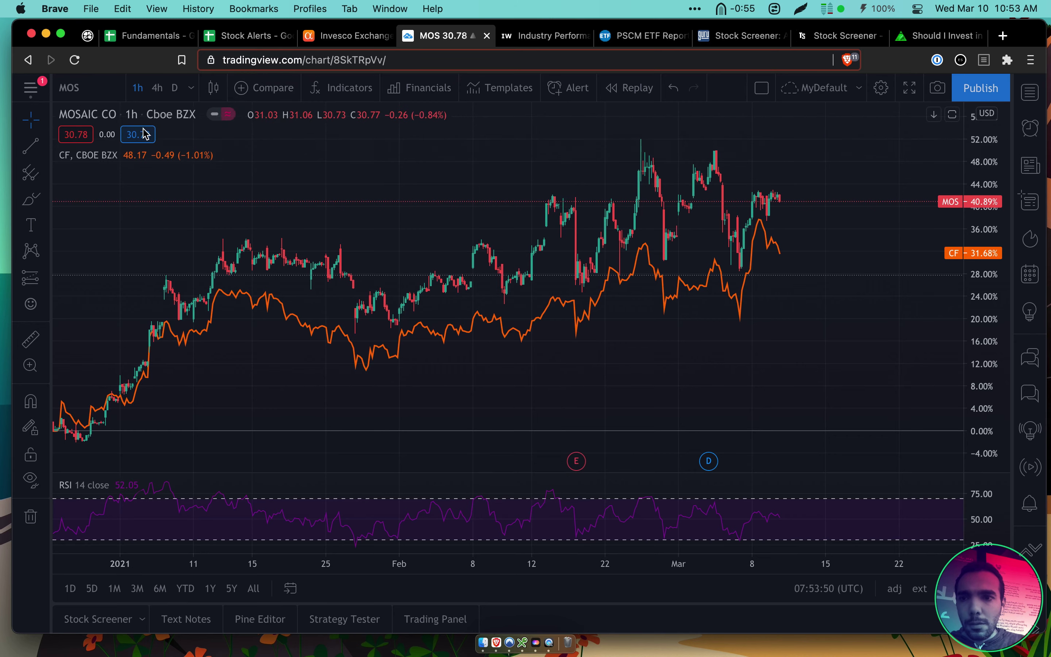
Remove the CF comparison from the Mosaic chart and set the chart interval to 4 hours
{"action": "mouse_move", "coordinate": [131, 157]}
{"action": "left_click", "coordinate": [172, 155]}
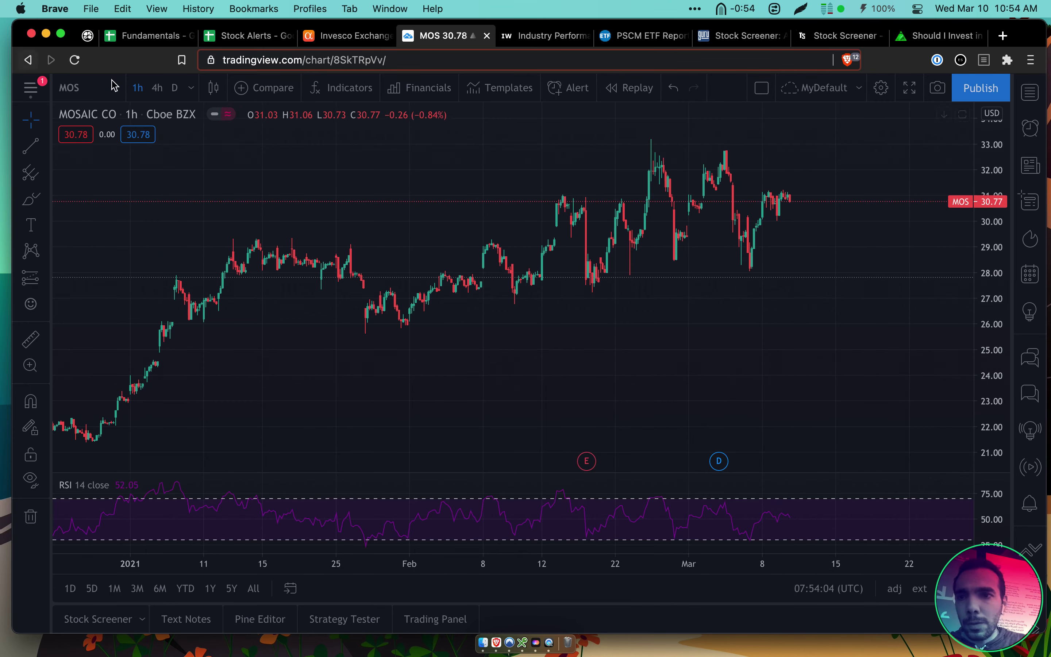
{"action": "left_click", "coordinate": [158, 88]}
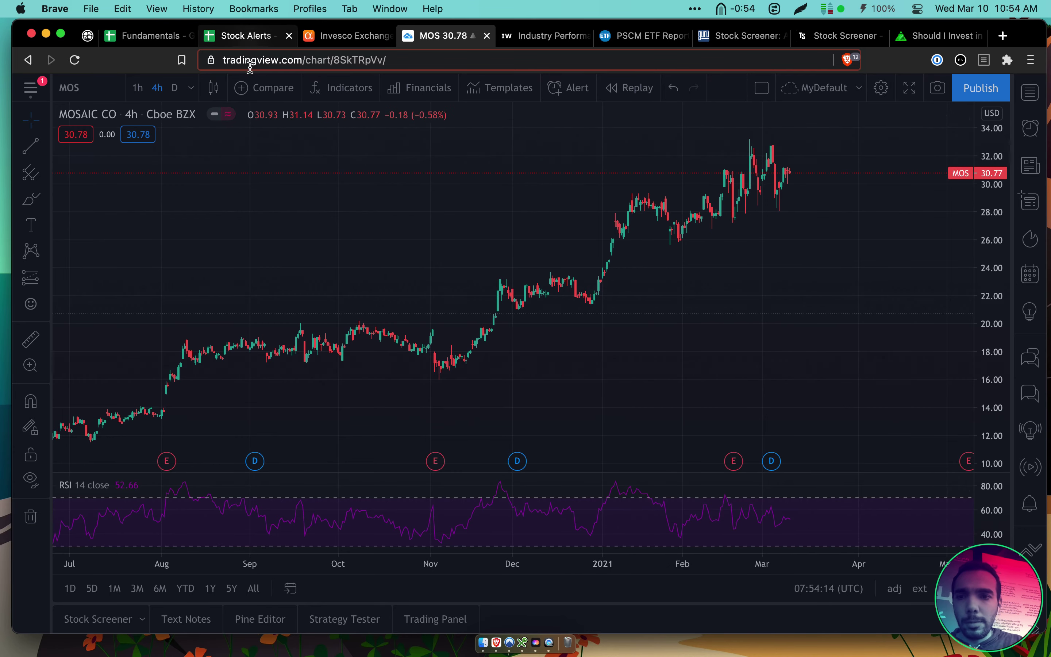
Add ticker MOS with a target of $28.00 to the next free row of the Stock Alerts sheet and close that sheet's tab
{"action": "left_click", "coordinate": [243, 36]}
{"action": "left_click", "coordinate": [142, 391]}
{"action": "type", "text": "MOS"}
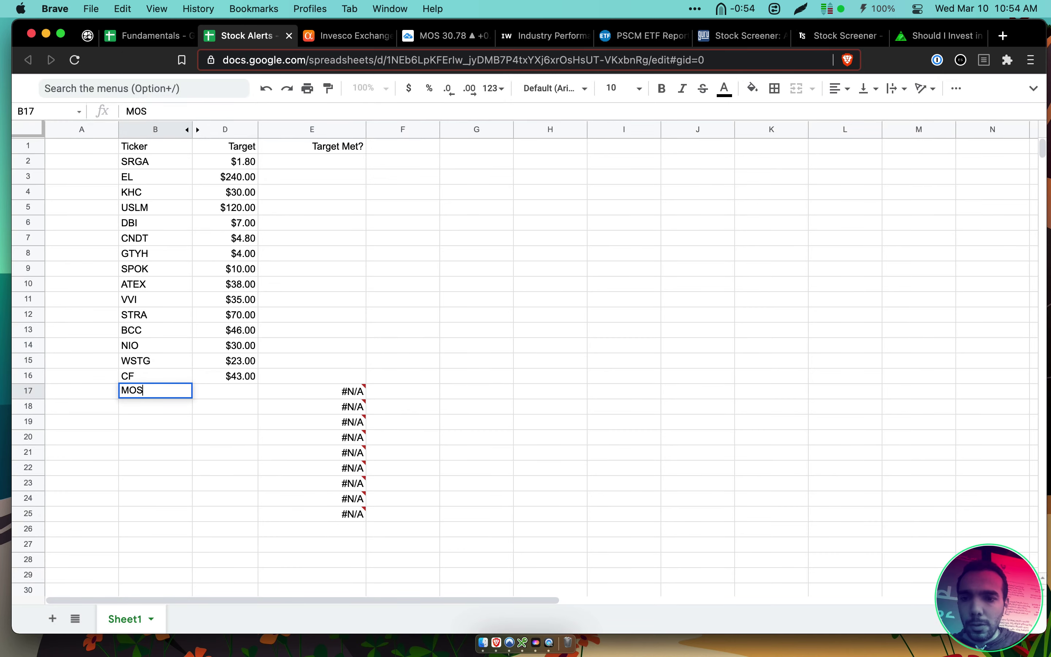
{"action": "key", "text": "Tab"}
{"action": "type", "text": "28"}
{"action": "key", "text": "Tab"}
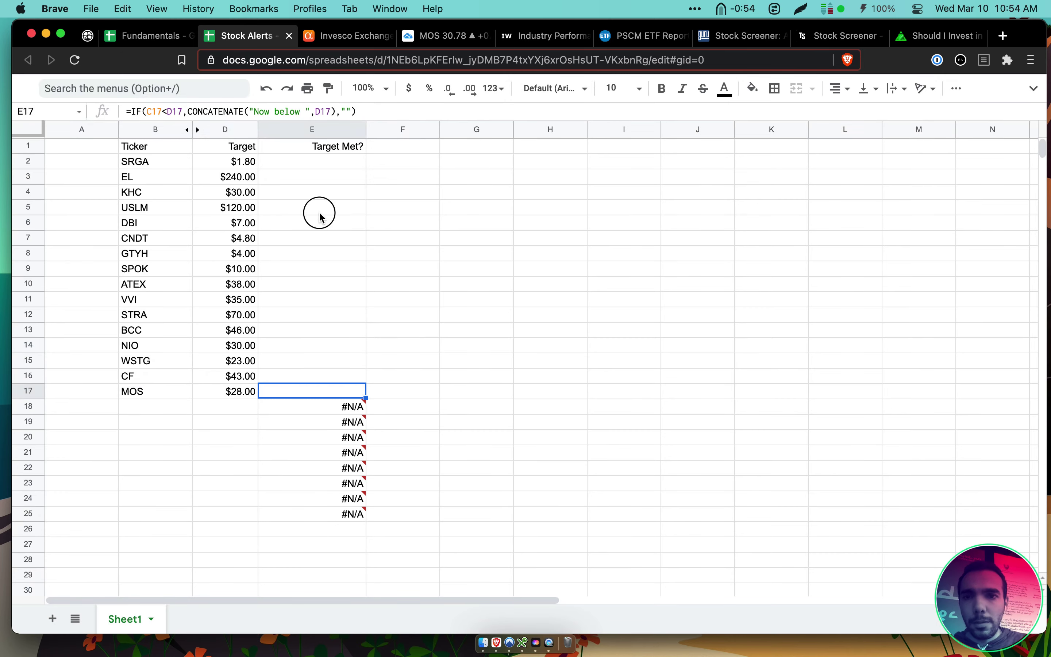
{"action": "left_click", "coordinate": [319, 213]}
{"action": "key", "text": "super+w"}
Add a MOS entry after CF in the Roam company reviews with the sub-note "Debt situation better than CF, D/E = 1"
{"action": "left_click", "coordinate": [167, 36]}
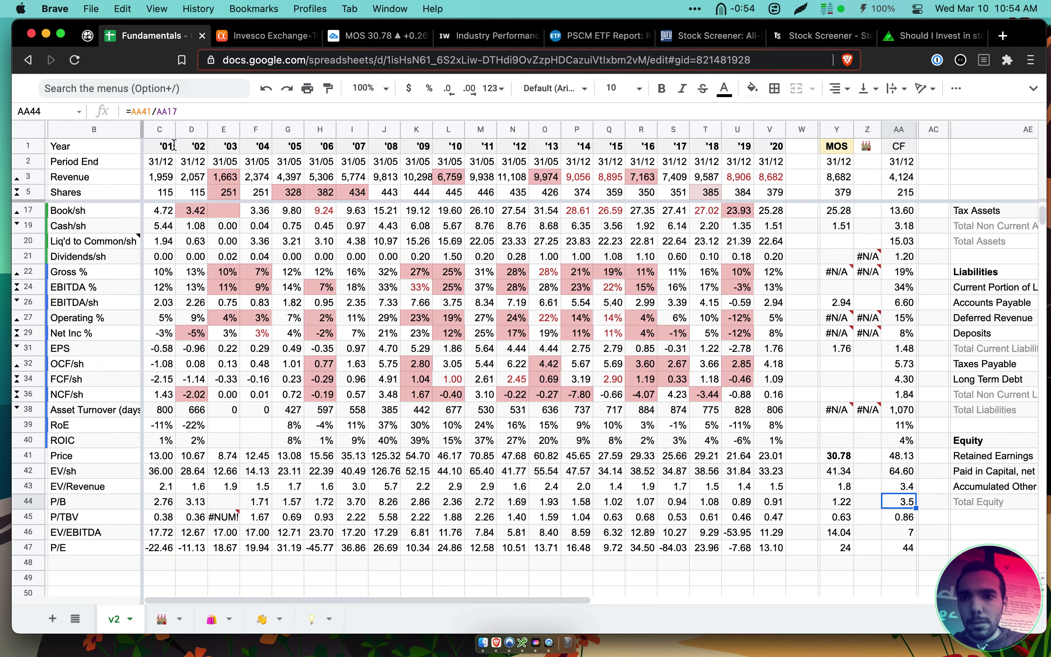
{"action": "left_click", "coordinate": [87, 37]}
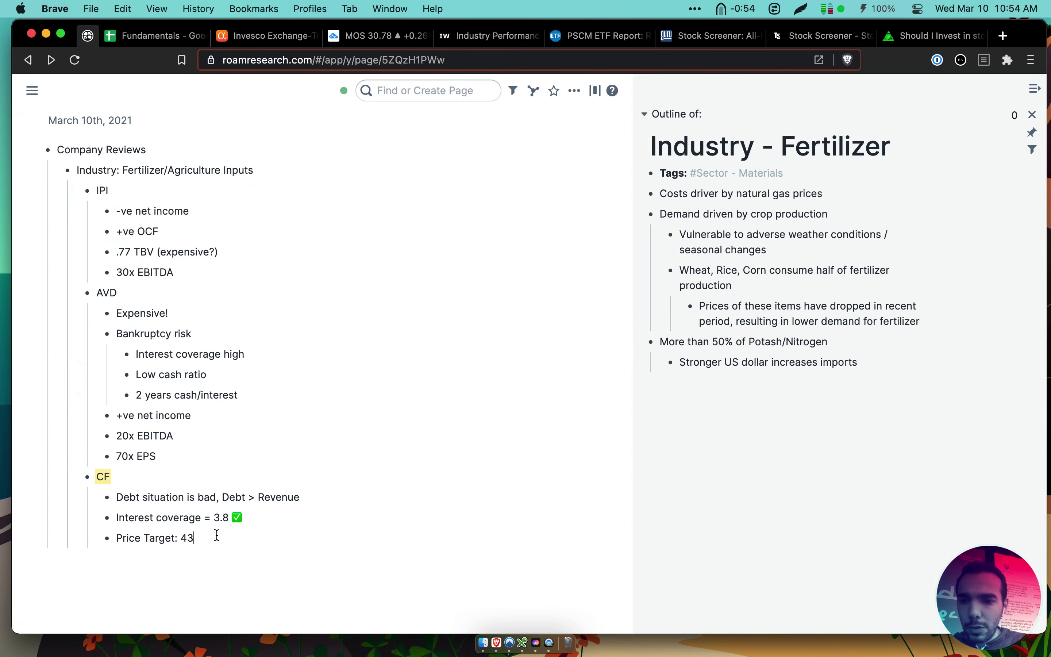
{"action": "key", "text": "Return"}
{"action": "key", "text": "shift+Tab"}
{"action": "type", "text": "MOS"}
{"action": "key", "text": "Return"}
{"action": "key", "text": "Tab"}
{"action": "type", "text": "De"}
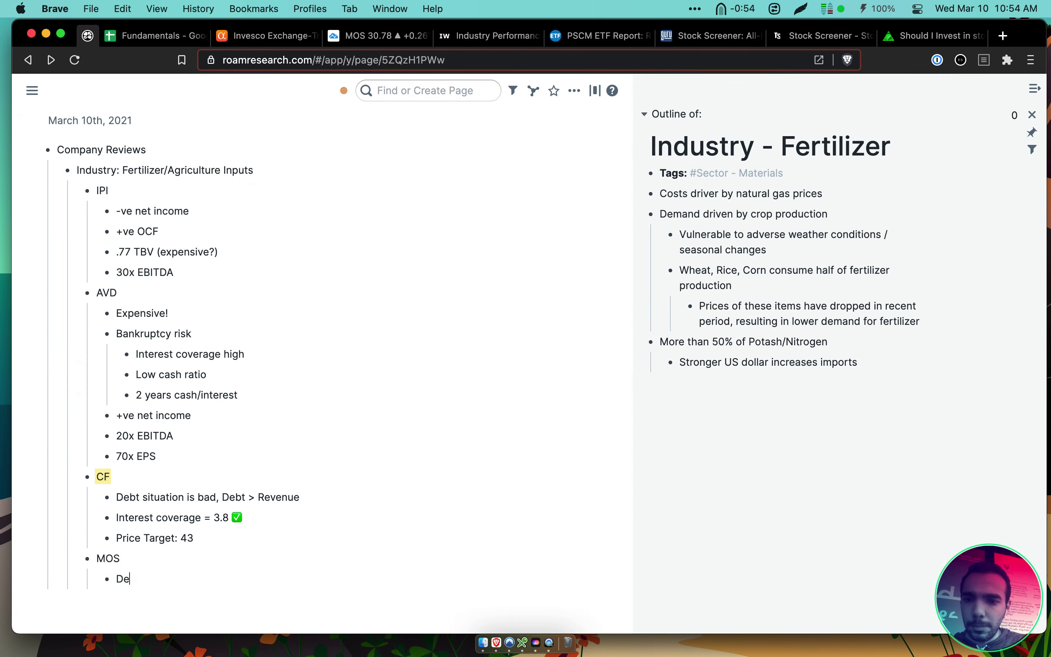
{"action": "type", "text": "but"}
{"action": "type", "text": "ituation "}
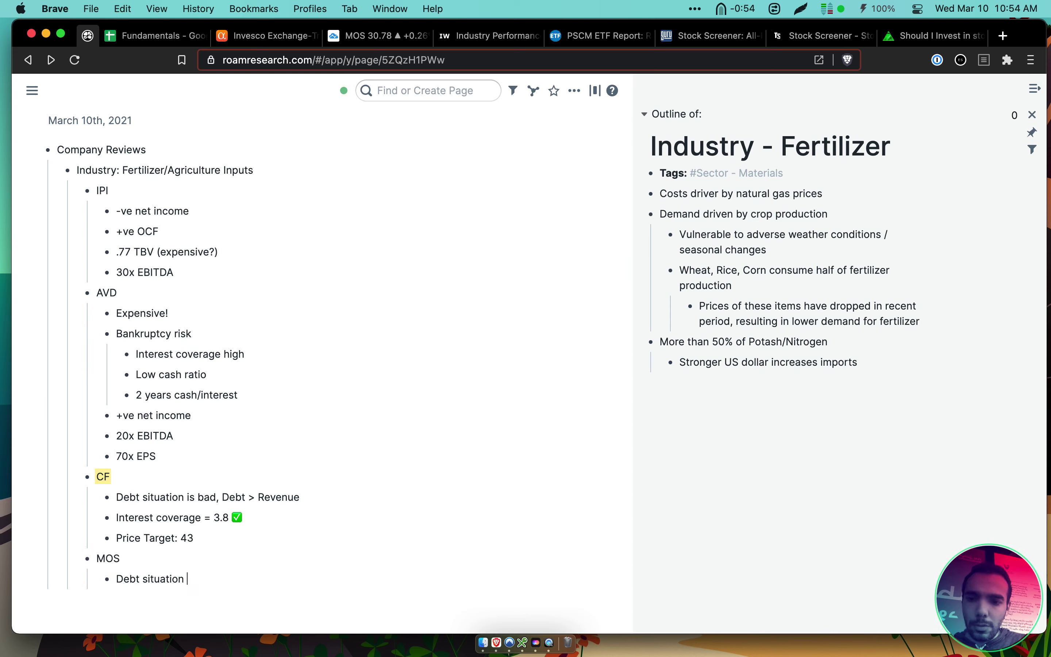
{"action": "type", "text": "g"}
{"action": "key", "text": "BackSpace"}
{"action": "type", "text": "better than CF, D"}
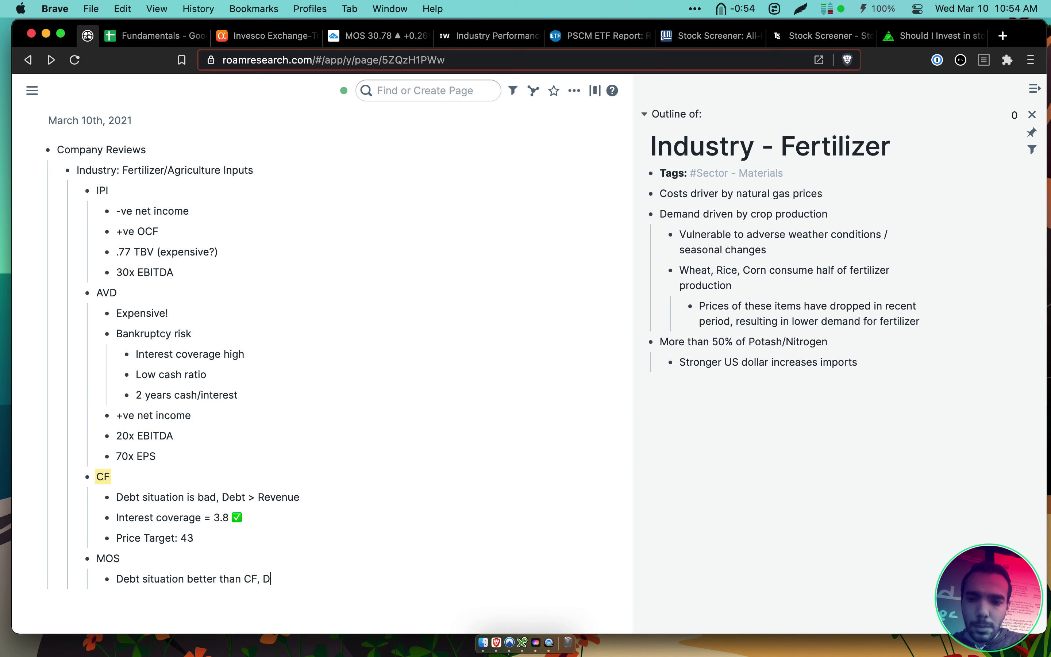
{"action": "type", "text": "/E = 1"}
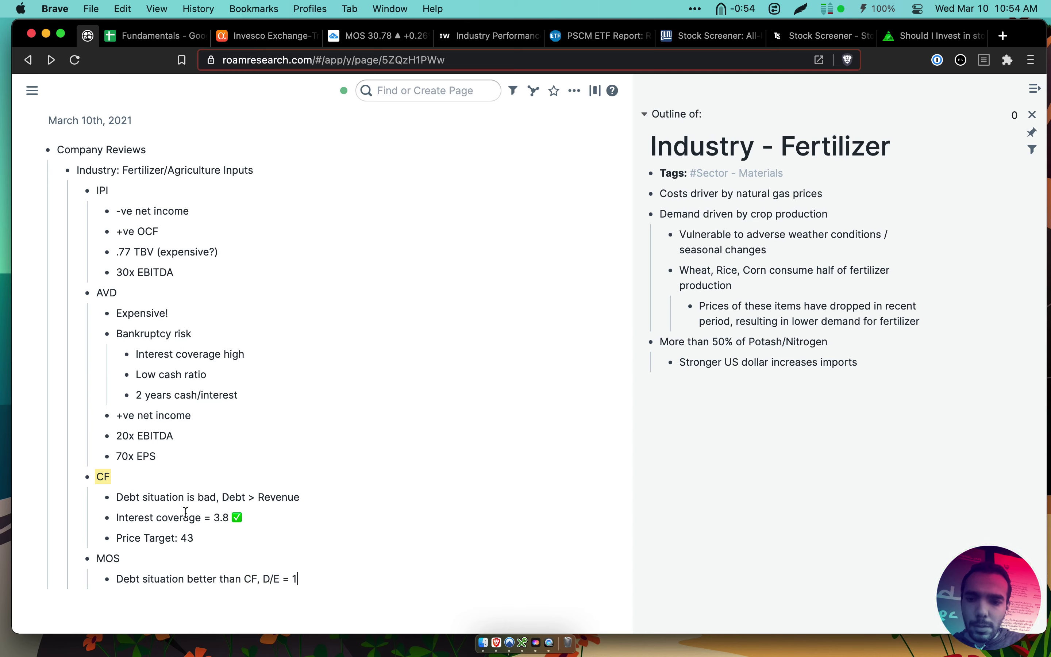
Add the note "Interest coverage ~3" beneath the MOS entry's debt note
{"action": "key", "text": "Return"}
{"action": "type", "text": "Interest"}
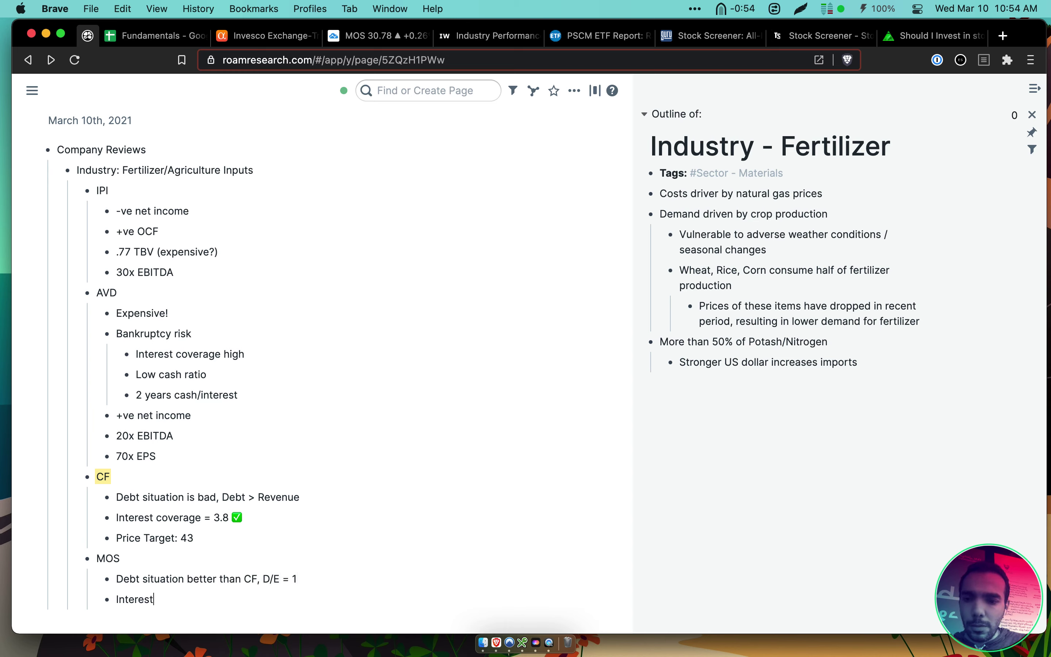
{"action": "type", "text": " coverage"}
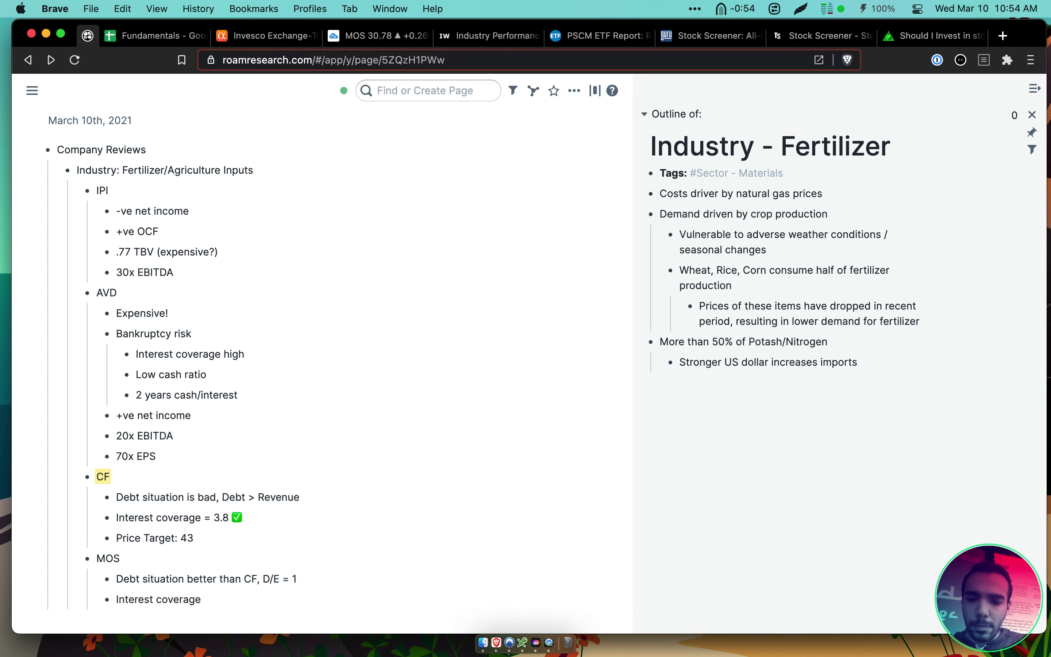
{"action": "type", "text": " rough"}
{"action": "key", "text": "BackSpace"}
{"action": "key", "text": "BackSpace"}
{"action": "key", "text": "BackSpace"}
{"action": "key", "text": "BackSpace"}
{"action": "key", "text": "BackSpace"}
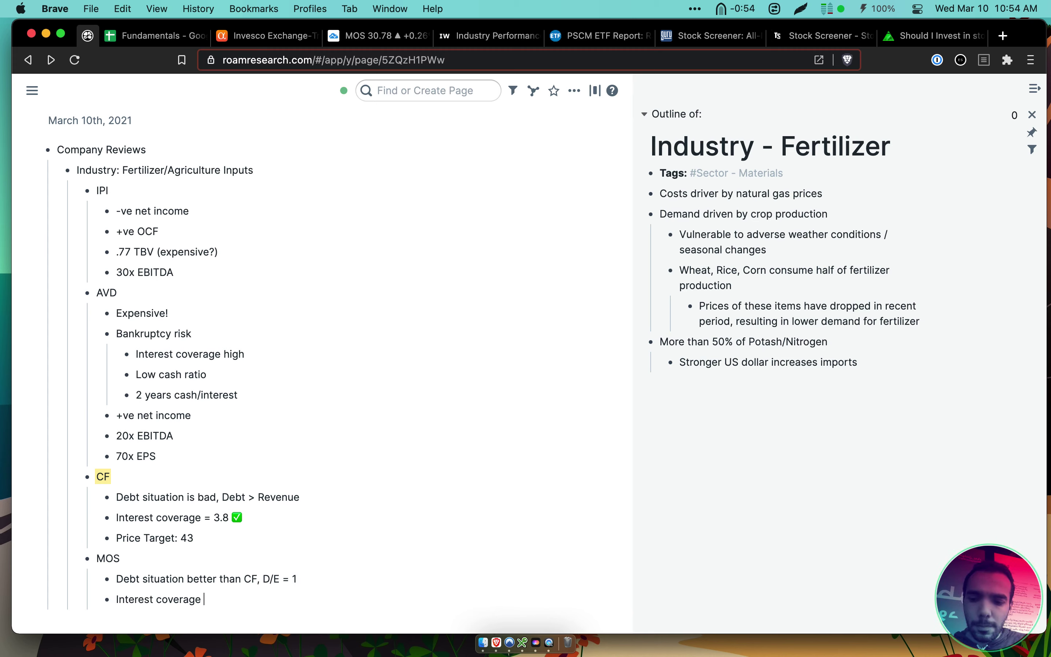
{"action": "type", "text": "~2"}
{"action": "key", "text": "BackSpace"}
{"action": "key", "text": "Return"}
{"action": "key", "text": "BackSpace"}
{"action": "type", "text": "3"}
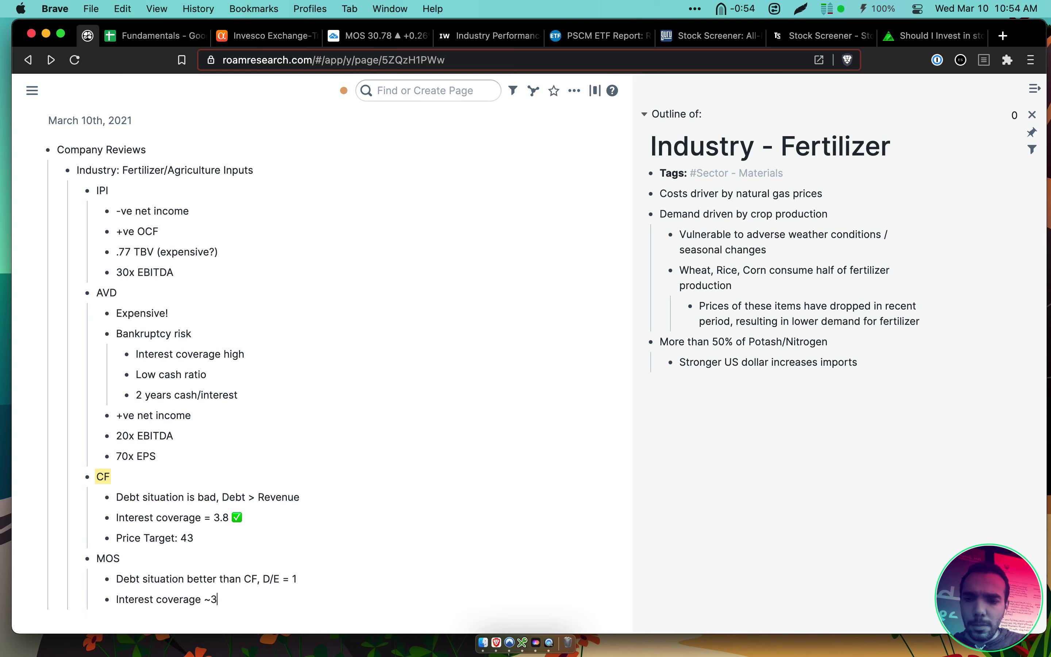
Check Mosaic's current EV/EBITDA in the Fundamentals sheet and add the note "14x EBITDA" under MOS in Roam
{"action": "key", "text": "Return"}
{"action": "scroll", "coordinate": [228, 347], "scroll_direction": "down", "scroll_amount": 3}
{"action": "type", "text": "20"}
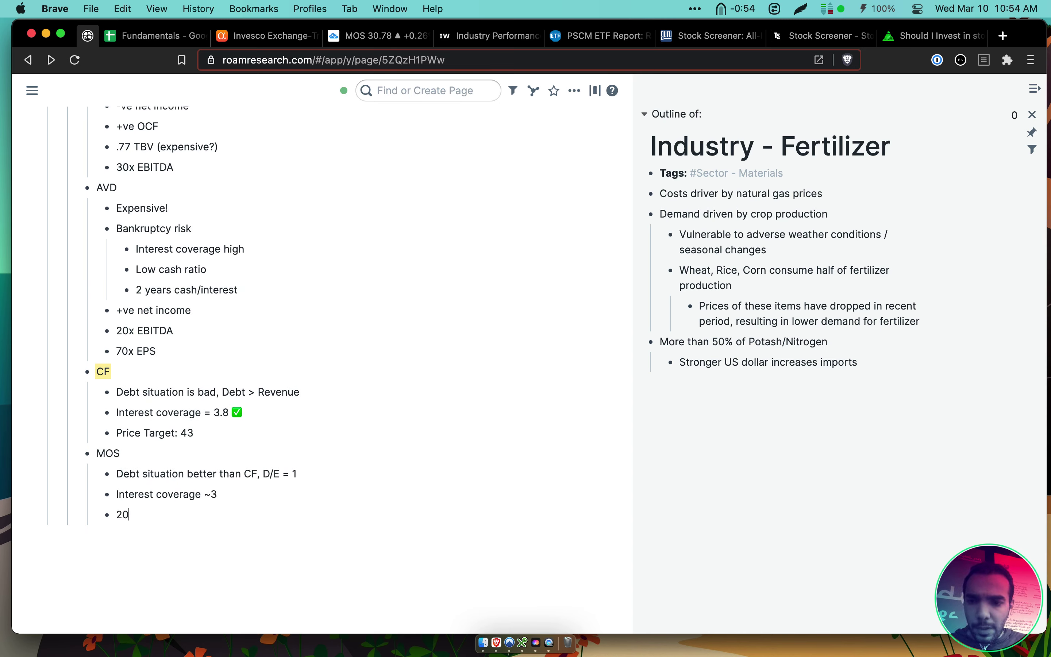
{"action": "key", "text": "BackSpace"}
{"action": "key", "text": "BackSpace"}
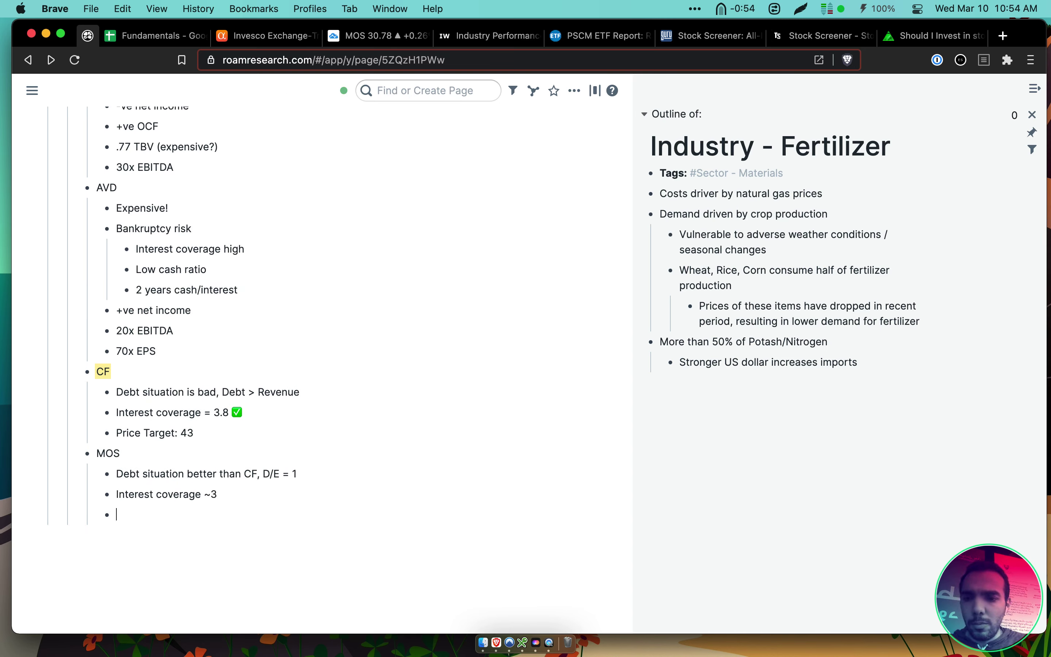
{"action": "left_click", "coordinate": [160, 41]}
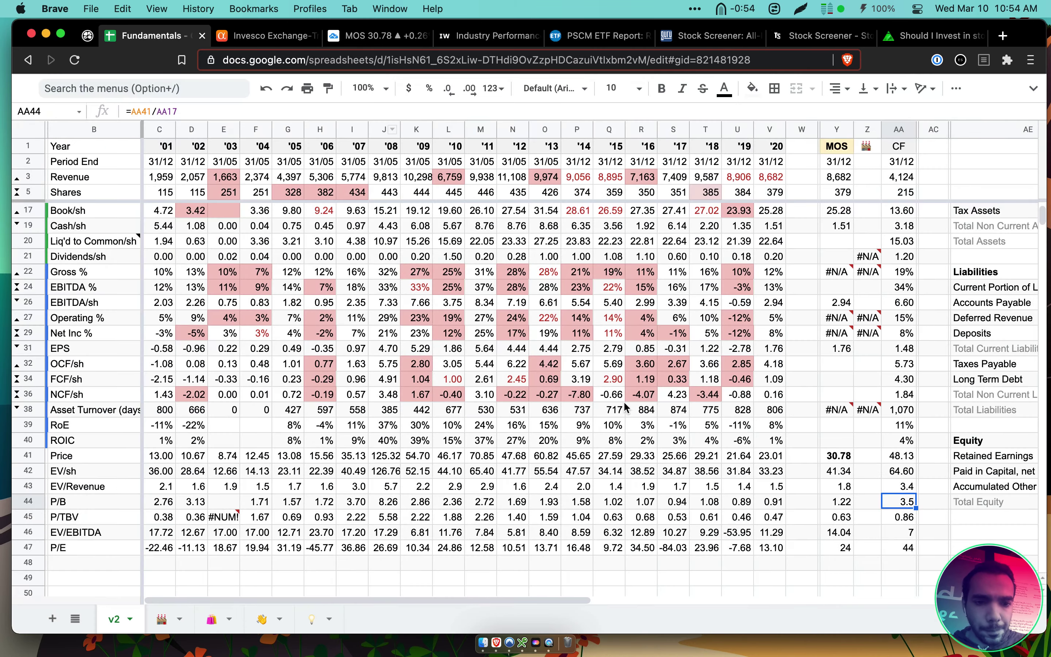
{"action": "left_click", "coordinate": [843, 538]}
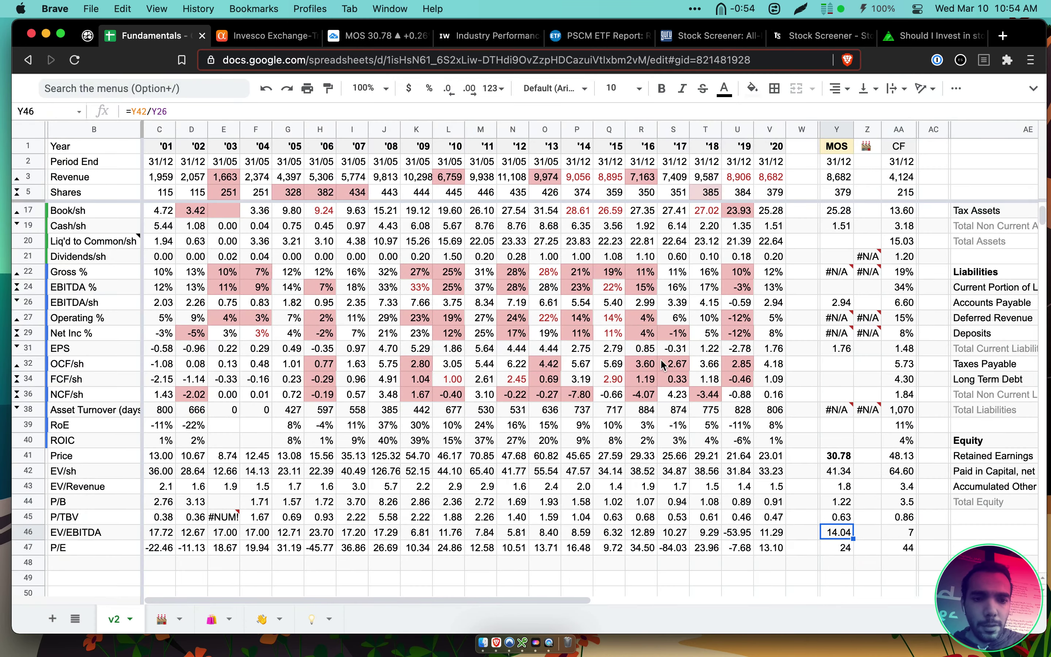
{"action": "left_click", "coordinate": [88, 36]}
{"action": "type", "text": "14x "}
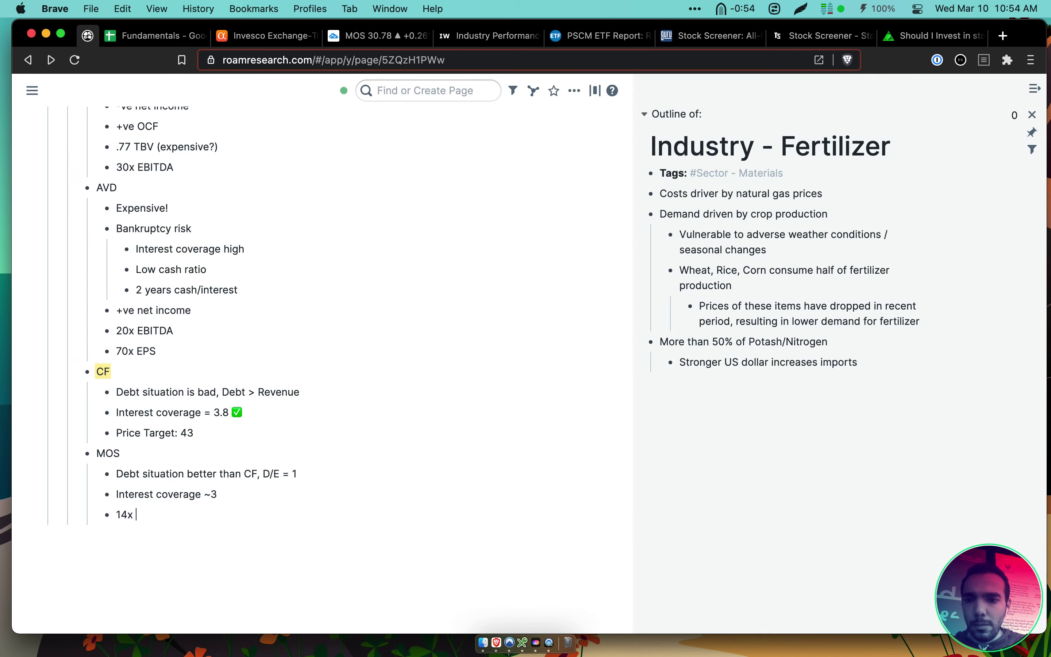
{"action": "type", "text": "EBITDA"}
{"action": "key", "text": "Return"}
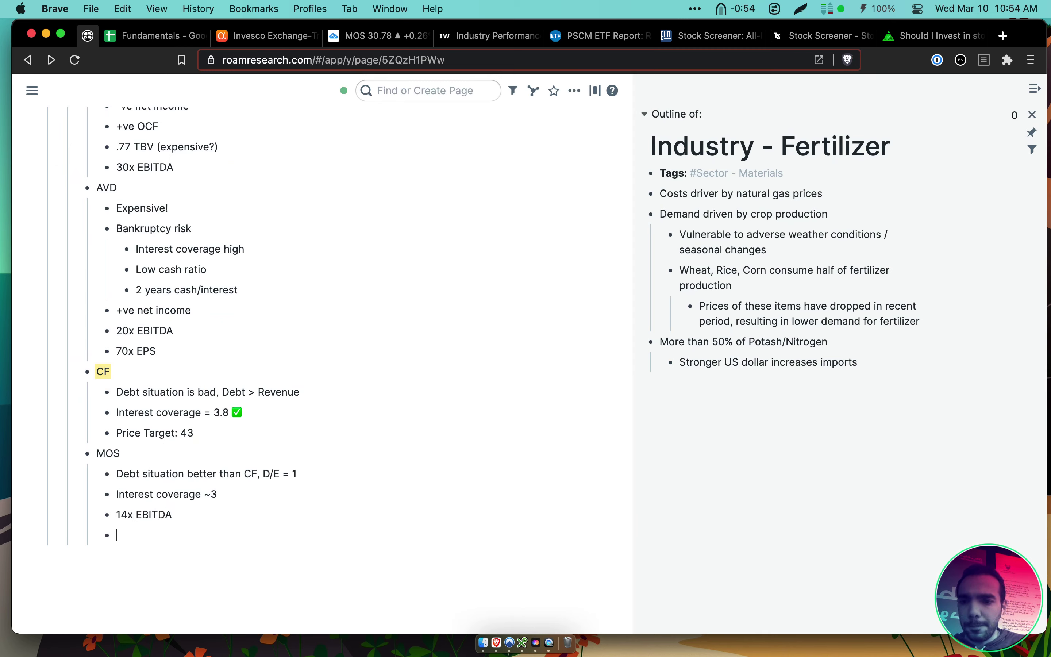
Add the note "Price Target: 28" as the last item under the MOS entry
{"action": "type", "text": "Pricate"}
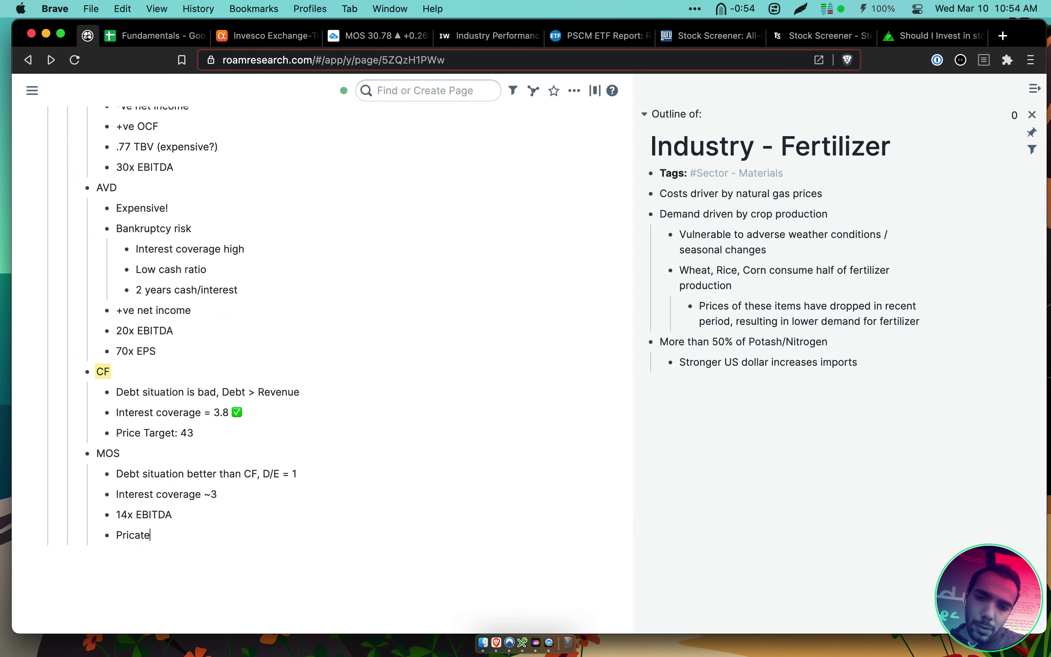
{"action": "key", "text": "BackSpace"}
{"action": "key", "text": "BackSpace"}
{"action": "key", "text": "BackSpace"}
{"action": "type", "text": "e TargeT:"}
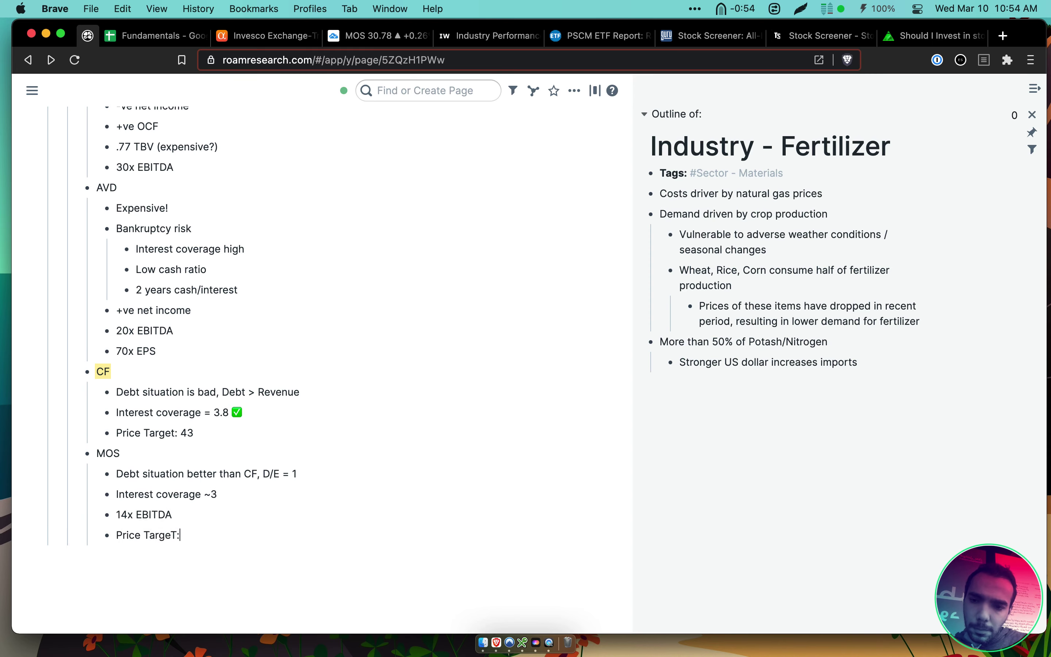
{"action": "type", "text": ": 28"}
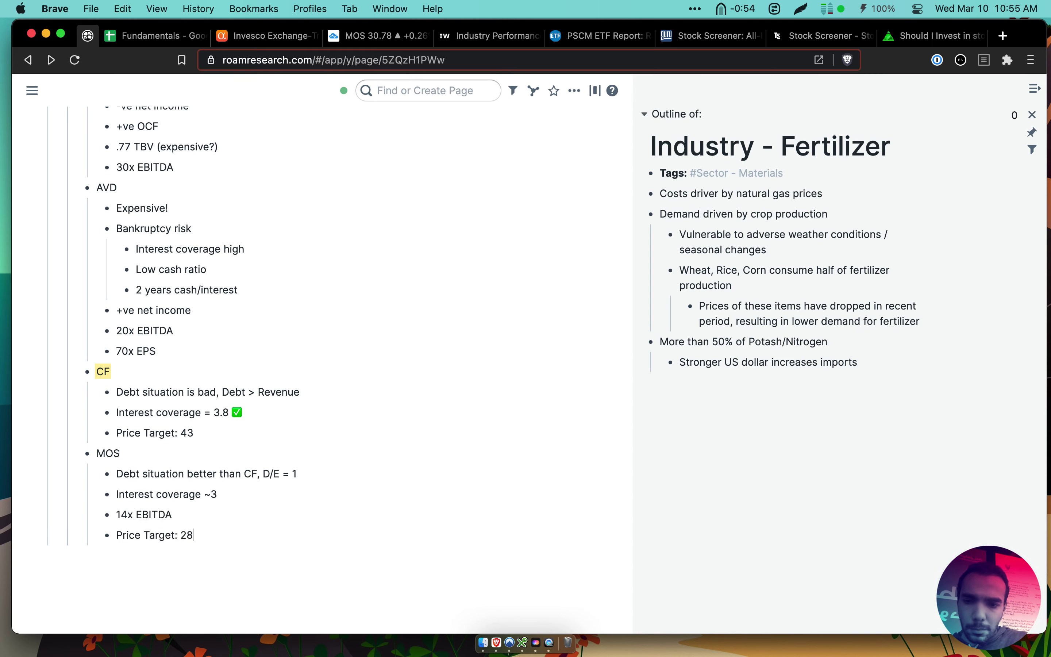
Look up Mosaic's current price and its '20 dividend per share in the Fundamentals sheet
{"action": "left_click", "coordinate": [161, 44]}
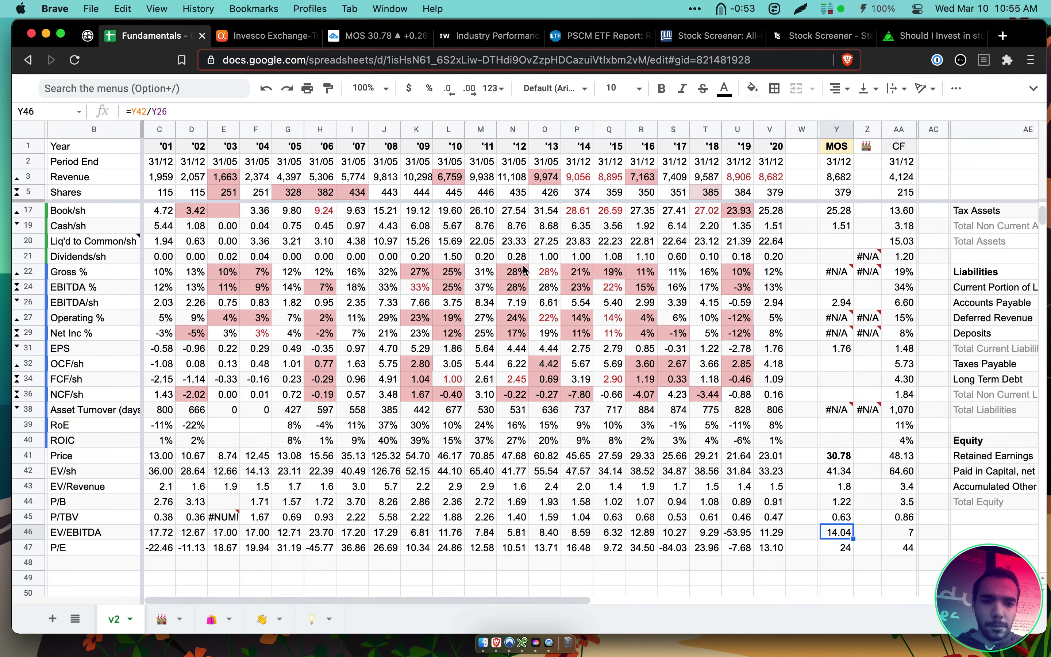
{"action": "left_click", "coordinate": [837, 457]}
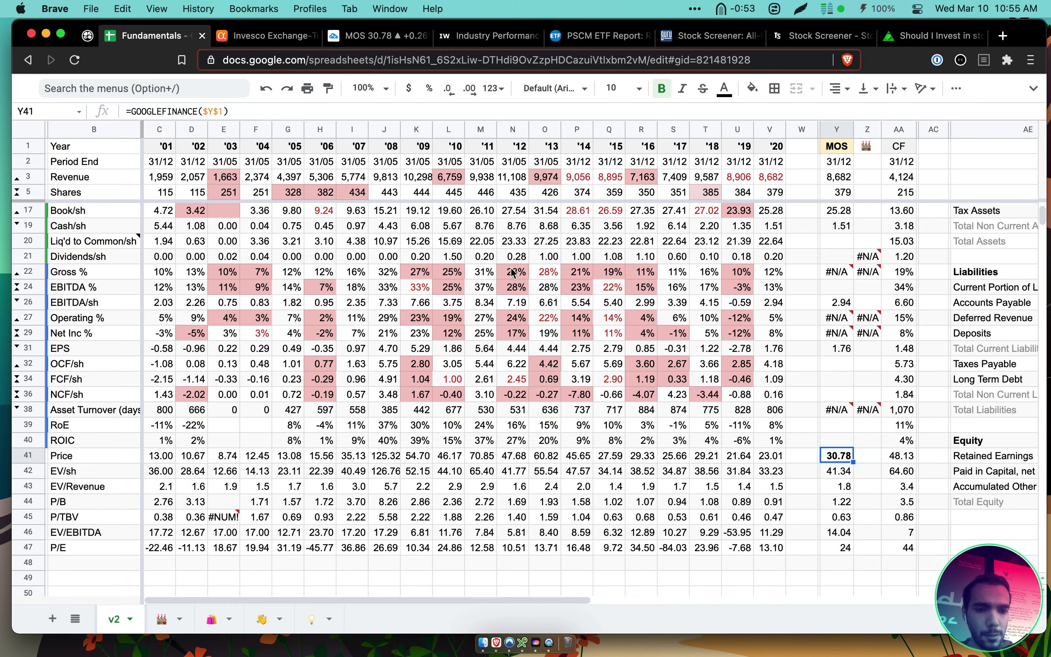
{"action": "scroll", "coordinate": [715, 272], "scroll_direction": "up", "scroll_amount": 3}
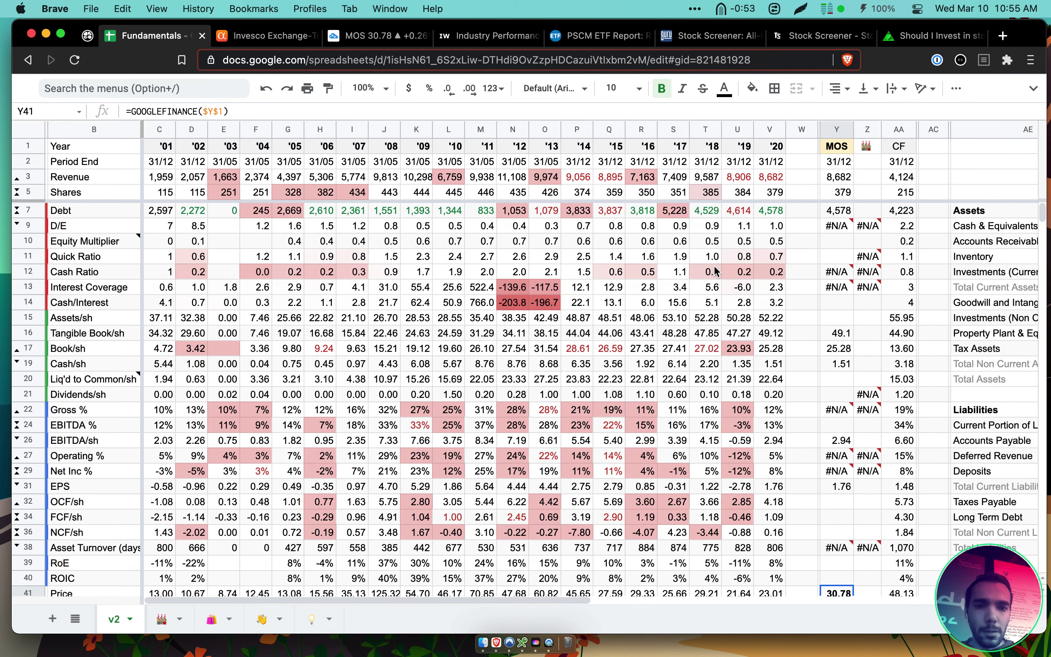
{"action": "left_click", "coordinate": [775, 396]}
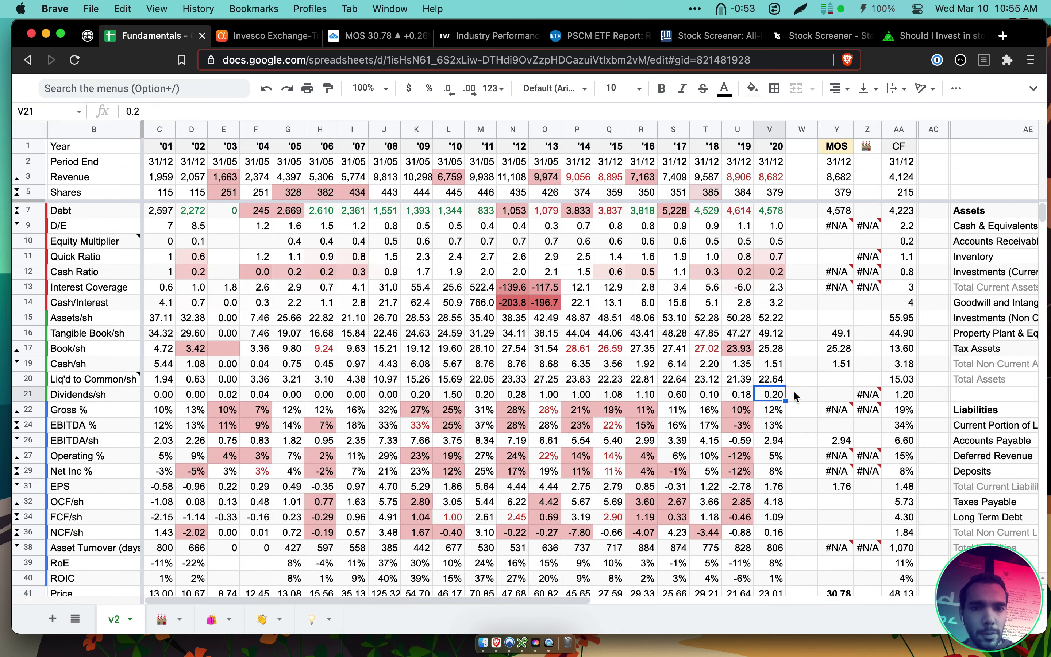
{"action": "scroll", "coordinate": [793, 394], "scroll_direction": "down", "scroll_amount": 4}
{"action": "scroll", "coordinate": [794, 393], "scroll_direction": "up", "scroll_amount": 1}
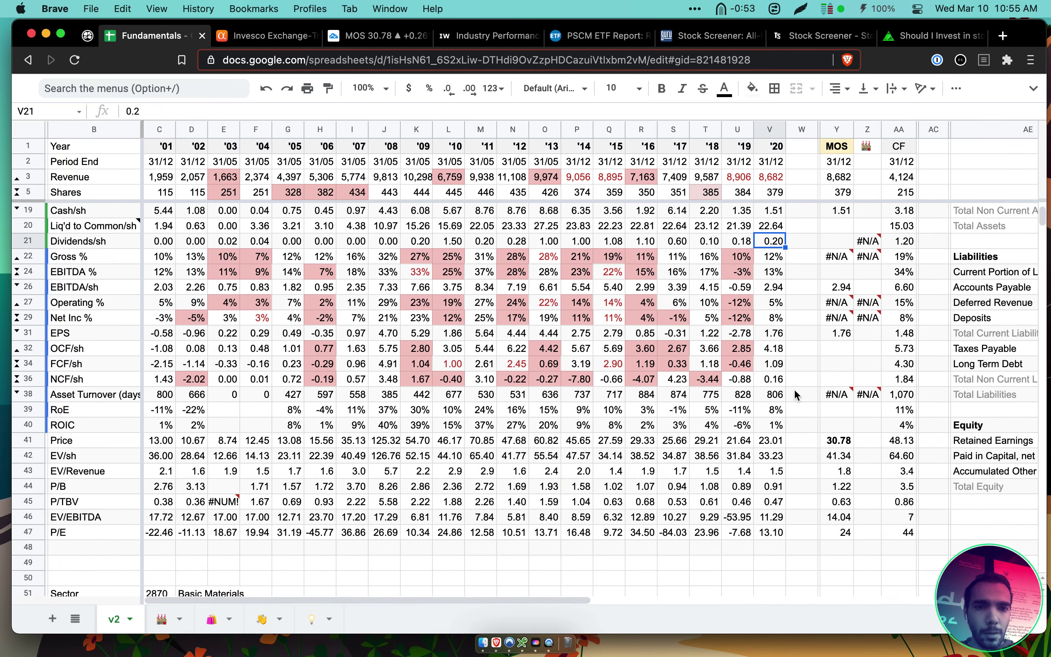
Calculate Mosaic's dividend yield at the target price with .2/28 and 1/28 in the launcher's calculator
{"action": "key", "text": "alt+space"}
{"action": "type", "text": ".3/"}
{"action": "key", "text": "BackSpace"}
{"action": "key", "text": "BackSpace"}
{"action": "type", "text": "2/"}
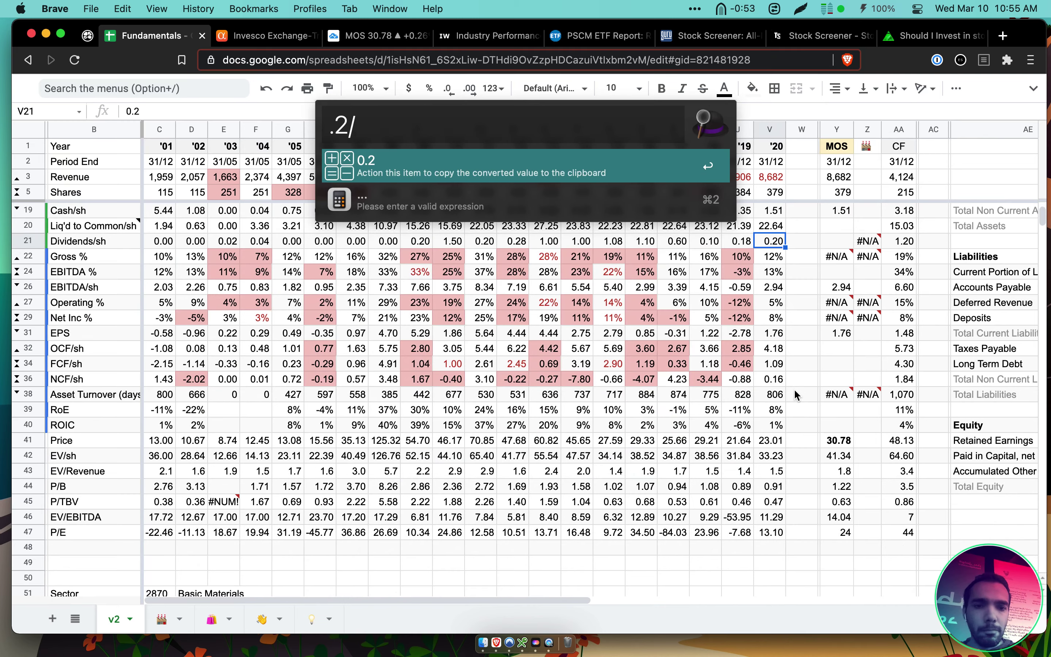
{"action": "type", "text": "28"}
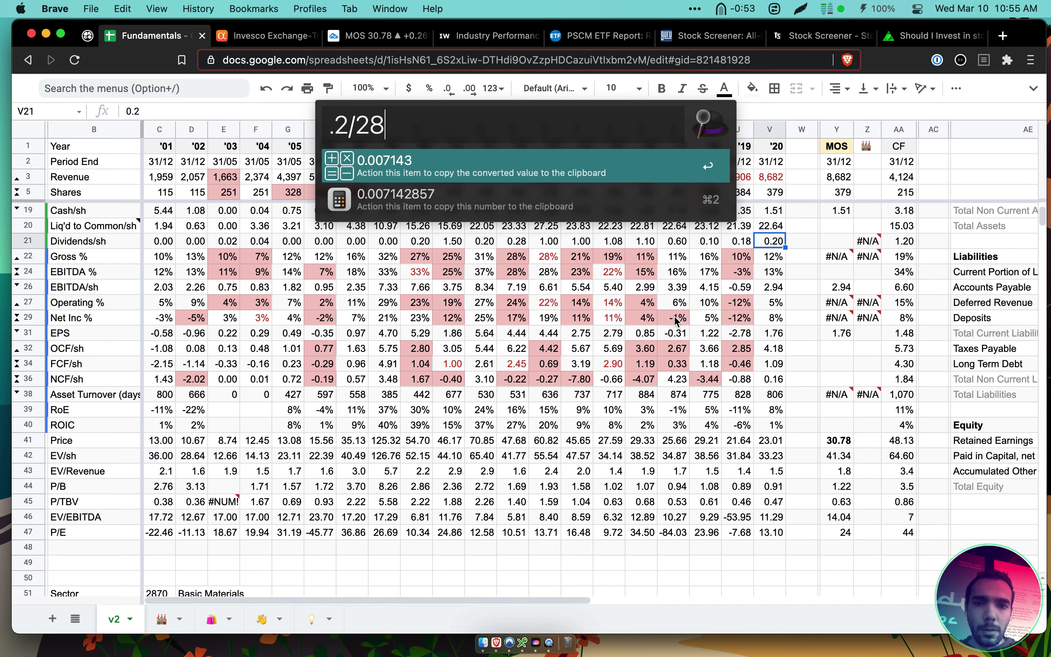
{"action": "key", "text": "Down"}
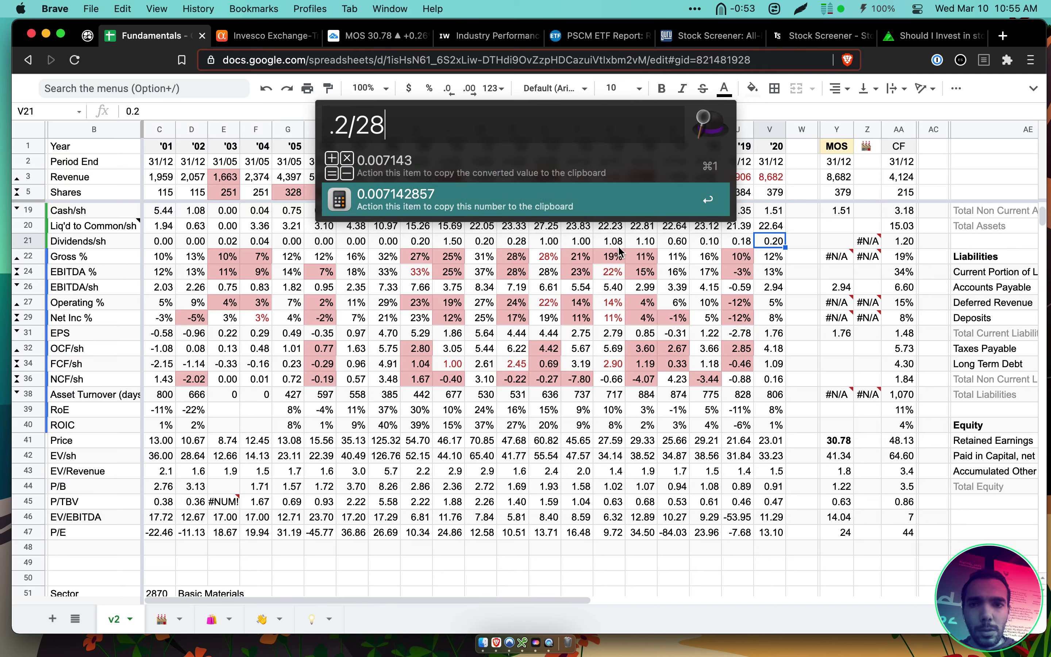
{"action": "key", "text": "Delete"}
{"action": "key", "text": "Delete"}
{"action": "type", "text": "1"}
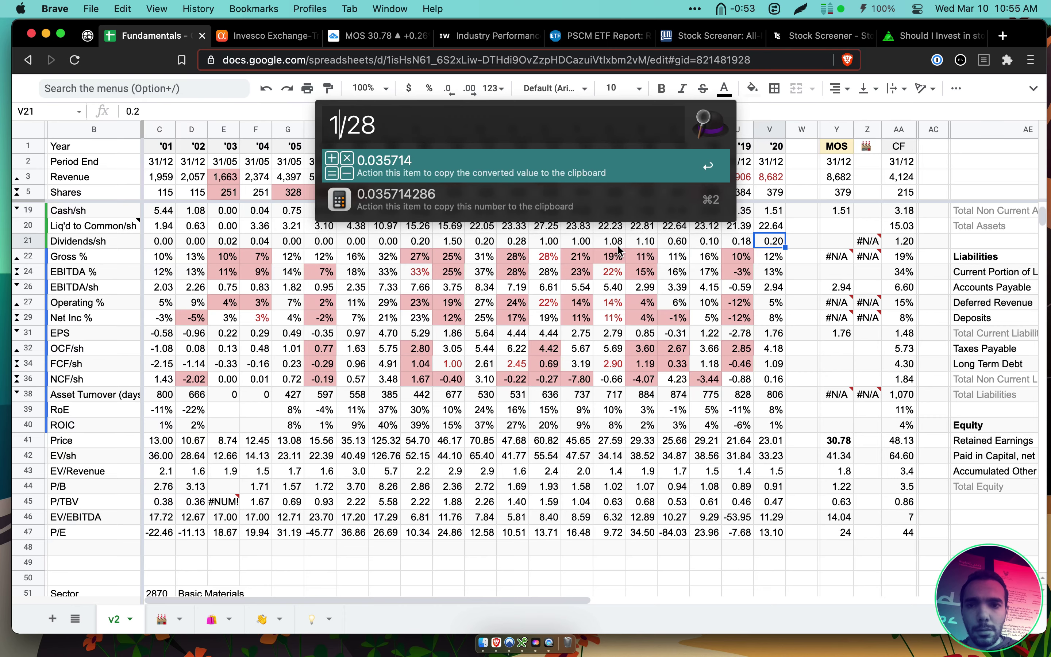
{"action": "key", "text": "Escape"}
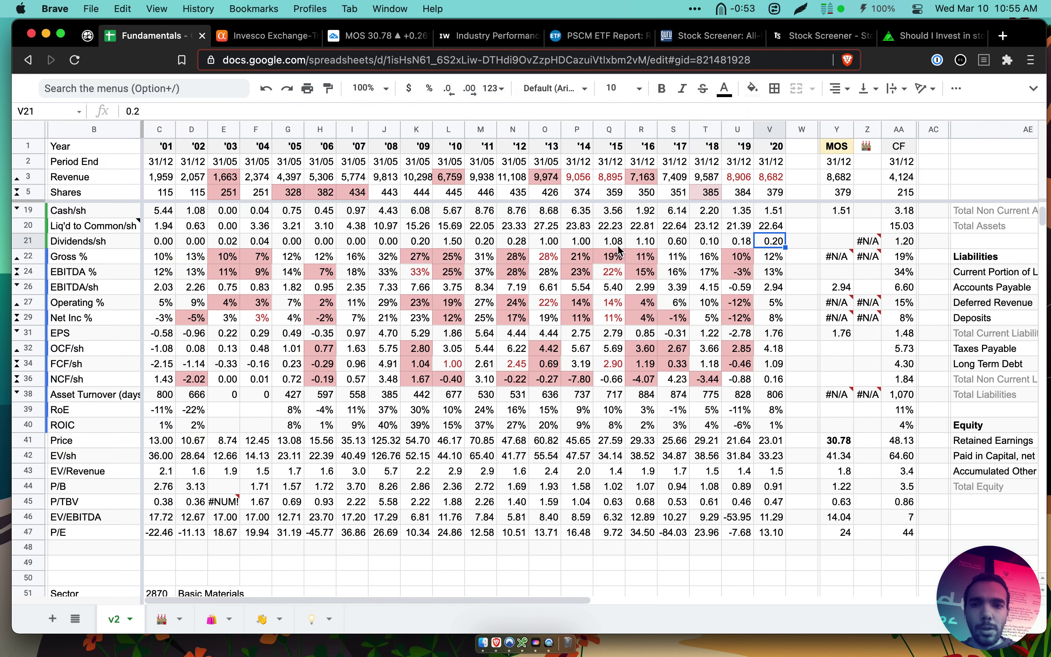
Review Mosaic's dividend history, profitability and valuation rows in the Fundamentals sheet down to the company description
{"action": "left_click", "coordinate": [642, 272]}
{"action": "left_click", "coordinate": [772, 241]}
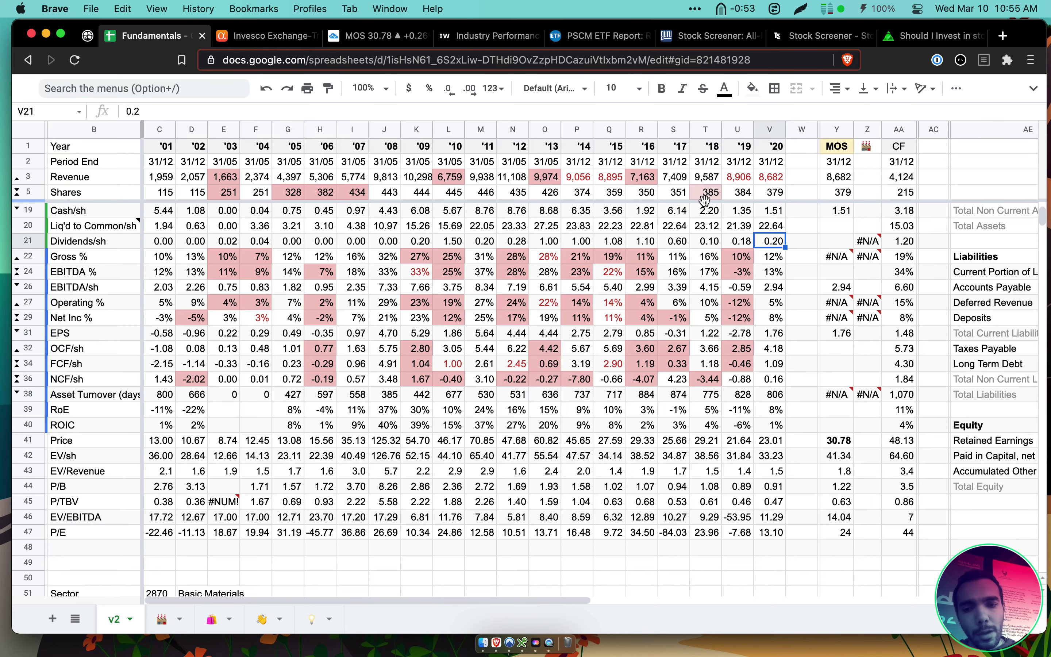
{"action": "scroll", "coordinate": [435, 382], "scroll_direction": "down", "scroll_amount": 3}
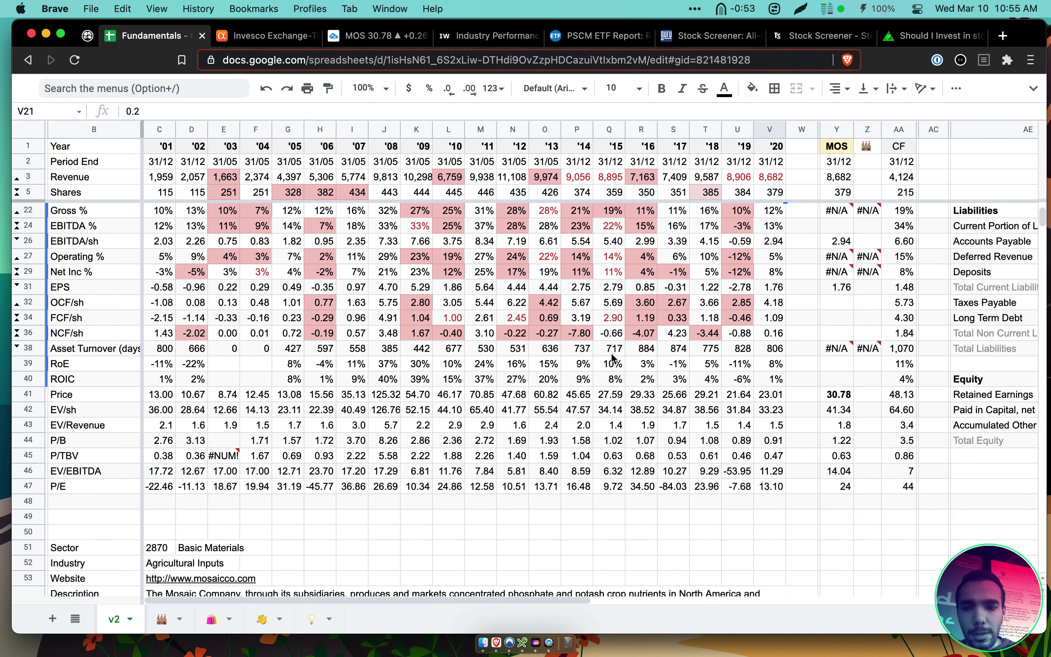
{"action": "scroll", "coordinate": [428, 338], "scroll_direction": "down", "scroll_amount": 2}
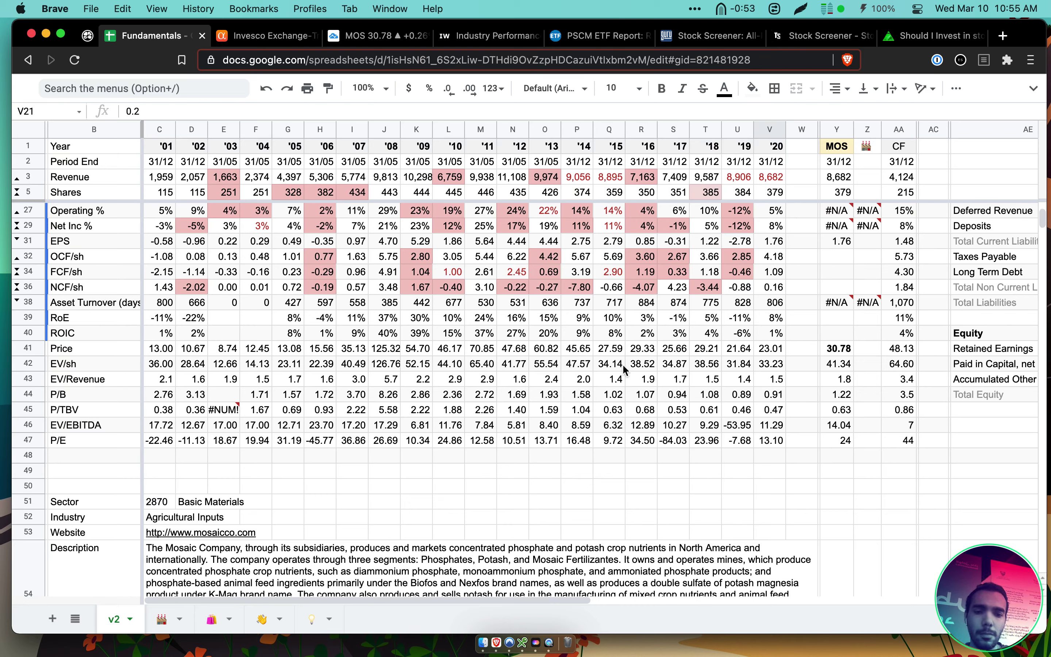
{"action": "mouse_move", "coordinate": [973, 578]}
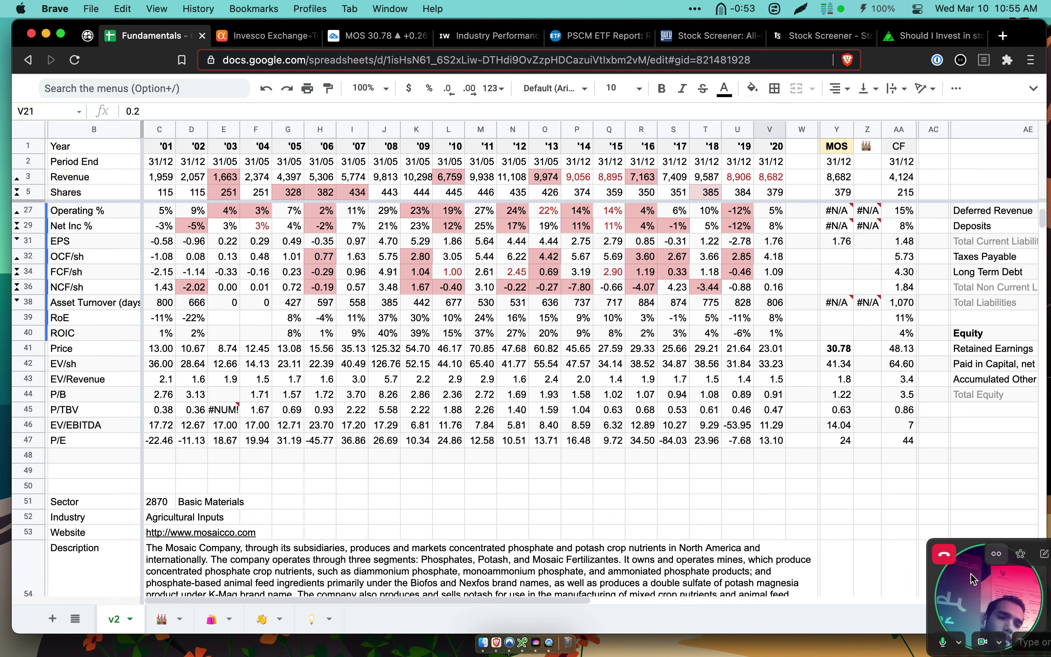
Play the desktop file Screen Recording 2021-03-10 at 9.29.31 AM.mov in VLC from the start, skip ahead, speed up playback and return to the desktop
{"action": "key", "text": "F11"}
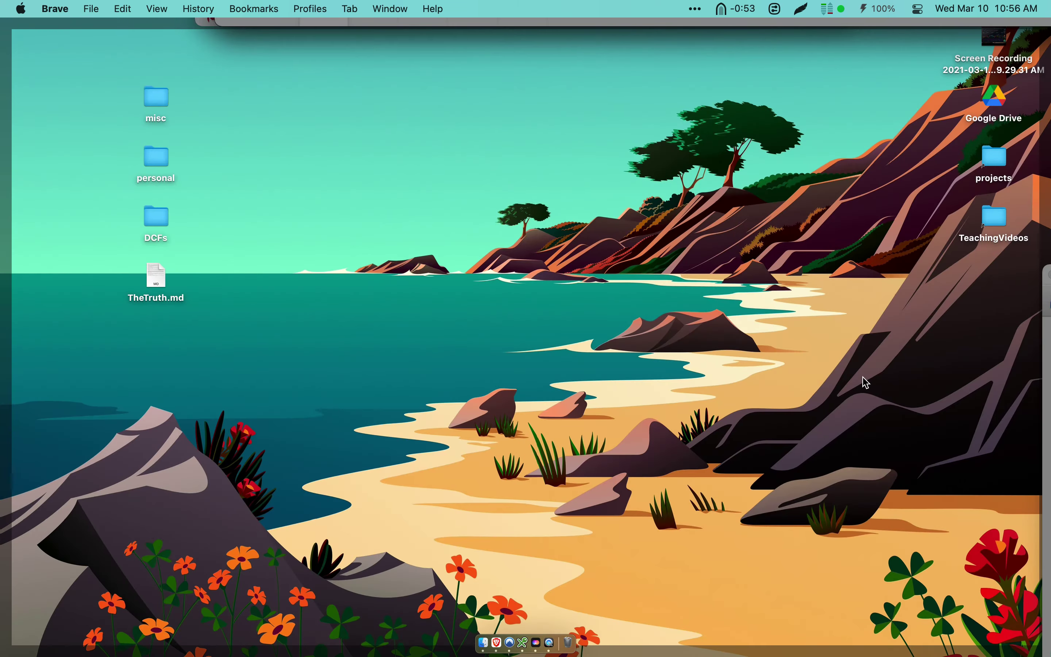
{"action": "double_click", "coordinate": [985, 64]}
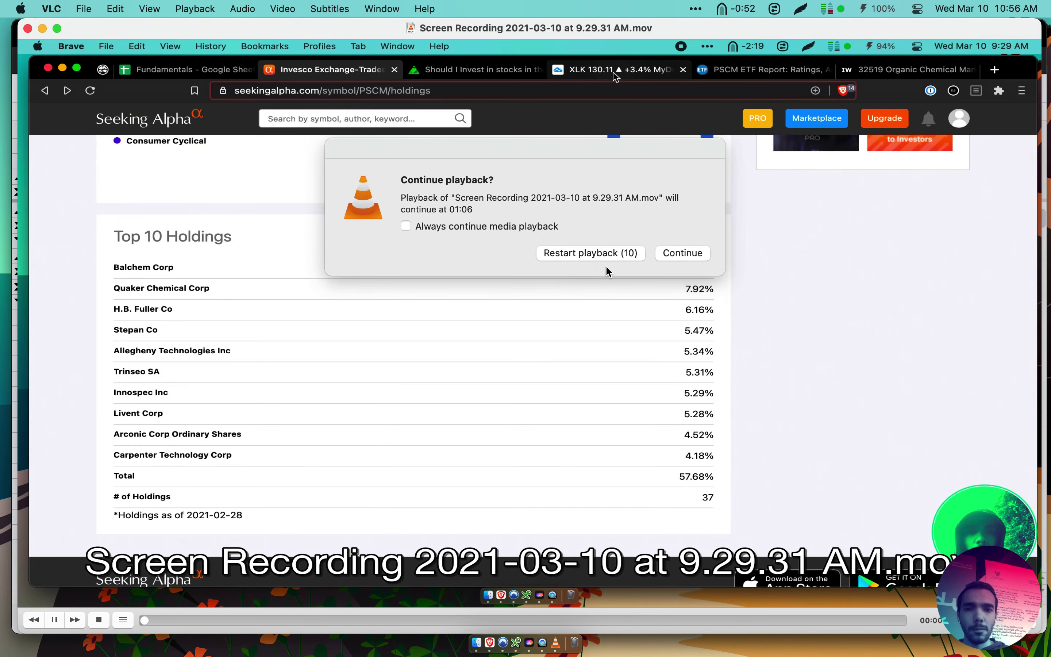
{"action": "left_click", "coordinate": [629, 258]}
{"action": "left_click", "coordinate": [377, 621]}
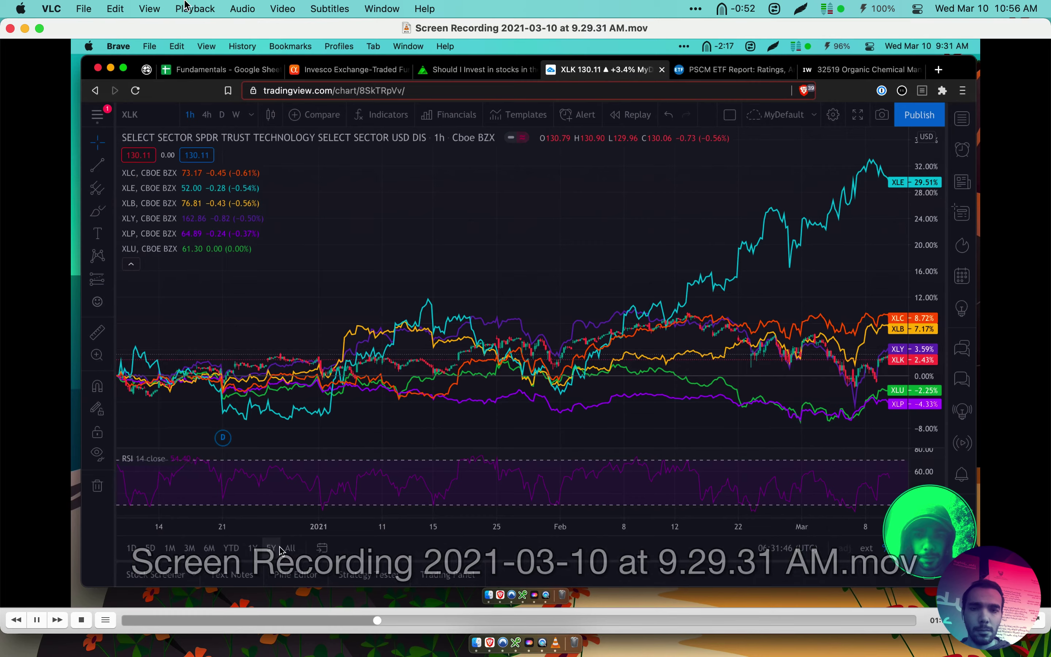
{"action": "left_click", "coordinate": [195, 9]}
{"action": "left_click_drag", "start_coordinate": [283, 103], "coordinate": [328, 105]}
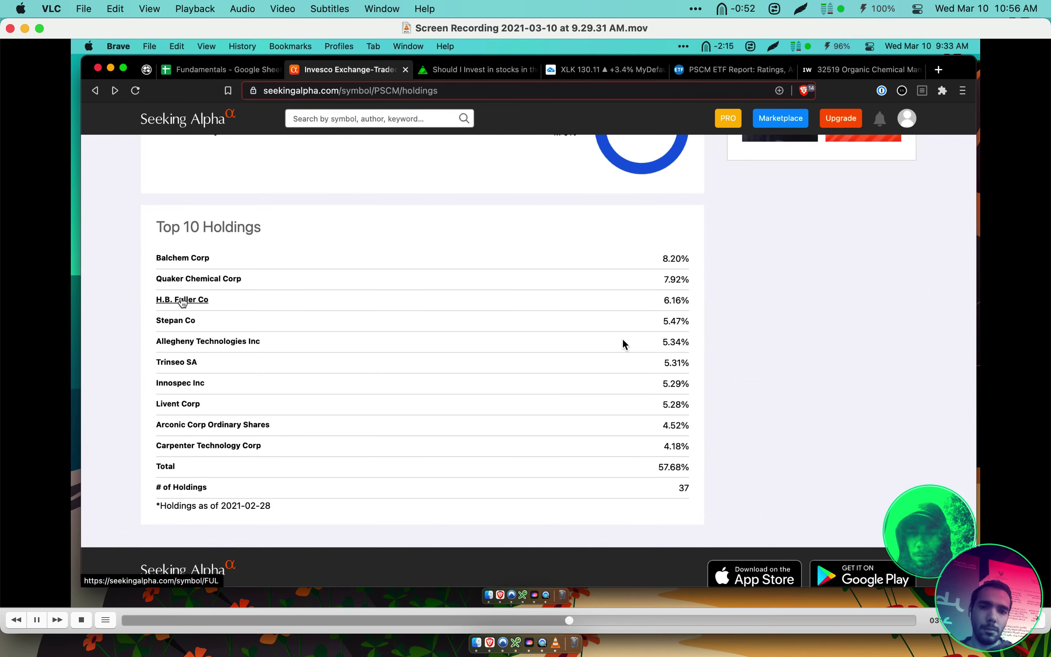
{"action": "key", "text": "F11"}
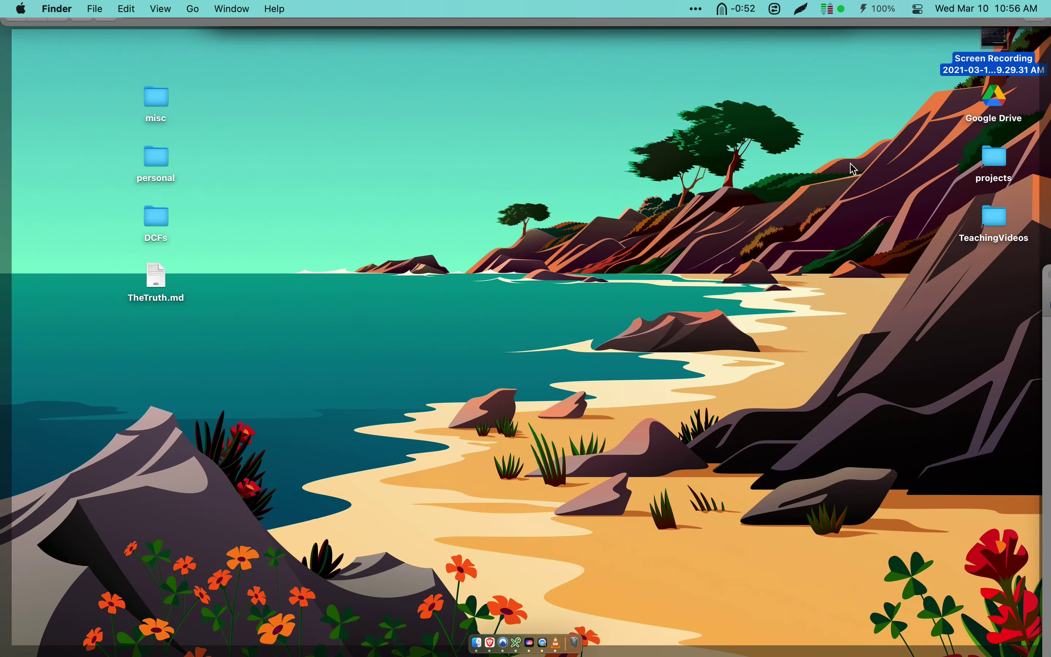